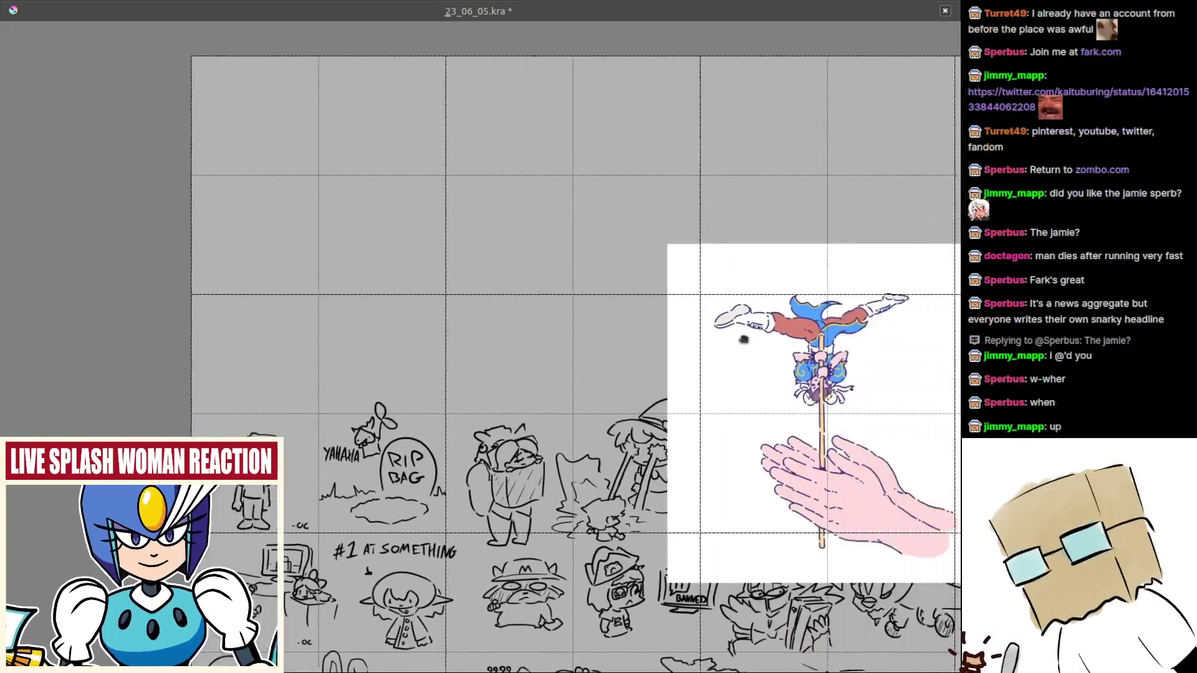
- Undo the pasted reference picture of the hands and spinning figure so the sketch page is clear
scroll(641, 446, "up", 1)
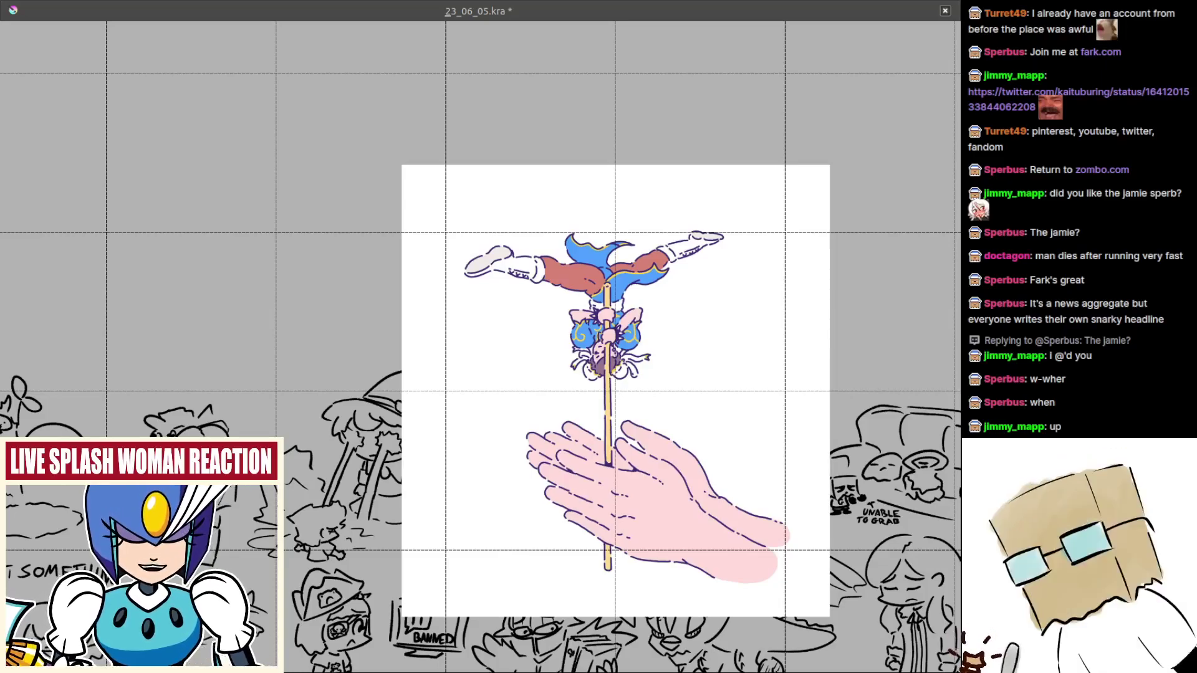
mouse_move(788, 541)
left_mouse_down()
mouse_move(752, 537)
mouse_move(776, 538)
left_mouse_up()
left_click_drag(485, 490, 593, 484)
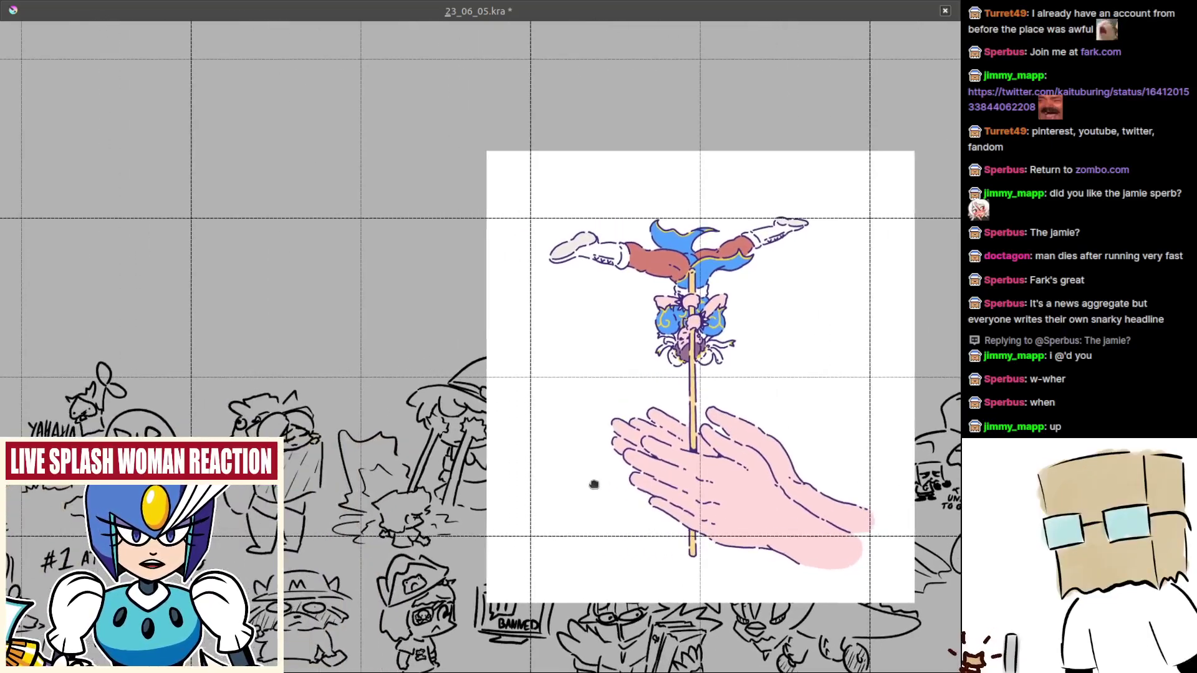
key("ctrl+z")
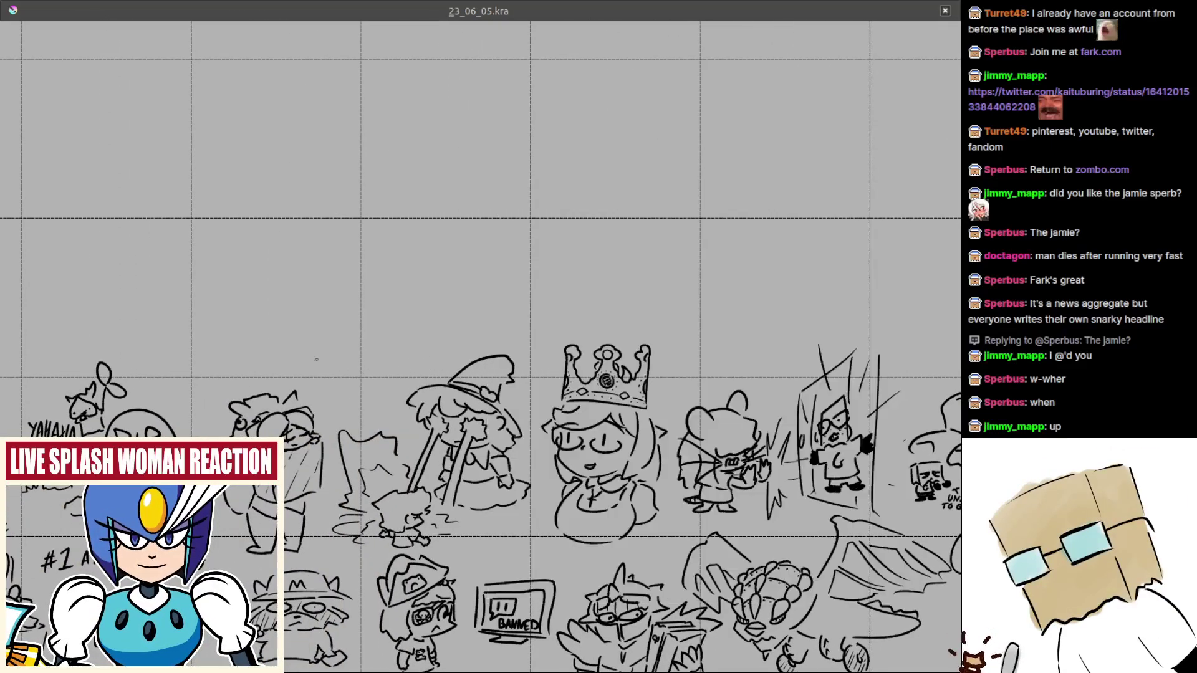
- Sketch a boxy paper-bag head outline with a ragged lower edge in the empty upper-left grid cell
left_click_drag(321, 343, 797, 457)
scroll(439, 463, "up", 2)
scroll(408, 464, "up", 2)
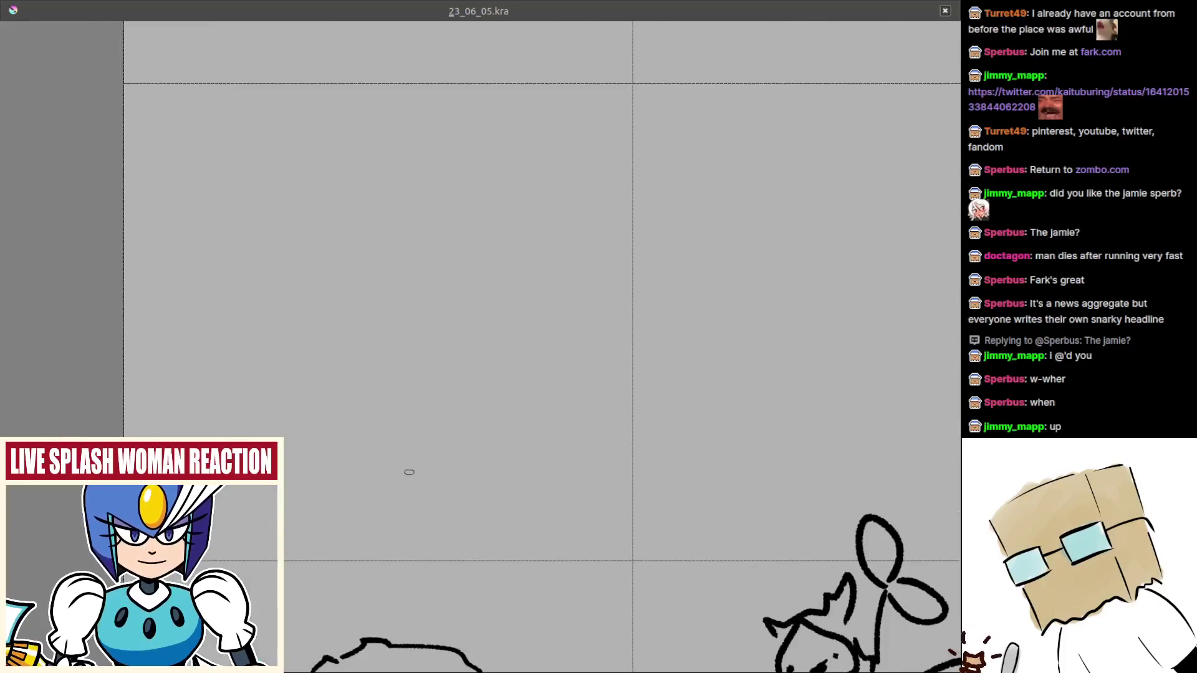
left_click_drag(409, 473, 555, 462)
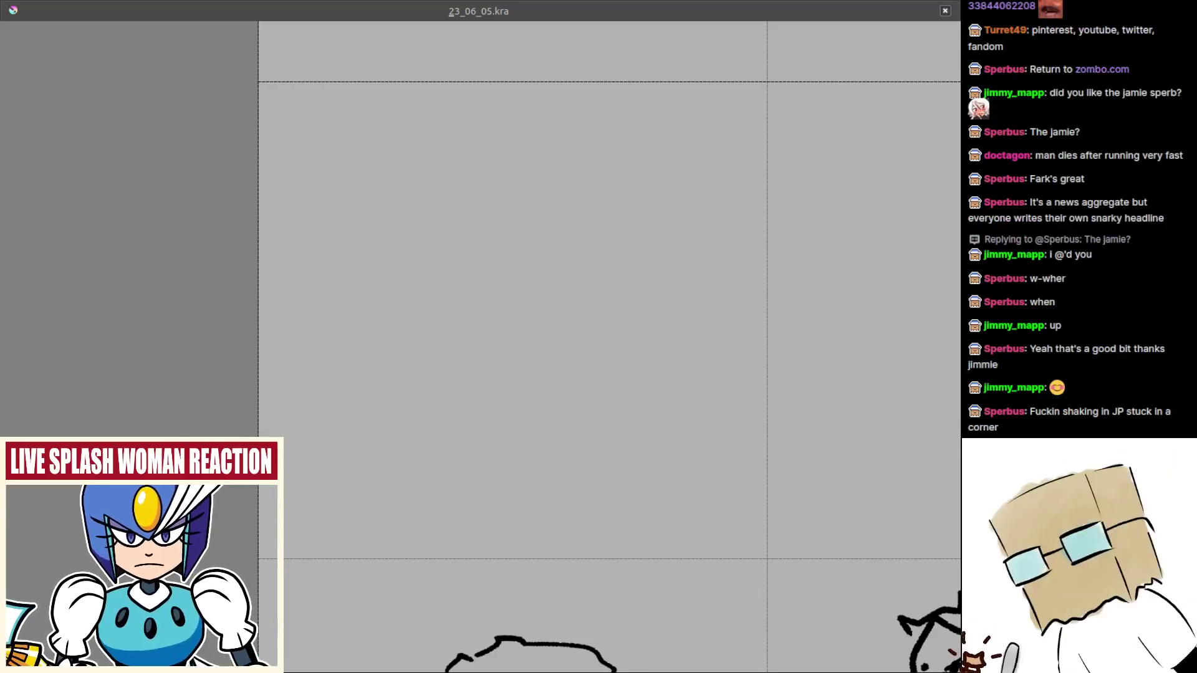
left_click_drag(454, 336, 482, 373)
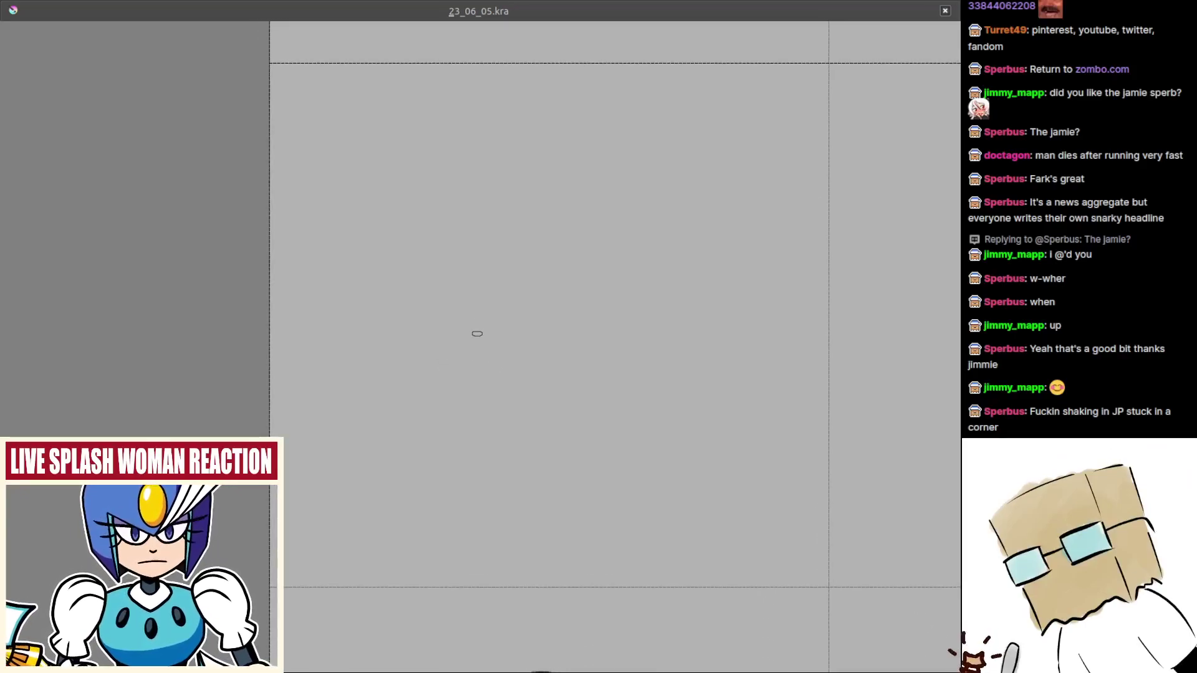
mouse_move(404, 322)
left_mouse_down()
mouse_move(382, 419)
mouse_move(435, 425)
mouse_move(450, 317)
mouse_move(499, 321)
mouse_move(481, 424)
left_mouse_up()
key("ctrl+z")
key("ctrl+z")
key("ctrl+z")
key("ctrl+z")
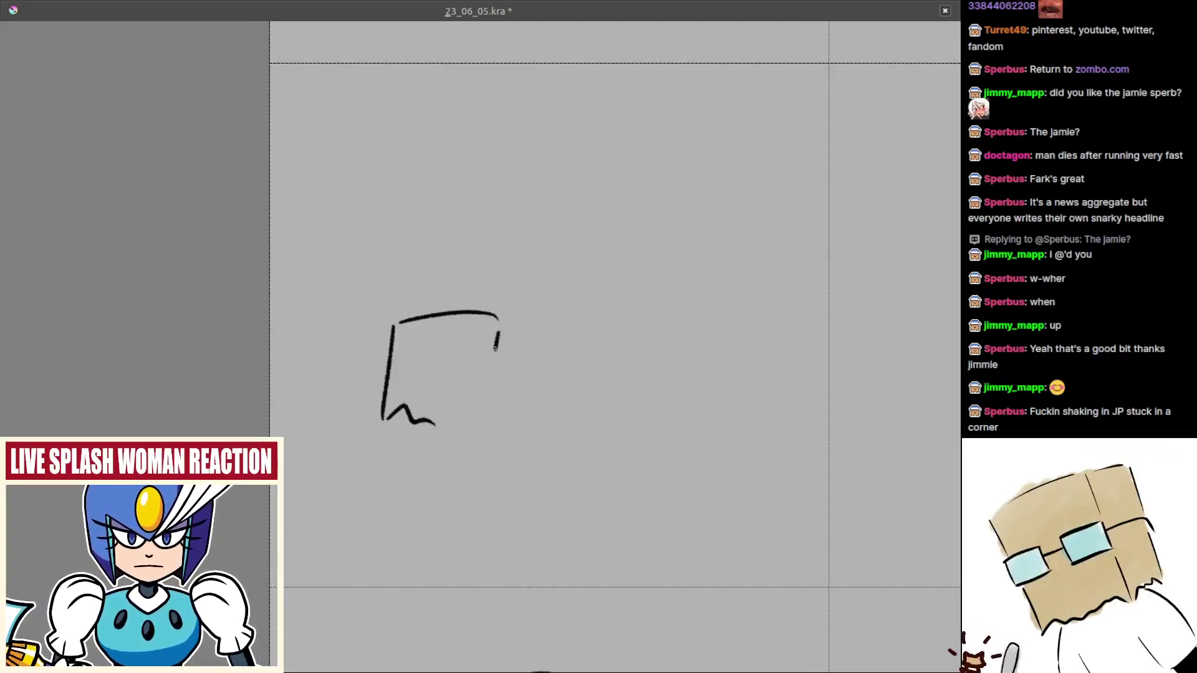
key("ctrl+z")
mouse_move(492, 333)
left_mouse_down()
mouse_move(486, 413)
mouse_move(452, 429)
mouse_move(477, 419)
left_mouse_up()
key("ctrl+z")
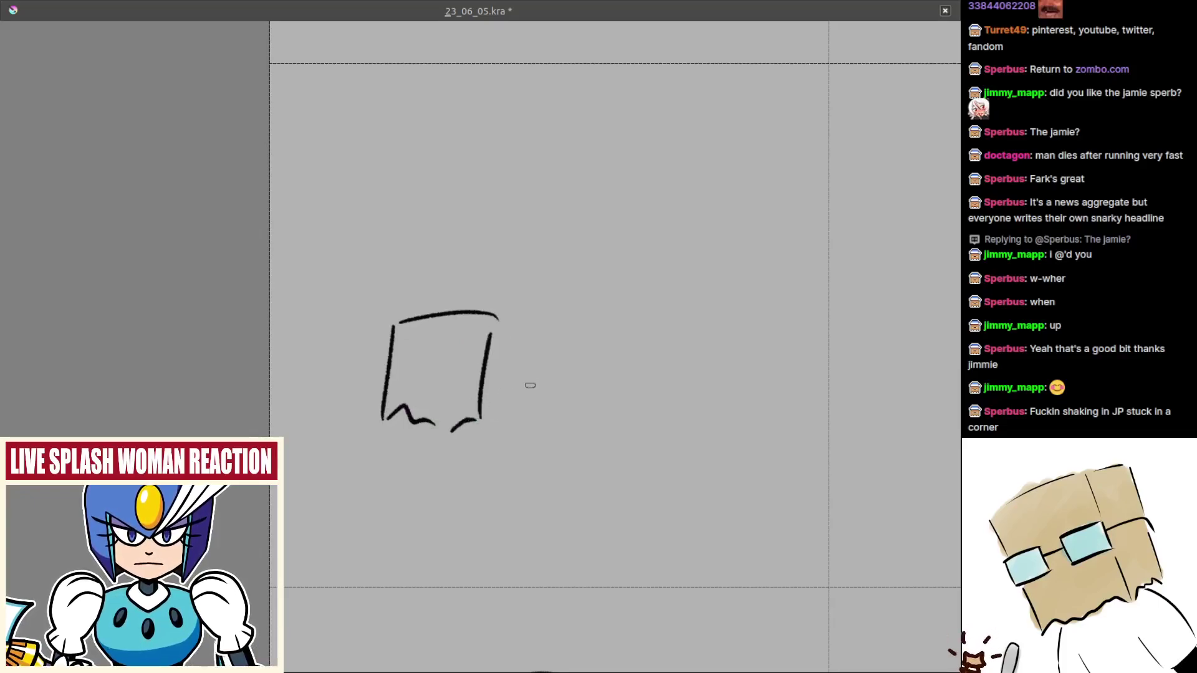
- Draw a large lumpy rounded outline above the bag head, with the knuckles of a raised hand overlapping its lower right
mouse_move(426, 301)
left_mouse_down()
mouse_move(392, 263)
mouse_move(443, 197)
mouse_move(563, 213)
mouse_move(594, 293)
left_mouse_up()
key("ctrl+z")
left_click_drag(527, 334, 524, 319)
mouse_move(525, 320)
left_mouse_down()
mouse_move(508, 290)
mouse_move(517, 282)
mouse_move(582, 279)
mouse_move(586, 291)
mouse_move(555, 273)
mouse_move(586, 304)
mouse_move(537, 313)
mouse_move(552, 321)
mouse_move(530, 308)
mouse_move(530, 276)
mouse_move(566, 277)
mouse_move(570, 303)
left_mouse_up()
key("ctrl+z")
key("ctrl+z")
key("ctrl+z")
key("ctrl")
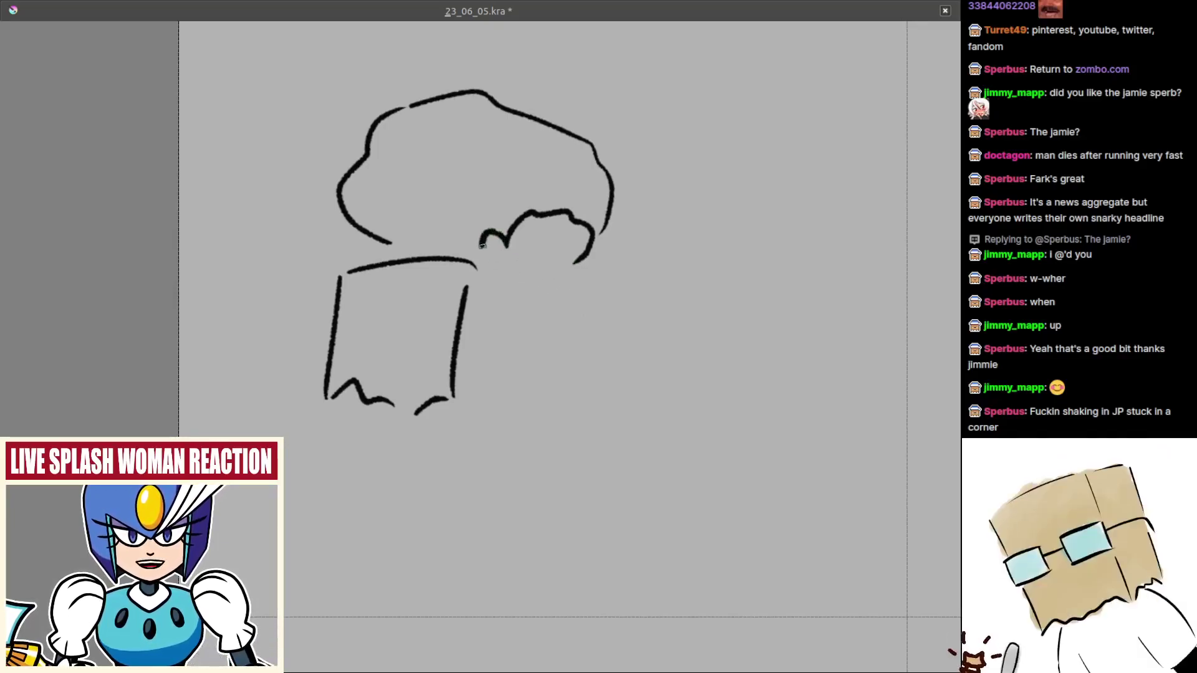
- Outline the thumb and left edge of the raised hand beside the bag head
left_click_drag(482, 246, 497, 421)
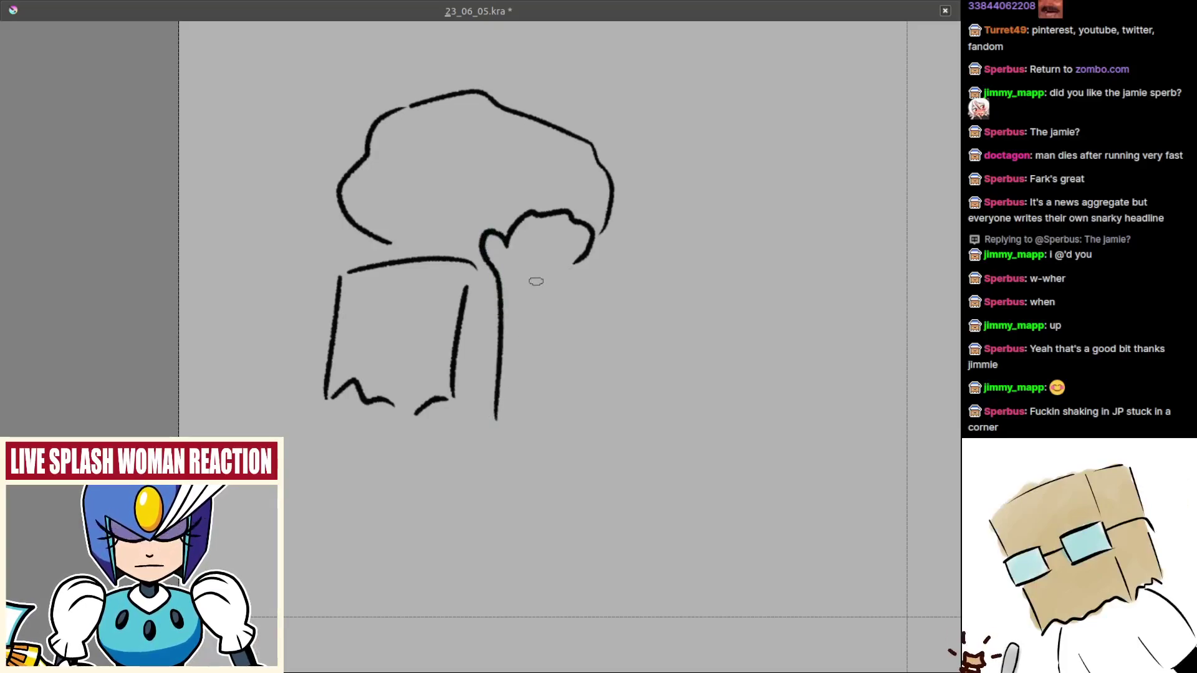
key("ctrl+z")
mouse_move(480, 236)
left_mouse_down()
mouse_move(488, 259)
mouse_move(506, 284)
left_mouse_up()
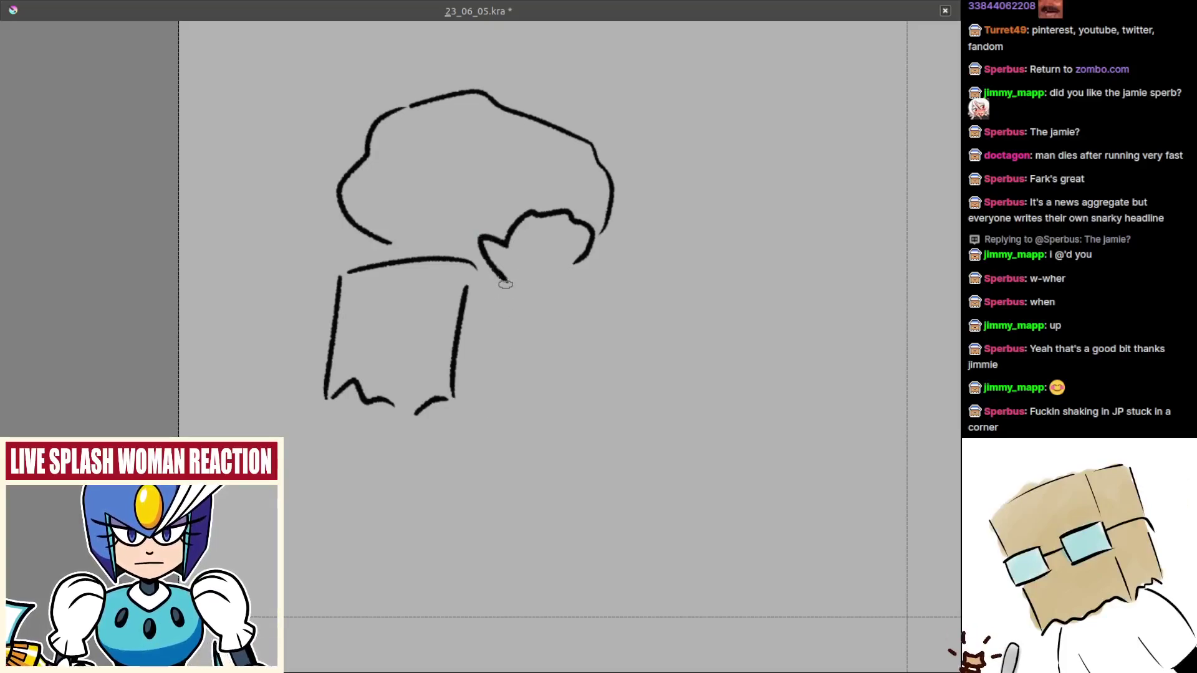
key("ctrl+z")
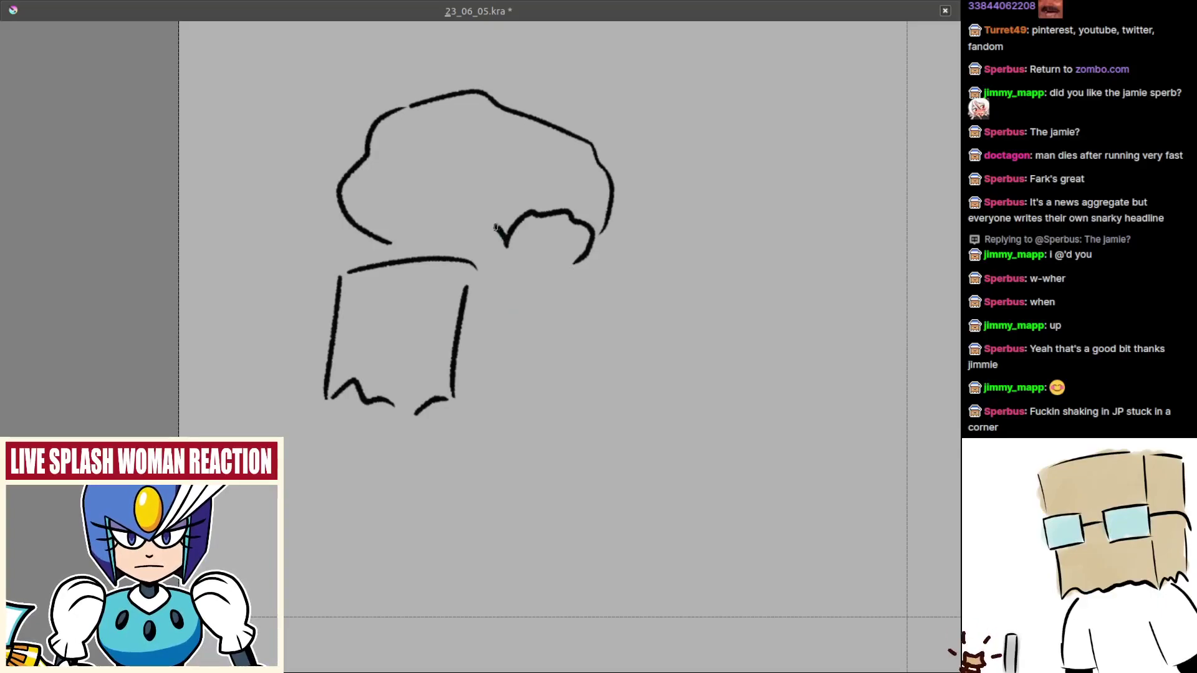
left_click_drag(497, 228, 502, 283)
- Draw both sides of the forearm below the raised hand and close it with a curved sleeve edge
mouse_move(575, 267)
left_mouse_down()
mouse_move(572, 295)
mouse_move(562, 273)
mouse_move(560, 292)
mouse_move(590, 367)
left_mouse_up()
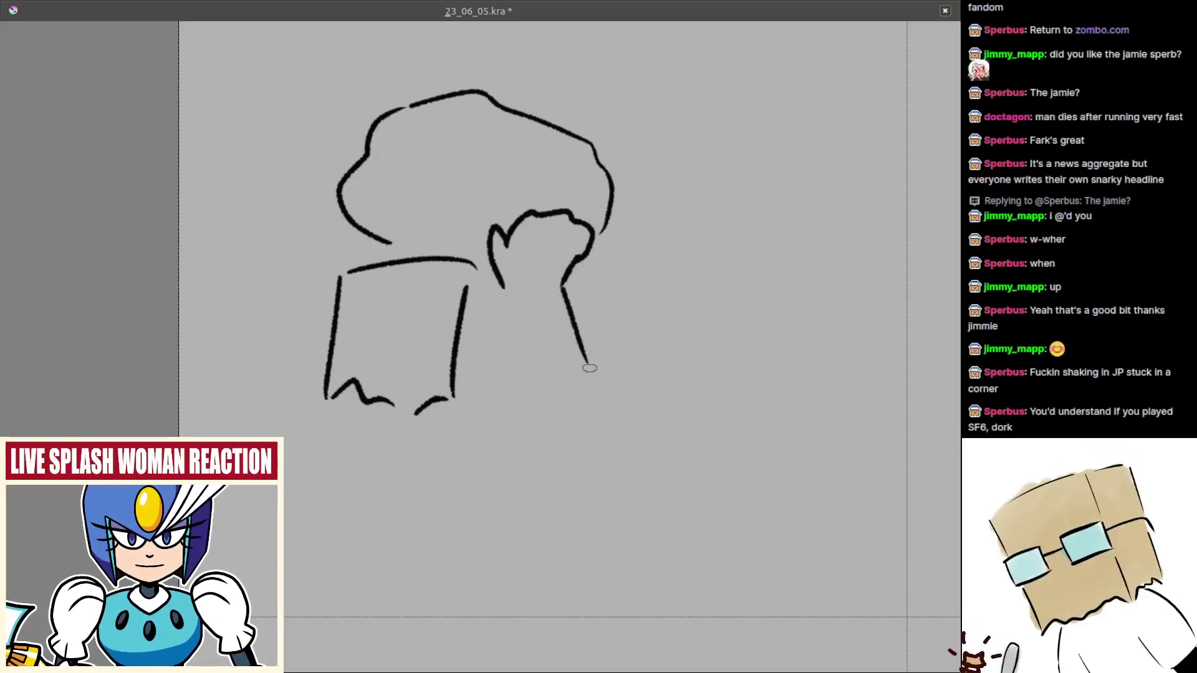
key("ctrl+z")
left_click_drag(563, 290, 577, 378)
key("ctrl+z")
left_click_drag(564, 291, 571, 354)
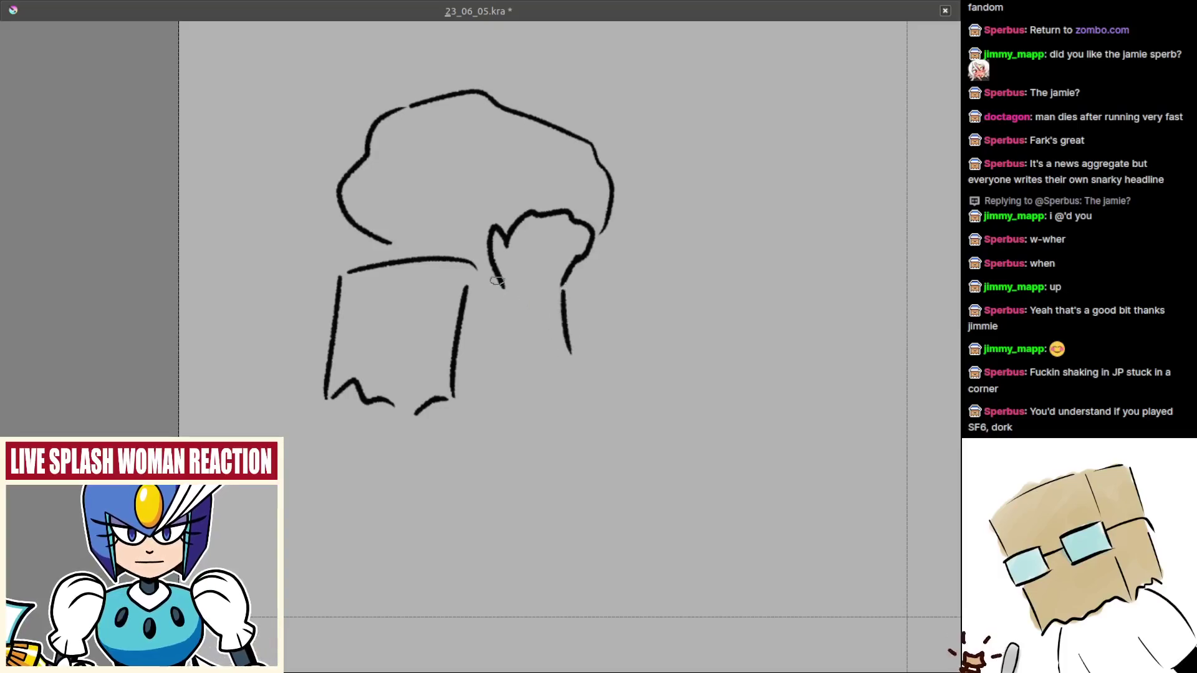
mouse_move(515, 297)
left_mouse_down()
mouse_move(507, 383)
mouse_move(557, 407)
mouse_move(583, 387)
mouse_move(573, 370)
mouse_move(574, 393)
left_mouse_up()
key("ctrl+z")
key("ctrl+z")
key("ctrl+z")
left_click_drag(567, 339, 571, 393)
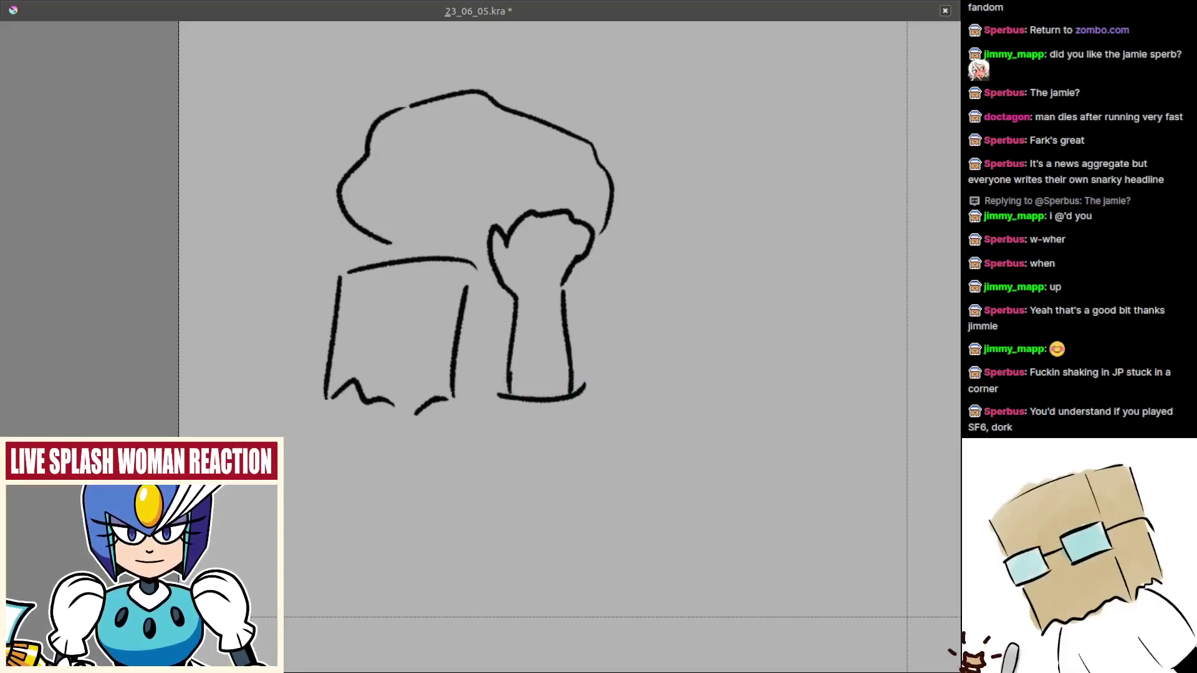
- Fill the raised hand and forearm with black and extend the bag's top edge toward the hand
key("f")
left_click(550, 323)
key("b")
left_click_drag(561, 402, 609, 420)
mouse_move(532, 345)
left_mouse_down()
mouse_move(566, 374)
mouse_move(571, 313)
left_mouse_up()
left_click_drag(558, 315, 575, 325)
key("ctrl+z")
left_click_drag(582, 339, 609, 363)
- Draw a small solid black hand between the lumpy shape's lower left and the top of the bag
left_click_drag(468, 315, 507, 352)
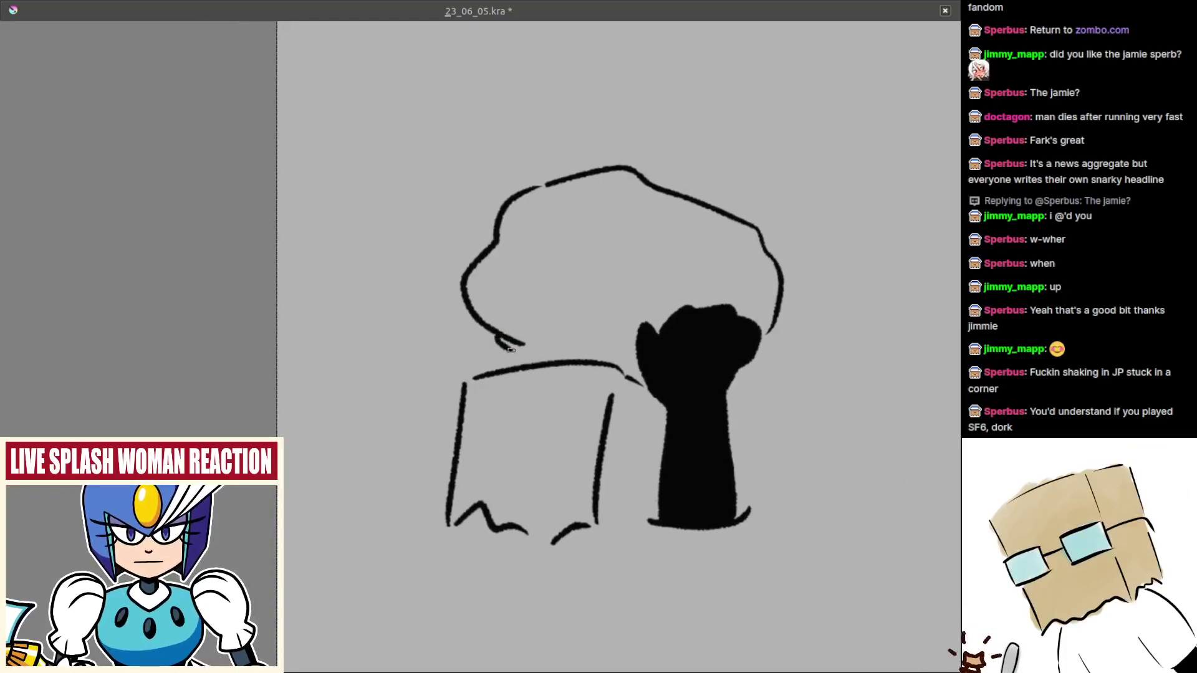
key("ctrl+z")
mouse_move(525, 344)
left_mouse_down()
mouse_move(585, 360)
mouse_move(569, 360)
left_mouse_up()
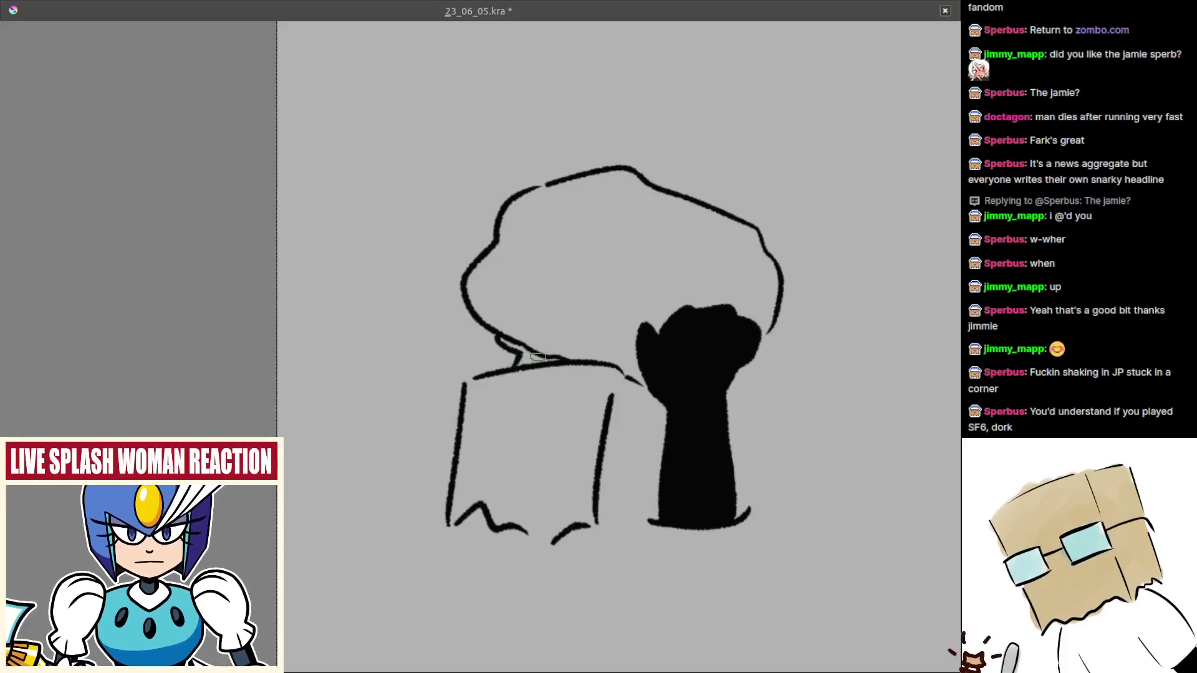
mouse_move(537, 360)
left_mouse_down()
mouse_move(547, 428)
mouse_move(601, 360)
mouse_move(584, 378)
left_mouse_up()
left_click_drag(646, 348, 618, 423)
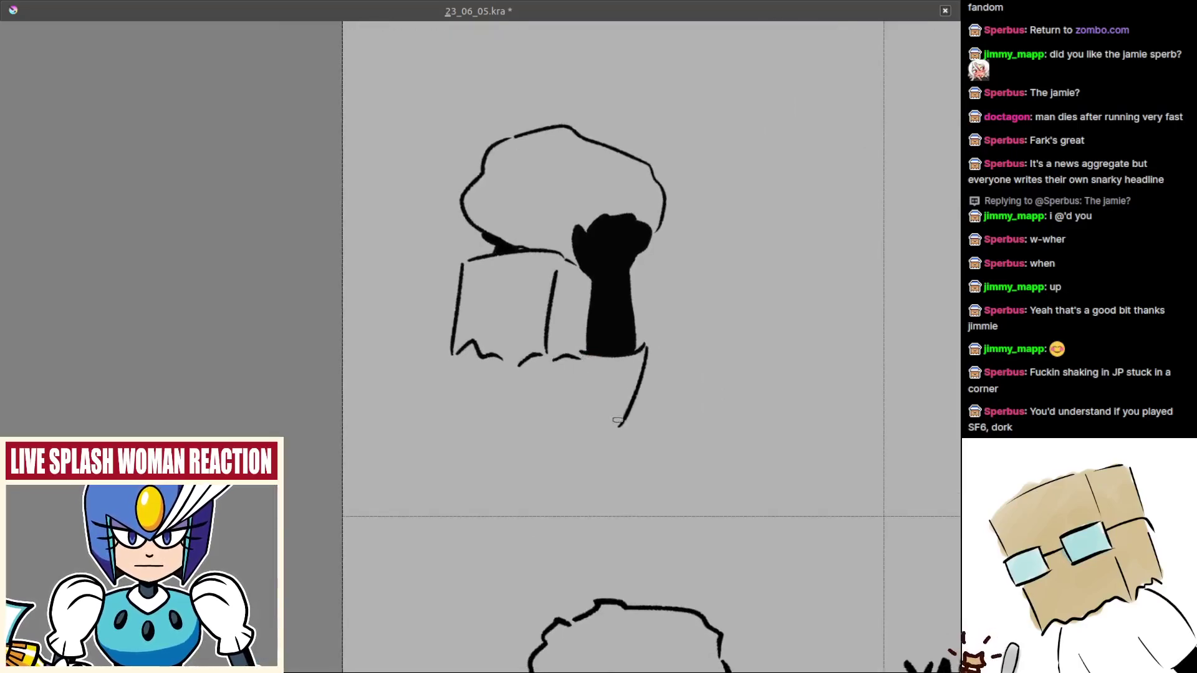
mouse_move(585, 357)
left_mouse_down()
mouse_move(562, 392)
mouse_move(616, 373)
mouse_move(616, 414)
left_mouse_up()
key("ctrl+z")
key("ctrl+z")
mouse_move(585, 353)
left_mouse_down()
mouse_move(580, 379)
mouse_move(565, 355)
mouse_move(574, 355)
left_mouse_up()
key("ctrl+z")
key("ctrl+z")
key("ctrl+z")
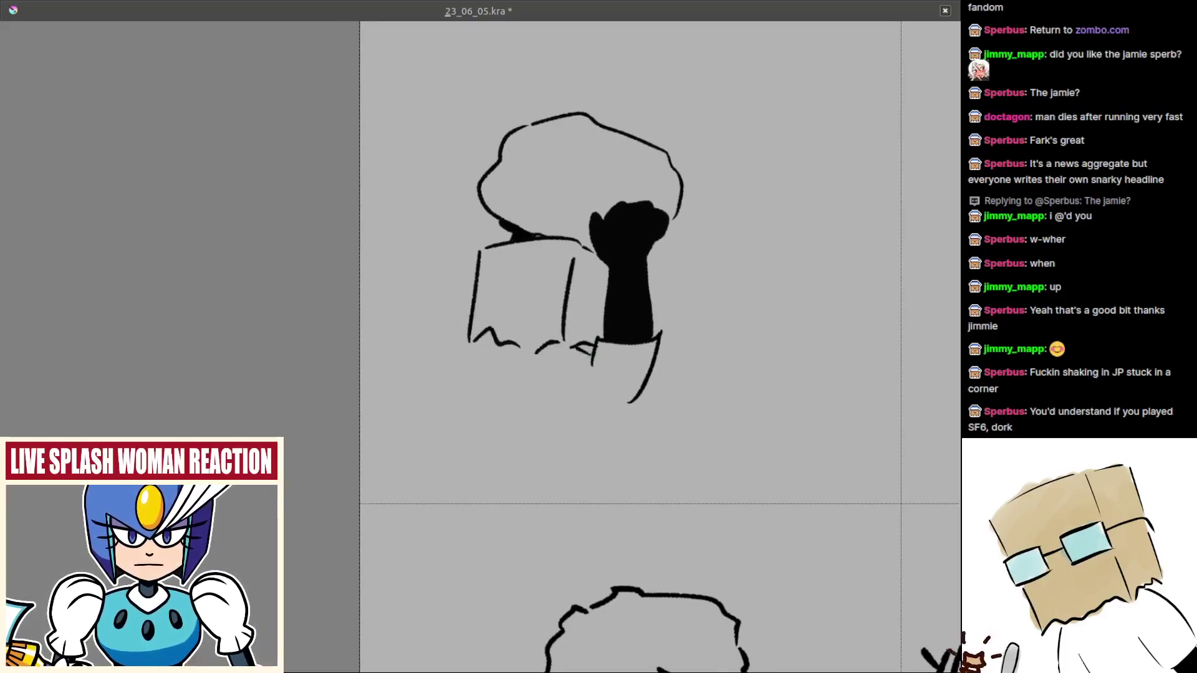
key("ctrl+z")
key("ctrl+z")
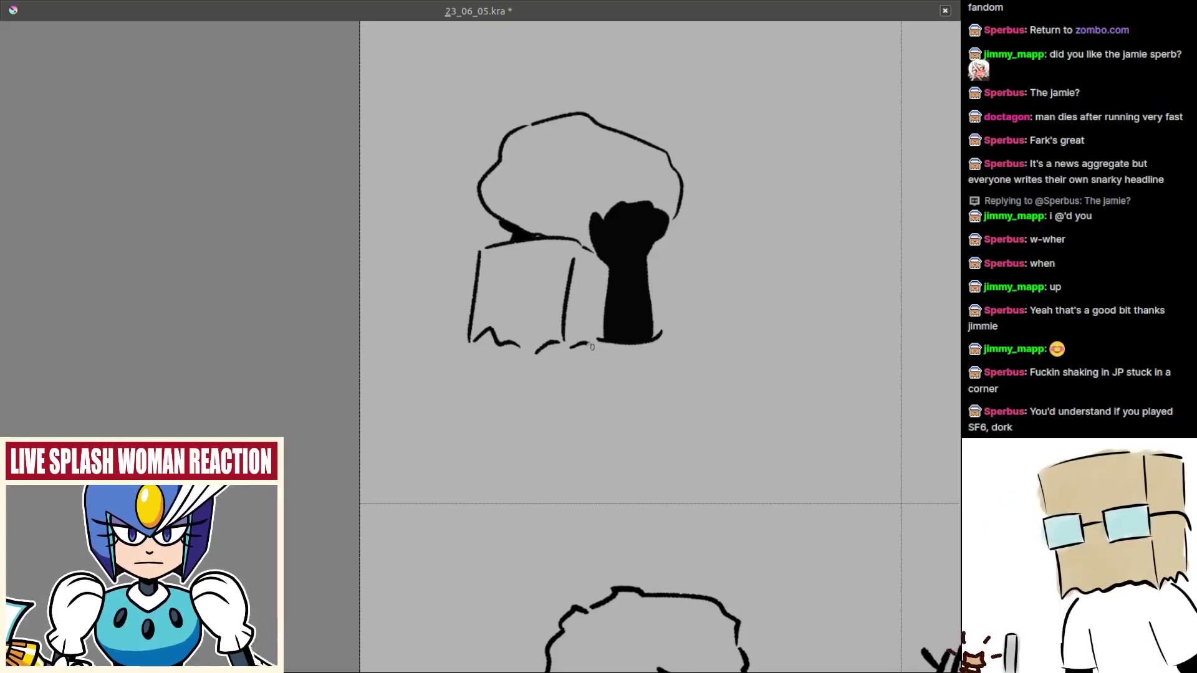
- Draw the raised arm's sleeve with a short slanted stroke at its inner edge and a long curve sweeping down to the torso
scroll(593, 347, "up", 2)
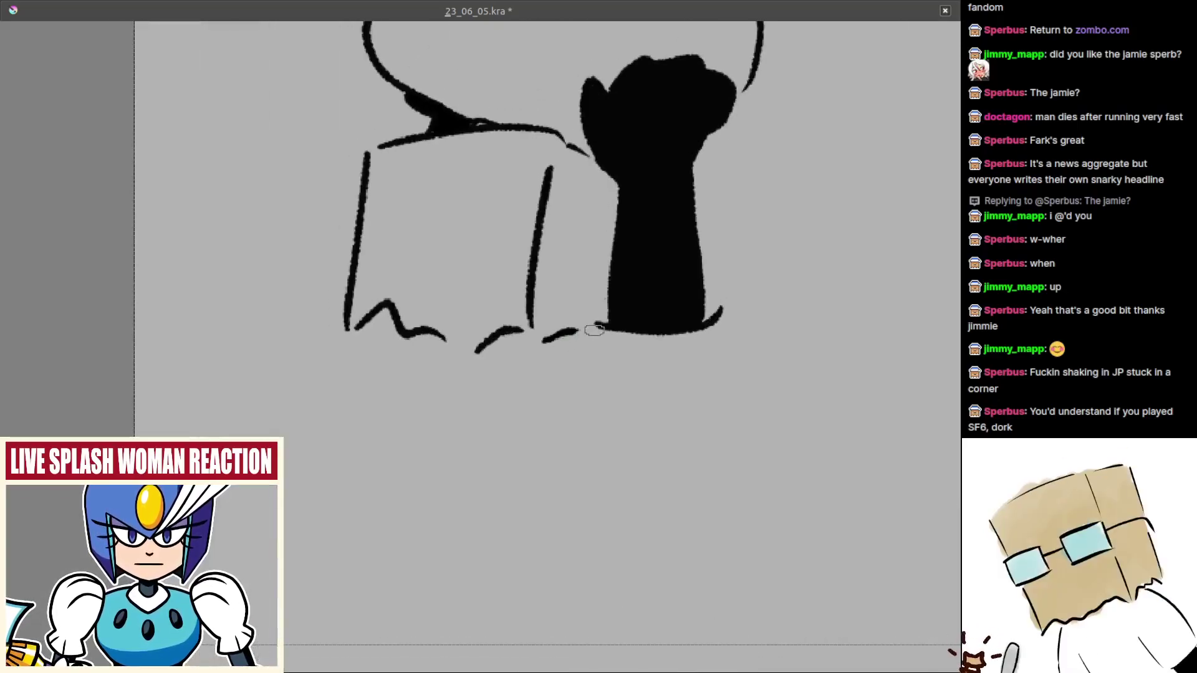
left_click_drag(594, 329, 562, 352)
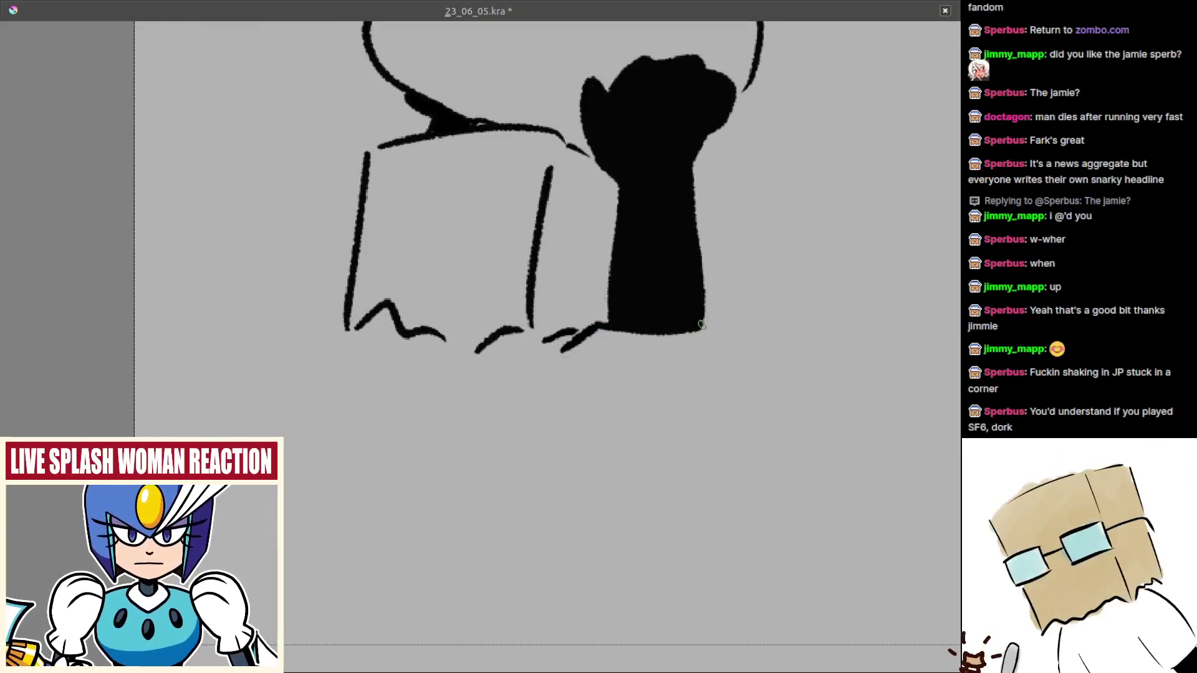
mouse_move(709, 321)
left_mouse_down()
mouse_move(629, 432)
mouse_move(717, 428)
left_mouse_up()
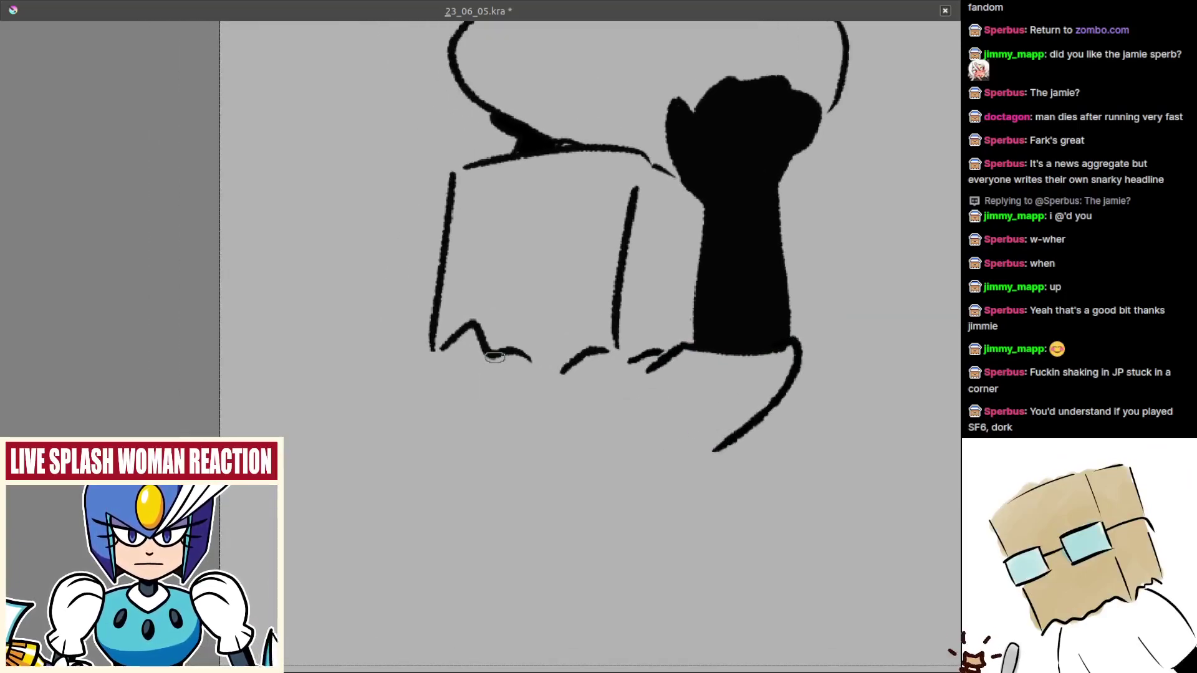
- Add a curved shoulder line under the bag's left corner and a short collar stroke beneath its ragged edge
mouse_move(484, 346)
left_mouse_down()
mouse_move(459, 354)
mouse_move(480, 339)
mouse_move(459, 360)
mouse_move(487, 411)
left_mouse_up()
key("ctrl+z")
left_click_drag(491, 406, 482, 404)
mouse_move(570, 364)
left_mouse_down()
mouse_move(621, 364)
mouse_move(632, 422)
mouse_move(569, 398)
left_mouse_up()
left_click_drag(477, 423, 488, 397)
scroll(488, 398, "up", 1)
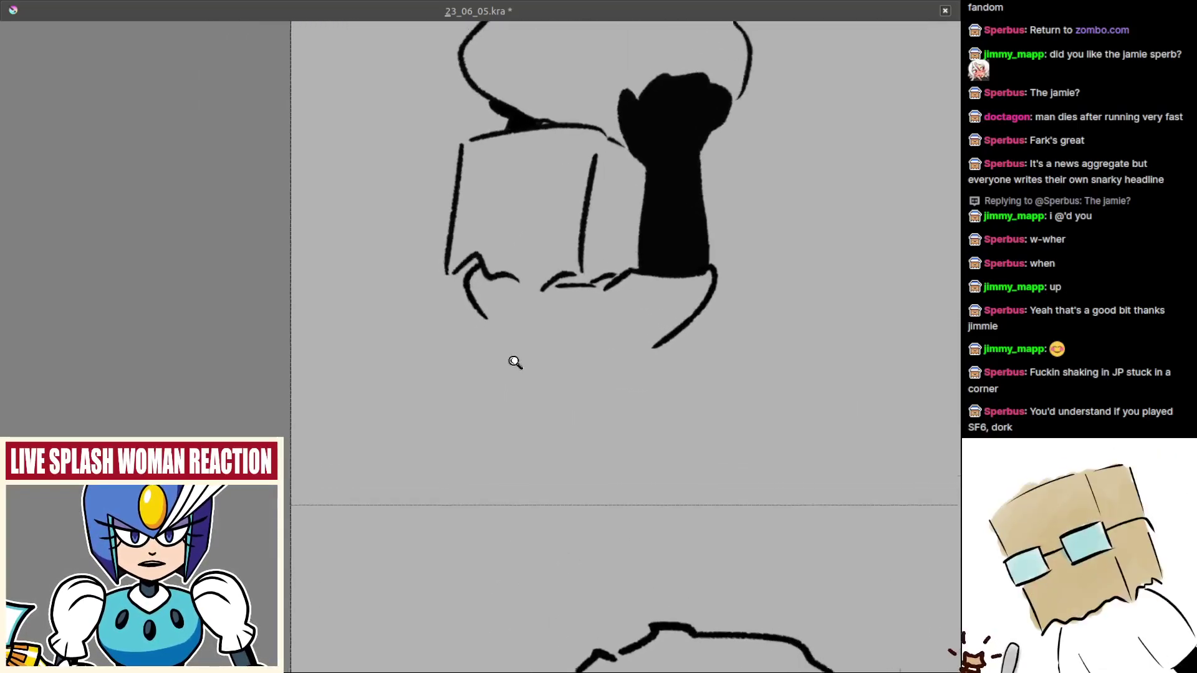
- Sketch the torso's left side curving into a bottom edge below the shoulder
mouse_move(498, 342)
left_mouse_down()
mouse_move(475, 433)
mouse_move(610, 448)
mouse_move(495, 333)
mouse_move(487, 409)
left_mouse_up()
key("ctrl+z")
key("ctrl+z")
left_click_drag(490, 410, 616, 415)
key("ctrl+z")
key("ctrl+z")
left_click_drag(490, 340, 556, 469)
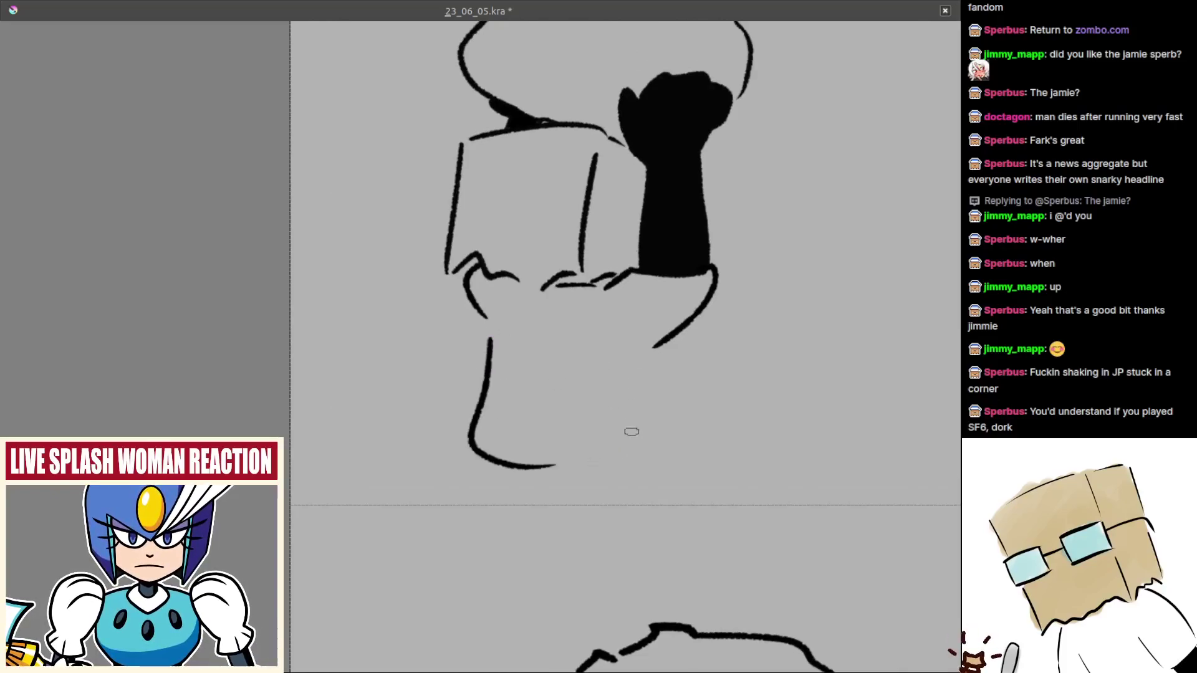
left_click_drag(631, 430, 589, 422)
mouse_move(615, 347)
left_mouse_down()
mouse_move(615, 392)
mouse_move(517, 464)
left_mouse_up()
key("ctrl+z")
scroll(566, 436, "down", 2)
scroll(593, 429, "up", 2)
key("ctrl+z")
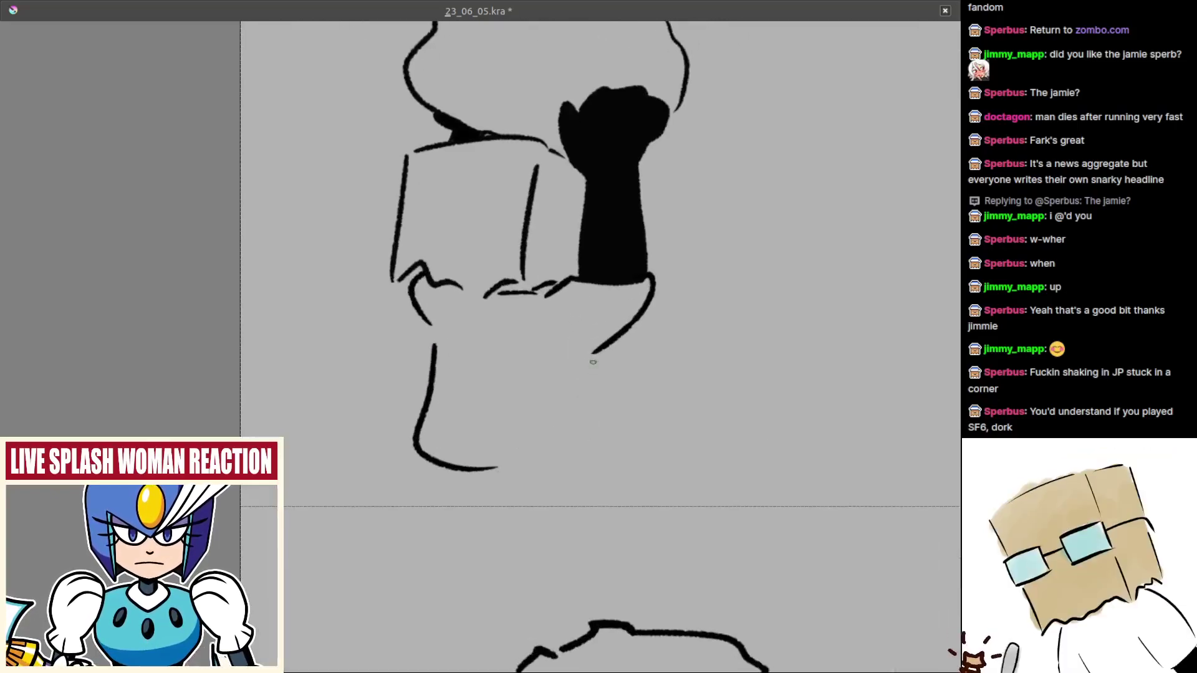
- Try closing the torso with a right side that joins the bottom edge
mouse_move(591, 359)
left_mouse_down()
mouse_move(596, 430)
mouse_move(490, 472)
left_mouse_up()
scroll(536, 460, "down", 3)
scroll(556, 464, "up", 2)
left_click_drag(558, 443, 518, 484)
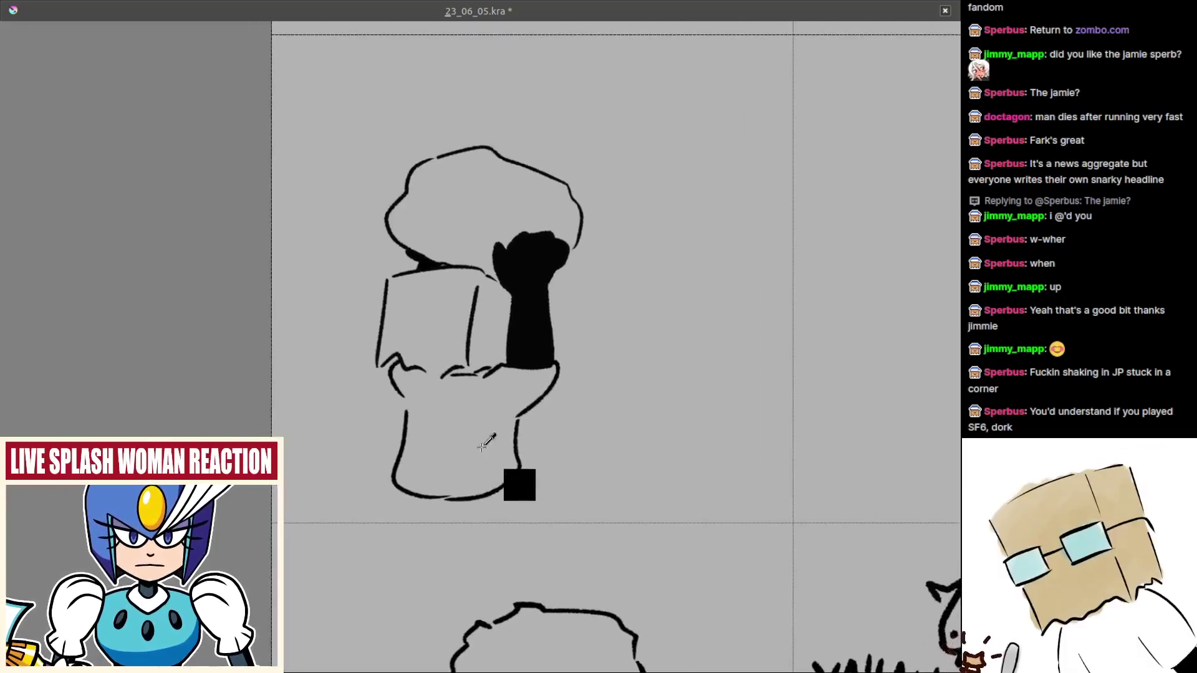
scroll(497, 434, "up", 2)
key("ctrl+z")
mouse_move(530, 413)
left_mouse_down()
mouse_move(529, 453)
mouse_move(443, 527)
left_mouse_up()
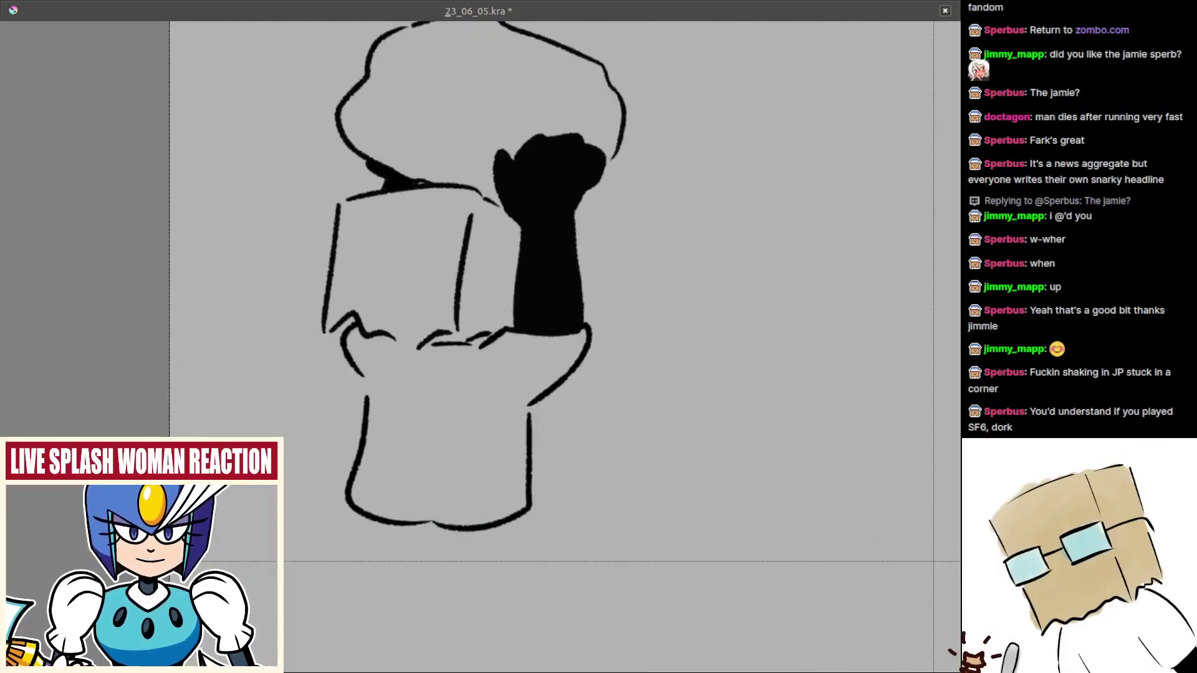
scroll(462, 523, "down", 1)
key("ctrl+z")
key("ctrl+z")
- Redraw the torso with a nearly straight right side and a left side that rounds into the bottom hem
mouse_move(547, 400)
left_mouse_down()
mouse_move(535, 496)
mouse_move(552, 501)
left_mouse_up()
key("ctrl+z")
mouse_move(392, 388)
left_mouse_down()
mouse_move(382, 481)
mouse_move(538, 506)
left_mouse_up()
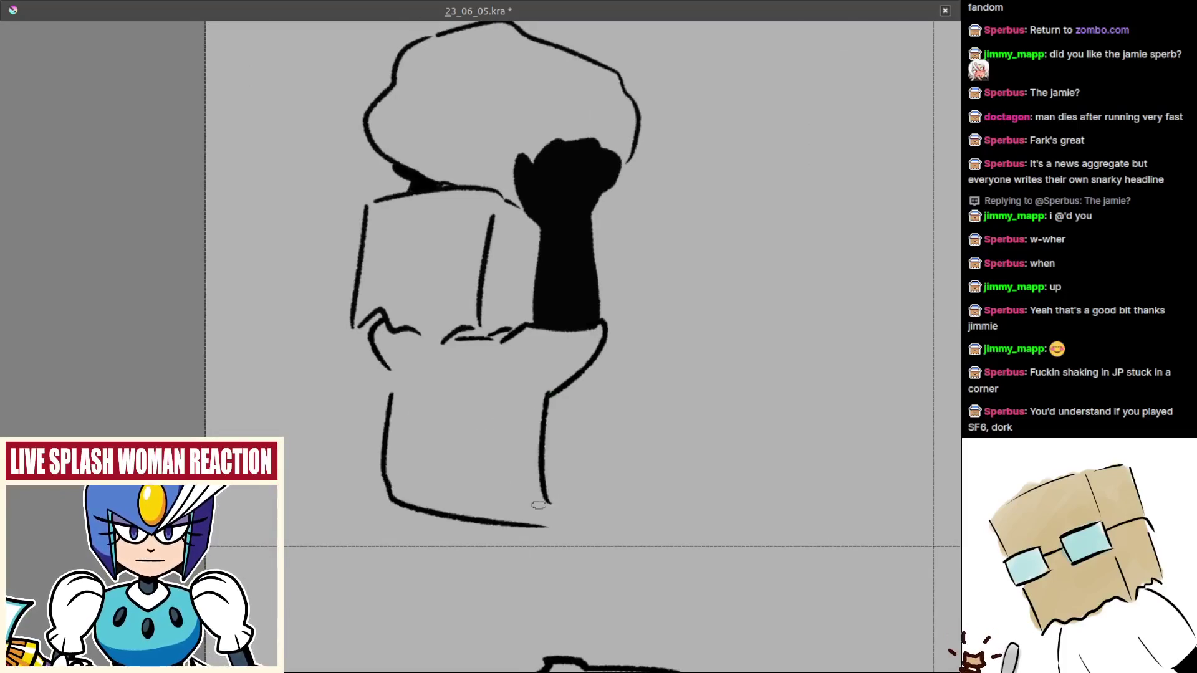
key("ctrl+z")
mouse_move(391, 386)
left_mouse_down()
mouse_move(505, 517)
mouse_move(449, 549)
left_mouse_up()
scroll(476, 559, "down", 2)
scroll(493, 490, "up", 1)
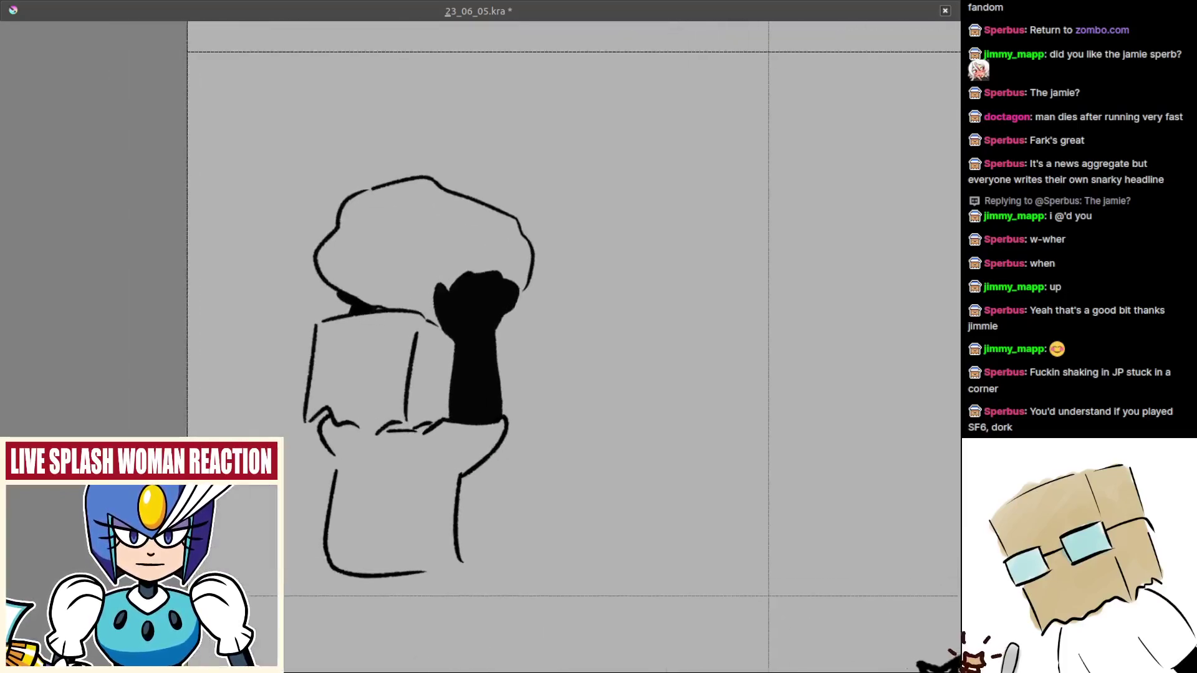
- Place a row of three small dots to the right of the raised forearm
left_click_drag(514, 412, 454, 411)
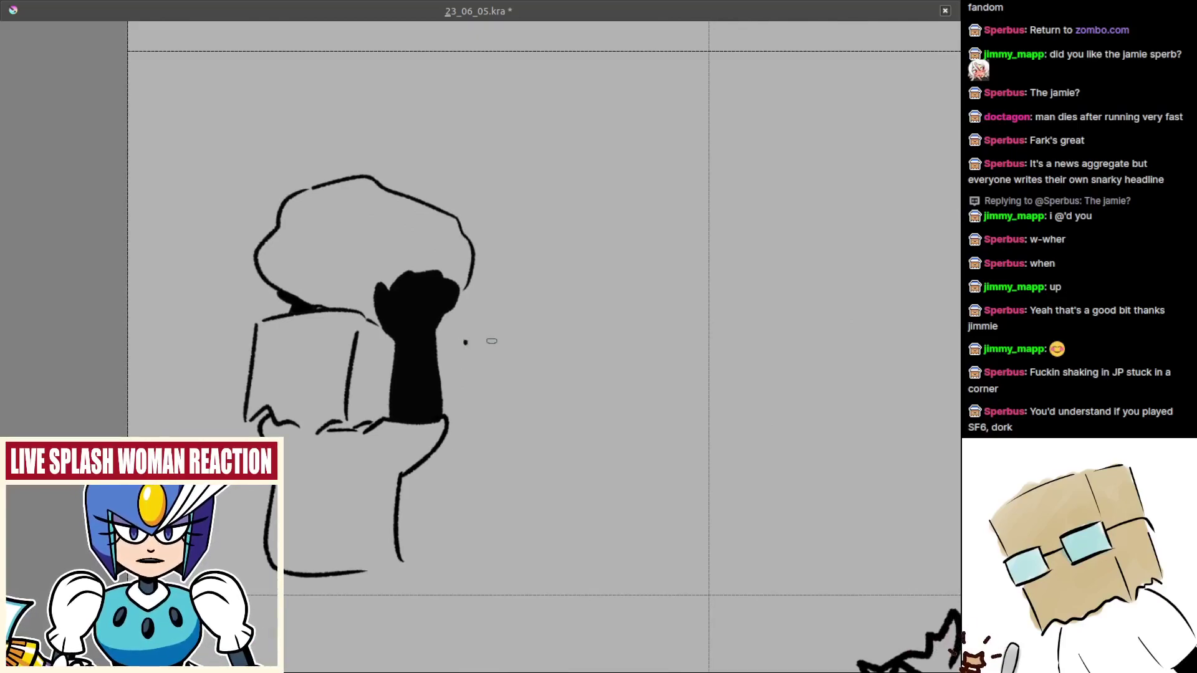
left_click(517, 334)
scroll(599, 412, "up", 1)
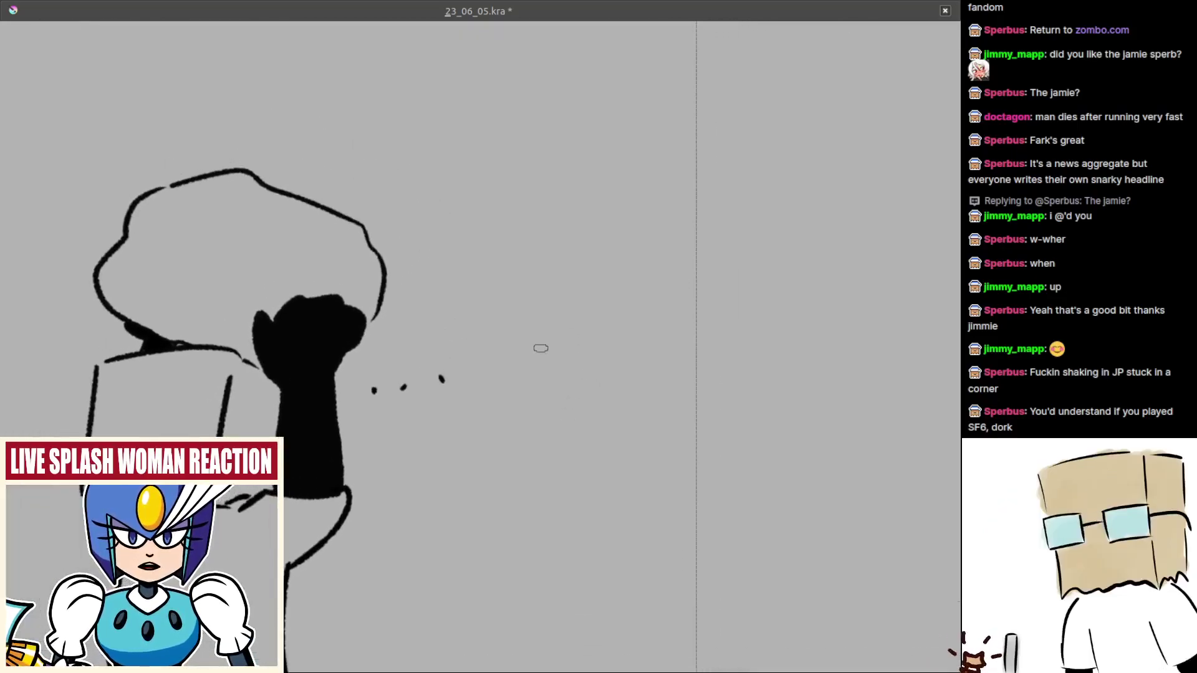
left_click_drag(579, 300, 559, 352)
key("ctrl+z")
- Draw a dome-shaped arch, open at the bottom, to the right of the three dots
scroll(543, 386, "down", 2)
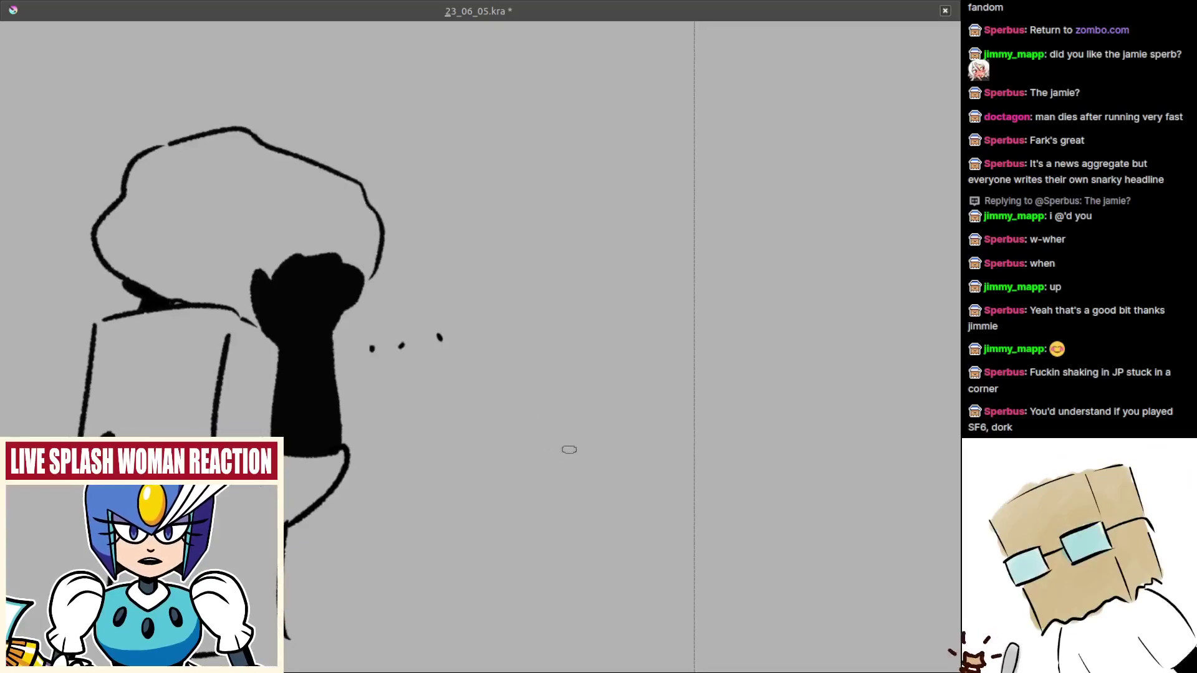
key("ctrl+z")
mouse_move(532, 462)
left_mouse_down()
mouse_move(567, 385)
mouse_move(624, 387)
mouse_move(651, 424)
mouse_move(645, 388)
mouse_move(654, 462)
left_mouse_up()
key("ctrl+z")
scroll(611, 442, "up", 1)
key("ctrl+z")
key("ctrl+z")
mouse_move(522, 462)
left_mouse_down()
mouse_move(551, 369)
mouse_move(652, 465)
left_mouse_up()
left_click_drag(566, 396, 625, 397)
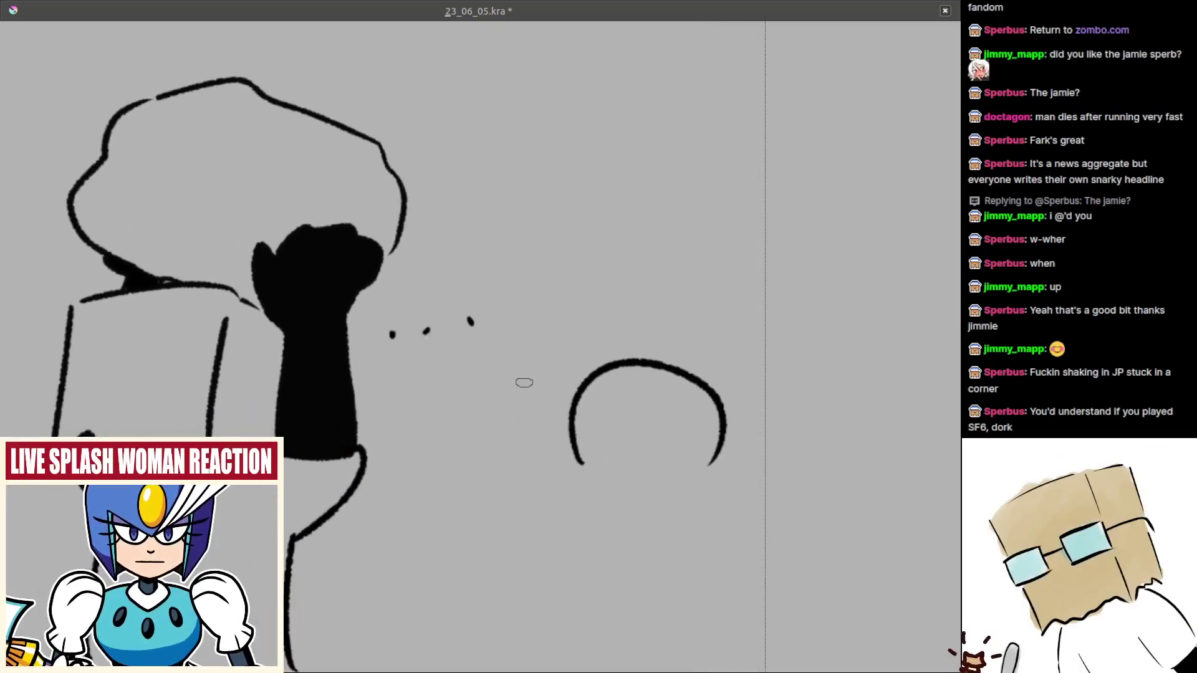
- Draw a small lumpy fist outline to the left of the dome-shaped arch
mouse_move(532, 389)
left_mouse_down()
mouse_move(527, 452)
mouse_move(535, 414)
mouse_move(547, 455)
left_mouse_up()
key("ctrl+z")
scroll(547, 430, "up", 2)
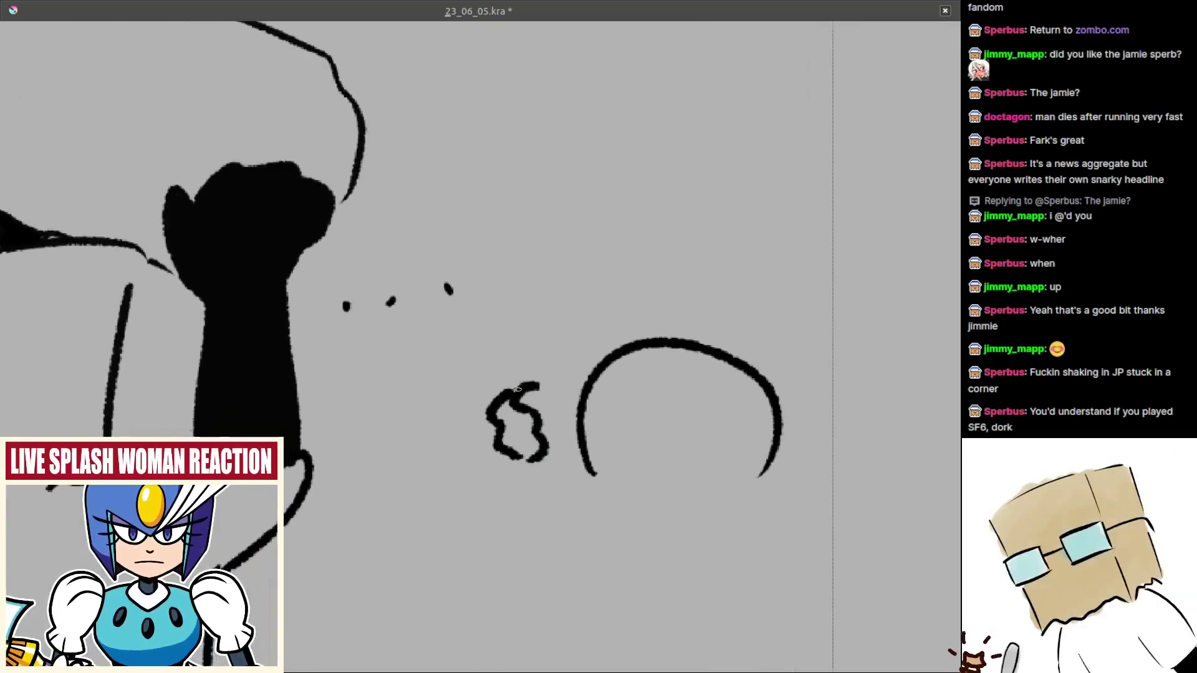
mouse_move(515, 390)
left_mouse_down()
mouse_move(515, 331)
mouse_move(551, 376)
left_mouse_up()
key("ctrl+z")
- Draw two slightly curved, near-parallel lines rising from the fist as a plant stem
left_click_drag(537, 442, 542, 374)
key("ctrl+z")
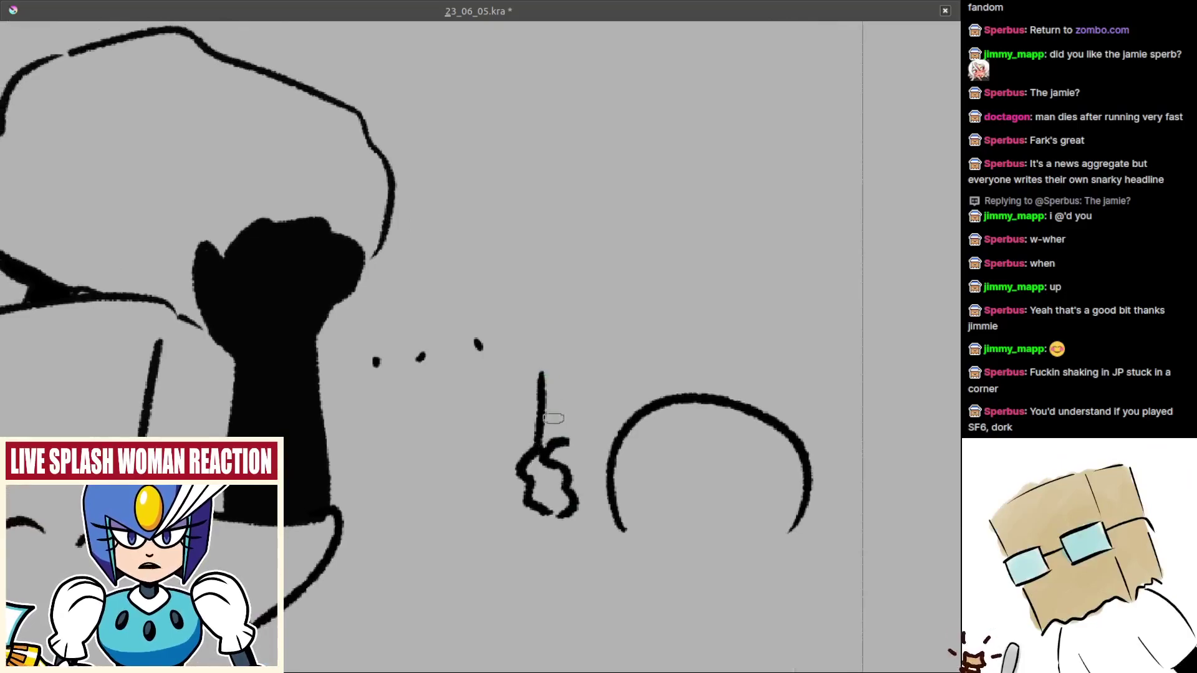
key("ctrl+z")
mouse_move(538, 445)
left_mouse_down()
mouse_move(549, 367)
mouse_move(564, 373)
left_mouse_up()
key("ctrl+z")
key("ctrl+z")
key("ctrl+z")
key("ctrl+z")
key("ctrl+z")
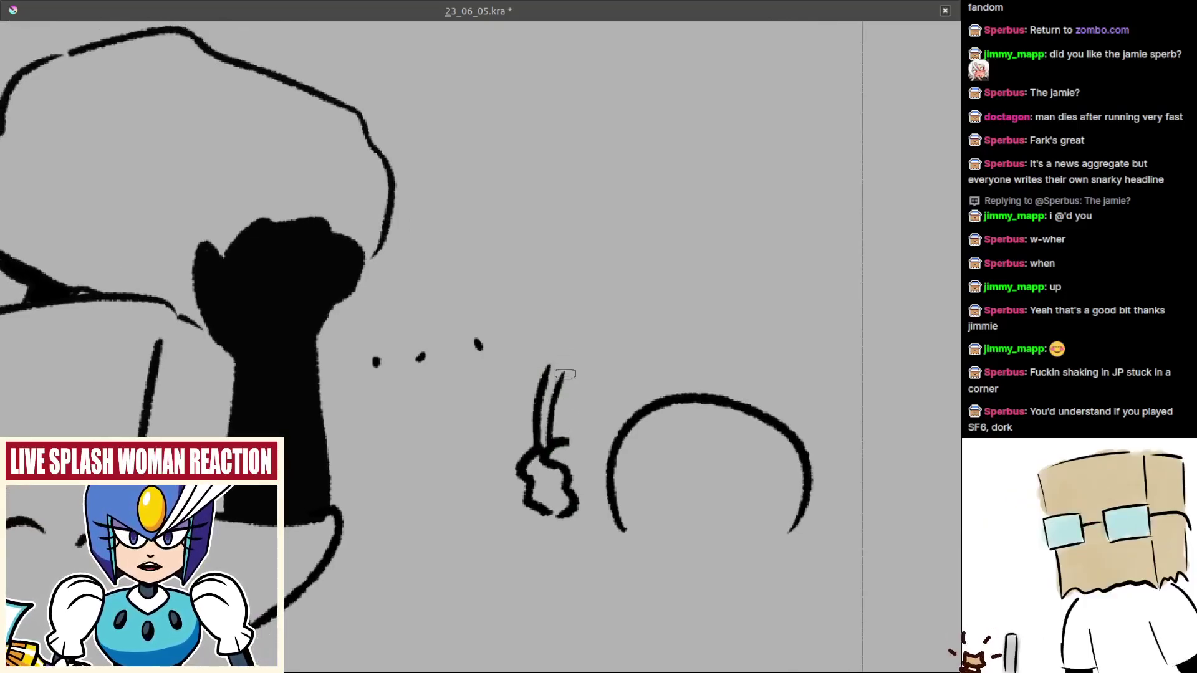
key("ctrl+z")
left_click_drag(547, 444, 567, 348)
left_click_drag(561, 415, 565, 439)
- Draw large rounded leaves on both sides of the stem's tip, with smaller partial leaves lower down around the stem
left_click_drag(571, 364, 541, 306)
key("ctrl+z")
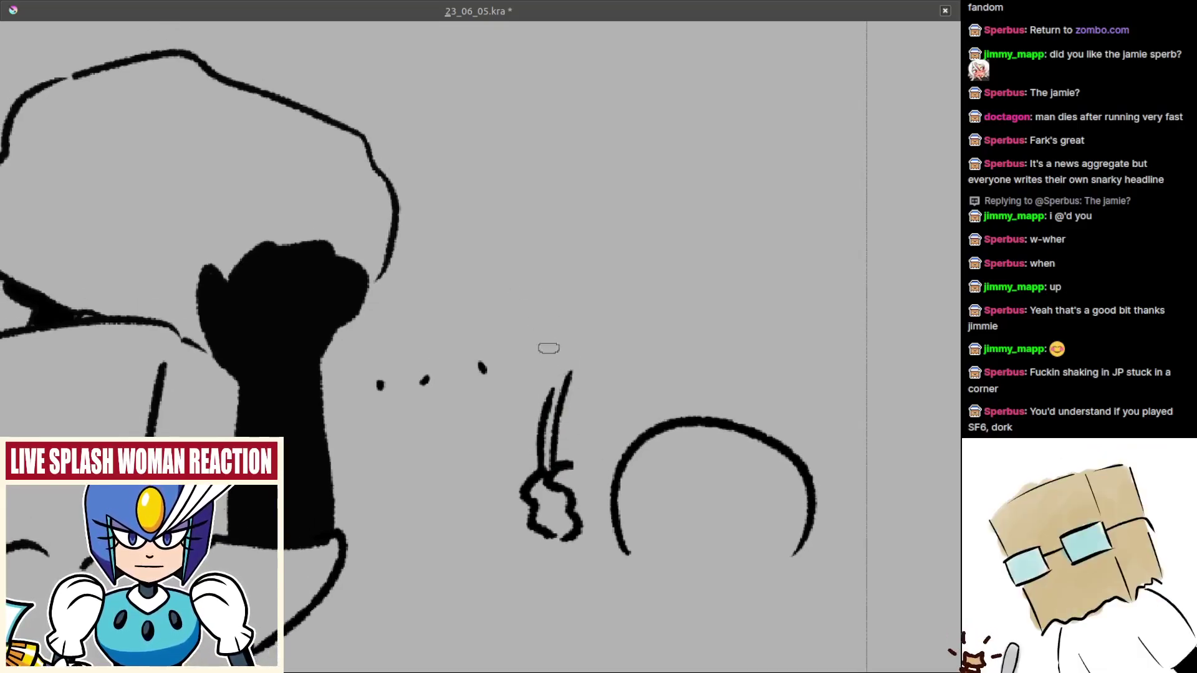
key("ctrl+z")
mouse_move(575, 348)
left_mouse_down()
mouse_move(474, 324)
mouse_move(529, 372)
mouse_move(699, 397)
mouse_move(607, 384)
left_mouse_up()
key("ctrl+z")
key("ctrl+z")
mouse_move(600, 346)
left_mouse_down()
mouse_move(691, 334)
mouse_move(580, 384)
left_mouse_up()
left_click_drag(556, 428, 580, 391)
mouse_move(556, 360)
left_mouse_down()
mouse_move(499, 397)
mouse_move(520, 412)
left_mouse_up()
key("ctrl+z")
key("ctrl+z")
left_click_drag(603, 365, 570, 531)
mouse_move(545, 421)
left_mouse_down()
mouse_move(444, 411)
mouse_move(459, 257)
mouse_move(487, 214)
left_mouse_up()
mouse_move(425, 242)
left_mouse_down()
mouse_move(481, 244)
mouse_move(470, 278)
mouse_move(504, 319)
left_mouse_up()
key("ctrl+z")
mouse_move(555, 396)
left_mouse_down()
mouse_move(556, 334)
mouse_move(564, 373)
mouse_move(578, 370)
left_mouse_up()
left_click_drag(599, 349, 569, 392)
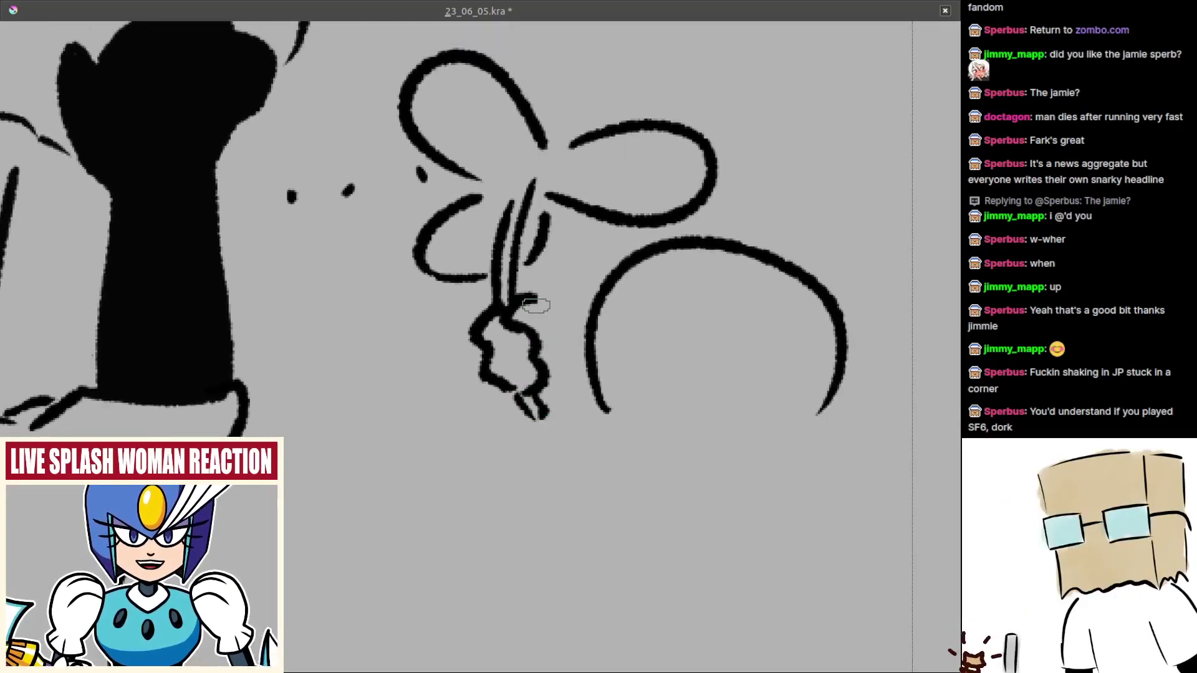
- Close the back of the fist with a curved outer contour and extend an arm line diagonally down from the wrist
mouse_move(535, 293)
left_mouse_down()
mouse_move(571, 341)
mouse_move(558, 404)
left_mouse_up()
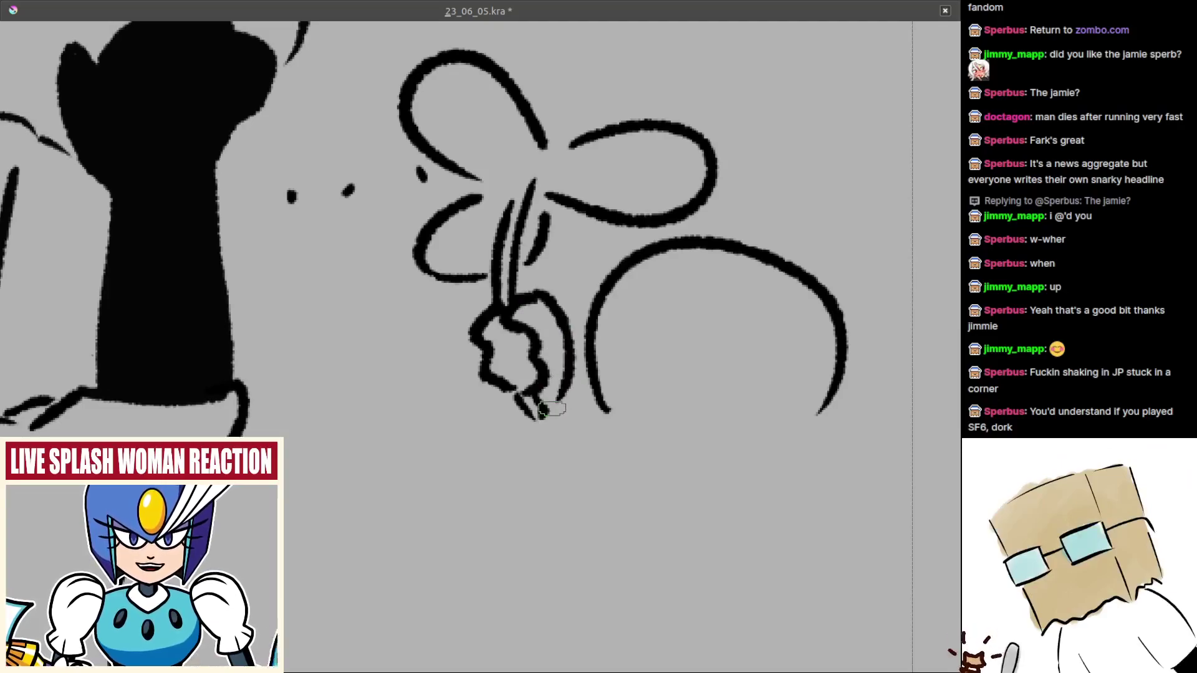
key("ctrl+z")
left_click_drag(568, 331, 565, 413)
key("ctrl+z")
mouse_move(570, 333)
left_mouse_down()
mouse_move(565, 405)
mouse_move(589, 311)
left_mouse_up()
left_click_drag(574, 363, 595, 360)
key("ctrl+z")
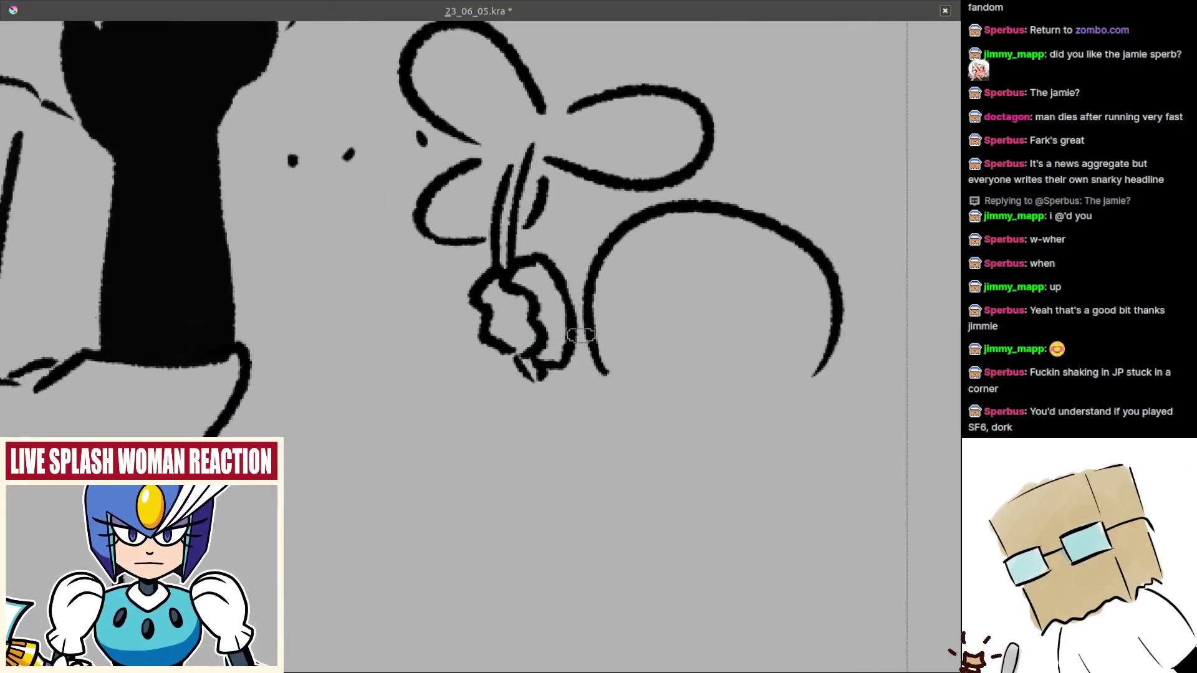
mouse_move(555, 391)
left_mouse_down()
mouse_move(552, 411)
mouse_move(589, 462)
left_mouse_up()
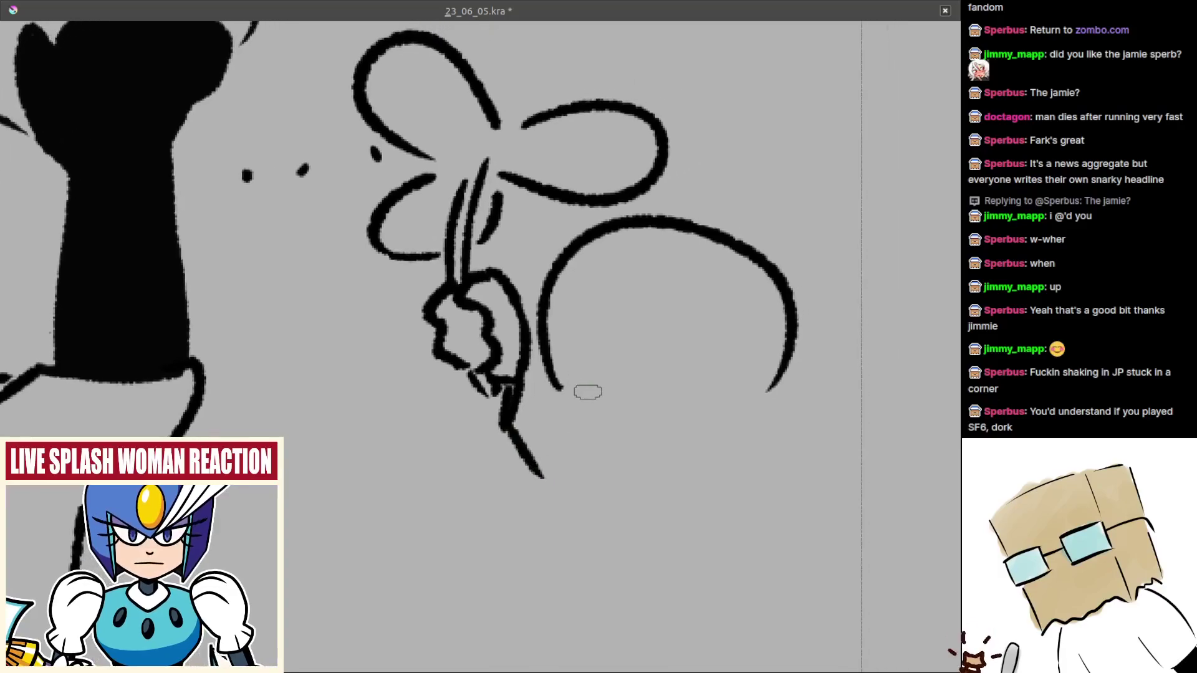
- Draw a jagged hair fringe inside the dome, with curved locks coming down on both sides of the face
left_click_drag(658, 357, 717, 306)
key("ctrl+z")
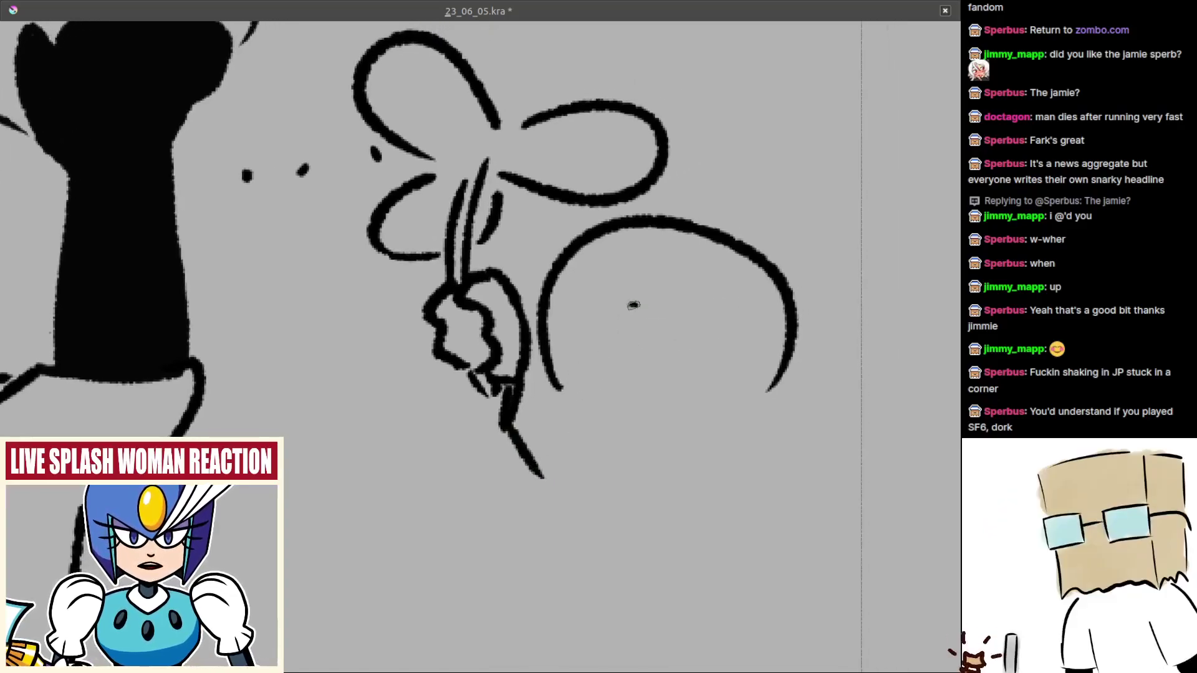
left_click_drag(633, 305, 658, 367)
key("ctrl+z")
mouse_move(624, 304)
left_mouse_down()
mouse_move(630, 342)
mouse_move(662, 357)
mouse_move(707, 319)
left_mouse_up()
mouse_move(717, 356)
left_mouse_down()
mouse_move(708, 335)
mouse_move(694, 392)
left_mouse_up()
key("ctrl+z")
mouse_move(706, 305)
left_mouse_down()
mouse_move(727, 348)
mouse_move(731, 386)
mouse_move(751, 390)
mouse_move(709, 389)
left_mouse_up()
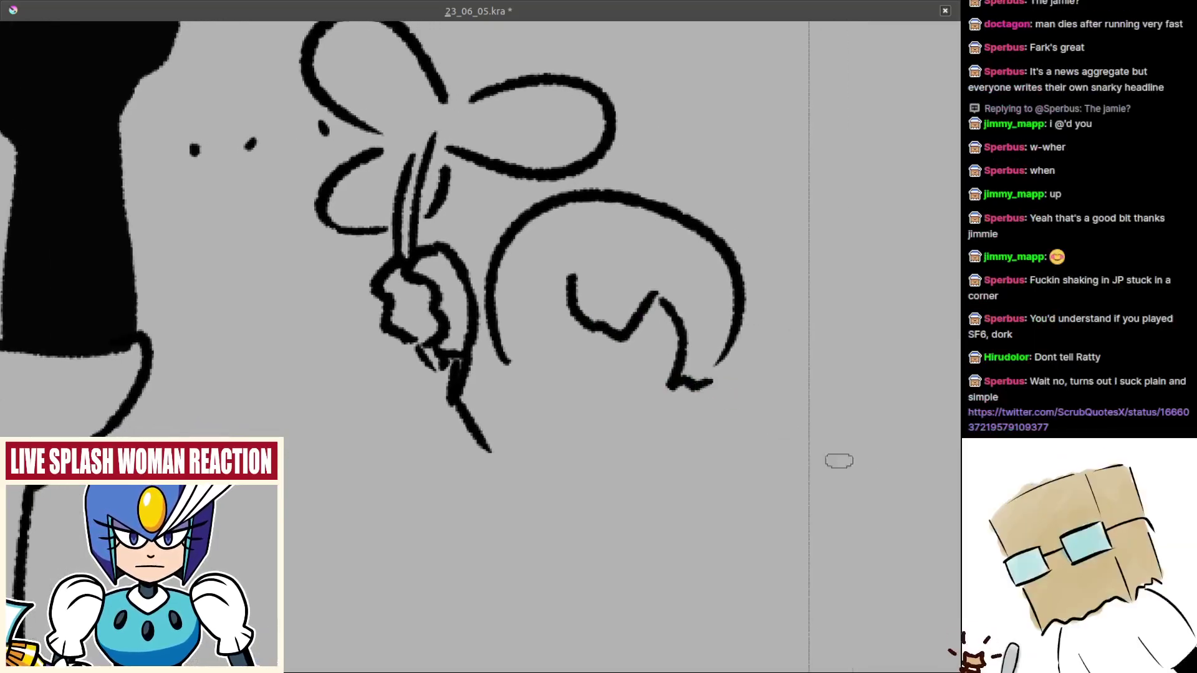
mouse_move(564, 273)
left_mouse_down()
mouse_move(534, 293)
mouse_move(512, 364)
left_mouse_up()
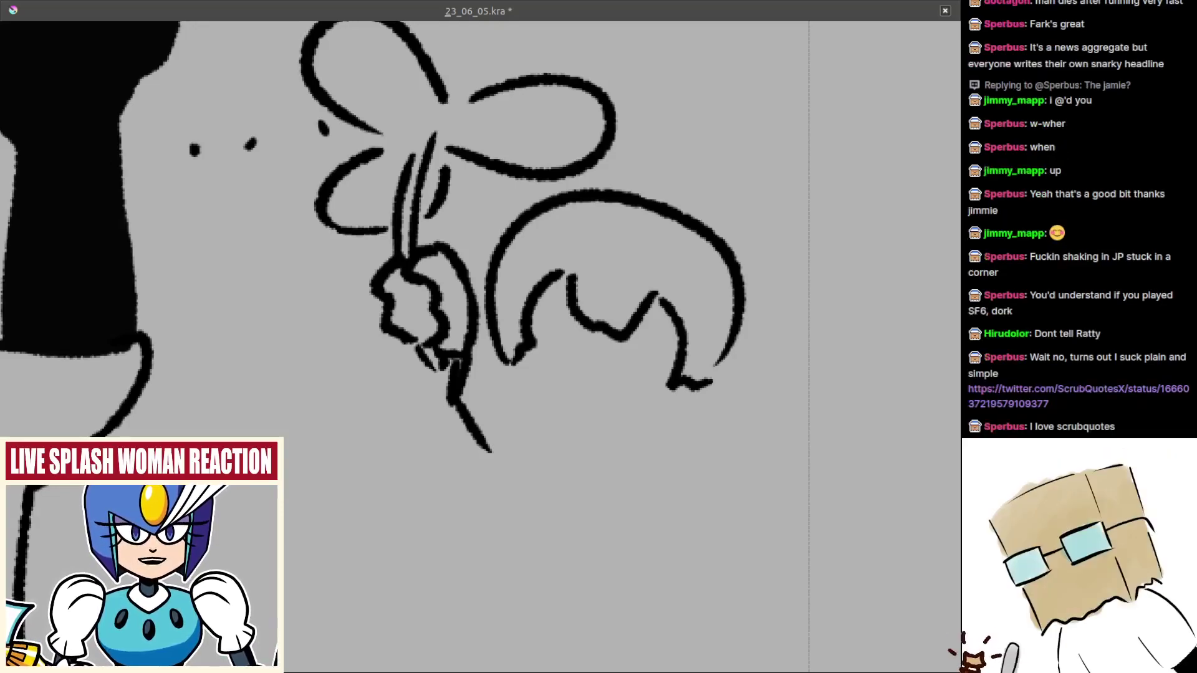
- Draw a shallow curved chin line joining the two side locks beneath the fringe
left_click_drag(483, 399, 485, 412)
mouse_move(495, 397)
left_mouse_down()
mouse_move(505, 376)
mouse_move(590, 373)
left_mouse_up()
key("ctrl+z")
left_click_drag(507, 341, 625, 364)
key("ctrl+z")
key("ctrl+z")
- Draw a pointed ear with hair wisps on the head's right side and link the fist to the head with short lines
mouse_move(685, 325)
left_mouse_down()
mouse_move(638, 321)
mouse_move(713, 330)
left_mouse_up()
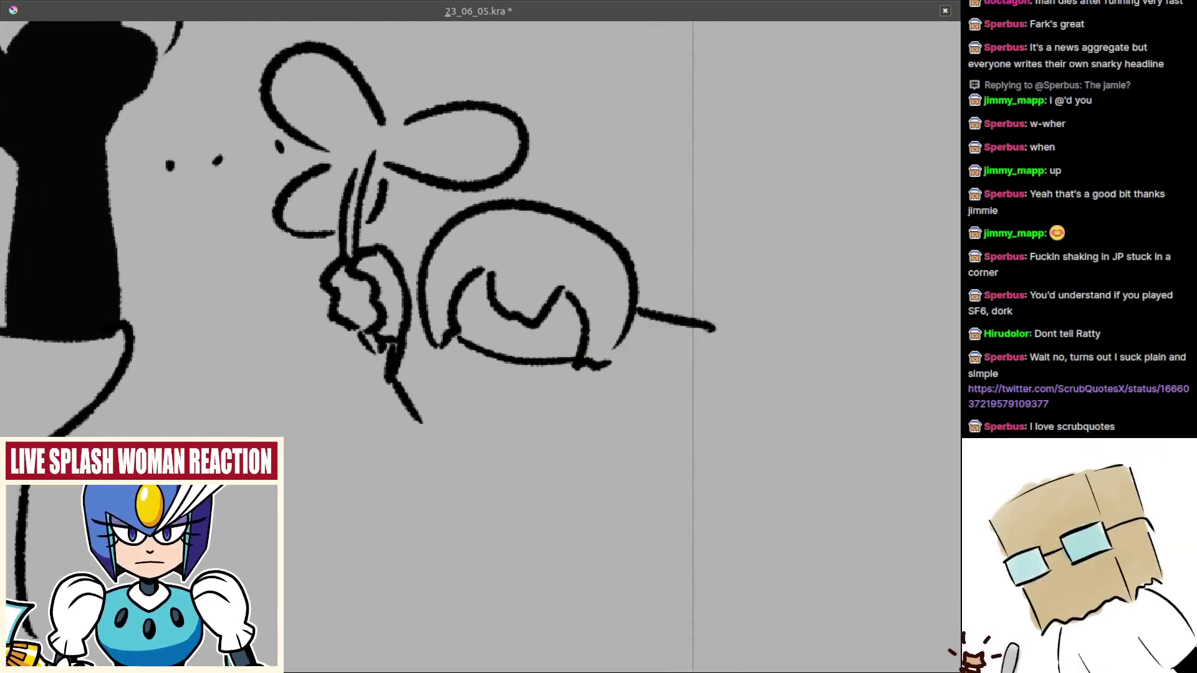
key("ctrl+z")
mouse_move(640, 316)
left_mouse_down()
mouse_move(634, 349)
mouse_move(621, 352)
left_mouse_up()
key("ctrl+z")
mouse_move(418, 265)
left_mouse_down()
mouse_move(543, 327)
mouse_move(549, 376)
mouse_move(522, 333)
left_mouse_up()
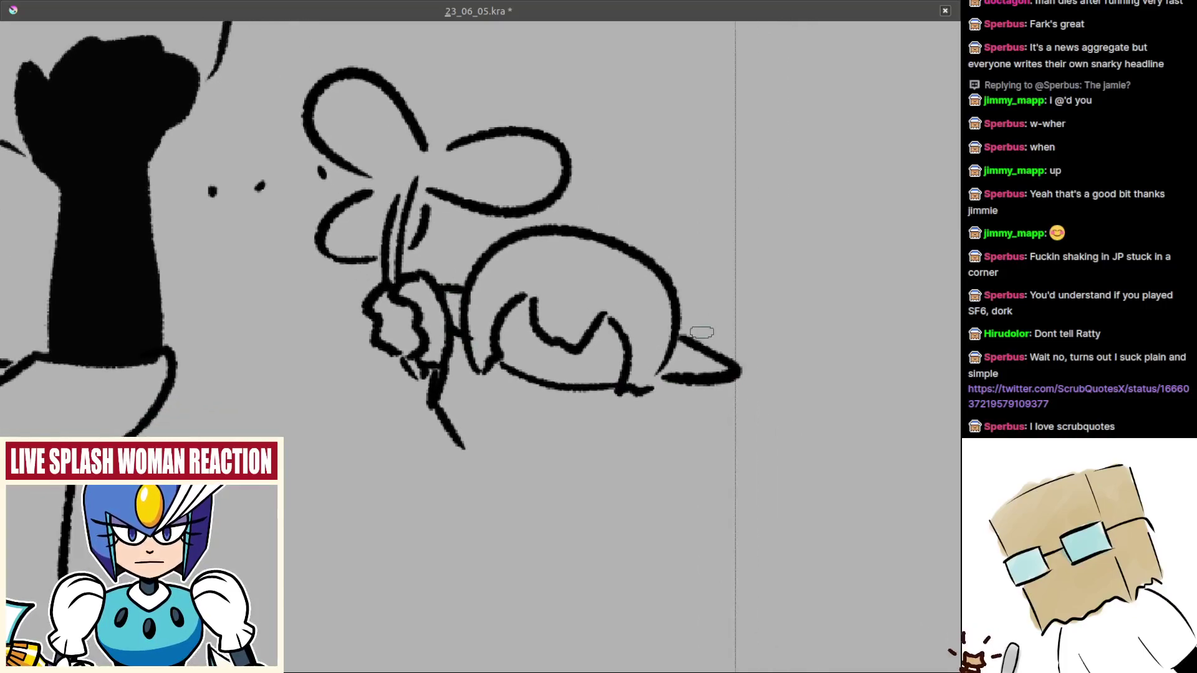
left_click_drag(687, 311, 697, 338)
left_click_drag(700, 387, 655, 422)
- Add two small eyes with flat lids and a tiny frowning mouth to the face
scroll(549, 355, "up", 2)
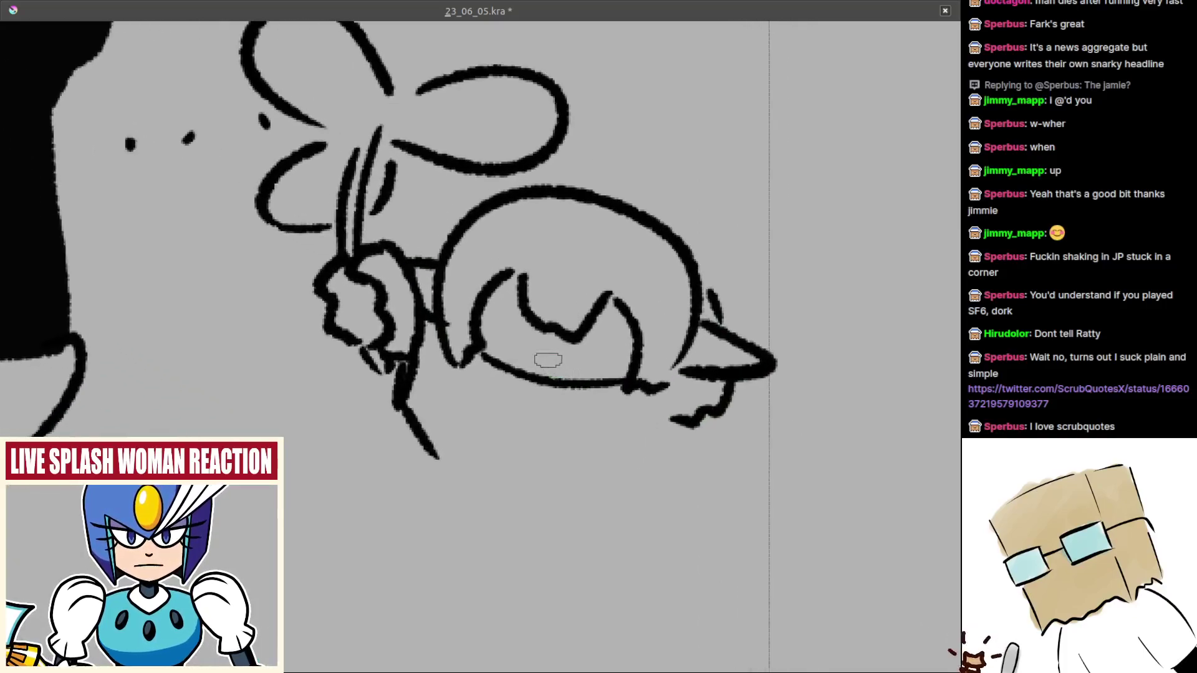
left_click(558, 356)
key("ctrl+z")
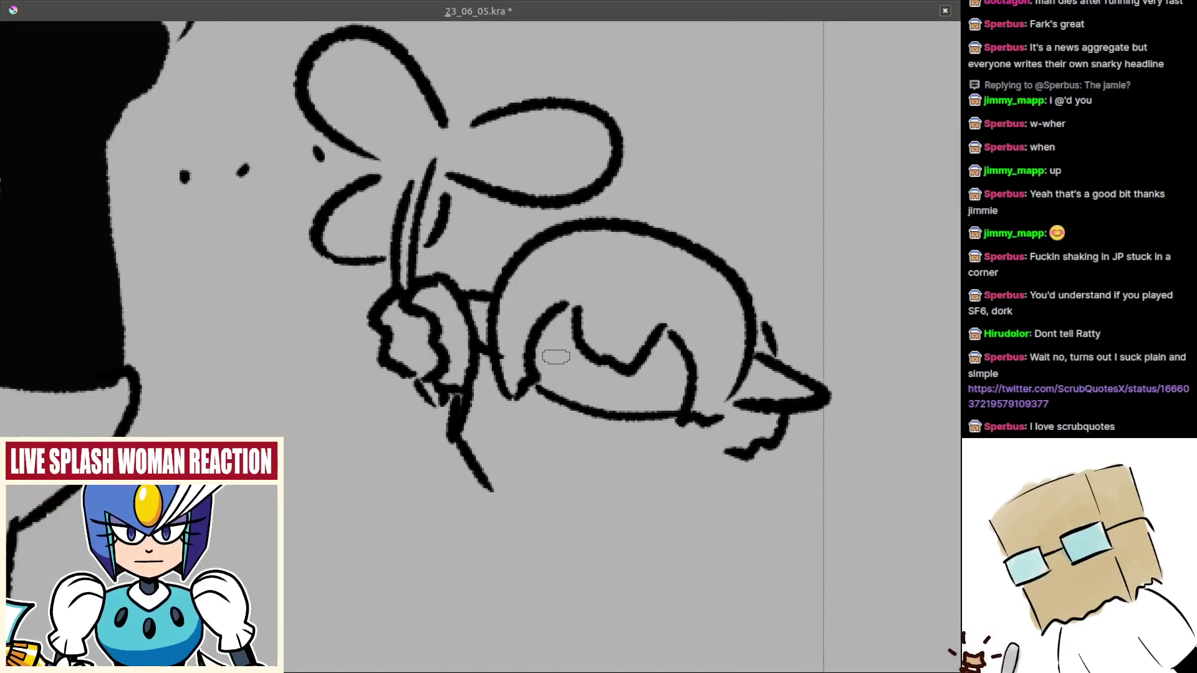
left_click_drag(550, 360, 558, 368)
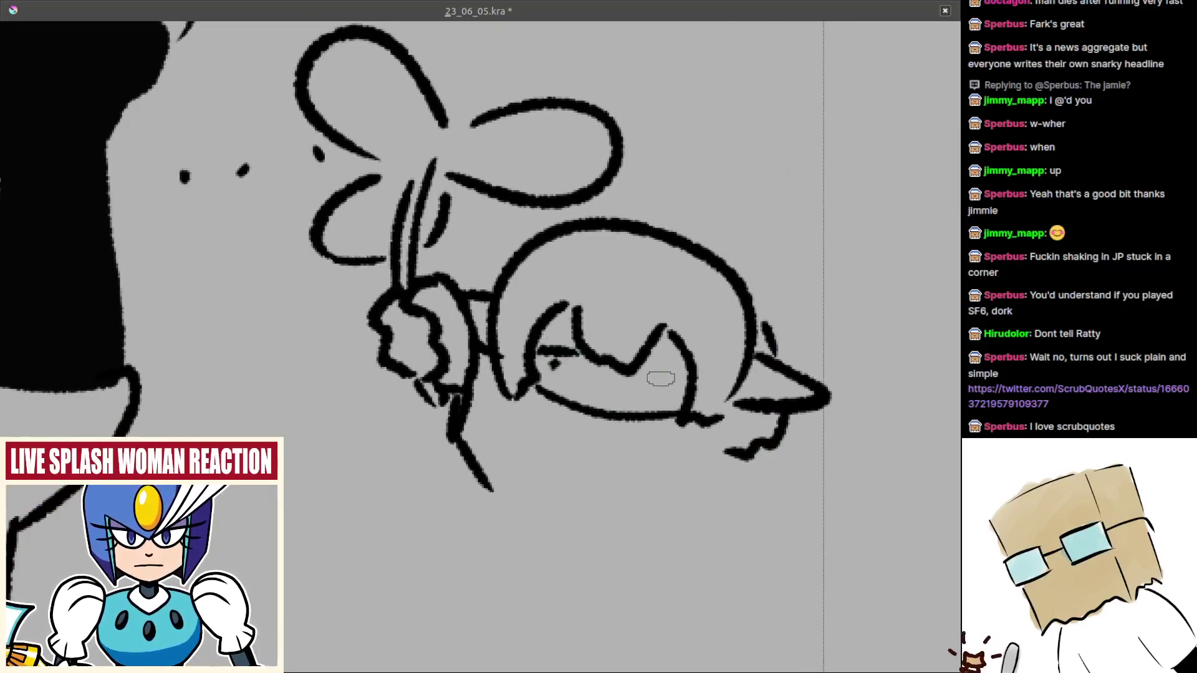
mouse_move(655, 376)
left_mouse_down()
mouse_move(660, 393)
mouse_move(597, 398)
mouse_move(615, 404)
left_mouse_up()
- Draw a short shoulder line below the right of the chin and a pointed lock tip under the left cheek
mouse_move(619, 434)
left_mouse_down()
mouse_move(646, 381)
mouse_move(628, 360)
mouse_move(640, 362)
mouse_move(595, 363)
left_mouse_up()
key("ctrl+z")
left_click_drag(720, 358, 682, 389)
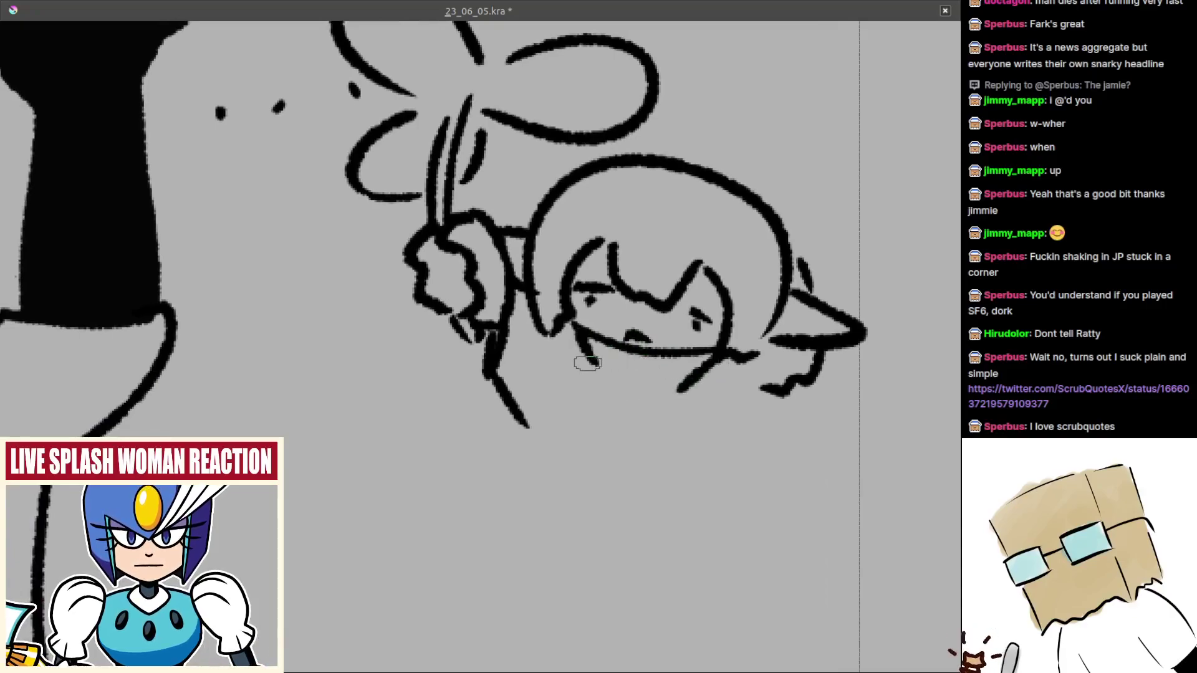
key("ctrl+z")
left_click_drag(588, 363, 559, 335)
key("ctrl+z")
key("ctrl+z")
mouse_move(607, 354)
left_mouse_down()
mouse_move(615, 342)
mouse_move(565, 311)
left_mouse_up()
- Draw the outer edge of the lowered right arm as a straight diagonal line running down from the shoulder
mouse_move(650, 357)
left_mouse_down()
mouse_move(714, 434)
mouse_move(690, 381)
left_mouse_up()
key("ctrl+z")
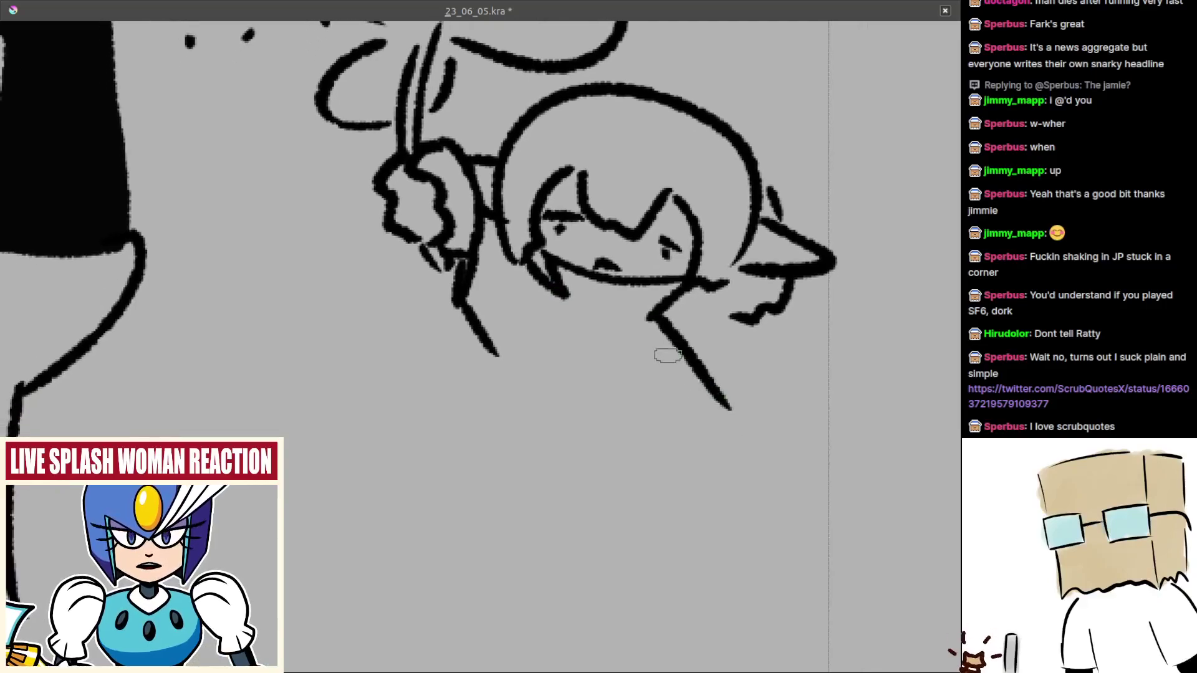
key("ctrl+z")
left_click_drag(661, 318, 747, 391)
key("ctrl+z")
key("ctrl+z")
left_click_drag(660, 318, 729, 398)
left_click_drag(696, 384, 694, 376)
key("ctrl+z")
mouse_move(659, 310)
left_mouse_down()
mouse_move(724, 398)
mouse_move(705, 399)
left_mouse_up()
key("ctrl+z")
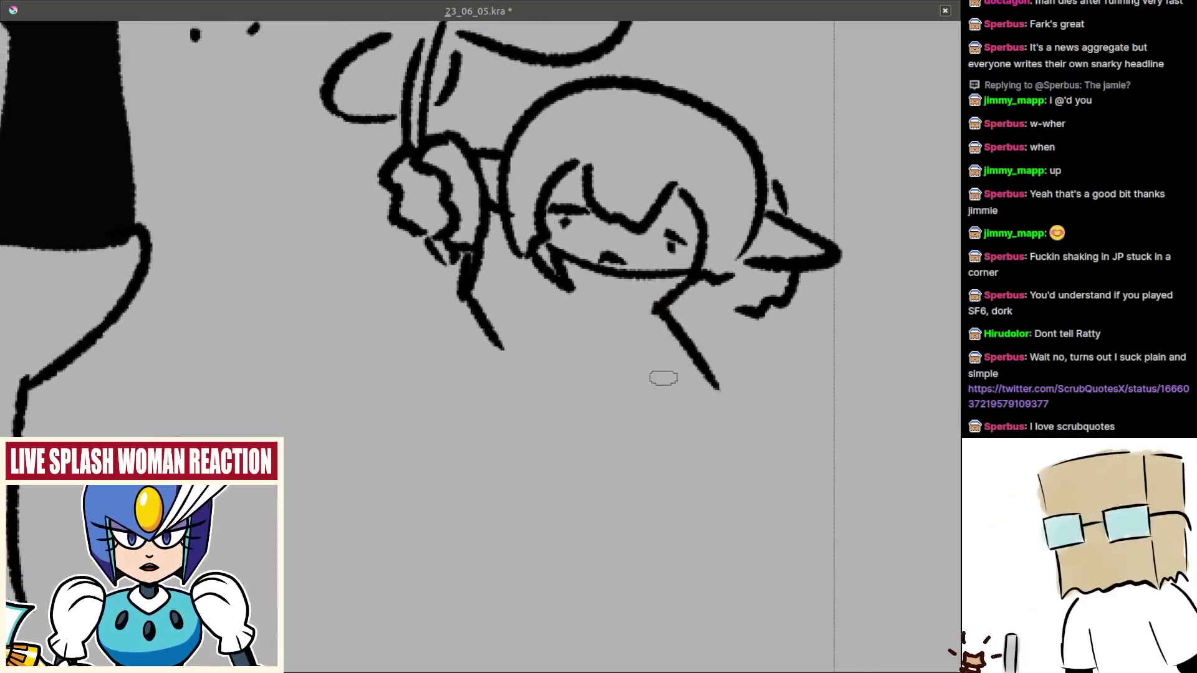
- Close the lowered arm's sleeve with an inner edge and curved cuff, and add a lumpy hand below it
left_click_drag(637, 357, 672, 443)
key("ctrl+z")
left_click_drag(636, 360, 722, 400)
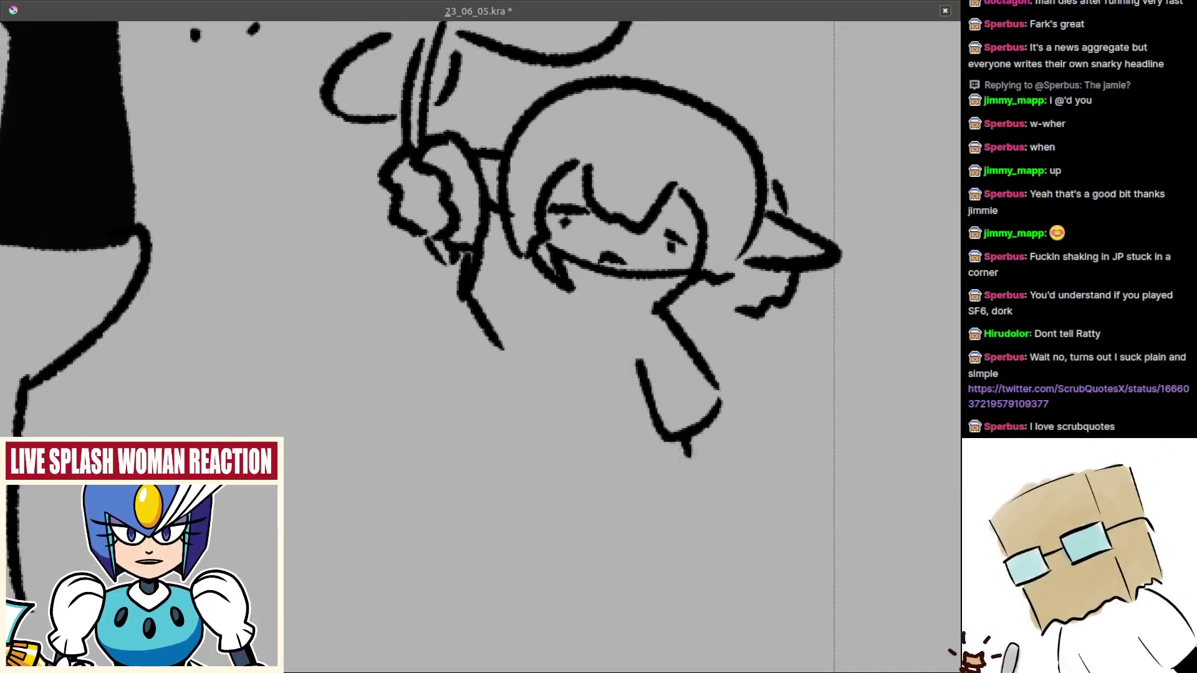
left_click_drag(675, 441, 707, 473)
mouse_move(724, 411)
left_mouse_down()
mouse_move(740, 467)
mouse_move(710, 474)
left_mouse_up()
left_click_drag(656, 443, 728, 495)
- Redraw the underside of the raised arm so it curves from the wrist in toward the body
key("e")
mouse_move(574, 391)
left_mouse_down()
mouse_move(539, 349)
mouse_move(608, 394)
left_mouse_up()
key("ctrl+z")
mouse_move(536, 340)
left_mouse_down()
mouse_move(609, 416)
mouse_move(627, 418)
left_mouse_up()
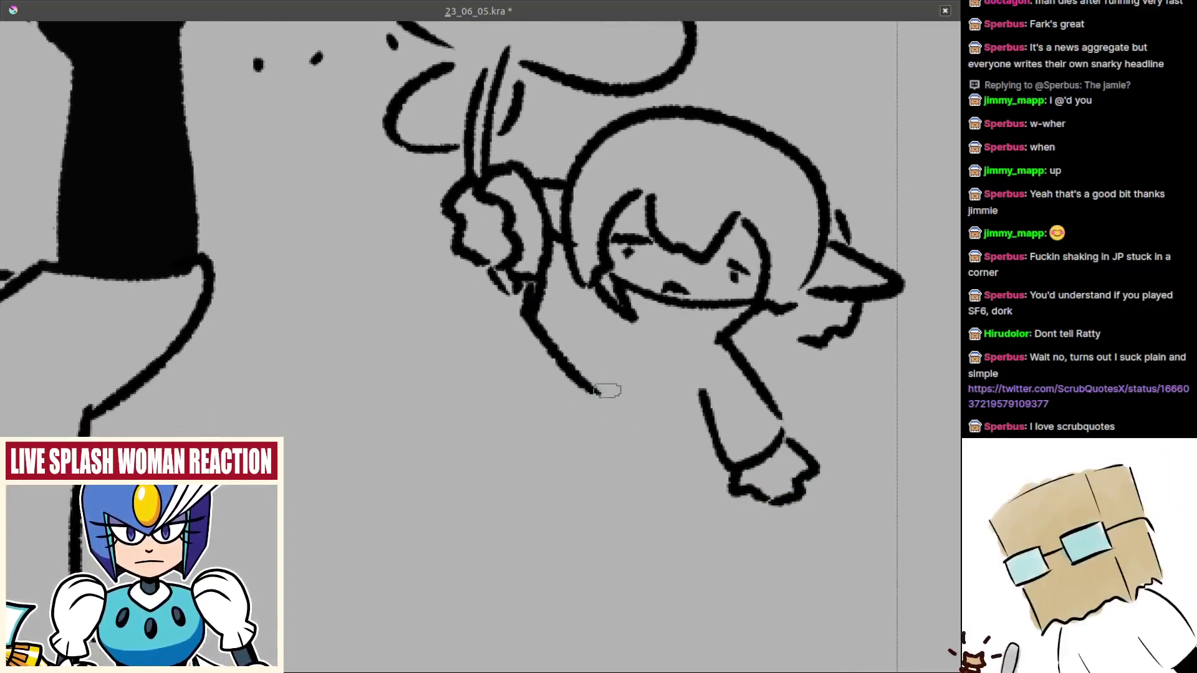
key("ctrl+z")
left_click_drag(529, 314, 607, 373)
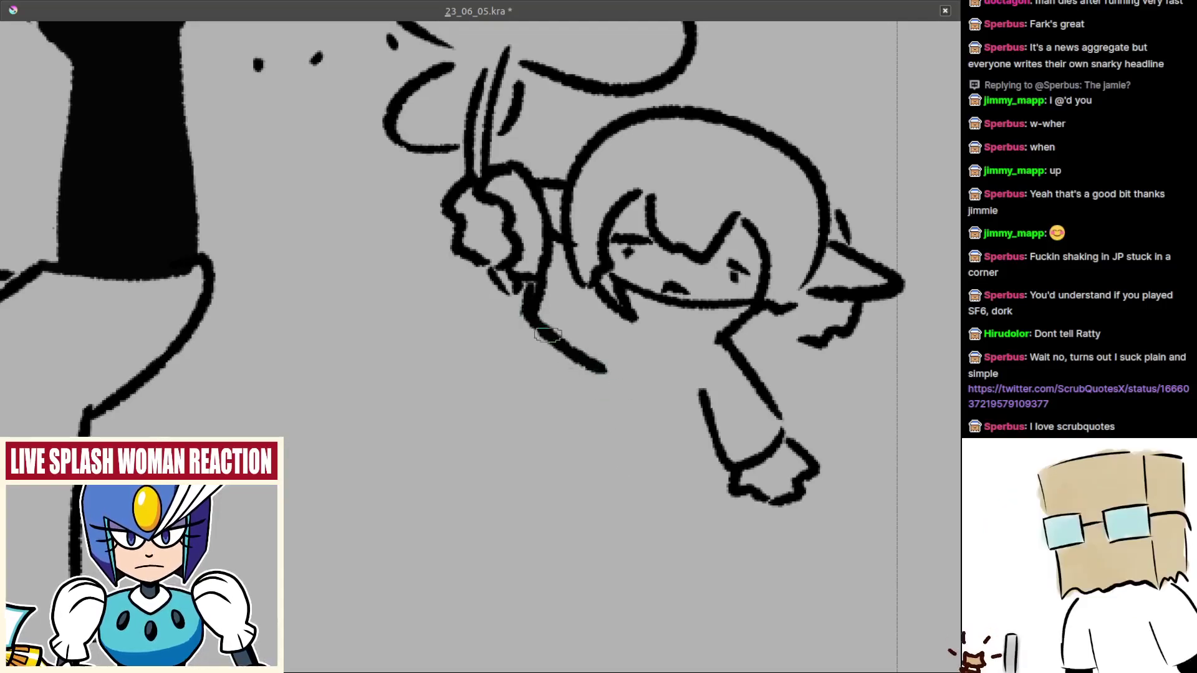
key("ctrl+z")
mouse_move(530, 312)
left_mouse_down()
mouse_move(612, 374)
mouse_move(573, 467)
mouse_move(758, 494)
left_mouse_up()
key("ctrl+z")
key("ctrl+z")
- Draw the coat's flared left side and bottom hem, and add two small feet beneath it
mouse_move(614, 372)
left_mouse_down()
mouse_move(574, 444)
mouse_move(736, 493)
mouse_move(572, 443)
mouse_move(731, 462)
mouse_move(677, 447)
mouse_move(676, 468)
mouse_move(710, 459)
left_mouse_up()
key("ctrl+z")
key("ctrl+z")
mouse_move(645, 449)
left_mouse_down()
mouse_move(638, 408)
mouse_move(561, 441)
mouse_move(722, 456)
left_mouse_up()
key("ctrl+z")
key("ctrl+z")
mouse_move(650, 425)
left_mouse_down()
mouse_move(713, 465)
mouse_move(724, 449)
mouse_move(715, 442)
left_mouse_up()
scroll(692, 436, "up", 1)
left_click_drag(665, 403, 700, 393)
scroll(692, 416, "down", 2)
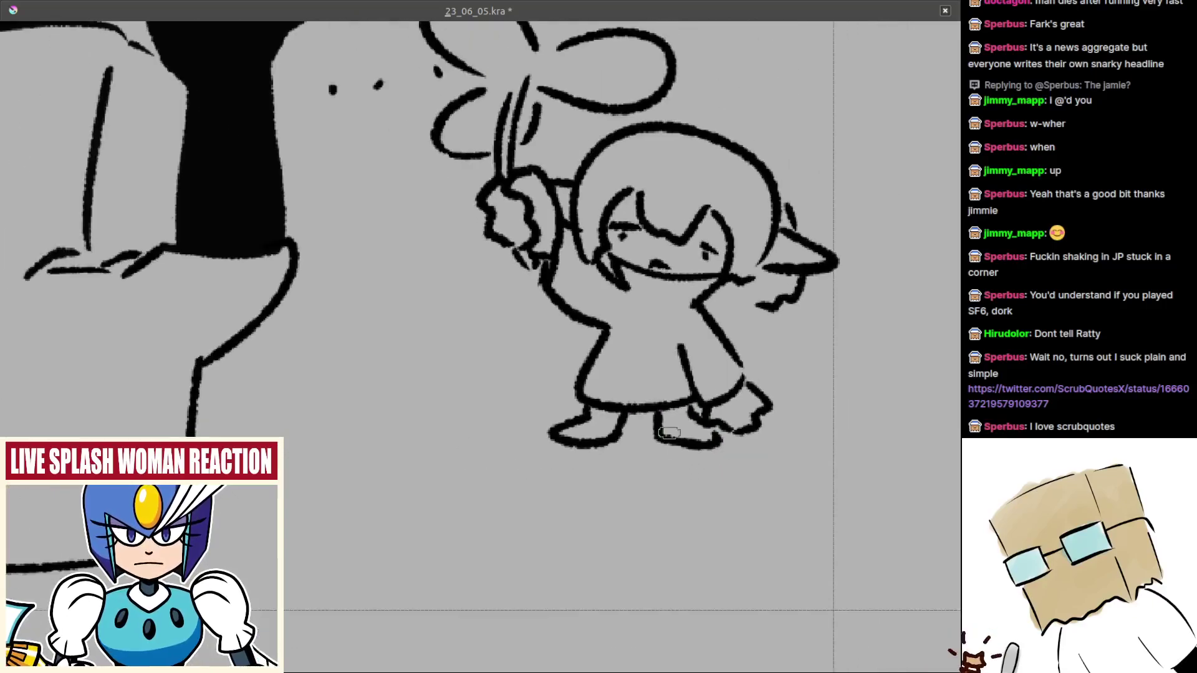
key("ctrl+z")
- Draw the coat's collar and slanted front seam, and add a column of four round buttons beside the seam
mouse_move(631, 294)
left_mouse_down()
mouse_move(694, 305)
mouse_move(649, 291)
mouse_move(610, 401)
left_mouse_up()
scroll(633, 381, "up", 4)
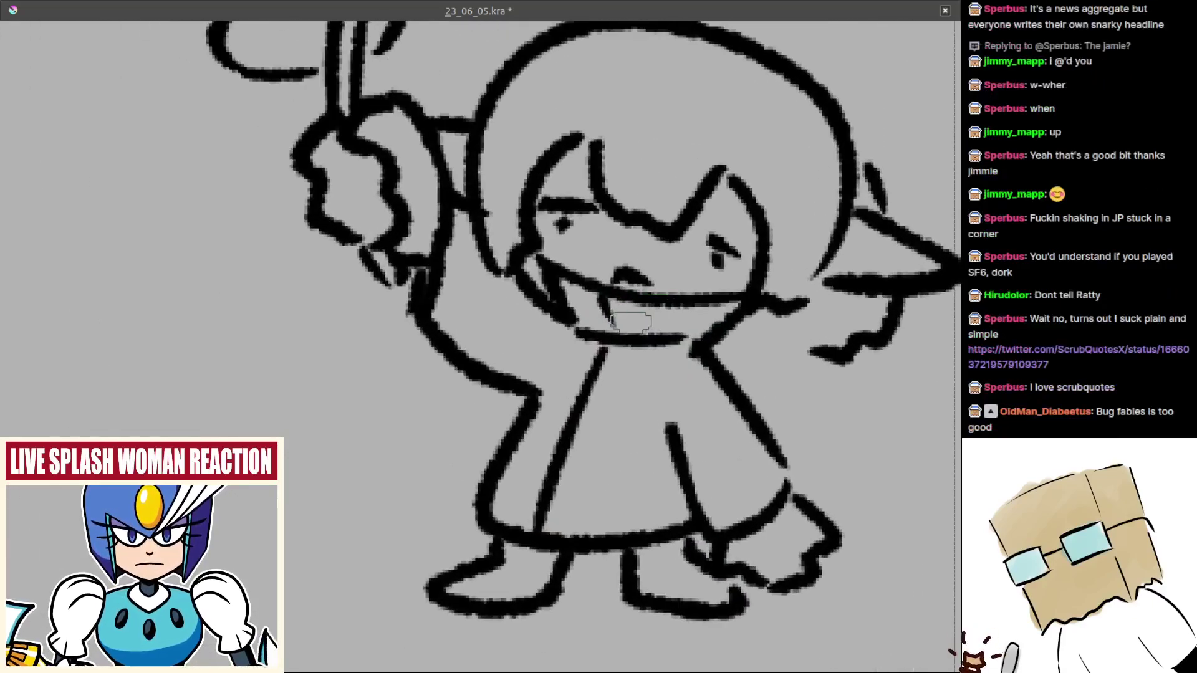
mouse_move(631, 308)
left_mouse_down()
mouse_move(630, 376)
mouse_move(614, 368)
mouse_move(630, 368)
left_mouse_up()
key("ctrl+z")
mouse_move(608, 411)
left_mouse_down()
mouse_move(594, 431)
mouse_move(606, 432)
left_mouse_up()
key("ctrl+z")
left_click_drag(592, 477, 589, 489)
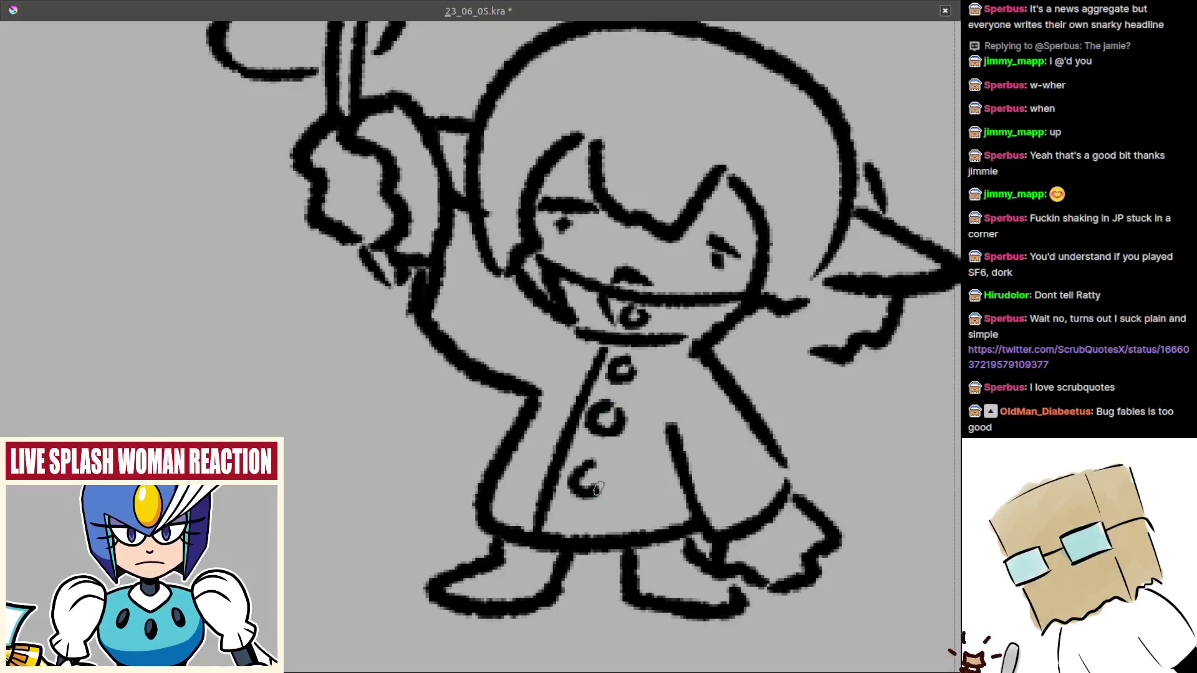
scroll(585, 495, "down", 4)
scroll(585, 496, "down", 4)
scroll(589, 487, "up", 6)
left_click_drag(708, 399, 672, 412)
scroll(667, 399, "down", 3)
scroll(624, 350, "down", 4)
scroll(623, 350, "up", 6)
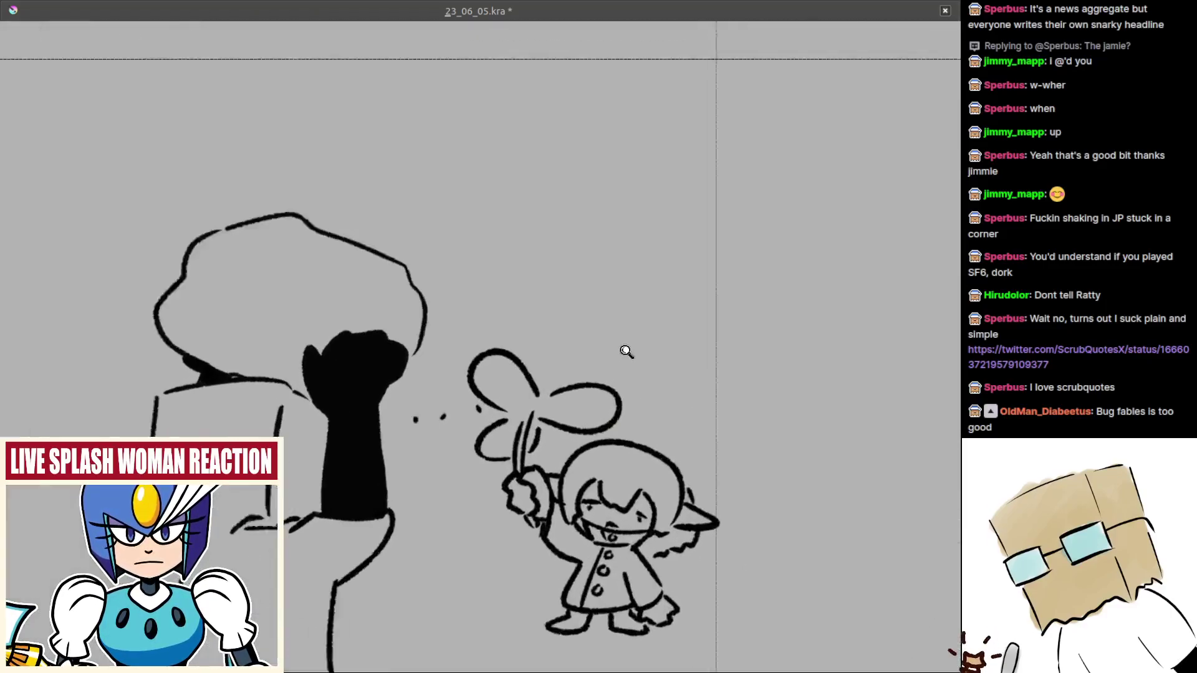
- Draw a small v-shaped speech tick above the small figure's head and begin lettering above the leaves with a capital Y
mouse_move(623, 383)
left_mouse_down()
mouse_move(612, 354)
mouse_move(622, 373)
left_mouse_up()
key("ctrl+z")
mouse_move(541, 295)
left_mouse_down()
mouse_move(562, 352)
mouse_move(542, 341)
left_mouse_up()
mouse_move(558, 314)
left_mouse_down()
mouse_move(540, 370)
mouse_move(570, 323)
mouse_move(591, 359)
mouse_move(574, 318)
left_mouse_up()
key("ctrl+z")
key("ctrl+z")
key("ctrl+z")
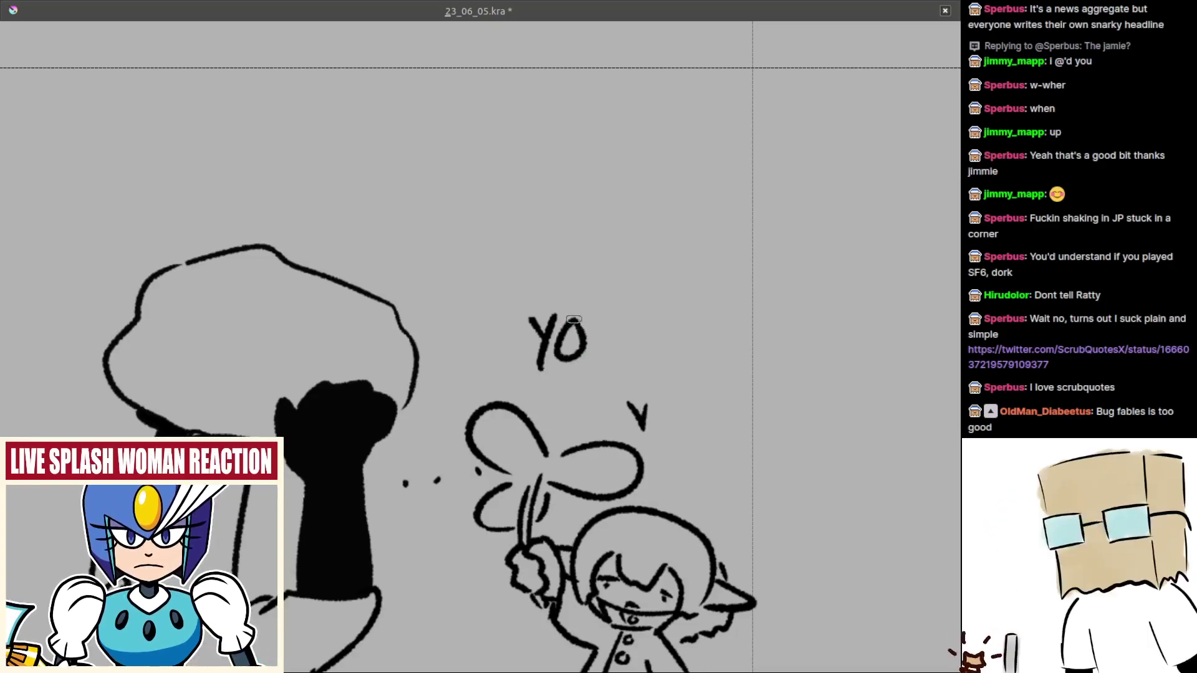
- Letter the rest of the word after the Y so the caption reads "Yohoho"
scroll(592, 344, "up", 1)
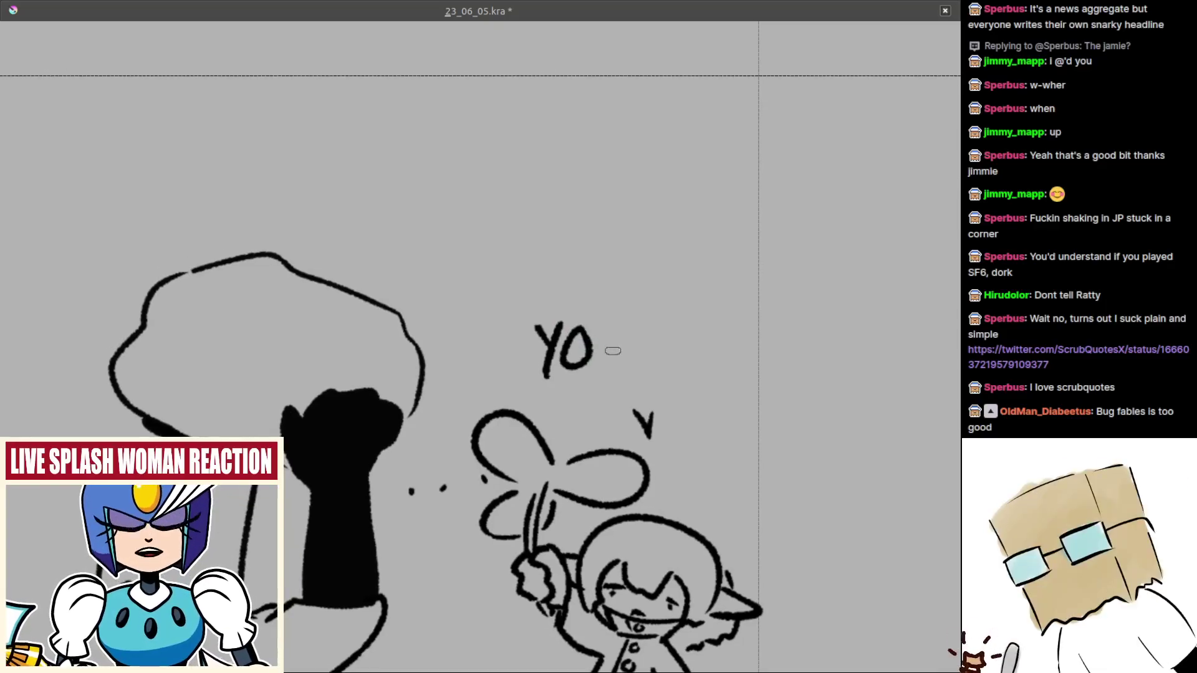
scroll(589, 339, "up", 2)
key("ctrl+z")
mouse_move(551, 356)
left_mouse_down()
mouse_move(537, 372)
mouse_move(559, 357)
left_mouse_up()
left_click_drag(589, 315, 587, 377)
mouse_move(588, 370)
left_mouse_down()
mouse_move(604, 358)
mouse_move(610, 380)
left_mouse_up()
left_click_drag(631, 355, 628, 357)
mouse_move(662, 318)
left_mouse_down()
mouse_move(659, 379)
mouse_move(682, 385)
mouse_move(707, 360)
left_mouse_up()
- Examine the doodle among the page's other sketches and the reference image of the wheeled, horn-blowing mechanical creature
scroll(699, 372, "down", 3)
scroll(700, 515, "down", 1)
scroll(633, 497, "up", 3)
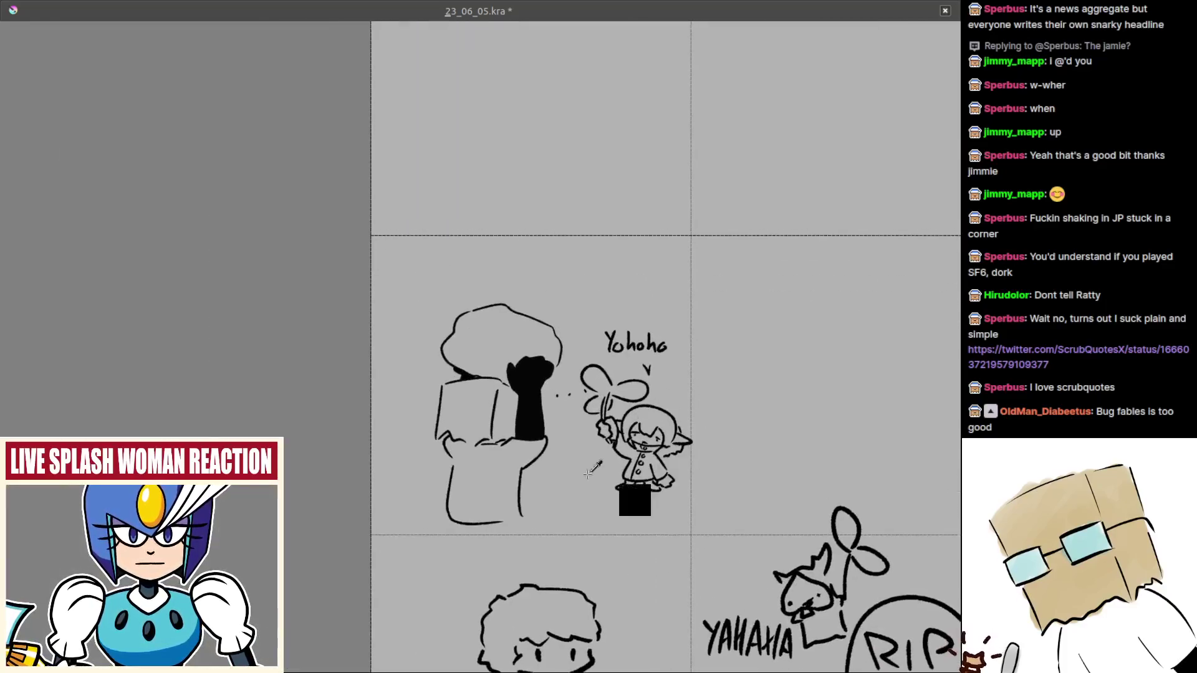
scroll(566, 456, "down", 3)
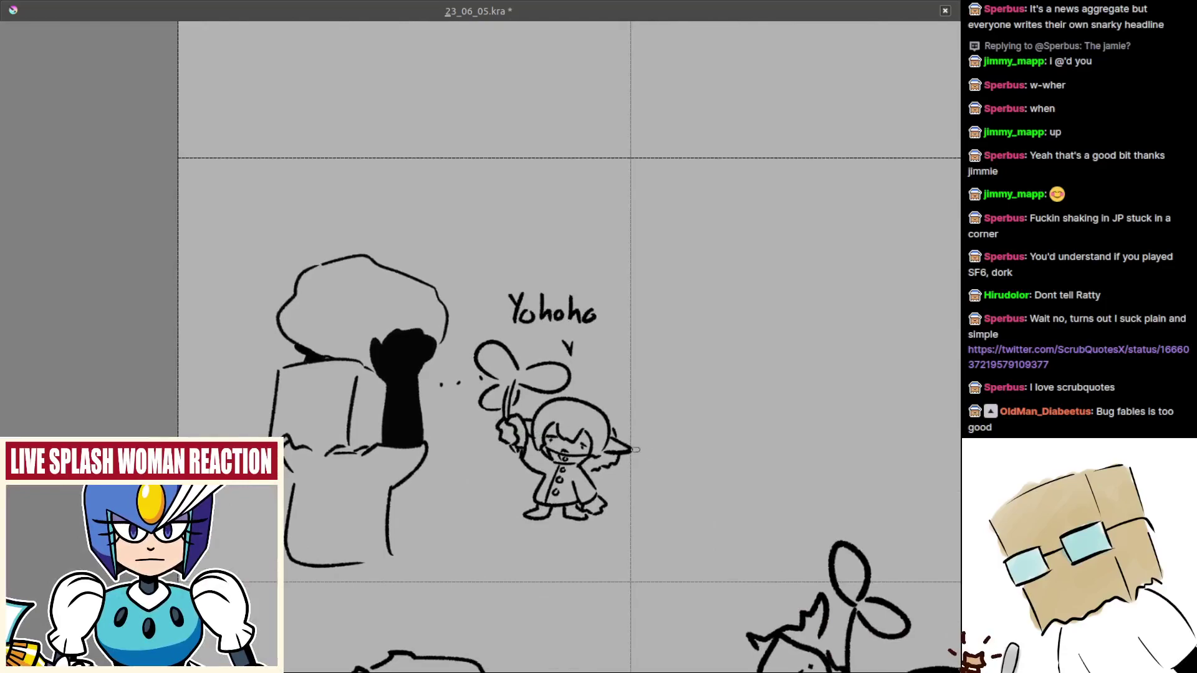
scroll(559, 374, "down", 1)
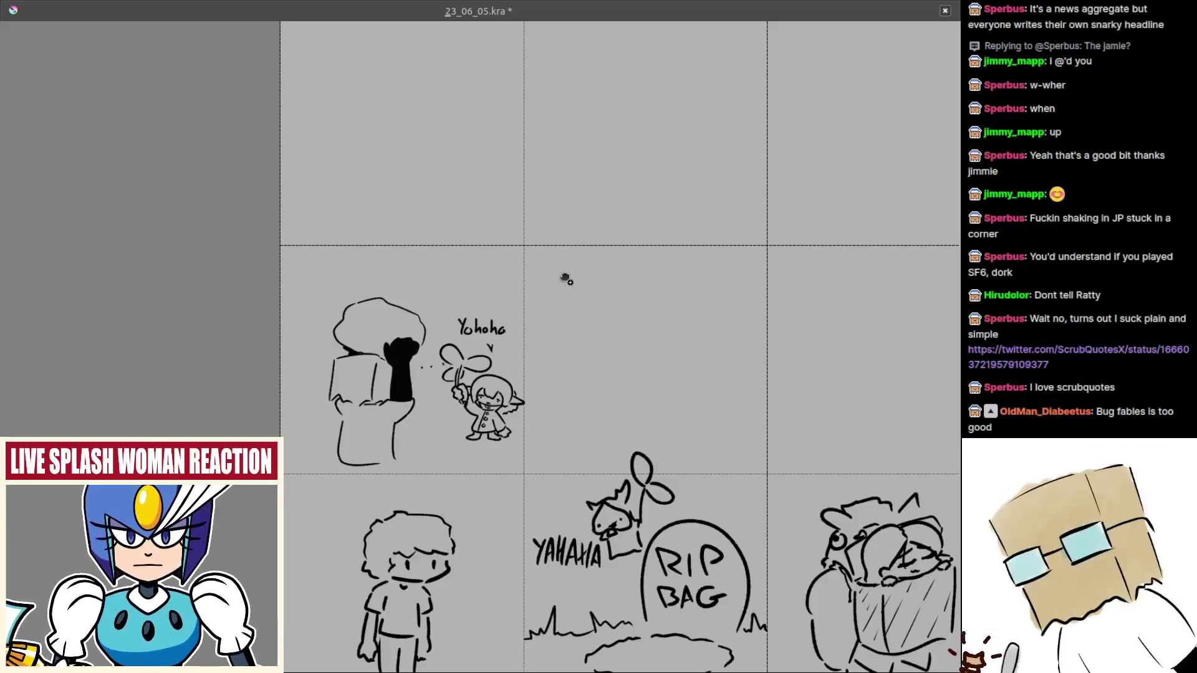
scroll(691, 315, "down", 1)
scroll(804, 325, "down", 1)
left_click_drag(805, 324, 272, 264)
scroll(618, 318, "up", 3)
left_click_drag(596, 427, 515, 183)
scroll(514, 182, "up", 4)
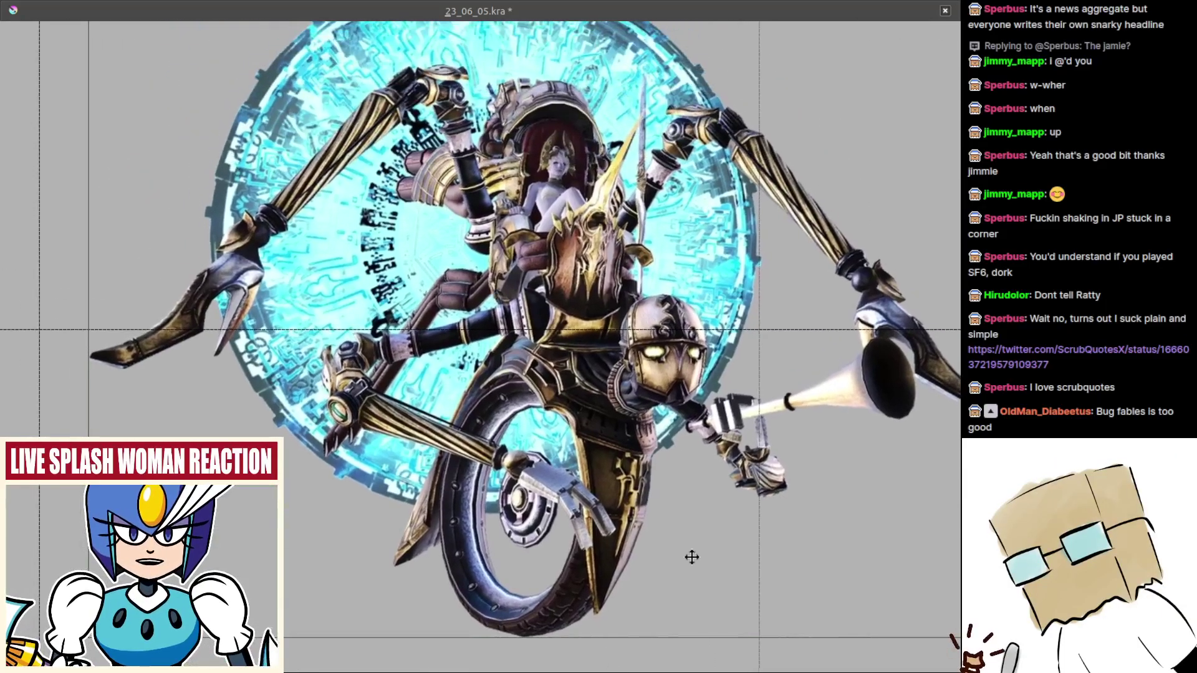
left_click_drag(732, 533, 711, 526)
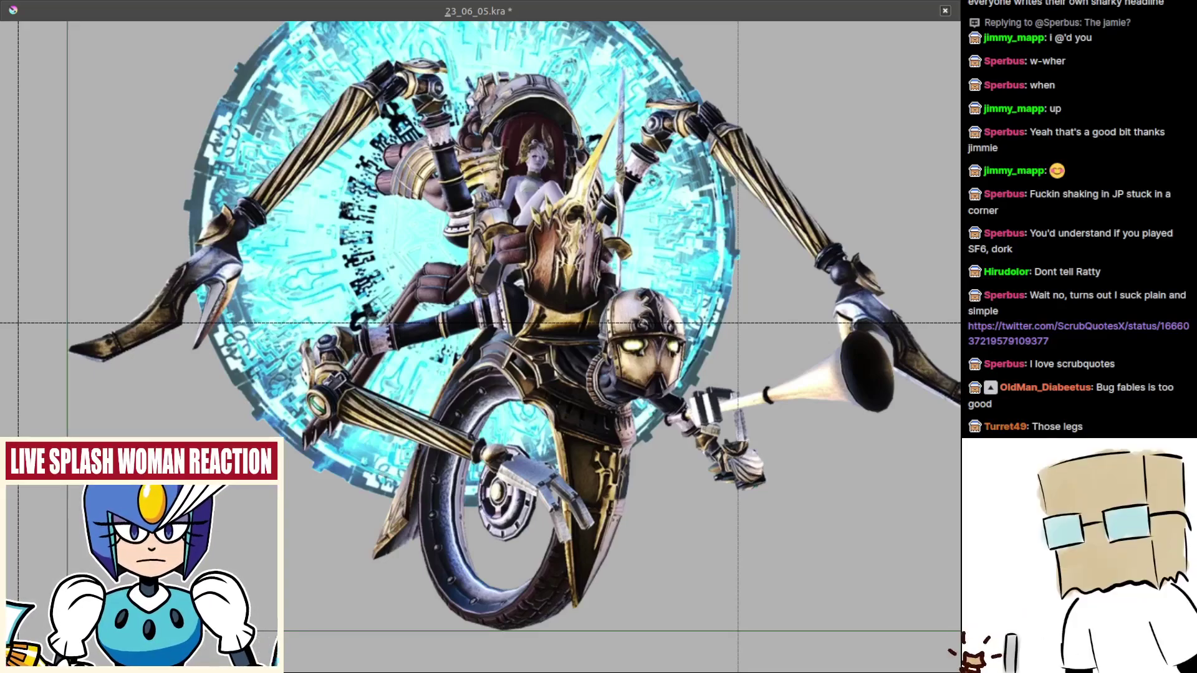
- Hide the mechanical creature reference and bring up the empty grid cell beside the "Yohoho" doodle
scroll(523, 336, "down", 5)
left_click_drag(523, 335, 572, 507)
left_click_drag(334, 449, 614, 407)
left_click_drag(527, 419, 580, 427)
key("ctrl+z")
scroll(447, 375, "up", 2)
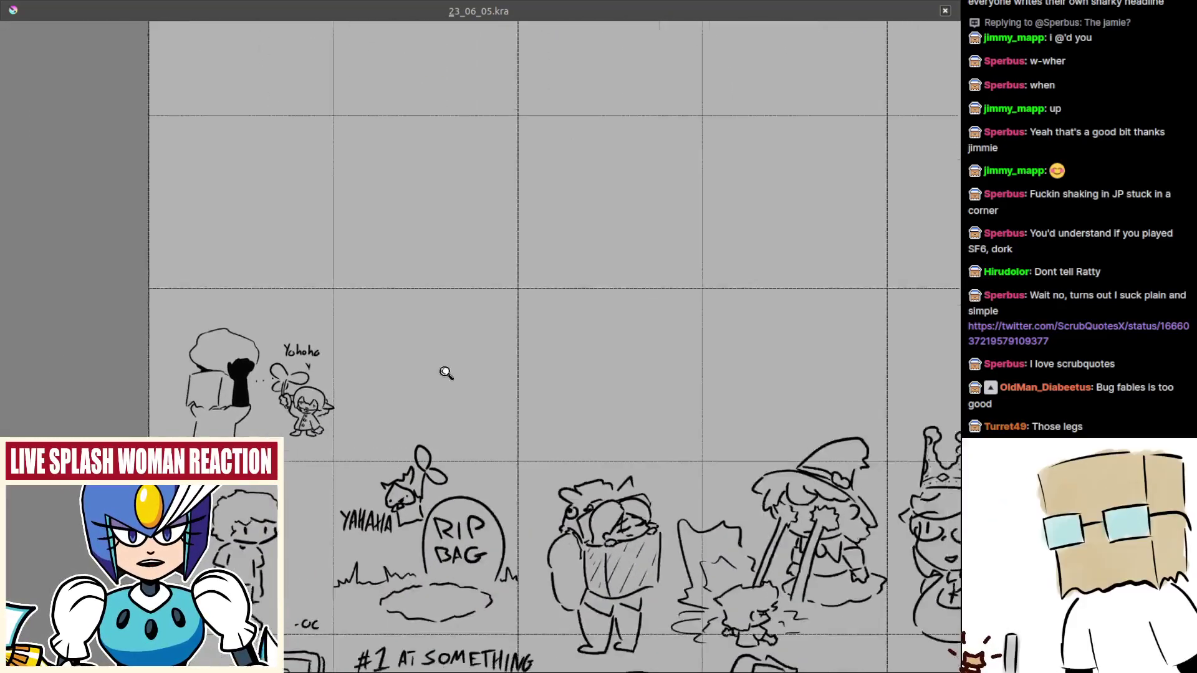
mouse_move(470, 375)
left_mouse_down()
mouse_move(581, 386)
mouse_move(539, 377)
left_mouse_up()
scroll(554, 390, "up", 5)
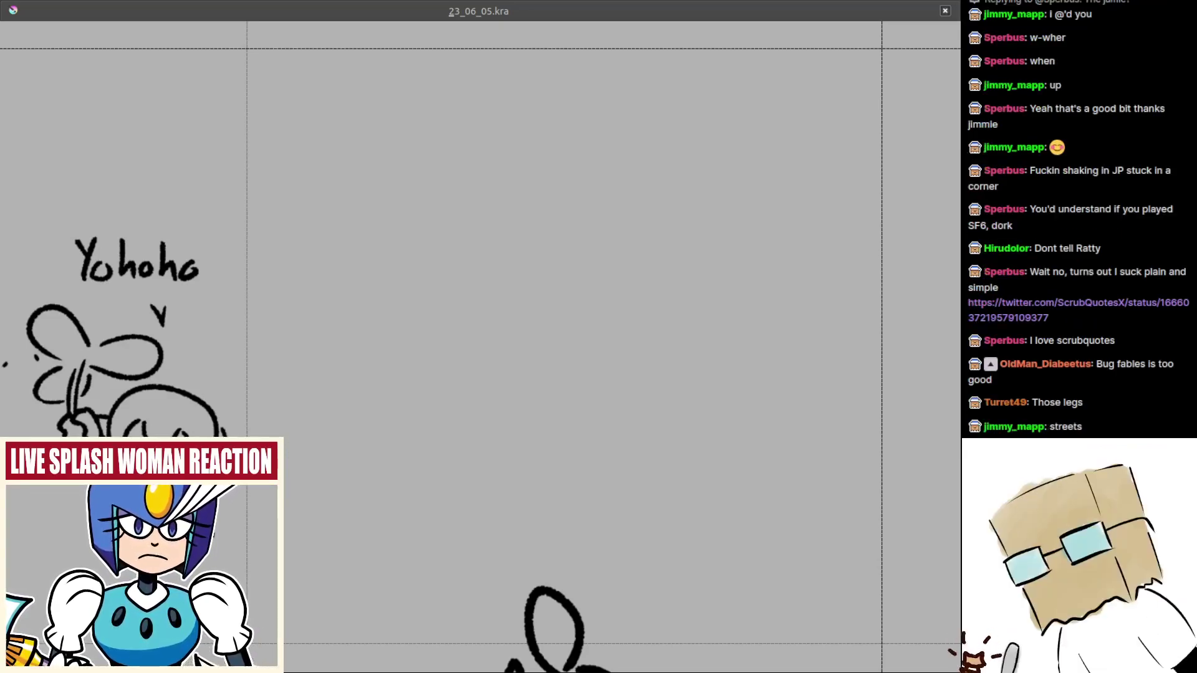
left_click_drag(406, 439, 399, 408)
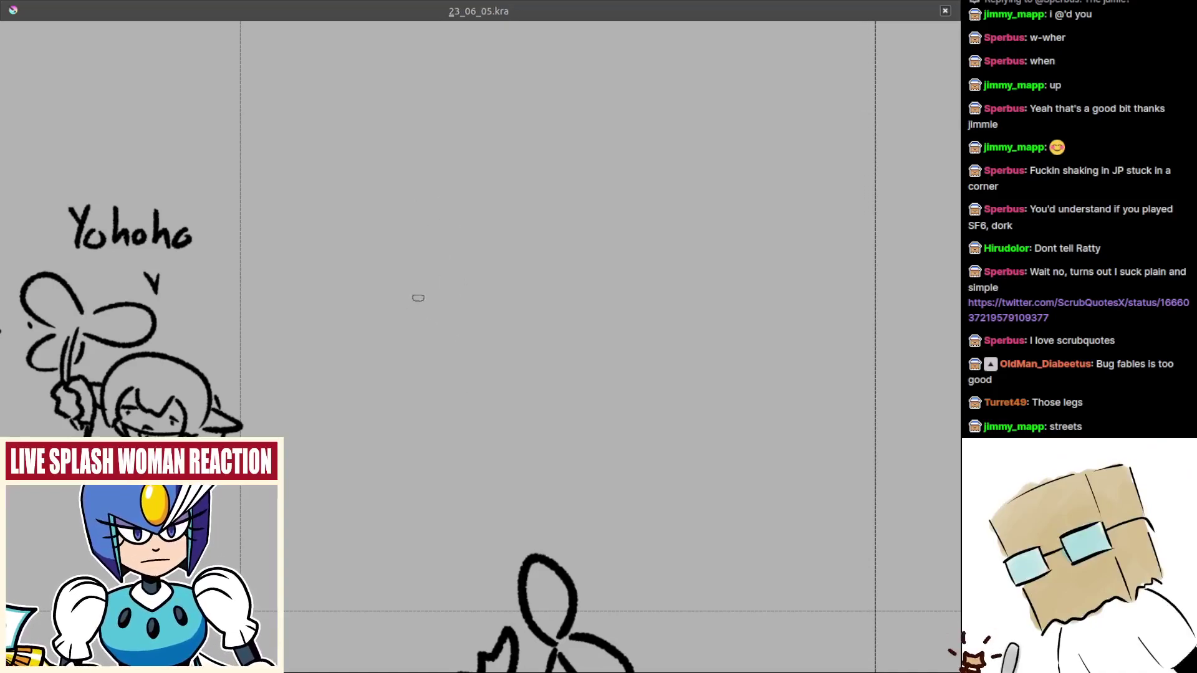
key("ctrl+z")
left_click_drag(418, 300, 475, 154)
key("ctrl+z")
key("ctrl+z")
left_click_drag(420, 296, 470, 149)
key("ctrl+z")
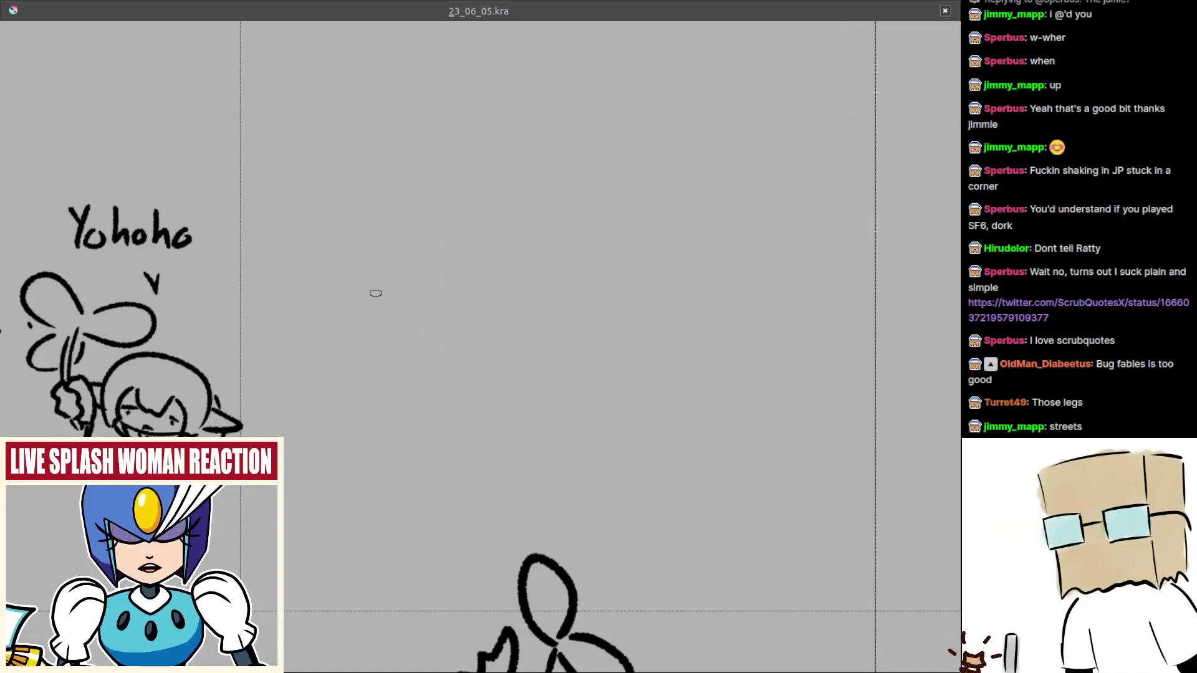
mouse_move(375, 293)
left_mouse_down()
mouse_move(398, 333)
mouse_move(459, 183)
left_mouse_up()
left_click_drag(439, 256, 434, 242)
key("ctrl+z")
left_click_drag(388, 347, 460, 162)
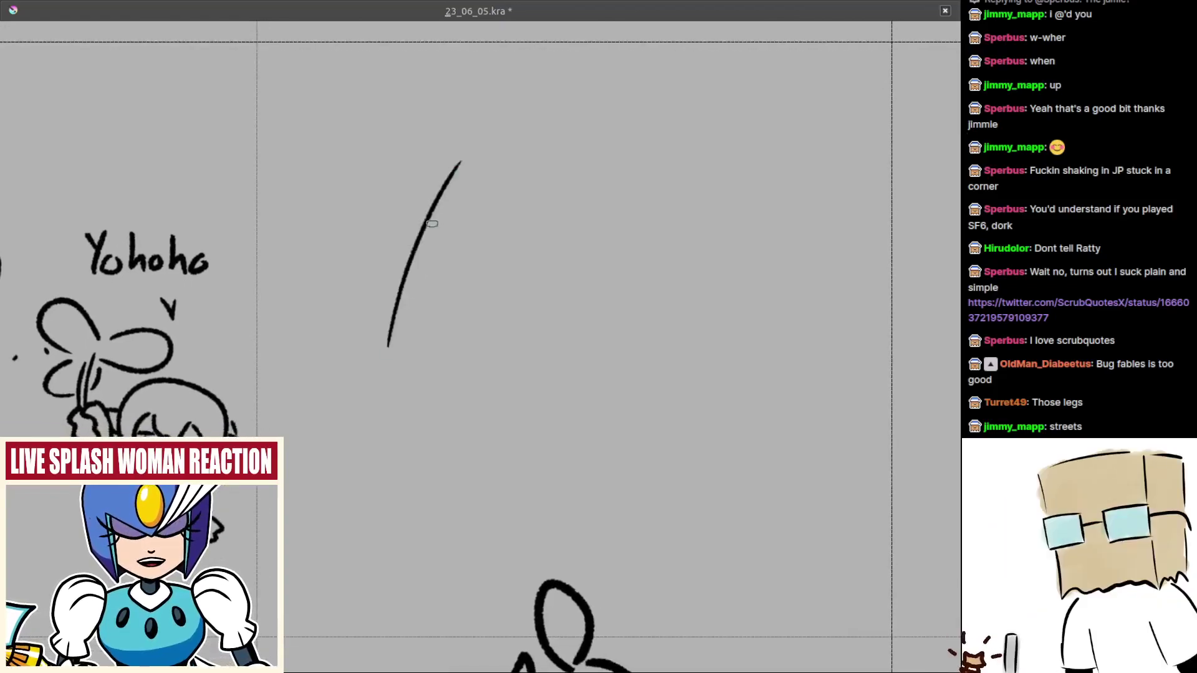
key("ctrl+z")
- Sketch the lower arm segment's long slanted outer edge with a rounded top corner and a straight inner edge
mouse_move(387, 337)
left_mouse_down()
mouse_move(448, 164)
mouse_move(429, 187)
mouse_move(472, 177)
left_mouse_up()
key("ctrl+z")
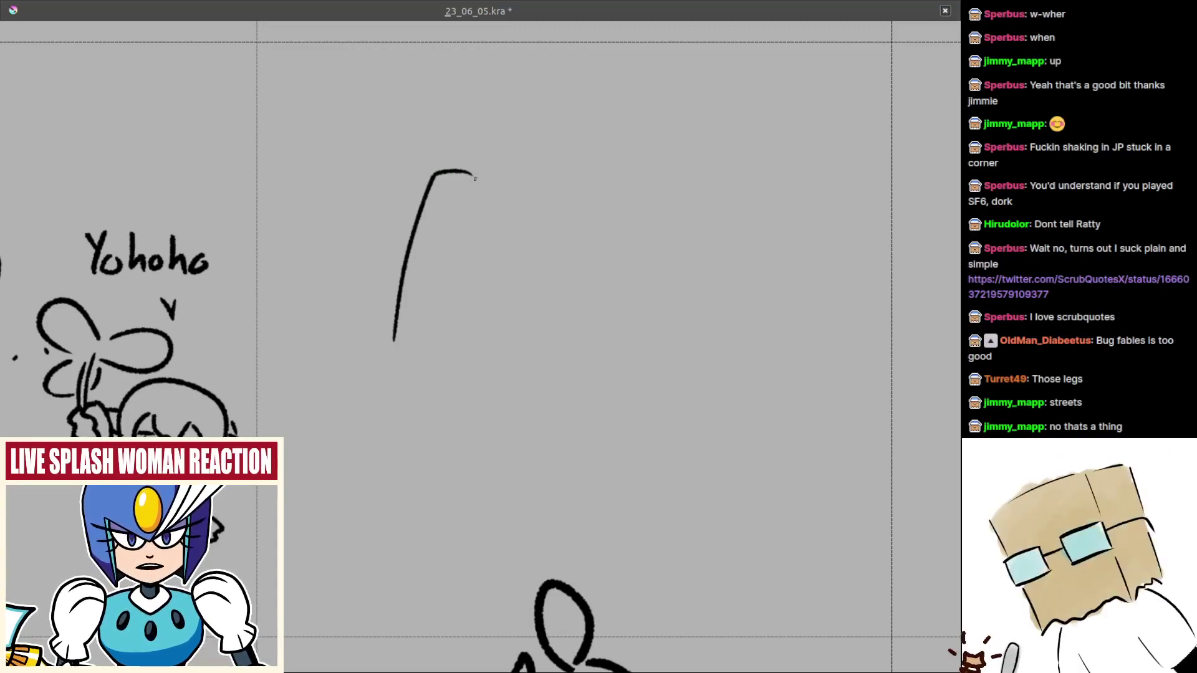
key("ctrl+z")
left_click_drag(478, 192, 449, 311)
key("ctrl+z")
left_click_drag(478, 196, 435, 359)
key("ctrl+z")
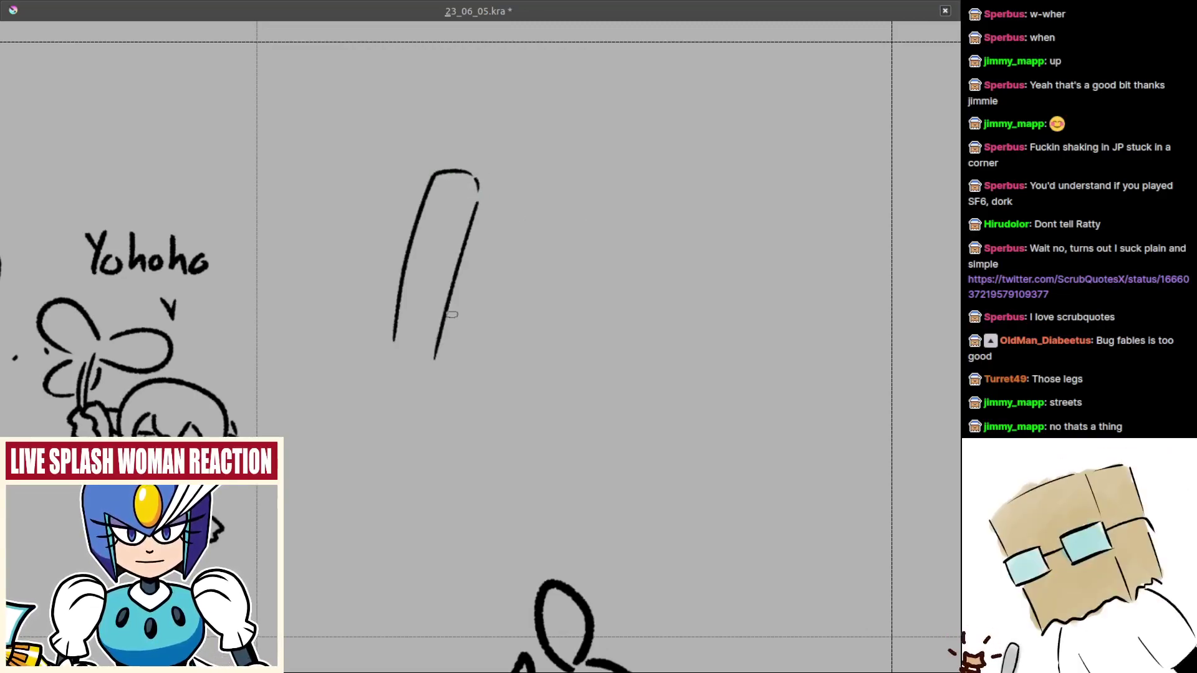
- Redraw the arm segment's inner edge as a bowed line that tapers toward the narrow lower end
left_click_drag(464, 280, 497, 242)
key("ctrl+z")
left_click_drag(512, 163, 463, 308)
key("ctrl+z")
key("ctrl+z")
key("ctrl+z")
key("ctrl+z")
left_click_drag(510, 165, 462, 309)
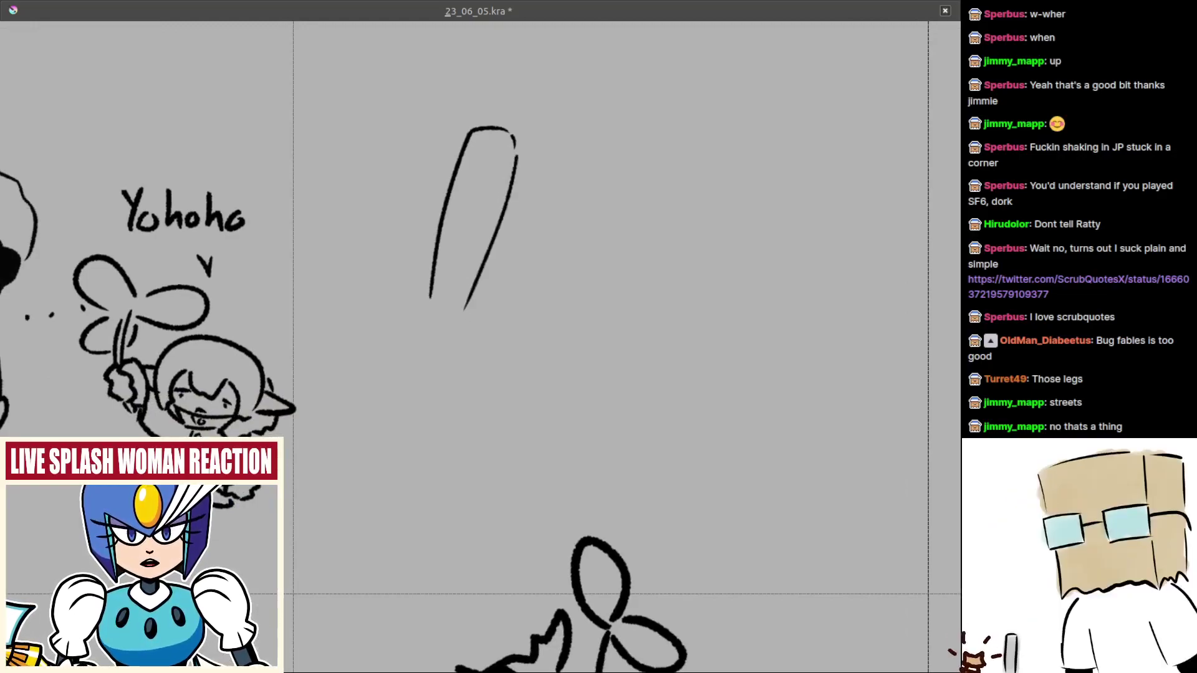
key("ctrl+z")
left_click_drag(513, 159, 466, 306)
key("ctrl+z")
left_click_drag(514, 159, 458, 315)
- Add a small round wrist joint with a short connecting tick at the arm's narrow lower end
mouse_move(433, 326)
left_mouse_down()
mouse_move(465, 310)
mouse_move(483, 280)
mouse_move(513, 283)
mouse_move(506, 265)
left_mouse_up()
scroll(465, 295, "up", 1)
key("ctrl+z")
mouse_move(454, 305)
left_mouse_down()
mouse_move(464, 248)
mouse_move(476, 264)
mouse_move(463, 290)
mouse_move(499, 265)
mouse_move(514, 290)
left_mouse_up()
key("ctrl+z")
key("ctrl+z")
key("ctrl+z")
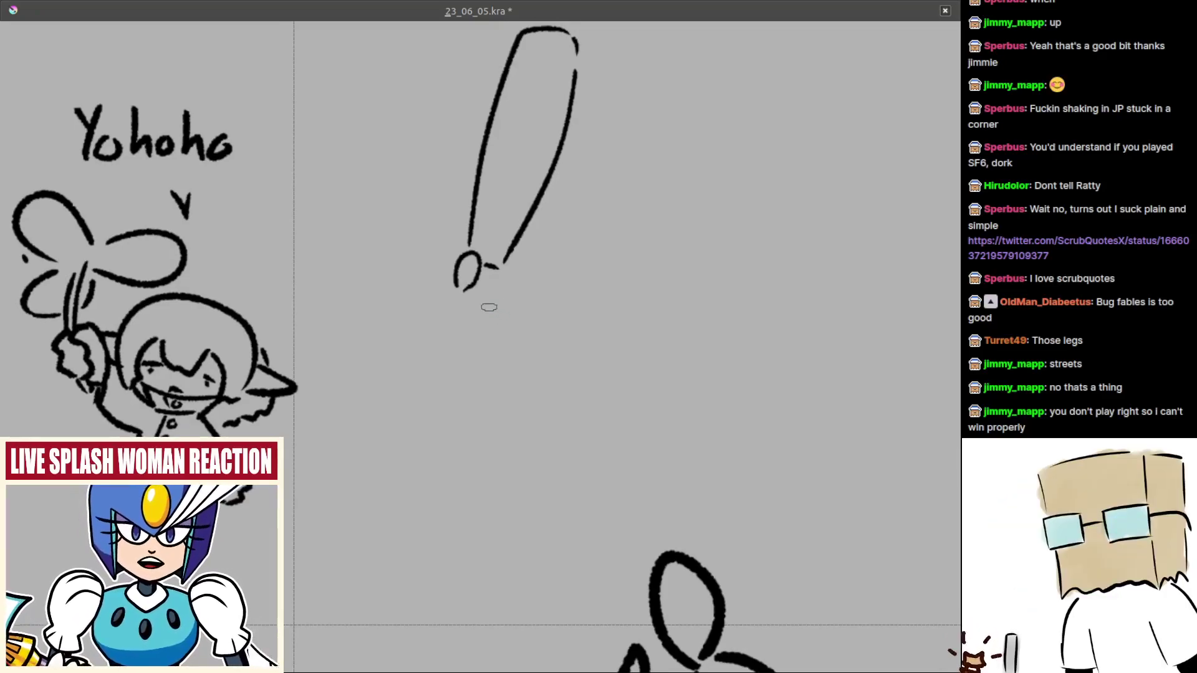
scroll(451, 303, "up", 1)
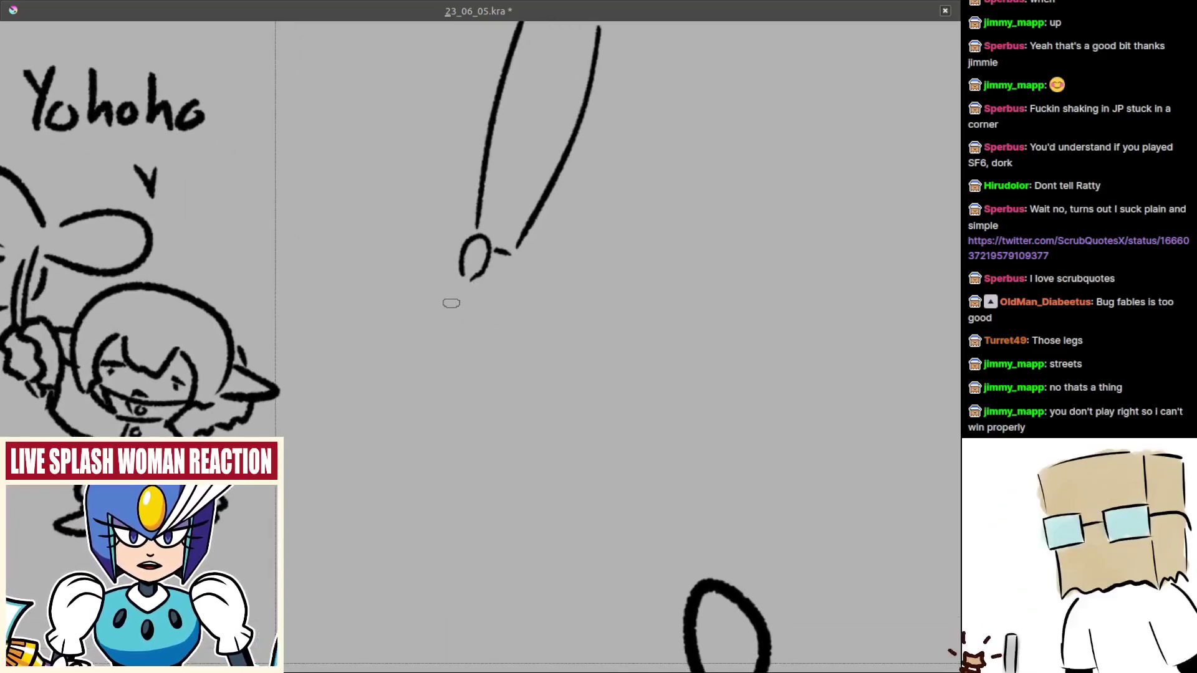
- Draw a long curved claw prong with a blunt tip below the wrist joint
mouse_move(451, 303)
left_mouse_down()
mouse_move(456, 286)
mouse_move(446, 341)
left_mouse_up()
key("ctrl+z")
left_click_drag(461, 276, 453, 325)
key("ctrl+z")
key("ctrl+z")
mouse_move(469, 274)
left_mouse_down()
mouse_move(437, 347)
mouse_move(442, 365)
left_mouse_up()
key("ctrl+z")
key("ctrl+z")
mouse_move(442, 365)
left_mouse_down()
mouse_move(475, 357)
mouse_move(455, 360)
mouse_move(488, 333)
left_mouse_up()
key("ctrl+z")
key("ctrl+z")
key("ctrl+z")
left_click_drag(444, 366, 491, 313)
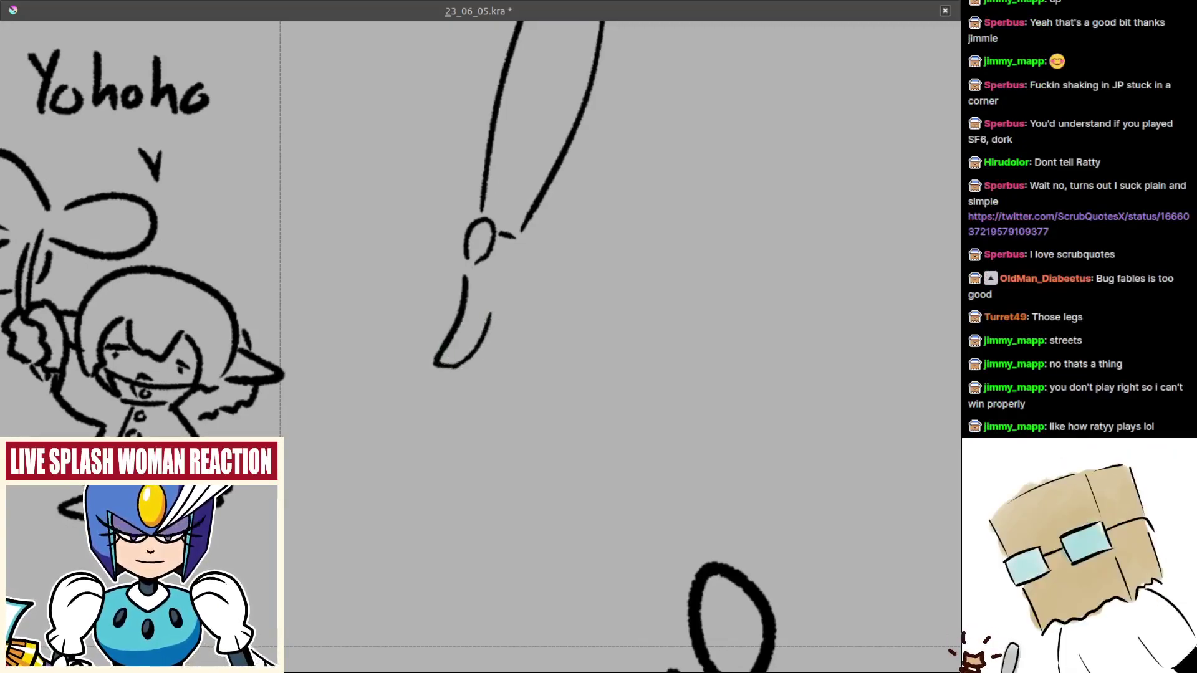
- Draw a second, shorter and straighter claw prong beside the curved one
key("ctrl+z")
mouse_move(459, 365)
left_mouse_down()
mouse_move(491, 332)
mouse_move(504, 281)
mouse_move(508, 334)
mouse_move(520, 343)
left_mouse_up()
key("ctrl+z")
key("ctrl+z")
key("ctrl+z")
mouse_move(506, 285)
left_mouse_down()
mouse_move(505, 331)
mouse_move(523, 337)
left_mouse_up()
key("ctrl+z")
left_click_drag(518, 239, 529, 326)
key("ctrl+z")
scroll(529, 299, "down", 4)
- Draw a slanted oval elbow plate above the arm segment and a short line linking it to the top
mouse_move(569, 198)
left_mouse_down()
mouse_move(480, 268)
mouse_move(486, 278)
left_mouse_up()
scroll(480, 265, "up", 4)
key("ctrl+z")
key("ctrl+z")
mouse_move(470, 229)
left_mouse_down()
mouse_move(411, 272)
mouse_move(486, 220)
mouse_move(426, 269)
left_mouse_up()
key("ctrl+z")
key("ctrl+z")
key("ctrl+z")
mouse_move(476, 218)
left_mouse_down()
mouse_move(434, 245)
mouse_move(487, 216)
left_mouse_up()
left_click_drag(435, 266, 421, 280)
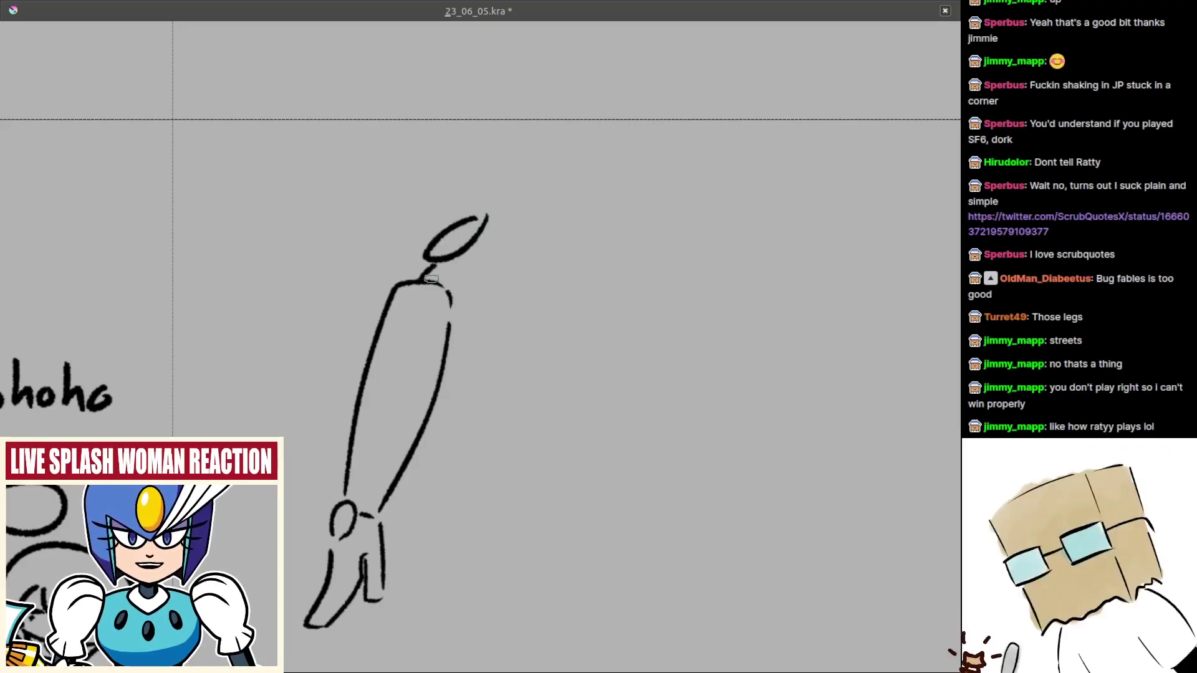
key("ctrl+z")
- Complete the elbow with a slanted connector line, a curved outer edge and a pointed hook-shaped piece
mouse_move(515, 303)
left_mouse_down()
mouse_move(481, 241)
mouse_move(471, 278)
mouse_move(457, 269)
mouse_move(475, 240)
left_mouse_up()
key("ctrl+z")
key("ctrl+z")
key("ctrl+z")
key("ctrl+z")
key("ctrl+z")
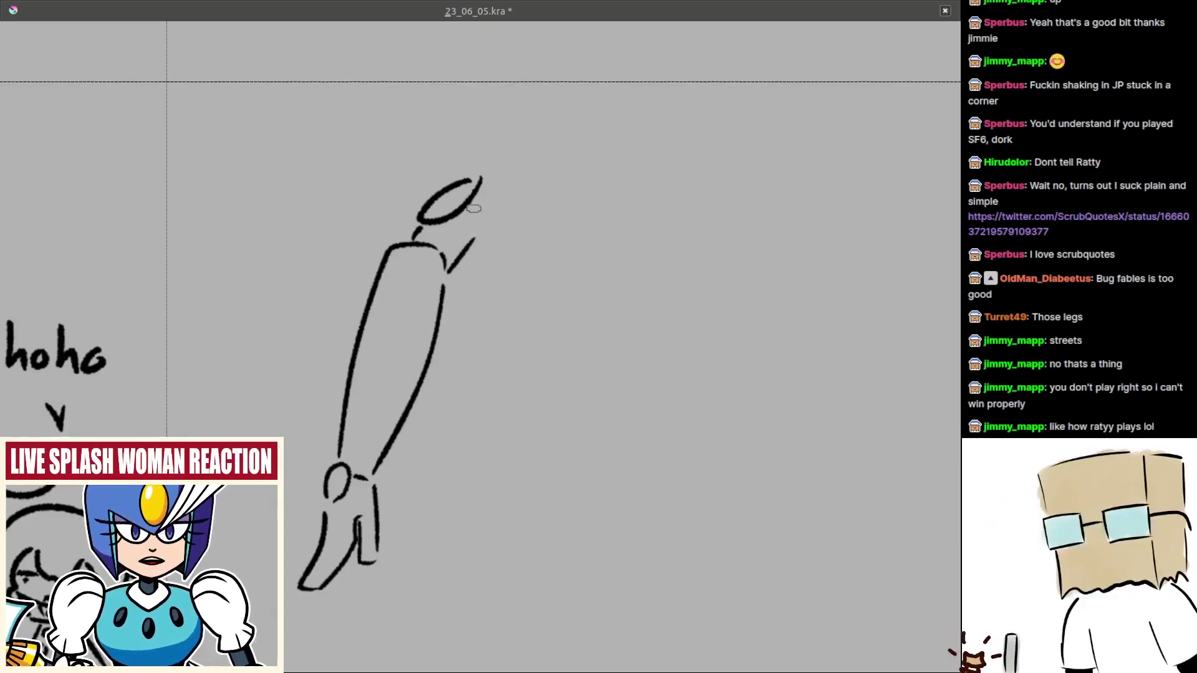
left_click_drag(478, 255, 481, 248)
mouse_move(484, 193)
left_mouse_down()
mouse_move(497, 203)
mouse_move(491, 230)
mouse_move(532, 235)
mouse_move(553, 158)
mouse_move(530, 198)
left_mouse_up()
key("ctrl+z")
key("ctrl+z")
key("ctrl+z")
left_click_drag(530, 199, 534, 195)
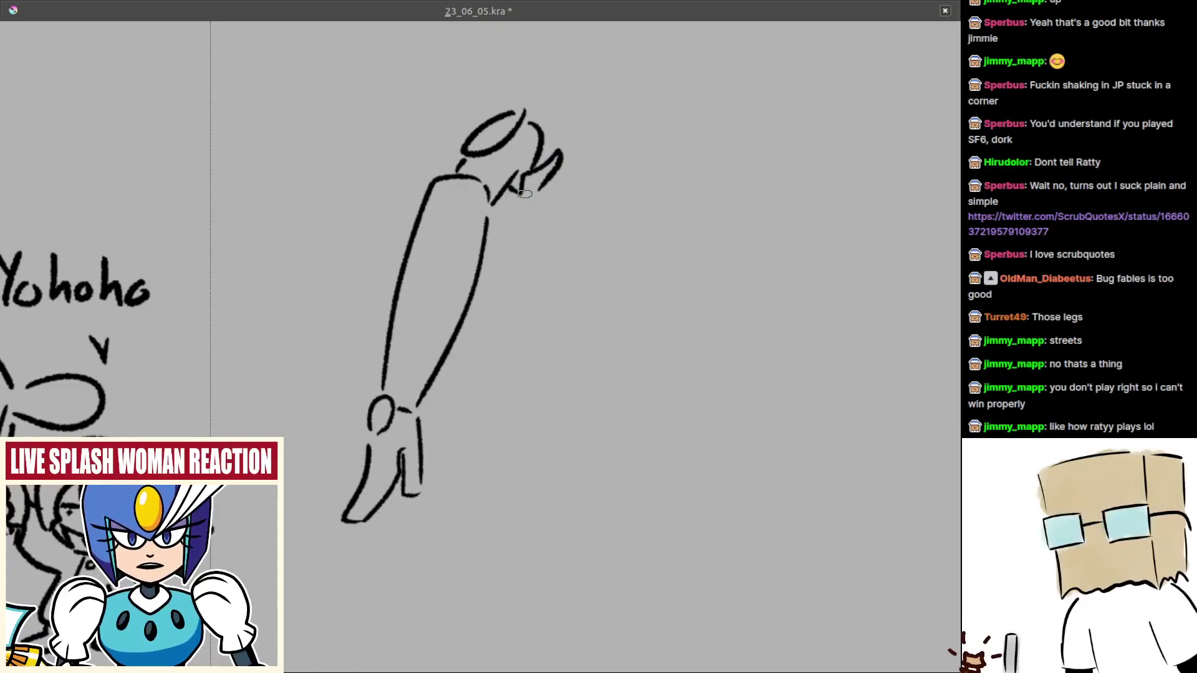
- Draw the upper arm segment as two parallel lines descending from the elbow, closed off with a flared end
mouse_move(518, 199)
left_mouse_down()
mouse_move(512, 186)
mouse_move(520, 251)
left_mouse_up()
key("ctrl+z")
left_click_drag(510, 192, 547, 307)
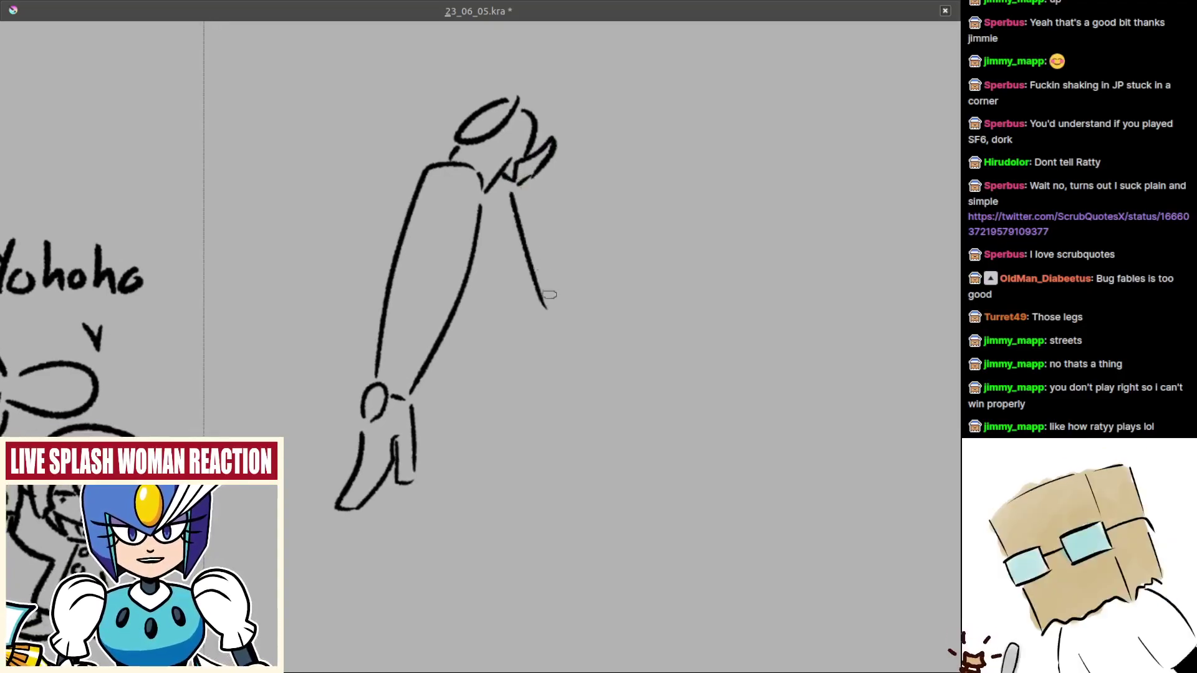
key("ctrl+z")
mouse_move(549, 185)
left_mouse_down()
mouse_move(586, 287)
mouse_move(552, 244)
mouse_move(517, 287)
mouse_move(498, 279)
left_mouse_up()
key("ctrl+z")
key("ctrl+z")
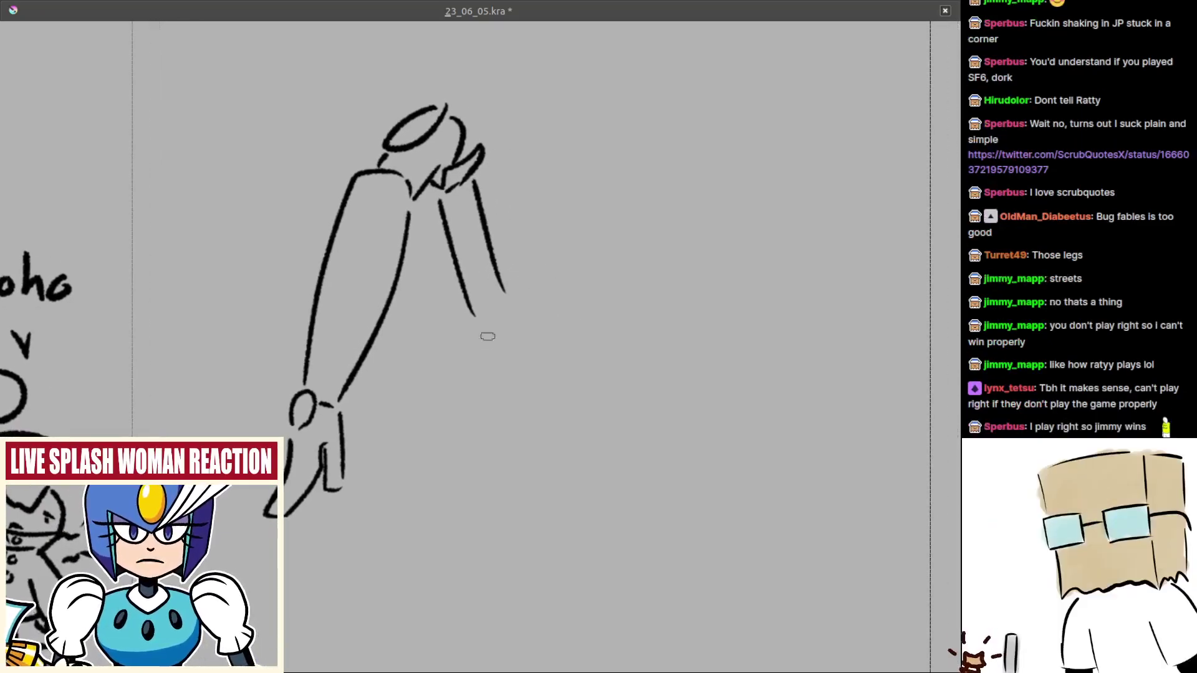
mouse_move(489, 354)
left_mouse_down()
mouse_move(477, 333)
mouse_move(501, 291)
left_mouse_up()
mouse_move(508, 306)
left_mouse_down()
mouse_move(512, 386)
mouse_move(529, 283)
mouse_move(498, 308)
left_mouse_up()
scroll(499, 305, "up", 1)
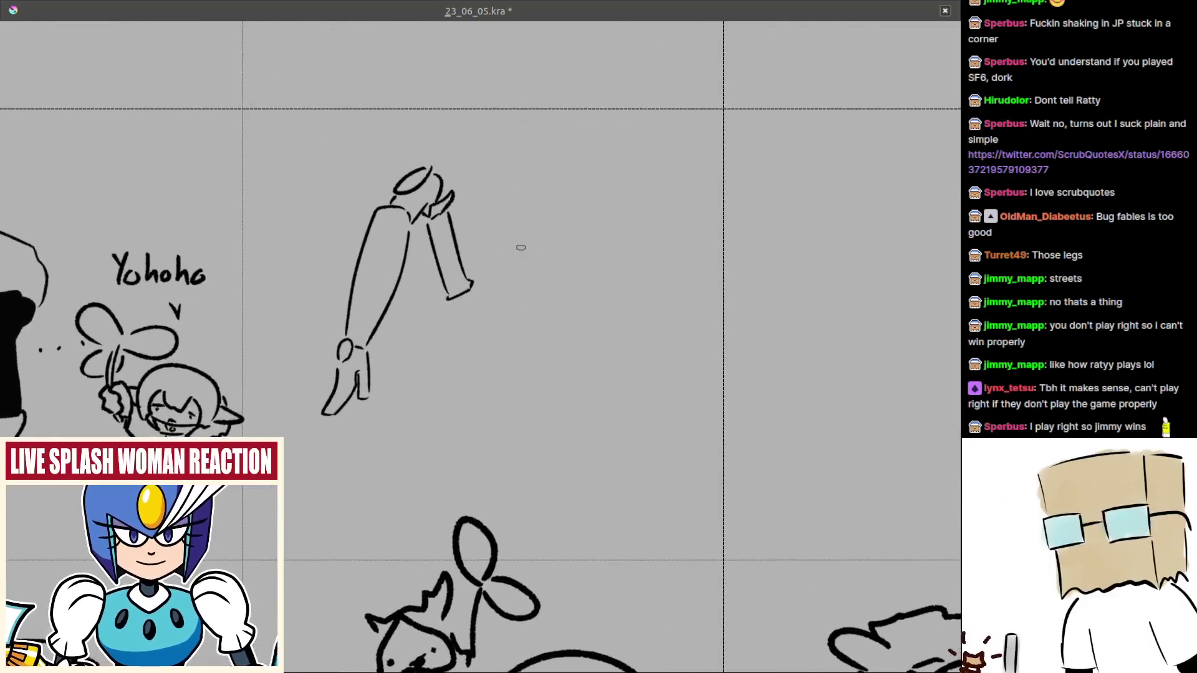
- Draw a large open arch like a seat back beside the end of the upper arm segment
left_click_drag(474, 258, 584, 185)
key("ctrl+z")
left_click_drag(482, 264, 601, 189)
key("ctrl+z")
key("ctrl+z")
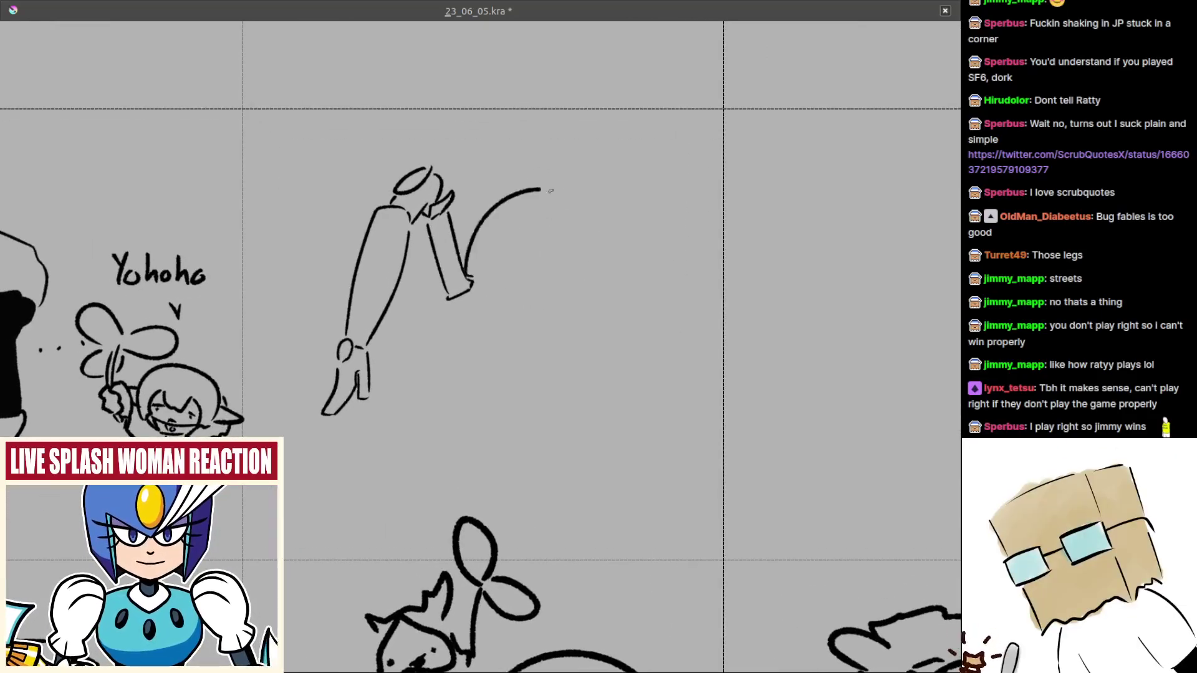
key("ctrl+z")
left_click_drag(478, 244, 568, 277)
key("ctrl+z")
key("ctrl+z")
mouse_move(463, 266)
left_mouse_down()
mouse_move(570, 246)
mouse_move(583, 282)
mouse_move(584, 223)
mouse_move(591, 254)
left_mouse_up()
key("ctrl+z")
key("ctrl+z")
key("ctrl+z")
key("ctrl+z")
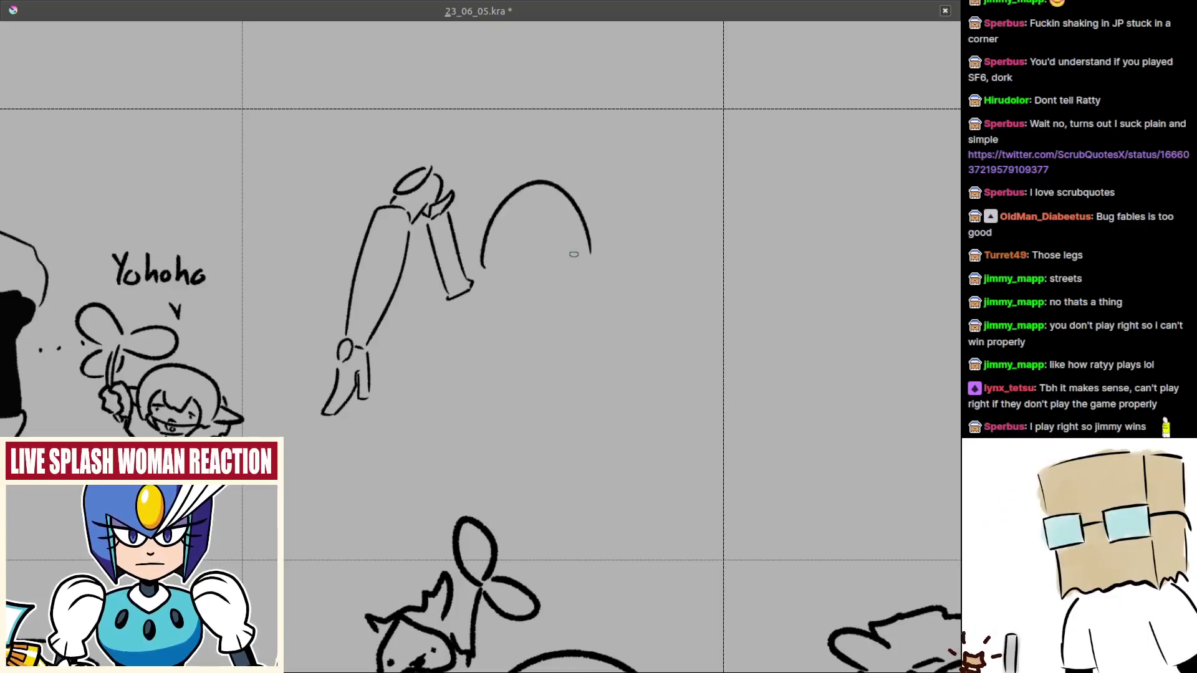
scroll(519, 274, "up", 1)
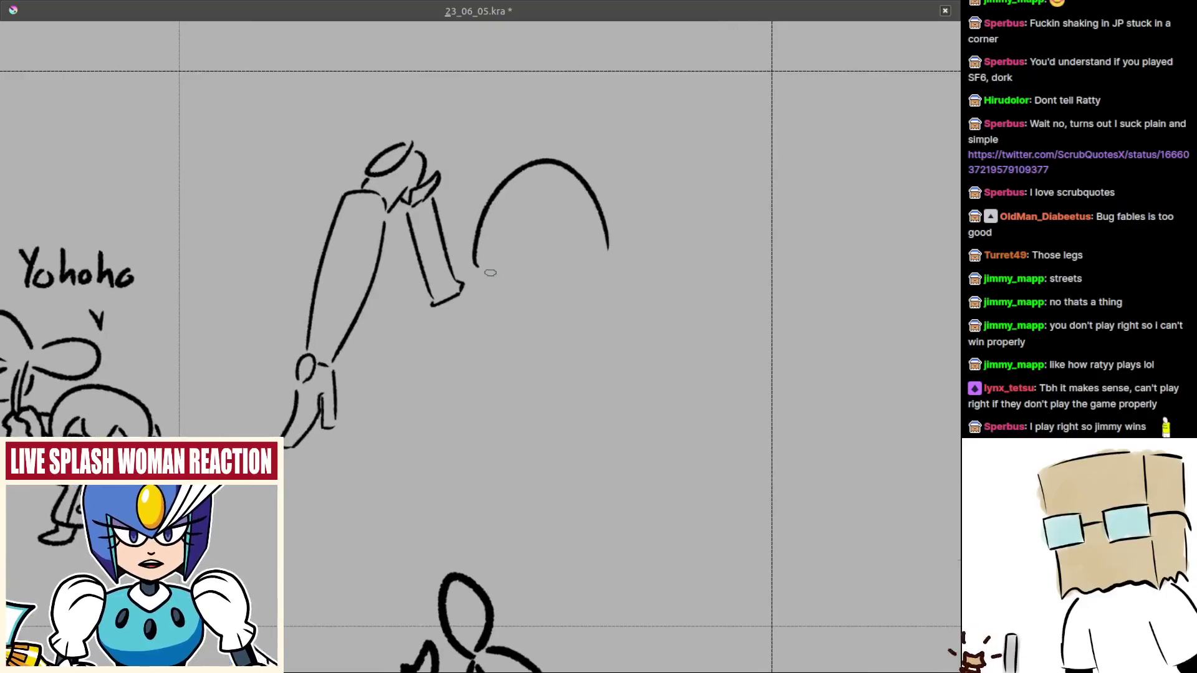
- Draw two tall pointed ears inside the arch and join them with a short line for the head's top
left_click_drag(509, 292, 536, 324)
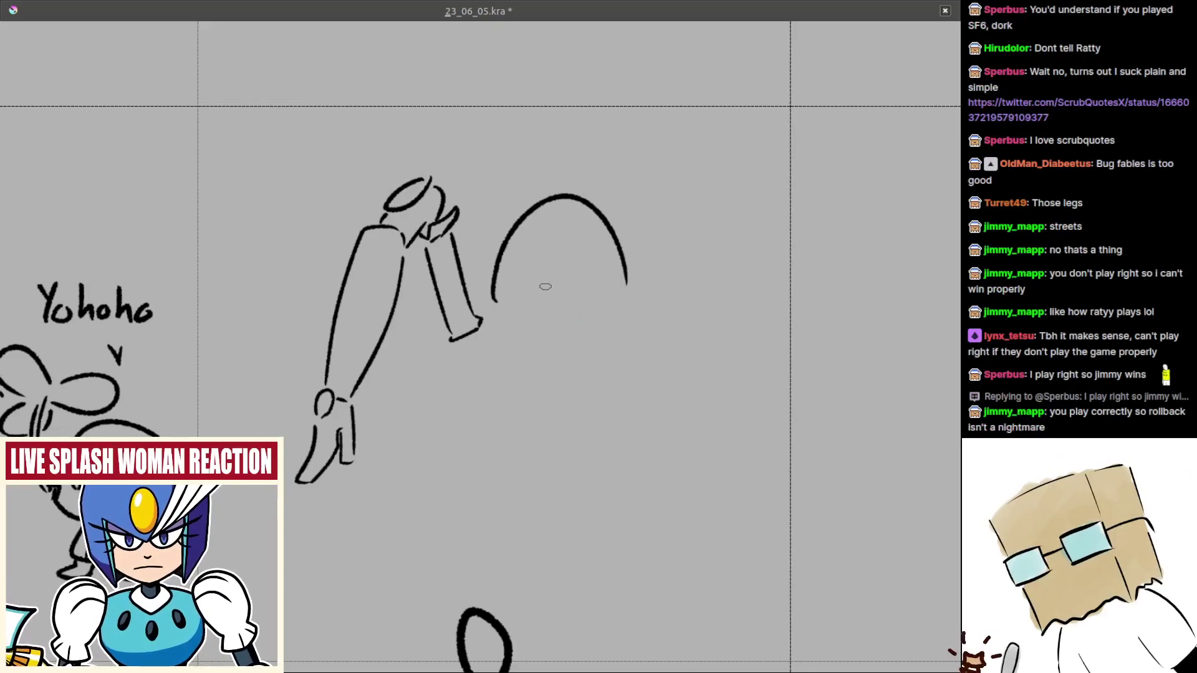
scroll(552, 298, "up", 1)
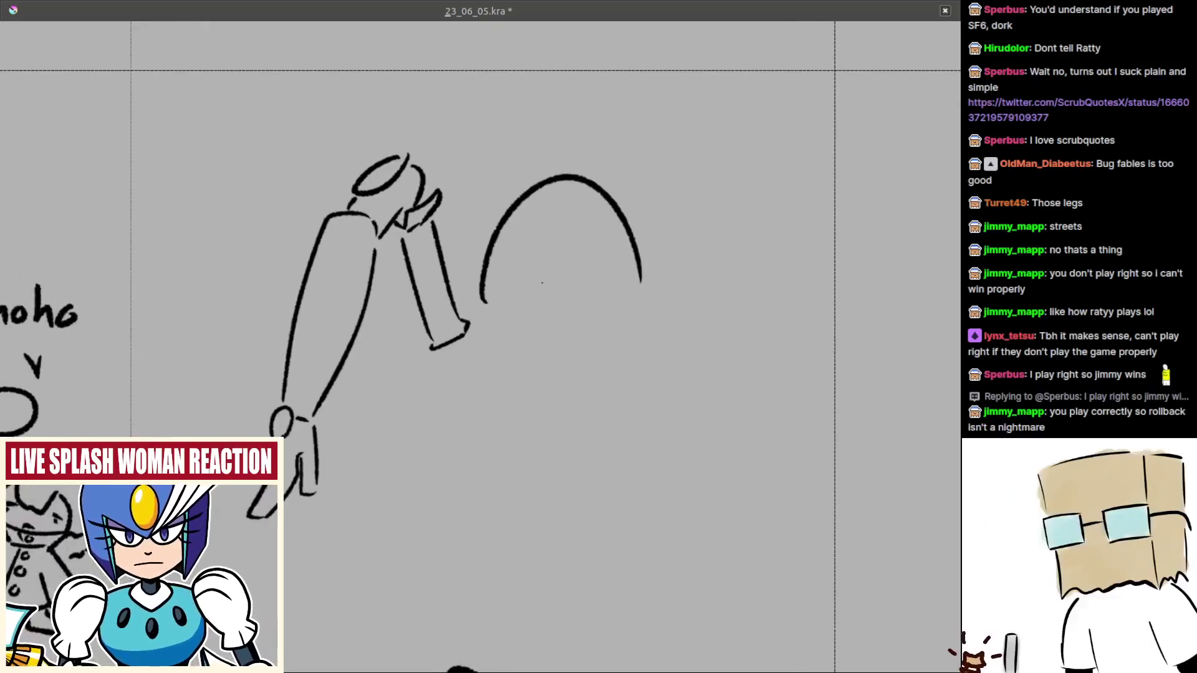
left_click_drag(529, 301, 555, 249)
key("ctrl+z")
mouse_move(523, 290)
left_mouse_down()
mouse_move(554, 249)
mouse_move(532, 291)
mouse_move(581, 249)
mouse_move(597, 279)
mouse_move(583, 293)
left_mouse_up()
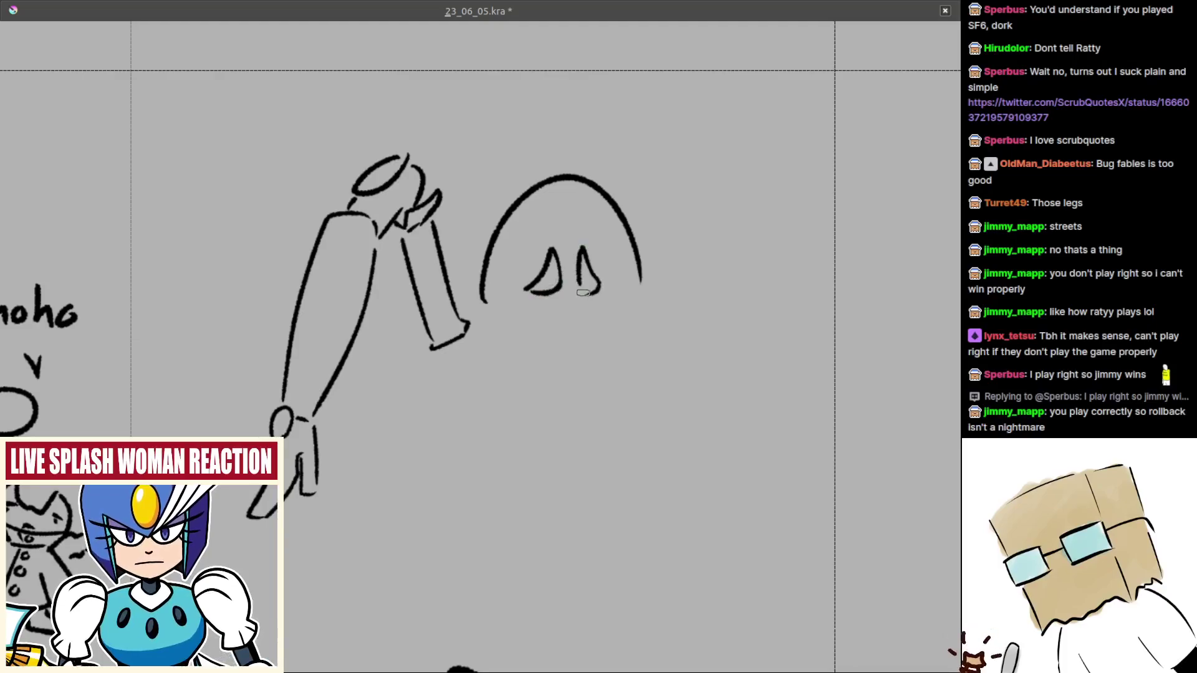
scroll(577, 298, "up", 1)
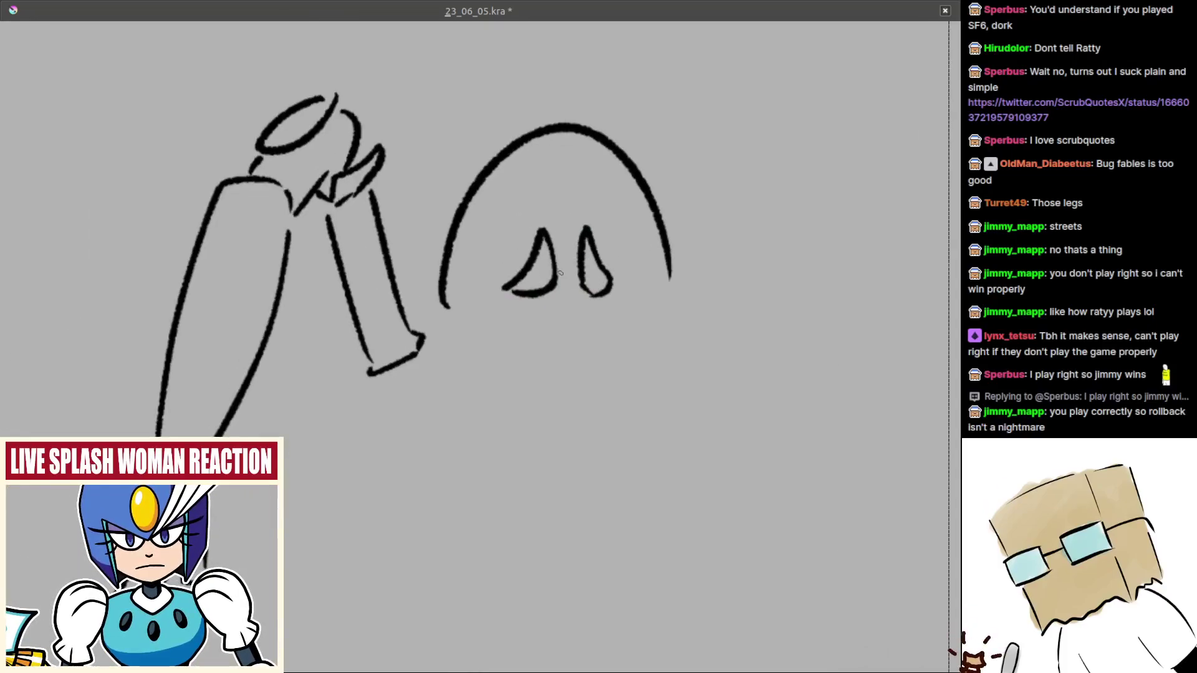
left_click_drag(557, 271, 583, 271)
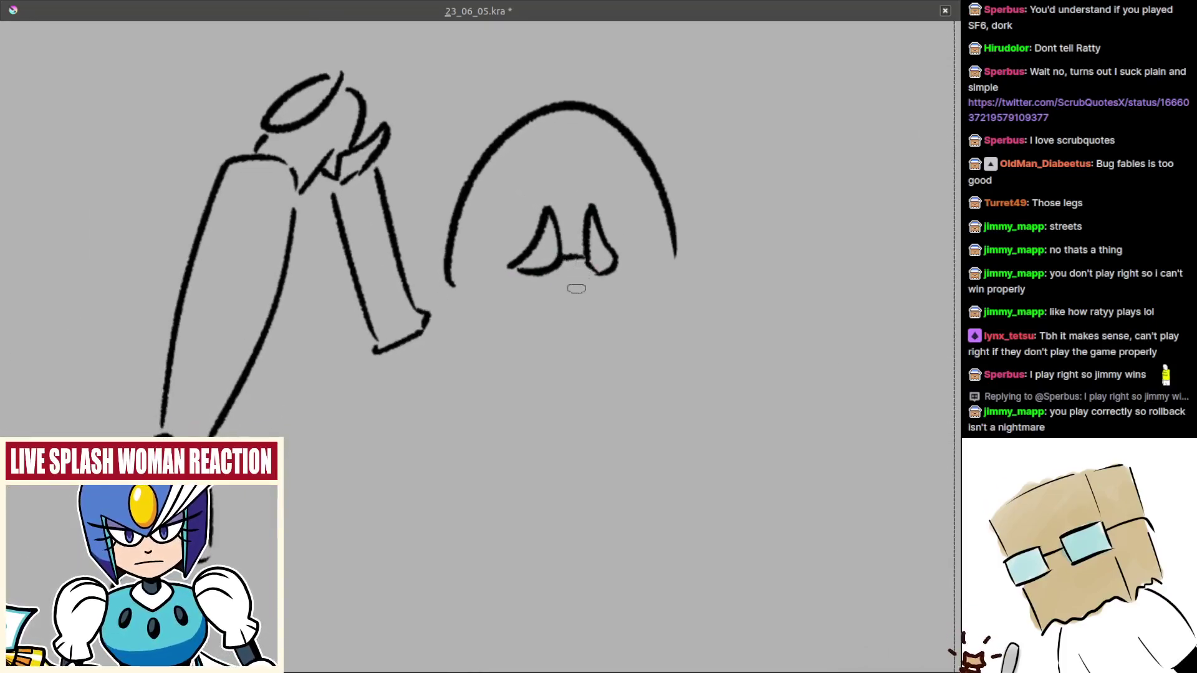
scroll(543, 303, "up", 1)
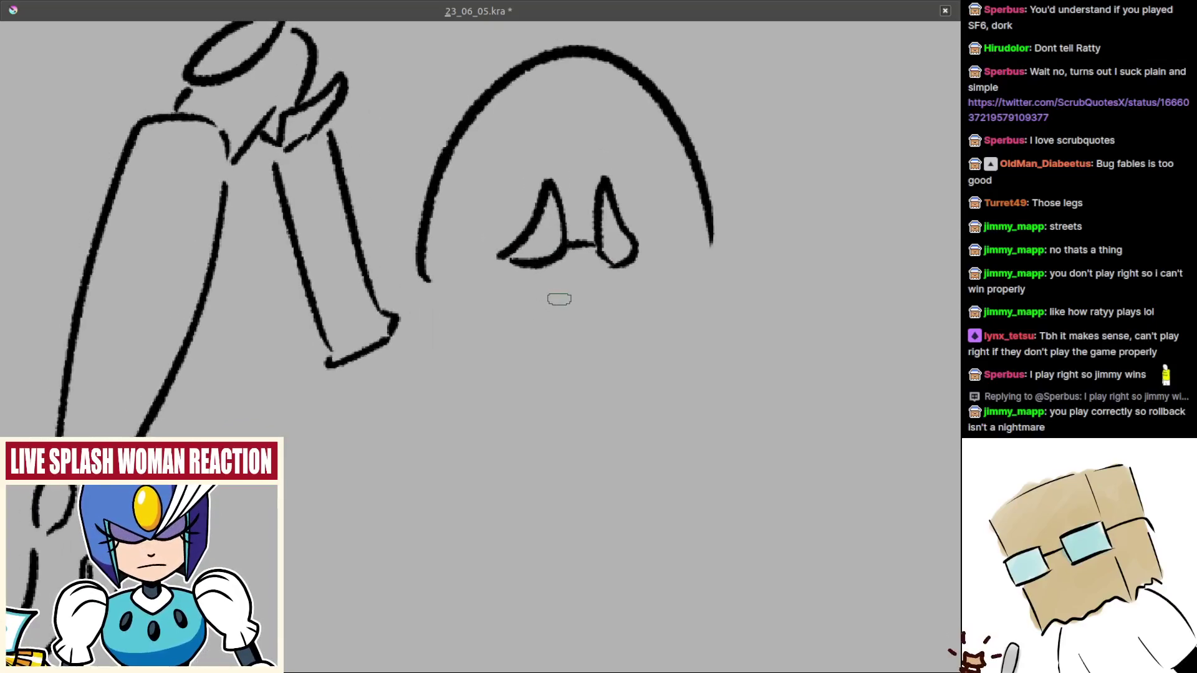
- Draw the small character's fringe, face and chin below the ears, with wavy hair tufts on both sides
mouse_move(585, 277)
left_mouse_down()
mouse_move(610, 273)
mouse_move(529, 286)
mouse_move(592, 300)
mouse_move(574, 325)
mouse_move(639, 310)
left_mouse_up()
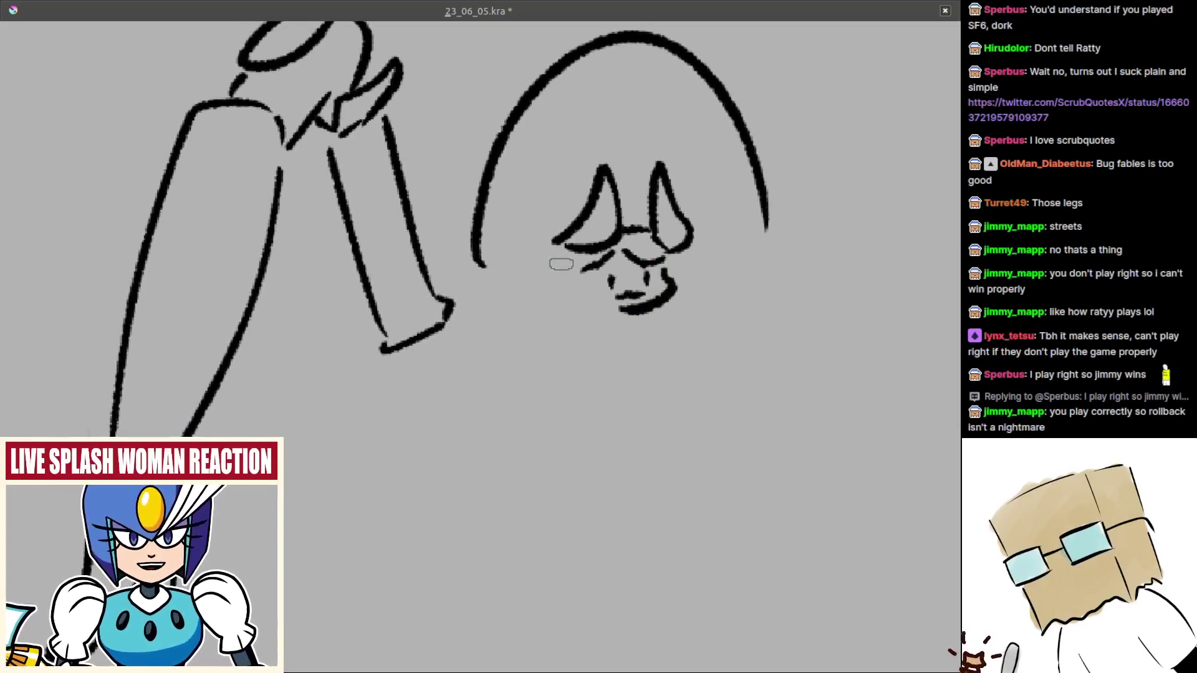
mouse_move(561, 265)
left_mouse_down()
mouse_move(549, 274)
mouse_move(574, 298)
mouse_move(588, 294)
left_mouse_up()
left_click_drag(657, 330, 611, 309)
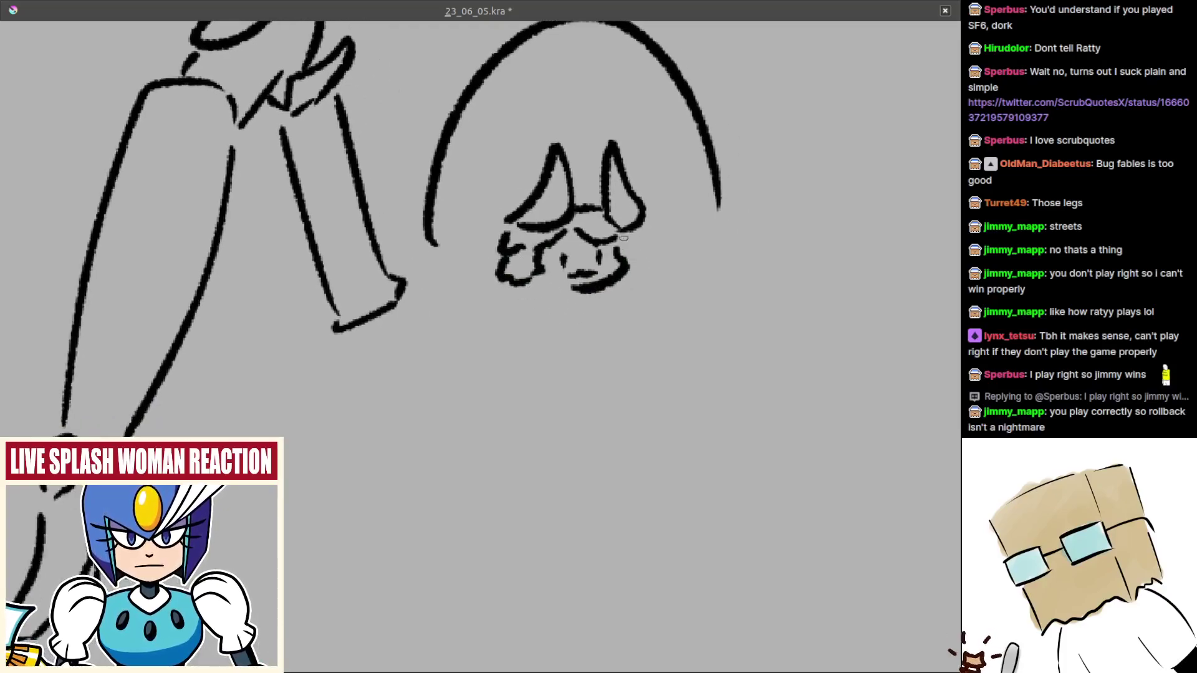
left_click_drag(626, 240, 636, 277)
left_click_drag(549, 313, 567, 286)
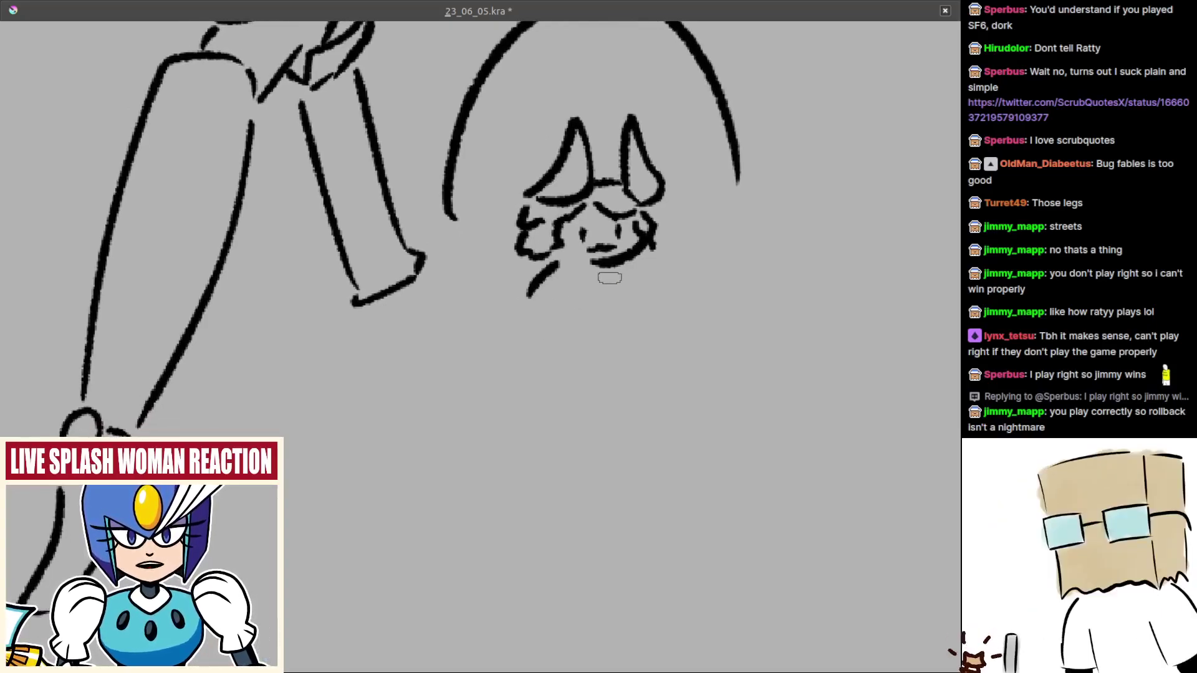
- Draw a tiny rounded body with stubby arms and feet under the eared character's head
key("ctrl+z")
key("ctrl+z")
mouse_move(564, 265)
left_mouse_down()
mouse_move(540, 280)
mouse_move(593, 261)
mouse_move(553, 283)
mouse_move(608, 289)
mouse_move(609, 268)
mouse_move(571, 305)
mouse_move(584, 296)
left_mouse_up()
key("ctrl+z")
key("ctrl+z")
mouse_move(586, 294)
left_mouse_down()
mouse_move(609, 287)
mouse_move(647, 320)
left_mouse_up()
mouse_move(589, 288)
left_mouse_down()
mouse_move(569, 302)
mouse_move(589, 303)
left_mouse_up()
key("ctrl+z")
key("ctrl+z")
key("ctrl+z")
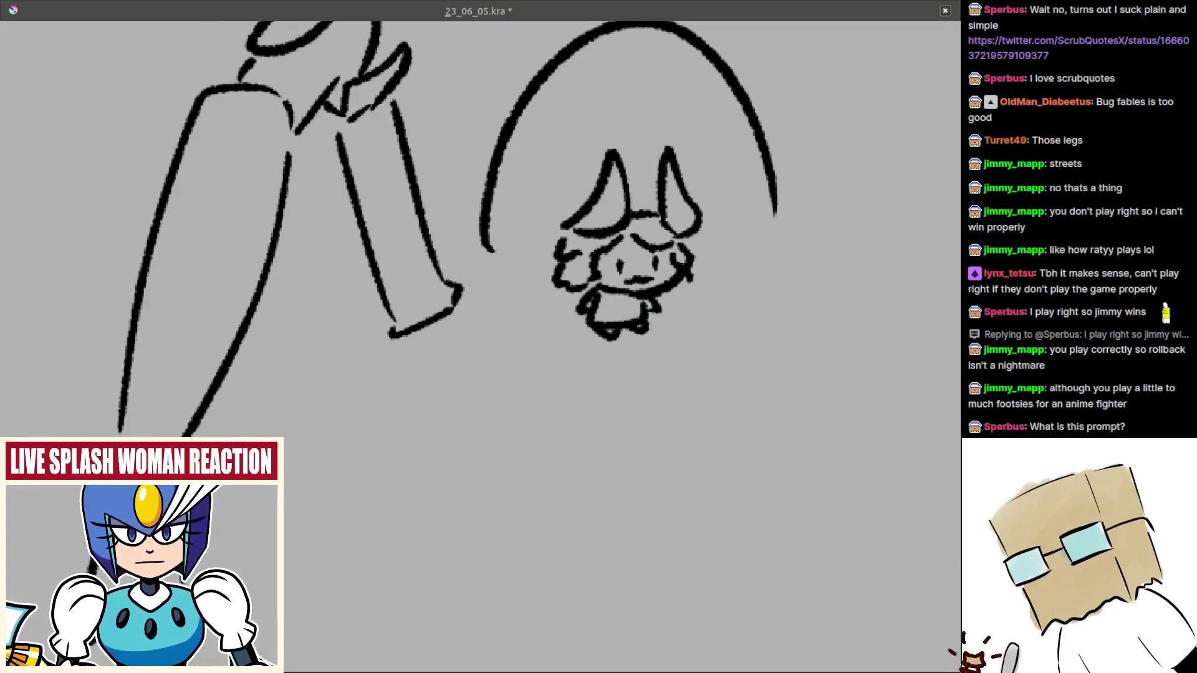
- Show the mechanical creature reference again and compare it with the new arm and arch sketch on the page
left_click_drag(638, 335, 643, 449)
left_click_drag(663, 360, 573, 310)
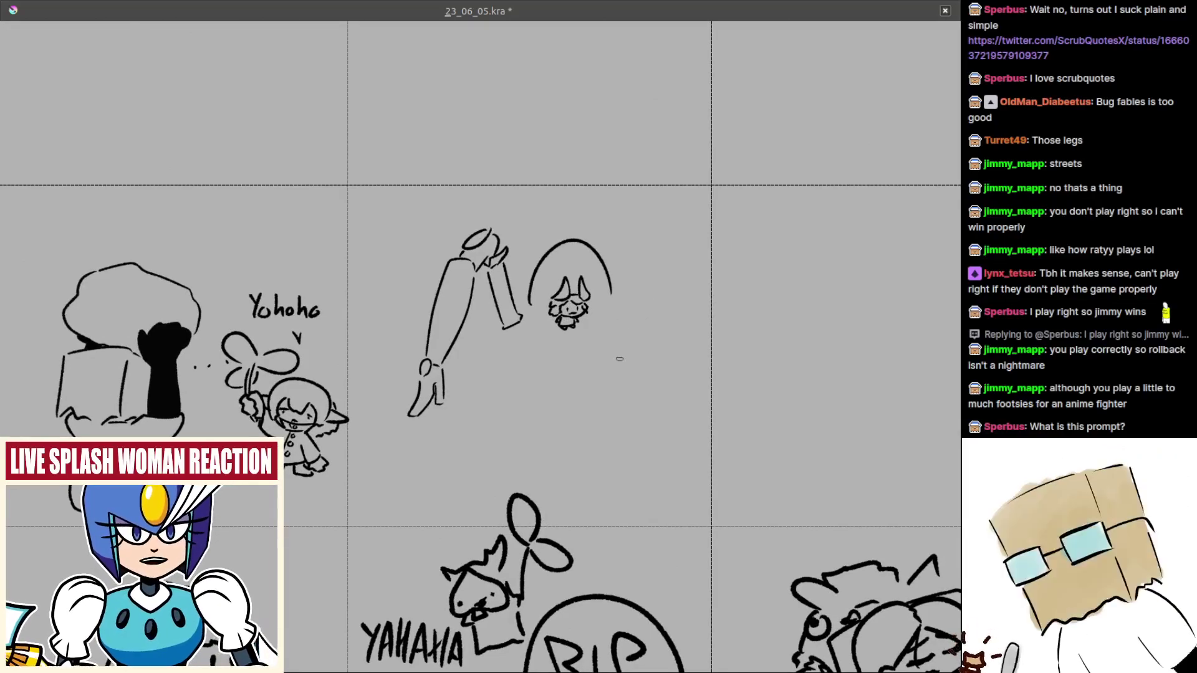
left_click_drag(619, 359, 555, 338)
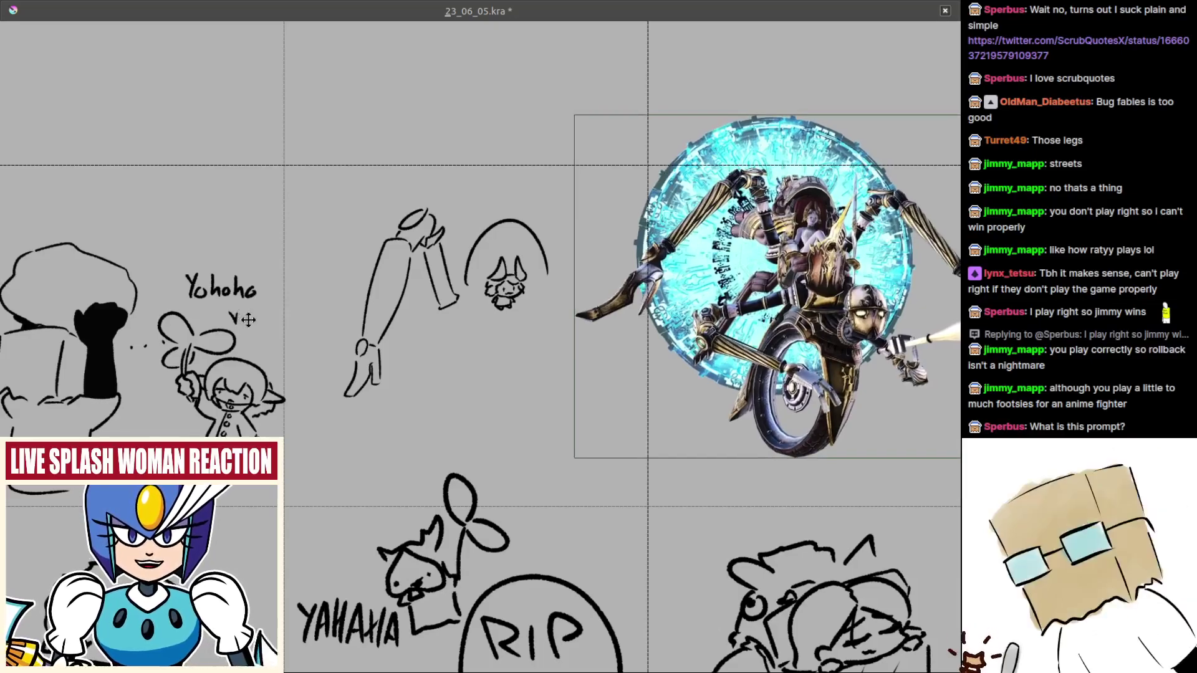
left_click_drag(404, 331, 210, 348)
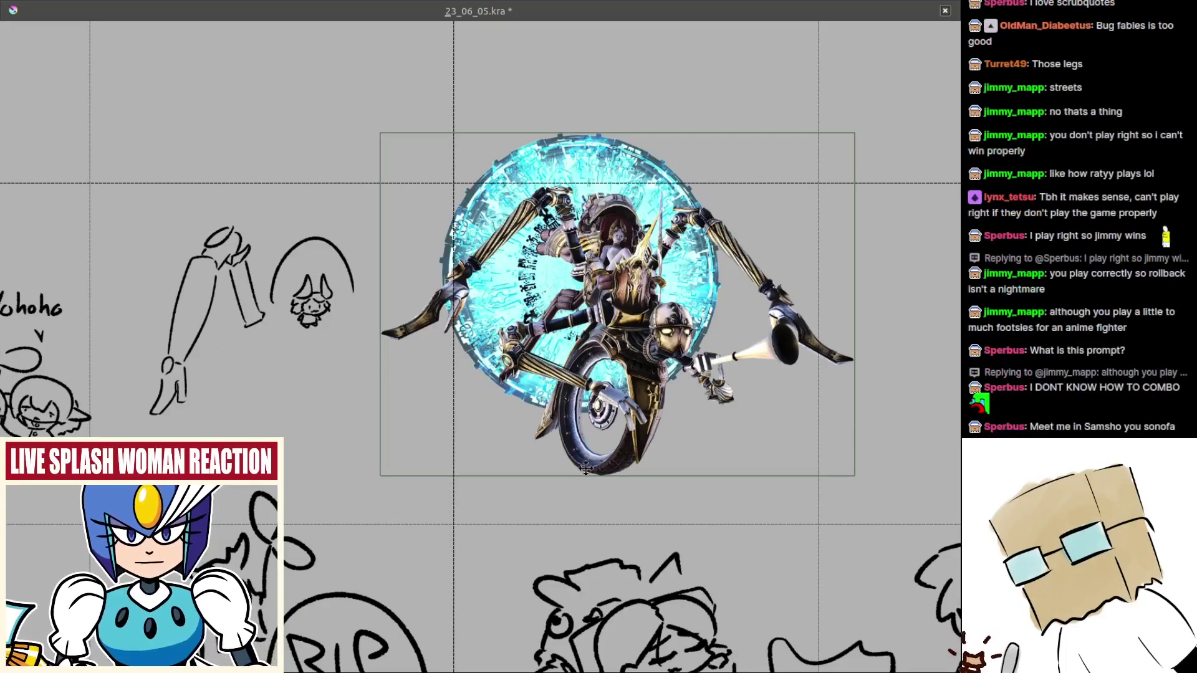
scroll(589, 456, "down", 3)
scroll(626, 534, "up", 3)
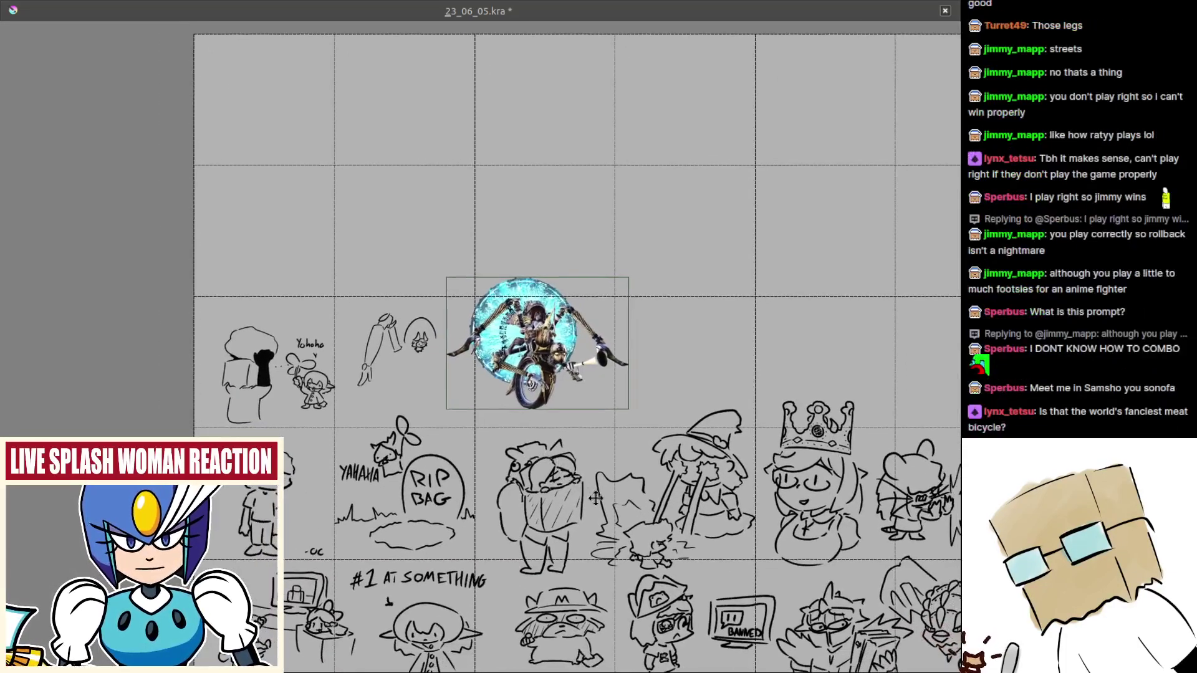
scroll(560, 447, "up", 3)
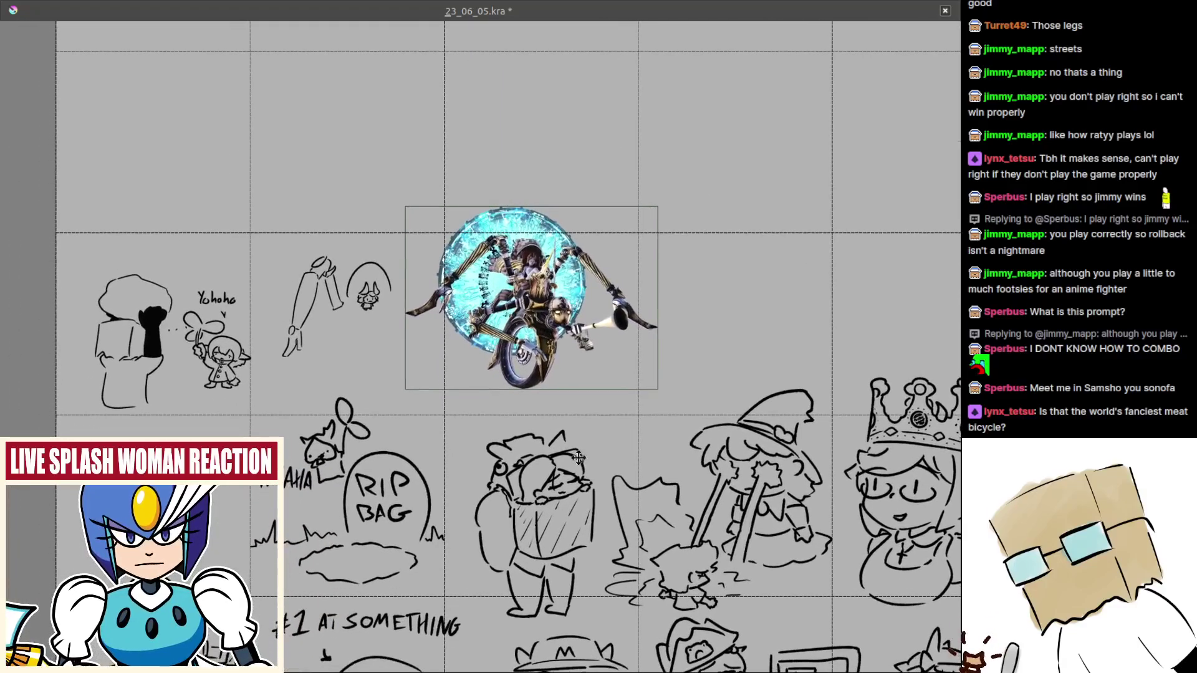
- Draw two short curved marks below the arch's ends, one on each side of the small eared character
left_click_drag(570, 437, 576, 453)
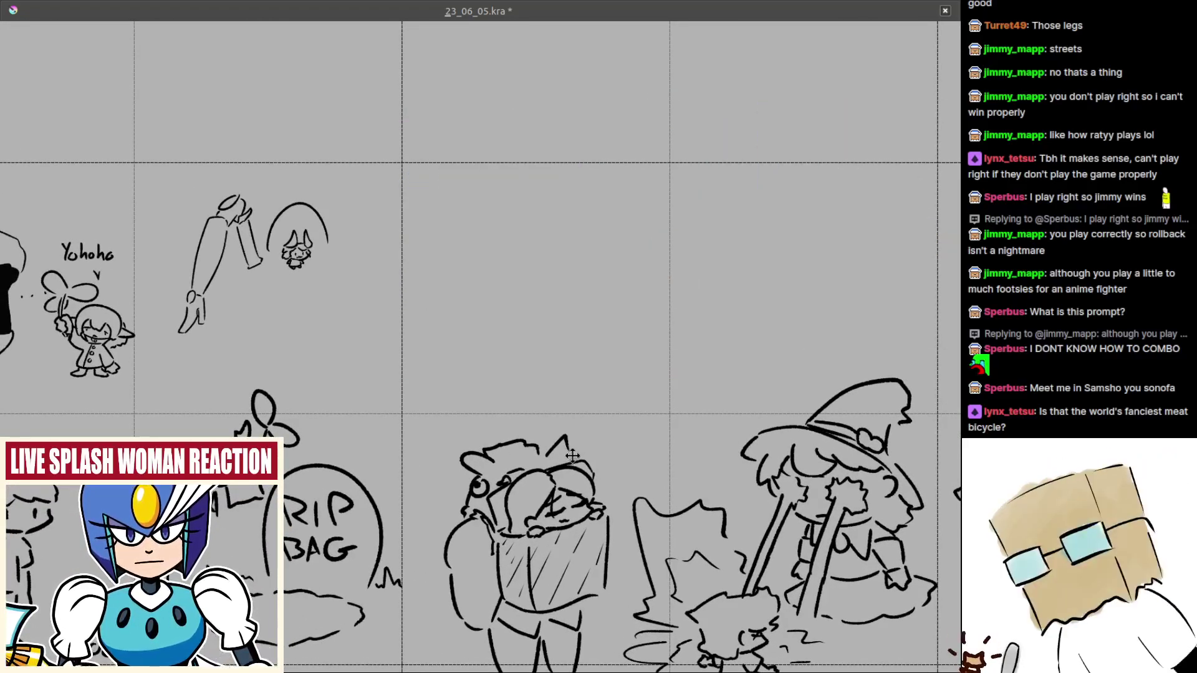
scroll(572, 455, "down", 3)
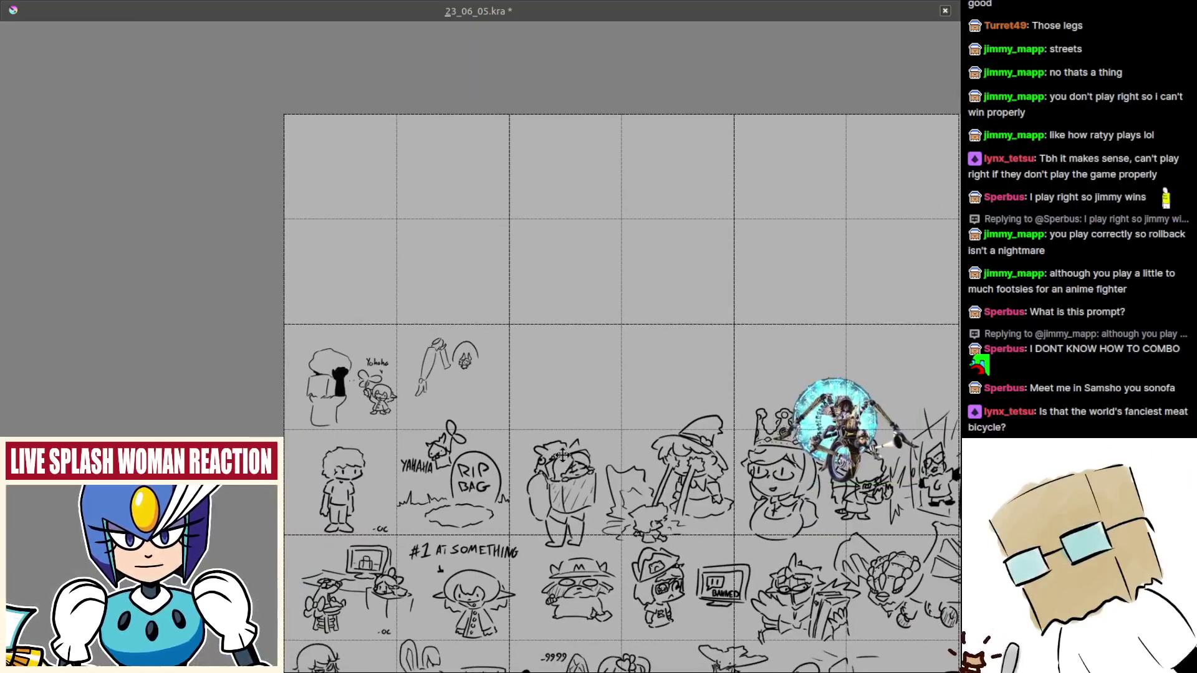
scroll(540, 377, "up", 5)
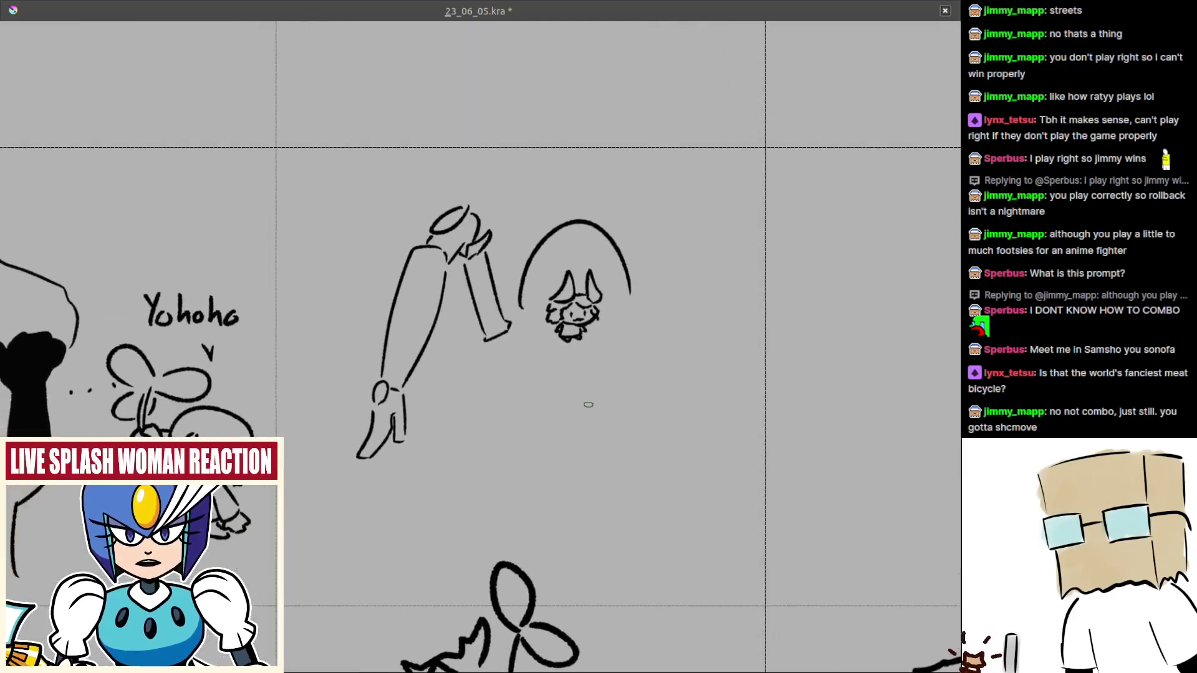
left_click_drag(608, 353, 644, 299)
left_click_drag(595, 358, 610, 371)
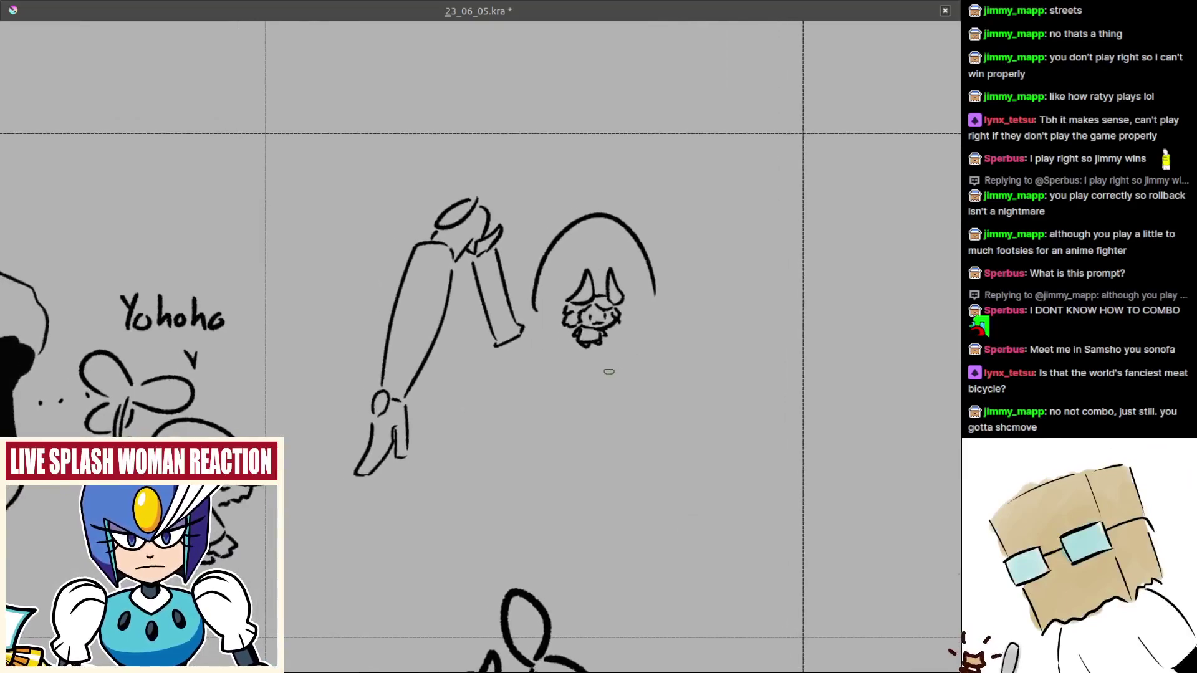
scroll(609, 372, "up", 1)
scroll(587, 360, "down", 1)
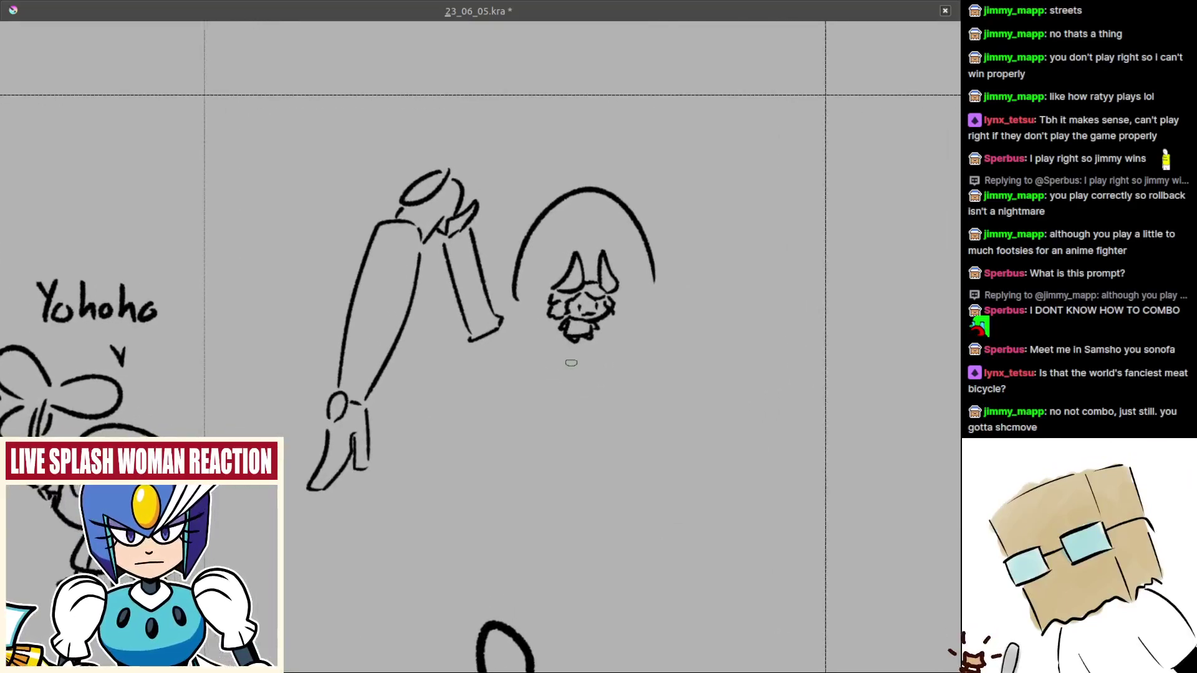
scroll(572, 363, "up", 1)
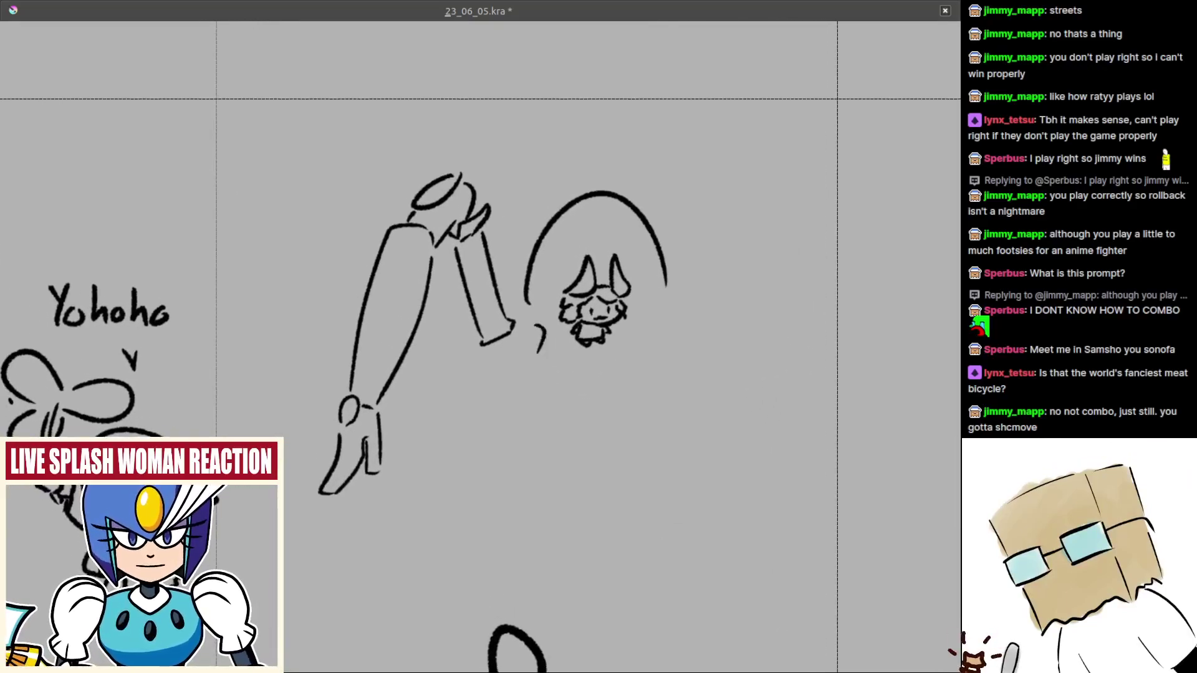
key("ctrl+z")
left_click_drag(536, 336, 553, 351)
left_click_drag(657, 360, 625, 365)
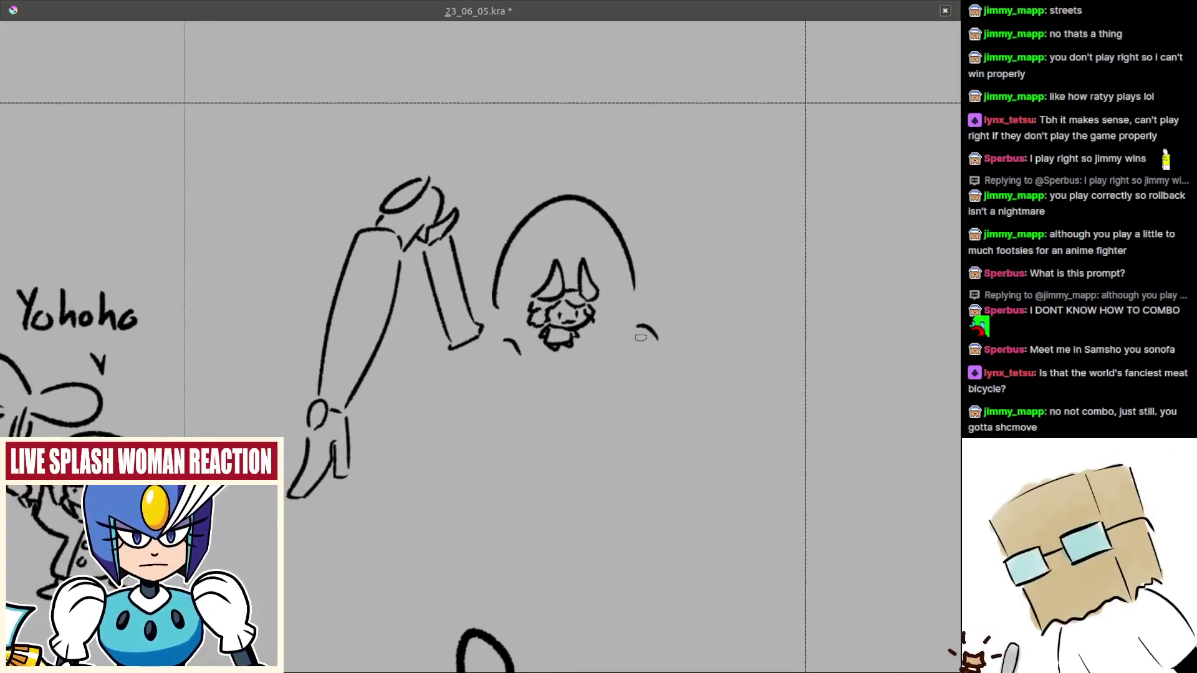
left_click_drag(654, 338, 651, 325)
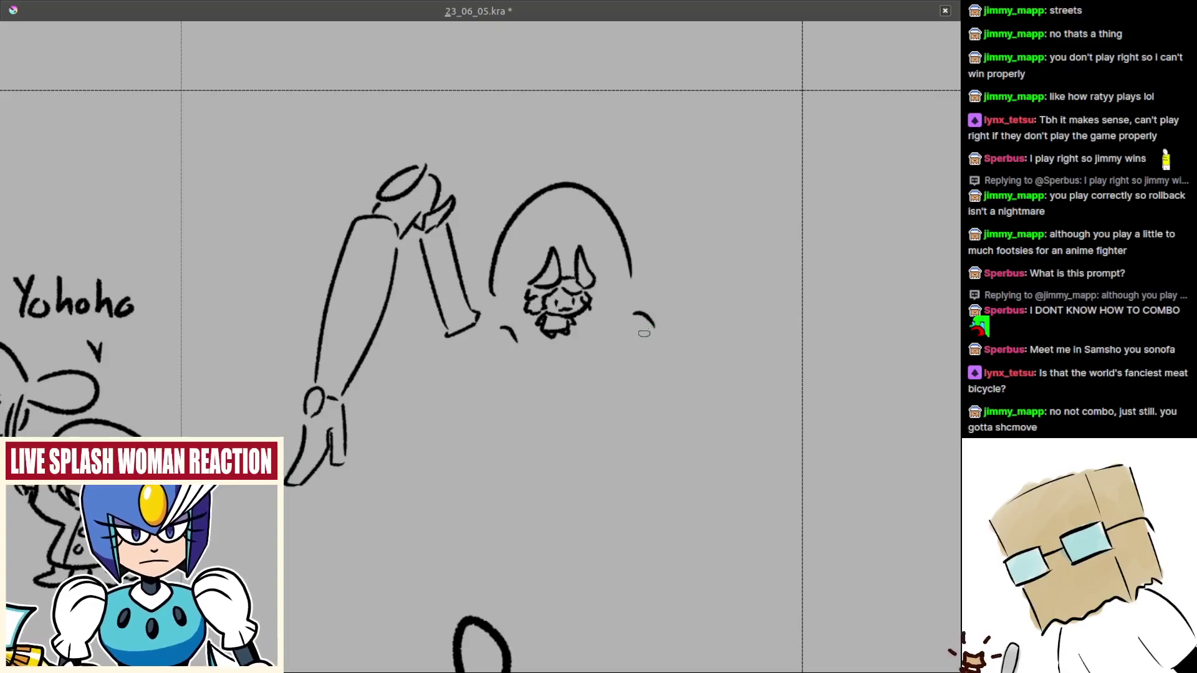
- Draw a shallow V-shaped edge beneath the small character, sloping up to the curved mark below the arch's right end
mouse_move(572, 362)
left_mouse_down()
mouse_move(655, 320)
mouse_move(632, 310)
mouse_move(643, 314)
left_mouse_up()
mouse_move(641, 312)
left_mouse_down()
mouse_move(667, 308)
mouse_move(695, 335)
left_mouse_up()
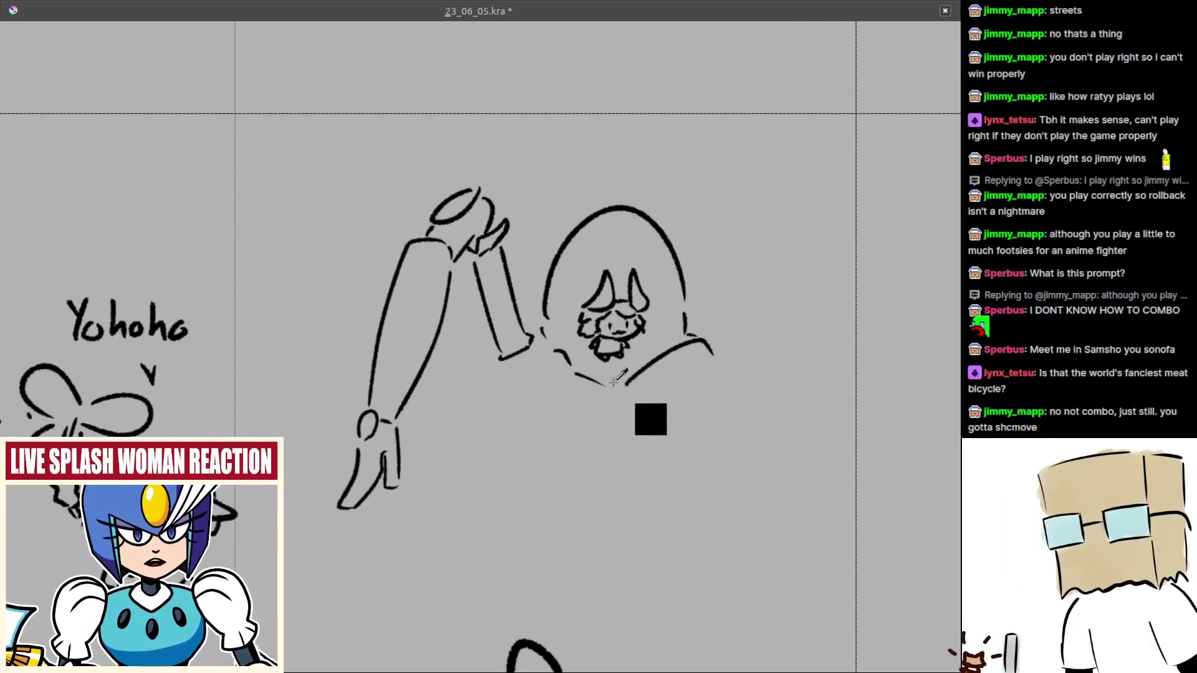
scroll(577, 375, "down", 3)
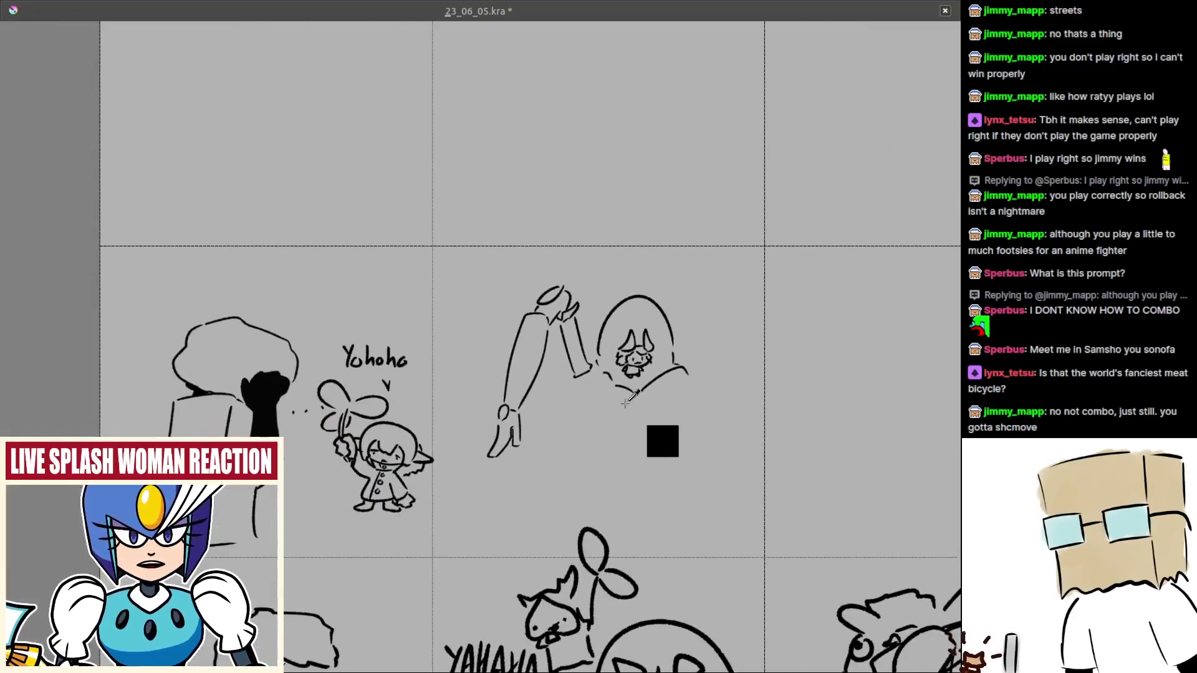
scroll(601, 361, "up", 3)
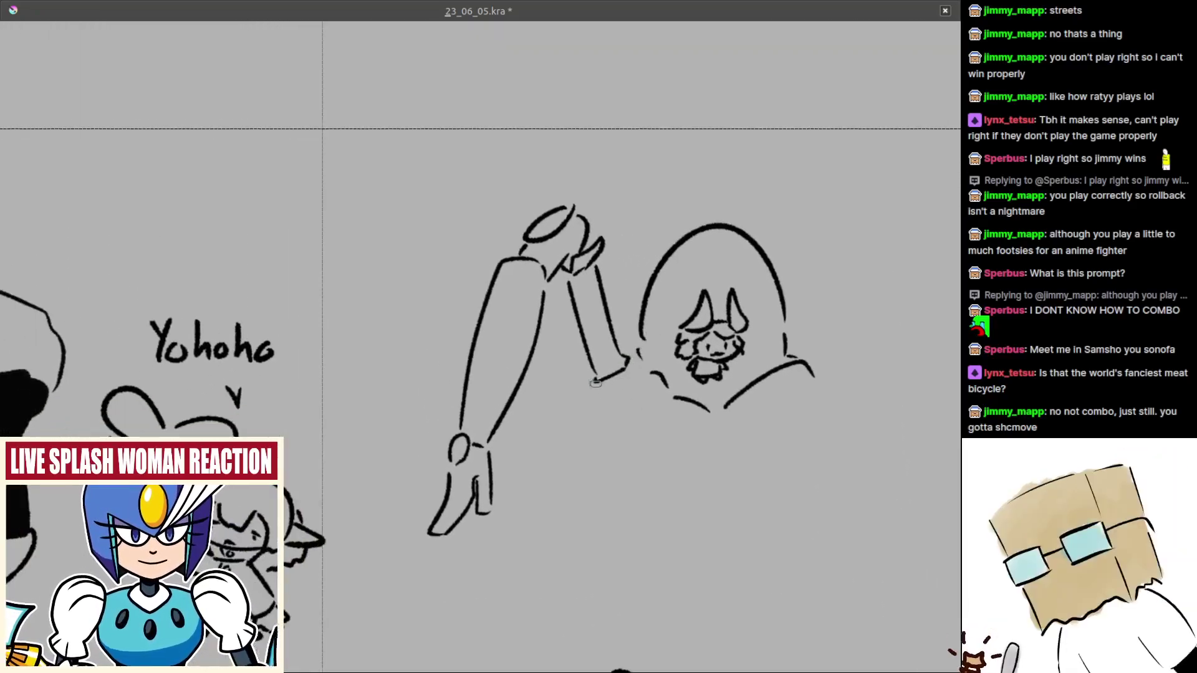
- Draw a rounded shoulder curve beneath the lower end of the left arm's inner segment
mouse_move(590, 376)
left_mouse_down()
mouse_move(585, 406)
mouse_move(579, 389)
mouse_move(626, 415)
left_mouse_up()
key("ctrl+z")
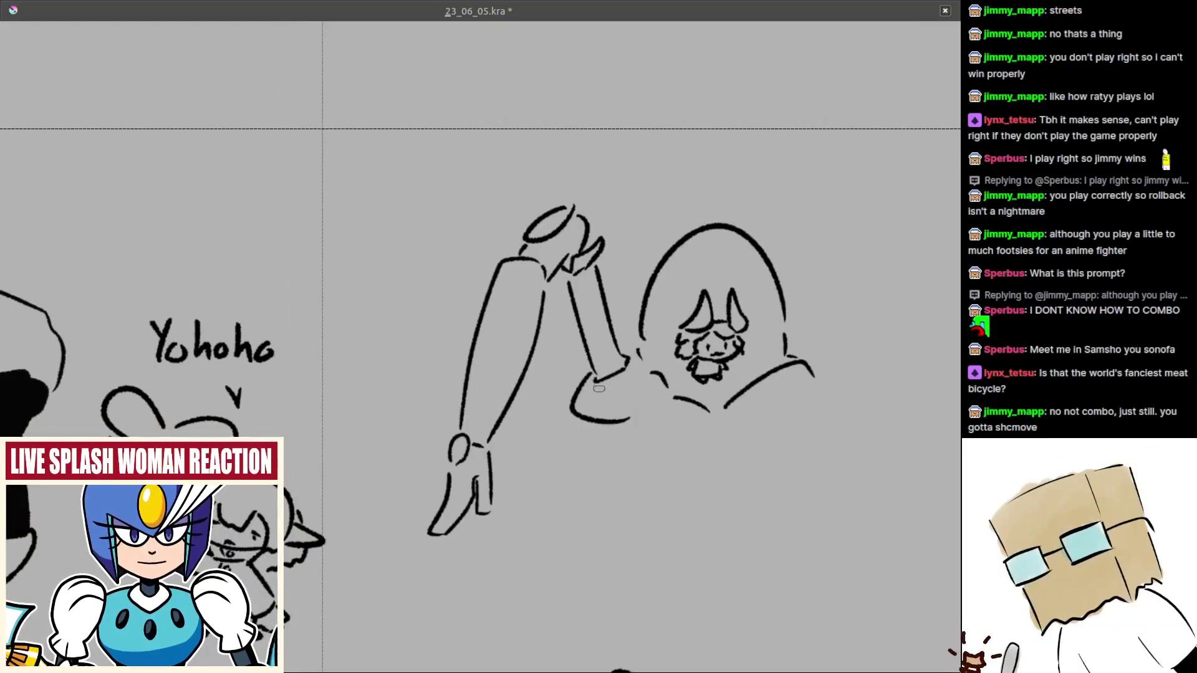
mouse_move(678, 328)
left_mouse_down()
mouse_move(656, 356)
mouse_move(595, 359)
mouse_move(674, 420)
left_mouse_up()
key("ctrl+z")
key("ctrl+z")
- Draw a right upper arm rising outward from a small shoulder joint beside the arch, with a flared cuff at its end
mouse_move(649, 371)
left_mouse_down()
mouse_move(679, 310)
mouse_move(679, 389)
left_mouse_up()
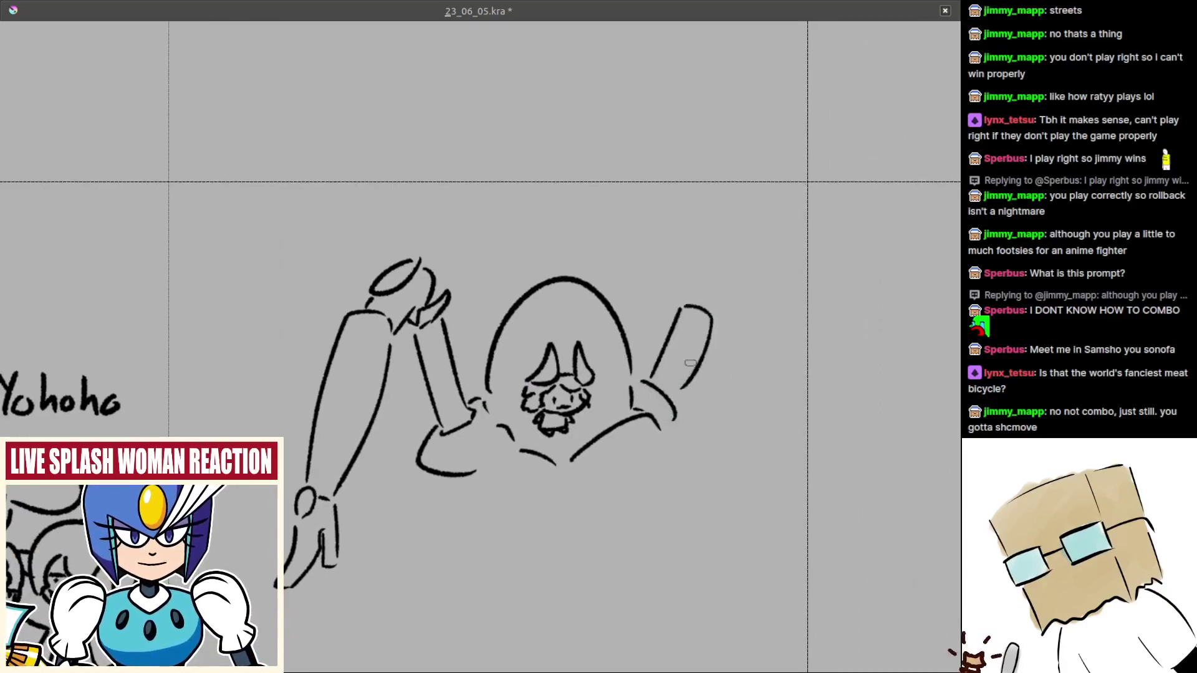
key("ctrl+z")
mouse_move(685, 312)
left_mouse_down()
mouse_move(712, 337)
mouse_move(674, 397)
mouse_move(660, 302)
left_mouse_up()
key("ctrl+z")
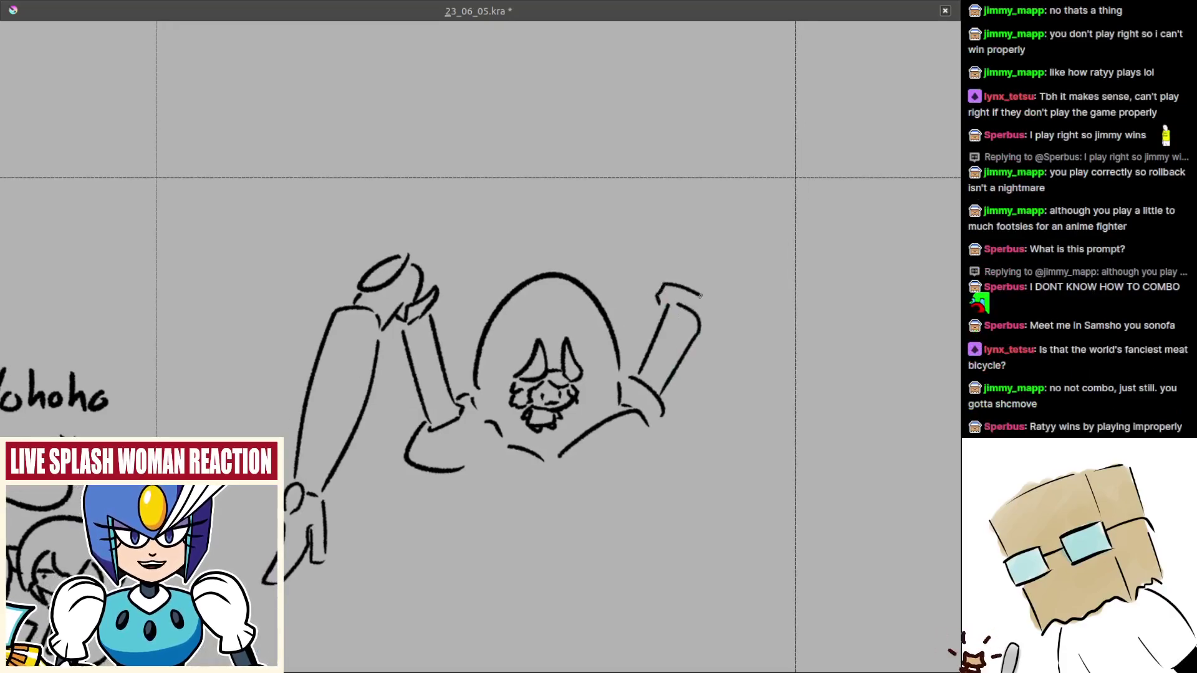
scroll(700, 297, "down", 1)
mouse_move(672, 294)
left_mouse_down()
mouse_move(716, 276)
mouse_move(684, 300)
mouse_move(671, 273)
mouse_move(716, 267)
mouse_move(654, 288)
left_mouse_up()
key("ctrl+z")
key("ctrl+z")
key("ctrl+z")
key("ctrl+z")
left_click_drag(693, 306, 676, 301)
- Rework the right arm's elbow into a rounded cap with a jagged outer end above the cuff
left_click_drag(690, 280, 705, 323)
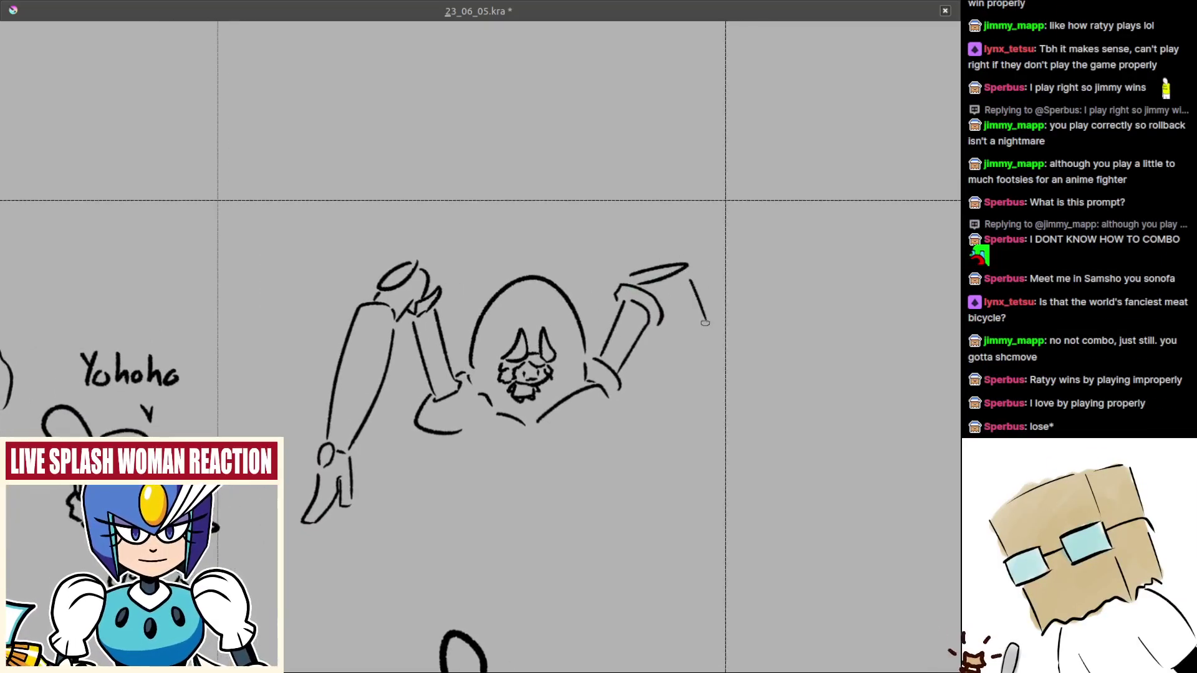
key("ctrl+z")
key("ctrl+z")
mouse_move(633, 280)
left_mouse_down()
mouse_move(674, 286)
mouse_move(660, 277)
left_mouse_up()
key("ctrl+z")
key("ctrl+z")
key("ctrl+z")
key("ctrl+z")
mouse_move(638, 281)
left_mouse_down()
mouse_move(653, 266)
mouse_move(688, 284)
mouse_move(655, 265)
mouse_move(681, 281)
mouse_move(691, 273)
left_mouse_up()
key("ctrl+z")
key("ctrl+z")
scroll(680, 281, "up", 1)
left_click_drag(719, 318, 695, 305)
mouse_move(684, 295)
left_mouse_down()
mouse_move(708, 333)
mouse_move(676, 290)
left_mouse_up()
key("ctrl+z")
key("ctrl+z")
- Draw the right forearm hanging from the elbow, with a curved top, a bulging inner edge and a long outer edge
mouse_move(681, 298)
left_mouse_down()
mouse_move(691, 293)
mouse_move(716, 341)
mouse_move(718, 402)
left_mouse_up()
key("ctrl+z")
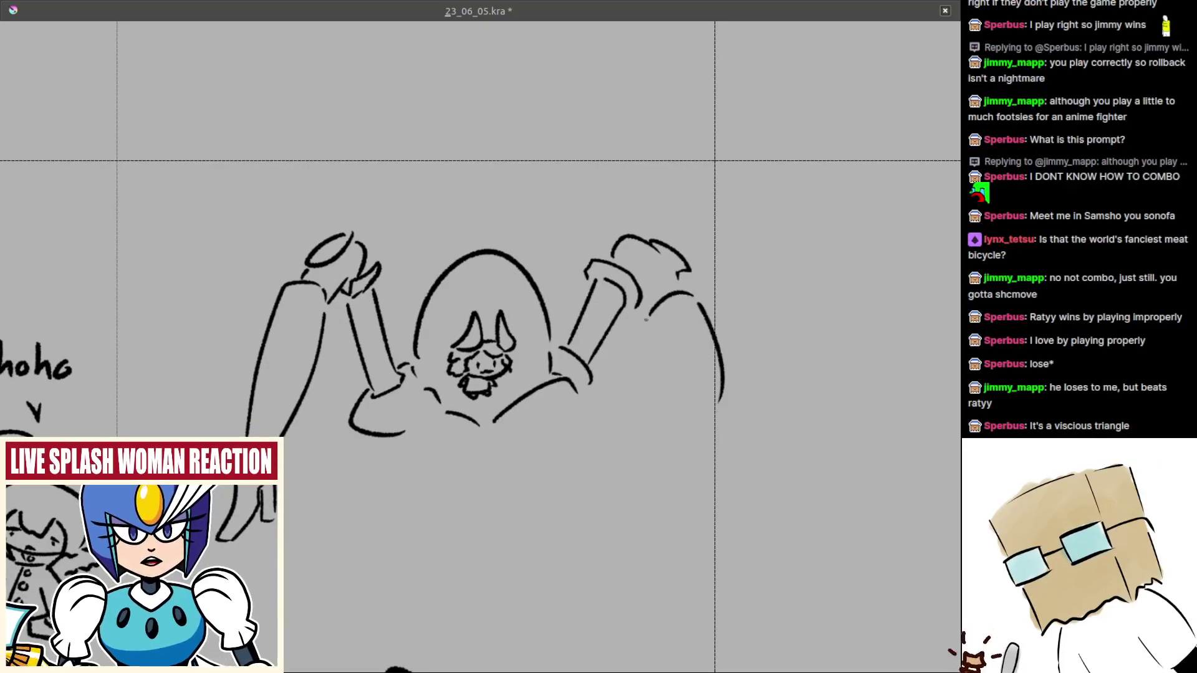
key("ctrl+z")
left_click_drag(650, 318, 685, 392)
key("ctrl+z")
key("ctrl+z")
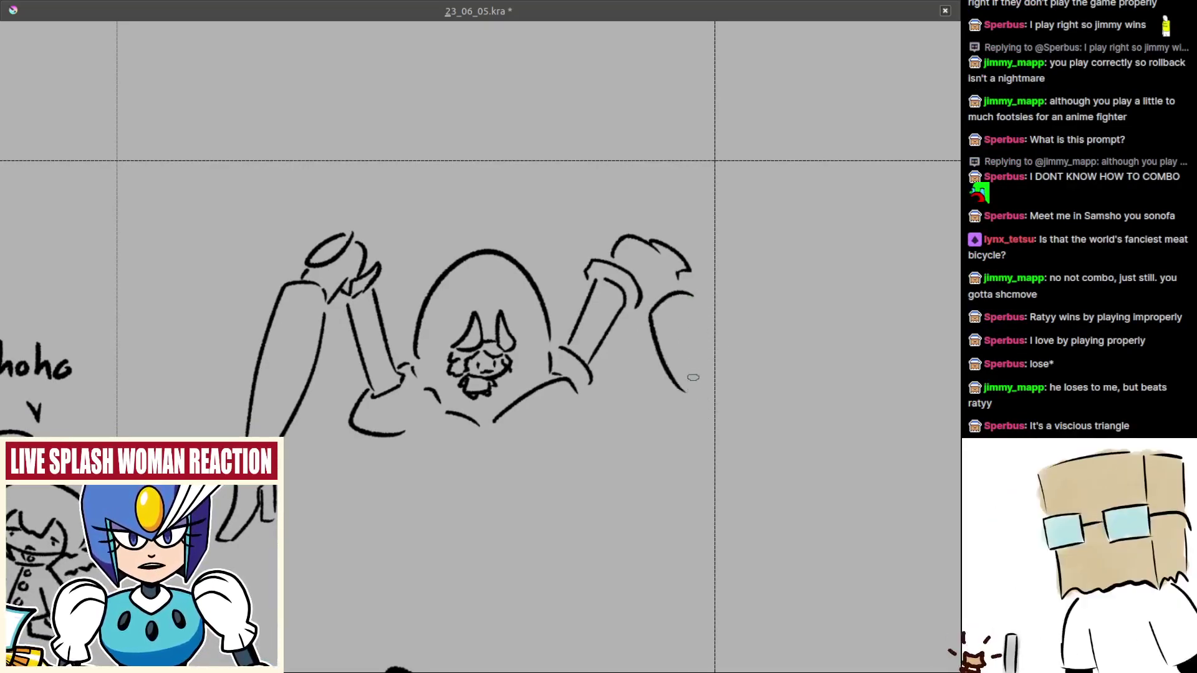
key("ctrl+z")
left_click_drag(648, 315, 689, 388)
key("ctrl+z")
key("ctrl+z")
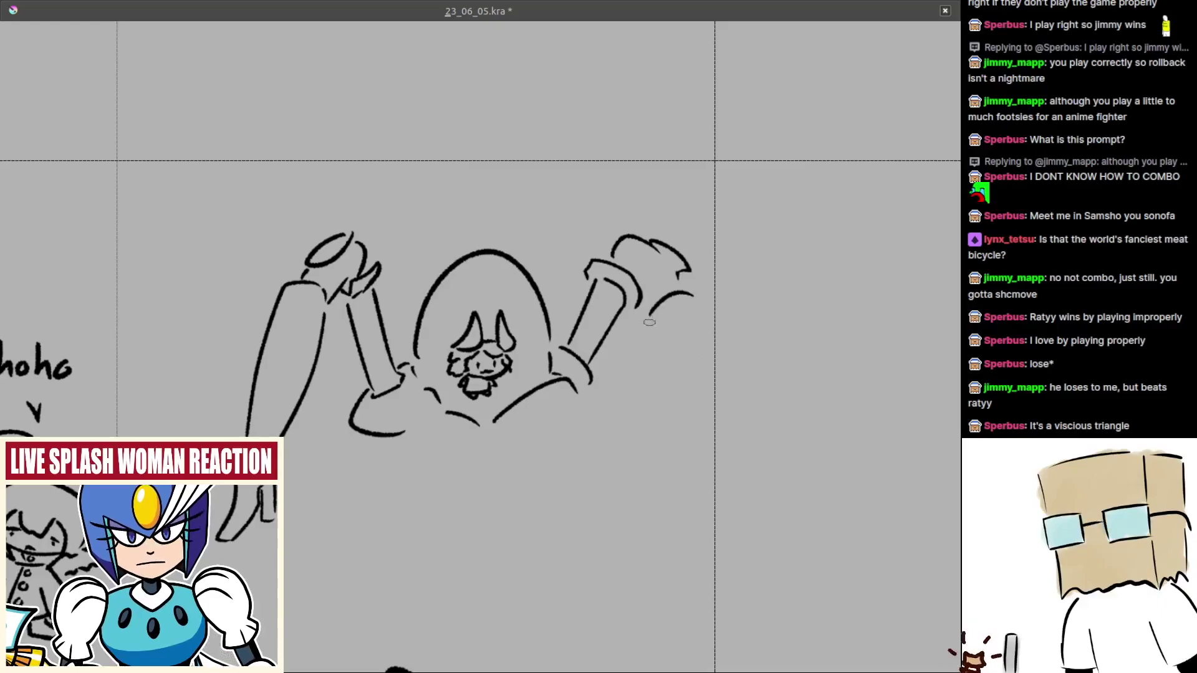
left_click_drag(651, 323, 709, 368)
key("ctrl+z")
key("ctrl+z")
left_click_drag(649, 318, 706, 416)
key("ctrl+z")
left_click_drag(652, 320, 710, 413)
mouse_move(700, 307)
left_mouse_down()
mouse_move(744, 402)
mouse_move(713, 324)
left_mouse_up()
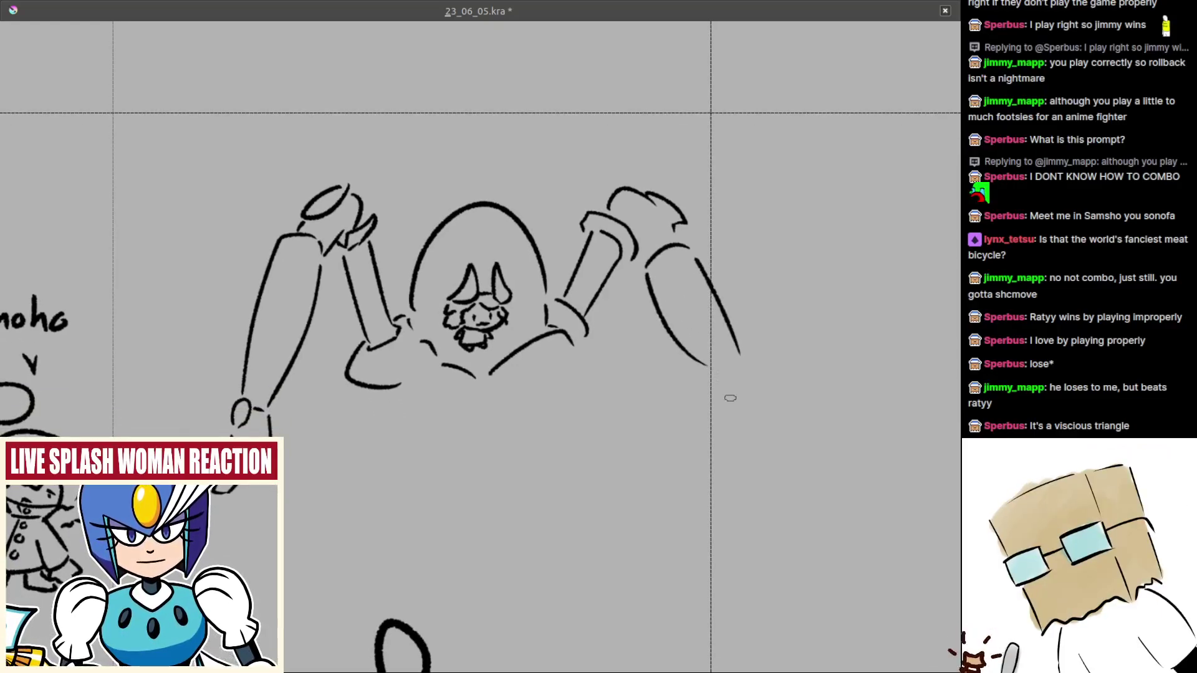
- Finish the right arm with a wrist cuff and a pointed, split claw hand
mouse_move(720, 388)
left_mouse_down()
mouse_move(750, 372)
mouse_move(700, 343)
left_mouse_up()
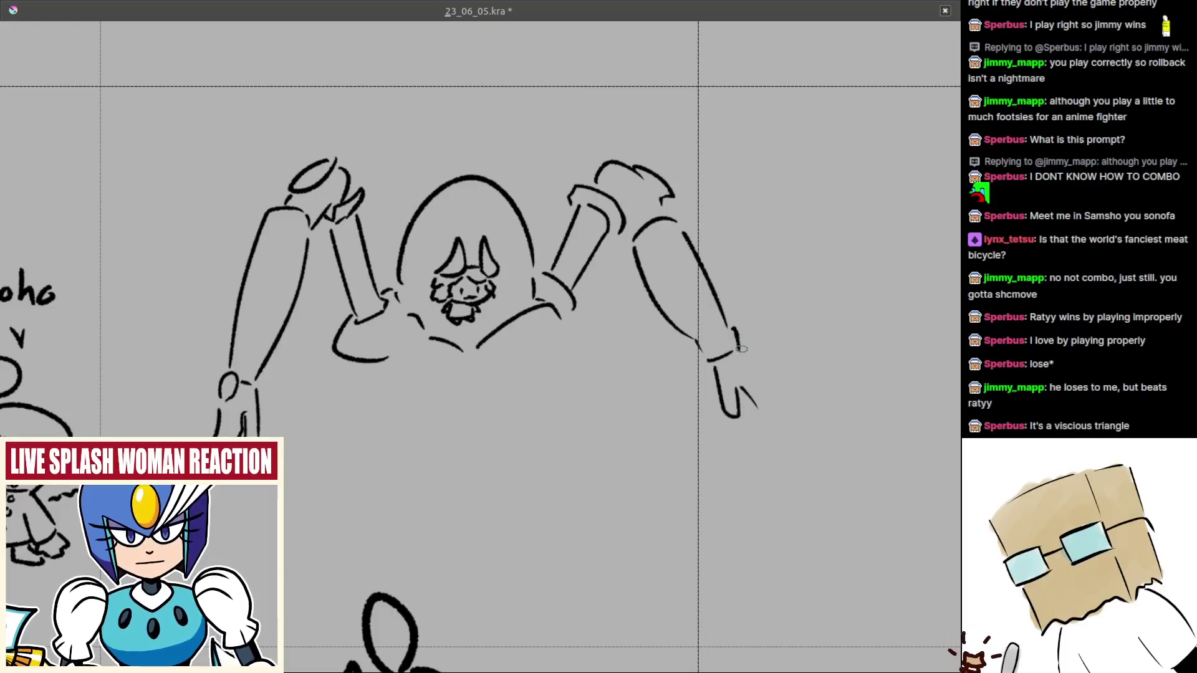
mouse_move(747, 353)
left_mouse_down()
mouse_move(785, 401)
mouse_move(717, 499)
left_mouse_up()
mouse_move(667, 435)
left_mouse_down()
mouse_move(650, 395)
mouse_move(655, 343)
left_mouse_up()
left_click_drag(655, 343, 710, 476)
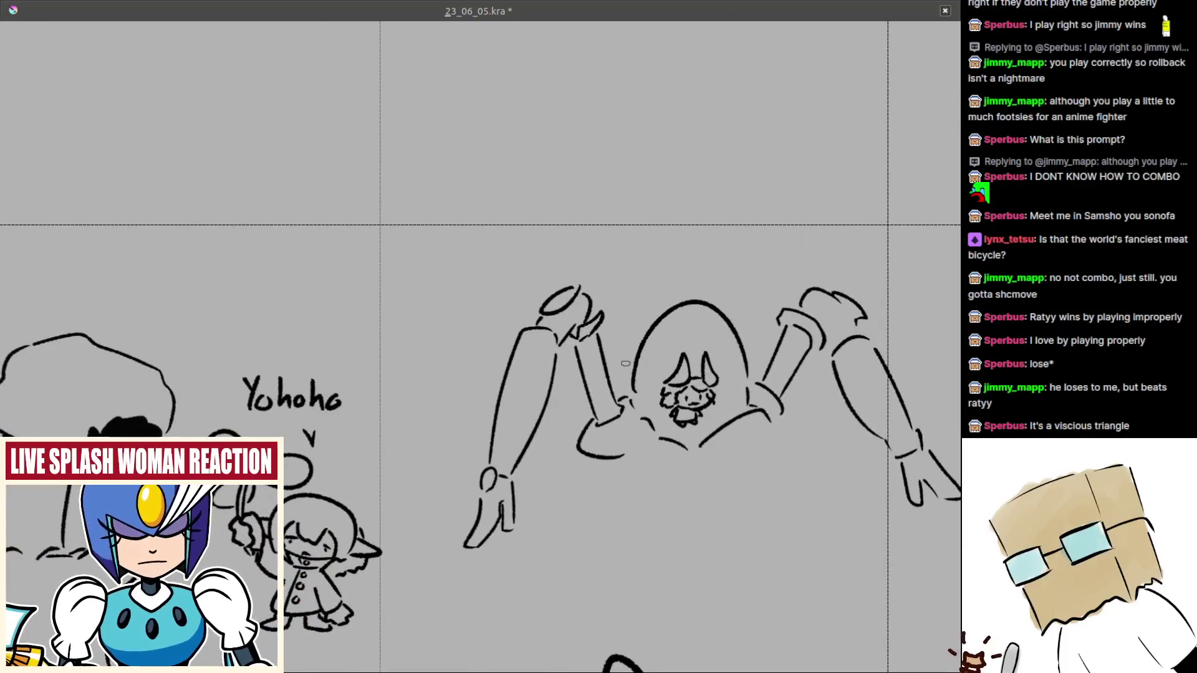
- Draw a larger arc behind the arch and hatch the arch's interior with diagonal lines around the small character
mouse_move(670, 348)
left_mouse_down()
mouse_move(707, 312)
mouse_move(732, 235)
left_mouse_up()
key("ctrl+z")
left_click_drag(643, 310, 748, 268)
left_click_drag(695, 386, 677, 356)
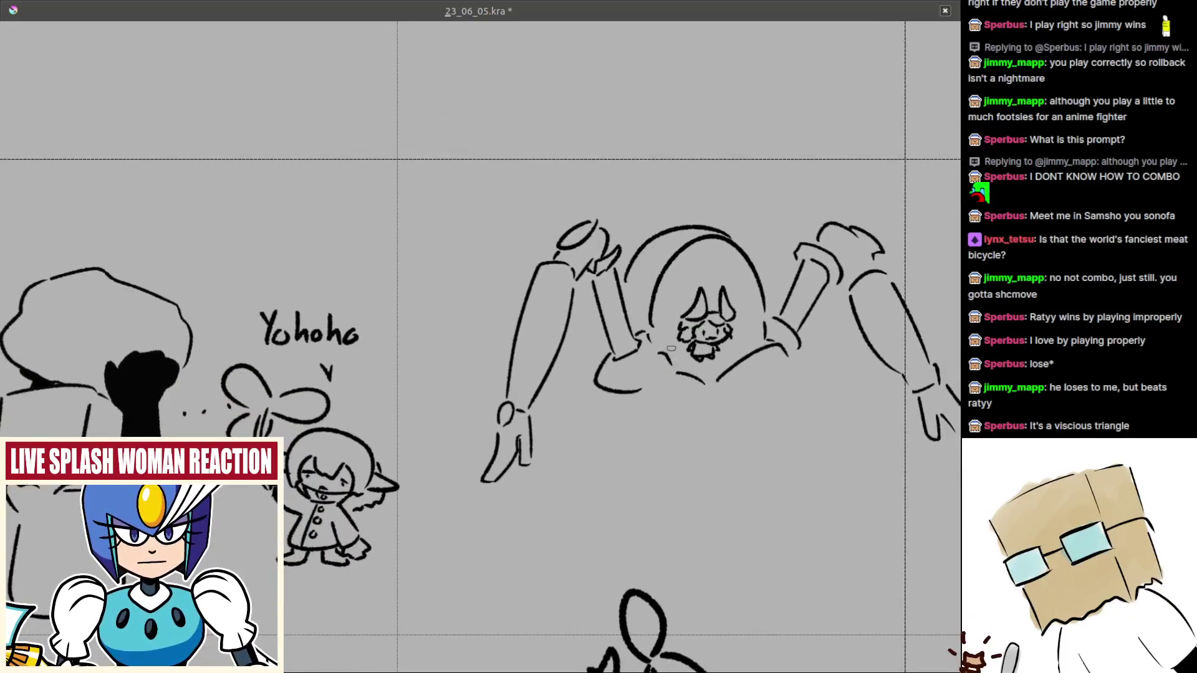
left_click_drag(662, 305, 686, 257)
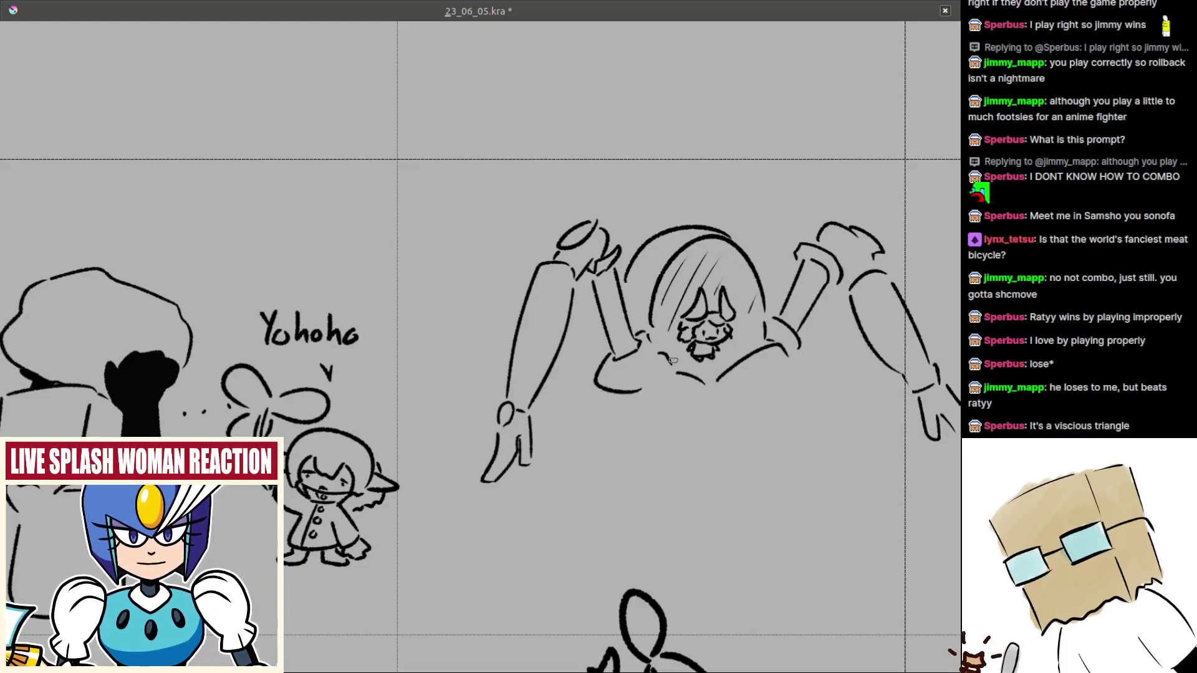
left_click_drag(714, 403, 634, 336)
- Draw the torso's side line down from the right shoulder and a rounded helmet dome below it
mouse_move(755, 284)
left_mouse_down()
mouse_move(770, 333)
mouse_move(732, 353)
mouse_move(706, 349)
left_mouse_up()
mouse_move(678, 408)
left_mouse_down()
mouse_move(584, 401)
mouse_move(675, 355)
left_mouse_up()
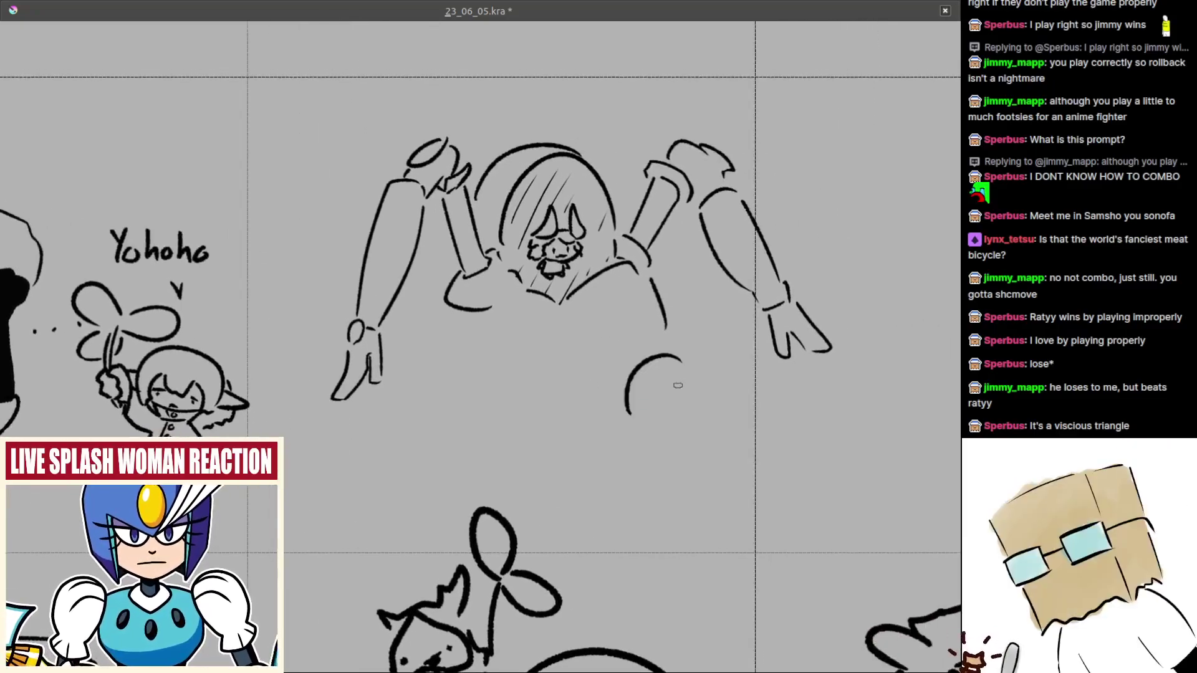
key("ctrl+z")
mouse_move(633, 406)
left_mouse_down()
mouse_move(681, 345)
mouse_move(711, 365)
left_mouse_up()
key("ctrl+z")
key("ctrl+z")
left_click_drag(635, 407, 717, 387)
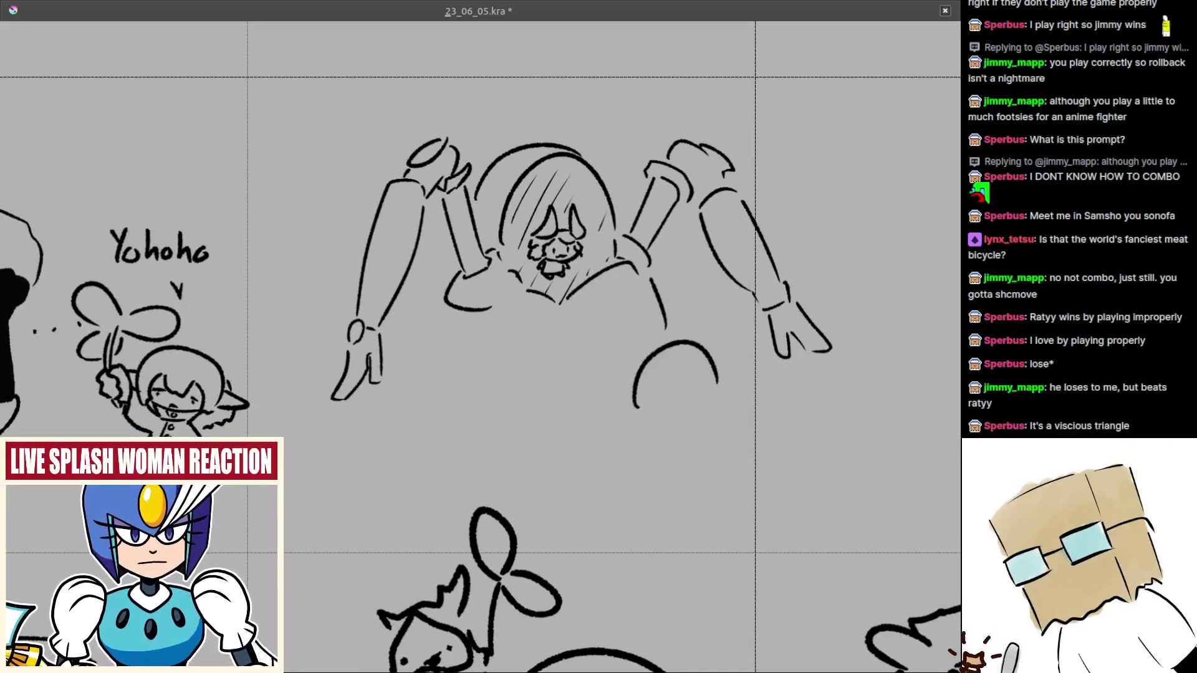
key("ctrl+z")
left_click_drag(620, 408, 721, 388)
- Close the helmet dome with a brim line and draw an angular cheek and jaw outline beneath it
left_click_drag(678, 402, 675, 387)
mouse_move(642, 418)
left_mouse_down()
mouse_move(719, 405)
mouse_move(677, 399)
mouse_move(725, 436)
left_mouse_up()
key("ctrl+z")
key("ctrl+z")
mouse_move(617, 397)
left_mouse_down()
mouse_move(640, 444)
mouse_move(698, 458)
left_mouse_up()
- Draw an oval eye and a pointed wedge nose under the helmet's brim
scroll(693, 430, "up", 2)
mouse_move(612, 385)
left_mouse_down()
mouse_move(687, 371)
mouse_move(675, 373)
mouse_move(737, 380)
left_mouse_up()
key("ctrl+z")
key("ctrl+z")
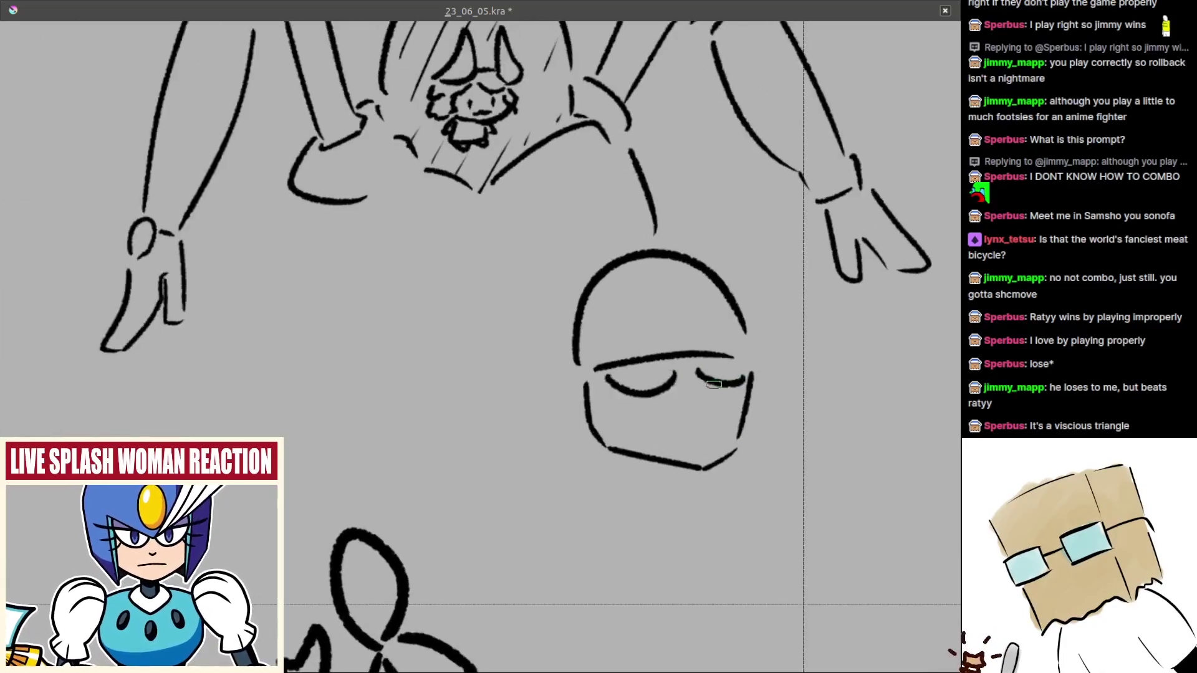
key("ctrl+z")
key("ctrl+z")
mouse_move(625, 368)
left_mouse_down()
mouse_move(600, 386)
mouse_move(636, 388)
mouse_move(666, 369)
mouse_move(616, 368)
left_mouse_up()
key("ctrl+z")
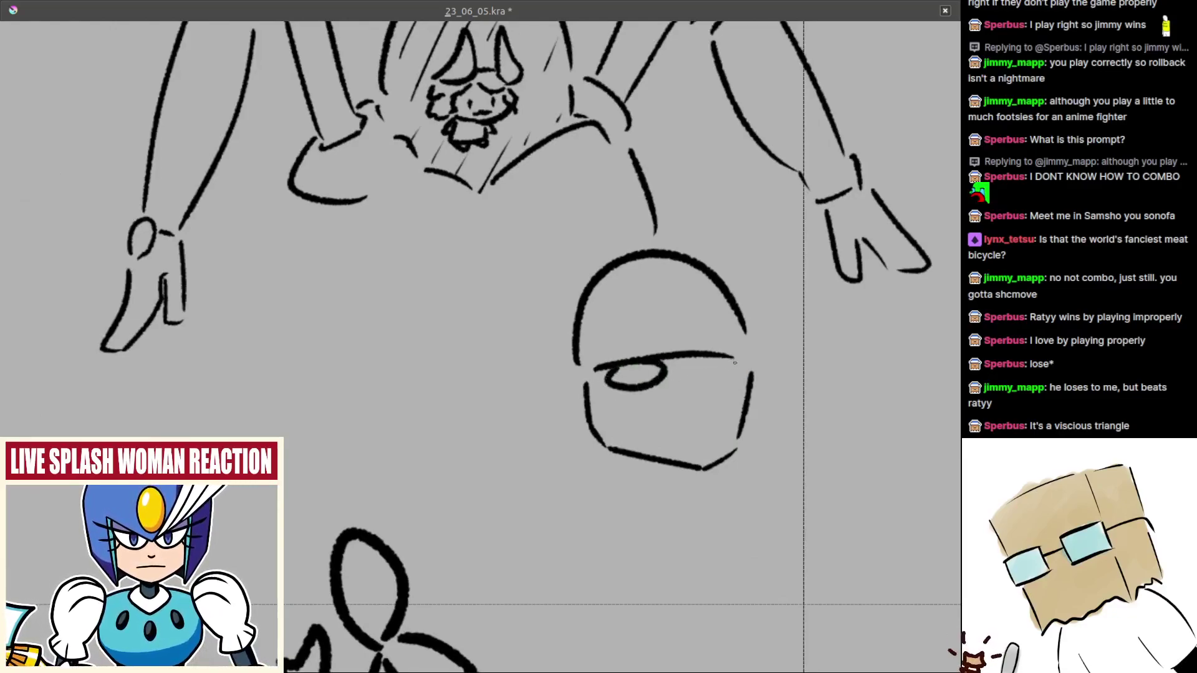
mouse_move(735, 362)
left_mouse_down()
mouse_move(702, 371)
mouse_move(748, 382)
mouse_move(730, 361)
left_mouse_up()
mouse_move(697, 417)
left_mouse_down()
mouse_move(710, 398)
mouse_move(702, 374)
mouse_move(713, 399)
mouse_move(719, 344)
mouse_move(691, 345)
mouse_move(728, 338)
left_mouse_up()
key("ctrl+z")
key("ctrl+z")
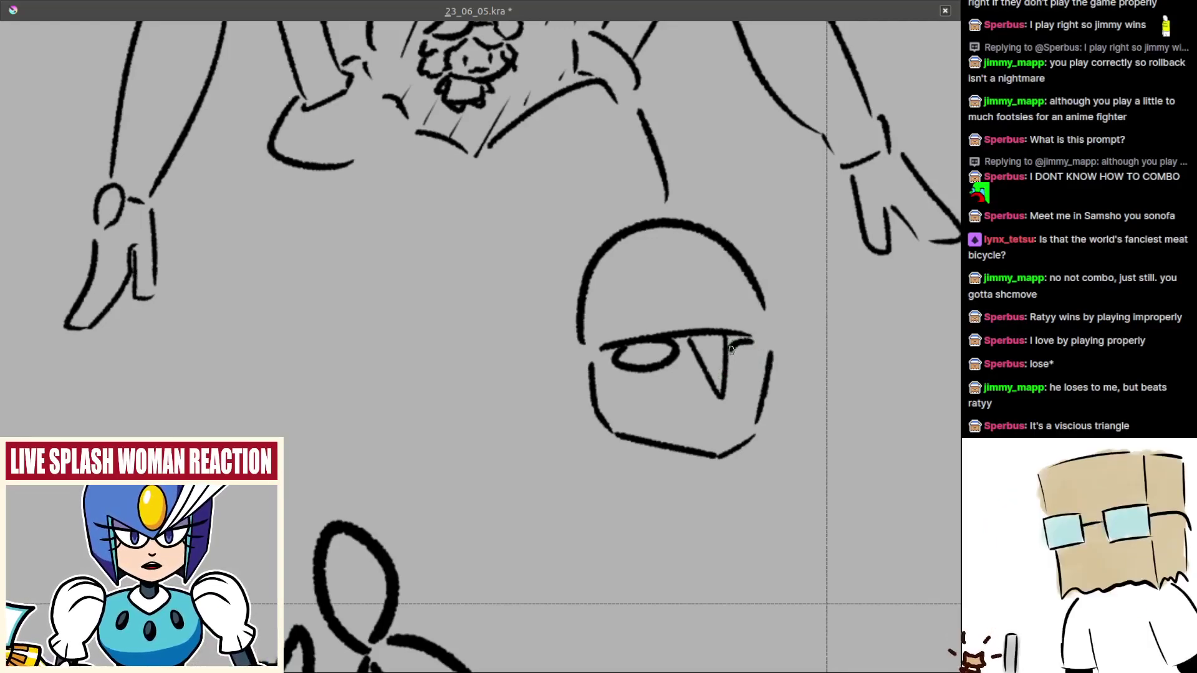
- Add the second eye, thicken the helmet's brim into a band and draw wavy patch outlines on the dome
mouse_move(732, 349)
left_mouse_down()
mouse_move(770, 361)
mouse_move(742, 337)
mouse_move(774, 340)
mouse_move(773, 380)
left_mouse_up()
mouse_move(718, 327)
left_mouse_down()
mouse_move(745, 353)
mouse_move(798, 354)
left_mouse_up()
scroll(800, 372, "down", 5)
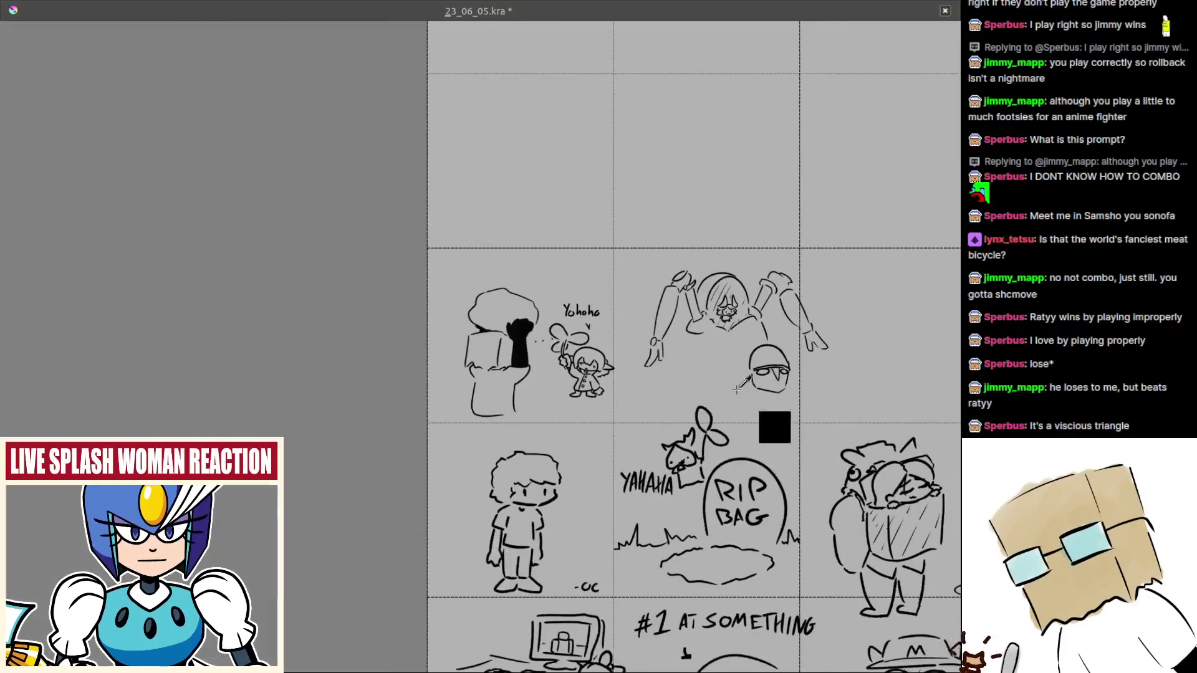
scroll(775, 315, "up", 4)
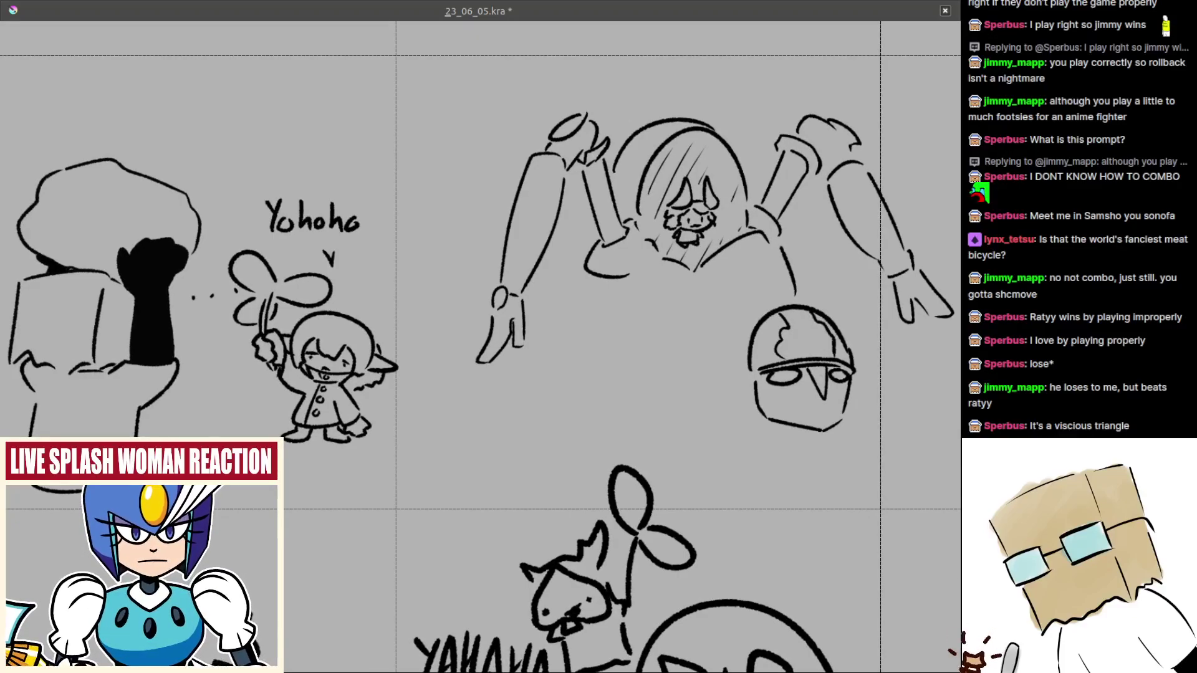
scroll(804, 312, "up", 2)
scroll(825, 351, "down", 5)
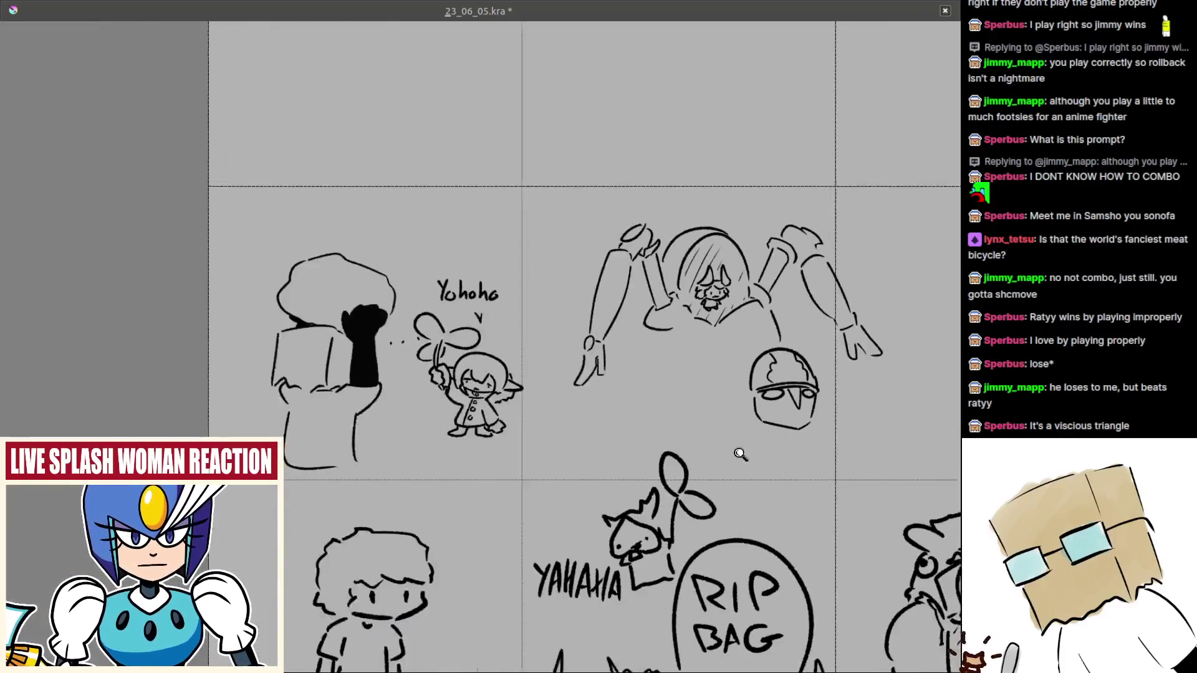
scroll(734, 403, "up", 3)
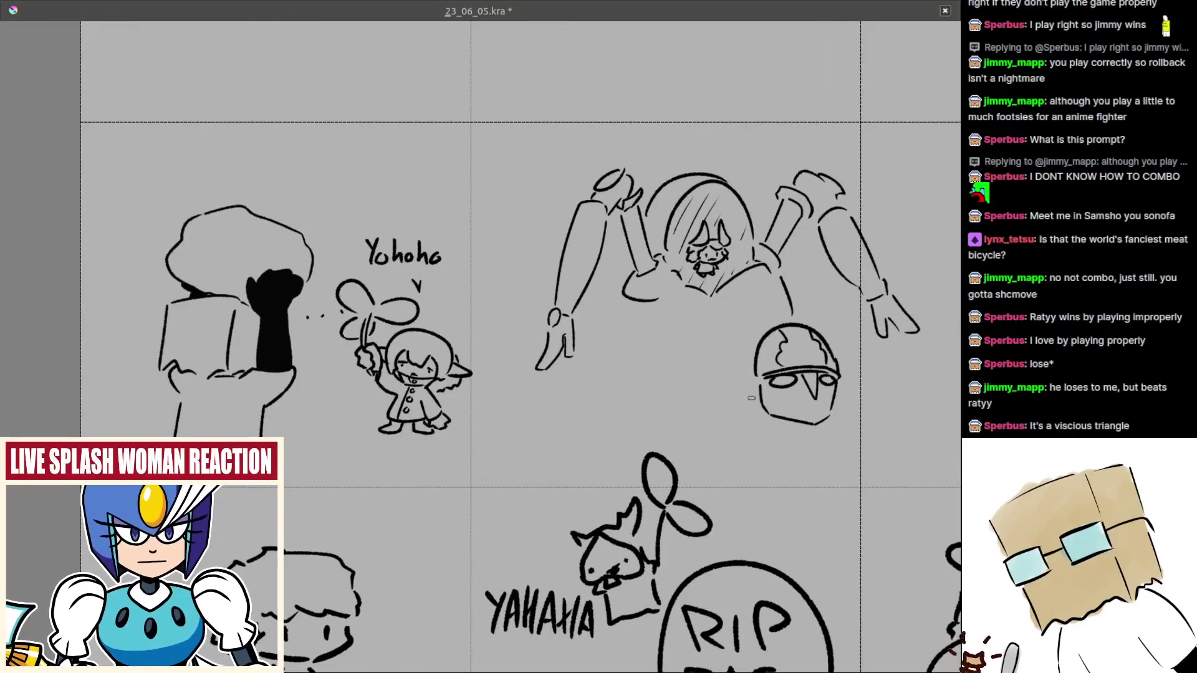
scroll(751, 398, "up", 2)
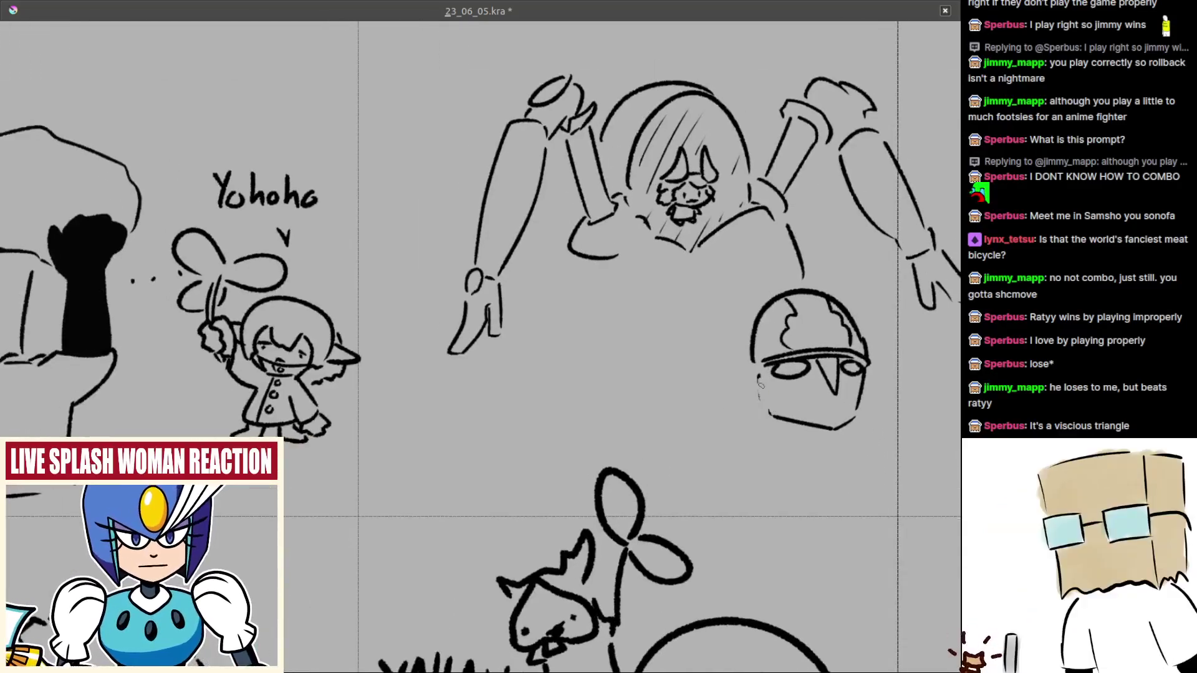
scroll(764, 392, "down", 3)
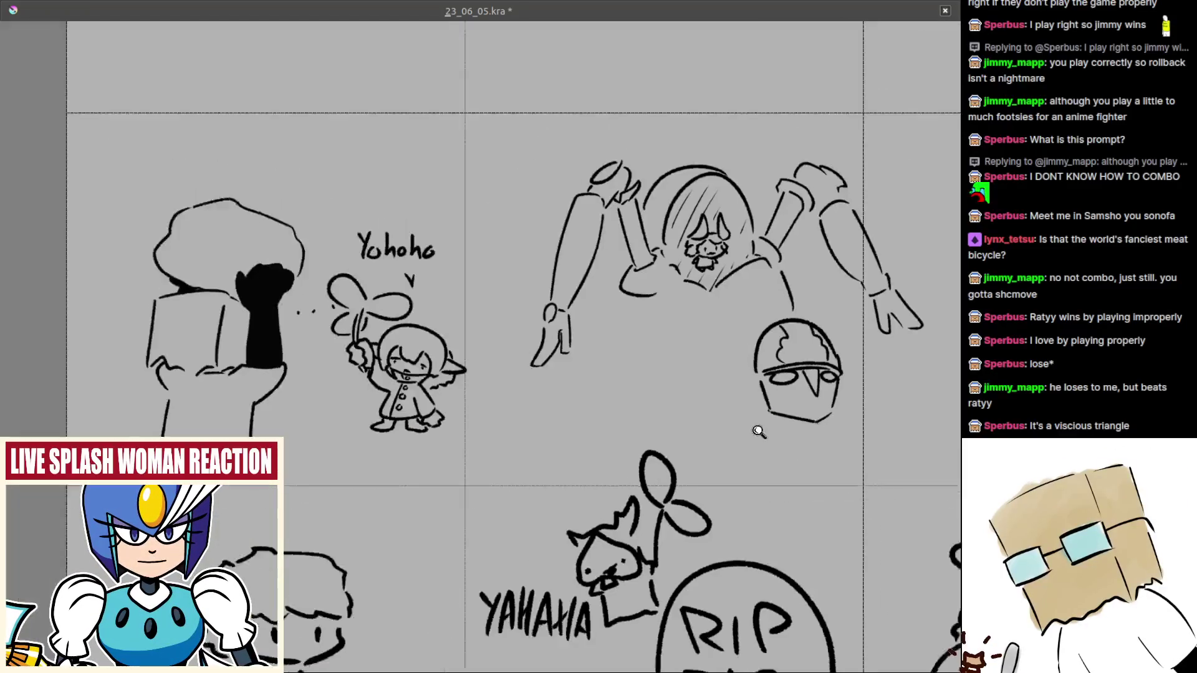
left_click_drag(661, 445, 773, 469)
key("ctrl+r")
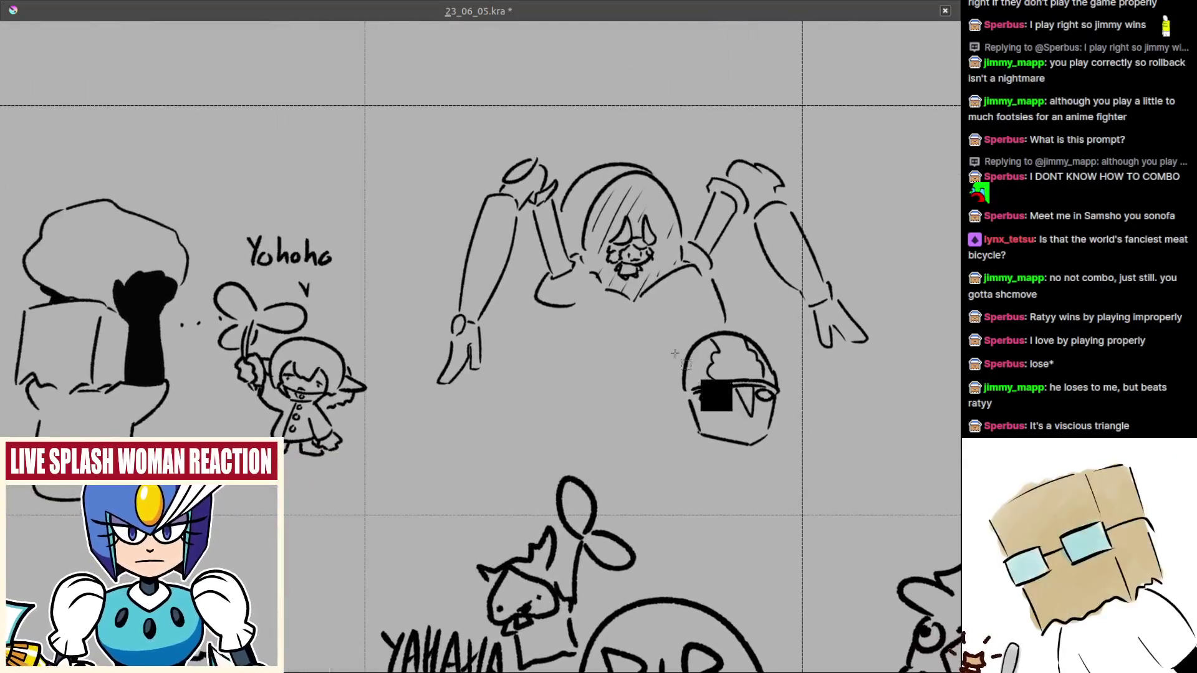
mouse_move(665, 323)
left_mouse_down()
mouse_move(748, 401)
mouse_move(785, 463)
mouse_move(751, 432)
mouse_move(692, 424)
mouse_move(700, 404)
left_mouse_up()
key("t")
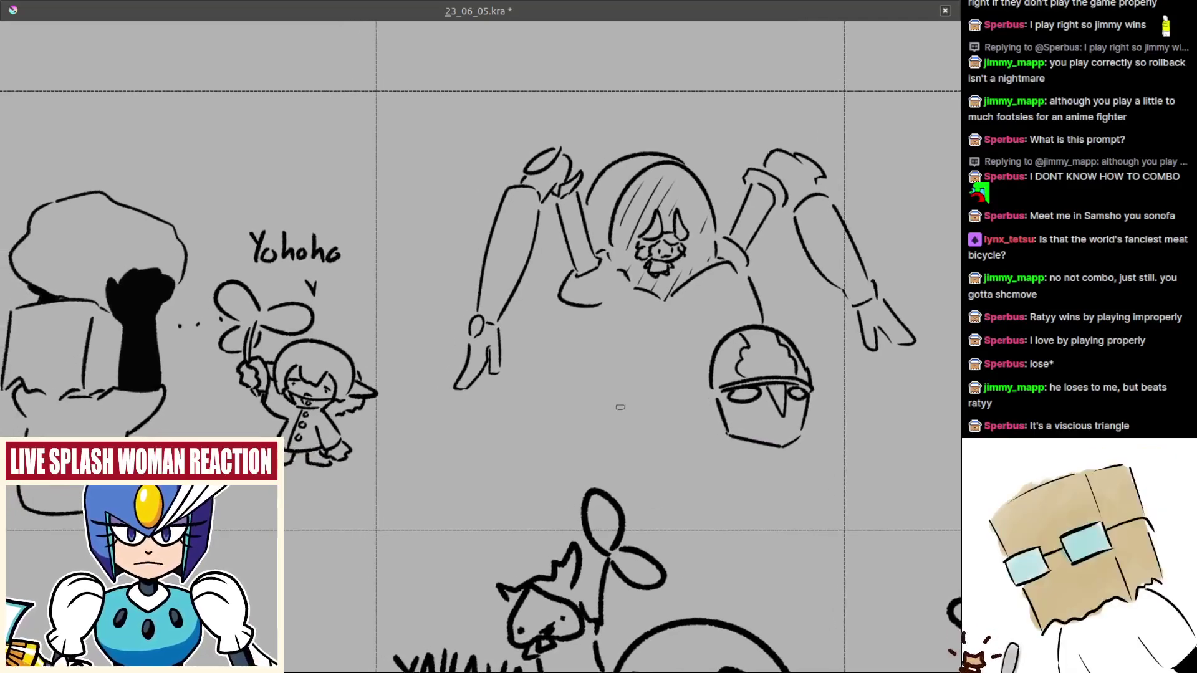
left_click_drag(567, 422, 601, 443)
left_click_drag(707, 483, 648, 455)
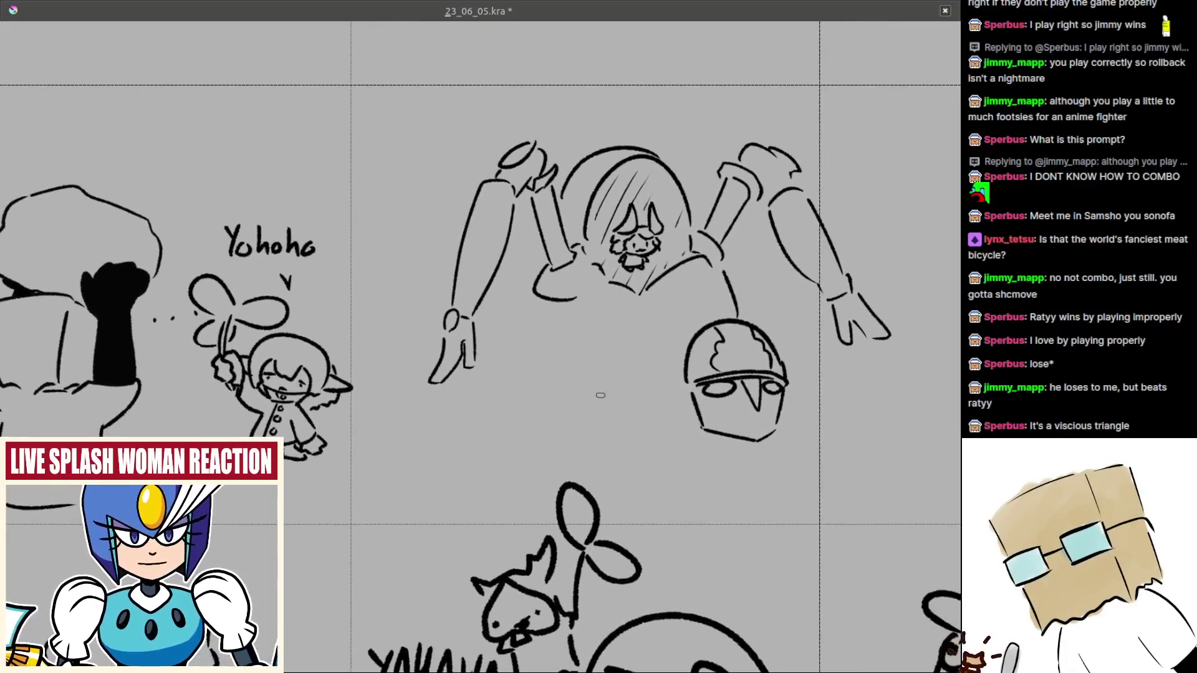
left_click_drag(583, 343, 625, 363)
key("ctrl+z")
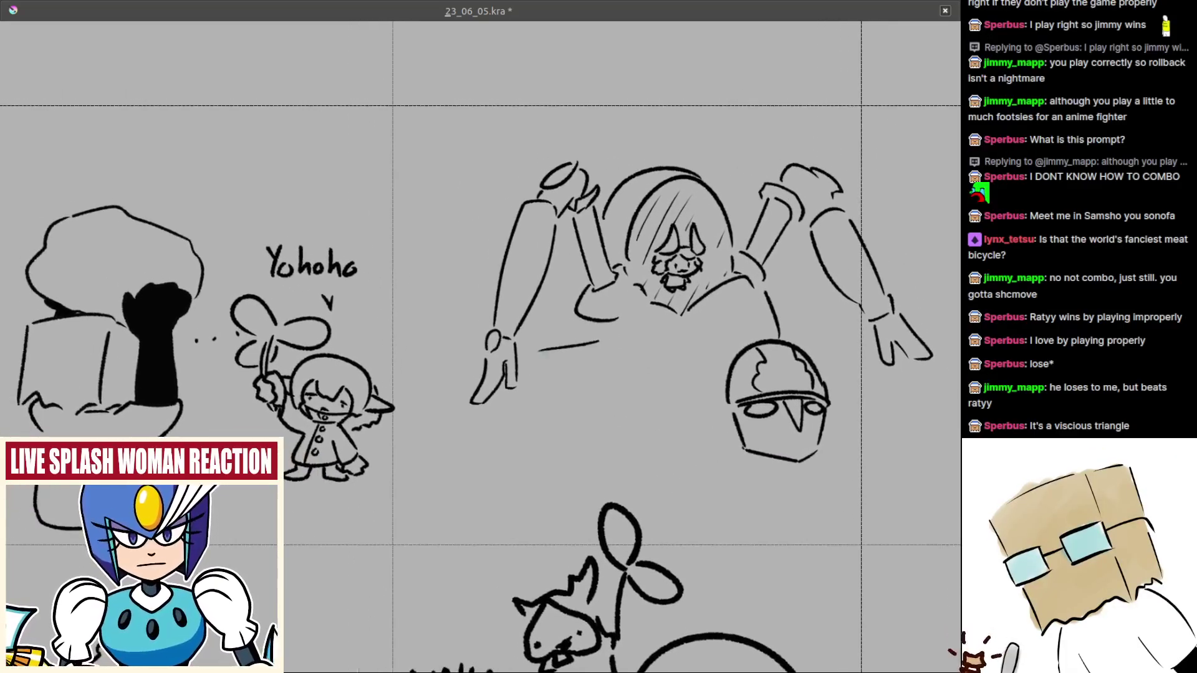
key("ctrl+z")
- Draw two parallel diagonal lines below the torso for a lower limb's upper segment and trim the overshooting end
mouse_move(611, 344)
left_mouse_down()
mouse_move(540, 376)
mouse_move(641, 373)
left_mouse_up()
key("ctrl+z")
key("ctrl+z")
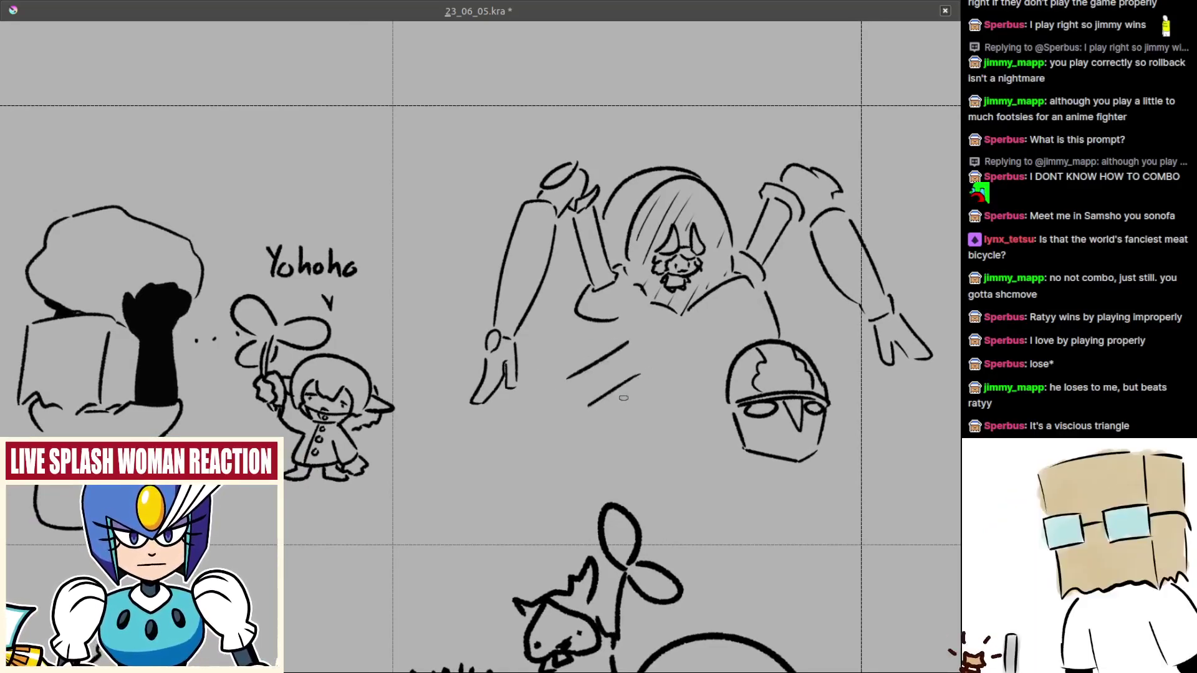
key("ctrl+z")
left_click_drag(572, 408, 642, 365)
key("ctrl+z")
mouse_move(618, 424)
left_mouse_down()
mouse_move(633, 419)
mouse_move(626, 399)
mouse_move(612, 399)
left_mouse_up()
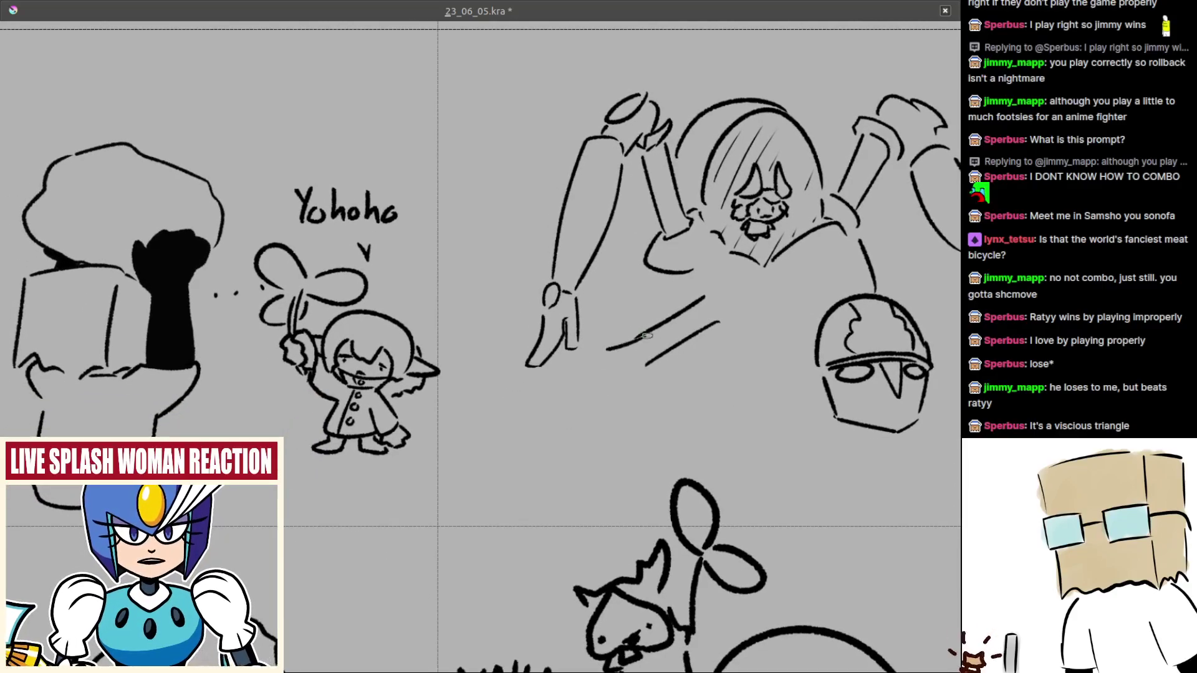
left_click_drag(646, 335, 633, 338)
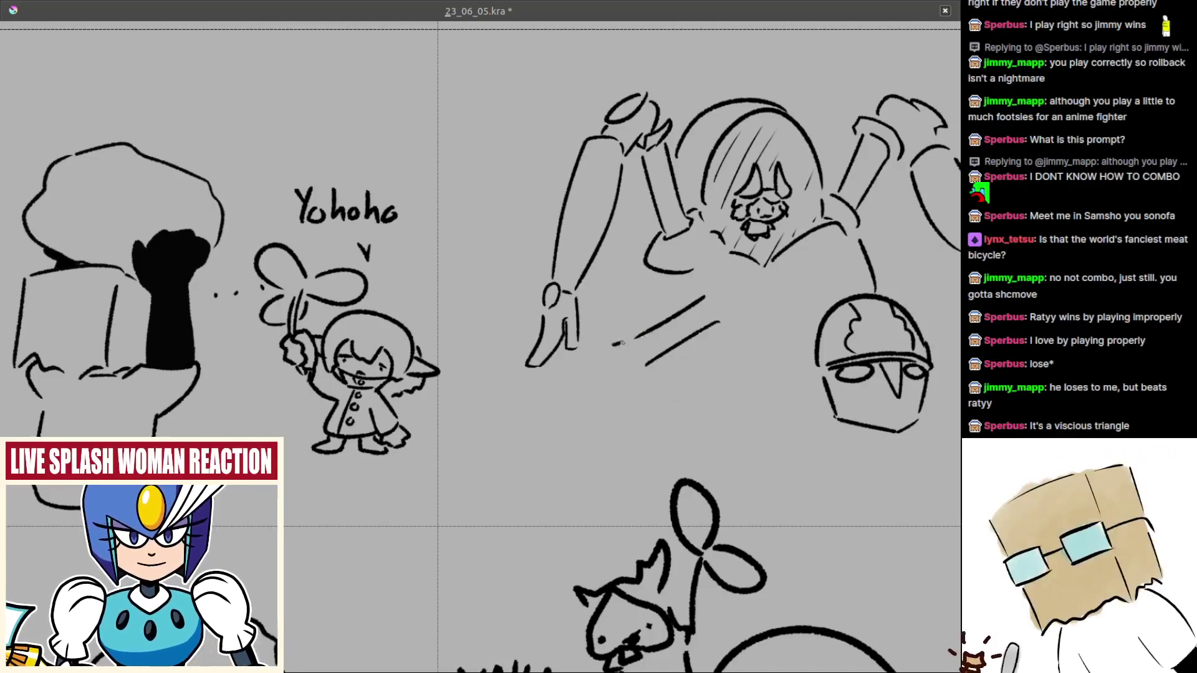
mouse_move(642, 369)
left_mouse_down()
mouse_move(630, 380)
mouse_move(650, 368)
mouse_move(629, 367)
left_mouse_up()
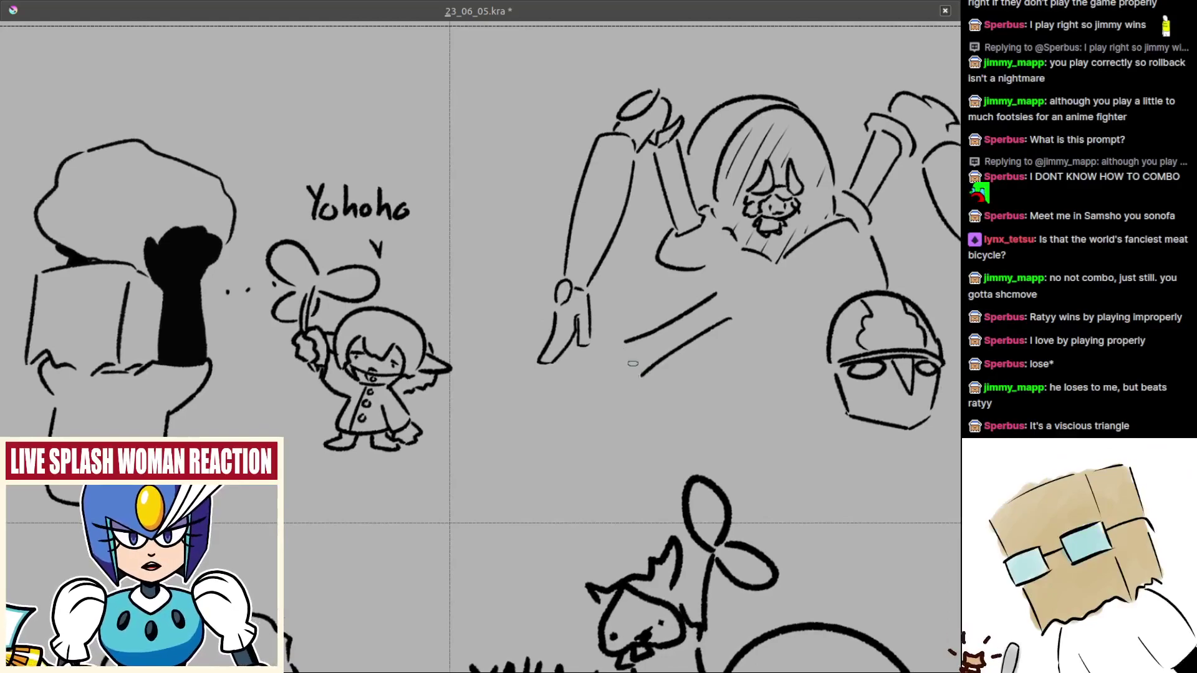
- Close the limb segment's lower end with a cross line and start a jagged cuff beyond it
scroll(632, 364, "up", 1)
mouse_move(603, 367)
left_mouse_down()
mouse_move(627, 345)
mouse_move(620, 325)
left_mouse_up()
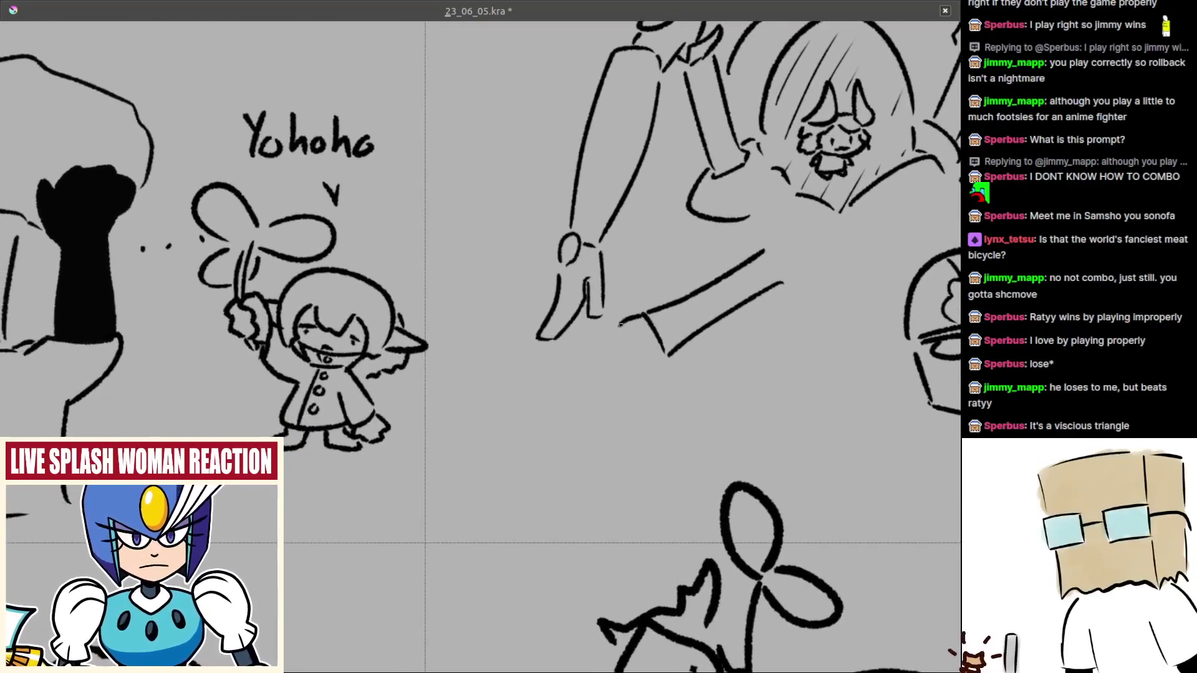
key("ctrl+z")
left_click_drag(663, 361, 690, 364)
left_click_drag(670, 322, 650, 329)
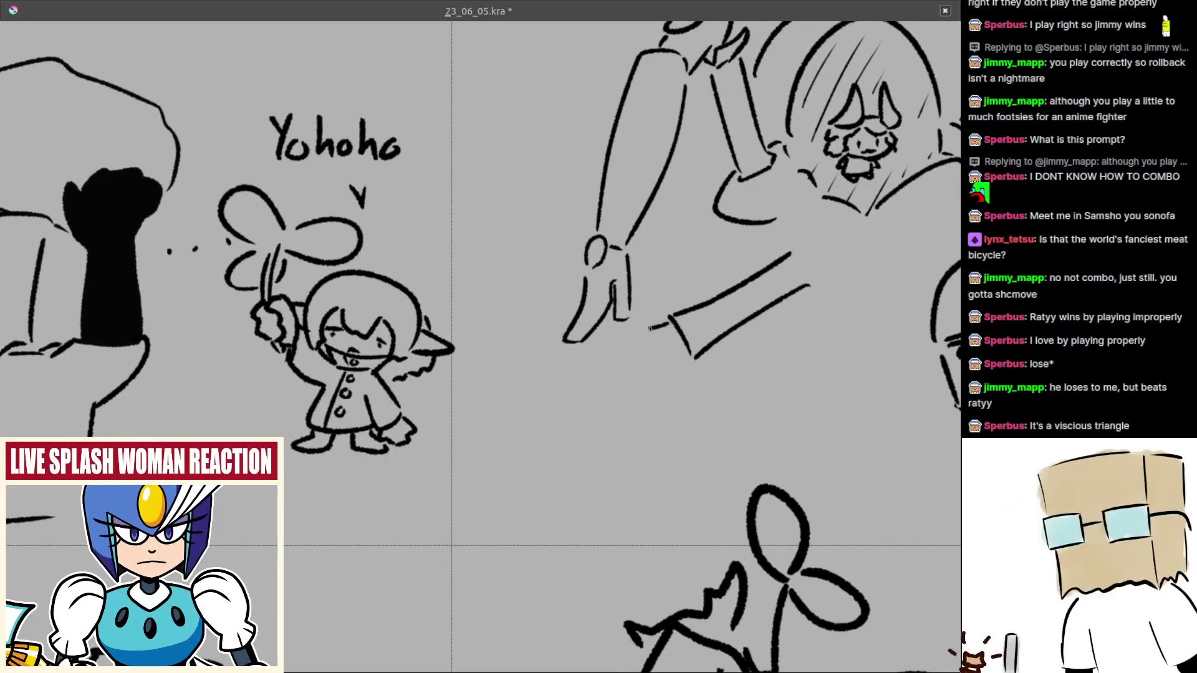
left_click_drag(678, 372, 693, 365)
- Draw the limb's rounded elbow outline with a small oval joint beneath the cuff
mouse_move(628, 370)
left_mouse_down()
mouse_move(641, 373)
mouse_move(636, 349)
mouse_move(655, 347)
mouse_move(643, 337)
mouse_move(656, 328)
mouse_move(618, 363)
mouse_move(629, 400)
mouse_move(586, 406)
mouse_move(612, 419)
mouse_move(605, 404)
mouse_move(569, 394)
mouse_move(605, 406)
mouse_move(581, 392)
mouse_move(592, 413)
left_mouse_up()
key("ctrl+z")
key("ctrl+z")
key("ctrl+z")
left_click_drag(634, 412, 597, 430)
- Draw the forearm's long upper and lower edges running from the elbow joint toward the helmeted head
mouse_move(564, 384)
left_mouse_down()
mouse_move(543, 409)
mouse_move(590, 416)
mouse_move(544, 404)
mouse_move(545, 416)
mouse_move(603, 388)
mouse_move(554, 377)
mouse_move(701, 411)
left_mouse_up()
key("ctrl+z")
key("ctrl+z")
key("ctrl+z")
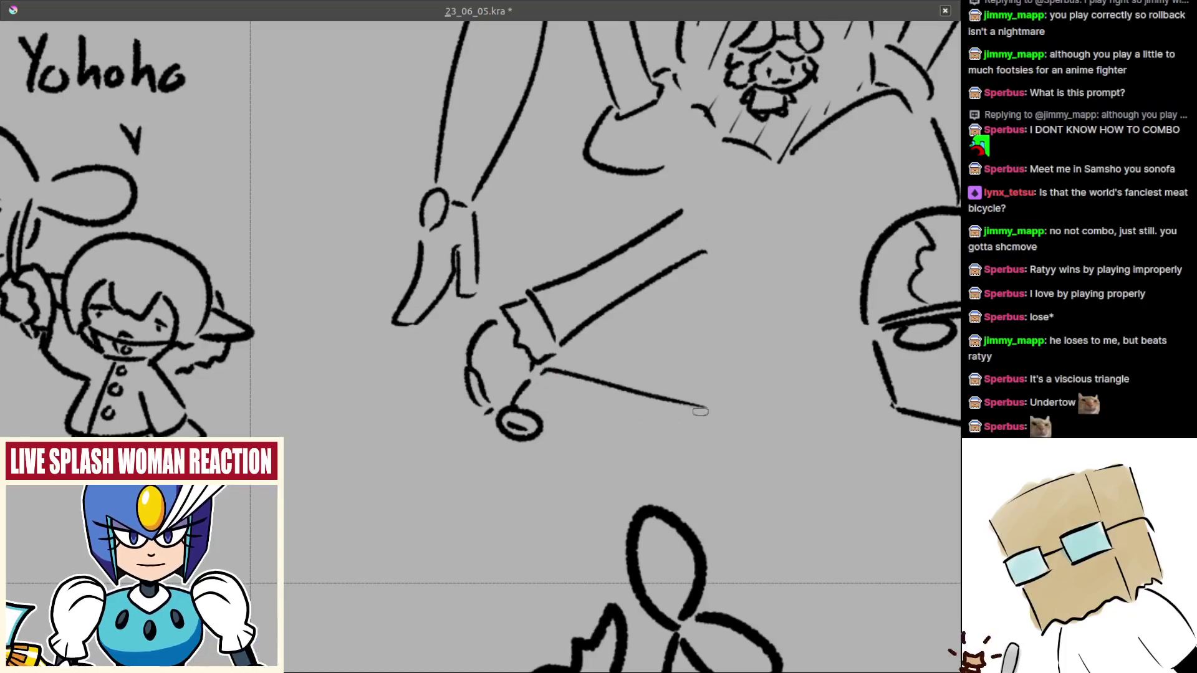
mouse_move(553, 435)
left_mouse_down()
mouse_move(678, 448)
mouse_move(644, 452)
mouse_move(690, 455)
left_mouse_up()
key("ctrl+z")
key("ctrl+z")
left_click_drag(555, 438, 711, 455)
key("ctrl+z")
key("ctrl+z")
key("ctrl+z")
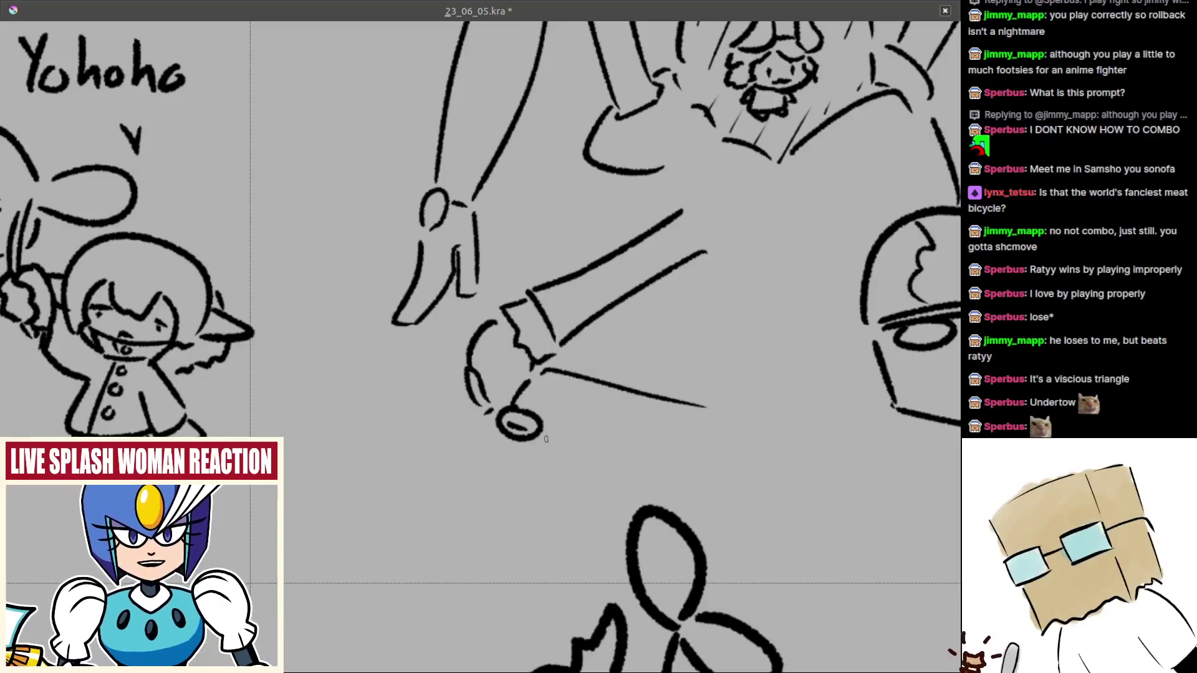
key("ctrl+z")
left_click_drag(550, 437, 719, 452)
scroll(651, 436, "down", 3)
scroll(664, 399, "up", 3)
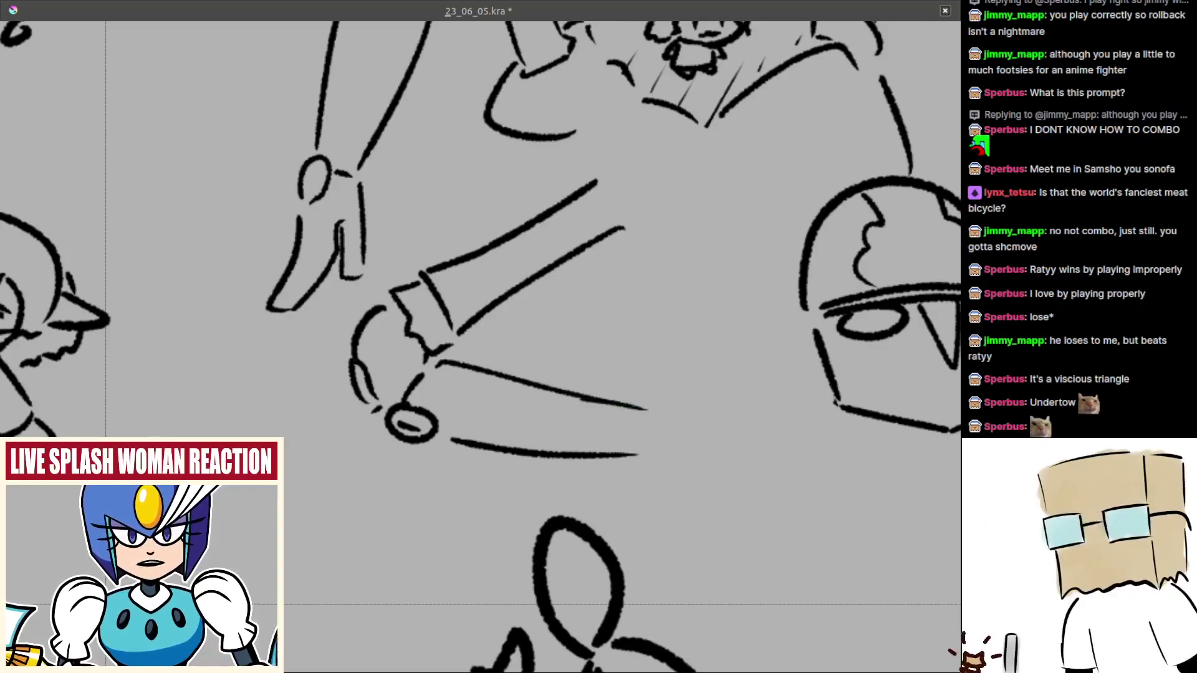
- Finish the forearm's end and draw a wrist band with a rounded cuff beside it
key("ctrl+z")
mouse_move(587, 398)
left_mouse_down()
mouse_move(658, 410)
mouse_move(650, 451)
mouse_move(673, 405)
left_mouse_up()
key("ctrl+z")
left_click_drag(661, 449, 715, 424)
mouse_move(689, 437)
left_mouse_down()
mouse_move(659, 417)
mouse_move(650, 441)
mouse_move(623, 425)
left_mouse_up()
key("ctrl+z")
mouse_move(616, 381)
left_mouse_down()
mouse_move(607, 419)
mouse_move(599, 404)
mouse_move(613, 428)
left_mouse_up()
key("ctrl+z")
key("ctrl+z")
key("ctrl+z")
- Draw a boxy palm block with a top face extending from the wrist cuff
mouse_move(614, 376)
left_mouse_down()
mouse_move(597, 409)
mouse_move(617, 423)
left_mouse_up()
mouse_move(616, 375)
left_mouse_down()
mouse_move(653, 384)
mouse_move(633, 407)
mouse_move(637, 429)
mouse_move(692, 441)
left_mouse_up()
key("ctrl+z")
key("ctrl+z")
key("ctrl+z")
mouse_move(641, 406)
left_mouse_down()
mouse_move(688, 414)
mouse_move(699, 390)
mouse_move(712, 392)
mouse_move(691, 440)
left_mouse_up()
mouse_move(725, 430)
left_mouse_down()
mouse_move(676, 414)
mouse_move(704, 427)
mouse_move(677, 432)
mouse_move(711, 435)
mouse_move(677, 430)
mouse_move(709, 430)
mouse_move(696, 417)
mouse_move(685, 426)
left_mouse_up()
key("ctrl+z")
key("ctrl+z")
- Add two bent, angular fingers to the end of the mechanical hand
scroll(689, 416, "up", 1)
left_click_drag(651, 388, 636, 419)
key("ctrl+z")
left_click_drag(677, 402, 669, 408)
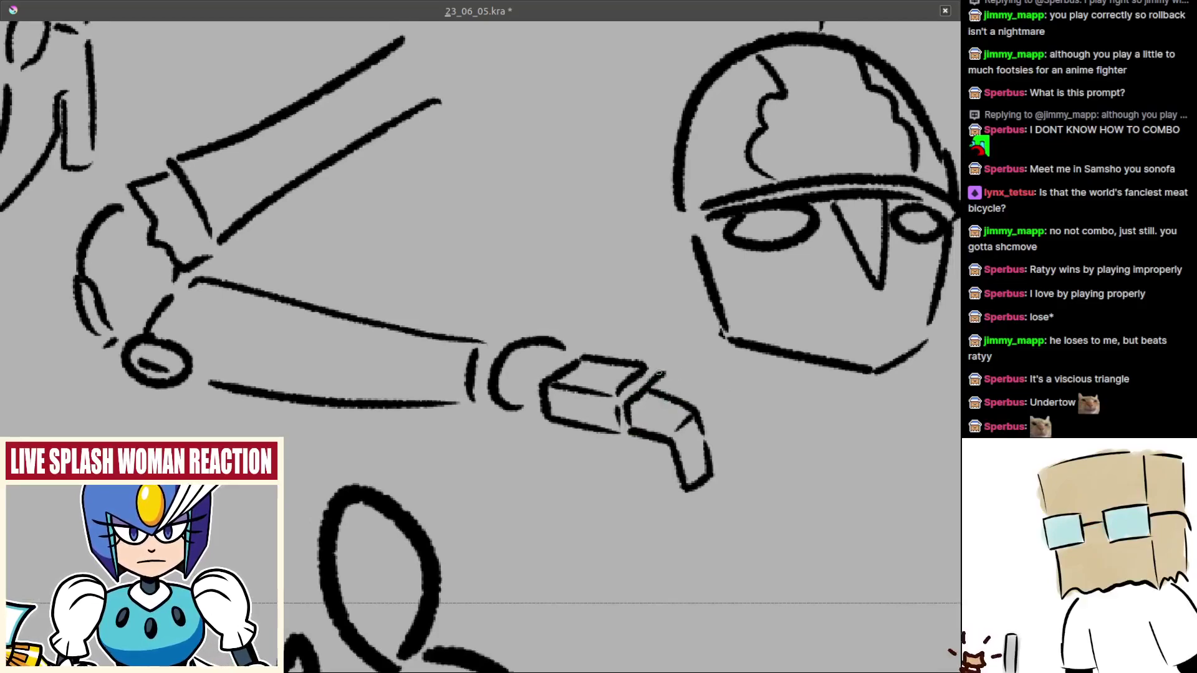
mouse_move(666, 377)
left_mouse_down()
mouse_move(722, 381)
mouse_move(753, 421)
mouse_move(749, 453)
mouse_move(719, 430)
left_mouse_up()
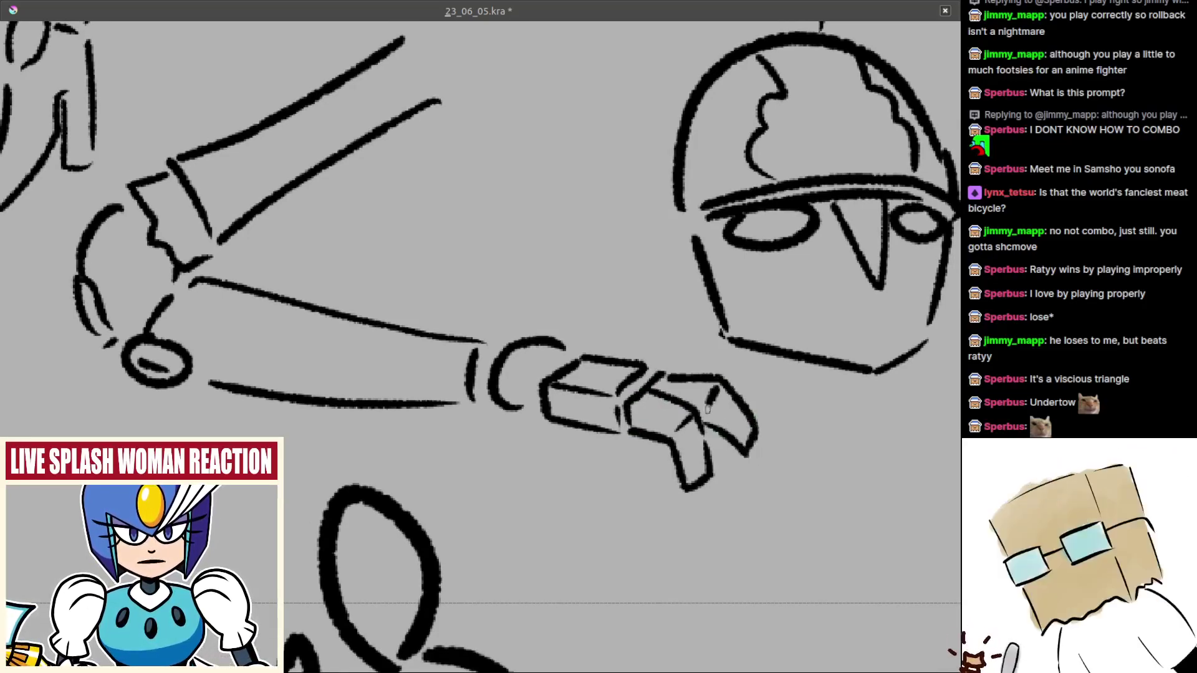
scroll(667, 433, "down", 5)
scroll(664, 438, "up", 4)
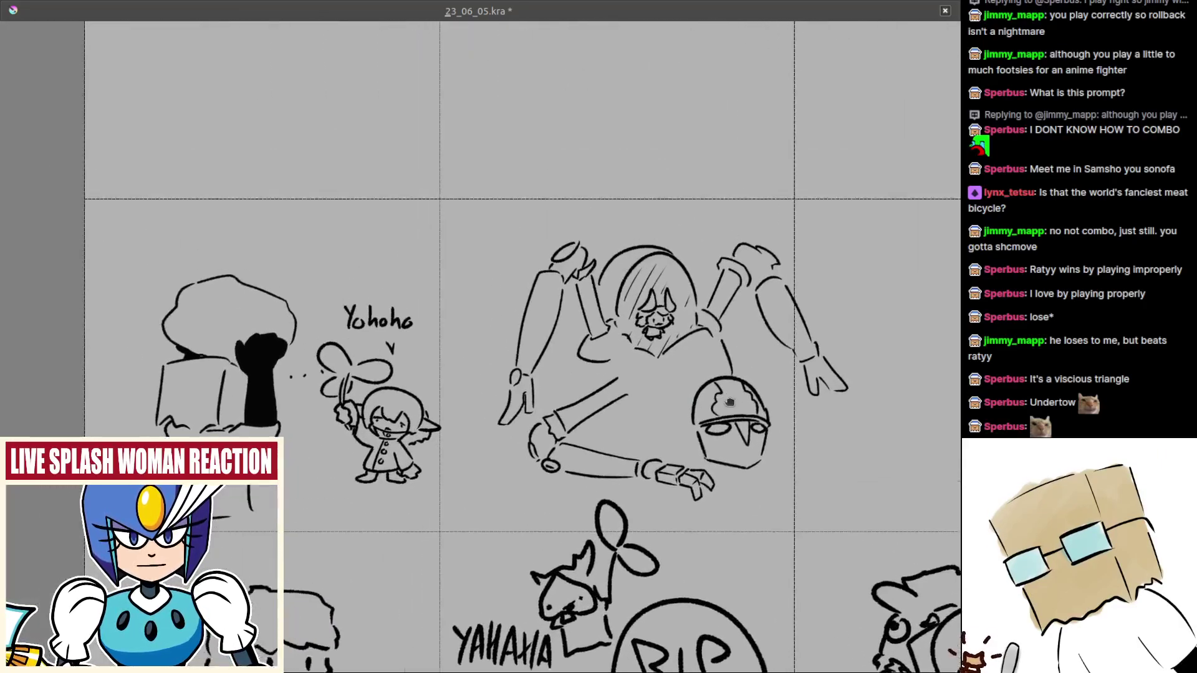
- Cap the limb's upper end with a curve and draw a large rounded socket joining it to the torso
left_click_drag(611, 379, 624, 397)
key("ctrl+z")
mouse_move(567, 364)
left_mouse_down()
mouse_move(662, 397)
mouse_move(644, 385)
mouse_move(656, 368)
mouse_move(658, 403)
left_mouse_up()
key("ctrl+z")
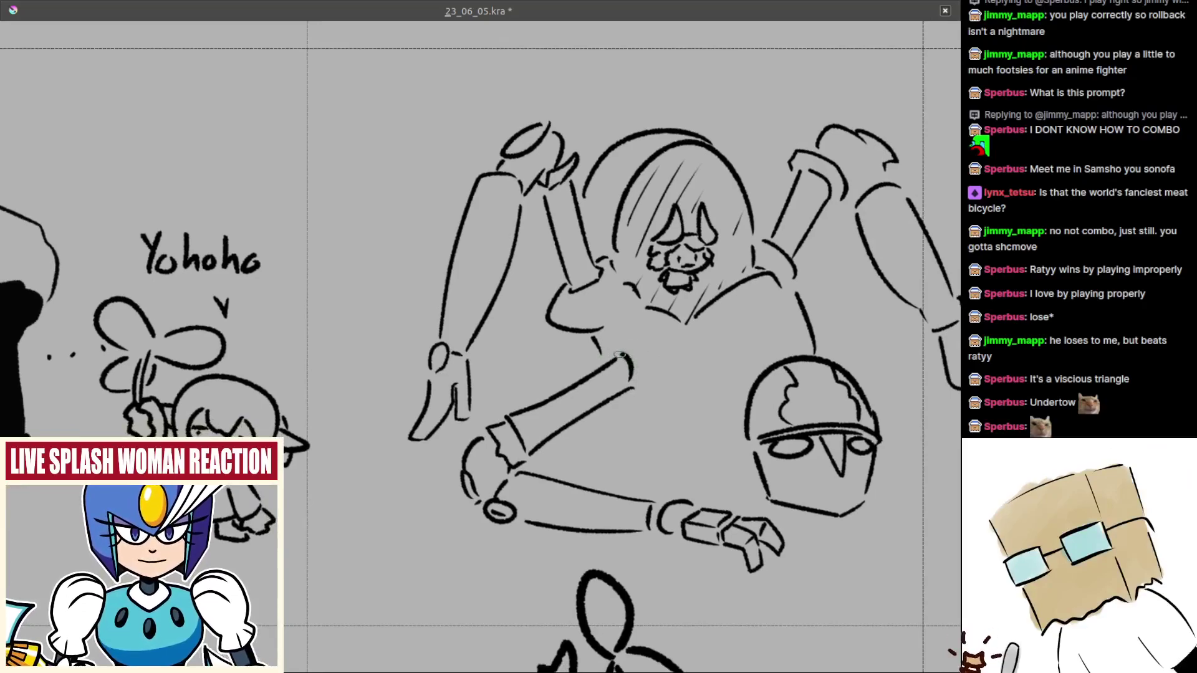
mouse_move(612, 350)
left_mouse_down()
mouse_move(654, 341)
mouse_move(645, 407)
left_mouse_up()
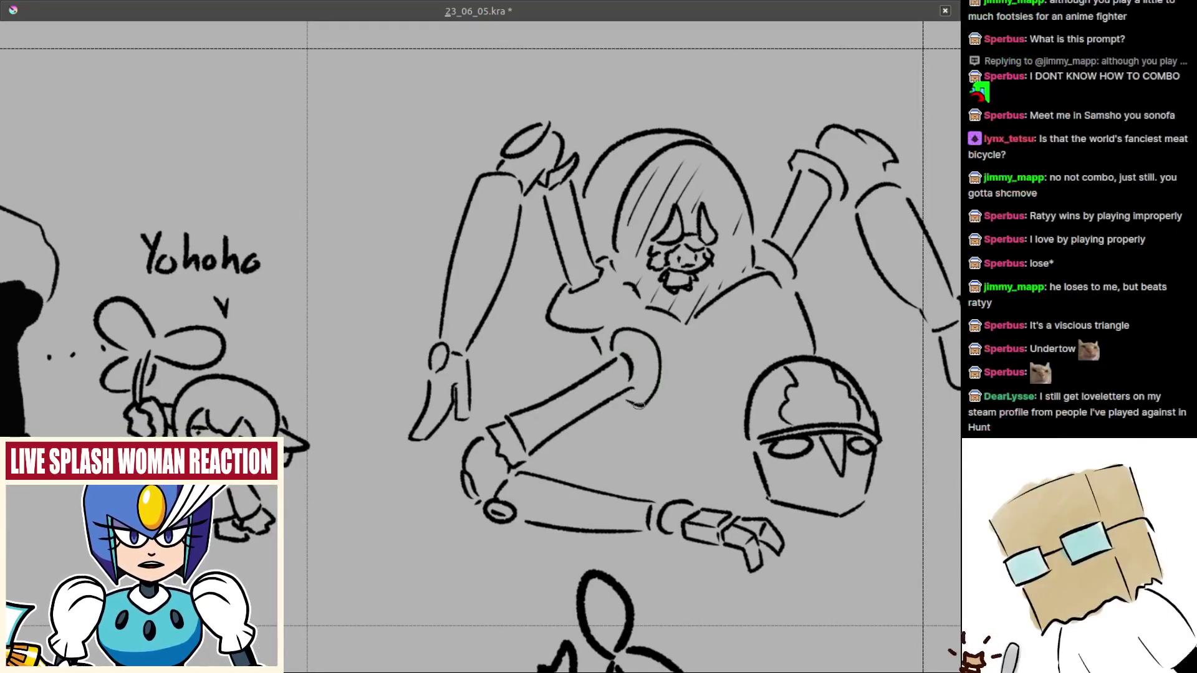
left_click_drag(693, 438, 649, 434)
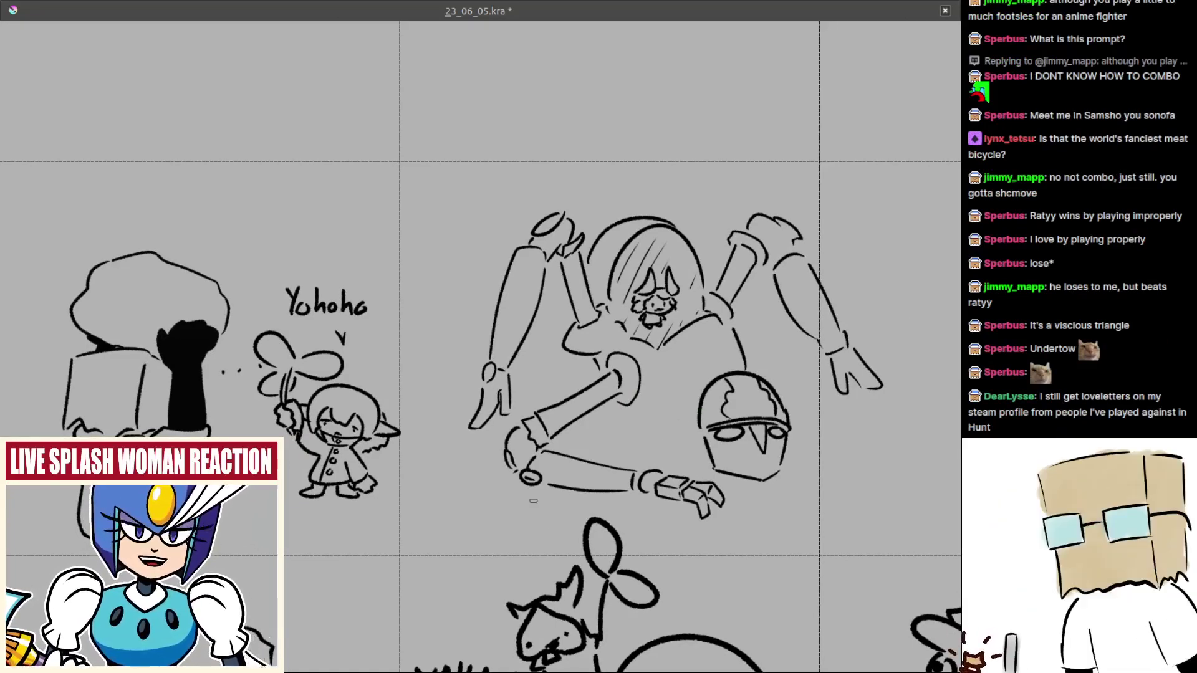
mouse_move(563, 458)
left_mouse_down()
mouse_move(539, 452)
mouse_move(612, 422)
mouse_move(550, 450)
left_mouse_up()
- Draw the torso's curved inner line, a second side line above the helmet and a jagged waist edge
mouse_move(606, 353)
left_mouse_down()
mouse_move(595, 364)
mouse_move(607, 376)
left_mouse_up()
key("ctrl+z")
left_click_drag(593, 330, 639, 389)
key("ctrl+z")
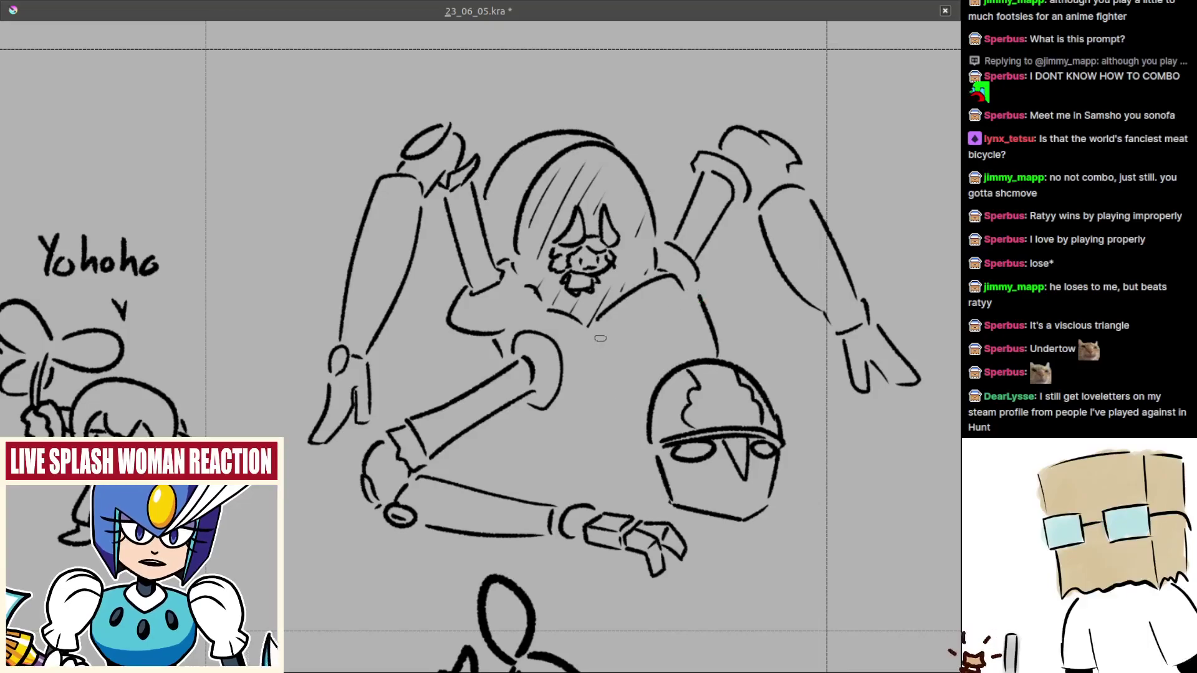
left_click_drag(587, 337, 628, 397)
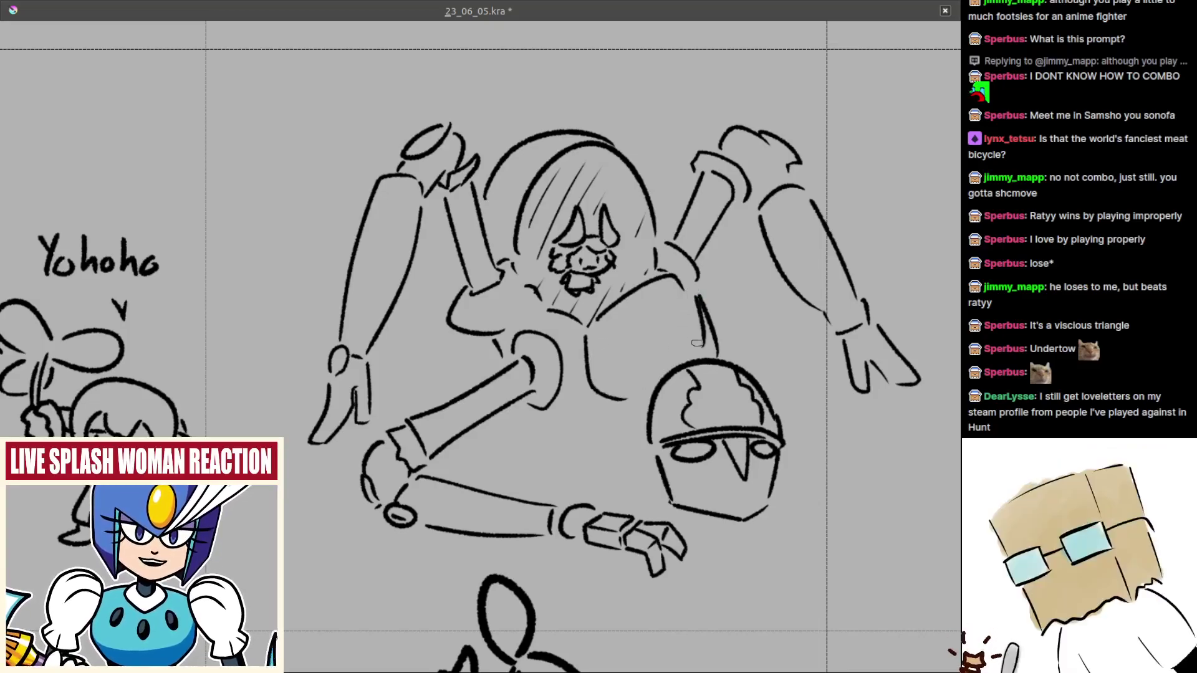
scroll(692, 318, "down", 4)
scroll(585, 342, "up", 3)
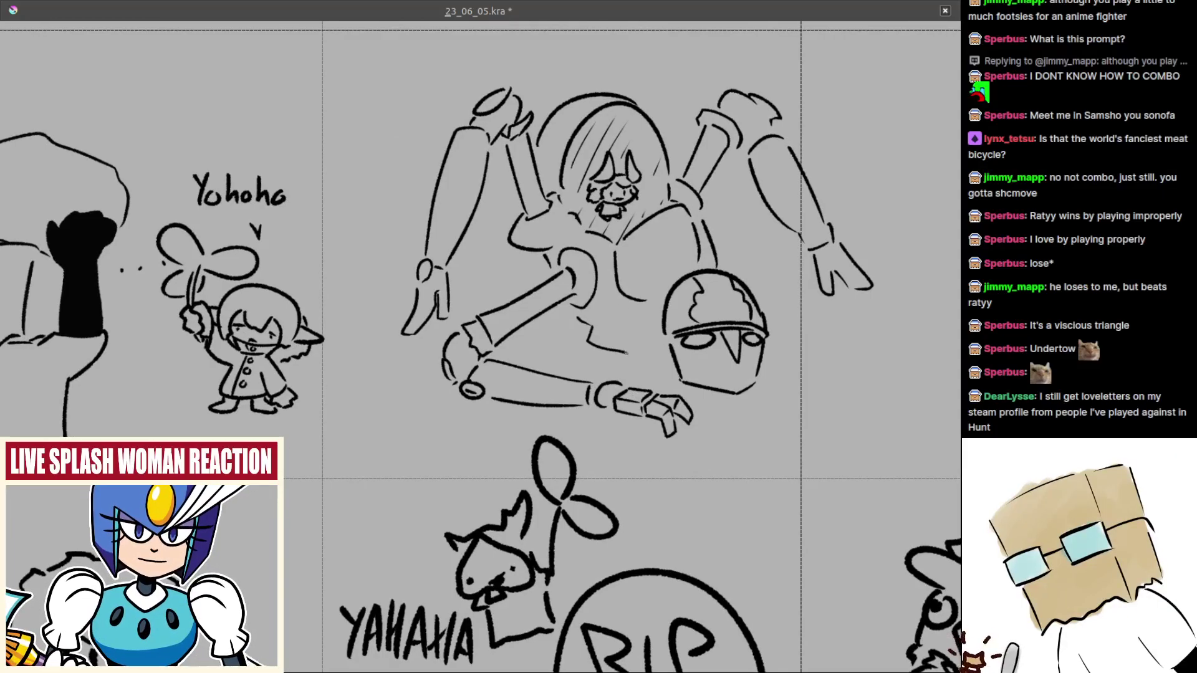
scroll(643, 364, "up", 1)
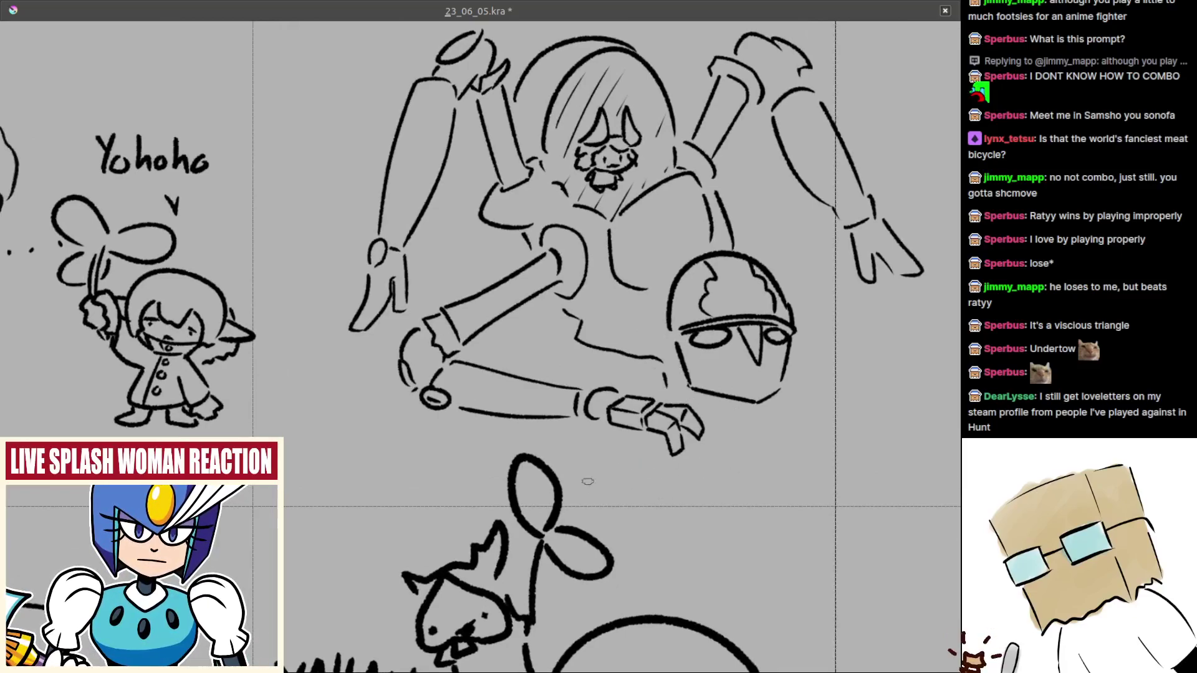
- Draw a rounded bowl-shaped base below the mechanical hand, add the waist's side edge and hatch both
left_click_drag(626, 494, 729, 460)
key("ctrl+z")
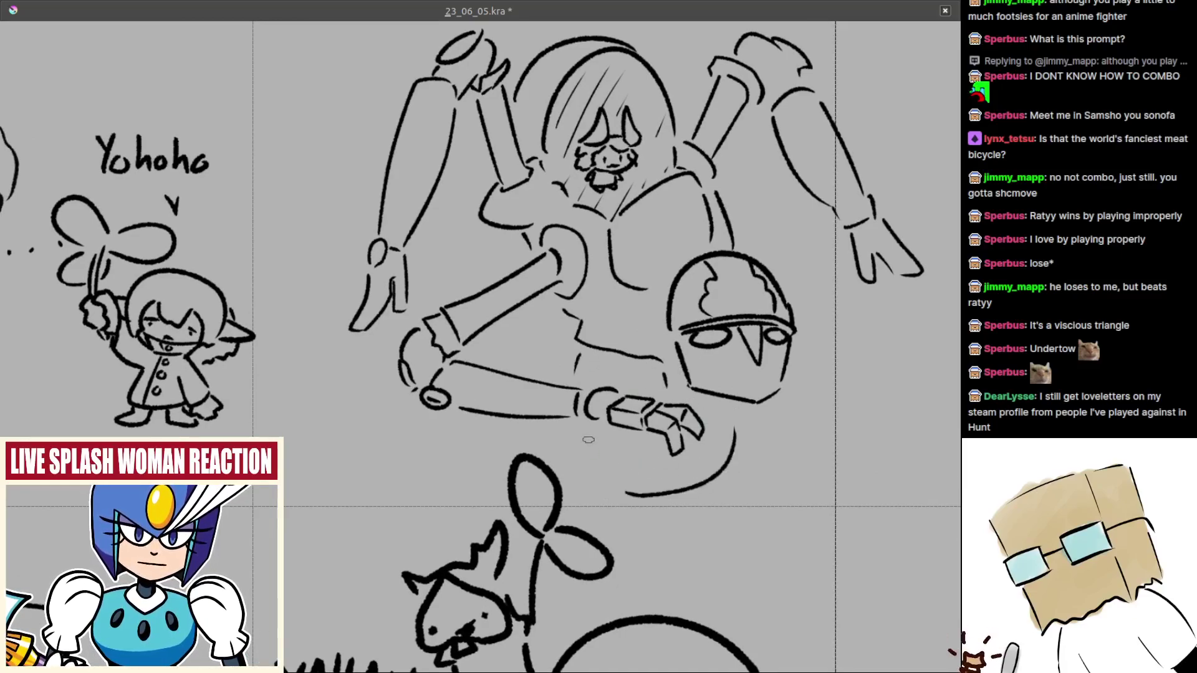
key("ctrl+z")
left_click_drag(594, 431, 634, 445)
left_click_drag(561, 331, 540, 375)
key("ctrl+z")
left_click_drag(542, 424, 601, 481)
mouse_move(661, 380)
left_mouse_down()
mouse_move(597, 553)
mouse_move(496, 604)
left_mouse_up()
left_click_drag(553, 445, 540, 366)
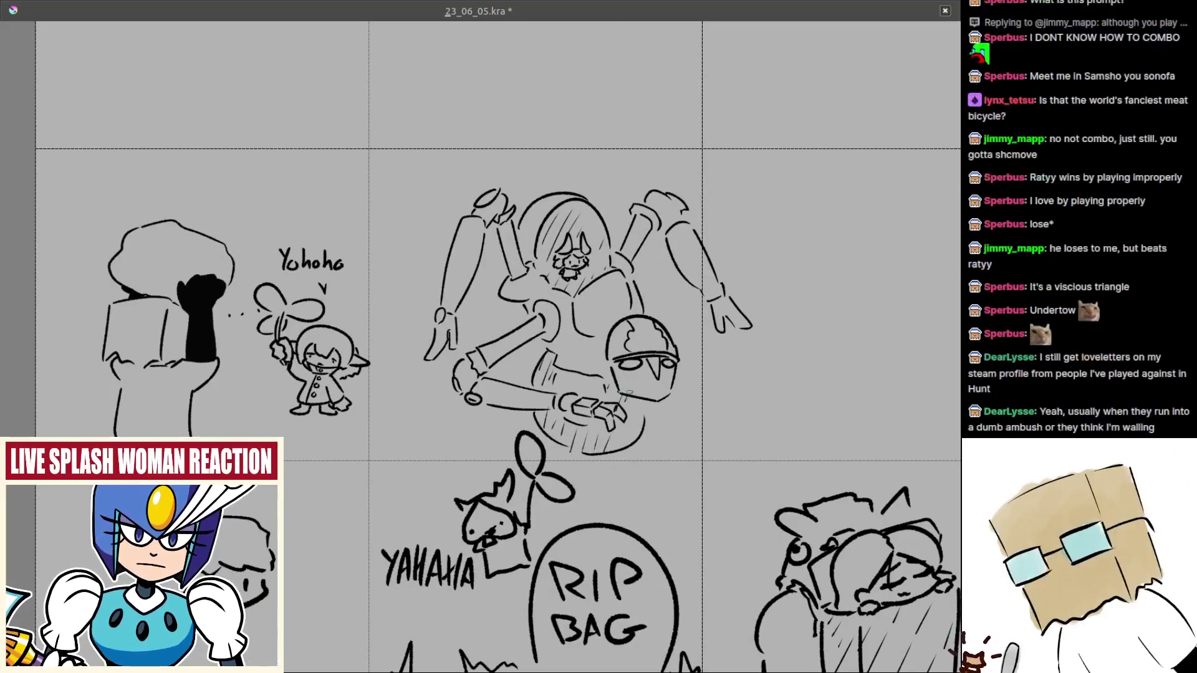
- Hatch the gap between the hand and the helmeted head's jaw and the base's remaining side
scroll(635, 420, "up", 2)
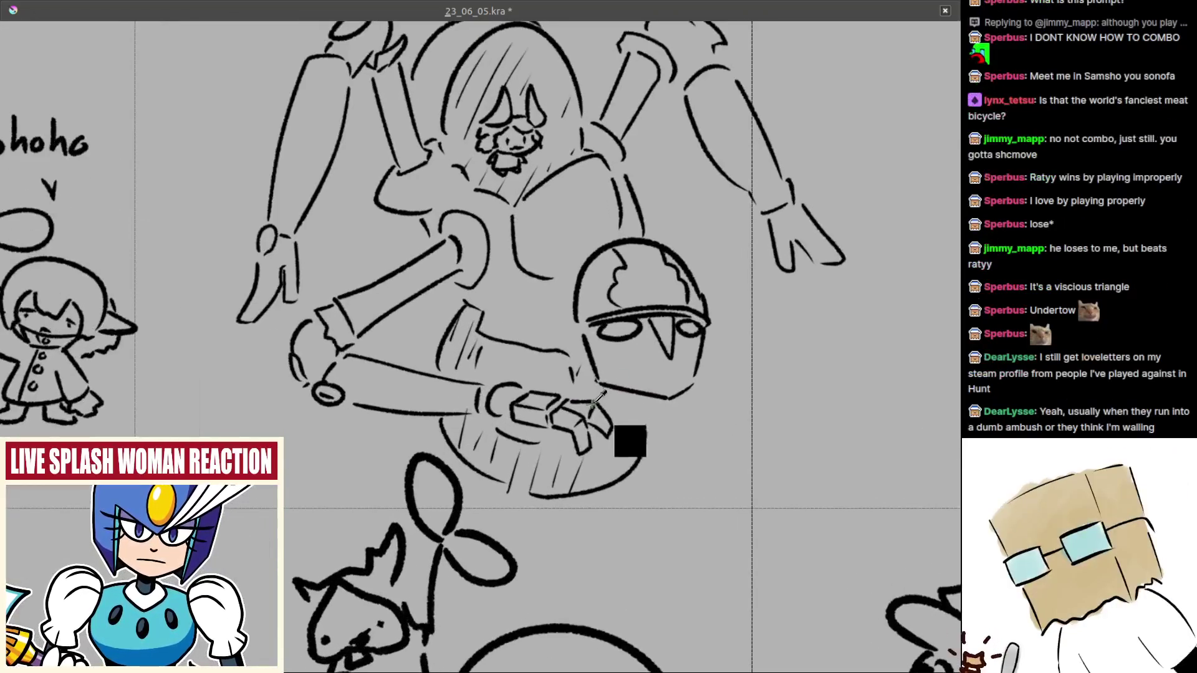
scroll(630, 436, "up", 1)
left_click_drag(584, 367, 576, 382)
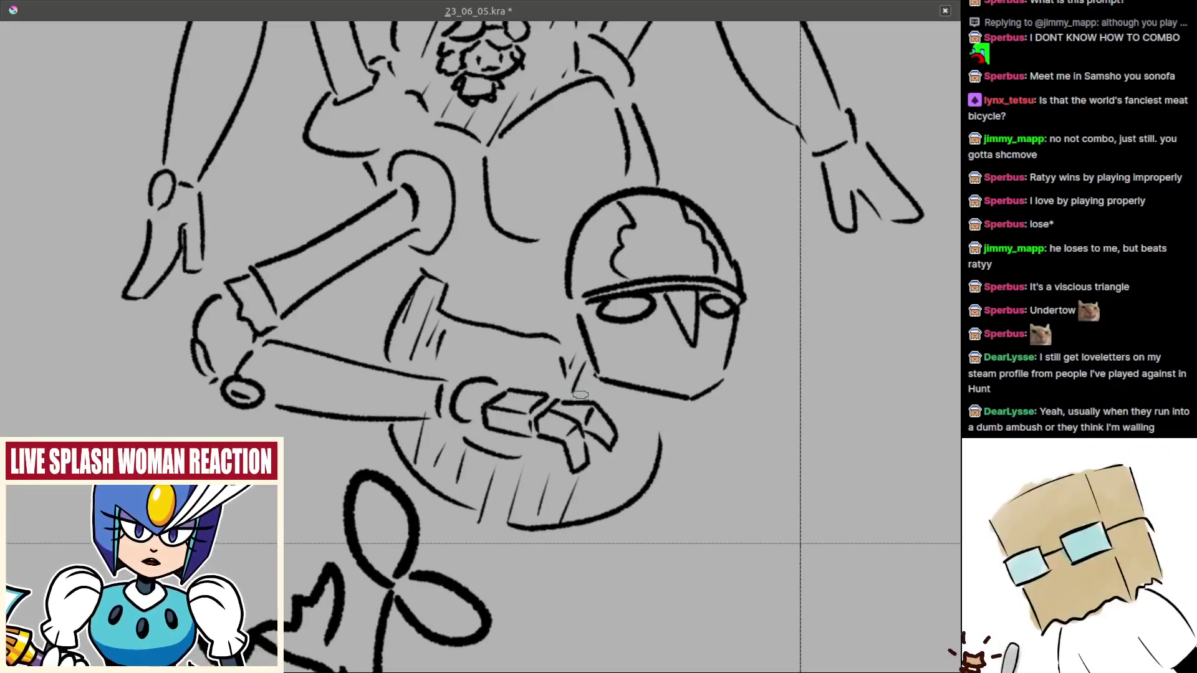
mouse_move(608, 382)
left_mouse_down()
mouse_move(590, 403)
mouse_move(613, 430)
left_mouse_up()
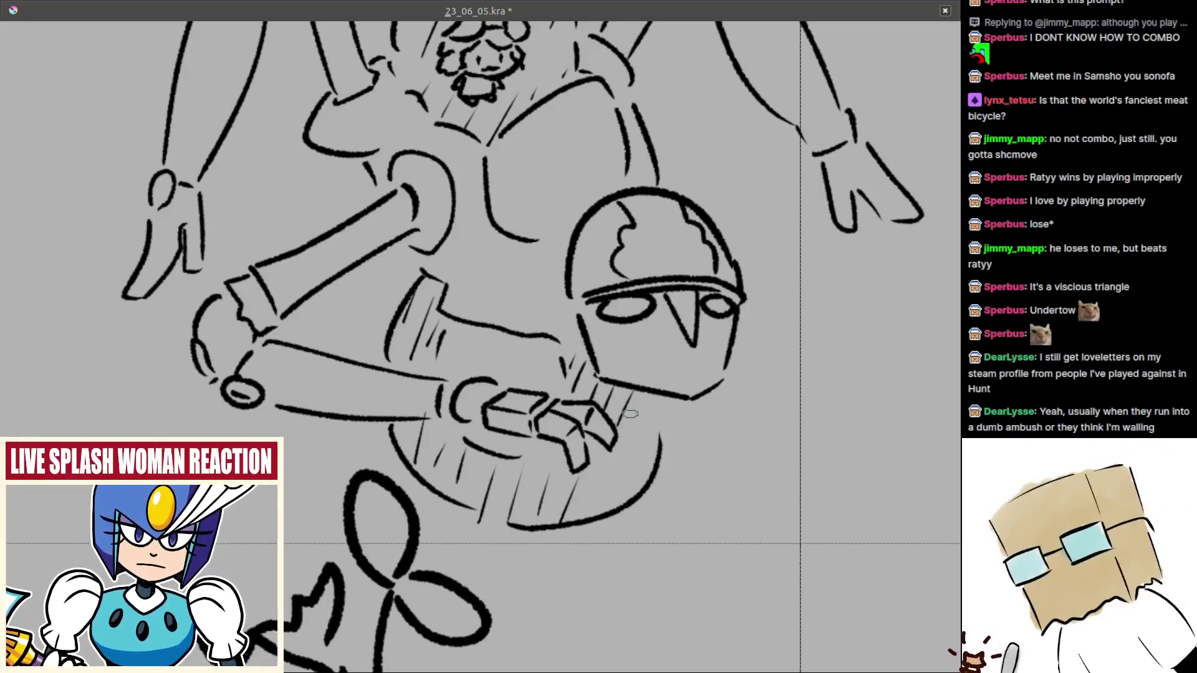
left_click_drag(589, 510, 608, 467)
left_click_drag(607, 503, 649, 412)
left_click_drag(631, 491, 656, 446)
scroll(668, 505, "down", 4)
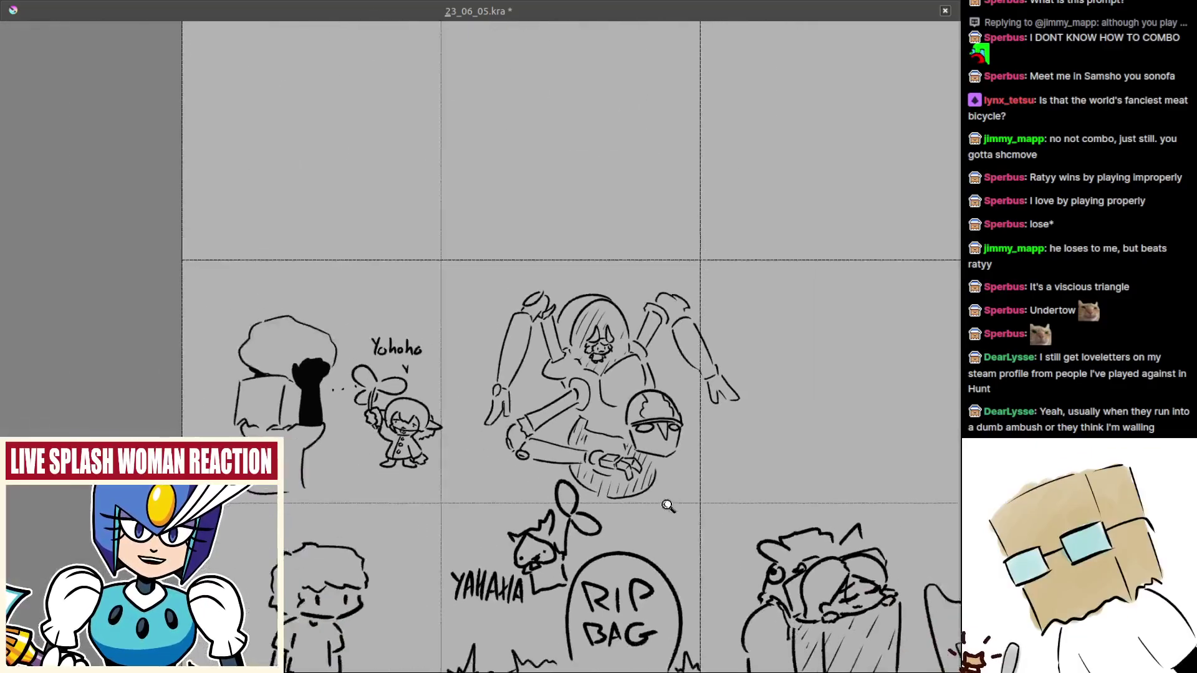
scroll(649, 474, "up", 6)
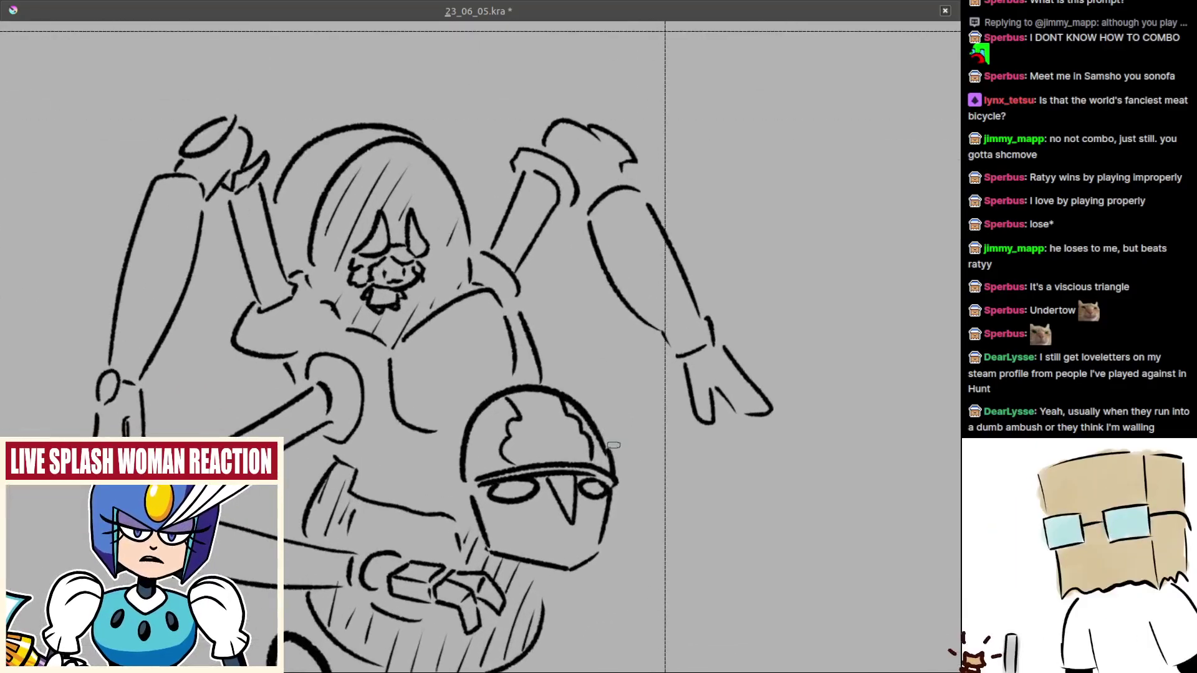
- Draw two arched, blocky finger shapes side by side next to the helmeted head
scroll(653, 473, "up", 2)
mouse_move(596, 369)
left_mouse_down()
mouse_move(588, 422)
mouse_move(607, 419)
left_mouse_up()
mouse_move(594, 374)
left_mouse_down()
mouse_move(636, 360)
mouse_move(618, 423)
mouse_move(632, 427)
left_mouse_up()
key("ctrl+z")
left_click_drag(642, 382, 637, 425)
mouse_move(642, 389)
left_mouse_down()
mouse_move(668, 361)
mouse_move(692, 358)
mouse_move(682, 417)
mouse_move(662, 428)
left_mouse_up()
mouse_move(675, 416)
left_mouse_down()
mouse_move(627, 408)
mouse_move(612, 420)
mouse_move(643, 441)
mouse_move(593, 387)
mouse_move(626, 337)
mouse_move(658, 336)
left_mouse_up()
key("ctrl+z")
key("ctrl+z")
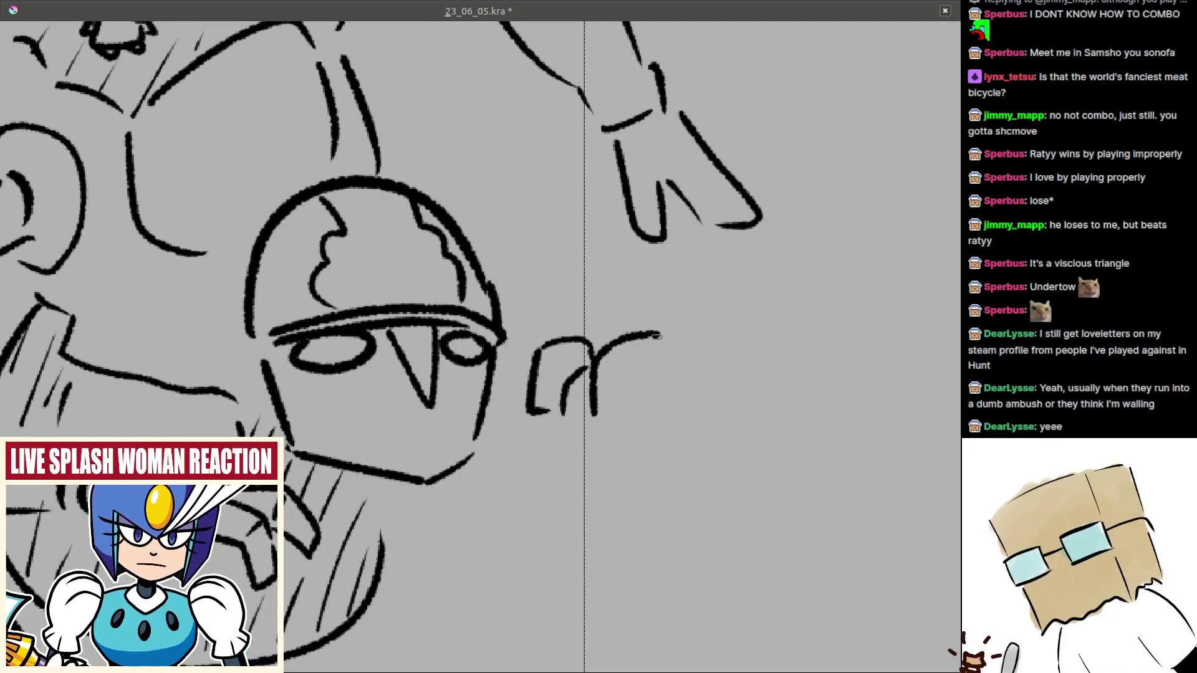
key("ctrl+z")
mouse_move(594, 417)
left_mouse_down()
mouse_move(591, 377)
mouse_move(629, 344)
mouse_move(669, 357)
mouse_move(601, 429)
left_mouse_up()
scroll(661, 421, "down", 1)
scroll(661, 421, "up", 1)
- Draw a trumpet's flared bell with an oval rim beyond the fingers and a short mouthpiece toward the head
left_click_drag(593, 385, 645, 373)
key("ctrl+z")
key("ctrl+z")
key("ctrl+z")
mouse_move(577, 394)
left_mouse_down()
mouse_move(634, 377)
mouse_move(649, 339)
mouse_move(672, 334)
mouse_move(682, 450)
left_mouse_up()
key("ctrl+z")
key("ctrl+z")
mouse_move(671, 338)
left_mouse_down()
mouse_move(693, 430)
mouse_move(683, 424)
left_mouse_up()
key("ctrl+z")
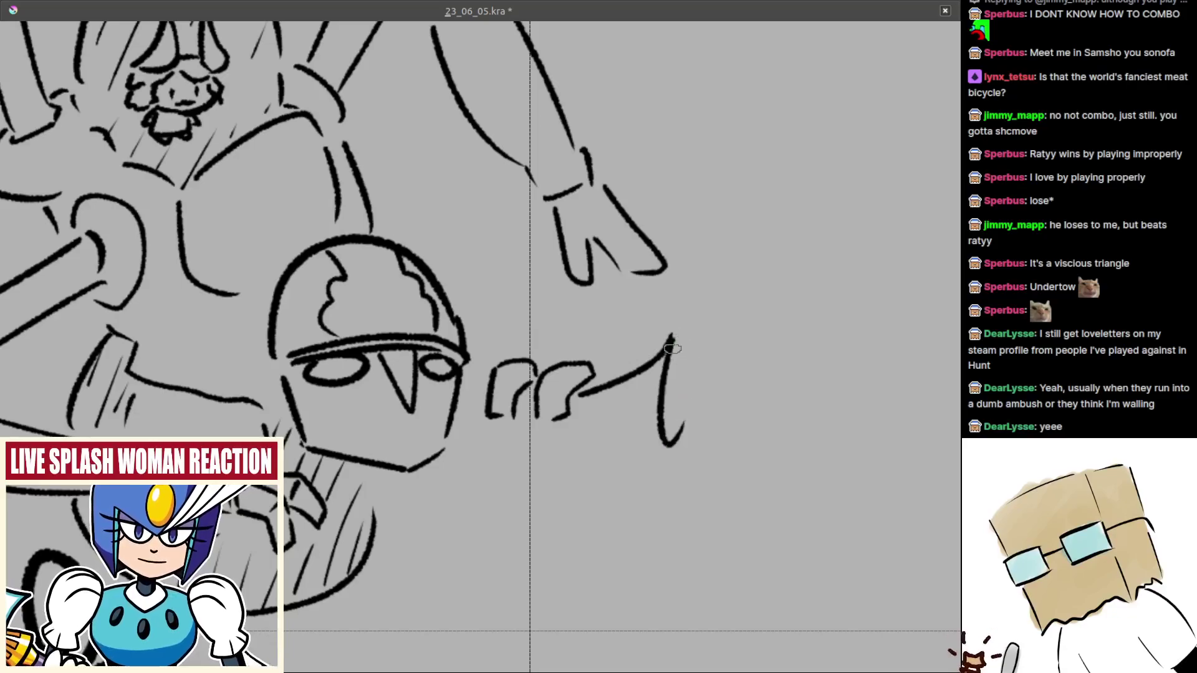
mouse_move(674, 330)
left_mouse_down()
mouse_move(683, 421)
mouse_move(668, 398)
mouse_move(697, 392)
left_mouse_up()
key("ctrl+z")
mouse_move(604, 422)
left_mouse_down()
mouse_move(673, 444)
mouse_move(671, 426)
mouse_move(699, 437)
mouse_move(711, 424)
left_mouse_up()
key("ctrl+z")
key("ctrl+z")
key("ctrl+z")
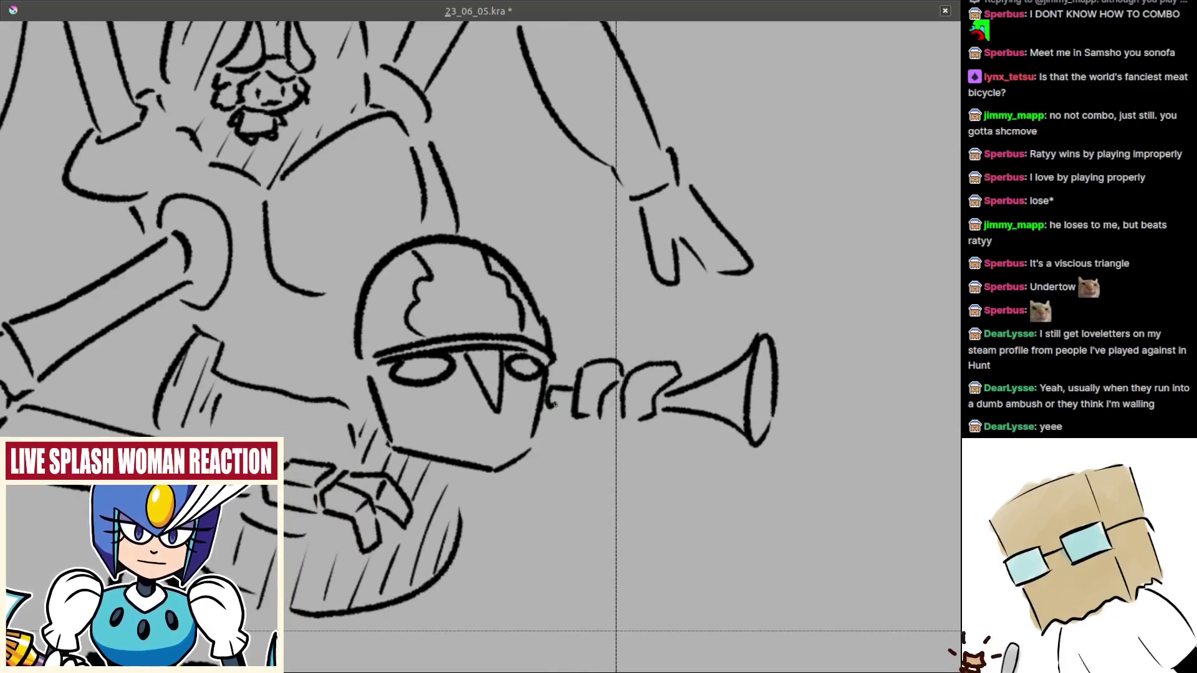
- Connect the trumpet's tube between the fingers and add a U-shaped loop beneath them
mouse_move(597, 404)
left_mouse_down()
mouse_move(622, 412)
mouse_move(584, 441)
mouse_move(620, 415)
mouse_move(604, 449)
mouse_move(652, 429)
mouse_move(590, 453)
mouse_move(645, 427)
left_mouse_up()
key("ctrl+z")
left_click_drag(632, 447, 659, 462)
scroll(614, 469, "up", 1)
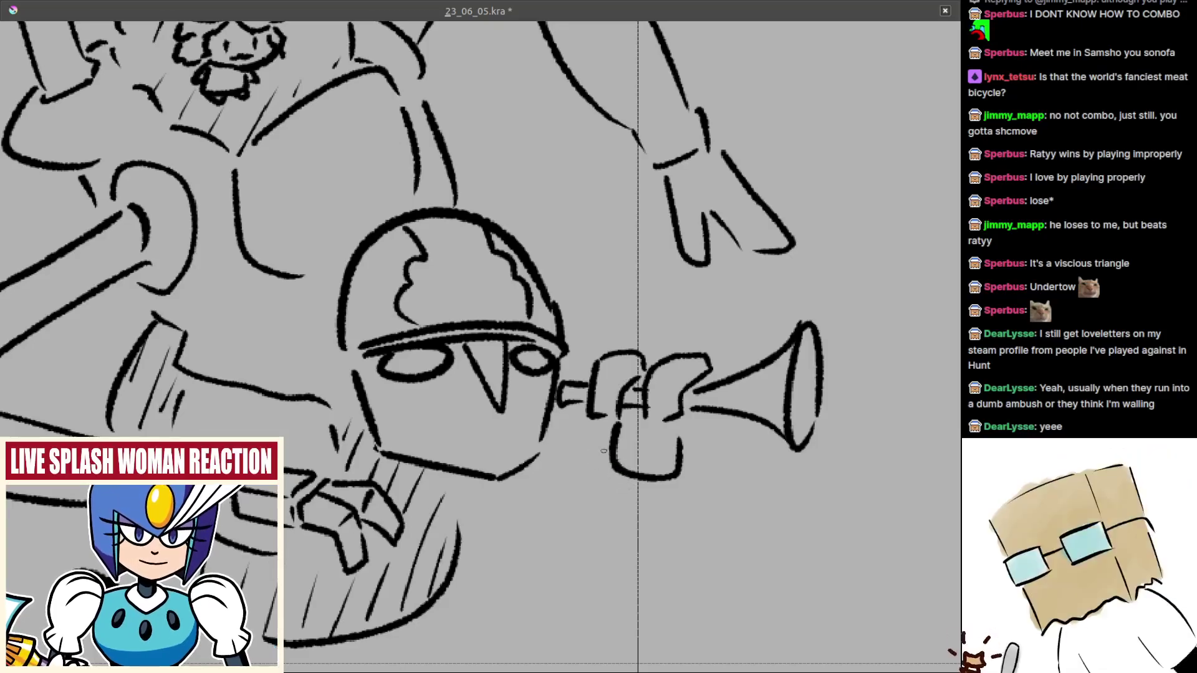
scroll(604, 450, "down", 6)
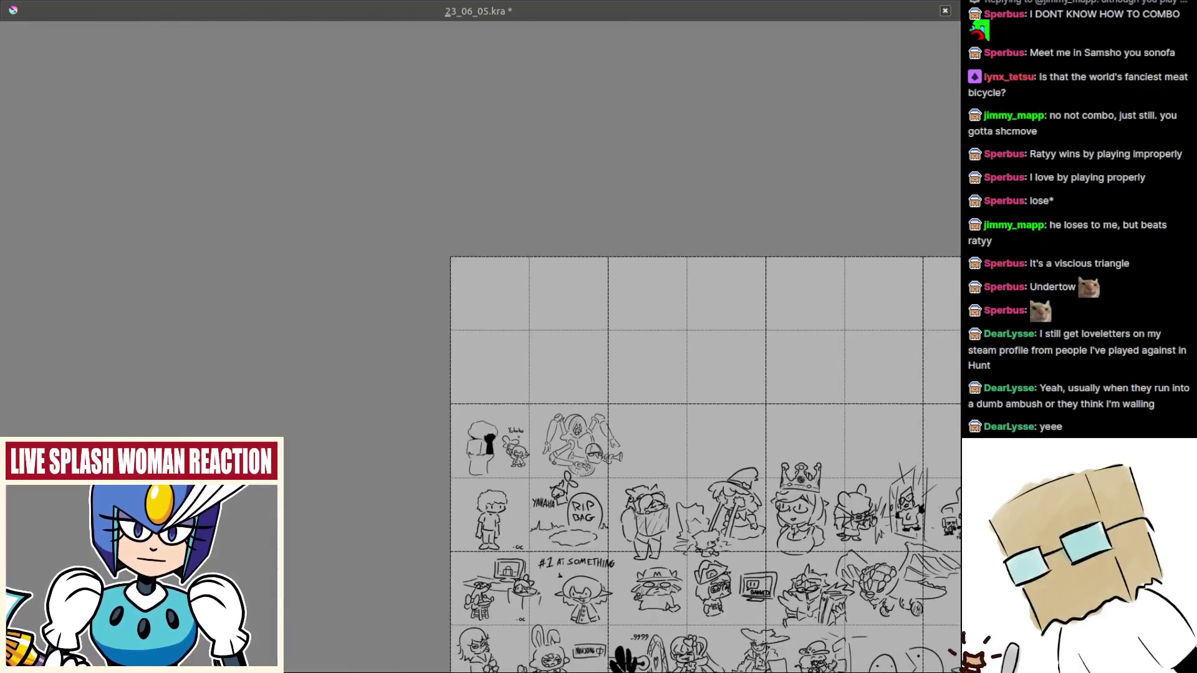
scroll(580, 436, "up", 6)
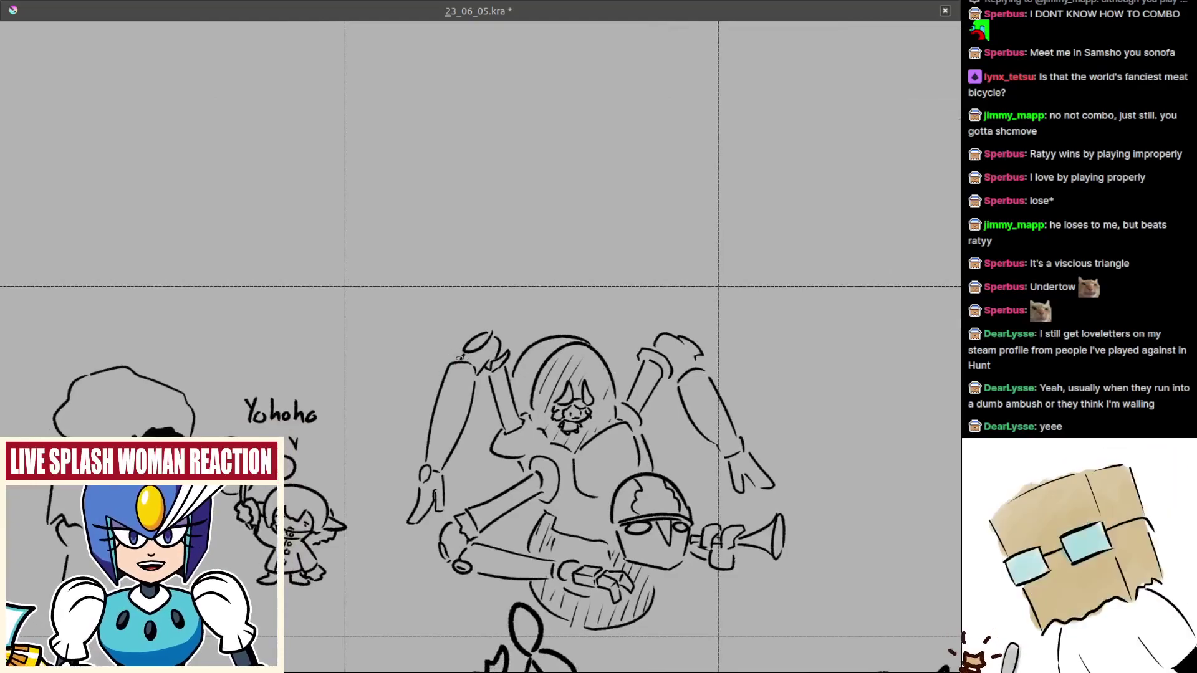
- Draw a large broken circle of thin arcs behind the mechanical creature's upper body and raised arms
left_click_drag(383, 406, 608, 271)
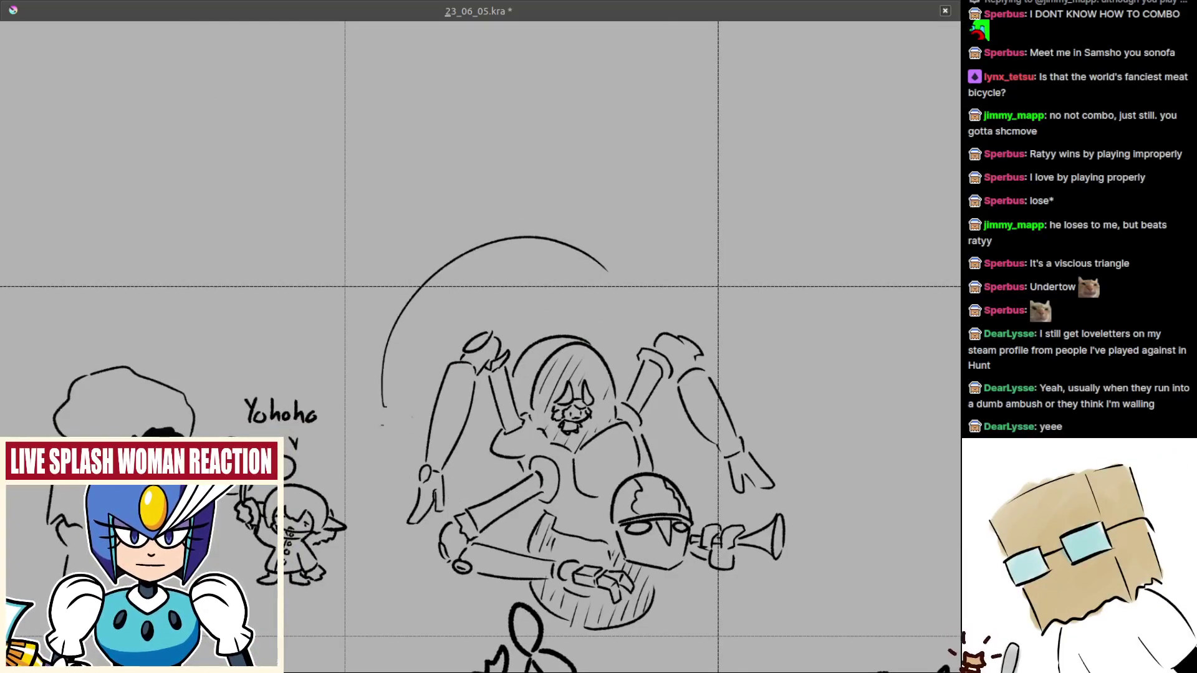
left_click_drag(390, 426, 408, 471)
left_click_drag(452, 505, 517, 535)
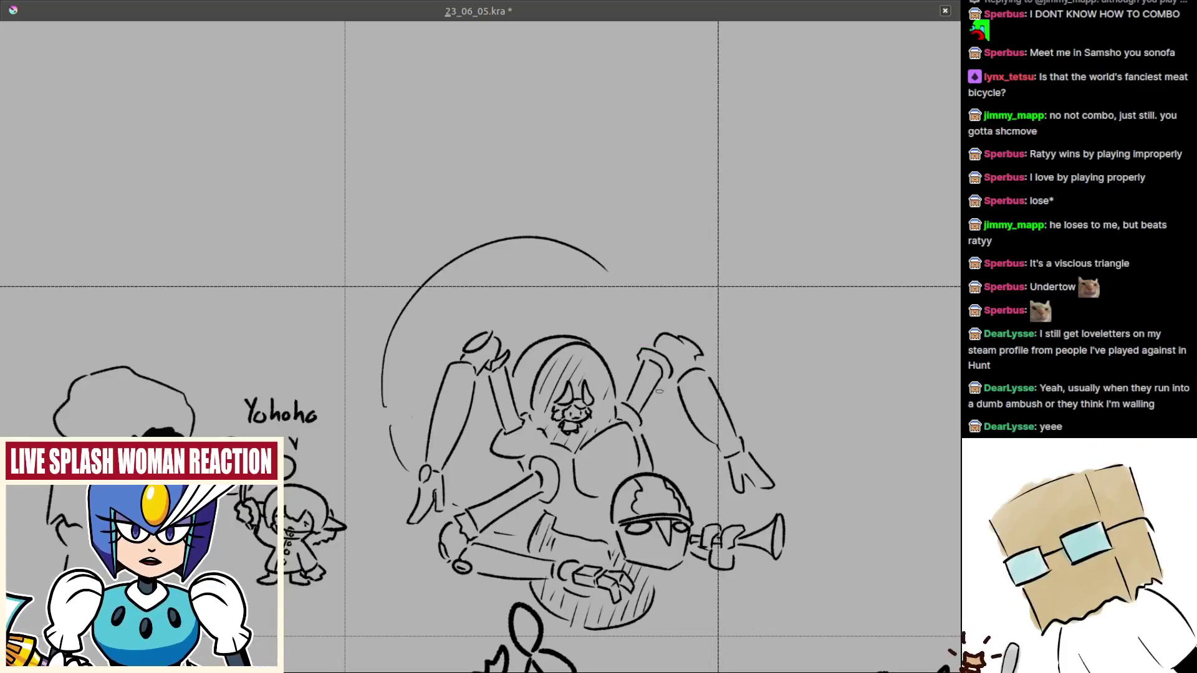
left_click_drag(620, 285, 646, 335)
key("ctrl+z")
key("ctrl+z")
key("ctrl+z")
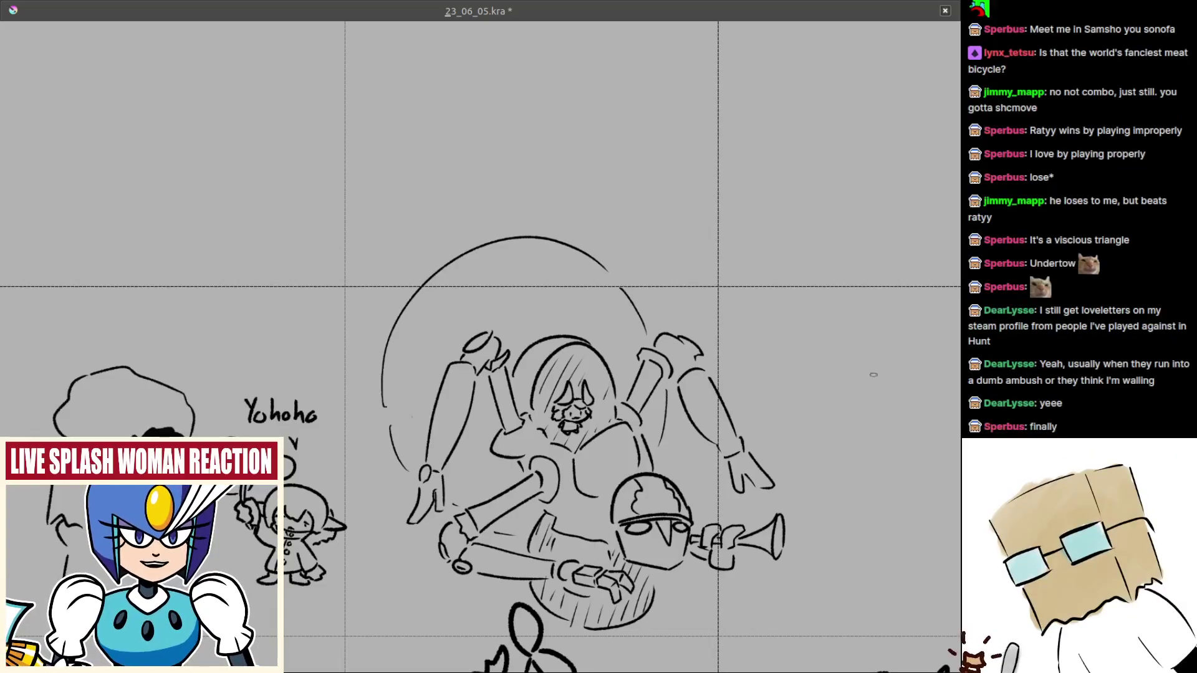
- Examine the reference image of the short-haired character in a black jacket holding a spiked bat
left_click_drag(913, 409, 634, 361)
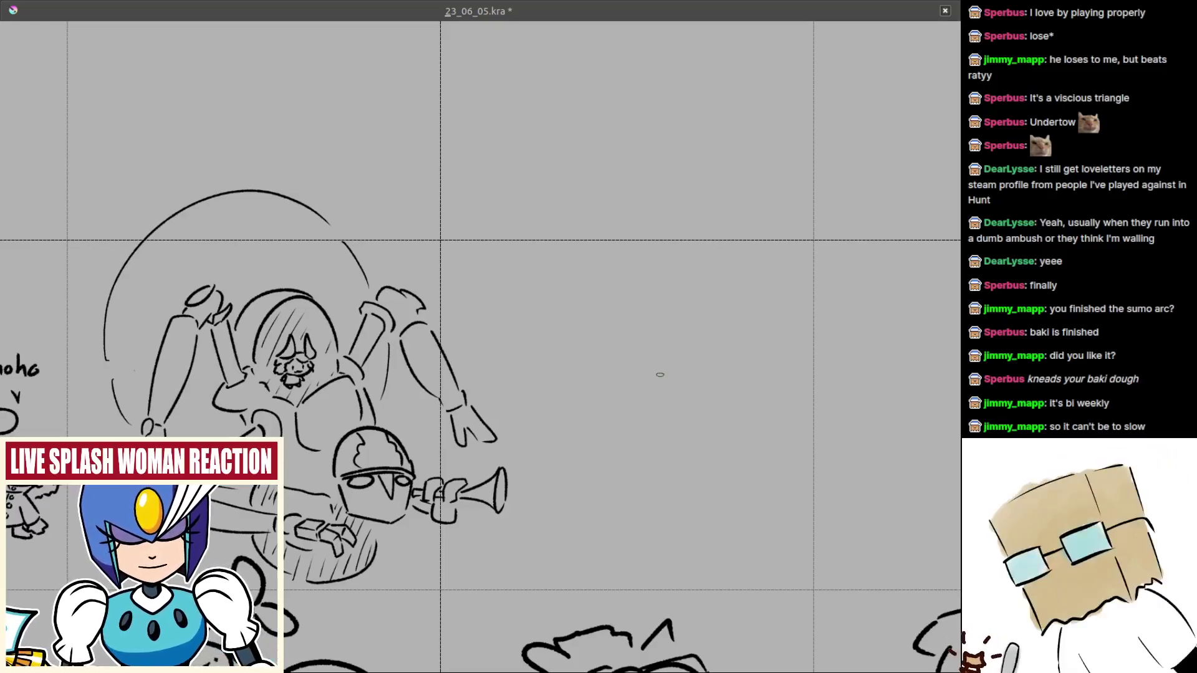
mouse_move(646, 412)
left_mouse_down()
mouse_move(509, 405)
mouse_move(497, 358)
left_mouse_up()
scroll(510, 405, "up", 2)
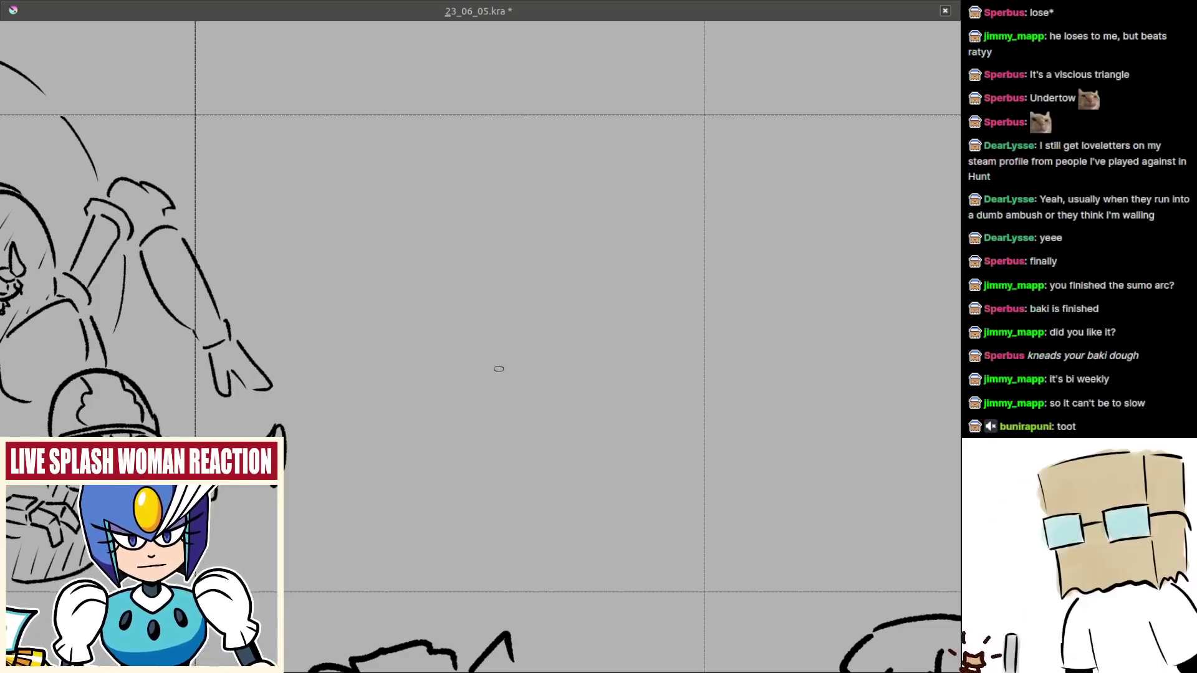
left_click_drag(497, 364, 552, 360)
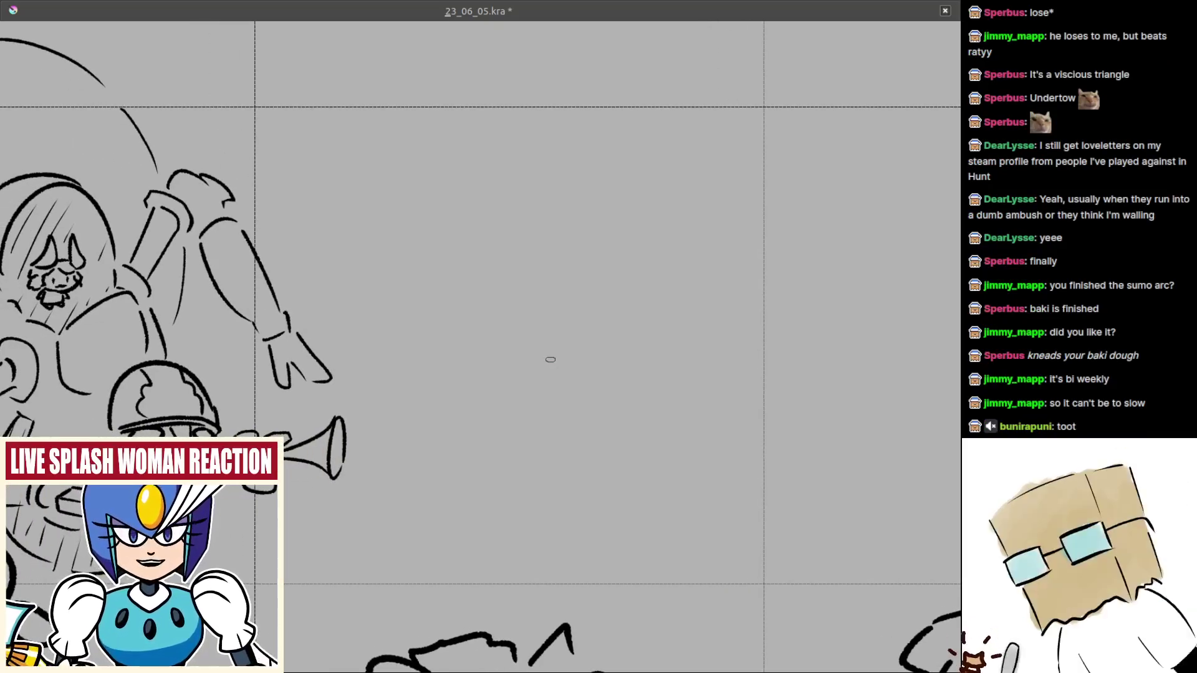
left_click_drag(551, 359, 476, 352)
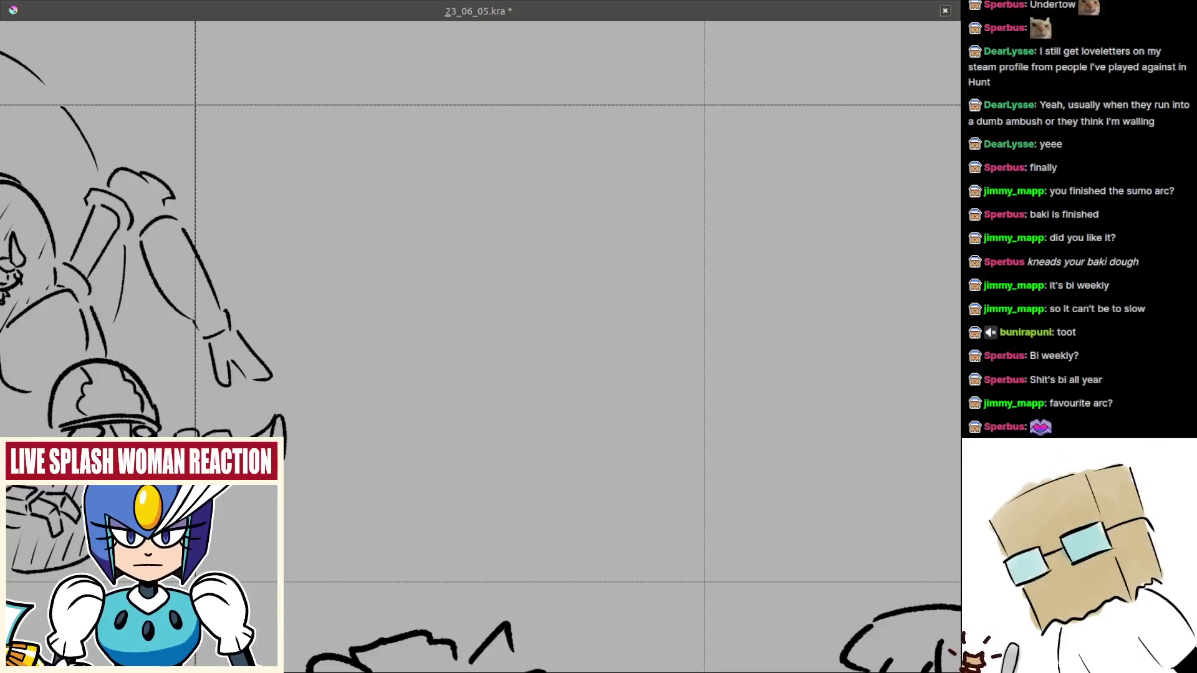
scroll(798, 293, "down", 4)
left_click_drag(727, 259, 489, 259)
scroll(795, 292, "up", 4)
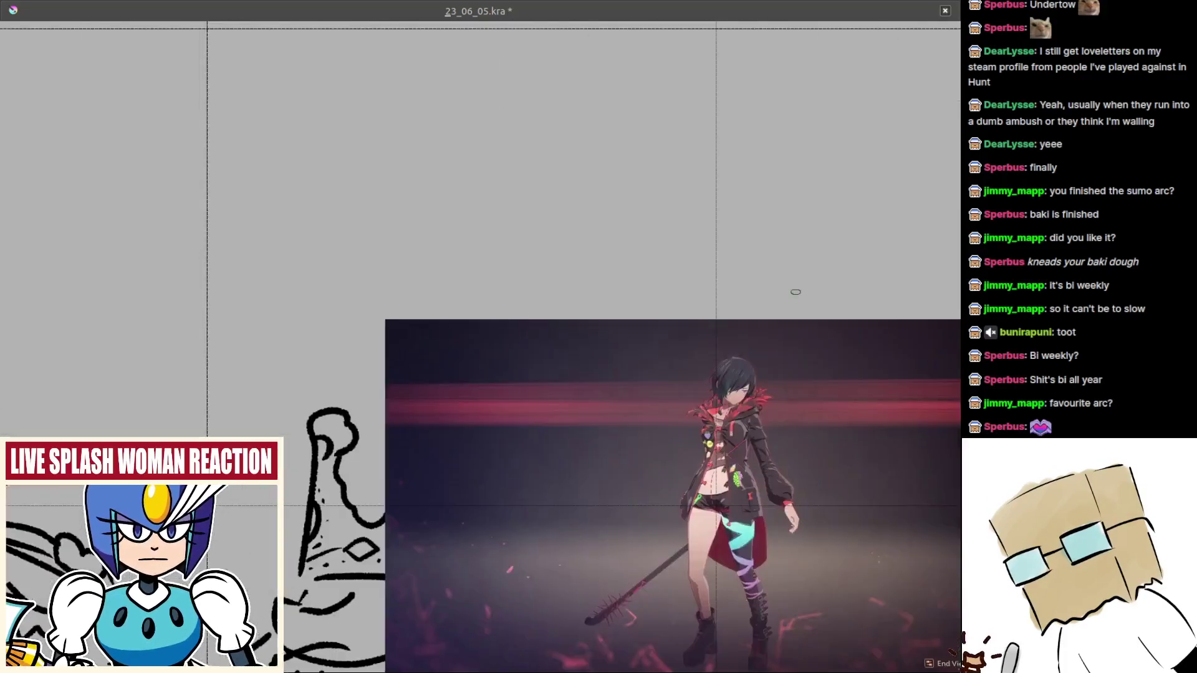
left_click_drag(796, 292, 598, 136)
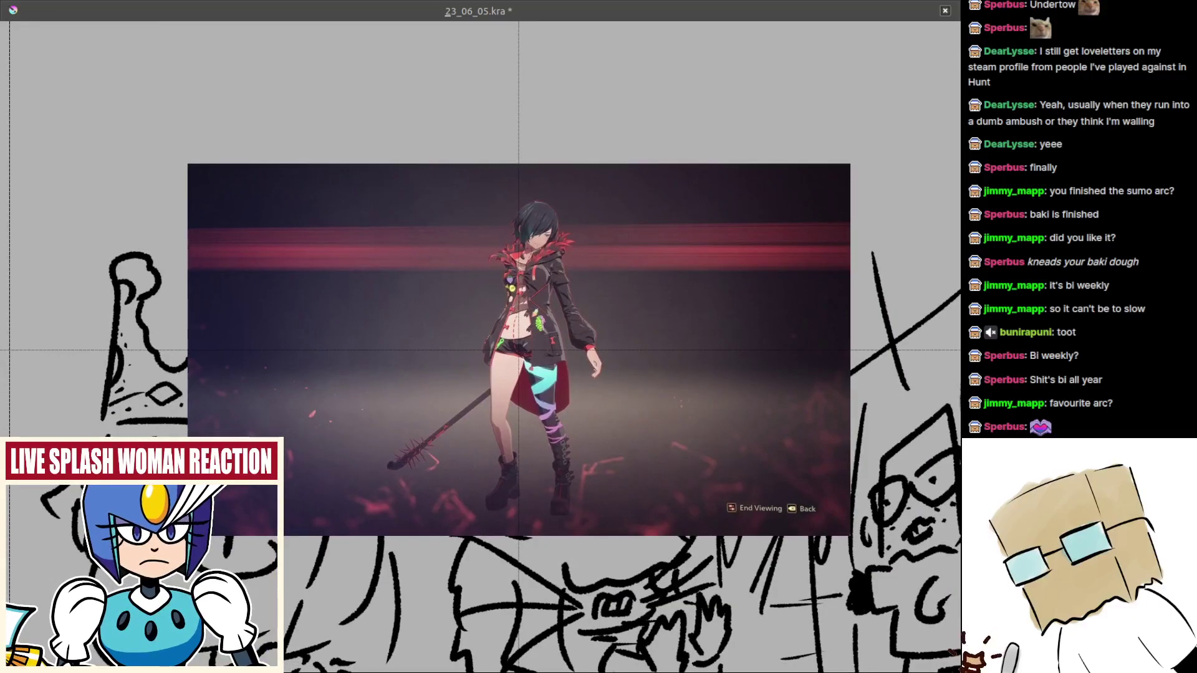
- Try pasting a seated, cross-legged figure pose onto the canvas as a drawing reference
key("ctrl+v")
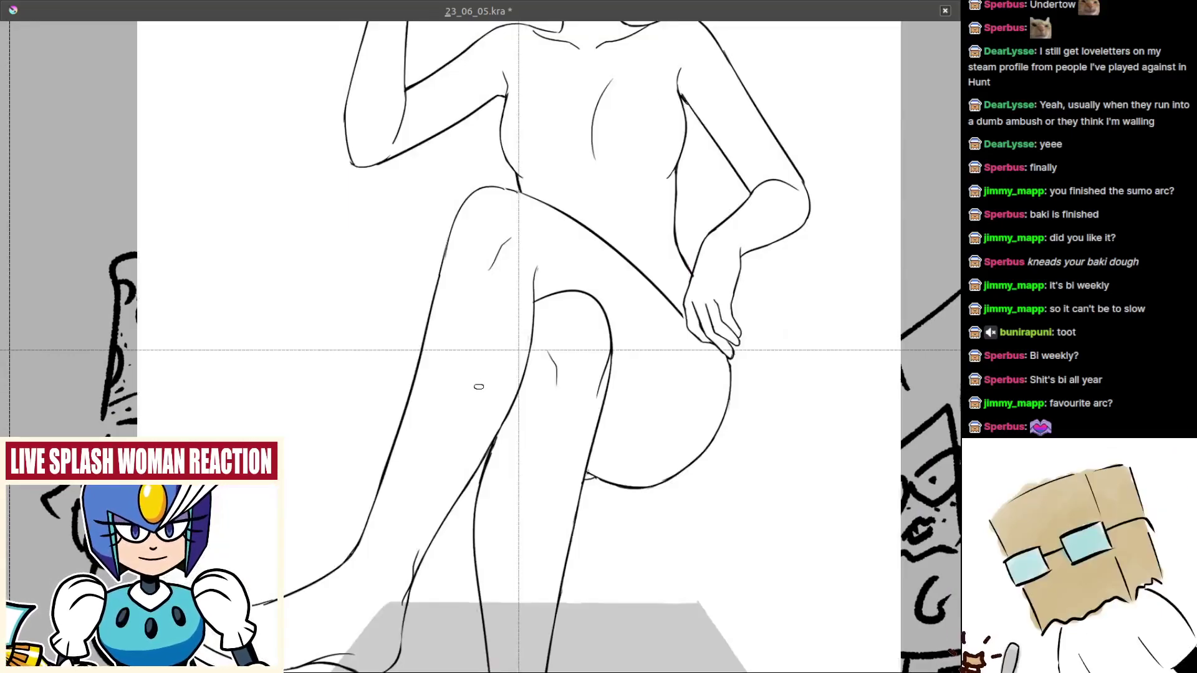
scroll(500, 383, "down", 2)
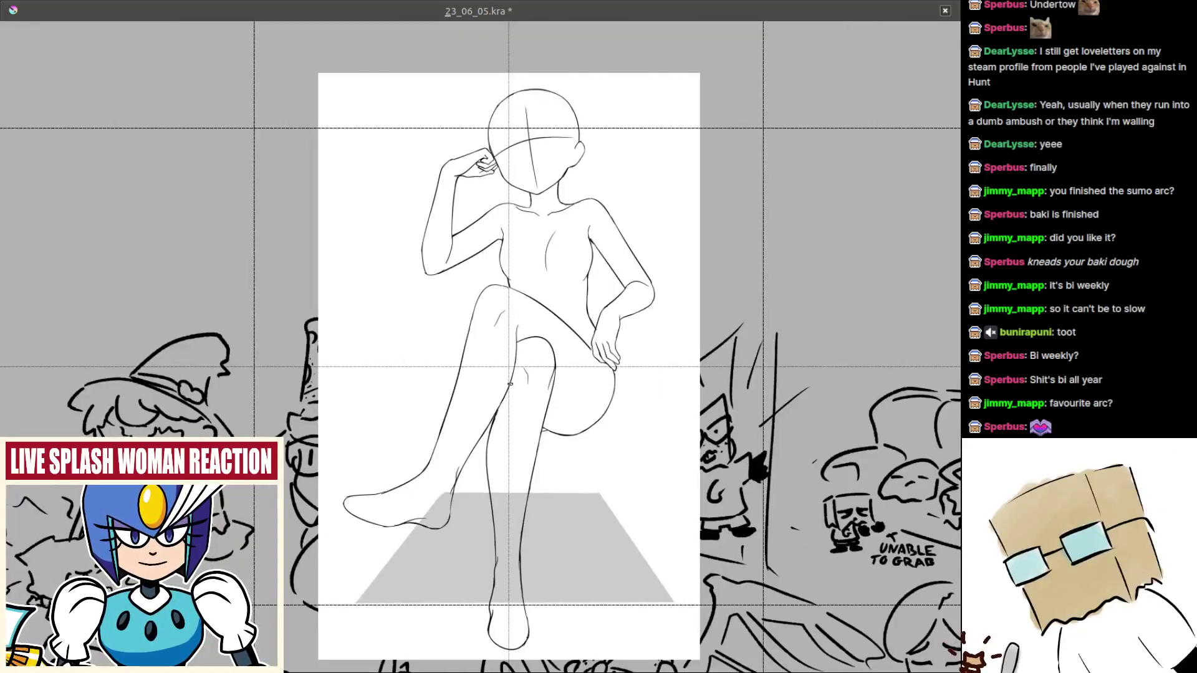
left_click_drag(601, 412, 582, 394)
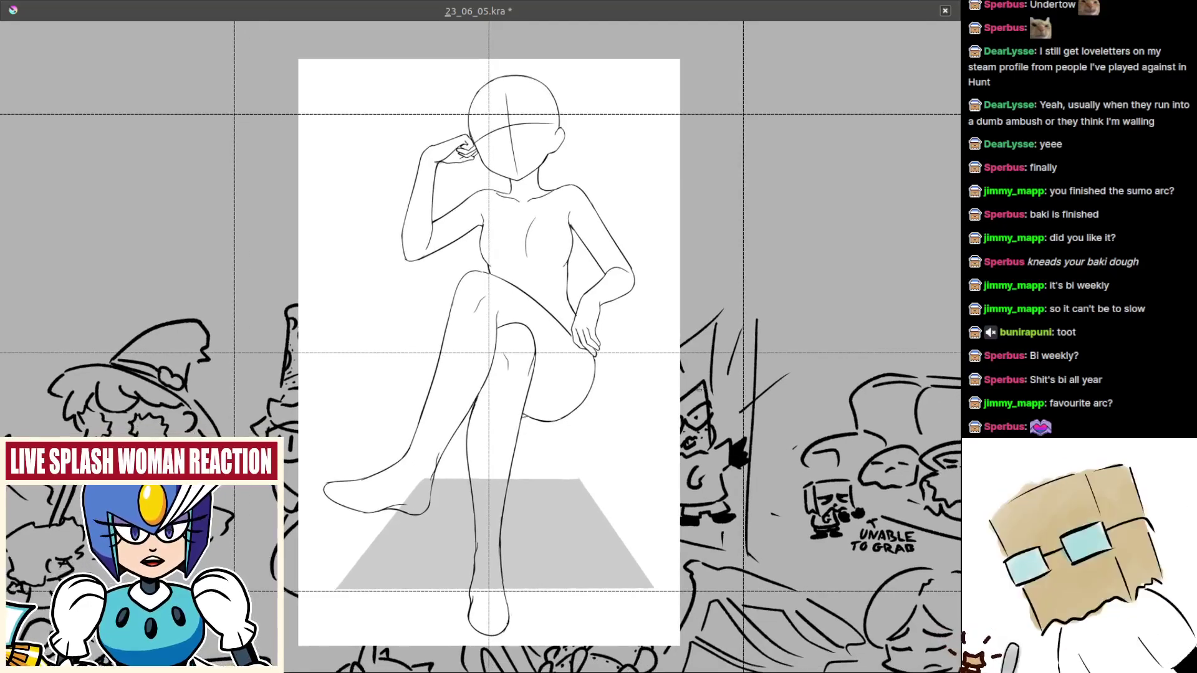
left_click_drag(701, 389, 719, 398)
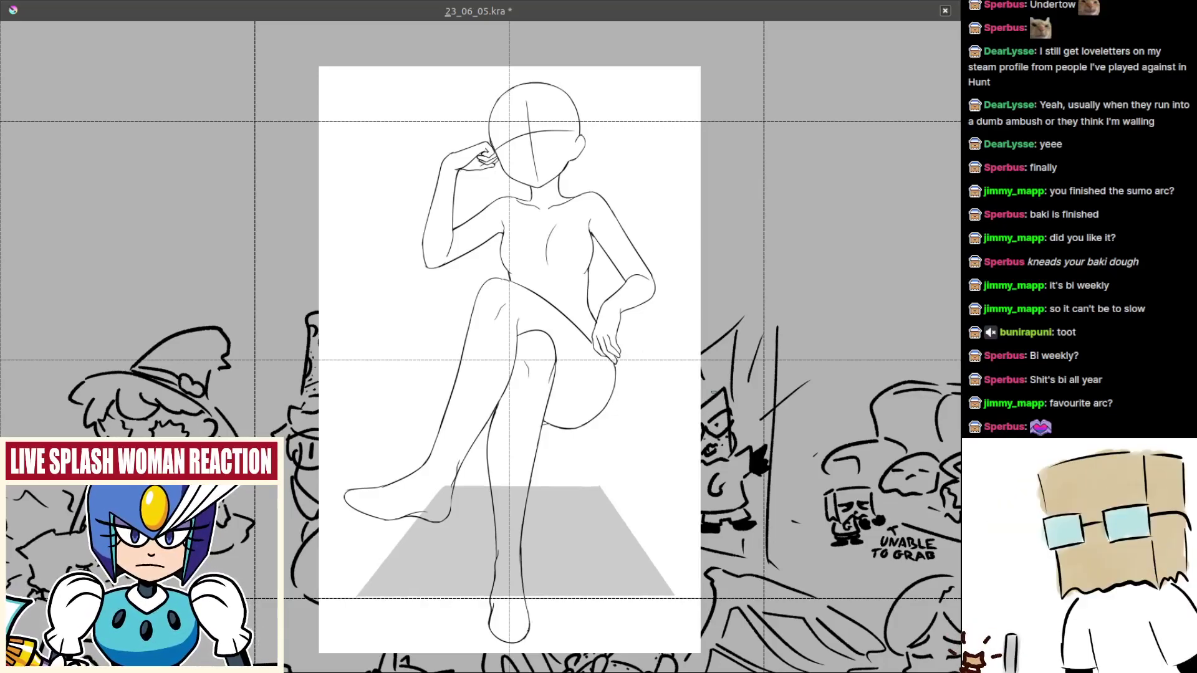
left_click_drag(443, 367, 451, 393)
key("ctrl+z")
left_click_drag(435, 437, 487, 431)
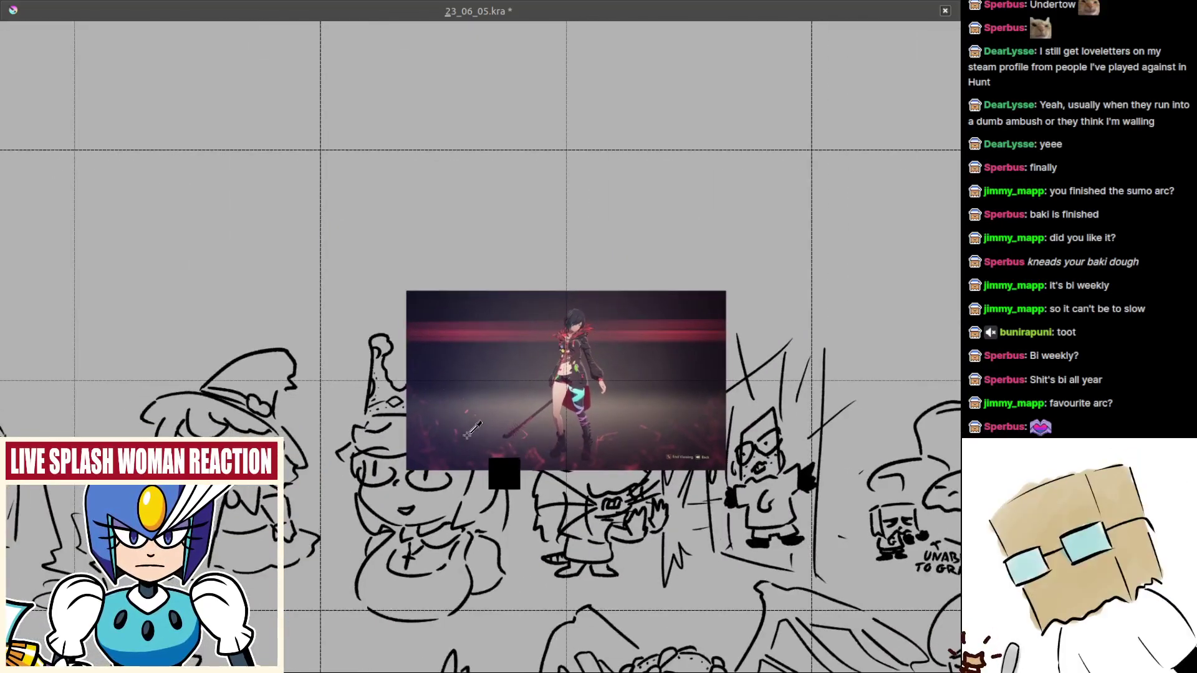
key("ctrl+z")
- Draw the broad arched crown of a new head in the empty grid cell beside the trumpet
left_click_drag(479, 379, 652, 432)
scroll(650, 432, "down", 4)
scroll(530, 381, "up", 6)
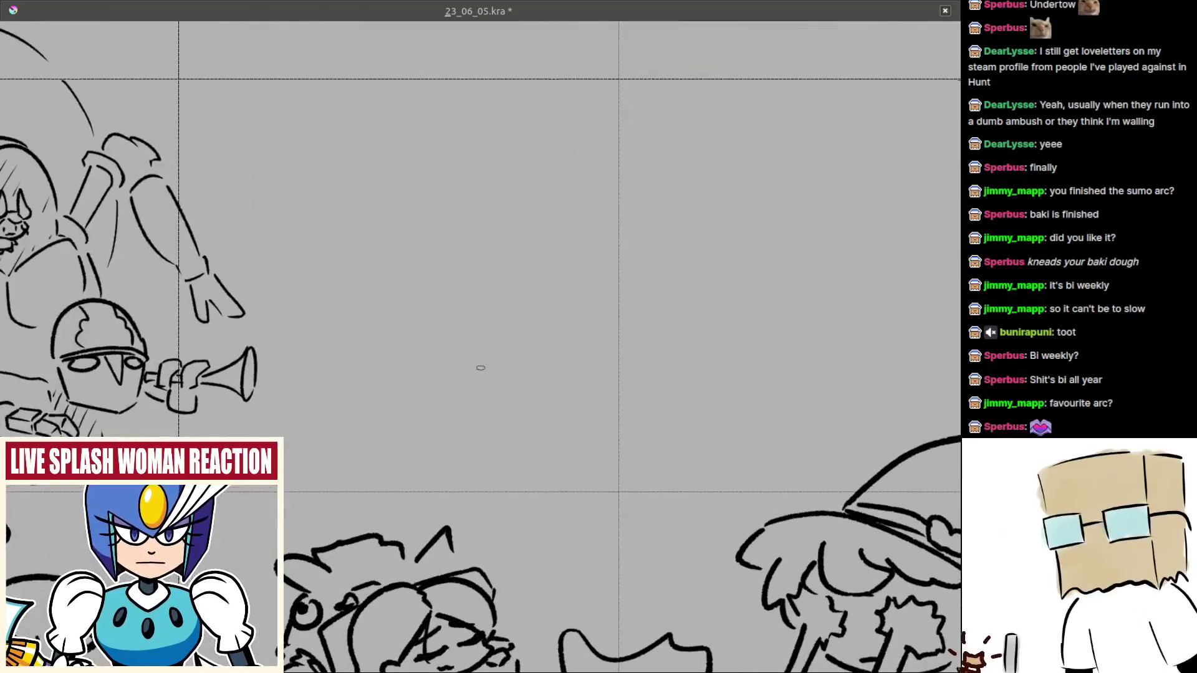
scroll(580, 397, "up", 3)
scroll(532, 414, "down", 3)
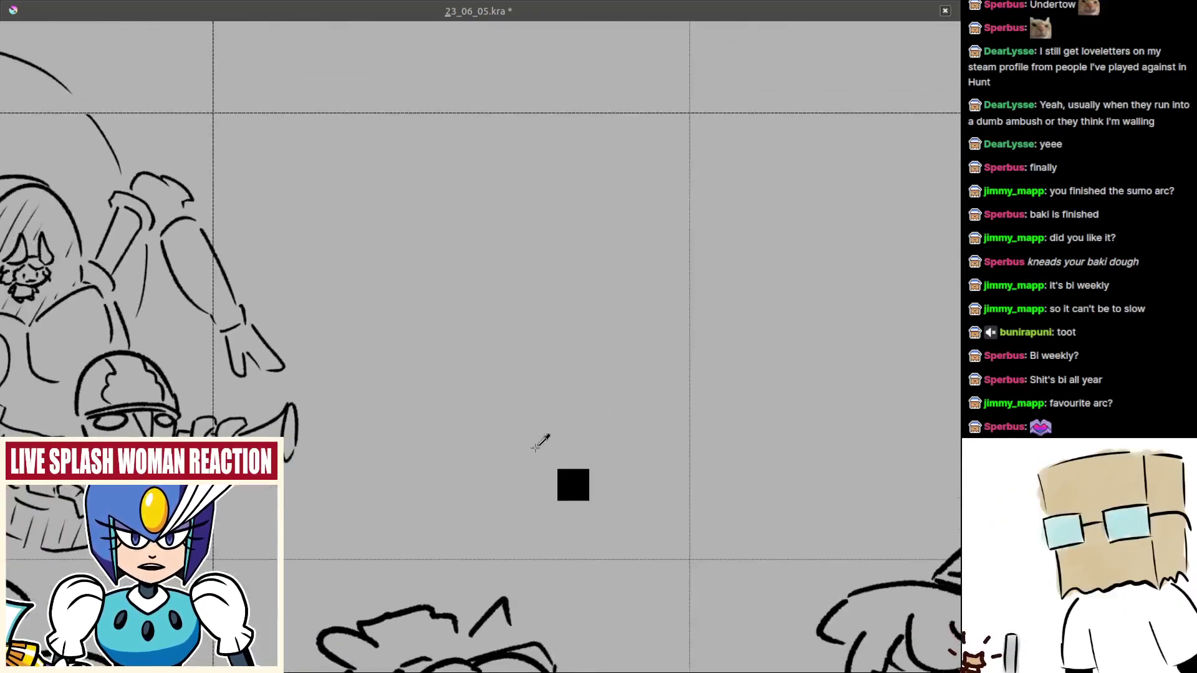
scroll(543, 441, "up", 2)
left_click_drag(534, 458, 525, 465)
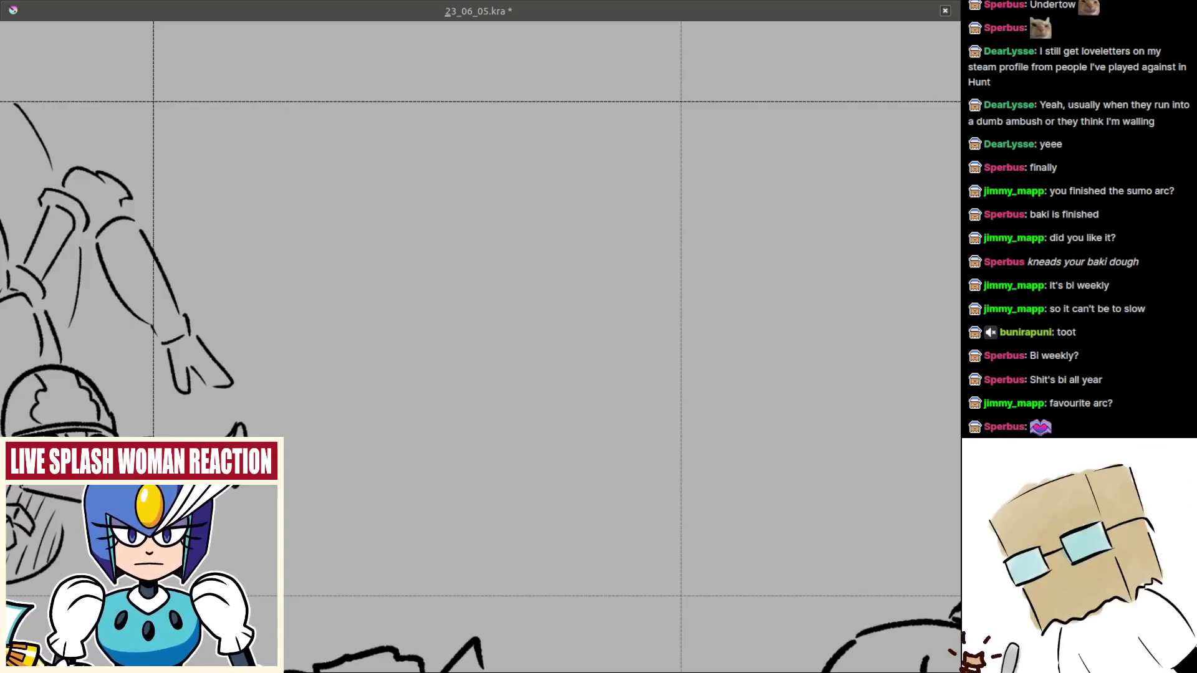
left_click_drag(440, 231, 511, 254)
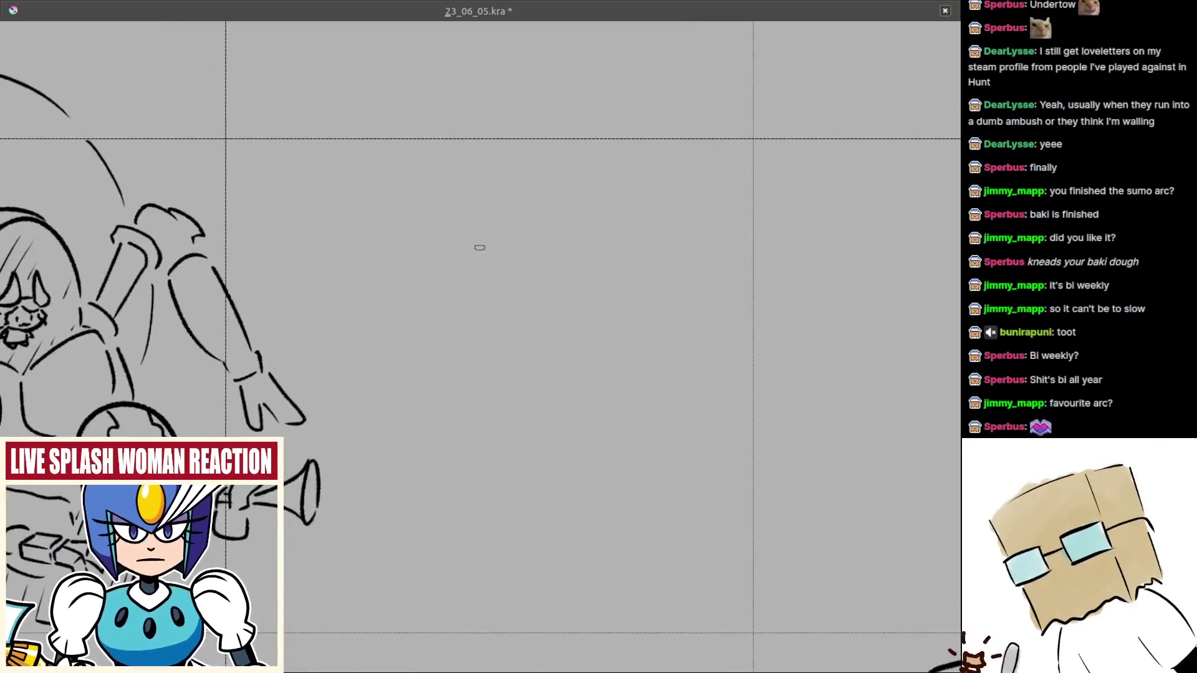
left_click_drag(467, 218, 596, 204)
key("ctrl+z")
mouse_move(477, 220)
left_mouse_down()
mouse_move(630, 195)
mouse_move(649, 203)
mouse_move(625, 162)
mouse_move(645, 168)
left_mouse_up()
key("ctrl+z")
key("ctrl+z")
key("ctrl+z")
key("ctrl+z")
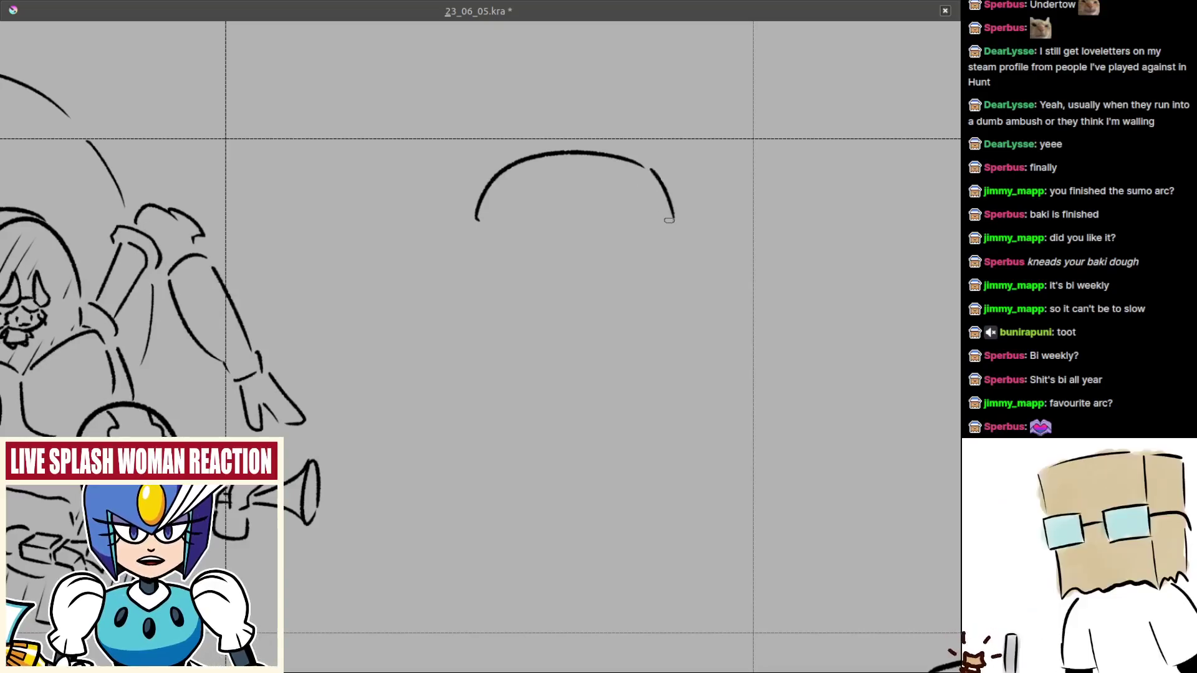
- Rework the short, steep curve that continues down from the trailing end of the head's arch
left_click_drag(649, 175, 681, 231)
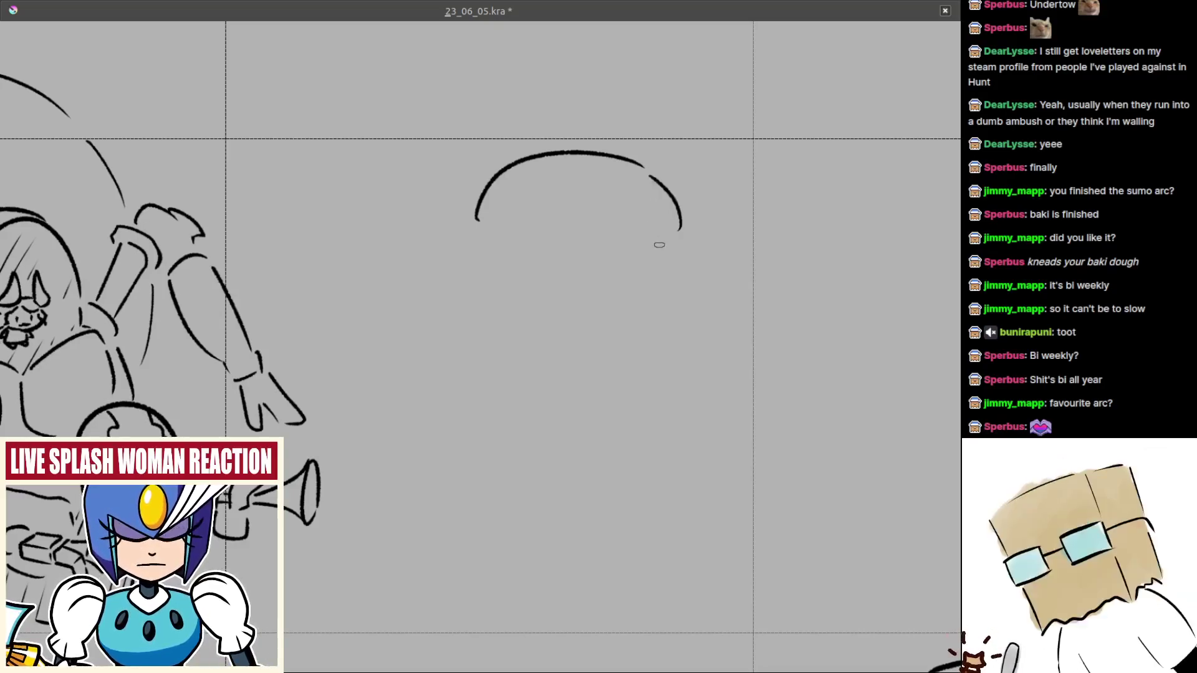
key("ctrl+z")
mouse_move(661, 174)
left_mouse_down()
mouse_move(680, 210)
mouse_move(672, 233)
mouse_move(680, 216)
mouse_move(654, 249)
left_mouse_up()
key("ctrl+z")
key("ctrl+z")
key("ctrl+z")
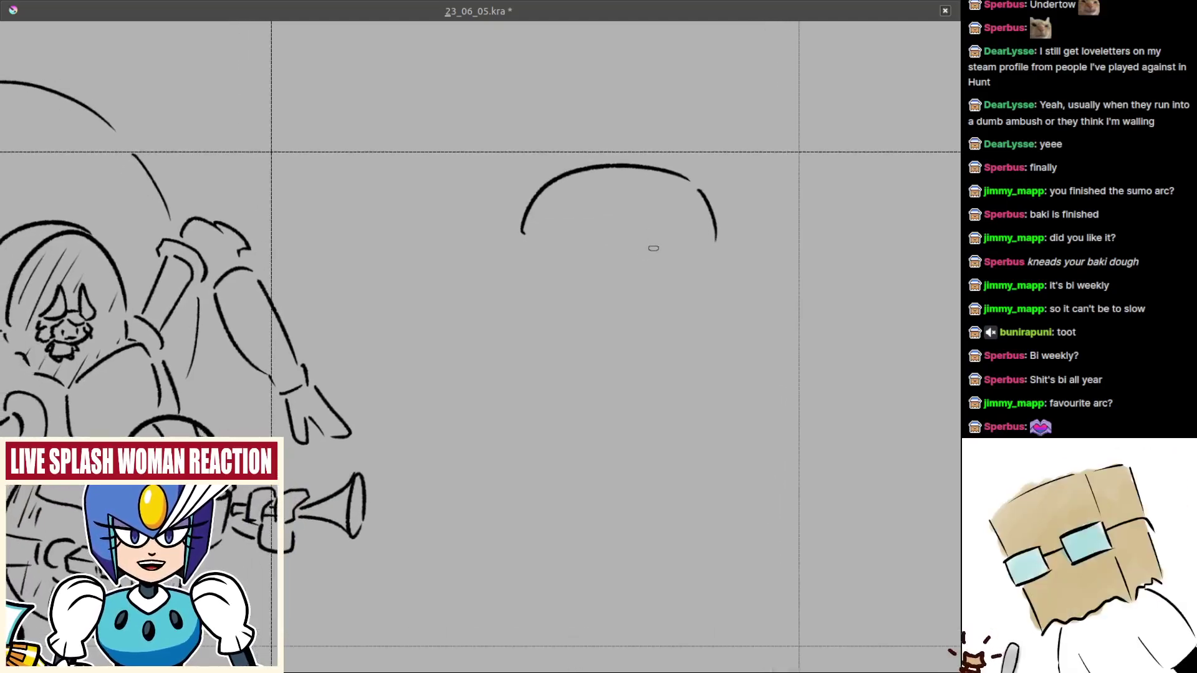
- Draw a diagonal, slightly curved fringe line beneath the head's arch
left_click_drag(538, 264, 523, 249)
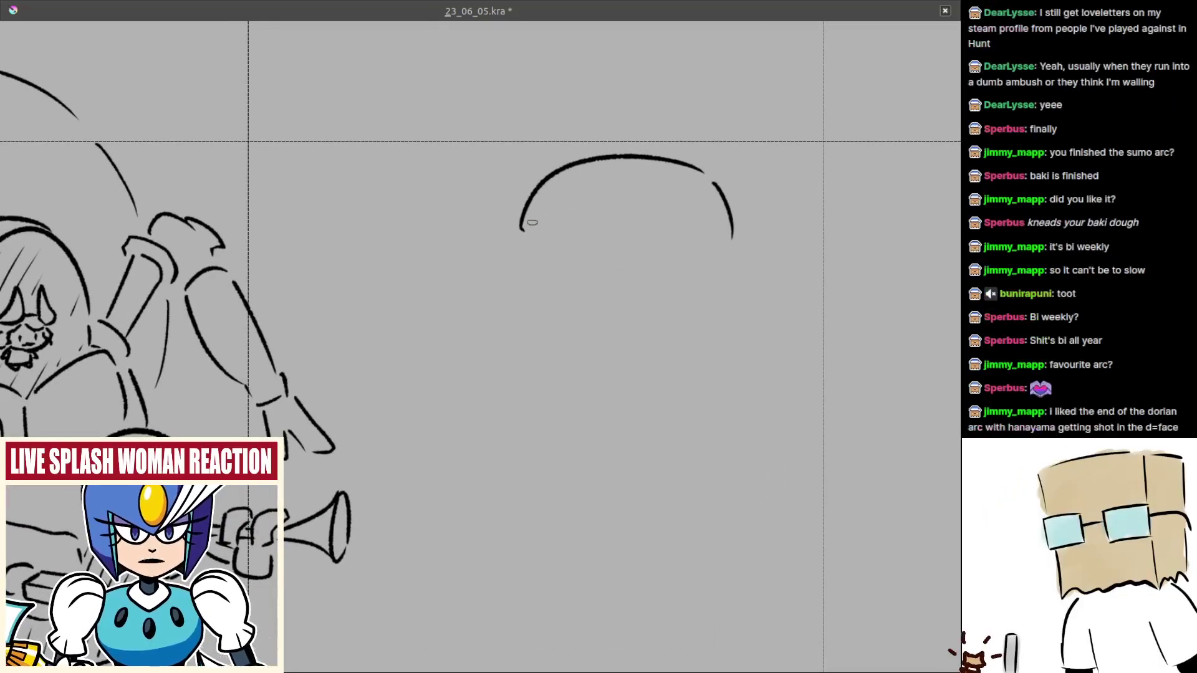
scroll(527, 228, "up", 1)
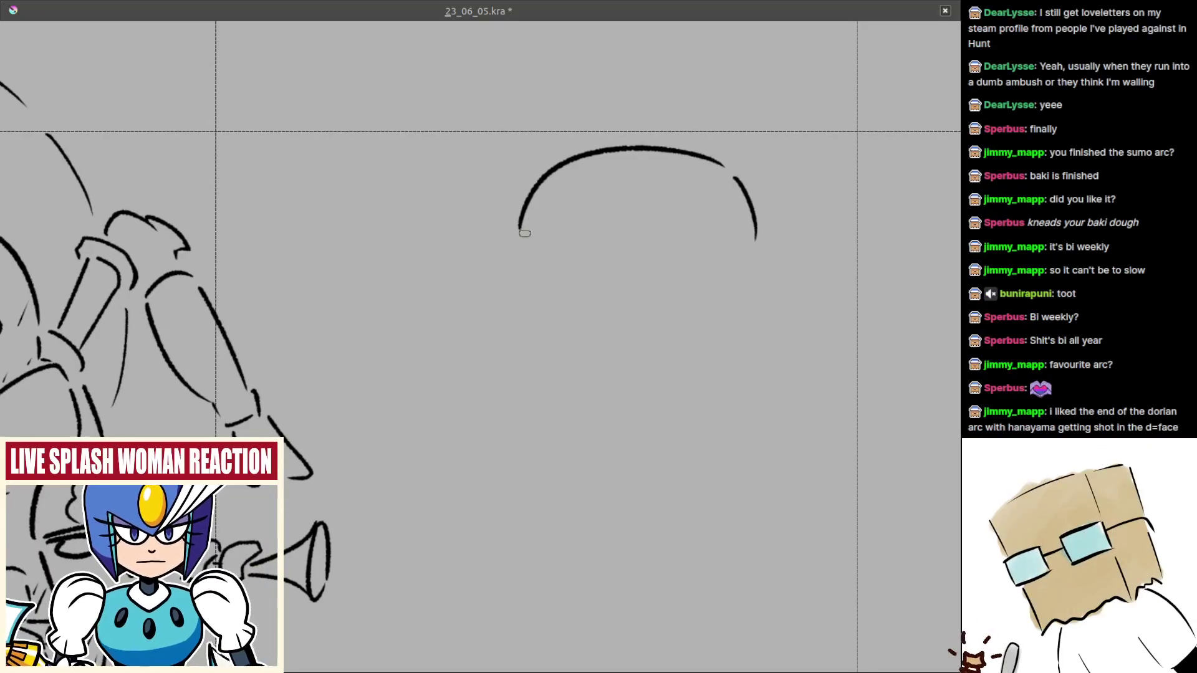
scroll(523, 246, "down", 3)
scroll(507, 303, "down", 4)
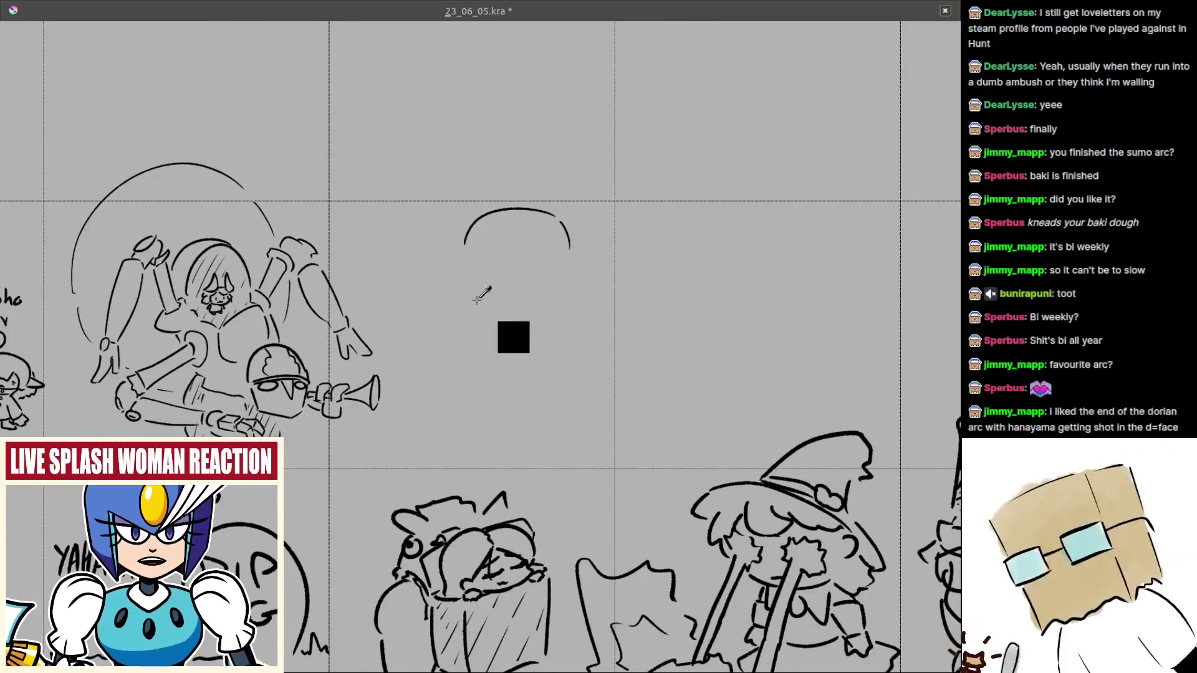
scroll(484, 279, "up", 1)
left_click_drag(502, 306, 539, 315)
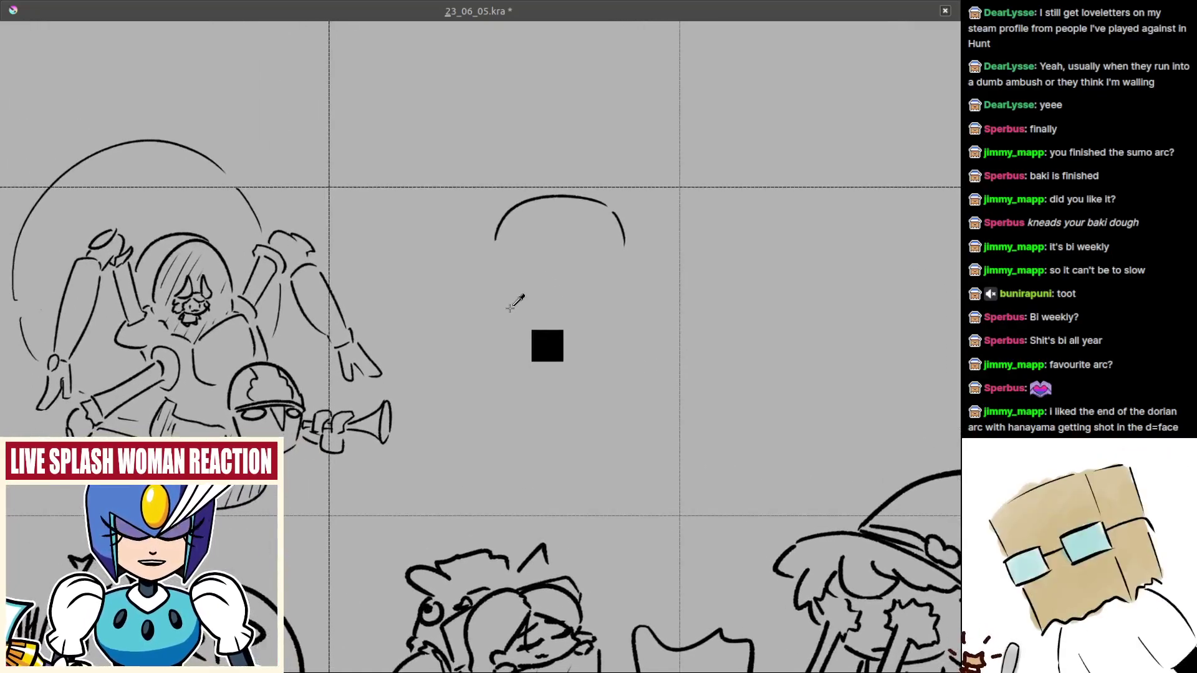
scroll(506, 286, "up", 3)
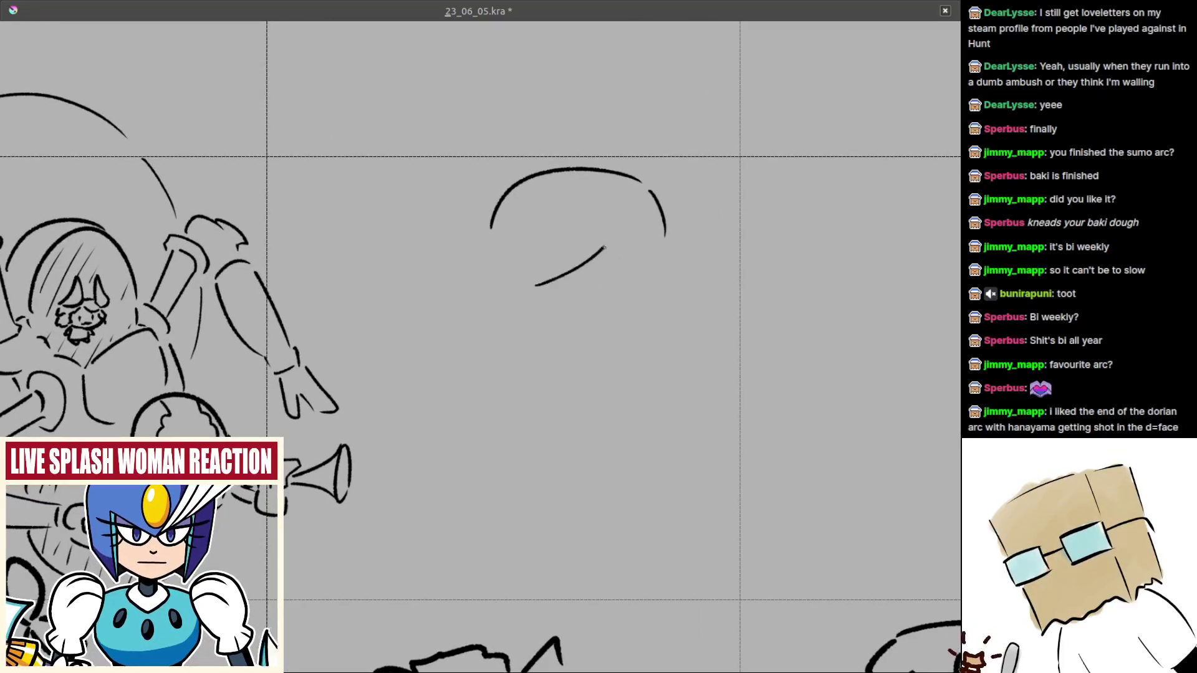
mouse_move(546, 282)
left_mouse_down()
mouse_move(602, 231)
mouse_move(648, 282)
left_mouse_up()
key("ctrl+z")
- Try several shapes for a pointed hair lock hanging between the fringe line and the head's side curve
mouse_move(621, 234)
left_mouse_down()
mouse_move(642, 288)
mouse_move(657, 287)
left_mouse_up()
key("ctrl+z")
key("ctrl+z")
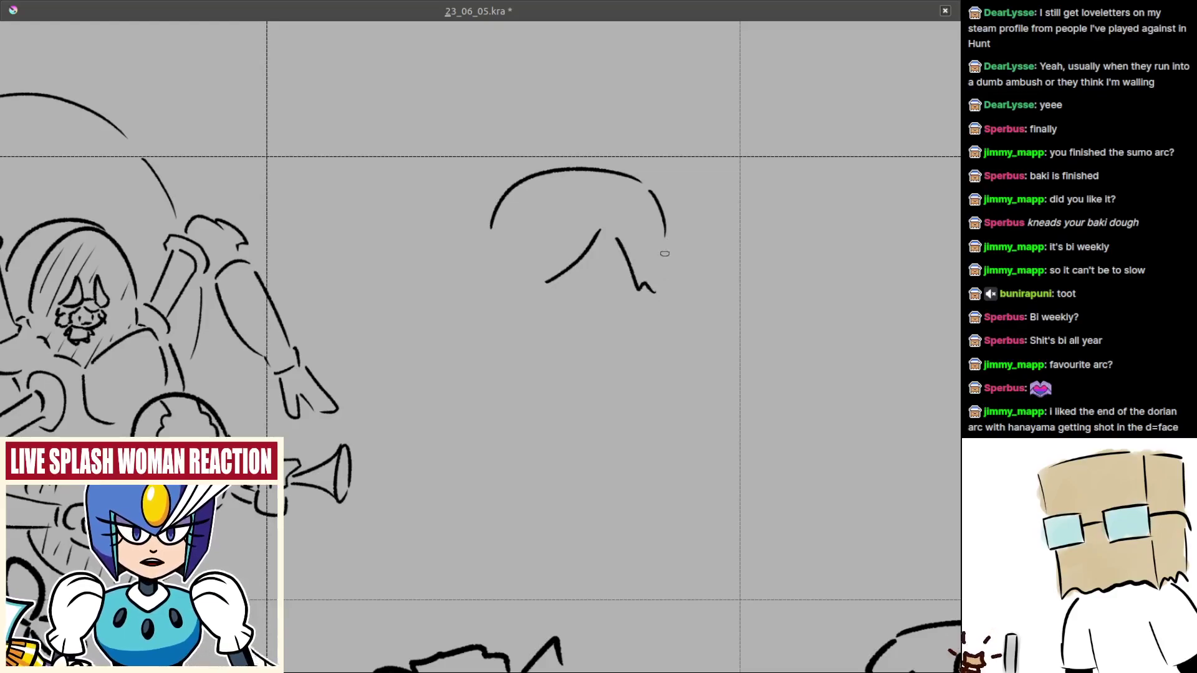
left_click_drag(666, 240, 652, 291)
key("ctrl+z")
key("ctrl+z")
key("ctrl+z")
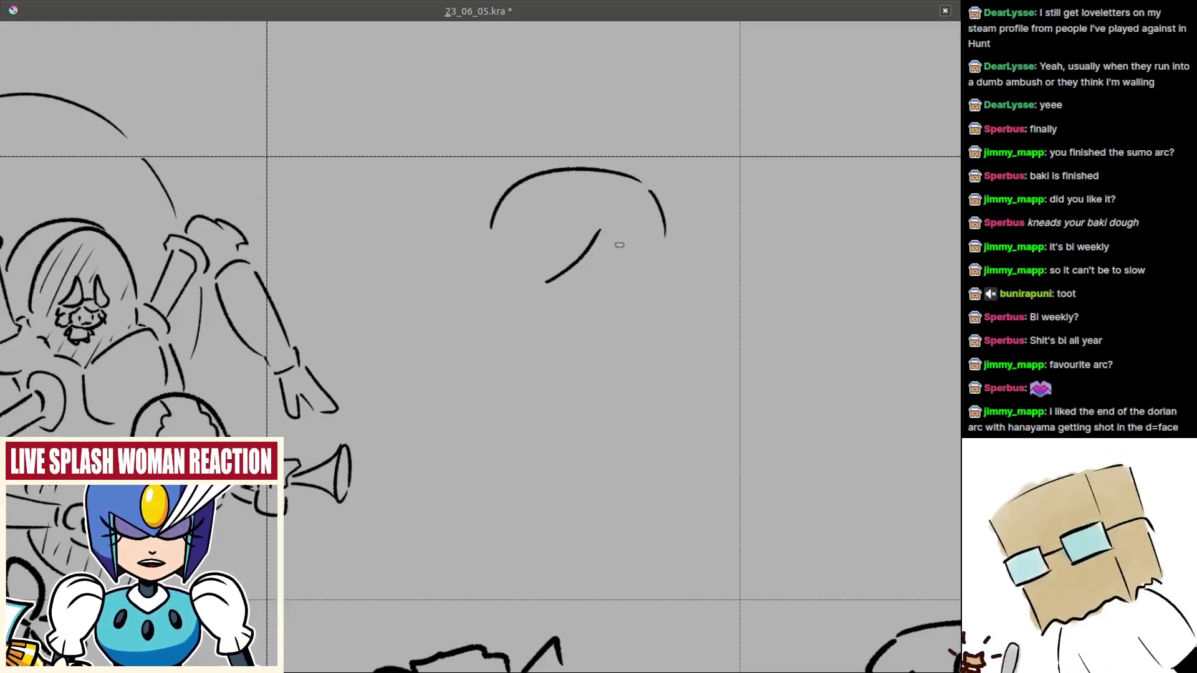
mouse_move(609, 230)
left_mouse_down()
mouse_move(637, 287)
mouse_move(654, 289)
left_mouse_up()
key("ctrl+z")
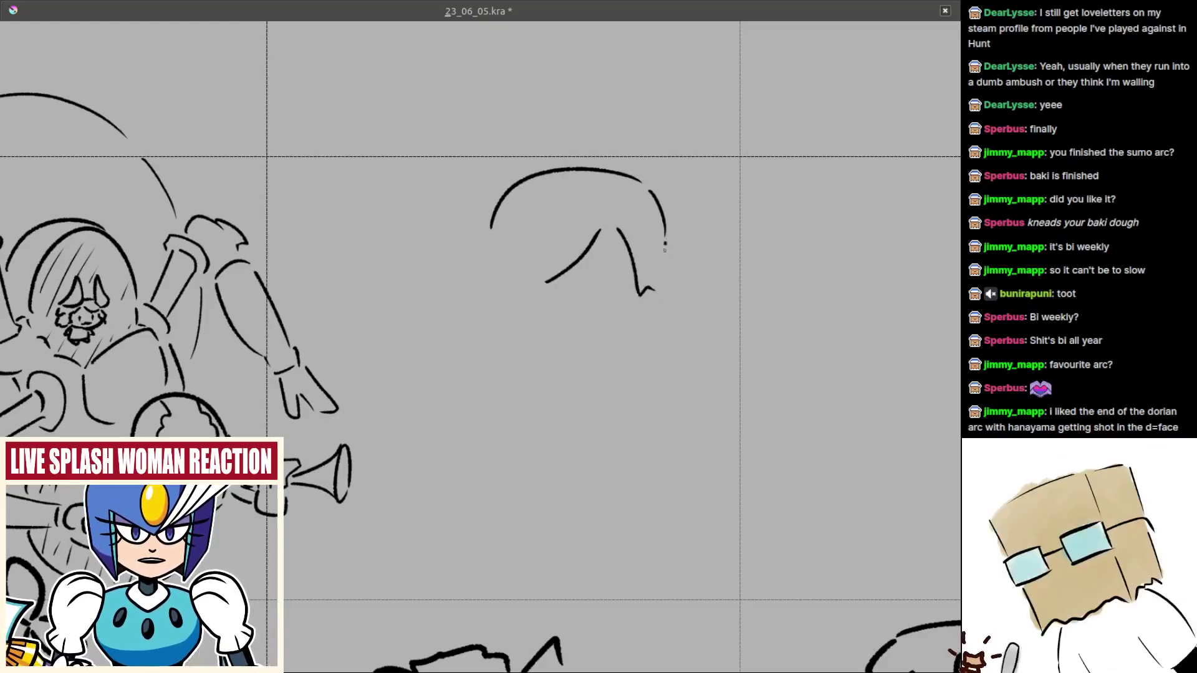
left_click_drag(666, 238, 650, 292)
key("ctrl+z")
key("ctrl+z")
left_click_drag(604, 237, 641, 302)
key("ctrl+z")
left_click_drag(610, 240, 650, 289)
key("ctrl+z")
mouse_move(666, 249)
left_mouse_down()
mouse_move(660, 292)
mouse_move(591, 331)
mouse_move(684, 197)
mouse_move(699, 275)
left_mouse_up()
key("ctrl+z")
key("ctrl+z")
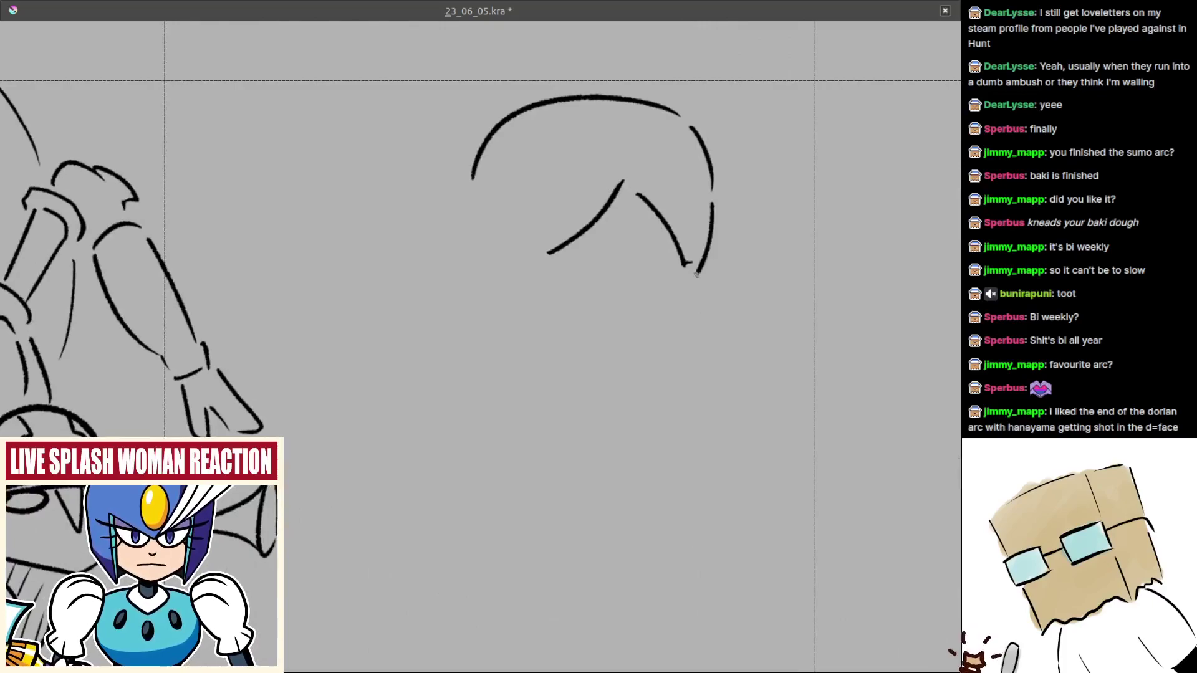
key("ctrl+z")
key("ctrl+z")
- Draw a long pointed hair lock with a small hooked tip, its outer edge continuing the head's side curve
mouse_move(631, 197)
left_mouse_down()
mouse_move(682, 297)
mouse_move(693, 290)
left_mouse_up()
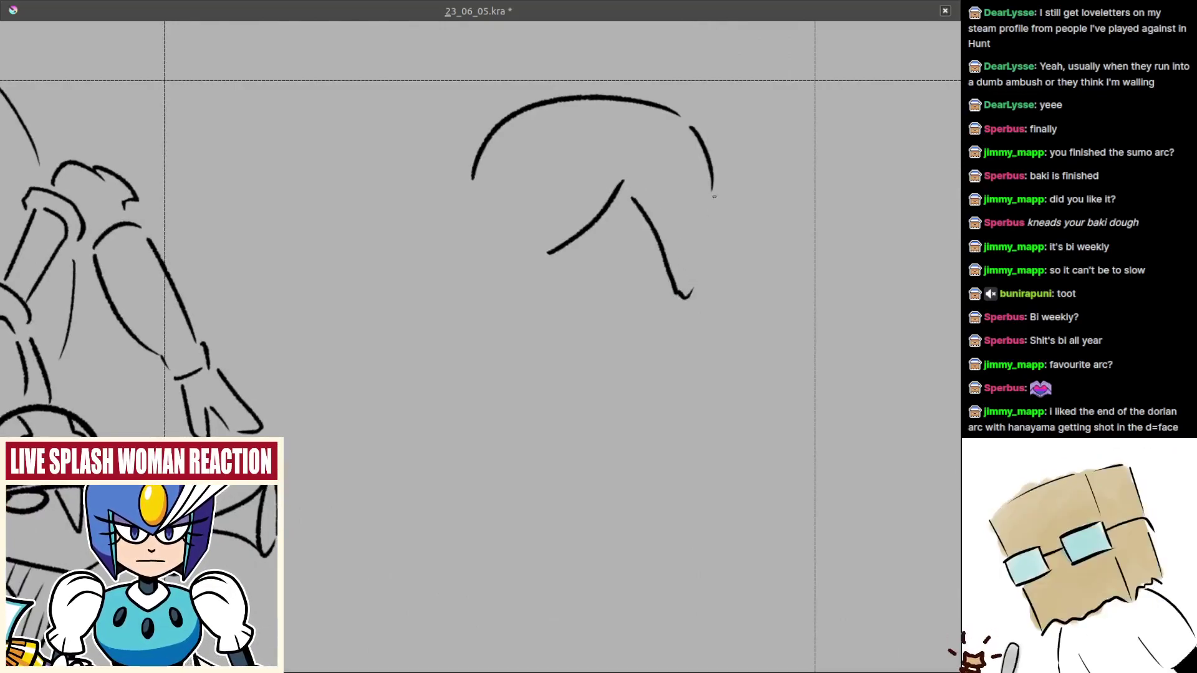
key("ctrl+z")
left_click_drag(714, 197, 703, 279)
key("ctrl+z")
left_click_drag(715, 197, 686, 297)
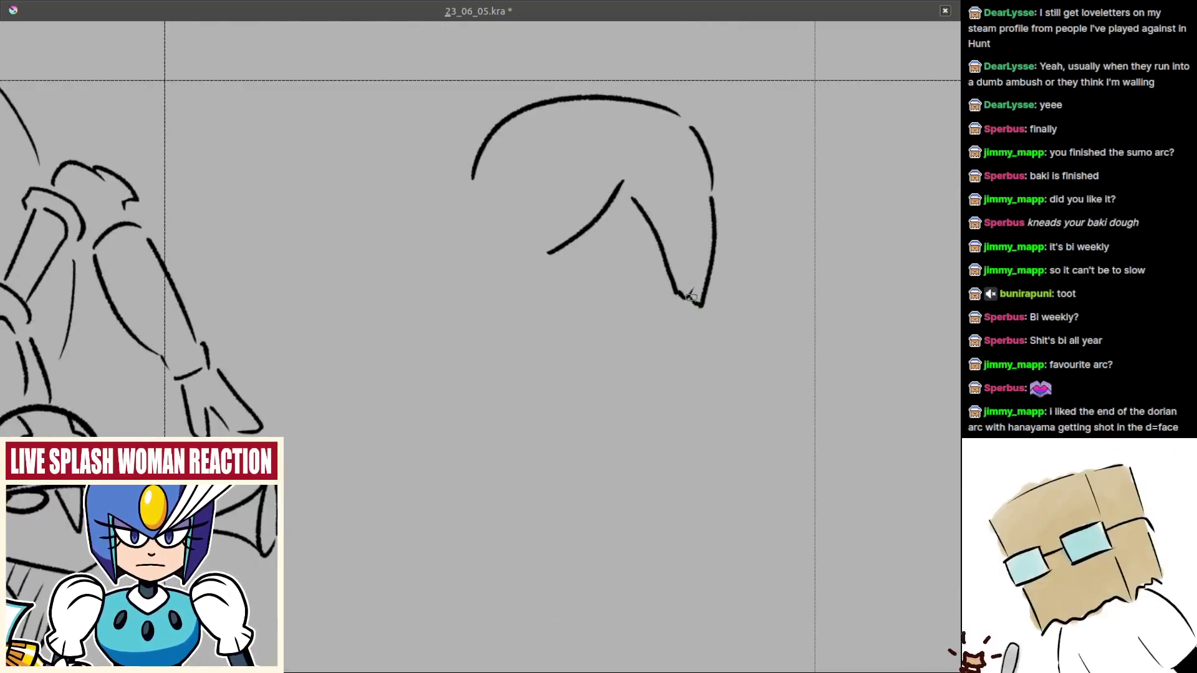
scroll(676, 329, "down", 3)
scroll(696, 277, "up", 3)
key("ctrl+z")
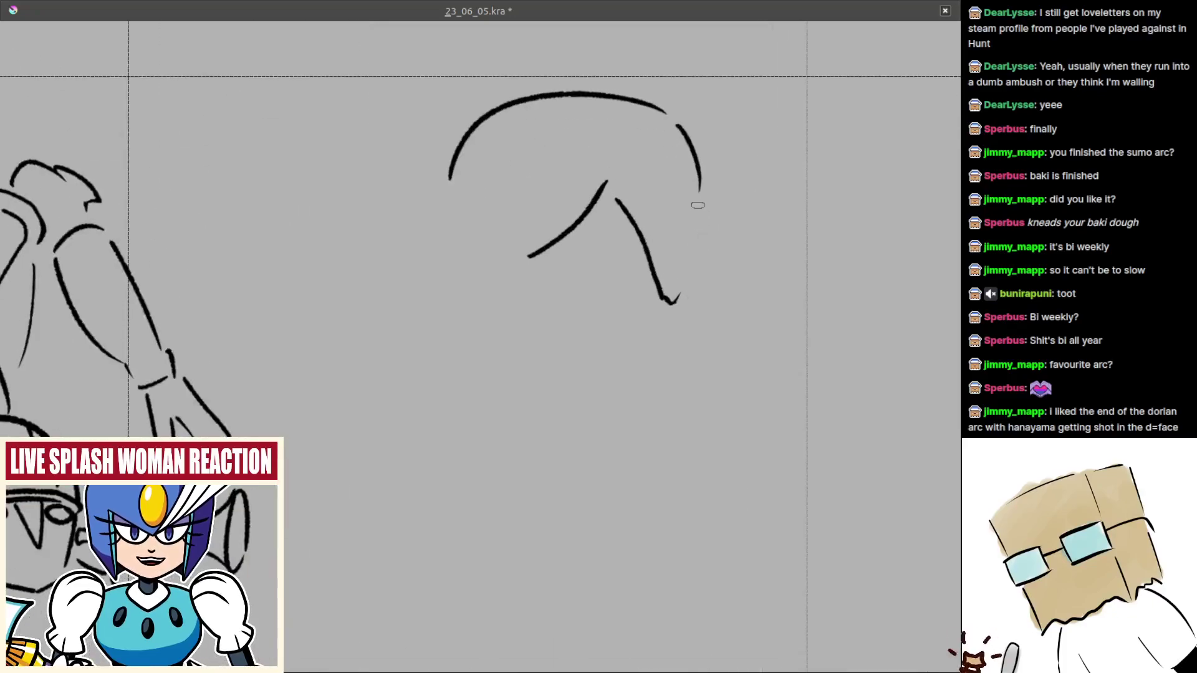
key("ctrl+z")
left_click_drag(698, 204, 682, 288)
key("ctrl+z")
key("ctrl+z")
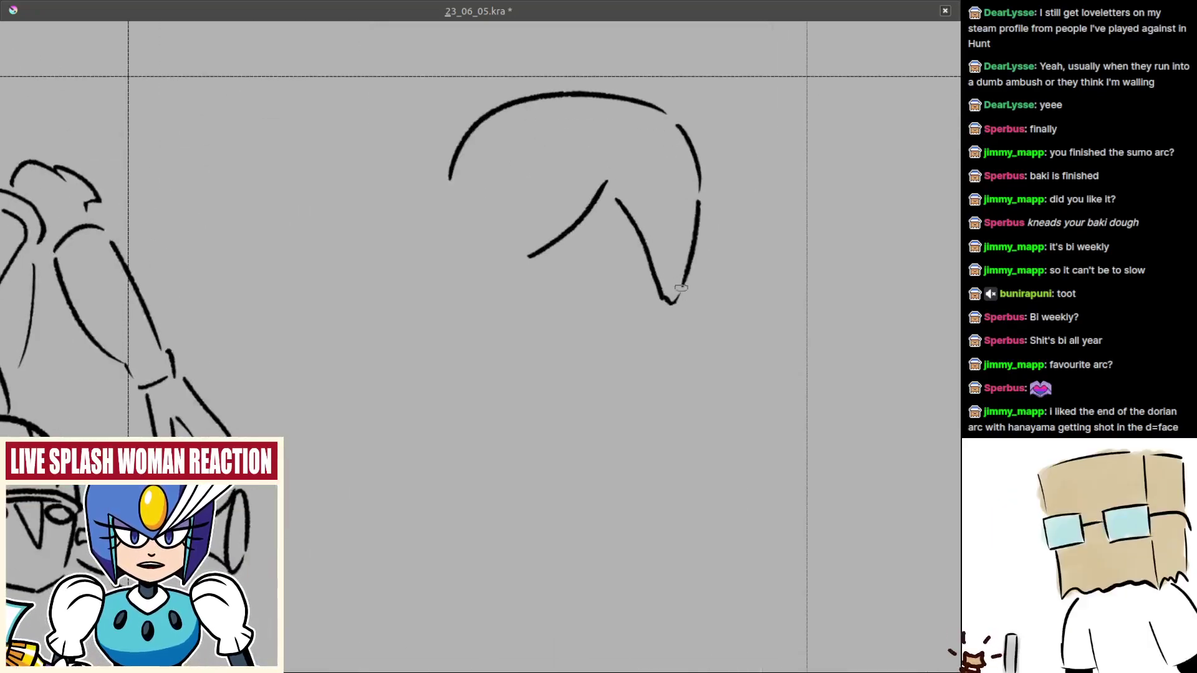
mouse_move(615, 241)
left_mouse_down()
mouse_move(666, 318)
mouse_move(661, 284)
left_mouse_up()
mouse_move(527, 318)
left_mouse_down()
mouse_move(561, 346)
mouse_move(548, 320)
left_mouse_up()
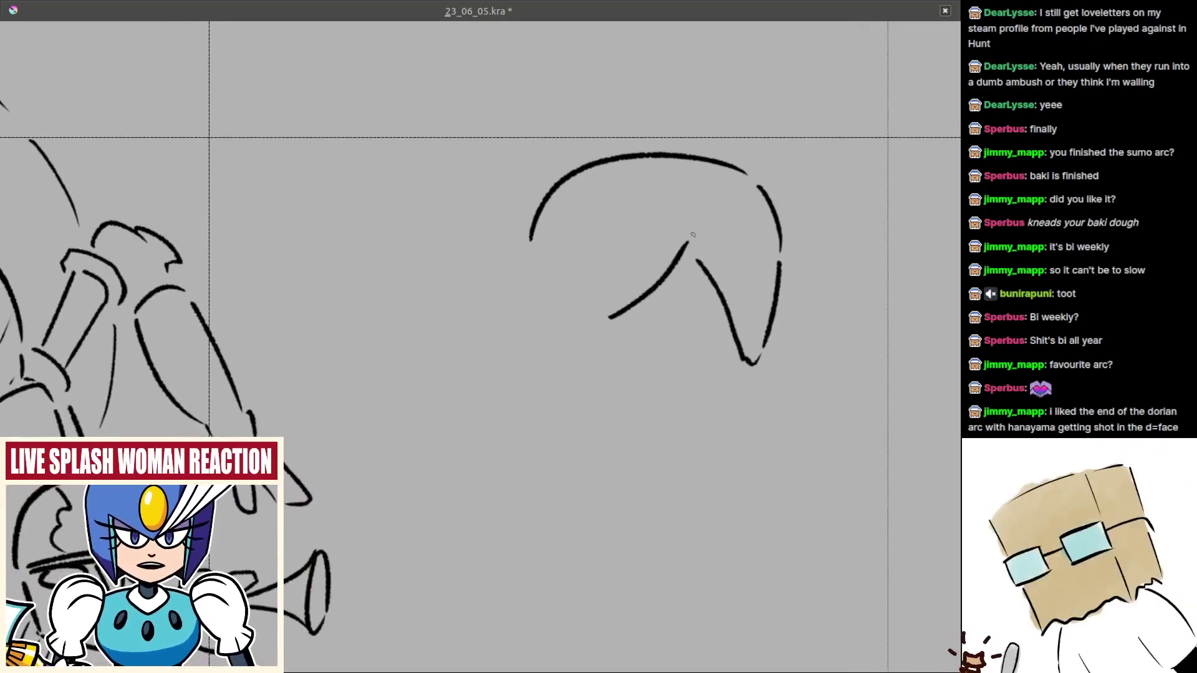
- Refine the diagonal fringe line with a small notch midway and extend it to a jagged, upturned end
mouse_move(689, 241)
left_mouse_down()
mouse_move(683, 263)
mouse_move(612, 321)
mouse_move(631, 290)
mouse_move(603, 332)
mouse_move(623, 319)
mouse_move(596, 333)
mouse_move(691, 238)
left_mouse_up()
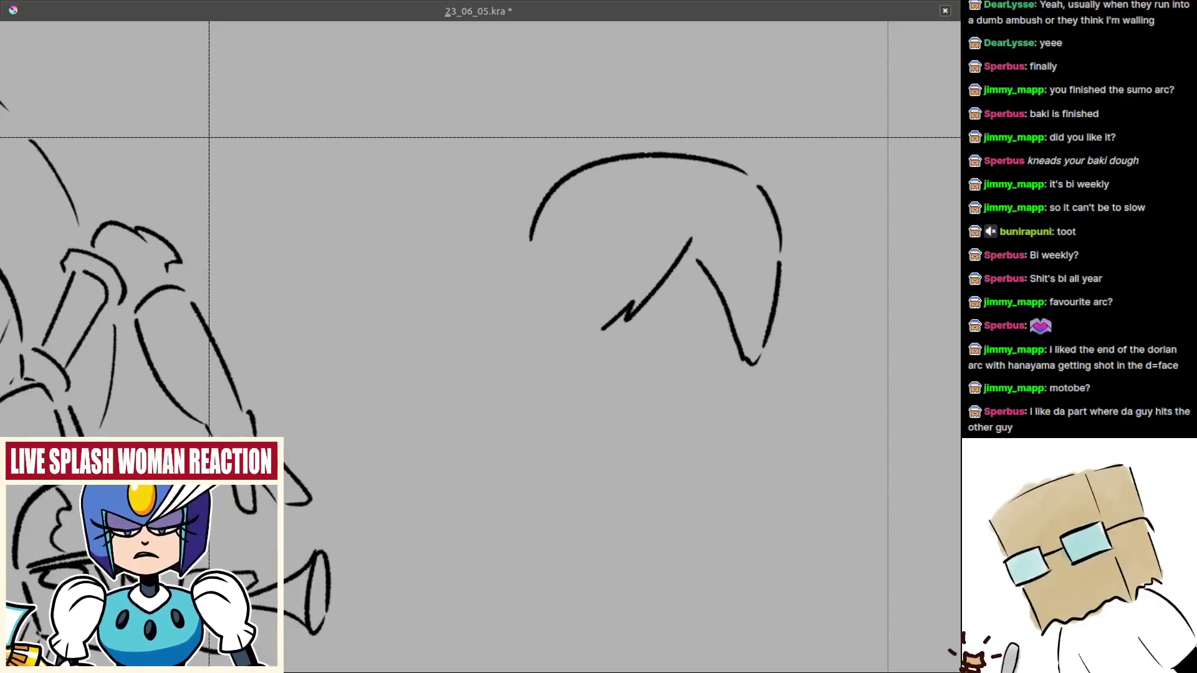
left_click_drag(660, 386, 630, 372)
left_click_drag(583, 408, 615, 428)
left_click_drag(759, 496, 745, 495)
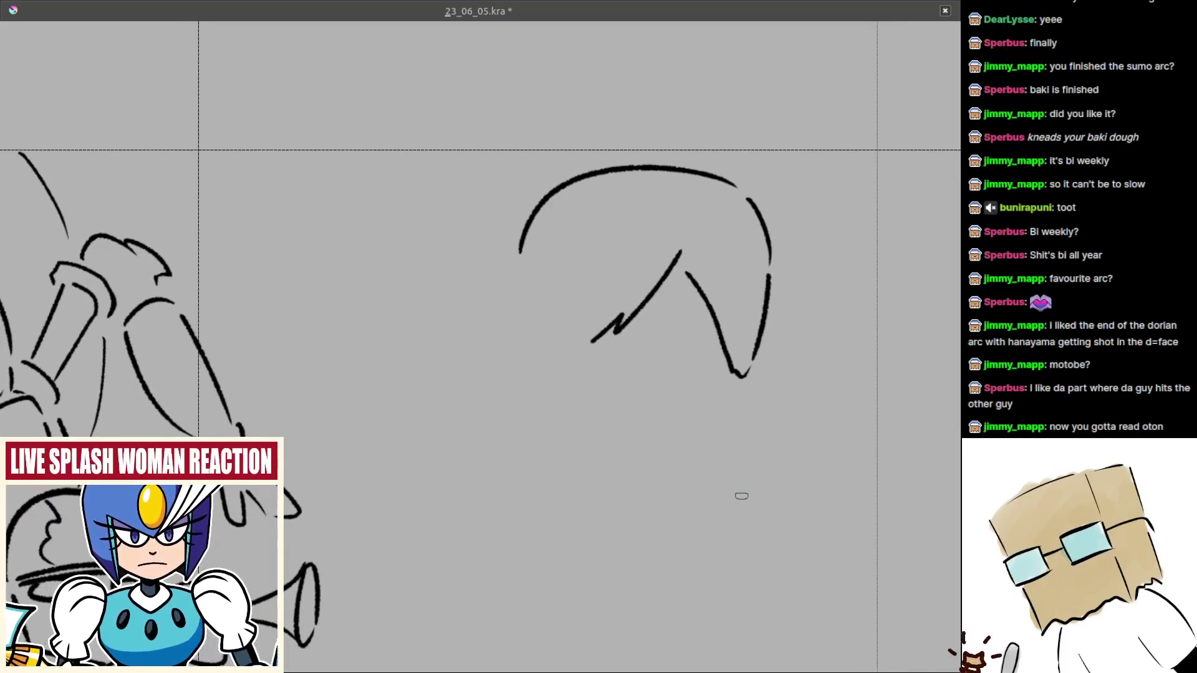
left_click_drag(519, 397, 528, 429)
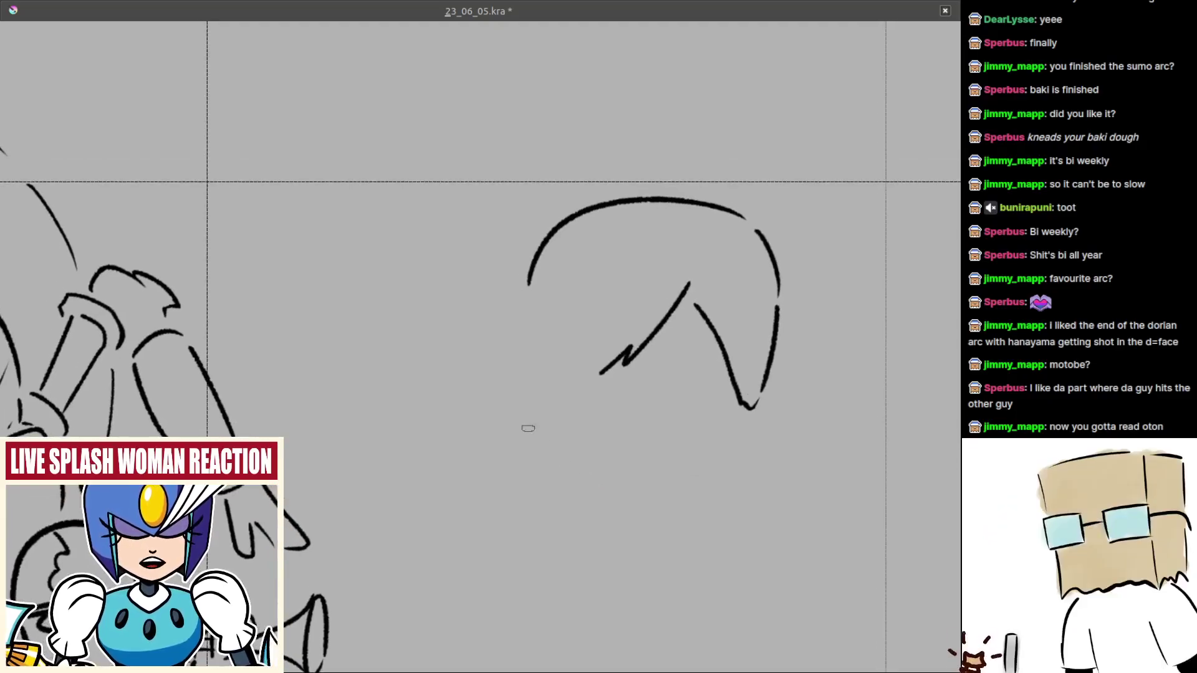
mouse_move(562, 381)
left_mouse_down()
mouse_move(536, 380)
mouse_move(606, 360)
left_mouse_up()
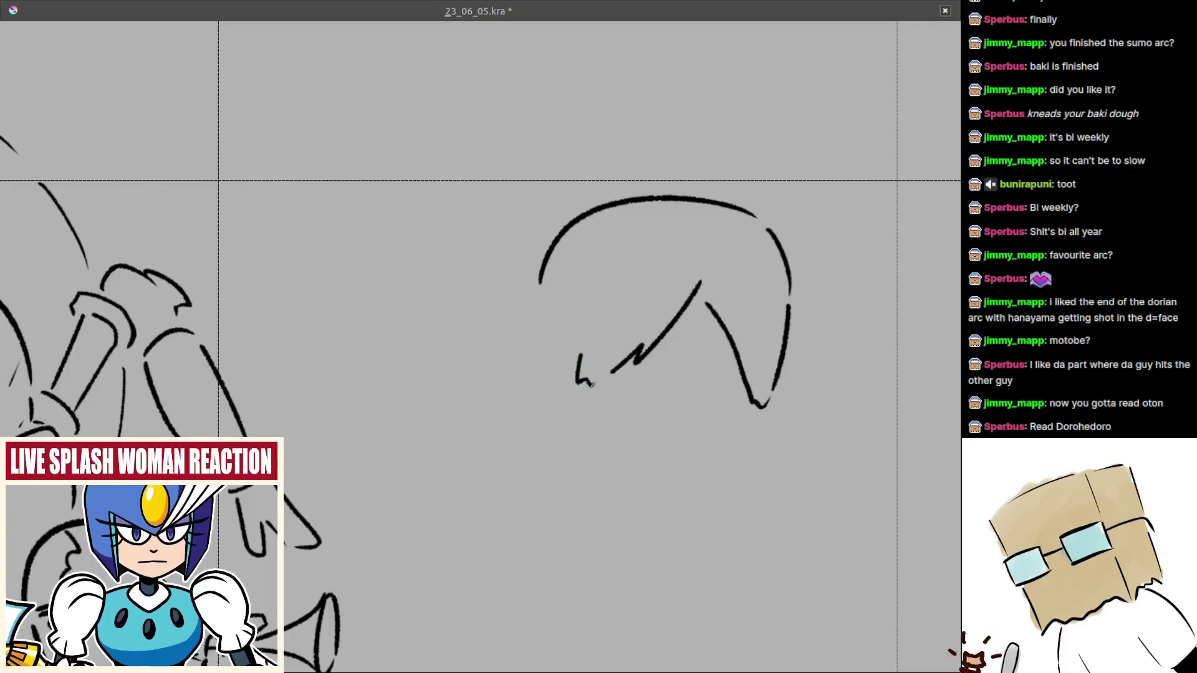
mouse_move(577, 348)
left_mouse_down()
mouse_move(591, 384)
mouse_move(616, 375)
left_mouse_up()
left_click_drag(617, 378, 628, 376)
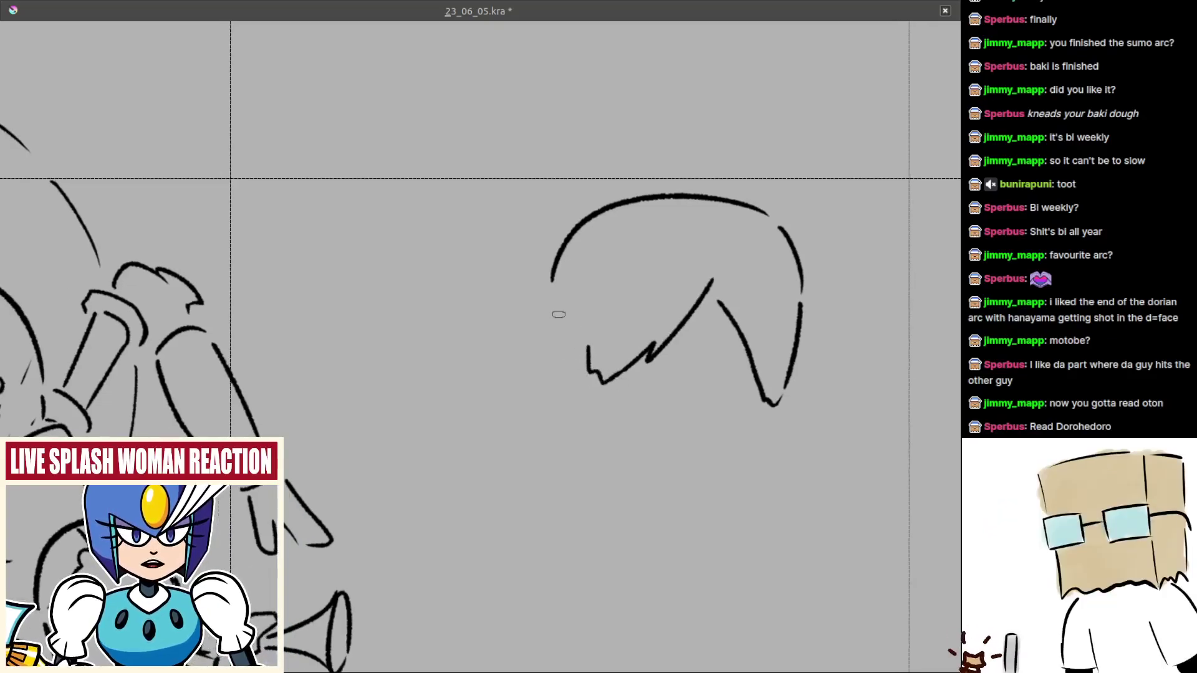
- Continue the head's outline down from the arch's open end with a short flicked lock and a longer hooked lock beneath it
left_click_drag(553, 286, 537, 373)
key("ctrl+z")
key("ctrl+z")
key("ctrl+z")
mouse_move(553, 309)
left_mouse_down()
mouse_move(541, 350)
mouse_move(533, 345)
mouse_move(556, 354)
left_mouse_up()
key("ctrl+z")
mouse_move(550, 286)
left_mouse_down()
mouse_move(530, 340)
mouse_move(545, 341)
mouse_move(545, 392)
mouse_move(565, 393)
left_mouse_up()
key("ctrl+z")
left_click_drag(540, 353, 568, 399)
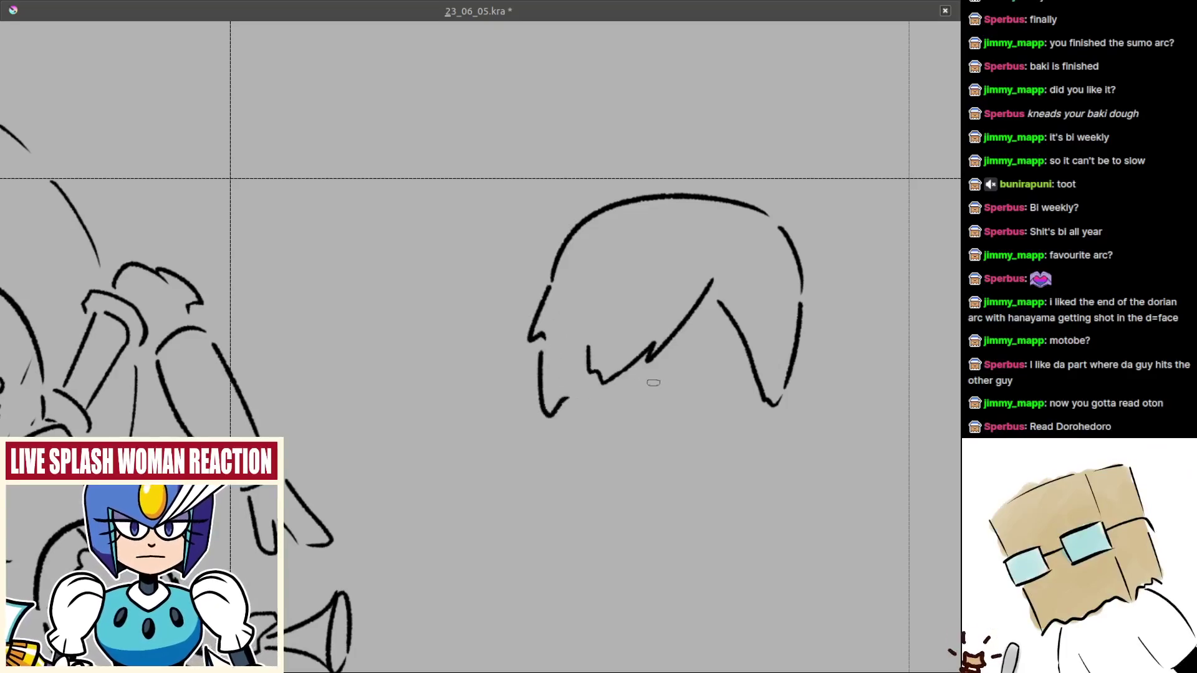
- Redraw the lower hair lock on the fringe side with a zigzag tip
left_click_drag(708, 428, 672, 402)
left_click_drag(722, 373, 662, 369)
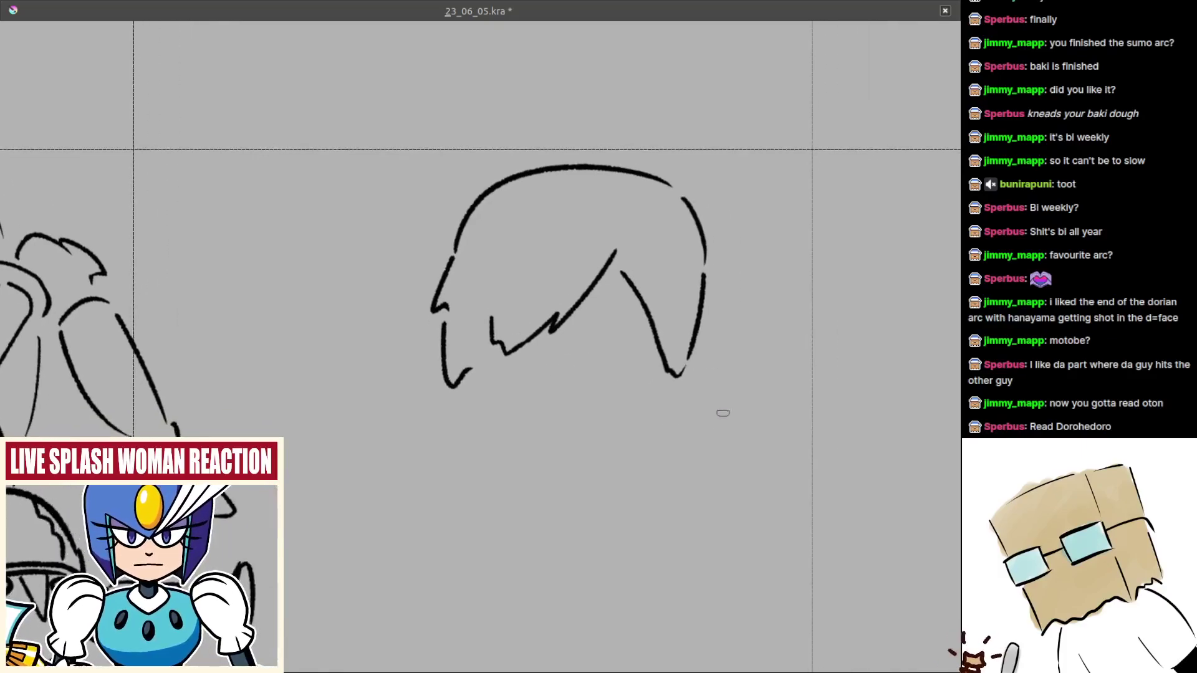
key("ctrl+z")
mouse_move(450, 319)
left_mouse_down()
mouse_move(442, 355)
mouse_move(465, 373)
mouse_move(449, 343)
mouse_move(485, 371)
left_mouse_up()
key("ctrl+z")
- Add a small hair tuft behind the tip of the long pointed lock
left_click_drag(661, 388, 652, 372)
left_click_drag(693, 320, 690, 353)
key("ctrl+z")
left_click_drag(662, 366, 704, 386)
- Draw the jaw as two shallow curves meeting at the chin, running between the fringe tip and the long pointed lock
mouse_move(544, 376)
left_mouse_down()
mouse_move(626, 395)
mouse_move(638, 421)
mouse_move(595, 403)
mouse_move(636, 401)
mouse_move(692, 371)
left_mouse_up()
key("ctrl+z")
key("ctrl+z")
key("ctrl+z")
key("ctrl+z")
key("ctrl+z")
left_click_drag(639, 401, 694, 370)
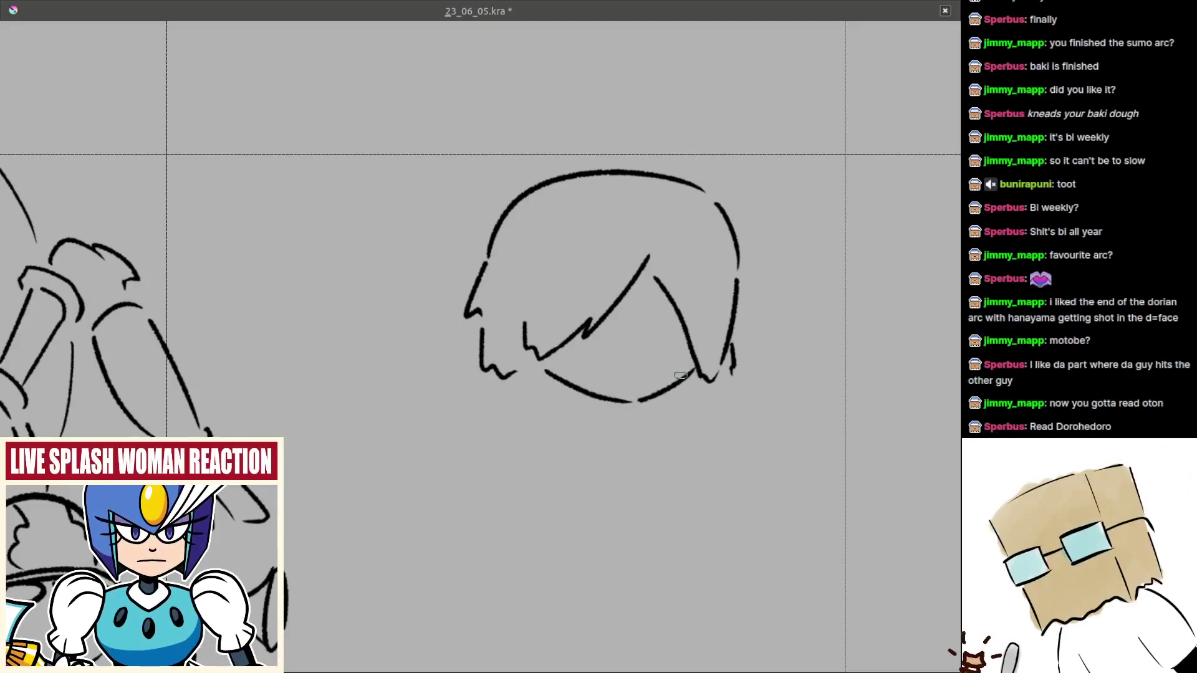
- Try several eye lines in the face between the fringe and the long pointed lock, and undo them
mouse_move(622, 348)
left_mouse_down()
mouse_move(619, 330)
mouse_move(641, 326)
mouse_move(629, 312)
mouse_move(689, 328)
left_mouse_up()
key("ctrl+z")
mouse_move(647, 320)
left_mouse_down()
mouse_move(707, 310)
mouse_move(691, 308)
left_mouse_up()
key("ctrl+z")
key("ctrl+z")
key("ctrl+z")
key("ctrl+z")
key("ctrl+z")
key("ctrl+z")
key("ctrl+z")
key("ctrl+z")
key("ctrl+z")
key("ctrl+z")
key("ctrl+z")
key("ctrl+z")
key("ctrl+z")
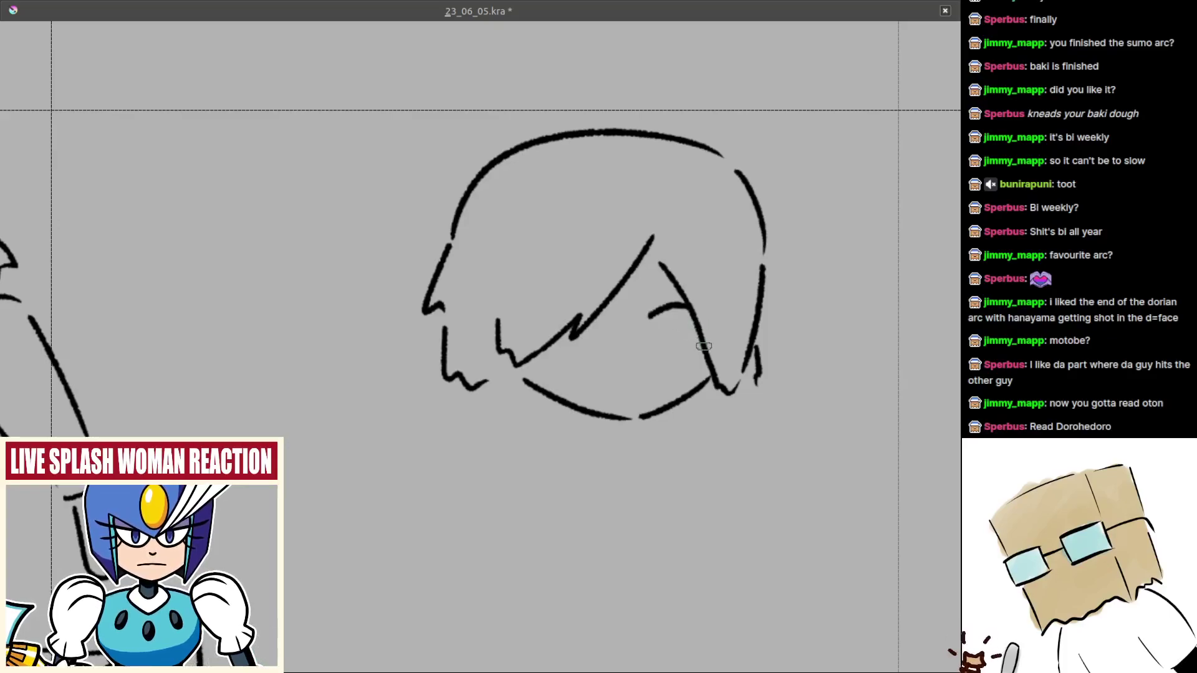
mouse_move(687, 353)
left_mouse_down()
mouse_move(668, 329)
mouse_move(674, 305)
left_mouse_up()
key("ctrl+z")
key("ctrl+z")
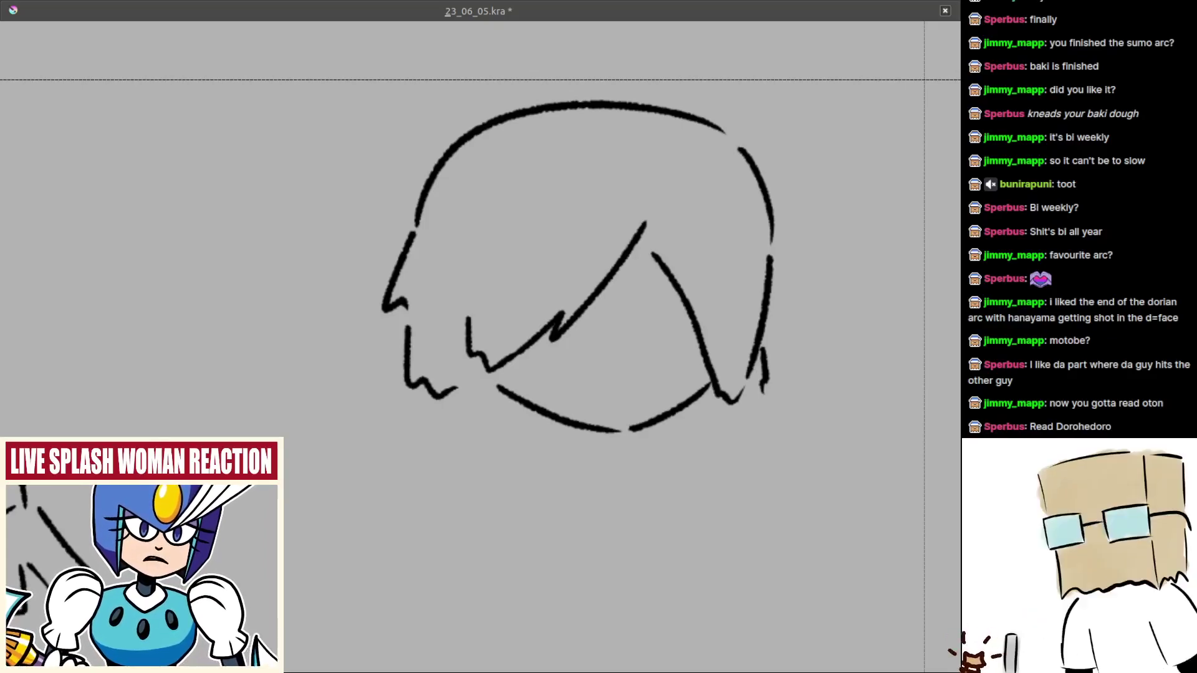
- Place the manga portrait of the man with glasses over the doodles as a reference and remove it again
scroll(605, 349, "down", 5)
scroll(531, 356, "up", 3)
mouse_move(936, 380)
left_mouse_down()
mouse_move(517, 362)
mouse_move(647, 332)
left_mouse_up()
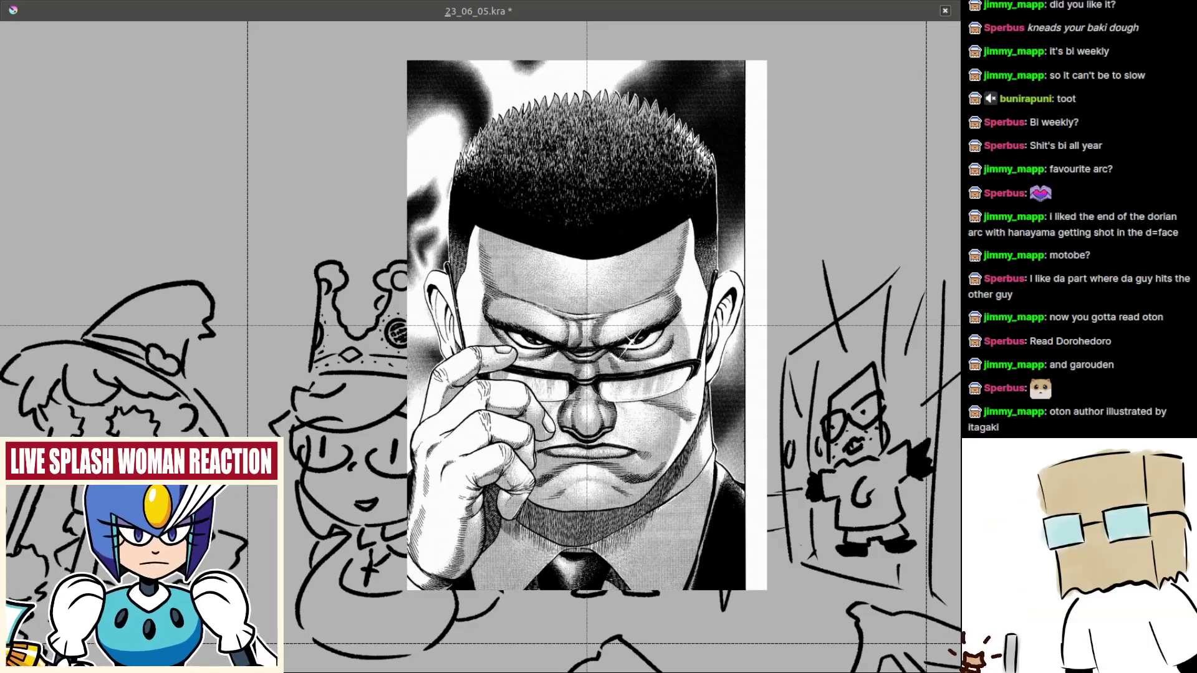
left_click_drag(522, 351, 504, 370)
key("ctrl+z")
left_click_drag(183, 326, 489, 350)
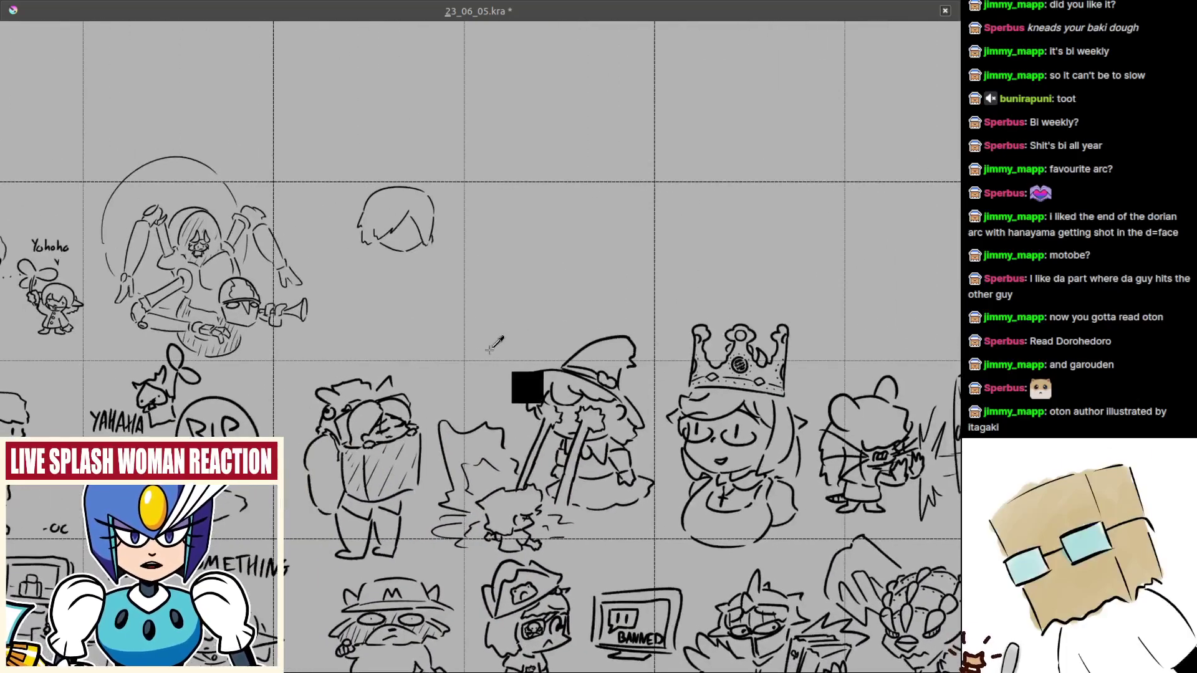
scroll(490, 350, "up", 5)
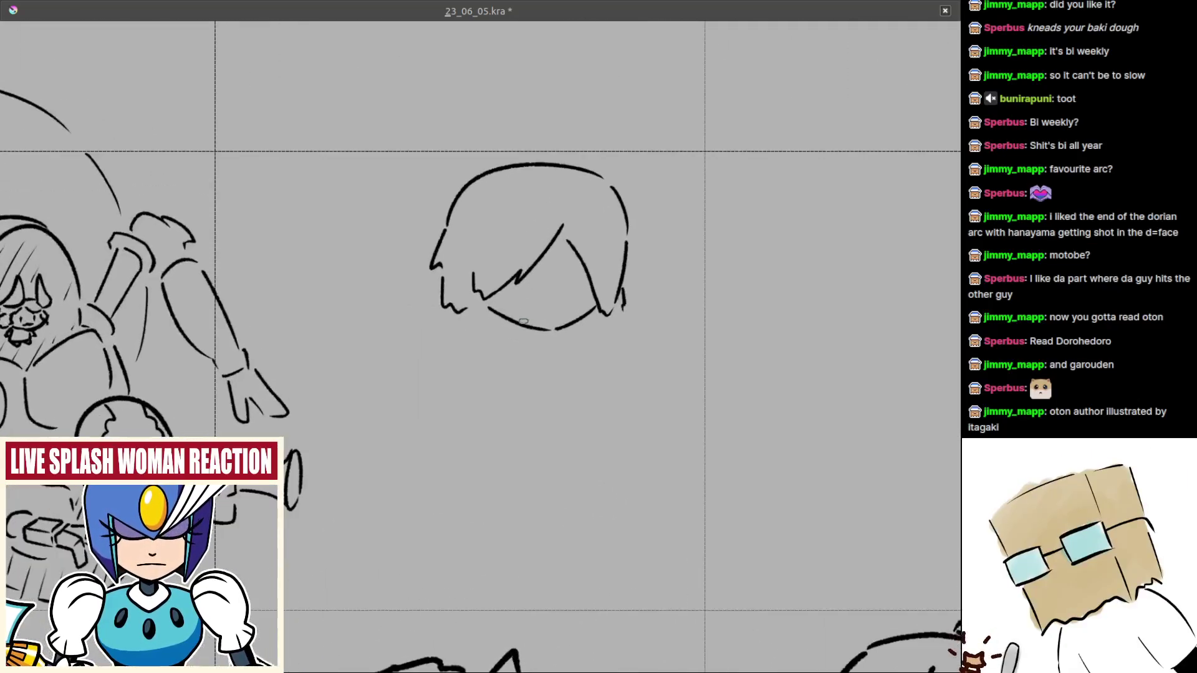
scroll(524, 321, "up", 2)
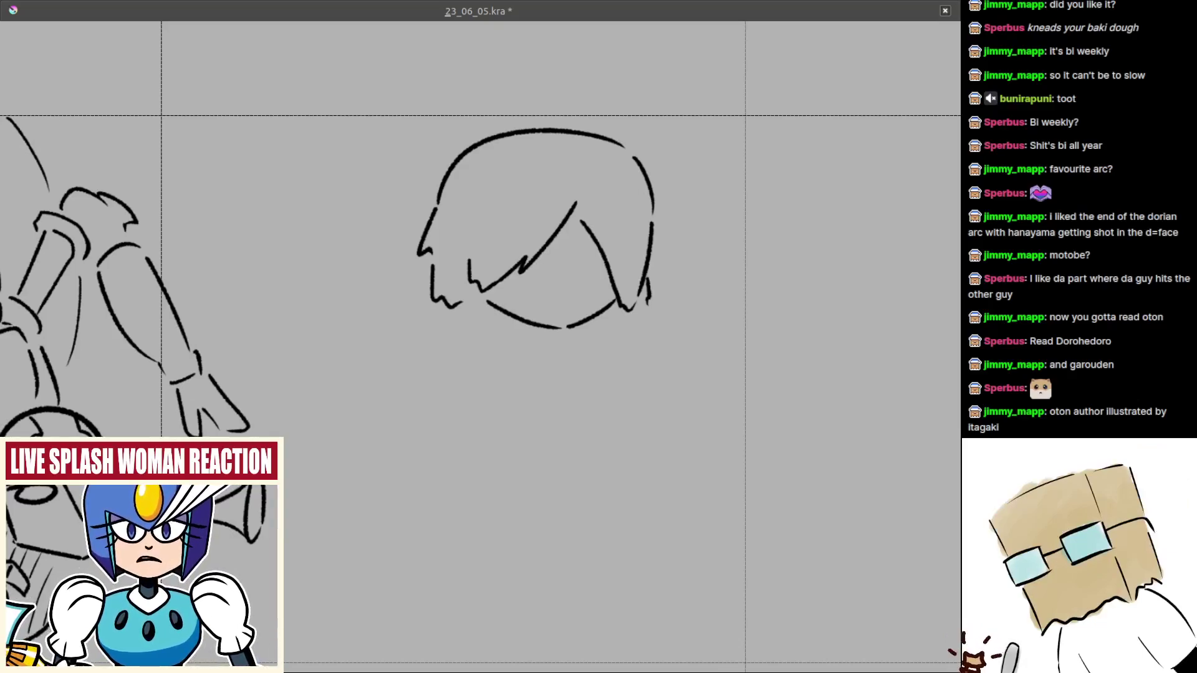
- Draw a short jagged line descending beneath the chin
mouse_move(607, 397)
left_mouse_down()
mouse_move(578, 361)
mouse_move(588, 339)
left_mouse_up()
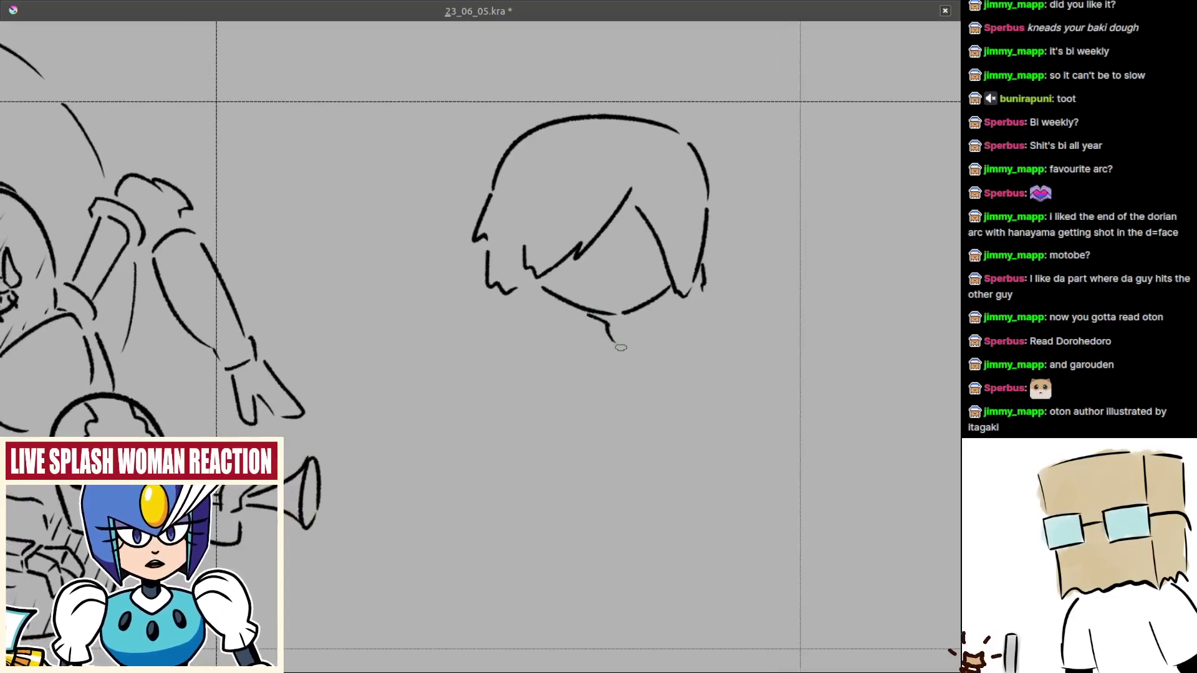
key("ctrl+z")
left_click_drag(565, 317, 609, 356)
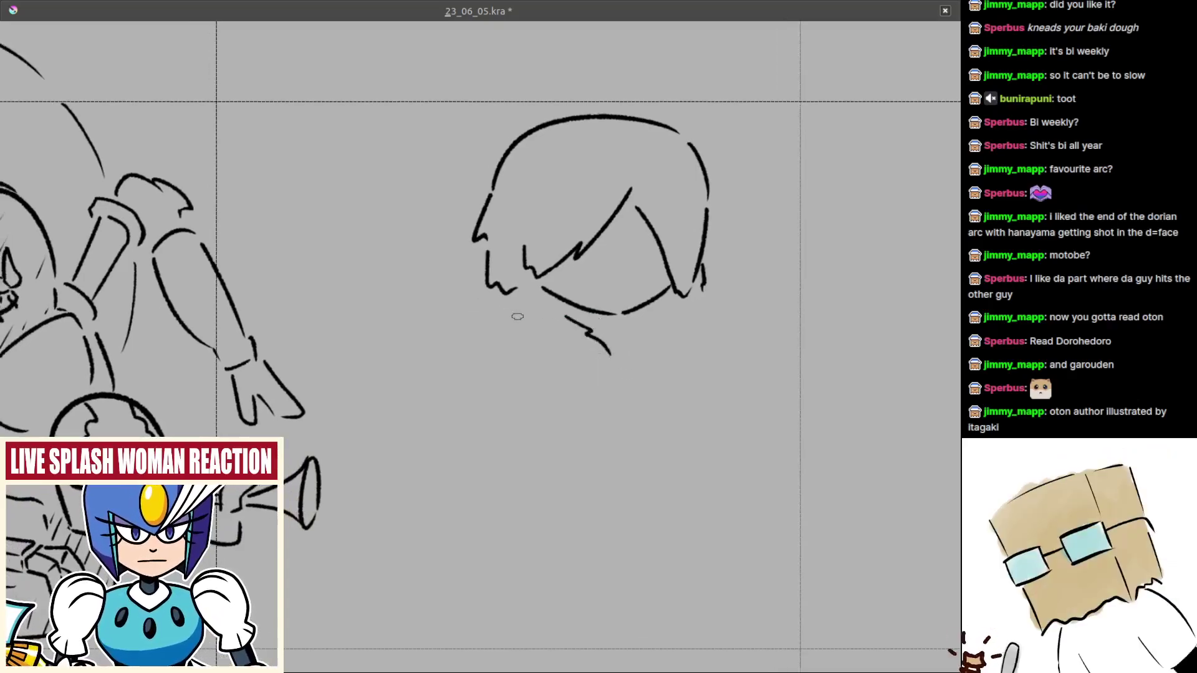
- Draw a scalloped, puffy outline beneath the zigzag hair lock, ending in a long flat curve below the jaw
mouse_move(485, 284)
left_mouse_down()
mouse_move(457, 284)
mouse_move(465, 305)
mouse_move(449, 291)
left_mouse_up()
key("ctrl+z")
key("ctrl+z")
key("ctrl+z")
key("ctrl+z")
key("ctrl+z")
mouse_move(449, 292)
left_mouse_down()
mouse_move(434, 317)
mouse_move(480, 341)
left_mouse_up()
key("ctrl+z")
key("ctrl+z")
key("ctrl+z")
mouse_move(479, 275)
left_mouse_down()
mouse_move(433, 280)
mouse_move(450, 345)
mouse_move(558, 366)
mouse_move(541, 330)
left_mouse_up()
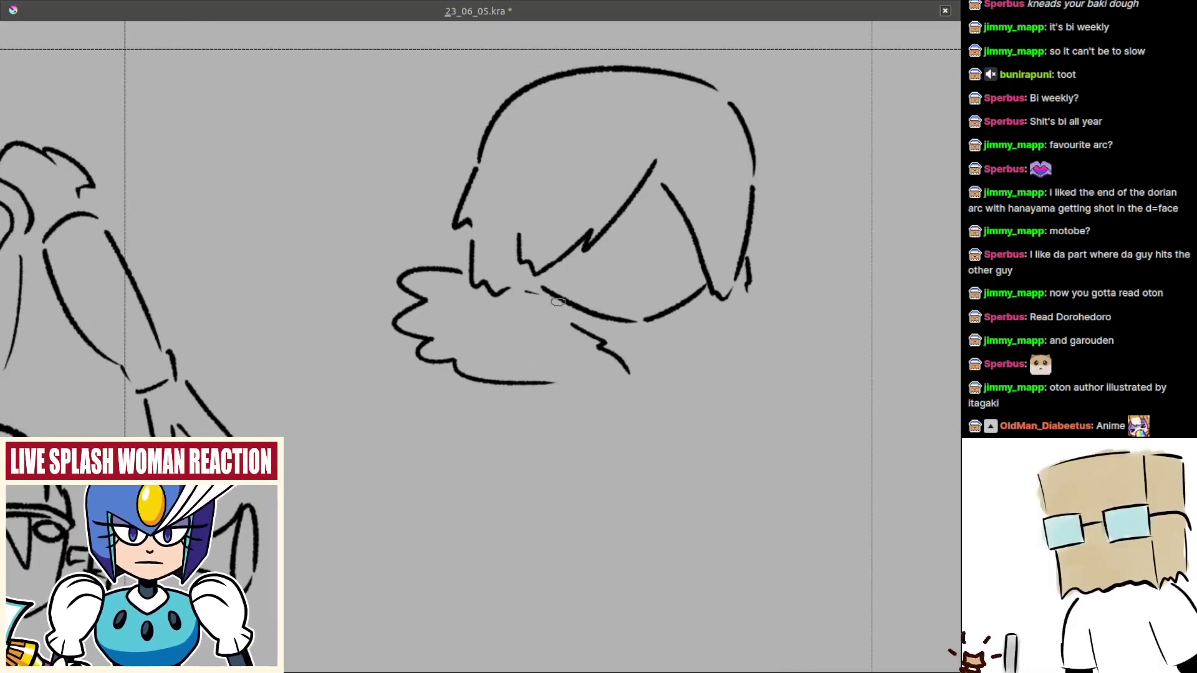
key("ctrl+z")
- Draw a small arc beside the fringe's jagged end and extend that fringe edge upward with a short curved line
left_click_drag(514, 195, 511, 231)
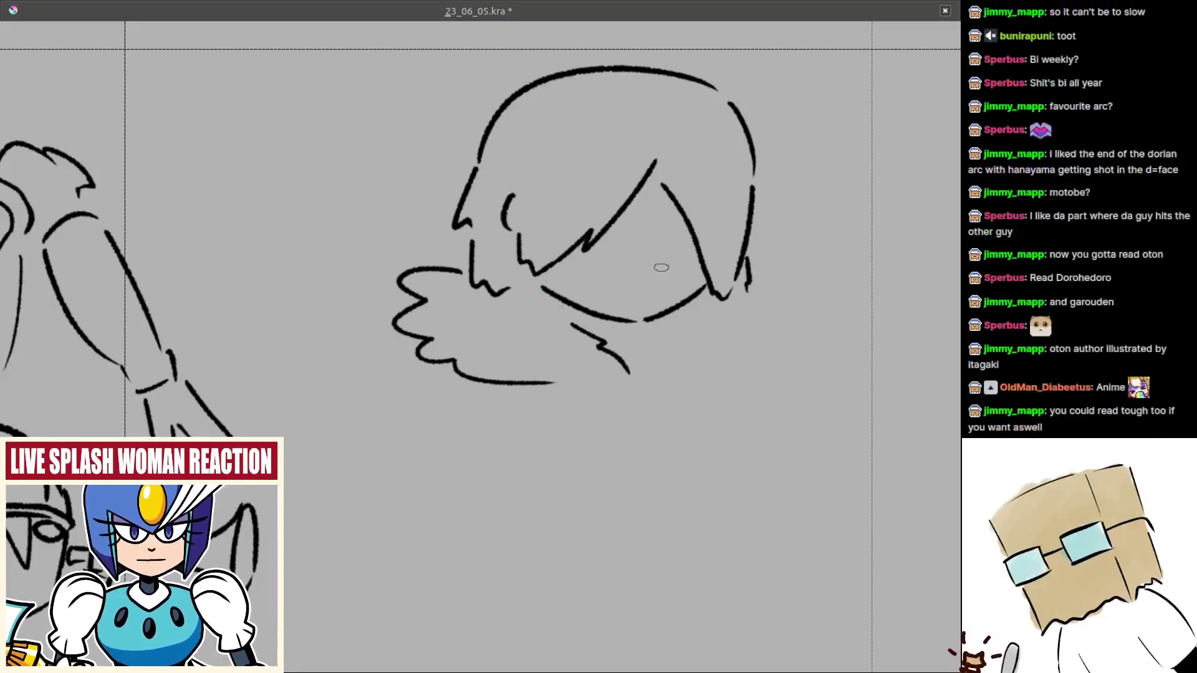
mouse_move(623, 263)
left_mouse_down()
mouse_move(561, 313)
mouse_move(557, 300)
left_mouse_up()
mouse_move(460, 259)
left_mouse_down()
mouse_move(492, 294)
mouse_move(479, 292)
mouse_move(480, 316)
left_mouse_up()
key("ctrl+z")
key("ctrl+z")
key("ctrl+z")
key("ctrl+z")
key("ctrl+z")
left_click_drag(479, 268, 490, 310)
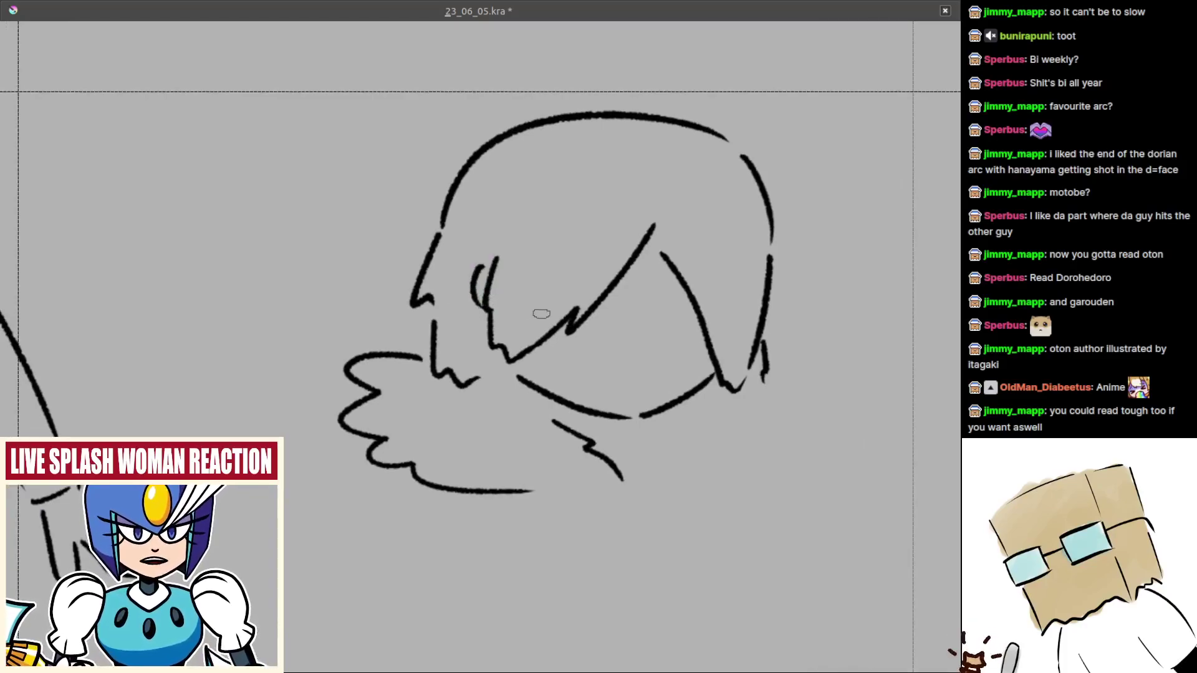
- Rework the small arc beside the extended fringe edge
left_click_drag(598, 351, 548, 374)
key("ctrl+z")
mouse_move(440, 285)
left_mouse_down()
mouse_move(431, 324)
mouse_move(440, 340)
mouse_move(429, 323)
left_mouse_up()
key("ctrl+z")
key("ctrl+z")
key("ctrl+z")
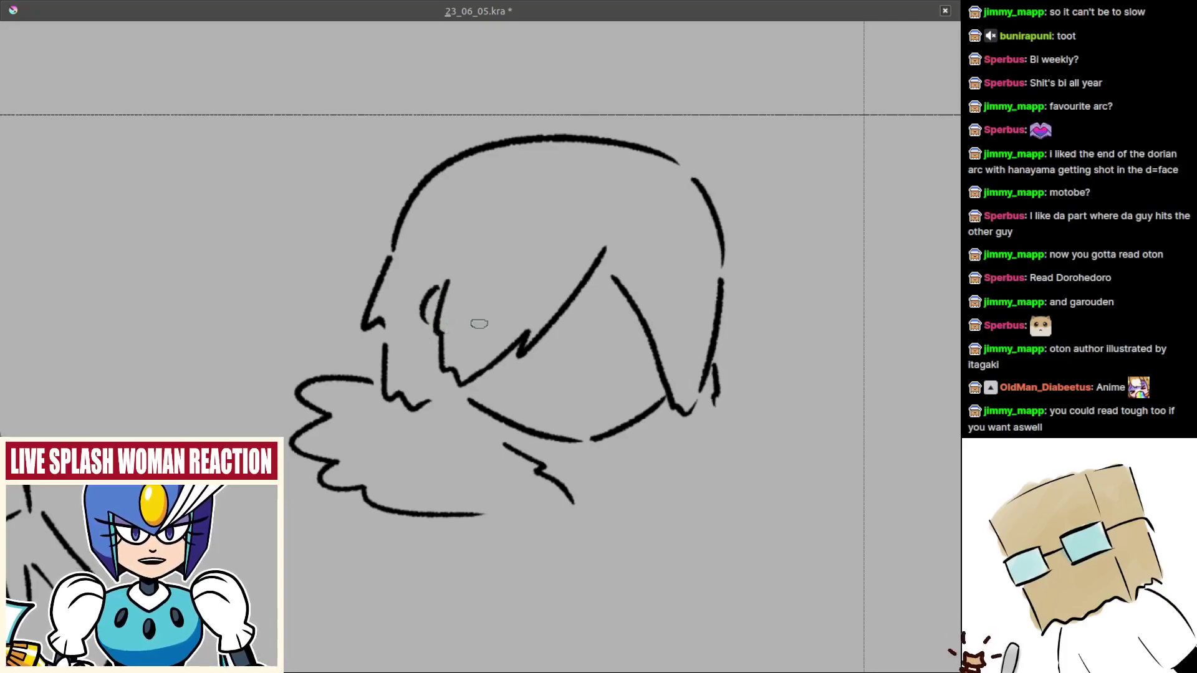
- Draw a small slanted nose mark and a flat mouth line above the chin
mouse_move(604, 331)
left_mouse_down()
mouse_move(547, 314)
mouse_move(570, 339)
mouse_move(618, 341)
mouse_move(600, 358)
left_mouse_up()
left_click_drag(512, 399, 587, 409)
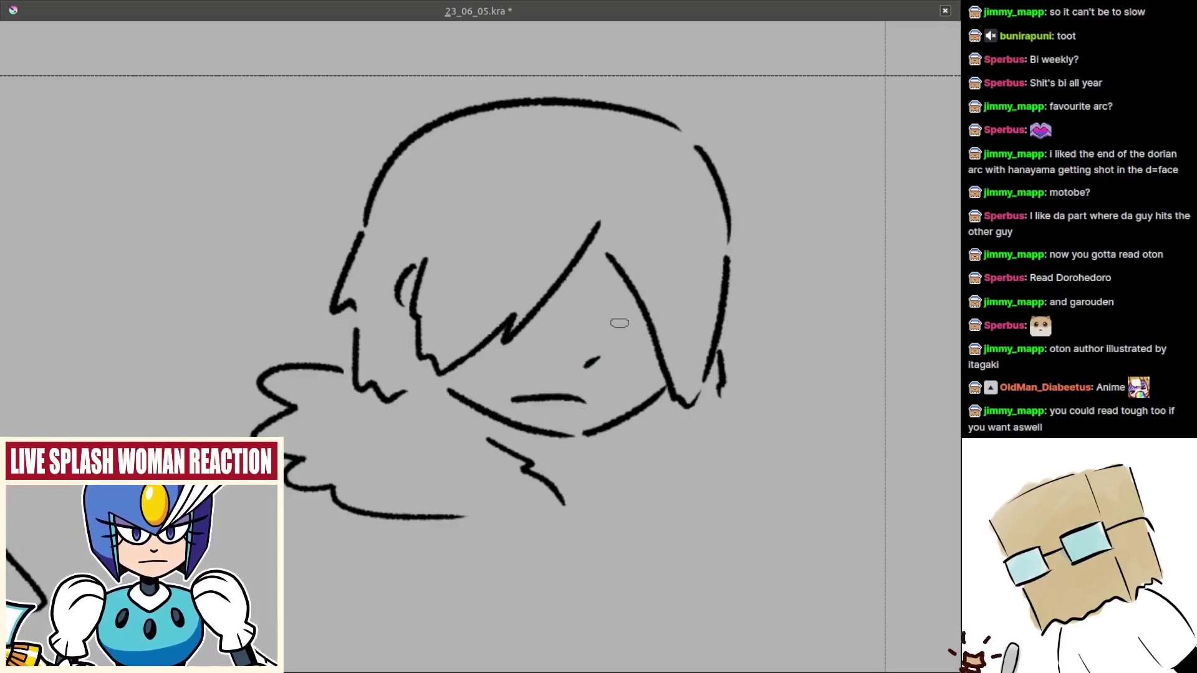
key("ctrl+z")
- Draw a narrow, half-closed eye crossing the inner edge of the long pointed lock
mouse_move(601, 309)
left_mouse_down()
mouse_move(648, 316)
mouse_move(678, 310)
mouse_move(662, 300)
mouse_move(676, 299)
left_mouse_up()
key("ctrl+z")
key("ctrl+z")
left_click_drag(608, 317, 643, 313)
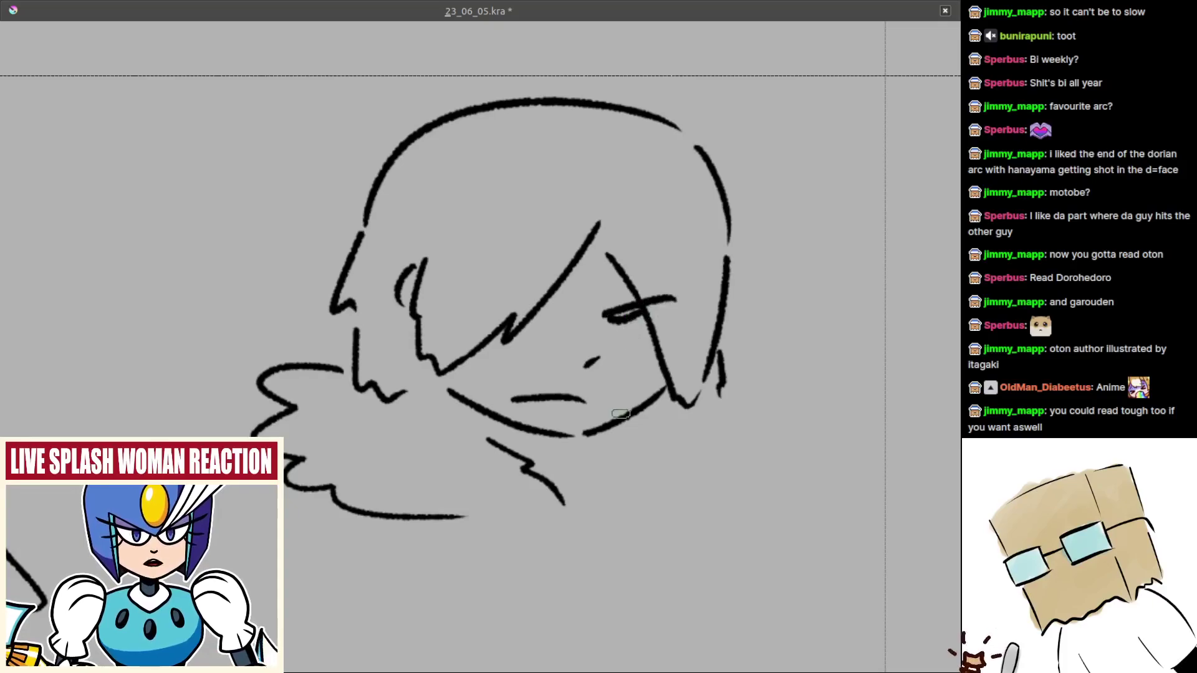
- Add a rising stroke at the end of the mouth line nearest the long pointed lock
left_click_drag(621, 415, 600, 389)
mouse_move(563, 375)
left_mouse_down()
mouse_move(613, 352)
mouse_move(612, 371)
mouse_move(615, 352)
mouse_move(552, 373)
mouse_move(604, 350)
left_mouse_up()
key("ctrl+z")
key("ctrl+z")
key("ctrl+z")
key("ctrl+z")
key("ctrl+z")
key("ctrl+z")
key("ctrl+z")
key("ctrl+z")
key("ctrl+z")
key("ctrl+z")
key("ctrl+z")
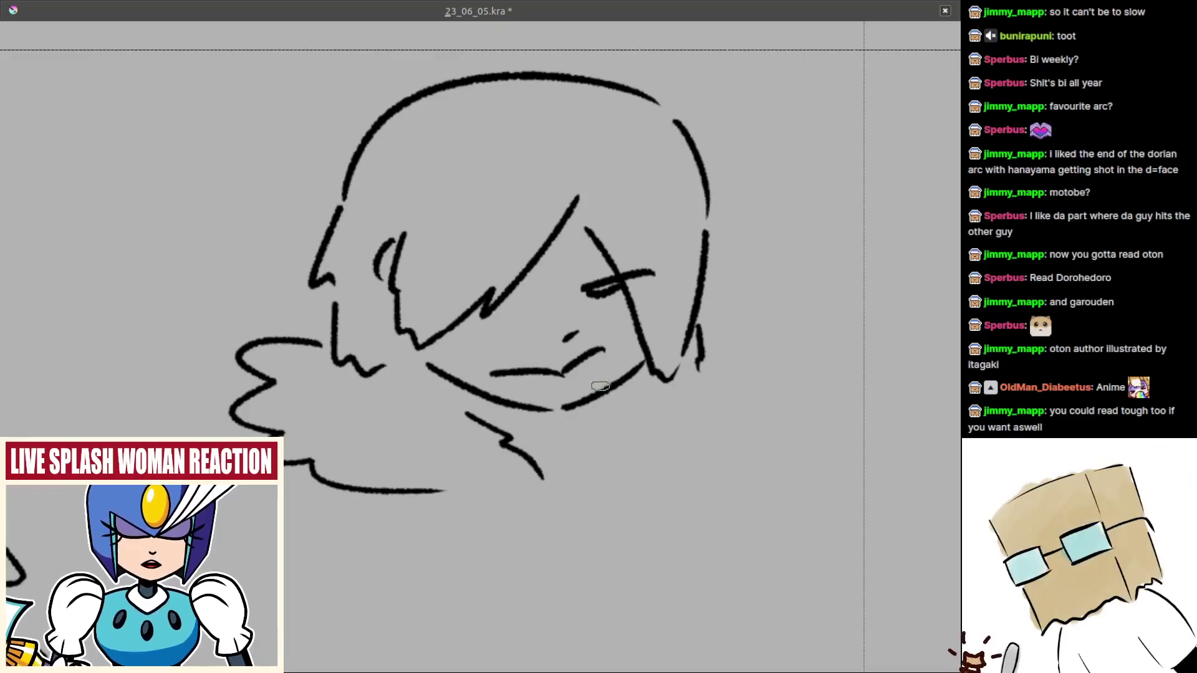
- Draw a second stroke under the raised mouth corner to close it into a narrow opening
left_click_drag(600, 386, 593, 367)
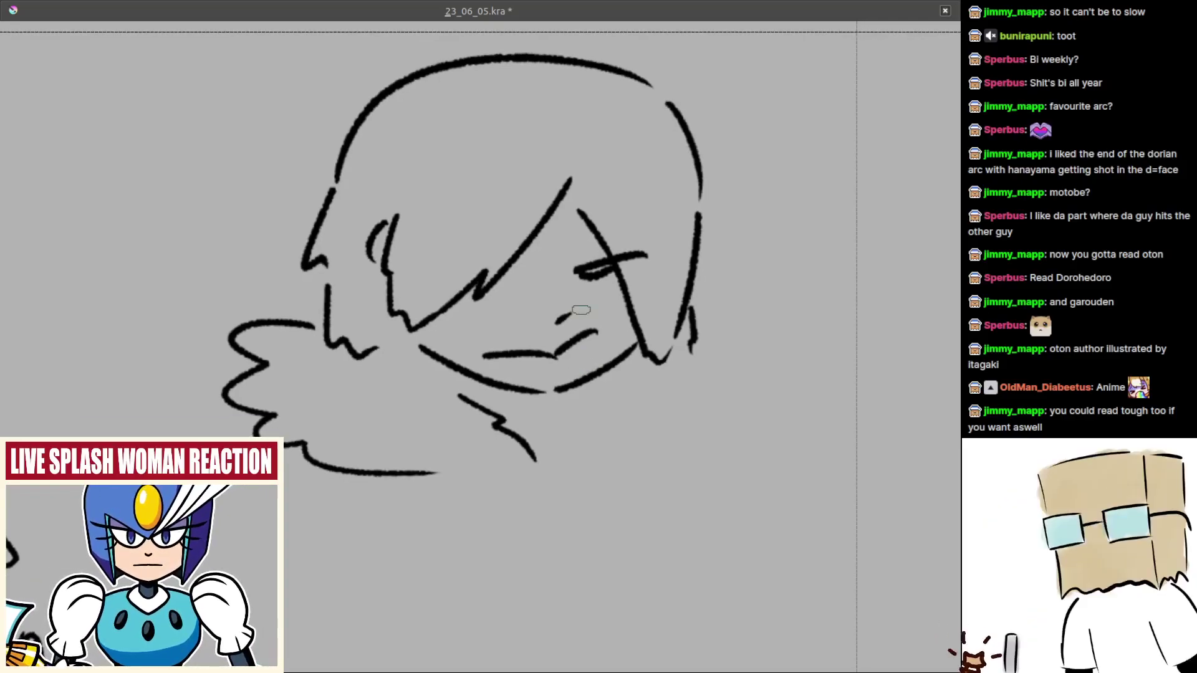
left_click_drag(522, 390, 521, 386)
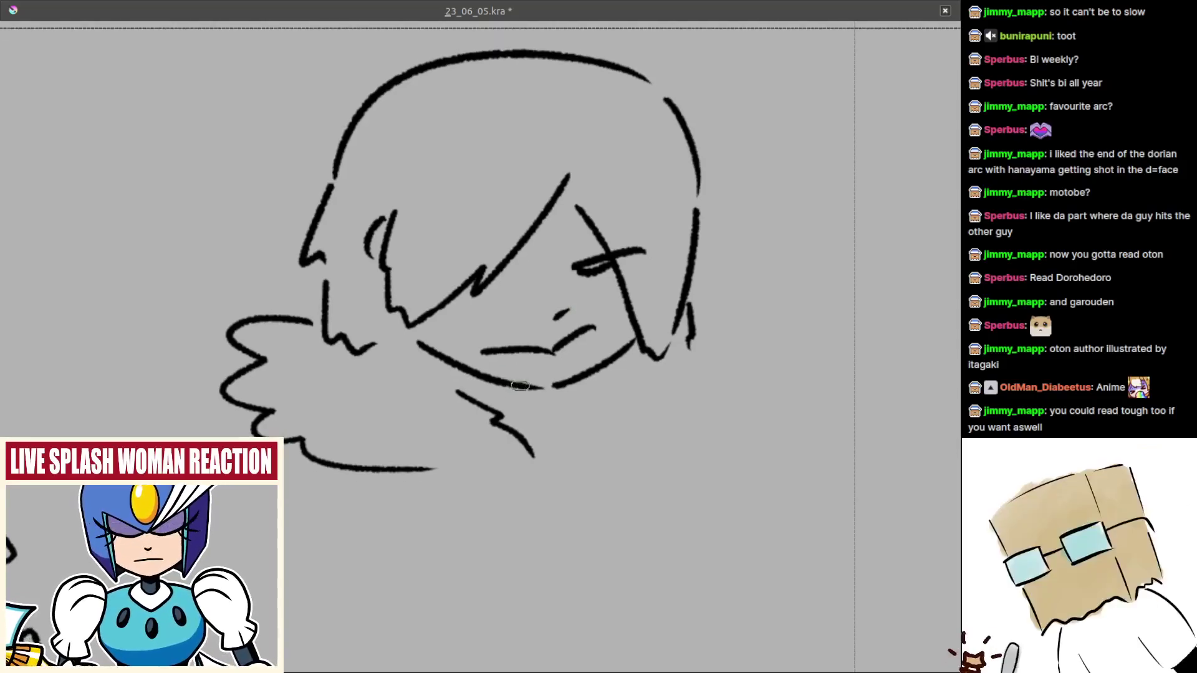
scroll(573, 363, "up", 2)
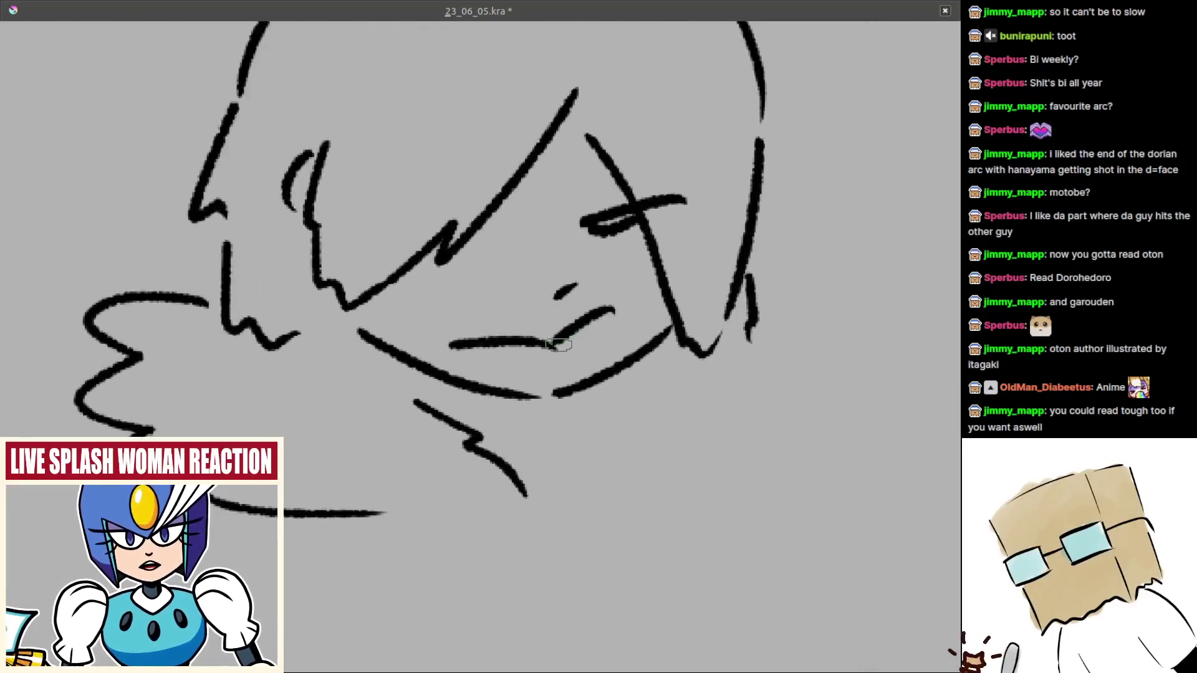
left_click_drag(557, 350, 613, 316)
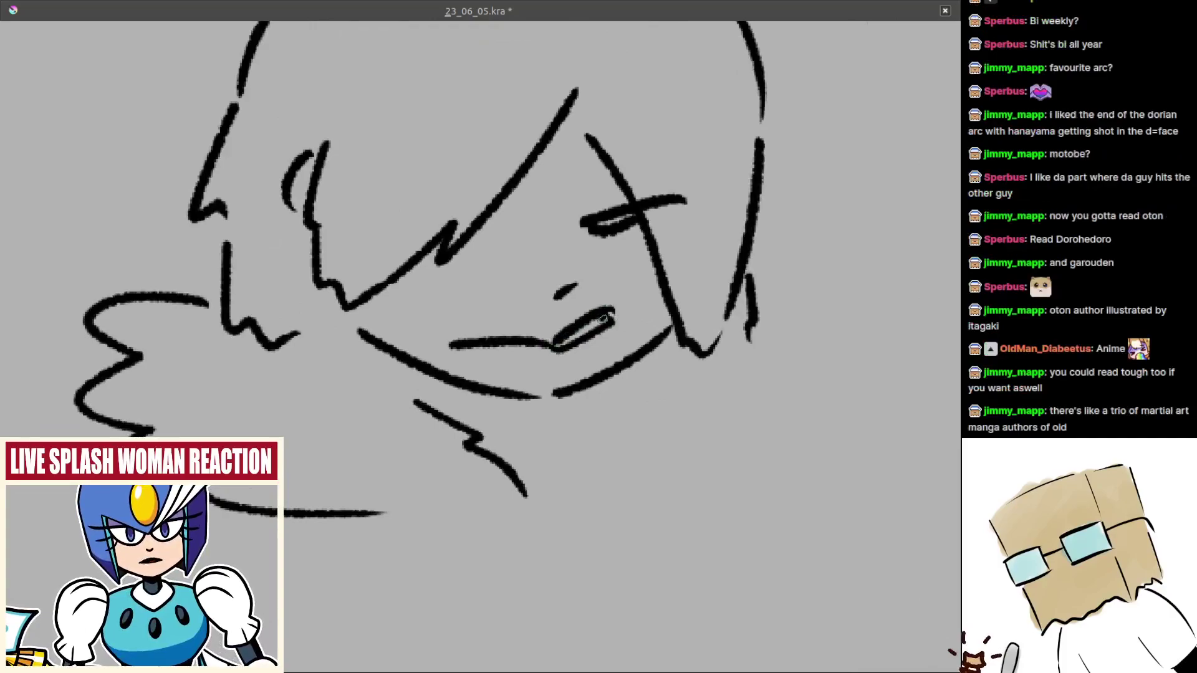
- Draw curved lines over the long pointed lock and open wavy contours spreading outward from that side of the head
scroll(603, 319, "down", 4)
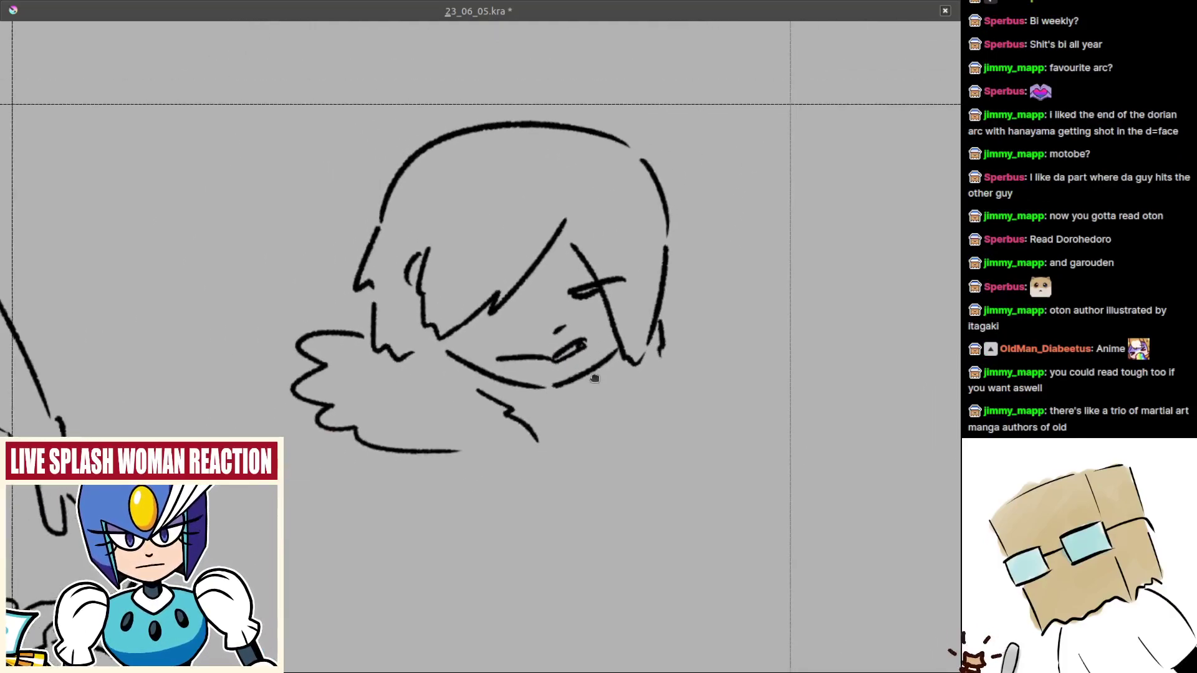
left_click_drag(595, 379, 592, 379)
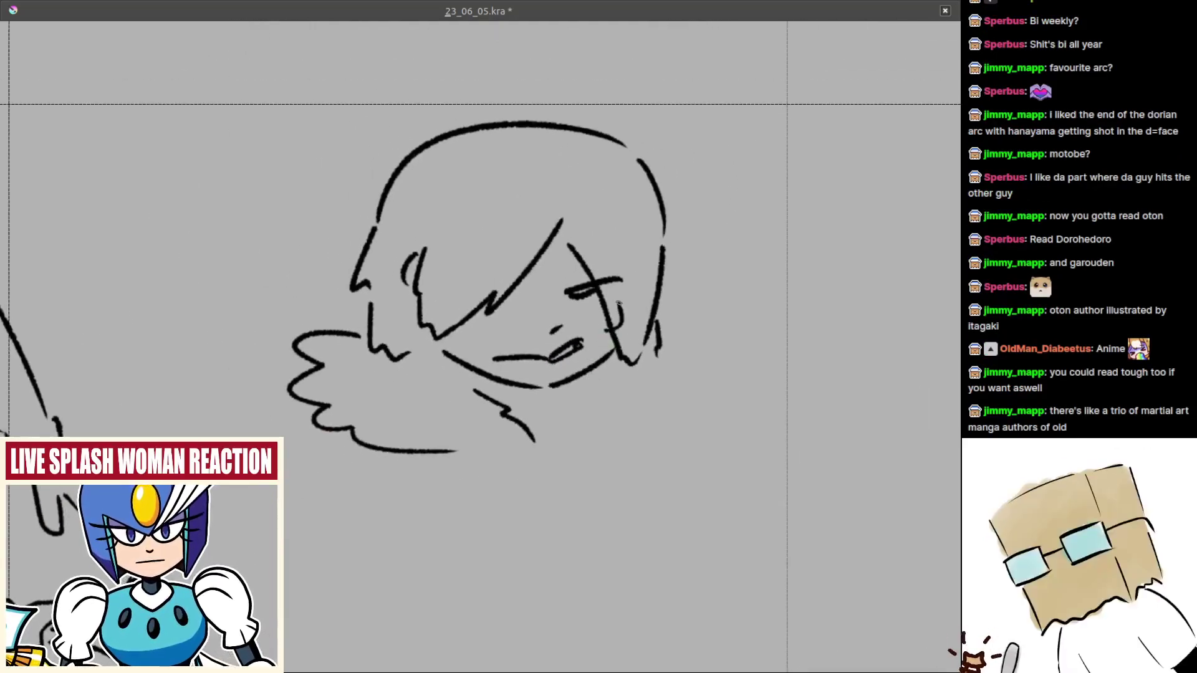
left_click_drag(602, 304, 677, 216)
key("ctrl+z")
mouse_move(586, 326)
left_mouse_down()
mouse_move(631, 304)
mouse_move(630, 232)
mouse_move(659, 322)
mouse_move(702, 265)
left_mouse_up()
mouse_move(631, 230)
left_mouse_down()
mouse_move(691, 178)
mouse_move(710, 128)
mouse_move(771, 184)
mouse_move(744, 246)
left_mouse_up()
key("ctrl+z")
- Erase the jagged line and the short stroke beneath the chin
scroll(714, 265, "down", 4)
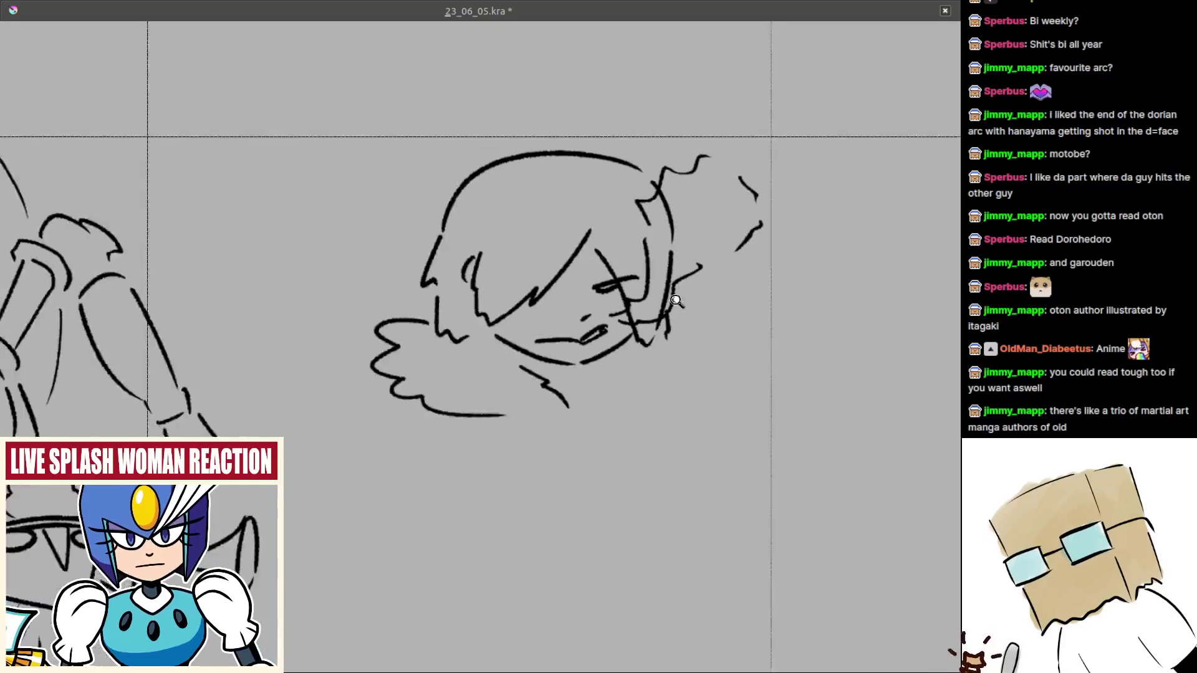
scroll(687, 384, "up", 2)
scroll(634, 365, "up", 2)
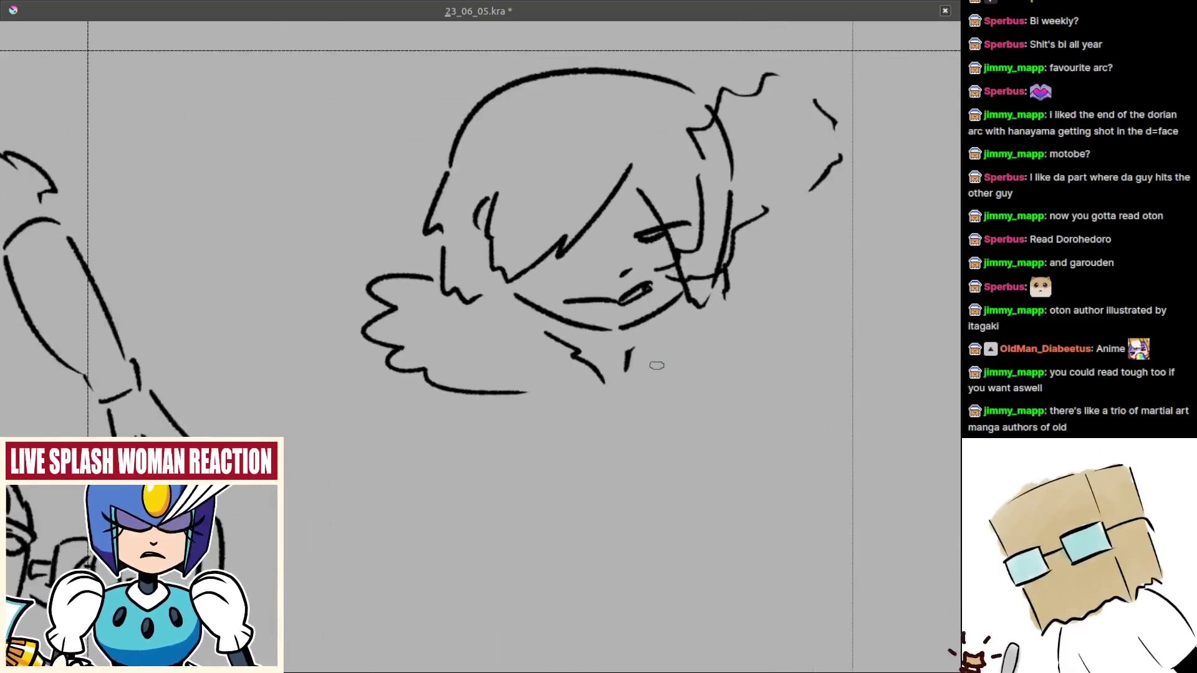
mouse_move(658, 369)
left_mouse_down()
mouse_move(681, 372)
mouse_move(636, 362)
left_mouse_up()
mouse_move(560, 327)
left_mouse_down()
mouse_move(614, 362)
mouse_move(617, 349)
mouse_move(648, 358)
mouse_move(655, 331)
mouse_move(645, 378)
left_mouse_up()
- Erase the half-closed eye from the face
scroll(652, 285, "up", 2)
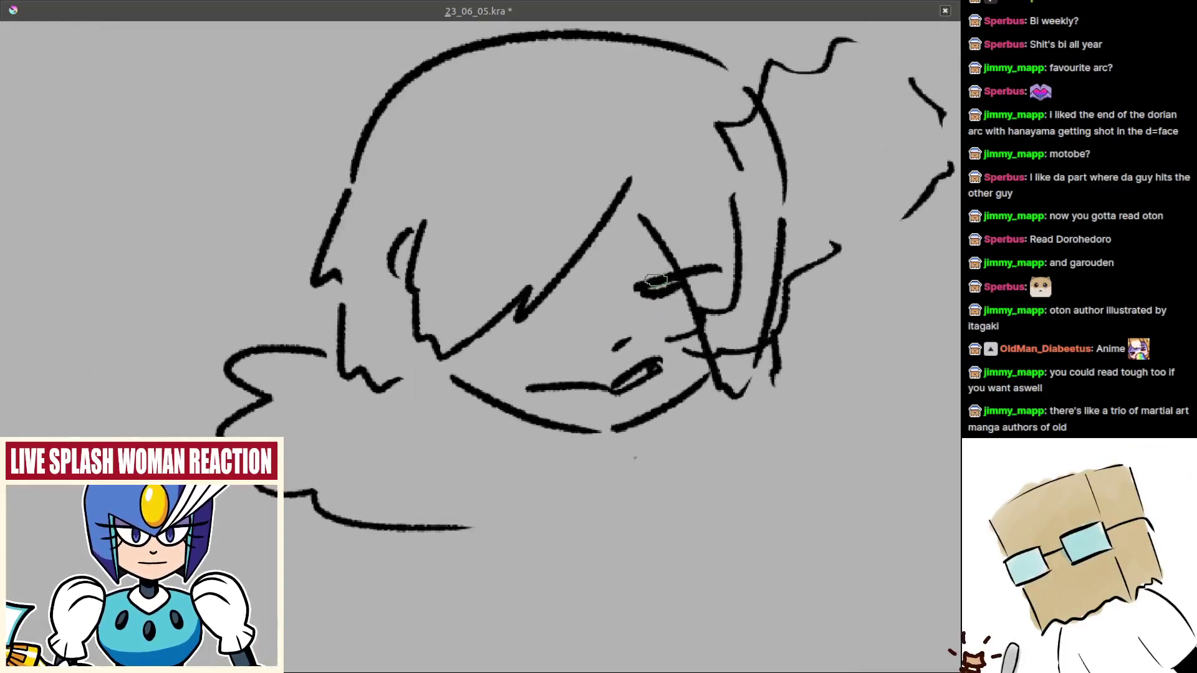
mouse_move(631, 269)
left_mouse_down()
mouse_move(663, 310)
mouse_move(659, 275)
mouse_move(675, 295)
mouse_move(689, 275)
mouse_move(714, 269)
mouse_move(702, 282)
mouse_move(674, 265)
left_mouse_up()
scroll(667, 312, "down", 4)
scroll(663, 366, "up", 2)
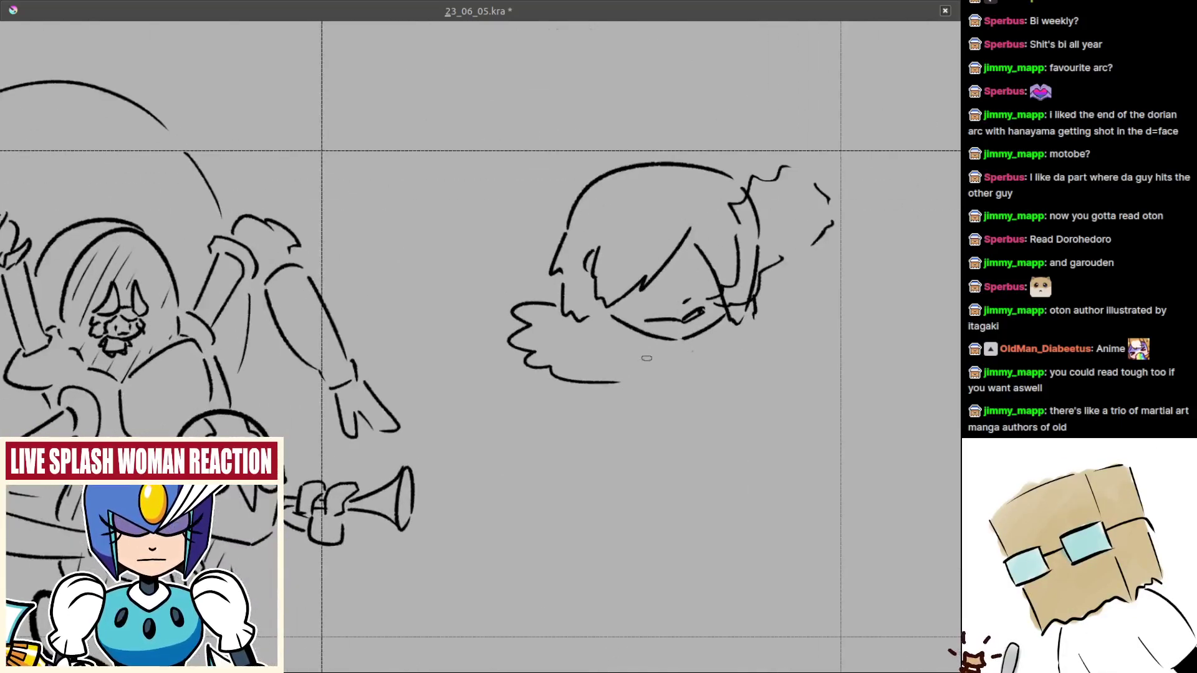
- Try several new eye shapes above the nose mark, and undo them
scroll(742, 325, "up", 3)
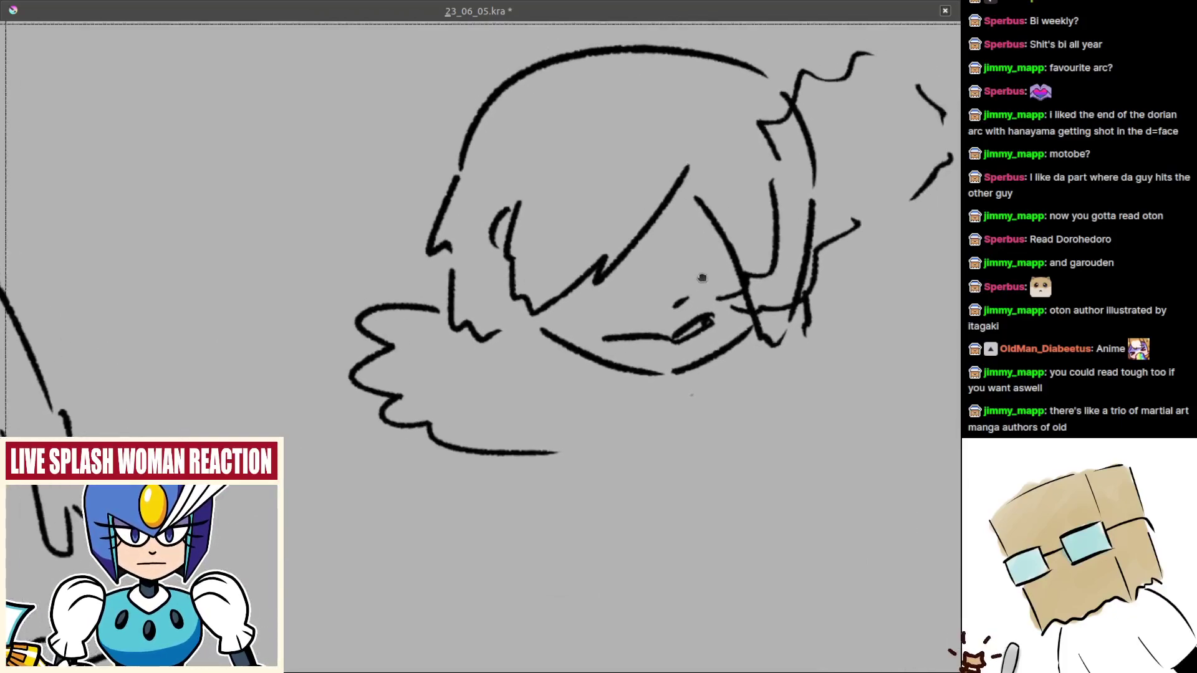
mouse_move(710, 255)
left_mouse_down()
mouse_move(669, 338)
mouse_move(704, 311)
left_mouse_up()
mouse_move(596, 303)
left_mouse_down()
mouse_move(644, 312)
mouse_move(625, 309)
mouse_move(654, 301)
left_mouse_up()
key("ctrl+z")
key("ctrl+z")
mouse_move(582, 331)
left_mouse_down()
mouse_move(630, 314)
mouse_move(591, 325)
mouse_move(604, 301)
mouse_move(559, 317)
left_mouse_up()
key("ctrl+z")
left_click_drag(650, 311, 669, 307)
key("ctrl+z")
mouse_move(647, 308)
left_mouse_down()
mouse_move(672, 310)
mouse_move(632, 361)
mouse_move(645, 368)
left_mouse_up()
key("ctrl+z")
key("ctrl+z")
mouse_move(614, 330)
left_mouse_down()
mouse_move(619, 412)
mouse_move(624, 297)
mouse_move(635, 322)
left_mouse_up()
key("ctrl+z")
key("ctrl+z")
key("ctrl+z")
key("ctrl+z")
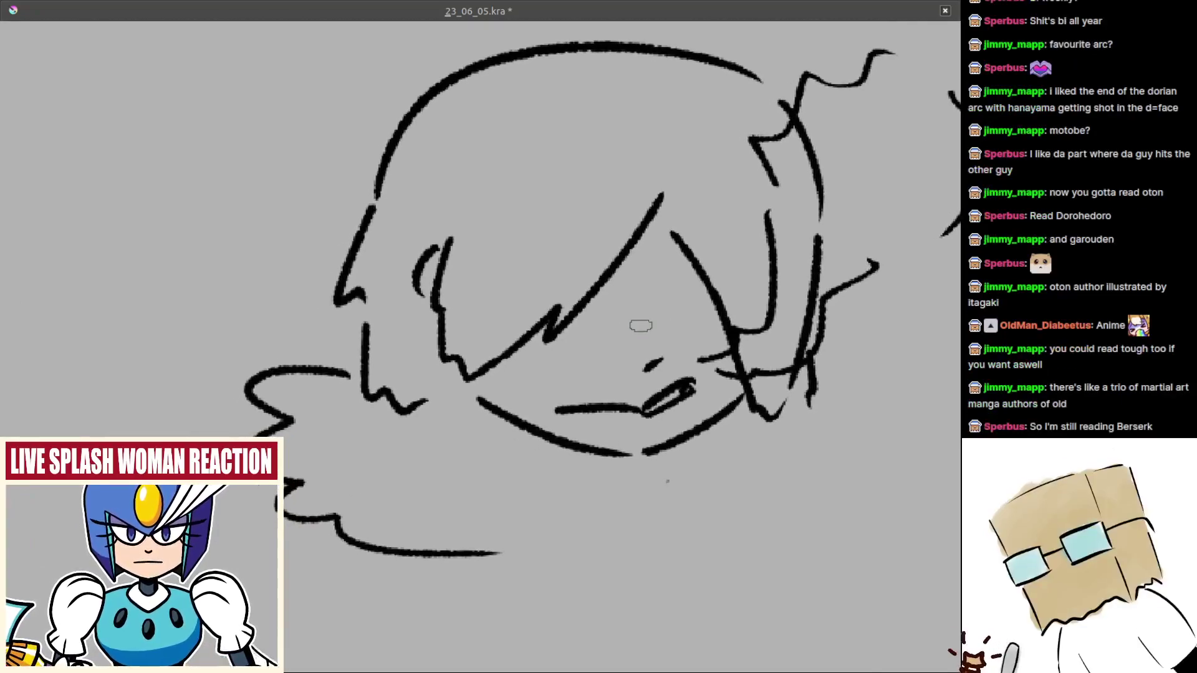
- Undo one more trial eye stroke and examine the face and hair of the reference character
mouse_move(672, 265)
left_mouse_down()
mouse_move(722, 283)
mouse_move(665, 334)
mouse_move(570, 372)
mouse_move(423, 367)
left_mouse_up()
key("ctrl+z")
scroll(689, 397, "up", 4)
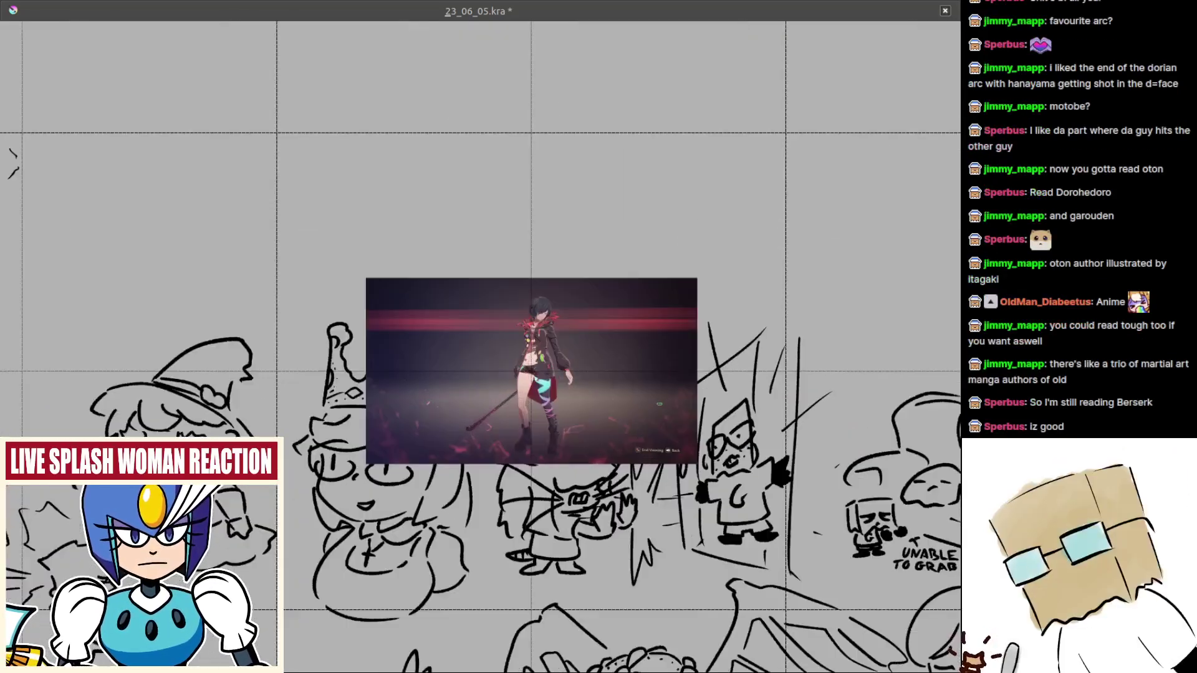
scroll(467, 213, "up", 4)
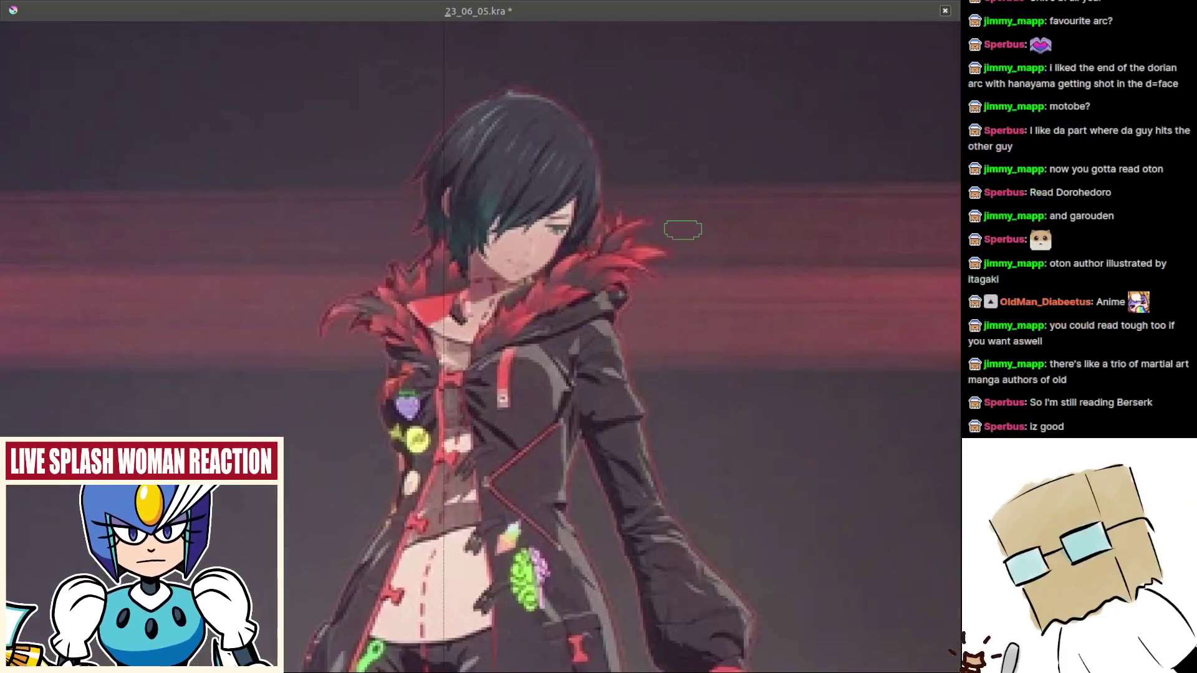
mouse_move(524, 168)
left_mouse_down()
mouse_move(346, 394)
mouse_move(377, 366)
mouse_move(736, 402)
left_mouse_up()
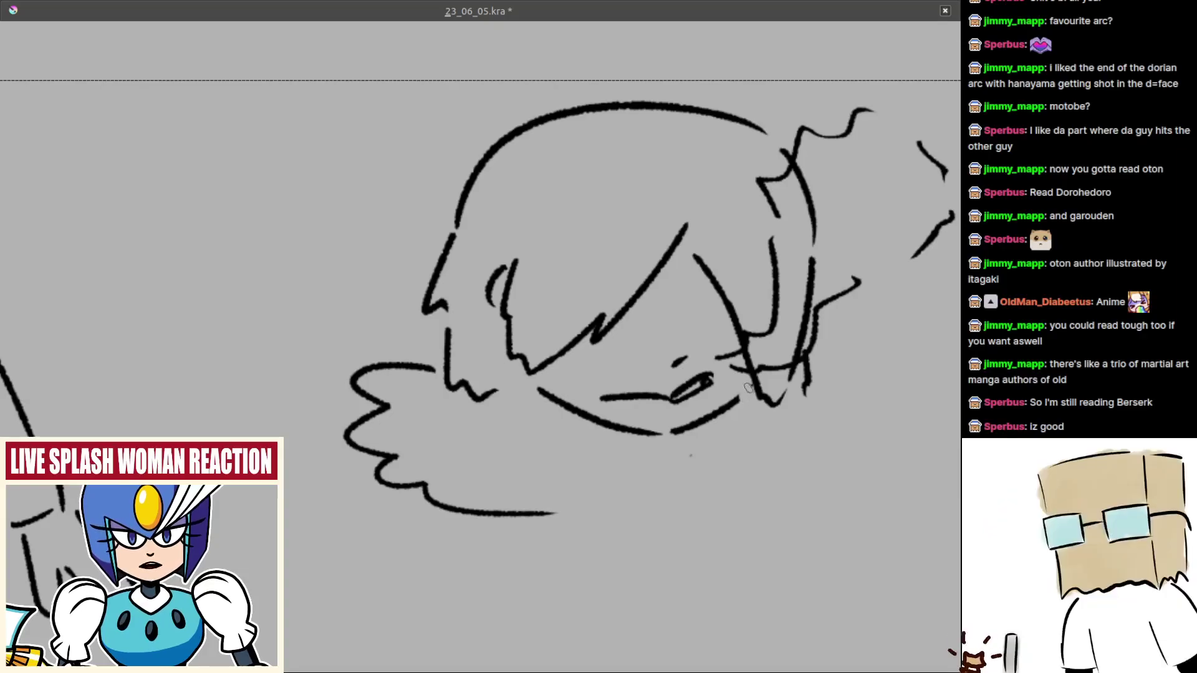
- Erase the mouth, the slanted bar shape and the jaw curves, keeping the small nose mark
mouse_move(744, 389)
left_mouse_down()
mouse_move(698, 421)
mouse_move(645, 434)
mouse_move(558, 412)
mouse_move(540, 392)
mouse_move(717, 387)
mouse_move(626, 397)
mouse_move(673, 362)
mouse_move(665, 350)
left_mouse_up()
key("ctrl+z")
key("ctrl+z")
key("ctrl+shift+z")
key("ctrl+shift+z")
key("ctrl+z")
key("e")
key("ctrl+z")
key("ctrl+z")
scroll(647, 367, "up", 1)
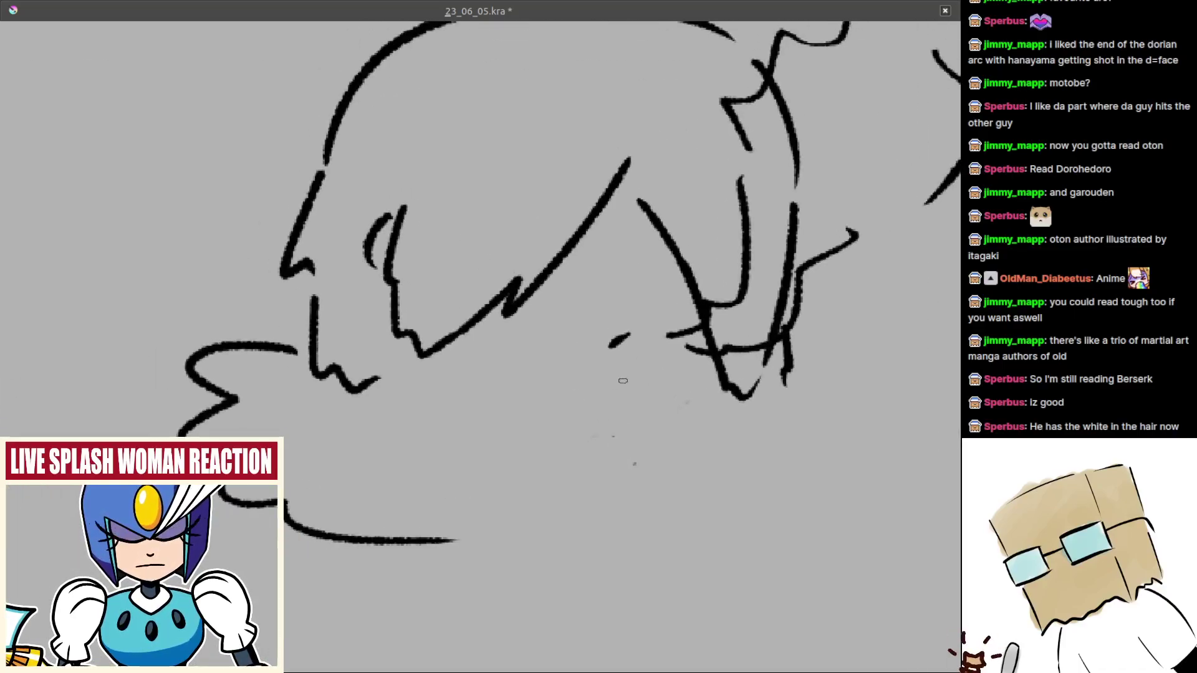
- Redraw the thin slanted bar shape below the nose mark and add a short frowning mouth line beside it
left_click_drag(607, 401, 659, 360)
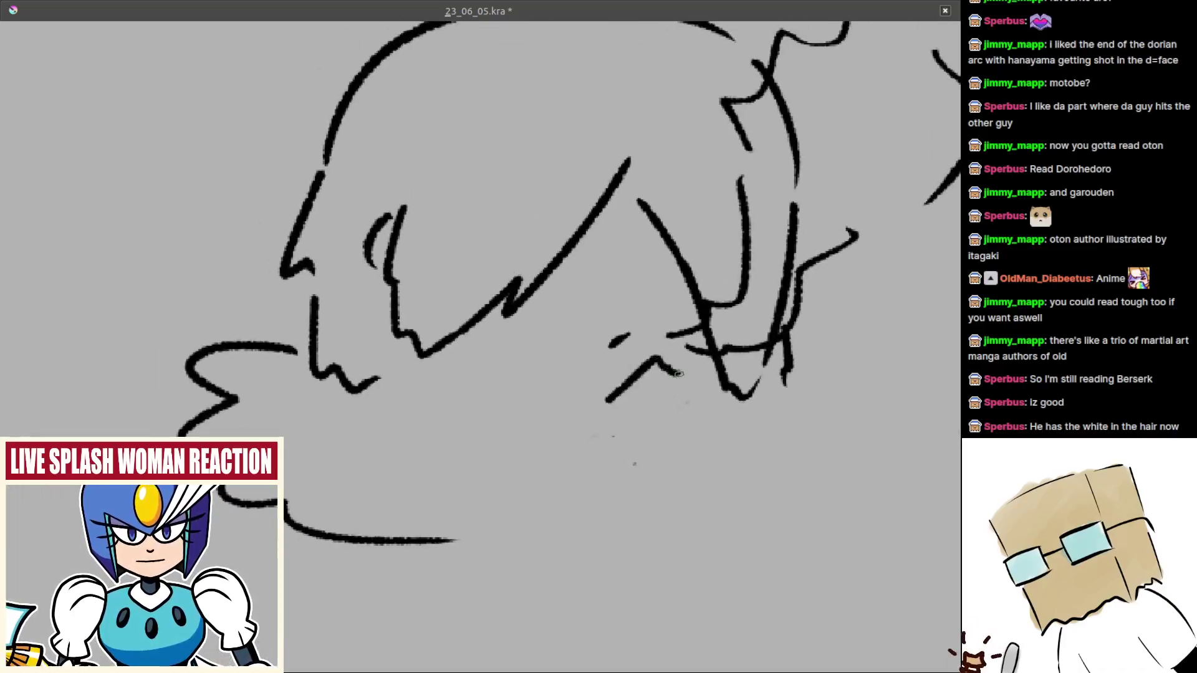
key("ctrl+z")
mouse_move(630, 403)
left_mouse_down()
mouse_move(660, 357)
mouse_move(675, 365)
mouse_move(654, 357)
mouse_move(669, 367)
mouse_move(626, 406)
left_mouse_up()
key("ctrl+z")
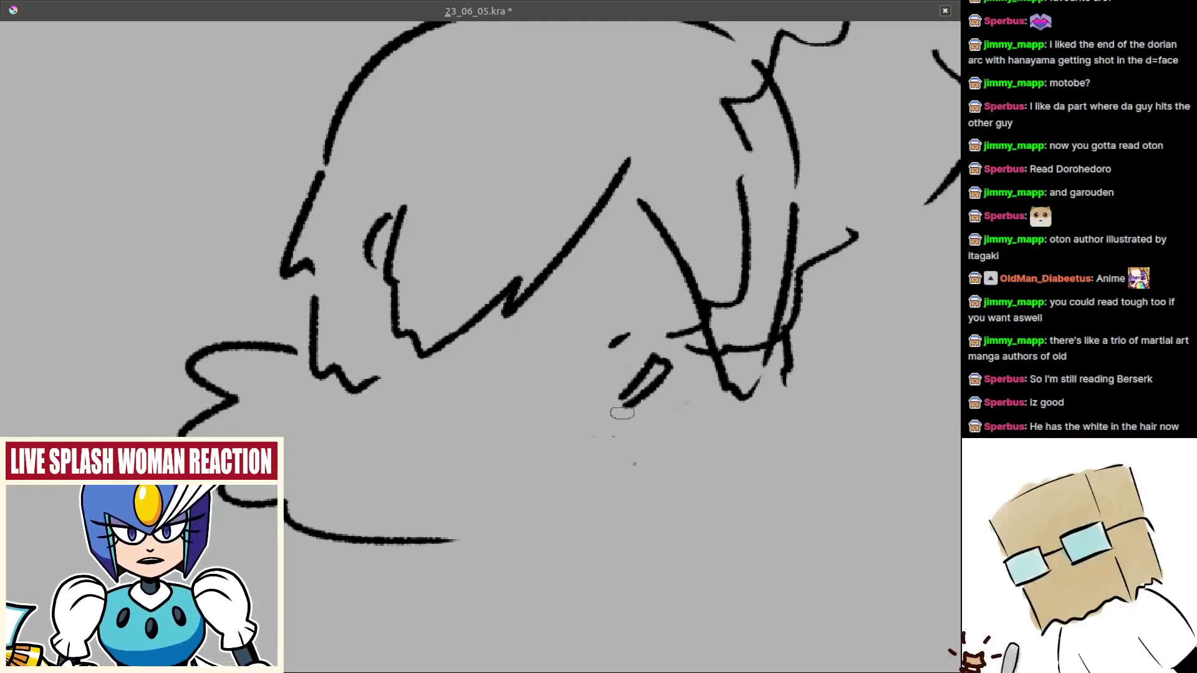
left_click_drag(525, 430, 650, 396)
key("ctrl+z")
mouse_move(583, 412)
left_mouse_down()
mouse_move(644, 399)
mouse_move(624, 416)
left_mouse_up()
key("ctrl+z")
- Redraw the jaw as two curves that meet at the chin beneath the mouth
mouse_move(508, 400)
left_mouse_down()
mouse_move(655, 469)
mouse_move(564, 444)
left_mouse_up()
left_click_drag(736, 371, 661, 437)
key("ctrl+z")
mouse_move(724, 365)
left_mouse_down()
mouse_move(677, 420)
mouse_move(612, 453)
left_mouse_up()
key("ctrl+z")
key("ctrl+z")
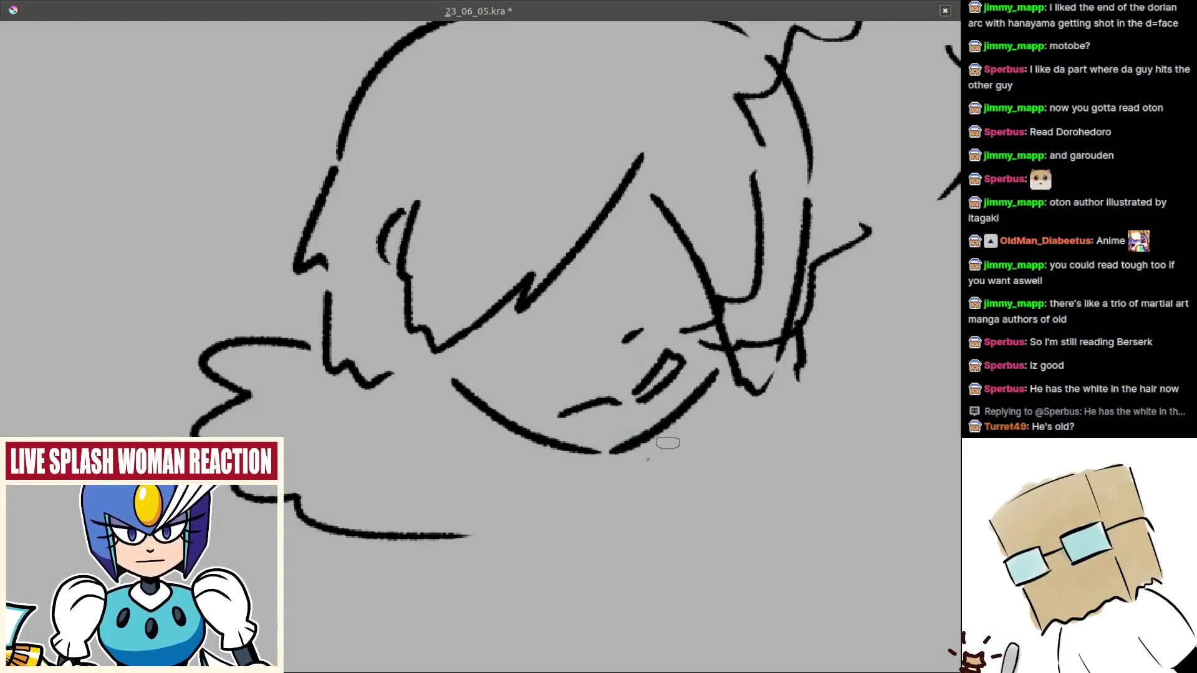
scroll(648, 471, "down", 4)
scroll(629, 486, "up", 1)
scroll(649, 381, "up", 4)
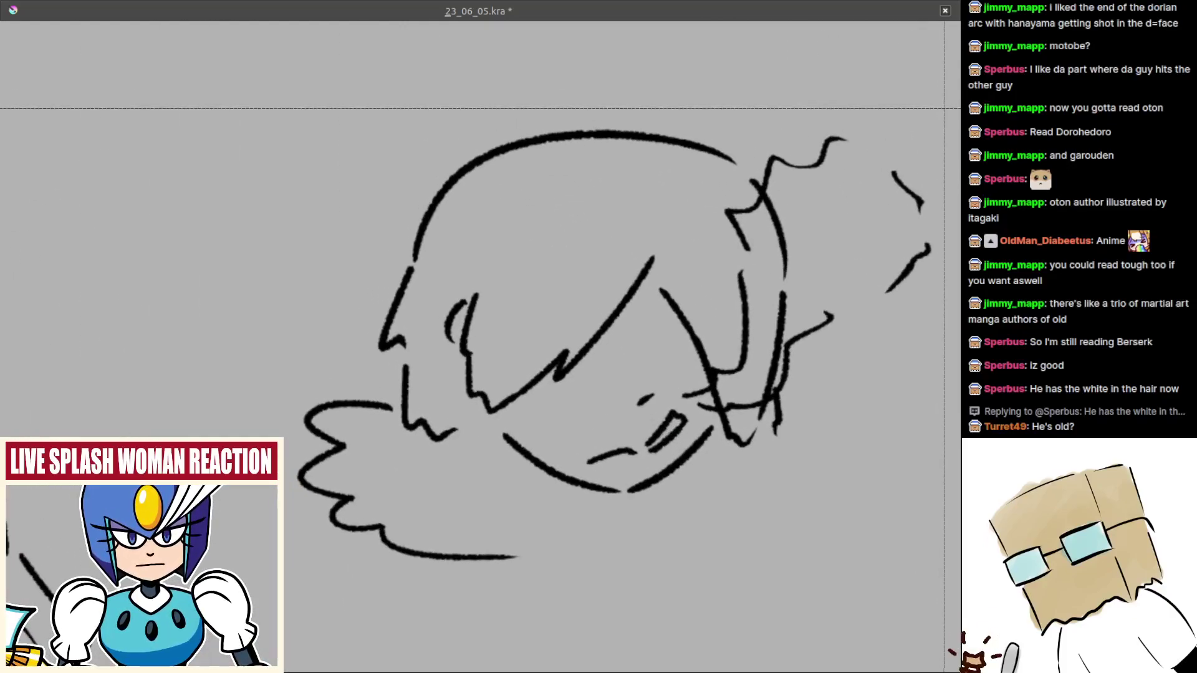
- Replace the small nose mark with a short slanted stroke higher on the face
left_click_drag(653, 350, 658, 398)
key("ctrl+z")
key("ctrl+z")
left_click_drag(578, 342, 593, 358)
left_click_drag(696, 360, 650, 371)
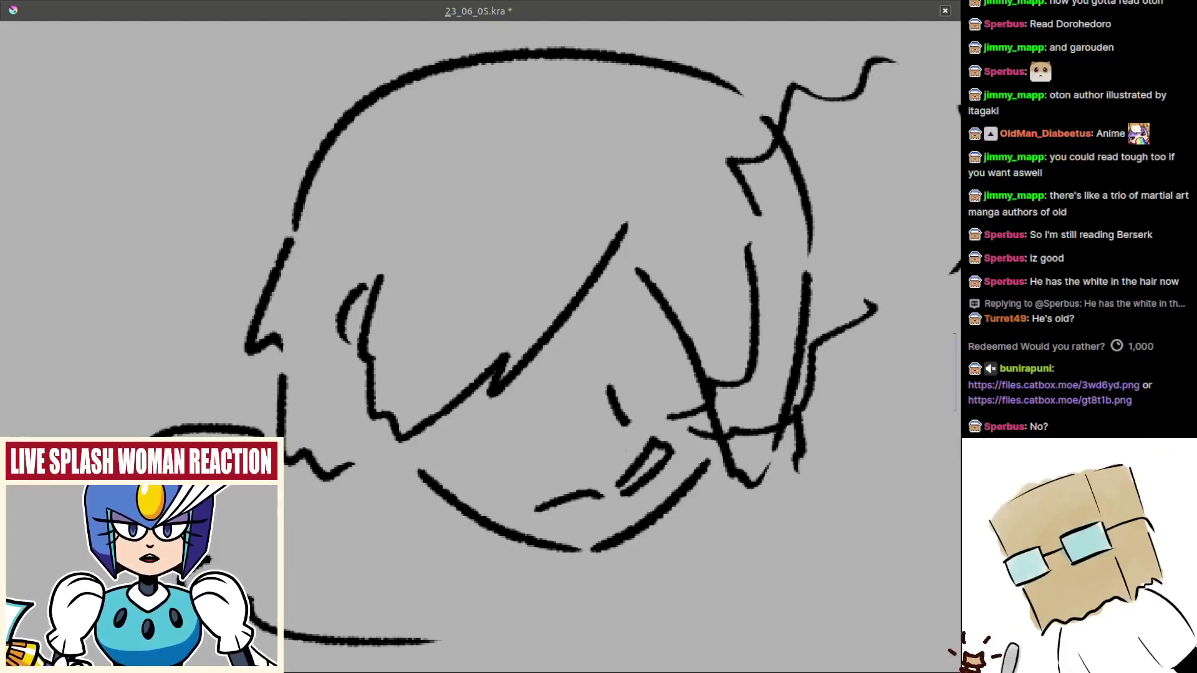
- Place the picture of the praying swordsman beside the black manga panel and view the two together
scroll(955, 530, "down", 4)
mouse_move(955, 530)
left_mouse_down()
mouse_move(693, 393)
mouse_move(457, 436)
left_mouse_up()
scroll(457, 436, "down", 2)
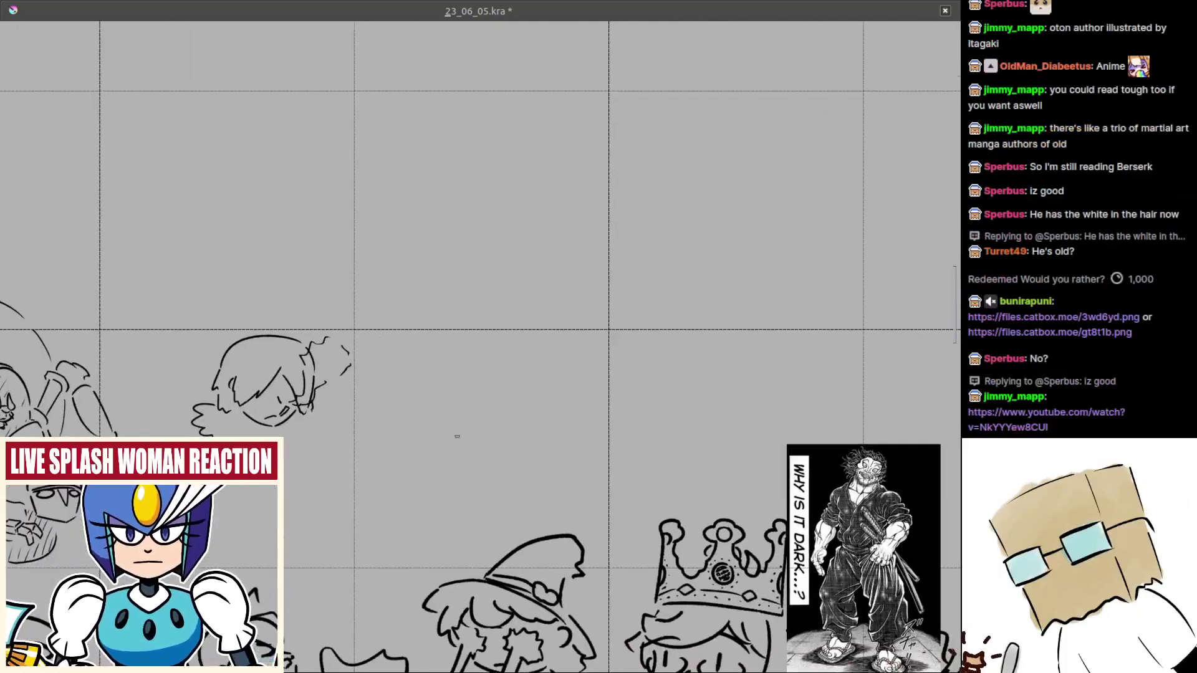
scroll(730, 512, "up", 2)
left_click_drag(731, 513, 665, 497)
scroll(665, 497, "up", 3)
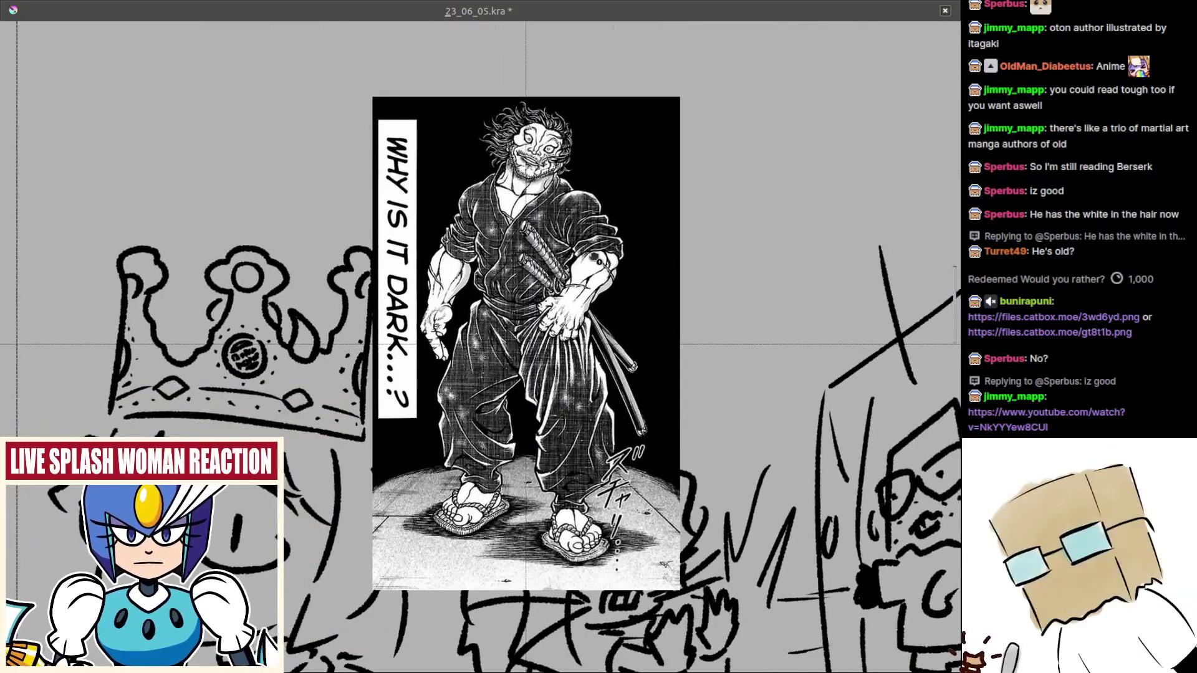
key("t")
left_click_drag(589, 301, 386, 342)
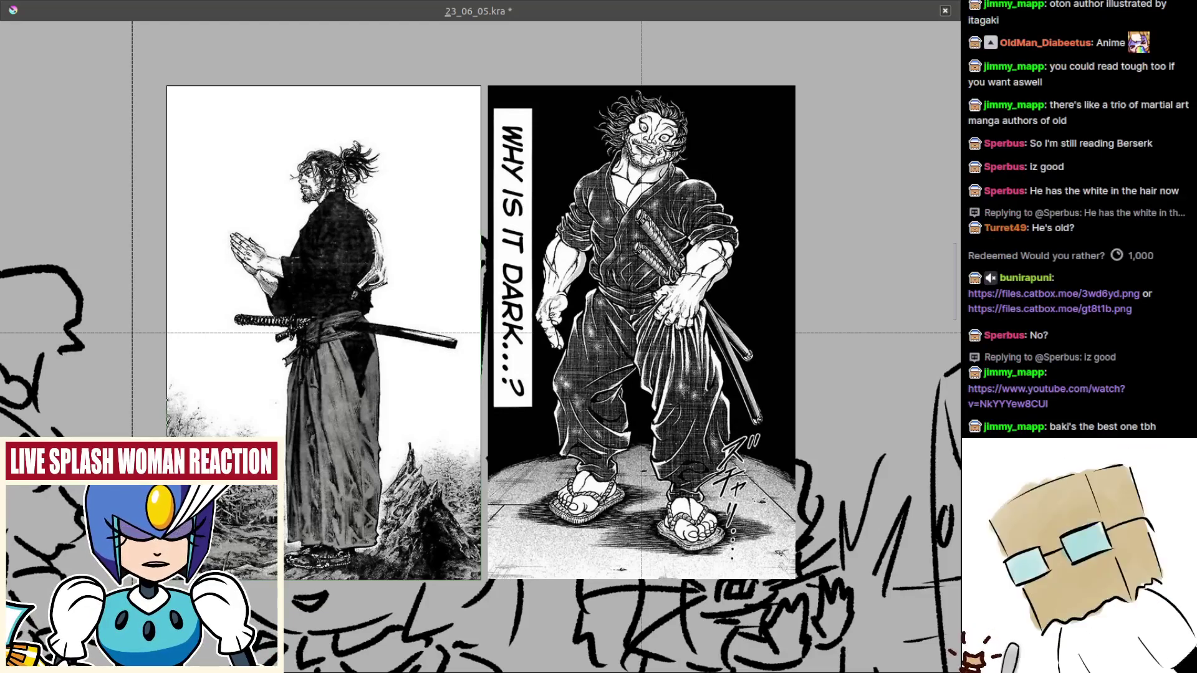
left_click_drag(709, 501, 767, 494)
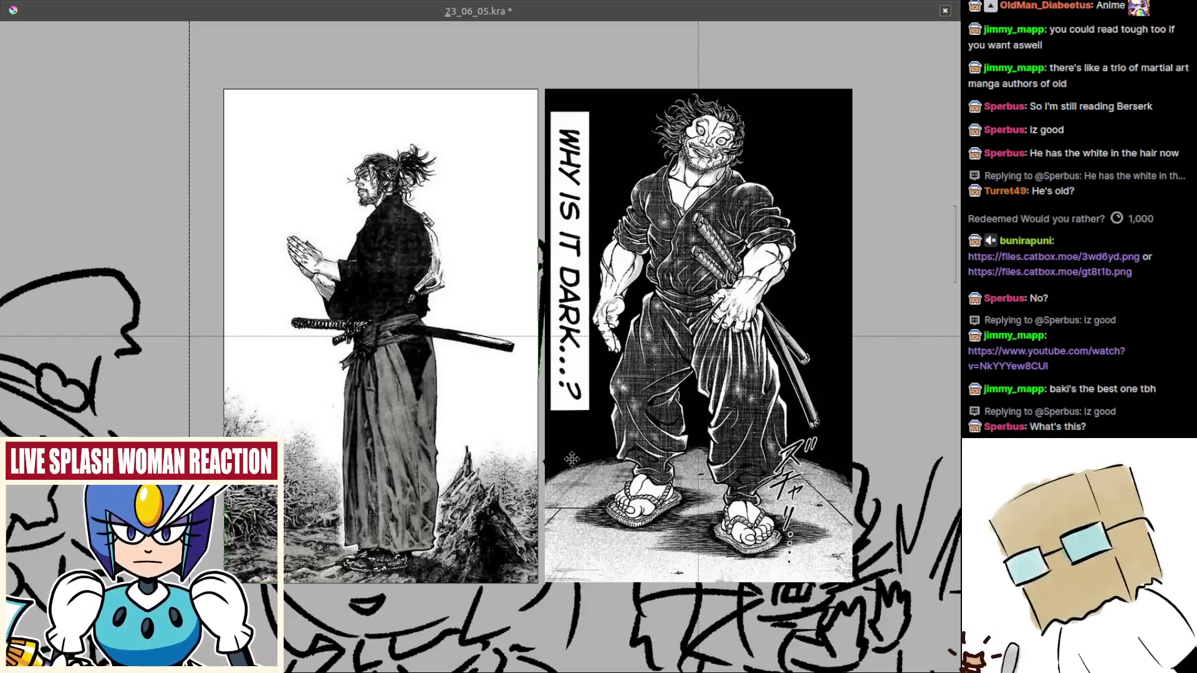
left_click_drag(573, 479, 537, 580)
left_click_drag(557, 539, 610, 512)
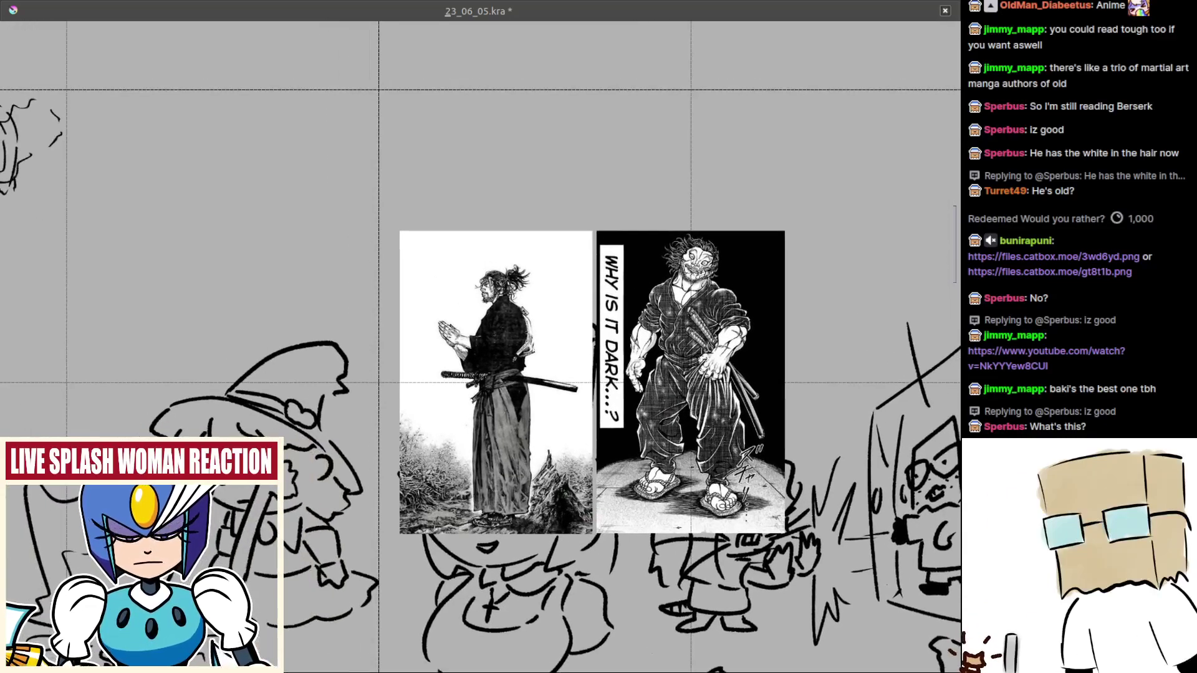
left_click_drag(556, 466, 586, 459)
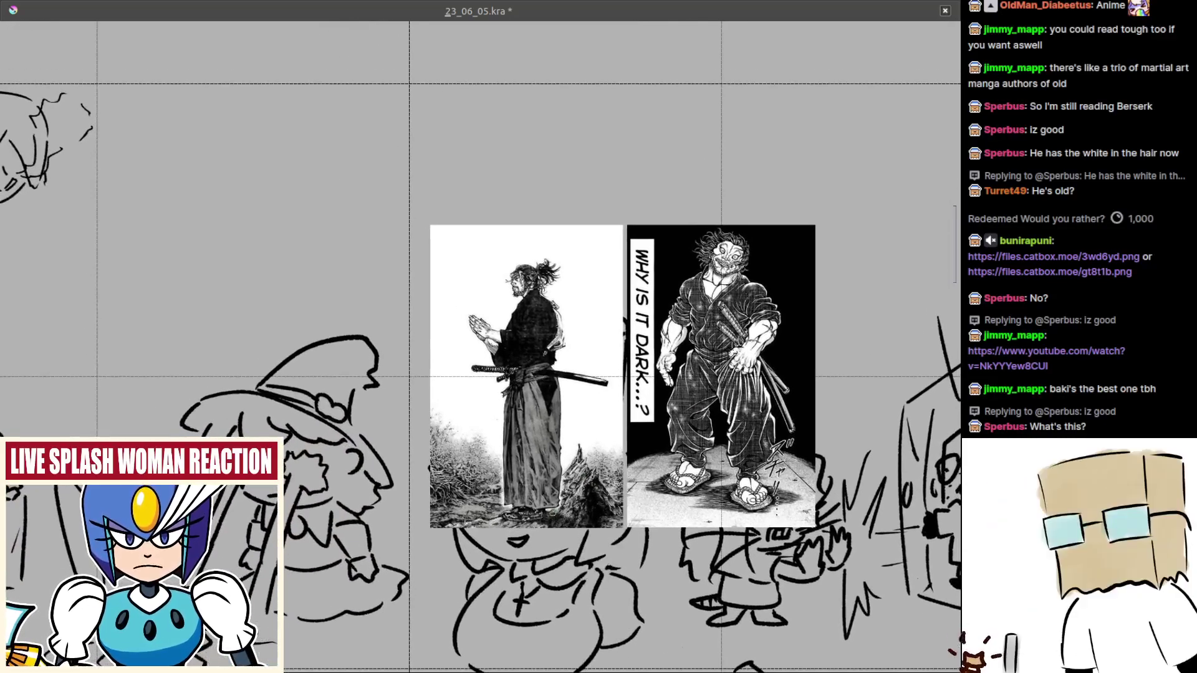
- Undo the placement of the manga pictures on the canvas
left_click_drag(553, 515, 560, 525)
key("ctrl+z")
key("ctrl+z")
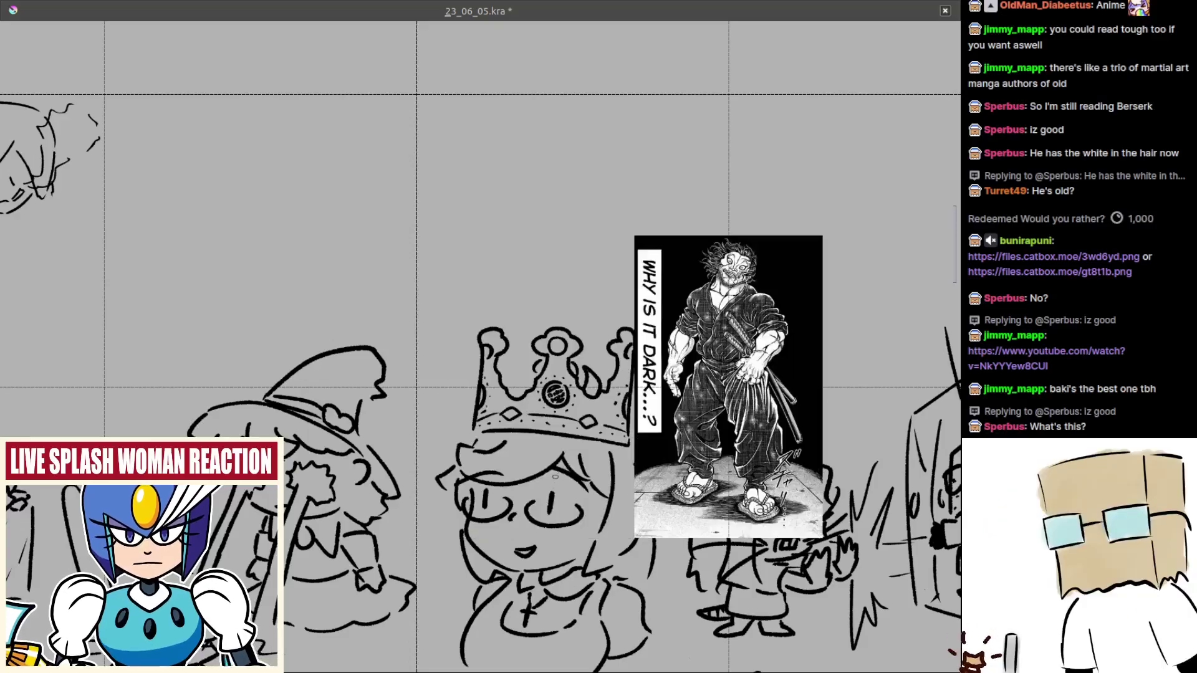
key("ctrl+z")
- Draw the jagged inner collar edges beneath the chin and replace the slanted nose stroke with a small mark
left_click_drag(241, 306, 825, 461)
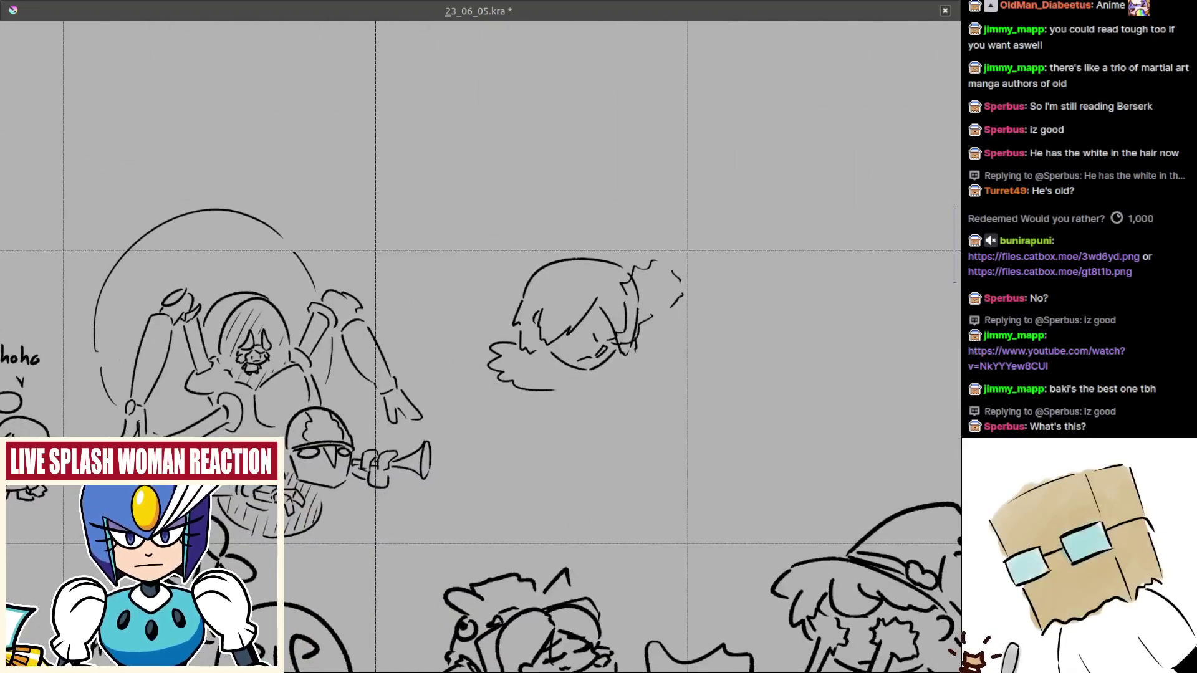
scroll(610, 405, "up", 5)
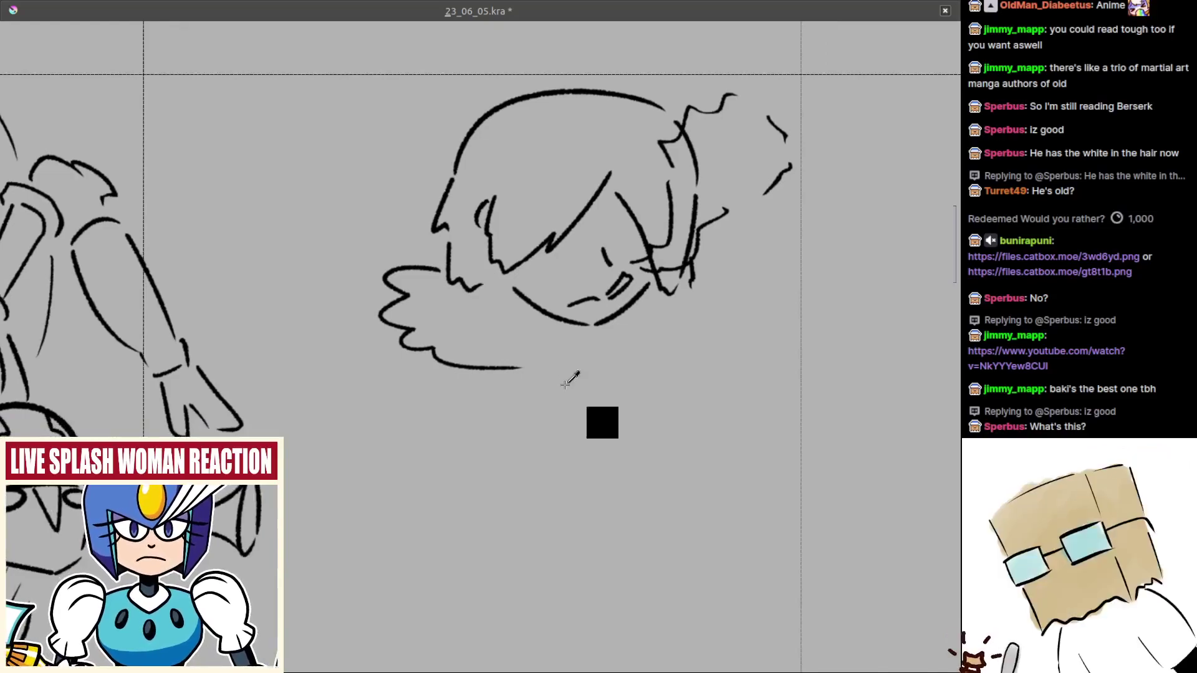
left_click_drag(565, 354, 578, 369)
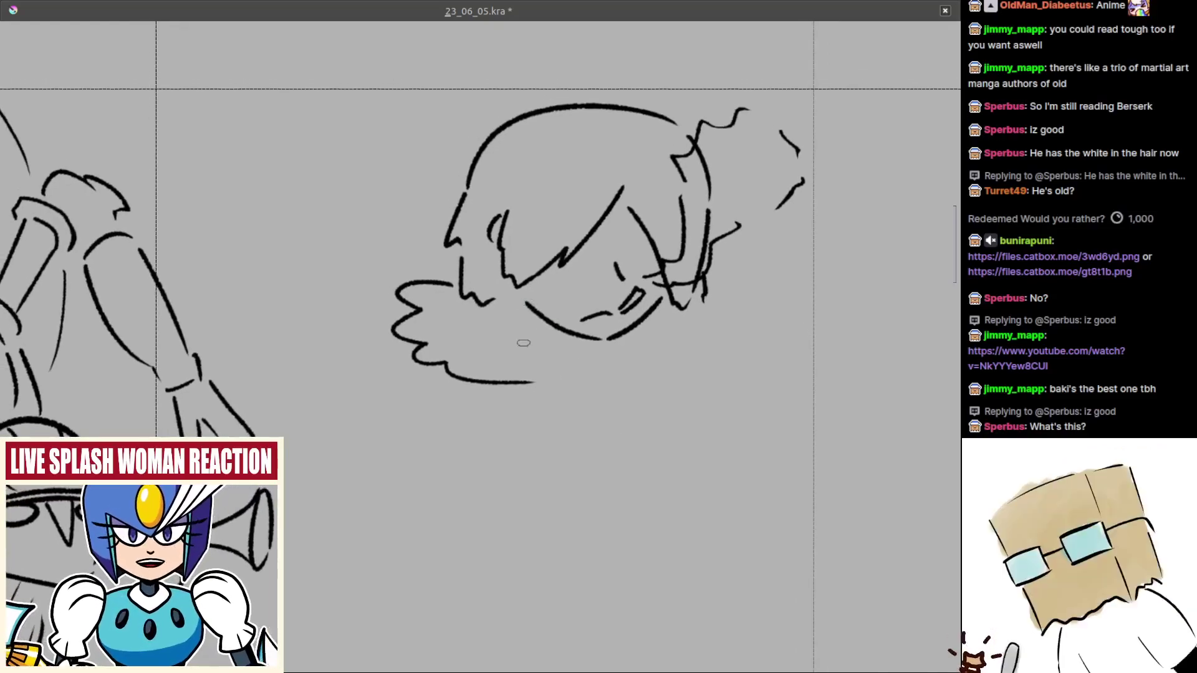
left_click_drag(526, 321, 529, 358)
scroll(664, 271, "up", 4)
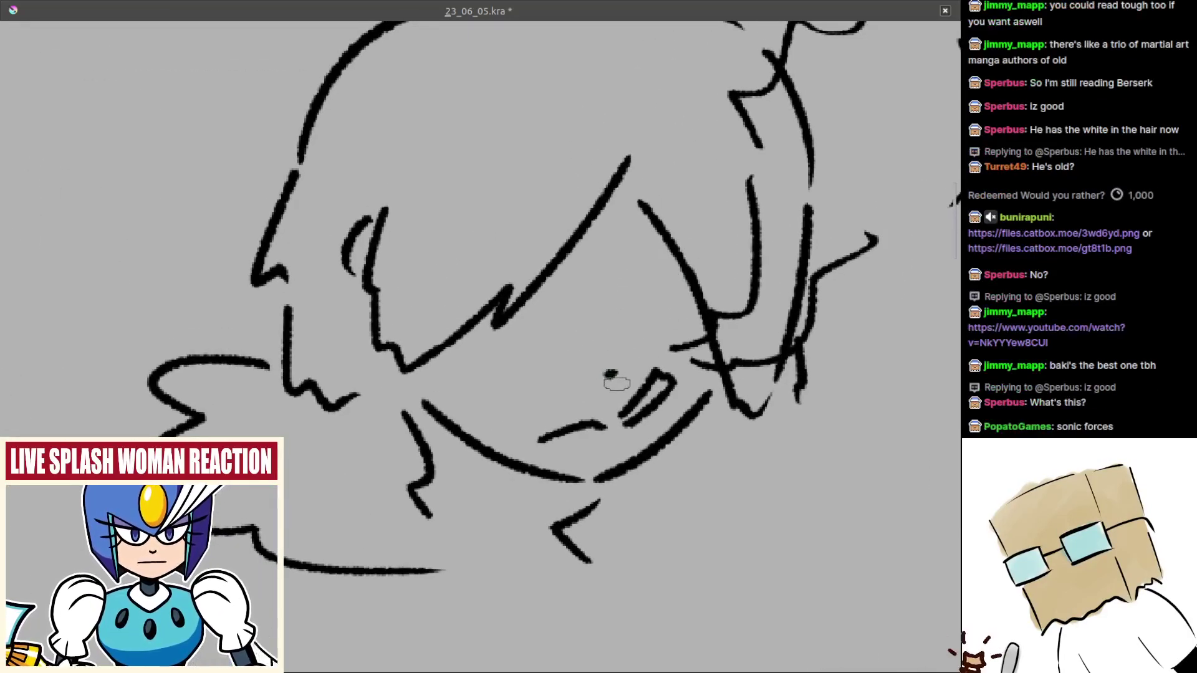
left_click_drag(605, 380, 617, 372)
- Try several arched eyelid lines across the pointed hair lock, and undo them
mouse_move(678, 333)
left_mouse_down()
mouse_move(688, 355)
mouse_move(663, 318)
mouse_move(719, 288)
left_mouse_up()
key("ctrl+z")
key("ctrl+z")
mouse_move(629, 294)
left_mouse_down()
mouse_move(688, 318)
mouse_move(659, 297)
mouse_move(708, 287)
mouse_move(634, 301)
mouse_move(716, 272)
left_mouse_up()
key("ctrl+z")
key("ctrl+z")
left_click_drag(632, 290, 746, 265)
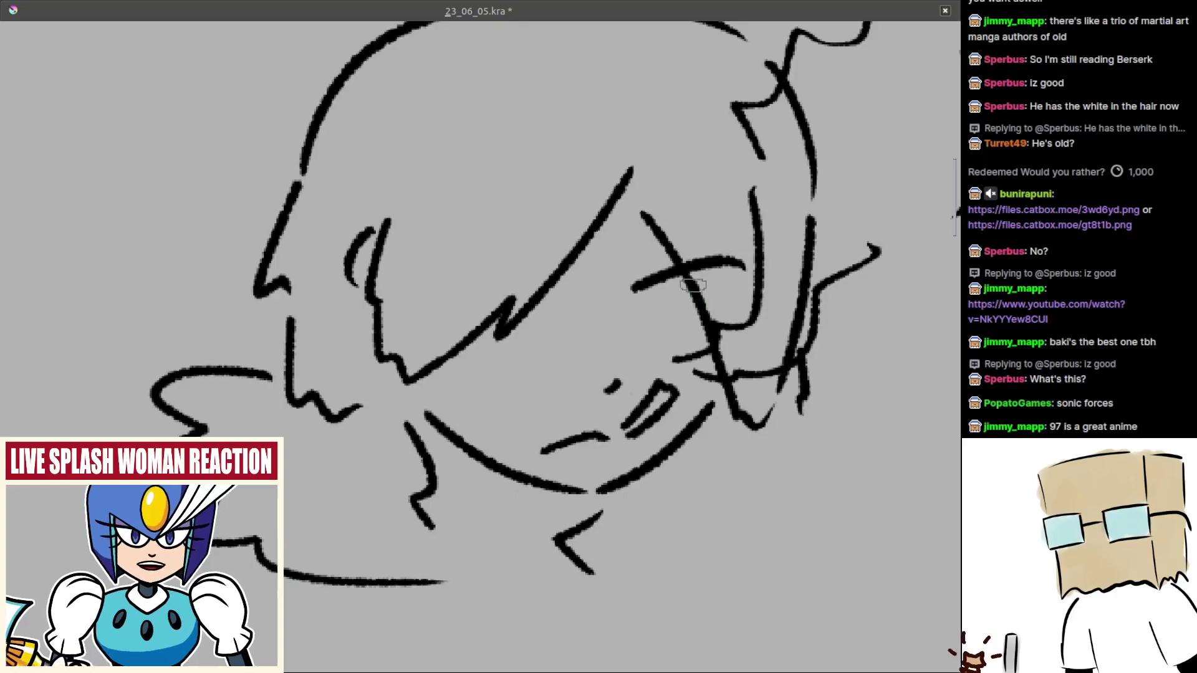
key("ctrl+z")
mouse_move(662, 285)
left_mouse_down()
mouse_move(683, 308)
mouse_move(722, 275)
mouse_move(655, 317)
mouse_move(716, 310)
mouse_move(718, 299)
mouse_move(694, 300)
mouse_move(712, 304)
mouse_move(709, 325)
mouse_move(746, 325)
left_mouse_up()
key("ctrl+z")
scroll(698, 281, "down", 3)
scroll(665, 315, "up", 2)
key("ctrl+z")
key("ctrl+z")
scroll(654, 315, "up", 1)
key("ctrl+z")
key("ctrl+z")
key("ctrl+z")
key("ctrl+z")
key("ctrl+z")
key("ctrl+z")
key("ctrl+z")
mouse_move(671, 320)
left_mouse_down()
mouse_move(751, 324)
mouse_move(764, 309)
left_mouse_up()
key("ctrl+z")
key("ctrl+z")
- Draw an upper eyelid line for each eye across the hair locks and fill solid dark irises beneath them
left_click_drag(680, 326, 767, 329)
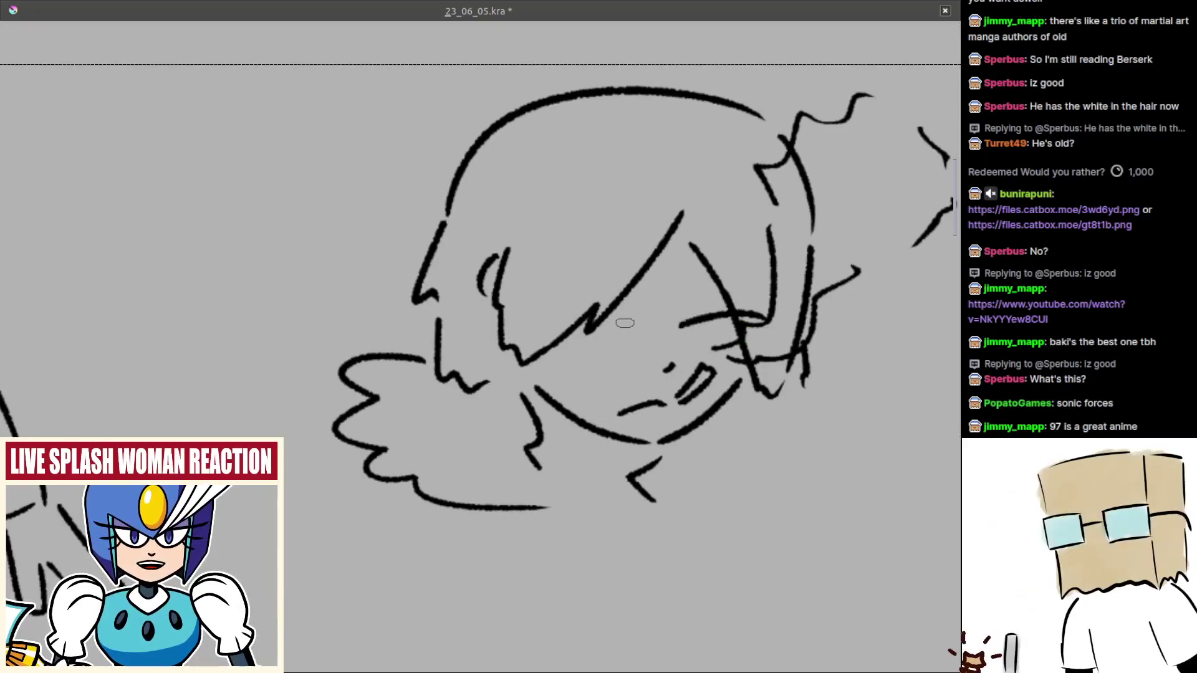
key("ctrl+z")
mouse_move(649, 315)
left_mouse_down()
mouse_move(592, 297)
mouse_move(554, 303)
left_mouse_up()
scroll(598, 333, "up", 2)
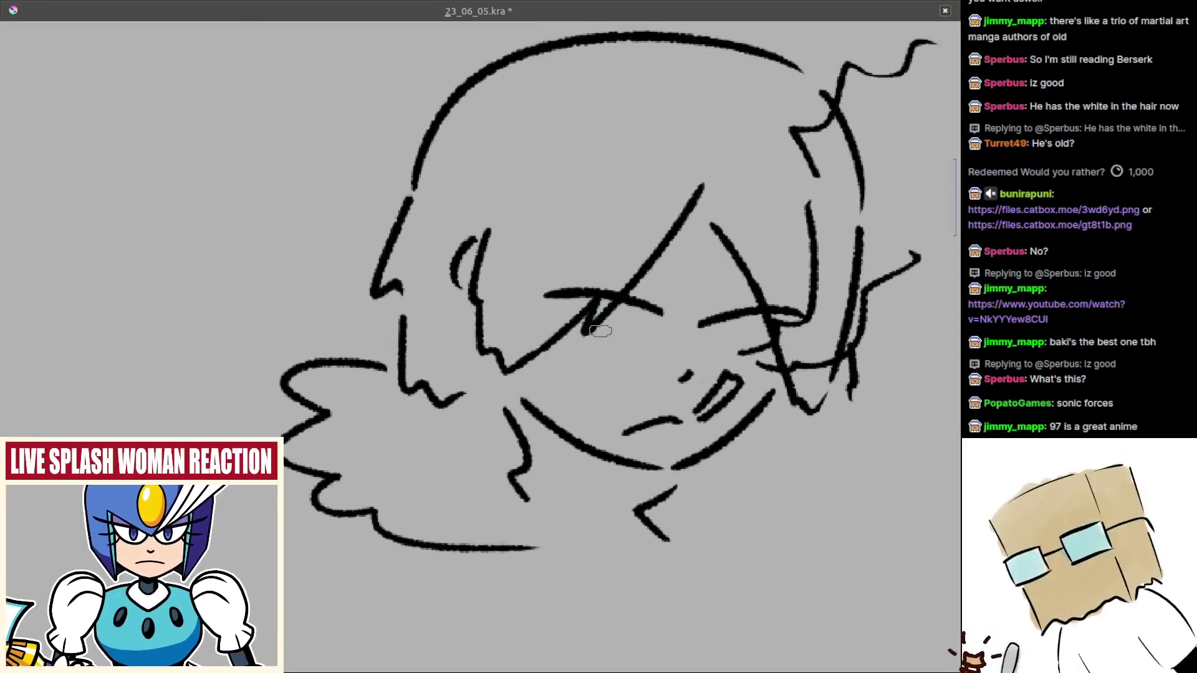
mouse_move(599, 319)
left_mouse_down()
mouse_move(639, 332)
mouse_move(630, 303)
mouse_move(608, 320)
mouse_move(629, 303)
mouse_move(633, 314)
mouse_move(631, 303)
mouse_move(580, 315)
left_mouse_up()
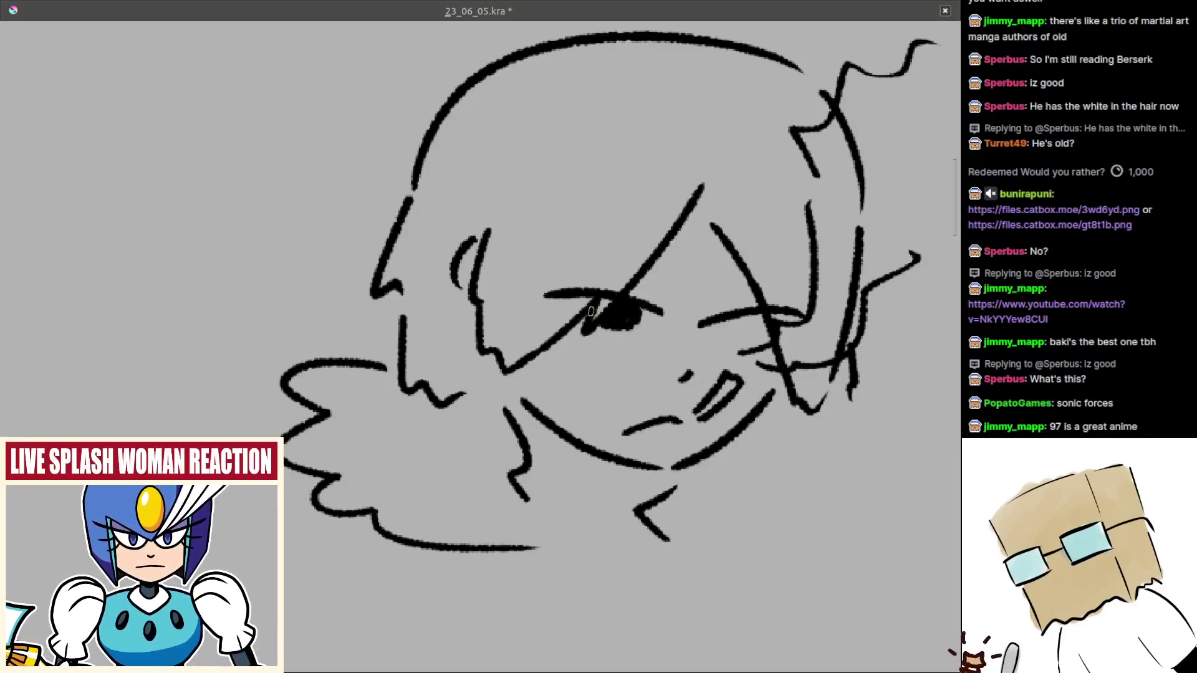
mouse_move(698, 350)
left_mouse_down()
mouse_move(656, 348)
mouse_move(728, 324)
mouse_move(682, 324)
mouse_move(701, 474)
left_mouse_up()
key("ctrl+z")
mouse_move(705, 379)
left_mouse_down()
mouse_move(649, 284)
mouse_move(667, 257)
left_mouse_up()
scroll(649, 284, "up", 2)
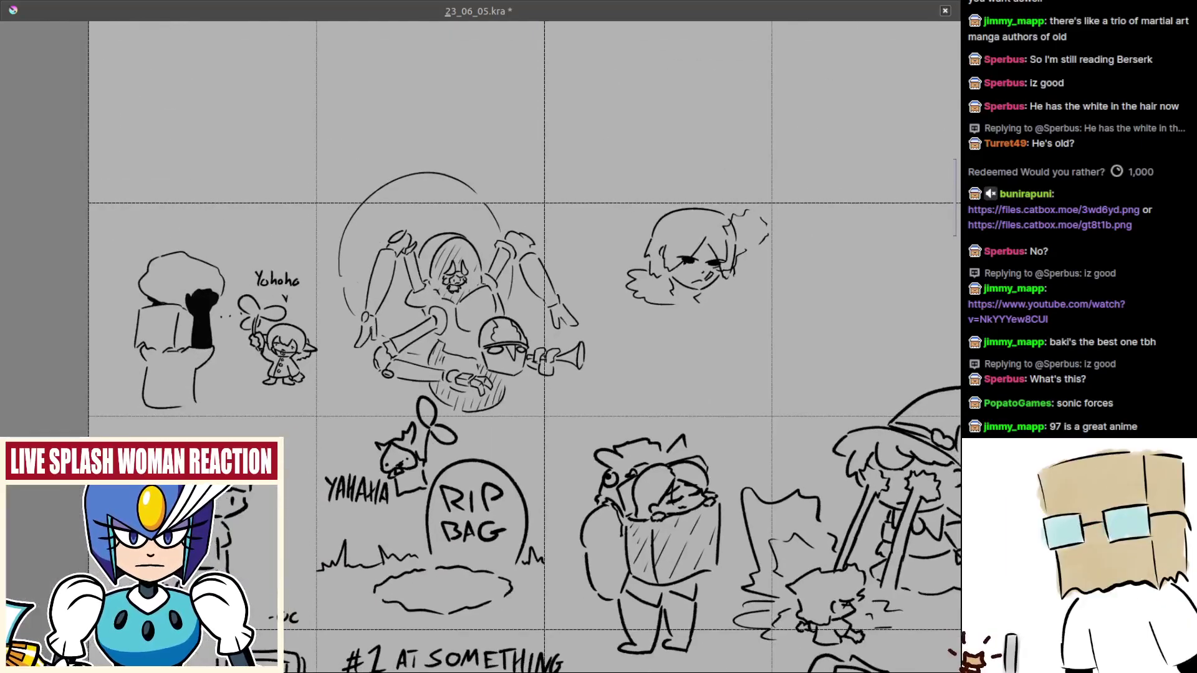
- Replace the angular mark beneath the chin with a short curved neck line
scroll(686, 281, "down", 4)
scroll(700, 310, "up", 1)
scroll(699, 310, "up", 1)
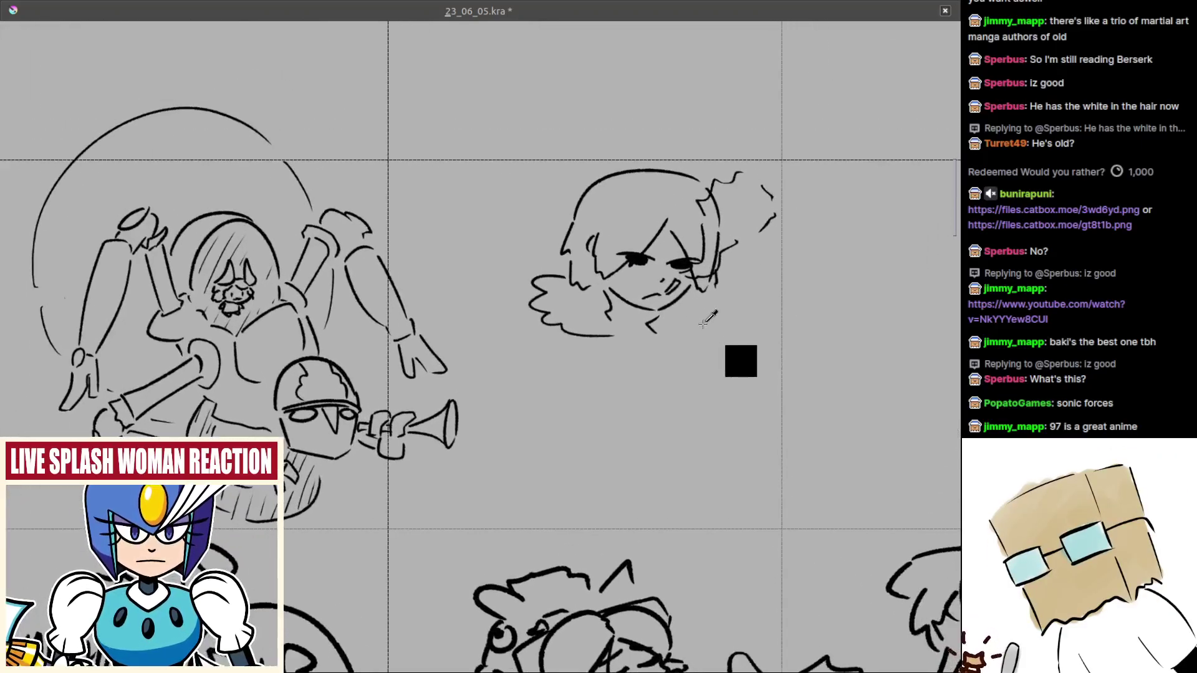
scroll(736, 355, "up", 1)
scroll(717, 336, "up", 1)
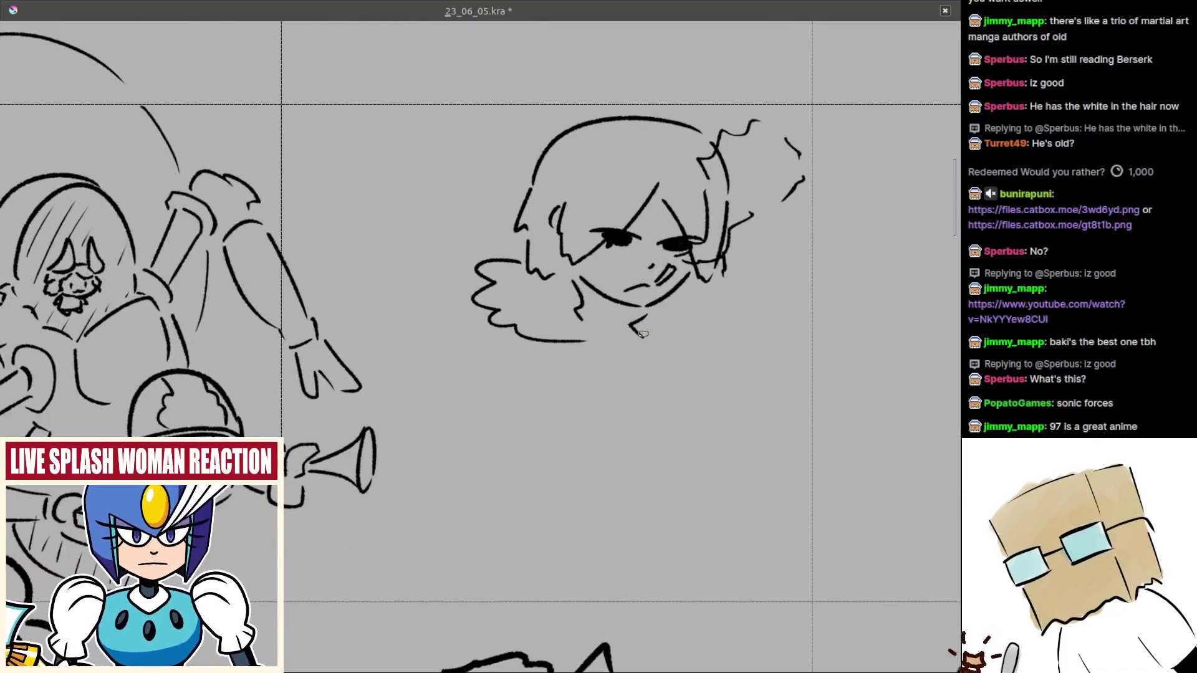
scroll(652, 308, "up", 2)
mouse_move(652, 307)
left_mouse_down()
mouse_move(619, 314)
mouse_move(635, 315)
mouse_move(643, 344)
mouse_move(653, 334)
mouse_move(639, 330)
mouse_move(644, 368)
left_mouse_up()
left_click_drag(659, 324, 643, 356)
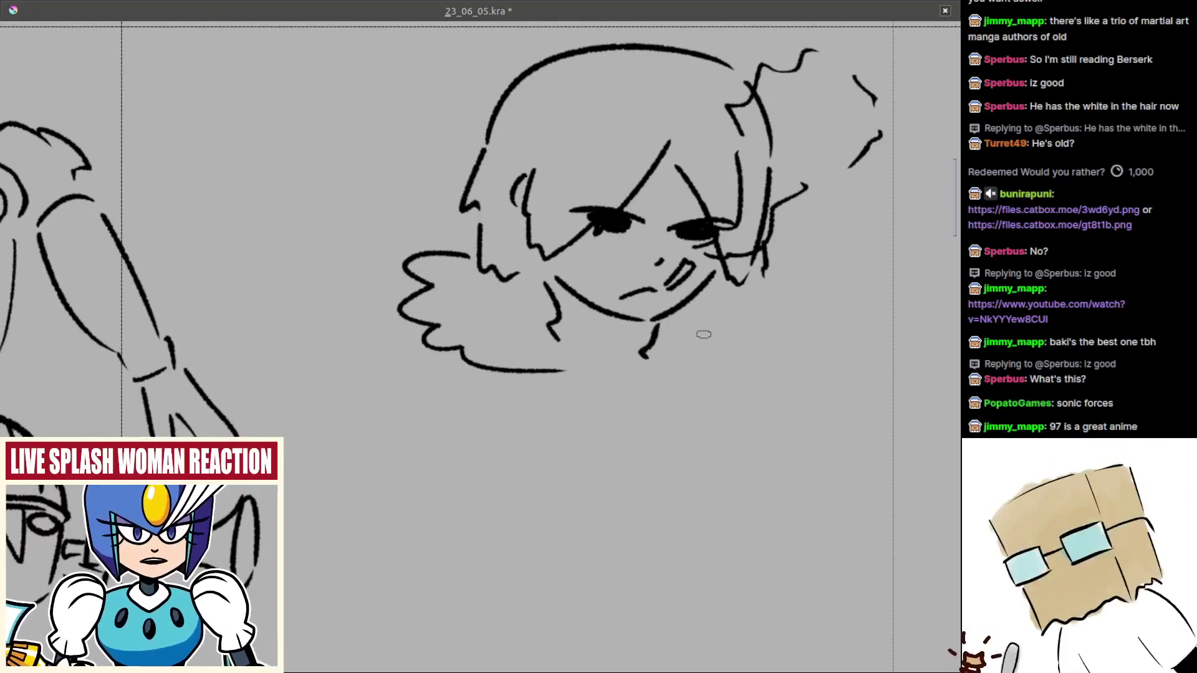
- Draw the jagged fur collar outline and its lower edge on the side opposite the puffy collar
mouse_move(719, 296)
left_mouse_down()
mouse_move(751, 322)
mouse_move(737, 367)
mouse_move(787, 358)
mouse_move(757, 383)
left_mouse_up()
key("ctrl+z")
key("ctrl+z")
mouse_move(713, 286)
left_mouse_down()
mouse_move(771, 301)
mouse_move(777, 331)
left_mouse_up()
scroll(664, 368, "down", 3)
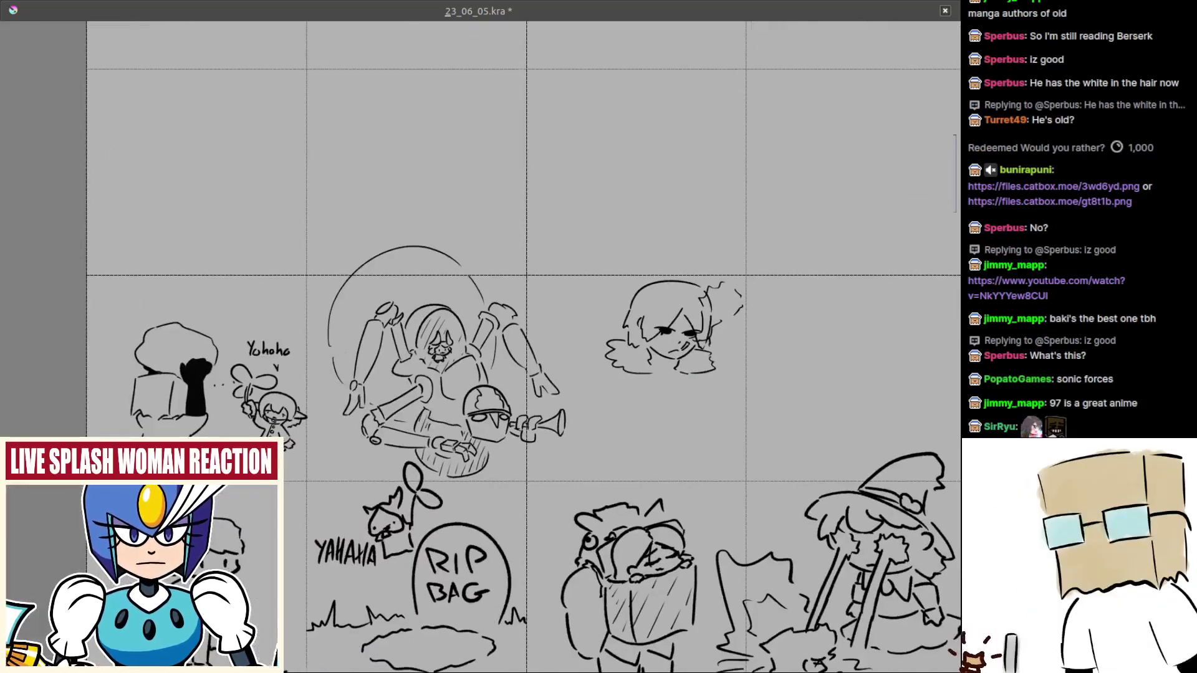
scroll(665, 365, "up", 1)
scroll(666, 364, "up", 1)
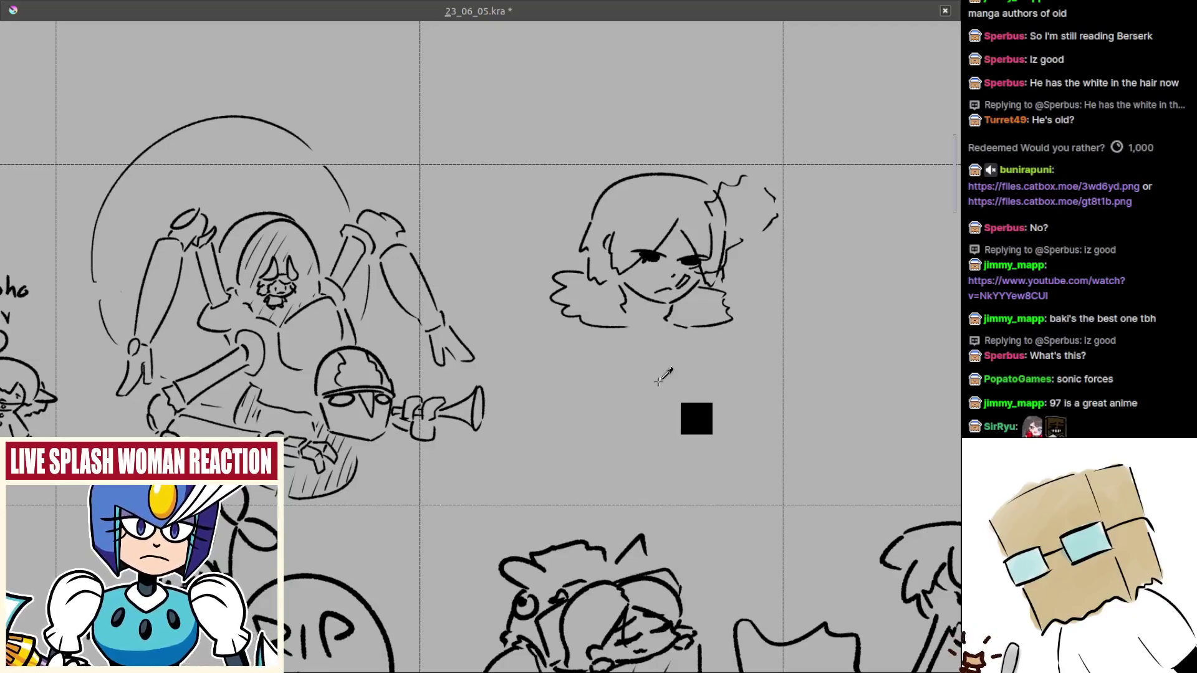
- Try several lines running down from the side of the hair past the jagged collar, and undo them
left_click_drag(658, 376, 696, 381)
scroll(723, 361, "up", 2)
scroll(555, 355, "up", 1)
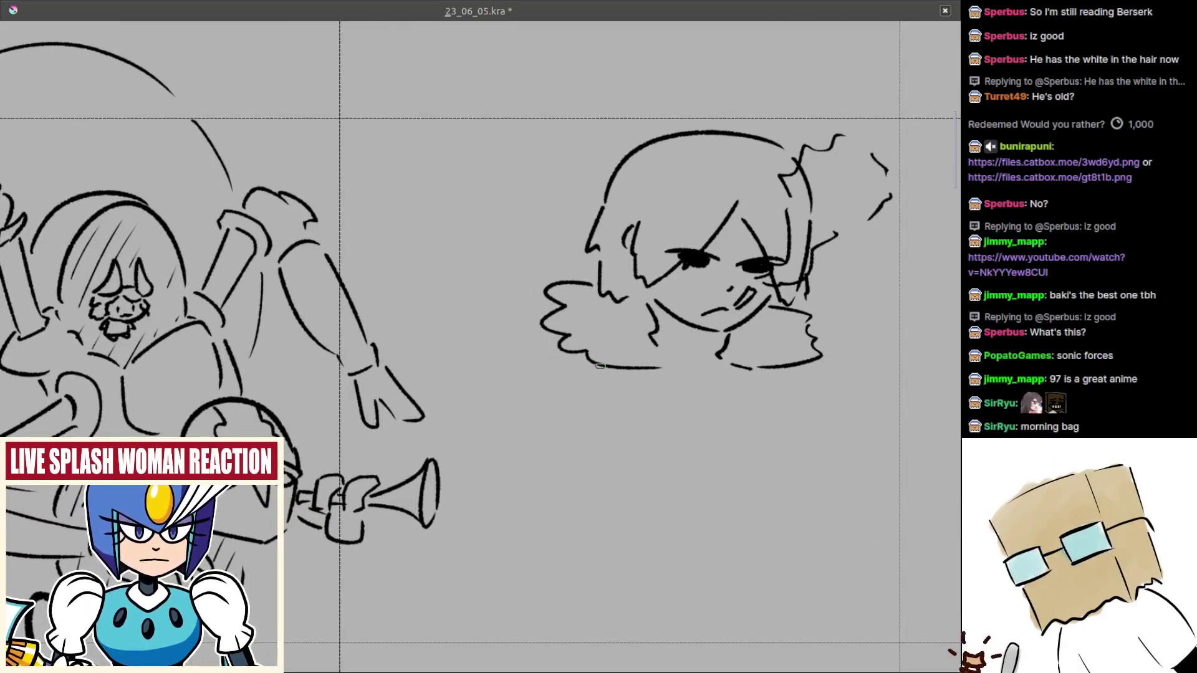
left_click_drag(618, 324, 586, 334)
left_click_drag(697, 313, 629, 319)
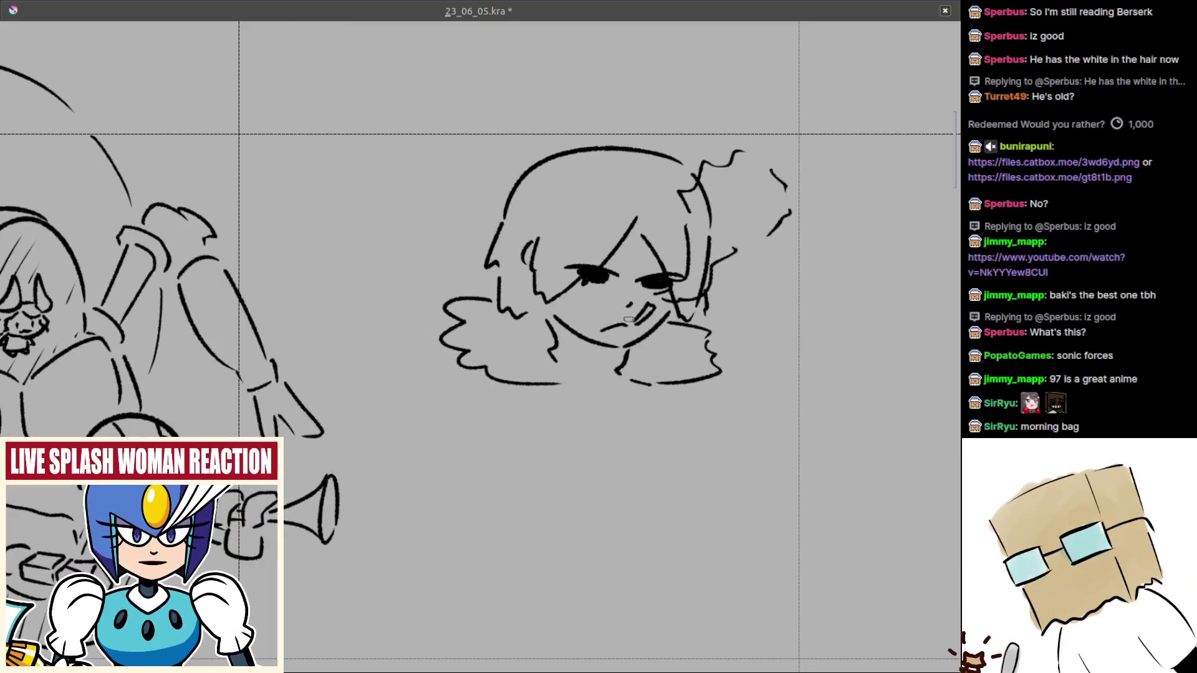
left_click_drag(713, 282, 747, 342)
key("ctrl+z")
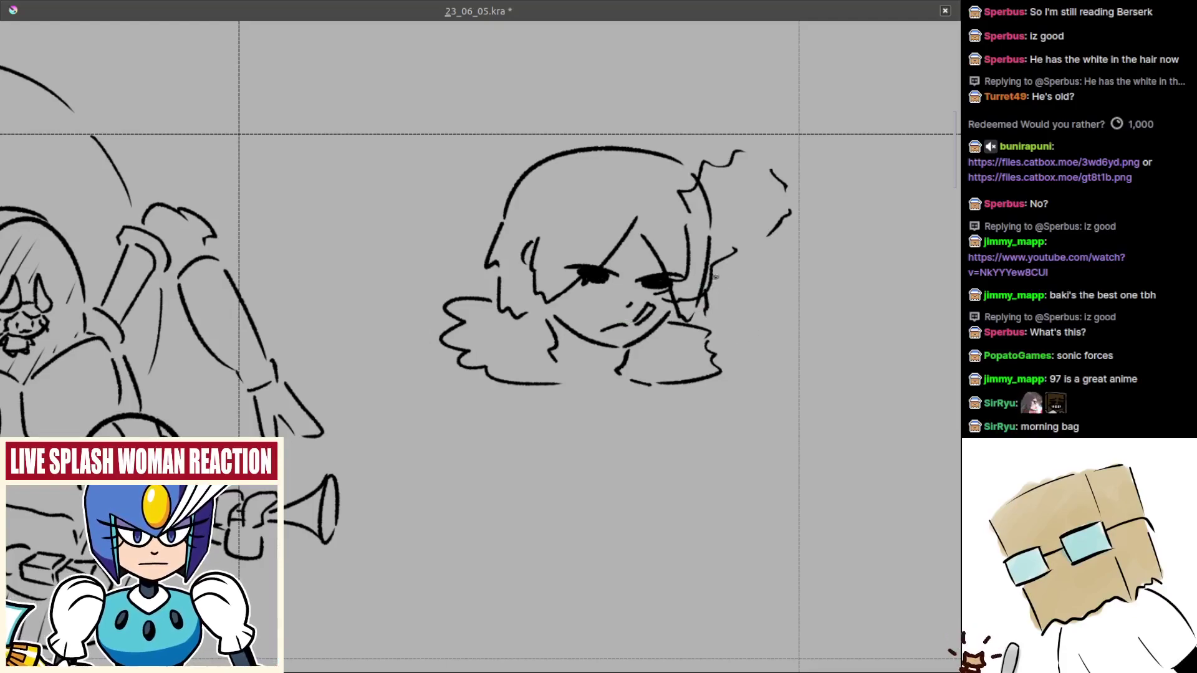
mouse_move(716, 279)
left_mouse_down()
mouse_move(749, 339)
mouse_move(757, 312)
mouse_move(751, 352)
mouse_move(748, 306)
mouse_move(752, 329)
mouse_move(759, 313)
mouse_move(767, 360)
mouse_move(752, 383)
left_mouse_up()
key("ctrl+z")
key("ctrl+z")
key("ctrl+z")
key("ctrl+z")
mouse_move(747, 392)
left_mouse_down()
mouse_move(740, 349)
mouse_move(729, 385)
left_mouse_up()
scroll(714, 331, "up", 1)
key("ctrl+z")
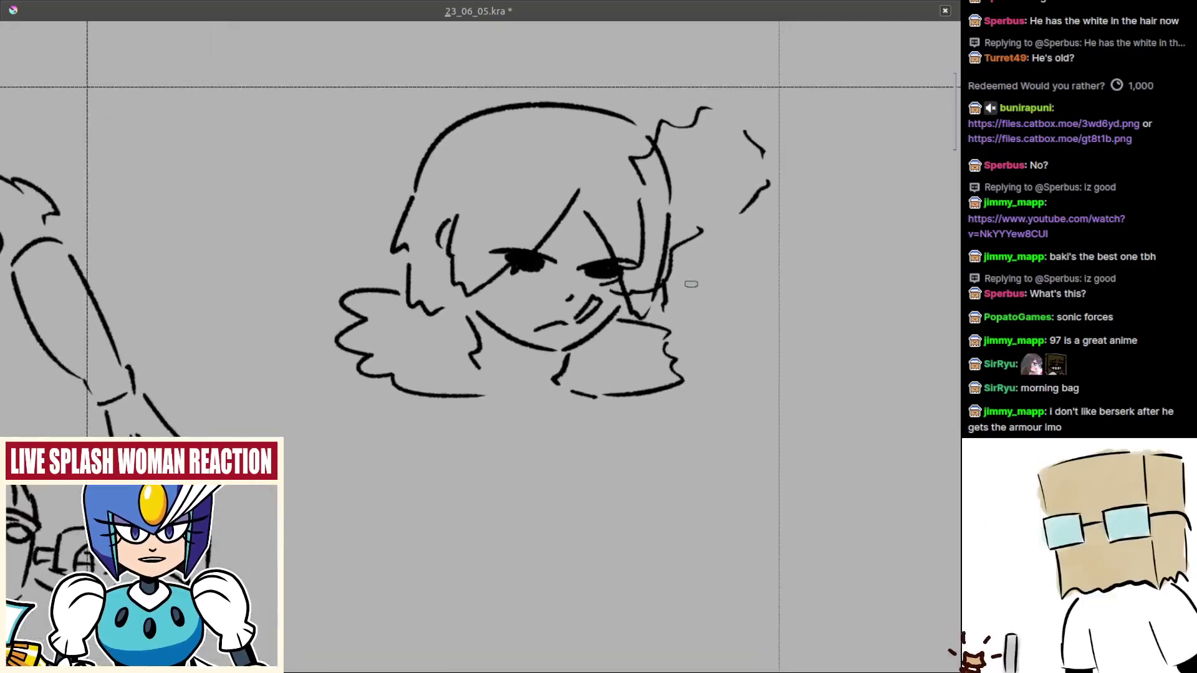
key("ctrl+z")
- Draw a short diagonal line slanting down and away from the side hair, as the upper edge of a raised hand
mouse_move(676, 271)
left_mouse_down()
mouse_move(723, 293)
mouse_move(756, 331)
mouse_move(745, 303)
mouse_move(704, 275)
mouse_move(723, 288)
left_mouse_up()
key("ctrl+z")
key("ctrl+z")
key("ctrl+z")
key("ctrl+z")
key("ctrl+z")
key("ctrl+z")
key("ctrl+z")
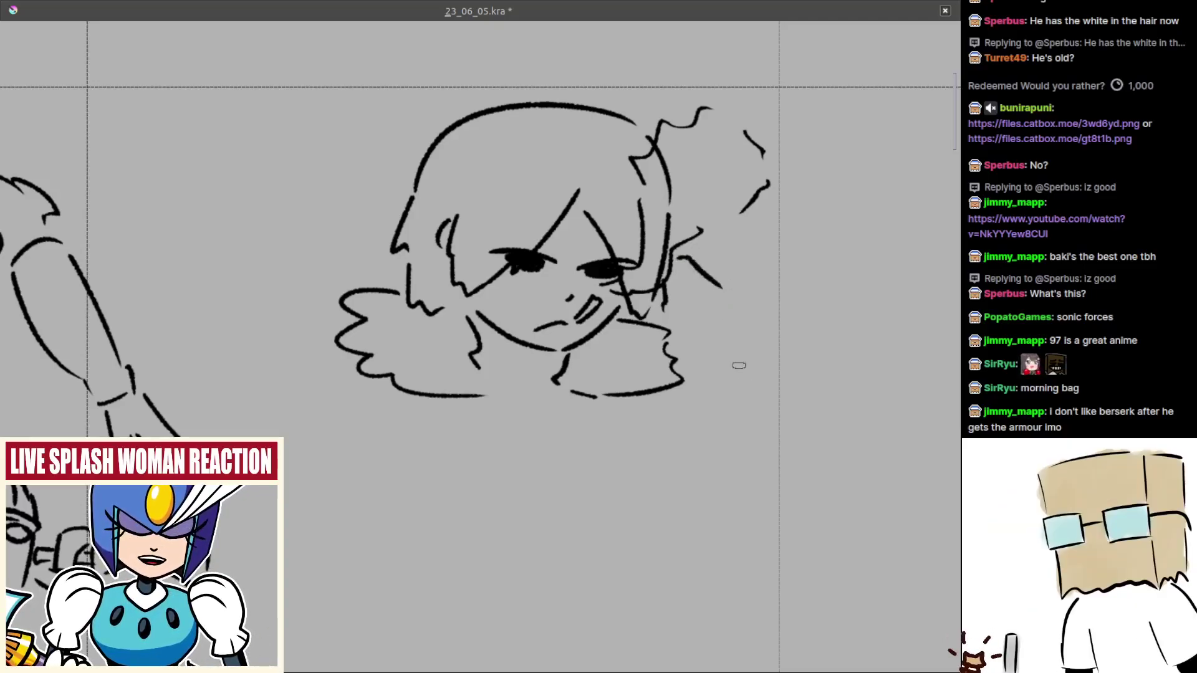
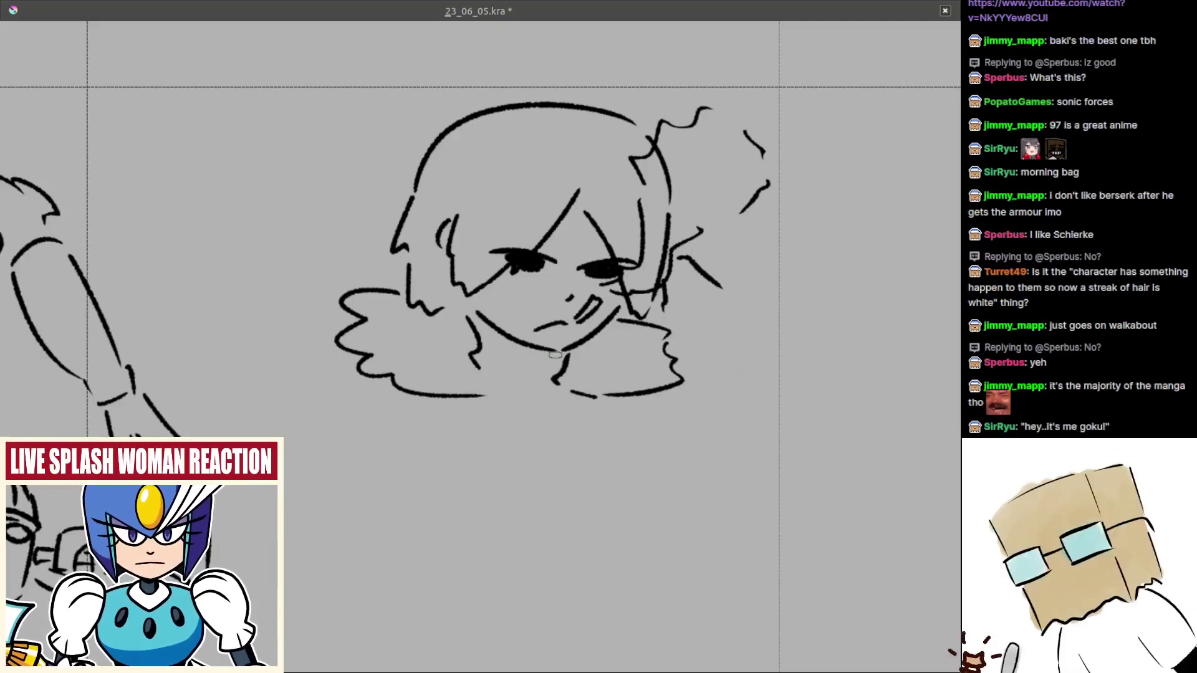
- Draw two short, roughly parallel vertical lines below the fur collar for the coat's front opening
left_click_drag(531, 452, 550, 387)
left_click_drag(550, 388, 604, 350)
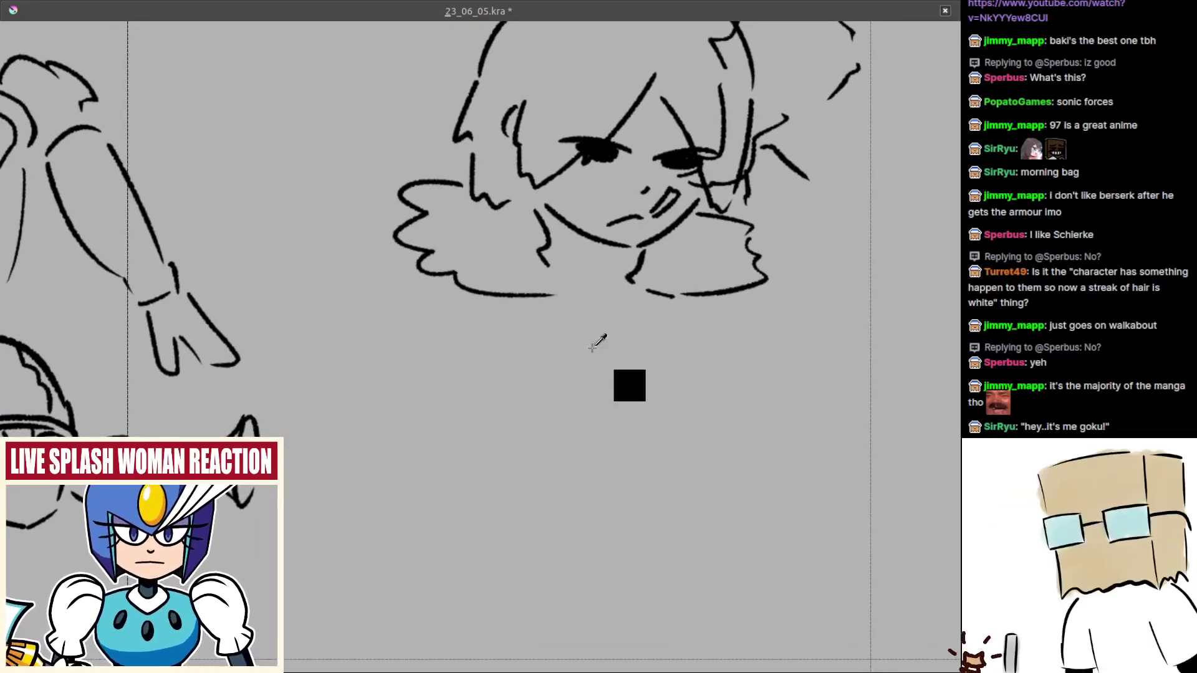
mouse_move(645, 319)
left_mouse_down()
mouse_move(623, 308)
mouse_move(584, 336)
left_mouse_up()
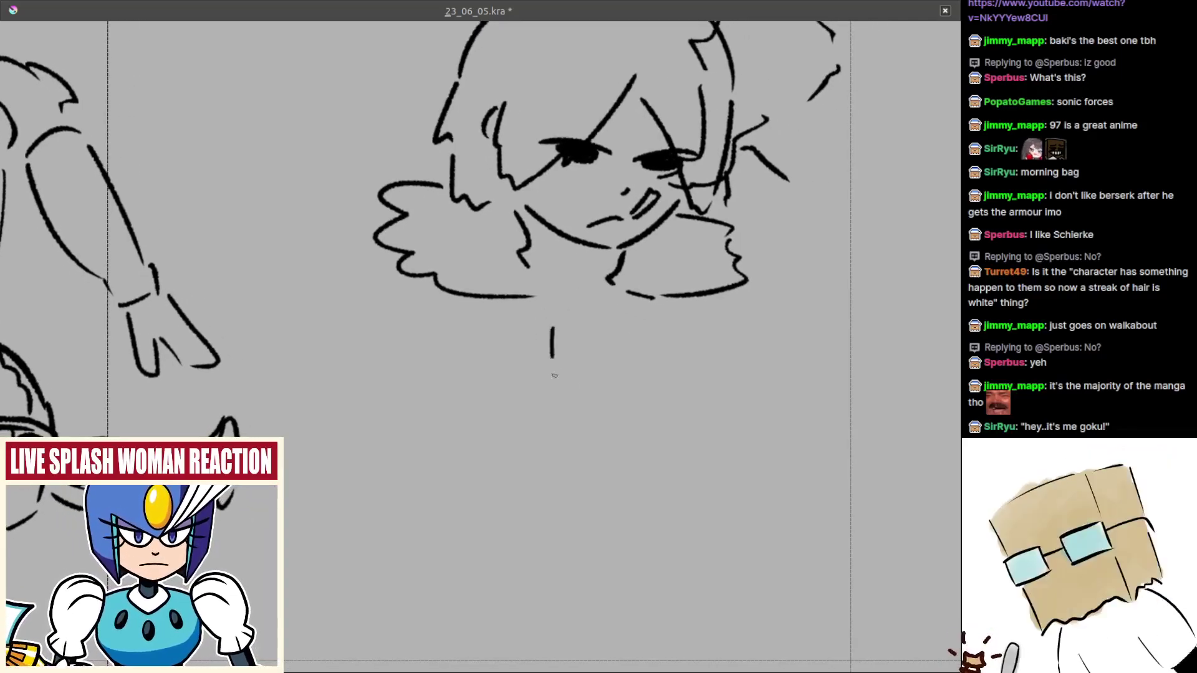
left_click_drag(544, 371, 543, 398)
key("ctrl+z")
left_click_drag(554, 318, 553, 385)
key("ctrl+z")
left_click_drag(553, 318, 548, 401)
key("ctrl+z")
left_click_drag(604, 348, 595, 405)
key("ctrl+z")
left_click_drag(625, 354, 695, 375)
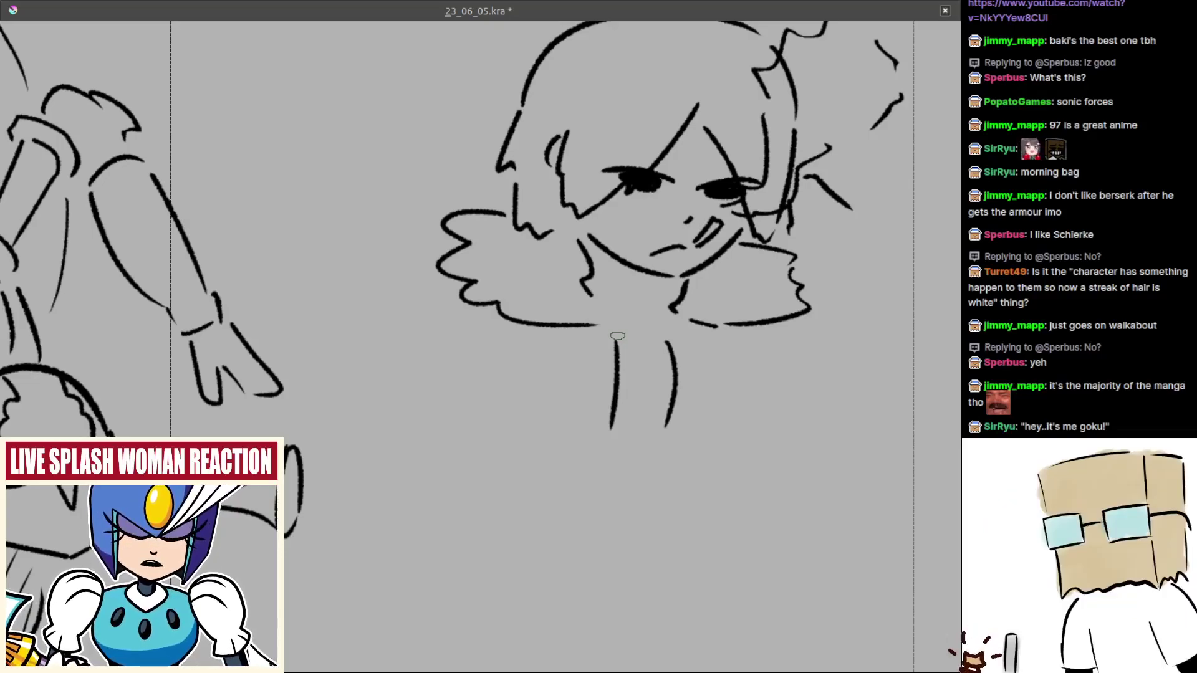
- Replace the opening line nearer the puffy collar side with a more curved one that bends inward at its lower end
mouse_move(609, 431)
left_mouse_down()
mouse_move(577, 411)
mouse_move(568, 422)
left_mouse_up()
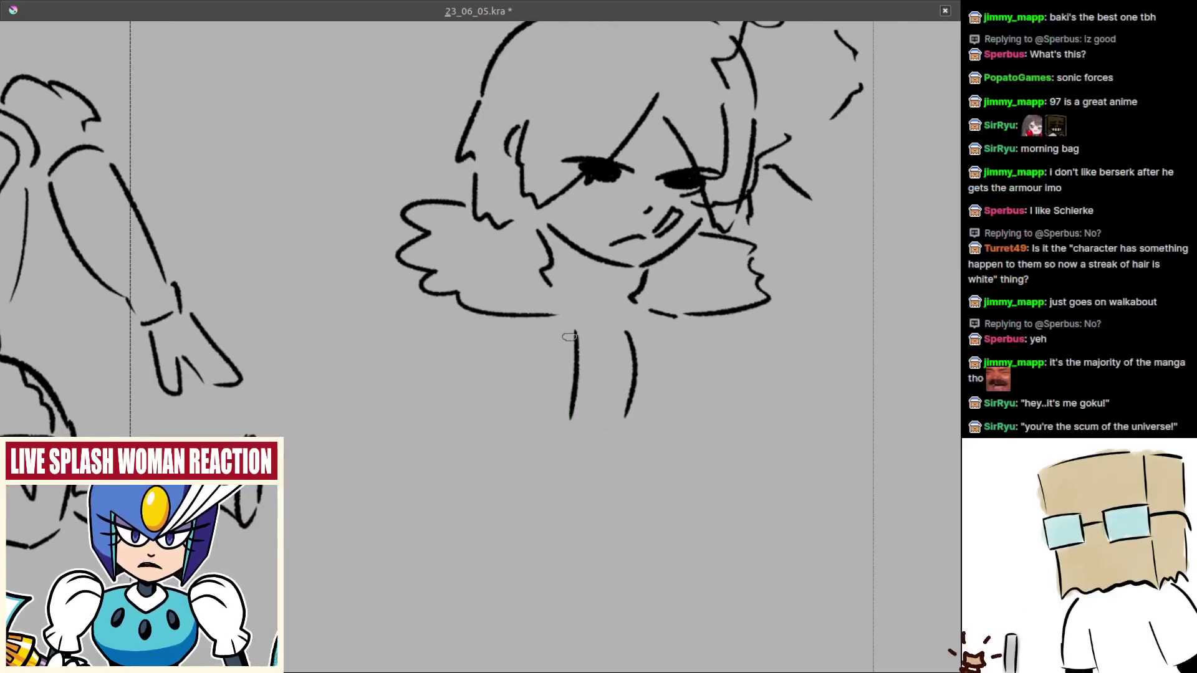
left_click_drag(574, 330, 565, 428)
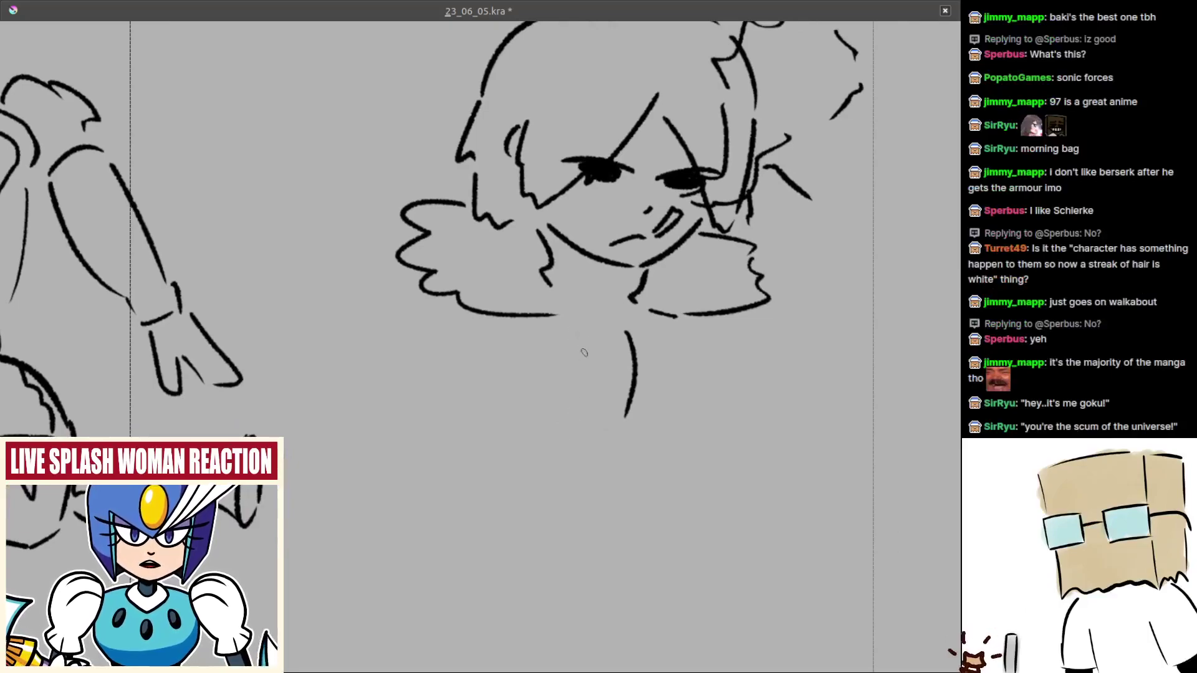
left_click_drag(570, 321, 578, 429)
key("ctrl+z")
key("ctrl+z")
key("ctrl+z")
left_click_drag(576, 325, 571, 413)
key("ctrl+z")
mouse_move(578, 325)
left_mouse_down()
mouse_move(563, 438)
mouse_move(574, 327)
mouse_move(565, 413)
mouse_move(591, 395)
left_mouse_up()
key("ctrl+z")
key("ctrl+z")
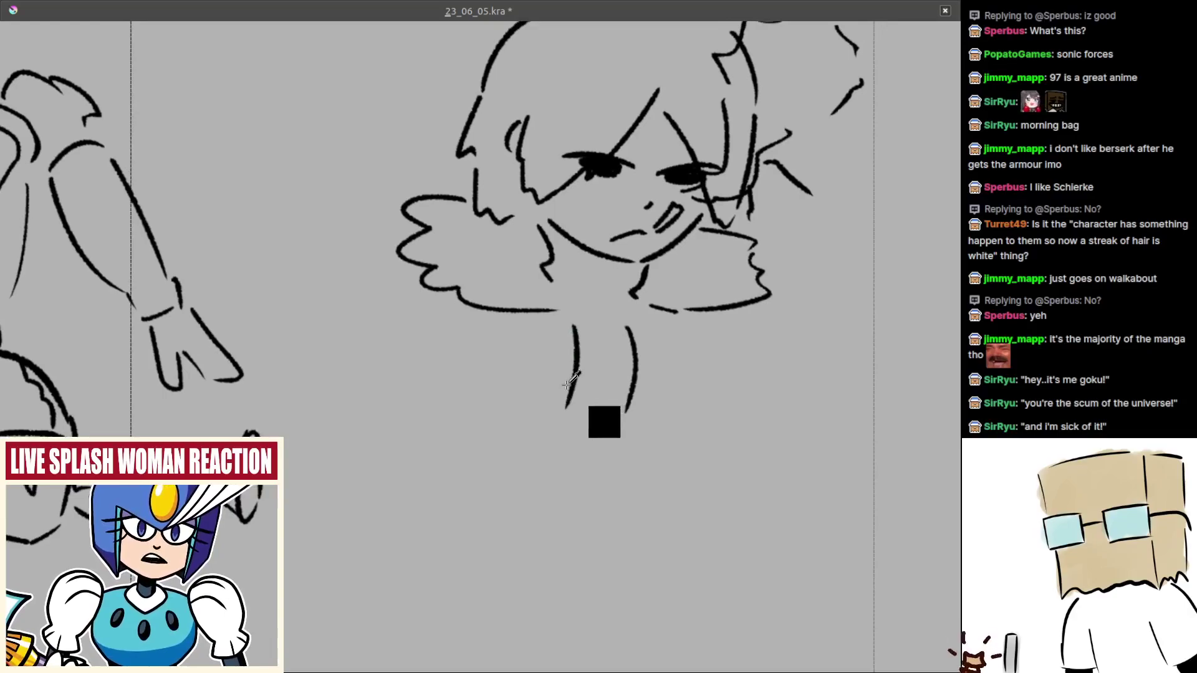
- Extend the coat opening line nearer the puffy collar with a long, nearly vertical line down to the waist
left_click_drag(554, 381, 574, 335)
left_click_drag(566, 430, 546, 485)
left_click_drag(629, 409, 656, 498)
key("ctrl+z")
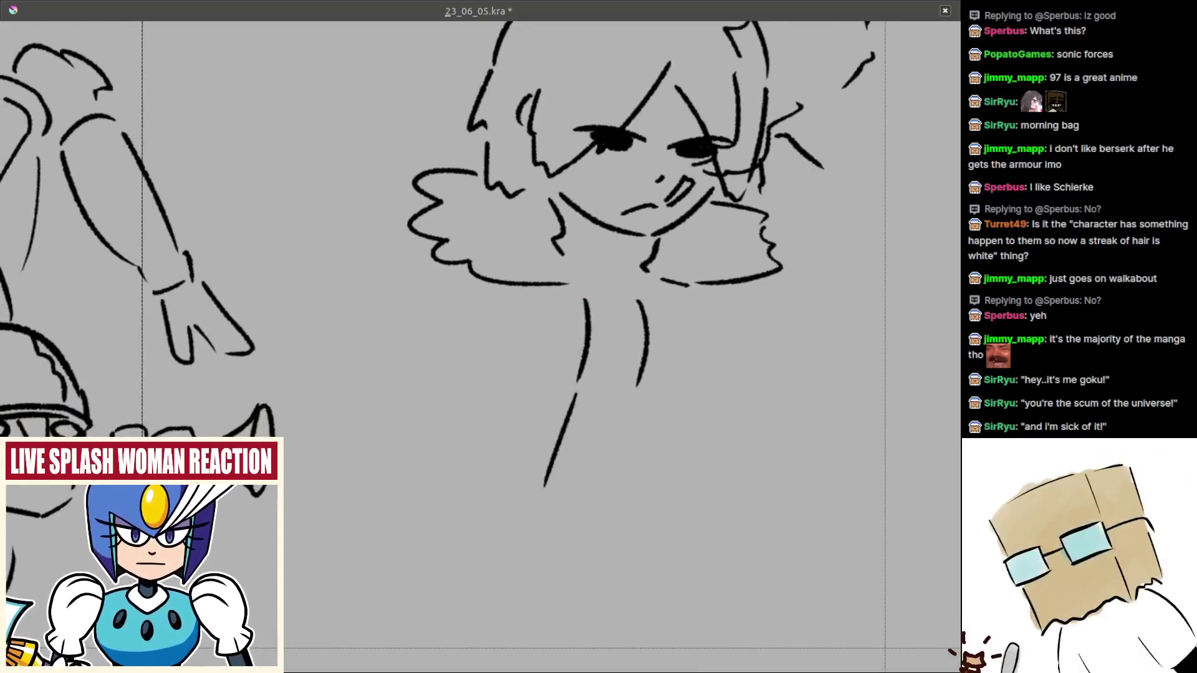
key("ctrl+z")
left_click_drag(578, 389, 591, 497)
key("ctrl+z")
mouse_move(583, 387)
left_mouse_down()
mouse_move(590, 512)
mouse_move(576, 507)
mouse_move(574, 519)
mouse_move(580, 494)
mouse_move(574, 503)
left_mouse_up()
key("ctrl+z")
key("ctrl+z")
key("ctrl+z")
key("ctrl+z")
key("ctrl+z")
key("ctrl+z")
- Extend the other coat opening line downward with a matching line that flares outward at its end
mouse_move(639, 394)
left_mouse_down()
mouse_move(664, 482)
mouse_move(641, 454)
mouse_move(656, 466)
mouse_move(639, 403)
mouse_move(655, 494)
left_mouse_up()
key("ctrl+z")
key("ctrl+z")
key("ctrl+z")
key("ctrl+z")
key("ctrl+z")
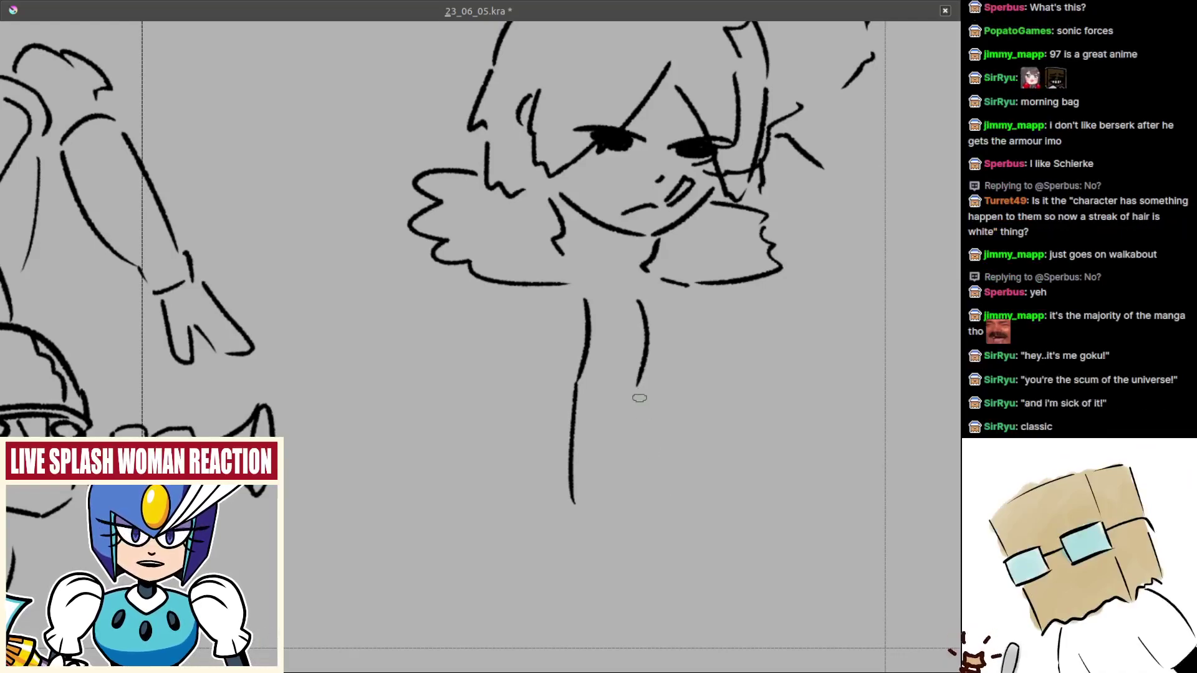
key("ctrl+z")
left_click_drag(636, 387, 654, 492)
- Draw the curved lower edge of the raised hand just above the jagged fur collar
mouse_move(552, 355)
left_mouse_down()
mouse_move(606, 405)
mouse_move(582, 449)
left_mouse_up()
left_click_drag(810, 374, 621, 384)
mouse_move(666, 314)
left_mouse_down()
mouse_move(685, 326)
mouse_move(679, 288)
mouse_move(660, 292)
left_mouse_up()
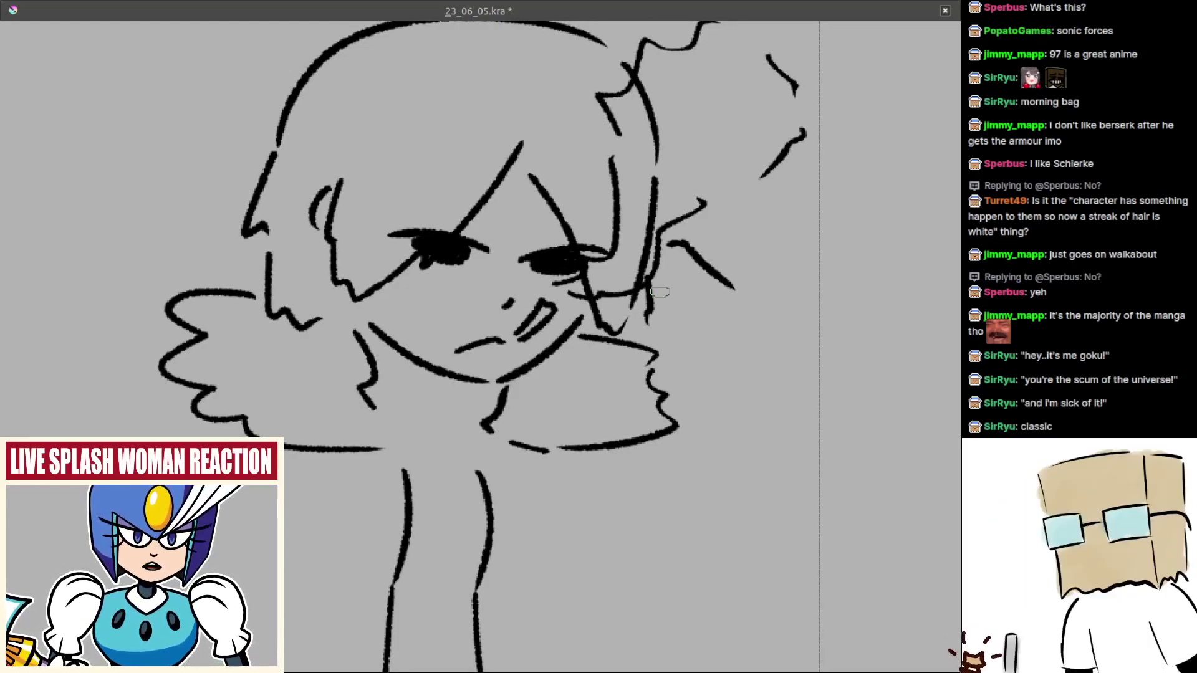
left_click_drag(681, 399, 653, 380)
mouse_move(637, 331)
left_mouse_down()
mouse_move(631, 322)
mouse_move(697, 332)
left_mouse_up()
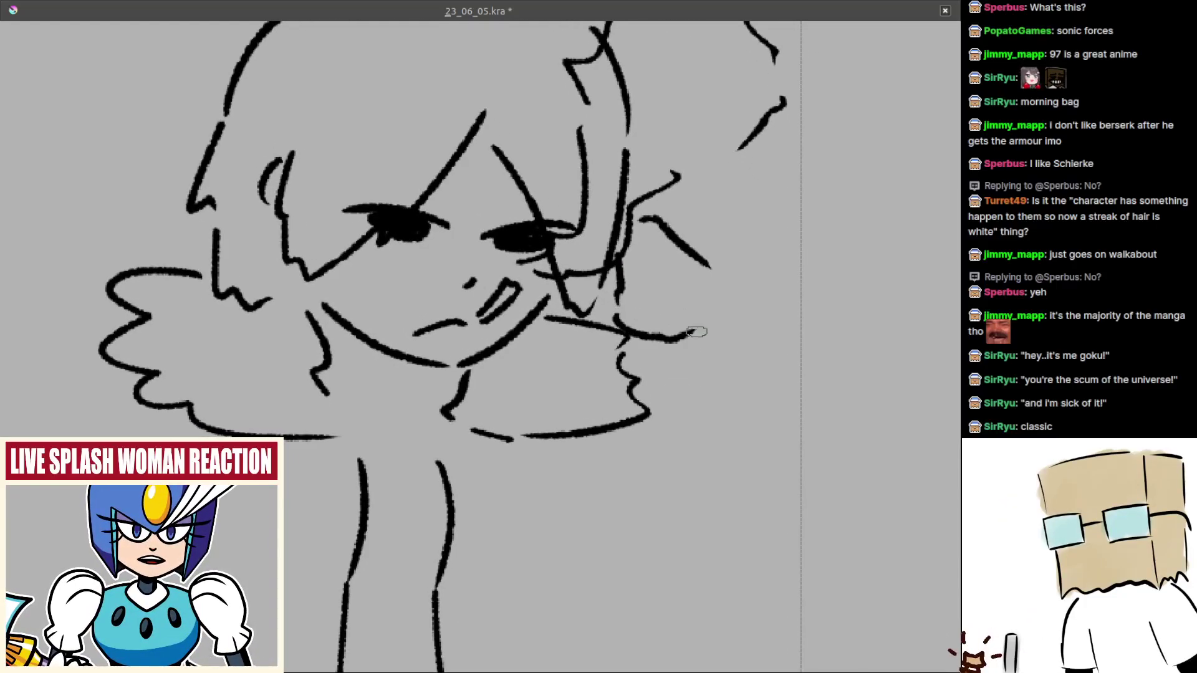
left_click_drag(717, 284, 712, 276)
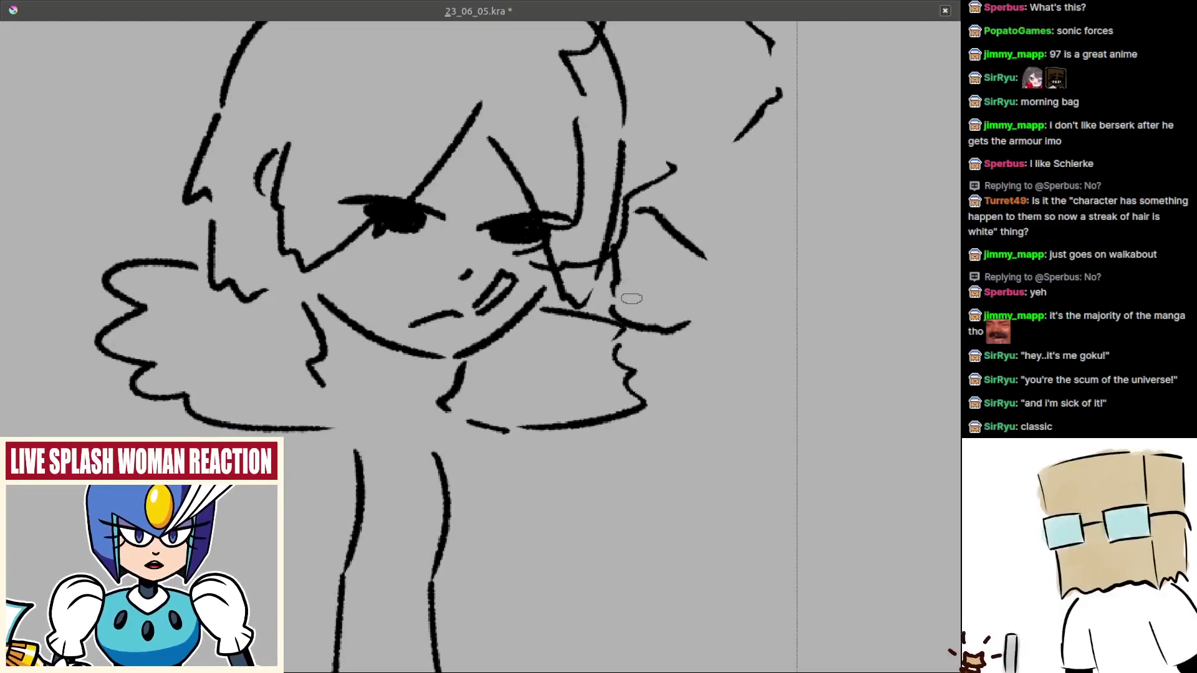
key("ctrl+z")
left_click_drag(611, 302, 676, 329)
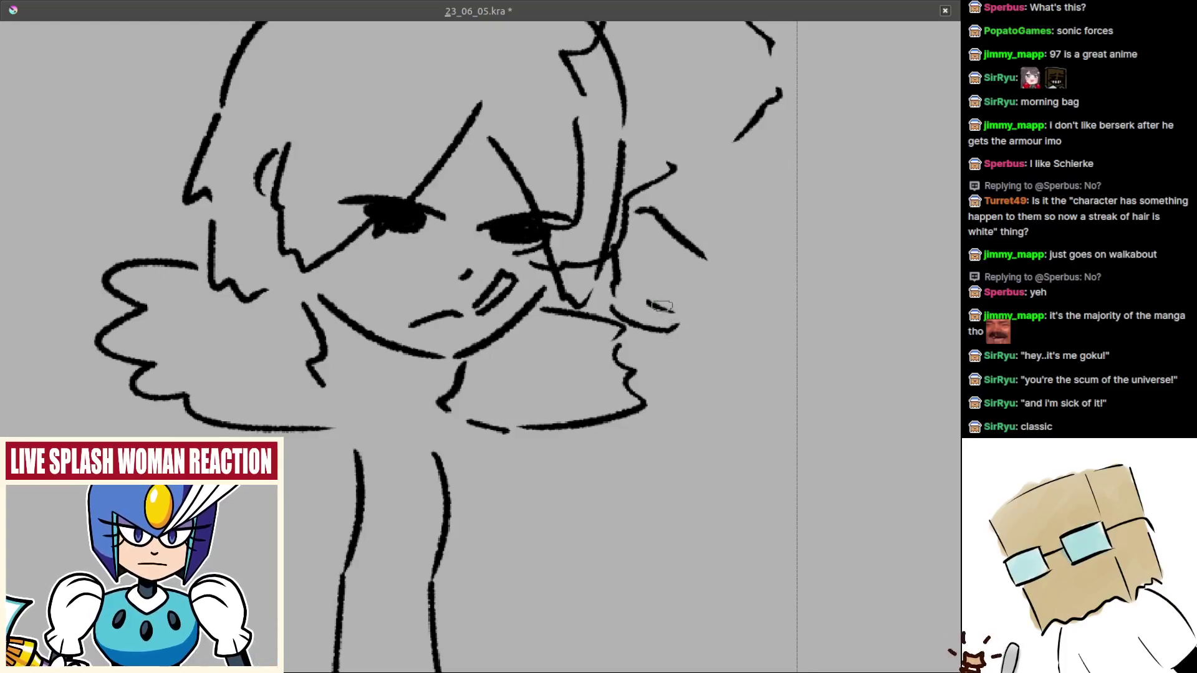
- Add a short inner line to the raised hand and close it with two parallel curved cuff lines at the wrist
left_click_drag(715, 285, 706, 285)
key("ctrl+z")
left_click_drag(641, 302, 682, 318)
key("ctrl+z")
mouse_move(701, 326)
left_mouse_down()
mouse_move(676, 361)
mouse_move(683, 344)
left_mouse_up()
left_click_drag(700, 280, 695, 323)
key("ctrl+z")
key("ctrl+z")
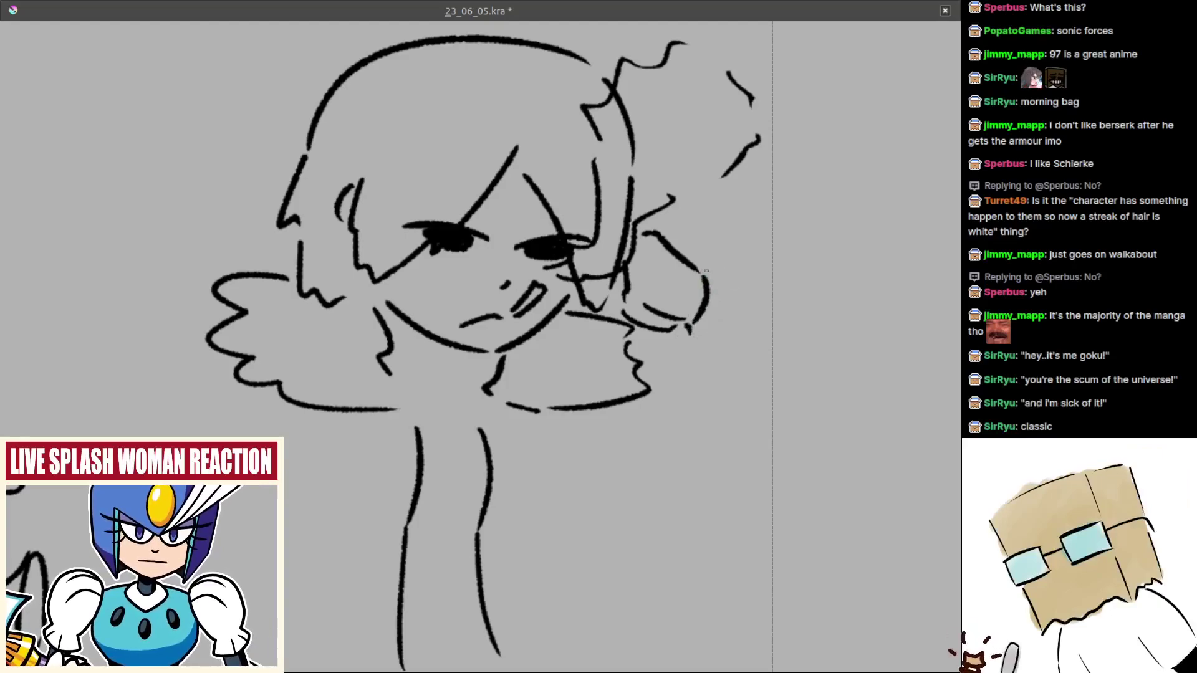
left_click_drag(706, 272, 721, 284)
mouse_move(722, 288)
left_mouse_down()
mouse_move(697, 323)
mouse_move(722, 272)
mouse_move(710, 325)
mouse_move(692, 324)
mouse_move(722, 314)
mouse_move(700, 299)
left_mouse_up()
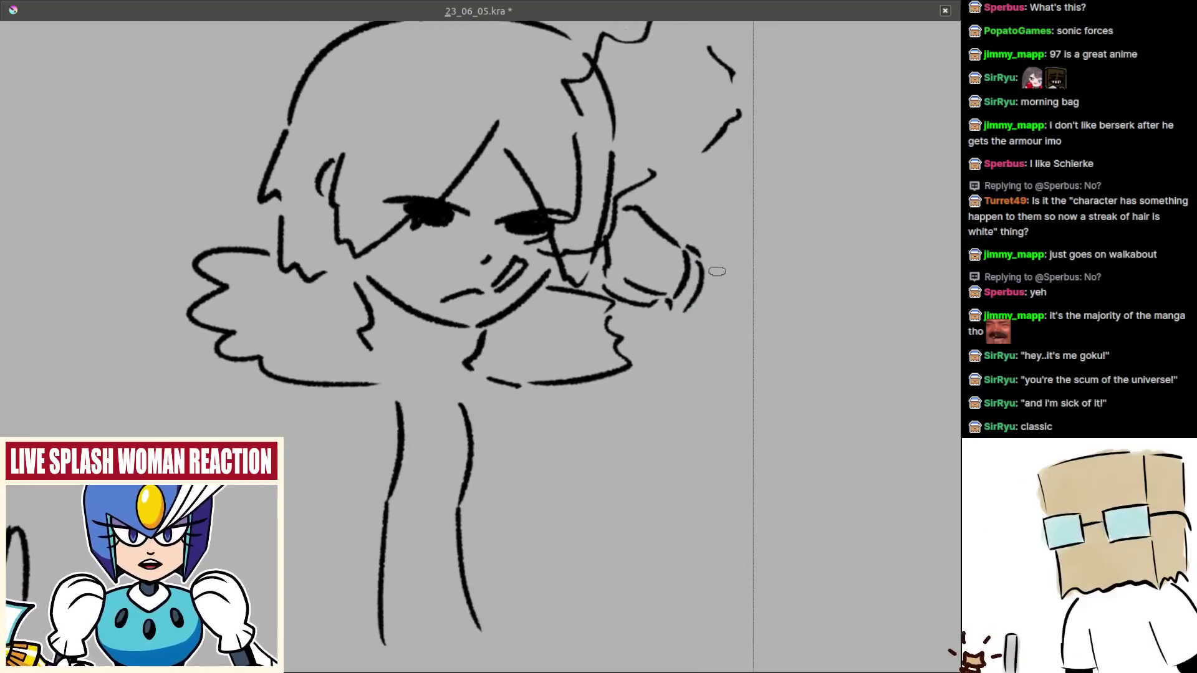
- Draw the raised arm's outer sleeve as one large arc from the cuff down to the elbow
mouse_move(717, 240)
left_mouse_down()
mouse_move(765, 247)
mouse_move(779, 440)
left_mouse_up()
left_click_drag(708, 368, 717, 339)
mouse_move(665, 282)
left_mouse_down()
mouse_move(665, 360)
mouse_move(701, 350)
mouse_move(680, 382)
left_mouse_up()
scroll(689, 350, "down", 3)
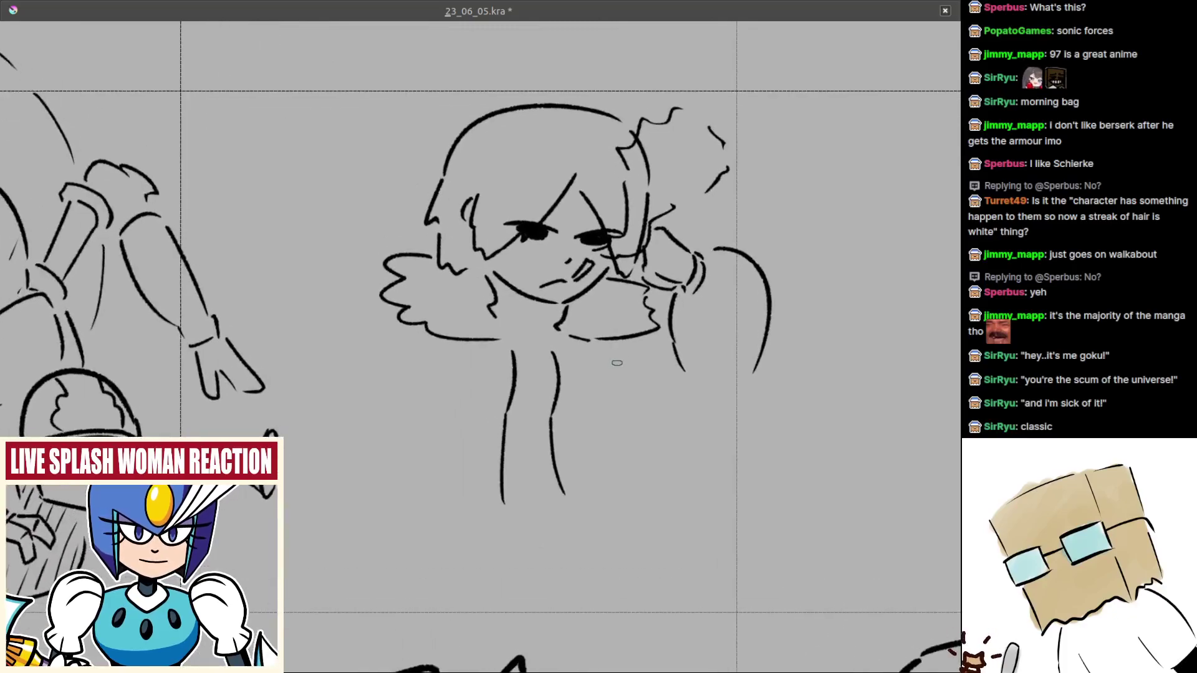
key("ctrl+z")
key("ctrl+z")
scroll(690, 312, "up", 2)
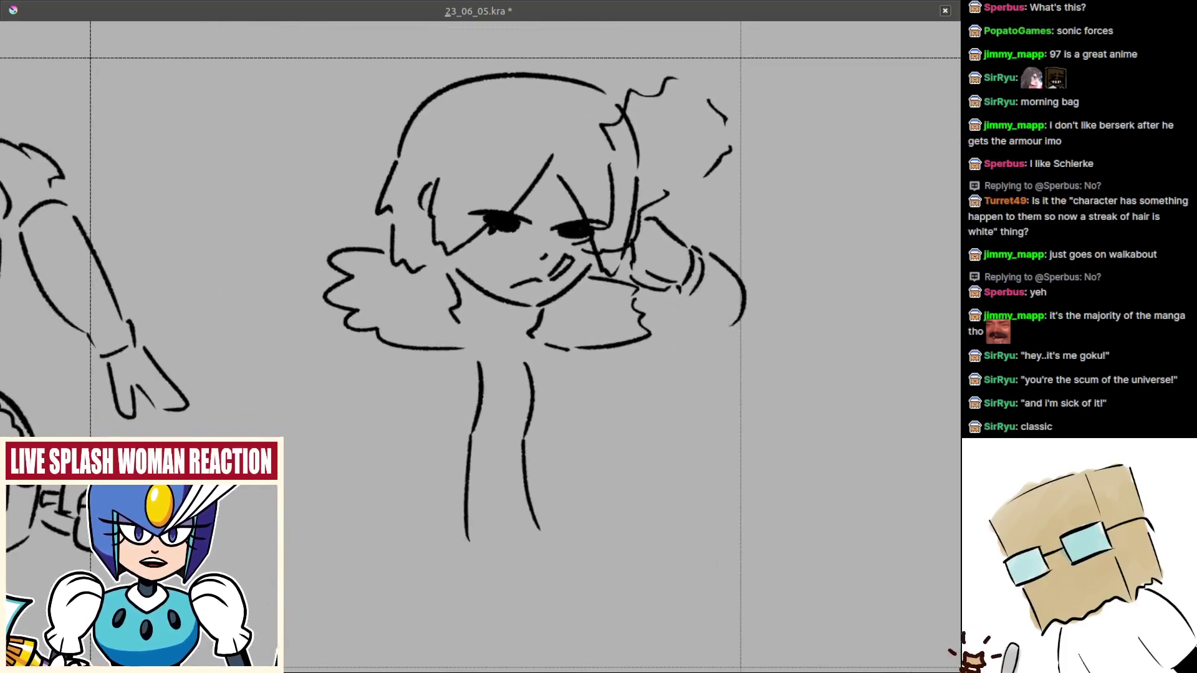
mouse_move(712, 253)
left_mouse_down()
mouse_move(728, 401)
mouse_move(718, 405)
mouse_move(729, 262)
mouse_move(691, 437)
left_mouse_up()
key("ctrl+z")
scroll(661, 324, "up", 2)
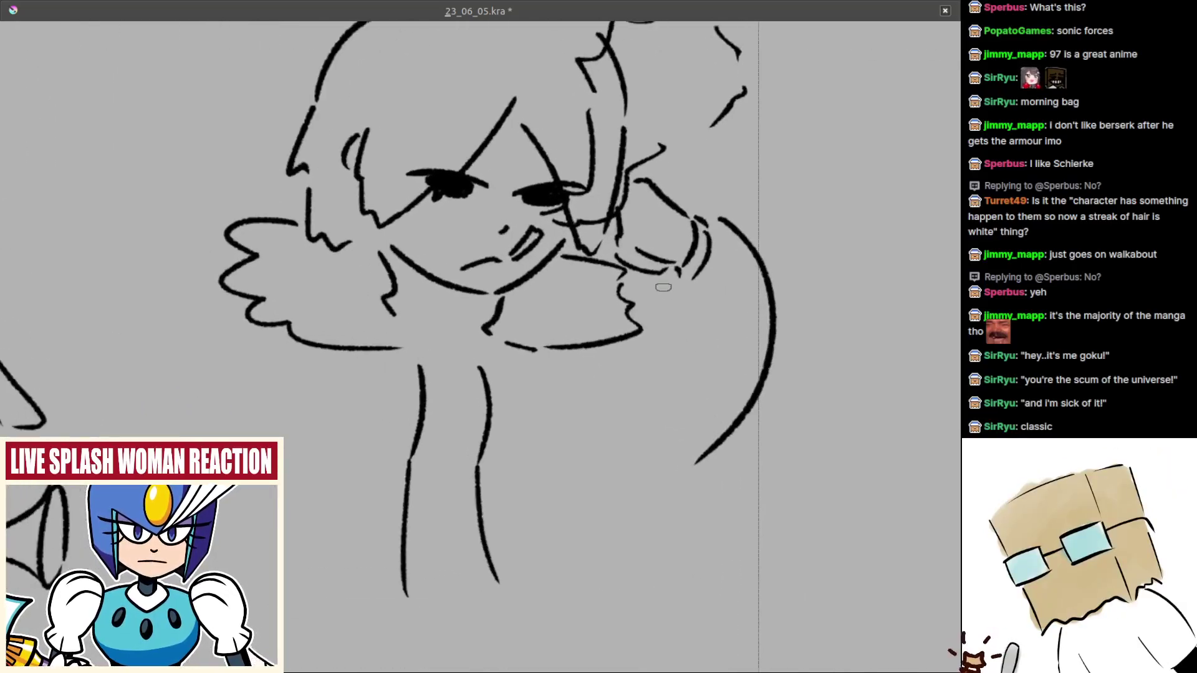
- Draw the raised sleeve's inner edge from the cuff down to the tip of the jagged fur collar
left_click_drag(653, 306, 650, 316)
key("ctrl+z")
mouse_move(673, 280)
left_mouse_down()
mouse_move(639, 353)
mouse_move(647, 327)
mouse_move(668, 347)
left_mouse_up()
key("ctrl+z")
key("ctrl+z")
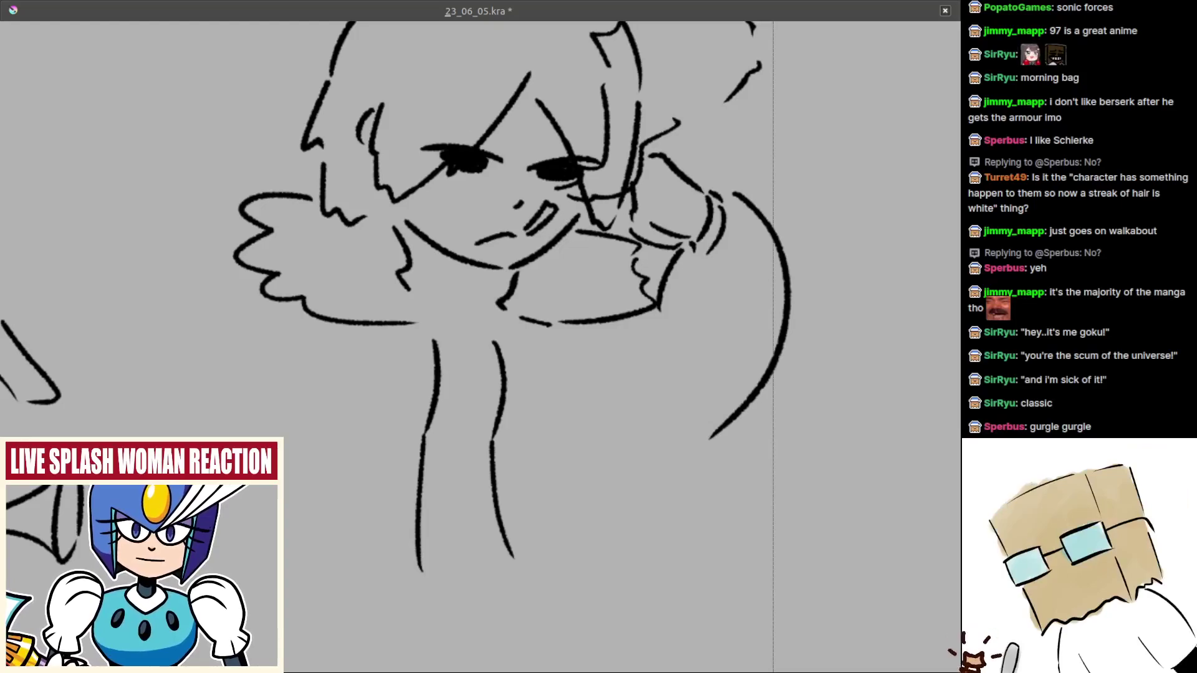
scroll(638, 362, "up", 1)
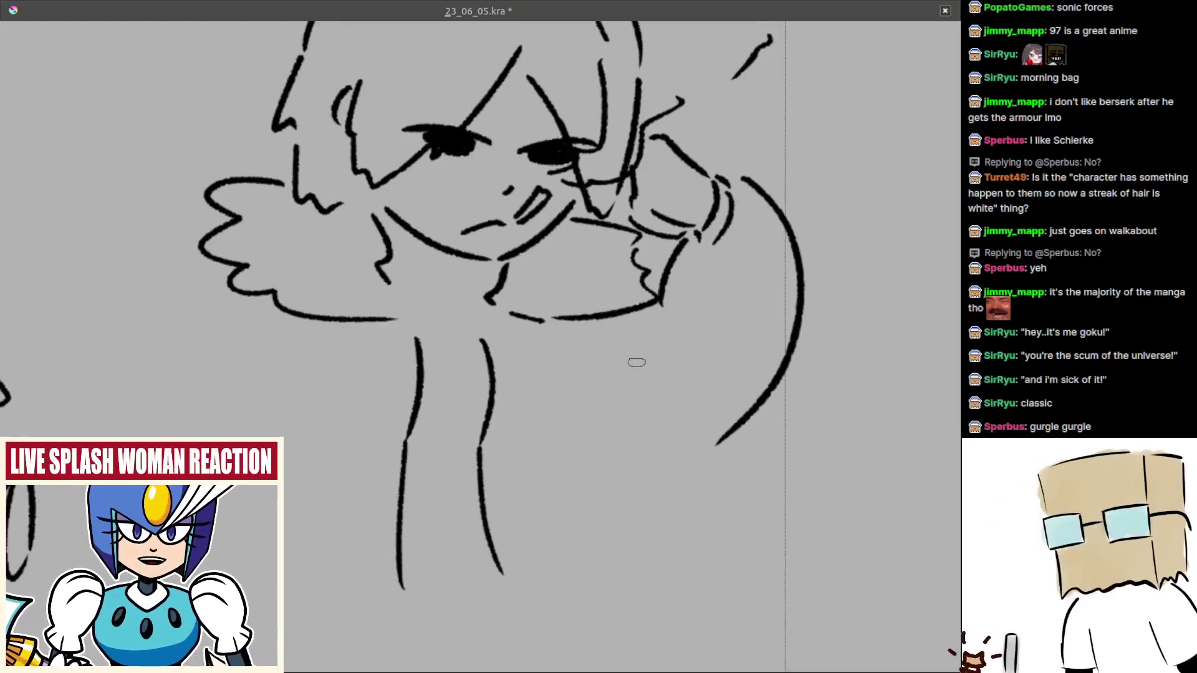
- Draw the upper side of the torso as a curved line below the jagged collar
left_click_drag(645, 344, 649, 352)
left_click_drag(636, 335, 658, 386)
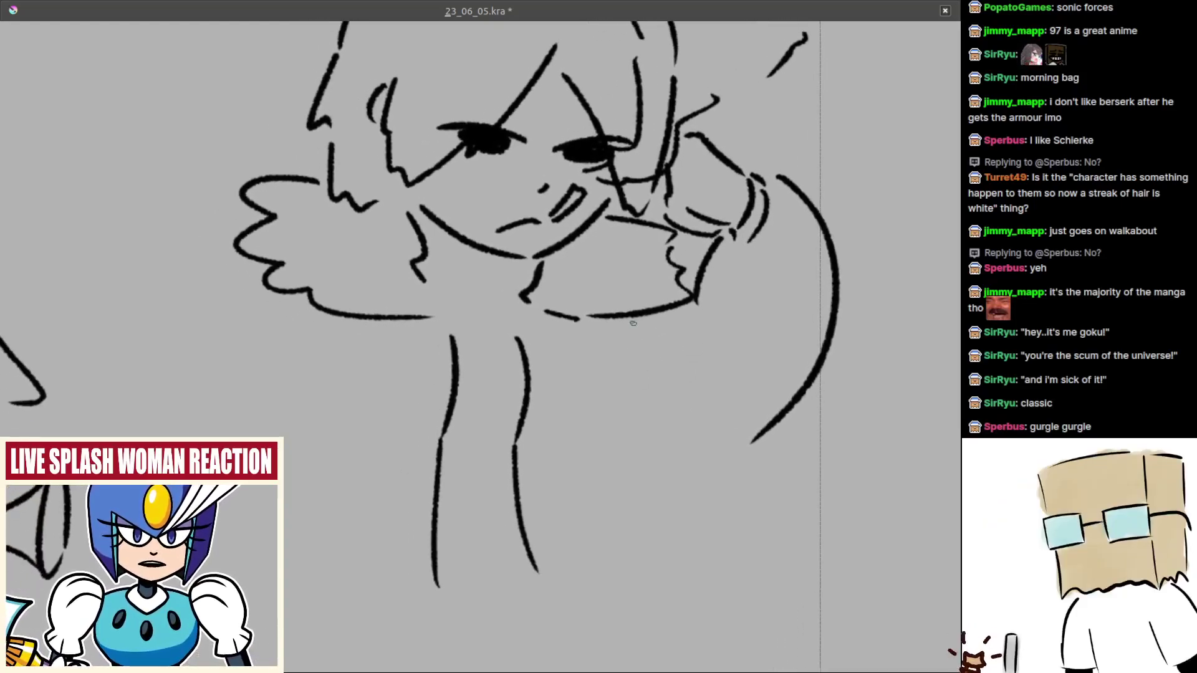
left_click_drag(632, 324, 630, 418)
key("ctrl+z")
key("ctrl+z")
mouse_move(617, 334)
left_mouse_down()
mouse_move(608, 464)
mouse_move(626, 427)
mouse_move(701, 514)
mouse_move(688, 506)
left_mouse_up()
key("ctrl+z")
- Continue the torso side below the waist with a line flaring diagonally outward
left_click_drag(655, 438, 705, 559)
key("ctrl+z")
mouse_move(649, 427)
left_mouse_down()
mouse_move(687, 513)
mouse_move(731, 547)
left_mouse_up()
key("ctrl+z")
mouse_move(609, 462)
left_mouse_down()
mouse_move(673, 475)
mouse_move(657, 435)
mouse_move(643, 430)
mouse_move(735, 523)
left_mouse_up()
key("ctrl+z")
key("ctrl+z")
mouse_move(679, 435)
left_mouse_down()
mouse_move(747, 535)
mouse_move(734, 526)
left_mouse_up()
key("ctrl+z")
left_click_drag(705, 344, 653, 365)
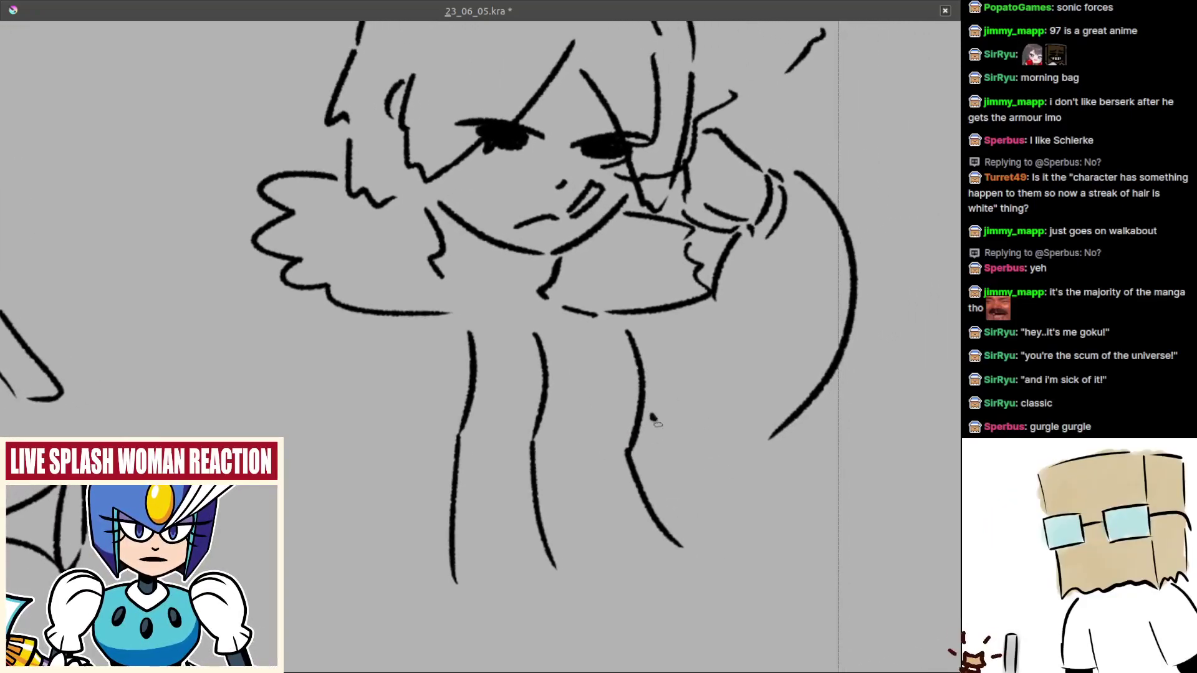
- Draw the raised sleeve's underside from the torso to the elbow and extend its inner edge further down
mouse_move(653, 421)
left_mouse_down()
mouse_move(744, 489)
mouse_move(750, 454)
left_mouse_up()
key("ctrl+z")
scroll(764, 487, "down", 3)
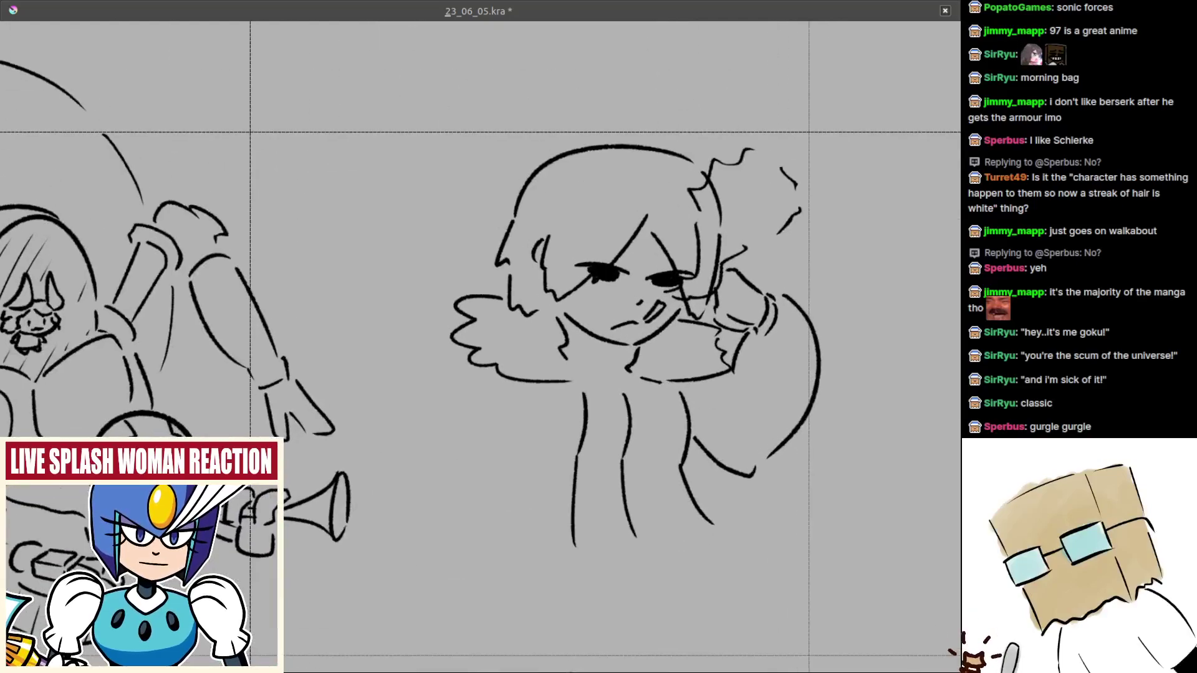
key("ctrl+z")
key("ctrl+z")
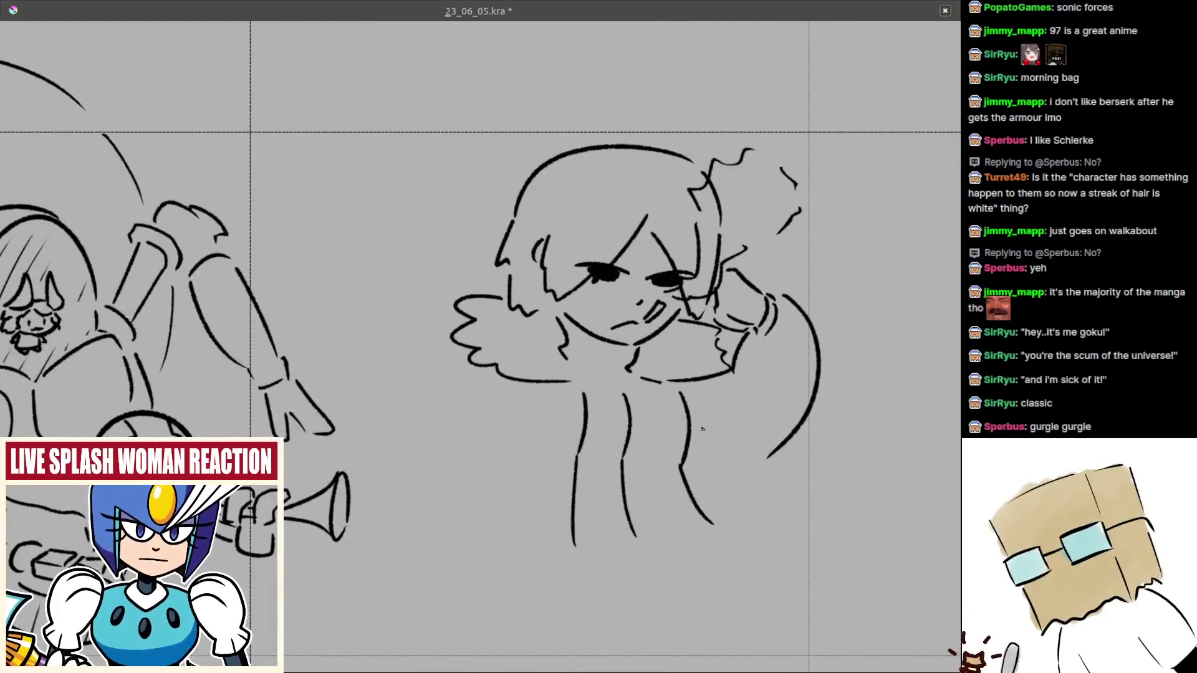
key("ctrl+z")
left_click_drag(701, 429, 761, 465)
scroll(738, 433, "up", 2)
left_click_drag(705, 356, 726, 378)
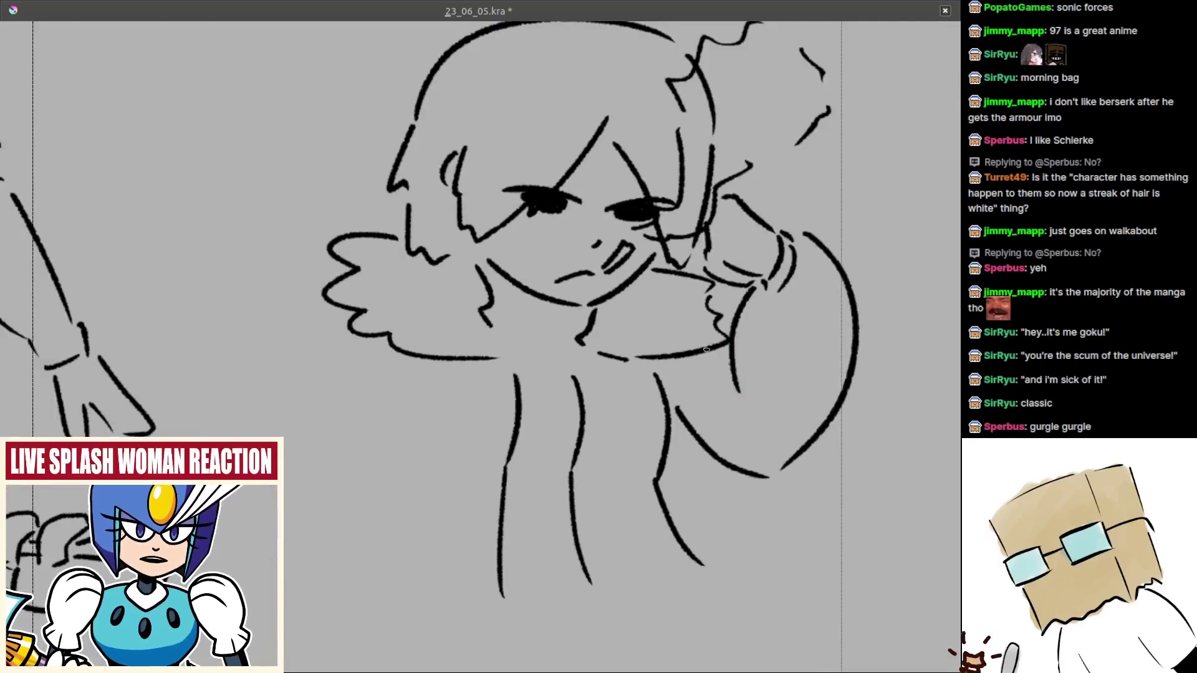
- Draw the lowered arm's outer shoulder line sloping down and outward from beneath the puffy collar
left_click_drag(722, 368, 725, 574)
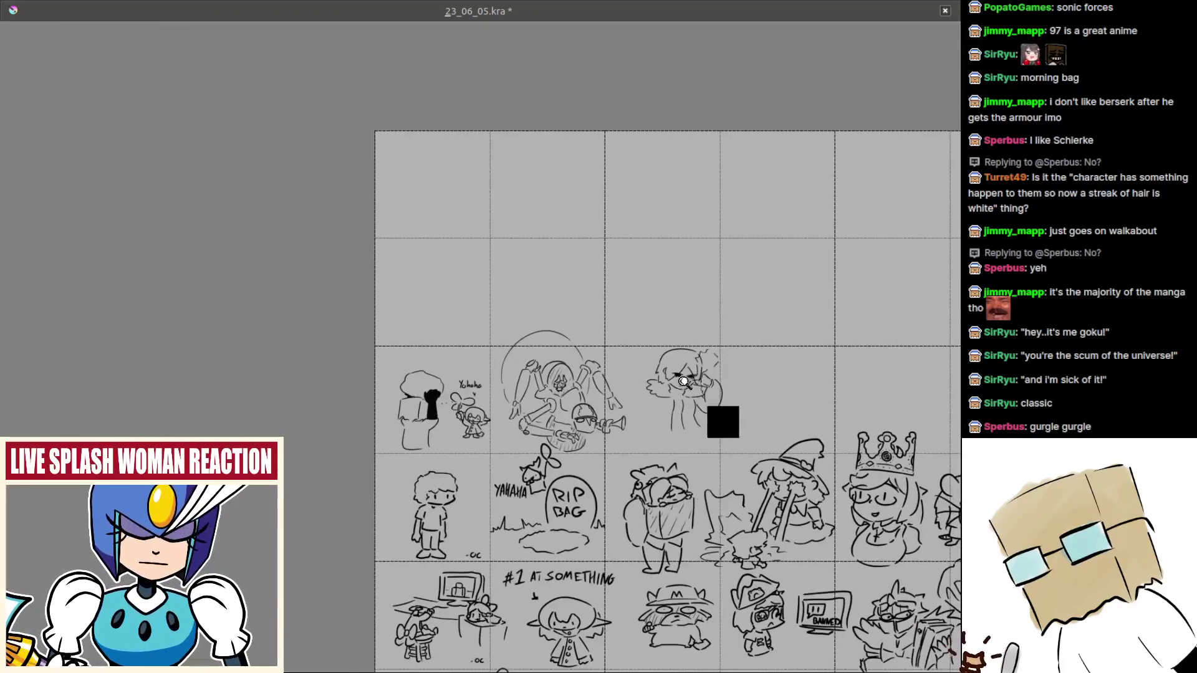
left_click_drag(723, 421, 720, 280)
mouse_move(631, 419)
left_mouse_down()
mouse_move(634, 404)
mouse_move(620, 407)
left_mouse_up()
scroll(619, 410, "up", 1)
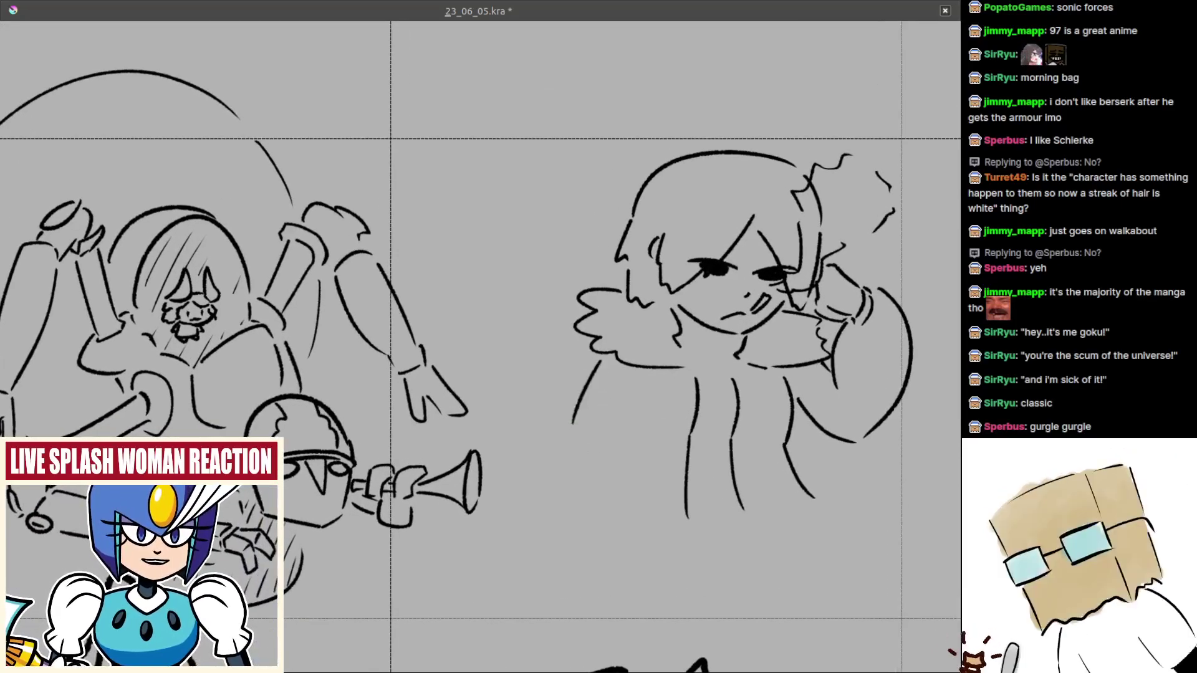
key("ctrl+z")
left_click_drag(604, 361, 567, 462)
key("ctrl+z")
left_click_drag(618, 419, 616, 399)
key("ctrl+z")
mouse_move(615, 345)
left_mouse_down()
mouse_move(569, 432)
mouse_move(563, 412)
left_mouse_up()
key("ctrl+z")
key("ctrl+z")
left_click_drag(594, 358, 596, 468)
- Draw the lowered arm's inner line slanting from beneath the puffy collar down toward the waist
left_click_drag(617, 411, 617, 327)
mouse_move(558, 380)
left_mouse_down()
mouse_move(558, 346)
mouse_move(539, 424)
left_mouse_up()
key("ctrl+z")
key("ctrl+z")
left_click_drag(553, 366, 535, 418)
key("ctrl+z")
left_click_drag(534, 429, 544, 401)
key("ctrl+z")
left_click_drag(560, 351, 536, 429)
key("ctrl+z")
left_click_drag(571, 343, 547, 423)
left_click_drag(563, 401, 571, 377)
- Draw a short curve from the lower end of the inner arm line toward the coat opening as the forearm's upper edge
mouse_move(530, 417)
left_mouse_down()
mouse_move(563, 409)
mouse_move(608, 465)
mouse_move(618, 448)
mouse_move(602, 443)
left_mouse_up()
key("ctrl+z")
key("ctrl+z")
key("ctrl+z")
key("ctrl+z")
left_click_drag(537, 396, 608, 429)
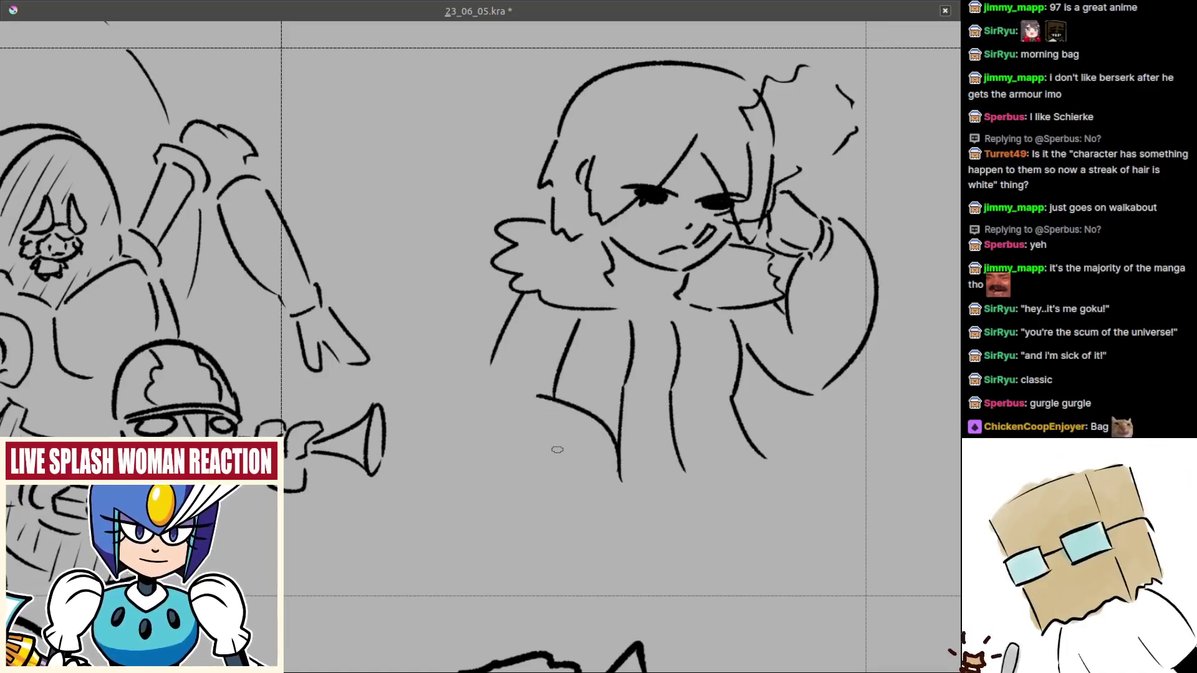
key("ctrl+z")
left_click_drag(528, 395, 584, 434)
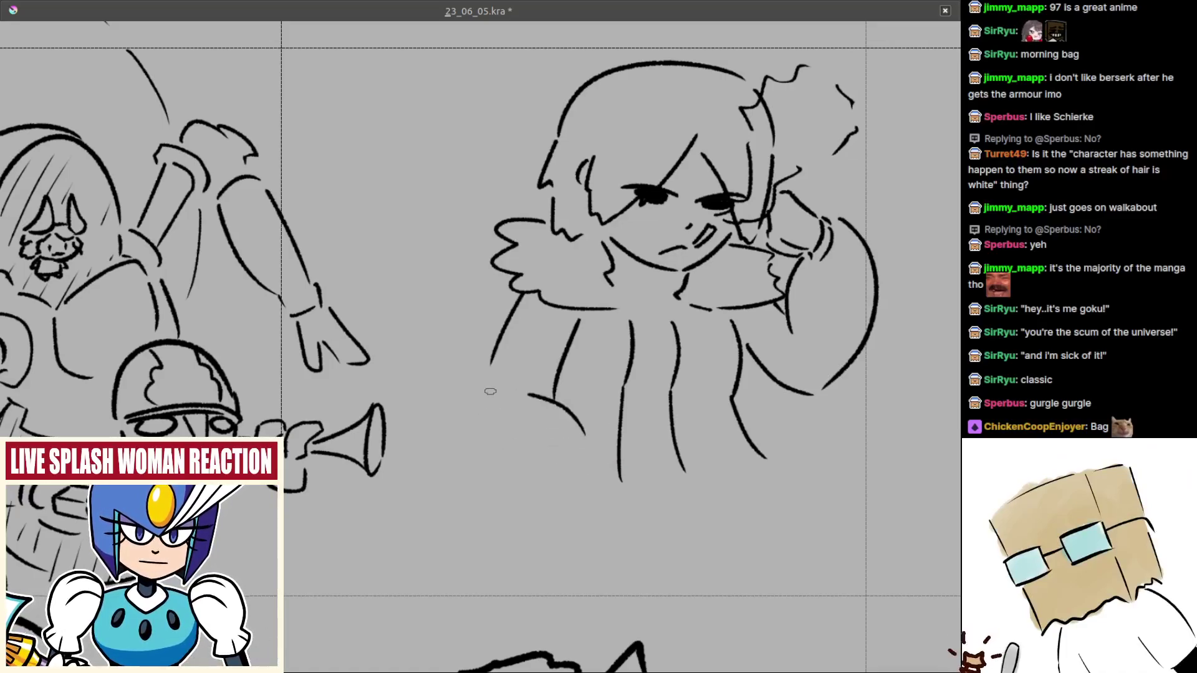
key("ctrl+z")
mouse_move(551, 395)
left_mouse_down()
mouse_move(609, 459)
mouse_move(595, 448)
left_mouse_up()
key("ctrl+z")
key("ctrl+z")
key("ctrl+z")
- Draw the lowered sleeve's outer elbow as a wide curve from the shoulder line down and around beneath the forearm
scroll(545, 422, "up", 1)
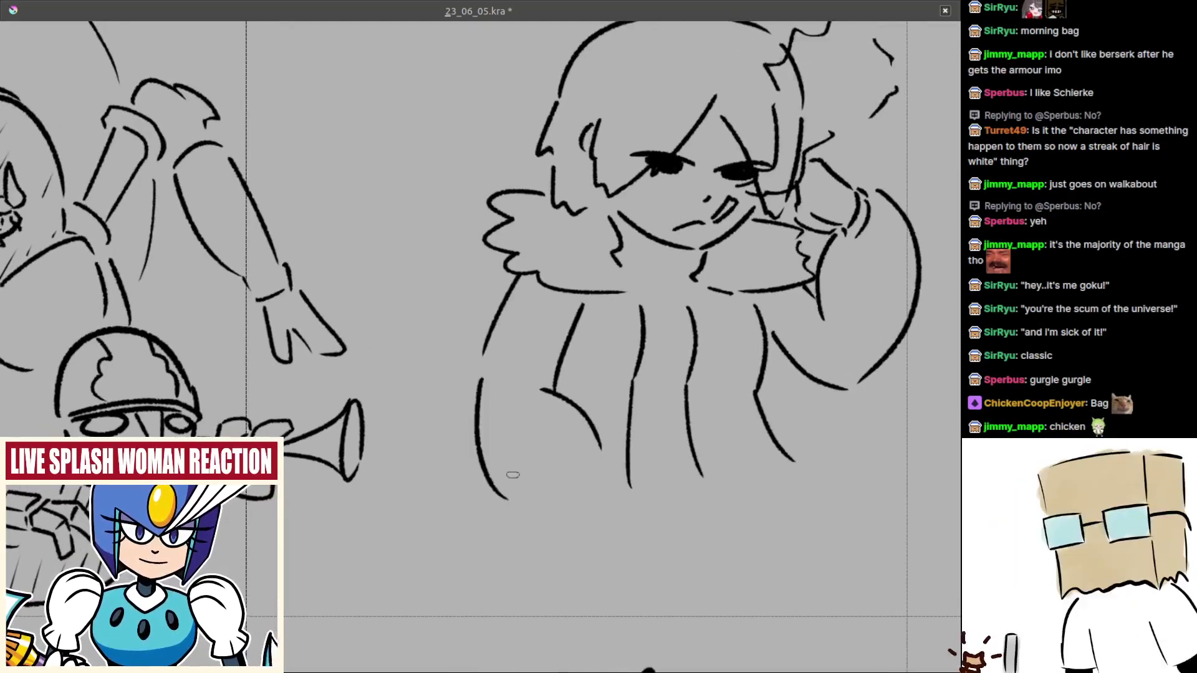
key("ctrl+z")
mouse_move(477, 380)
left_mouse_down()
mouse_move(489, 457)
mouse_move(531, 527)
left_mouse_up()
key("ctrl+z")
key("ctrl+z")
mouse_move(489, 372)
left_mouse_down()
mouse_move(474, 462)
mouse_move(564, 529)
left_mouse_up()
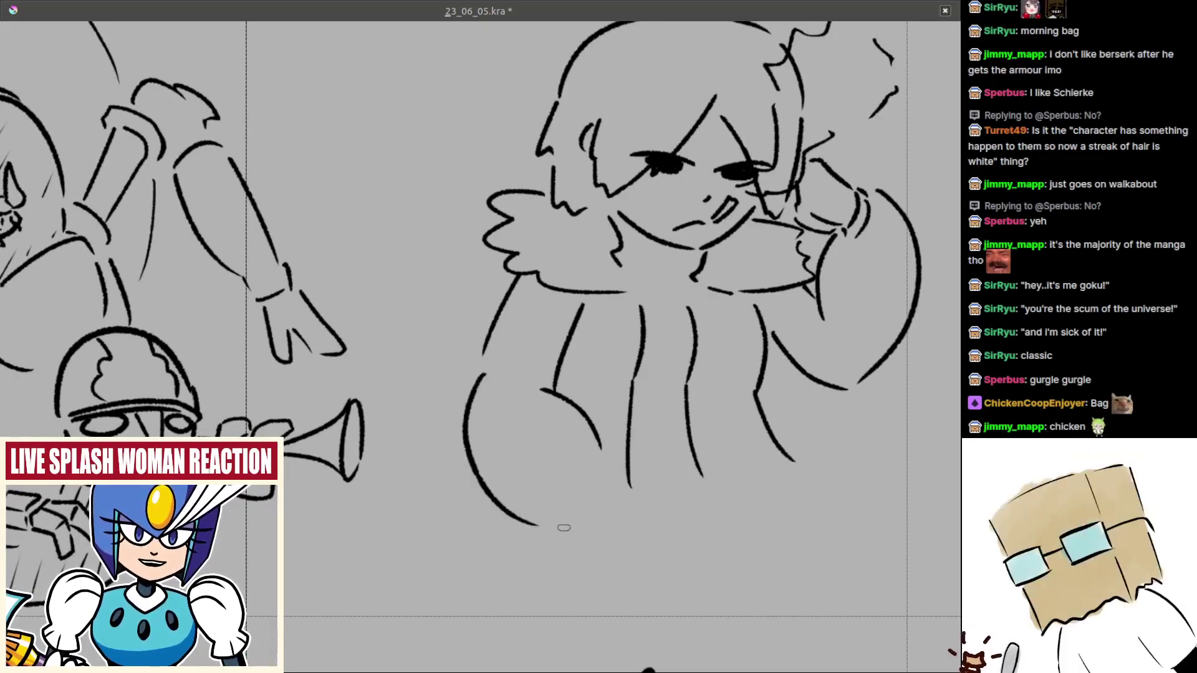
key("ctrl+z")
mouse_move(486, 367)
left_mouse_down()
mouse_move(469, 429)
mouse_move(461, 419)
mouse_move(526, 540)
left_mouse_up()
key("ctrl+z")
key("ctrl+z")
key("ctrl+z")
key("ctrl+z")
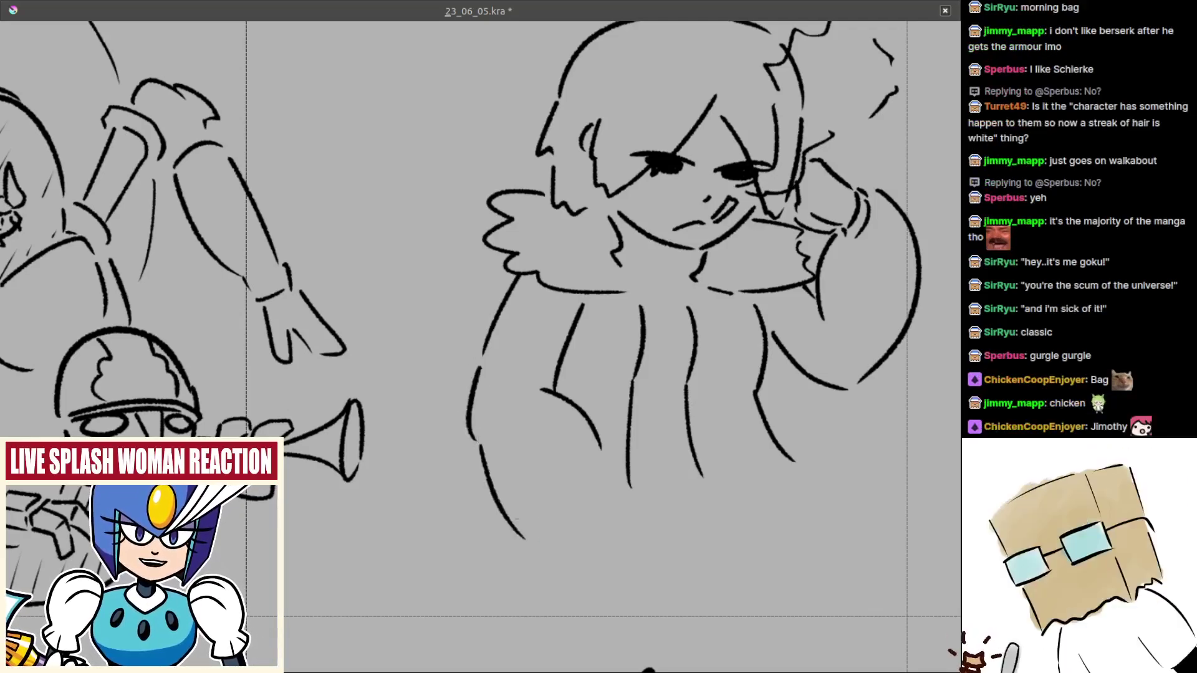
key("ctrl+z")
left_click_drag(479, 451, 517, 524)
key("ctrl+z")
mouse_move(479, 454)
left_mouse_down()
mouse_move(579, 543)
mouse_move(594, 534)
mouse_move(581, 536)
left_mouse_up()
key("ctrl+z")
key("ctrl+z")
key("ctrl+z")
left_click_drag(482, 453, 588, 532)
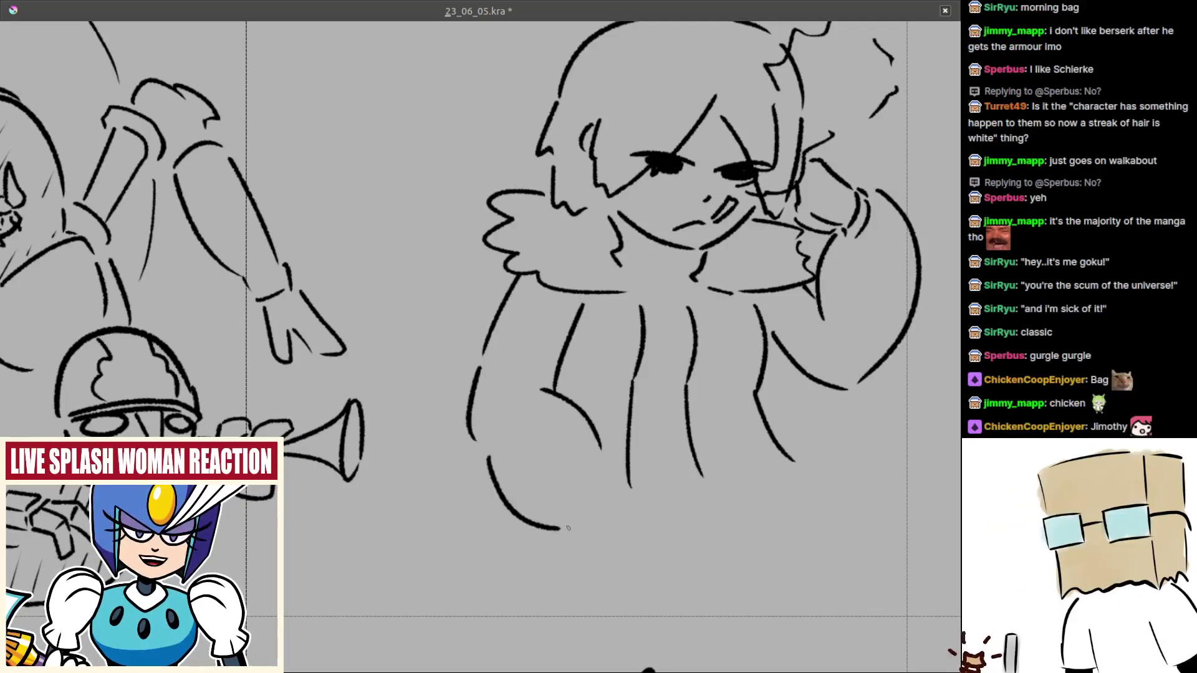
key("ctrl+z")
left_click_drag(478, 454, 590, 517)
key("ctrl+z")
left_click_drag(479, 454, 570, 525)
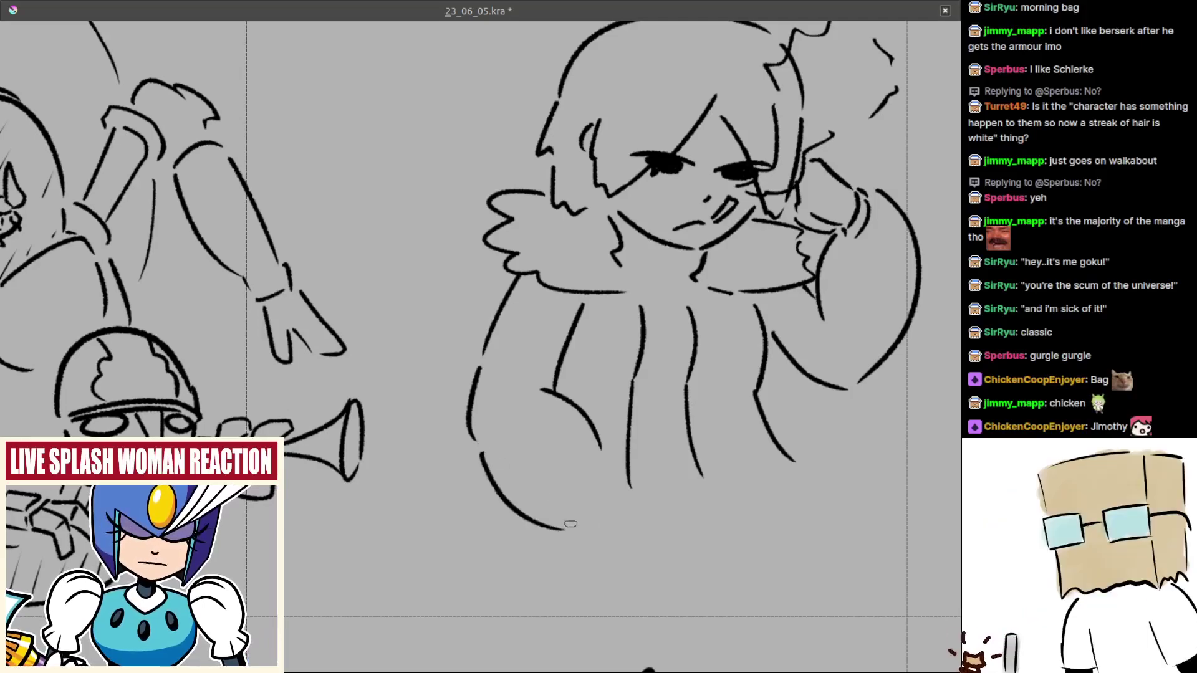
key("ctrl+z")
left_click_drag(479, 454, 573, 517)
key("ctrl+z")
key("ctrl+z")
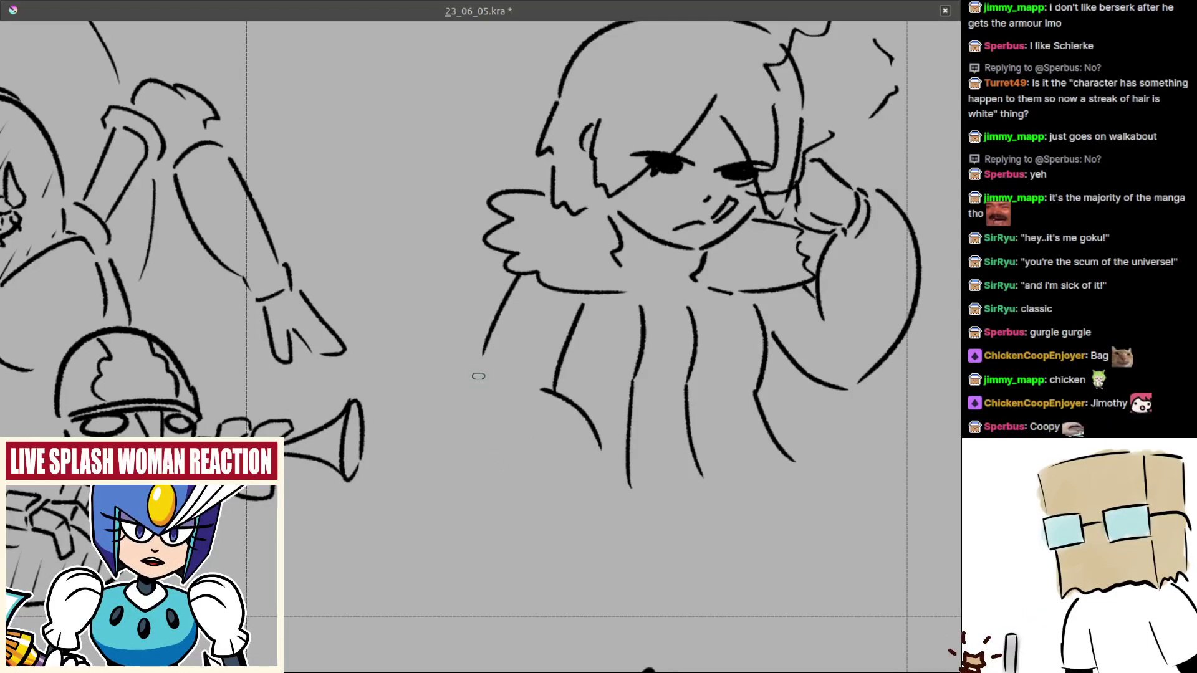
- Redraw the lowered arm's outer line so it continues from beneath the fur collar down to the elbow
key("ctrl+z")
left_click_drag(481, 366, 472, 407)
key("ctrl+z")
mouse_move(487, 345)
left_mouse_down()
mouse_move(474, 392)
mouse_move(500, 510)
left_mouse_up()
key("ctrl+z")
key("ctrl+z")
- Draw the lowered sleeve's elbow as one rounded curve from the outer arm line down and around beneath the forearm
mouse_move(474, 407)
left_mouse_down()
mouse_move(509, 528)
mouse_move(566, 521)
left_mouse_up()
key("ctrl+z")
key("ctrl+z")
key("ctrl+z")
key("ctrl+z")
mouse_move(476, 403)
left_mouse_down()
mouse_move(584, 516)
mouse_move(494, 479)
mouse_move(576, 527)
left_mouse_up()
key("ctrl+z")
key("ctrl+z")
mouse_move(483, 402)
left_mouse_down()
mouse_move(496, 455)
mouse_move(584, 522)
mouse_move(506, 499)
mouse_move(566, 531)
left_mouse_up()
key("ctrl+z")
key("ctrl+z")
key("ctrl+z")
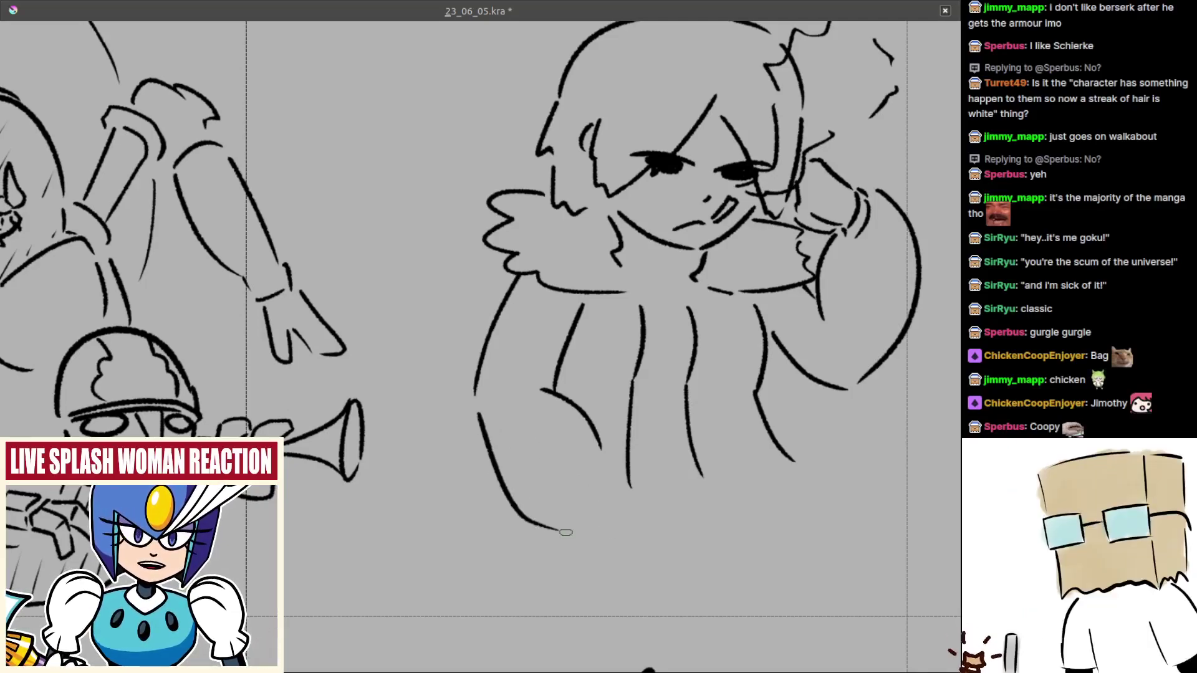
key("ctrl+z")
left_click_drag(479, 414, 522, 520)
key("ctrl+z")
mouse_move(477, 412)
left_mouse_down()
mouse_move(478, 427)
mouse_move(563, 519)
left_mouse_up()
- Draw the hand's upper edge slanting down from the end of the forearm's upper line across the coat opening line
scroll(569, 492, "up", 2)
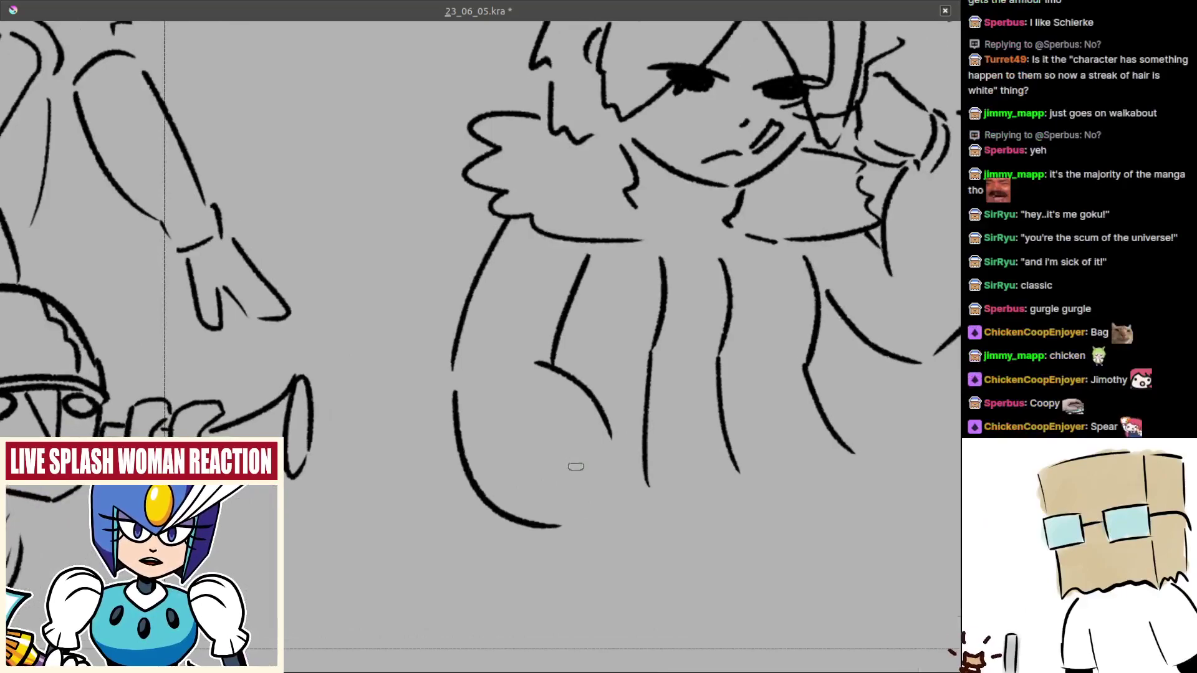
left_click_drag(599, 472, 576, 463)
scroll(577, 460, "up", 1)
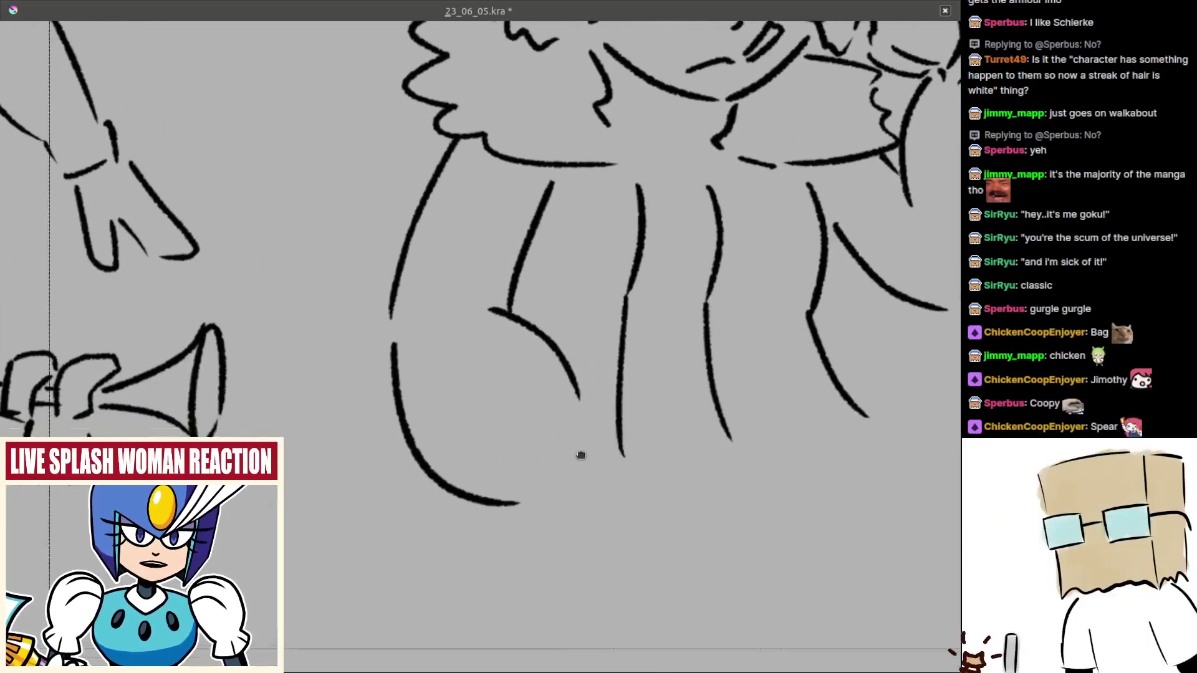
left_click_drag(569, 391, 606, 449)
key("ctrl+z")
key("ctrl+z")
mouse_move(571, 388)
left_mouse_down()
mouse_move(637, 494)
mouse_move(622, 449)
mouse_move(635, 493)
left_mouse_up()
key("ctrl+z")
key("ctrl+z")
left_click_drag(601, 470, 578, 414)
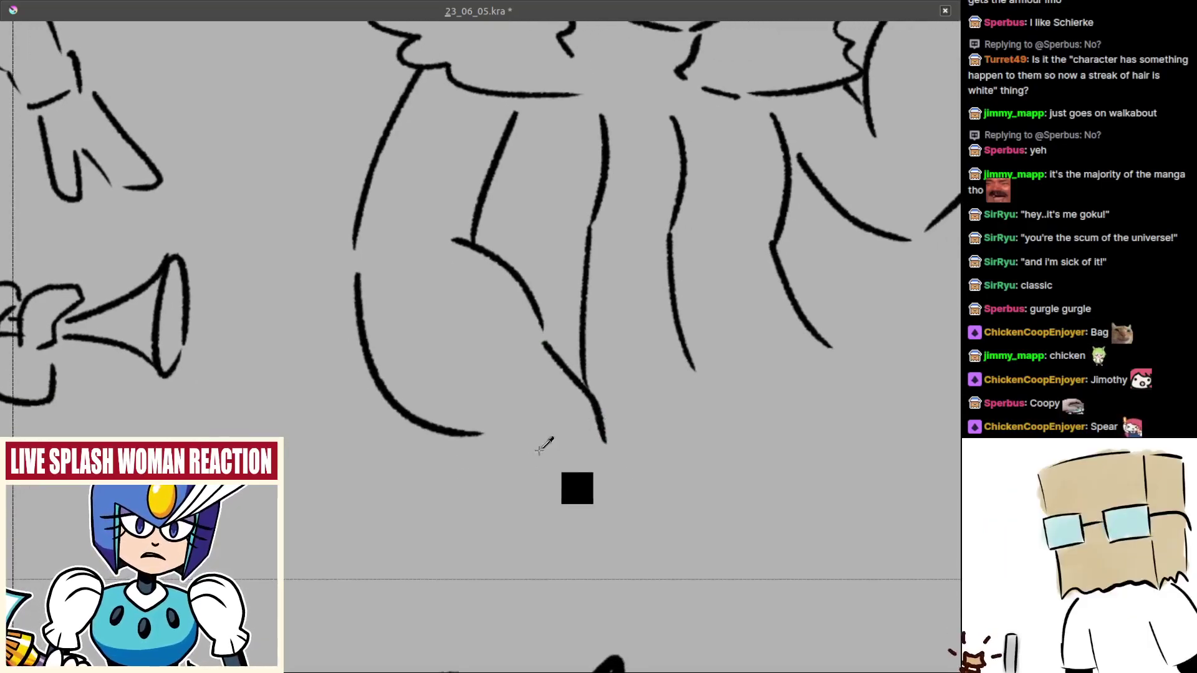
- Draw the sleeve cuff as a curve from the forearm's upper edge down to the end of the elbow curve
left_click_drag(538, 454, 572, 445)
left_click_drag(572, 446, 599, 465)
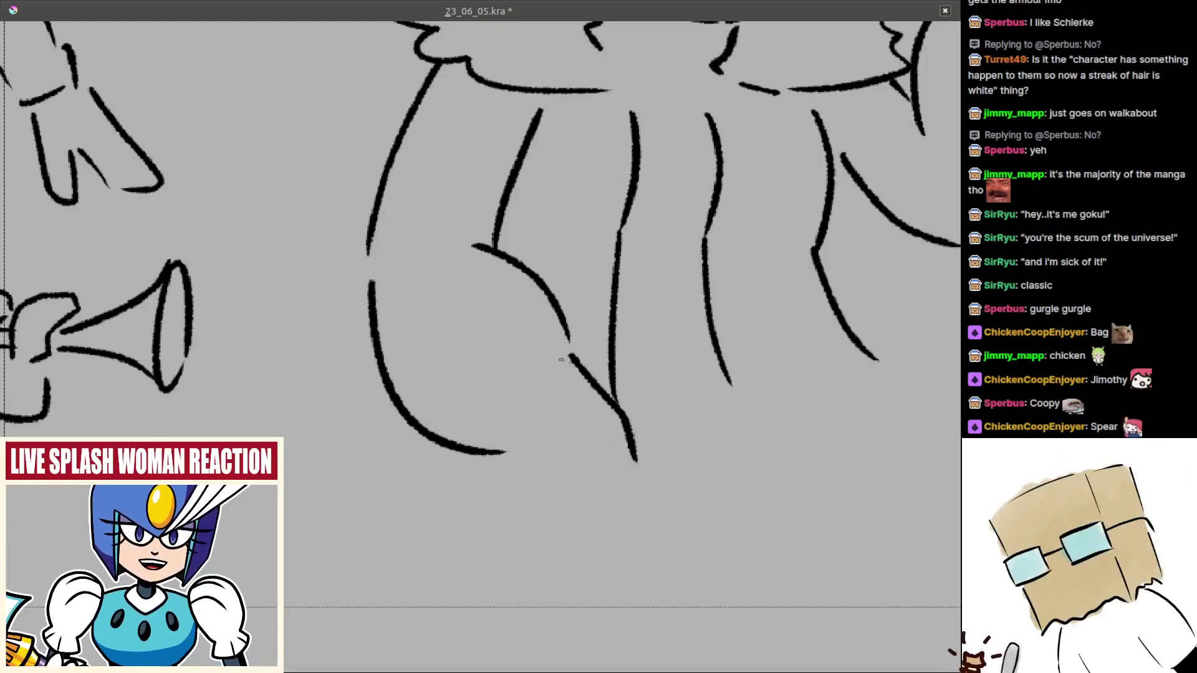
left_click_drag(559, 347, 518, 386)
key("ctrl+z")
mouse_move(554, 345)
left_mouse_down()
mouse_move(518, 446)
mouse_move(508, 433)
mouse_move(557, 506)
mouse_move(505, 439)
left_mouse_up()
key("ctrl+z")
key("ctrl+z")
key("ctrl+z")
key("ctrl+z")
key("ctrl+z")
left_click_drag(558, 354, 506, 449)
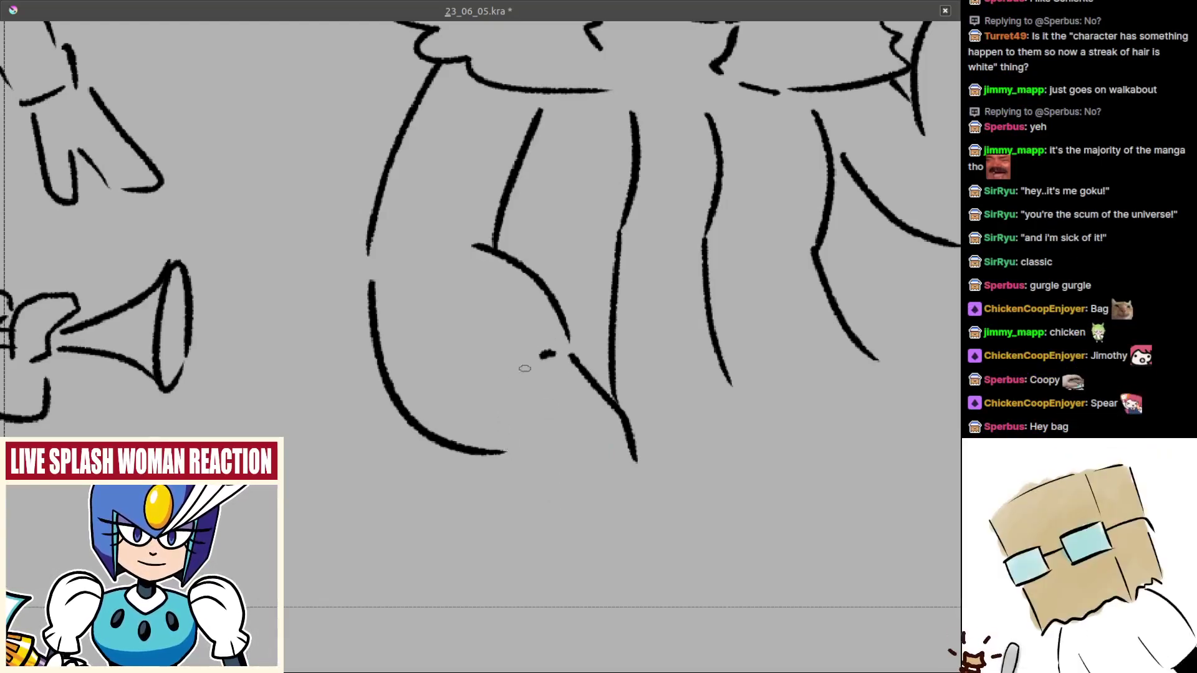
key("ctrl+z")
left_click_drag(564, 346, 505, 417)
key("ctrl+z")
mouse_move(563, 354)
left_mouse_down()
mouse_move(520, 422)
mouse_move(532, 371)
mouse_move(538, 484)
left_mouse_up()
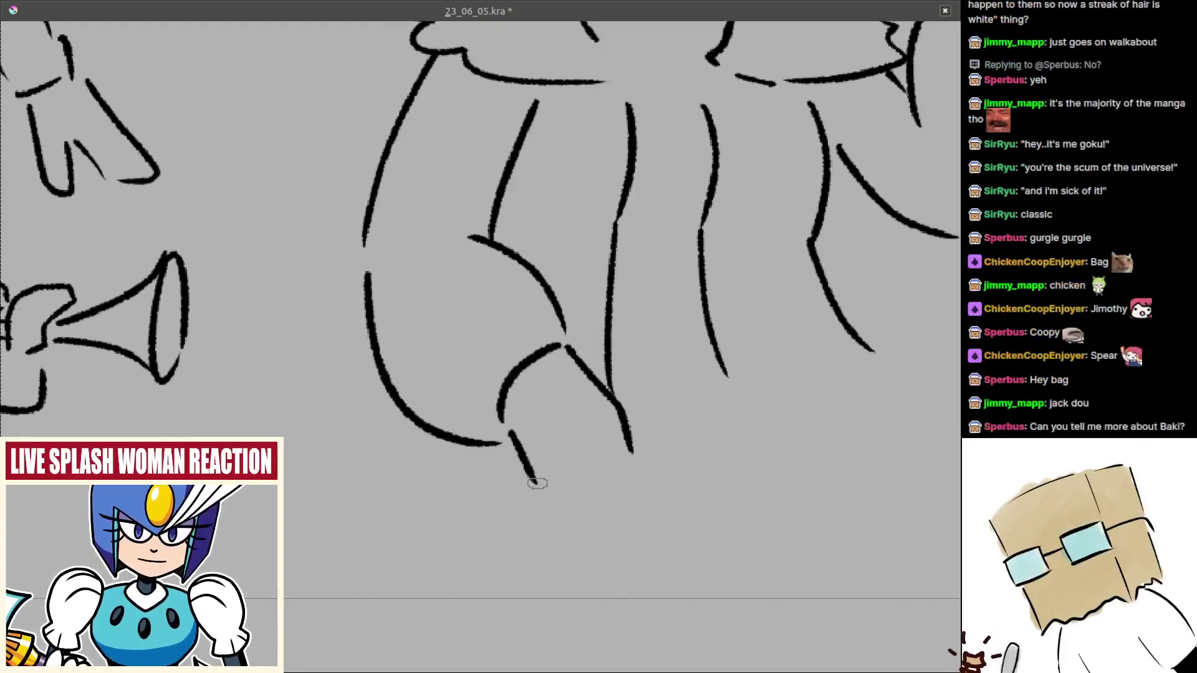
- Draw the hand's lower edge as a short curve slanting down from the bottom of the sleeve cuff
key("ctrl+z")
mouse_move(507, 428)
left_mouse_down()
mouse_move(549, 468)
mouse_move(535, 426)
left_mouse_up()
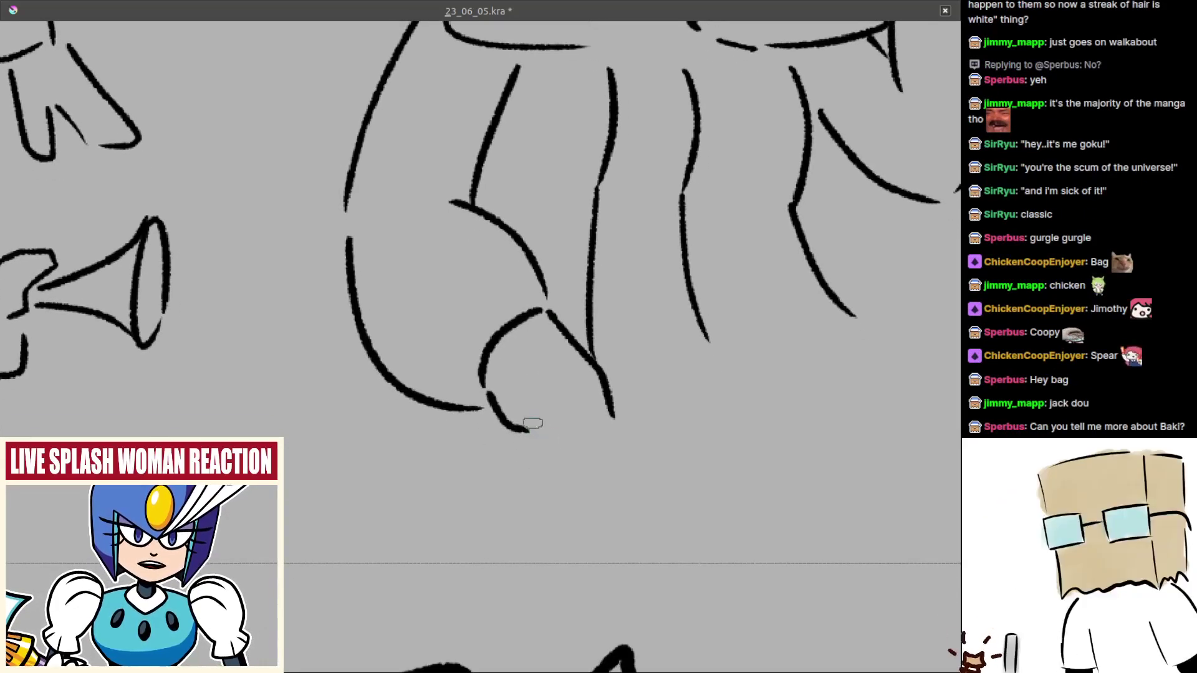
key("ctrl+z")
left_click_drag(489, 393, 521, 444)
scroll(526, 432, "down", 1)
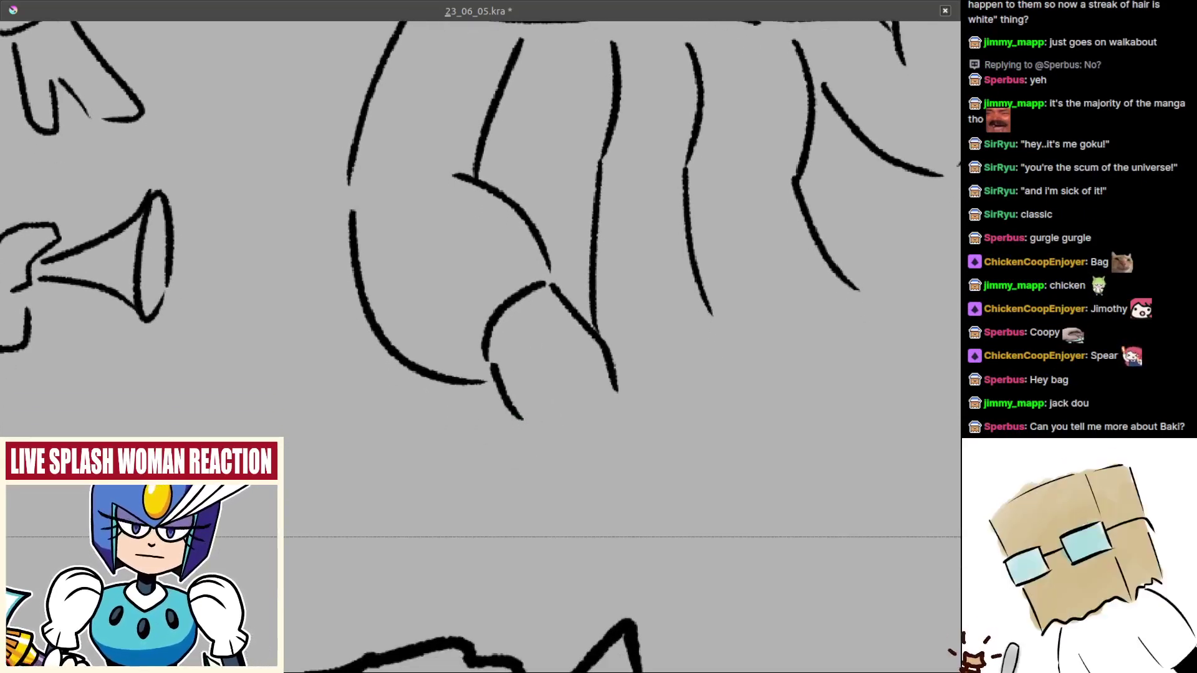
key("ctrl+z")
key("ctrl+z")
mouse_move(490, 358)
left_mouse_down()
mouse_move(524, 419)
mouse_move(542, 418)
mouse_move(533, 420)
left_mouse_up()
key("ctrl+z")
key("ctrl+z")
key("ctrl+z")
left_click_drag(488, 353, 539, 419)
key("ctrl+z")
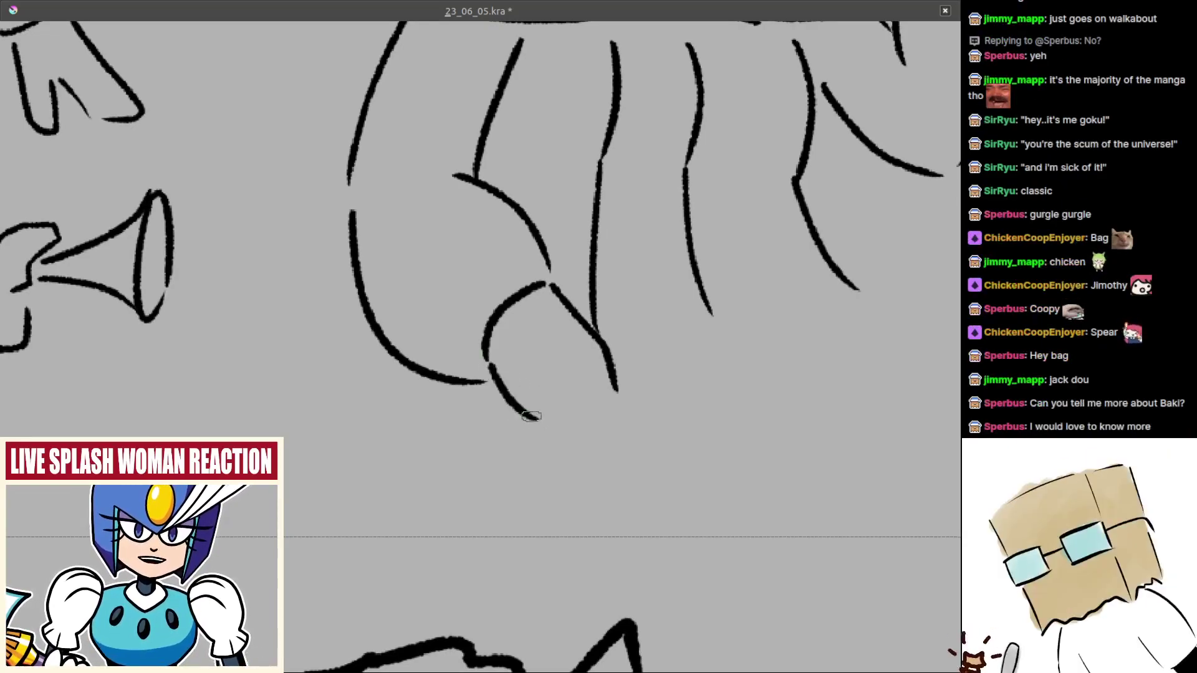
- Close the lowered hand with a small pointed thumb and a jagged fingertip line joining its two edges
scroll(535, 426, "down", 1)
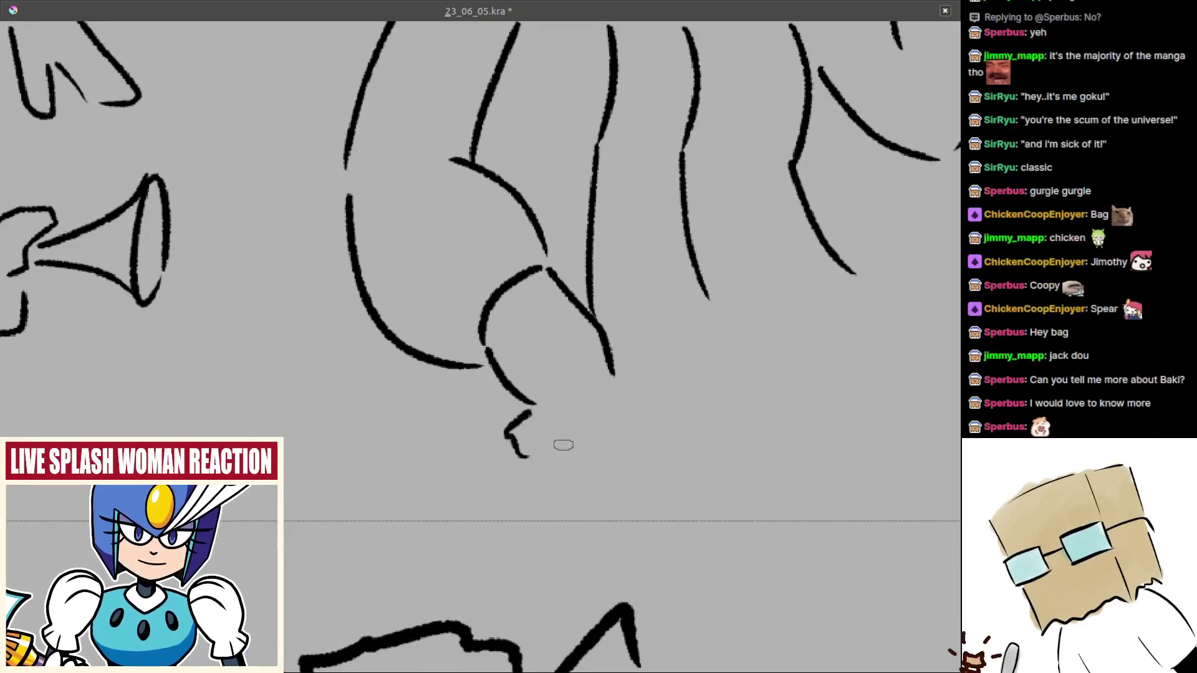
mouse_move(535, 402)
left_mouse_down()
mouse_move(537, 432)
mouse_move(506, 431)
mouse_move(550, 435)
mouse_move(617, 387)
mouse_move(591, 433)
left_mouse_up()
key("ctrl+z")
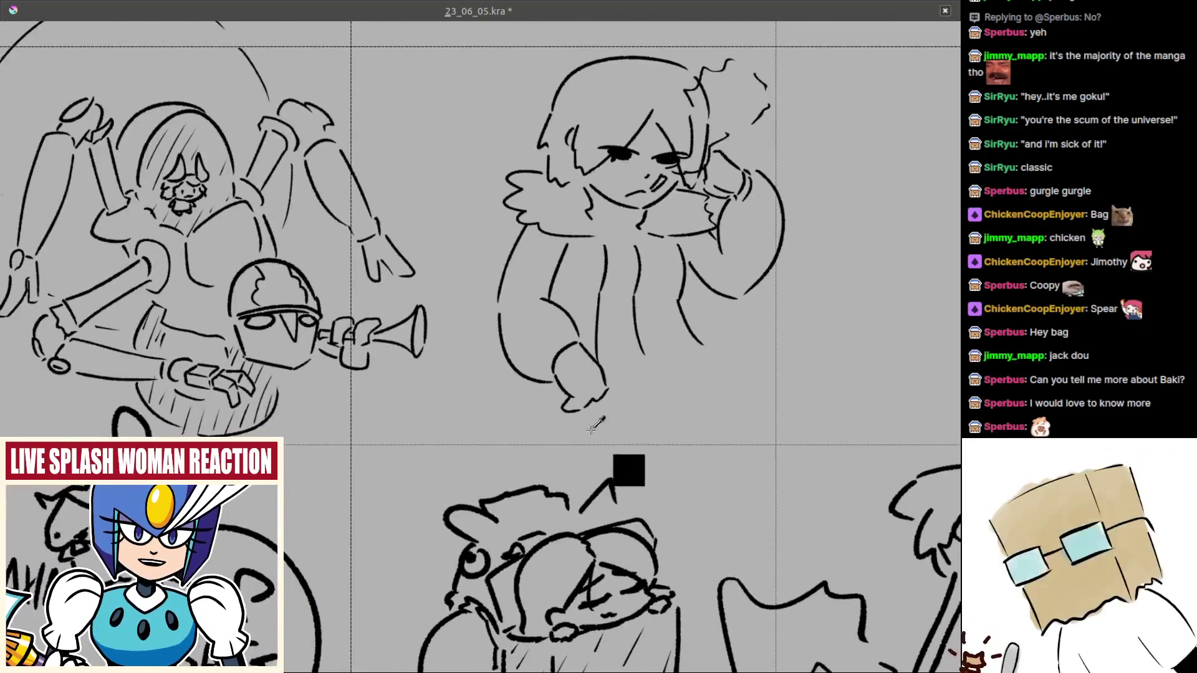
- Erase the lower section of the coat opening line that runs into the lowered hand
left_click_drag(602, 387, 596, 364)
left_click_drag(582, 260, 518, 402)
left_click_drag(530, 457, 525, 507)
scroll(527, 502, "up", 3)
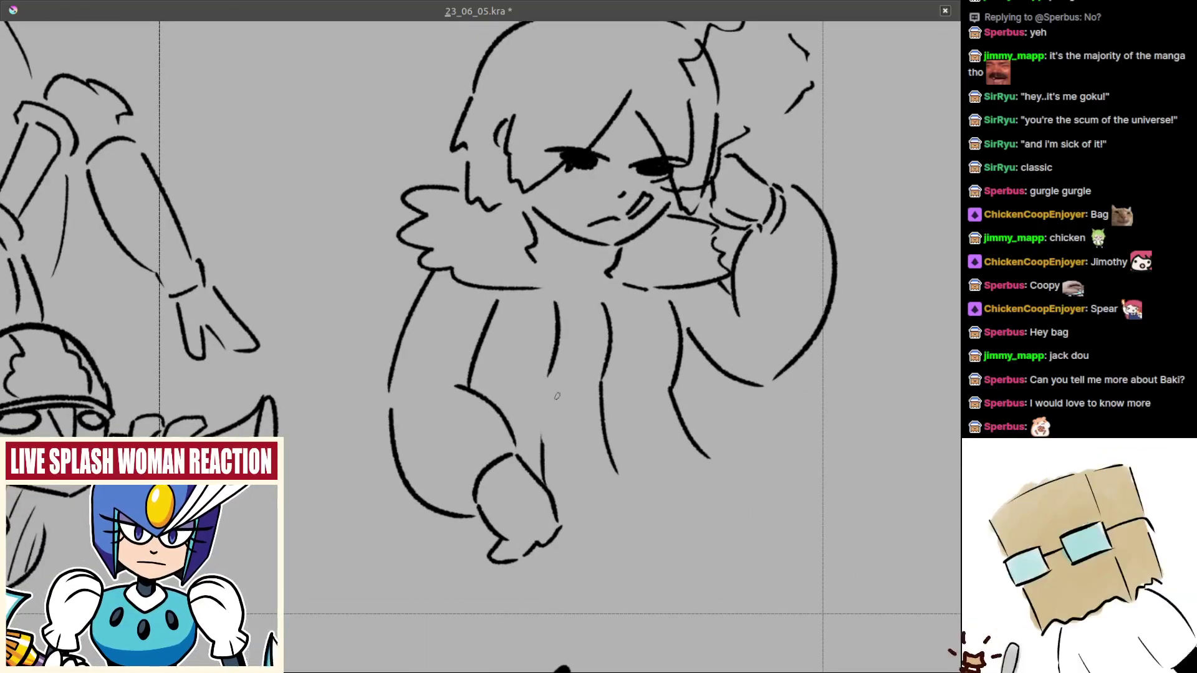
scroll(549, 394, "up", 2)
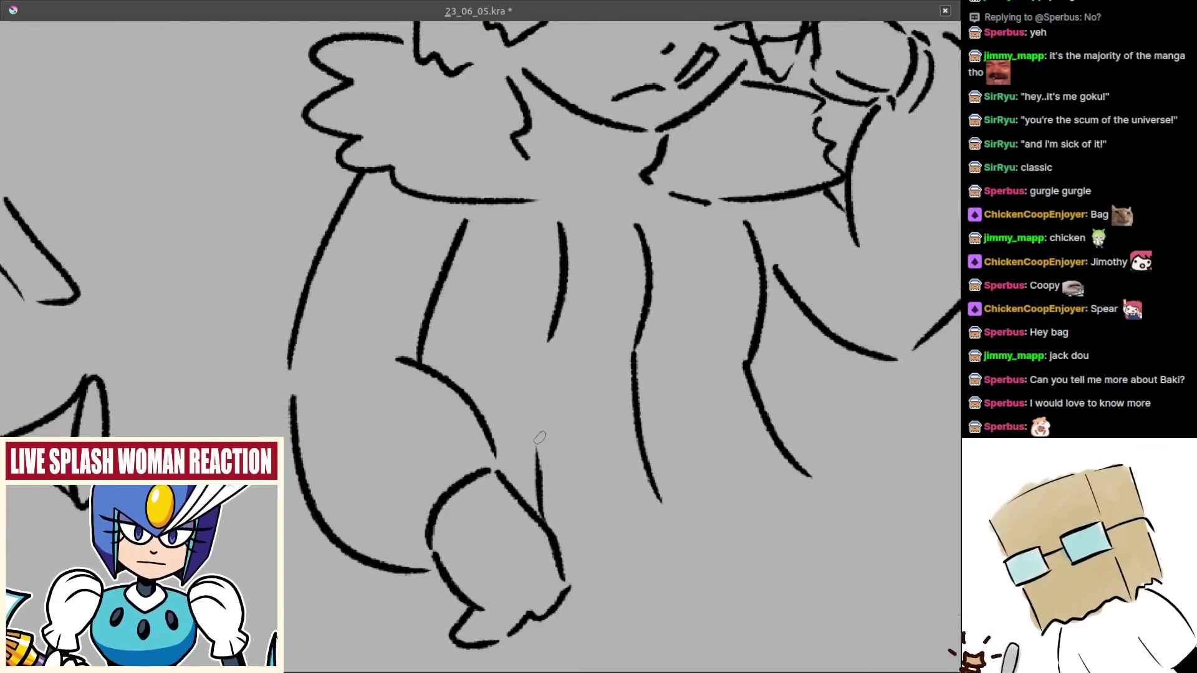
scroll(540, 435, "up", 2)
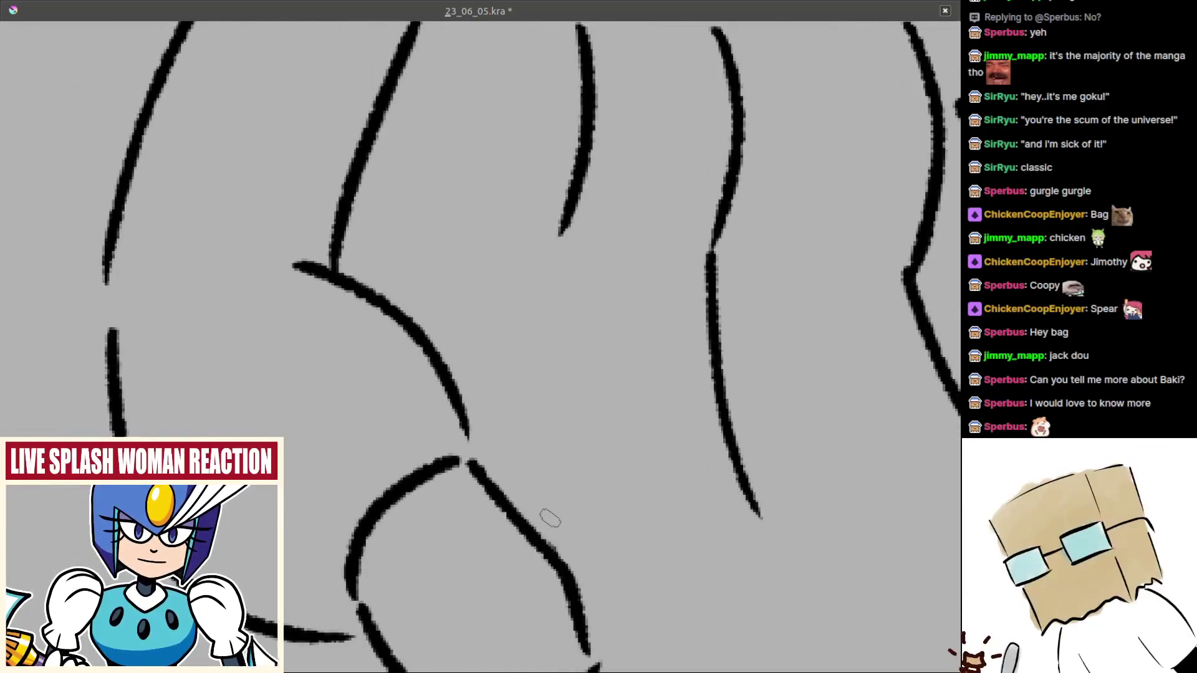
scroll(566, 507, "down", 4)
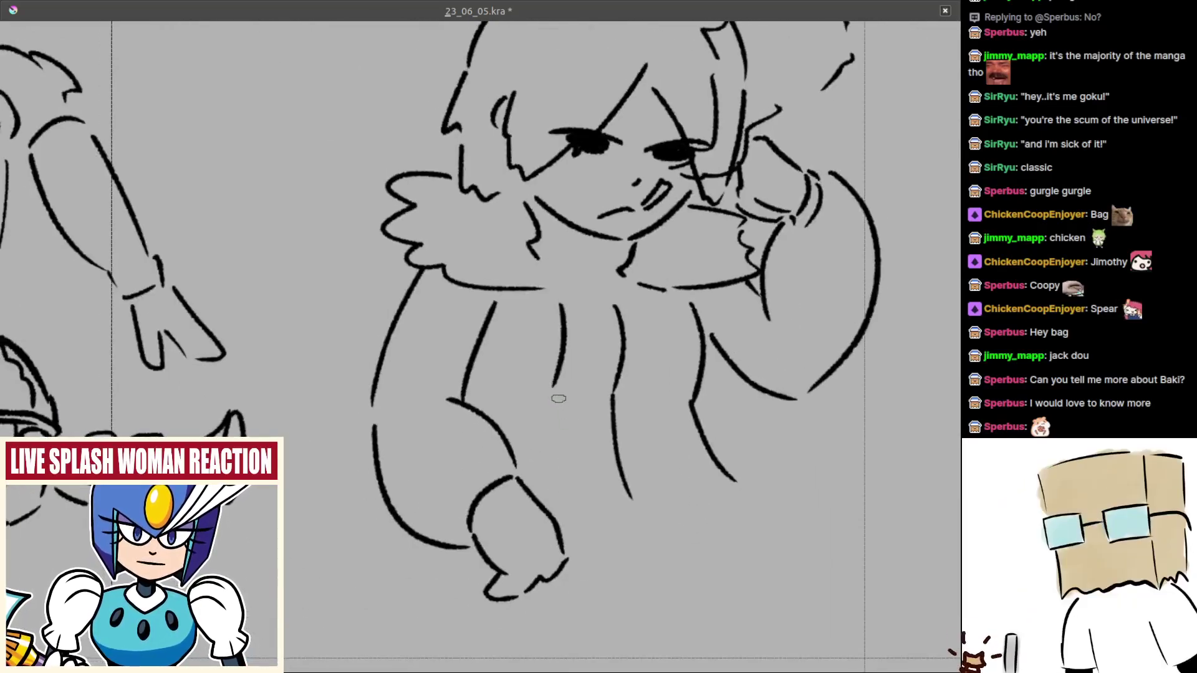
- Remove the remaining upper section of that coat opening line and redraw it closer to the neighbouring line
left_click_drag(563, 300, 555, 394)
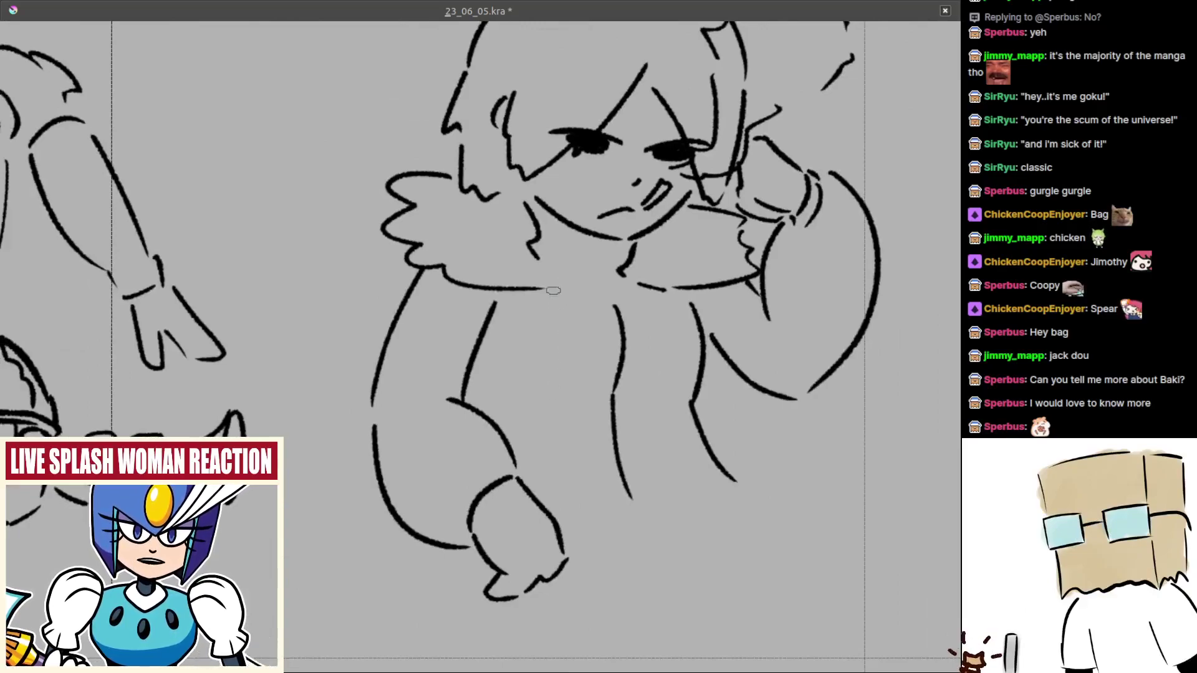
left_click_drag(554, 287, 568, 363)
key("ctrl+z")
left_click_drag(559, 303, 585, 514)
key("ctrl+z")
key("ctrl+z")
key("ctrl+z")
key("ctrl+z")
key("ctrl+z")
- Draw the lower section of the coat opening line beside the lowered hand, curving gently outward toward the raised-arm side
mouse_move(572, 391)
left_mouse_down()
mouse_move(584, 518)
mouse_move(577, 510)
left_mouse_up()
key("ctrl+z")
key("ctrl+z")
key("ctrl+z")
mouse_move(553, 418)
left_mouse_down()
mouse_move(575, 470)
mouse_move(575, 516)
mouse_move(566, 446)
left_mouse_up()
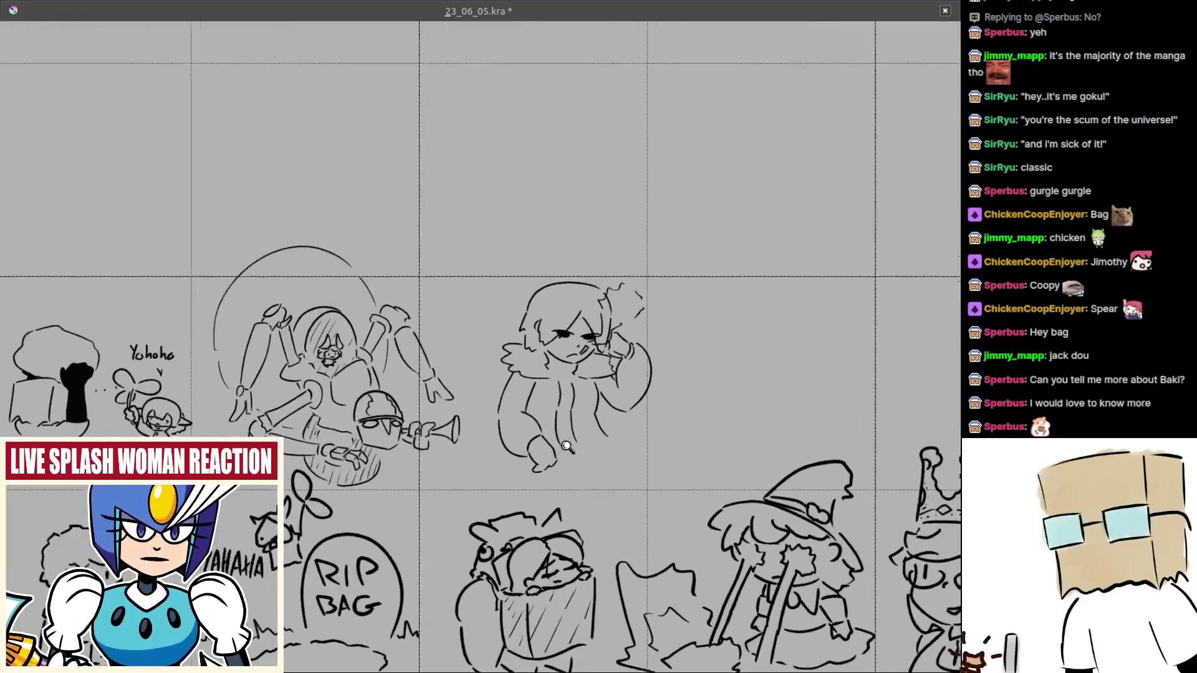
scroll(566, 446, "up", 1)
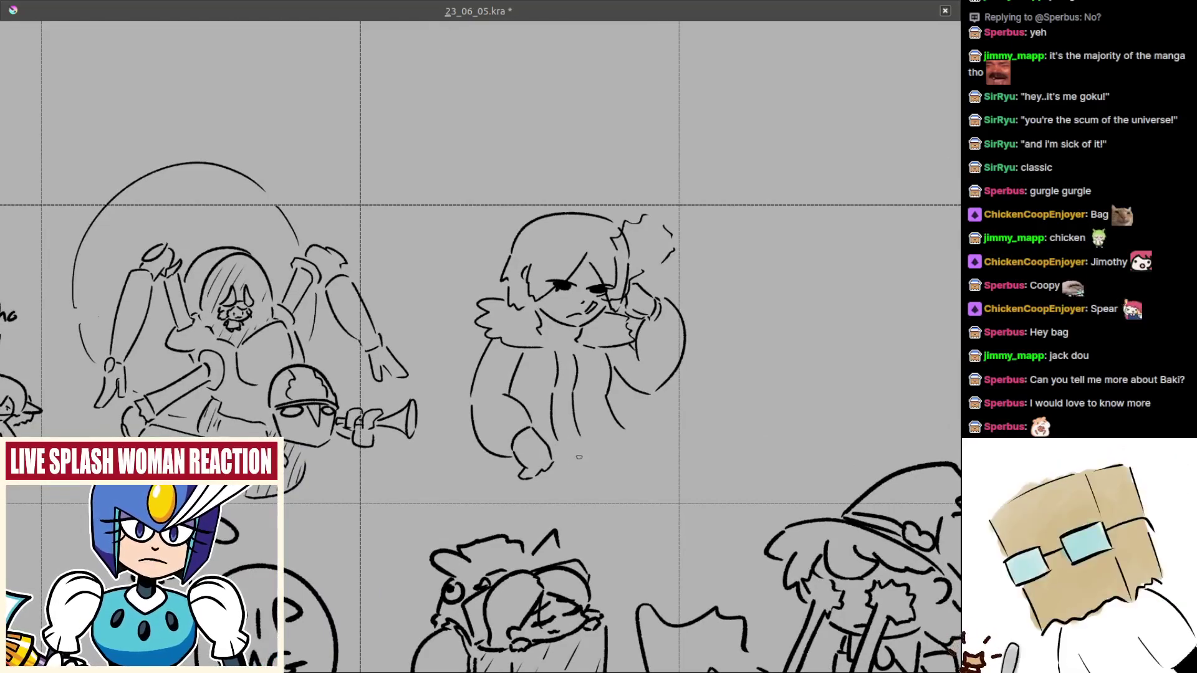
scroll(579, 457, "up", 1)
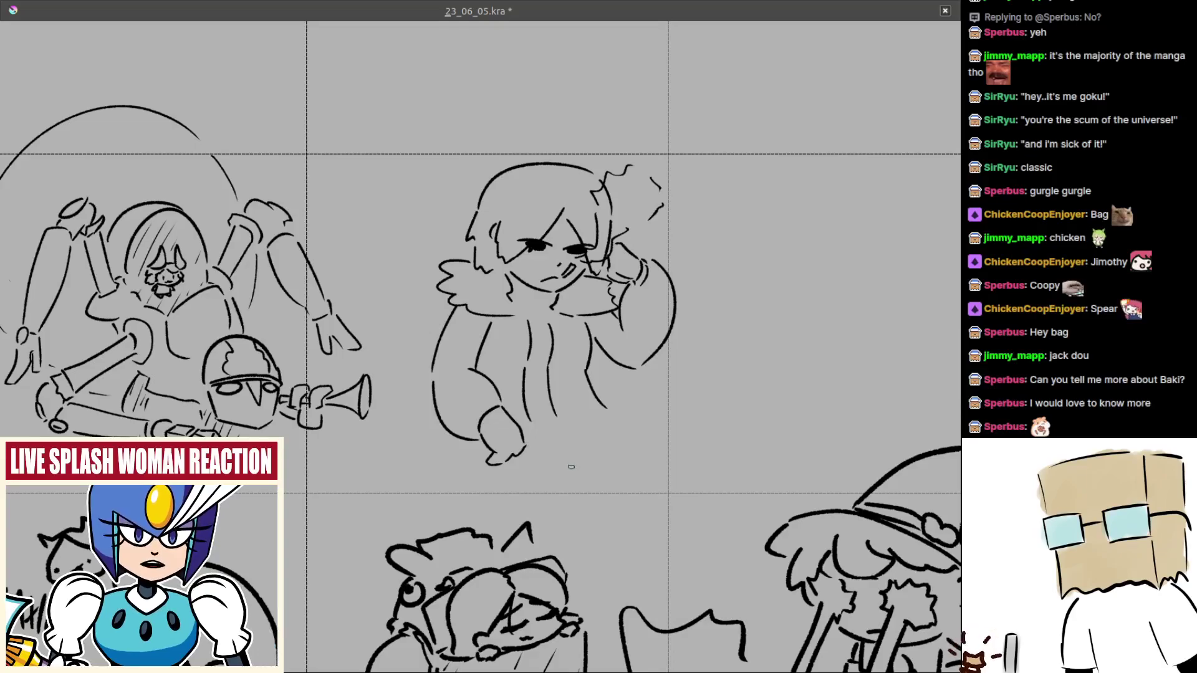
scroll(558, 448, "up", 4)
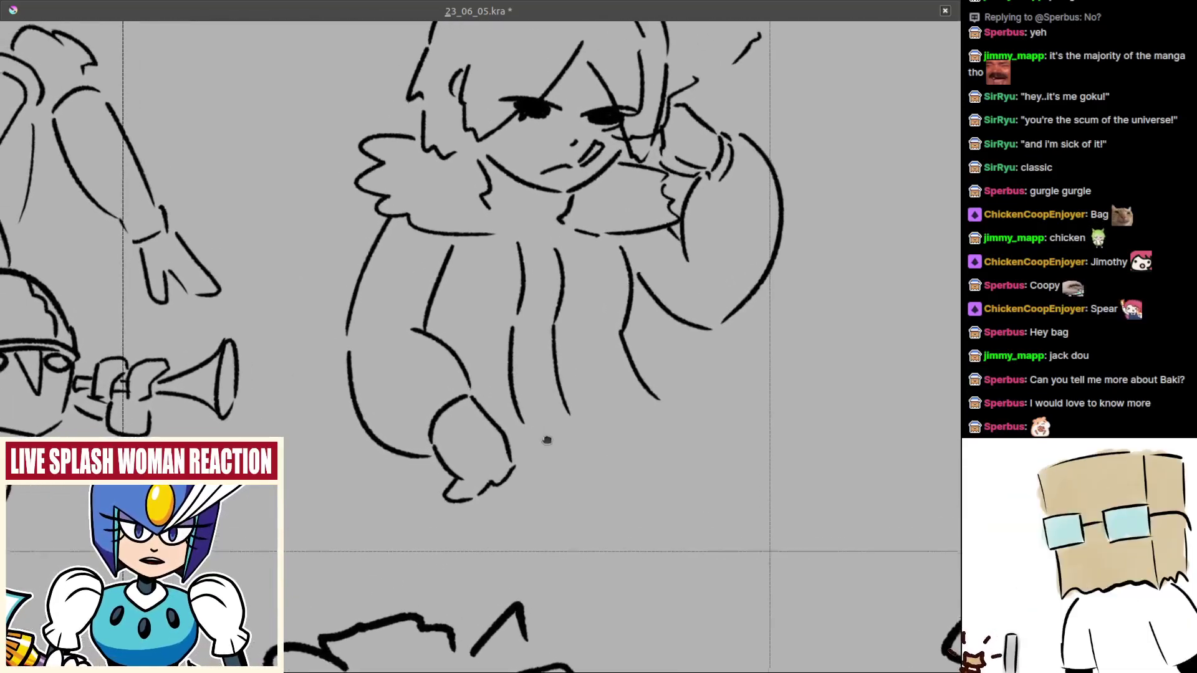
left_click_drag(519, 341, 524, 423)
mouse_move(521, 325)
left_mouse_down()
mouse_move(536, 426)
mouse_move(526, 428)
mouse_move(522, 405)
mouse_move(527, 422)
left_mouse_up()
key("ctrl+z")
key("ctrl+z")
key("ctrl+z")
key("ctrl+z")
left_click_drag(520, 323, 541, 434)
key("ctrl+z")
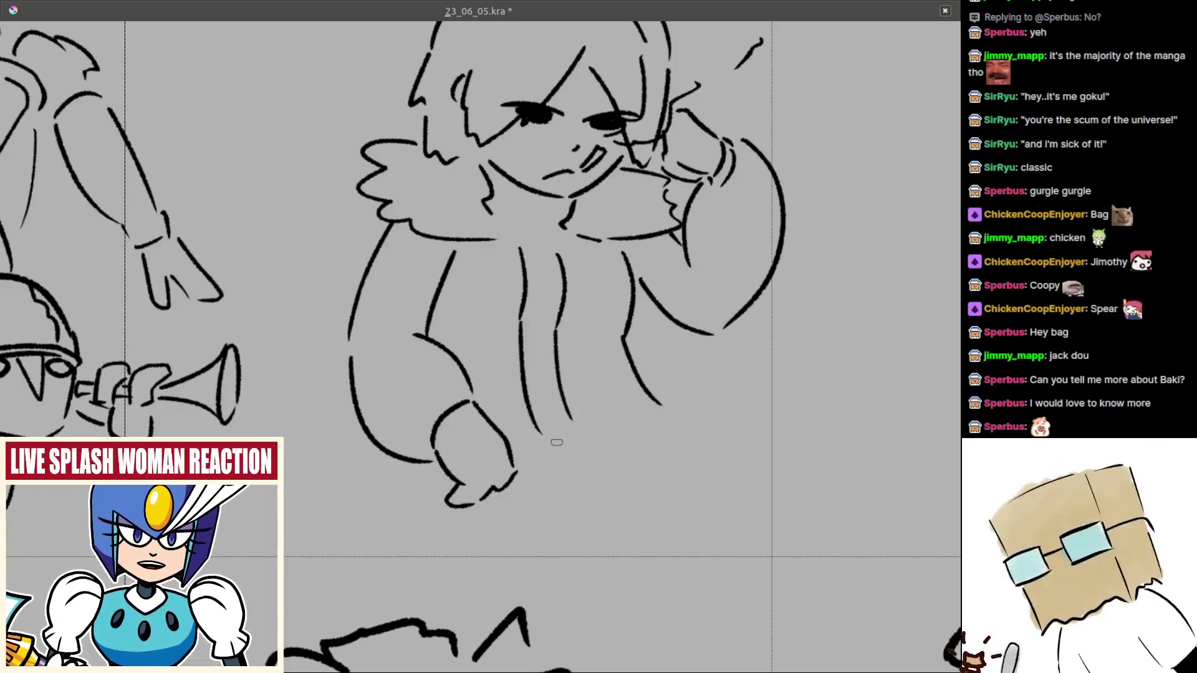
- Redraw the lower section of the second coat opening line so it sweeps outward parallel to the first
left_click_drag(487, 355, 523, 407)
mouse_move(515, 352)
left_mouse_down()
mouse_move(560, 372)
mouse_move(550, 437)
mouse_move(540, 374)
left_mouse_up()
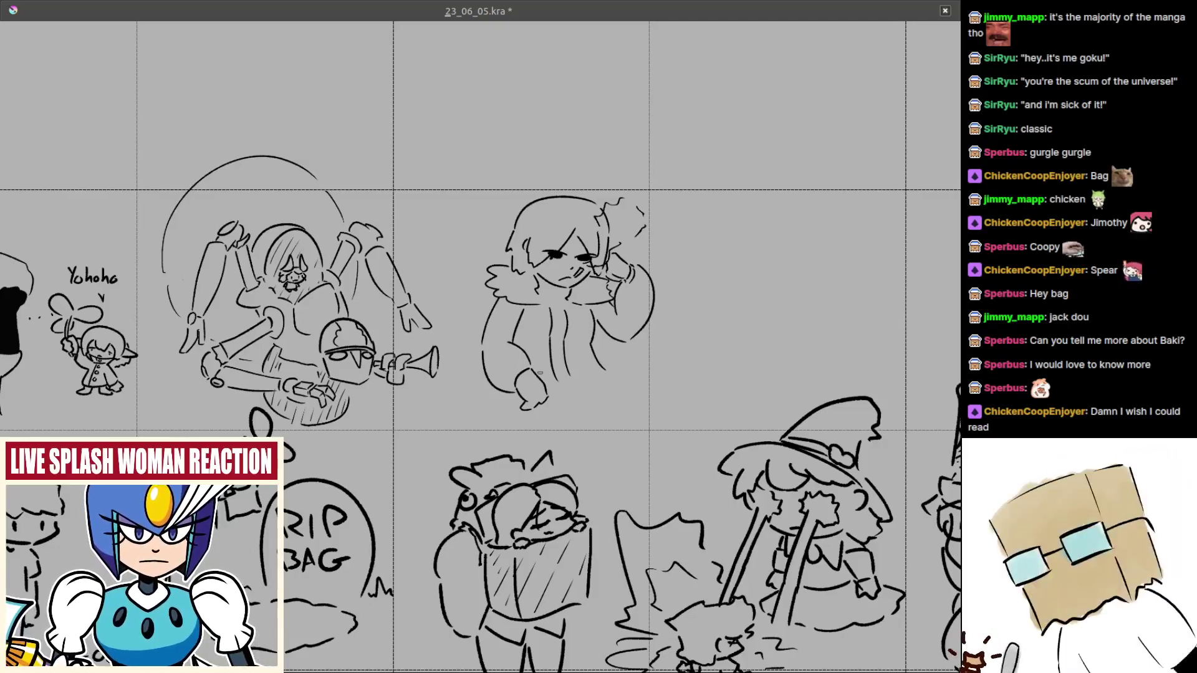
scroll(586, 422, "up", 5)
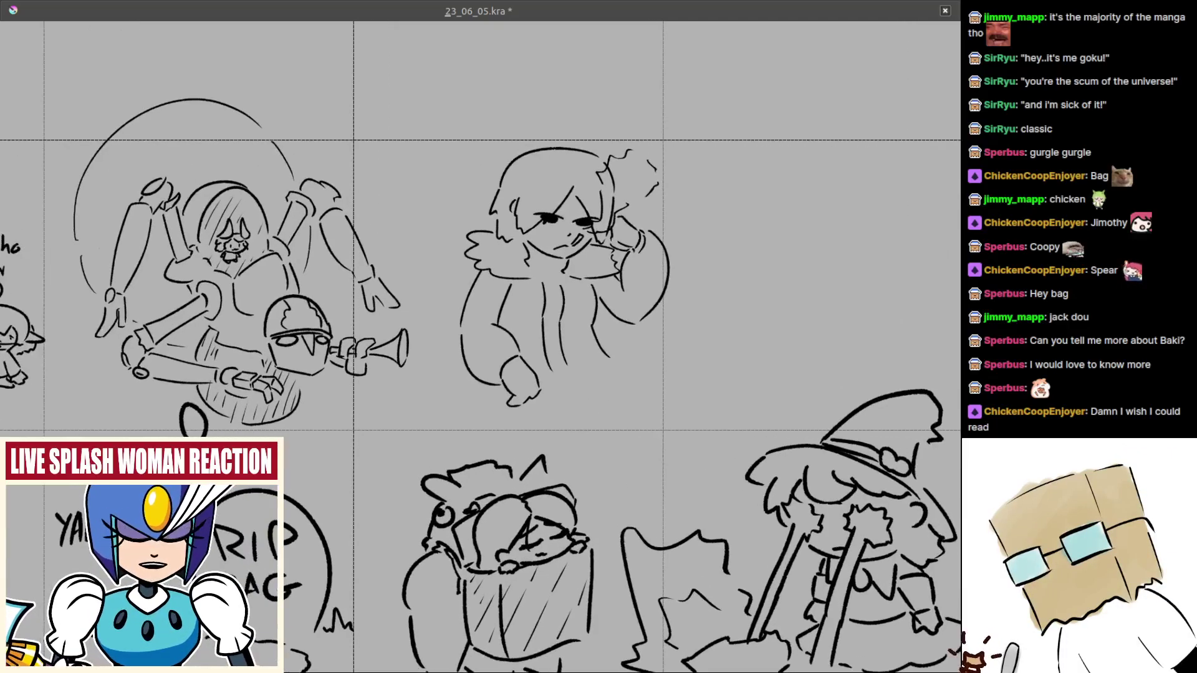
left_click_drag(607, 392, 597, 386)
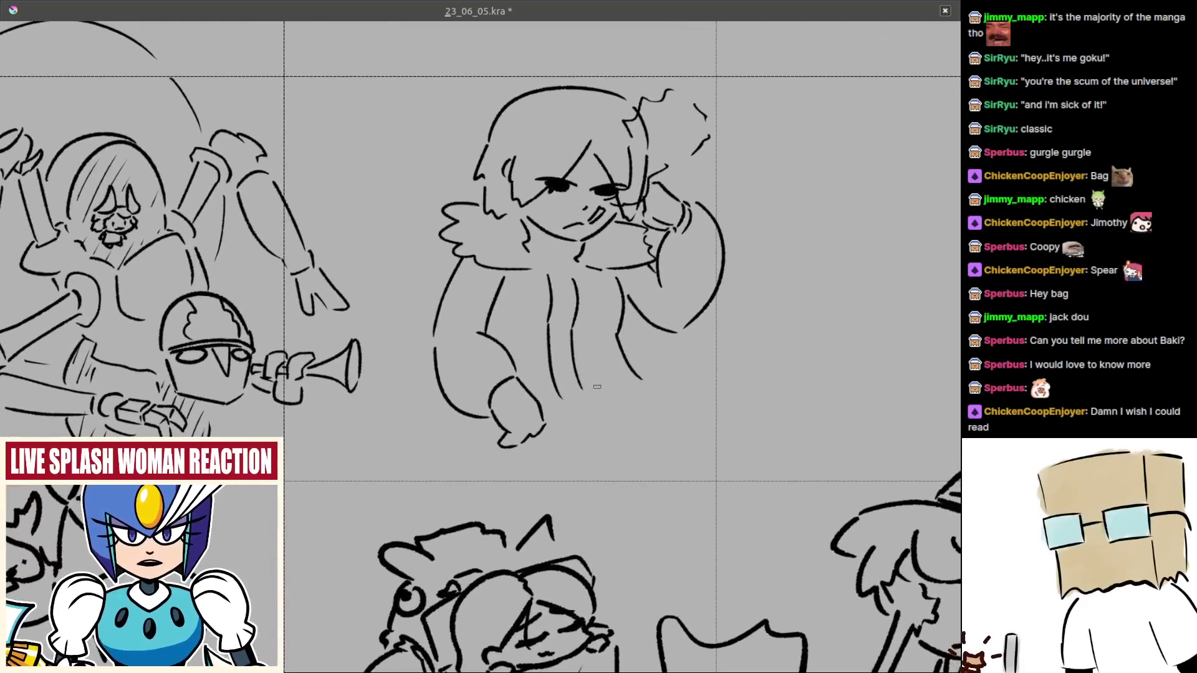
scroll(578, 424, "up", 5)
mouse_move(555, 211)
left_mouse_down()
mouse_move(527, 326)
mouse_move(525, 297)
mouse_move(563, 361)
mouse_move(529, 295)
mouse_move(601, 433)
left_mouse_up()
key("ctrl+z")
key("ctrl+z")
mouse_move(542, 286)
left_mouse_down()
mouse_move(591, 451)
mouse_move(580, 421)
mouse_move(604, 445)
left_mouse_up()
key("ctrl+z")
key("ctrl+z")
key("ctrl+z")
left_click_drag(543, 291, 611, 444)
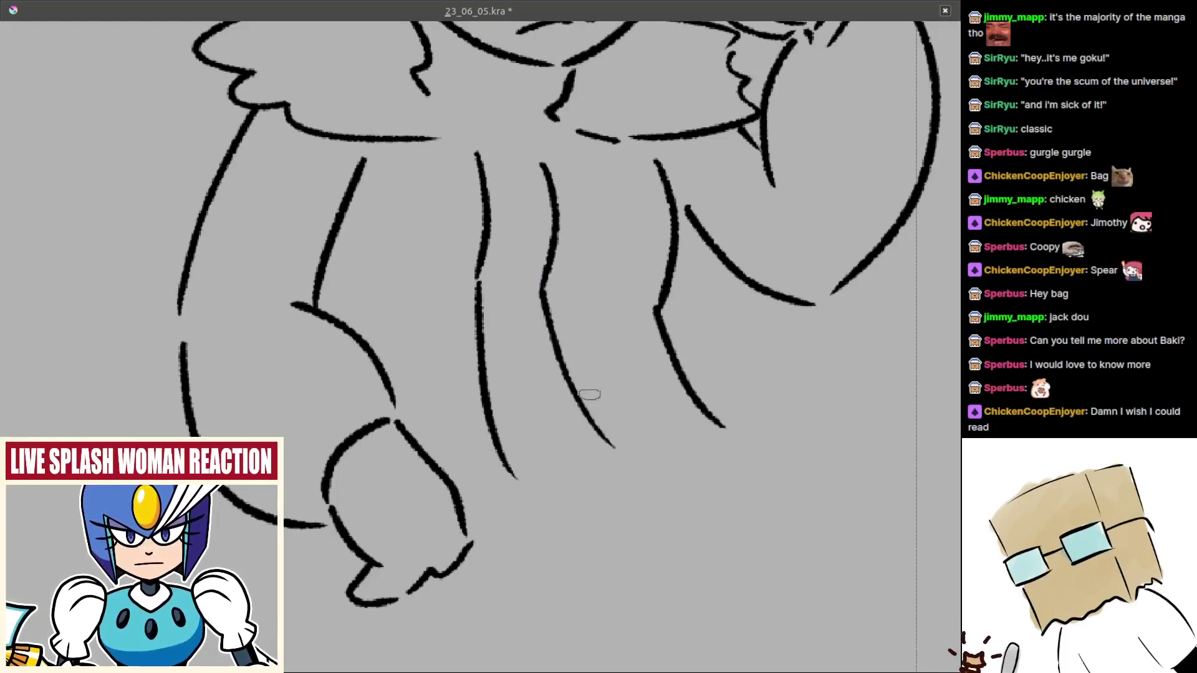
key("ctrl+z")
mouse_move(541, 290)
left_mouse_down()
mouse_move(548, 350)
mouse_move(599, 473)
left_mouse_up()
key("ctrl+z")
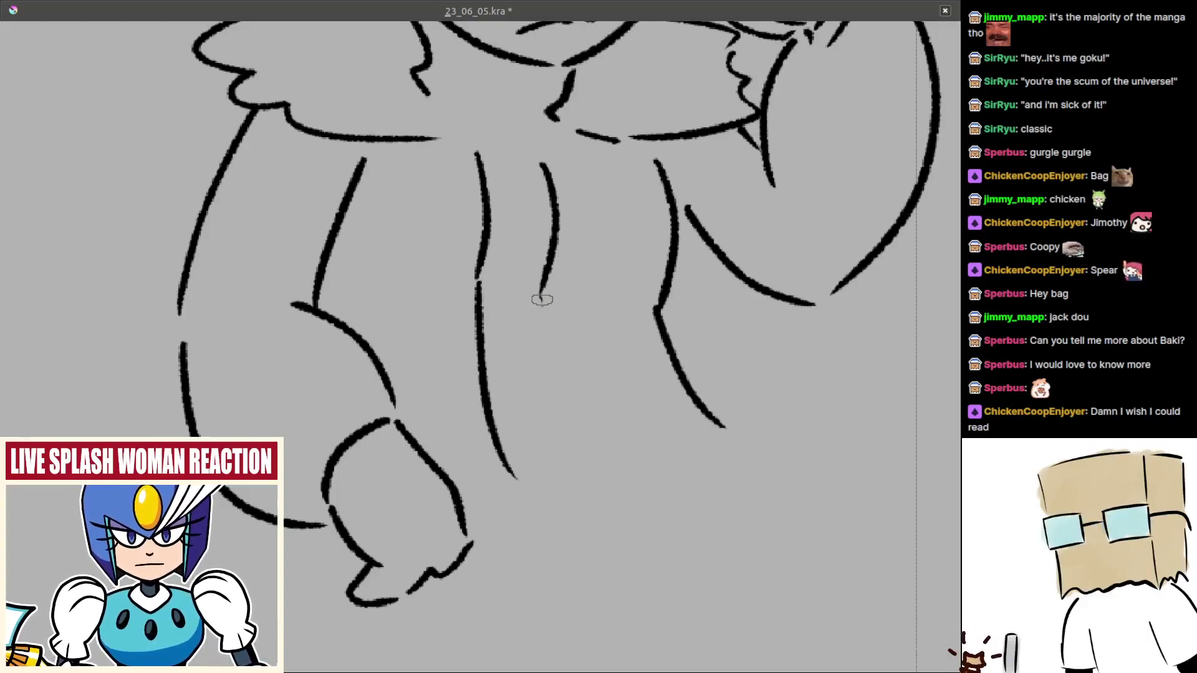
left_click_drag(542, 291, 605, 452)
- Draw a short diagonal line joining the two coat opening lines near their lower ends
scroll(608, 449, "down", 5)
scroll(580, 376, "up", 1)
mouse_move(551, 396)
left_mouse_down()
mouse_move(556, 448)
mouse_move(582, 418)
mouse_move(578, 446)
mouse_move(567, 437)
left_mouse_up()
scroll(580, 477, "up", 1)
key("ctrl+z")
key("ctrl+z")
scroll(560, 363, "up", 2)
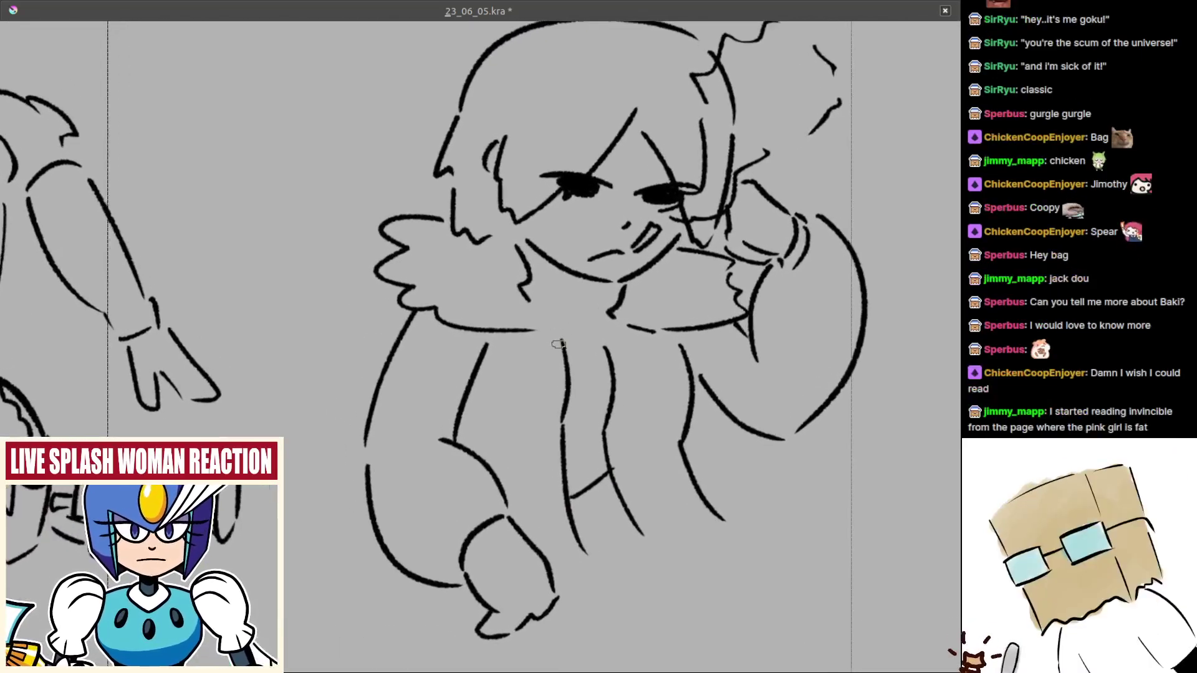
- Rework the fur collar's front beneath the chin with short jagged strokes that define its inner ends and neckline
mouse_move(552, 324)
left_mouse_down()
mouse_move(550, 337)
mouse_move(632, 346)
left_mouse_up()
key("ctrl+z")
key("ctrl+z")
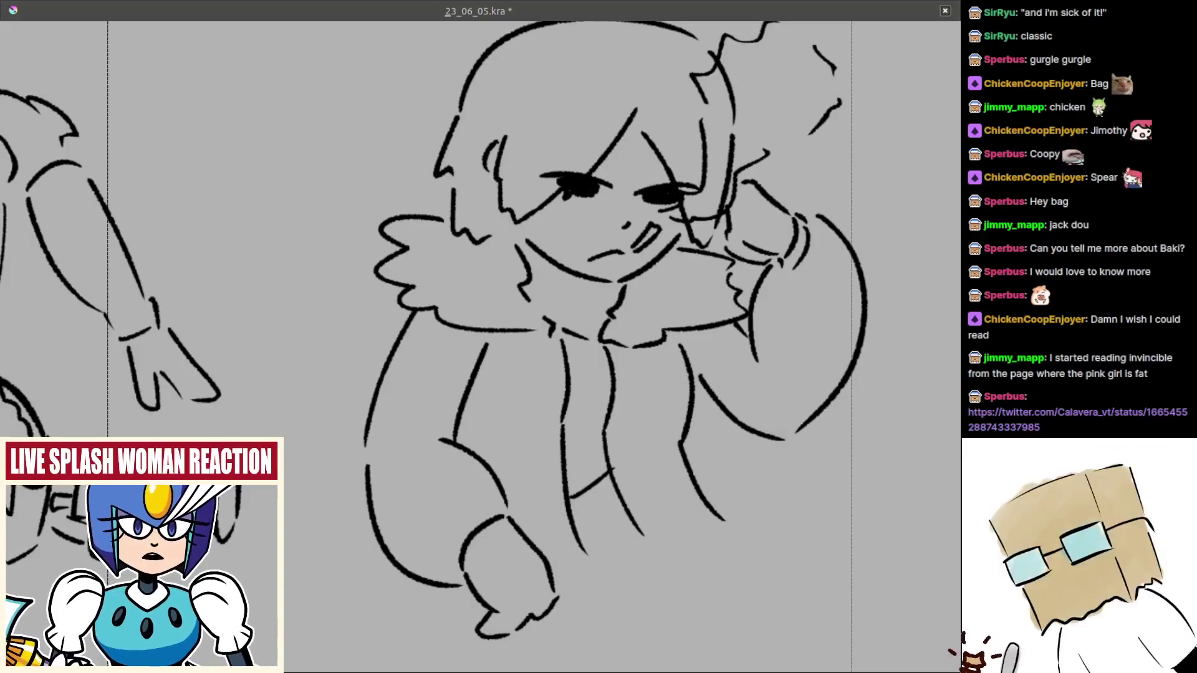
scroll(726, 309, "down", 6)
left_click_drag(954, 381, 596, 448)
scroll(596, 448, "up", 4)
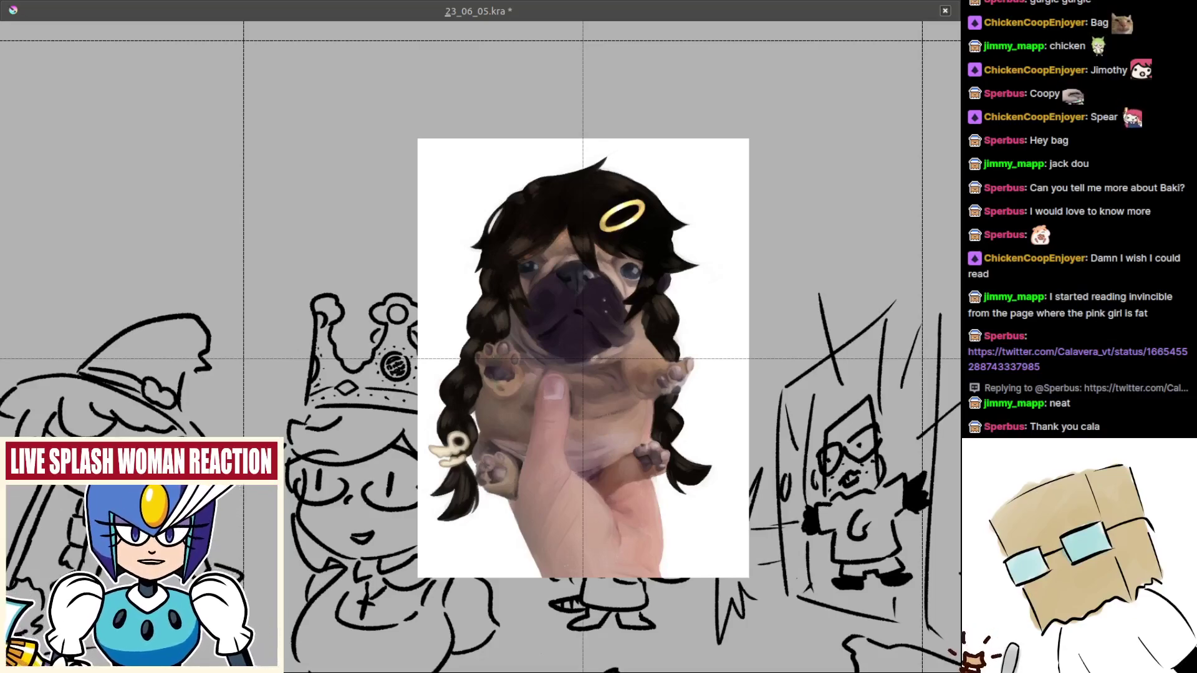
left_click_drag(453, 535, 526, 502)
left_click(468, 511, "ctrl")
key("ctrl+z")
- Draw the upper line of the seated character's near thigh from the coat's lower edge, curving down at the knee
left_click_drag(509, 424, 493, 499)
left_click_drag(307, 348, 465, 374)
left_click_drag(465, 418, 527, 389)
scroll(468, 367, "up", 4)
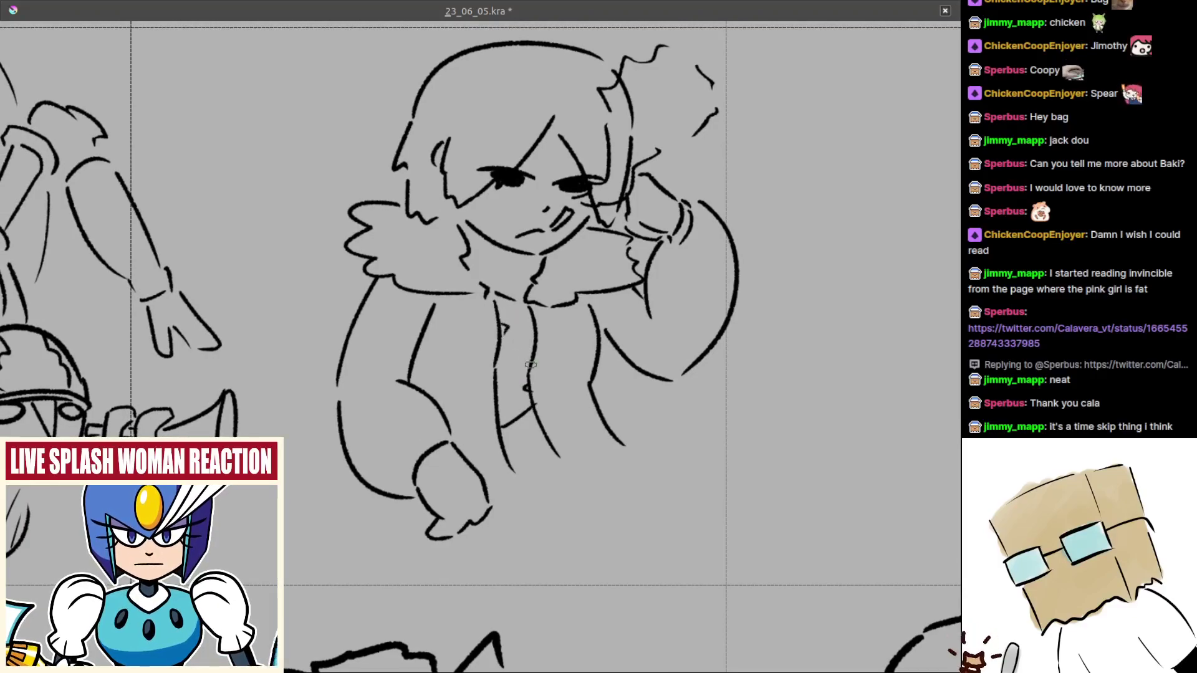
scroll(527, 388, "down", 4)
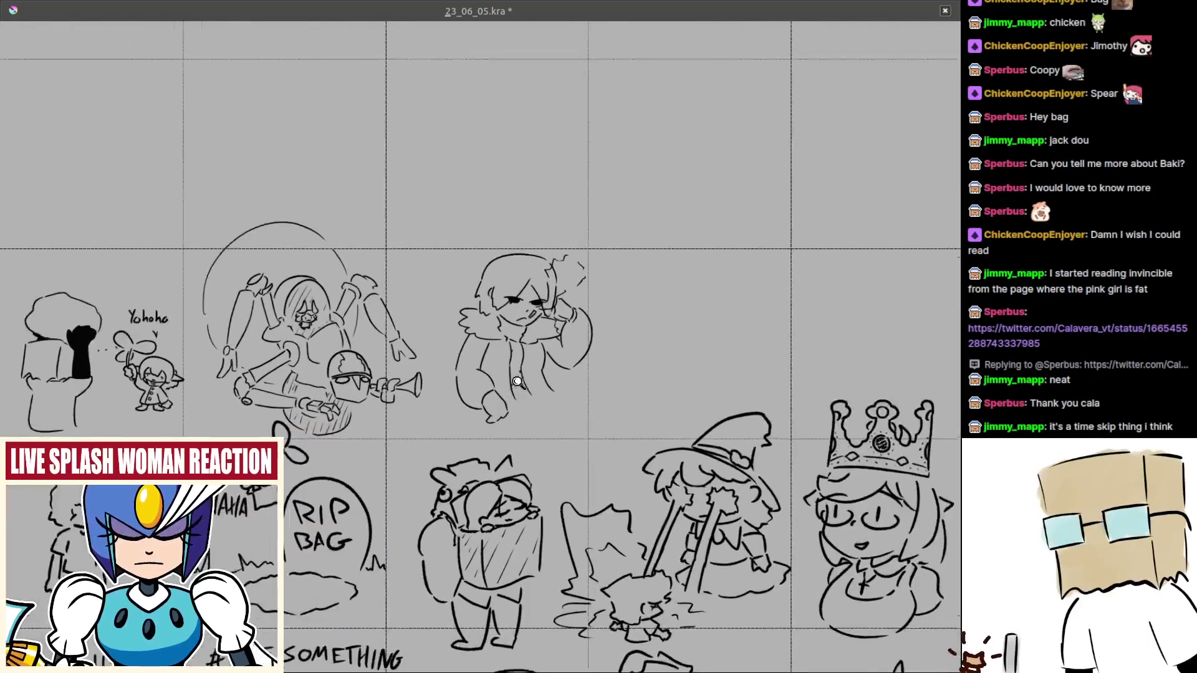
scroll(537, 335, "up", 2)
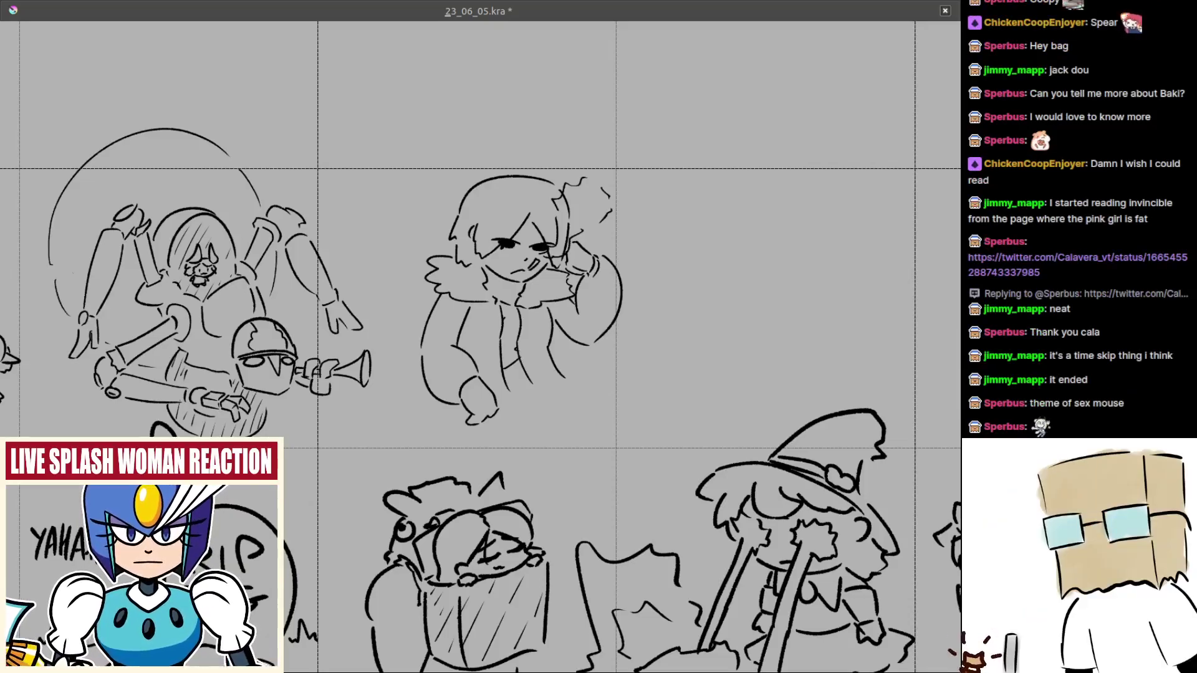
mouse_move(449, 421)
left_mouse_down()
mouse_move(440, 463)
mouse_move(490, 482)
mouse_move(491, 465)
mouse_move(440, 439)
left_mouse_up()
mouse_move(497, 467)
left_mouse_down()
mouse_move(489, 458)
mouse_move(502, 456)
left_mouse_up()
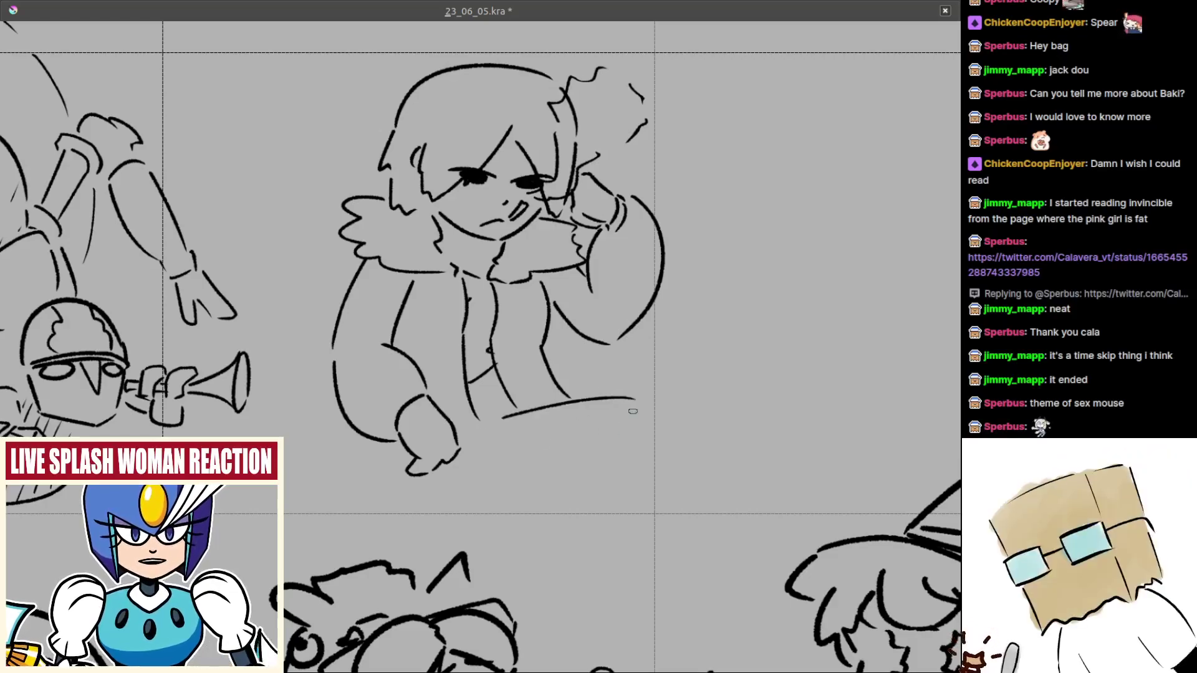
key("ctrl+z")
mouse_move(508, 425)
left_mouse_down()
mouse_move(648, 460)
mouse_move(664, 423)
mouse_move(691, 443)
left_mouse_up()
key("ctrl+z")
left_click_drag(550, 427, 611, 381)
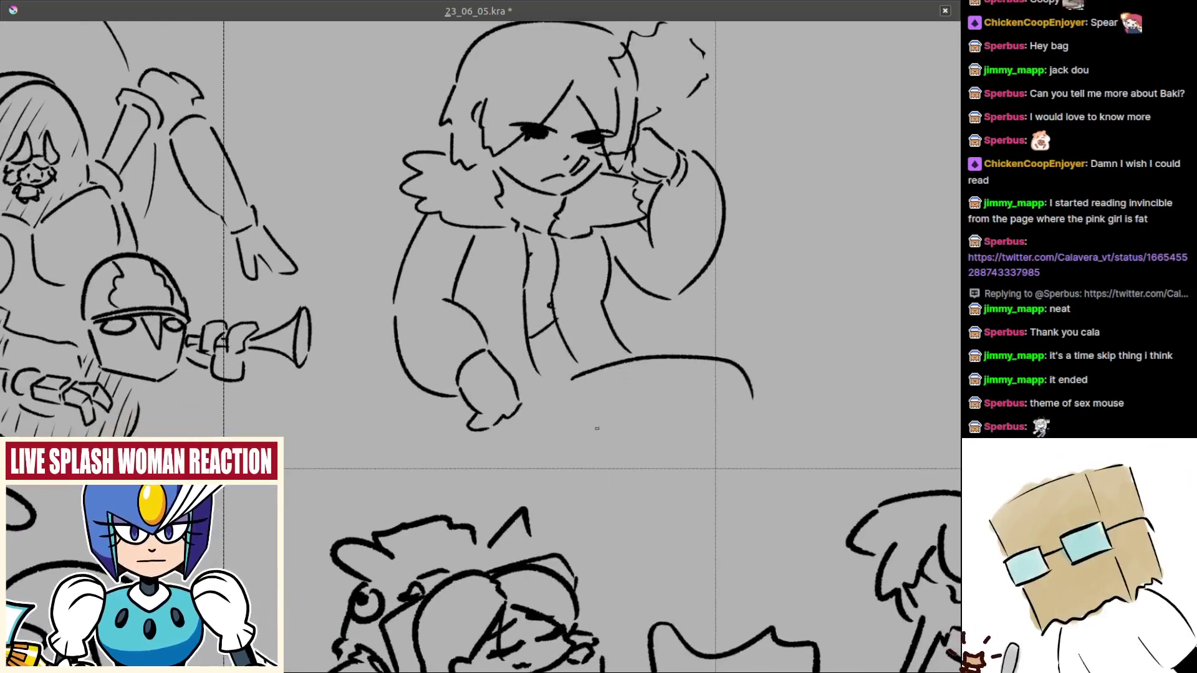
- Sketch the curved side of the second knee beneath the thigh line, redrawing it until the curve fits
mouse_move(598, 425)
left_mouse_down()
mouse_move(616, 498)
mouse_move(672, 491)
left_mouse_up()
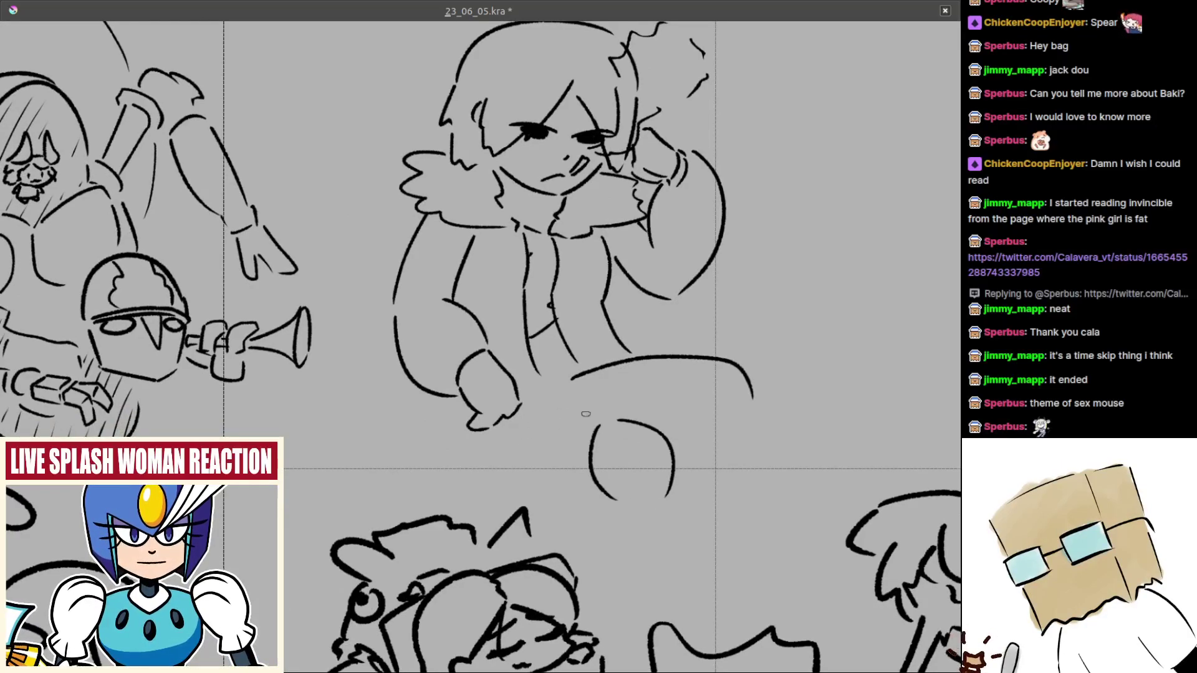
mouse_move(612, 446)
left_mouse_down()
mouse_move(591, 445)
mouse_move(545, 479)
mouse_move(551, 497)
left_mouse_up()
key("ctrl+z")
key("ctrl+z")
key("ctrl+z")
left_click_drag(584, 429, 574, 490)
key("ctrl+z")
key("ctrl+z")
mouse_move(566, 435)
left_mouse_down()
mouse_move(562, 500)
mouse_move(591, 497)
left_mouse_up()
- Draw the two sides of the near lower leg, with a straight shin line below the knee and a curved calf line
mouse_move(606, 416)
left_mouse_down()
mouse_move(637, 427)
mouse_move(679, 519)
left_mouse_up()
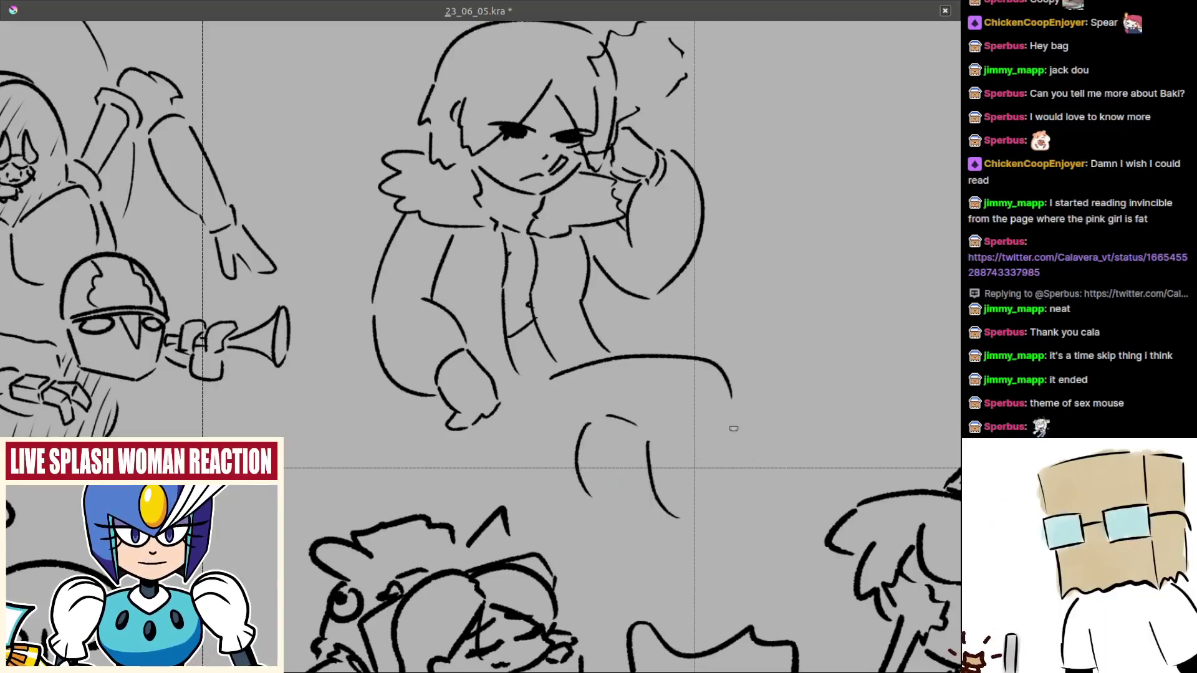
left_click_drag(738, 418, 733, 526)
left_click_drag(549, 426, 632, 482)
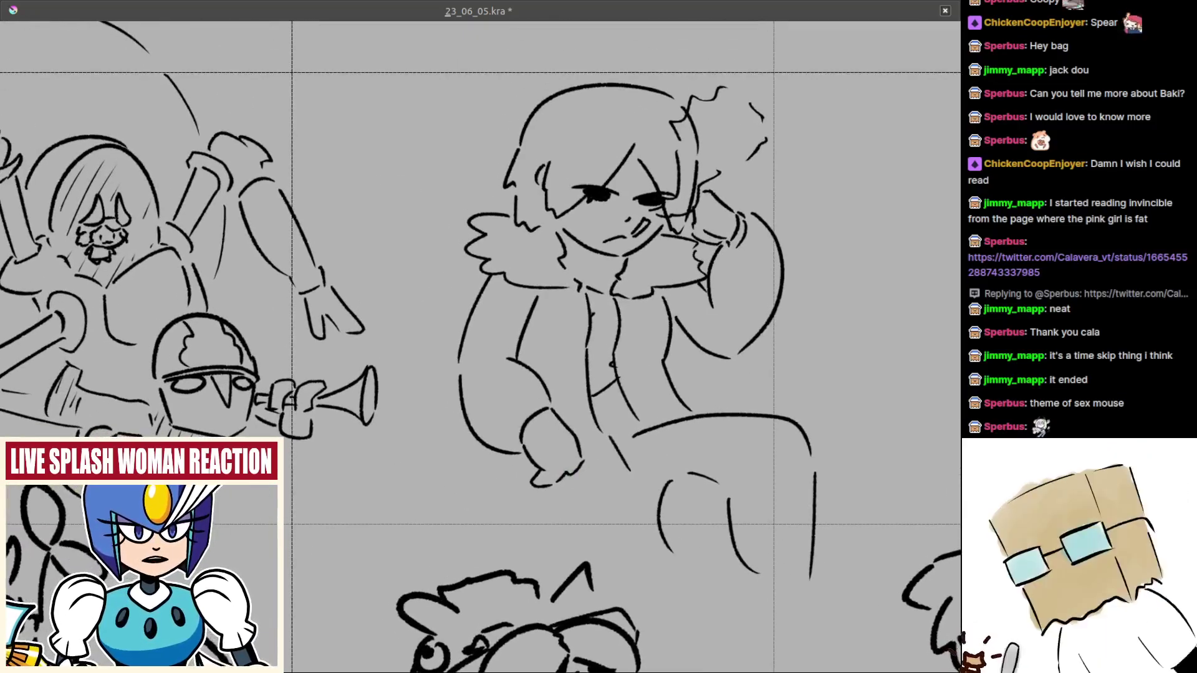
- Draw a short diagonal line between the coat opening and the start of the thigh, reworking its direction
mouse_move(596, 437)
left_mouse_down()
mouse_move(634, 460)
mouse_move(590, 510)
mouse_move(624, 500)
left_mouse_up()
key("ctrl+z")
key("ctrl+z")
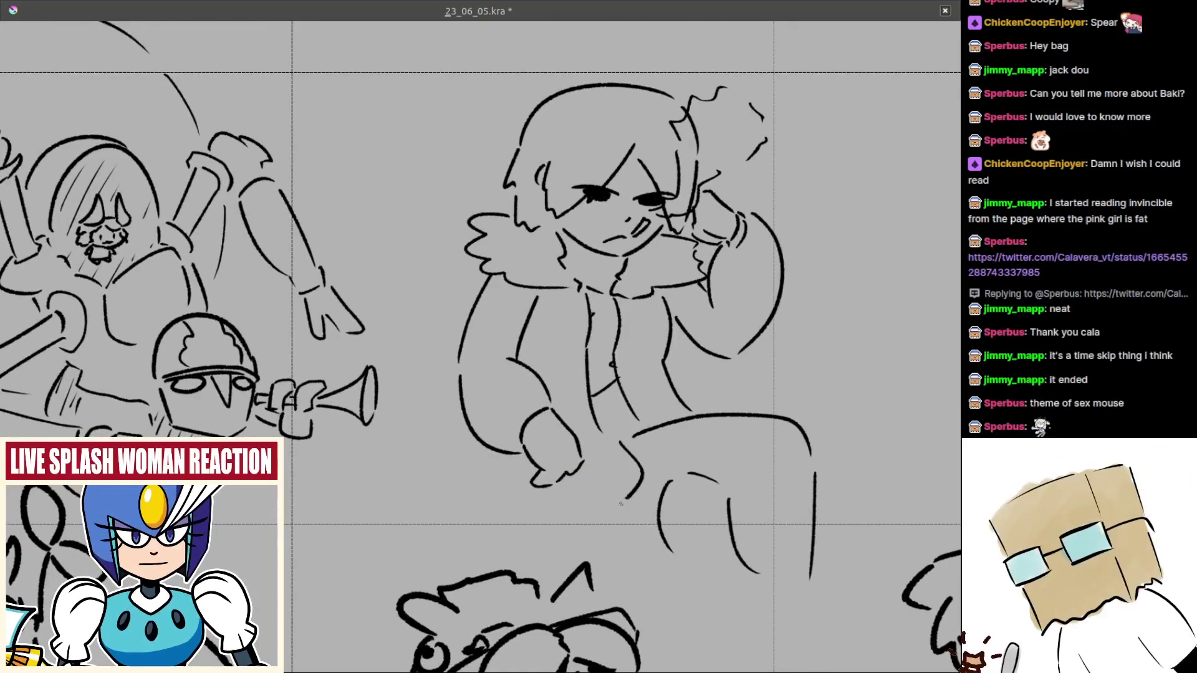
key("ctrl+z")
left_click_drag(606, 440, 622, 480)
- Draw a curve around the hip beneath the lowered hand, extending it with a short line toward the second knee
mouse_move(498, 457)
left_mouse_down()
mouse_move(491, 501)
mouse_move(545, 516)
mouse_move(609, 503)
mouse_move(580, 468)
mouse_move(533, 484)
mouse_move(593, 489)
mouse_move(542, 474)
left_mouse_up()
key("ctrl+z")
key("ctrl+z")
mouse_move(520, 492)
left_mouse_down("ctrl")
mouse_move(528, 477)
mouse_move(548, 488)
left_mouse_up("ctrl")
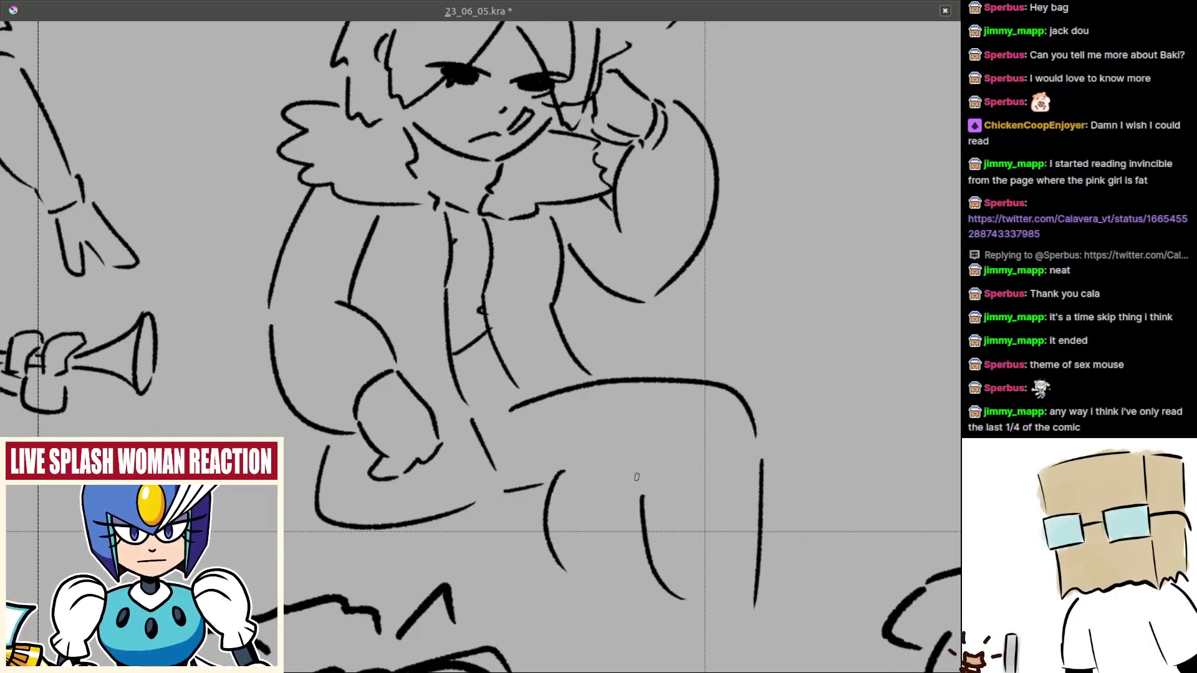
- Draw the arched top of the second knee, bridging from its side curve to the near leg's calf line
mouse_move(579, 466)
left_mouse_down()
mouse_move(642, 482)
mouse_move(629, 469)
mouse_move(642, 495)
mouse_move(649, 468)
left_mouse_up()
key("ctrl+z")
key("ctrl+z")
- Select the near lower leg's lines and nudge them so they line up with the knee and narrow the shin
mouse_move(748, 457)
left_mouse_down()
mouse_move(679, 451)
mouse_move(727, 568)
mouse_move(731, 613)
mouse_move(707, 585)
left_mouse_up()
key("ctrl+r")
key("t")
key("ctrl+shift+a")
left_click_drag(549, 471, 635, 602)
key("t")
left_click_drag(620, 593, 629, 585)
key("ctrl+shift+a")
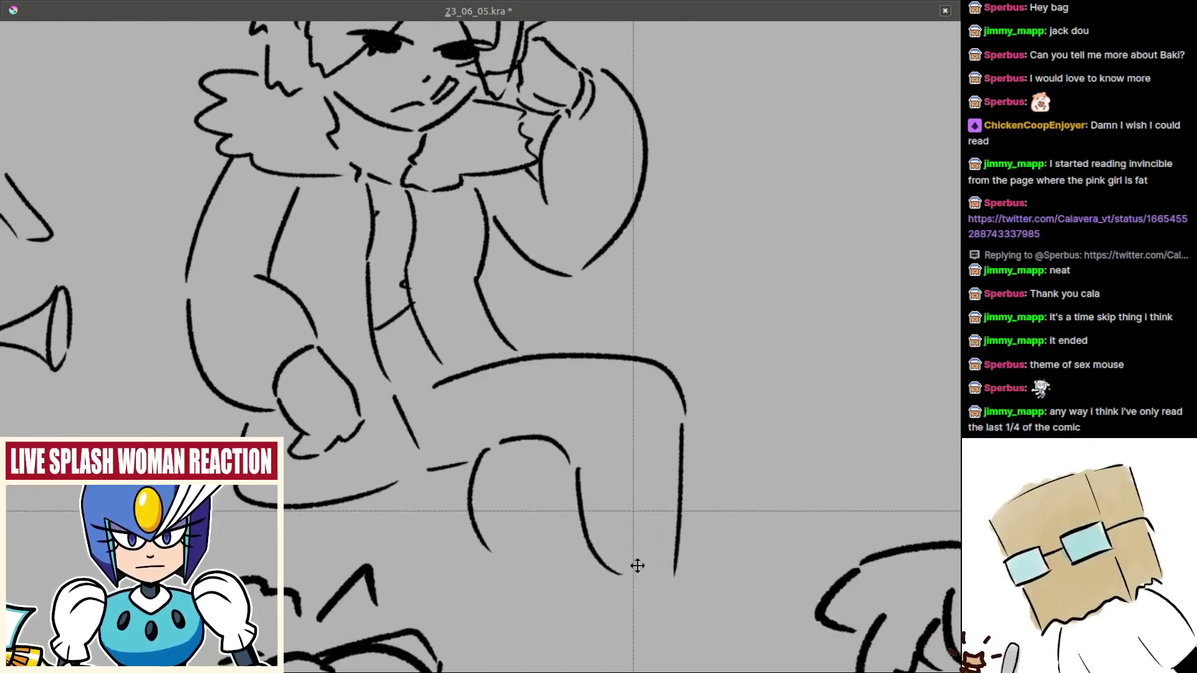
- Remove the short line beside the second knee and try a shallow curve beneath the hip line
scroll(622, 561, "down", 2)
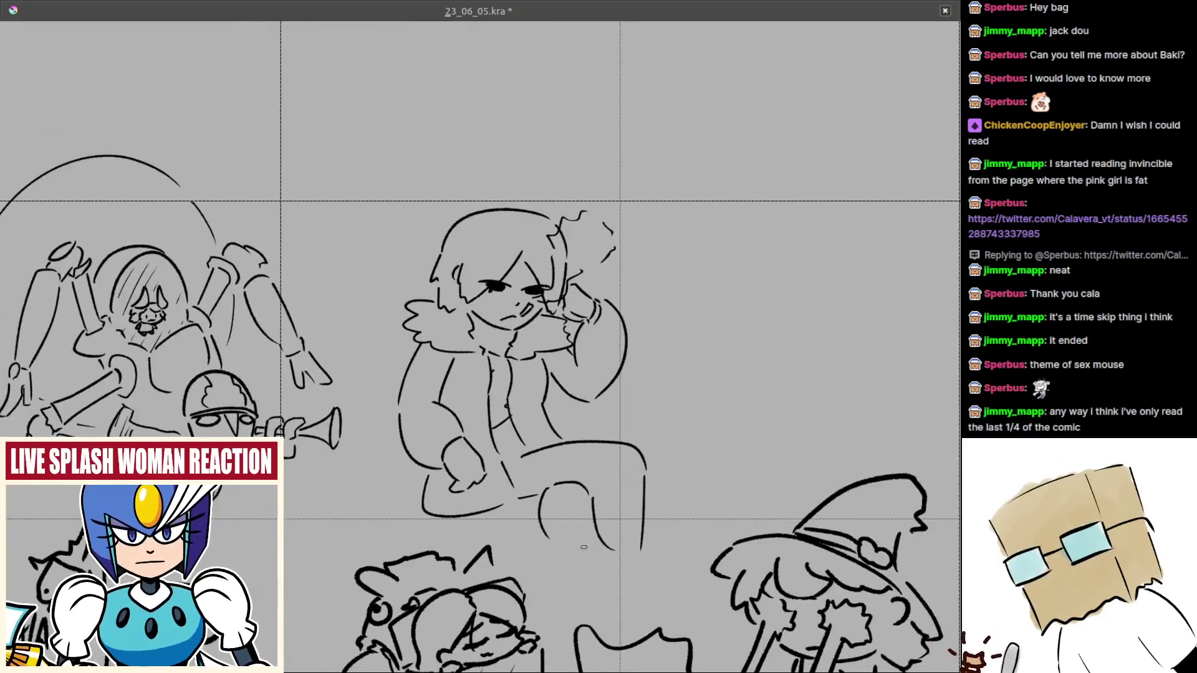
scroll(549, 517, "up", 1)
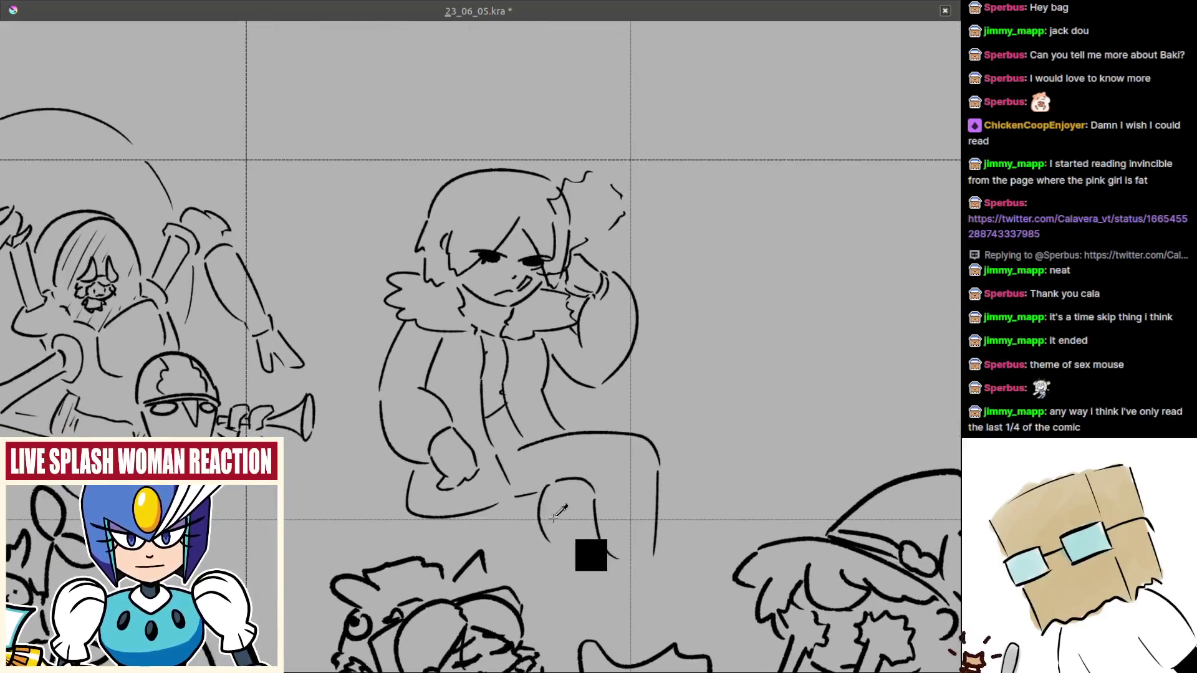
scroll(557, 512, "up", 2)
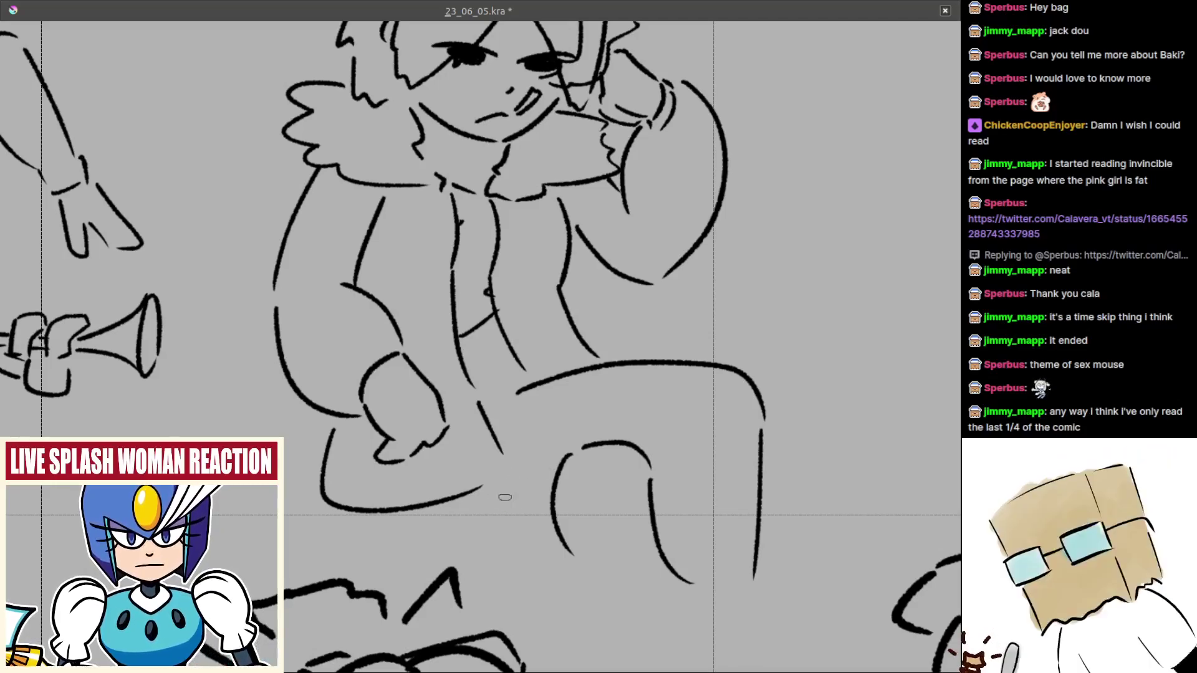
left_click_drag(468, 518, 499, 517)
scroll(499, 530, "down", 1)
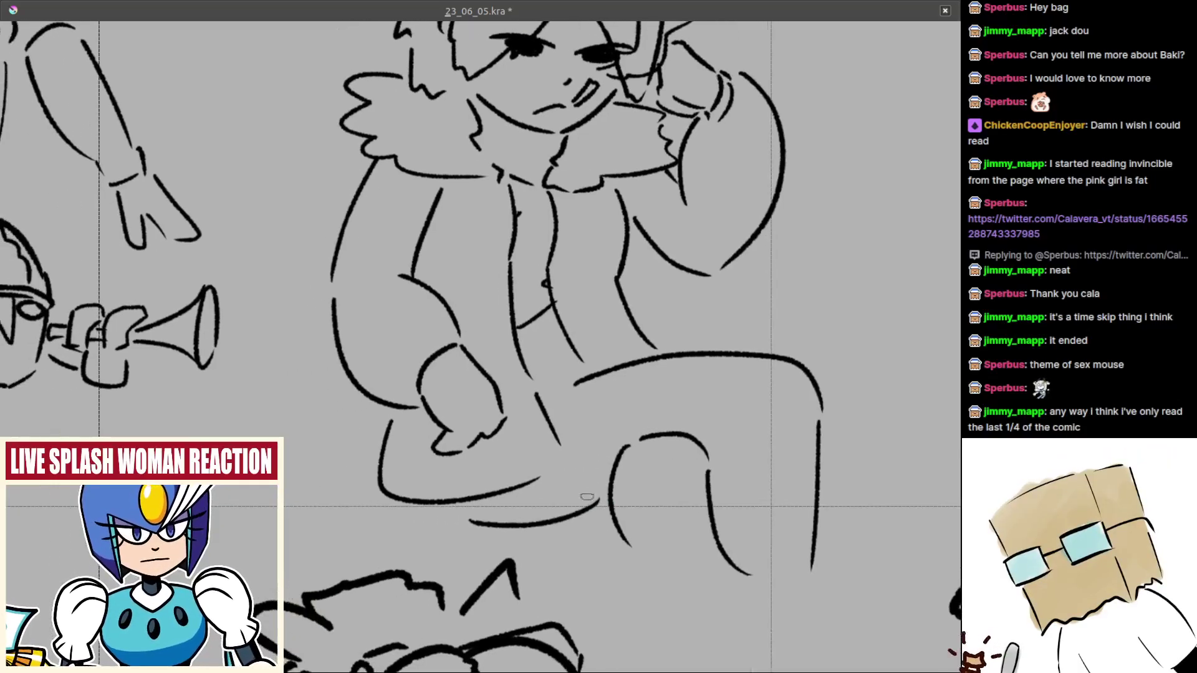
scroll(489, 550, "down", 2)
scroll(490, 549, "up", 3)
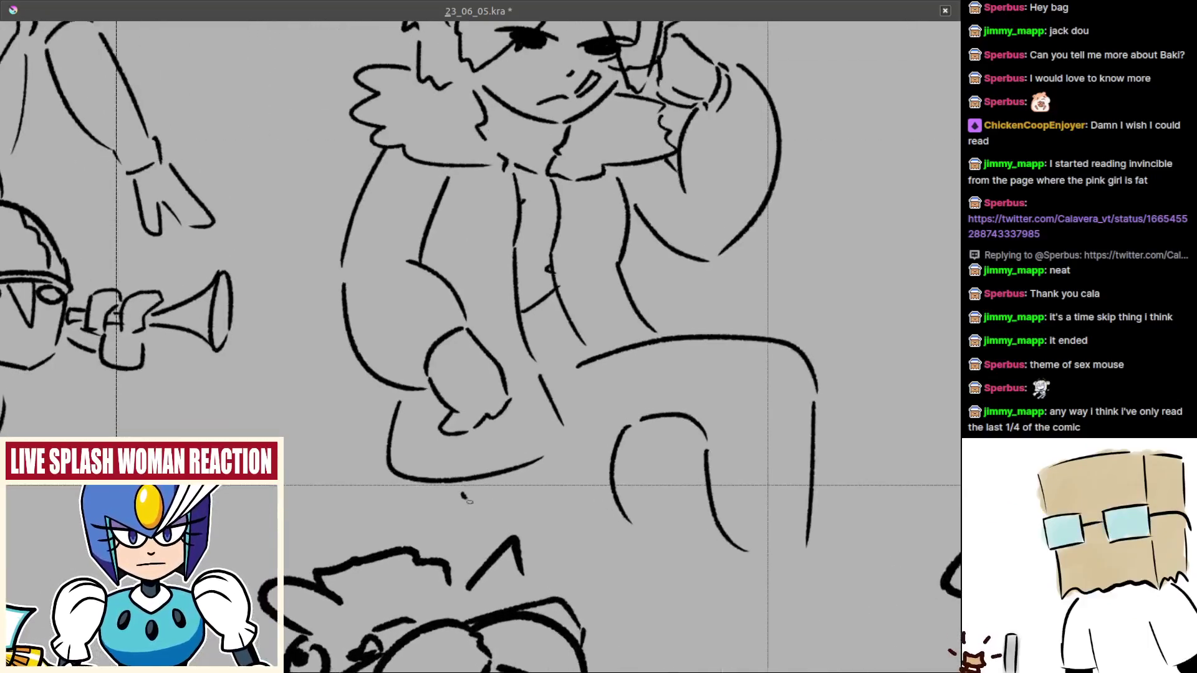
- Rework the curve beneath the hip line as a shallow arc ending at the second knee
left_click_drag(474, 520, 536, 521)
key("ctrl+z")
left_click_drag(453, 492, 626, 509)
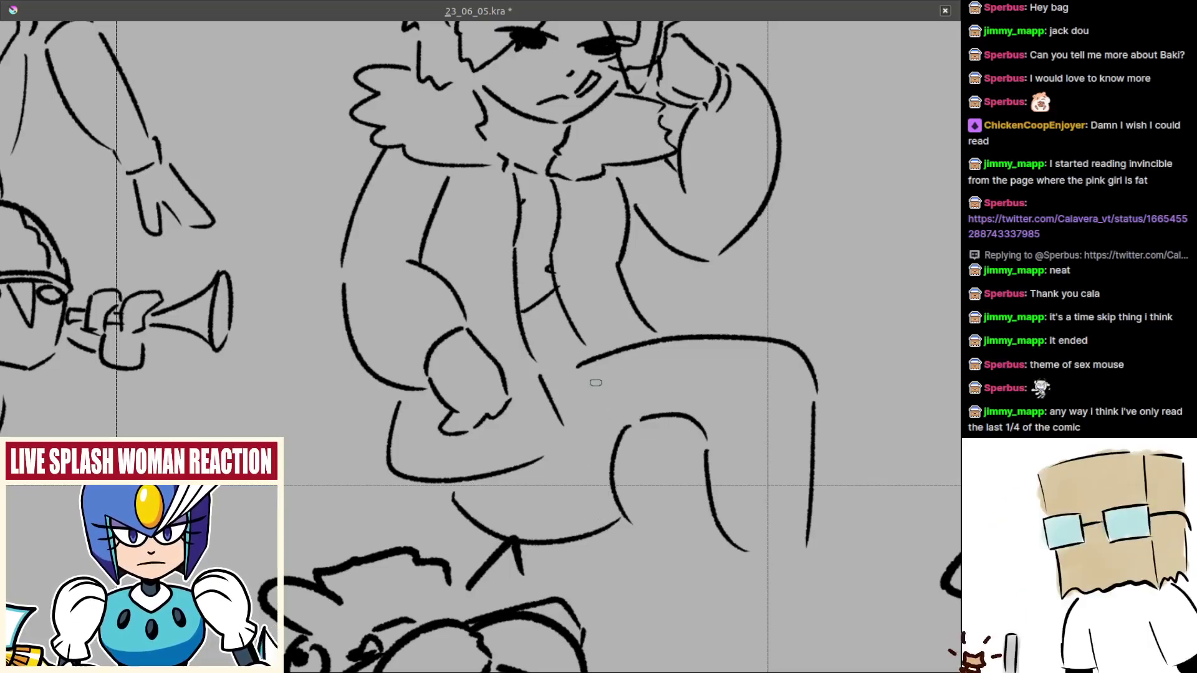
scroll(586, 399, "down", 2)
mouse_move(582, 467)
left_mouse_down()
mouse_move(589, 514)
mouse_move(589, 409)
mouse_move(588, 427)
mouse_move(604, 429)
left_mouse_up()
key("ctrl+z")
key("ctrl+z")
key("ctrl+z")
left_click_drag(527, 416, 598, 419)
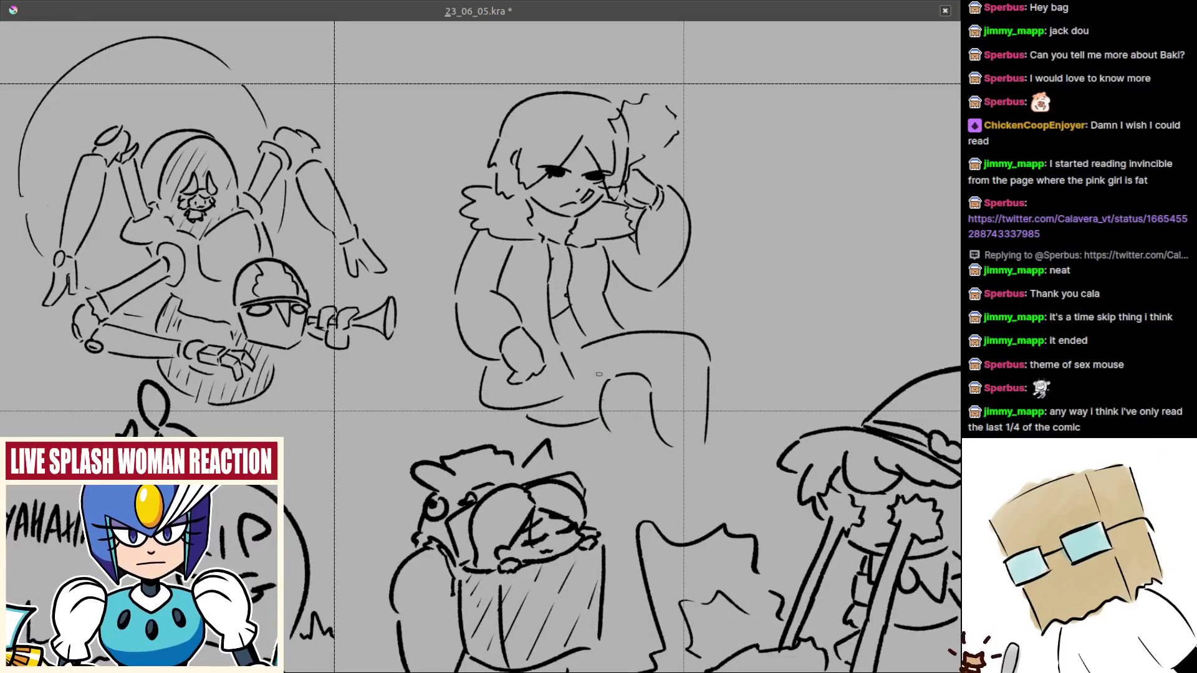
- Try a curved line running from the inner end of the near thigh down toward the second knee
left_click_drag(589, 355, 592, 391)
key("ctrl+z")
left_click_drag(592, 353, 600, 389)
key("ctrl+z")
scroll(615, 366, "up", 1)
left_click_drag(600, 344, 609, 385)
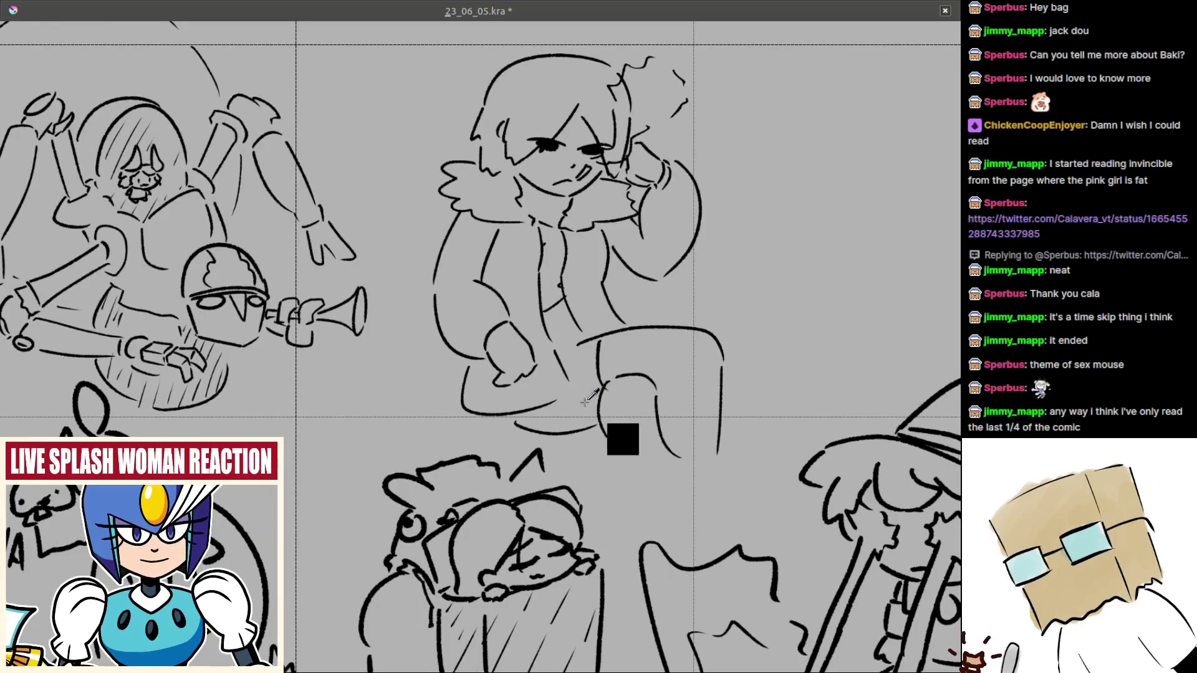
key("ctrl+z")
key("ctrl+z")
- Draw a broken curve from the inner end of the near thigh down to the arc beside the second knee
left_click_drag(622, 439, 579, 405)
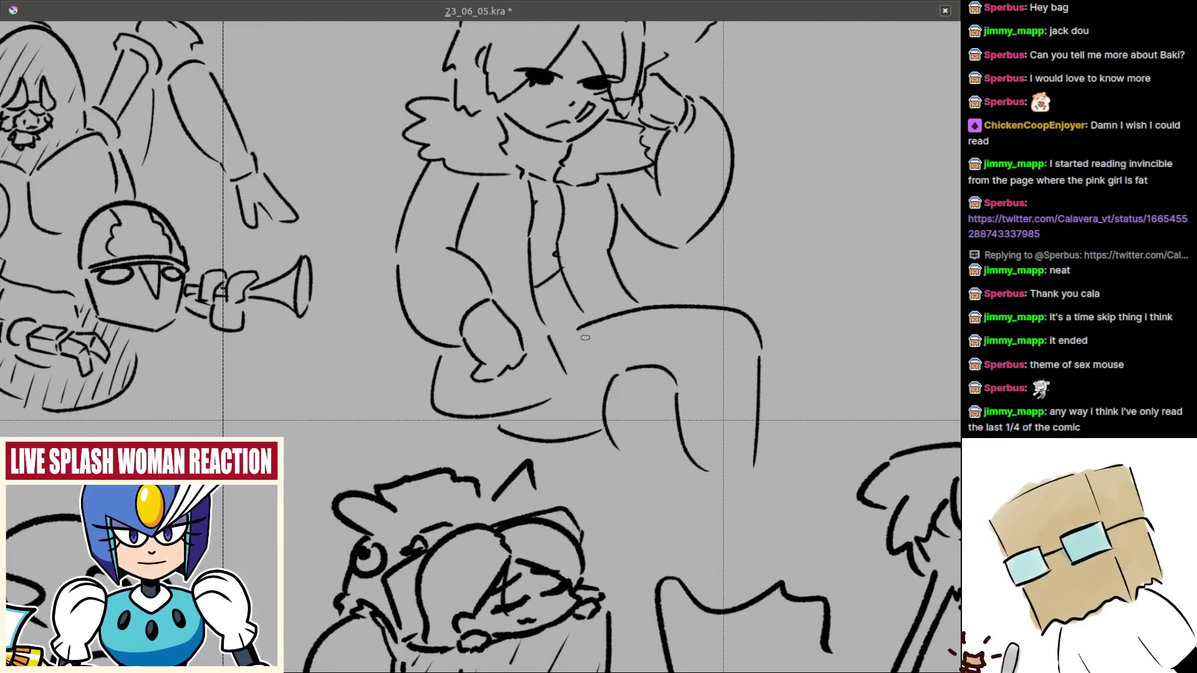
left_click_drag(568, 390, 590, 420)
scroll(553, 362, "down", 2)
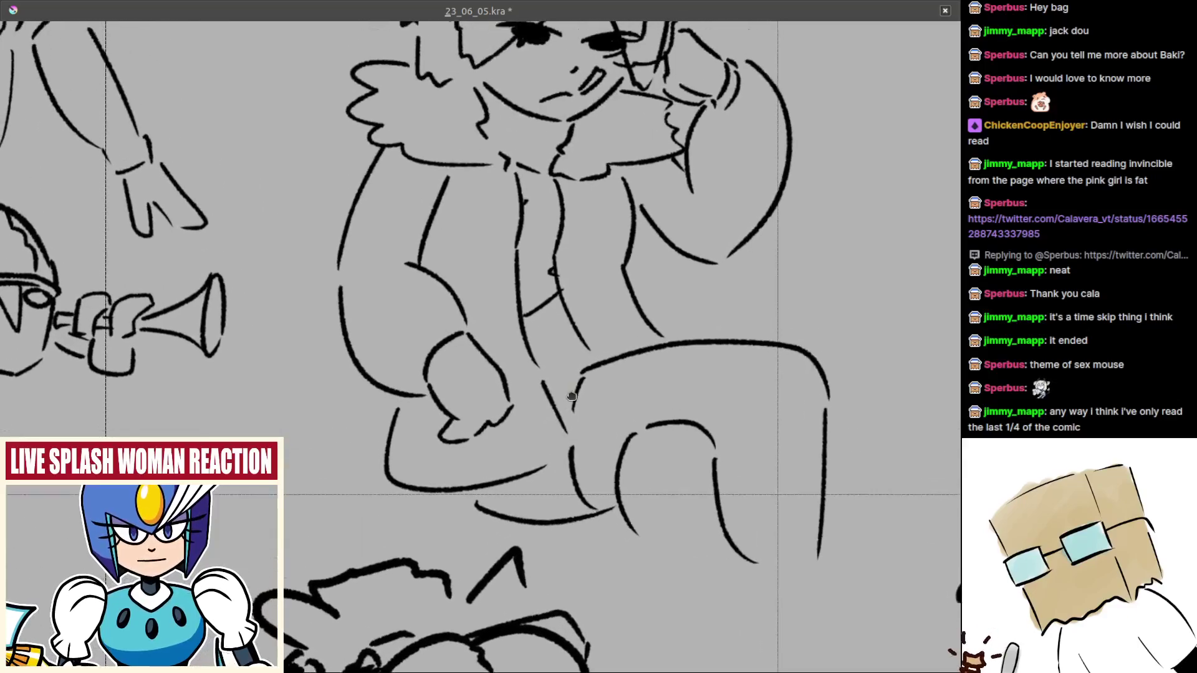
scroll(561, 368, "down", 2)
scroll(599, 399, "down", 5)
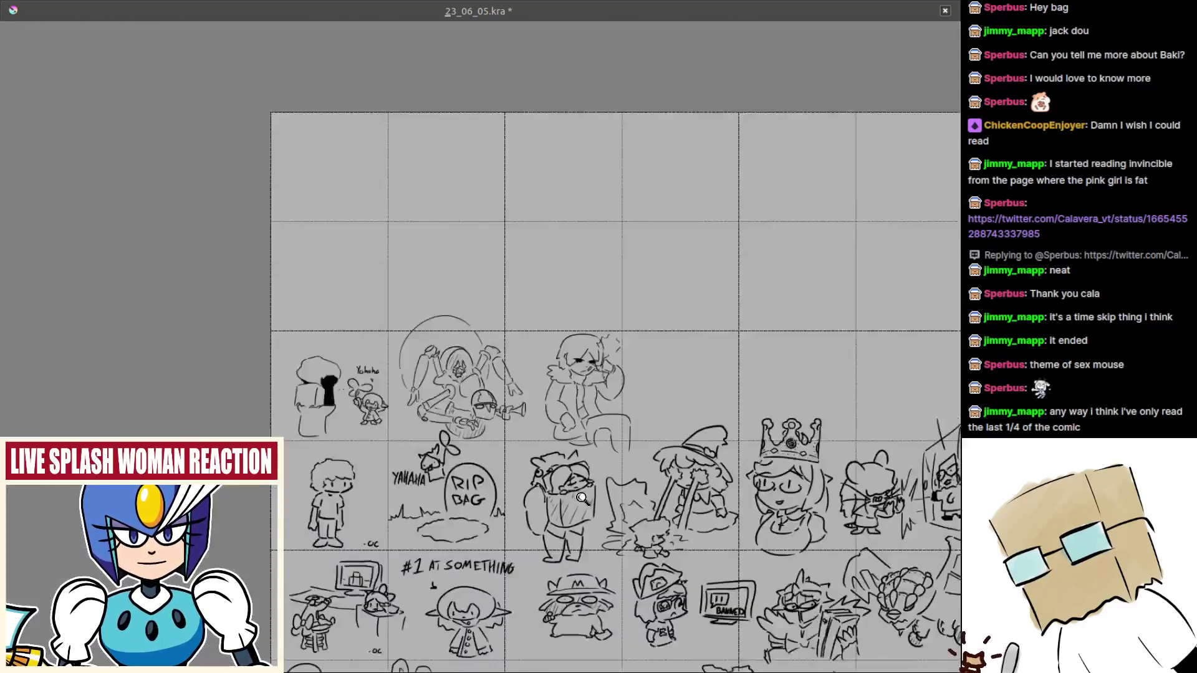
- Undo the leg and lap strokes of the seated figure, leaving only its head, jacket and arms
scroll(599, 399, "up", 5)
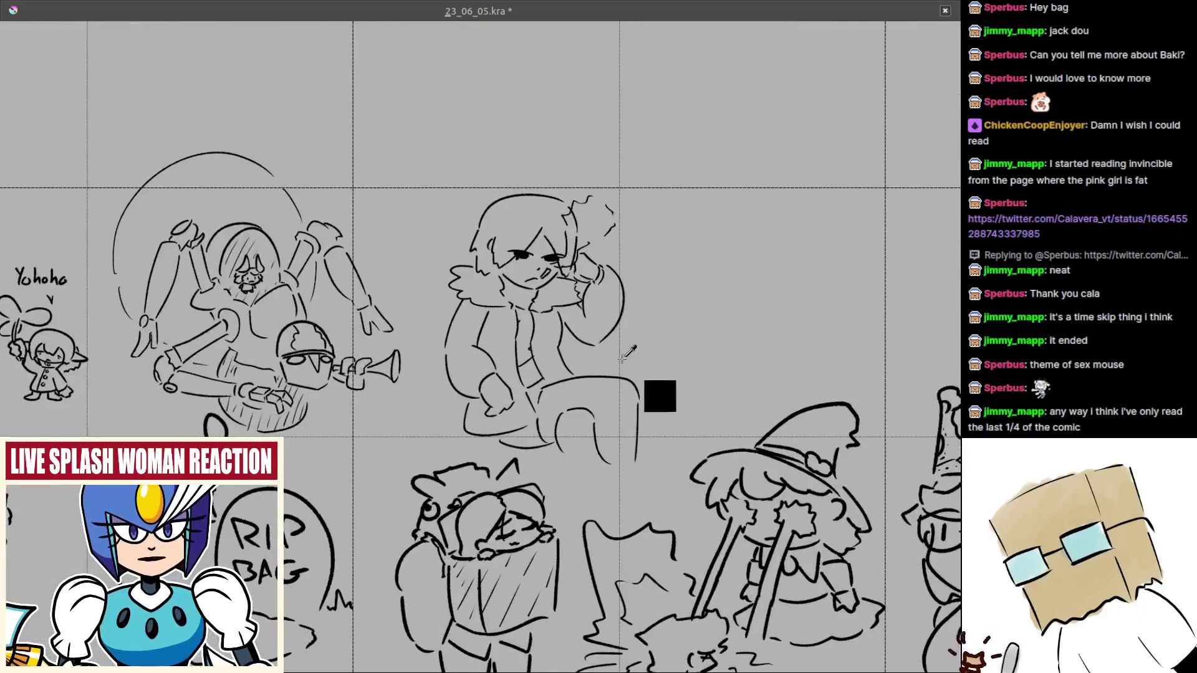
key("ctrl+z")
key("ctrl+z")
key("ctrl+z")
key("ctrl+z")
key("ctrl+z")
key("ctrl+z")
key("ctrl+z")
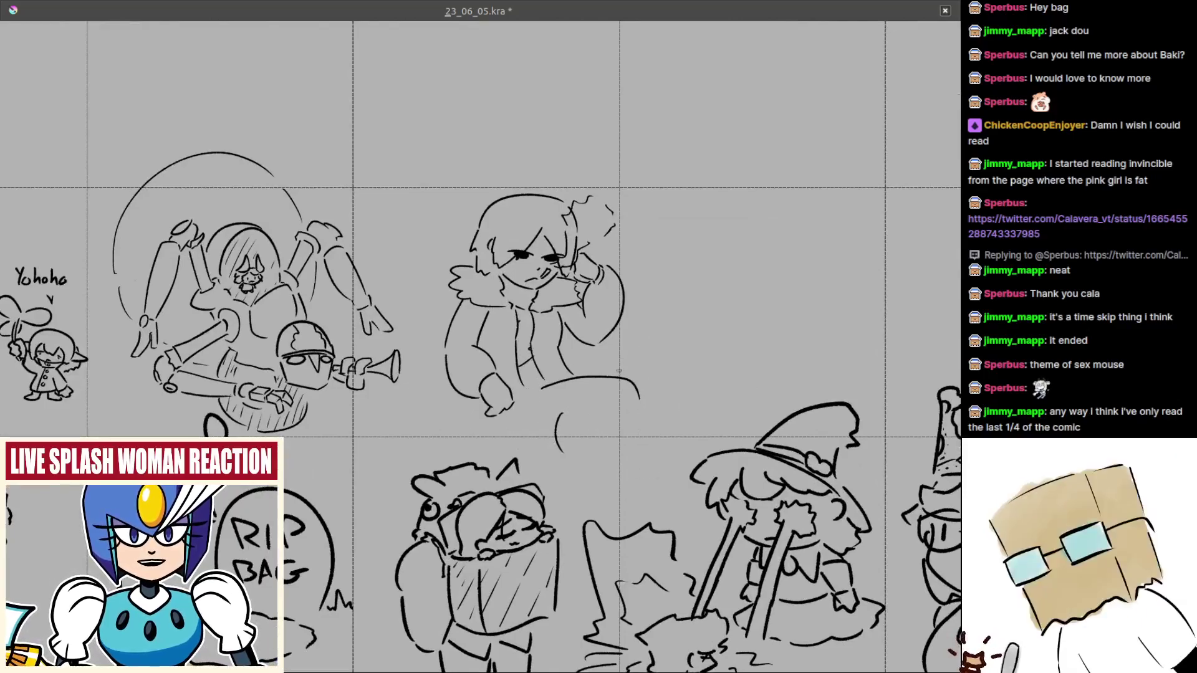
key("ctrl+z")
key("ctrl+z")
- Draw a strawberry-shaped pin and a round pin below it on the front of the figure's jacket
mouse_move(621, 394)
left_mouse_down()
mouse_move(642, 409)
mouse_move(642, 446)
left_mouse_up()
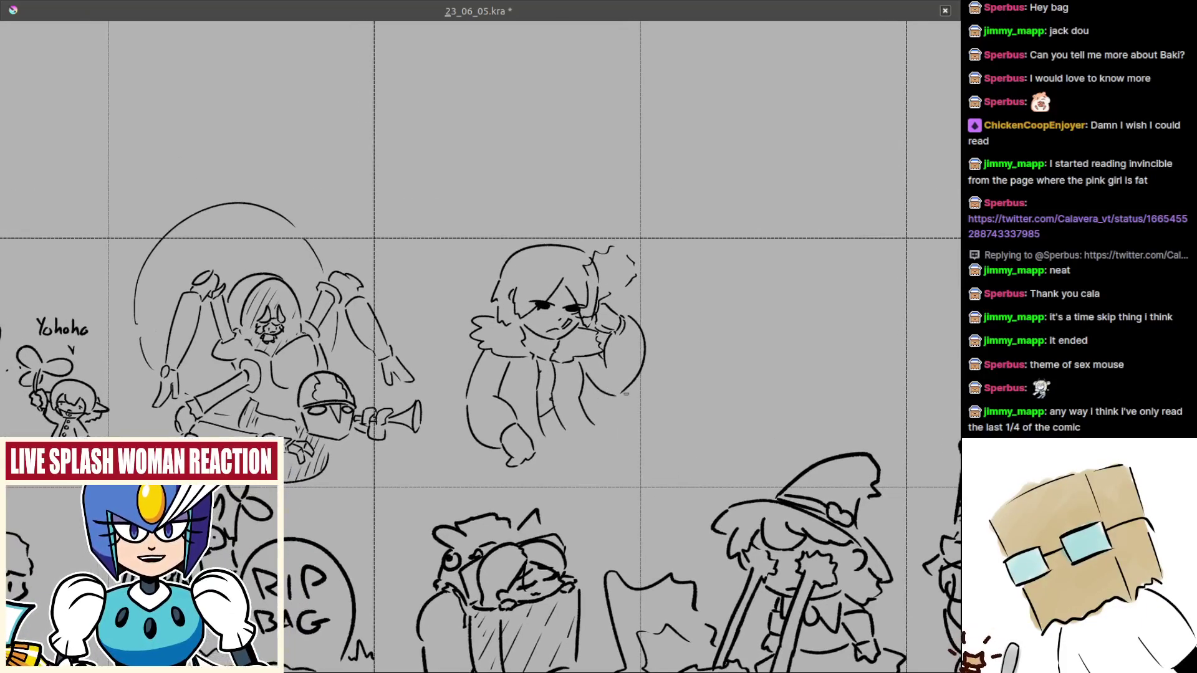
left_click_drag(665, 404, 541, 389)
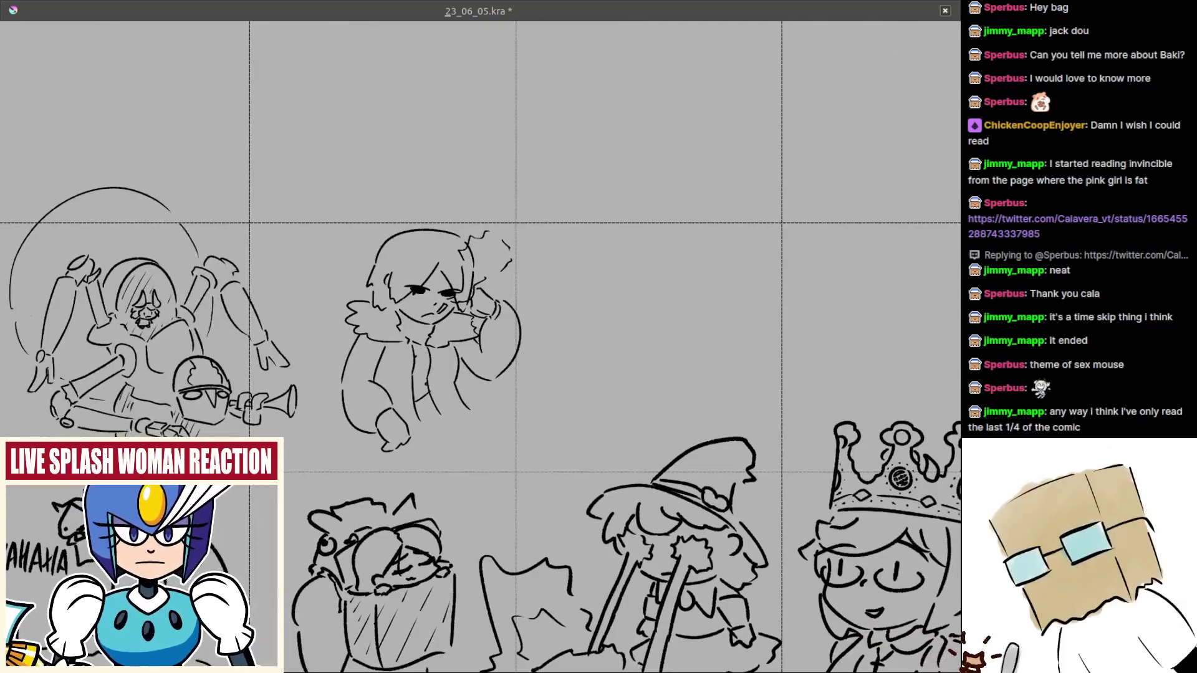
mouse_move(390, 402)
left_mouse_down()
mouse_move(386, 295)
mouse_move(465, 361)
mouse_move(484, 334)
mouse_move(480, 318)
mouse_move(534, 322)
mouse_move(502, 345)
mouse_move(520, 336)
mouse_move(541, 347)
mouse_move(502, 397)
left_mouse_up()
mouse_move(533, 459)
left_mouse_down()
mouse_move(569, 395)
mouse_move(549, 409)
left_mouse_up()
key("ctrl+z")
left_click_drag(566, 369, 550, 409)
left_click_drag(566, 391, 610, 404)
left_click_drag(532, 389, 539, 377)
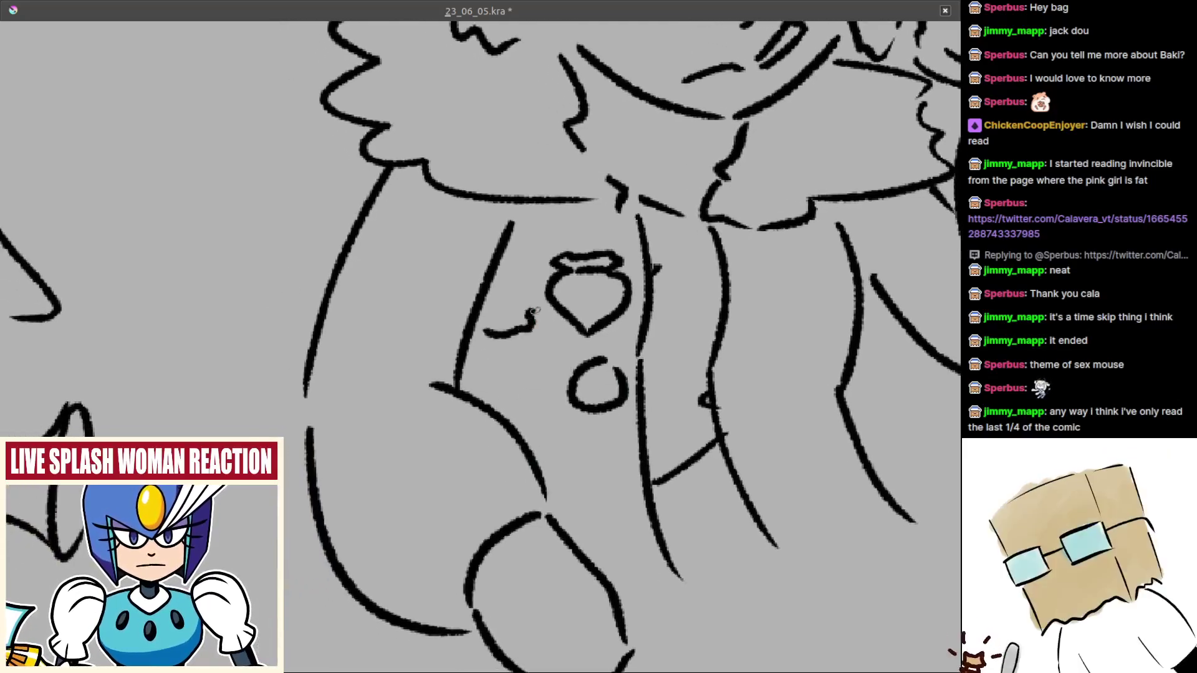
- Add a curved banana-like pin and a partly hidden round pin beside the existing pins on the jacket
mouse_move(536, 311)
left_mouse_down()
mouse_move(531, 342)
mouse_move(483, 353)
mouse_move(487, 321)
mouse_move(494, 332)
left_mouse_up()
left_click_drag(548, 358, 535, 341)
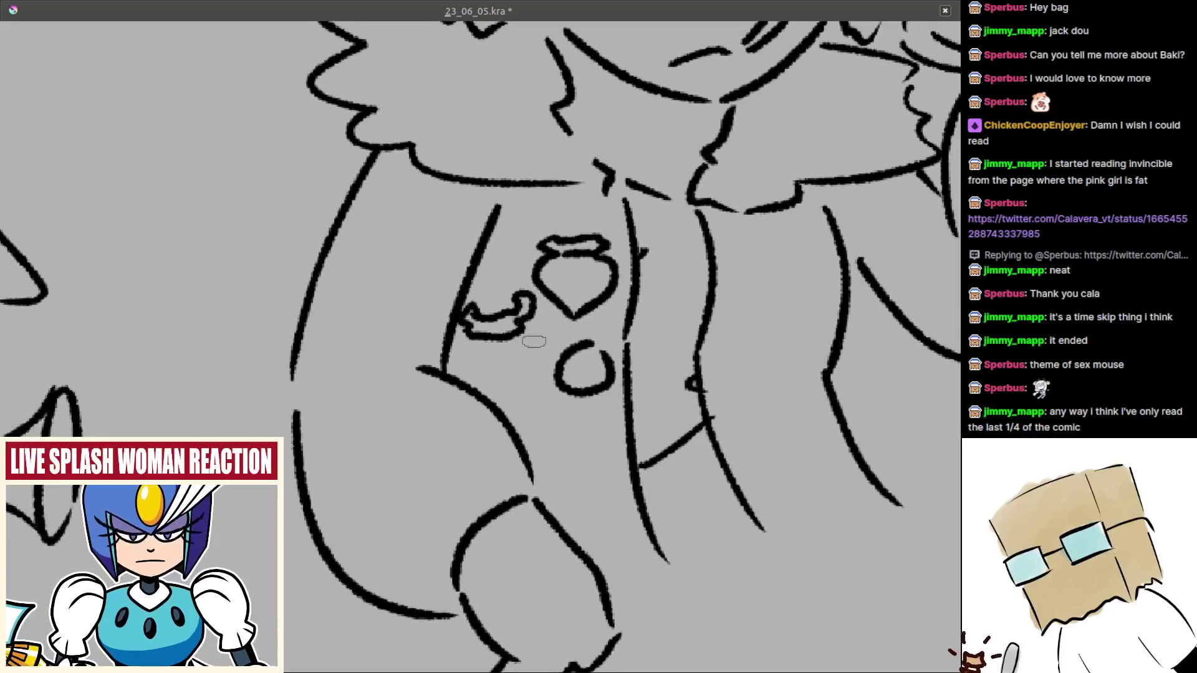
mouse_move(550, 401)
left_mouse_down()
mouse_move(515, 360)
mouse_move(532, 409)
left_mouse_up()
key("ctrl+z")
mouse_move(463, 359)
left_mouse_down()
mouse_move(513, 370)
mouse_move(495, 359)
mouse_move(479, 375)
mouse_move(490, 372)
left_mouse_up()
key("ctrl+z")
key("ctrl+z")
key("ctrl+z")
mouse_move(605, 401)
left_mouse_down()
mouse_move(561, 393)
mouse_move(435, 409)
left_mouse_up()
left_click_drag(554, 407, 534, 395)
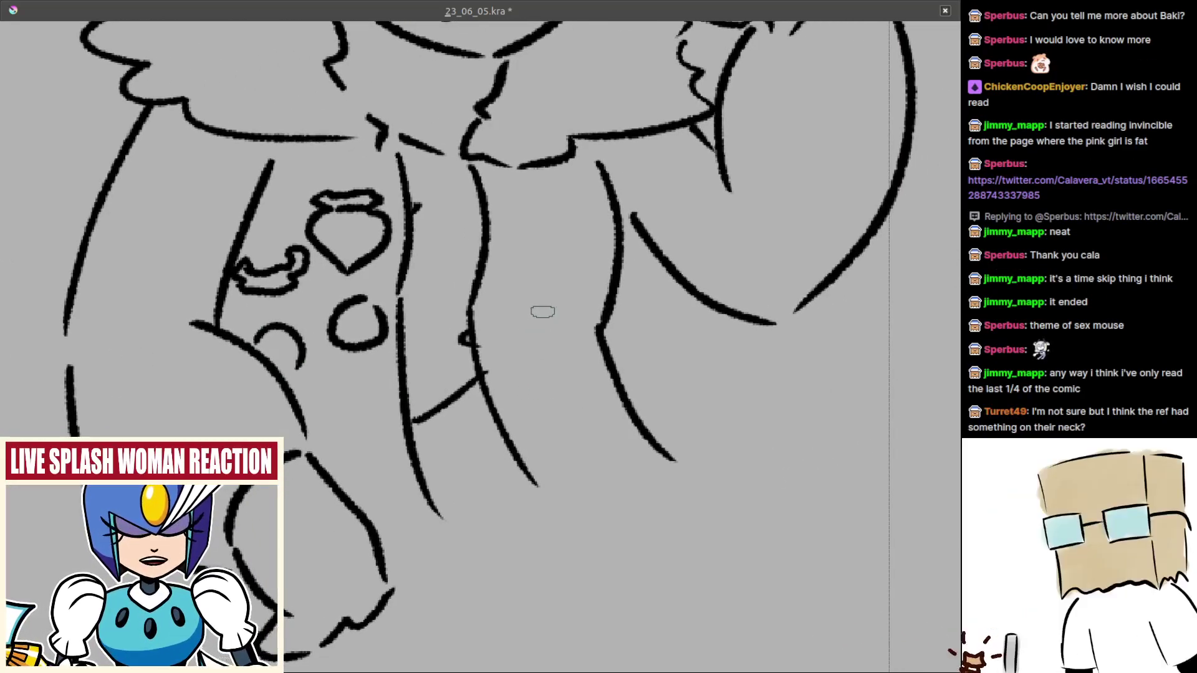
- Draw two crease lines fanning out from the jacket's opening across the panel on the raised-arm side
left_click_drag(503, 337, 587, 294)
key("ctrl+z")
key("ctrl+z")
mouse_move(477, 321)
left_mouse_down()
mouse_move(588, 291)
mouse_move(589, 386)
mouse_move(556, 360)
left_mouse_up()
left_click_drag(520, 398, 501, 403)
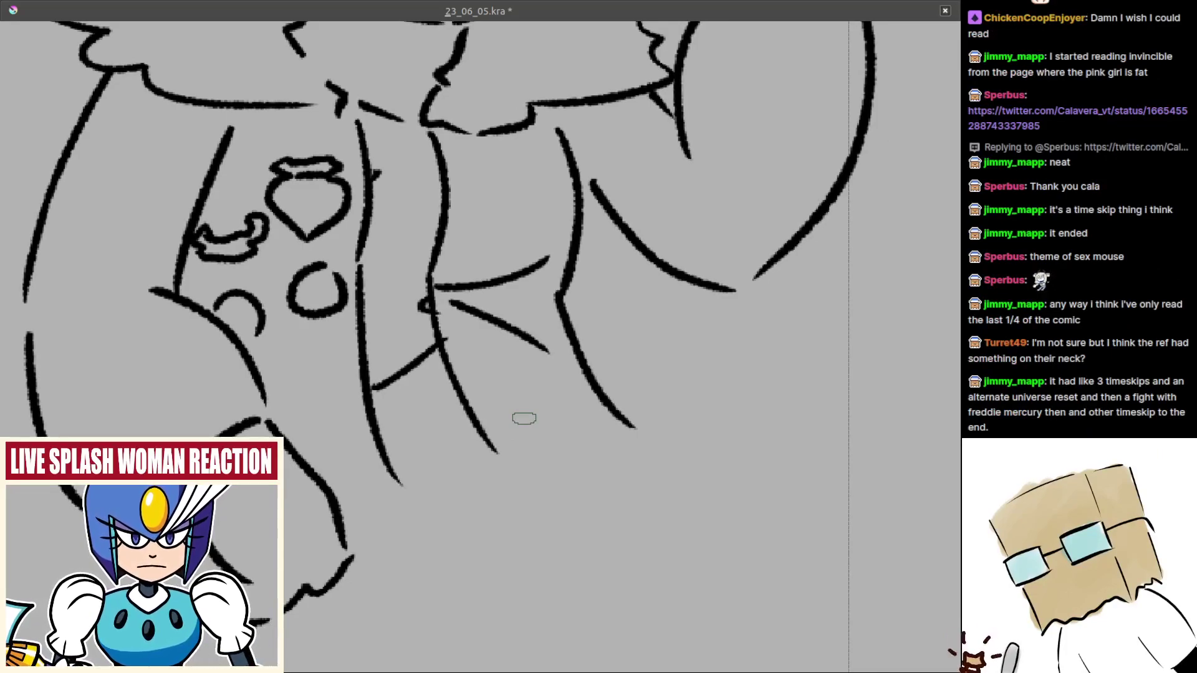
- Examine the character reference picture on the canvas for the jacket's fastenings, pins and neck details
scroll(524, 429, "down", 4)
scroll(612, 397, "up", 1)
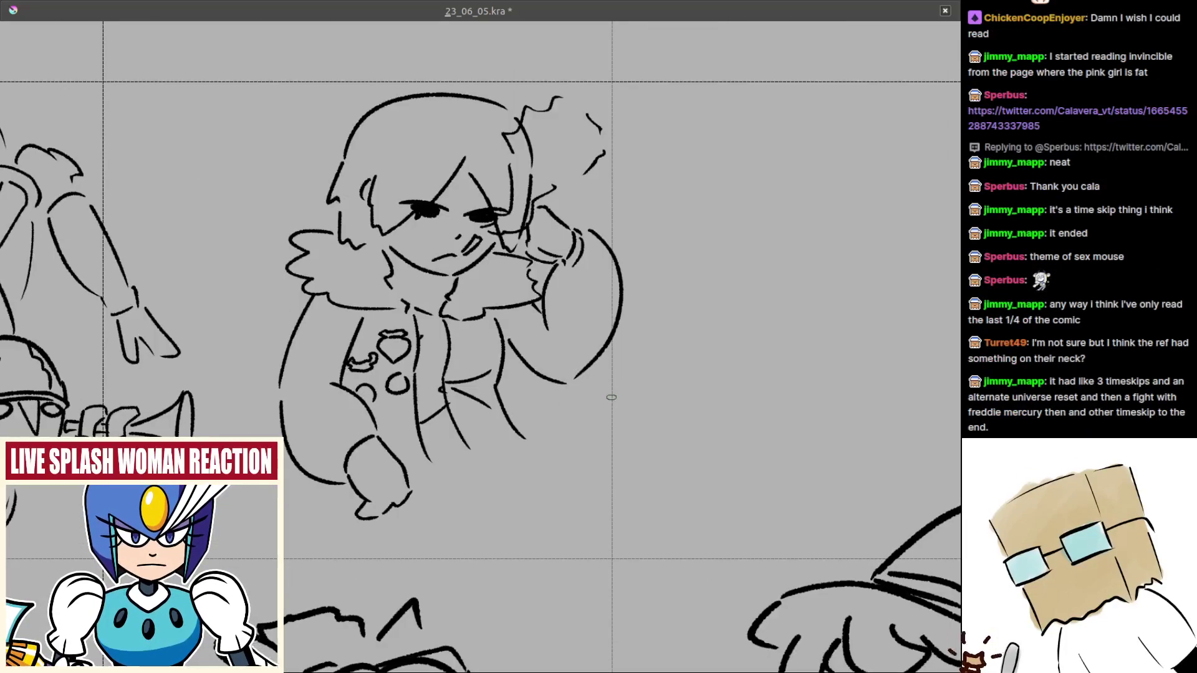
mouse_move(611, 399)
left_mouse_down()
mouse_move(524, 441)
mouse_move(714, 456)
left_mouse_up()
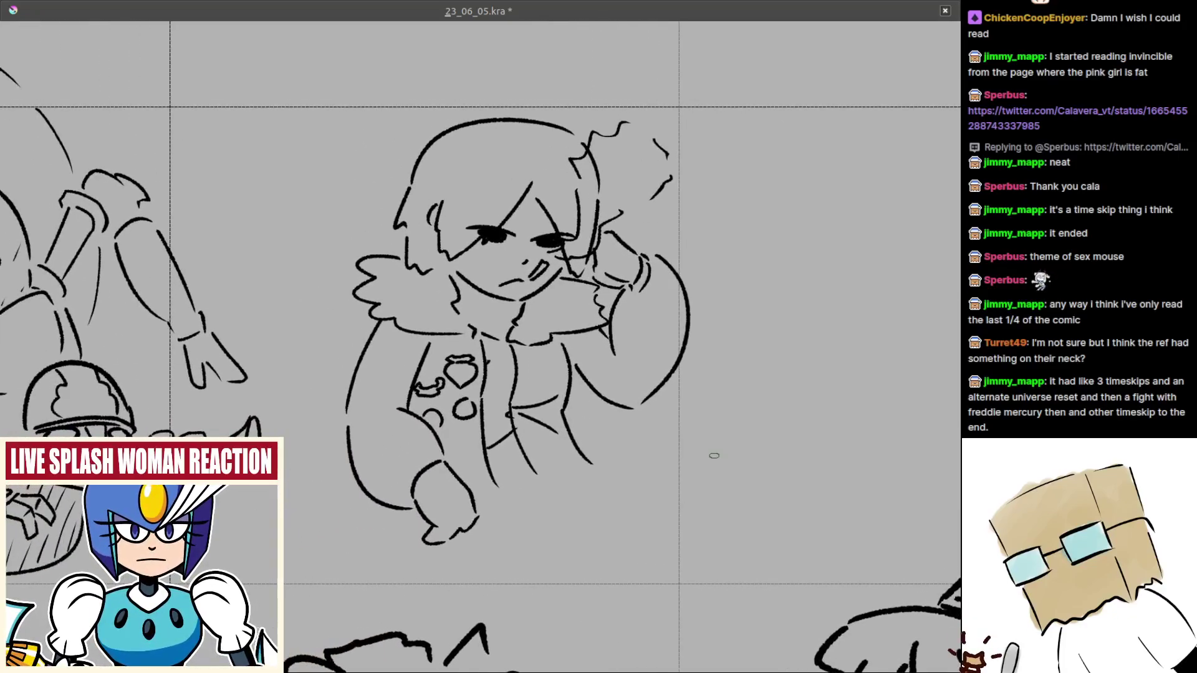
left_click_drag(562, 348, 546, 384)
scroll(636, 368, "down", 4)
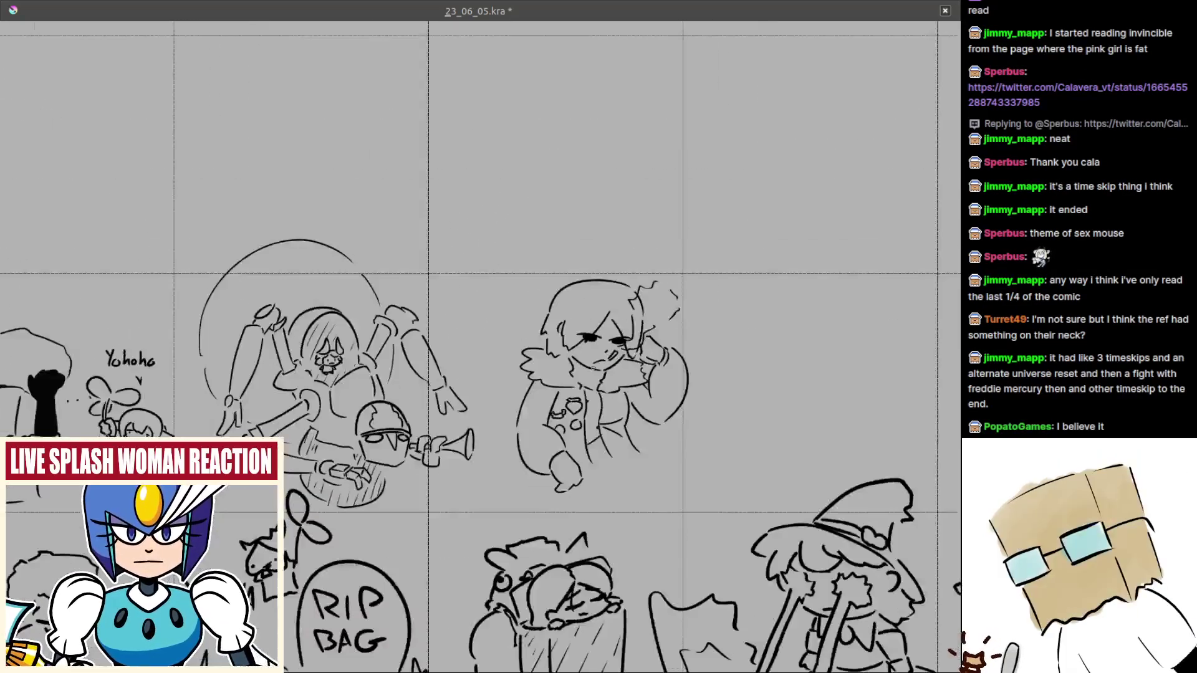
left_click_drag(649, 374, 415, 341)
scroll(711, 404, "up", 1)
scroll(720, 400, "up", 8)
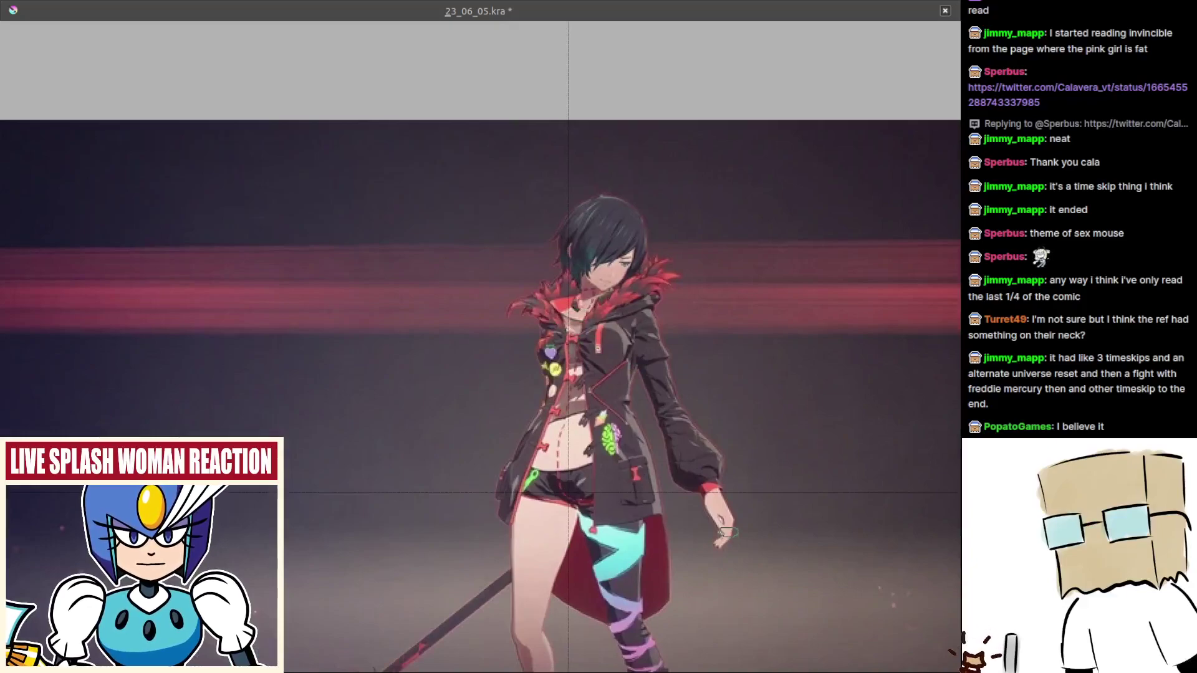
scroll(591, 318, "down", 2)
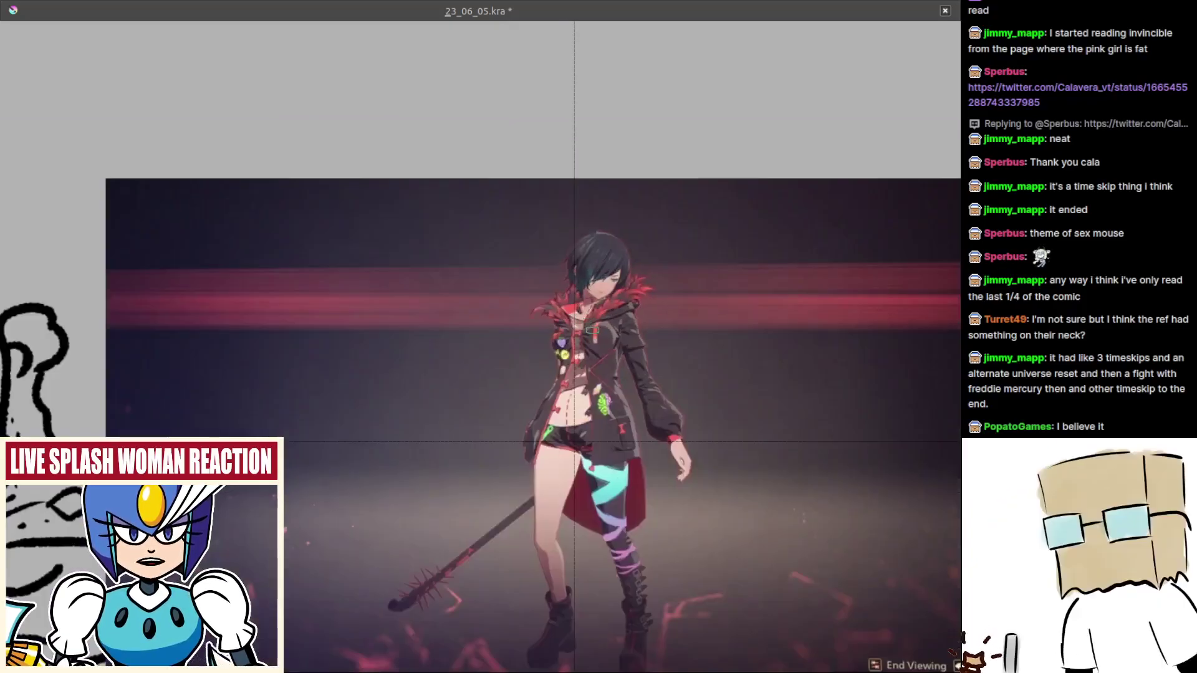
scroll(574, 442, "up", 1)
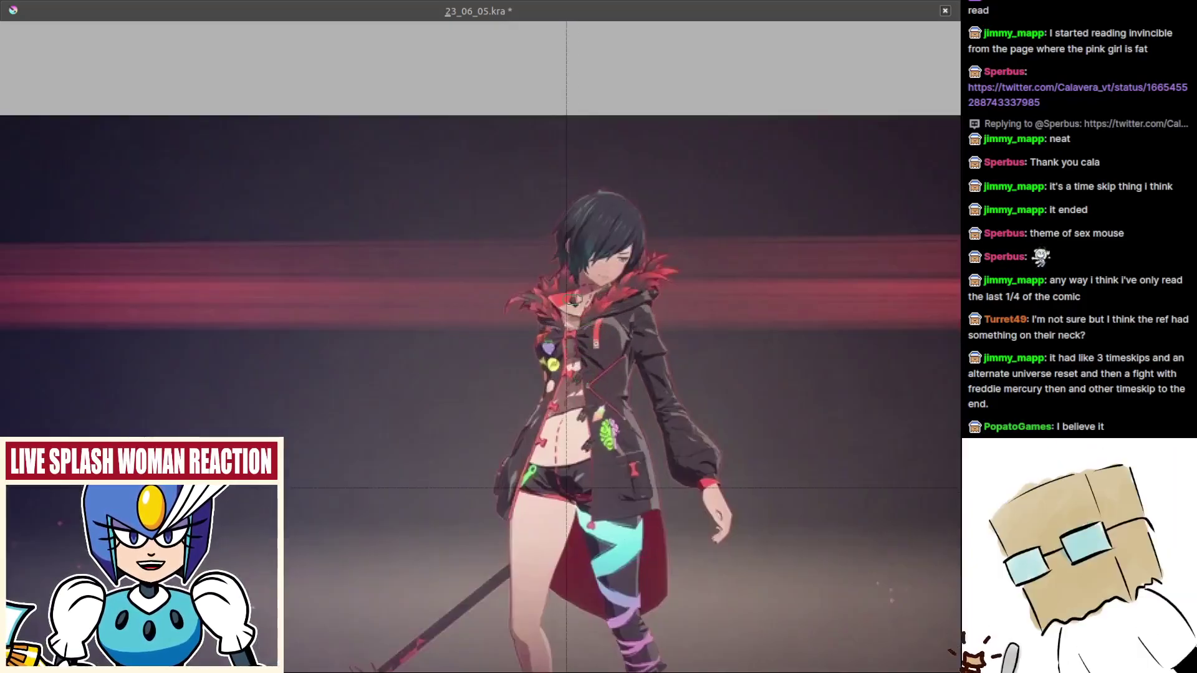
left_click_drag(252, 430, 355, 444)
scroll(312, 499, "down", 3)
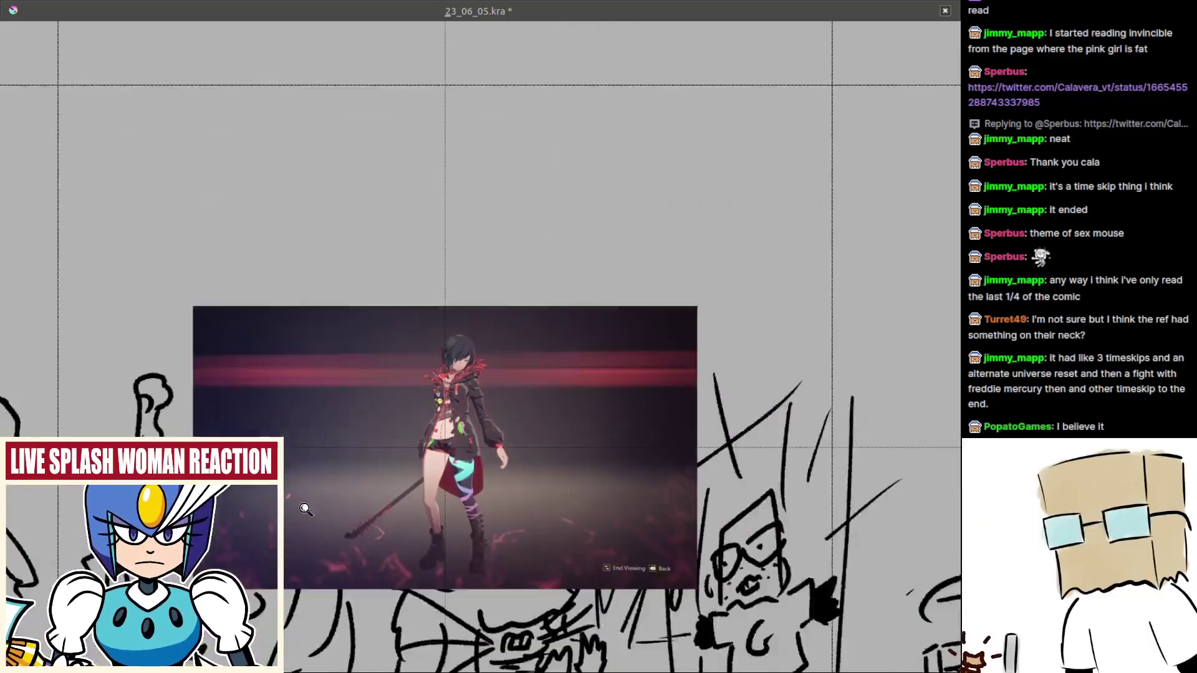
- Draw small angular fastening tabs down both edges of the figure's open jacket
mouse_move(302, 505)
left_mouse_down()
mouse_move(311, 427)
mouse_move(873, 474)
left_mouse_up()
left_click_drag(249, 362, 524, 482)
scroll(518, 479, "up", 3)
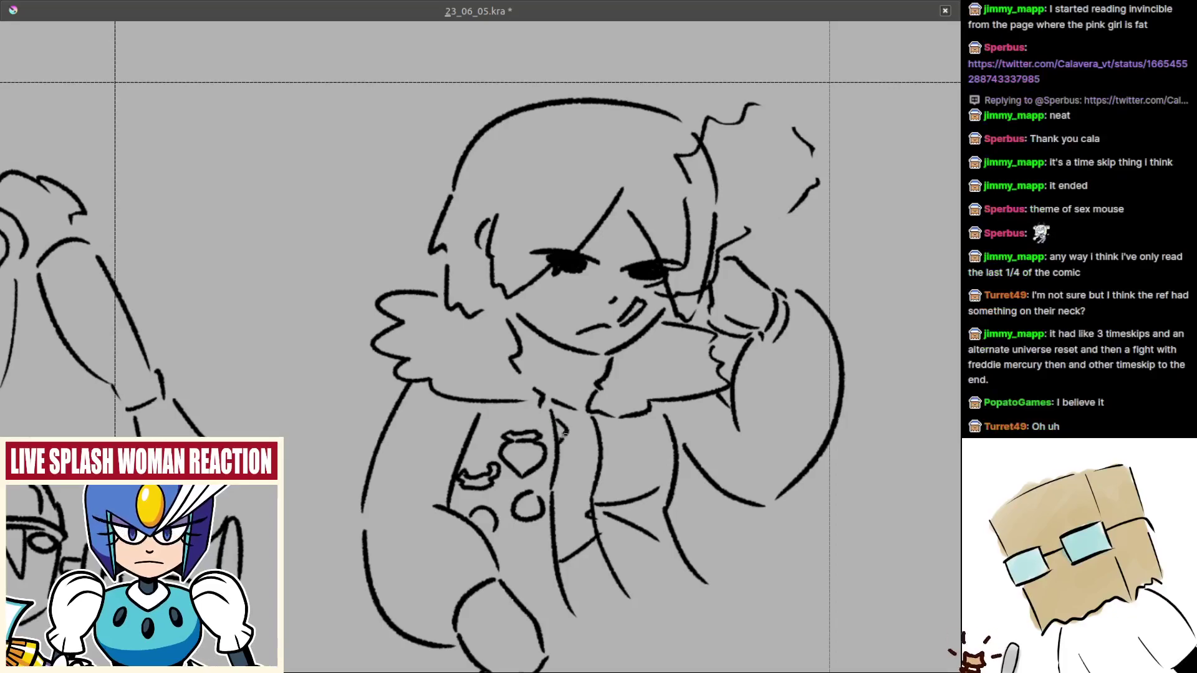
mouse_move(580, 502)
left_mouse_down()
mouse_move(575, 481)
mouse_move(558, 483)
mouse_move(569, 458)
left_mouse_up()
scroll(565, 458, "down", 1)
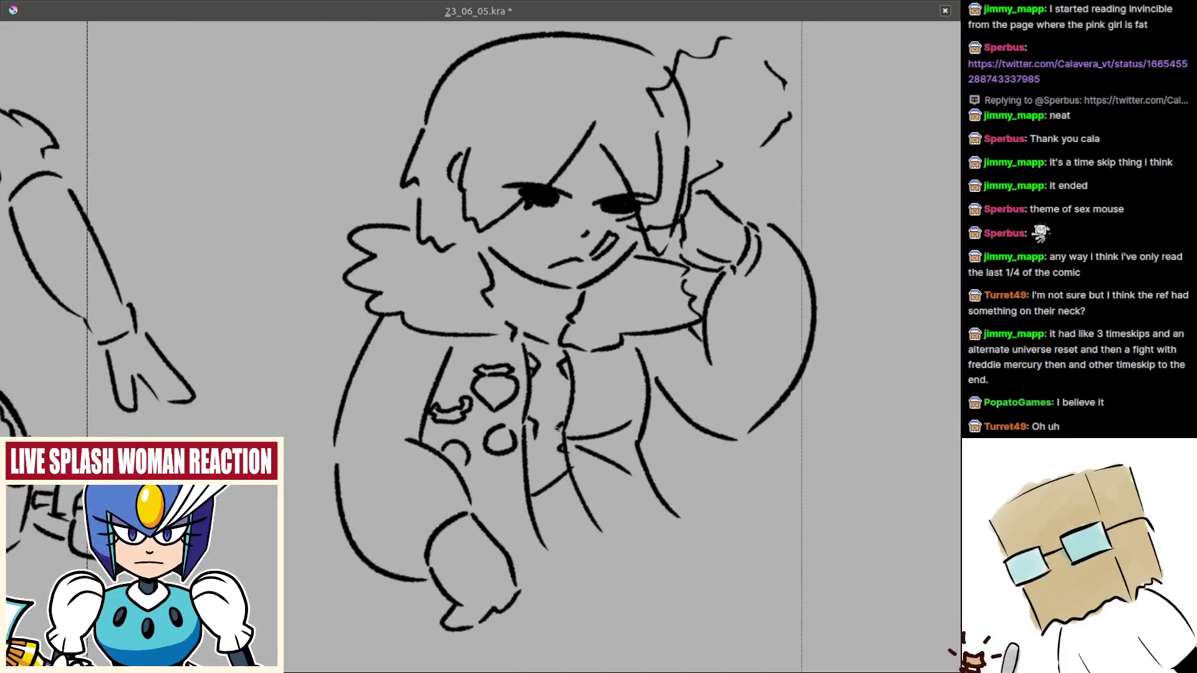
scroll(555, 436, "down", 1)
scroll(524, 425, "down", 1)
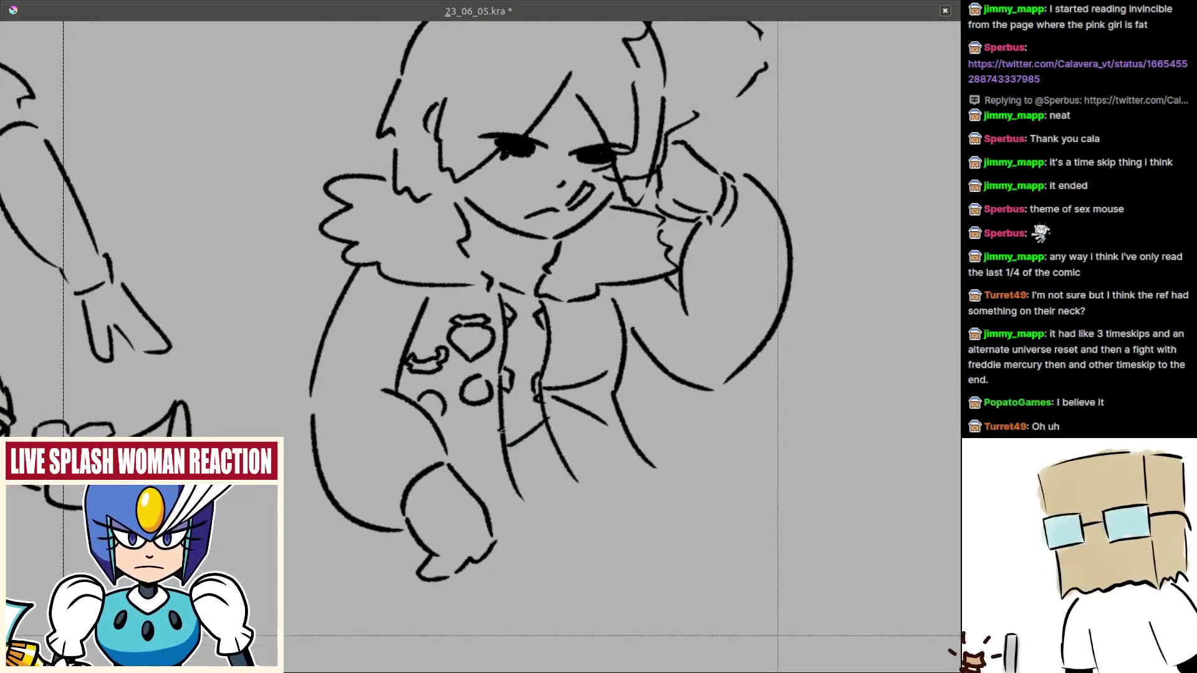
mouse_move(548, 439)
left_mouse_down()
mouse_move(560, 457)
mouse_move(528, 492)
mouse_move(572, 485)
left_mouse_up()
- Draw dashed stitch marks across the figure's neck and down its torso, and save the drawing
scroll(564, 489, "up", 2)
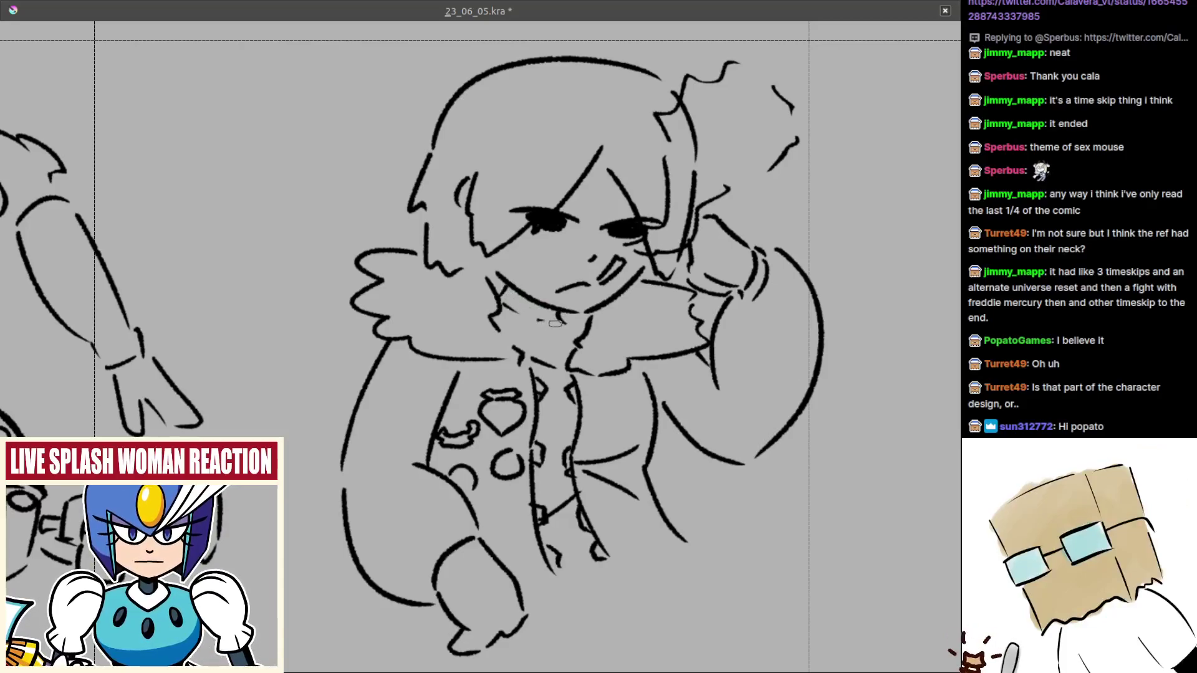
scroll(550, 354, "down", 2)
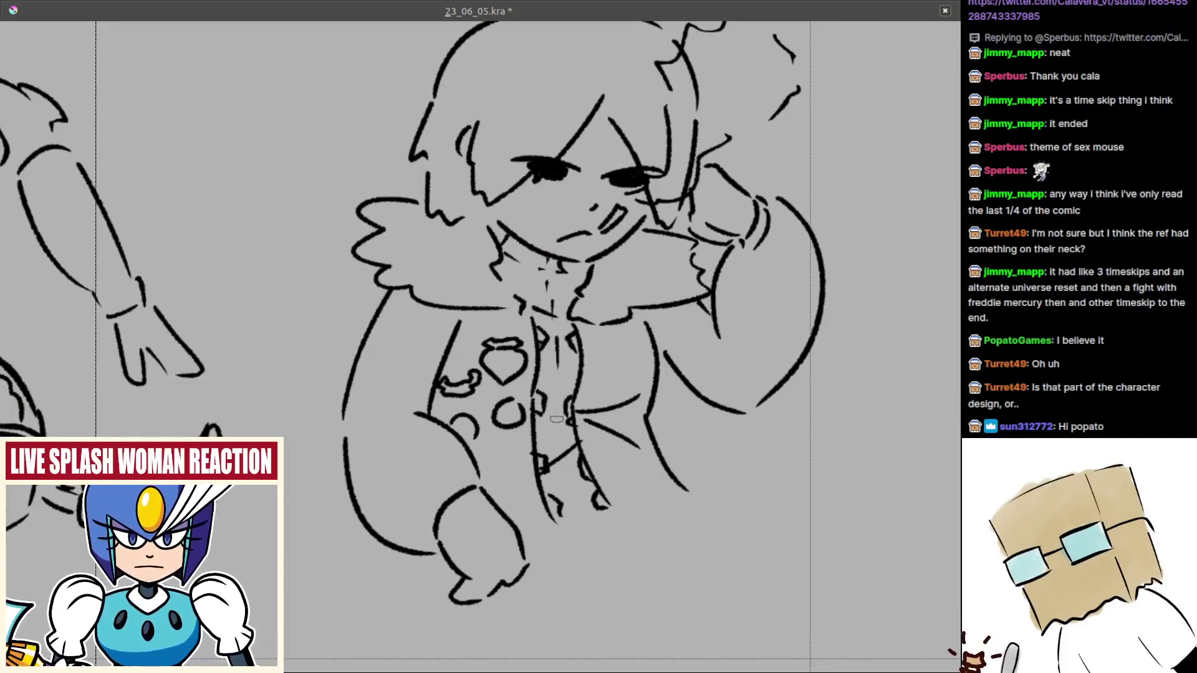
left_click_drag(565, 480, 567, 494)
mouse_move(582, 521)
left_mouse_down()
mouse_move(604, 564)
mouse_move(628, 575)
mouse_move(567, 505)
left_mouse_up()
scroll(567, 505, "up", 3)
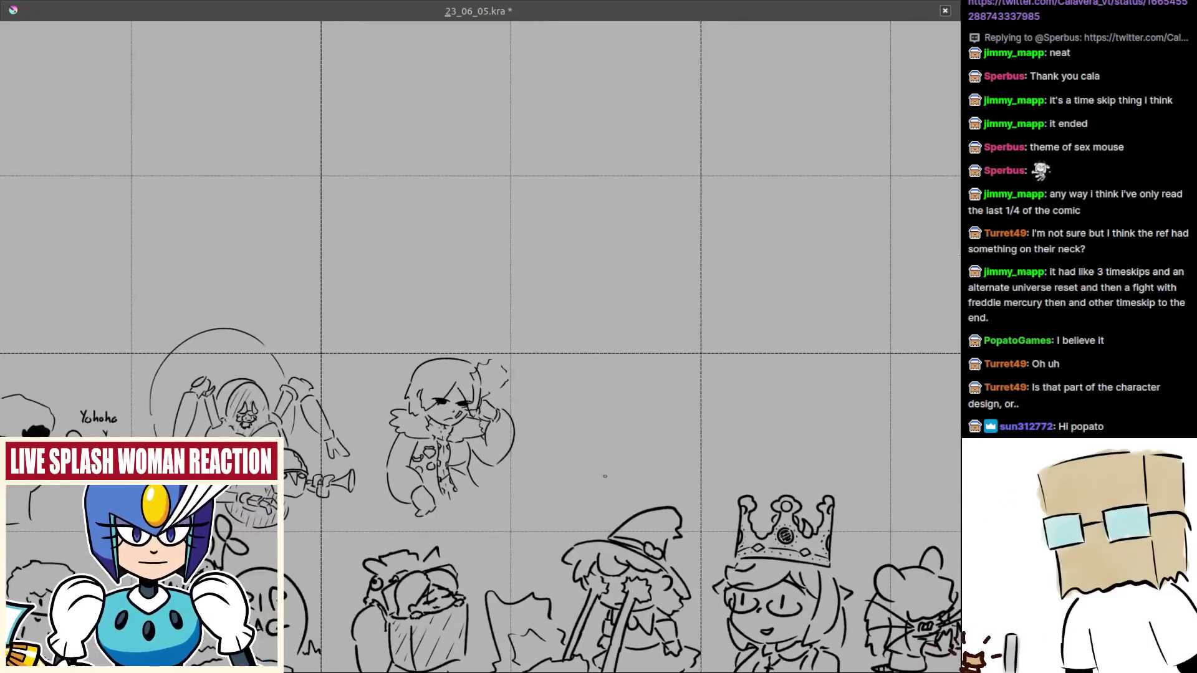
key("ctrl+s")
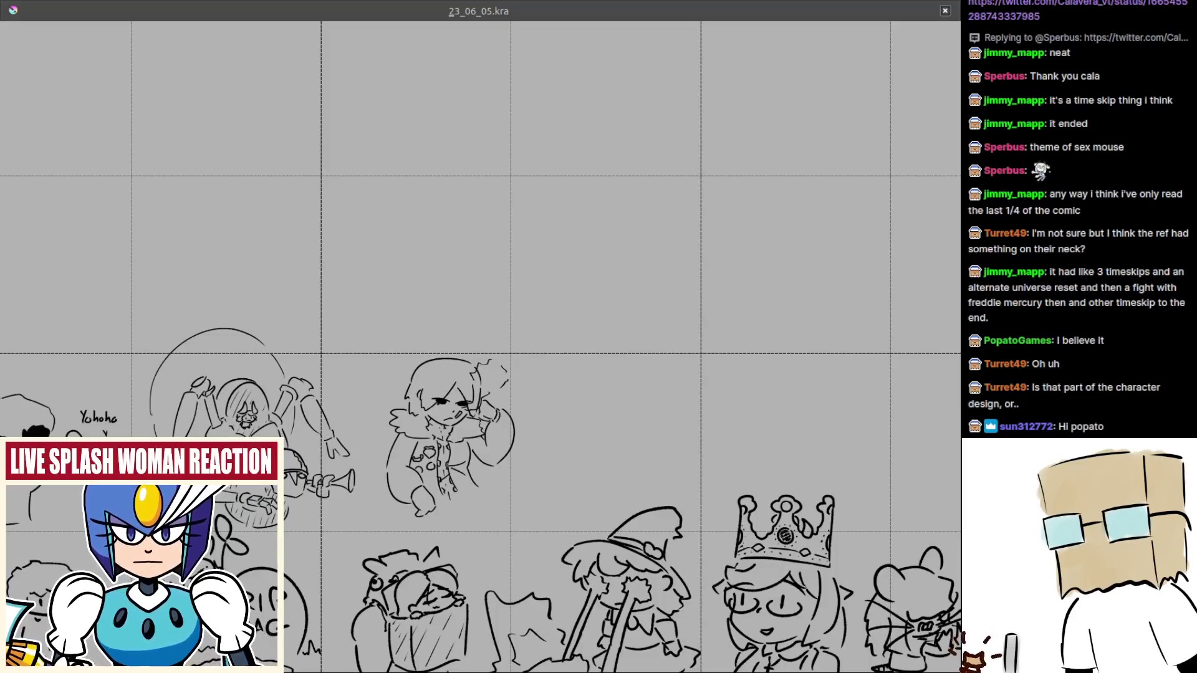
- Start a new sketch in the empty cell beside the figure with a bumpy outline of connected curves
left_click_drag(548, 495, 489, 400)
scroll(414, 377, "up", 2)
mouse_move(404, 390)
left_mouse_down()
mouse_move(462, 366)
mouse_move(429, 409)
left_mouse_up()
key("ctrl+z")
mouse_move(447, 361)
left_mouse_down()
mouse_move(529, 334)
mouse_move(537, 343)
left_mouse_up()
key("ctrl+z")
scroll(504, 386, "up", 1)
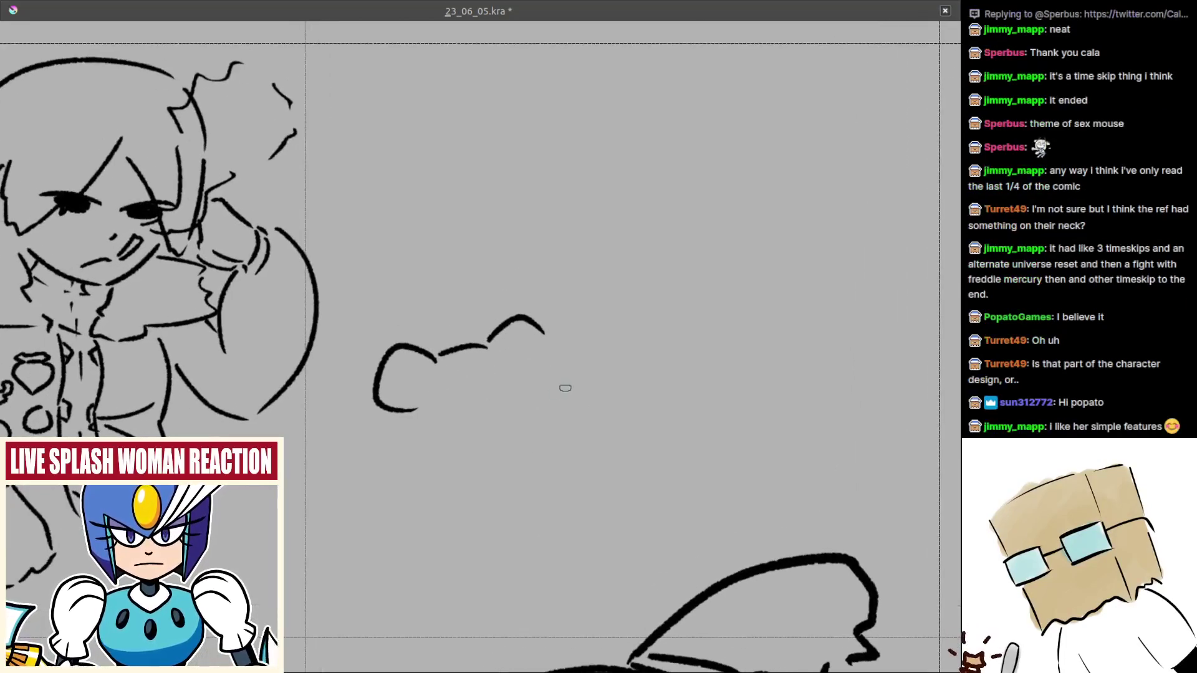
- Draw a round coin held by a thumb and curled fingers beside the bumpy outline
mouse_move(562, 389)
left_mouse_down()
mouse_move(579, 378)
mouse_move(571, 366)
mouse_move(587, 390)
mouse_move(627, 349)
left_mouse_up()
key("ctrl+z")
scroll(599, 376, "up", 1)
mouse_move(574, 326)
left_mouse_down()
mouse_move(594, 387)
mouse_move(565, 420)
mouse_move(547, 414)
mouse_move(541, 445)
mouse_move(540, 425)
mouse_move(556, 446)
mouse_move(579, 415)
mouse_move(549, 457)
mouse_move(575, 446)
mouse_move(561, 465)
mouse_move(581, 439)
left_mouse_up()
key("ctrl+z")
key("ctrl+z")
key("ctrl+z")
left_click_drag(582, 436, 598, 468)
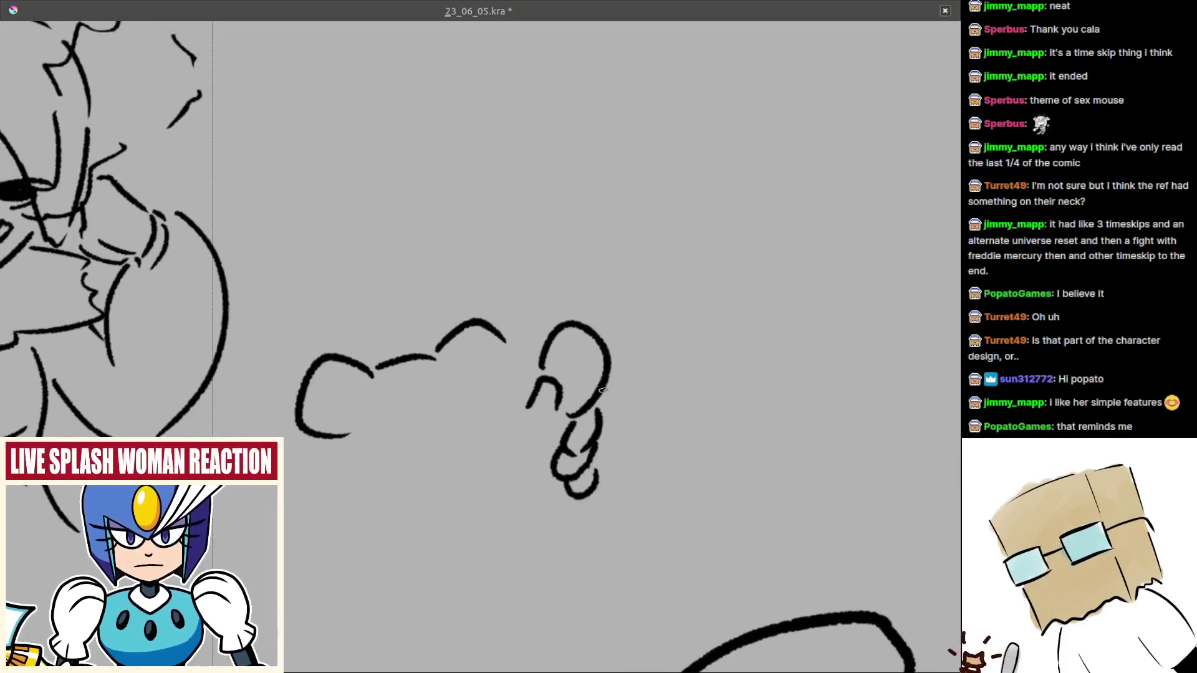
- Add the wrist-side contour and the outer finger edge to the hand holding the coin
key("ctrl+z")
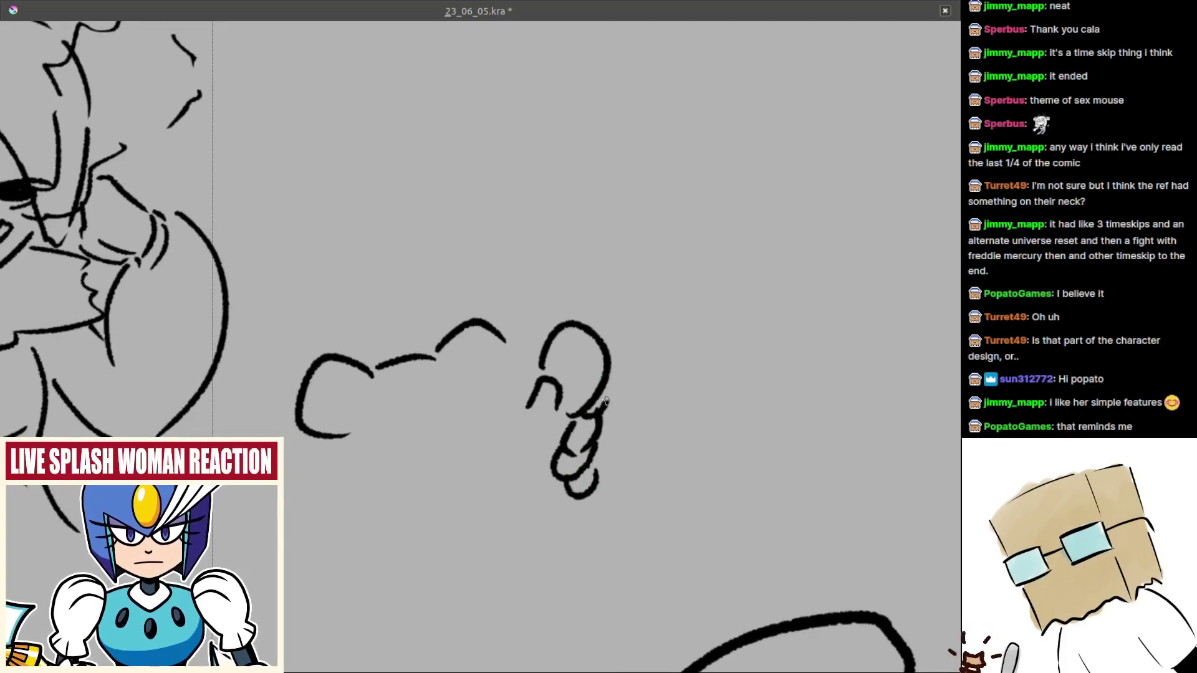
scroll(609, 396, "down", 2)
mouse_move(606, 401)
left_mouse_down()
mouse_move(611, 379)
mouse_move(552, 430)
mouse_move(598, 417)
mouse_move(593, 351)
left_mouse_up()
scroll(564, 414, "up", 2)
key("ctrl+z")
mouse_move(593, 351)
left_mouse_down()
mouse_move(578, 343)
mouse_move(597, 418)
left_mouse_up()
- Try an inner arc inside the coin as the start of its emblem
left_click_drag(597, 417, 588, 286)
key("ctrl+z")
mouse_move(566, 332)
left_mouse_down()
mouse_move(586, 287)
mouse_move(565, 299)
mouse_move(620, 317)
left_mouse_up()
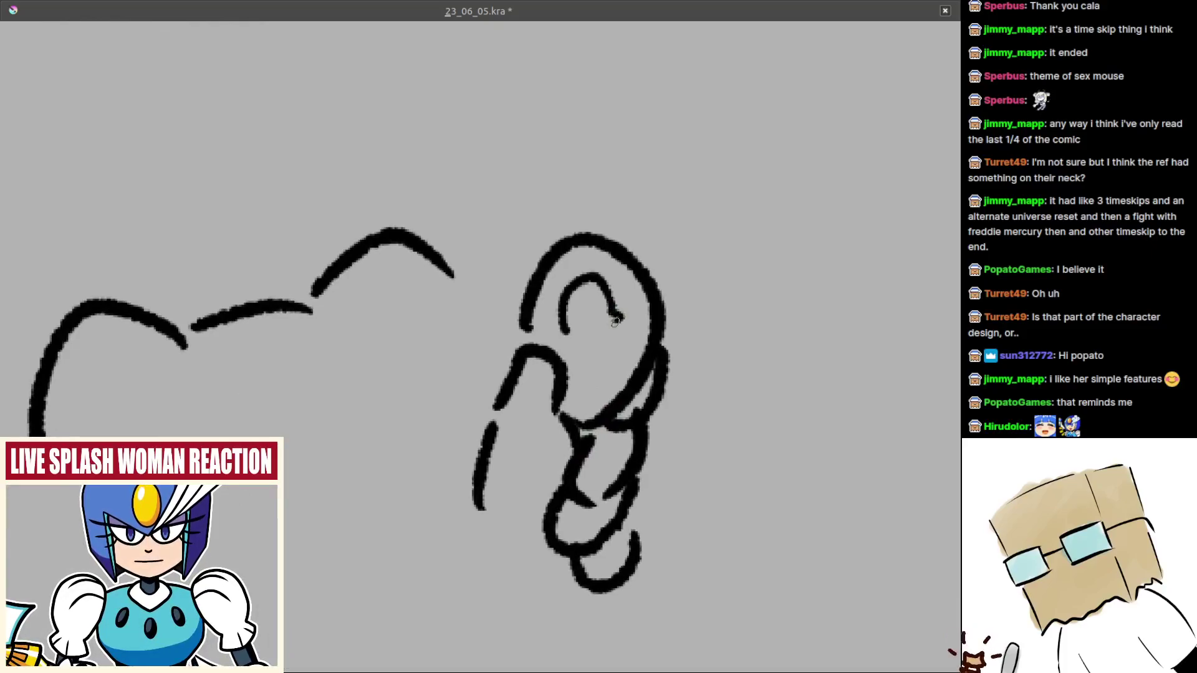
key("ctrl+z")
scroll(574, 316, "up", 2)
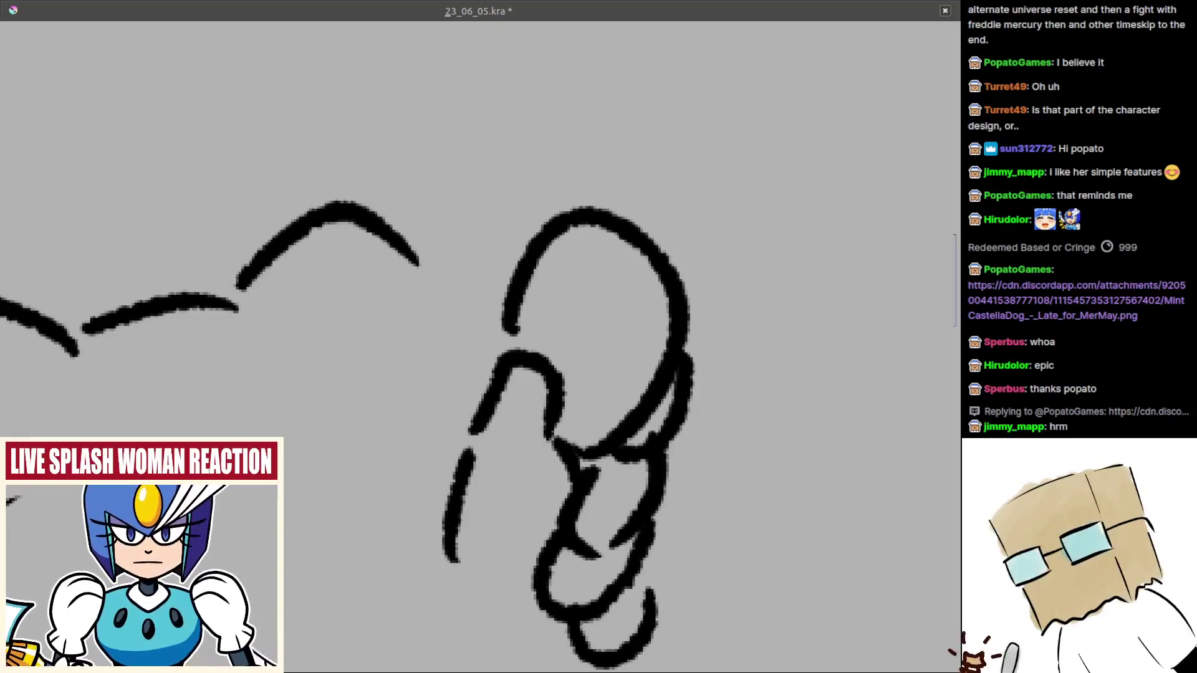
left_click_drag(549, 400, 591, 338)
left_click_drag(578, 343, 548, 489)
left_click_drag(519, 412, 510, 379)
mouse_move(612, 318)
left_mouse_down()
mouse_move(582, 353)
mouse_move(573, 318)
mouse_move(590, 283)
left_mouse_up()
key("ctrl+z")
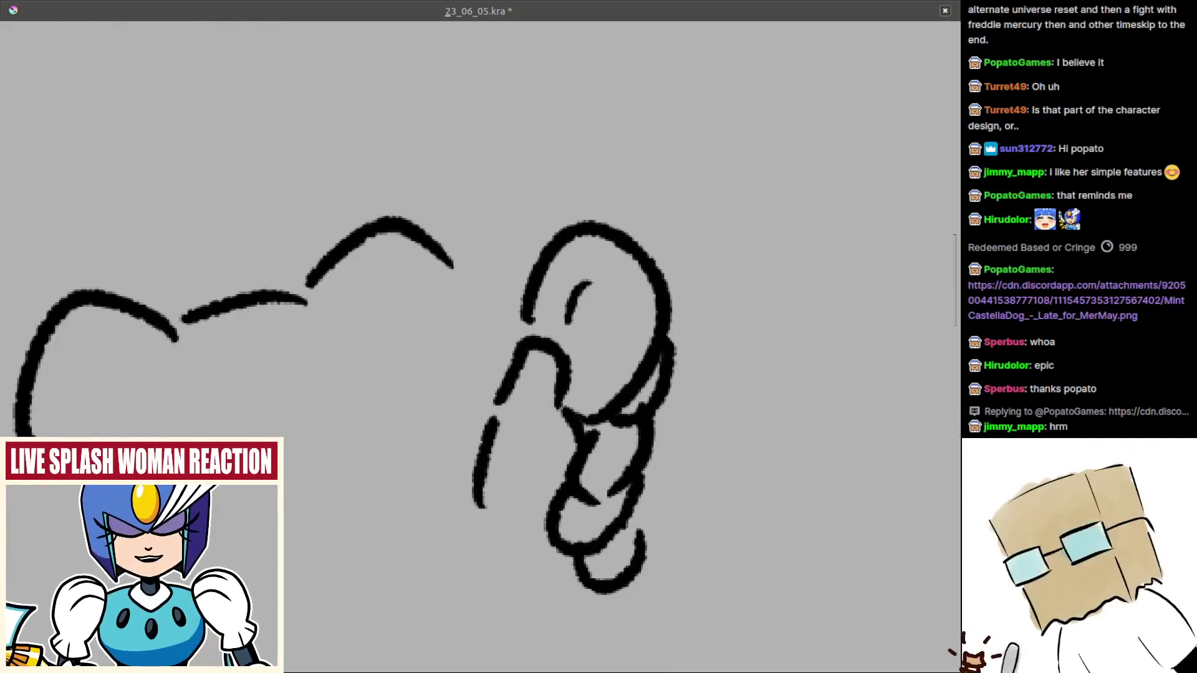
- Try to draw a small profile face with an eye and jawline inside the coin
key("ctrl+z")
mouse_move(568, 323)
left_mouse_down()
mouse_move(595, 280)
mouse_move(571, 291)
mouse_move(594, 283)
mouse_move(562, 342)
left_mouse_up()
key("ctrl+z")
key("ctrl+z")
key("ctrl+z")
mouse_move(583, 275)
left_mouse_down()
mouse_move(612, 286)
mouse_move(628, 351)
mouse_move(573, 394)
mouse_move(625, 370)
mouse_move(591, 362)
left_mouse_up()
key("ctrl+z")
key("ctrl+z")
key("ctrl+z")
key("ctrl+z")
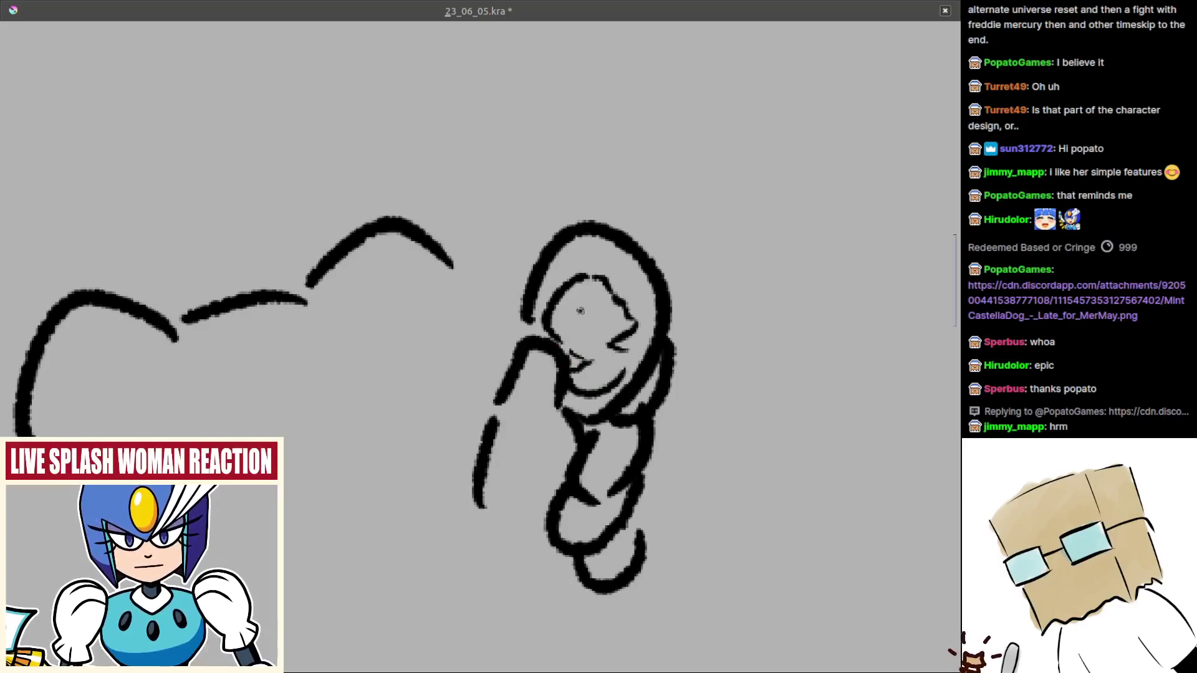
left_click_drag(579, 311, 612, 379)
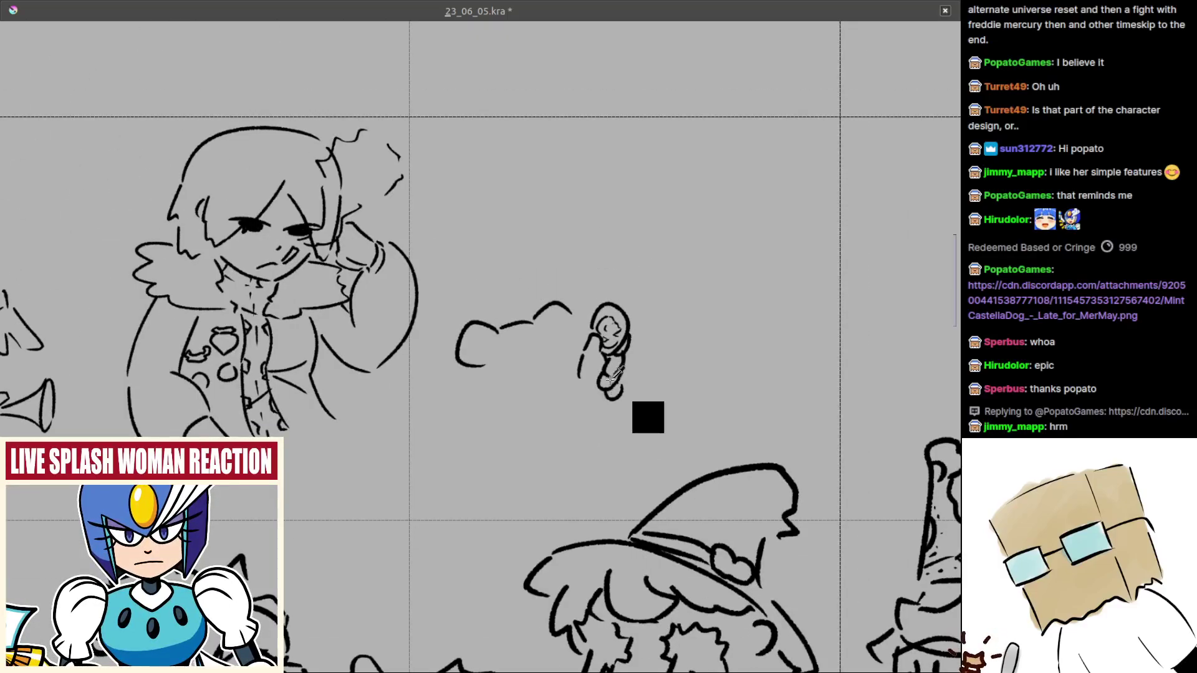
scroll(612, 377, "down", 3)
scroll(618, 350, "up", 8)
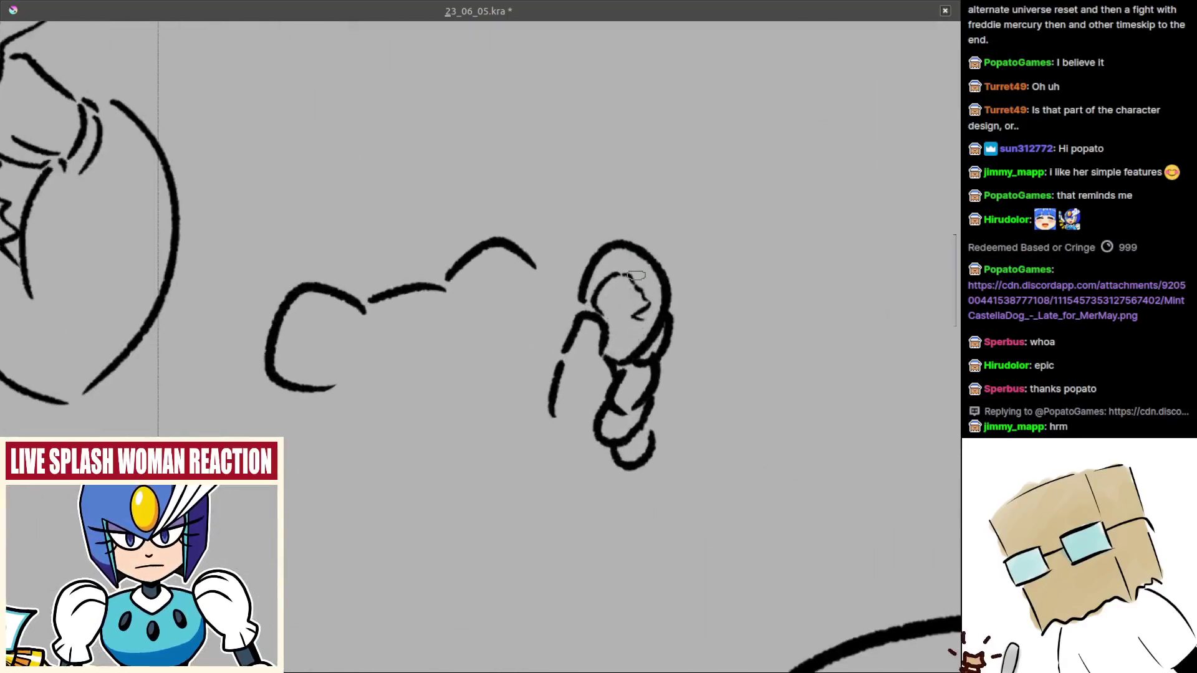
- Draw a dollar sign inside the coin in place of the face
mouse_move(636, 275)
left_mouse_down()
mouse_move(602, 290)
mouse_move(643, 327)
mouse_move(614, 342)
left_mouse_up()
scroll(625, 284, "up", 2)
key("ctrl+z")
left_click_drag(608, 273, 623, 359)
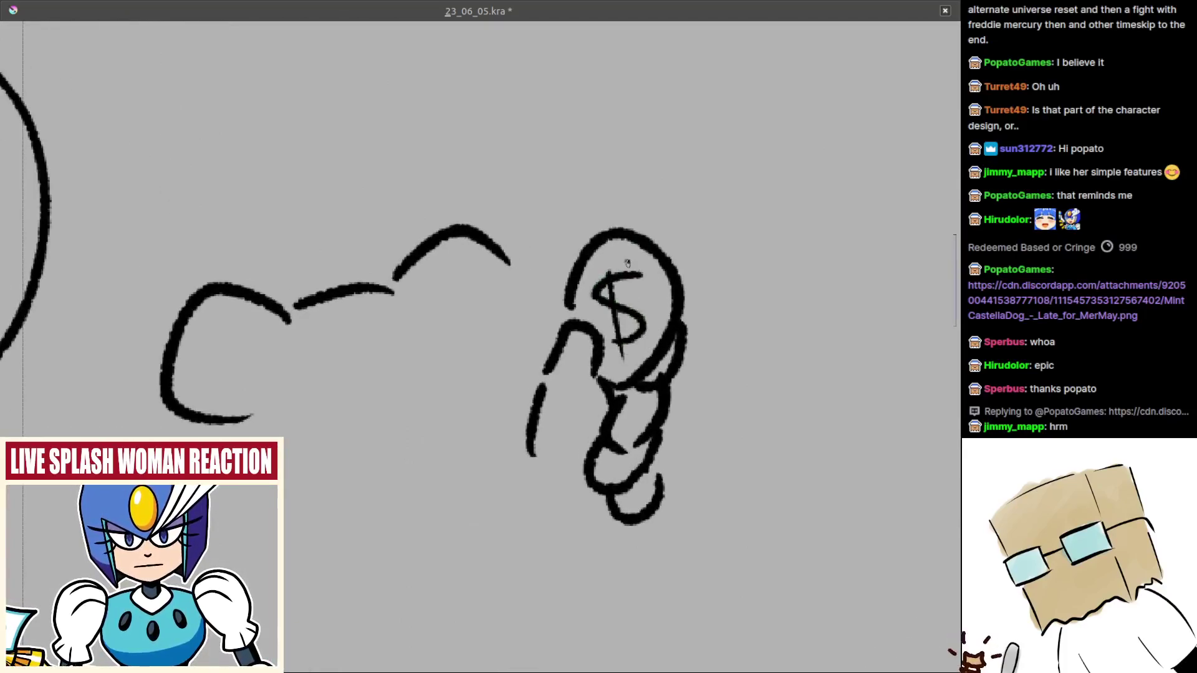
- Select the bumpy outline, move it slightly down and to the left away from the hand, and clear the selection
scroll(628, 264, "down", 5)
scroll(608, 279, "up", 4)
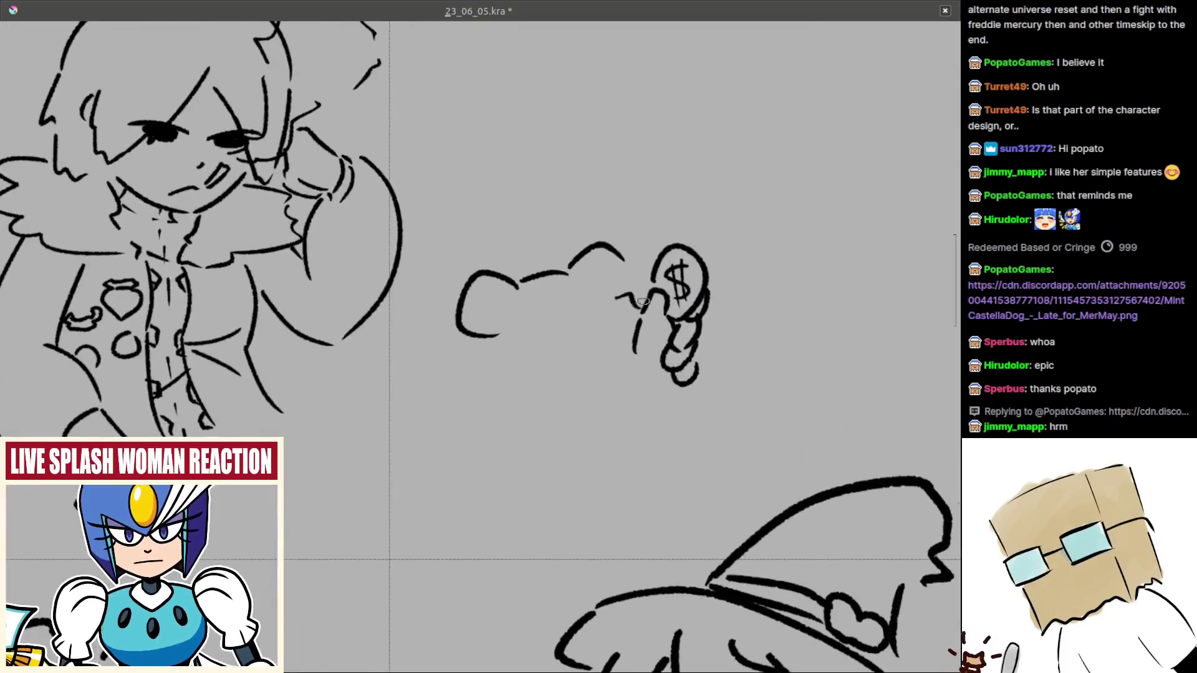
scroll(643, 301, "up", 2)
scroll(643, 301, "up", 1)
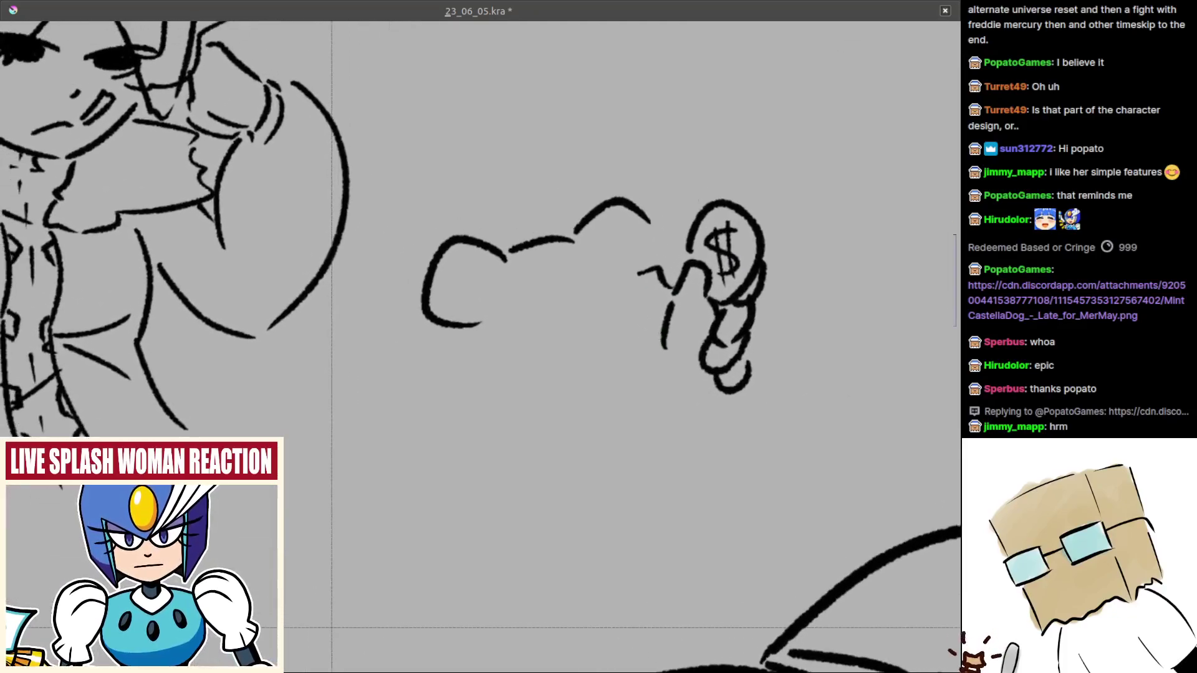
mouse_move(411, 184)
left_mouse_down()
mouse_move(645, 293)
mouse_move(657, 391)
mouse_move(593, 416)
left_mouse_up()
key("t")
key("b")
key("ctrl+shift+a")
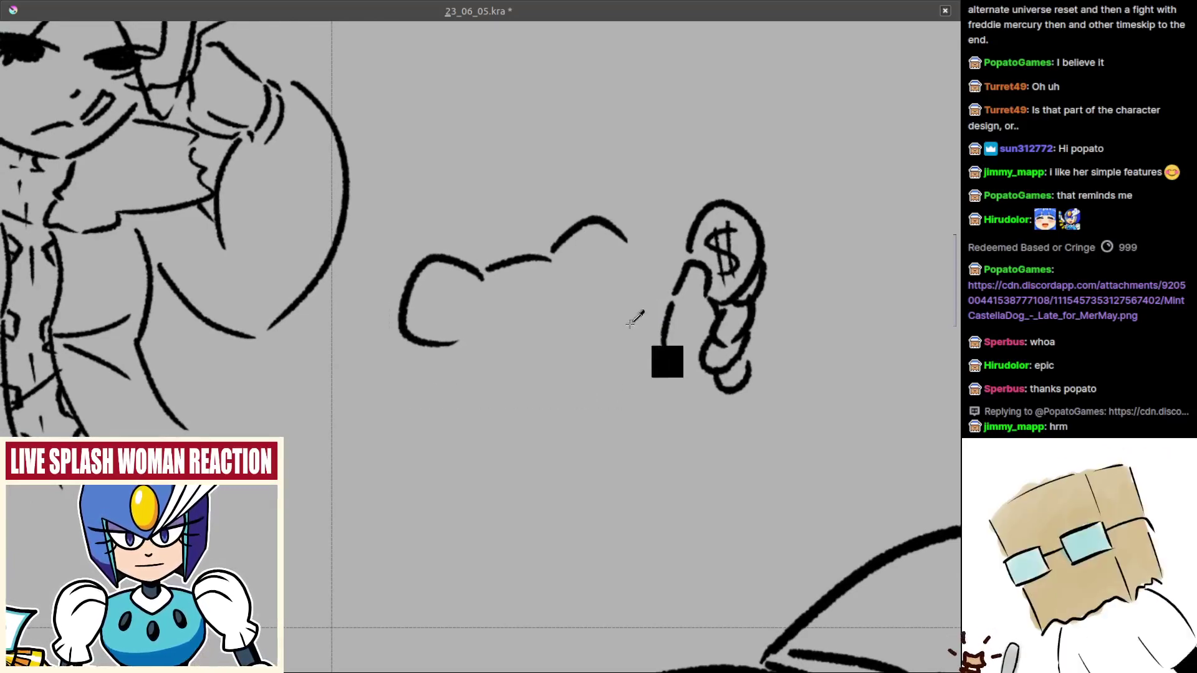
left_click_drag(630, 325, 628, 309)
left_click_drag(620, 256, 663, 290)
key("ctrl+z")
left_click_drag(601, 269, 666, 310)
left_click_drag(637, 307, 663, 280)
key("ctrl+z")
mouse_move(492, 374)
left_mouse_down()
mouse_move(590, 369)
mouse_move(668, 327)
mouse_move(656, 318)
mouse_move(684, 337)
mouse_move(652, 323)
left_mouse_up()
key("ctrl+z")
key("ctrl+z")
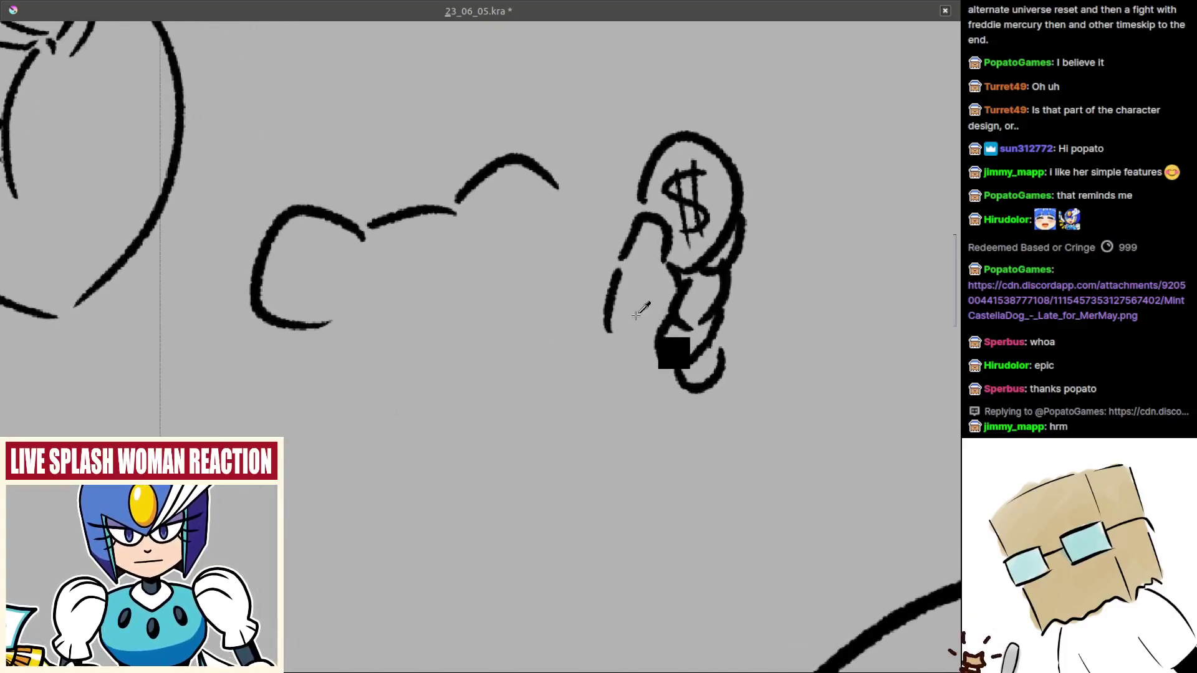
- Shorten the lower end of the line beside the hand and draw the head's front edge, wavy underside and short inner side line
key("e")
left_click_drag(597, 292, 618, 342)
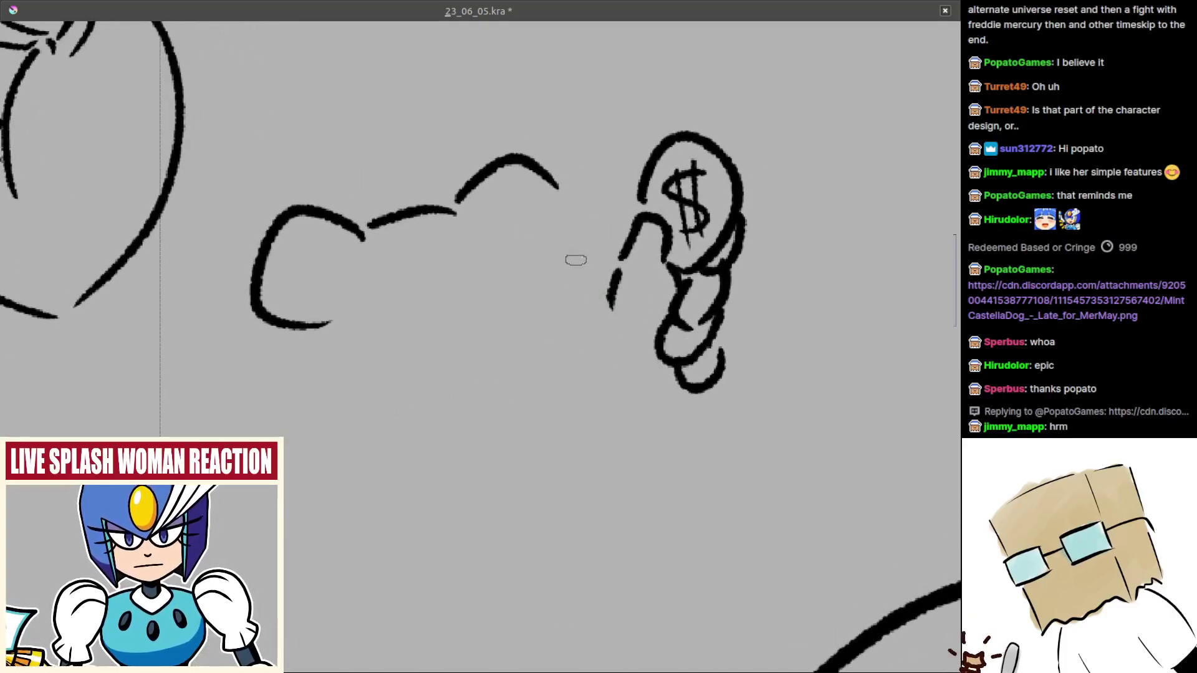
mouse_move(528, 251)
left_mouse_down()
mouse_move(623, 314)
mouse_move(547, 364)
left_mouse_up()
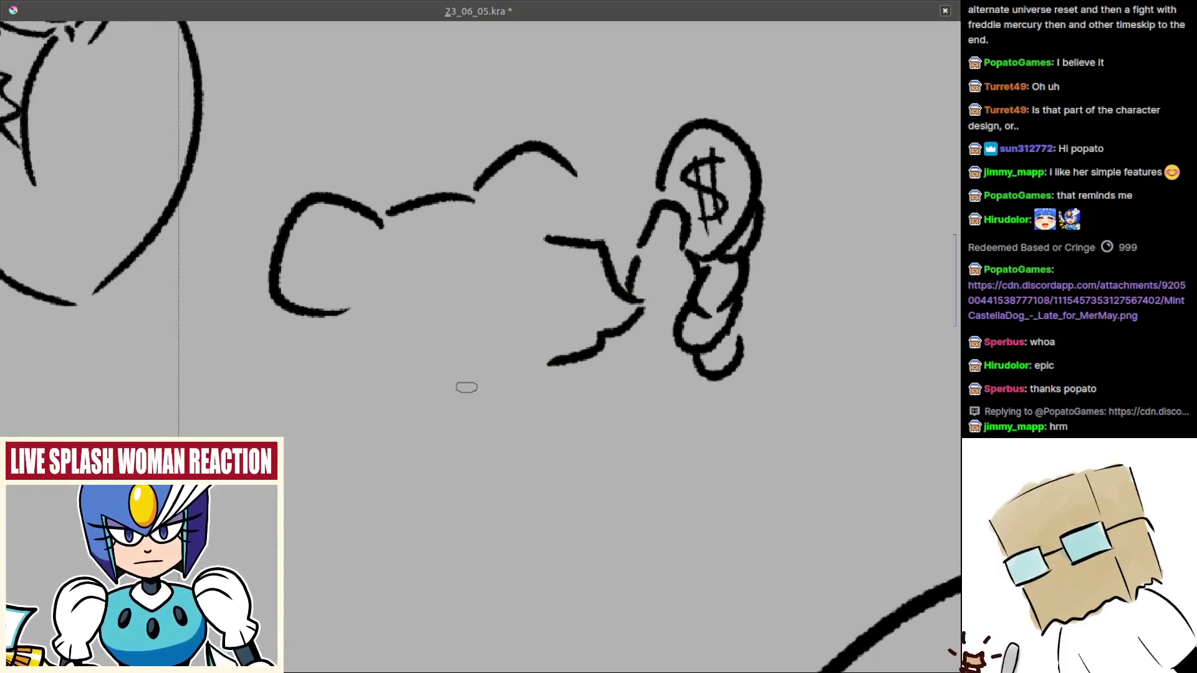
left_click_drag(412, 387, 543, 361)
left_click_drag(407, 310, 395, 378)
left_click_drag(522, 393, 522, 377)
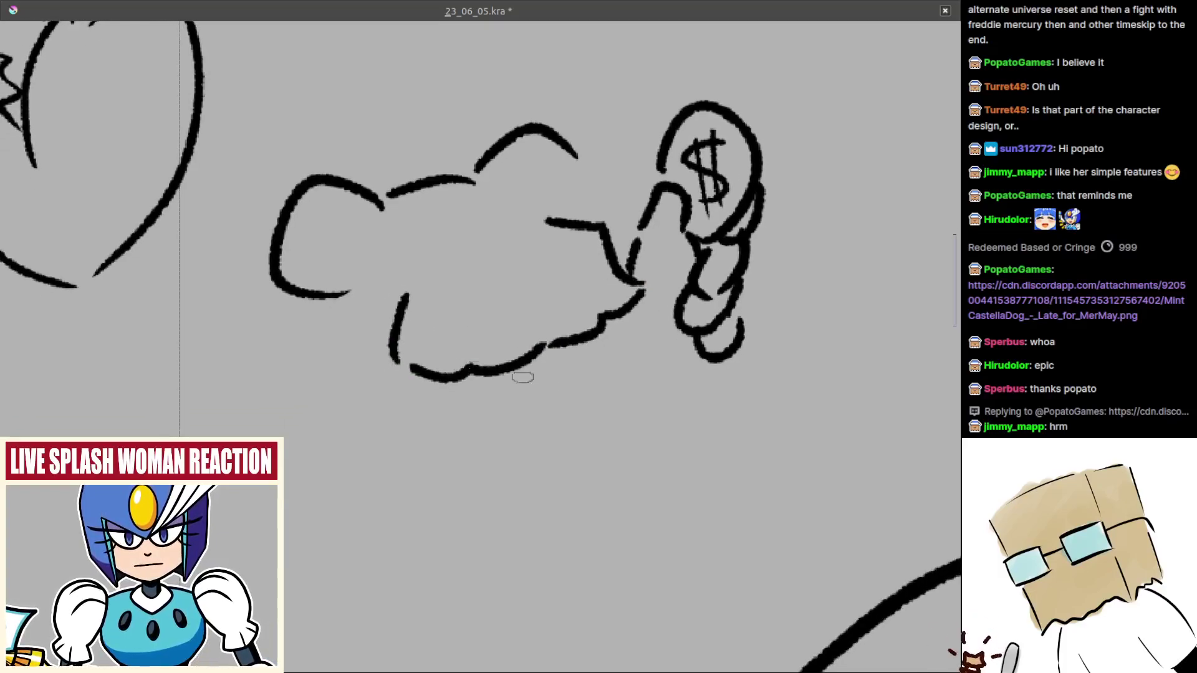
- Draw a long curved band under the head's wavy underside with a small wavy detail inside it
mouse_move(610, 323)
left_mouse_down()
mouse_move(633, 339)
mouse_move(558, 399)
left_mouse_up()
mouse_move(434, 403)
left_mouse_down()
mouse_move(570, 397)
mouse_move(540, 360)
left_mouse_up()
mouse_move(501, 374)
left_mouse_down()
mouse_move(578, 350)
mouse_move(493, 385)
mouse_move(568, 361)
left_mouse_up()
key("ctrl+z")
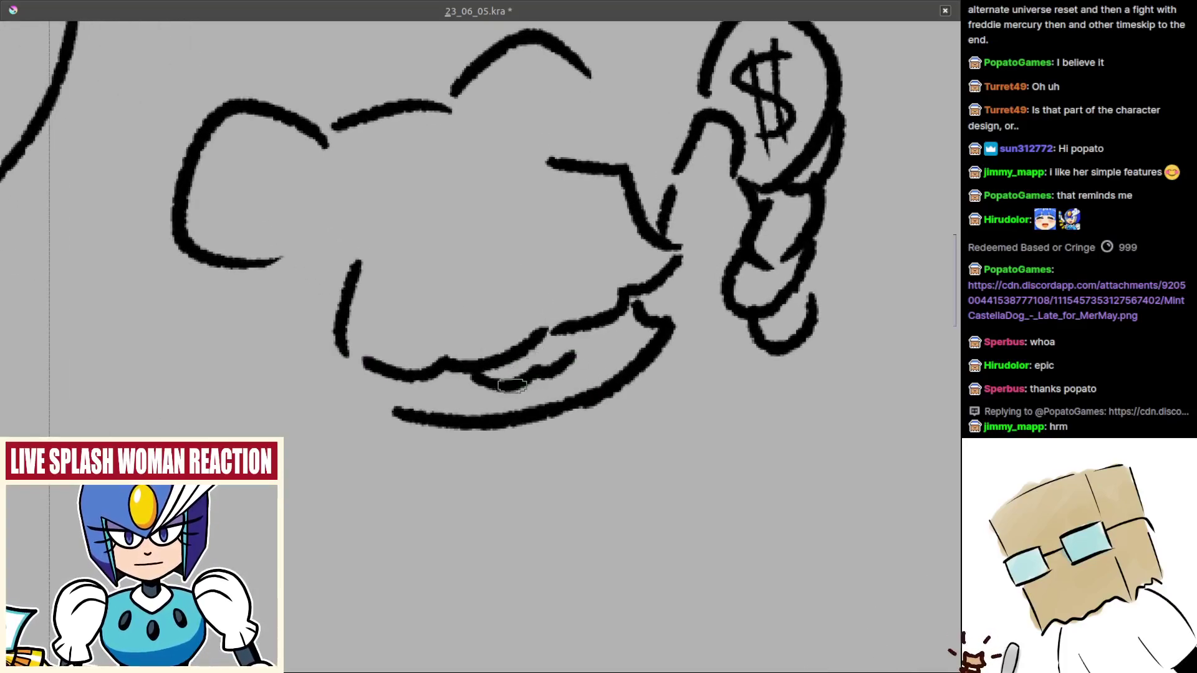
left_click_drag(498, 399, 568, 393)
- Add loose cloth ends and a line joining the back of the head to the band, plus fold lines near the wrist
scroll(541, 389, "down", 2)
mouse_move(479, 393)
left_mouse_down()
mouse_move(433, 412)
mouse_move(377, 369)
left_mouse_up()
left_click_drag(453, 376, 354, 321)
mouse_move(583, 373)
left_mouse_down()
mouse_move(612, 348)
mouse_move(632, 334)
left_mouse_up()
mouse_move(602, 306)
left_mouse_down()
mouse_move(576, 345)
mouse_move(638, 357)
left_mouse_up()
scroll(591, 341, "down", 1)
left_click_drag(639, 357, 670, 358)
scroll(574, 340, "down", 3)
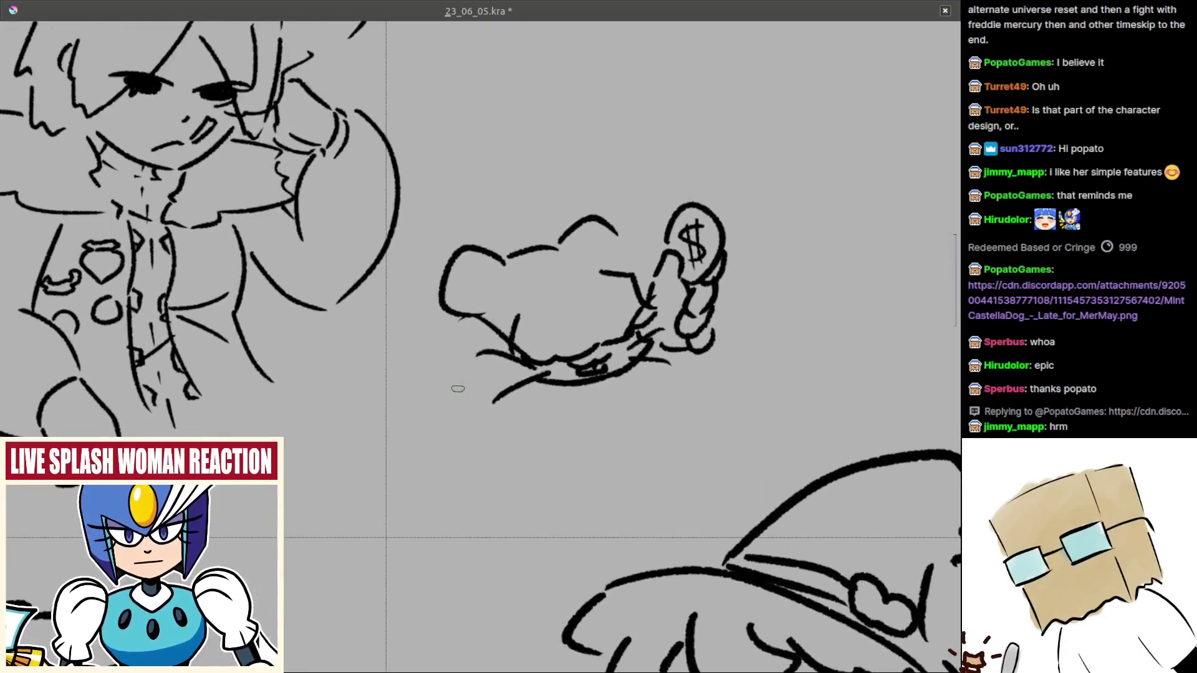
- Close the right side of the upper ear bump with a short curved line
scroll(587, 380, "up", 4)
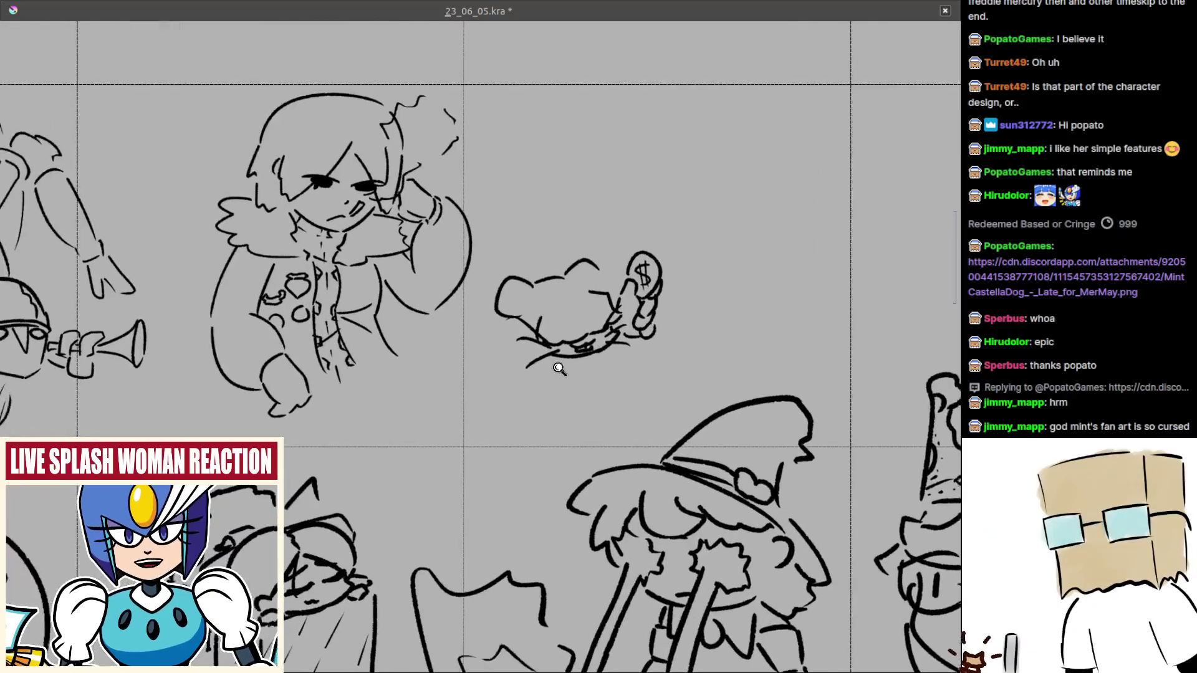
scroll(587, 380, "up", 2)
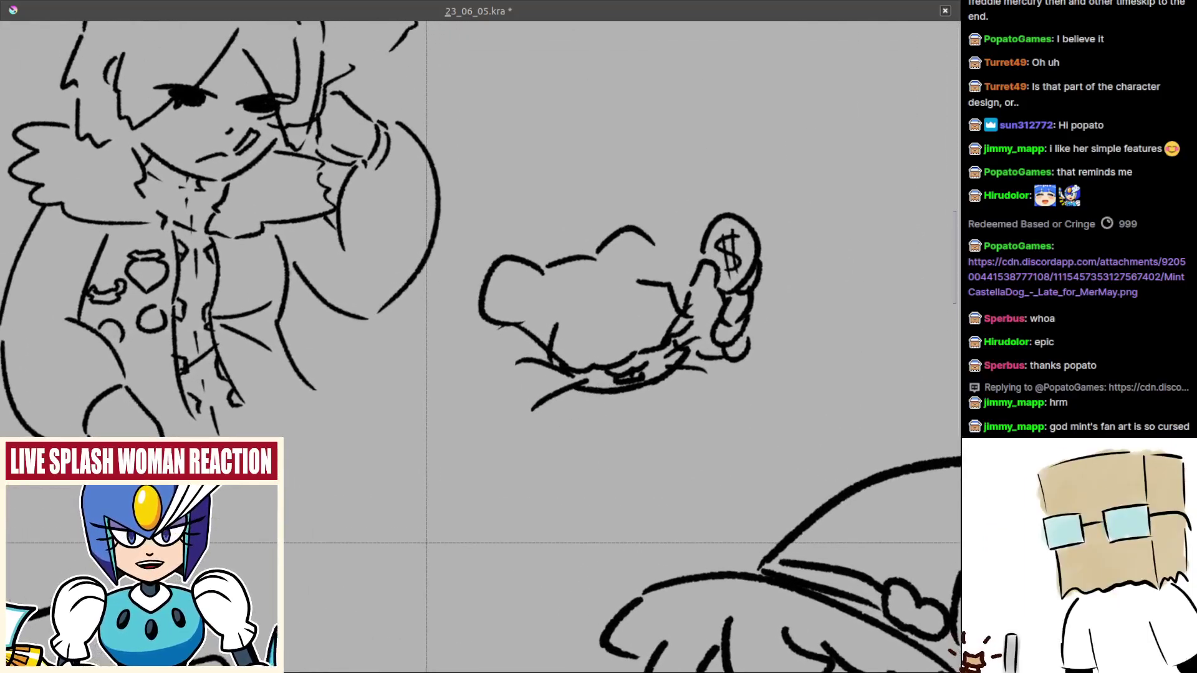
left_click_drag(681, 217, 683, 255)
left_click_drag(632, 308, 693, 266)
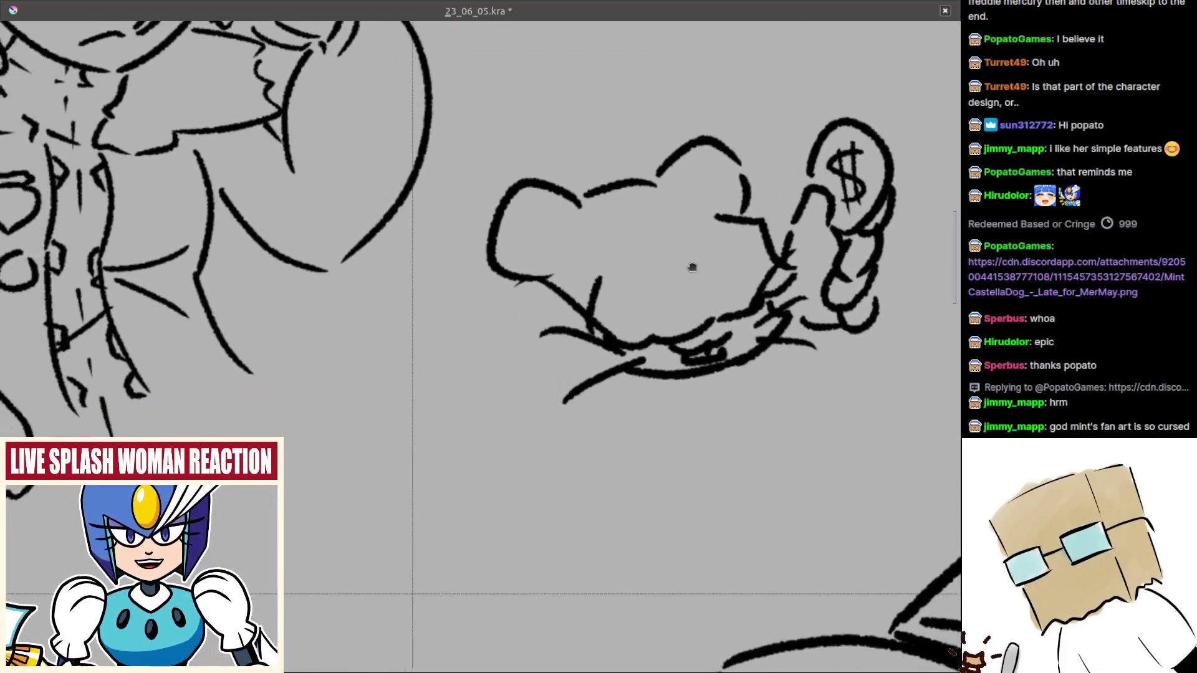
mouse_move(514, 283)
left_mouse_down()
mouse_move(492, 409)
mouse_move(481, 391)
left_mouse_up()
key("ctrl+z")
key("ctrl+z")
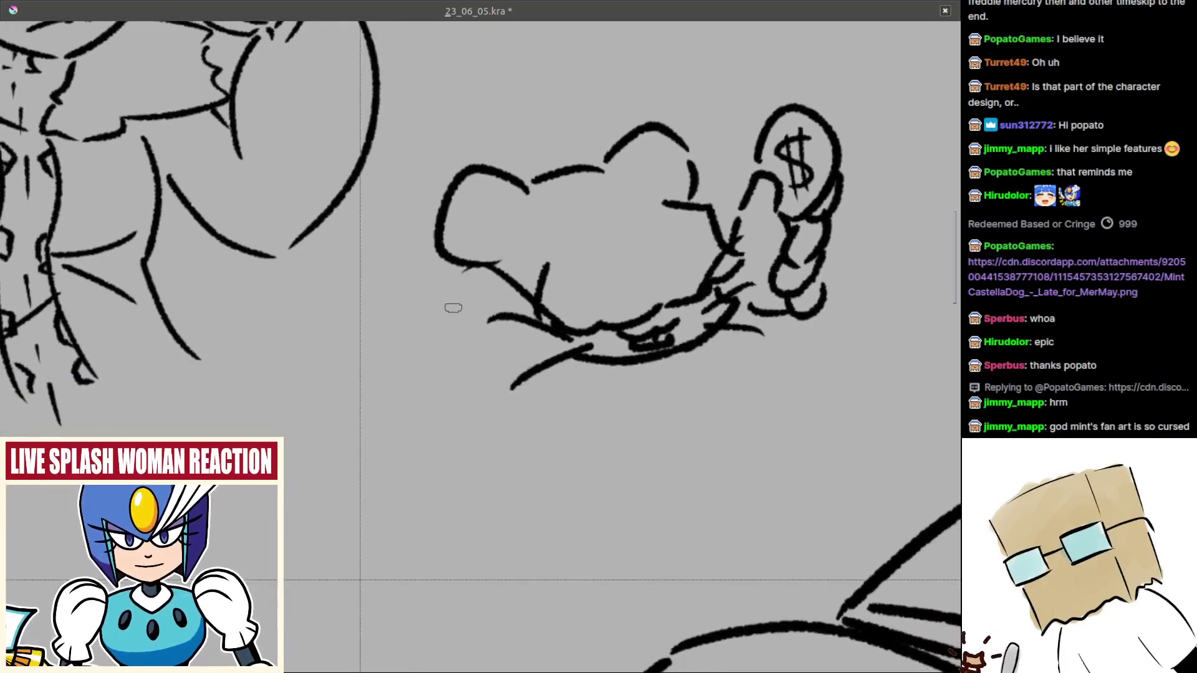
- Draw a jagged hanging edge down from the back of the head and a body side line below the band
mouse_move(459, 274)
left_mouse_down()
mouse_move(431, 343)
mouse_move(440, 454)
mouse_move(438, 307)
mouse_move(457, 415)
mouse_move(480, 454)
left_mouse_up()
key("ctrl+z")
scroll(540, 412, "up", 1)
left_click_drag(556, 310, 573, 404)
key("ctrl+z")
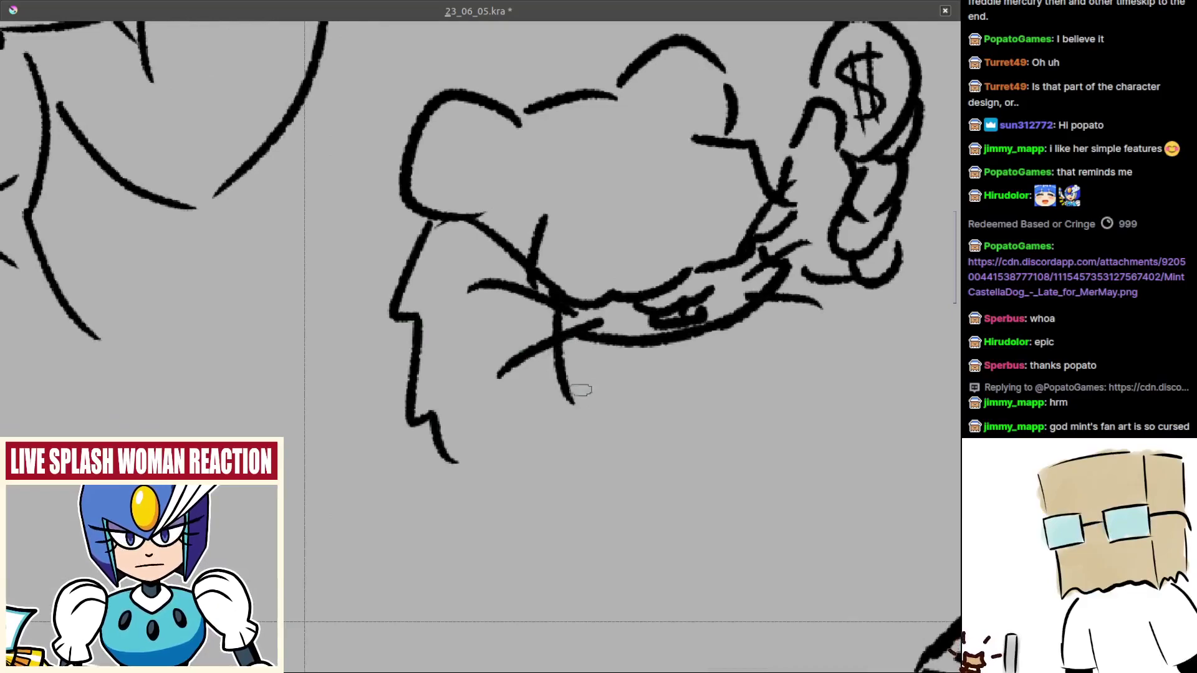
- Draw a bent sleeve outline over the cloth end and a small hooked curve under the raised wrist
mouse_move(502, 256)
left_mouse_down()
mouse_move(473, 344)
mouse_move(542, 416)
left_mouse_up()
left_click_drag(585, 402, 489, 386)
mouse_move(681, 288)
left_mouse_down()
mouse_move(661, 322)
mouse_move(676, 287)
mouse_move(694, 332)
mouse_move(650, 325)
left_mouse_up()
key("ctrl+z")
mouse_move(630, 339)
left_mouse_down()
mouse_move(671, 328)
mouse_move(591, 339)
mouse_move(611, 327)
mouse_move(624, 392)
left_mouse_up()
key("ctrl+z")
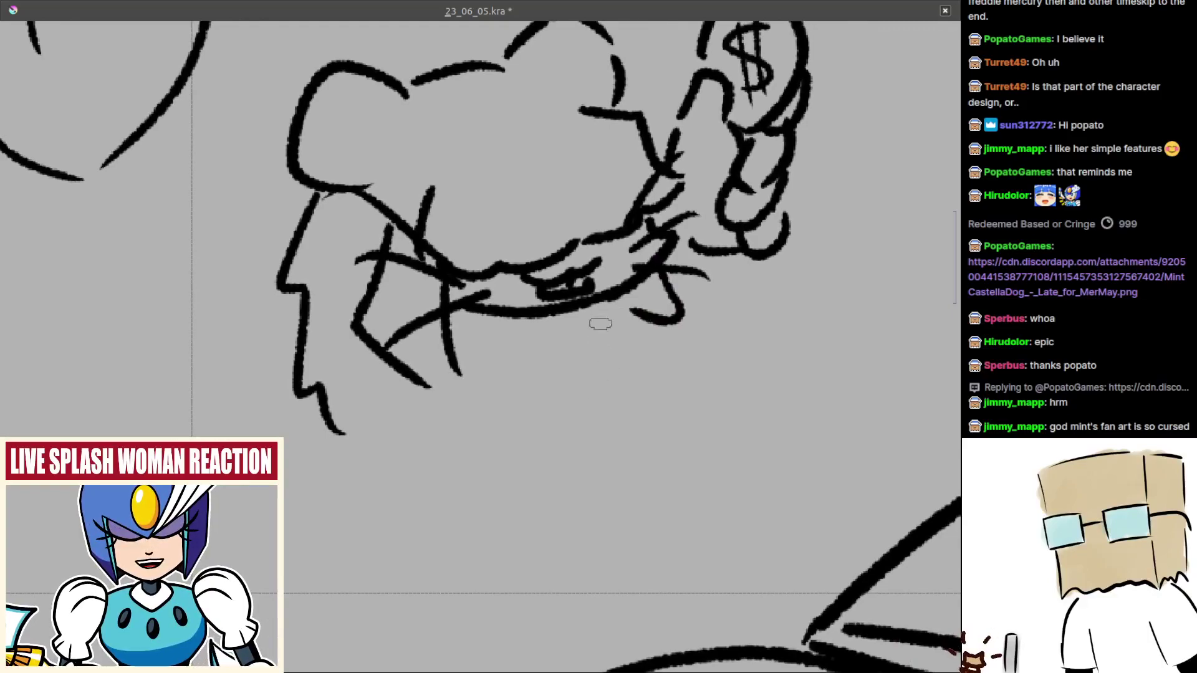
- Try a long side line and a rounded lower edge for the figure's body
left_click_drag(586, 315, 637, 452)
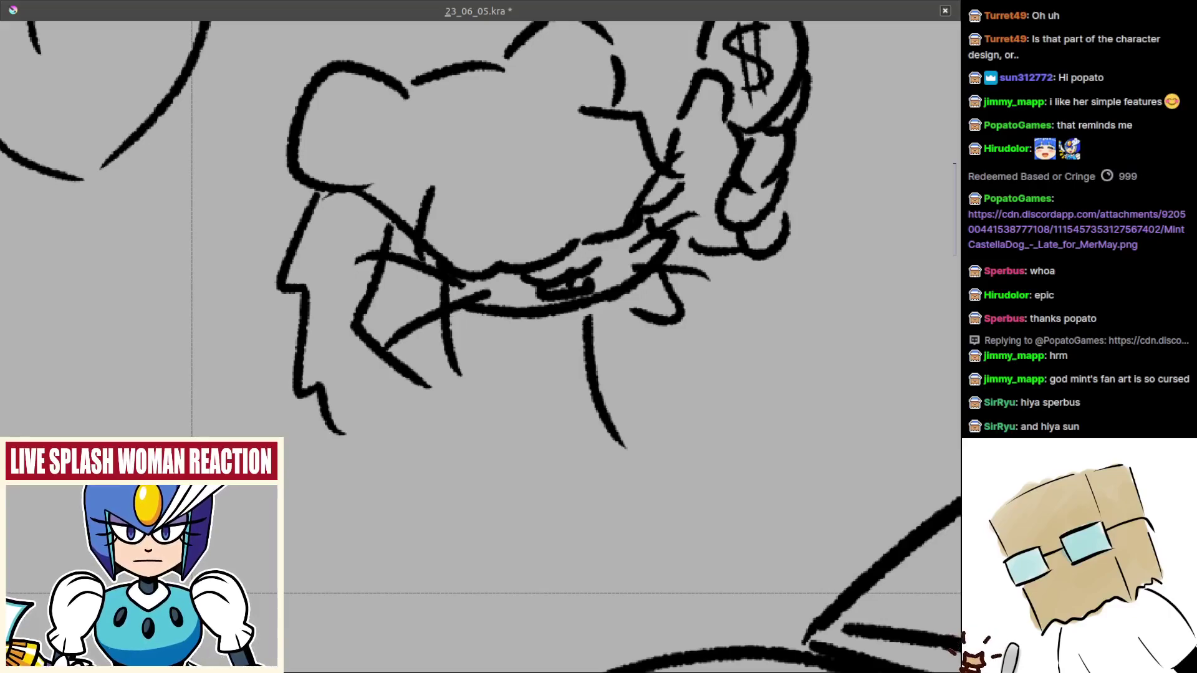
left_click_drag(421, 360, 487, 347)
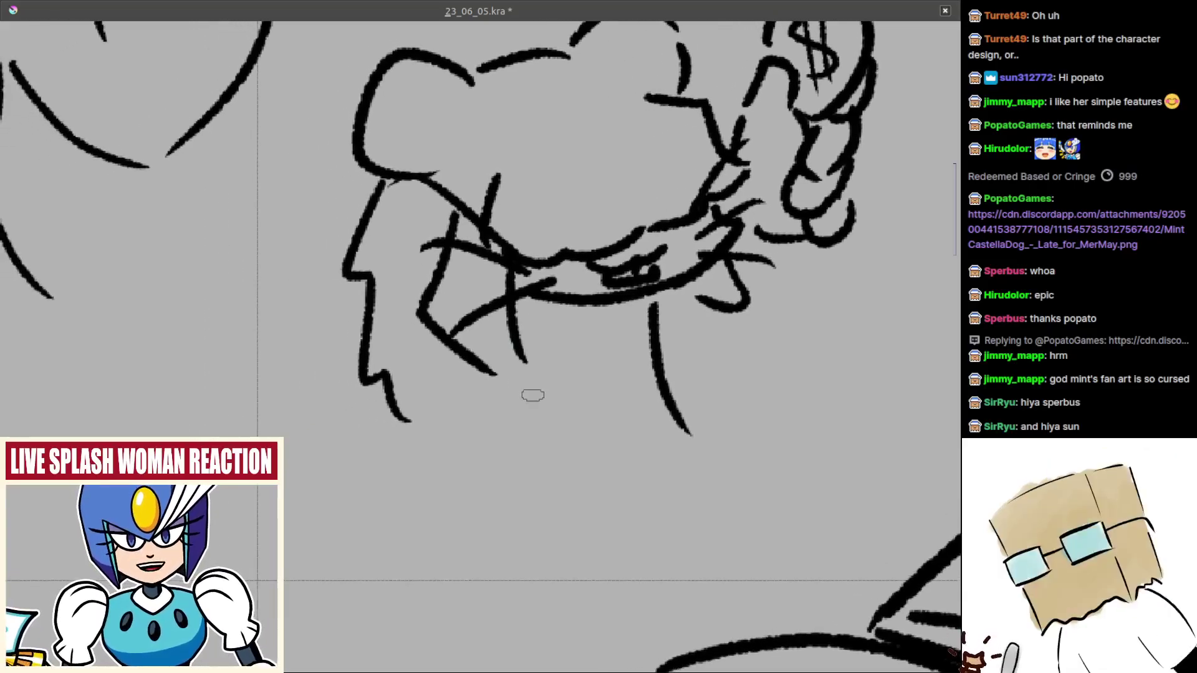
mouse_move(637, 363)
left_mouse_down()
mouse_move(590, 380)
mouse_move(561, 437)
mouse_move(510, 401)
mouse_move(543, 374)
mouse_move(618, 414)
mouse_move(602, 339)
mouse_move(493, 430)
mouse_move(542, 451)
mouse_move(548, 418)
mouse_move(500, 401)
left_mouse_up()
key("ctrl+z")
key("ctrl+z")
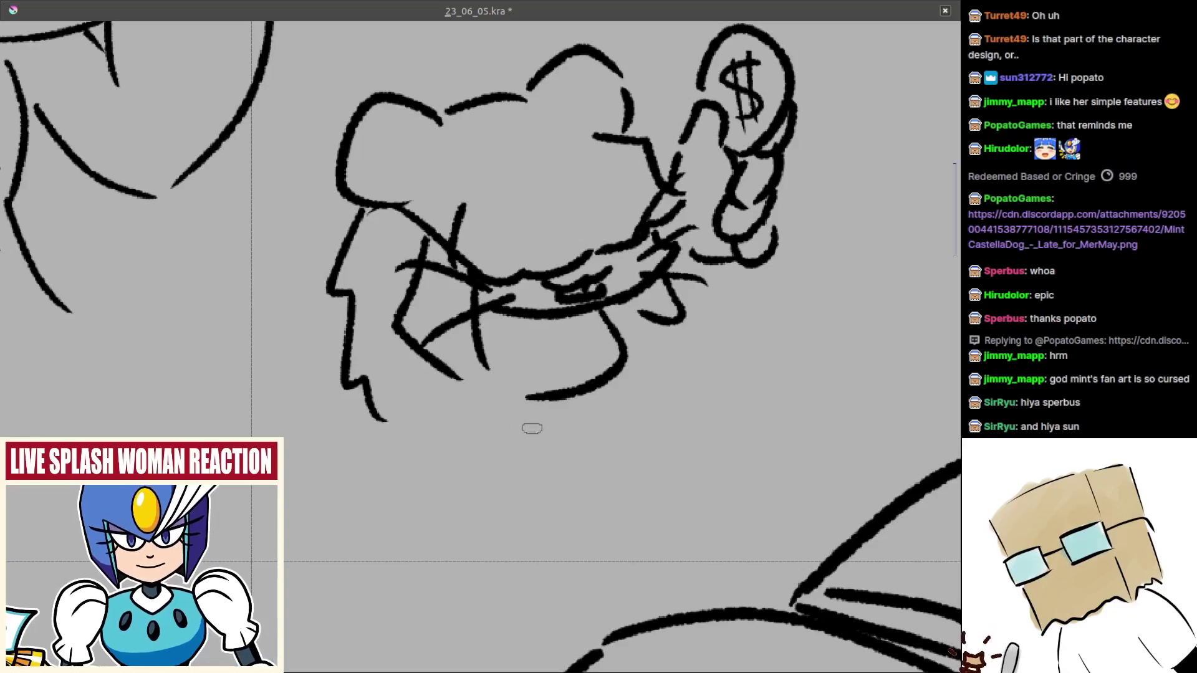
key("ctrl+z")
- Draw a short right side for the body and a curved hem across its lower edge
mouse_move(600, 325)
left_mouse_down()
mouse_move(624, 368)
mouse_move(595, 397)
mouse_move(627, 368)
mouse_move(494, 401)
left_mouse_up()
key("ctrl+z")
key("ctrl+z")
mouse_move(623, 374)
left_mouse_down()
mouse_move(505, 399)
mouse_move(459, 393)
left_mouse_up()
left_click_drag(494, 308, 483, 342)
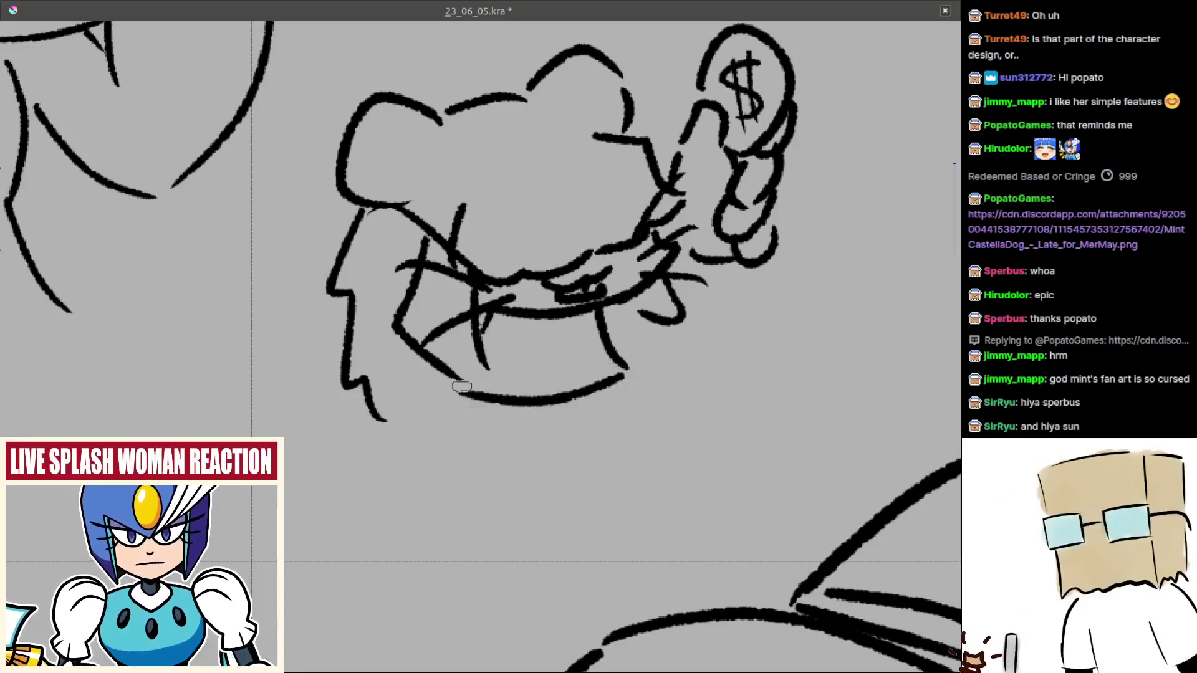
left_click_drag(614, 338, 604, 346)
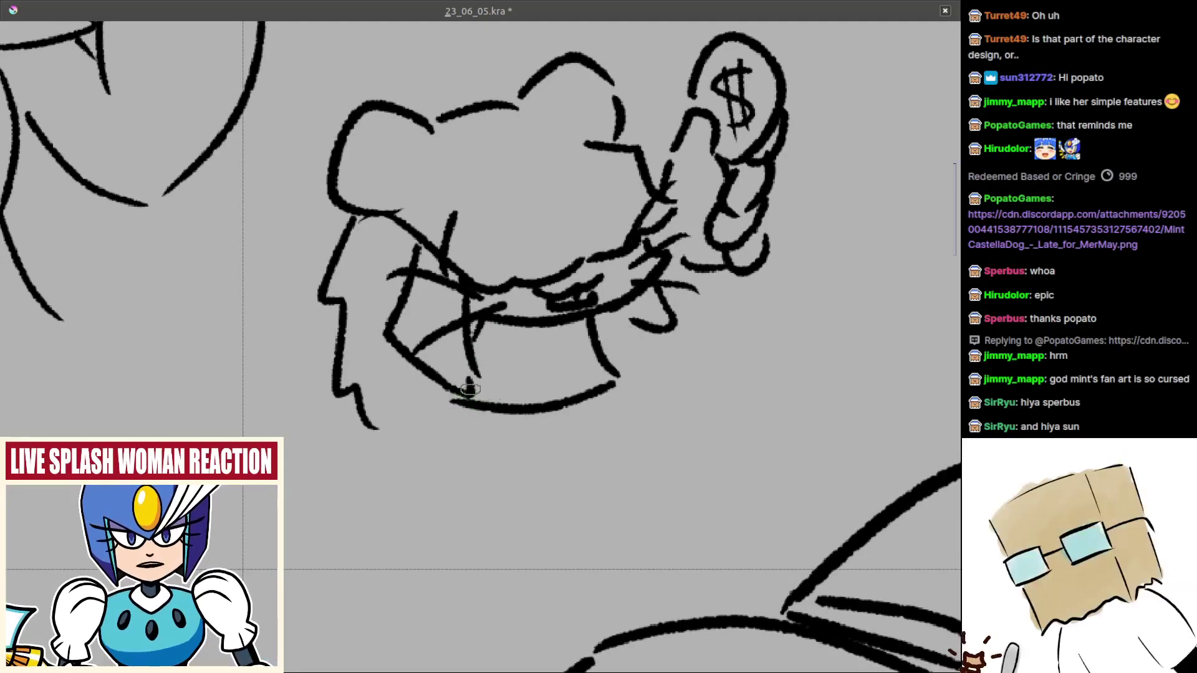
- Close the lower end of the sleeve and draw two short legs with flared feet under the hem
mouse_move(472, 394)
left_mouse_down()
mouse_move(455, 391)
mouse_move(490, 393)
mouse_move(457, 400)
left_mouse_up()
left_click_drag(553, 420, 518, 413)
mouse_move(433, 404)
left_mouse_down()
mouse_move(449, 429)
mouse_move(500, 444)
mouse_move(504, 412)
mouse_move(550, 444)
mouse_move(572, 396)
left_mouse_up()
mouse_move(527, 429)
left_mouse_down()
mouse_move(514, 466)
mouse_move(581, 486)
left_mouse_up()
left_click_drag(561, 486, 566, 358)
left_click_drag(457, 444, 499, 452)
left_click_drag(436, 378, 458, 471)
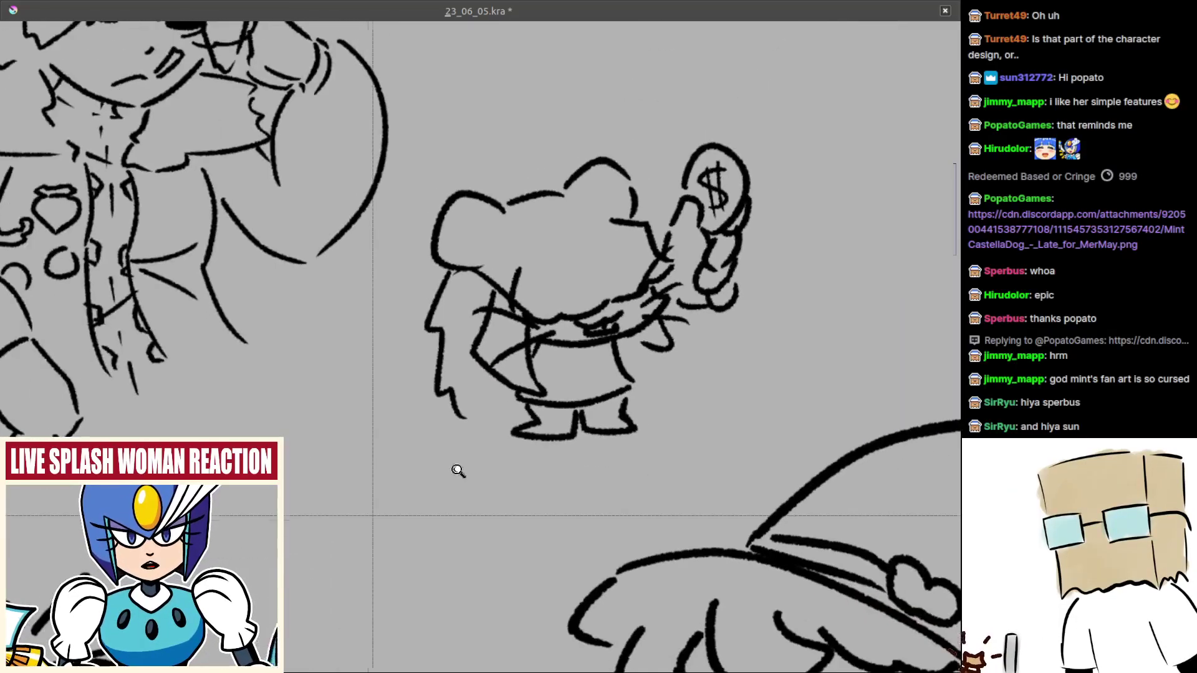
- Draw a jagged cloth edge beside the body's right side and a small rounded shape at the sleeve's lower end
left_click_drag(445, 406, 490, 442)
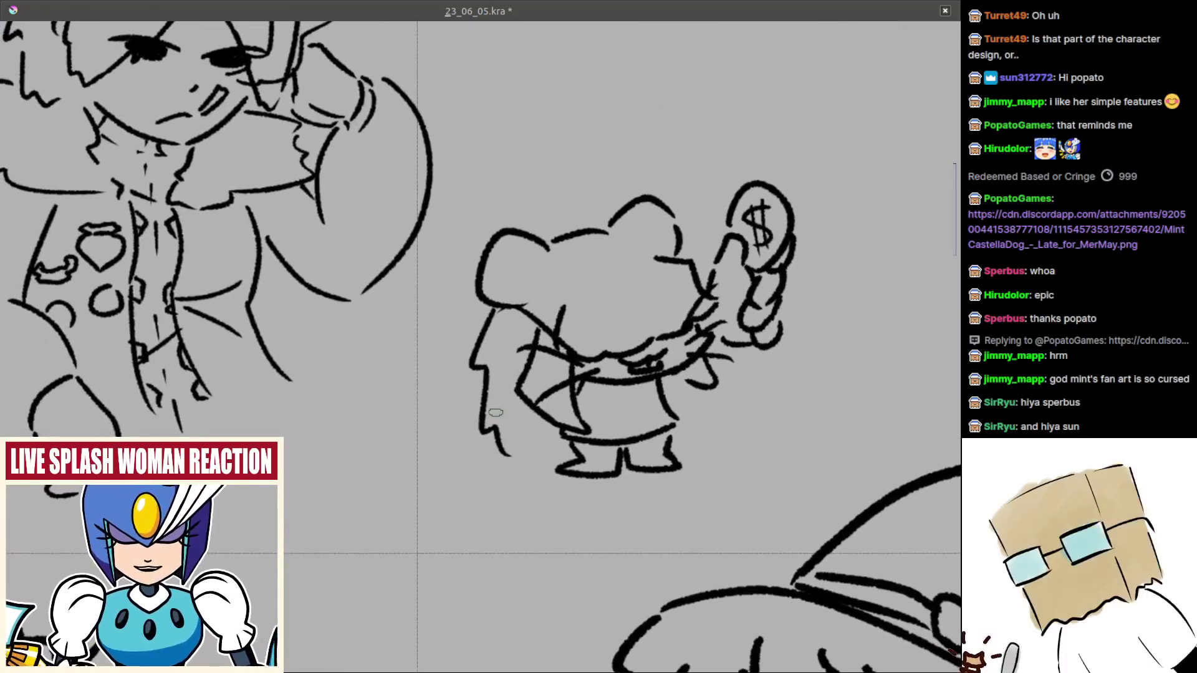
scroll(523, 395, "up", 2)
mouse_move(514, 378)
left_mouse_down()
mouse_move(507, 444)
mouse_move(494, 391)
mouse_move(521, 449)
mouse_move(580, 455)
mouse_move(608, 443)
left_mouse_up()
key("ctrl+z")
key("ctrl+z")
mouse_move(566, 387)
left_mouse_down()
mouse_move(525, 422)
mouse_move(535, 499)
mouse_move(537, 455)
left_mouse_up()
key("ctrl+z")
left_click_drag(581, 355, 598, 427)
left_click_drag(475, 451, 458, 392)
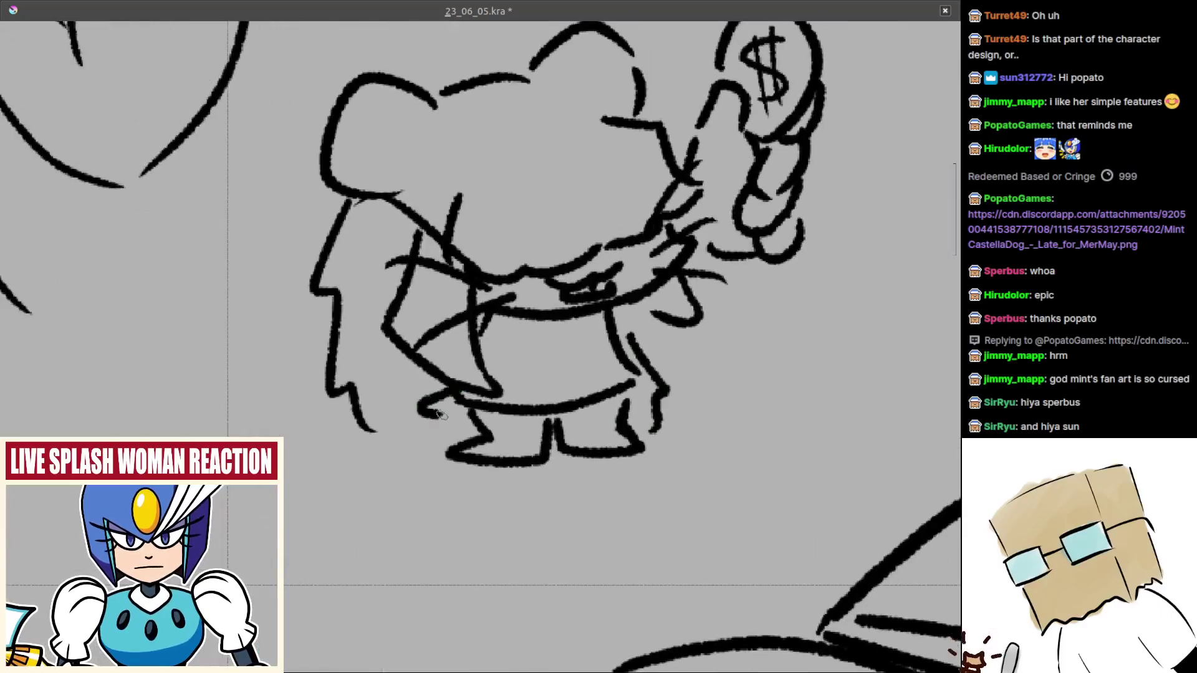
- Draw a tall, slightly slanted picture frame in the empty space above and to the right of the coin-holding figure
scroll(548, 429, "down", 4)
scroll(543, 435, "up", 3)
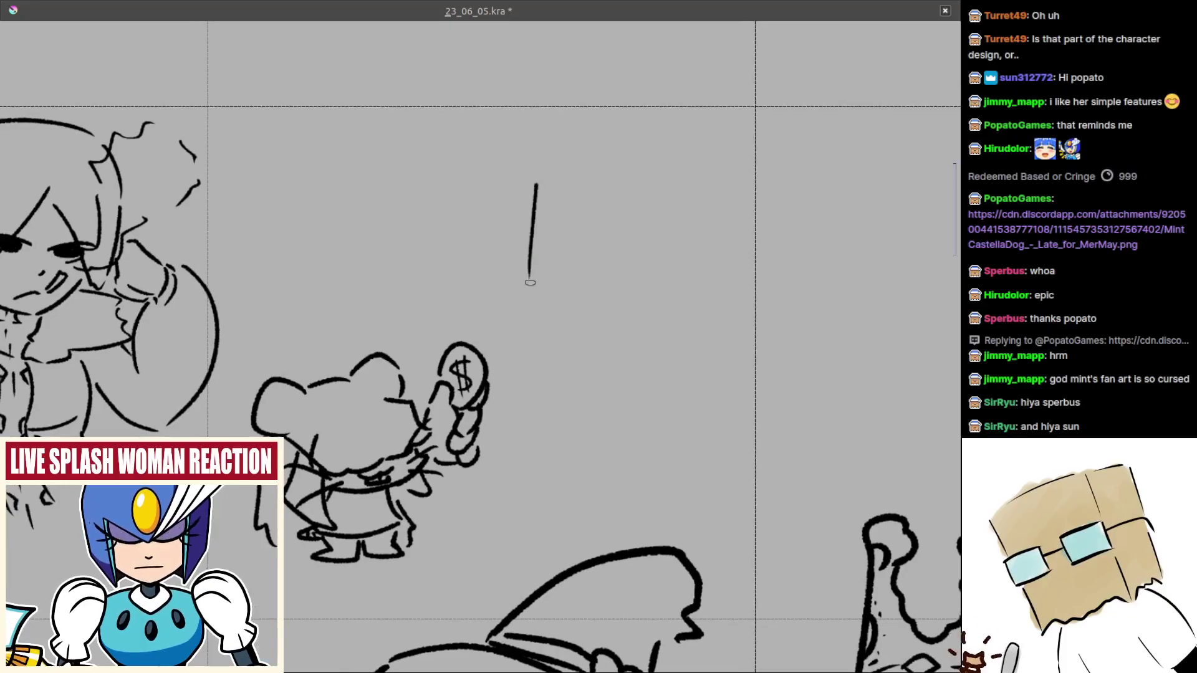
mouse_move(550, 121)
left_mouse_down()
mouse_move(555, 259)
mouse_move(663, 262)
left_mouse_up()
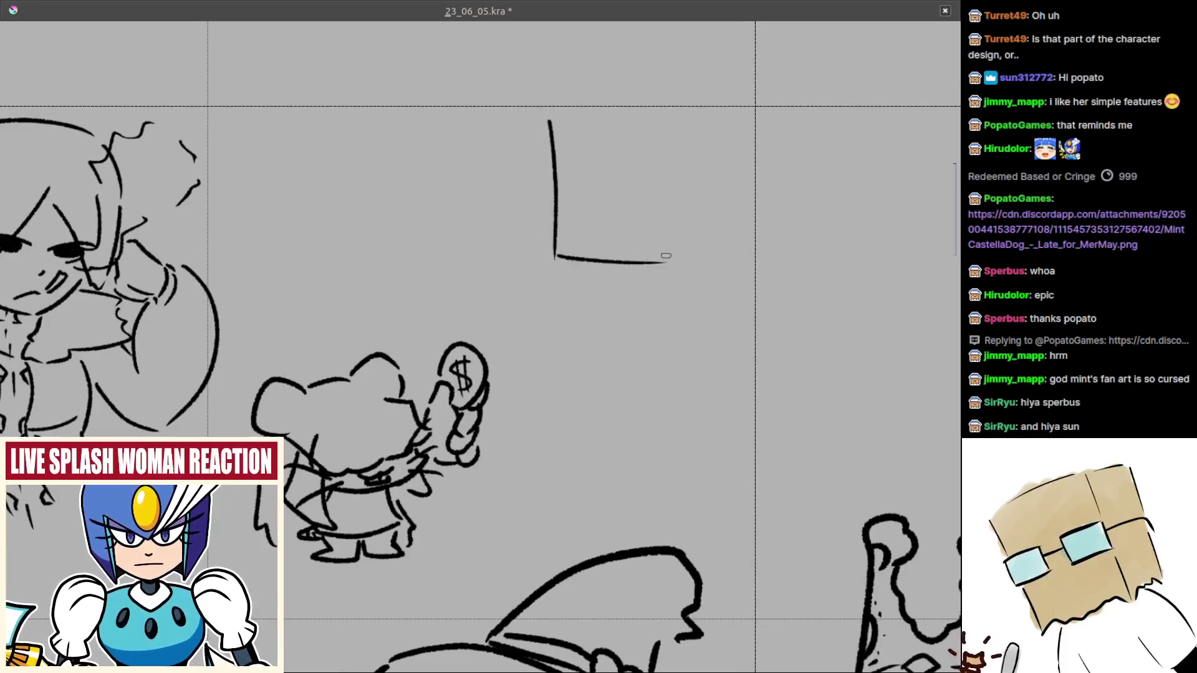
key("ctrl+z")
mouse_move(553, 267)
left_mouse_down()
mouse_move(702, 260)
mouse_move(688, 268)
left_mouse_up()
key("ctrl+z")
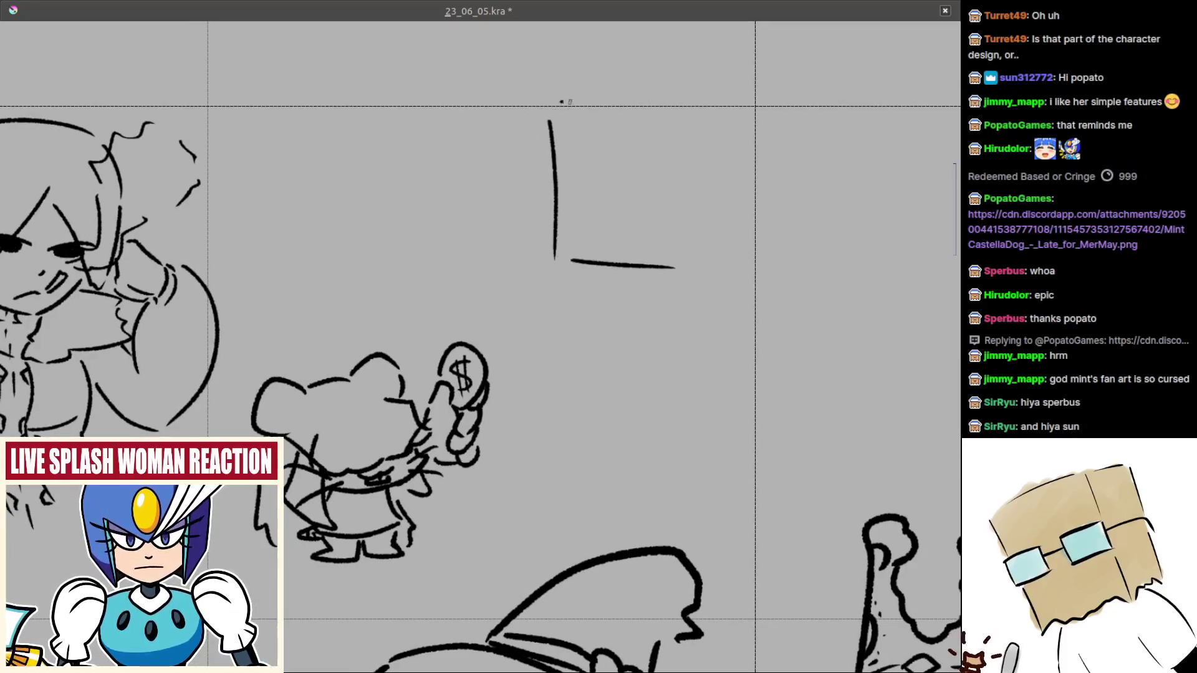
left_click_drag(561, 106, 688, 265)
- Try two curved arcs inside the picture frame as the start of its figure
scroll(628, 147, "up", 2)
left_click_drag(557, 156, 603, 151)
key("ctrl+z")
mouse_move(571, 161)
left_mouse_down()
mouse_move(561, 145)
mouse_move(600, 146)
left_mouse_up()
mouse_move(618, 139)
left_mouse_down()
mouse_move(638, 121)
mouse_move(662, 163)
mouse_move(560, 179)
left_mouse_up()
key("ctrl+z")
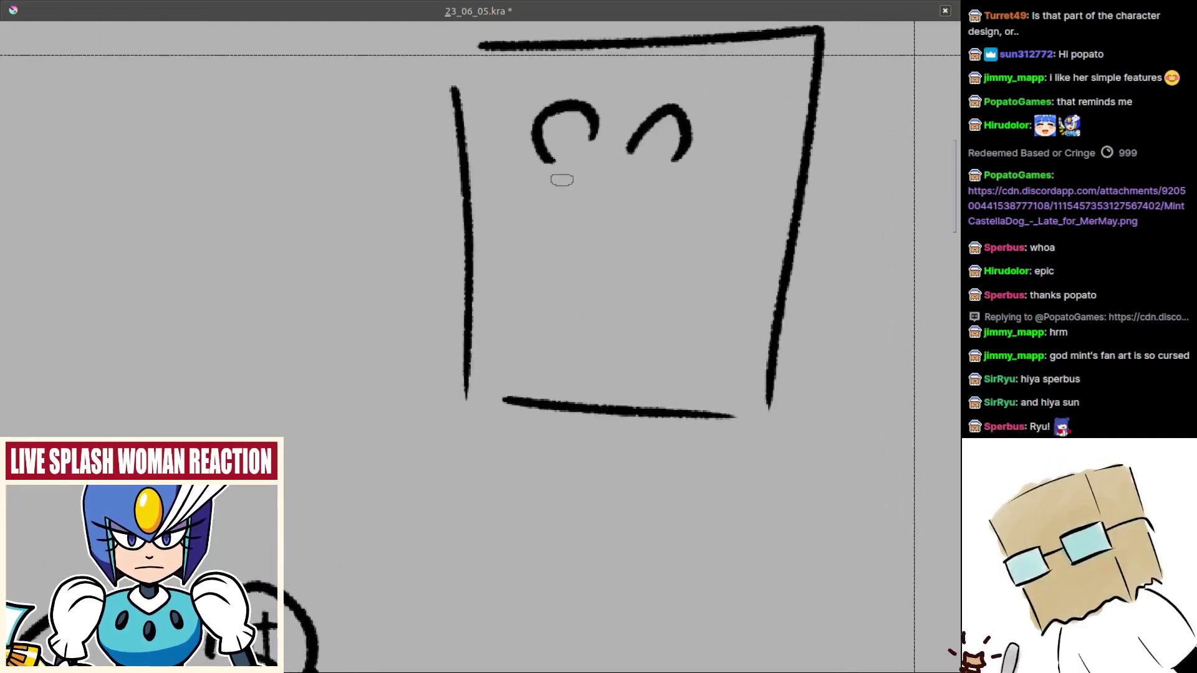
key("ctrl+z")
key("ctrl+z")
left_click_drag(577, 132, 554, 178)
key("ctrl+z")
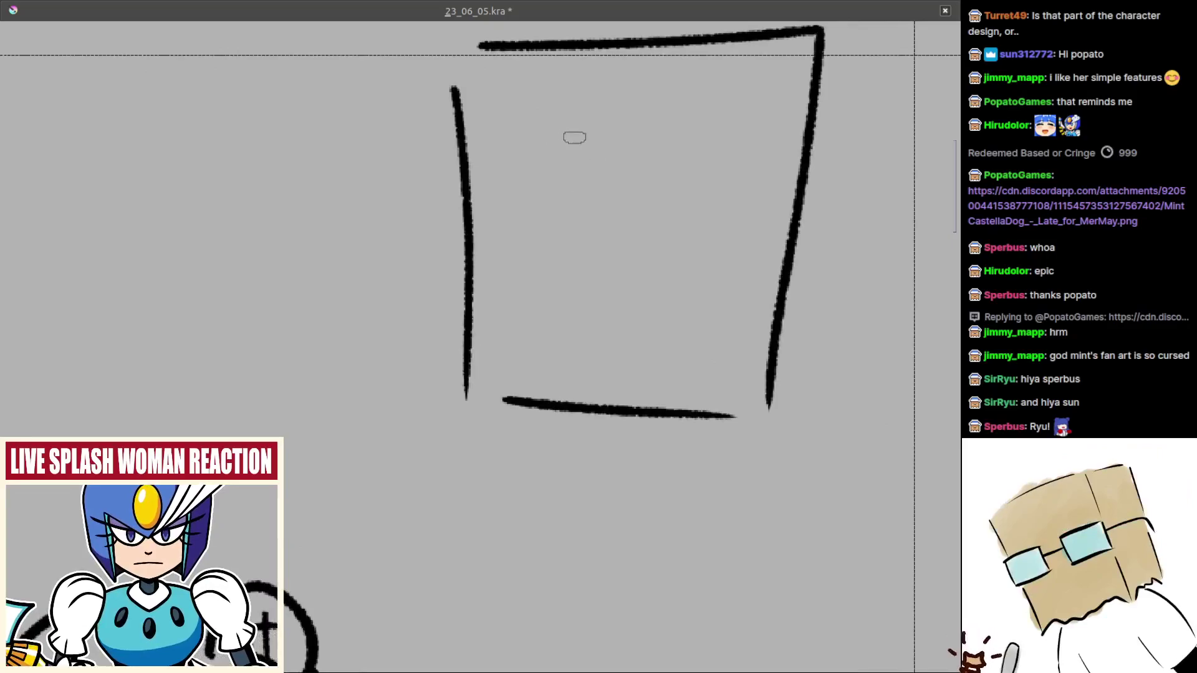
- Draw a spiky fringe inside the frame and a long hair outline arching over and down the right side
mouse_move(577, 127)
left_mouse_down()
mouse_move(553, 177)
mouse_move(580, 176)
mouse_move(587, 190)
mouse_move(607, 186)
mouse_move(608, 168)
mouse_move(622, 188)
mouse_move(689, 149)
left_mouse_up()
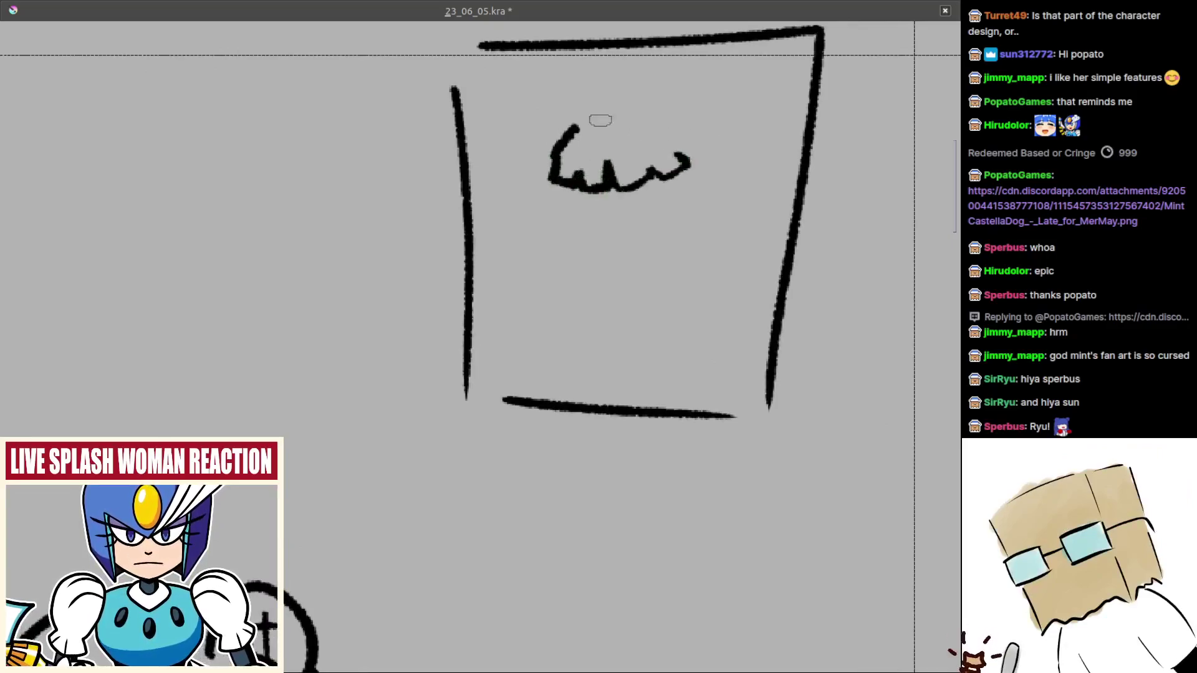
left_click_drag(615, 113, 709, 187)
key("ctrl+z")
left_click_drag(583, 126, 706, 201)
key("ctrl+z")
mouse_move(603, 120)
left_mouse_down()
mouse_move(645, 101)
mouse_move(713, 229)
mouse_move(721, 292)
left_mouse_up()
- Draw side hair locks and a flat-chinned face under the fringe
scroll(615, 267, "up", 2)
mouse_move(574, 175)
left_mouse_down()
mouse_move(635, 210)
mouse_move(705, 169)
mouse_move(650, 204)
left_mouse_up()
key("ctrl+z")
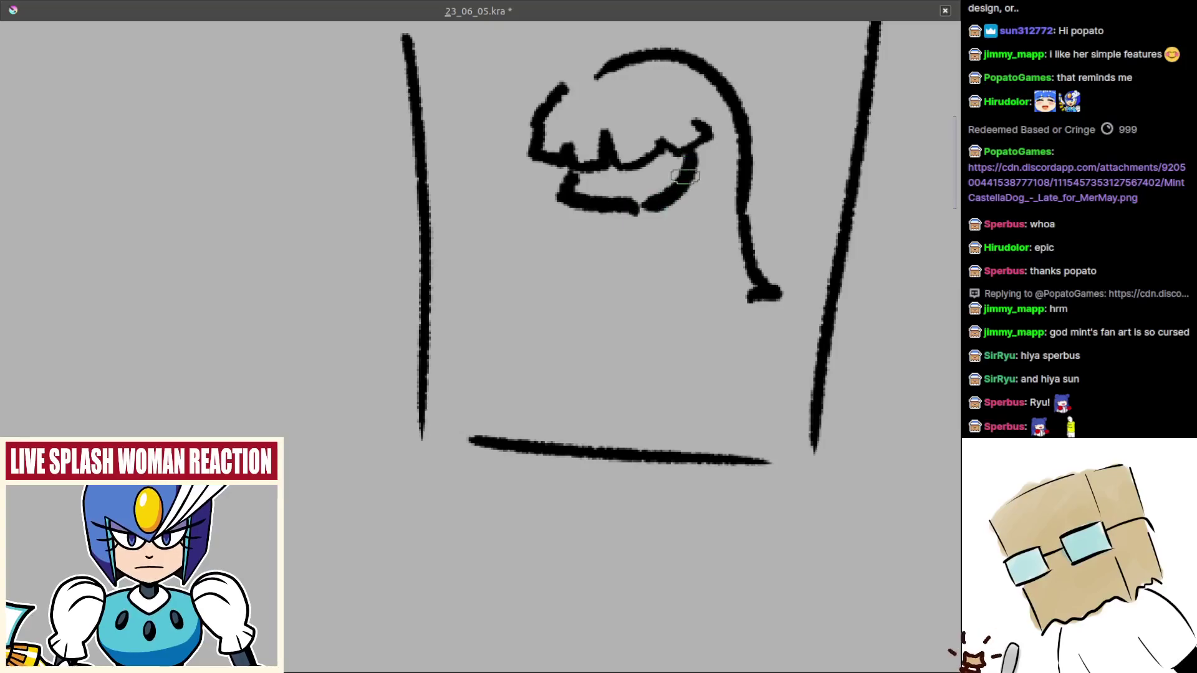
key("ctrl+z")
left_click_drag(681, 155, 678, 209)
mouse_move(704, 148)
left_mouse_down()
mouse_move(726, 190)
mouse_move(703, 217)
left_mouse_up()
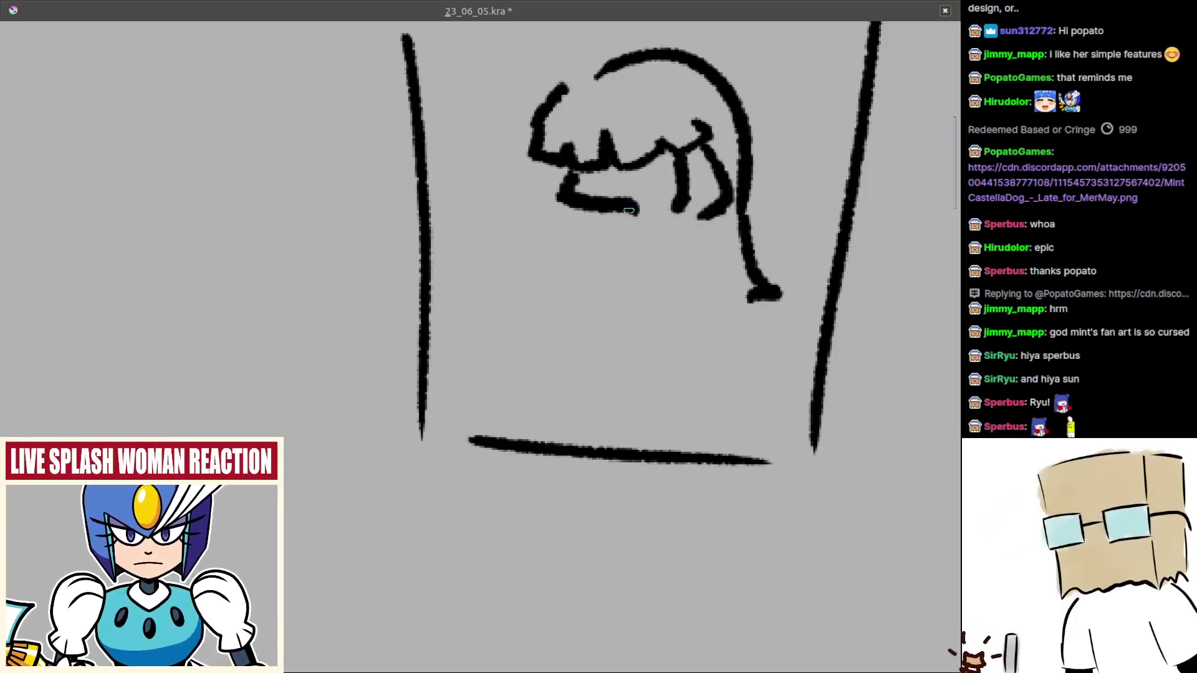
left_click_drag(630, 210, 676, 206)
mouse_move(563, 171)
left_mouse_down()
mouse_move(577, 215)
mouse_move(604, 222)
mouse_move(542, 200)
mouse_move(590, 214)
left_mouse_up()
key("ctrl+z")
- Draw a small bow under the chin and two short arms with hands for the framed figure
mouse_move(635, 232)
left_mouse_down()
mouse_move(612, 230)
mouse_move(596, 264)
left_mouse_up()
mouse_move(613, 214)
left_mouse_down()
mouse_move(593, 213)
mouse_move(619, 239)
mouse_move(607, 301)
left_mouse_up()
key("ctrl+z")
left_click_drag(617, 246, 616, 251)
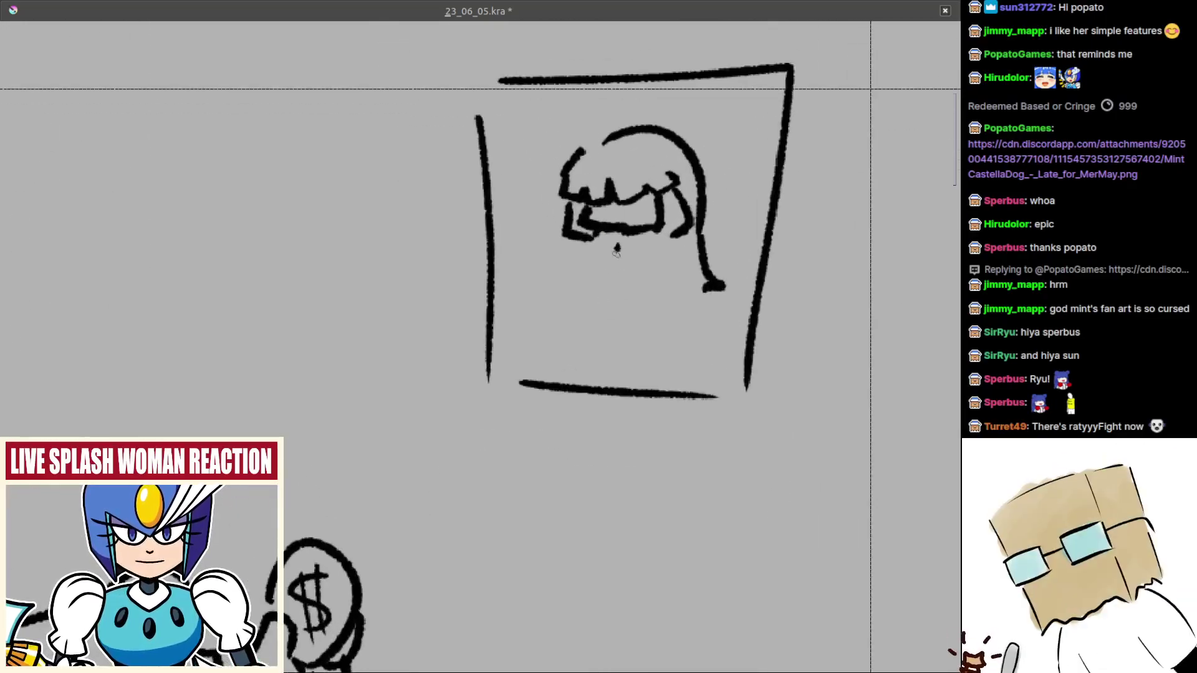
key("ctrl+z")
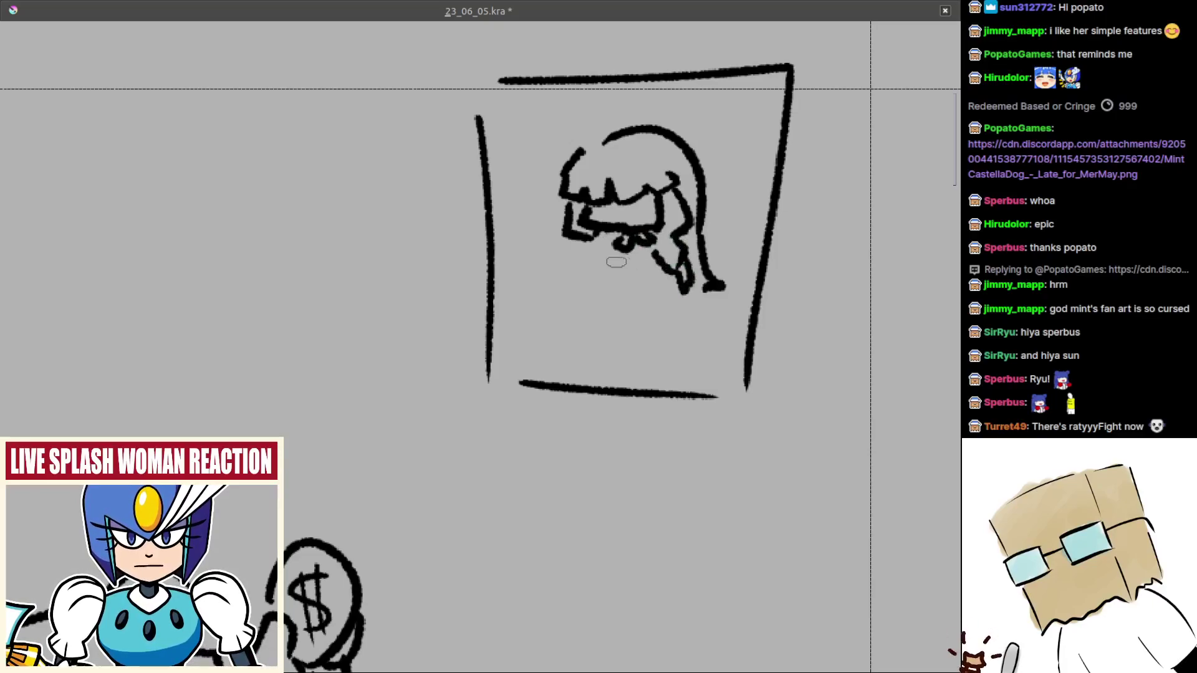
key("ctrl+z")
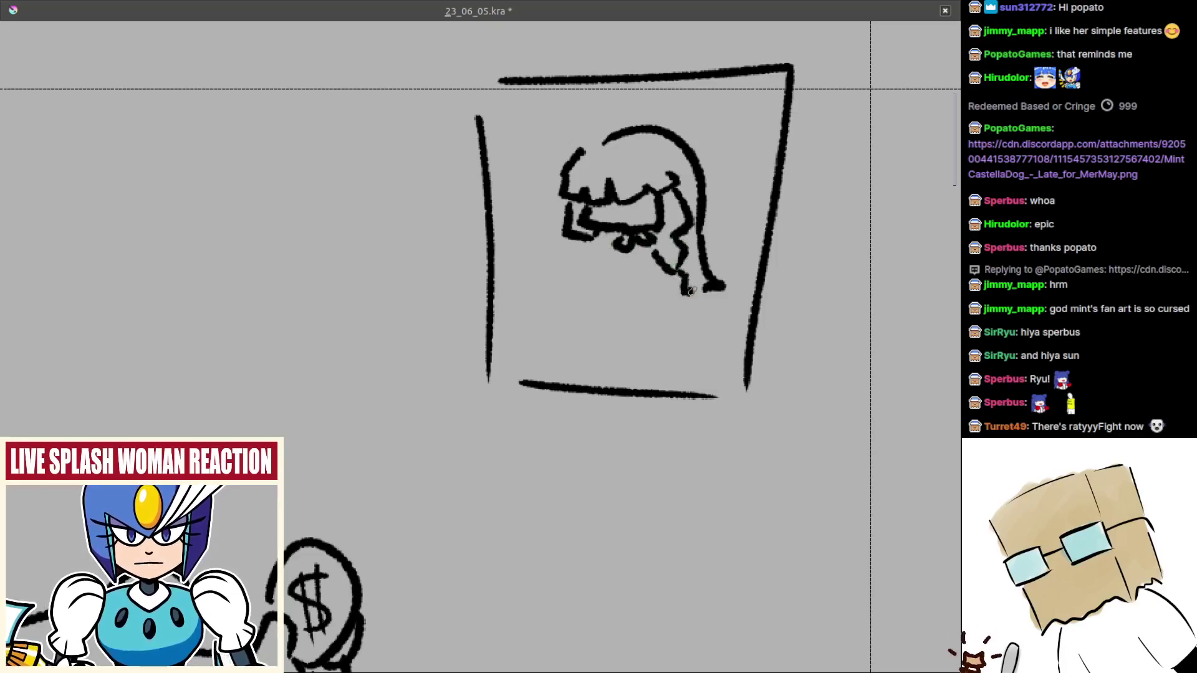
left_click_drag(689, 263, 707, 281)
mouse_move(583, 284)
left_mouse_down()
mouse_move(574, 255)
mouse_move(608, 266)
left_mouse_up()
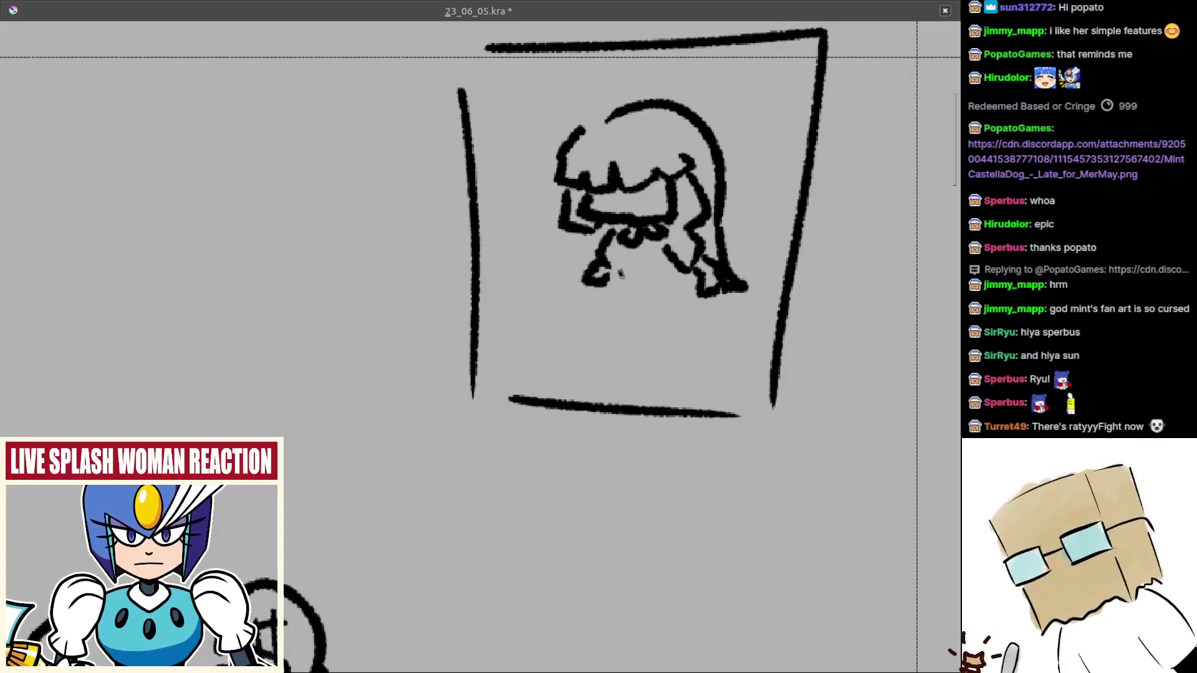
- Complete the framed figure with a flared top and a curling mermaid tail
mouse_move(628, 257)
left_mouse_down()
mouse_move(630, 300)
mouse_move(675, 289)
mouse_move(630, 334)
mouse_move(631, 358)
mouse_move(704, 373)
left_mouse_up()
key("ctrl+z")
left_click_drag(672, 302, 701, 337)
key("ctrl+z")
mouse_move(666, 296)
left_mouse_down()
mouse_move(680, 340)
mouse_move(747, 342)
mouse_move(714, 365)
left_mouse_up()
left_click_drag(706, 385, 679, 517)
mouse_move(662, 439)
left_mouse_down()
mouse_move(678, 342)
mouse_move(652, 406)
mouse_move(660, 432)
mouse_move(645, 415)
mouse_move(664, 352)
mouse_move(634, 393)
mouse_move(670, 325)
left_mouse_up()
left_click_drag(670, 325, 639, 353)
left_click_drag(570, 480, 600, 408)
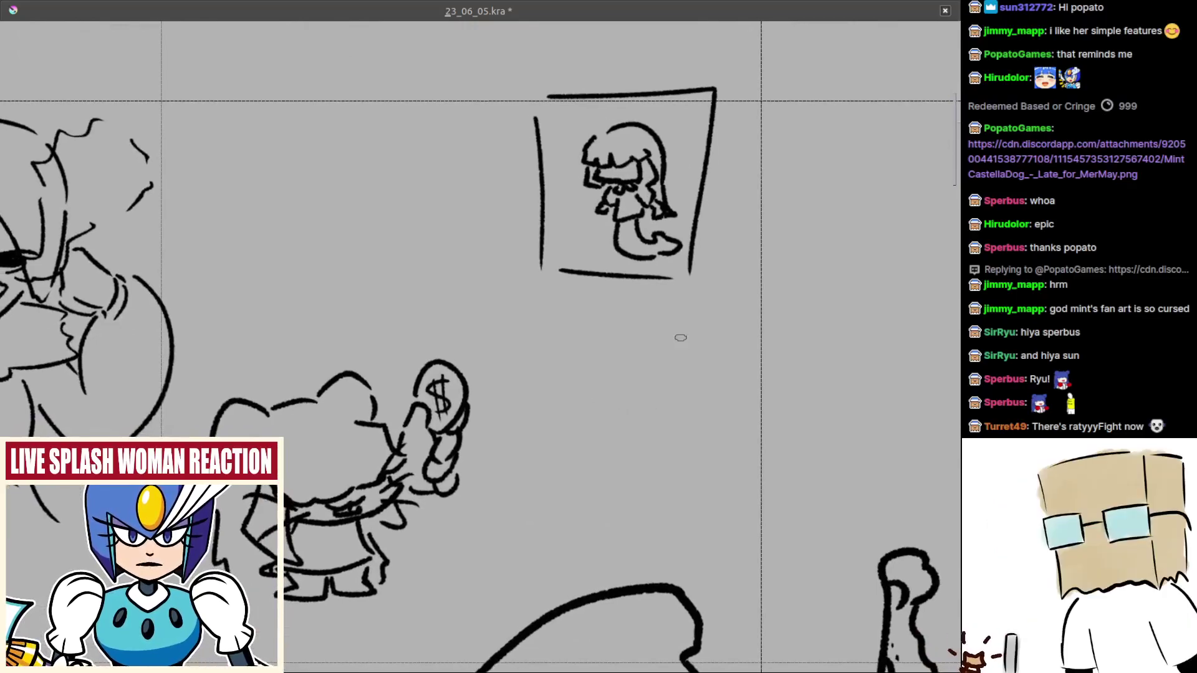
- Write the price $50 below the lower edge of the picture frame
mouse_move(598, 305)
left_mouse_down()
mouse_move(581, 262)
mouse_move(554, 312)
mouse_move(540, 310)
left_mouse_up()
mouse_move(550, 278)
left_mouse_down()
mouse_move(582, 283)
mouse_move(543, 273)
mouse_move(593, 269)
mouse_move(588, 279)
mouse_move(602, 282)
mouse_move(581, 312)
left_mouse_up()
key("ctrl+z")
key("ctrl+z")
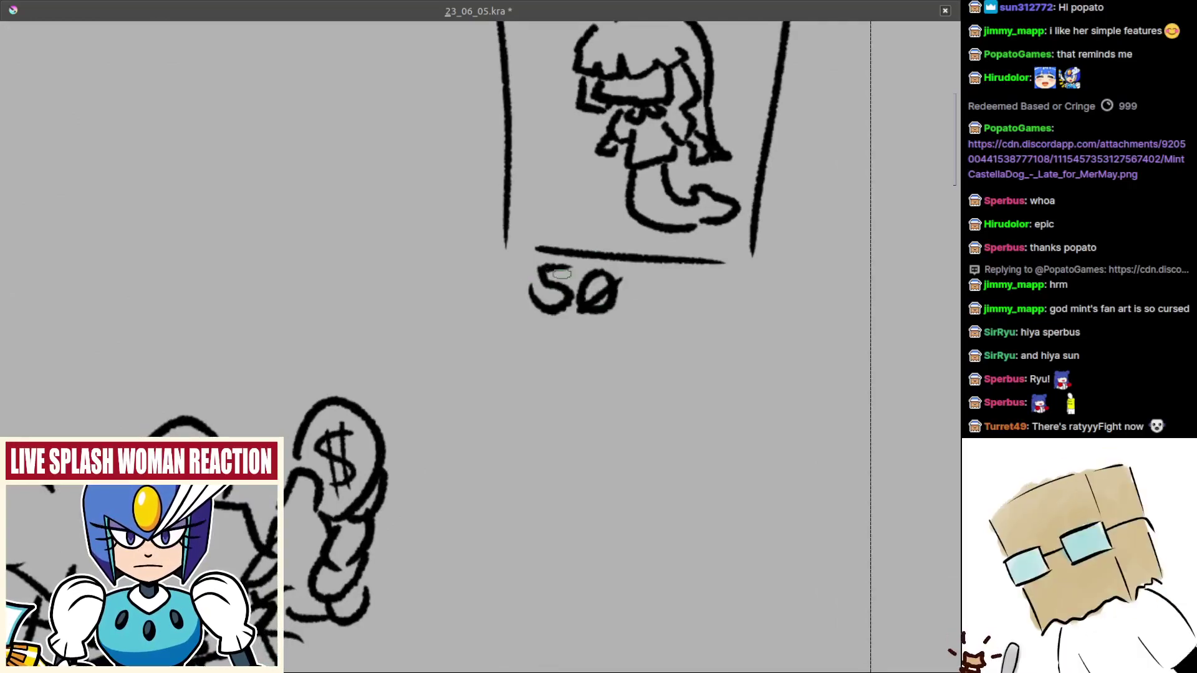
left_click_drag(519, 263, 489, 307)
mouse_move(499, 253)
left_mouse_down()
mouse_move(516, 279)
mouse_move(510, 318)
left_mouse_up()
key("ctrl+z")
key("ctrl+z")
- Draw a small square paper-bag outline with a ragged lower edge below the price
left_click_drag(539, 305, 542, 392)
mouse_move(546, 346)
left_mouse_down()
mouse_move(547, 296)
mouse_move(616, 284)
mouse_move(604, 338)
mouse_move(625, 364)
left_mouse_up()
key("ctrl+z")
mouse_move(608, 298)
left_mouse_down()
mouse_move(610, 367)
mouse_move(664, 372)
mouse_move(681, 303)
mouse_move(677, 364)
left_mouse_up()
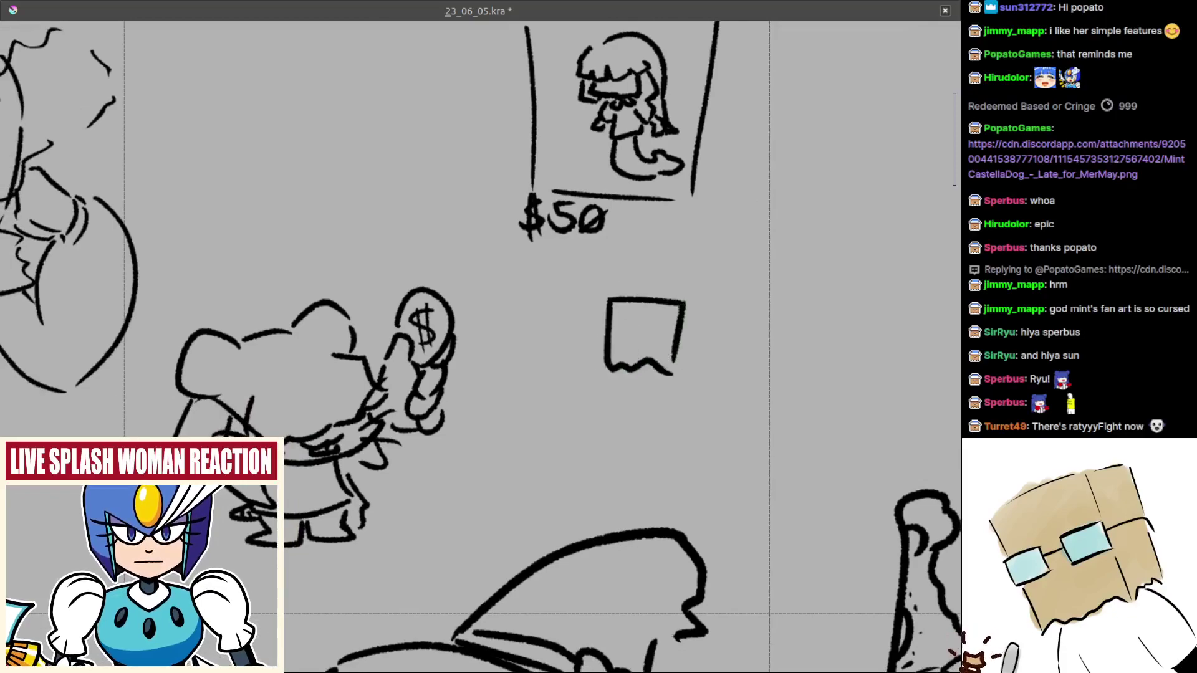
- Give the paper bag a side face with a ragged lower edge and add a tiny body and foot beneath it
scroll(701, 372, "up", 1)
left_click_drag(683, 282, 709, 316)
left_click_drag(665, 367, 691, 376)
left_click_drag(710, 326, 700, 360)
left_click_drag(626, 416, 624, 404)
mouse_move(625, 399)
left_mouse_down()
mouse_move(669, 420)
mouse_move(680, 401)
left_mouse_up()
key("ctrl+z")
mouse_move(619, 364)
left_mouse_down()
mouse_move(618, 394)
mouse_move(686, 392)
left_mouse_up()
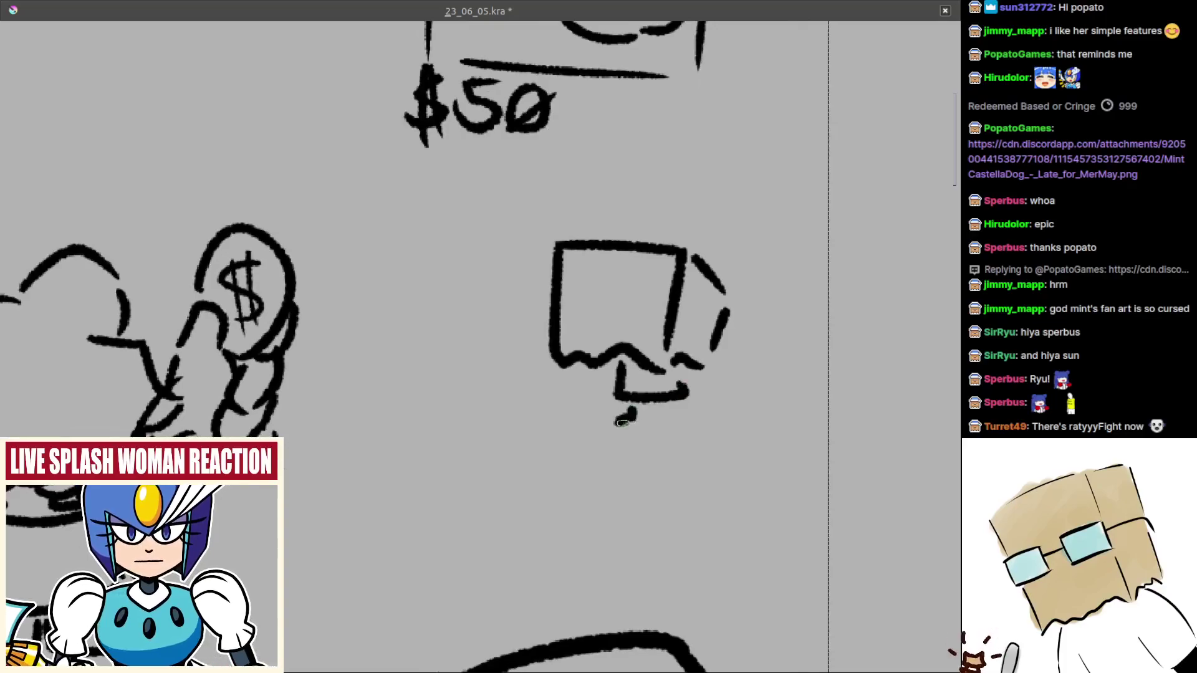
left_click_drag(623, 423, 661, 416)
- Draw a slanted counter line under the bag-headed figure and add two short vertical eyes on the bag's front
scroll(630, 412, "down", 1)
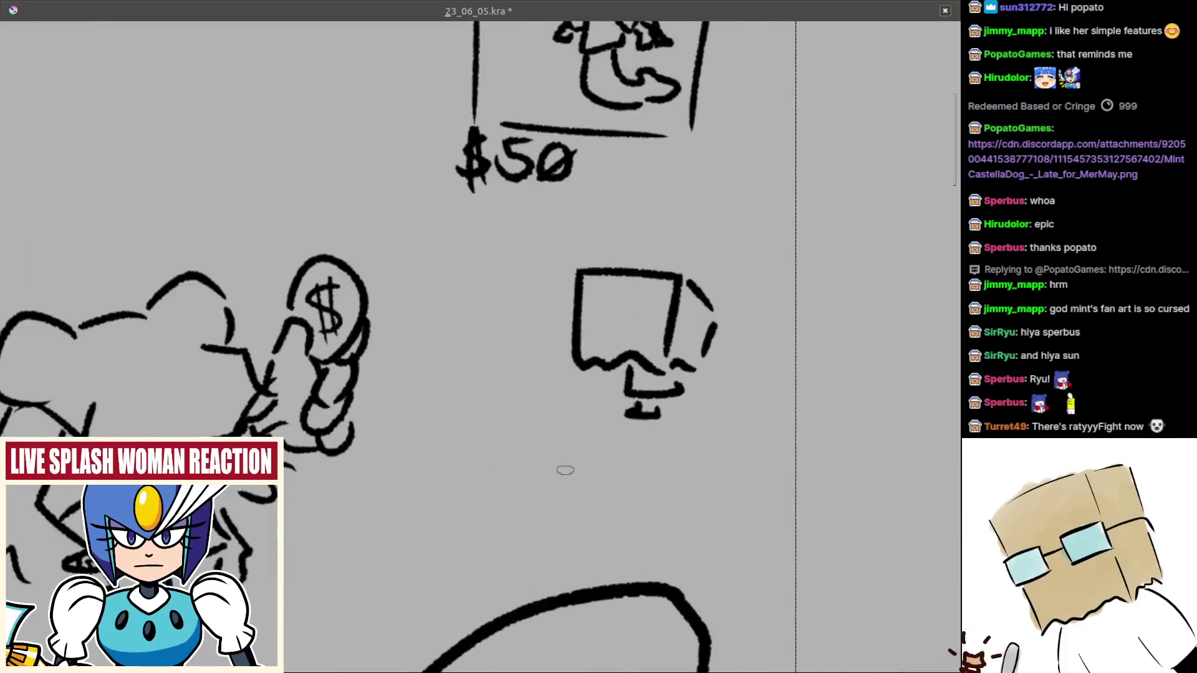
left_click_drag(476, 432, 788, 475)
key("ctrl+z")
left_click_drag(505, 410, 801, 455)
left_click_drag(624, 369, 688, 413)
scroll(688, 413, "up", 1)
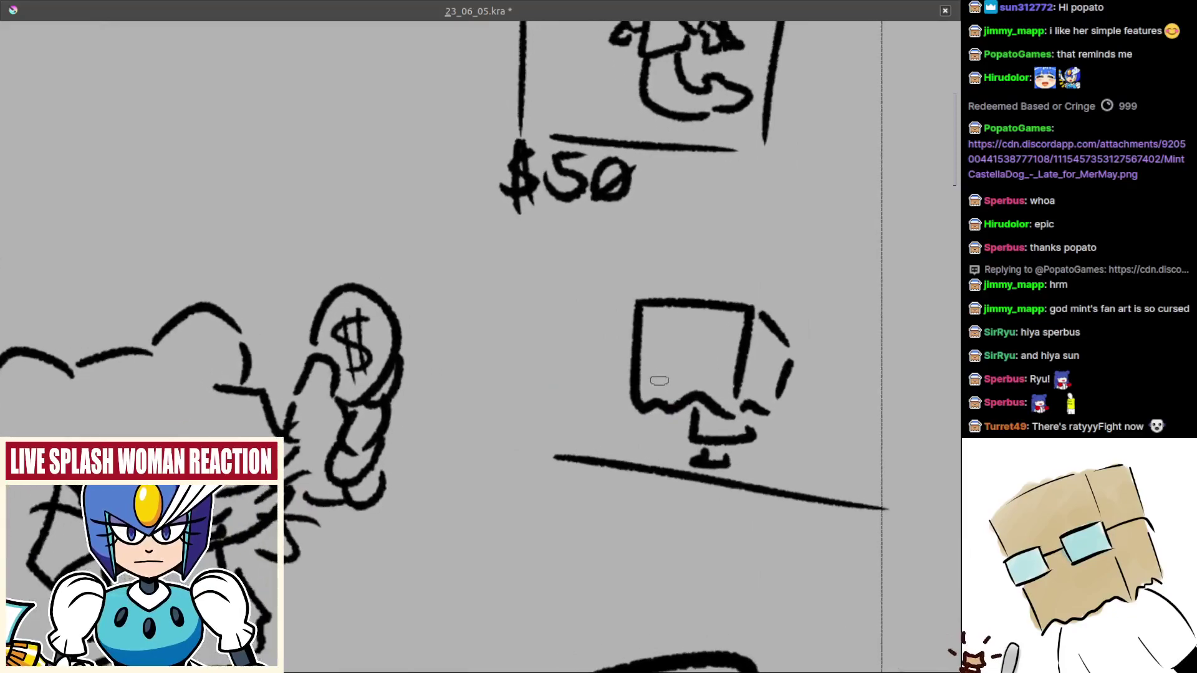
left_click_drag(705, 358, 705, 378)
- Draw a cash register body with a sloping front beside the bag-headed figure
scroll(565, 393, "up", 1)
left_click_drag(483, 330, 492, 434)
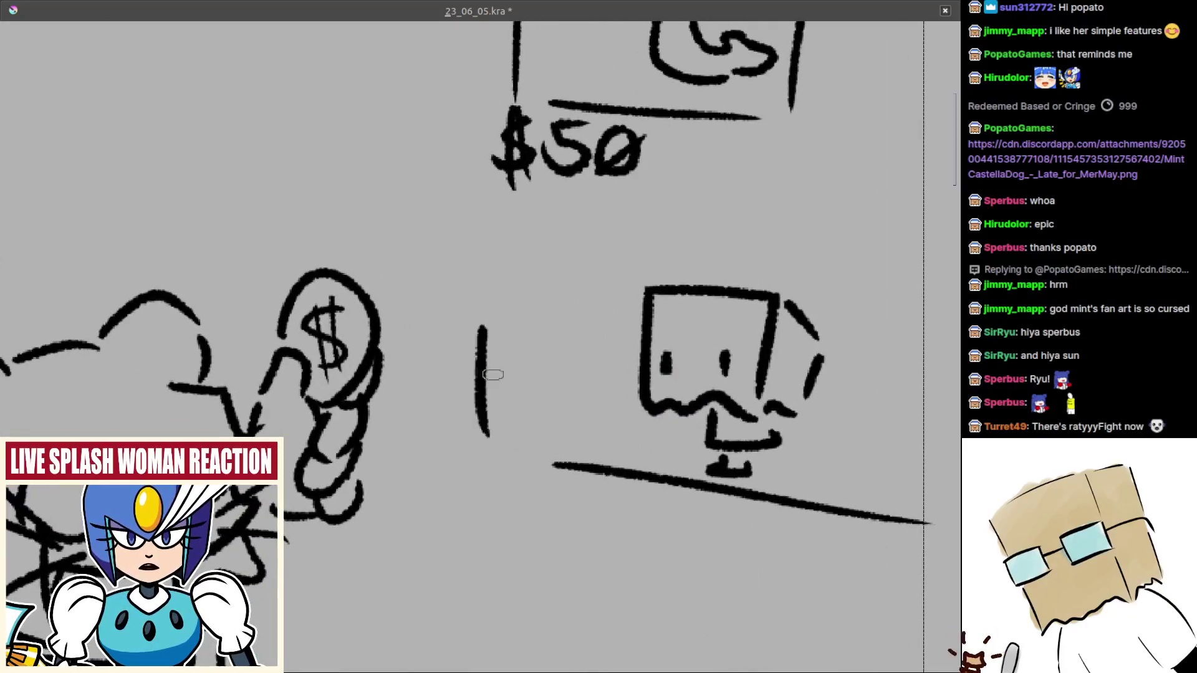
mouse_move(490, 330)
left_mouse_down()
mouse_move(601, 331)
mouse_move(606, 393)
mouse_move(644, 440)
left_mouse_up()
left_click_drag(465, 433, 580, 457)
key("ctrl+z")
left_click_drag(510, 441, 635, 450)
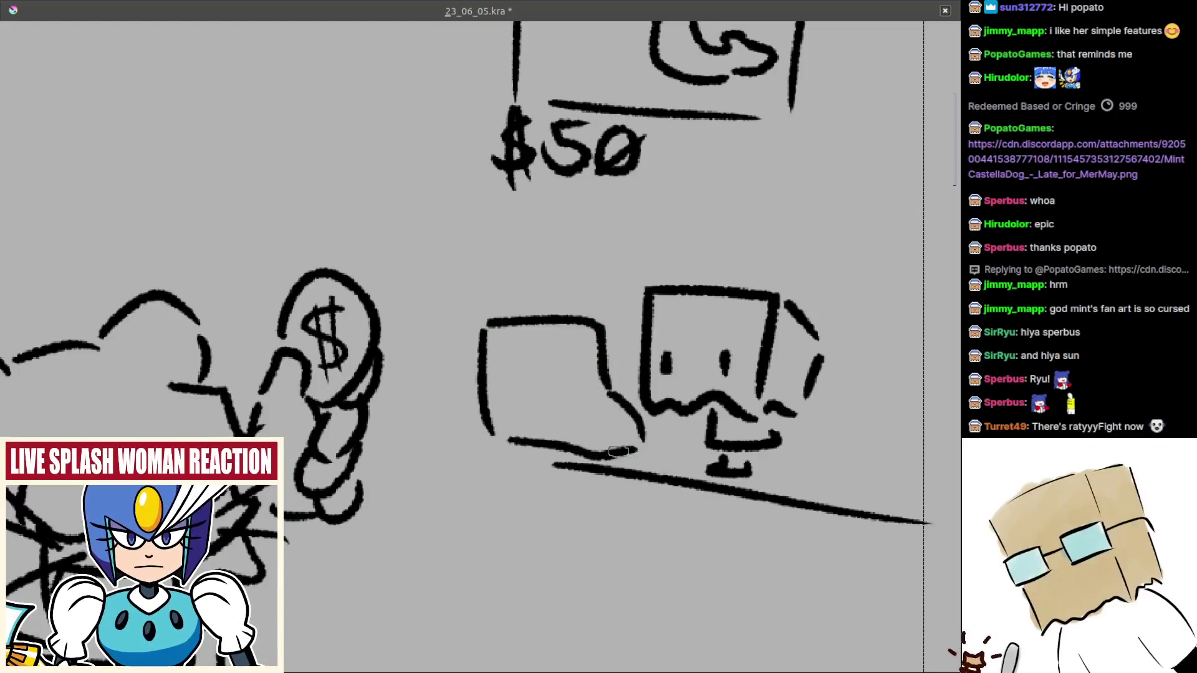
- Add a tilted rectangular display on a short neck above the cash register body
mouse_move(495, 311)
left_mouse_down()
mouse_move(524, 287)
mouse_move(582, 319)
left_mouse_up()
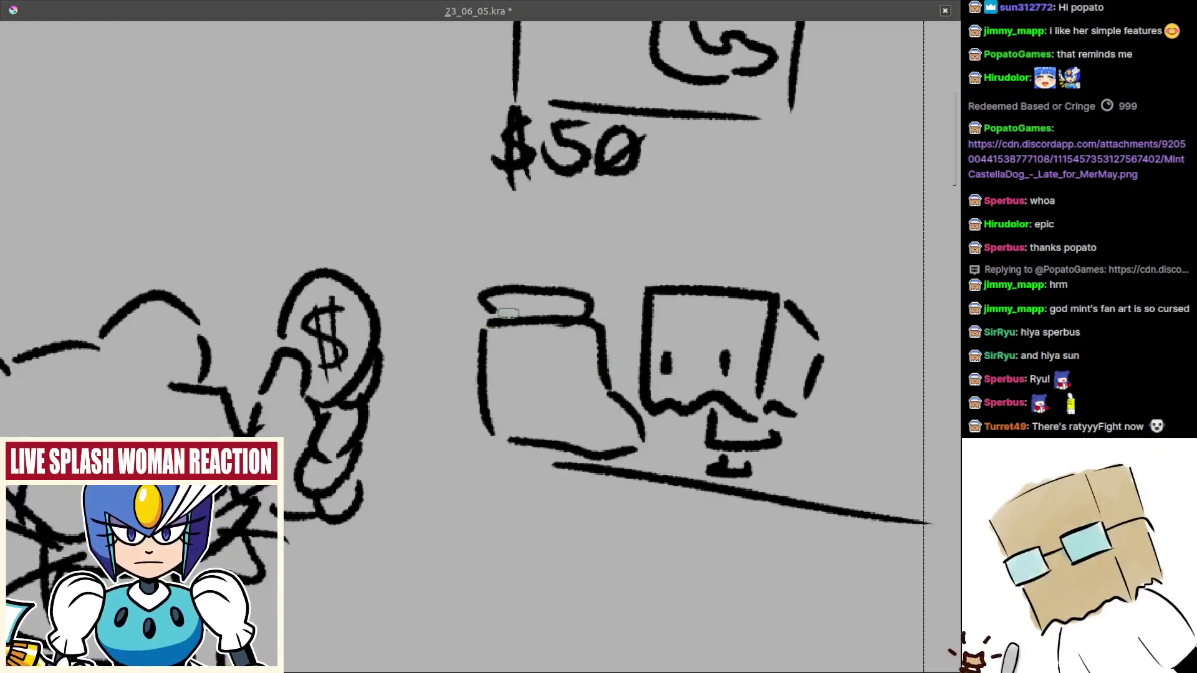
key("ctrl+z")
mouse_move(494, 309)
left_mouse_down()
mouse_move(480, 281)
mouse_move(593, 280)
mouse_move(502, 306)
mouse_move(551, 319)
left_mouse_up()
key("ctrl+z")
mouse_move(563, 325)
left_mouse_down()
mouse_move(565, 393)
mouse_move(591, 308)
left_mouse_up()
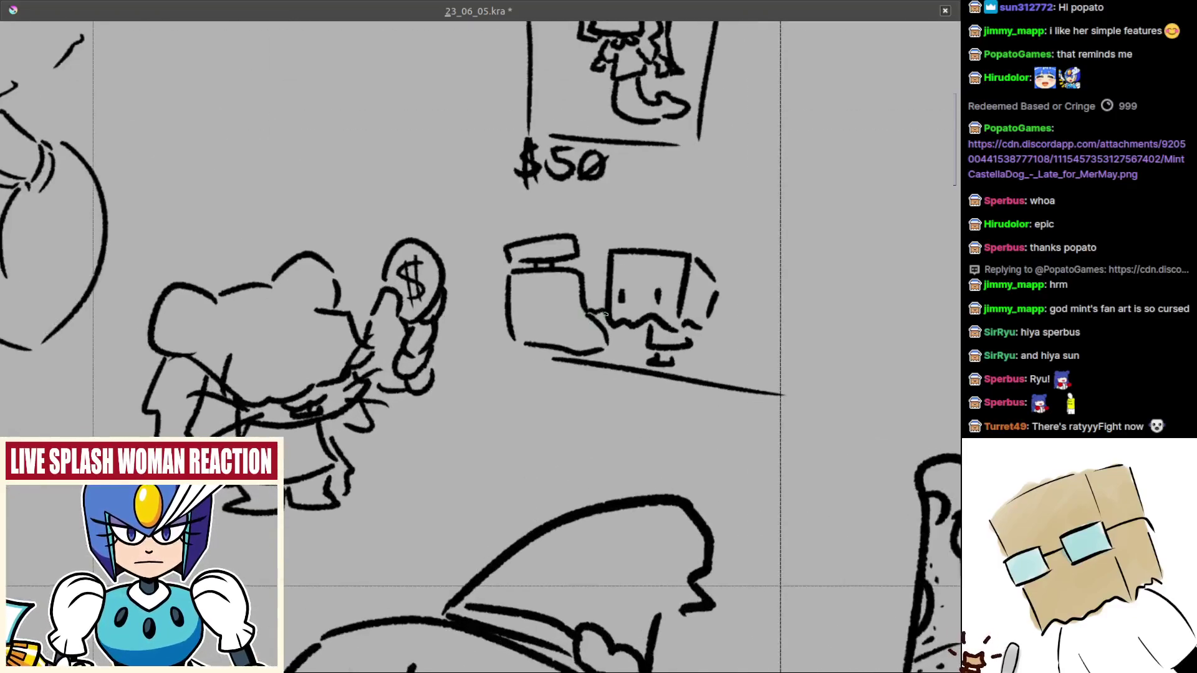
- Darken the bag-headed figure's two feet and draw its small arm
scroll(610, 339, "down", 4)
scroll(563, 354, "up", 3)
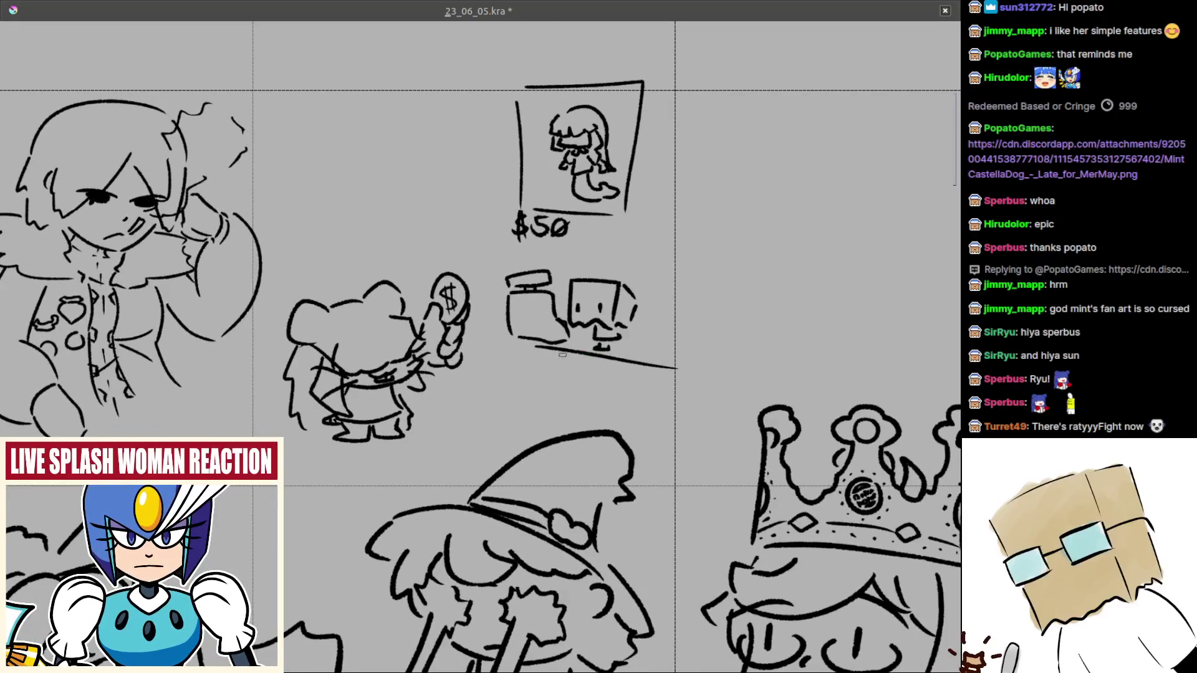
scroll(594, 355, "up", 3)
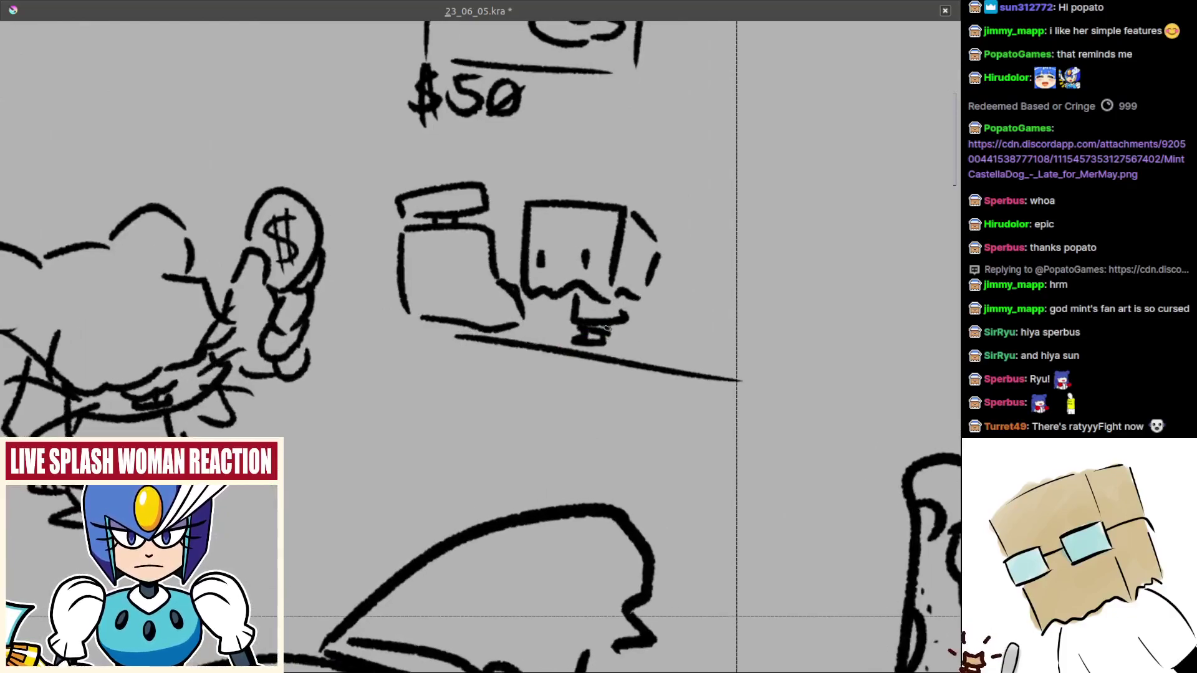
scroll(607, 331, "up", 1)
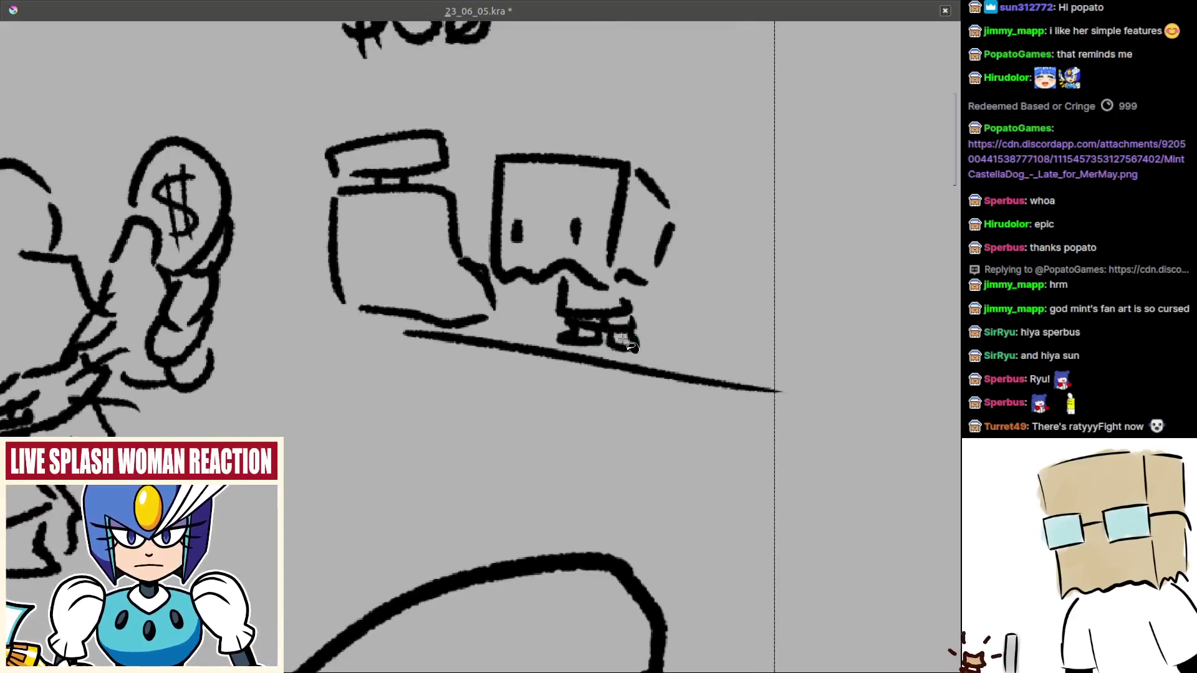
left_click_drag(631, 347, 598, 342)
scroll(634, 298, "down", 2)
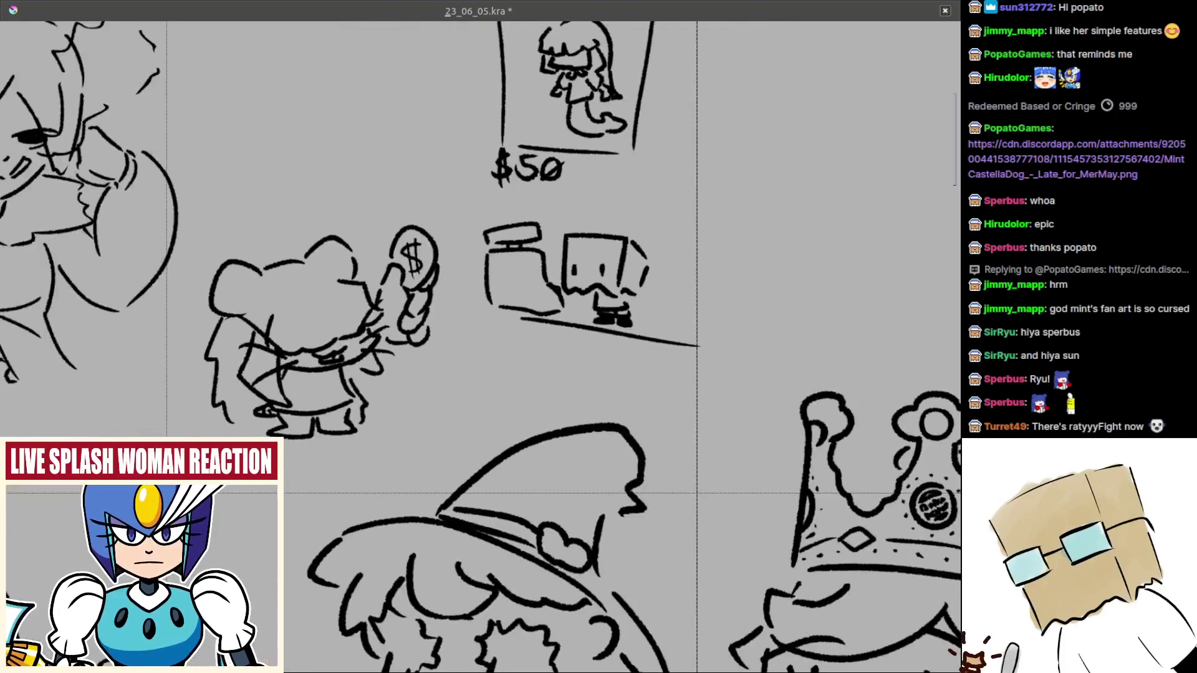
scroll(608, 312, "up", 3)
mouse_move(633, 269)
left_mouse_down()
mouse_move(614, 256)
mouse_move(635, 268)
left_mouse_up()
left_click_drag(663, 311, 683, 312)
- Draw the counter's rounded front edge below the slanted line and its back edge behind the bag-headed figure
scroll(634, 285, "down", 4)
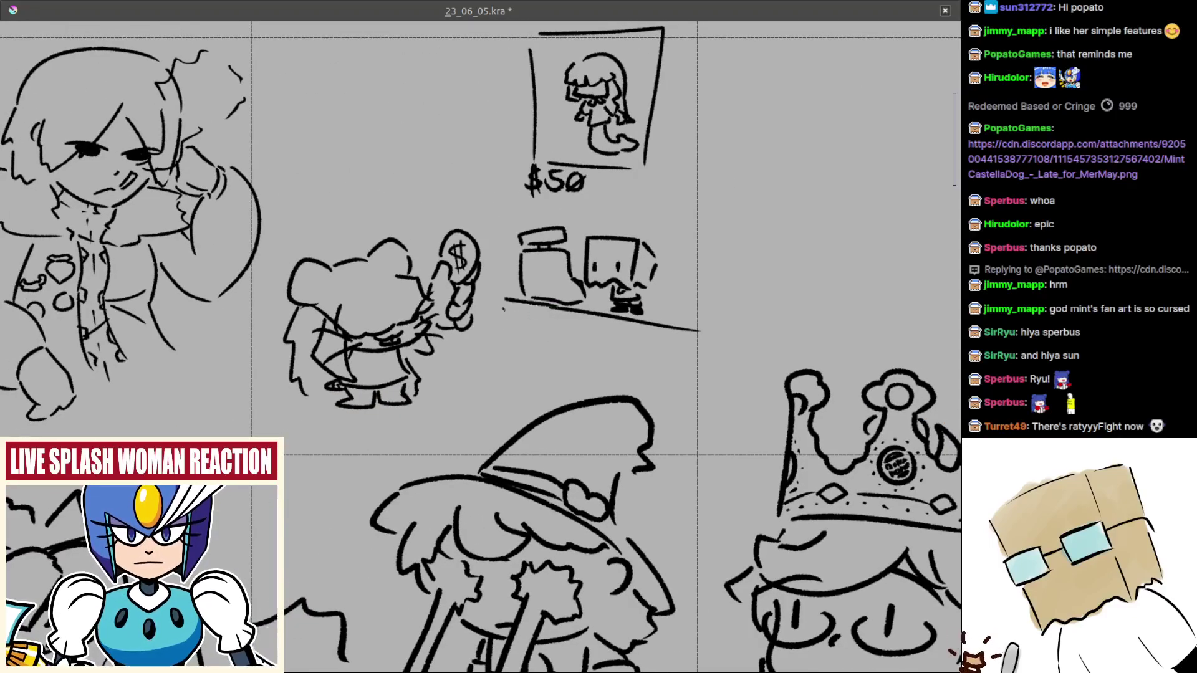
left_click_drag(505, 318, 680, 349)
left_click_drag(722, 330, 662, 338)
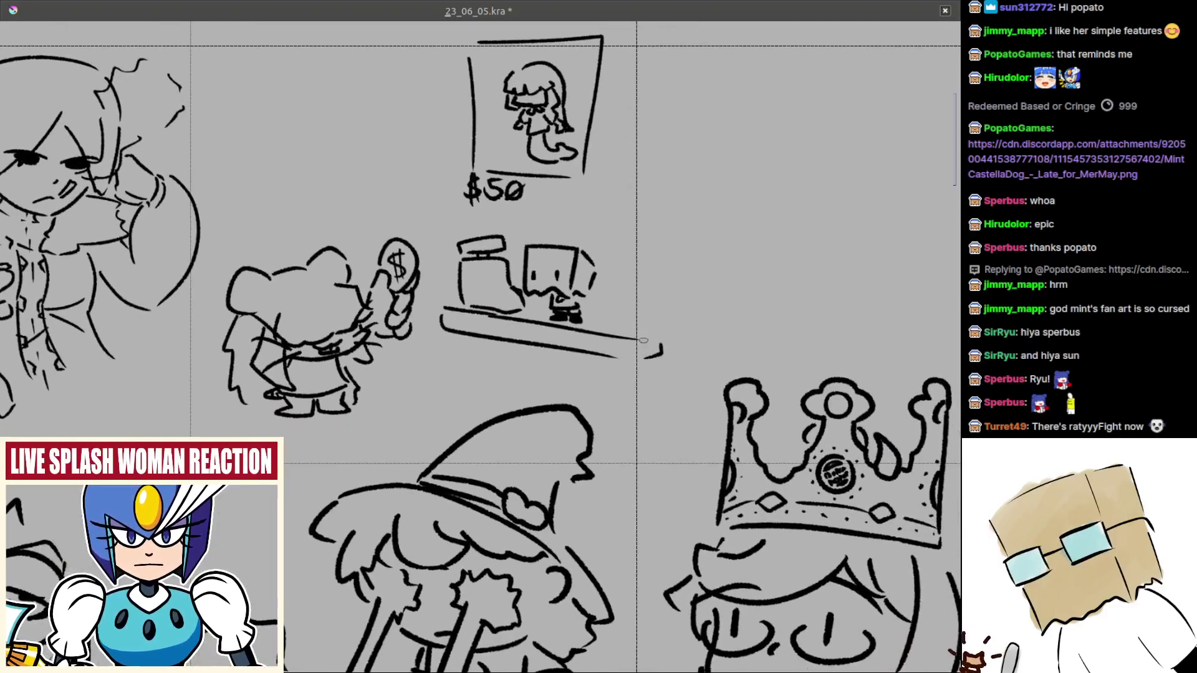
left_click_drag(601, 310, 679, 331)
scroll(680, 332, "down", 4)
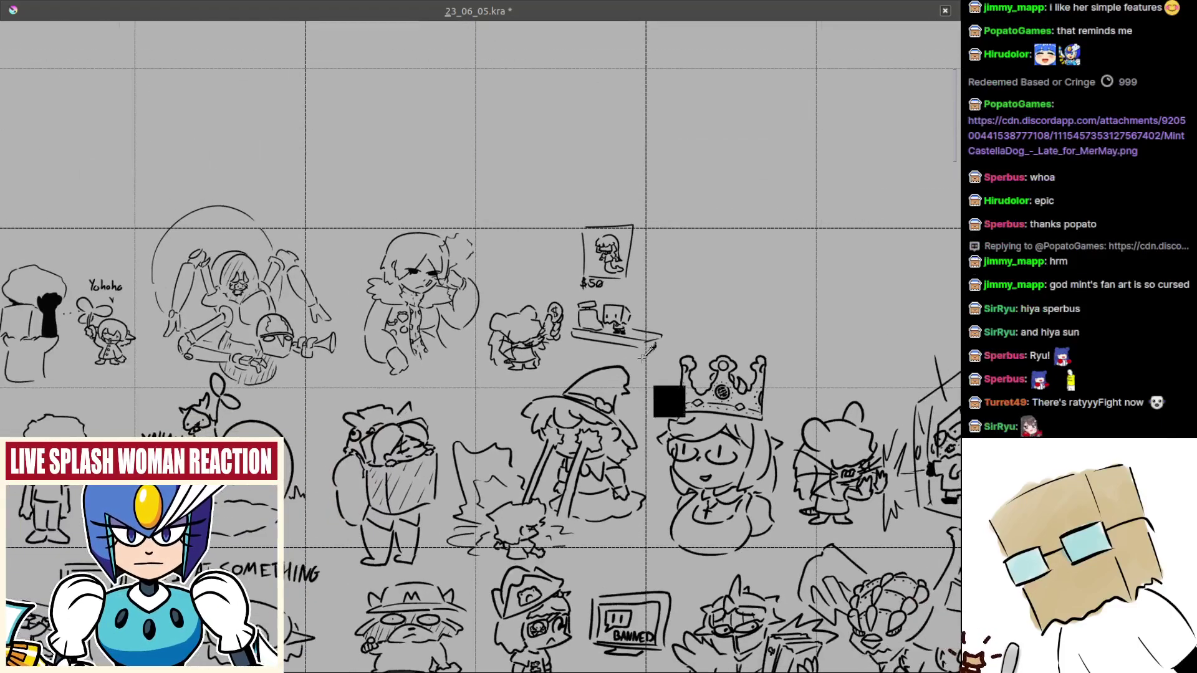
- Close the far end of the counter with a short end face showing its thickness
scroll(668, 337, "up", 3)
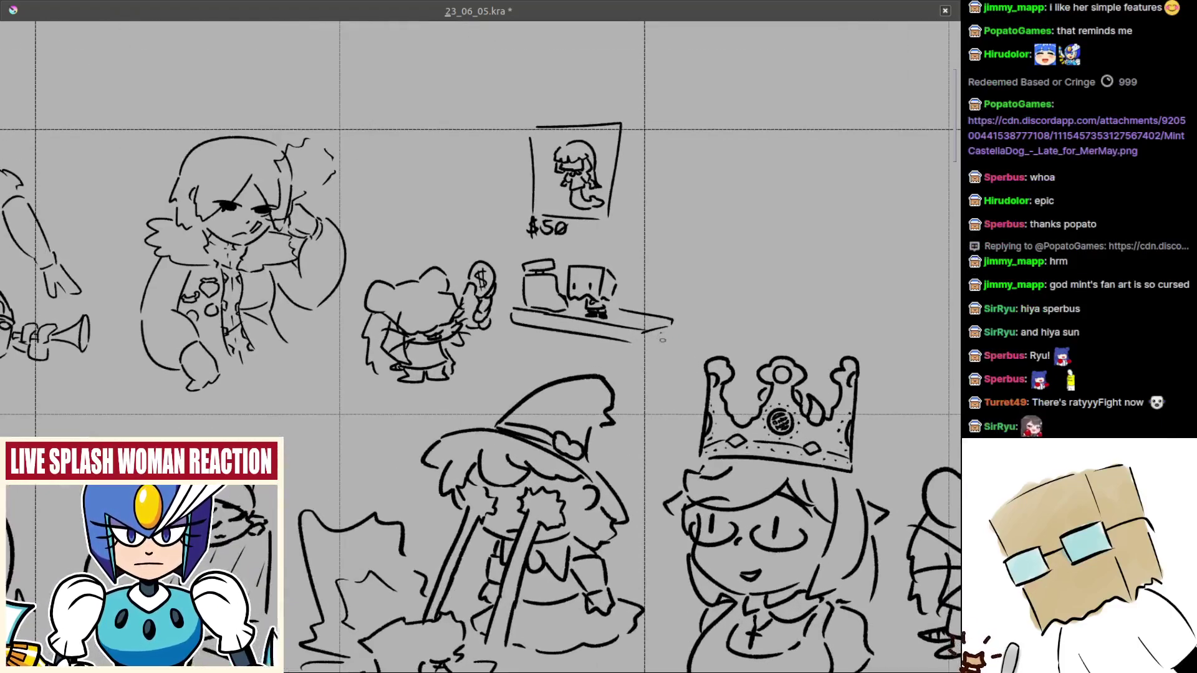
scroll(663, 339, "up", 3)
scroll(681, 335, "up", 2)
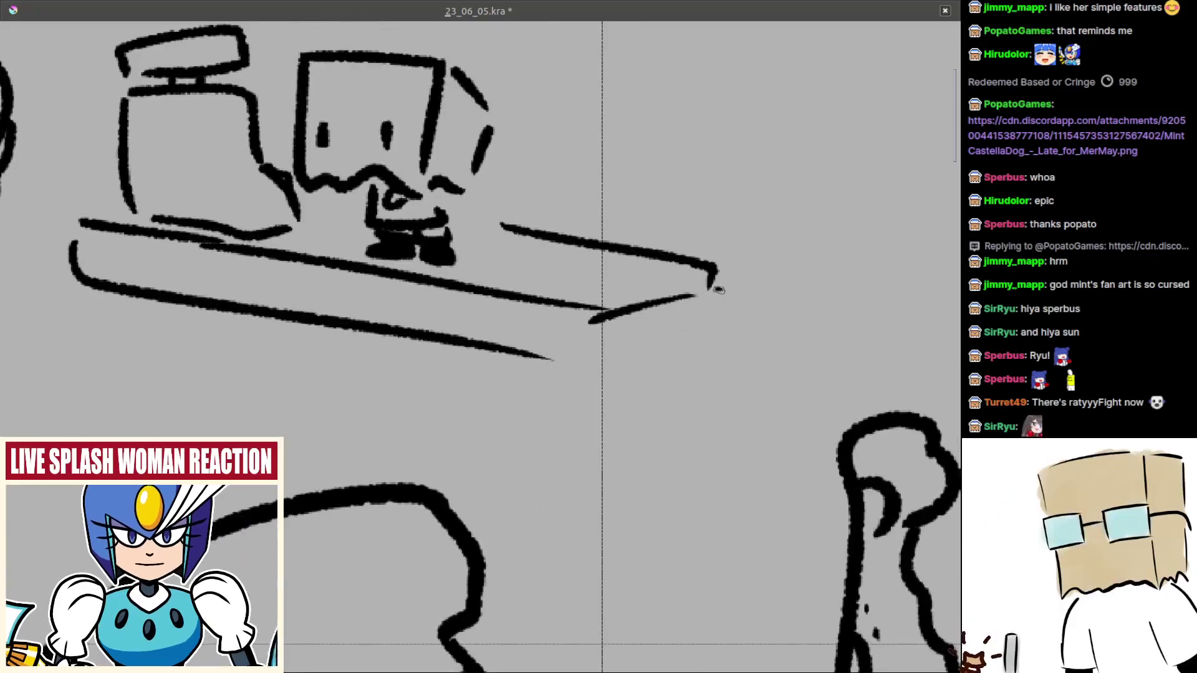
mouse_move(712, 290)
left_mouse_down()
mouse_move(701, 350)
mouse_move(560, 385)
left_mouse_up()
key("ctrl+z")
key("ctrl+z")
left_click_drag(703, 350, 565, 379)
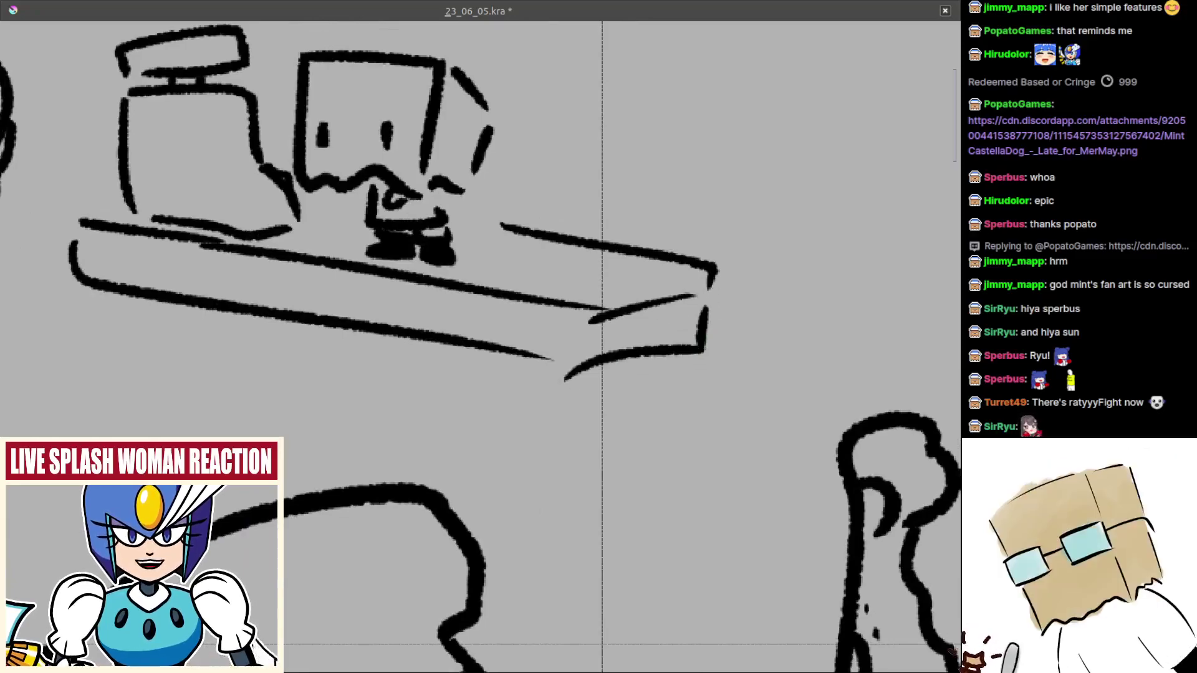
- Draw vertical legs under the counter and a short ground line between it and the coin-holding figure
scroll(599, 349, "down", 4)
scroll(599, 349, "down", 2)
scroll(469, 346, "up", 2)
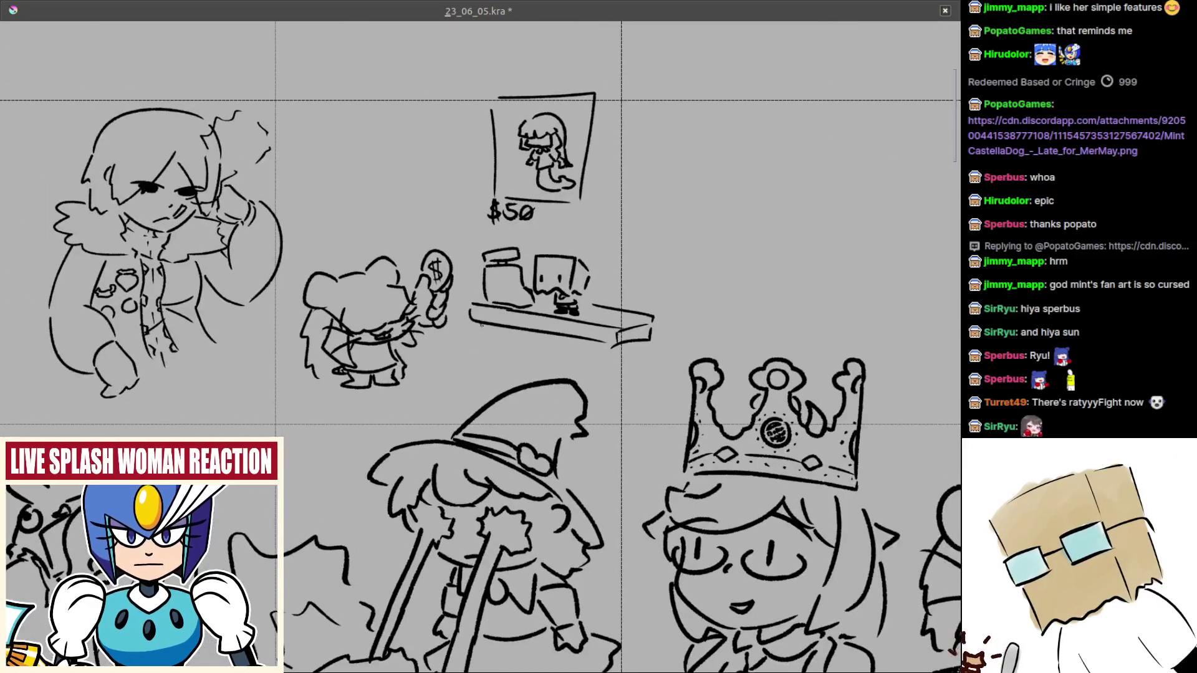
key("ctrl+z")
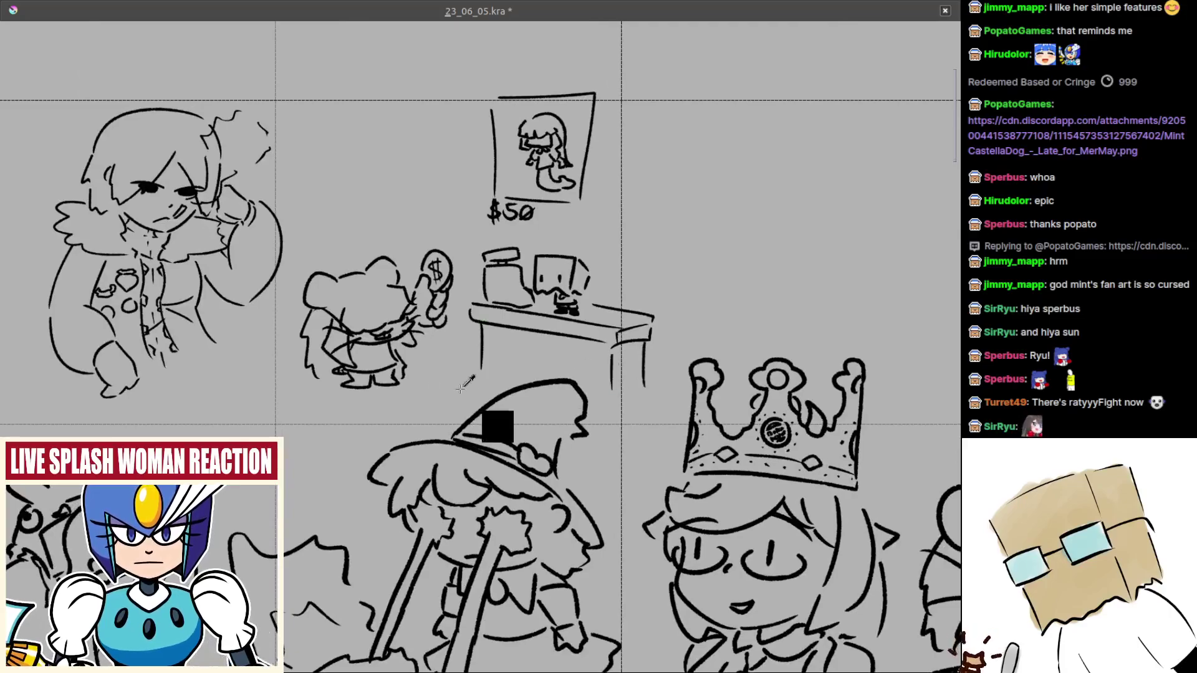
left_click_drag(479, 363, 420, 364)
- Save the sketch page after finishing the shop scene
scroll(475, 368, "down", 4)
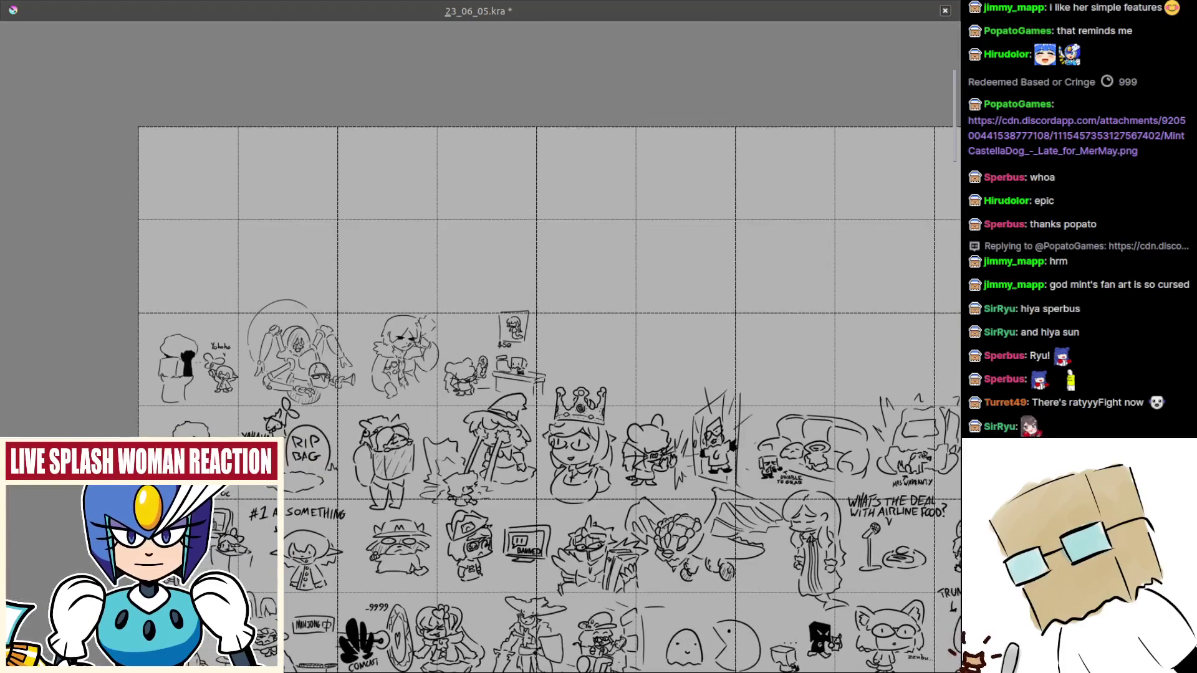
scroll(694, 378, "up", 3)
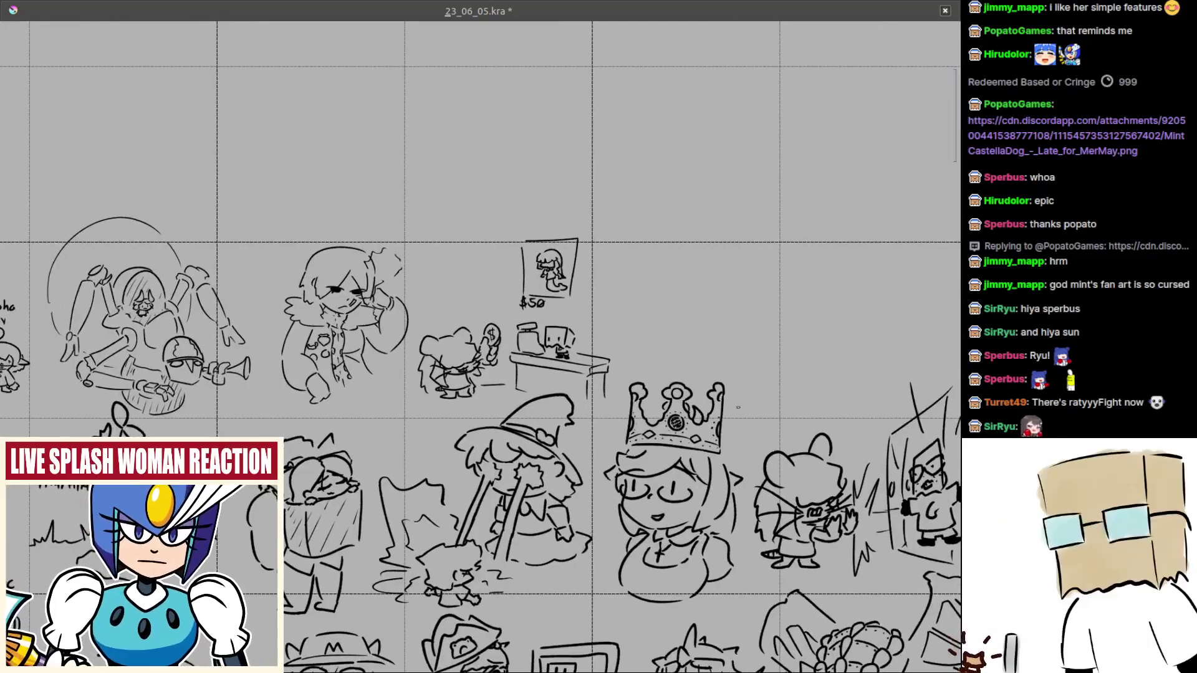
scroll(693, 378, "up", 2)
key("ctrl+s")
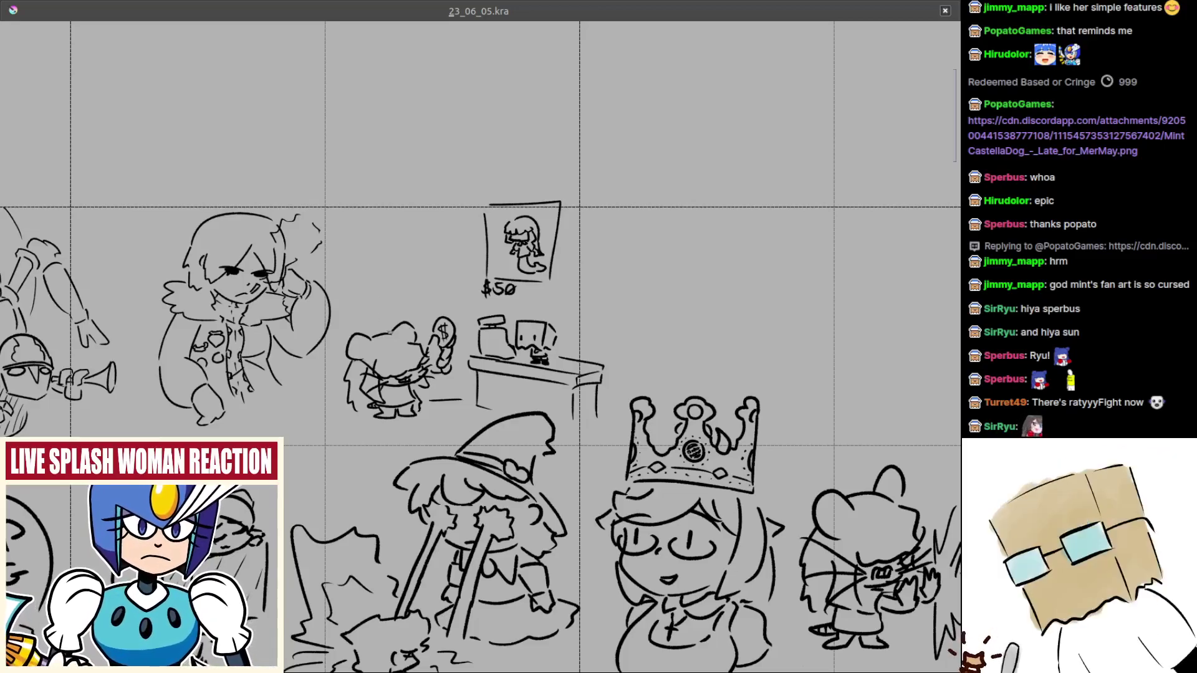
- Start a mouse in the empty cell above the crown with a short head-top curve and two large round ears
mouse_move(499, 377)
left_mouse_down()
mouse_move(446, 371)
mouse_move(437, 393)
mouse_move(464, 352)
mouse_move(411, 377)
mouse_move(462, 303)
left_mouse_up()
left_click_drag(562, 328, 302, 392)
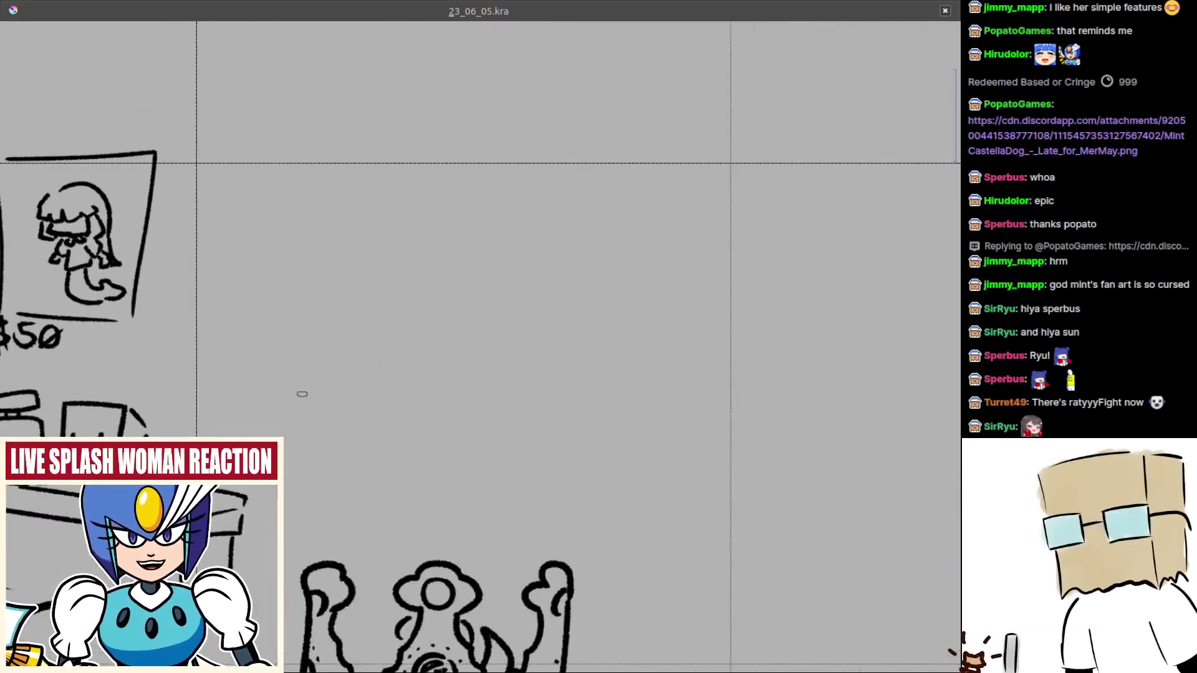
left_click_drag(459, 279, 534, 290)
key("ctrl+z")
mouse_move(474, 275)
left_mouse_down()
mouse_move(527, 271)
mouse_move(549, 284)
left_mouse_up()
left_click_drag(557, 277, 577, 258)
key("ctrl+z")
key("ctrl+z")
mouse_move(586, 255)
left_mouse_down()
mouse_move(656, 228)
mouse_move(653, 332)
left_mouse_up()
key("ctrl+z")
key("ctrl+z")
mouse_move(494, 222)
left_mouse_down()
mouse_move(377, 299)
mouse_move(417, 332)
left_mouse_up()
key("ctrl+z")
mouse_move(515, 241)
left_mouse_down()
mouse_move(414, 279)
mouse_move(449, 329)
left_mouse_up()
- Outline the mouse's angular hair around the face, with a wavy lower edge, and fill in a black oval nose
mouse_move(492, 270)
left_mouse_down()
mouse_move(444, 351)
mouse_move(592, 388)
left_mouse_up()
key("ctrl+z")
mouse_move(612, 274)
left_mouse_down()
mouse_move(635, 381)
mouse_move(617, 340)
left_mouse_up()
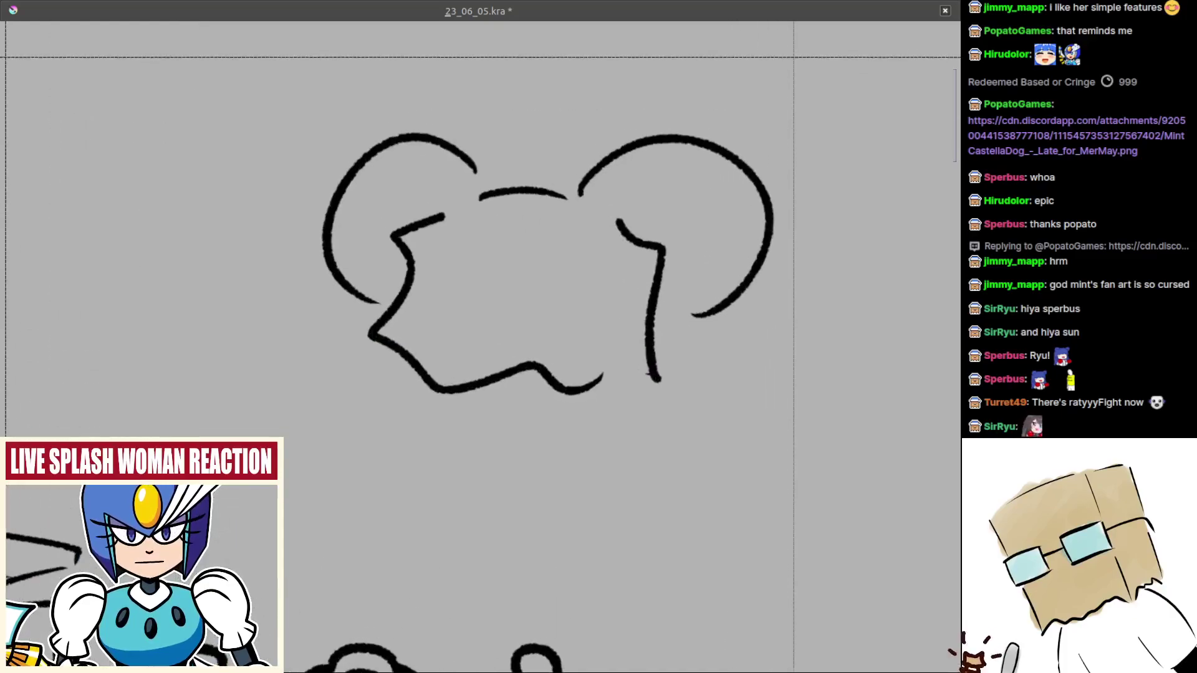
mouse_move(656, 379)
left_mouse_down()
mouse_move(608, 386)
mouse_move(629, 361)
left_mouse_up()
left_click_drag(516, 361, 514, 359)
left_click_drag(622, 365, 578, 341)
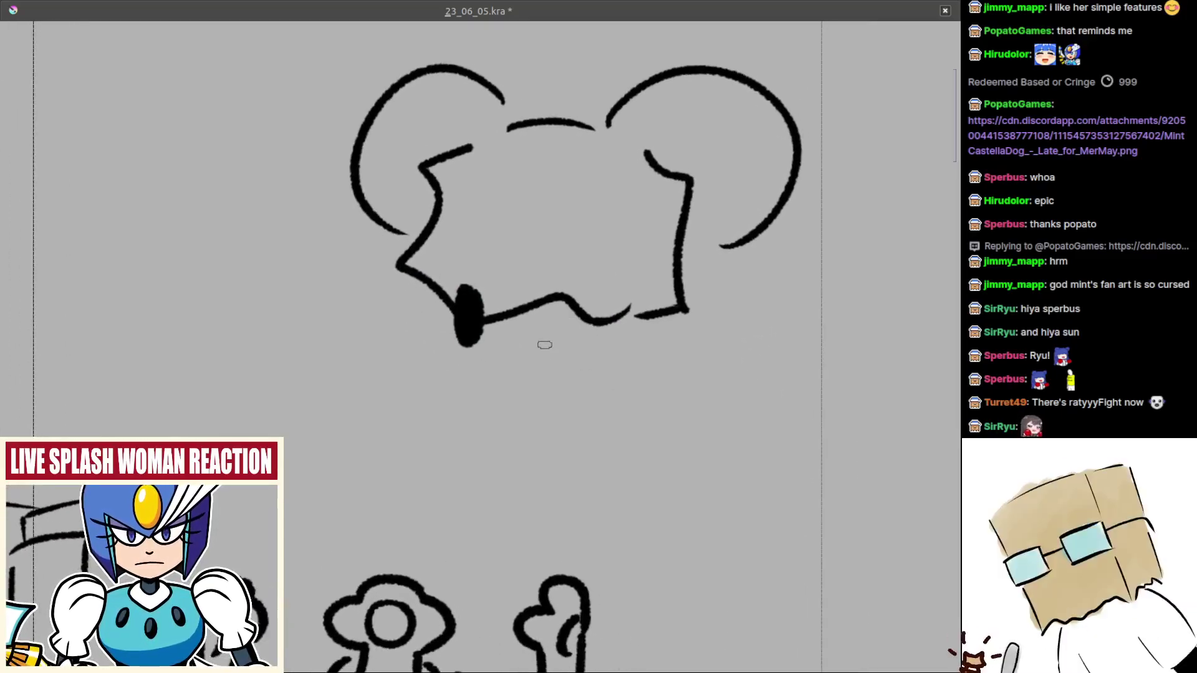
left_click_drag(424, 292, 579, 349)
key("ctrl+z")
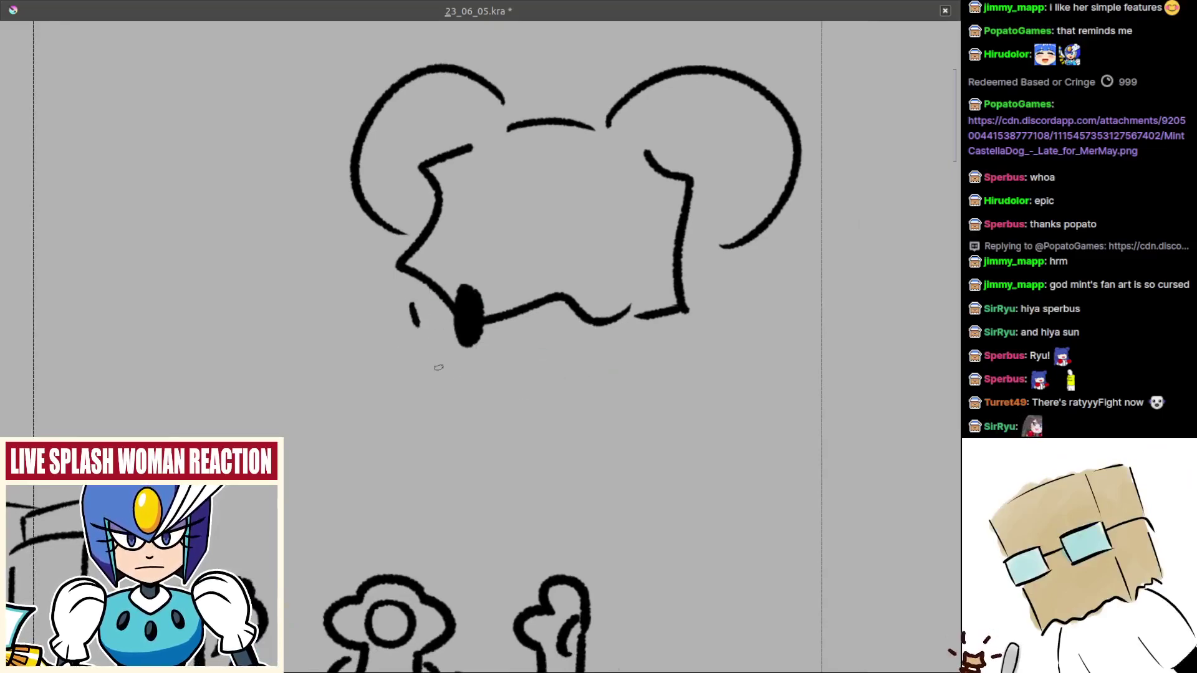
left_click_drag(424, 293, 589, 334)
key("ctrl+z")
left_click_drag(406, 332, 631, 331)
key("ctrl+z")
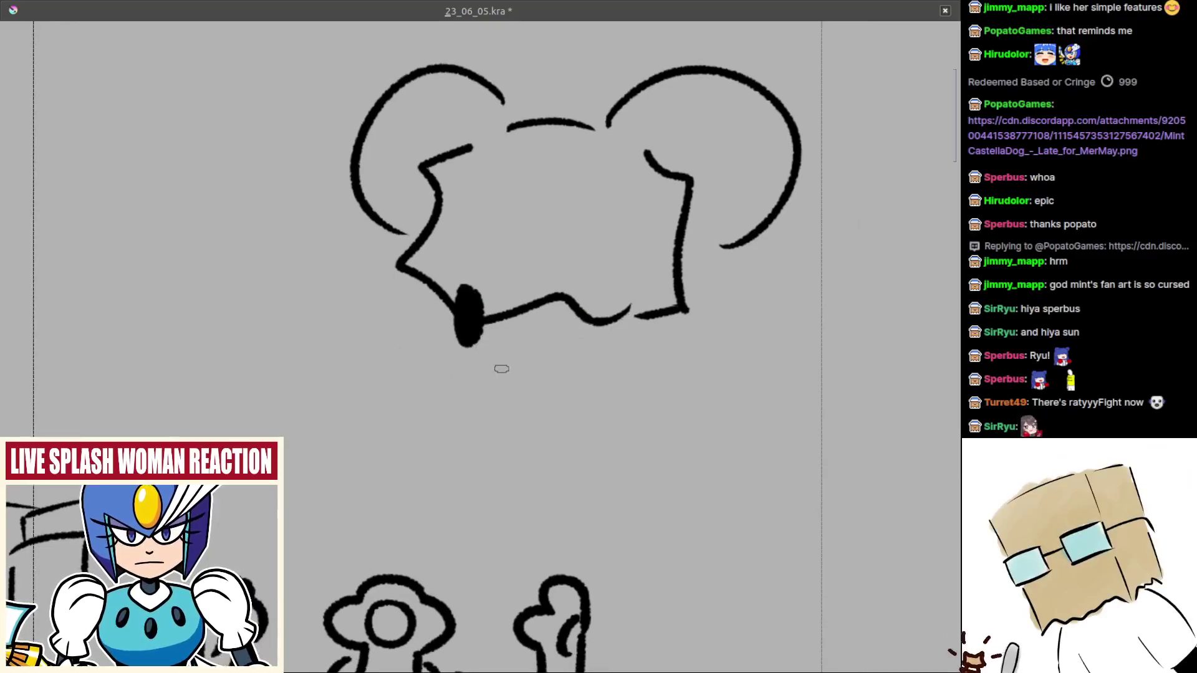
- Draw the mouse's curved jaw below the nose and add whiskers on both sides of the muzzle
mouse_move(437, 324)
left_mouse_down()
mouse_move(440, 347)
mouse_move(625, 357)
left_mouse_up()
left_click_drag(516, 365, 637, 405)
left_click_drag(557, 374, 646, 332)
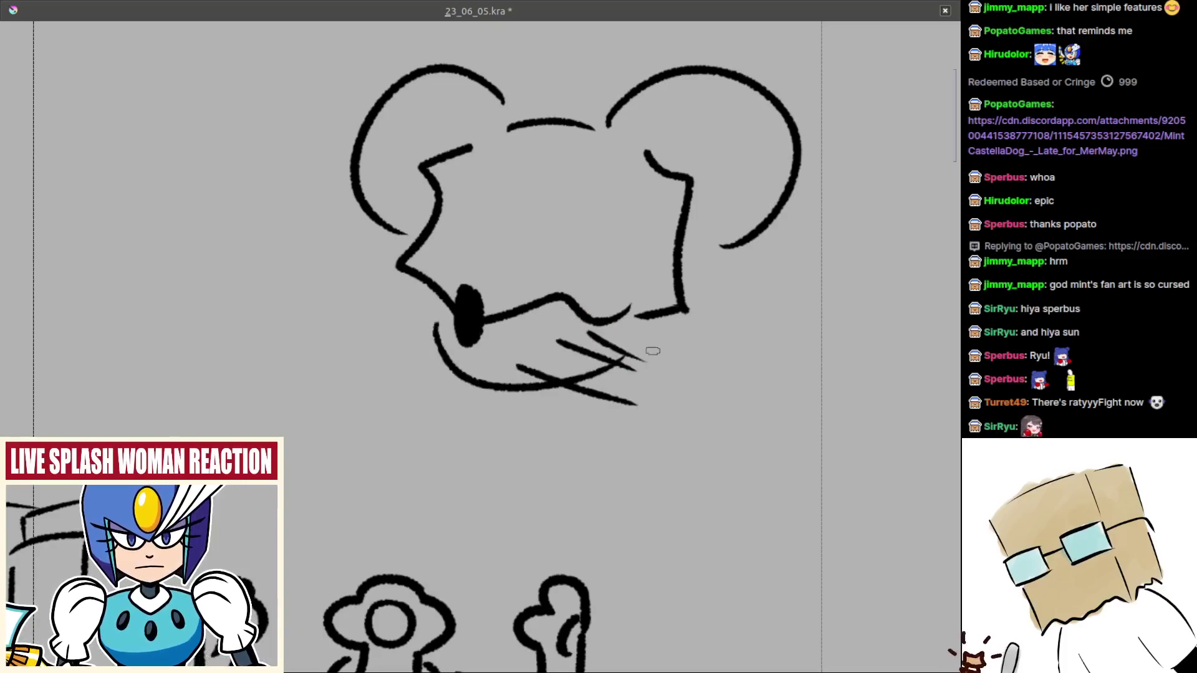
key("ctrl+z")
mouse_move(542, 364)
left_mouse_down()
mouse_move(651, 382)
mouse_move(690, 335)
left_mouse_up()
mouse_move(424, 356)
left_mouse_down()
mouse_move(357, 367)
mouse_move(374, 379)
left_mouse_up()
key("ctrl+z")
mouse_move(441, 322)
left_mouse_down()
mouse_move(363, 285)
mouse_move(393, 256)
left_mouse_up()
- Draw the mouse's two small front legs with paws below the jaw
mouse_move(529, 394)
left_mouse_down()
mouse_move(496, 349)
mouse_move(606, 361)
left_mouse_up()
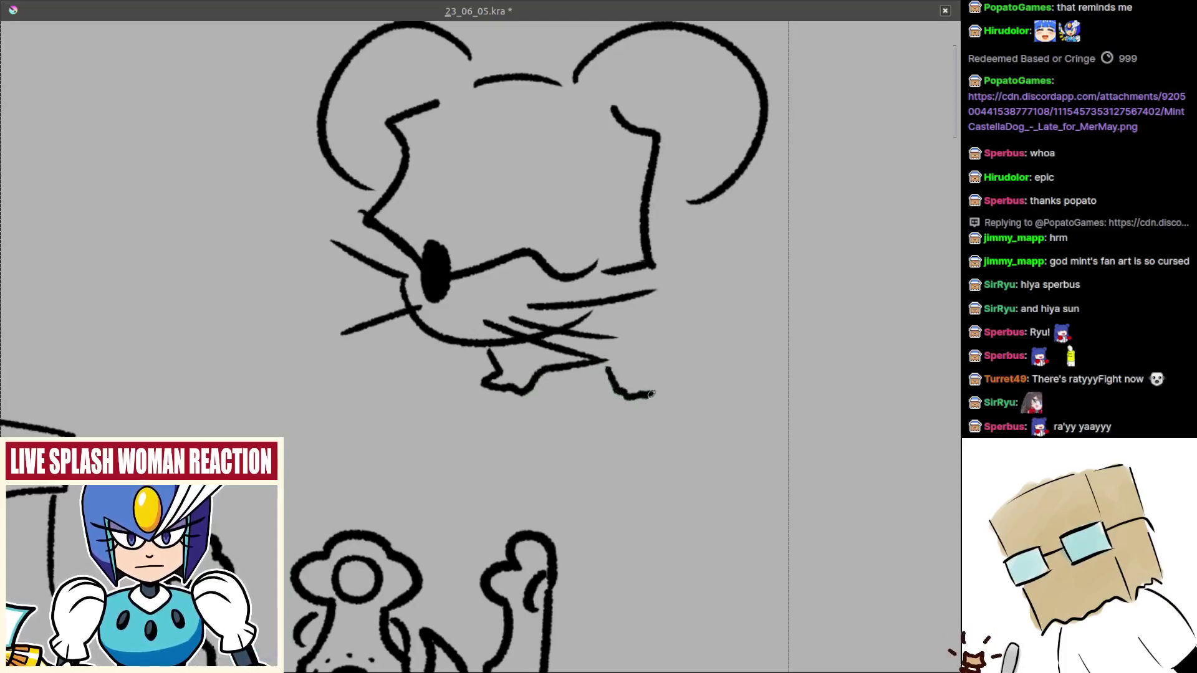
key("ctrl+z")
mouse_move(612, 361)
left_mouse_down()
mouse_move(616, 381)
mouse_move(652, 391)
left_mouse_up()
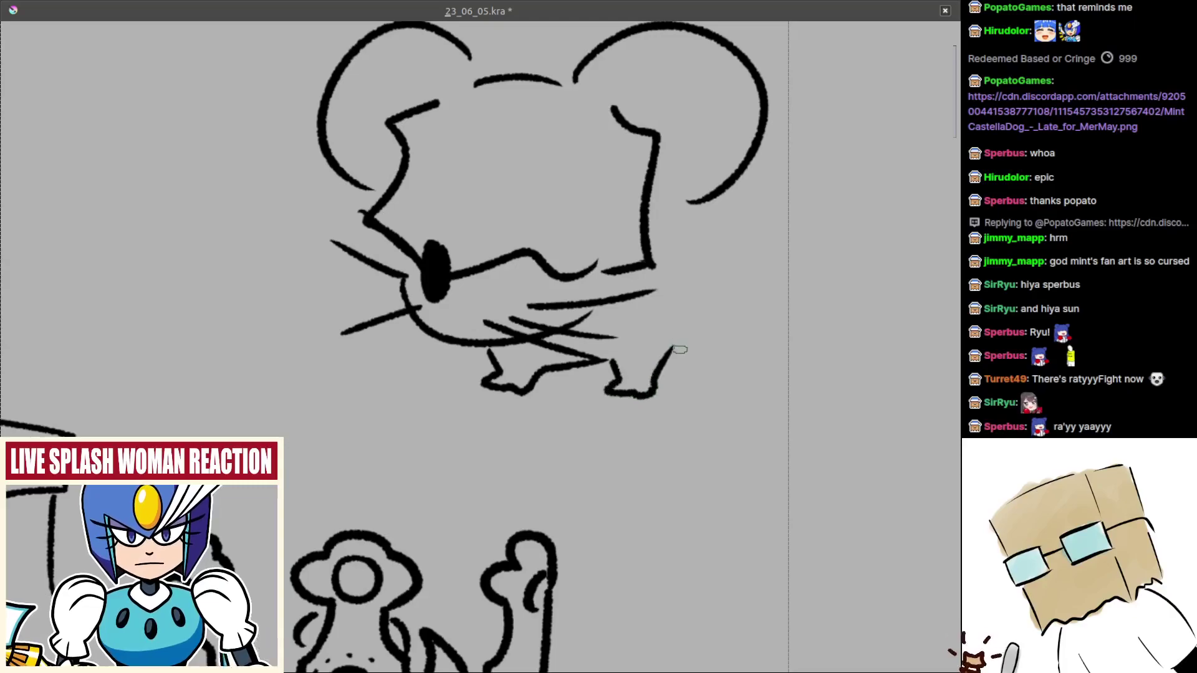
- Draw the mouse's rounded back and rump with a small hind paw beneath
scroll(680, 349, "up", 2)
scroll(679, 350, "right", 2)
left_click_drag(644, 246, 711, 302)
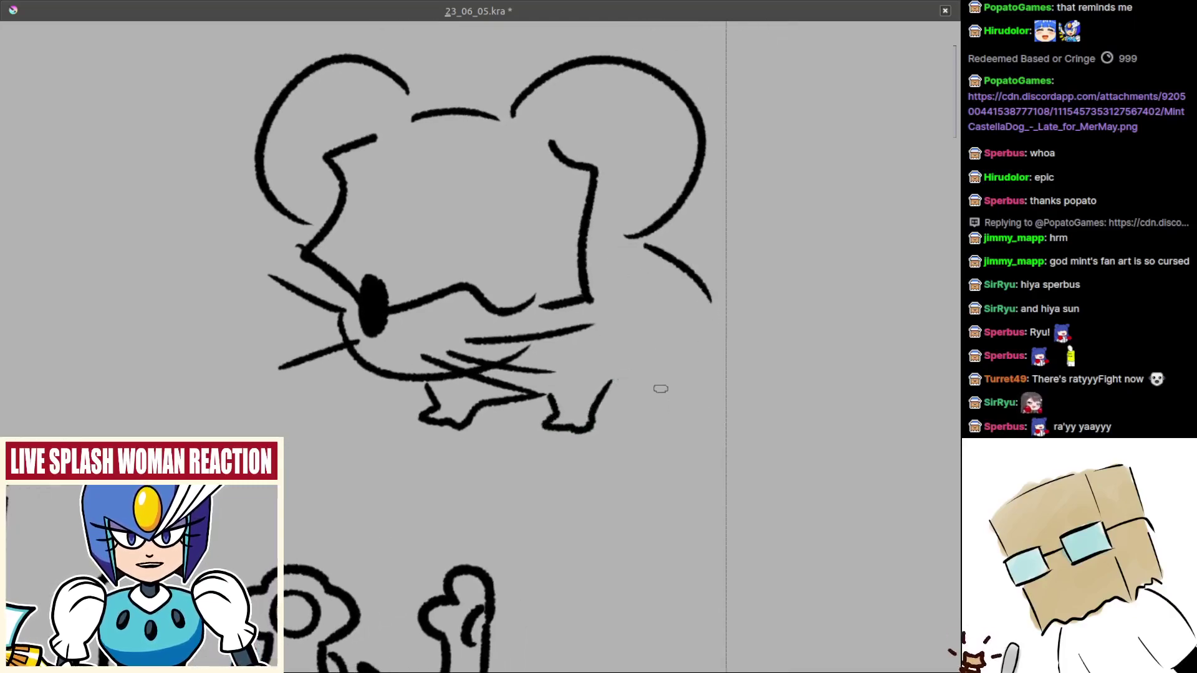
left_click_drag(649, 373, 668, 399)
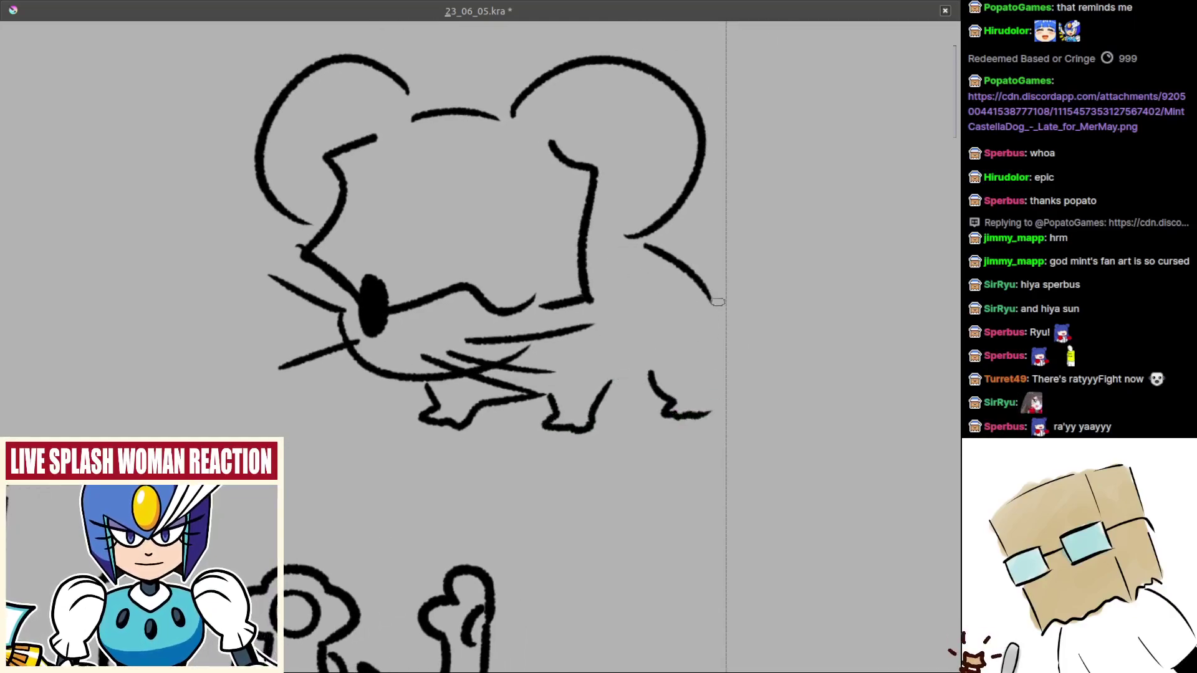
left_click_drag(718, 302, 713, 398)
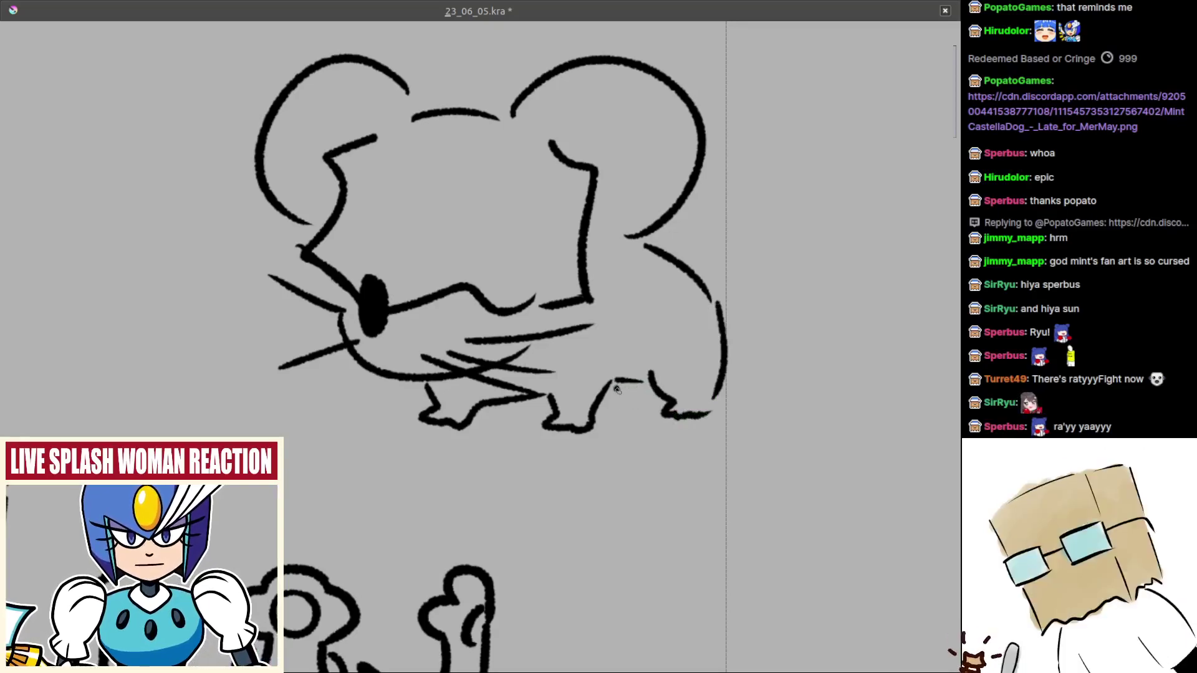
- Draw a long curved tail behind the mouse and enclose the whole mouse in a rectangular selection
scroll(649, 402, "down", 2)
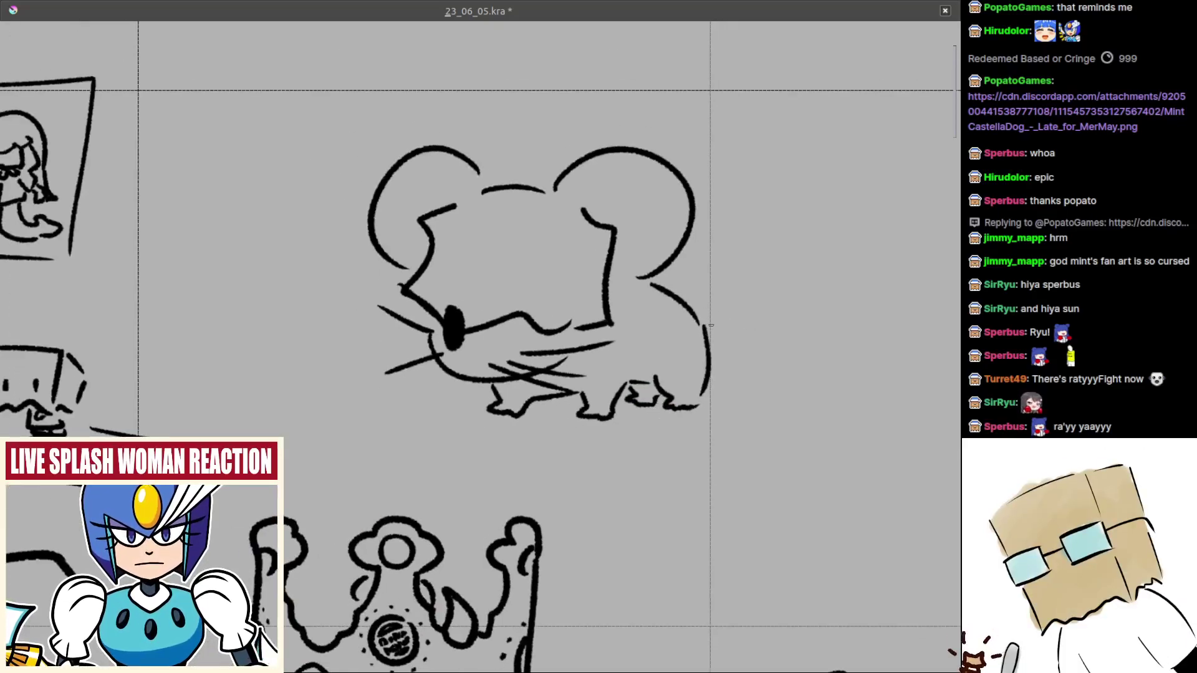
left_click_drag(720, 336, 810, 448)
left_click_drag(307, 126, 834, 470)
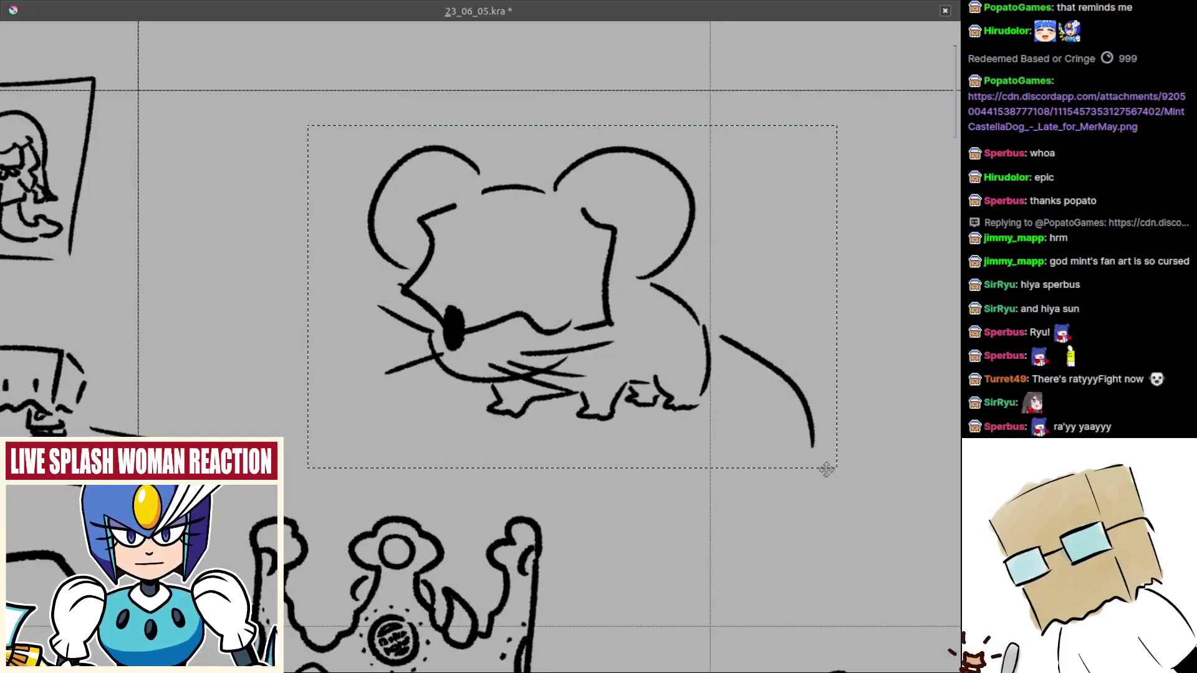
- Move the selected mouse toward the left of its cell, clear the selection and remove the tail line
key("t")
left_click_drag(721, 417, 537, 400)
key("ctrl+shift+a")
key("b")
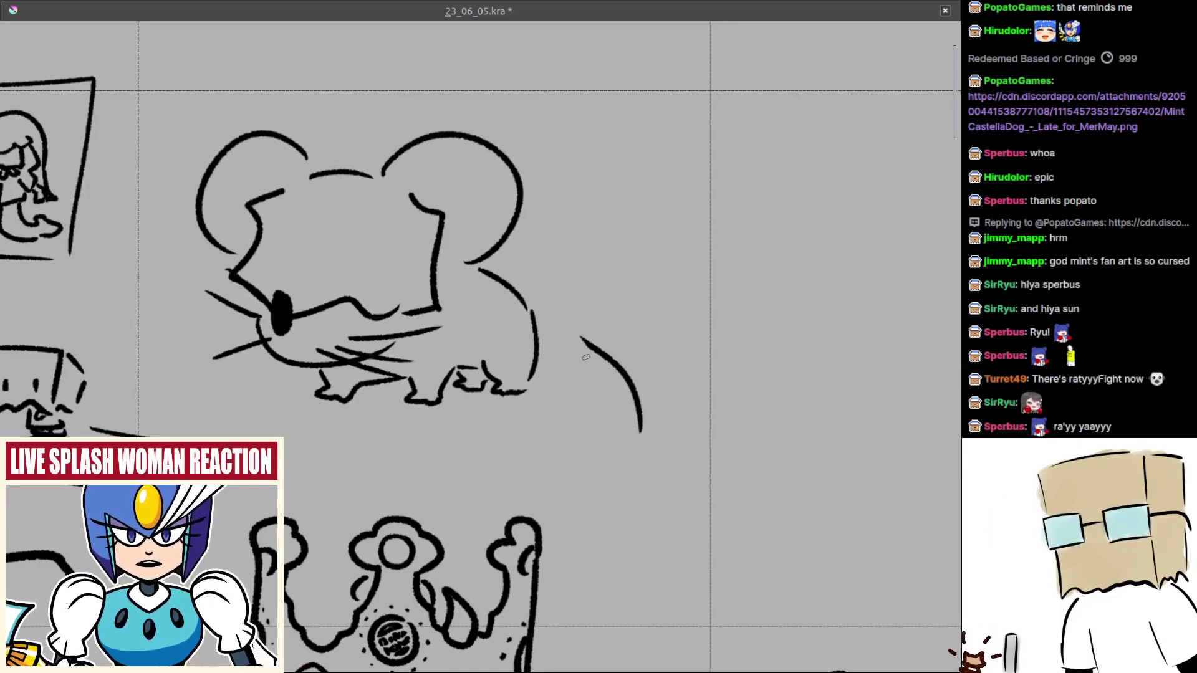
key("ctrl+z")
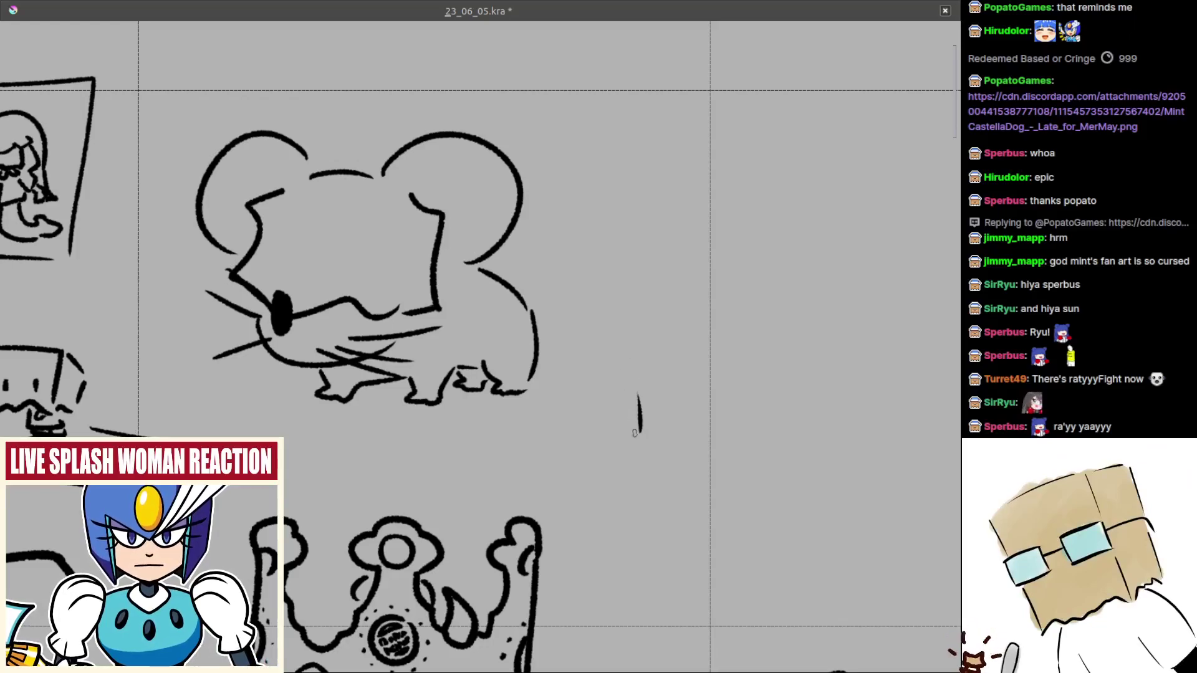
key("ctrl+z")
mouse_move(578, 374)
left_mouse_down()
mouse_move(587, 396)
mouse_move(544, 343)
mouse_move(648, 393)
left_mouse_up()
key("ctrl+z")
left_click_drag(540, 323, 618, 370)
key("ctrl+z")
key("ctrl+z")
mouse_move(552, 327)
left_mouse_down()
mouse_move(661, 405)
mouse_move(695, 401)
left_mouse_up()
key("ctrl+z")
left_click_drag(545, 327, 650, 390)
key("ctrl+z")
left_click_drag(555, 331, 677, 397)
key("ctrl+z")
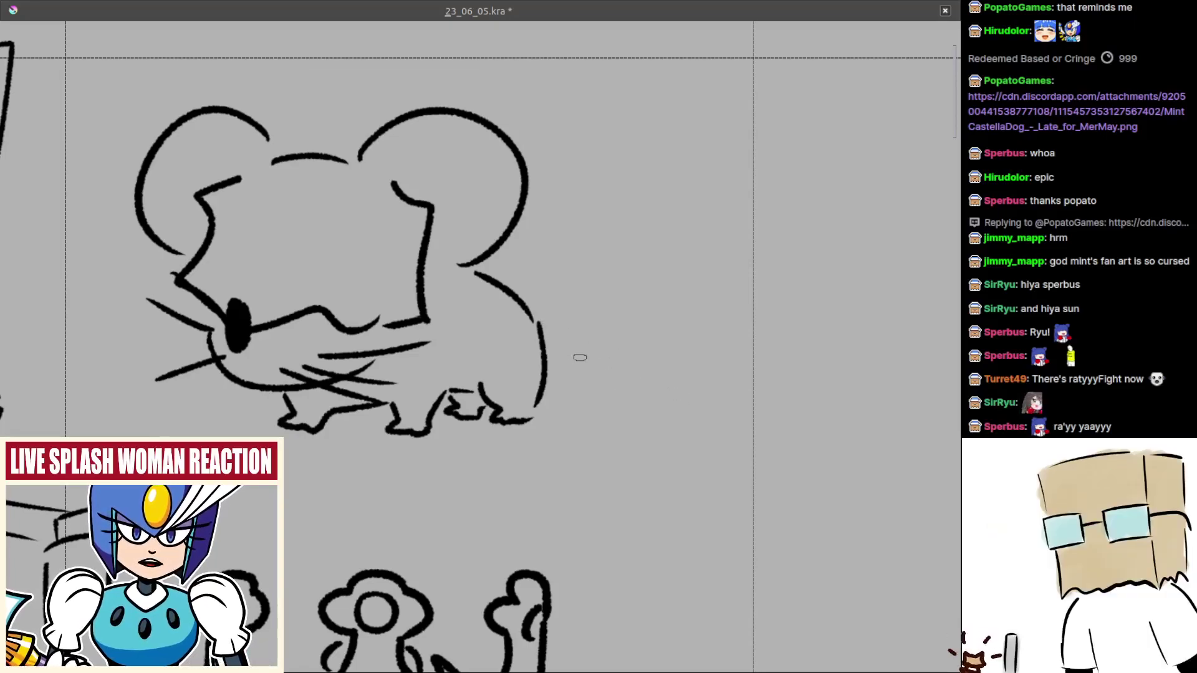
mouse_move(553, 334)
left_mouse_down()
mouse_move(704, 399)
mouse_move(668, 396)
mouse_move(713, 399)
left_mouse_up()
key("ctrl+z")
key("ctrl+z")
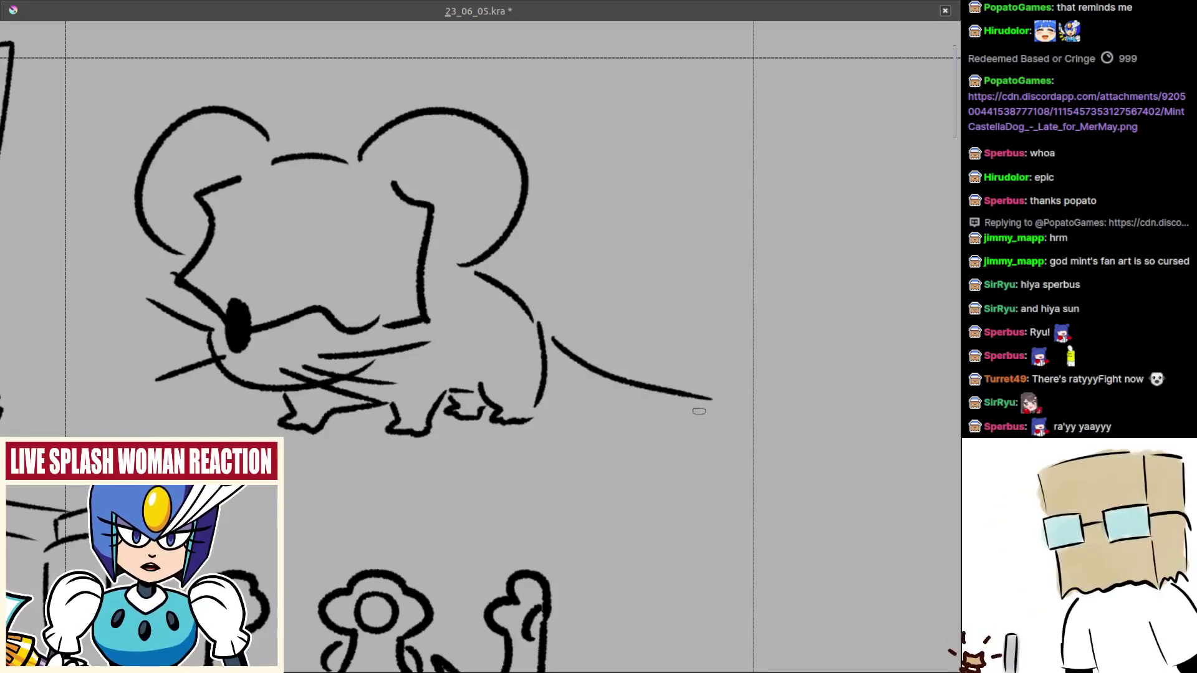
key("ctrl+z")
- Draw the mouse's tail as two long curved edges sweeping right from the rump and meeting at a tip
mouse_move(545, 331)
left_mouse_down()
mouse_move(694, 401)
mouse_move(708, 386)
left_mouse_up()
key("ctrl+z")
key("ctrl+z")
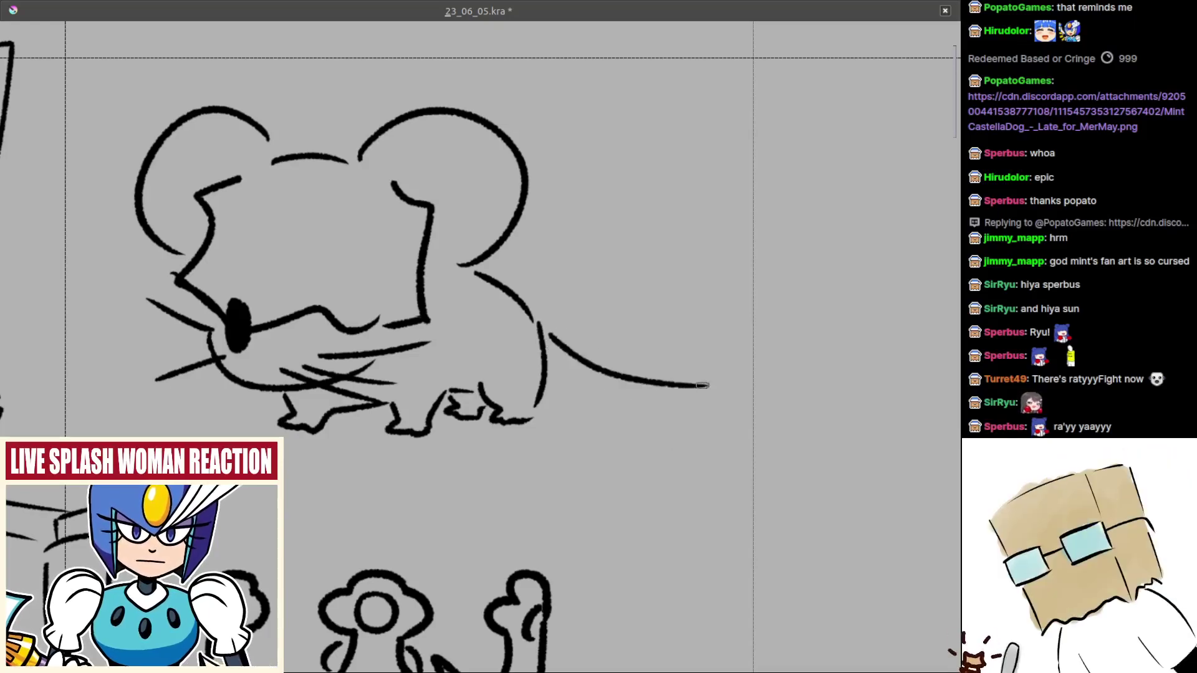
left_click_drag(545, 374, 670, 420)
key("ctrl+z")
mouse_move(551, 393)
left_mouse_down()
mouse_move(629, 413)
mouse_move(705, 403)
mouse_move(661, 401)
left_mouse_up()
key("ctrl+z")
scroll(676, 406, "up", 1)
key("ctrl+z")
mouse_move(500, 384)
left_mouse_down()
mouse_move(676, 397)
mouse_move(507, 379)
mouse_move(699, 385)
left_mouse_up()
key("ctrl+z")
key("ctrl+z")
key("ctrl+z")
- Add short ring lines across the mouse's tail at intervals
left_click_drag(662, 385, 662, 393)
scroll(663, 393, "down", 2)
left_click_drag(564, 360, 562, 373)
key("ctrl+z")
key("ctrl+z")
key("ctrl+z")
mouse_move(593, 370)
left_mouse_down()
mouse_move(582, 365)
mouse_move(583, 379)
mouse_move(645, 391)
left_mouse_up()
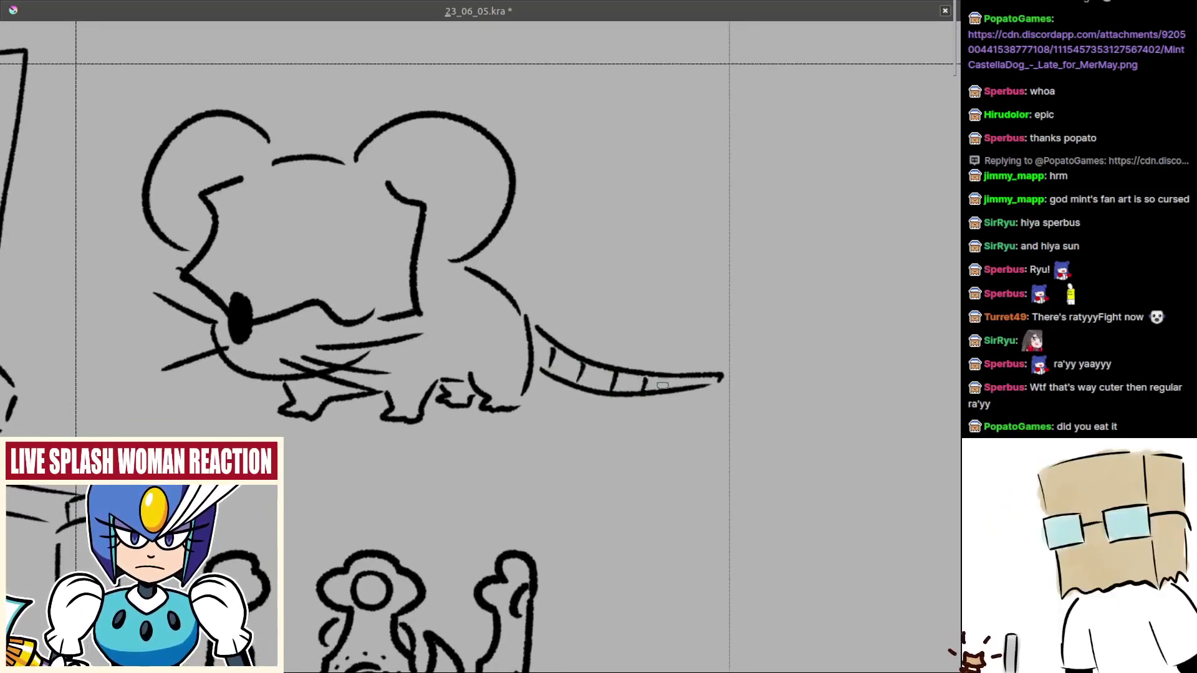
- Enclose the whole mouse in a rectangular selection and move it slightly lower in its grid cell
scroll(689, 377, "down", 7)
scroll(555, 424, "up", 4)
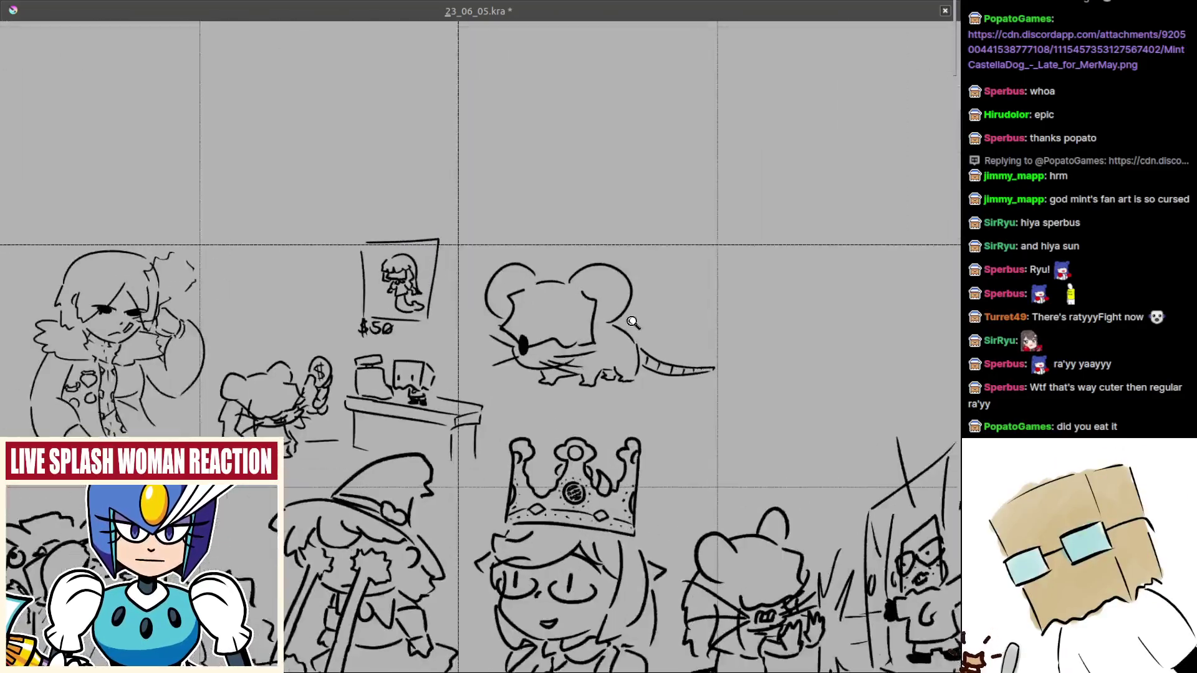
key("ctrl+r")
left_click_drag(477, 232, 713, 418)
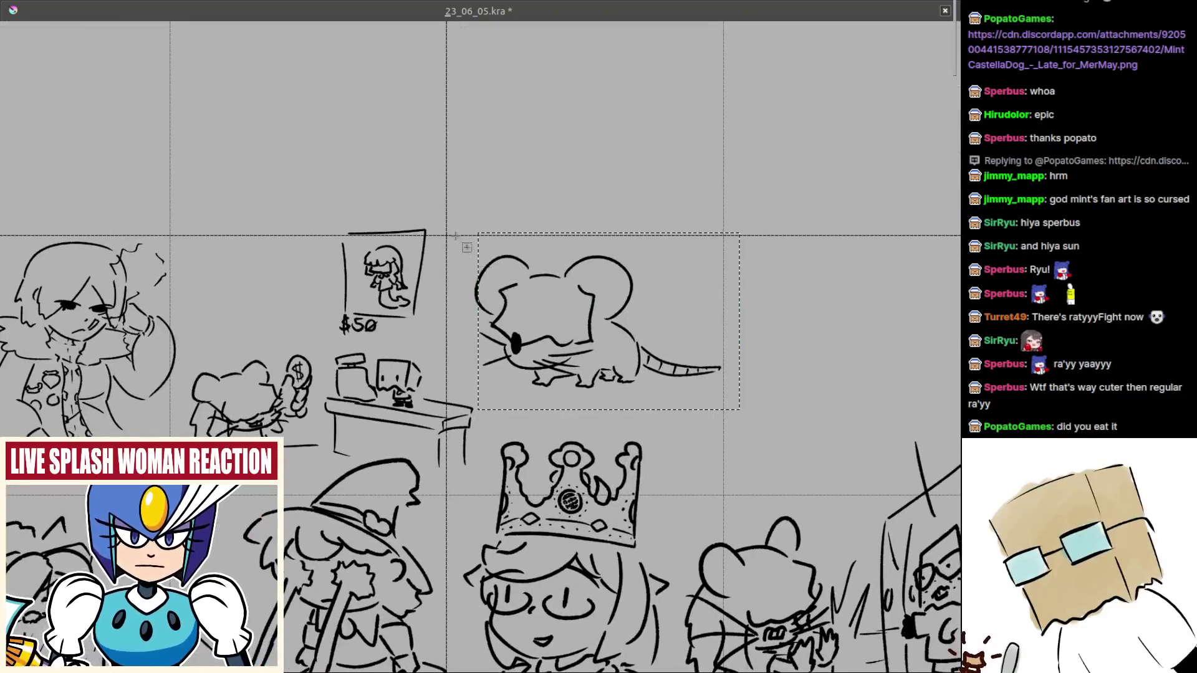
left_click_drag(462, 243, 637, 384)
key("t")
left_click_drag(511, 386, 533, 328)
scroll(515, 369, "up", 1)
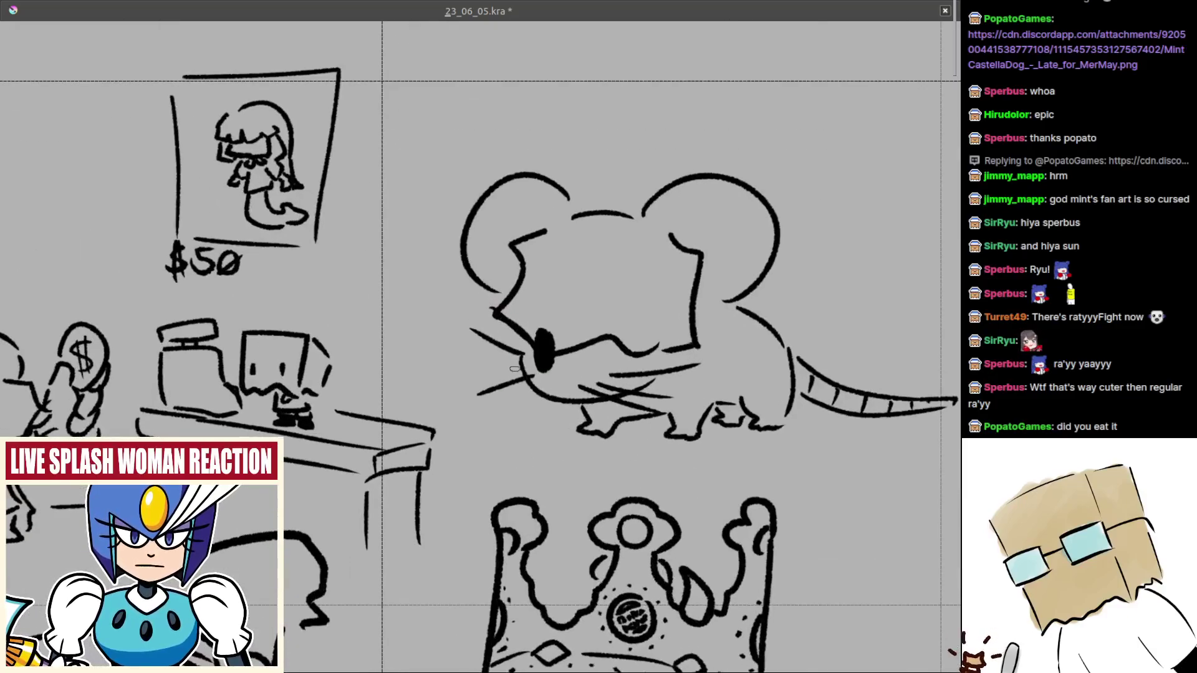
- Save the drawing with the finished mouse
scroll(505, 375, "down", 10)
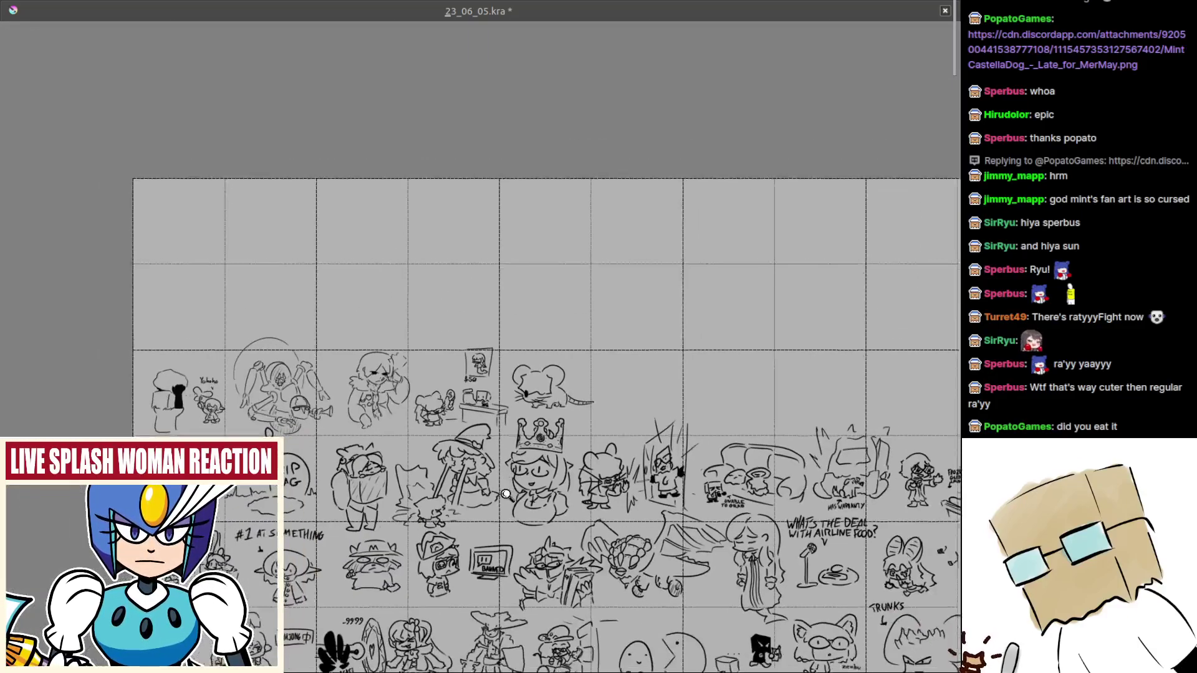
scroll(621, 396, "up", 5)
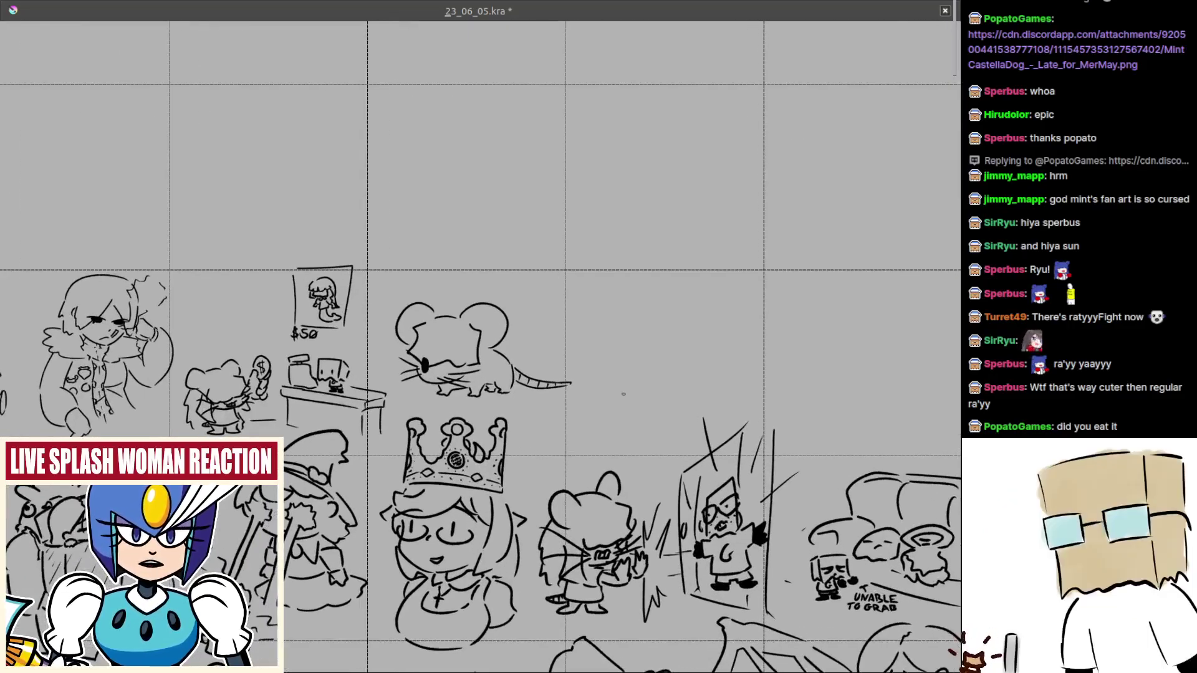
key("ctrl+s")
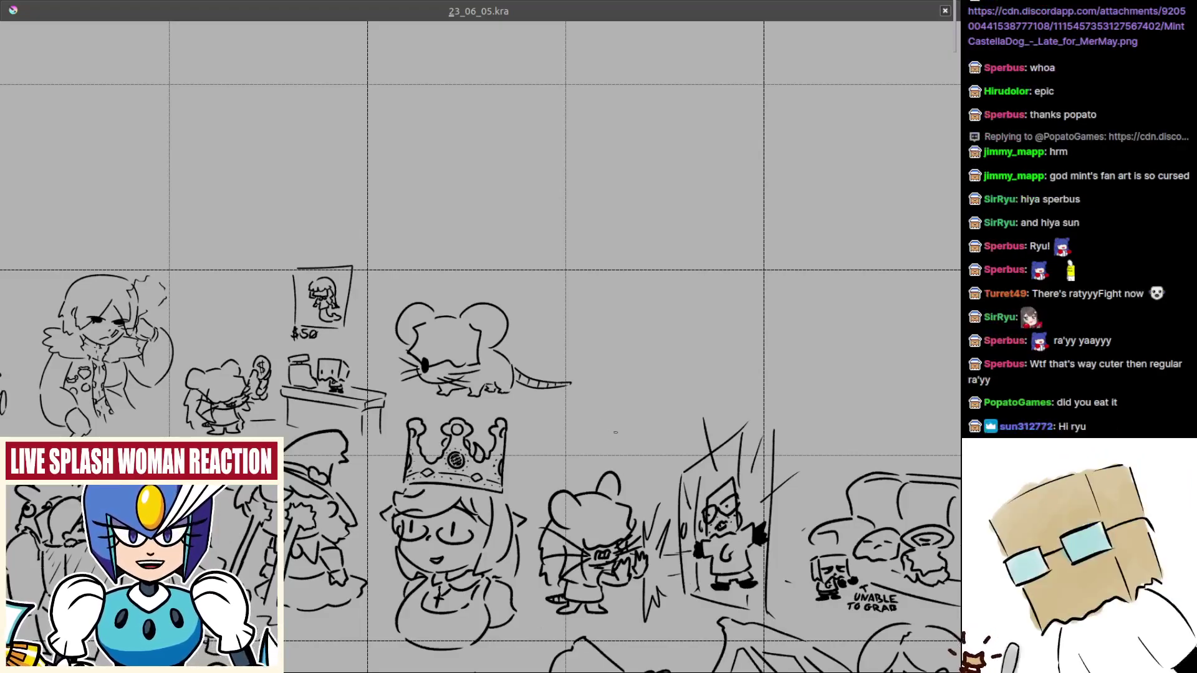
left_click_drag(616, 379, 551, 324)
scroll(550, 332, "down", 4)
scroll(561, 334, "up", 4)
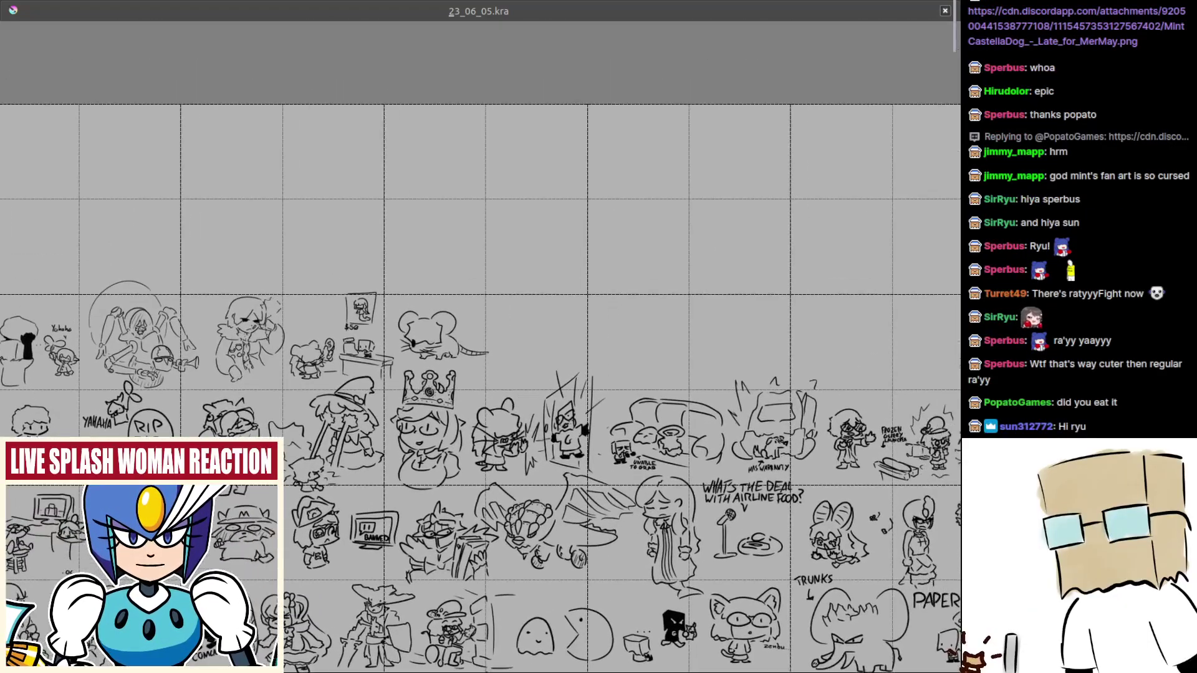
scroll(560, 334, "up", 1)
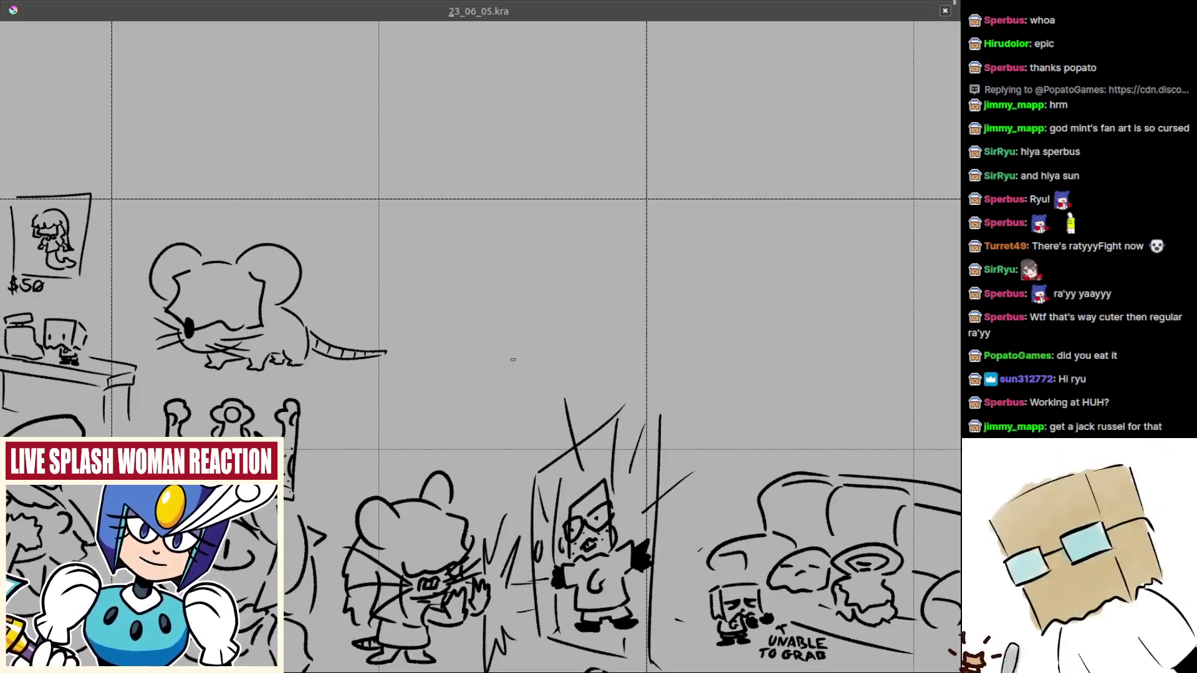
left_click_drag(525, 353, 473, 350)
left_click_drag(524, 383, 526, 390)
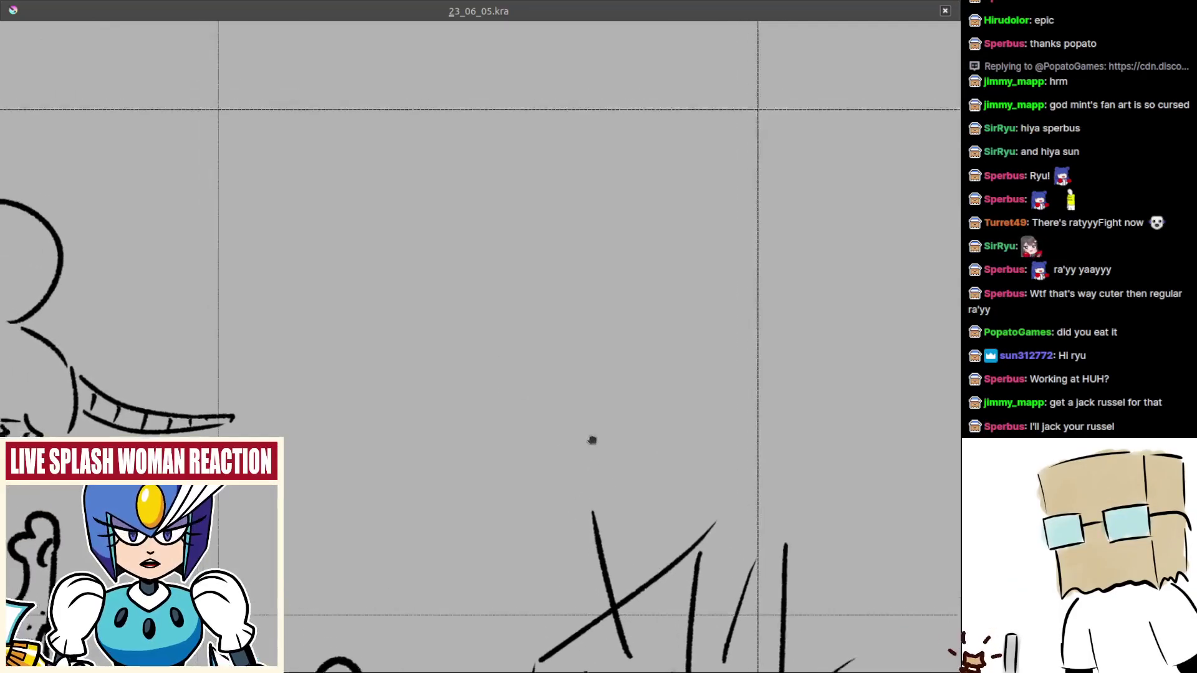
scroll(586, 443, "down", 3)
scroll(543, 448, "up", 4)
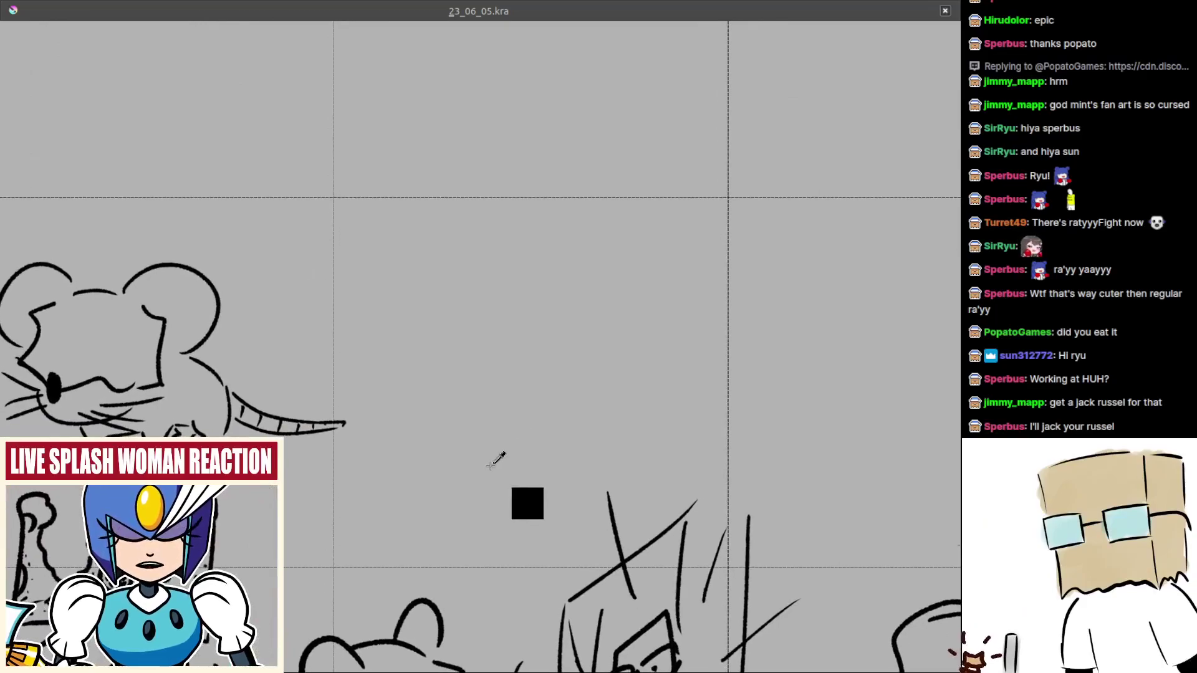
scroll(519, 449, "down", 2)
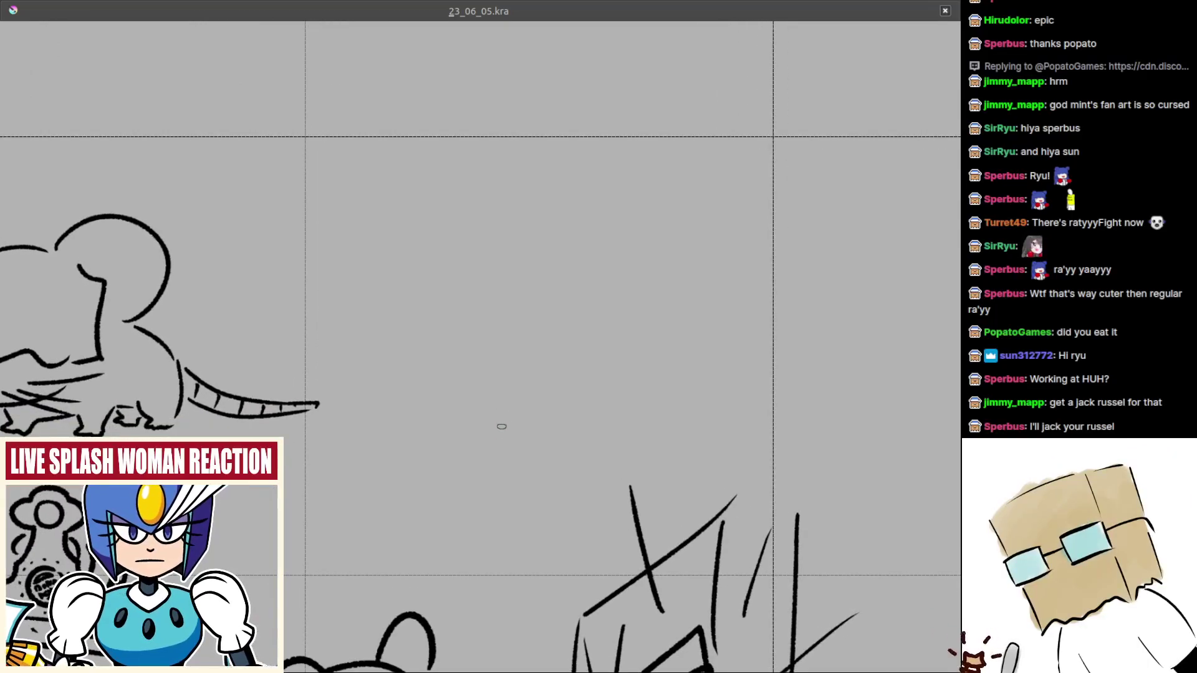
scroll(500, 424, "up", 3)
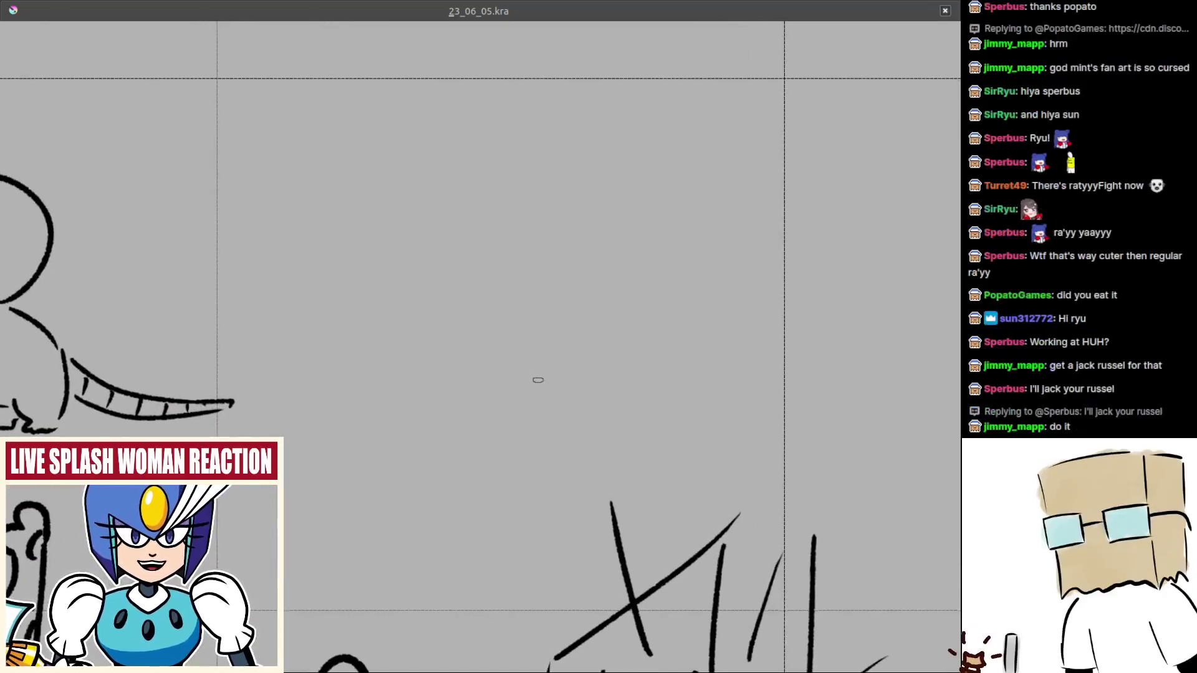
- Sketch a small cat's head with two pointed ears, a muzzle and two dot eyes to the right of the mouse
mouse_move(540, 379)
left_mouse_down()
mouse_move(510, 391)
mouse_move(518, 379)
mouse_move(555, 380)
mouse_move(507, 395)
mouse_move(496, 415)
mouse_move(523, 427)
left_mouse_up()
scroll(520, 407, "up", 1)
key("ctrl+z")
mouse_move(503, 382)
left_mouse_down()
mouse_move(520, 425)
mouse_move(543, 412)
mouse_move(533, 407)
left_mouse_up()
left_click(513, 394)
left_click(536, 397)
key("ctrl+z")
key("ctrl+z")
key("ctrl+z")
key("ctrl+z")
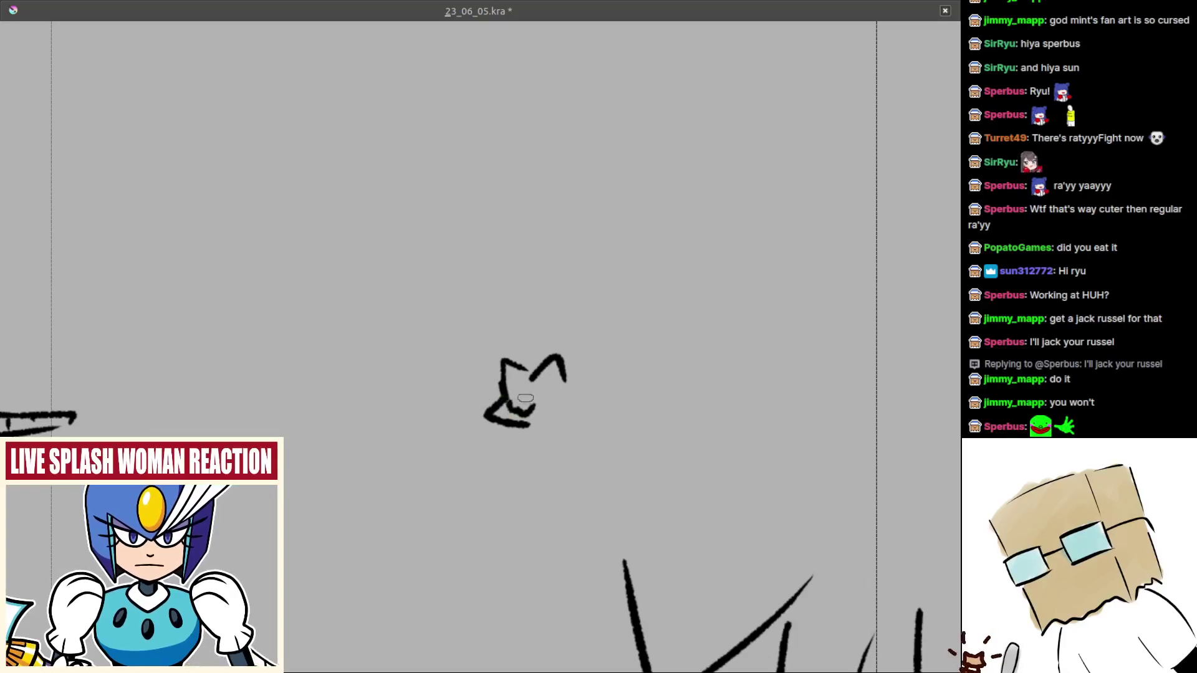
left_click(480, 390)
left_click(562, 392)
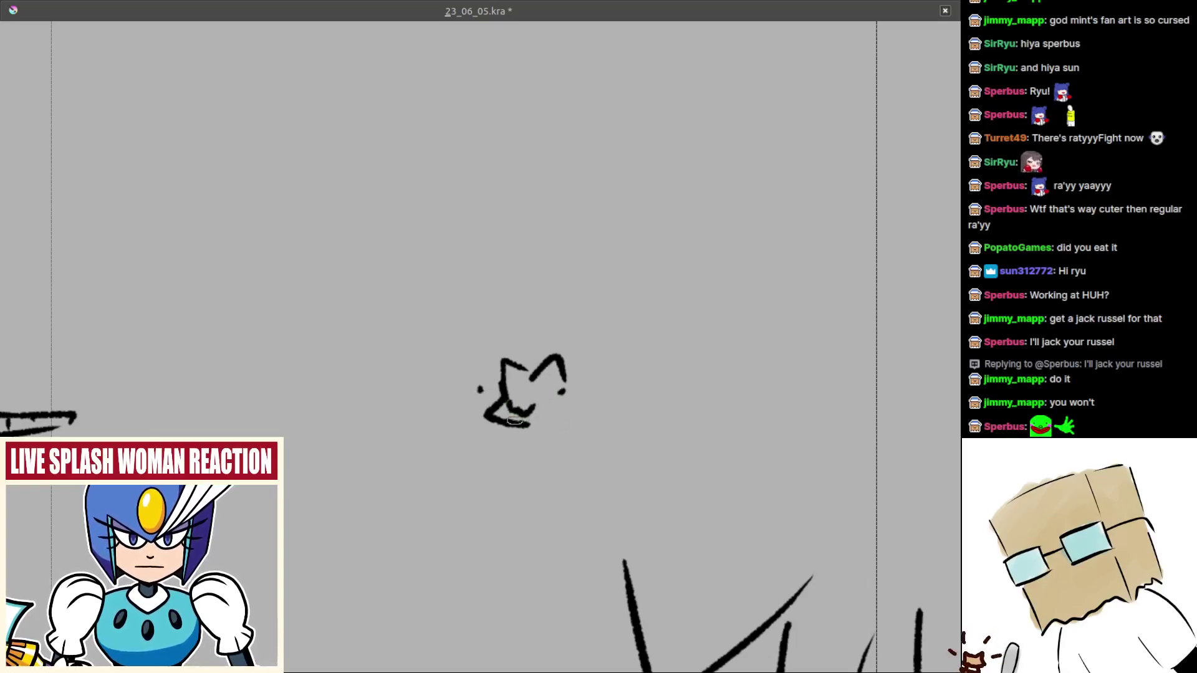
- Add whiskers, a body with short legs and an upright pointed tail to the small cat
mouse_move(480, 409)
left_mouse_down()
mouse_move(449, 408)
mouse_move(485, 454)
left_mouse_up()
left_click_drag(544, 429, 583, 441)
mouse_move(577, 412)
left_mouse_down()
mouse_move(605, 404)
mouse_move(587, 446)
mouse_move(630, 440)
mouse_move(652, 402)
mouse_move(636, 388)
mouse_move(593, 391)
left_mouse_up()
scroll(643, 389, "down", 3)
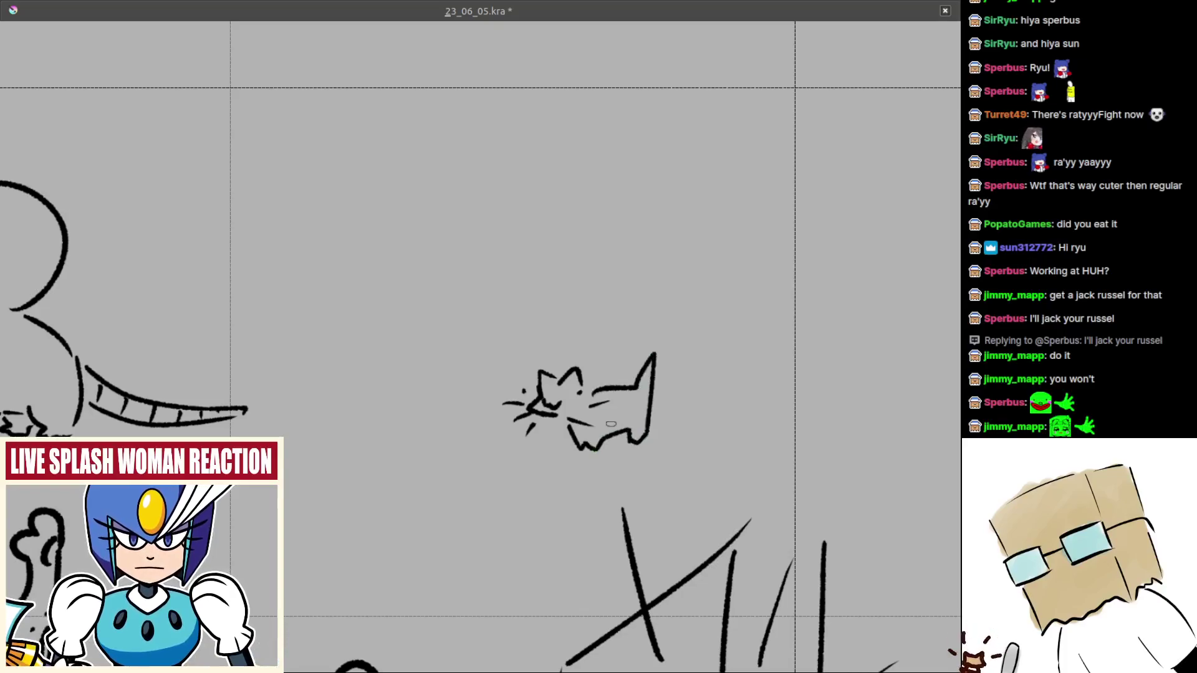
- Draw a small, flat, long-bodied rodent with a pointed tail just below and left of the cat
scroll(496, 465, "up", 1)
mouse_move(414, 445)
left_mouse_down()
mouse_move(466, 454)
mouse_move(458, 442)
mouse_move(459, 455)
mouse_move(480, 439)
mouse_move(471, 475)
left_mouse_up()
key("ctrl+z")
key("ctrl+z")
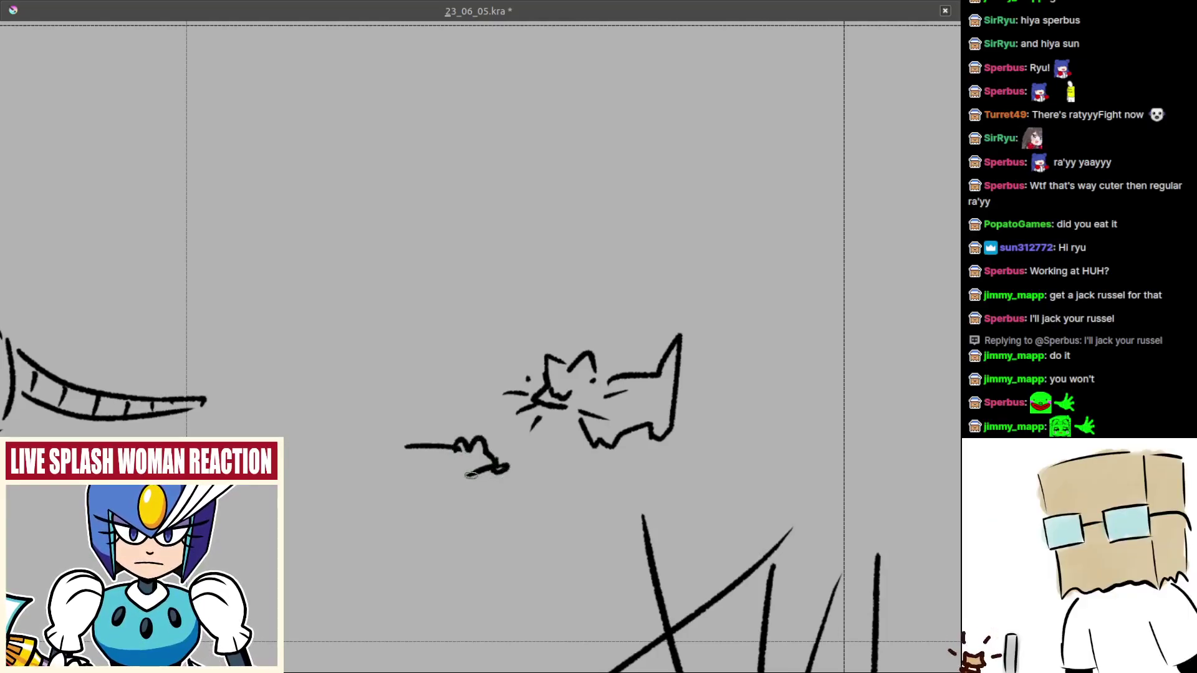
mouse_move(408, 452)
left_mouse_down()
mouse_move(399, 473)
mouse_move(481, 475)
mouse_move(362, 451)
mouse_move(392, 461)
left_mouse_up()
mouse_move(532, 421)
left_mouse_down()
mouse_move(481, 476)
mouse_move(492, 405)
left_mouse_up()
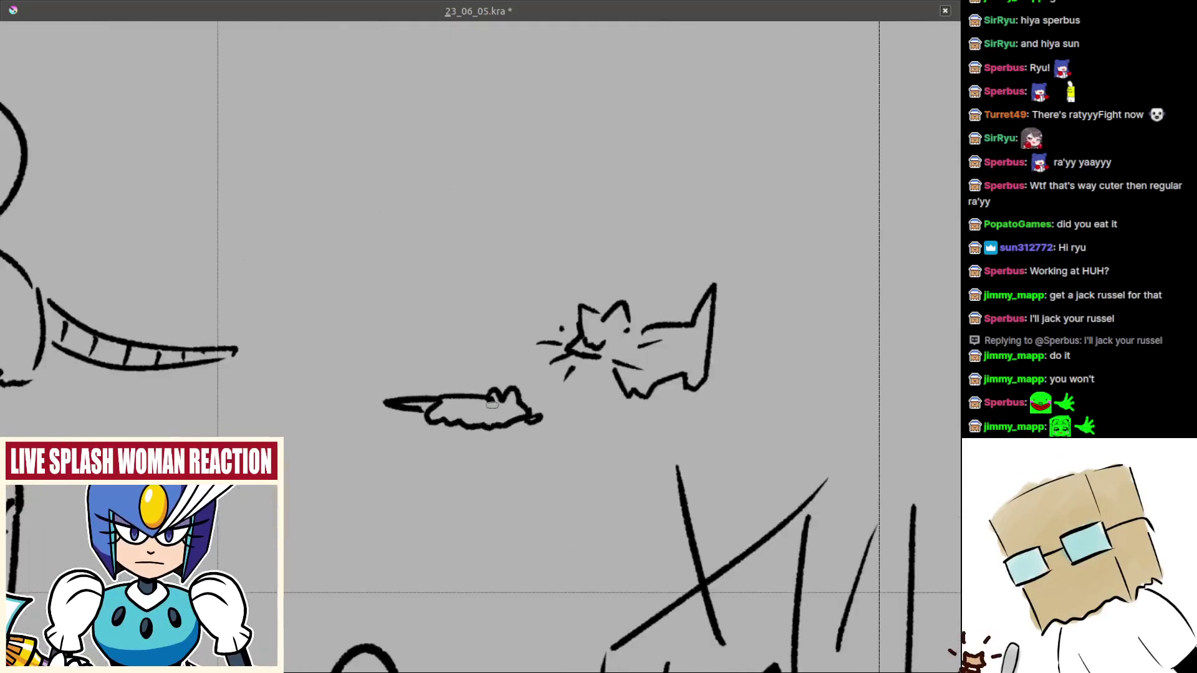
- Draw a small bird with a pointed beak, dot eyes and two little wings above the cat
scroll(500, 412, "down", 3)
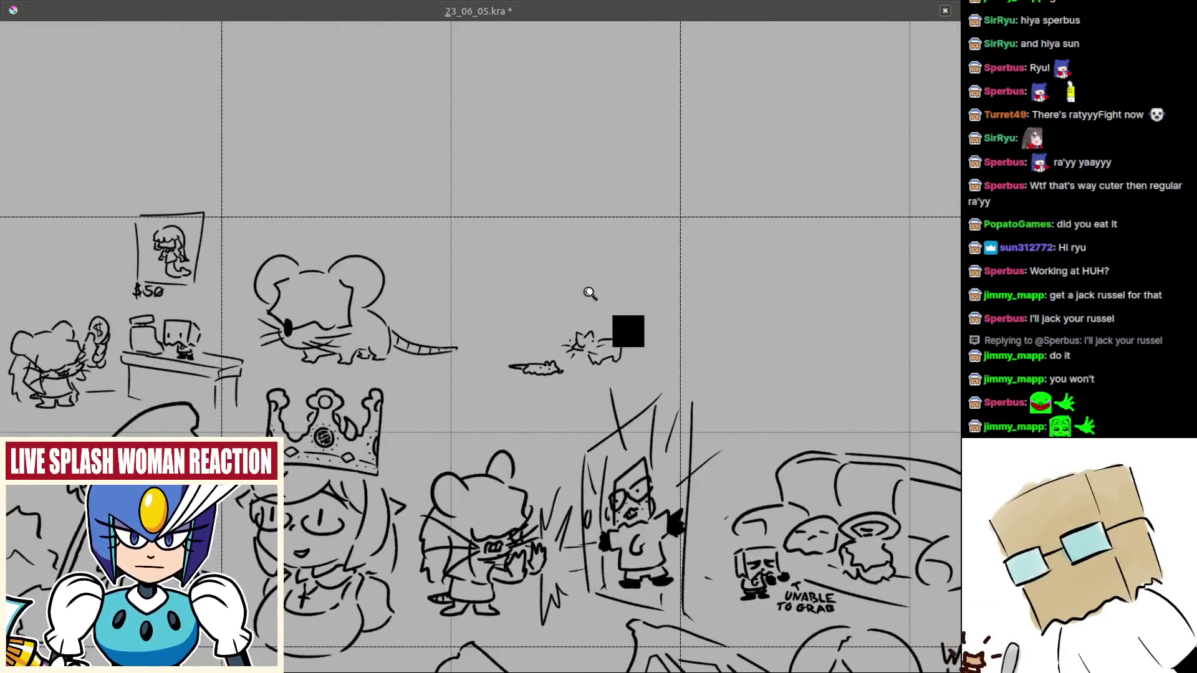
scroll(542, 218, "up", 2)
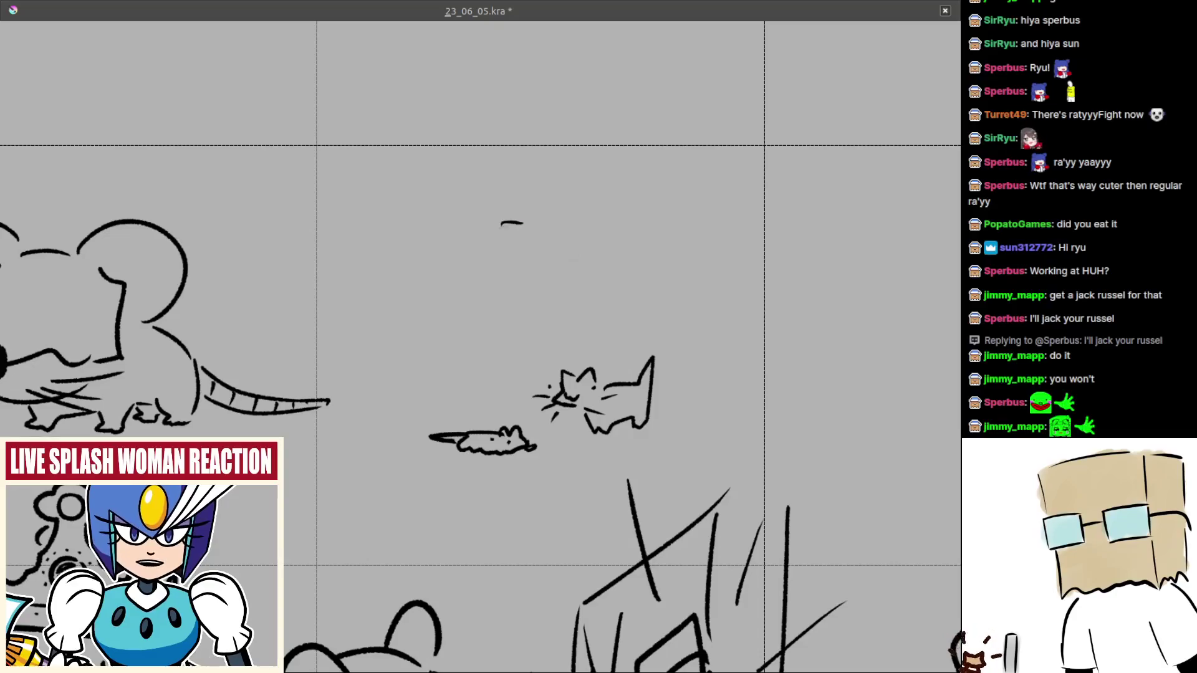
key("ctrl+z")
mouse_move(561, 225)
left_mouse_down()
mouse_move(569, 270)
mouse_move(590, 275)
mouse_move(633, 260)
mouse_move(647, 214)
mouse_move(581, 206)
mouse_move(558, 232)
mouse_move(564, 266)
left_mouse_up()
key("ctrl+z")
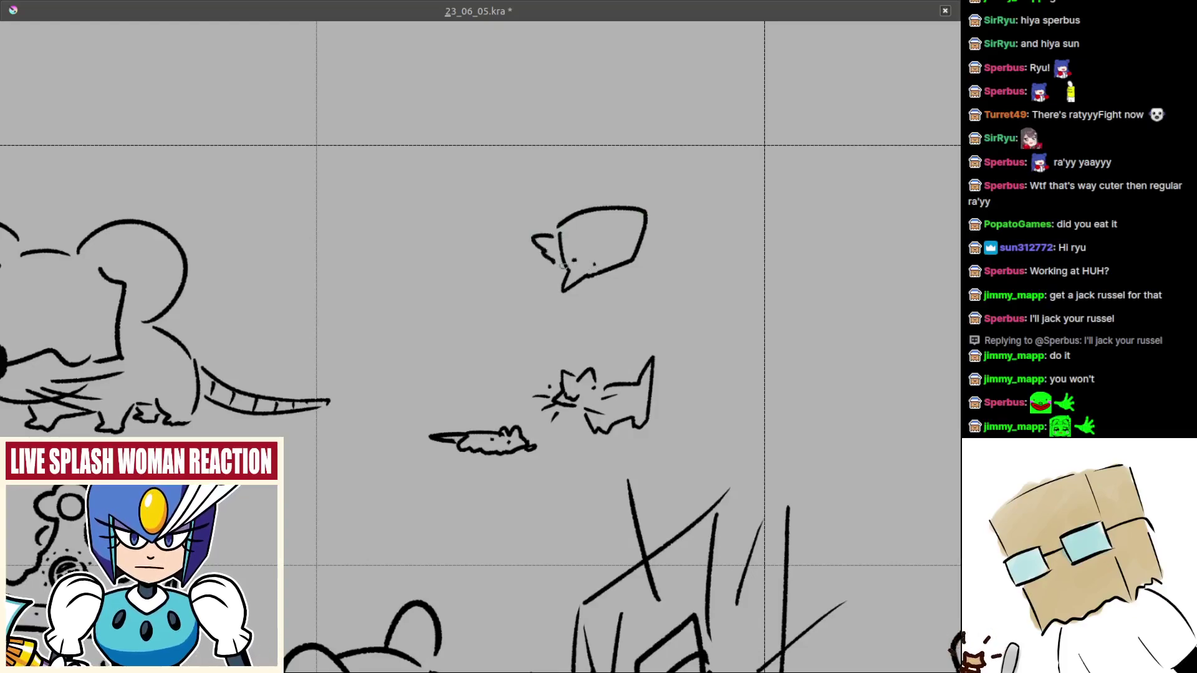
left_click_drag(642, 271, 648, 249)
left_click_drag(565, 387, 558, 346)
left_click_drag(488, 449, 430, 428)
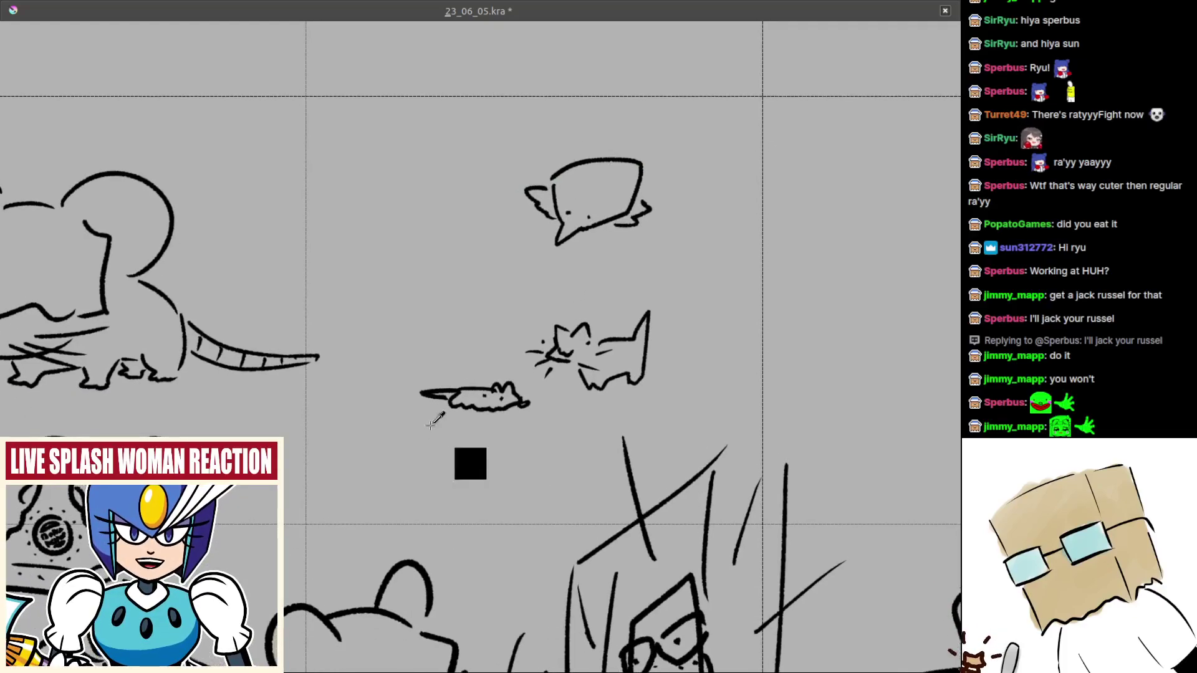
- Sketch a larger long-snouted animal with floppy ears and a curved body to the left of the rodent
left_click_drag(567, 482, 551, 472)
scroll(550, 471, "down", 4)
scroll(484, 402, "up", 3)
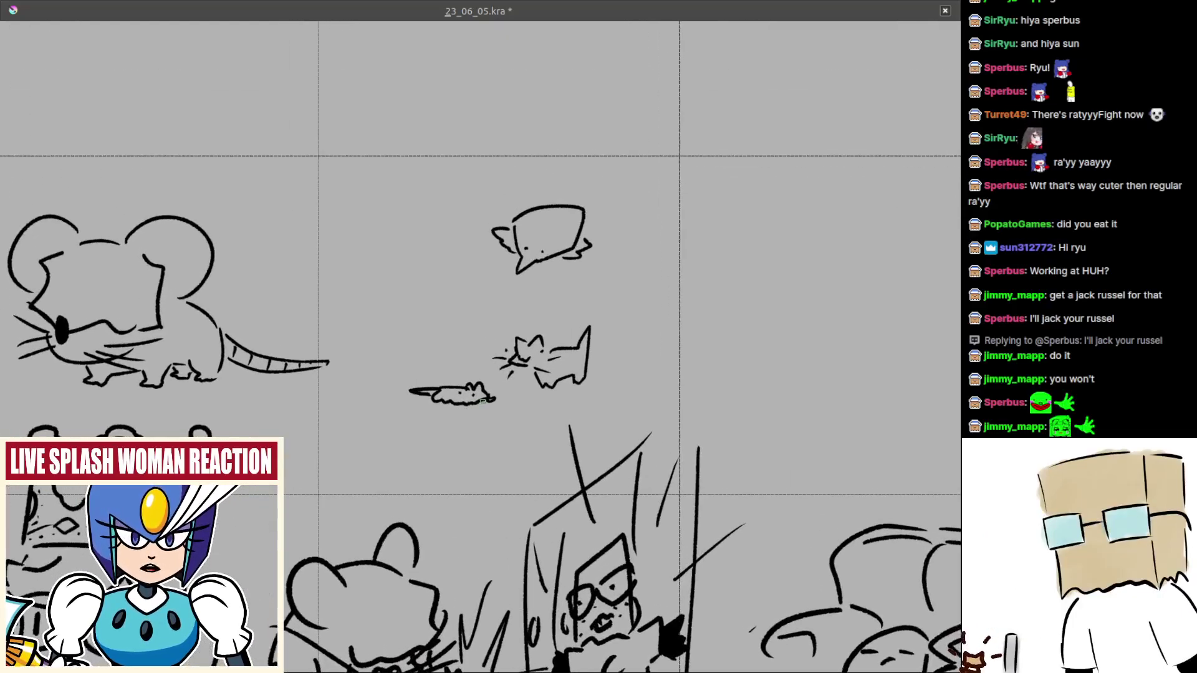
mouse_move(508, 428)
left_mouse_down()
mouse_move(481, 449)
mouse_move(494, 432)
left_mouse_up()
scroll(483, 412, "up", 3)
mouse_move(411, 383)
left_mouse_down()
mouse_move(439, 412)
mouse_move(422, 442)
mouse_move(427, 505)
left_mouse_up()
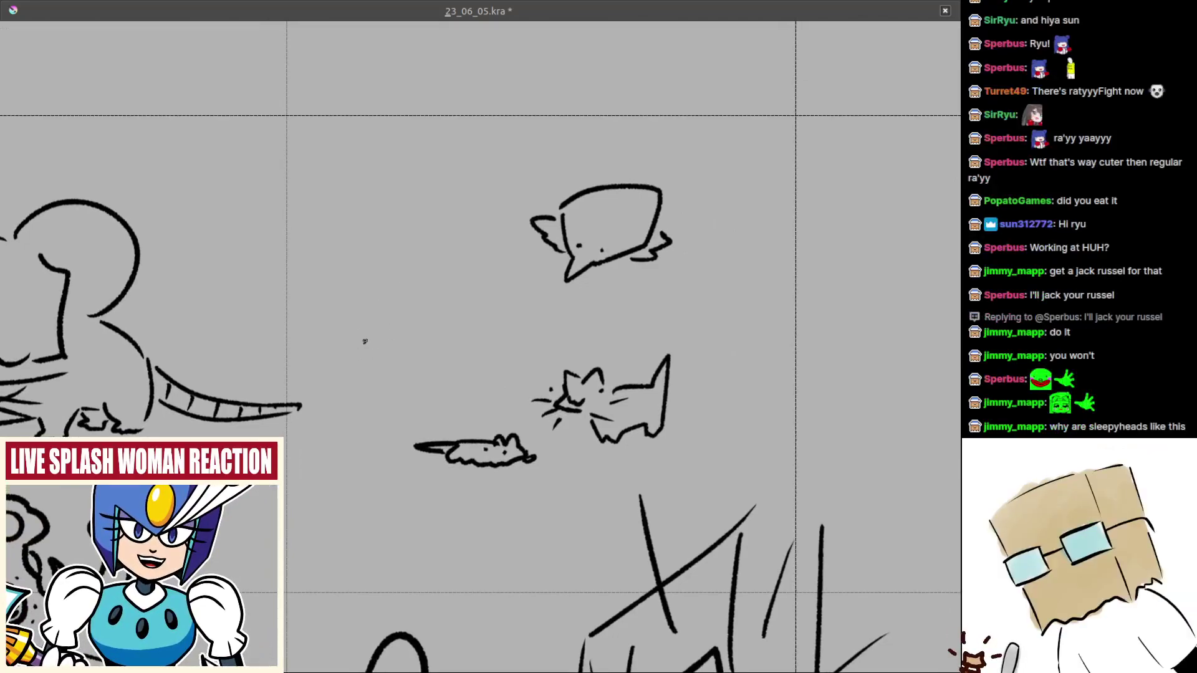
mouse_move(369, 296)
left_mouse_down()
mouse_move(380, 327)
mouse_move(455, 322)
mouse_move(457, 396)
mouse_move(443, 407)
mouse_move(463, 412)
mouse_move(357, 367)
mouse_move(331, 374)
mouse_move(350, 369)
mouse_move(337, 460)
mouse_move(353, 488)
mouse_move(334, 486)
mouse_move(367, 494)
left_mouse_up()
left_click_drag(409, 458, 440, 570)
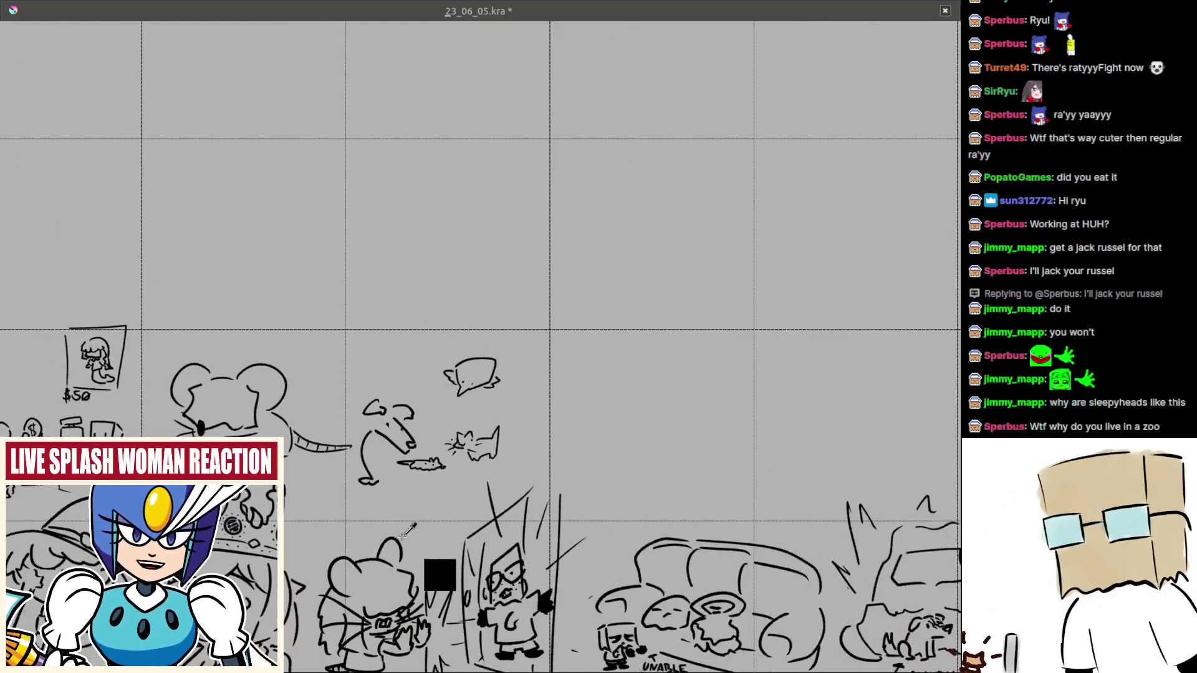
- Undo all the strokes of the long-snouted animal
left_click_drag(425, 478, 424, 421)
key("ctrl+z")
key("ctrl+z")
left_click_drag(524, 325, 524, 287)
key("ctrl+z")
scroll(525, 288, "up", 1)
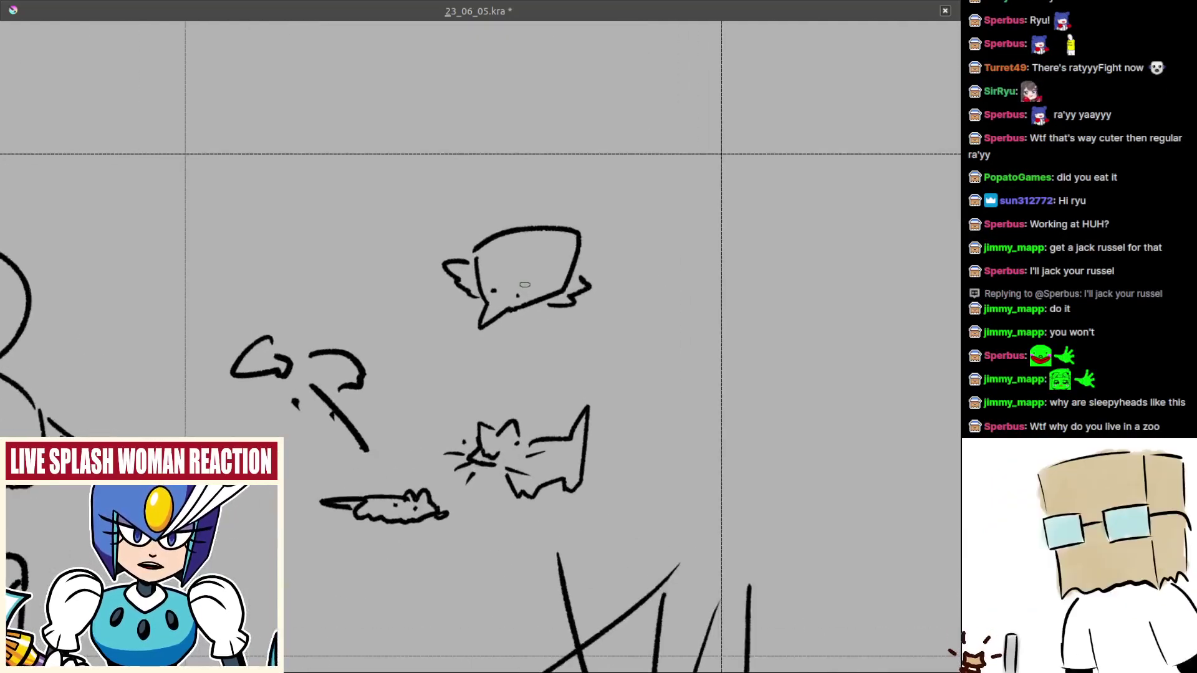
key("ctrl+z")
key("ctrl+z")
key("ctrl+z")
key("ctrl+z")
key("ctrl+z")
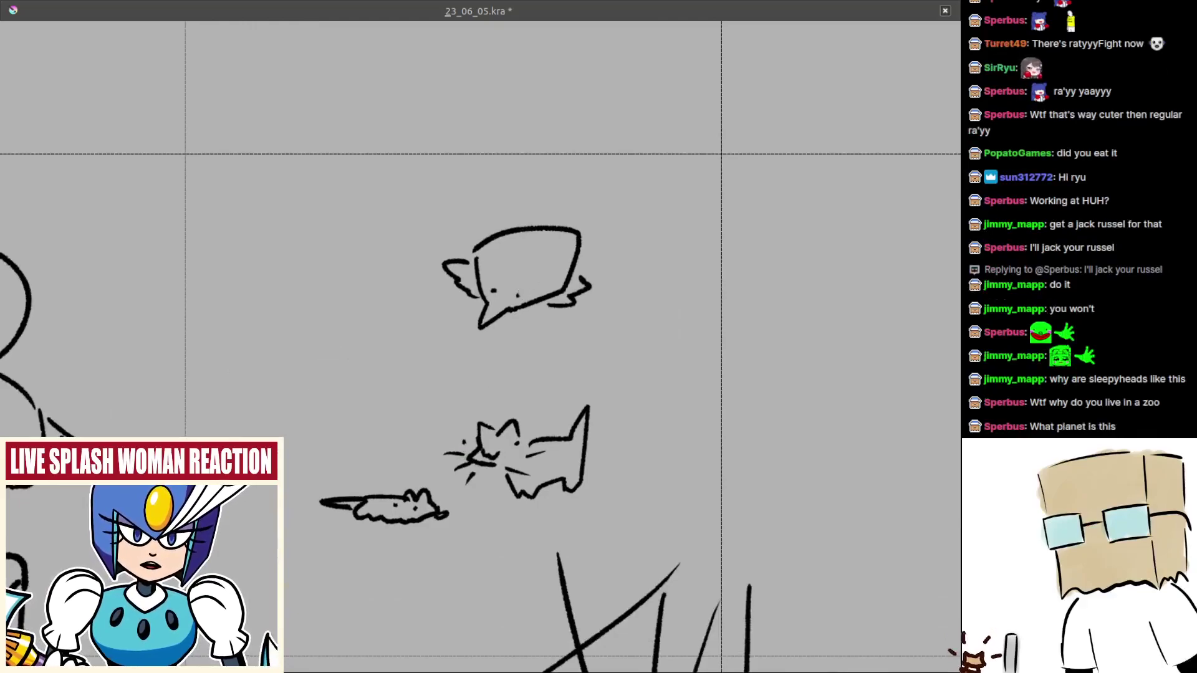
- Select the bird, cat and rodent sketches together, delete them and clear the selection
left_click_drag(305, 183, 623, 534)
key("Delete")
key("ctrl+shift+a")
- Draw a tilted paper-bag head with a torn lower edge and a side panel in the empty space right of the mouse
mouse_move(457, 488)
left_mouse_down()
mouse_move(619, 441)
mouse_move(510, 480)
mouse_move(534, 460)
mouse_move(522, 470)
left_mouse_up()
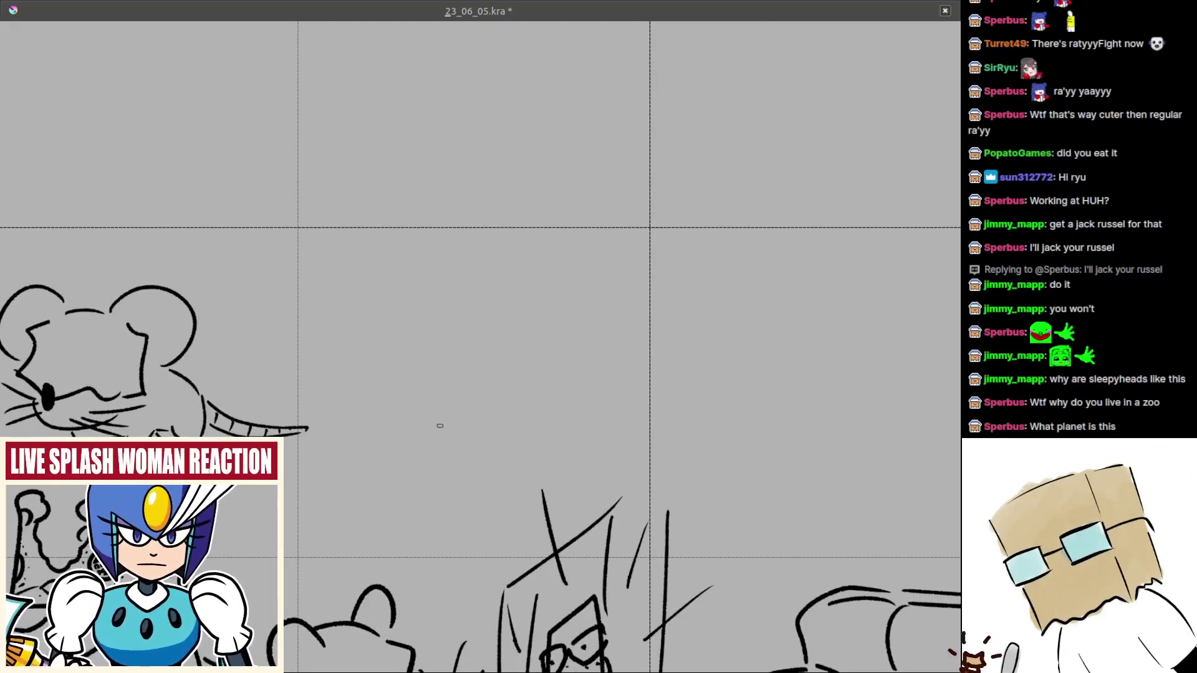
left_click_drag(404, 415, 403, 381)
mouse_move(337, 334)
left_mouse_down()
mouse_move(323, 437)
mouse_move(318, 427)
mouse_move(380, 450)
left_mouse_up()
key("ctrl+z")
mouse_move(338, 331)
left_mouse_down()
mouse_move(416, 327)
mouse_move(394, 449)
mouse_move(419, 441)
left_mouse_up()
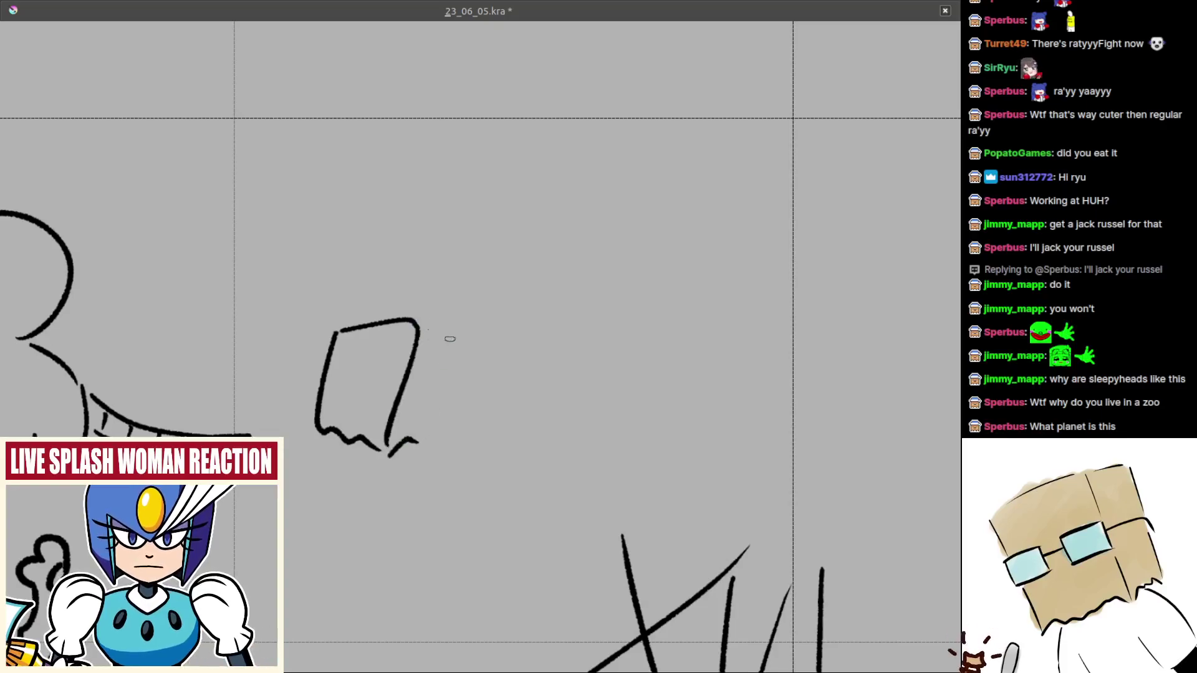
mouse_move(429, 323)
left_mouse_down()
mouse_move(449, 354)
mouse_move(426, 427)
mouse_move(482, 345)
left_mouse_up()
mouse_move(374, 392)
left_mouse_down()
mouse_move(362, 419)
mouse_move(351, 397)
mouse_move(402, 473)
left_mouse_up()
key("ctrl+z")
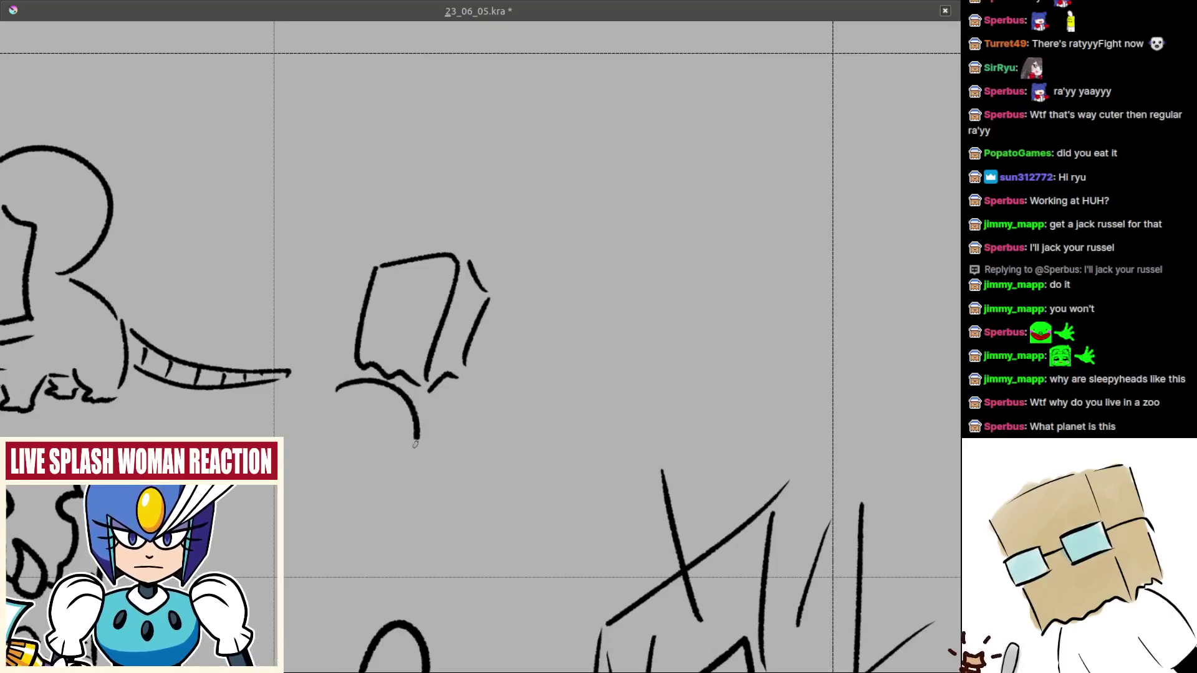
- Draw a round body outline directly beneath the bag head, open at its lower end
mouse_move(343, 442)
left_mouse_down()
mouse_move(363, 394)
mouse_move(358, 364)
left_mouse_up()
key("ctrl+z")
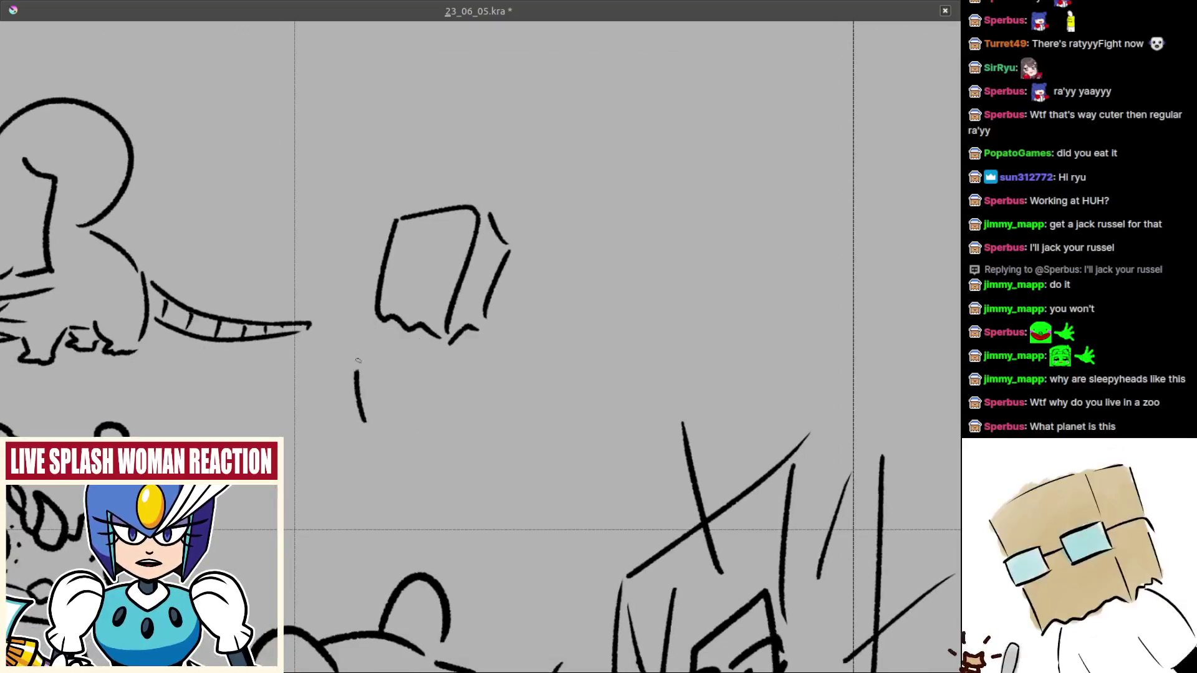
key("ctrl+z")
mouse_move(370, 424)
left_mouse_down()
mouse_move(355, 362)
mouse_move(397, 329)
left_mouse_up()
key("ctrl+z")
mouse_move(378, 429)
left_mouse_down()
mouse_move(358, 380)
mouse_move(430, 395)
left_mouse_up()
key("ctrl+z")
mouse_move(365, 432)
left_mouse_down()
mouse_move(417, 429)
mouse_move(395, 339)
mouse_move(418, 444)
mouse_move(383, 462)
mouse_move(393, 413)
mouse_move(394, 464)
left_mouse_up()
key("ctrl+z")
key("ctrl+z")
key("ctrl+z")
mouse_move(394, 465)
left_mouse_down()
mouse_move(382, 402)
mouse_move(397, 474)
mouse_move(385, 457)
mouse_move(412, 446)
left_mouse_up()
key("ctrl+z")
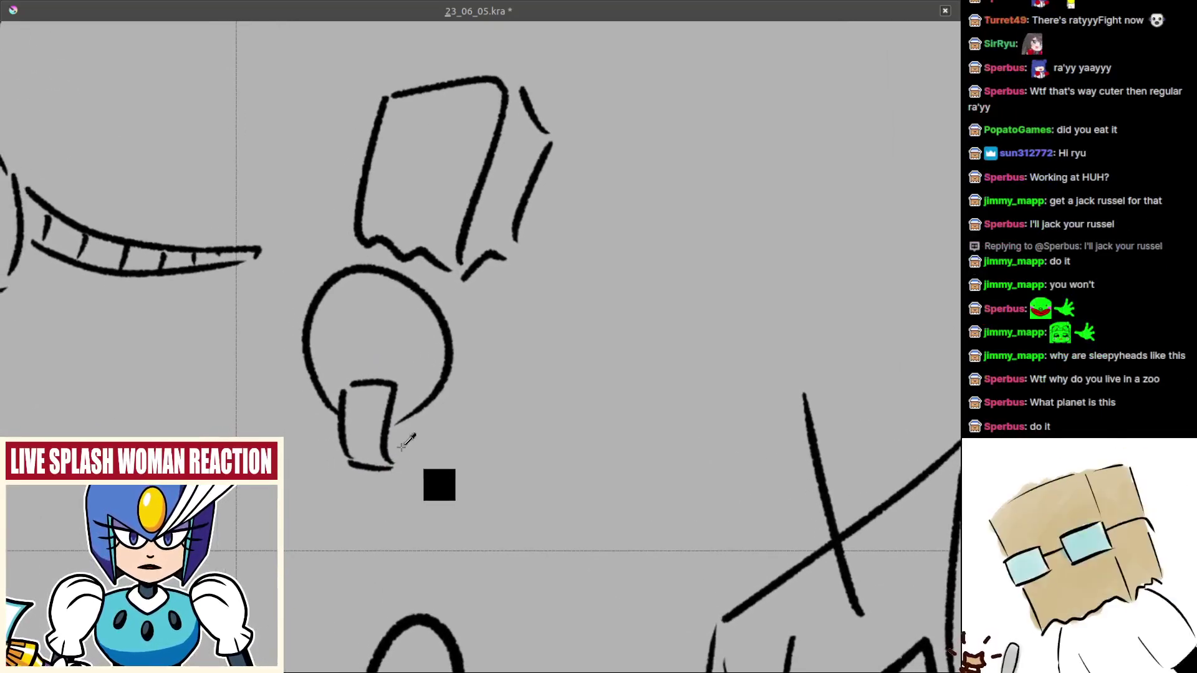
- Try to redraw the short arm inside the lower part of the round body with a bent, curved outline
key("ctrl+z")
key("ctrl+z")
key("ctrl+z")
mouse_move(352, 373)
left_mouse_down()
mouse_move(335, 433)
mouse_move(345, 446)
left_mouse_up()
key("ctrl+z")
key("ctrl+z")
key("ctrl+z")
left_click_drag(346, 353, 352, 431)
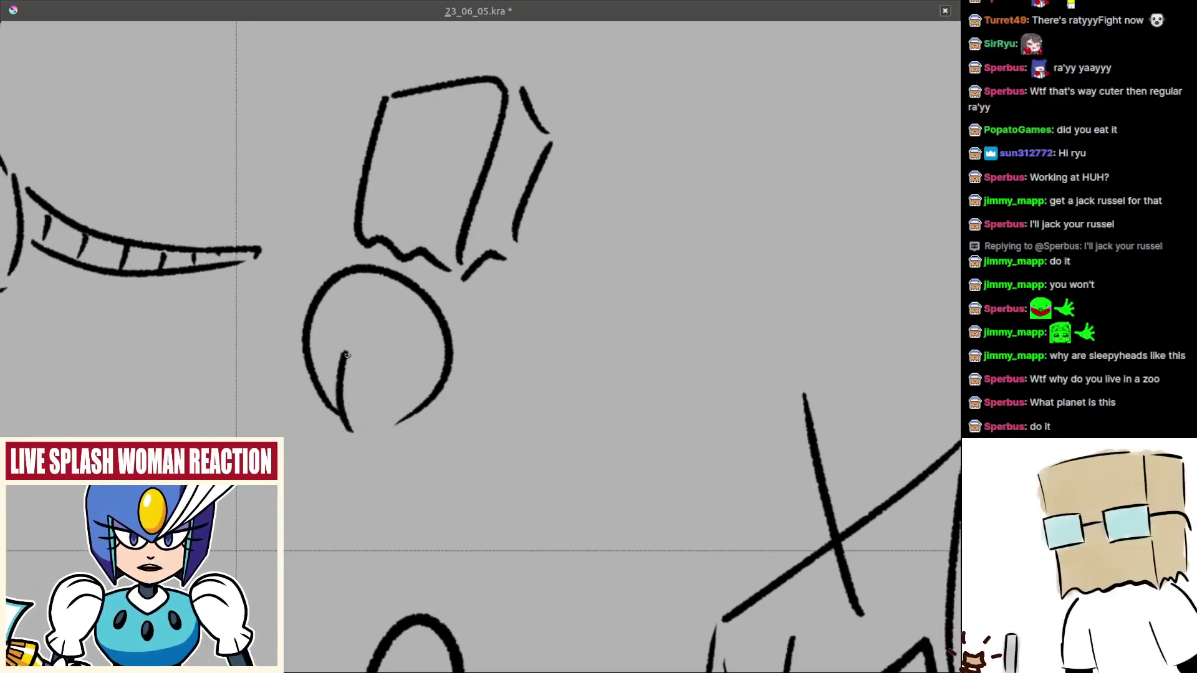
mouse_move(347, 355)
left_mouse_down()
mouse_move(392, 353)
mouse_move(399, 424)
left_mouse_up()
key("ctrl+z")
mouse_move(347, 344)
left_mouse_down()
mouse_move(393, 358)
mouse_move(395, 425)
mouse_move(346, 438)
mouse_move(389, 439)
left_mouse_up()
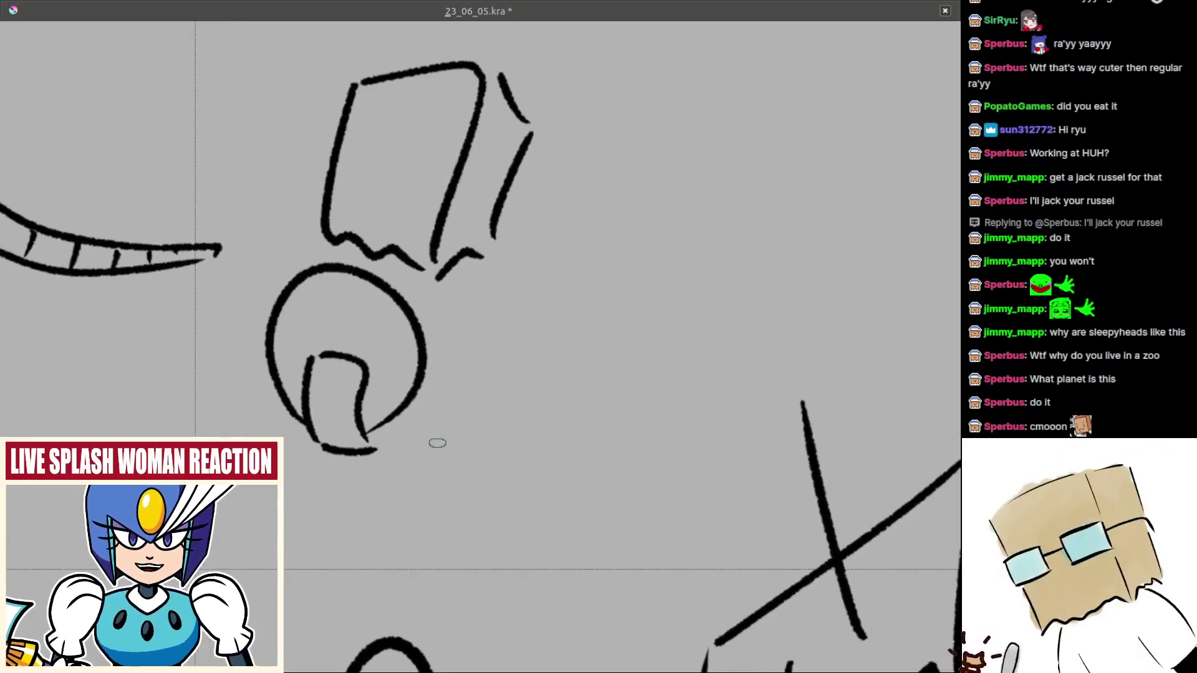
- Try a curved torso line and short neck mark beside the round body, then undo them together with the arm
left_click_drag(476, 380, 457, 427)
mouse_move(429, 399)
left_mouse_down()
mouse_move(448, 315)
mouse_move(465, 447)
left_mouse_up()
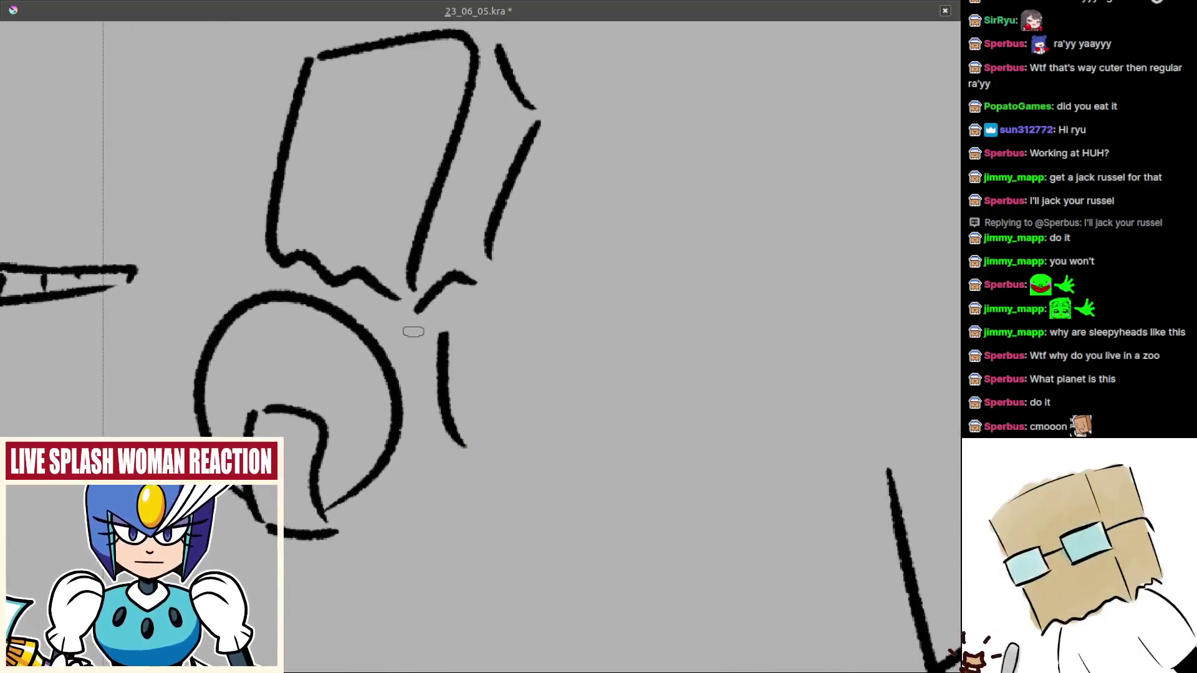
key("ctrl+z")
left_click_drag(446, 323, 468, 433)
key("ctrl+z")
left_click_drag(318, 284, 310, 296)
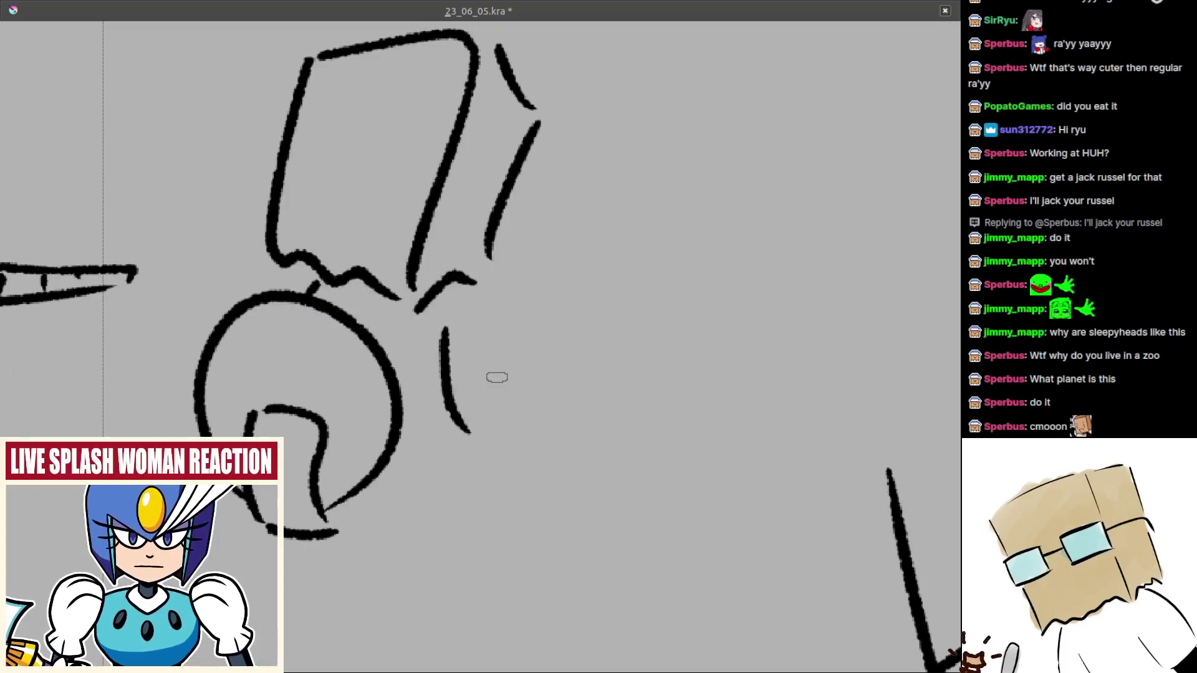
mouse_move(497, 378)
left_mouse_down()
mouse_move(442, 444)
mouse_move(499, 424)
left_mouse_up()
key("ctrl+z")
key("ctrl+z")
key("ctrl+z")
key("ctrl+z")
key("ctrl+z")
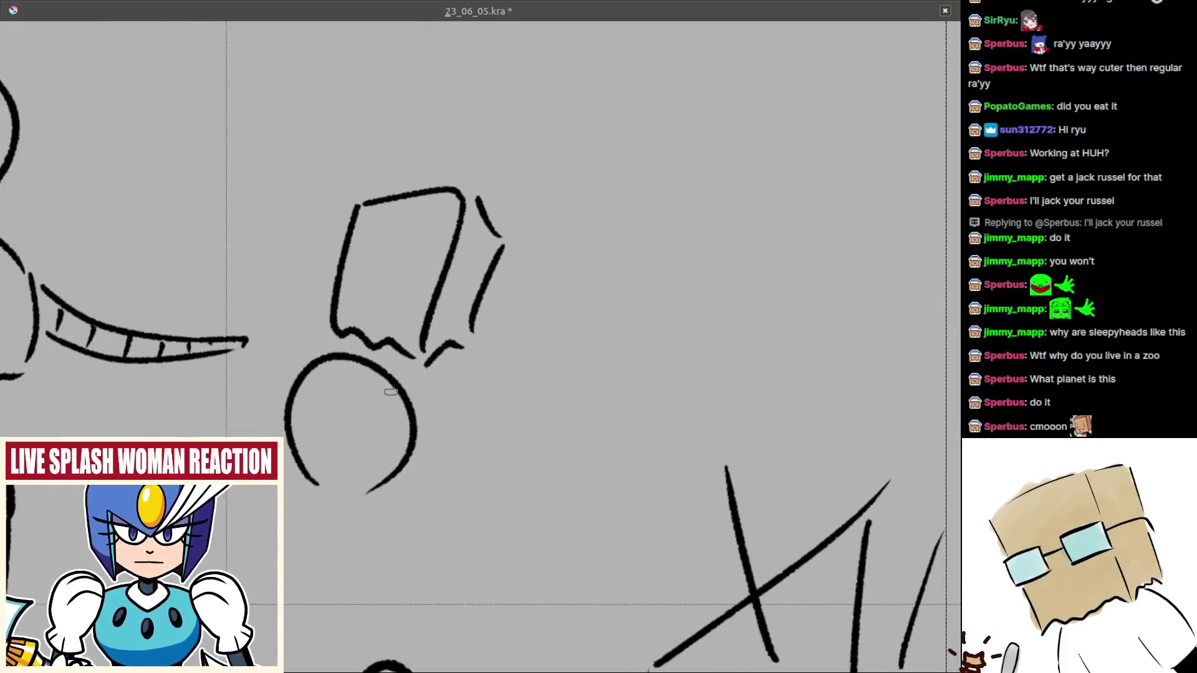
- Draw a short neck mark under the bag's torn edge and a curved torso line beside the round body
left_click_drag(359, 342, 355, 353)
mouse_move(449, 366)
left_mouse_down()
mouse_move(449, 424)
mouse_move(479, 445)
left_mouse_up()
key("ctrl+z")
left_click_drag(479, 422, 433, 444)
left_click_drag(526, 372, 490, 320)
left_click_drag(435, 297, 544, 362)
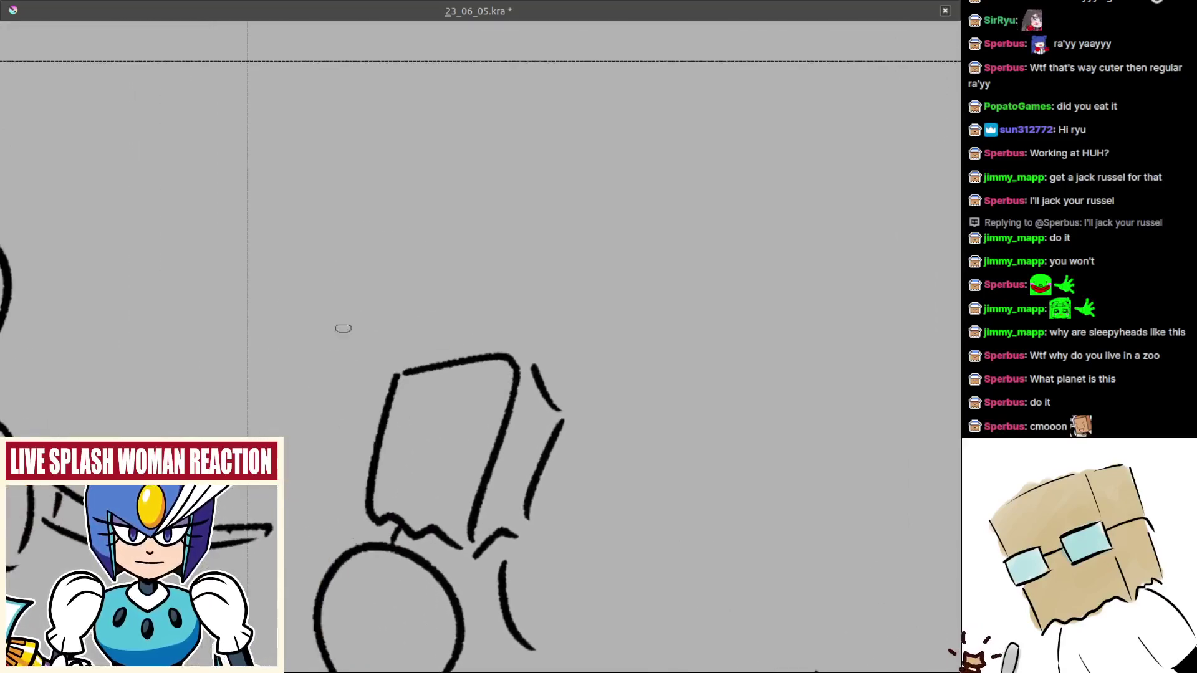
left_click_drag(294, 282, 314, 367)
left_click_drag(355, 269, 382, 340)
key("ctrl+z")
key("ctrl+z")
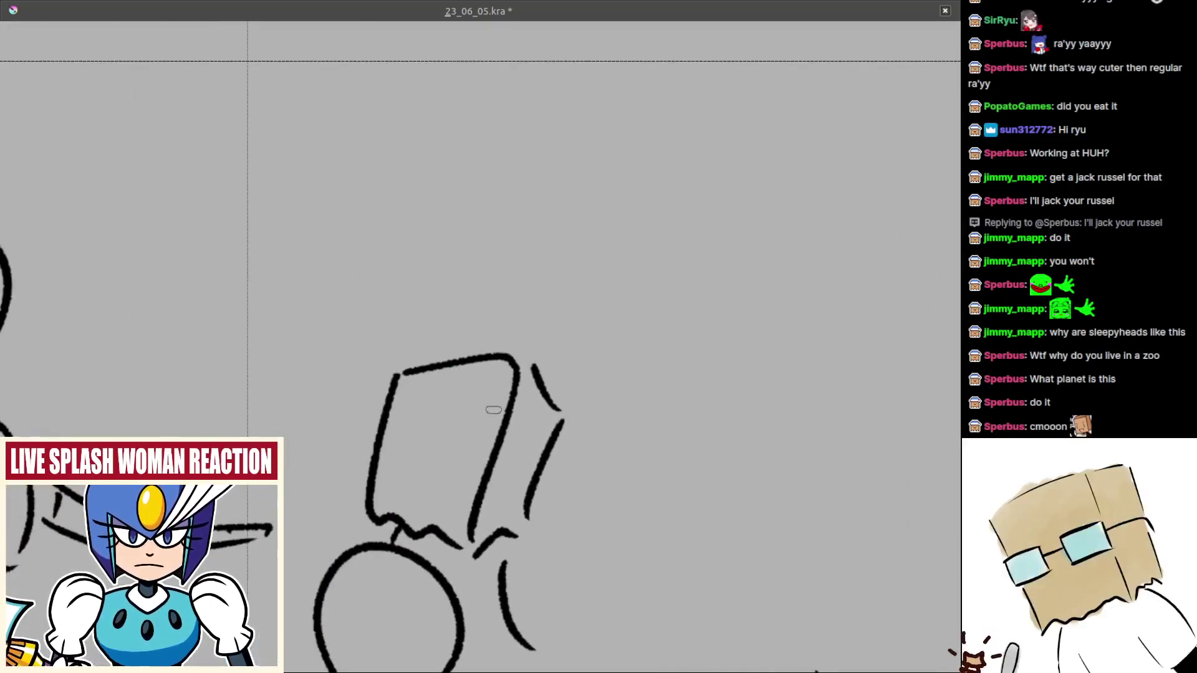
- Draw a slightly sloping desk line to the right of the bag-headed character's torso
left_click_drag(635, 446, 477, 390)
left_click_drag(394, 486, 565, 501)
key("ctrl+z")
left_click_drag(409, 511, 562, 522)
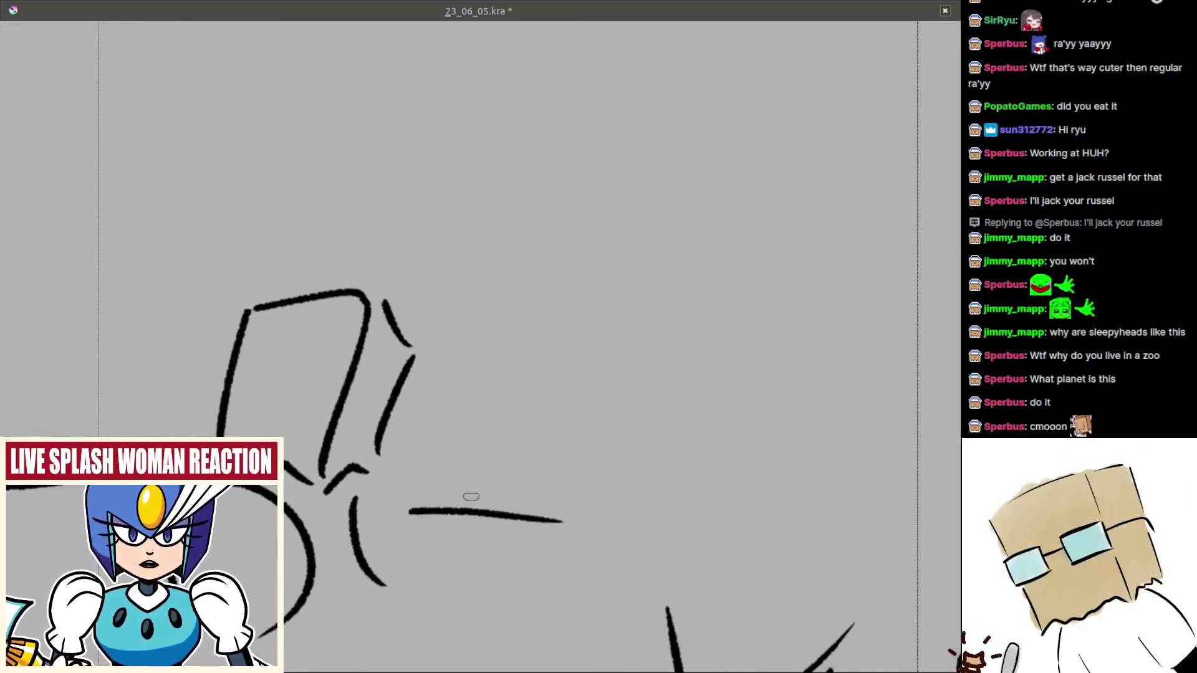
mouse_move(464, 497)
left_mouse_down()
mouse_move(495, 485)
mouse_move(485, 502)
mouse_move(445, 486)
mouse_move(502, 469)
mouse_move(508, 496)
mouse_move(474, 510)
left_mouse_up()
key("ctrl+z")
- Draw two solid black hands resting on the desk line, the farther one with a raised finger
mouse_move(461, 477)
left_mouse_down()
mouse_move(444, 437)
mouse_move(518, 463)
mouse_move(464, 412)
left_mouse_up()
left_click(493, 472)
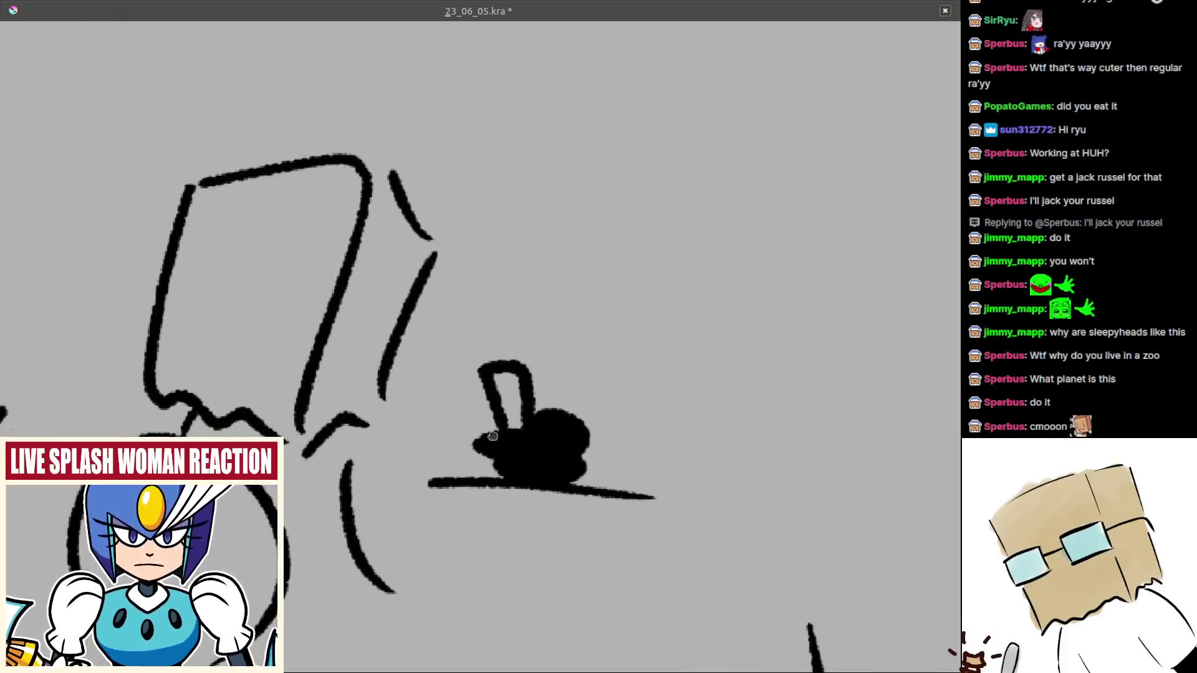
key("b")
mouse_move(450, 452)
left_mouse_down()
mouse_move(480, 465)
mouse_move(487, 486)
mouse_move(396, 471)
mouse_move(436, 464)
mouse_move(411, 460)
mouse_move(449, 522)
mouse_move(462, 413)
left_mouse_up()
key("f")
left_click(444, 472)
- Draw the left, upper and right edges of a large screen above and right of the character's hands
left_click_drag(499, 275, 411, 393)
key("ctrl+z")
left_click_drag(431, 272, 433, 517)
left_click_drag(431, 331, 437, 429)
key("ctrl+z")
mouse_move(432, 339)
left_mouse_down()
mouse_move(436, 409)
mouse_move(546, 416)
left_mouse_up()
key("ctrl+z")
left_click_drag(439, 308, 554, 299)
key("ctrl+z")
left_click_drag(442, 306, 582, 308)
mouse_move(574, 309)
left_mouse_down()
mouse_move(560, 413)
mouse_move(573, 404)
left_mouse_up()
key("ctrl+z")
- Complete the screen with a lower edge and a curved stand, and add two small dot eyes inside it
scroll(499, 437, "up", 1)
mouse_move(489, 424)
left_mouse_down()
mouse_move(466, 437)
mouse_move(555, 444)
left_mouse_up()
scroll(480, 359, "up", 2)
scroll(480, 359, "up", 3)
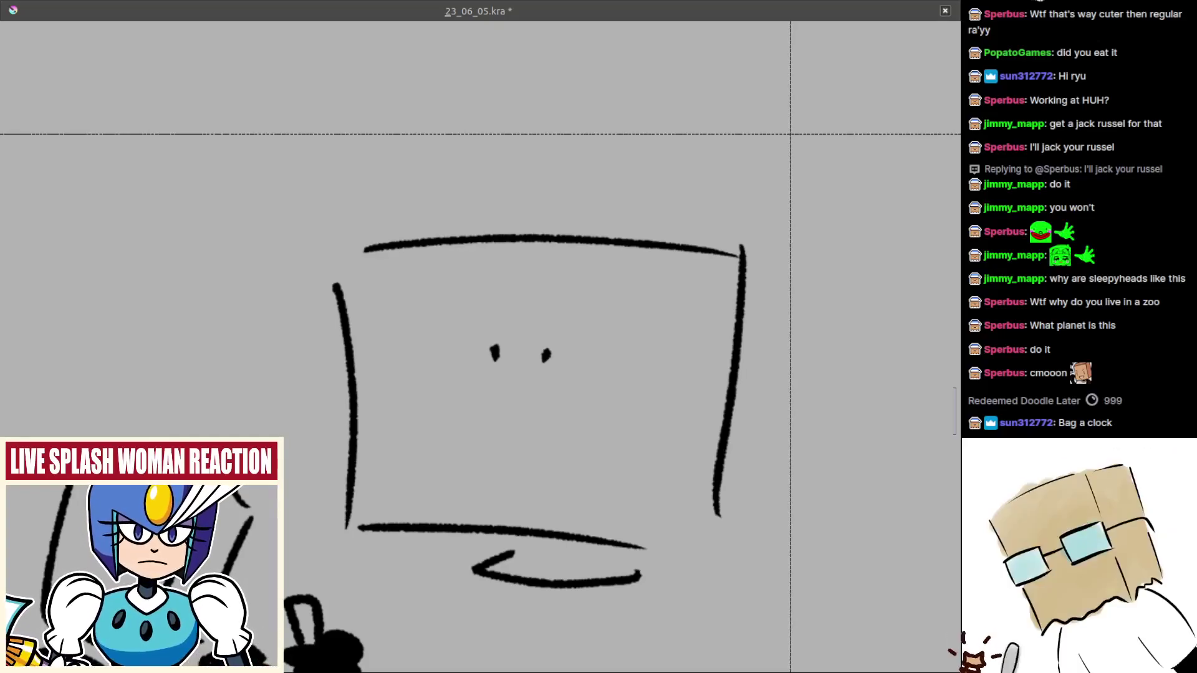
- Place the illustration of the blue-haired person drawing at a desk over the sketches and reposition the view on it
scroll(681, 409, "down", 5)
scroll(569, 410, "up", 3)
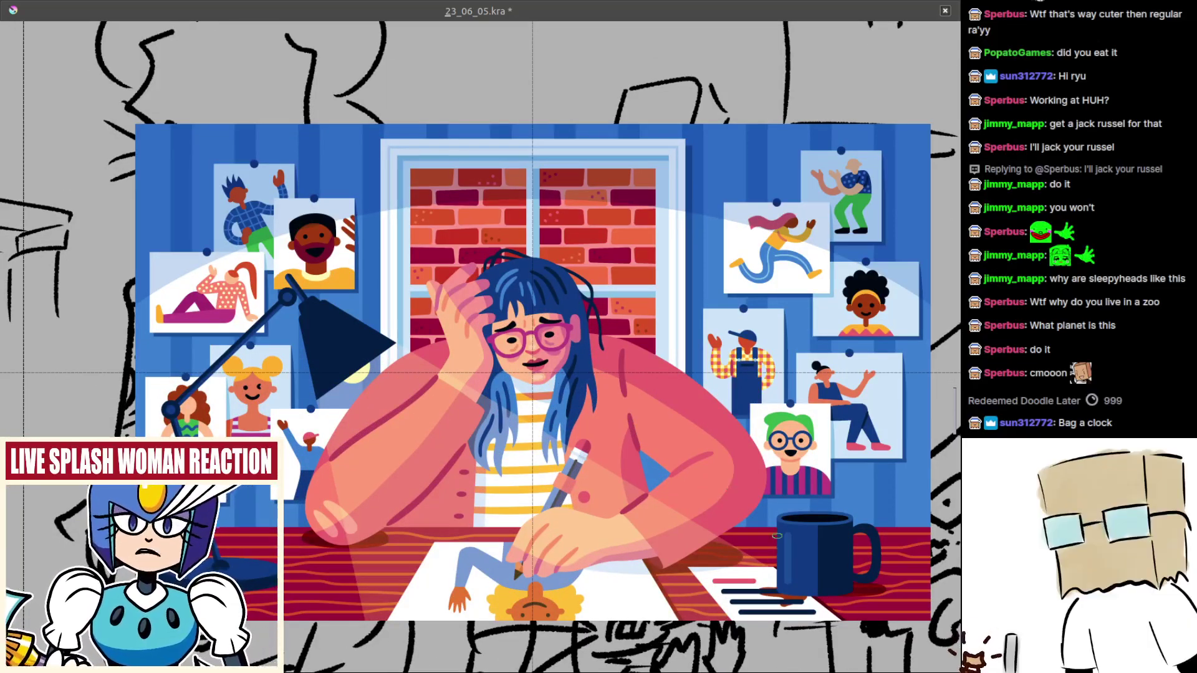
left_click_drag(762, 557, 744, 546)
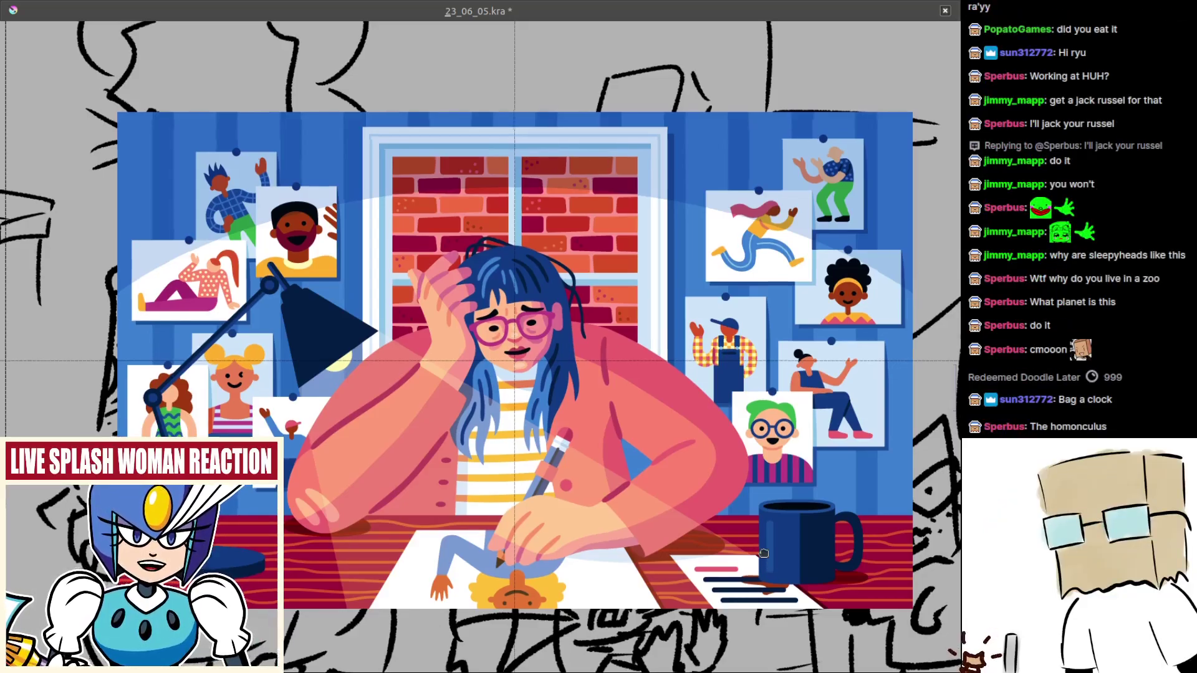
left_click_drag(745, 546, 725, 547)
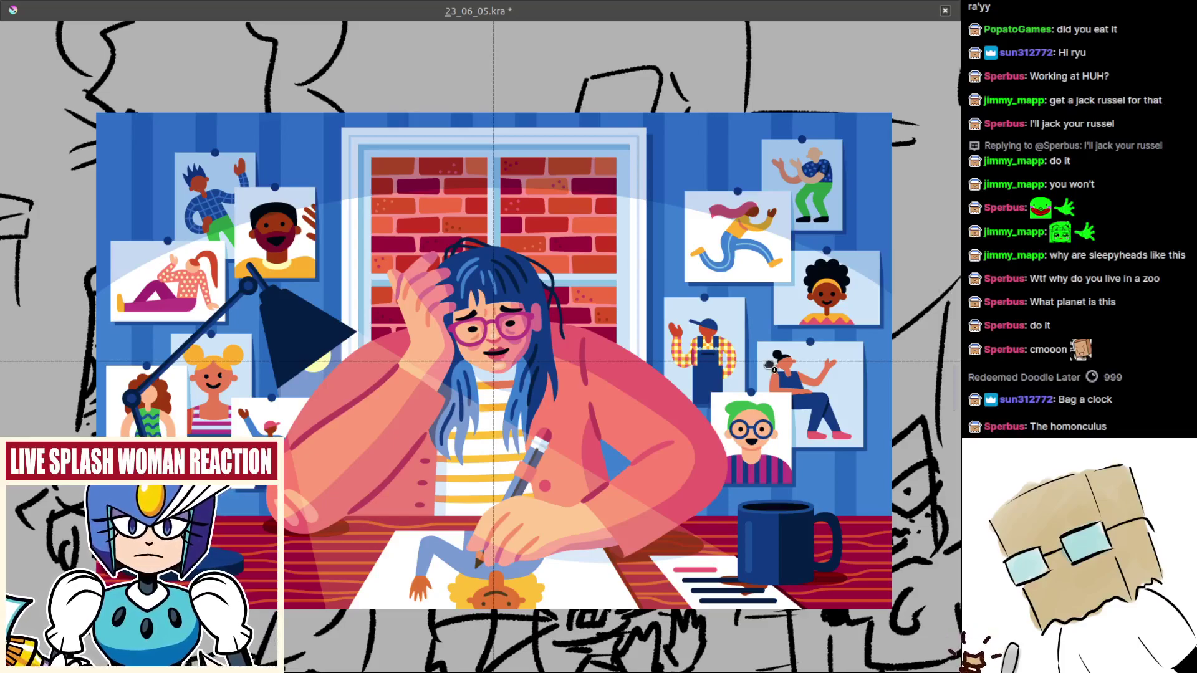
- Paste the illustration of the person in a green plaid shirt at a laptop and examine it up close
key("ctrl+v")
key("ctrl+plus")
key("ctrl+plus")
key("ctrl+plus")
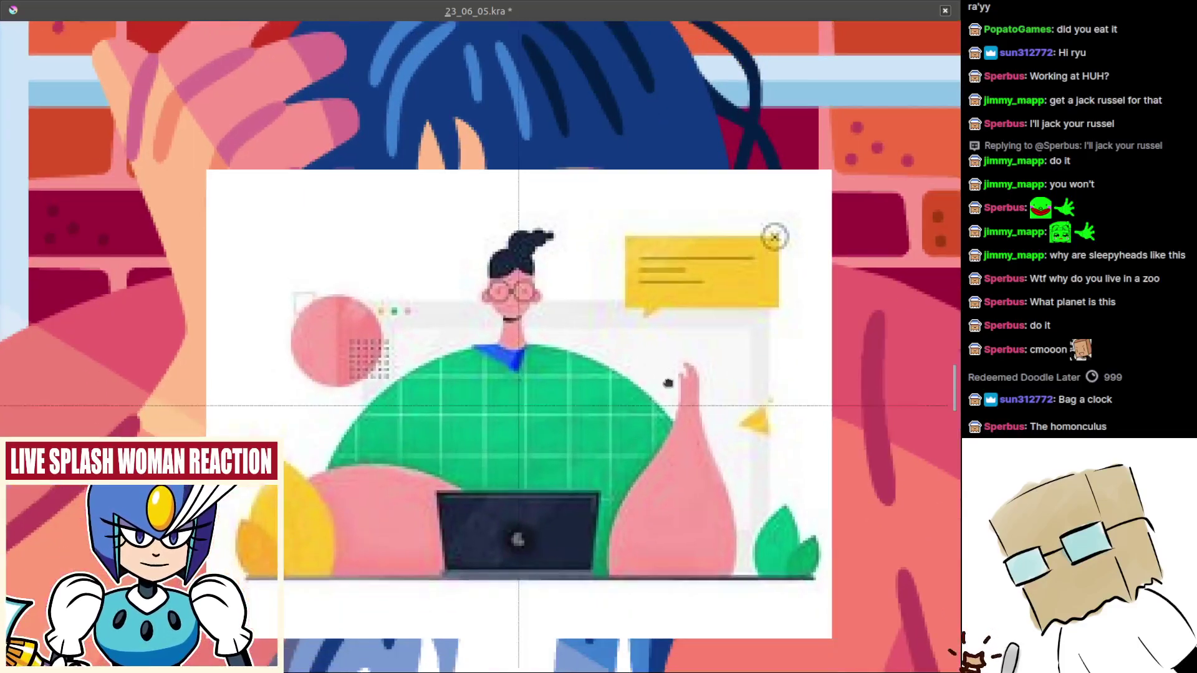
left_click_drag(669, 383, 659, 360)
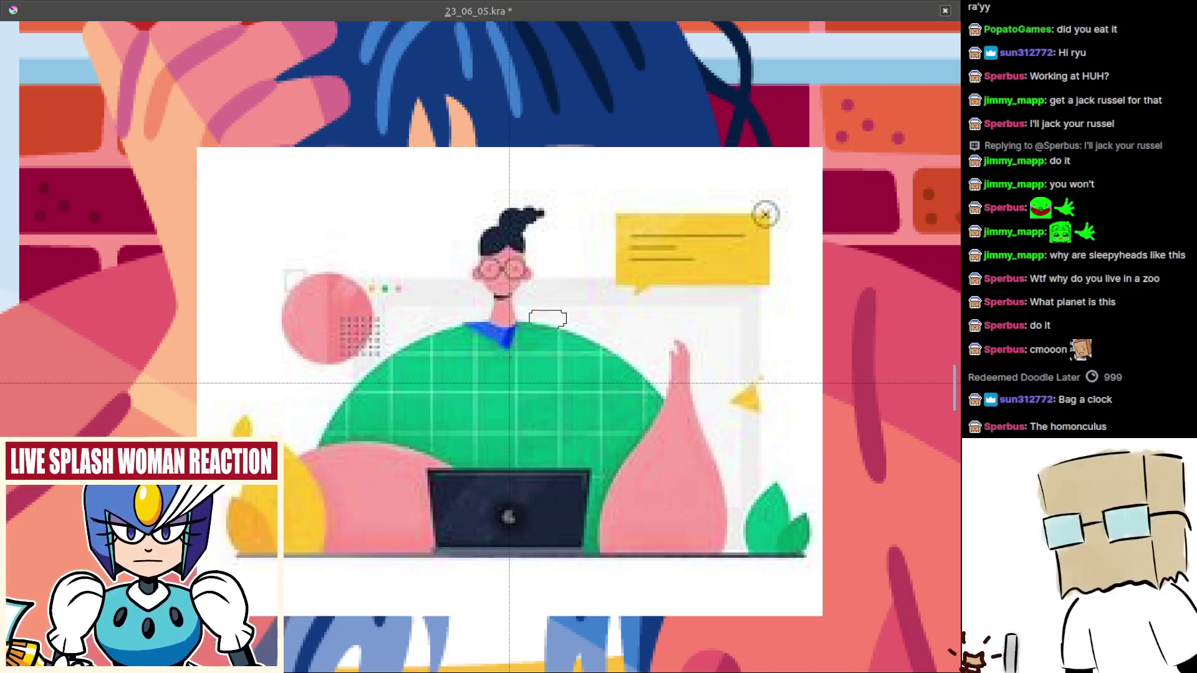
scroll(561, 325, "up", 2)
left_click_drag(568, 305, 557, 296)
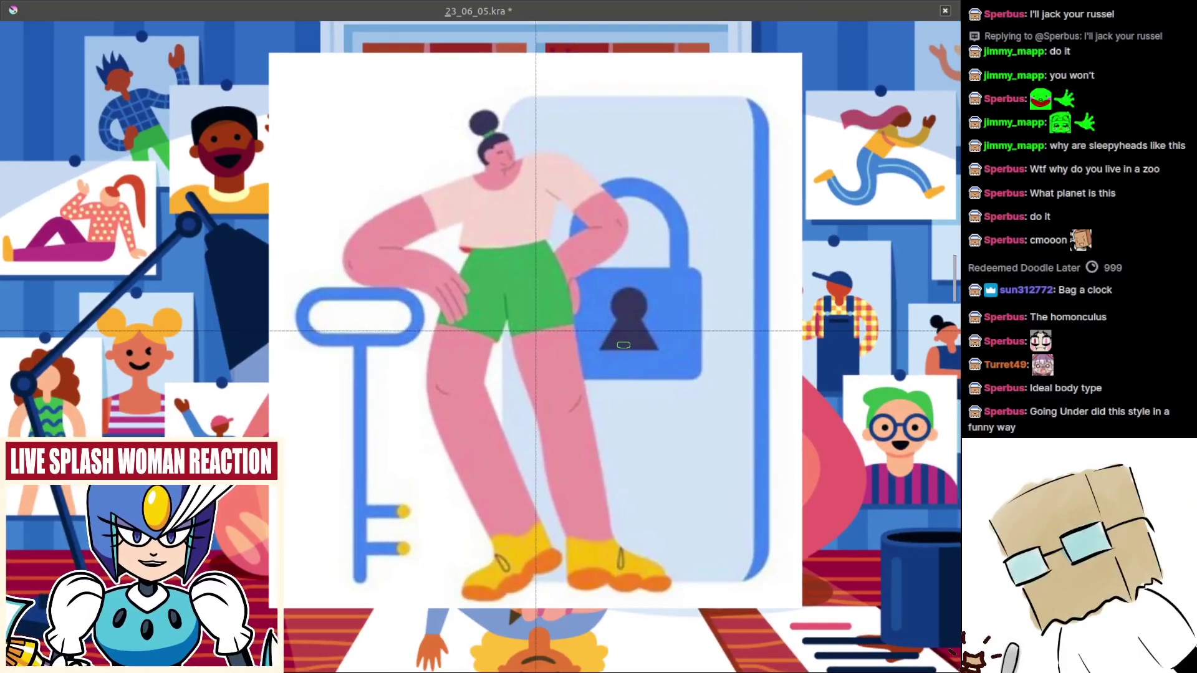
- Undo all the pasted reference illustrations so only the sketches remain on the page
scroll(624, 345, "down", 4)
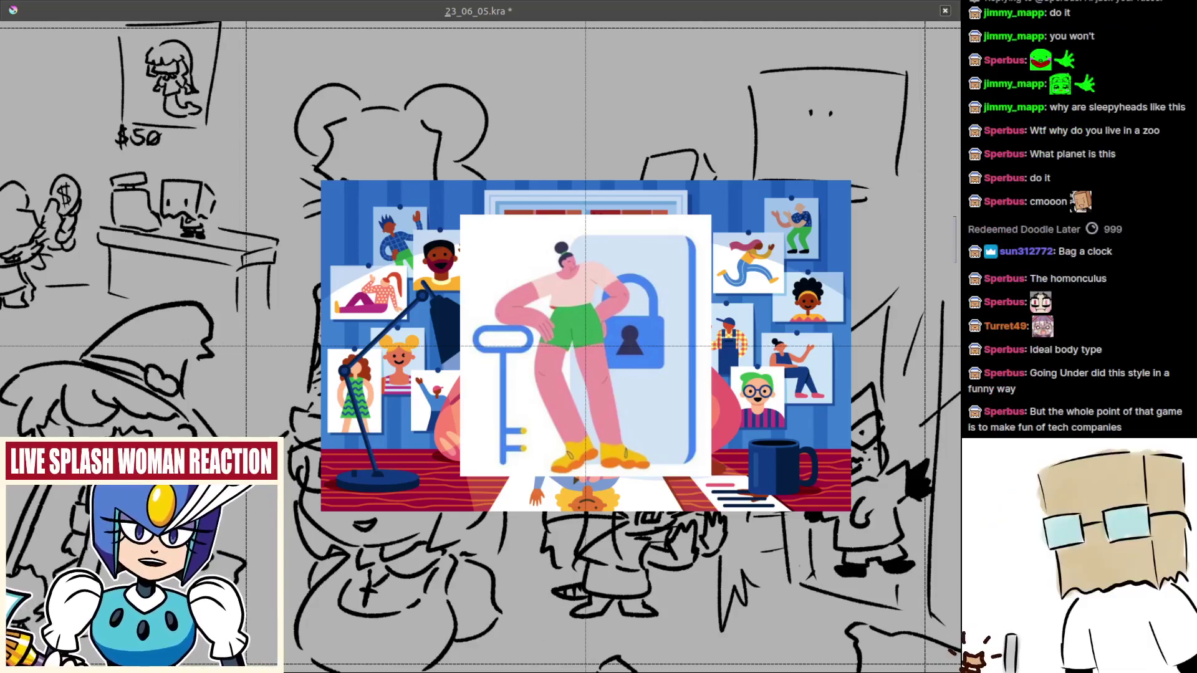
left_click_drag(565, 407, 449, 388)
key("ctrl+z")
scroll(491, 335, "up", 2)
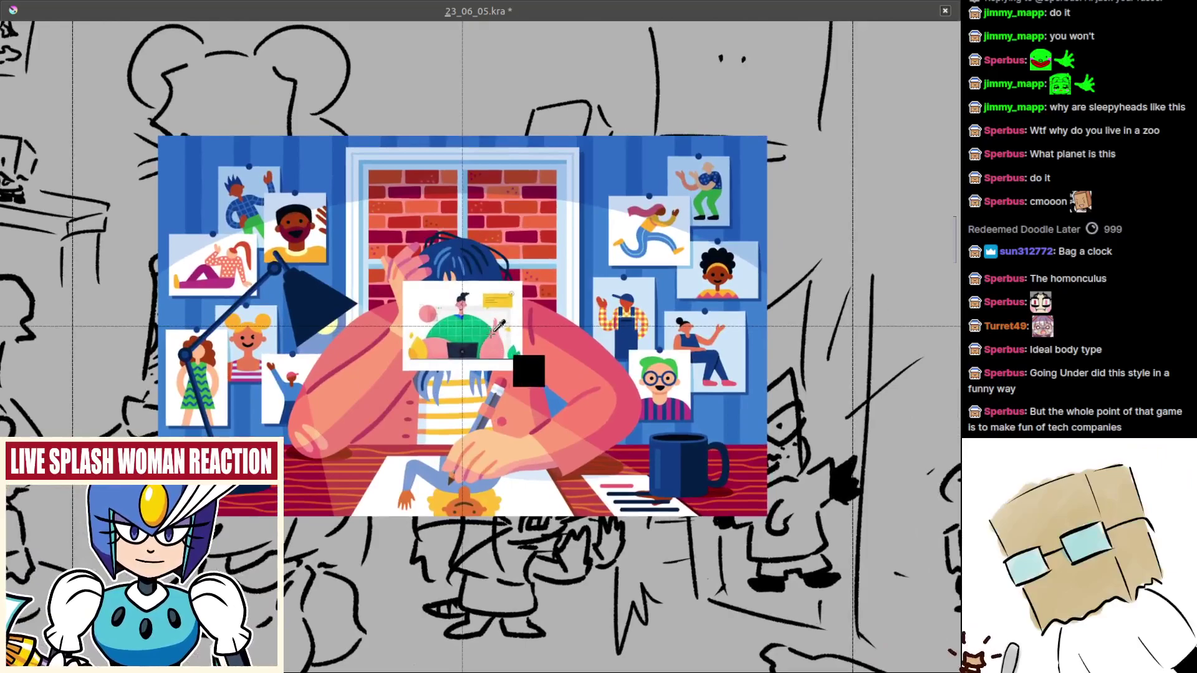
key("ctrl+z")
left_click_drag(492, 335, 497, 402)
scroll(396, 363, "down", 4)
key("ctrl+z")
scroll(497, 403, "up", 3)
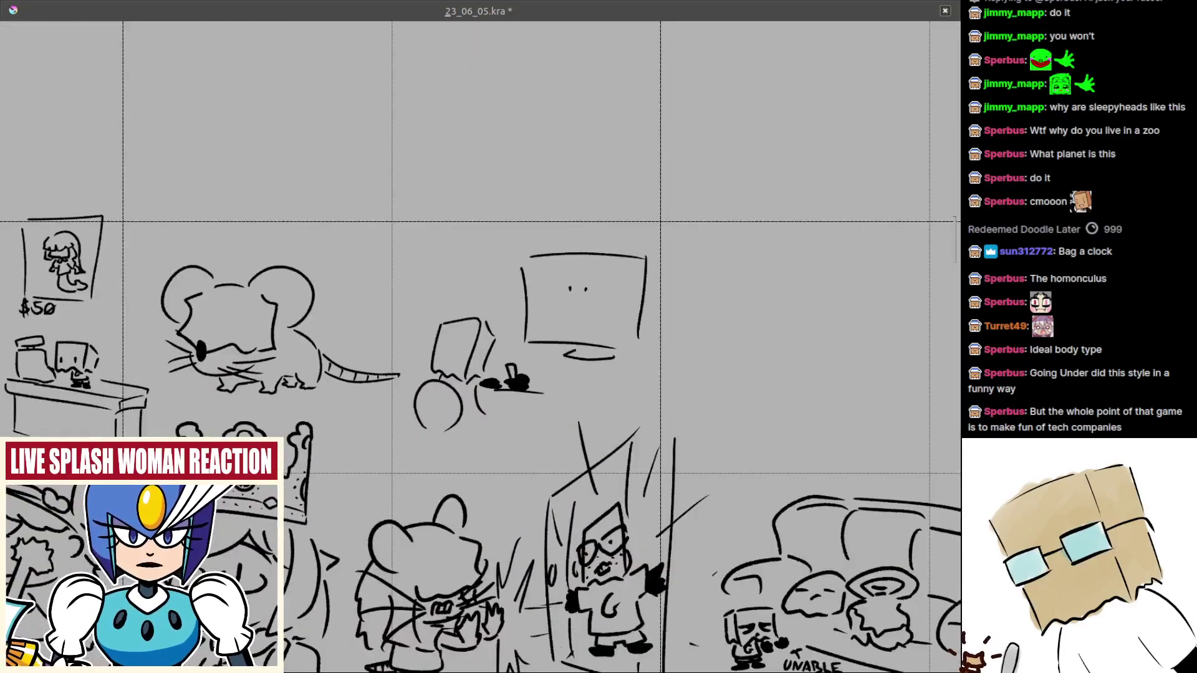
- Undo the two dot eyes inside the drawn screen
scroll(544, 356, "up", 2)
left_click_drag(586, 321, 524, 375)
scroll(530, 324, "up", 3)
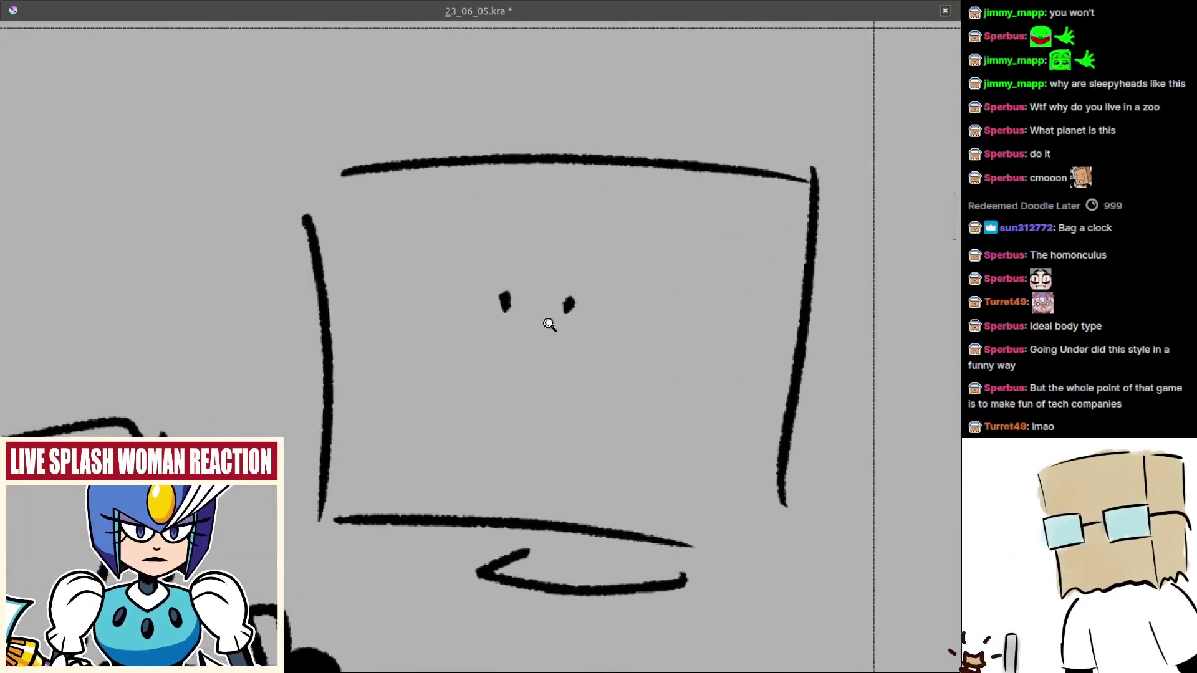
key("ctrl+z")
mouse_move(549, 324)
left_mouse_down()
mouse_move(583, 343)
mouse_move(589, 367)
left_mouse_up()
key("ctrl+z")
- Draw a small hooked curve and an angular zigzag line in the upper middle of the screen
left_click_drag(511, 273, 527, 319)
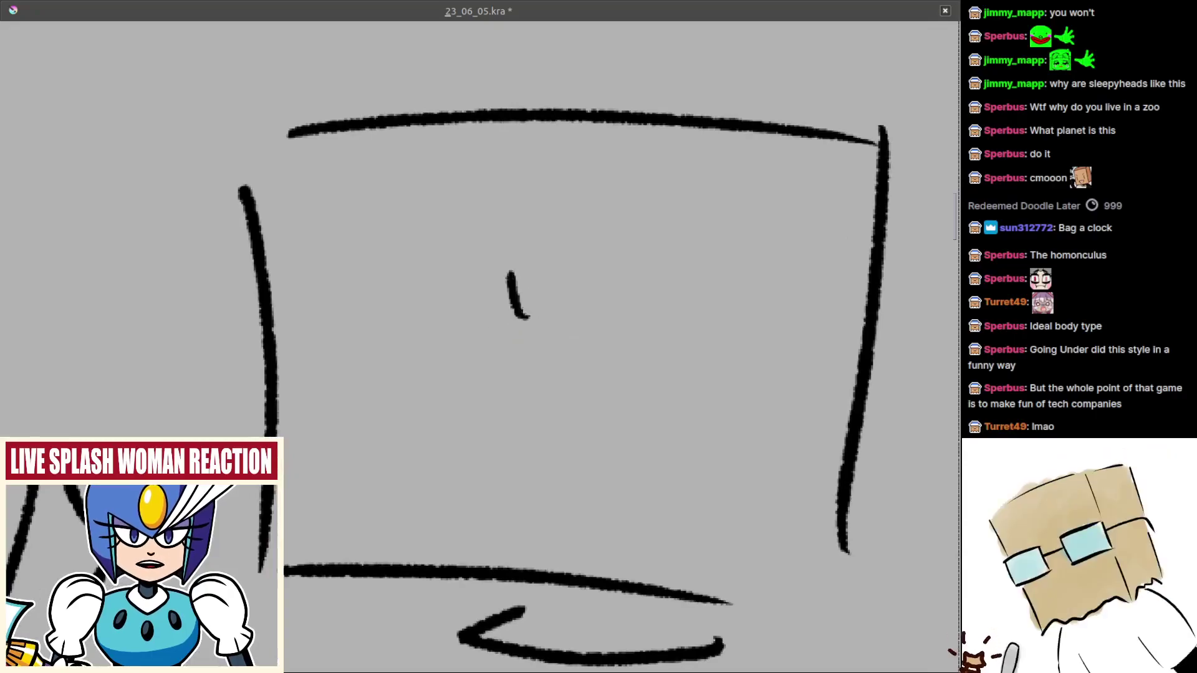
key("ctrl+z")
mouse_move(523, 269)
left_mouse_down()
mouse_move(550, 308)
mouse_move(526, 289)
mouse_move(543, 287)
left_mouse_up()
key("ctrl+z")
key("ctrl+z")
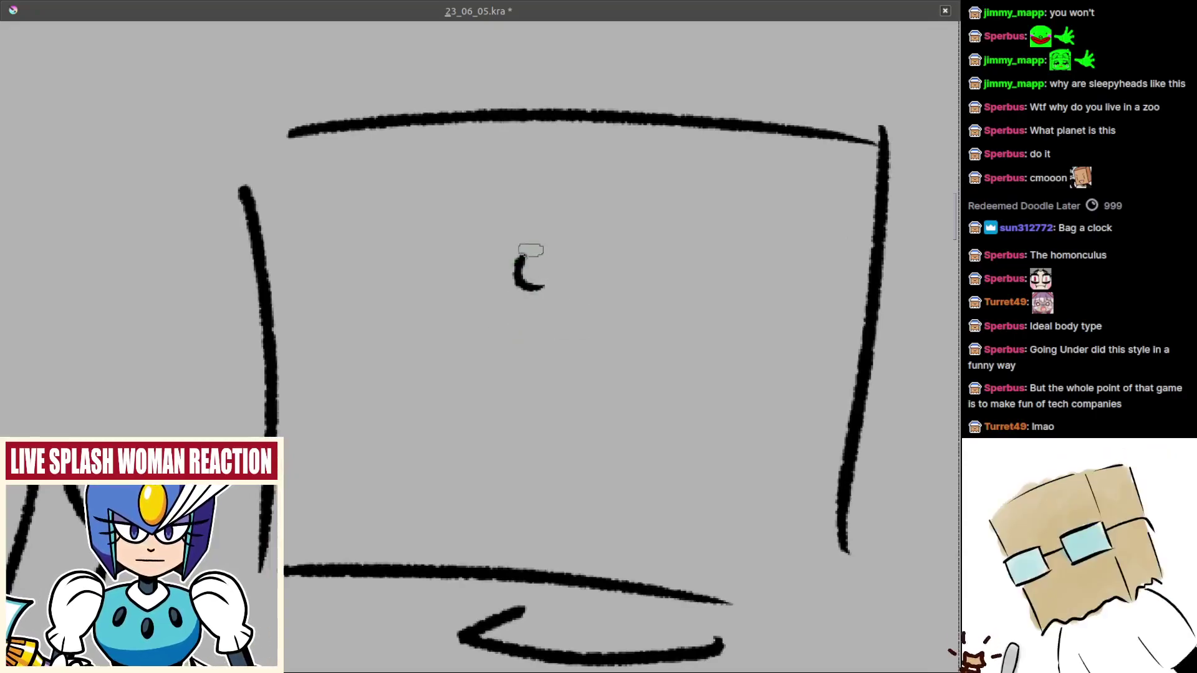
mouse_move(526, 201)
left_mouse_down()
mouse_move(489, 247)
mouse_move(603, 245)
left_mouse_up()
key("ctrl+z")
key("ctrl+z")
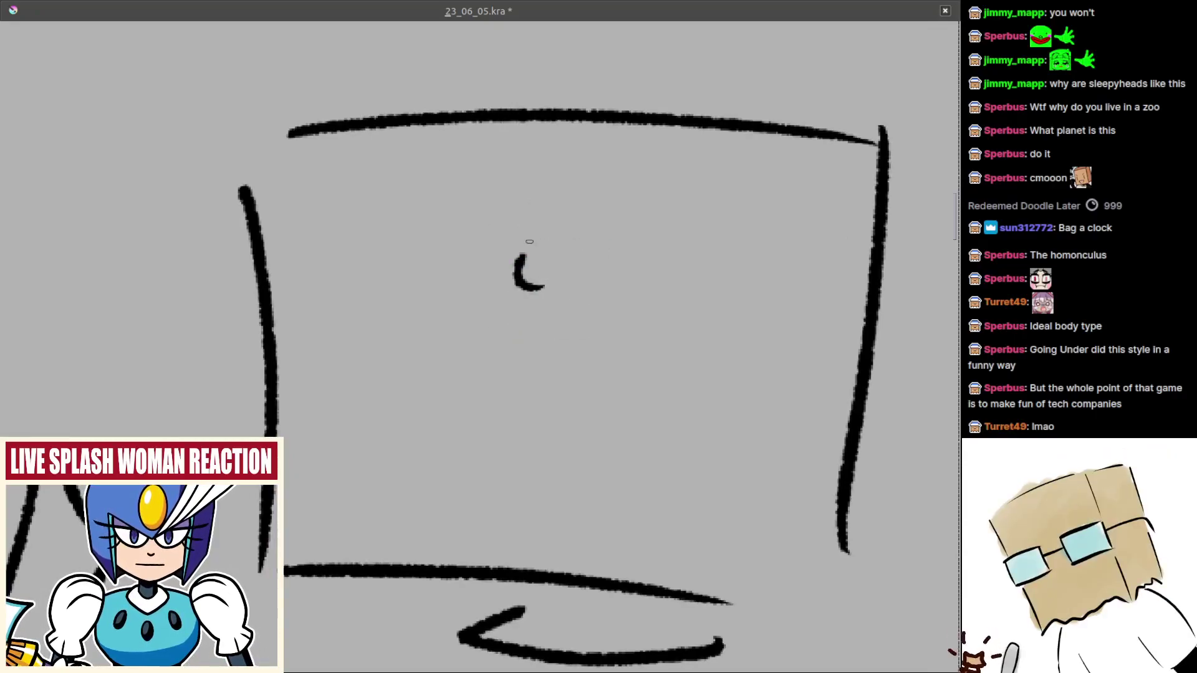
mouse_move(529, 242)
left_mouse_down()
mouse_move(595, 237)
mouse_move(580, 288)
mouse_move(605, 297)
mouse_move(629, 291)
left_mouse_up()
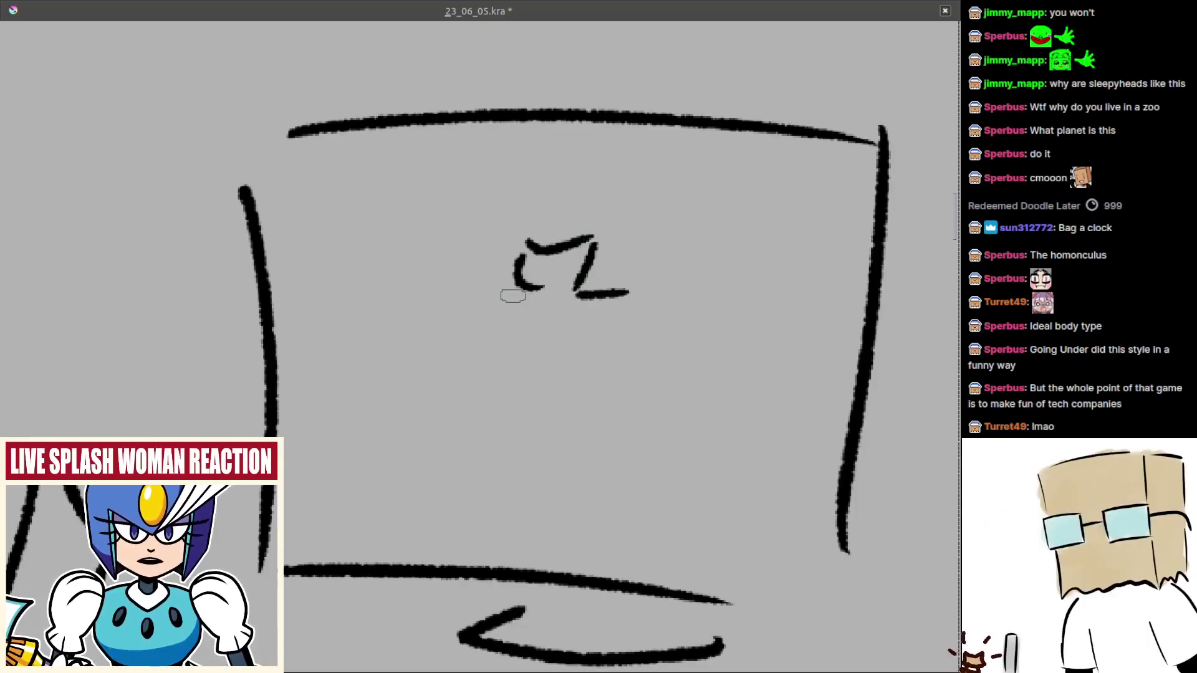
- Add an outer curve beside the hooked shape and two long lines tapering down to it from the screen's upper edge
mouse_move(510, 292)
left_mouse_down()
mouse_move(507, 228)
mouse_move(647, 160)
mouse_move(592, 121)
left_mouse_up()
left_click_drag(606, 236, 750, 115)
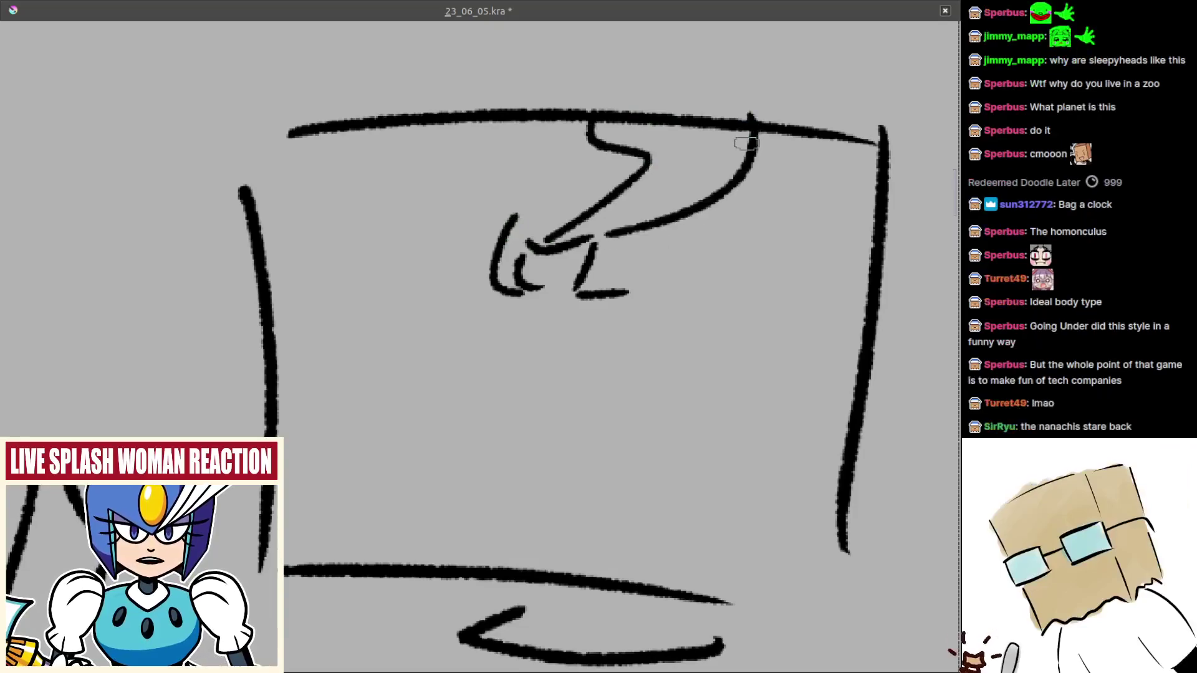
key("ctrl+z")
mouse_move(600, 236)
left_mouse_down()
mouse_move(683, 204)
mouse_move(756, 131)
left_mouse_up()
key("ctrl+z")
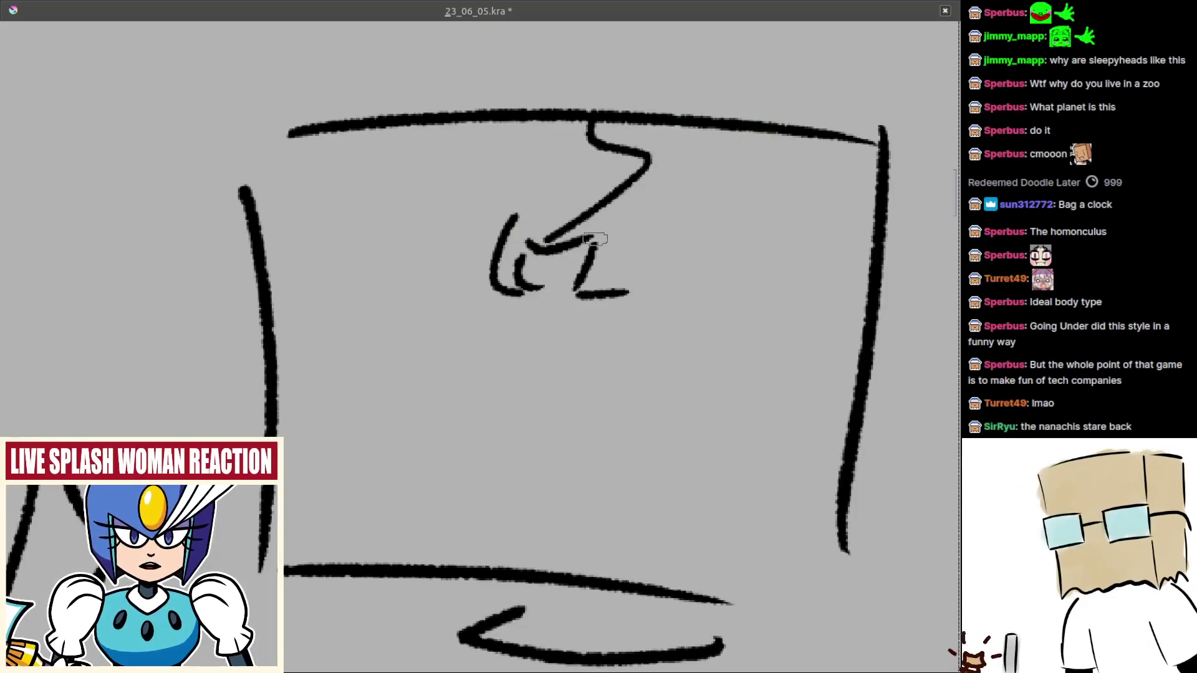
left_click_drag(596, 240, 731, 164)
key("ctrl+z")
left_click_drag(597, 243, 750, 130)
scroll(564, 207, "up", 1)
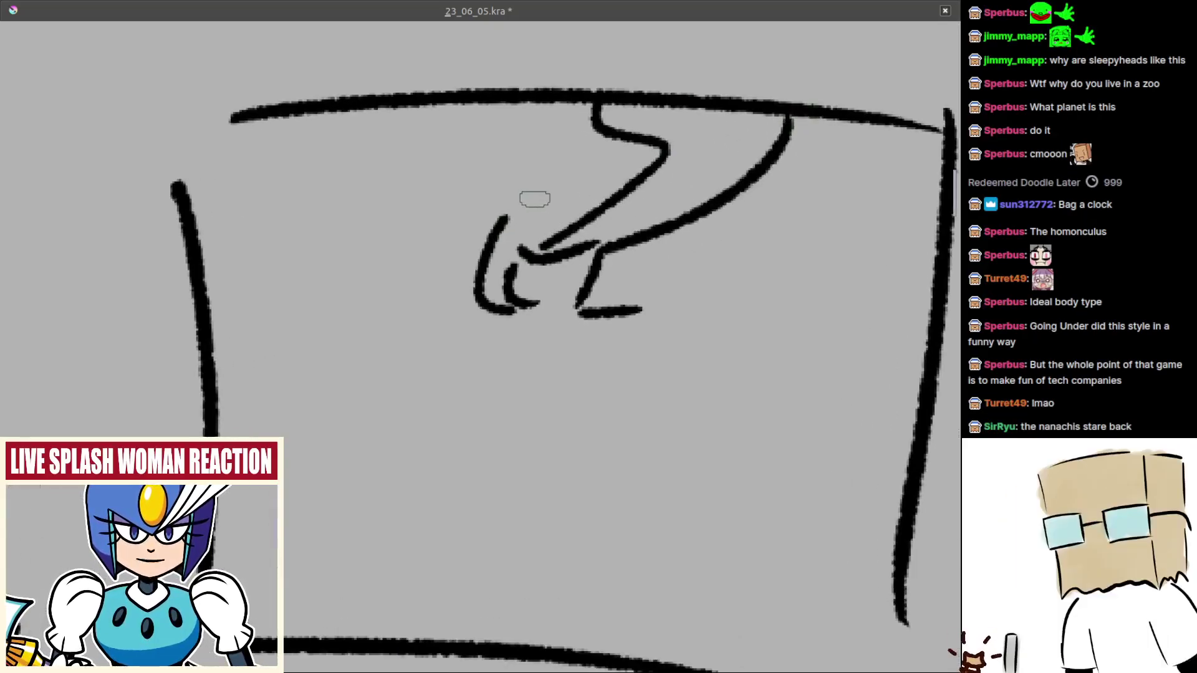
- Round out the figure with an arc and inner crescent on one side and a curved line on the other
mouse_move(565, 164)
left_mouse_down()
mouse_move(576, 201)
mouse_move(602, 156)
left_mouse_up()
key("ctrl+z")
mouse_move(709, 216)
left_mouse_down()
mouse_move(714, 271)
mouse_move(728, 255)
mouse_move(698, 294)
mouse_move(662, 309)
left_mouse_up()
key("ctrl+z")
key("ctrl+z")
key("ctrl+z")
mouse_move(612, 320)
left_mouse_down()
mouse_move(642, 244)
mouse_move(569, 236)
left_mouse_up()
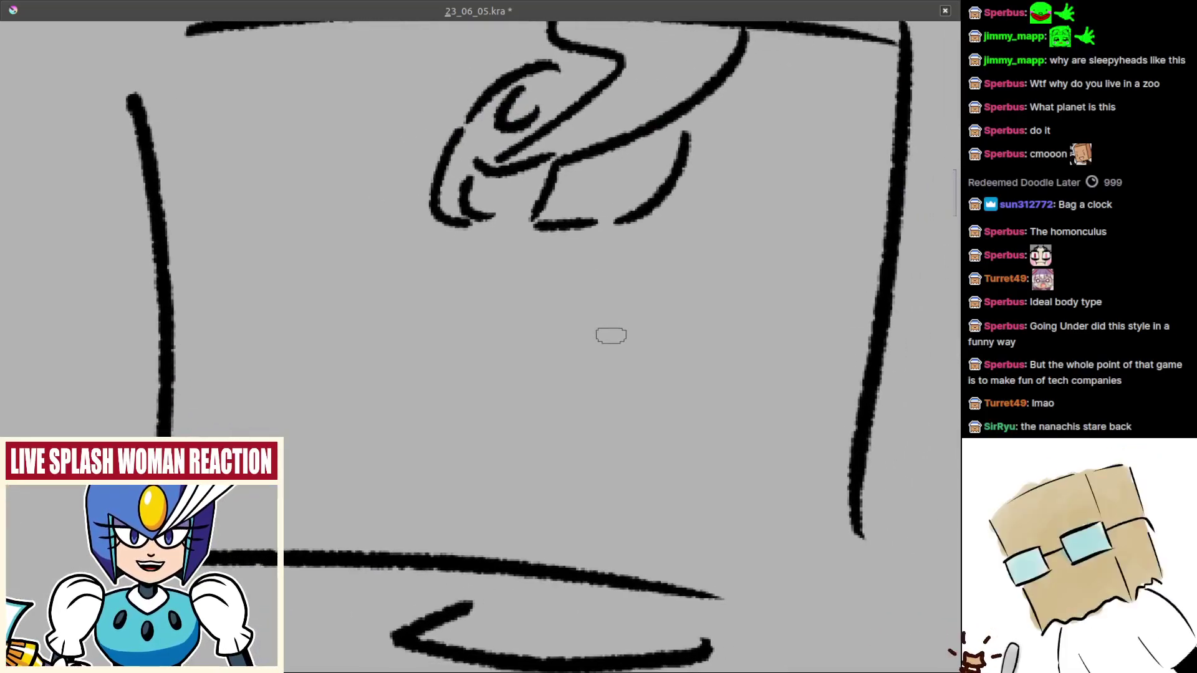
- Draw a small dome-shaped body below the figure's head with a curved hem line beneath it
key("ctrl+z")
mouse_move(569, 340)
left_mouse_down()
mouse_move(645, 286)
mouse_move(669, 275)
left_mouse_up()
key("ctrl+z")
mouse_move(569, 328)
left_mouse_down()
mouse_move(557, 305)
mouse_move(702, 319)
mouse_move(748, 353)
left_mouse_up()
key("ctrl+z")
key("ctrl+z")
mouse_move(568, 337)
left_mouse_down()
mouse_move(742, 293)
mouse_move(741, 335)
left_mouse_up()
key("ctrl+z")
left_click_drag(575, 305, 647, 254)
key("ctrl+z")
left_click_drag(596, 329, 598, 254)
key("ctrl+z")
mouse_move(586, 318)
left_mouse_down()
mouse_move(688, 271)
mouse_move(679, 308)
mouse_move(642, 352)
mouse_move(713, 316)
left_mouse_up()
- Draw two short, nearly vertical leg lines under the hem of the dome-shaped body
left_click_drag(651, 391, 634, 348)
mouse_move(581, 344)
left_mouse_down()
mouse_move(591, 380)
mouse_move(645, 418)
left_mouse_up()
key("ctrl+z")
key("ctrl+z")
left_click_drag(613, 324, 671, 407)
left_click_drag(664, 317, 718, 384)
key("ctrl+z")
key("ctrl+z")
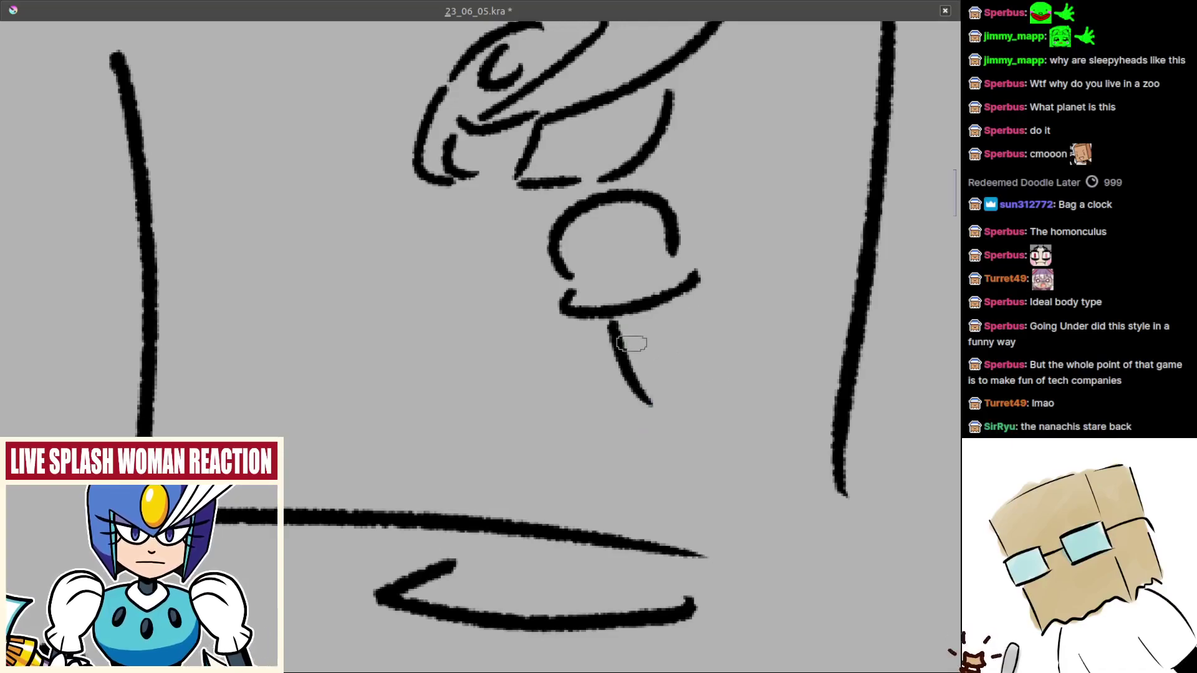
key("ctrl+z")
mouse_move(611, 321)
left_mouse_down()
mouse_move(631, 363)
mouse_move(609, 373)
left_mouse_up()
key("ctrl+z")
mouse_move(669, 311)
left_mouse_down()
mouse_move(670, 366)
mouse_move(684, 362)
left_mouse_up()
key("ctrl+z")
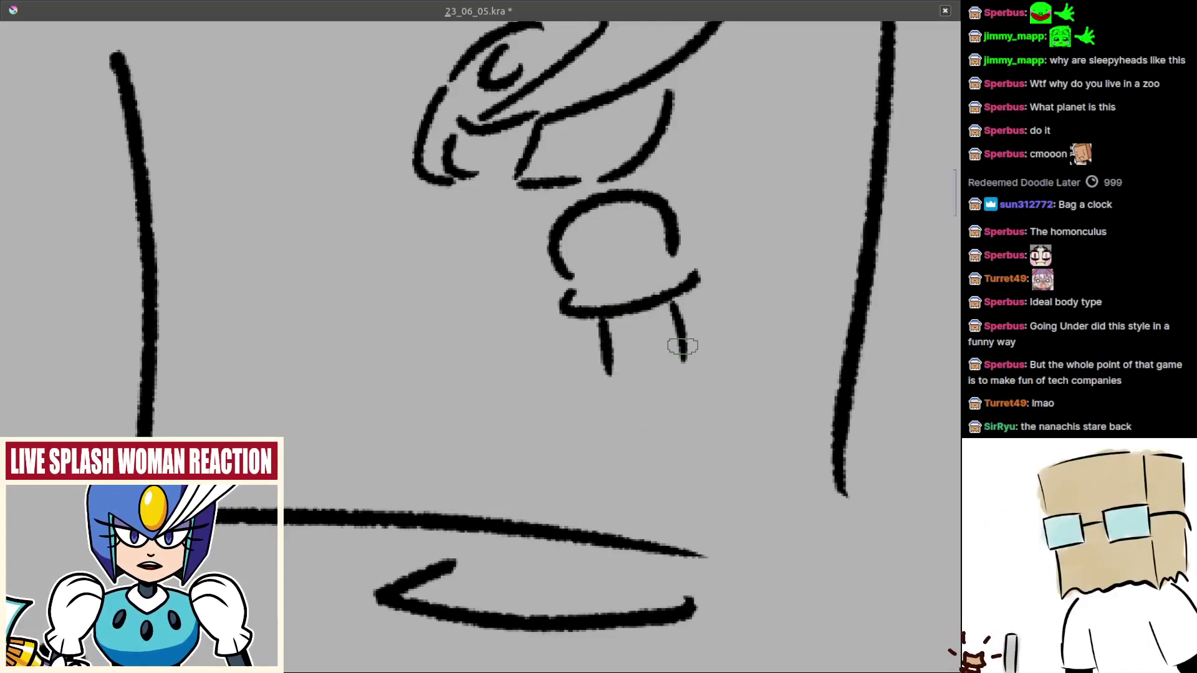
- Draw an oversized rounded shoe with a raised peak below the leg lines, reaching the screen's lower edge
left_click_drag(589, 439, 591, 395)
left_click_drag(512, 453, 593, 353)
key("ctrl+z")
mouse_move(485, 402)
left_mouse_down()
mouse_move(615, 326)
mouse_move(714, 360)
mouse_move(481, 452)
left_mouse_up()
left_click_drag(495, 418, 569, 436)
mouse_move(550, 417)
left_mouse_down()
mouse_move(469, 371)
mouse_move(394, 371)
mouse_move(367, 454)
mouse_move(502, 490)
left_mouse_up()
left_click_drag(534, 368, 511, 447)
left_click_drag(458, 298, 505, 345)
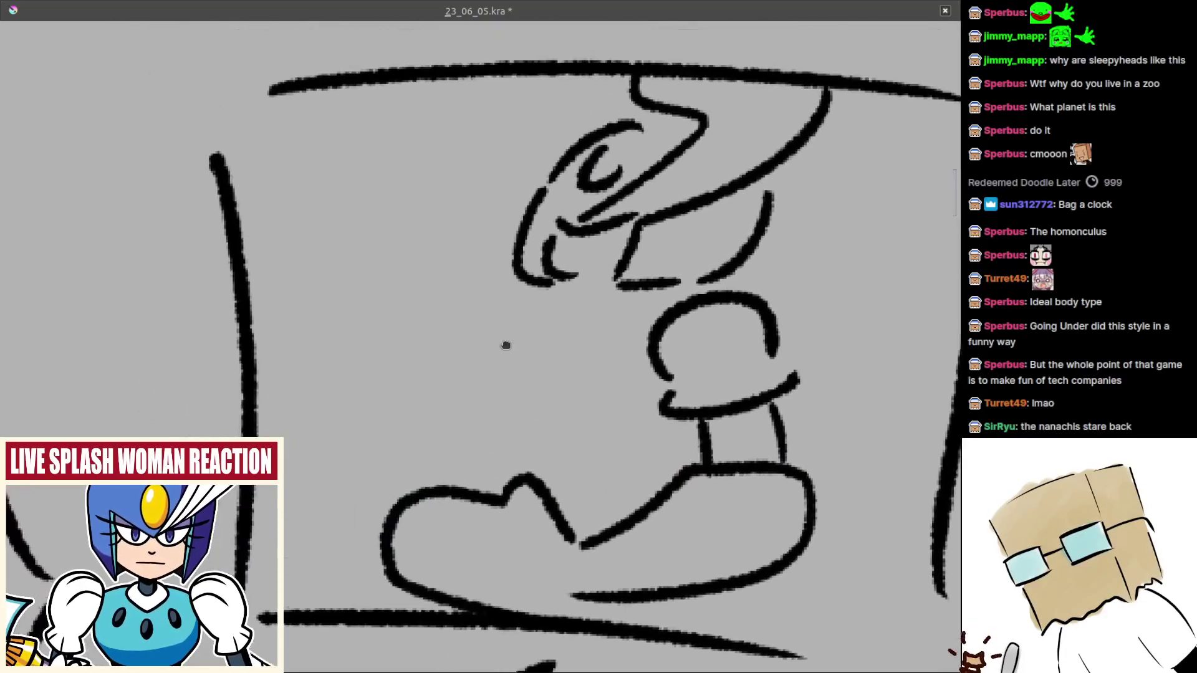
- Outline a tall, rounded shape with an open lower edge beside the big-shoed figure inside the screen
mouse_move(324, 127)
left_mouse_down()
mouse_move(294, 239)
mouse_move(308, 283)
left_mouse_up()
mouse_move(330, 132)
left_mouse_down()
mouse_move(393, 120)
mouse_move(405, 241)
mouse_move(427, 259)
mouse_move(419, 300)
left_mouse_up()
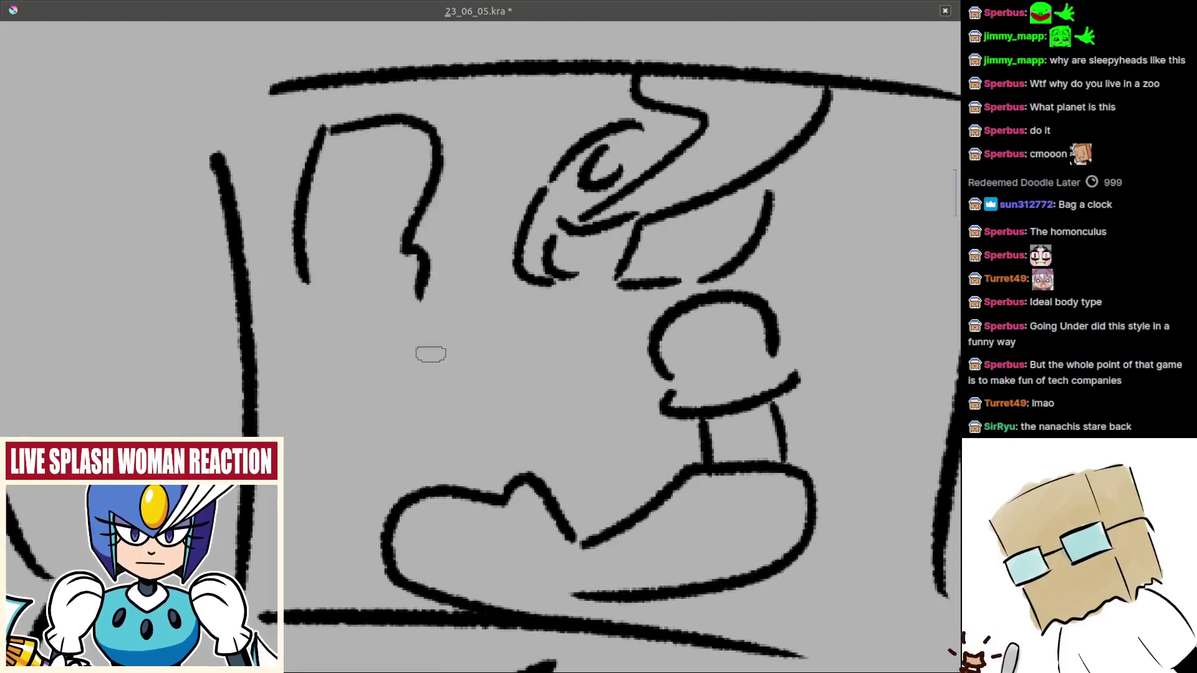
mouse_move(303, 283)
left_mouse_down()
mouse_move(313, 347)
mouse_move(441, 435)
left_mouse_up()
mouse_move(518, 352)
left_mouse_down()
mouse_move(473, 330)
mouse_move(484, 409)
left_mouse_up()
key("ctrl+z")
- Draw the figure's belly curve and short connecting leg lines down to the big shoe
mouse_move(487, 292)
left_mouse_down()
mouse_move(578, 420)
mouse_move(519, 480)
left_mouse_up()
left_click_drag(646, 430, 653, 468)
key("ctrl+z")
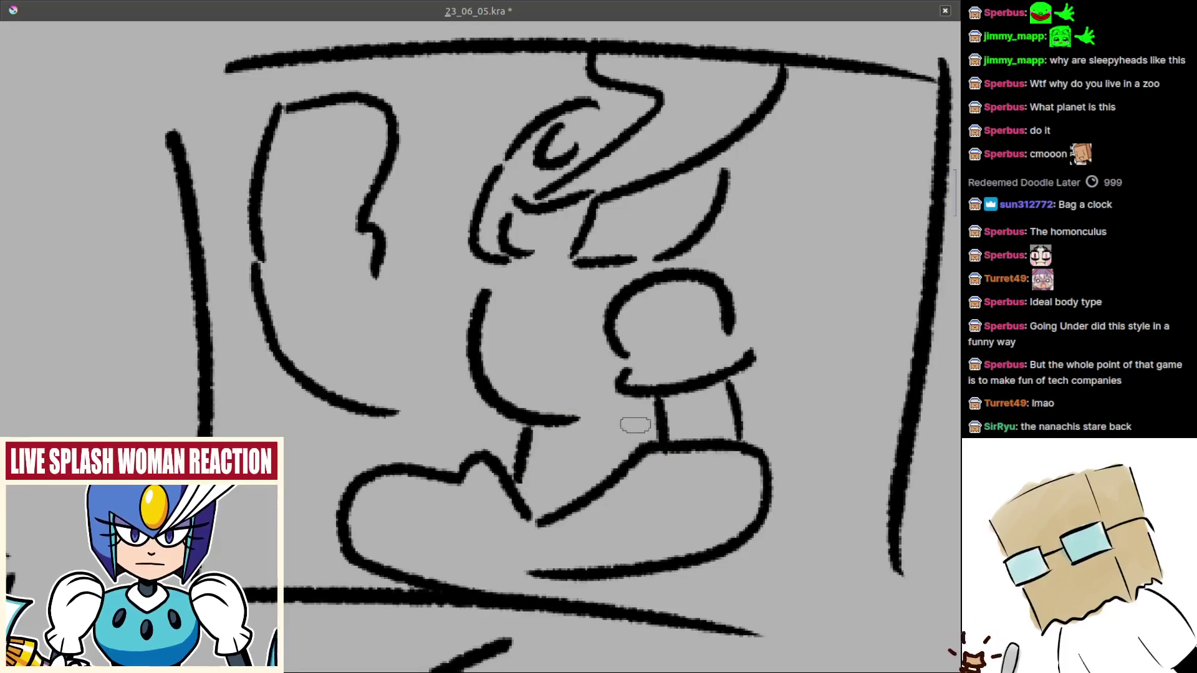
left_click_drag(633, 419, 640, 441)
mouse_move(628, 399)
left_mouse_down()
mouse_move(608, 317)
mouse_move(680, 410)
left_mouse_up()
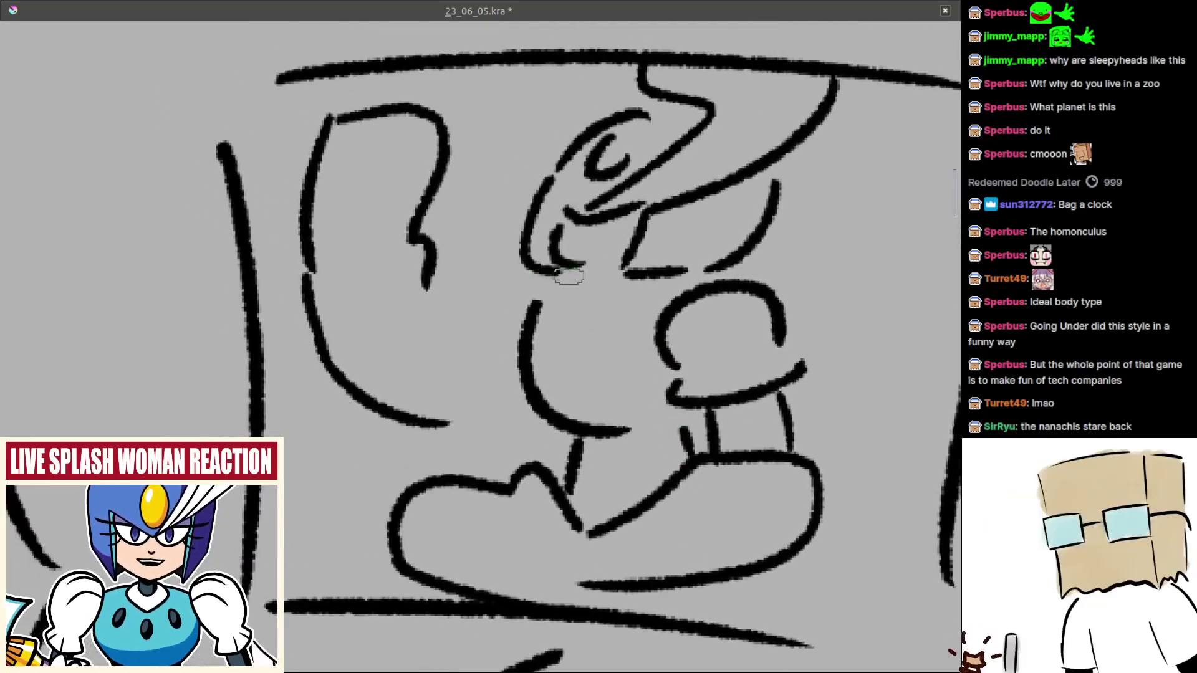
- Close the underside of the figure's head and connect the tall rounded shape to the body with an arm
left_click_drag(567, 267, 650, 263)
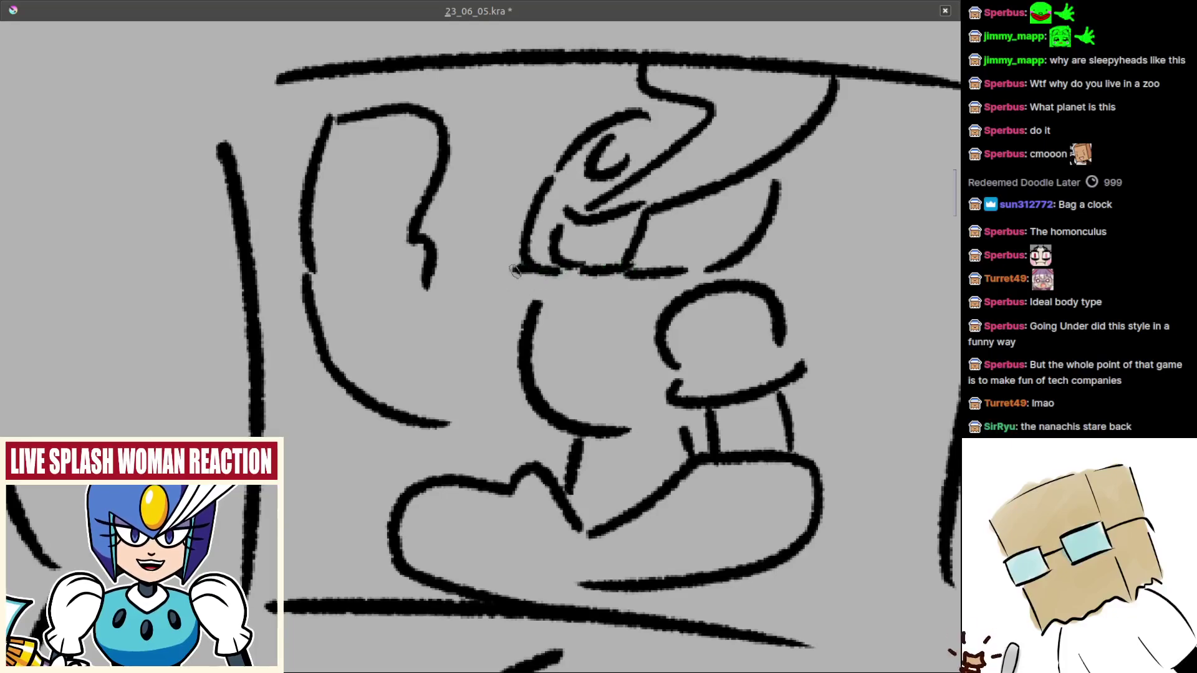
mouse_move(531, 267)
left_mouse_down()
mouse_move(491, 338)
mouse_move(513, 371)
mouse_move(487, 364)
mouse_move(494, 351)
mouse_move(453, 346)
mouse_move(416, 294)
left_mouse_up()
mouse_move(489, 360)
left_mouse_down()
mouse_move(449, 425)
mouse_move(519, 395)
left_mouse_up()
mouse_move(546, 451)
left_mouse_down()
mouse_move(547, 506)
mouse_move(564, 413)
left_mouse_up()
- Draw the figure's other arm with a cupped shape at the screen's edge and a curve below it, and save the document
left_click_drag(659, 385, 616, 374)
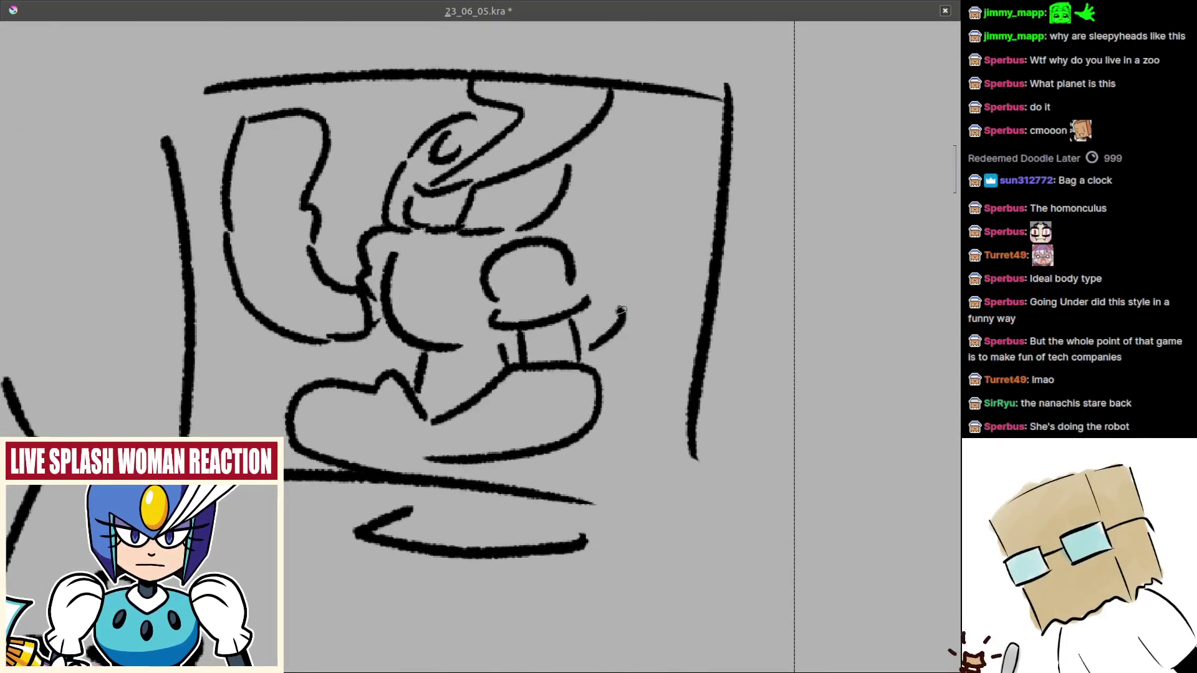
left_click_drag(634, 292, 606, 351)
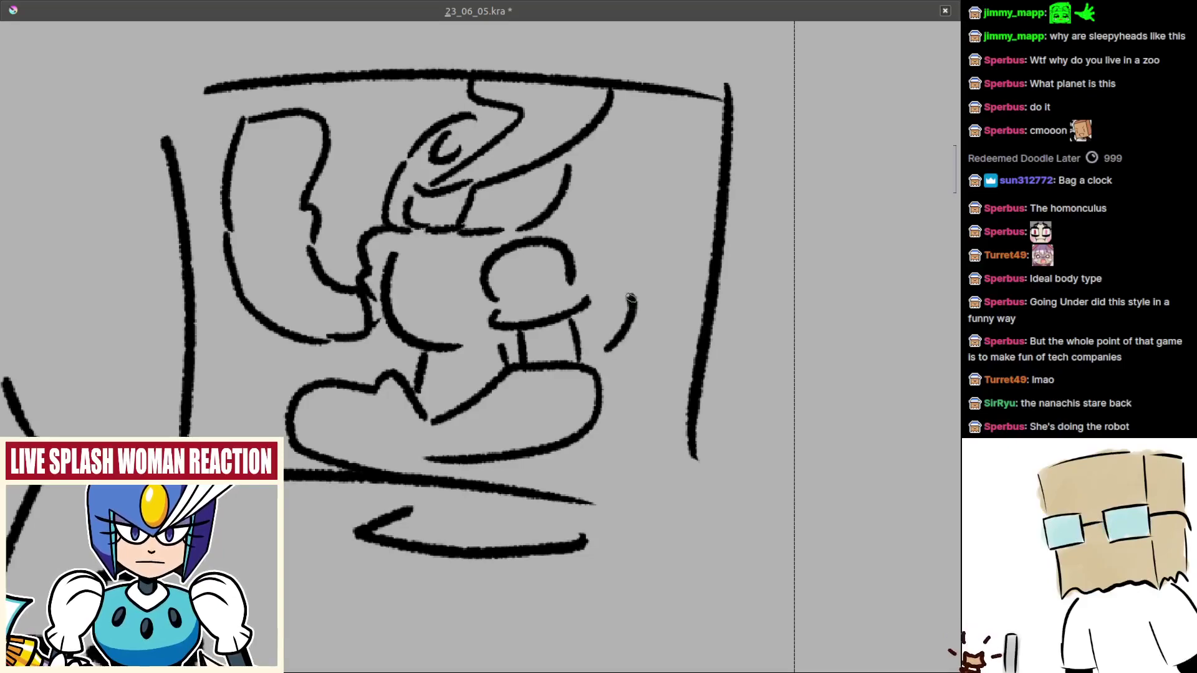
mouse_move(648, 241)
left_mouse_down()
mouse_move(670, 259)
mouse_move(599, 186)
mouse_move(608, 253)
left_mouse_up()
mouse_move(608, 187)
left_mouse_down()
mouse_move(716, 199)
mouse_move(680, 256)
mouse_move(728, 247)
left_mouse_up()
left_click_drag(669, 313, 660, 491)
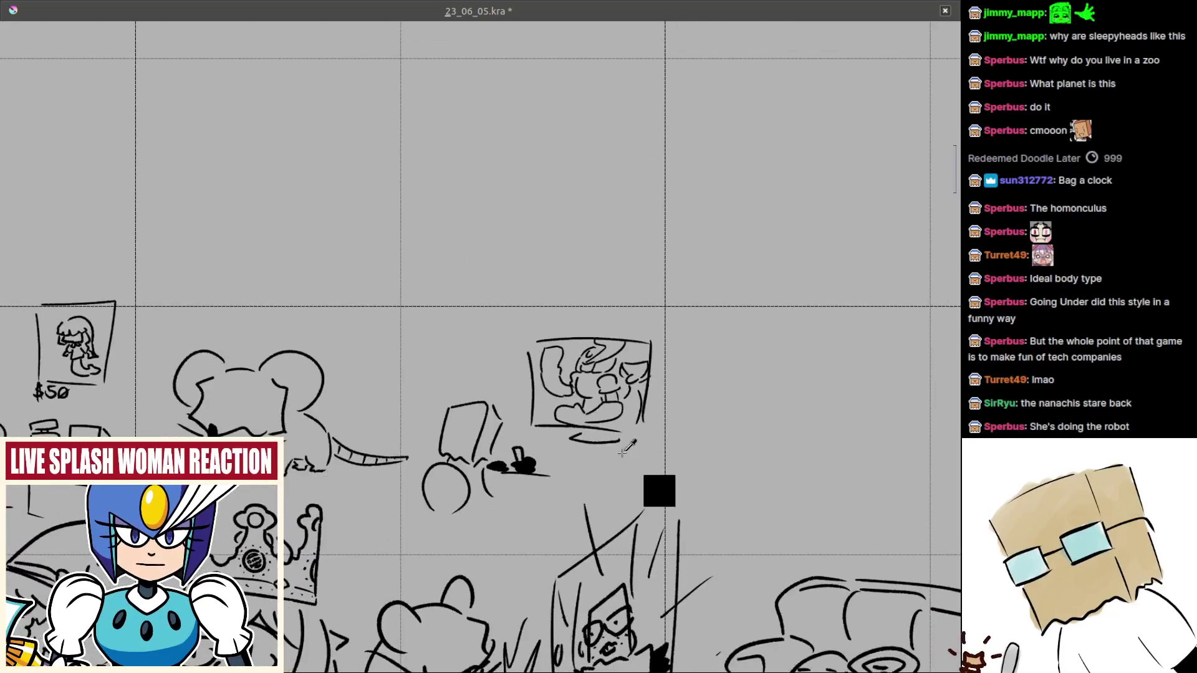
mouse_move(539, 472)
left_mouse_down()
mouse_move(480, 467)
mouse_move(508, 454)
left_mouse_up()
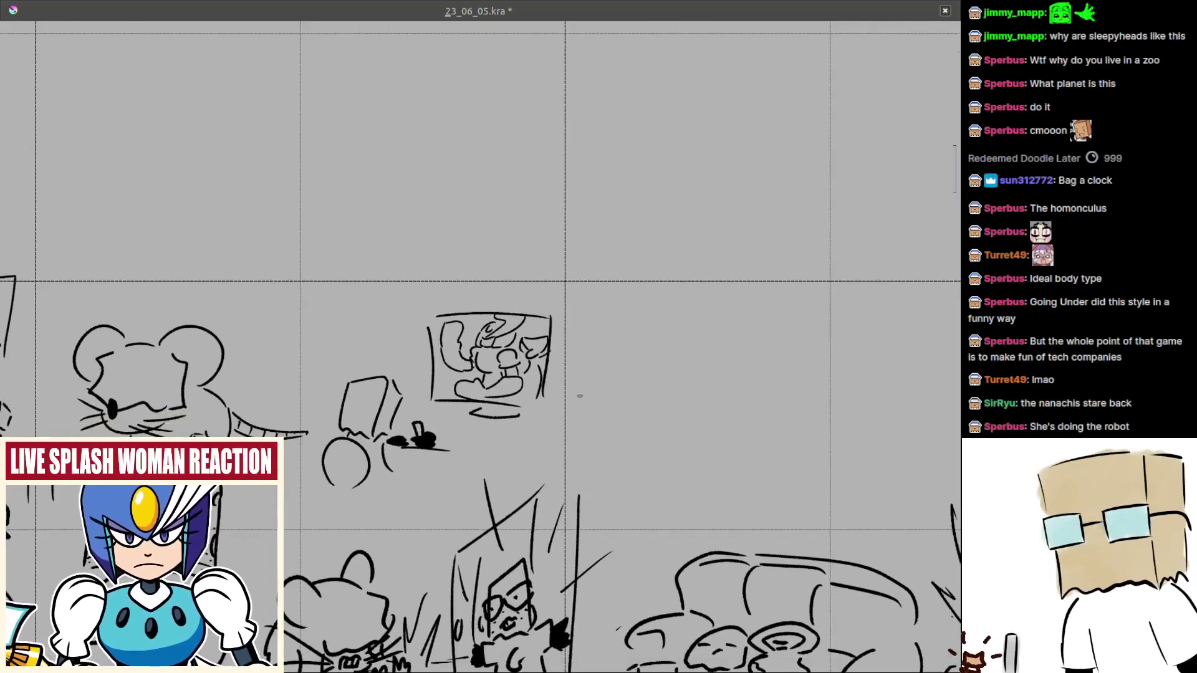
key("ctrl+s")
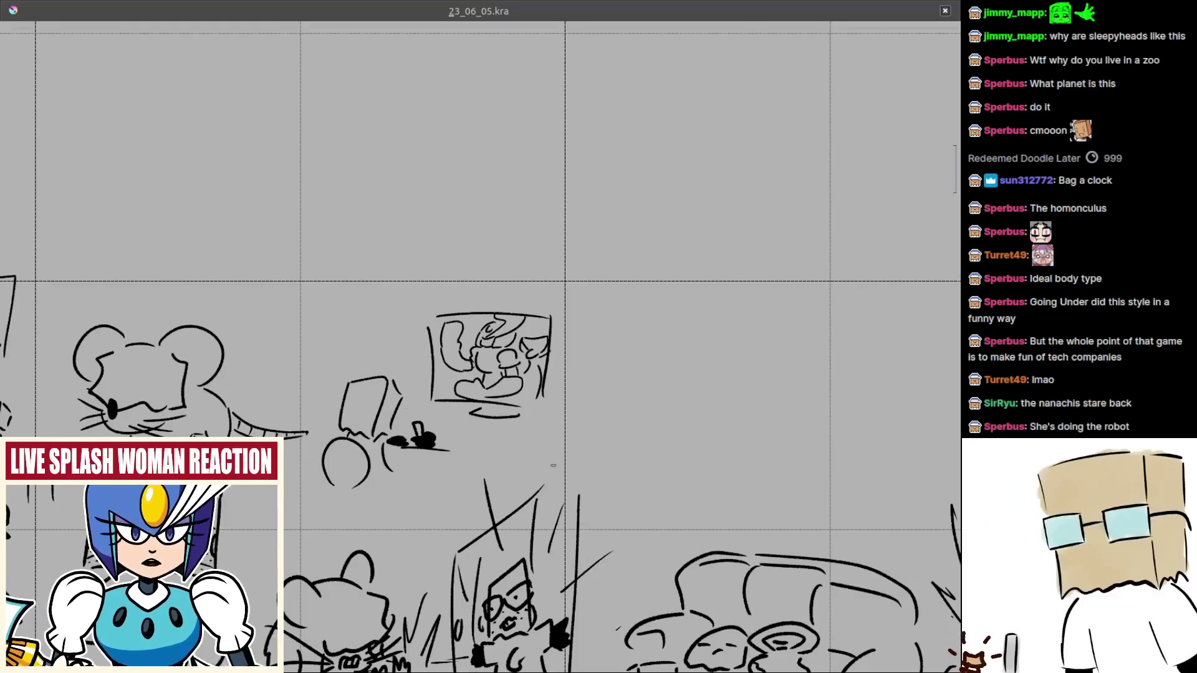
- Draw a small pointed outline next to the bag character's black hands and a long desk line under the screen
scroll(553, 465, "up", 2)
left_click_drag(349, 406, 389, 440)
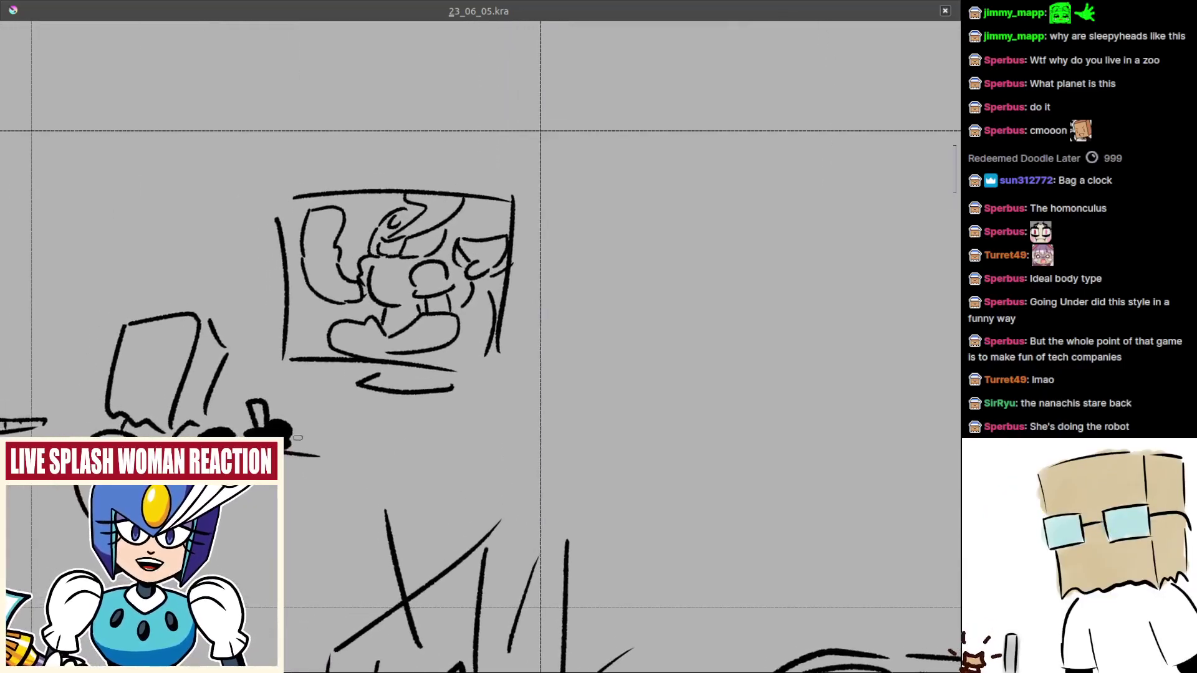
left_click_drag(298, 438, 384, 436)
key("ctrl+z")
mouse_move(326, 439)
left_mouse_down()
mouse_move(367, 438)
mouse_move(348, 455)
mouse_move(387, 445)
left_mouse_up()
key("ctrl+z")
key("ctrl+z")
mouse_move(285, 460)
left_mouse_down()
mouse_move(302, 464)
mouse_move(326, 441)
mouse_move(448, 440)
left_mouse_up()
key("ctrl+z")
- Draw the desk's front edge and a small angular mark beside the bag head, and save the document
scroll(350, 442, "down", 2)
mouse_move(324, 463)
left_mouse_down()
mouse_move(430, 465)
mouse_move(448, 450)
mouse_move(429, 464)
left_mouse_up()
left_click_drag(340, 413, 342, 424)
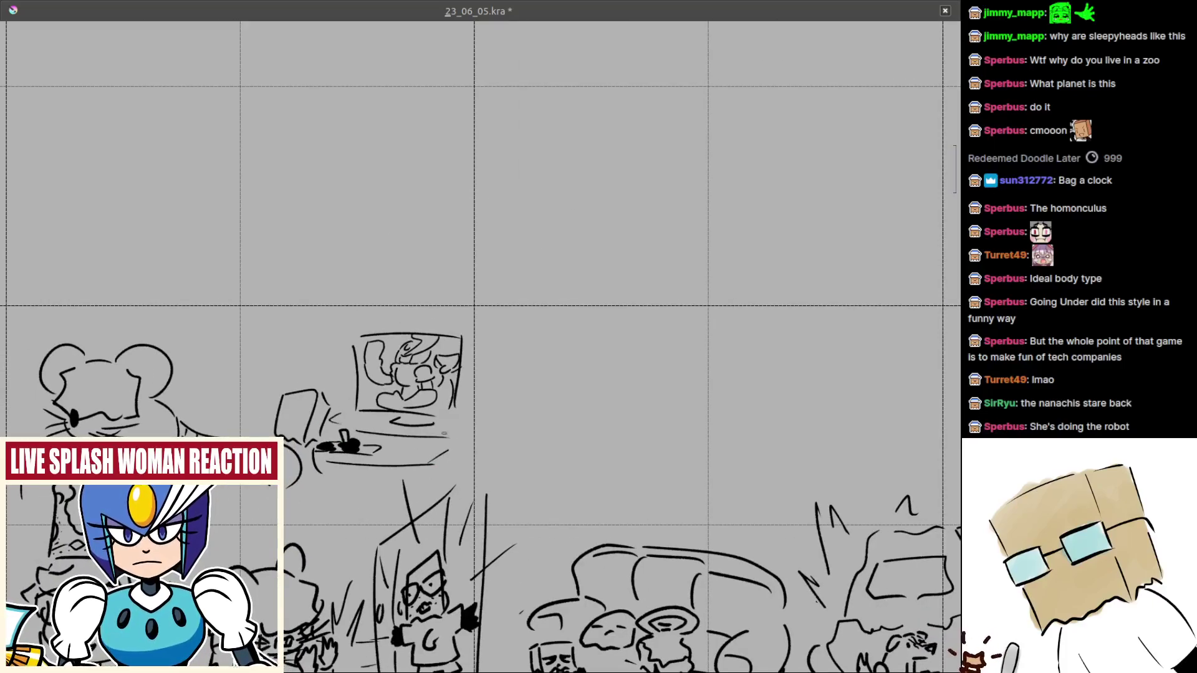
left_click_drag(500, 427, 374, 436)
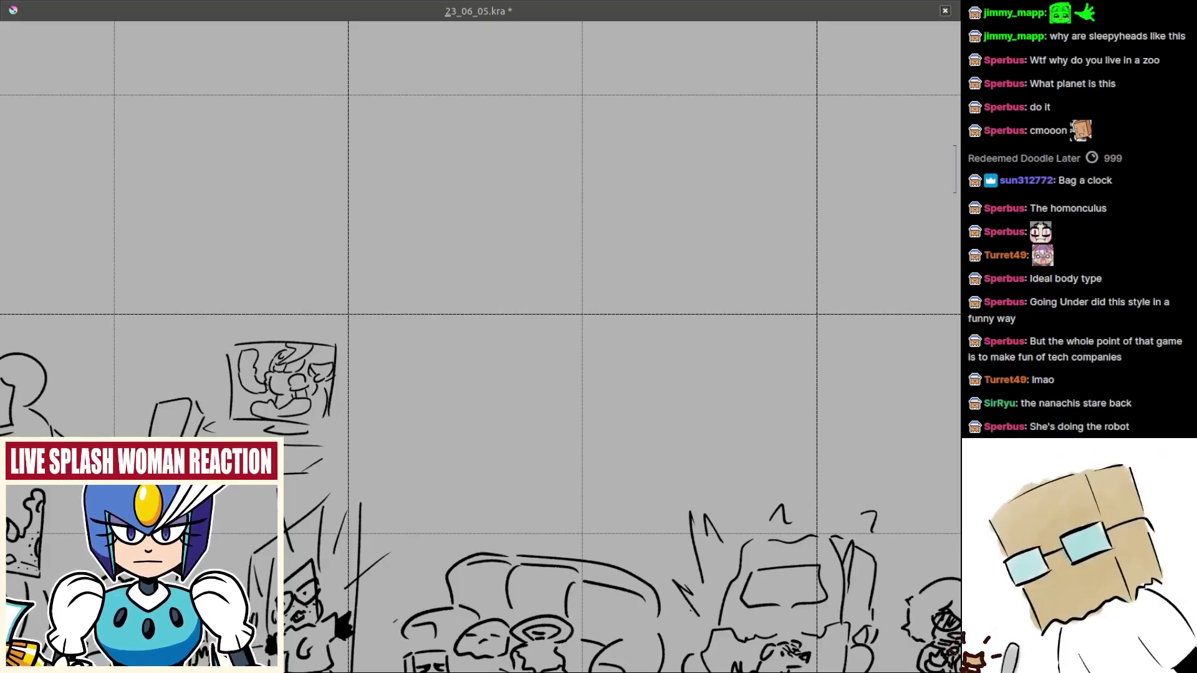
scroll(506, 284, "down", 3)
scroll(506, 284, "down", 2)
scroll(505, 284, "up", 1)
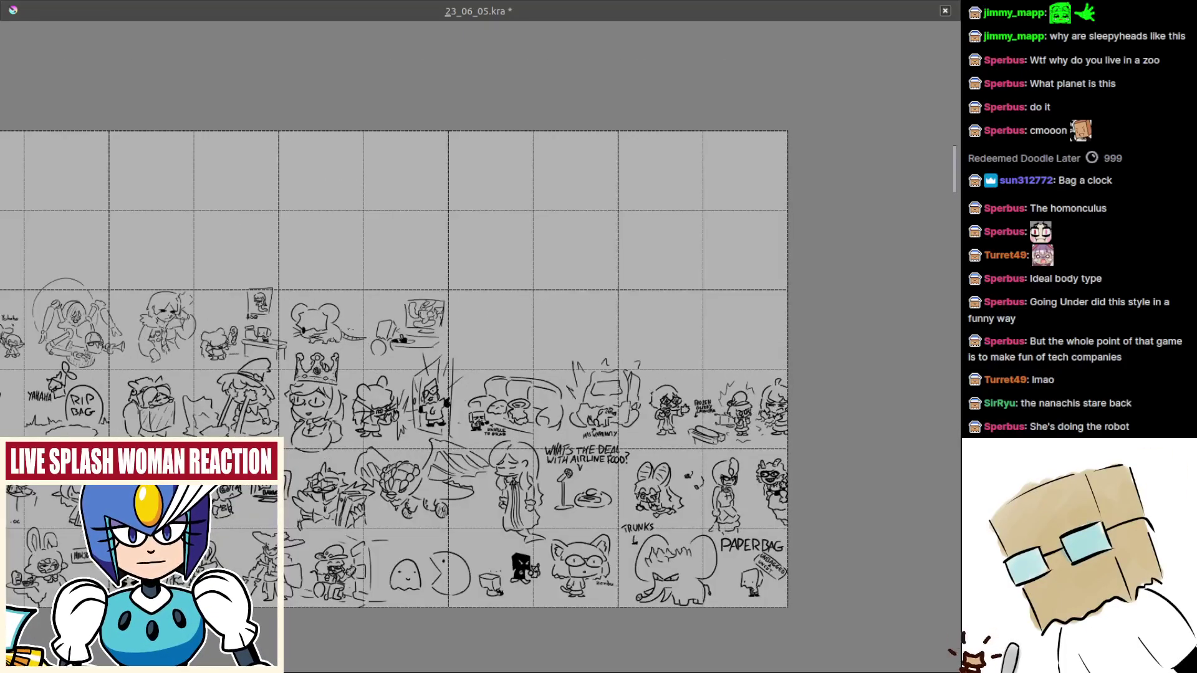
key("ctrl+s")
- Review the sketches in the third row of the grid page, inspecting individual drawings up close
left_click_drag(506, 283, 627, 237)
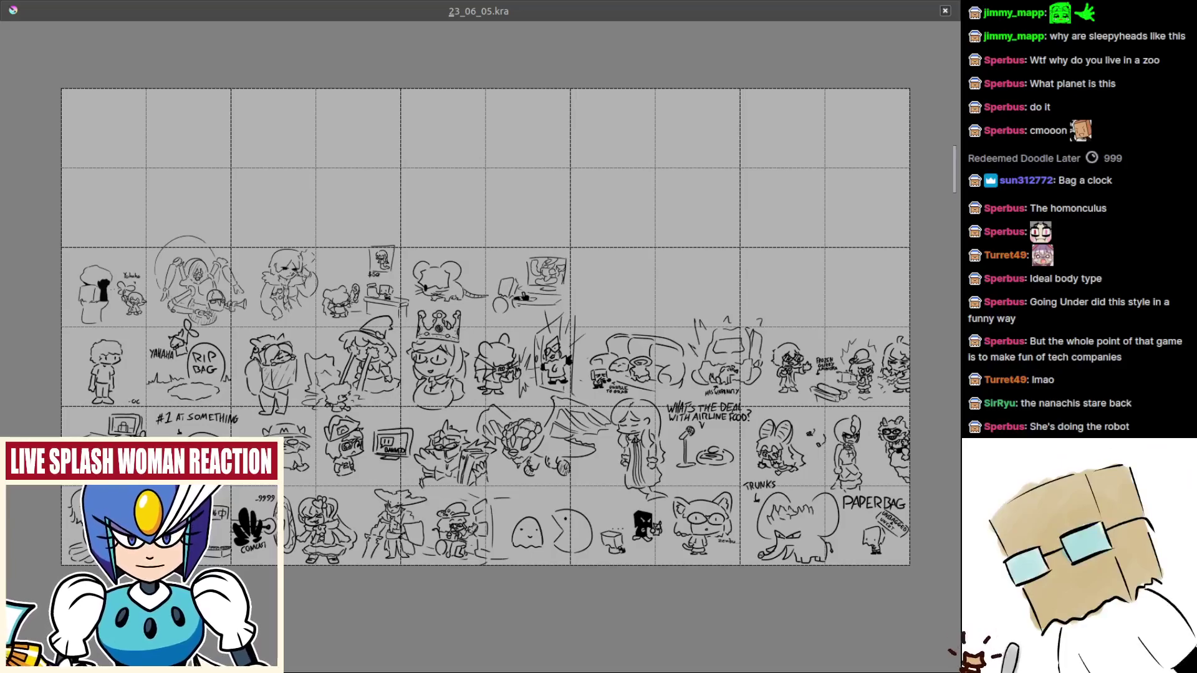
scroll(187, 287, "up", 3)
left_click_drag(221, 291, 460, 320)
scroll(74, 293, "down", 3)
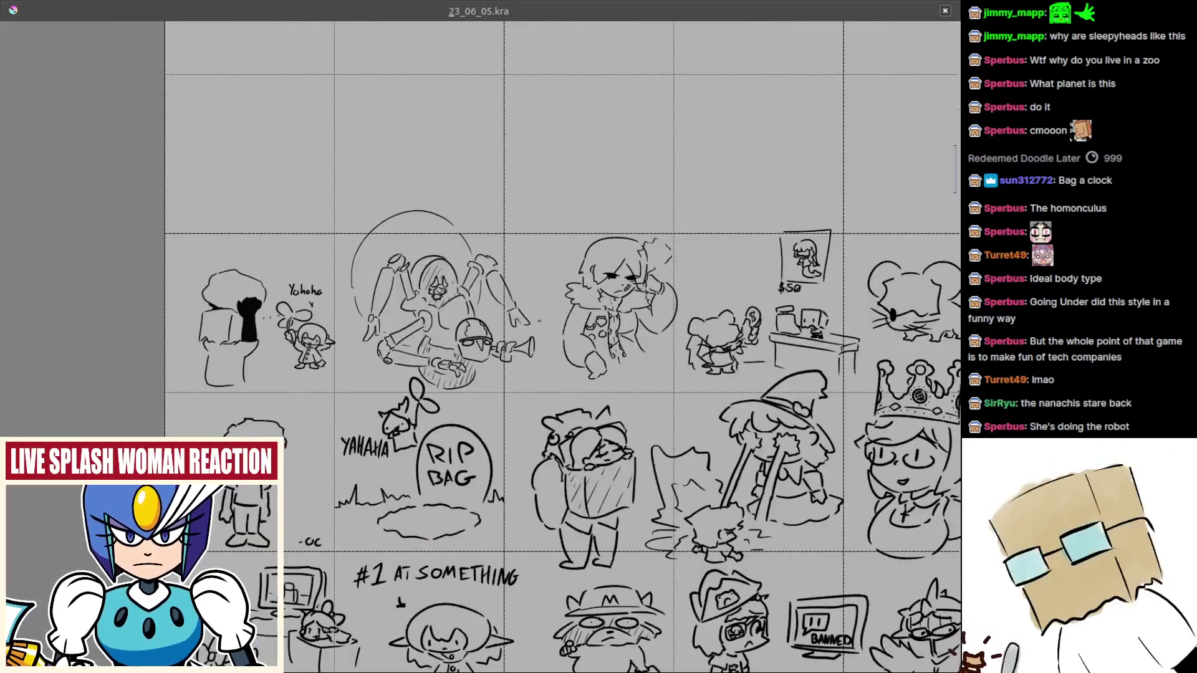
scroll(650, 319, "up", 5)
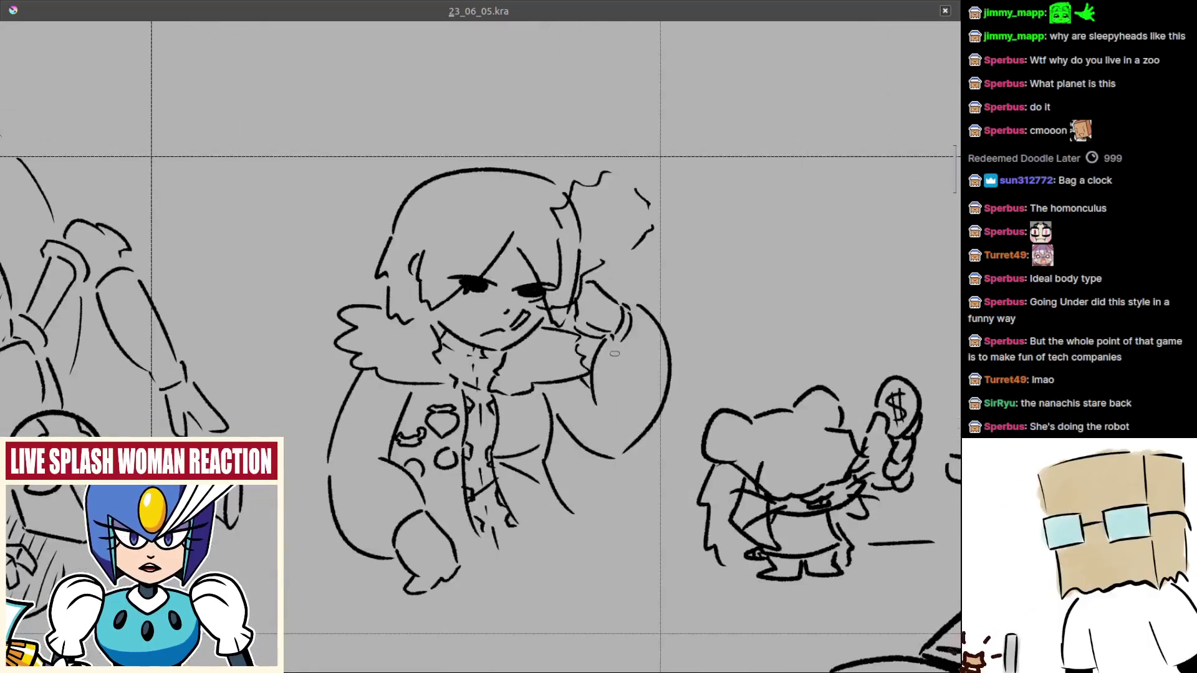
mouse_move(661, 268)
left_mouse_down()
mouse_move(662, 205)
mouse_move(596, 209)
left_mouse_up()
scroll(707, 415, "down", 5)
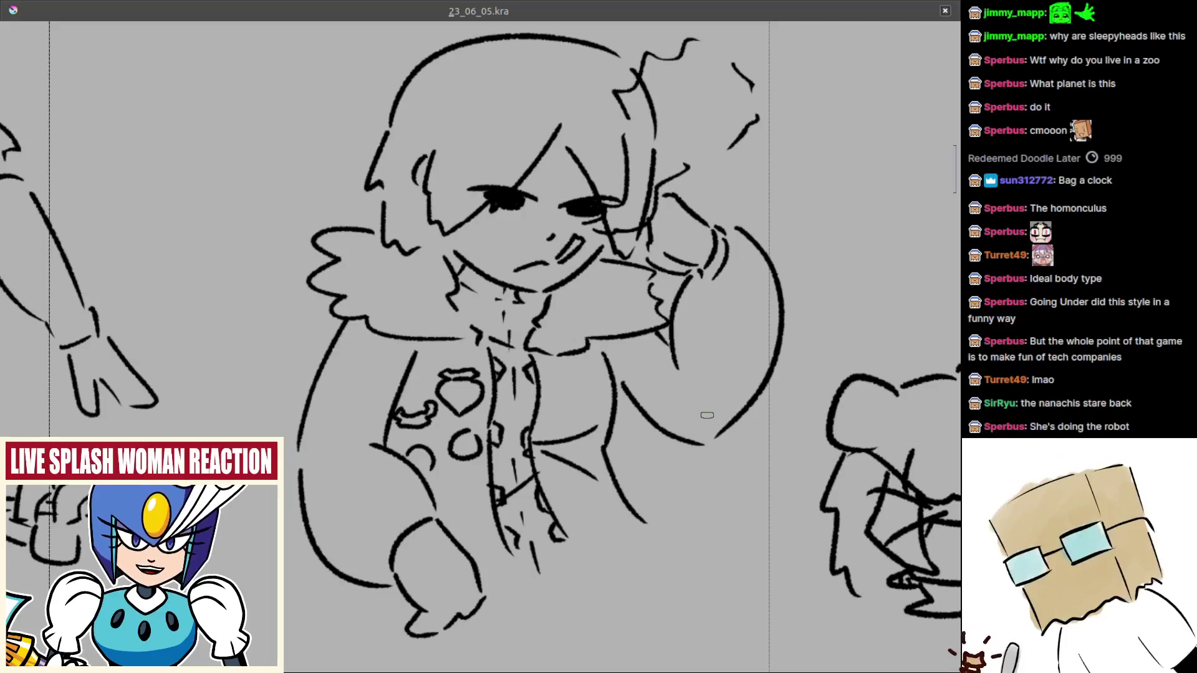
scroll(524, 457, "down", 4)
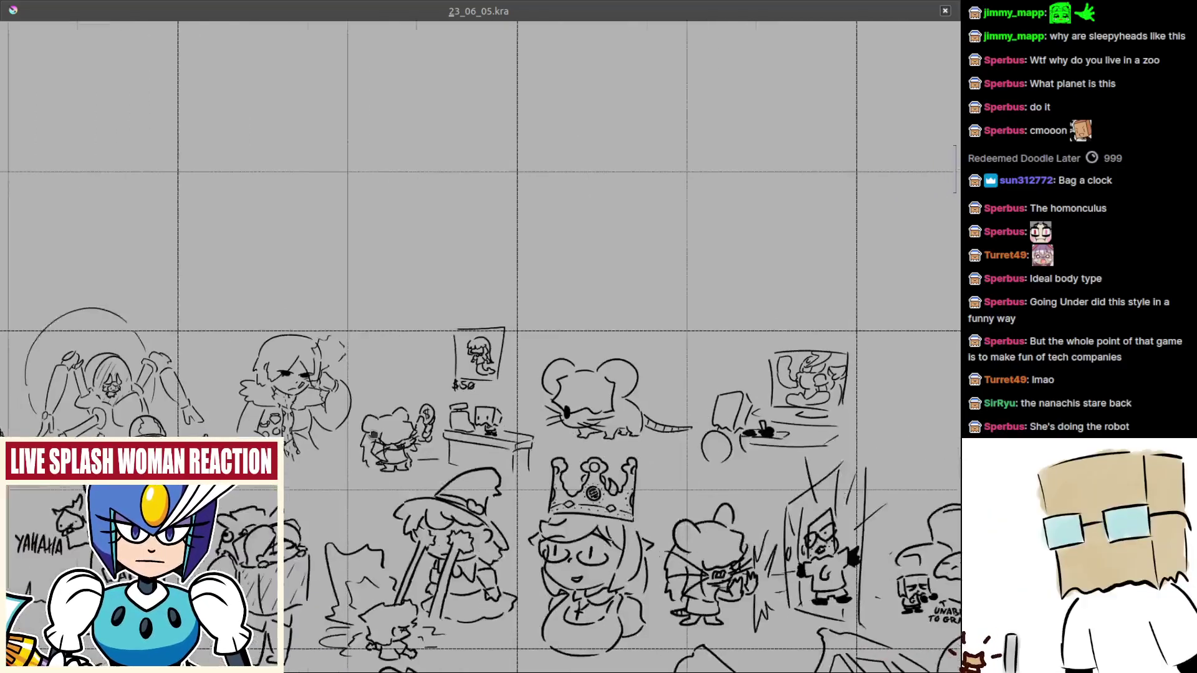
scroll(525, 457, "up", 4)
scroll(506, 451, "up", 2)
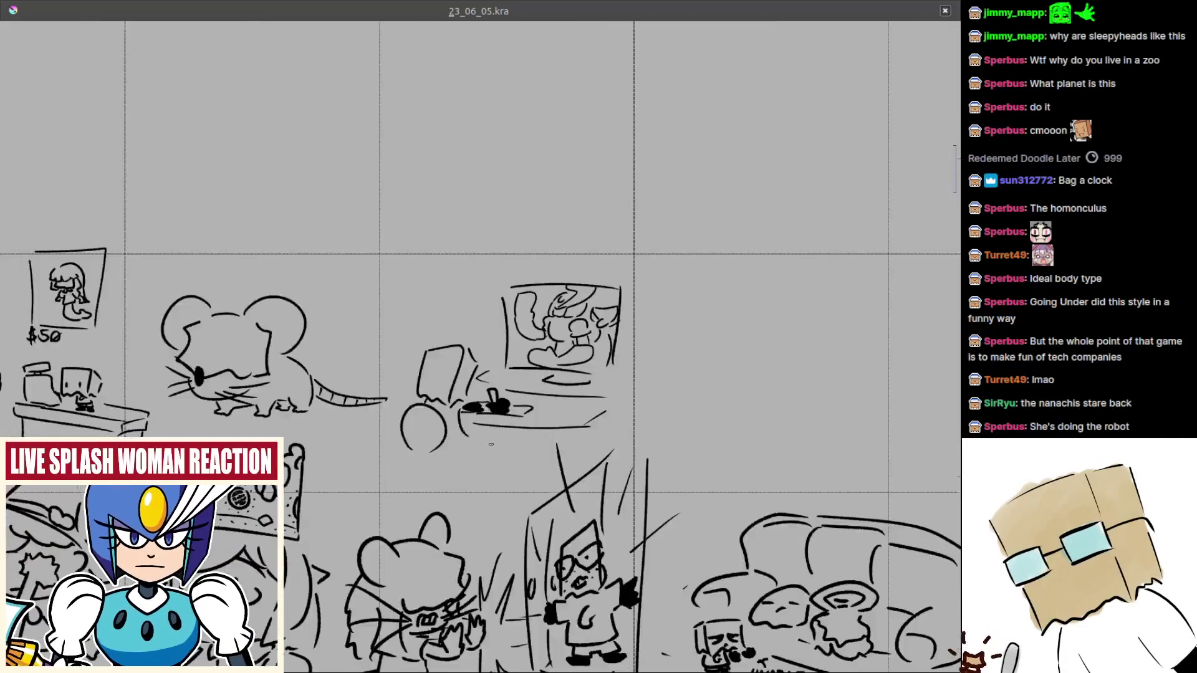
left_click_drag(663, 428, 1184, 401)
left_click_drag(249, 337, 546, 340)
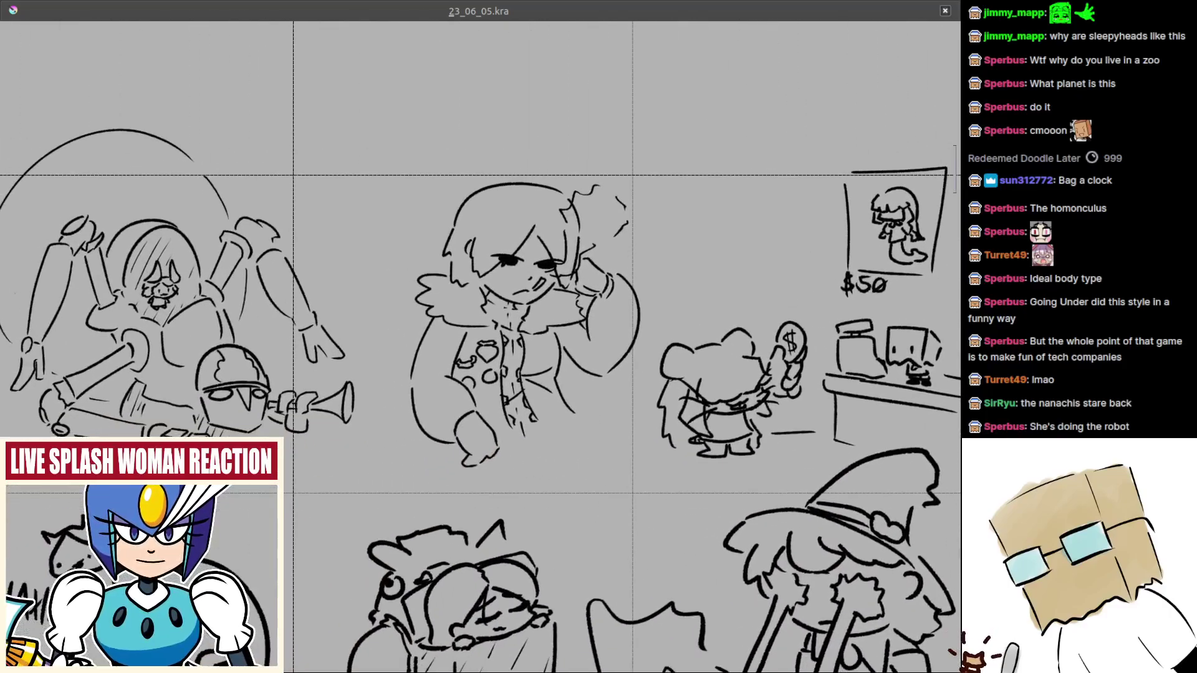
left_click_drag(44, 295, 399, 353)
scroll(399, 354, "up", 1)
mouse_move(593, 392)
left_mouse_down()
mouse_move(567, 347)
mouse_move(549, 345)
mouse_move(599, 323)
mouse_move(588, 299)
mouse_move(533, 295)
mouse_move(580, 306)
mouse_move(481, 317)
left_mouse_up()
scroll(604, 353, "up", 1)
scroll(607, 353, "down", 5)
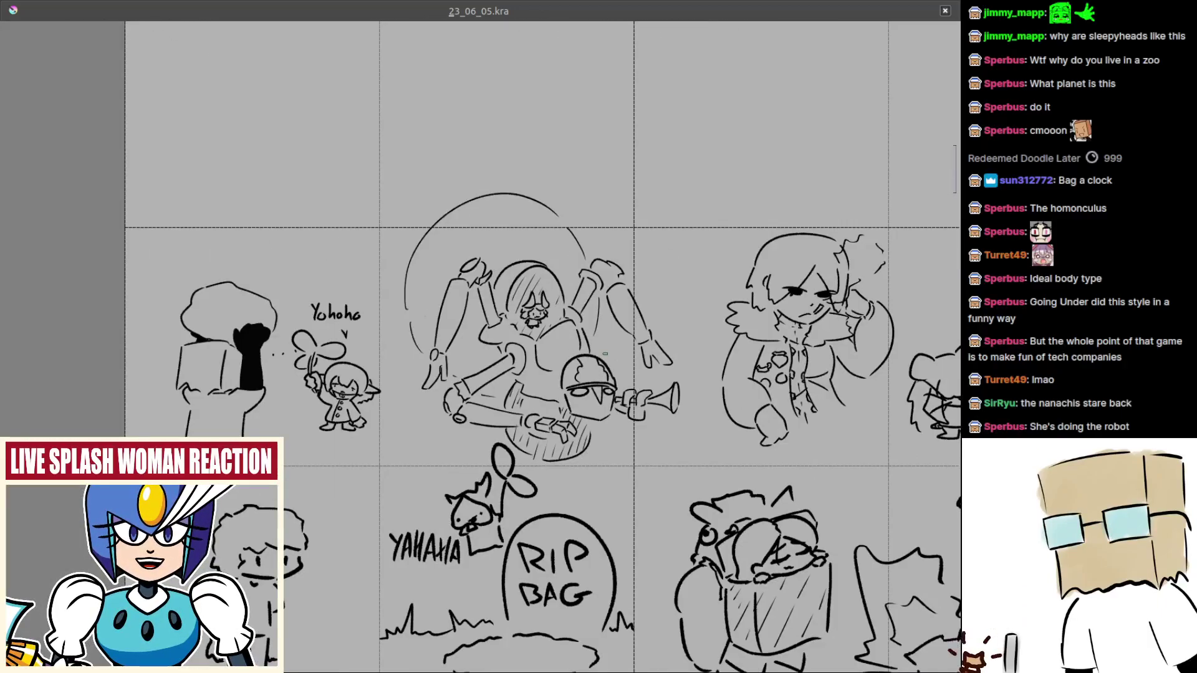
left_click_drag(623, 349, 275, 334)
scroll(274, 334, "up", 4)
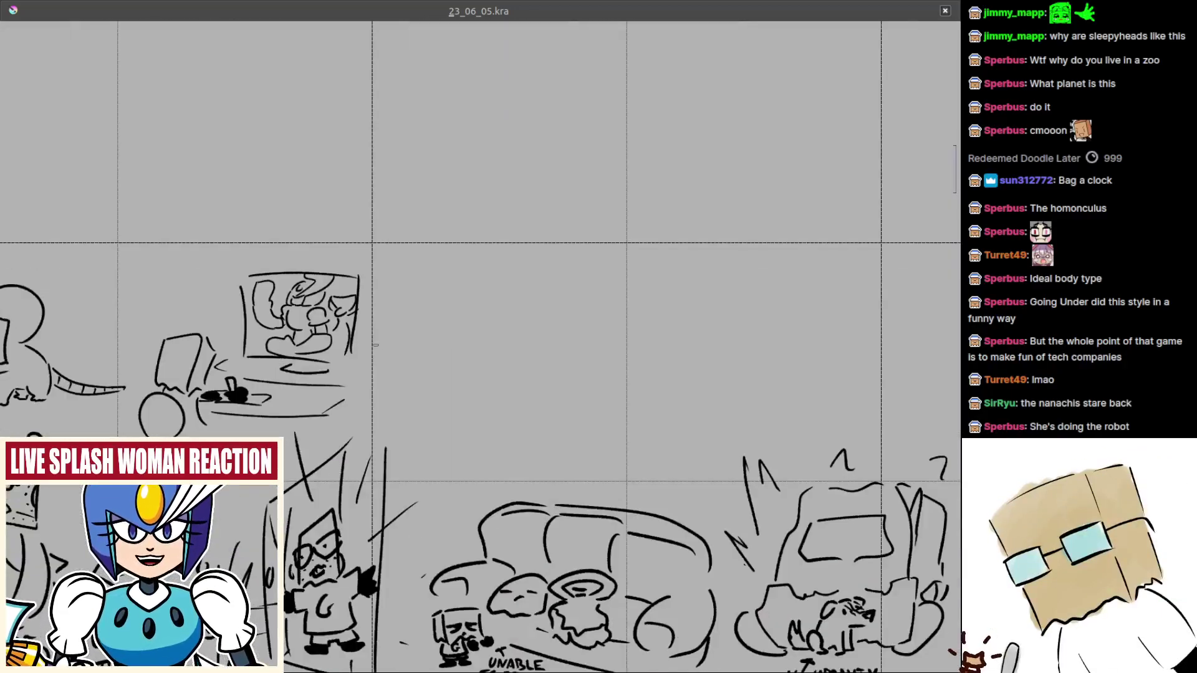
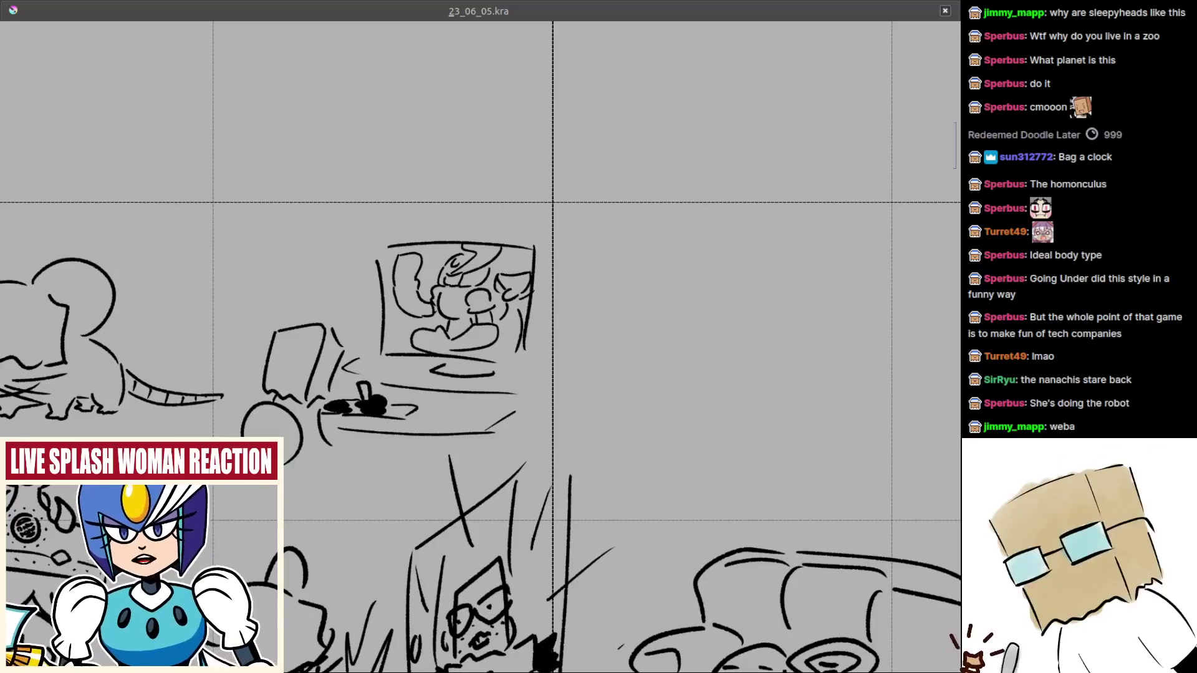
- Draw a large rounded ear and a curved head top in the empty cell beside the desk sketch
mouse_move(703, 358)
left_mouse_down()
mouse_move(452, 358)
mouse_move(489, 318)
mouse_move(457, 305)
mouse_move(477, 308)
left_mouse_up()
key("ctrl+plus")
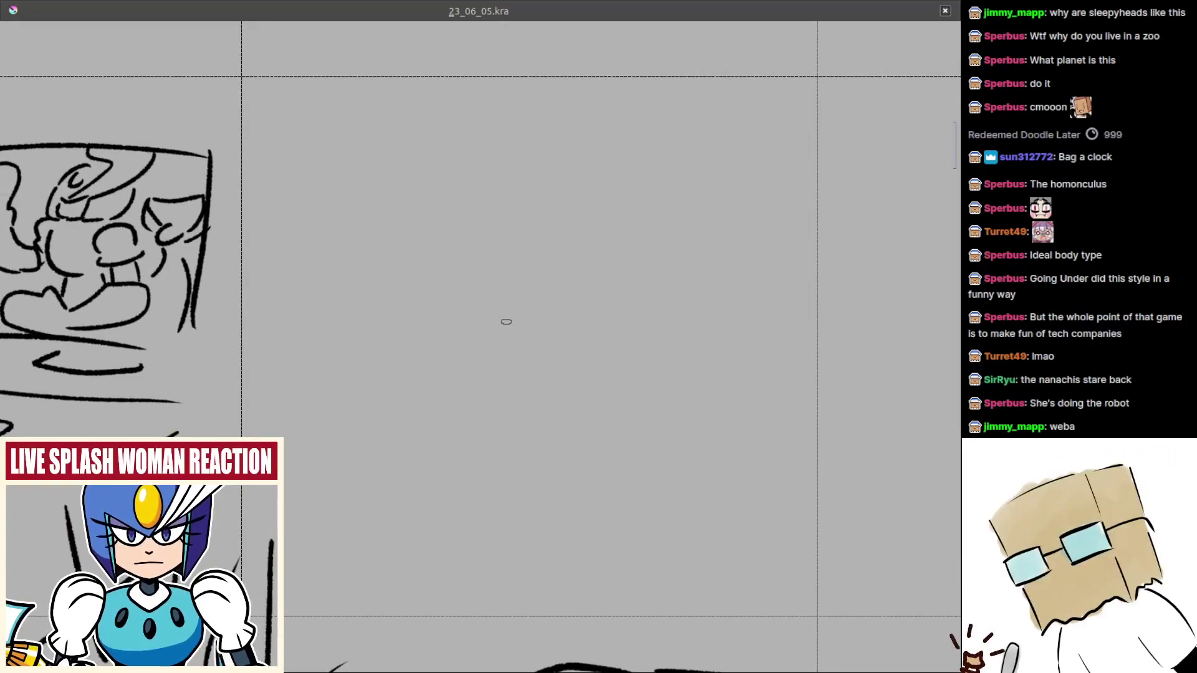
mouse_move(437, 224)
left_mouse_down()
mouse_move(354, 242)
mouse_move(427, 240)
mouse_move(524, 215)
left_mouse_up()
key("ctrl+z")
key("ctrl+z")
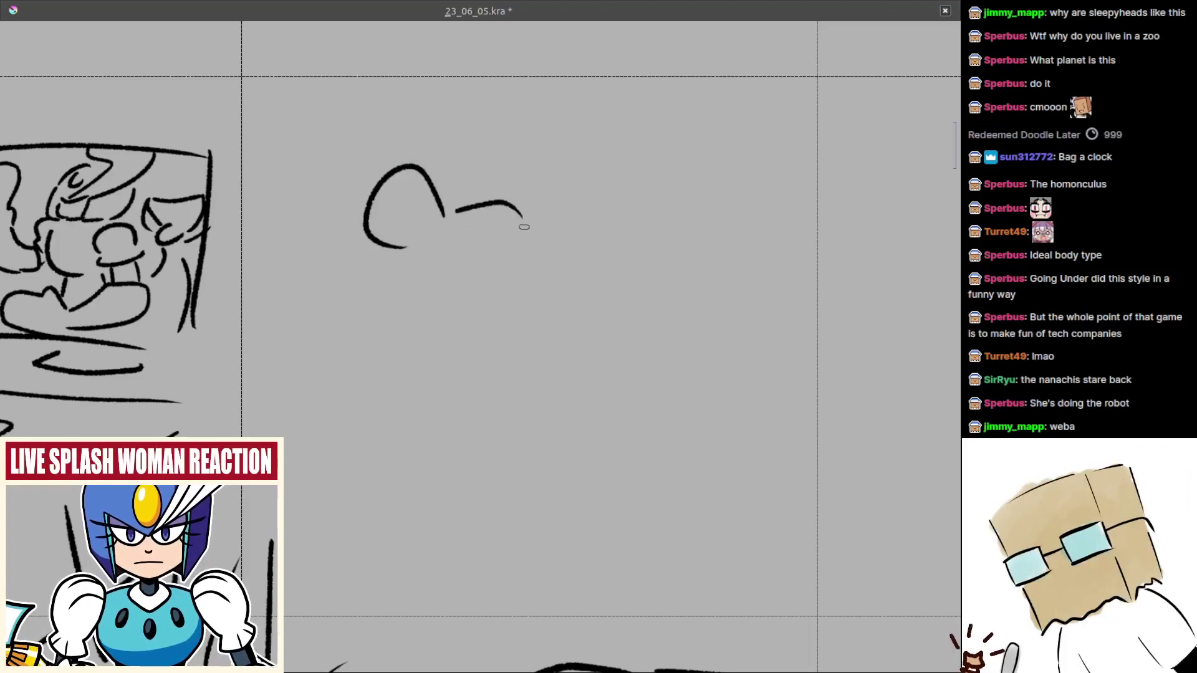
key("ctrl+z")
left_click_drag(448, 212, 598, 209)
key("ctrl+z")
- Add a smaller second ear and the bag's far side edge to the new mouse head
mouse_move(523, 209)
left_mouse_down()
mouse_move(573, 208)
mouse_move(546, 160)
mouse_move(575, 223)
mouse_move(598, 249)
left_mouse_up()
key("ctrl+z")
key("ctrl+z")
key("ctrl+z")
mouse_move(528, 207)
left_mouse_down()
mouse_move(588, 191)
mouse_move(574, 270)
left_mouse_up()
key("ctrl+z")
key("ctrl+z")
- Draw the bag's ragged lower edge and a small open mouth with teeth beneath it
mouse_move(430, 243)
left_mouse_down()
mouse_move(426, 277)
mouse_move(467, 302)
mouse_move(565, 294)
left_mouse_up()
key("ctrl+z")
mouse_move(507, 317)
left_mouse_down()
mouse_move(549, 273)
mouse_move(540, 286)
mouse_move(570, 281)
mouse_move(513, 296)
mouse_move(586, 275)
mouse_move(555, 303)
left_mouse_up()
key("ctrl+z")
key("ctrl+z")
key("ctrl+z")
key("ctrl+z")
key("ctrl+z")
scroll(558, 278, "up", 1)
key("ctrl+z")
key("ctrl+z")
scroll(565, 287, "down", 1)
- Draw three long curved whiskers sweeping outward from the mouse's near cheek
left_click_drag(476, 263, 326, 241)
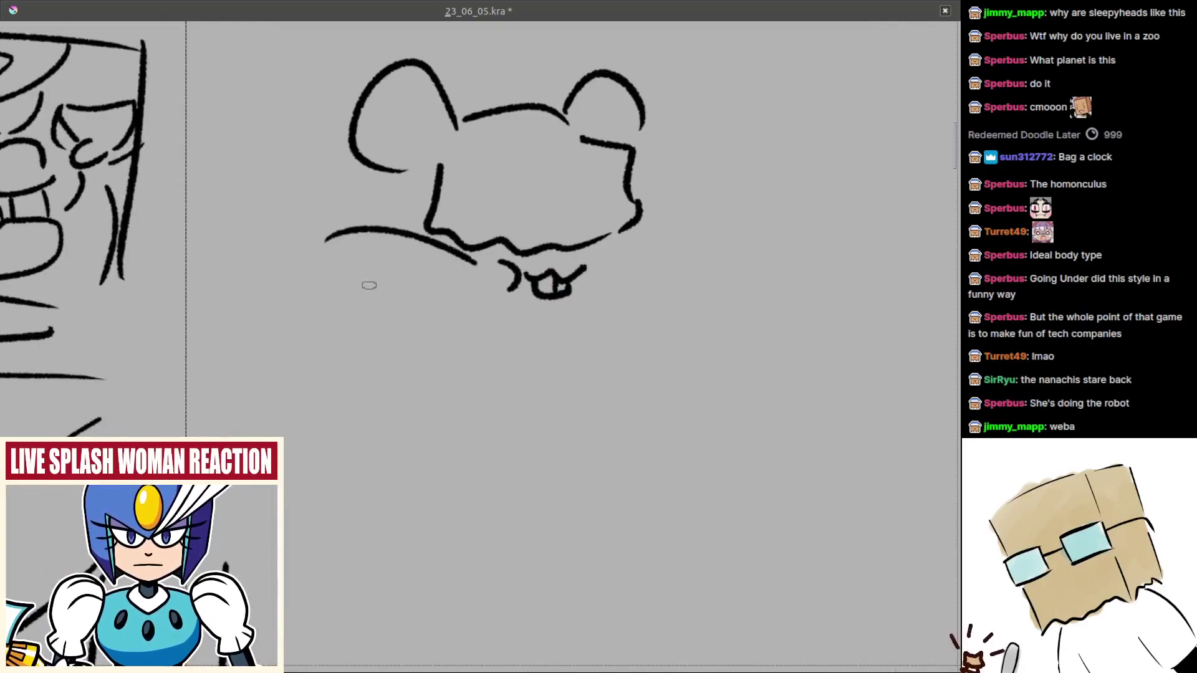
mouse_move(468, 283)
left_mouse_down()
mouse_move(335, 308)
mouse_move(395, 267)
mouse_move(333, 319)
left_mouse_up()
key("ctrl+z")
left_click_drag(480, 287, 389, 379)
- Outline the mouse's far cheek and draw a short chin line under the mouth
mouse_move(657, 260)
left_mouse_down()
mouse_move(615, 273)
mouse_move(618, 245)
mouse_move(639, 237)
left_mouse_up()
key("ctrl+z")
key("ctrl+z")
mouse_move(574, 256)
left_mouse_down()
mouse_move(583, 277)
mouse_move(537, 315)
left_mouse_up()
key("ctrl+z")
left_click_drag(451, 322, 531, 319)
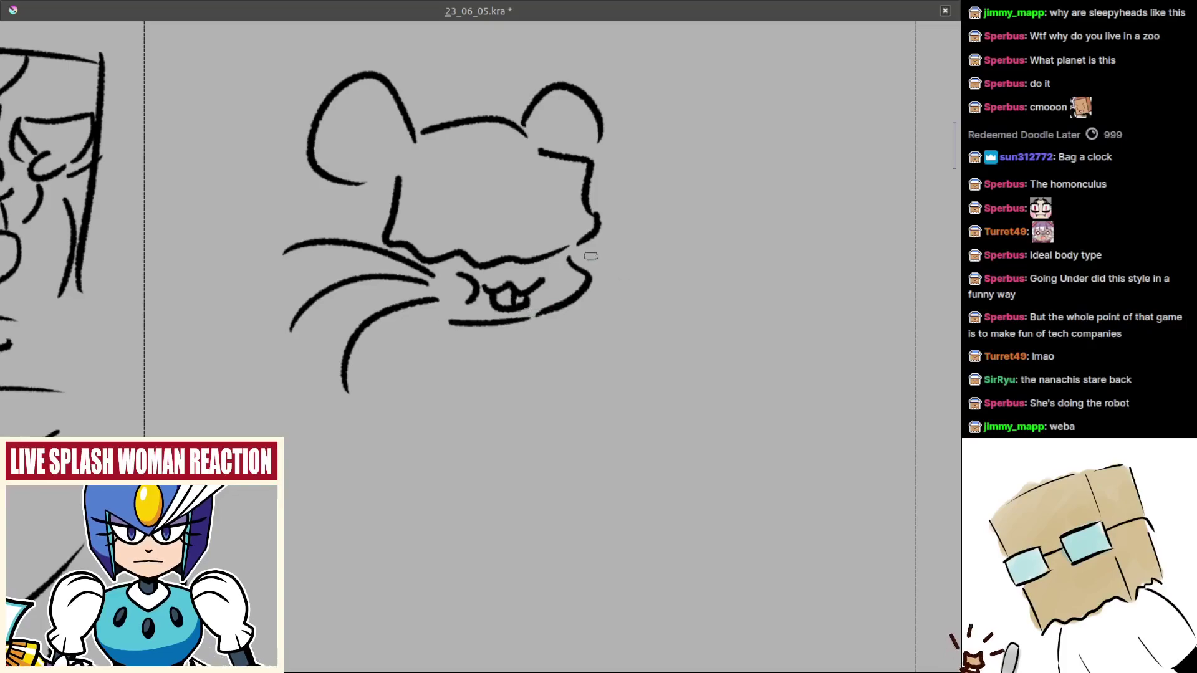
- Draw three shorter whiskers fanning out from the mouse's far cheek
left_click_drag(577, 256, 653, 228)
mouse_move(592, 273)
left_mouse_down()
mouse_move(630, 268)
mouse_move(659, 264)
left_mouse_up()
key("ctrl+z")
key("ctrl+z")
mouse_move(591, 293)
left_mouse_down()
mouse_move(649, 305)
mouse_move(633, 312)
mouse_move(628, 300)
mouse_move(672, 375)
left_mouse_up()
key("ctrl+z")
key("ctrl+z")
key("ctrl+z")
- Draw three vertical lines down the front of the bag above its ragged edge
mouse_move(528, 295)
left_mouse_down()
mouse_move(521, 282)
mouse_move(520, 384)
left_mouse_up()
scroll(521, 281, "up", 1)
left_click_drag(604, 312, 600, 394)
key("ctrl+z")
mouse_move(617, 321)
left_mouse_down()
mouse_move(600, 381)
mouse_move(625, 387)
left_mouse_up()
mouse_move(668, 309)
left_mouse_down()
mouse_move(673, 384)
mouse_move(695, 381)
left_mouse_up()
key("ctrl+z")
left_click_drag(672, 257, 706, 288)
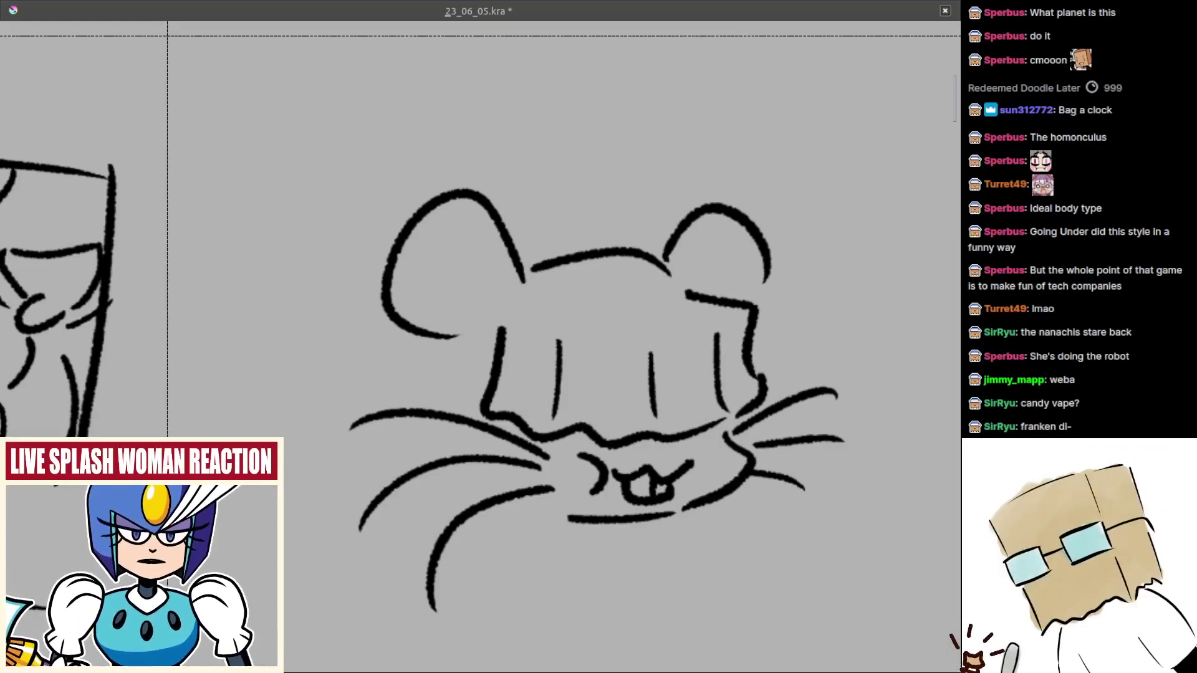
- Draw curved hair lines falling beside the near cheek, crossing the long whiskers
mouse_move(538, 402)
left_mouse_down()
mouse_move(542, 339)
mouse_move(504, 354)
mouse_move(510, 383)
left_mouse_up()
left_click_drag(497, 320, 527, 443)
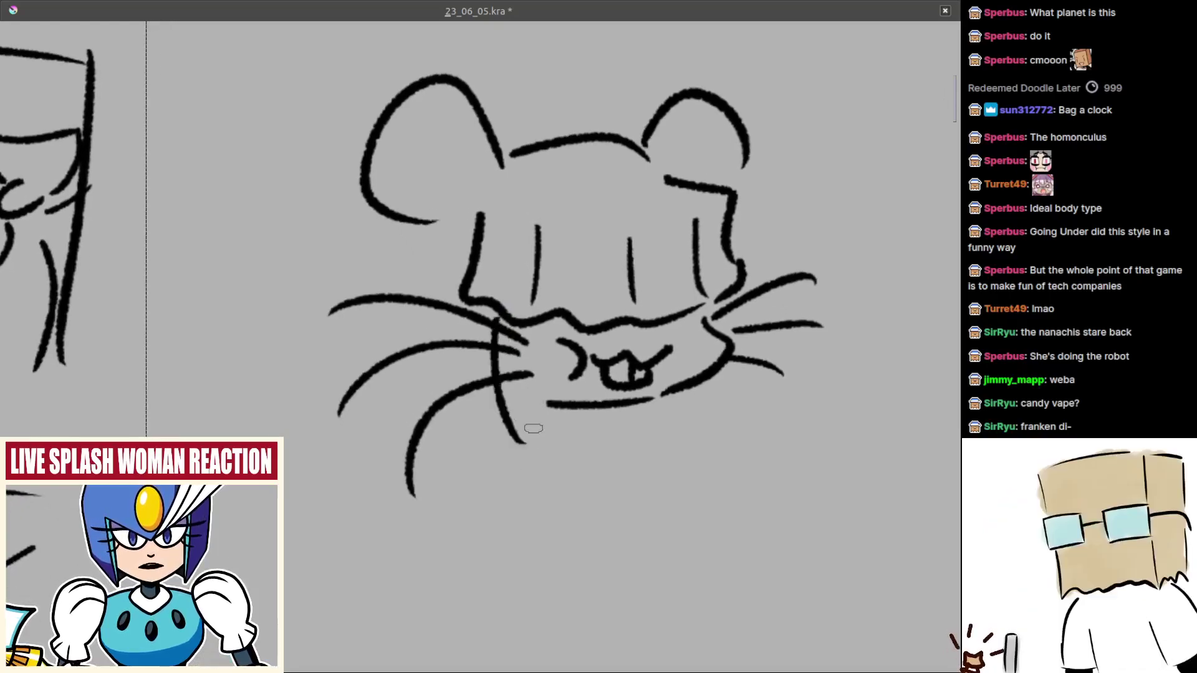
key("ctrl+z")
mouse_move(441, 268)
left_mouse_down()
mouse_move(407, 363)
mouse_move(437, 292)
mouse_move(505, 438)
left_mouse_up()
- Add a small hair tuft under the far cheek with a short side line and a curved lower edge
mouse_move(725, 432)
left_mouse_down()
mouse_move(646, 393)
mouse_move(738, 441)
left_mouse_up()
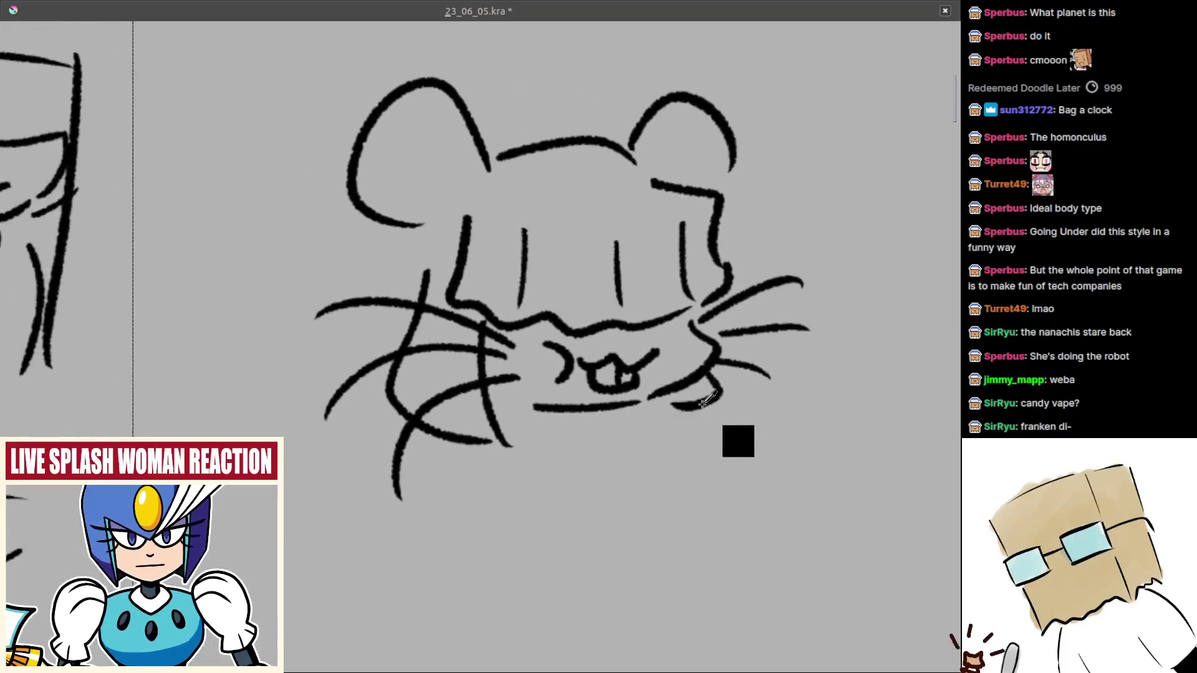
mouse_move(705, 373)
left_mouse_down()
mouse_move(719, 400)
mouse_move(668, 414)
left_mouse_up()
scroll(680, 404, "down", 4)
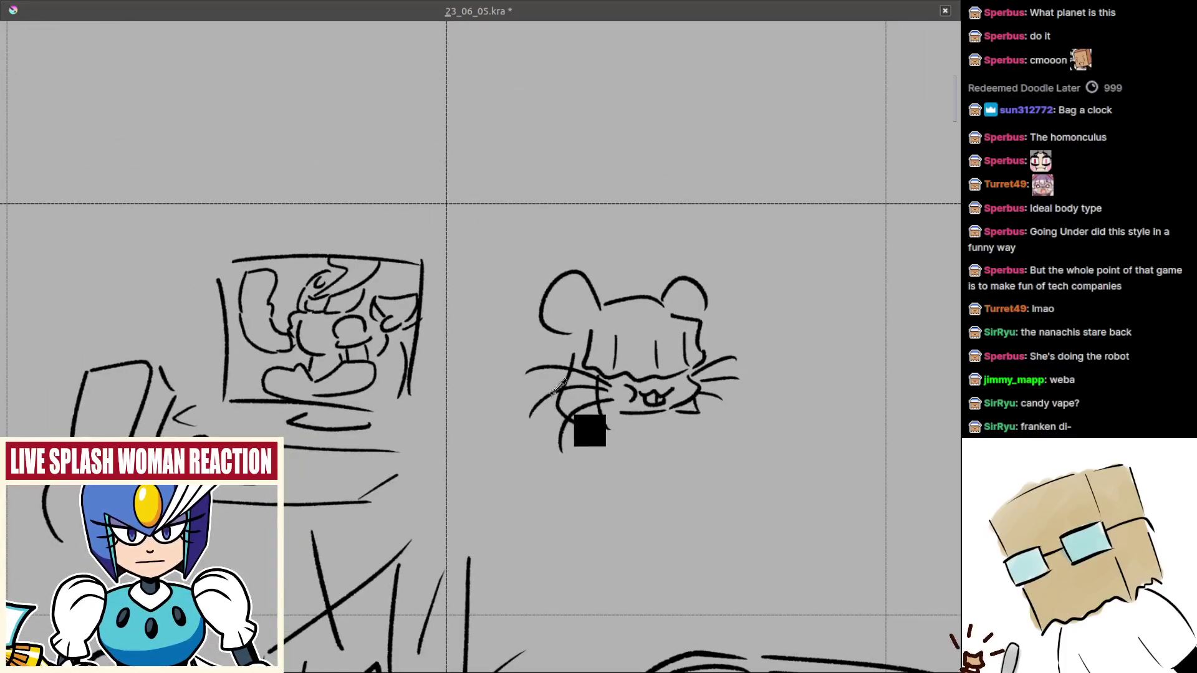
scroll(748, 462, "up", 4)
left_click_drag(613, 397, 656, 405)
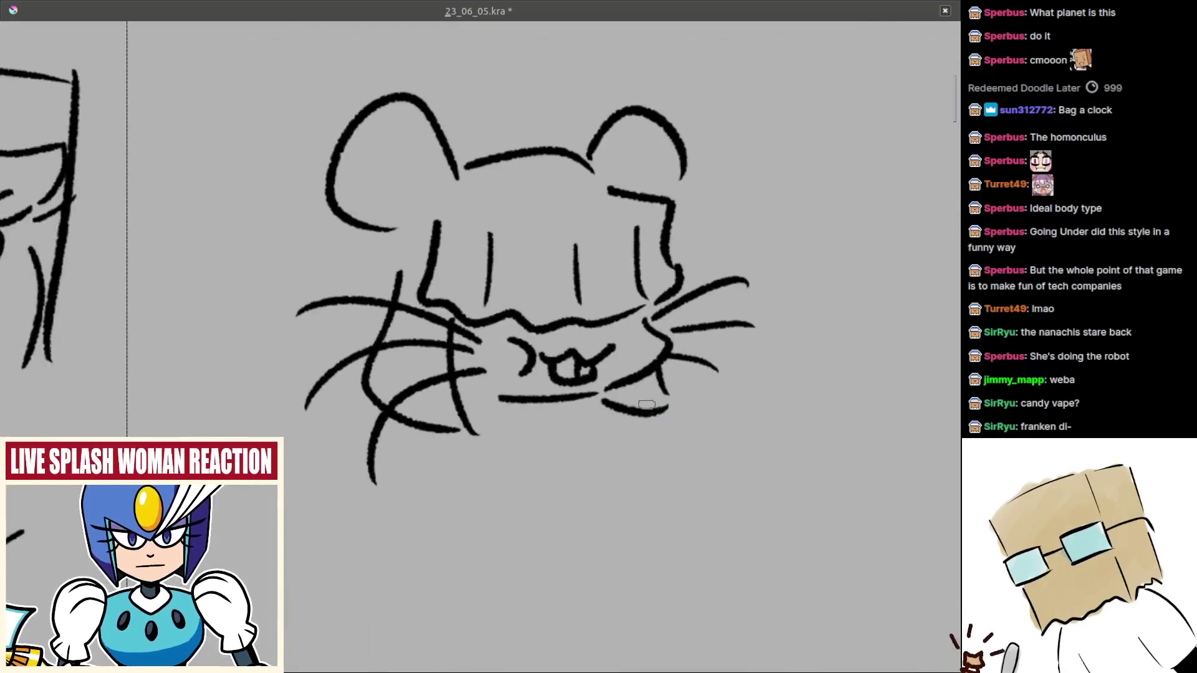
scroll(649, 406, "down", 2)
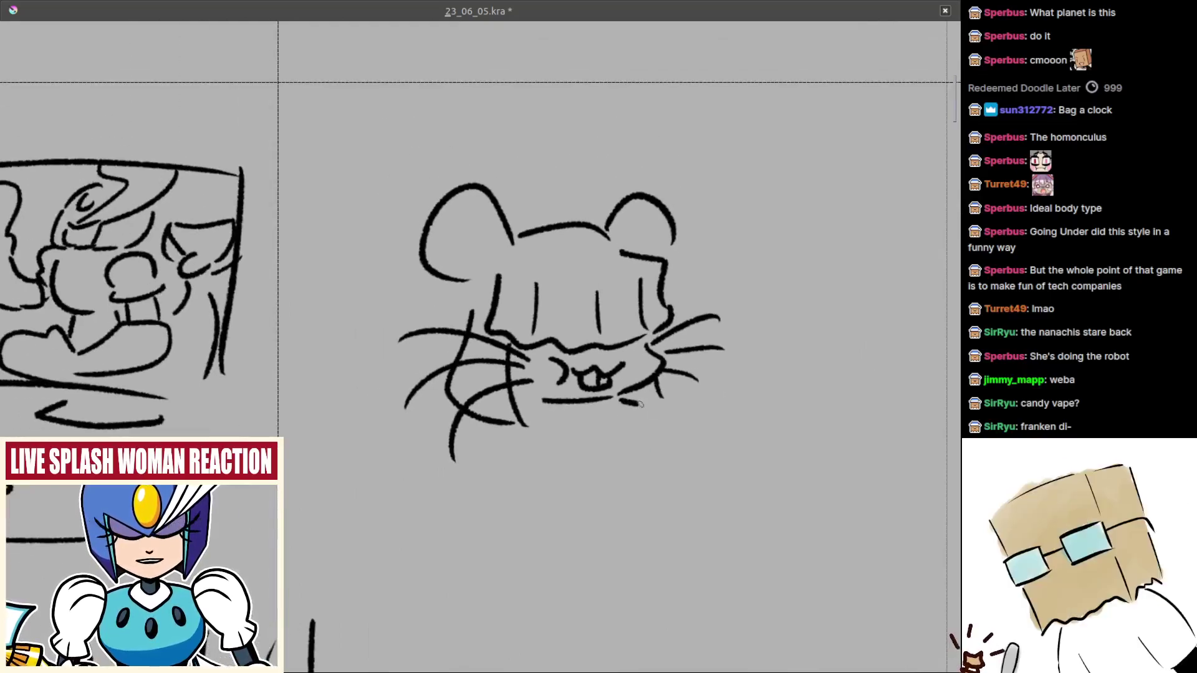
scroll(631, 449, "down", 2)
mouse_move(523, 324)
left_mouse_down()
mouse_move(501, 374)
mouse_move(529, 460)
left_mouse_up()
key("ctrl+z")
key("ctrl+z")
mouse_move(600, 461)
left_mouse_down()
mouse_move(539, 441)
mouse_move(566, 436)
mouse_move(553, 443)
mouse_move(549, 433)
left_mouse_up()
key("ctrl+z")
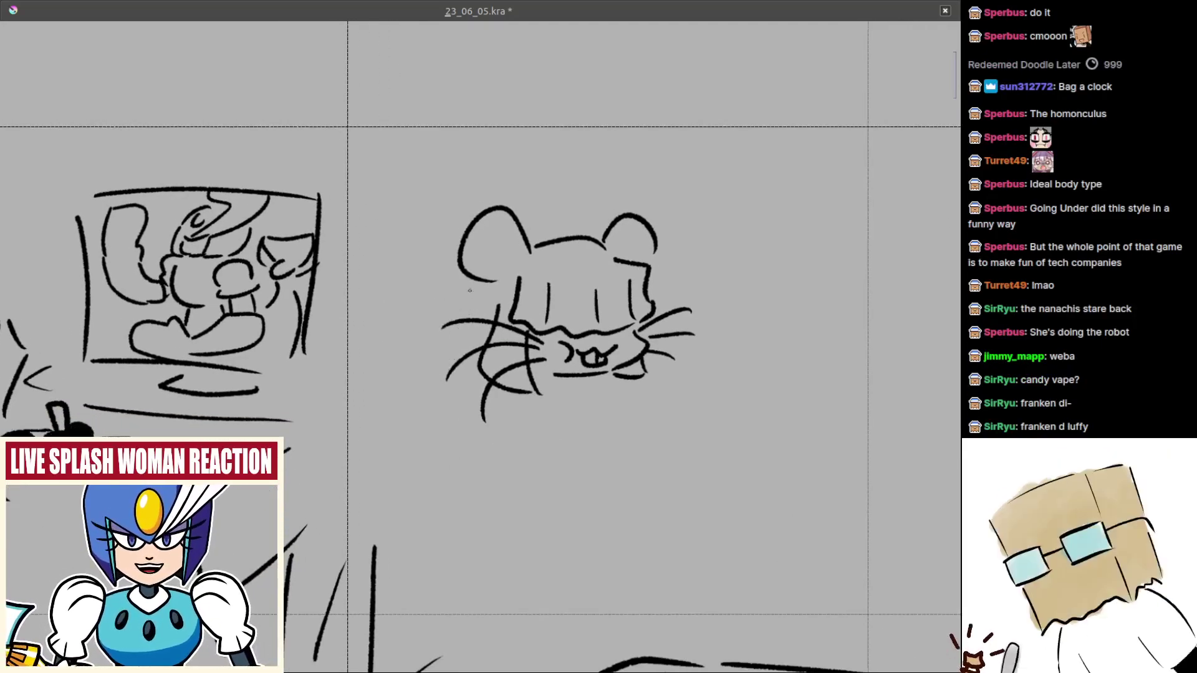
key("ctrl+z")
- Draw a long outer hair line behind the near cheek, ending in a jagged lower tip
mouse_move(474, 292)
left_mouse_down()
mouse_move(451, 383)
mouse_move(469, 414)
left_mouse_up()
mouse_move(549, 413)
left_mouse_down()
mouse_move(551, 428)
mouse_move(520, 427)
mouse_move(527, 406)
mouse_move(490, 414)
left_mouse_up()
key("ctrl+z")
key("ctrl+z")
mouse_move(497, 370)
left_mouse_down()
mouse_move(502, 411)
mouse_move(576, 405)
left_mouse_up()
key("ctrl+z")
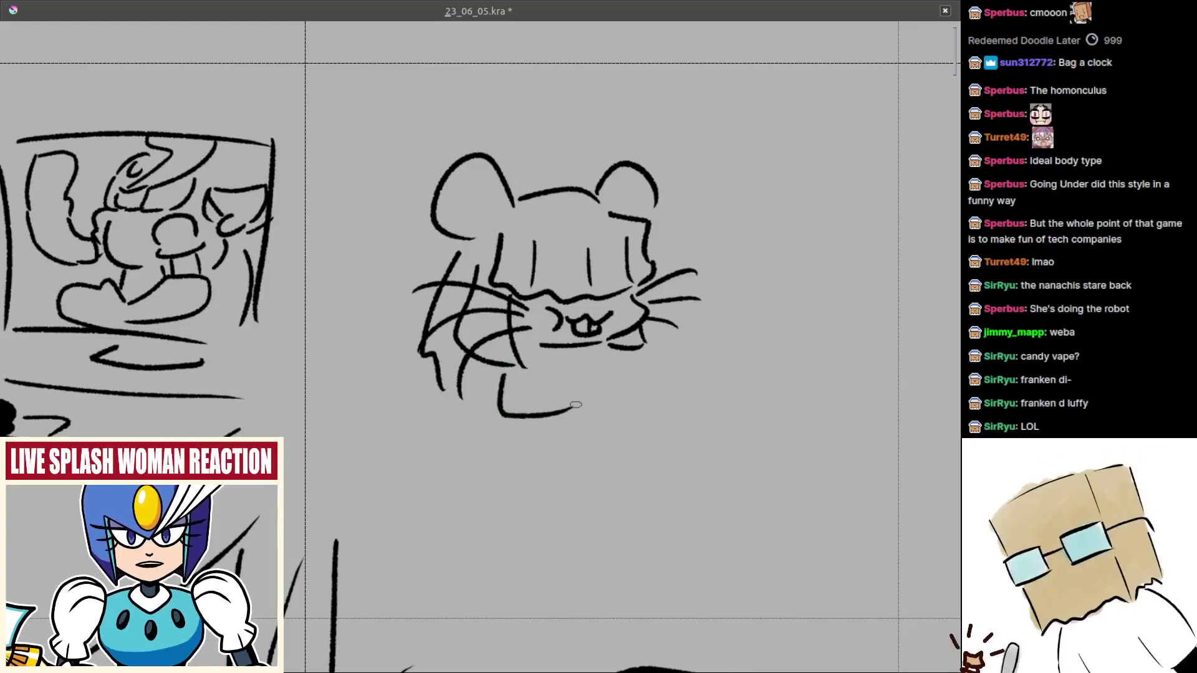
left_click_drag(570, 350, 576, 412)
scroll(561, 406, "up", 2)
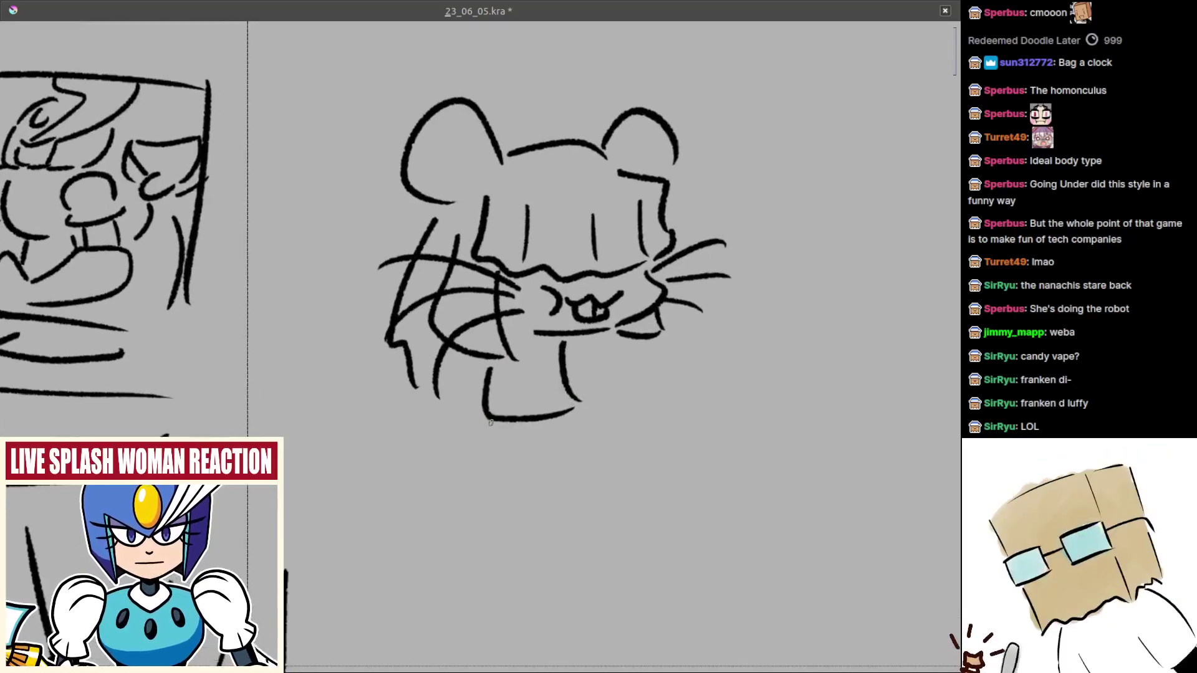
key("ctrl+z")
key("ctrl+z")
key("ctrl+z")
- Draw the mouse's small torso with a curved hem and two short legs with pointed feet
mouse_move(492, 375)
left_mouse_down()
mouse_move(486, 409)
mouse_move(485, 396)
mouse_move(565, 406)
left_mouse_up()
left_click_drag(565, 348, 567, 398)
mouse_move(492, 427)
left_mouse_down()
mouse_move(533, 390)
mouse_move(555, 407)
mouse_move(513, 406)
mouse_move(564, 387)
mouse_move(505, 414)
mouse_move(553, 390)
mouse_move(619, 418)
left_mouse_up()
key("ctrl+z")
key("ctrl+z")
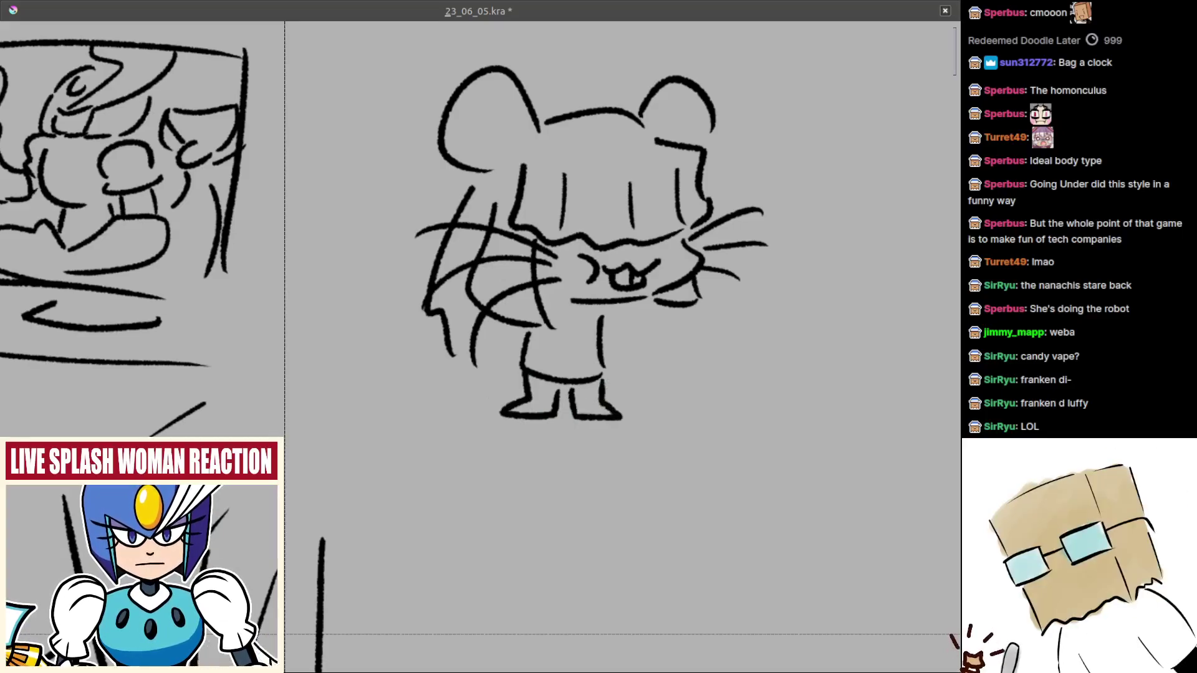
- Draw two small rounded hands held in front of the torso, with finger lines on each
scroll(602, 402, "down", 5)
scroll(608, 391, "up", 6)
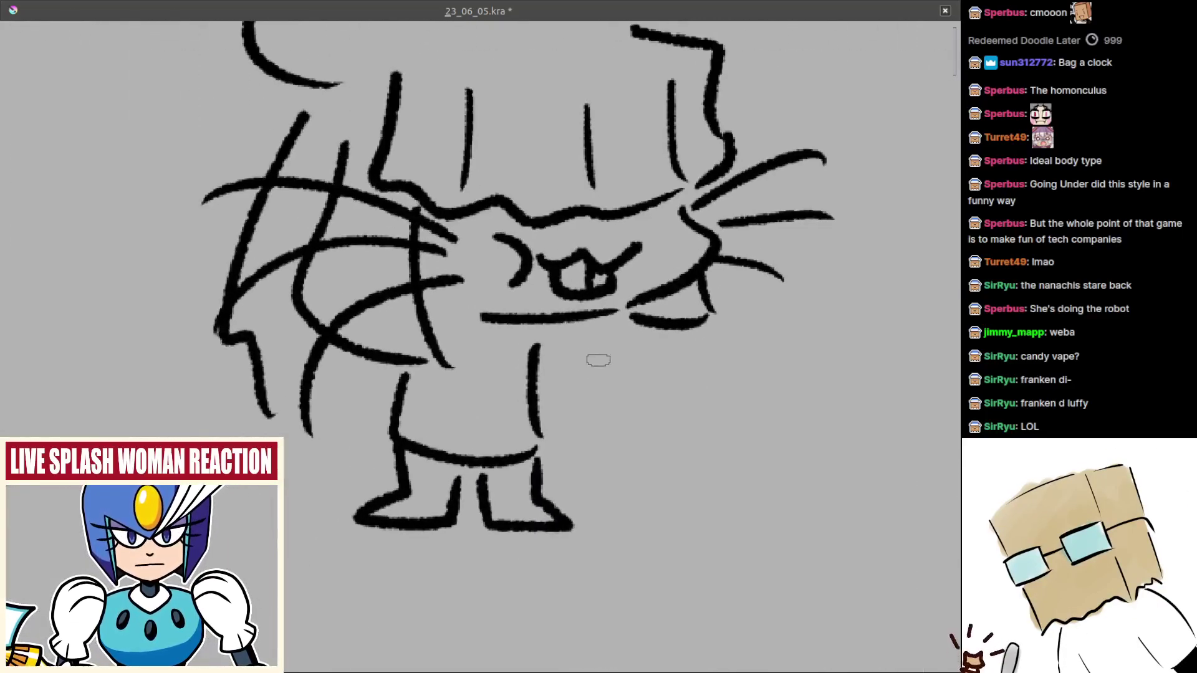
mouse_move(599, 360)
left_mouse_down()
mouse_move(539, 373)
mouse_move(508, 387)
mouse_move(572, 416)
mouse_move(557, 451)
mouse_move(518, 446)
left_mouse_up()
key("ctrl+z")
mouse_move(505, 392)
left_mouse_down()
mouse_move(568, 373)
mouse_move(497, 424)
mouse_move(517, 445)
left_mouse_up()
key("ctrl+z")
mouse_move(598, 391)
left_mouse_down()
mouse_move(550, 402)
mouse_move(580, 375)
mouse_move(575, 403)
mouse_move(617, 375)
mouse_move(622, 435)
mouse_move(586, 425)
mouse_move(622, 432)
left_mouse_up()
left_click_drag(564, 356, 584, 369)
mouse_move(578, 417)
left_mouse_down()
mouse_move(559, 368)
mouse_move(594, 415)
left_mouse_up()
- Draw inner contour lines in both mouse ears, with a small curled shape at the base of each
scroll(578, 394, "down", 4)
scroll(549, 366, "up", 5)
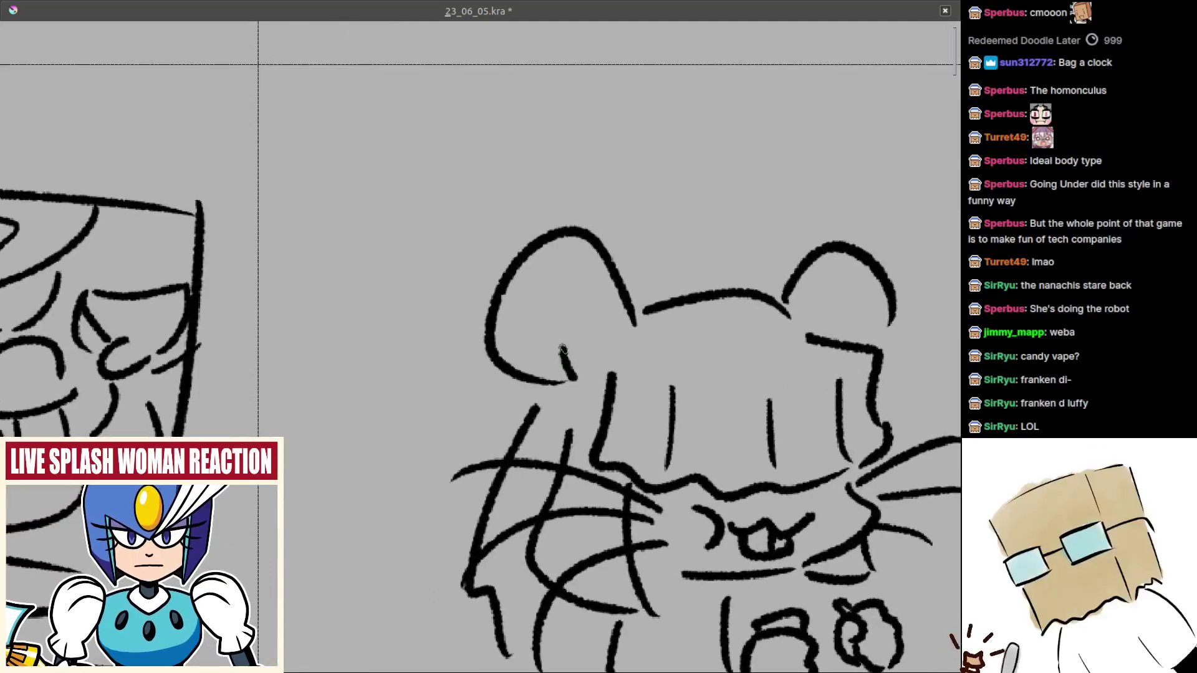
mouse_move(571, 375)
left_mouse_down()
mouse_move(592, 350)
mouse_move(564, 350)
left_mouse_up()
mouse_move(497, 272)
left_mouse_down()
mouse_move(539, 295)
mouse_move(535, 346)
left_mouse_up()
key("ctrl+z")
mouse_move(501, 277)
left_mouse_down()
mouse_move(554, 329)
mouse_move(479, 350)
mouse_move(382, 353)
left_mouse_up()
left_click_drag(637, 292, 608, 329)
scroll(621, 332, "down", 6)
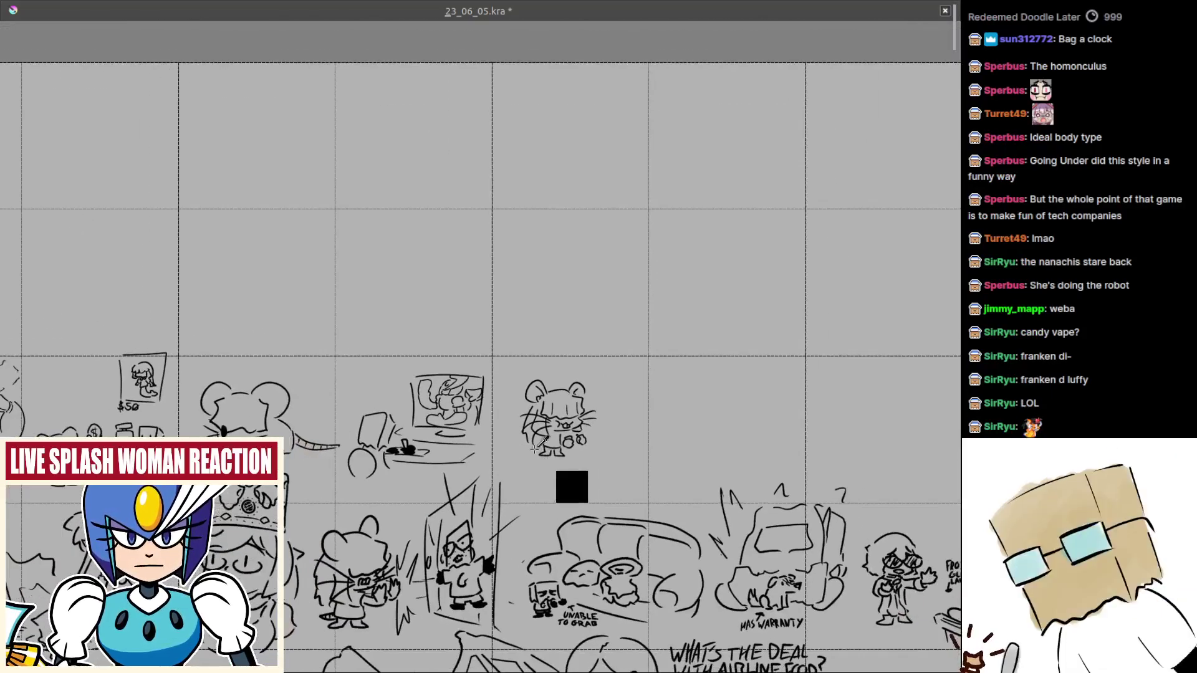
scroll(583, 390, "up", 6)
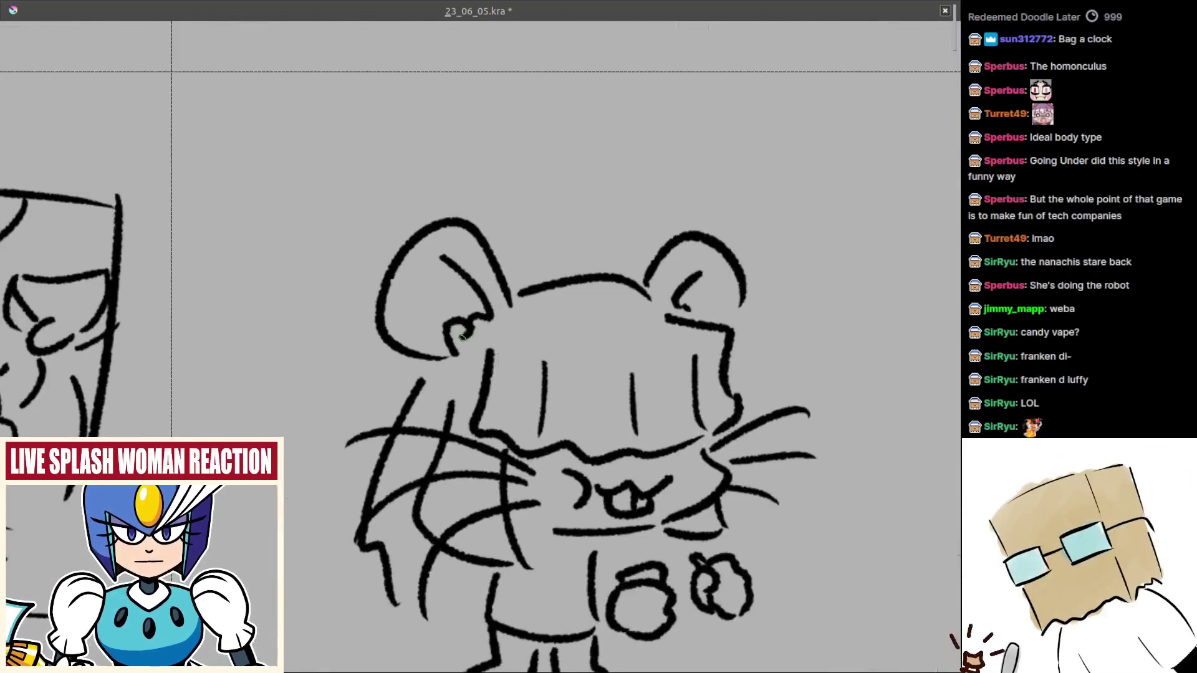
scroll(458, 352, "down", 5)
scroll(558, 308, "up", 6)
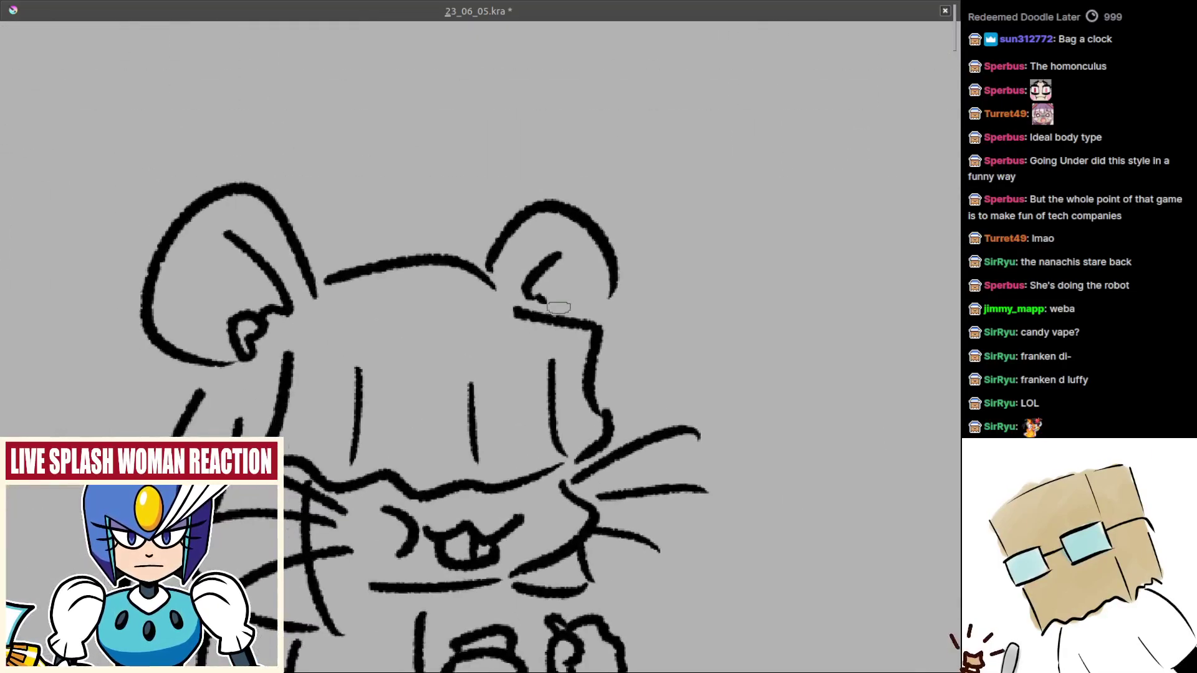
scroll(549, 318, "down", 5)
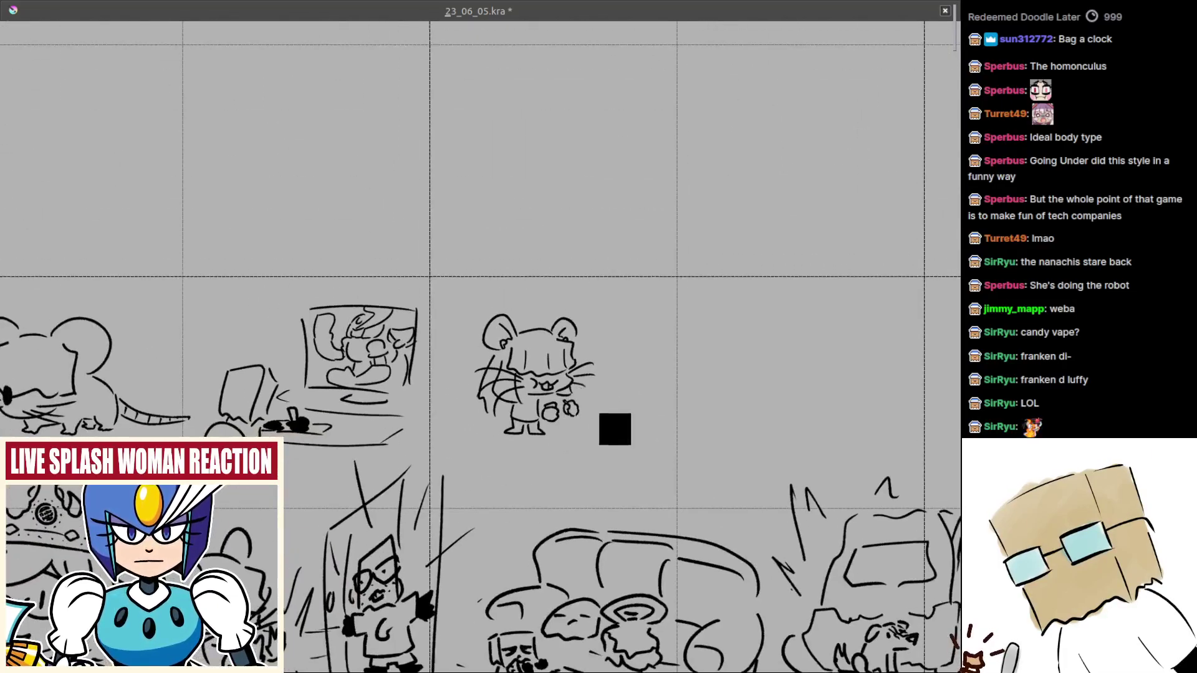
scroll(557, 385, "up", 4)
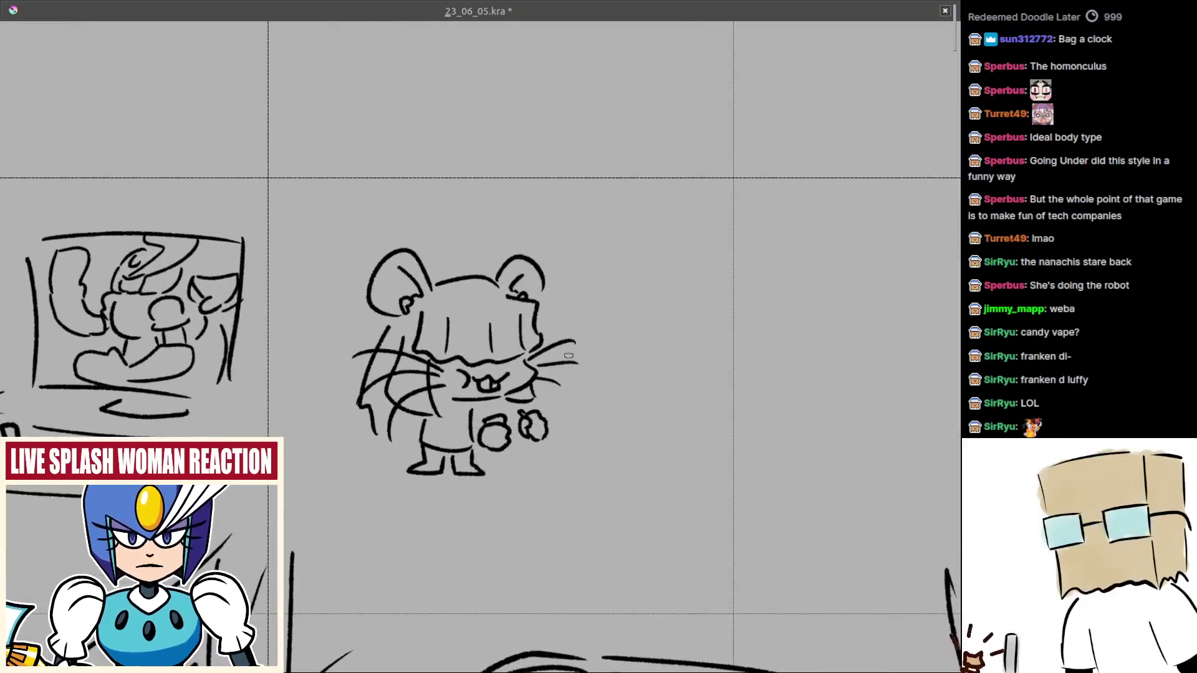
- Select the whole mouse sketch and move it lower in its cell
key("ctrl+r")
left_click_drag(317, 197, 623, 470)
key("t")
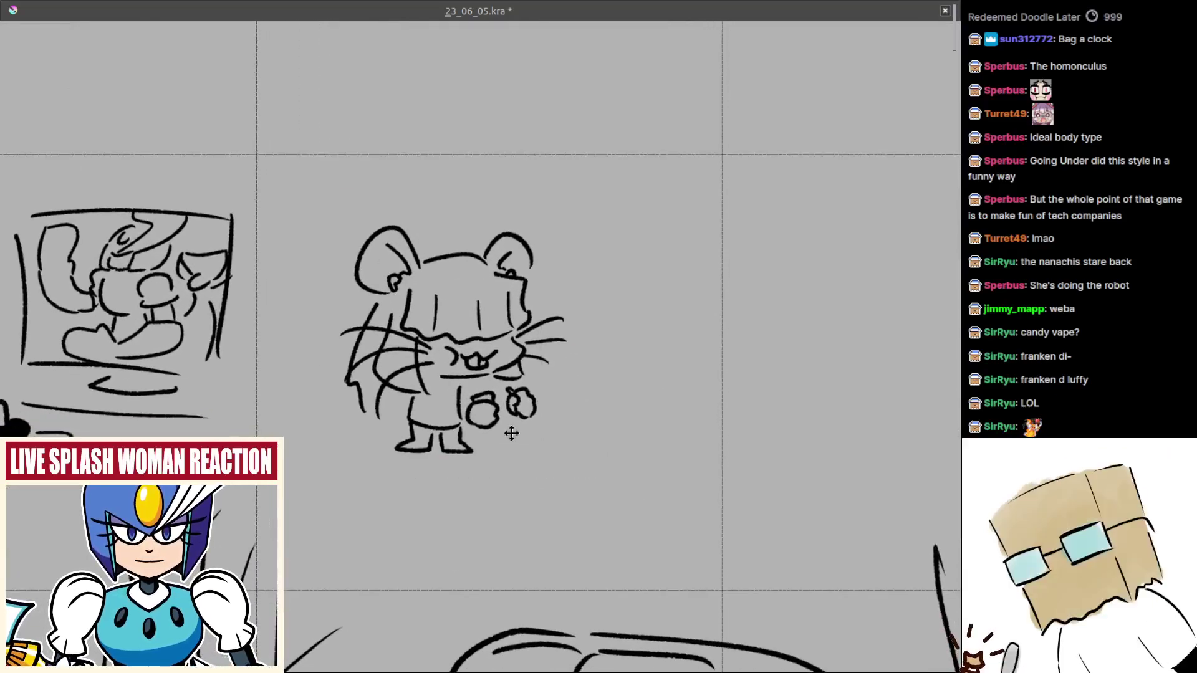
left_click_drag(508, 430, 492, 496)
- Draw a short pointed tail with cross stripes sticking out behind the torso
scroll(430, 468, "up", 4)
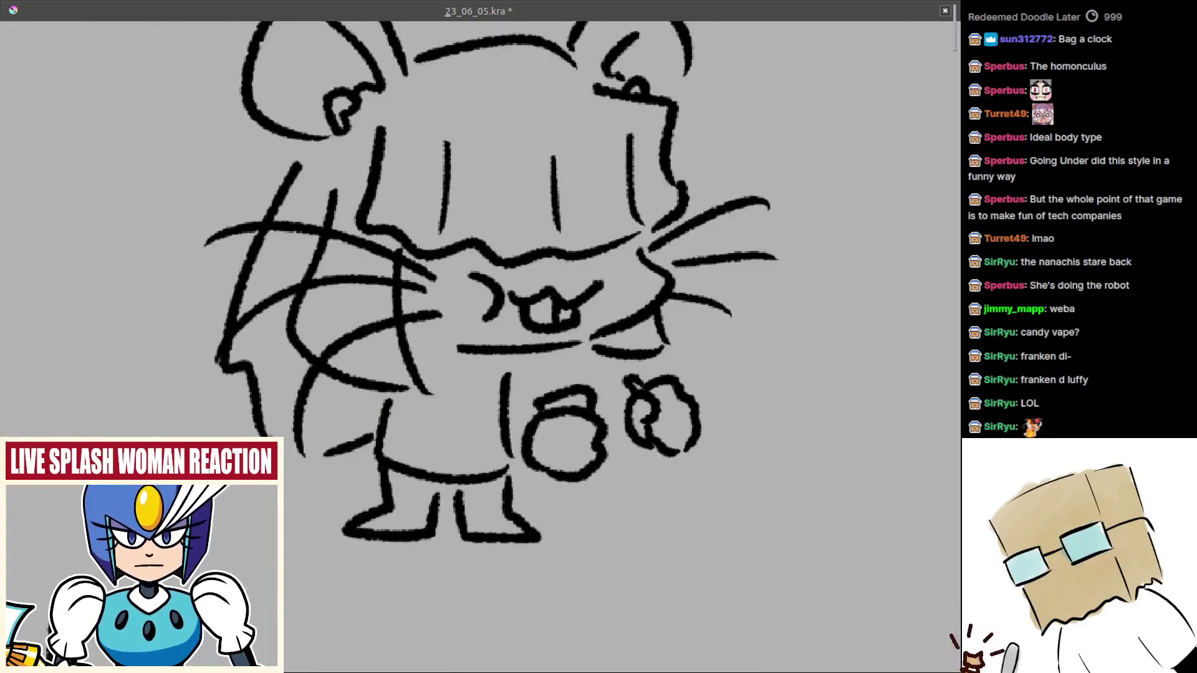
scroll(386, 460, "up", 1)
left_click_drag(386, 461, 408, 471)
left_click_drag(409, 448, 417, 464)
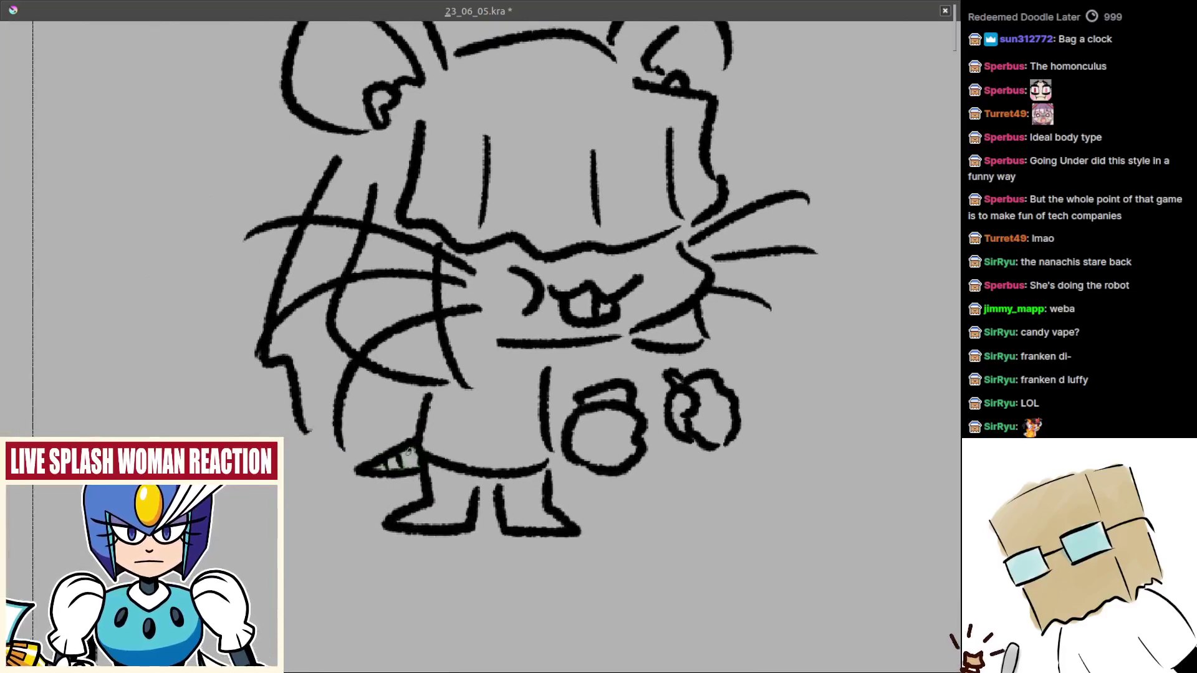
- Extend the outer hair with a jagged line down to the tail and add a short vertical line above the near hand
scroll(416, 472, "down", 4)
scroll(407, 491, "up", 5)
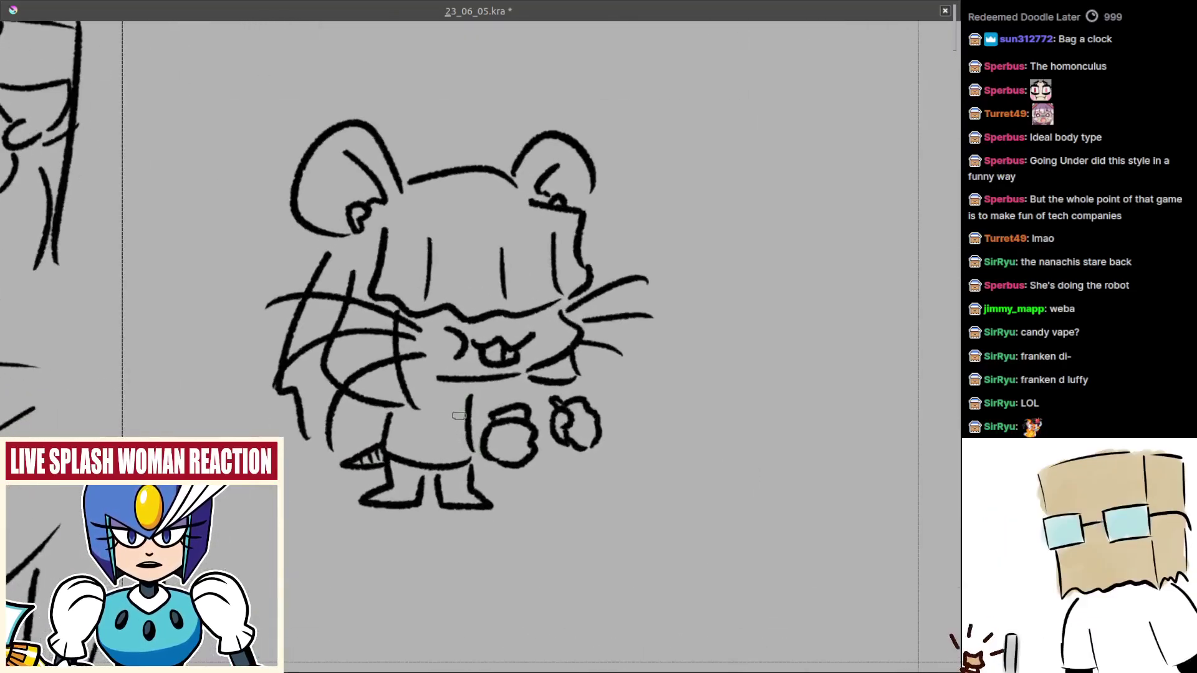
mouse_move(394, 445)
left_mouse_down()
mouse_move(414, 469)
mouse_move(449, 477)
left_mouse_up()
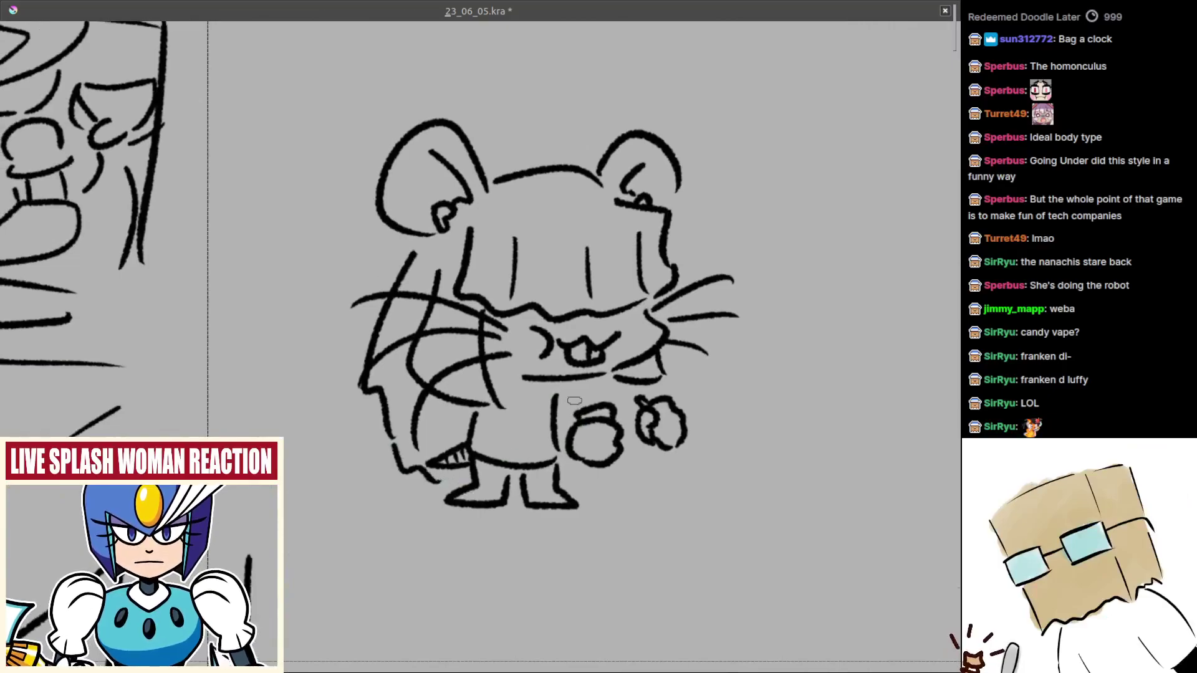
scroll(575, 401, "down", 5)
scroll(570, 327, "up", 5)
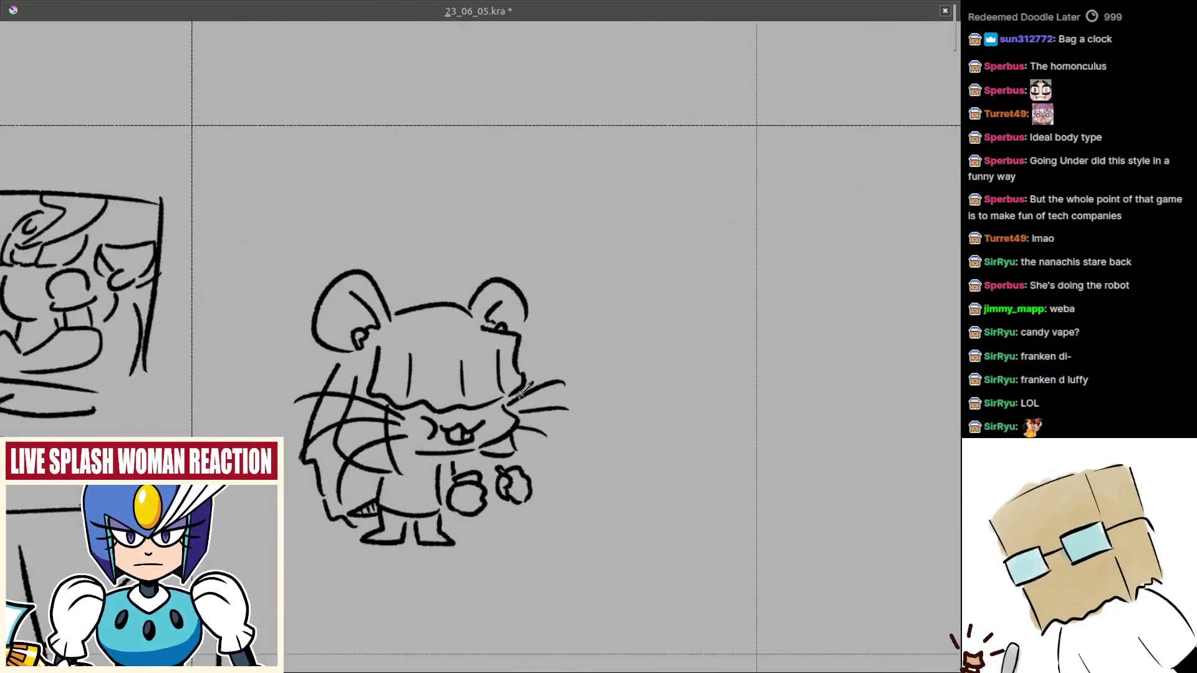
- Draw a curved arrow beside the far whiskers, with its arrowhead pointing down toward the mouse's hands
scroll(527, 387, "up", 2)
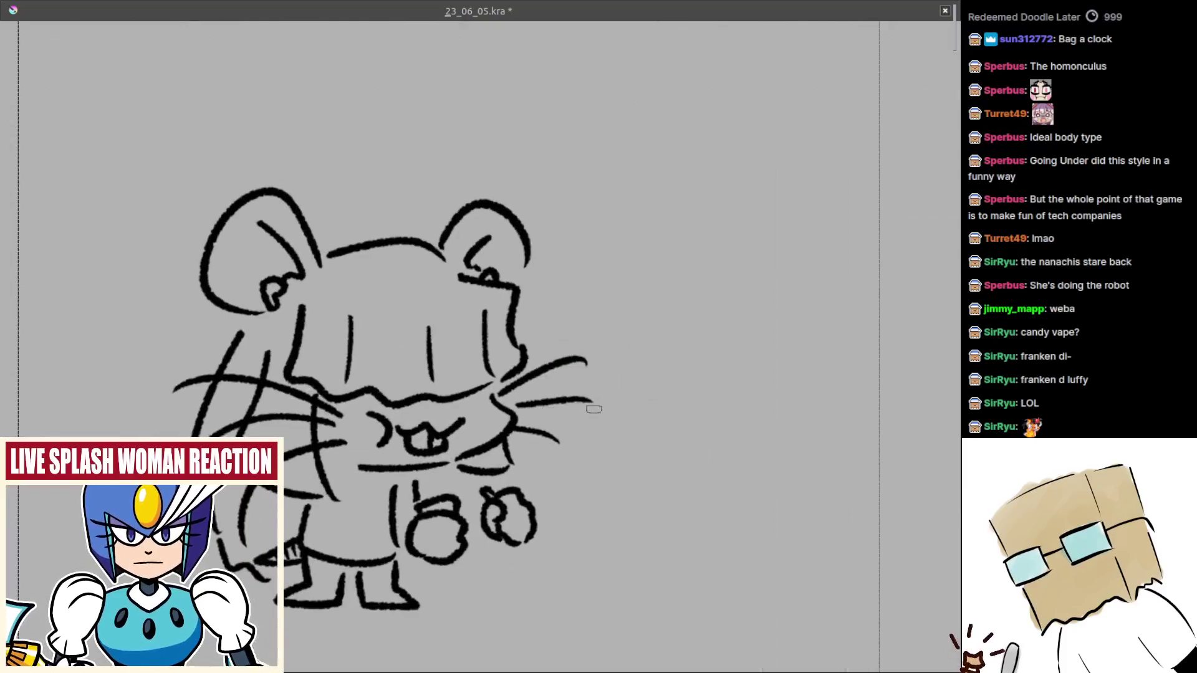
left_click_drag(558, 481, 636, 247)
key("ctrl+z")
left_click_drag(539, 469, 640, 304)
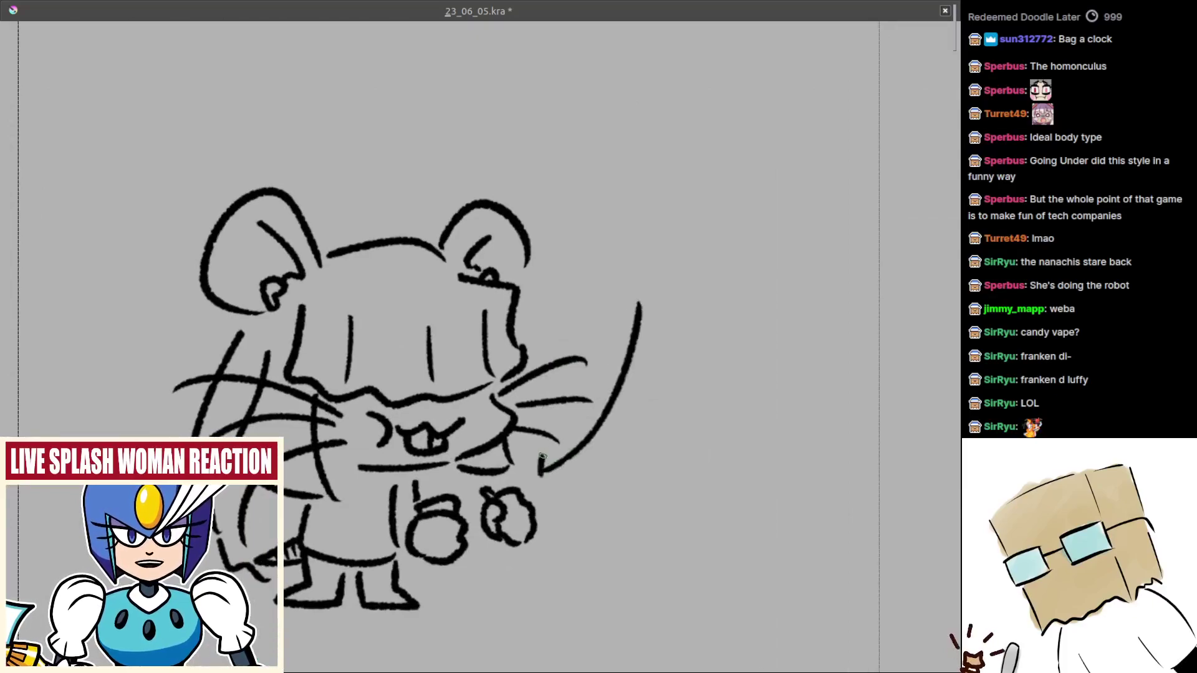
left_click_drag(542, 457, 549, 479)
scroll(560, 467, "down", 3)
scroll(542, 369, "up", 2)
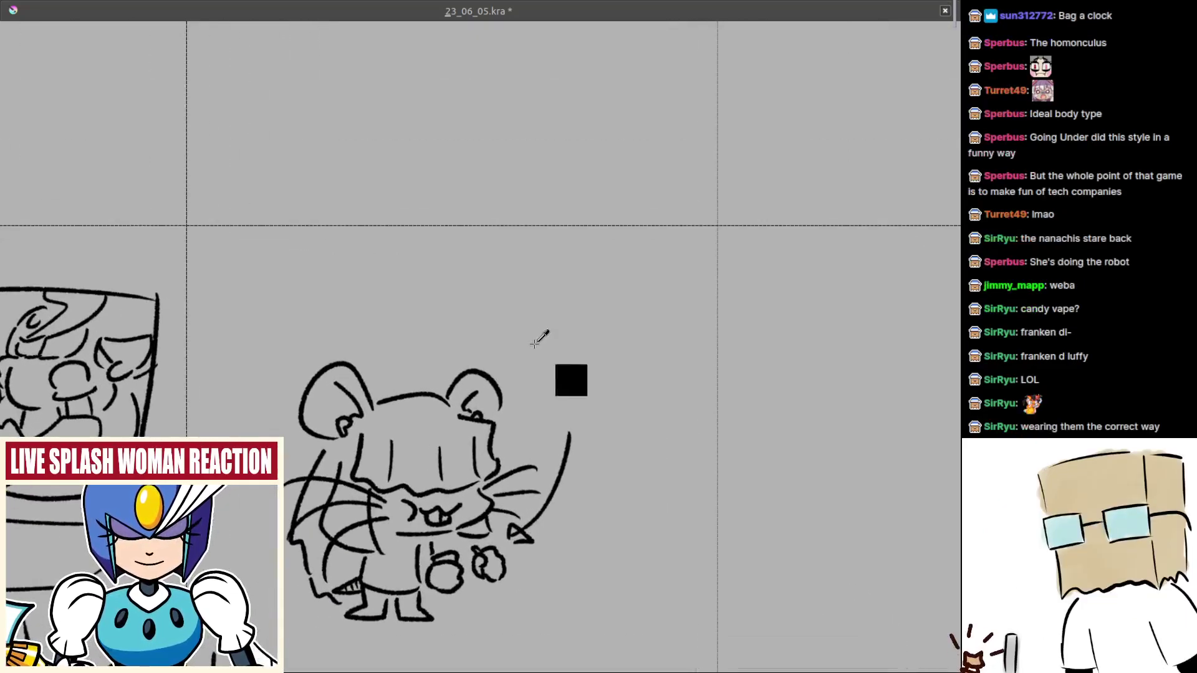
scroll(530, 349, "up", 2)
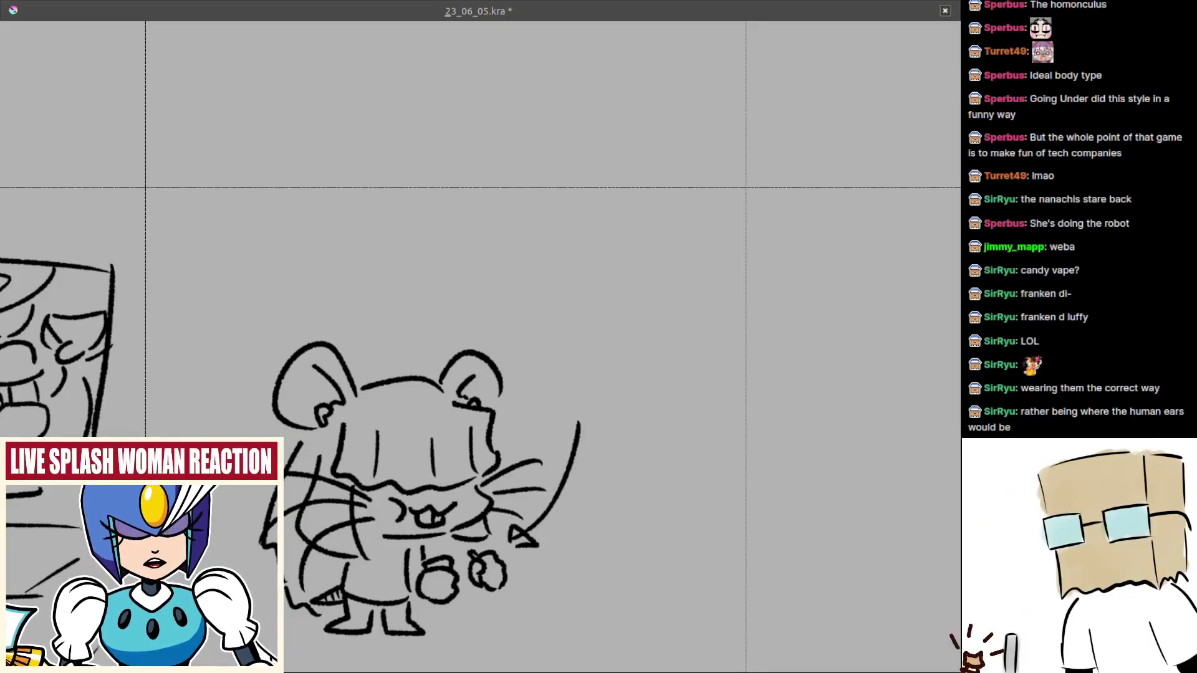
mouse_move(519, 350)
left_mouse_down()
mouse_move(532, 350)
mouse_move(510, 342)
left_mouse_up()
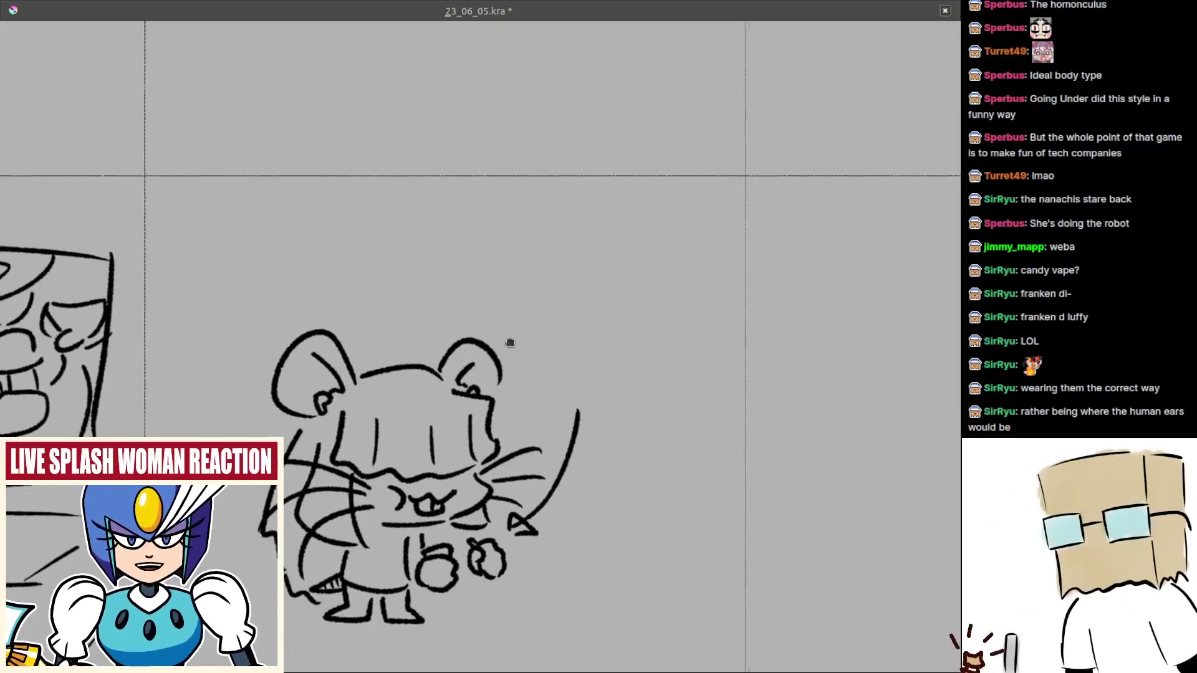
mouse_move(555, 386)
left_mouse_down()
mouse_move(521, 370)
mouse_move(448, 378)
mouse_move(431, 412)
mouse_move(457, 373)
left_mouse_up()
left_click_drag(515, 350, 555, 329)
scroll(556, 330, "down", 3)
scroll(565, 325, "up", 4)
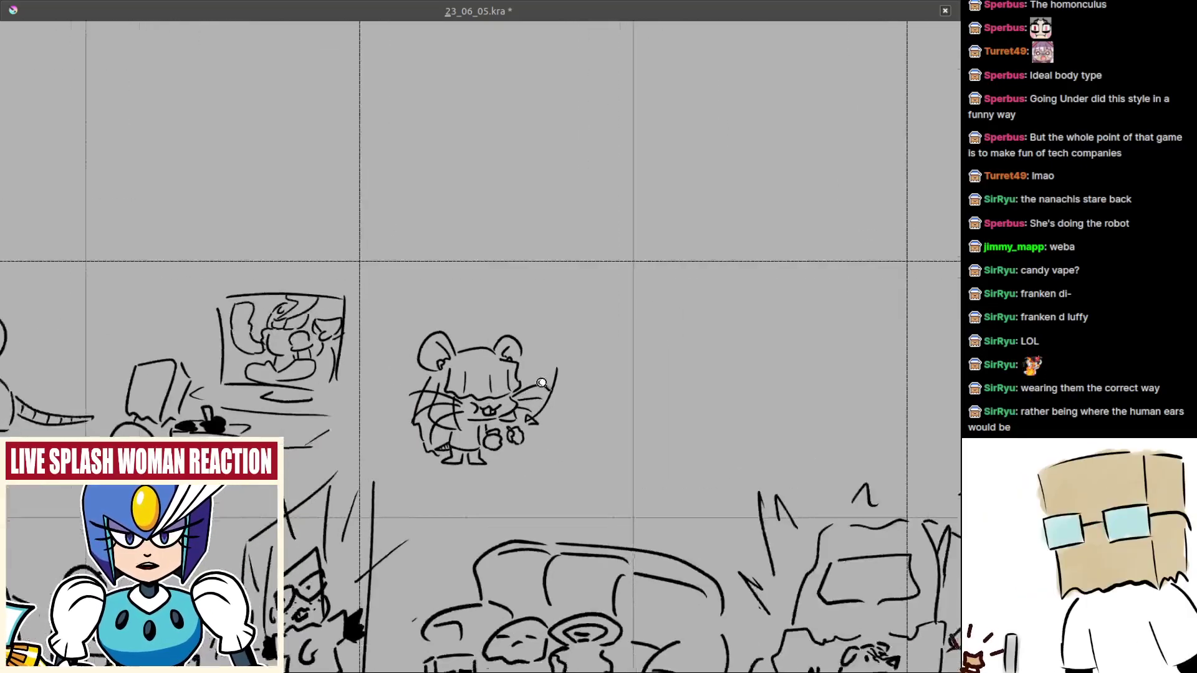
scroll(561, 362, "up", 3)
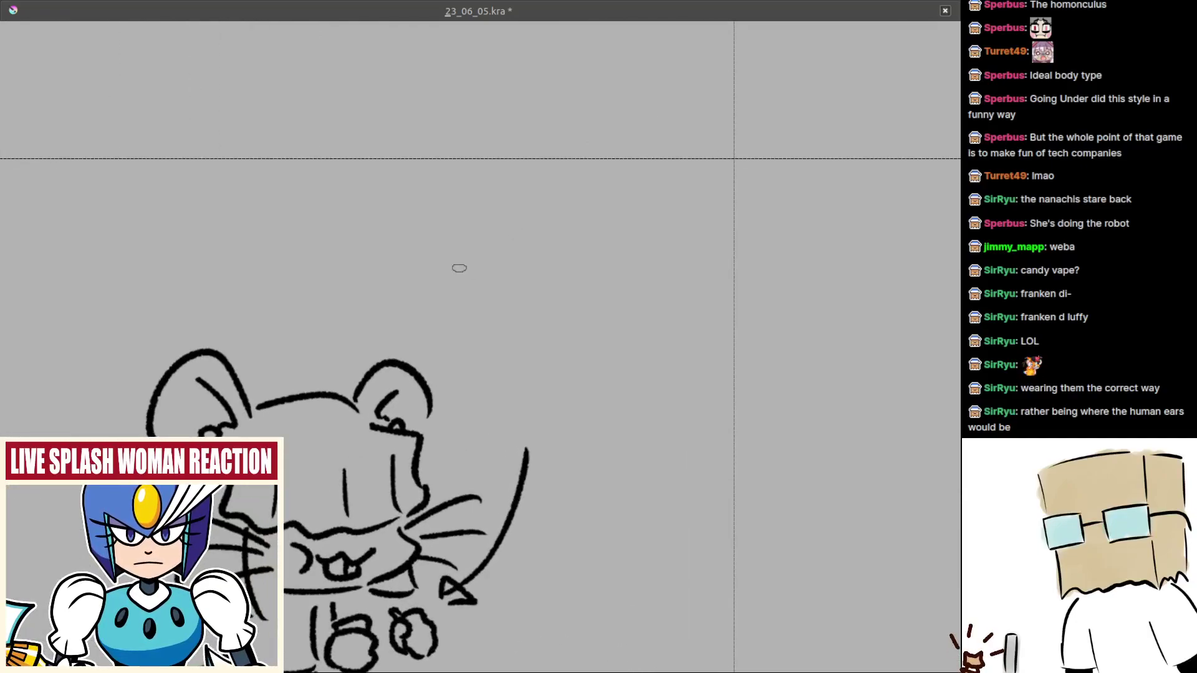
left_click_drag(446, 208, 455, 261)
key("ctrl+z")
key("ctrl+z")
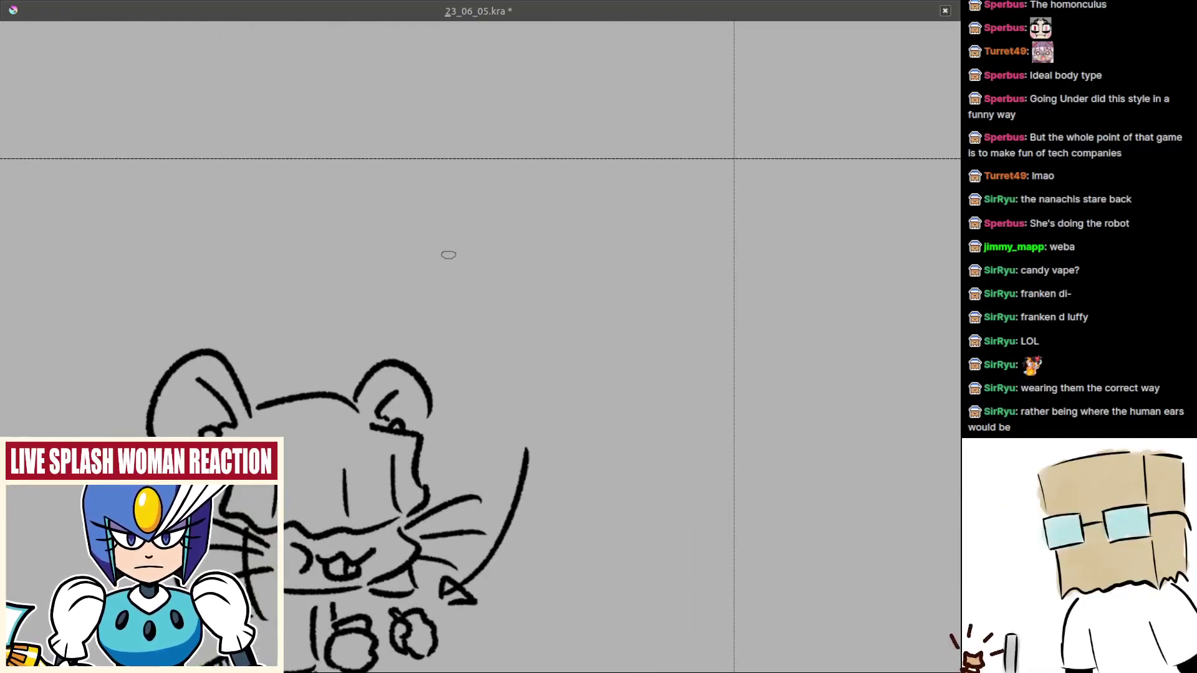
left_click_drag(456, 210, 452, 252)
key("ctrl+z")
- Hand-letter the word "CANDY" in capitals above the curved arrow
mouse_move(467, 183)
left_mouse_down()
mouse_move(463, 240)
mouse_move(482, 219)
mouse_move(459, 220)
mouse_move(485, 209)
left_mouse_up()
key("ctrl+z")
key("ctrl+z")
mouse_move(496, 215)
left_mouse_down()
mouse_move(504, 192)
mouse_move(530, 215)
left_mouse_up()
key("ctrl+z")
mouse_move(502, 203)
left_mouse_down()
mouse_move(526, 216)
mouse_move(534, 174)
mouse_move(564, 174)
left_mouse_up()
mouse_move(574, 219)
left_mouse_down()
mouse_move(607, 203)
mouse_move(580, 216)
left_mouse_up()
mouse_move(610, 175)
left_mouse_down()
mouse_move(624, 193)
mouse_move(611, 222)
left_mouse_up()
mouse_move(665, 219)
left_mouse_down()
mouse_move(609, 214)
mouse_move(653, 244)
left_mouse_up()
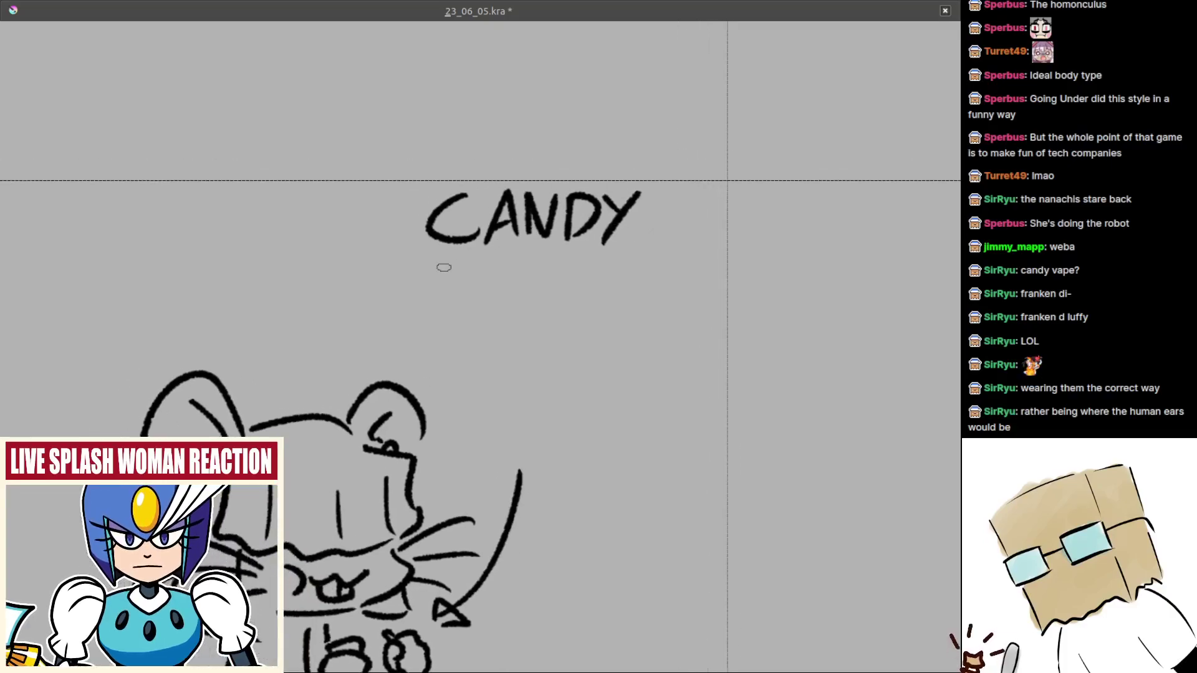
- Hand-letter "CIG" in capitals directly beneath the word "CANDY"
left_click_drag(449, 265, 412, 293)
key("ctrl+z")
mouse_move(449, 263)
left_mouse_down()
mouse_move(430, 302)
mouse_move(460, 301)
mouse_move(409, 290)
mouse_move(458, 297)
left_mouse_up()
key("ctrl+z")
key("ctrl+z")
left_click_drag(477, 262, 482, 297)
key("ctrl+z")
mouse_move(518, 260)
left_mouse_down()
mouse_move(494, 295)
mouse_move(574, 250)
mouse_move(490, 293)
mouse_move(540, 297)
mouse_move(517, 296)
mouse_move(470, 243)
mouse_move(542, 239)
left_mouse_up()
key("ctrl+z")
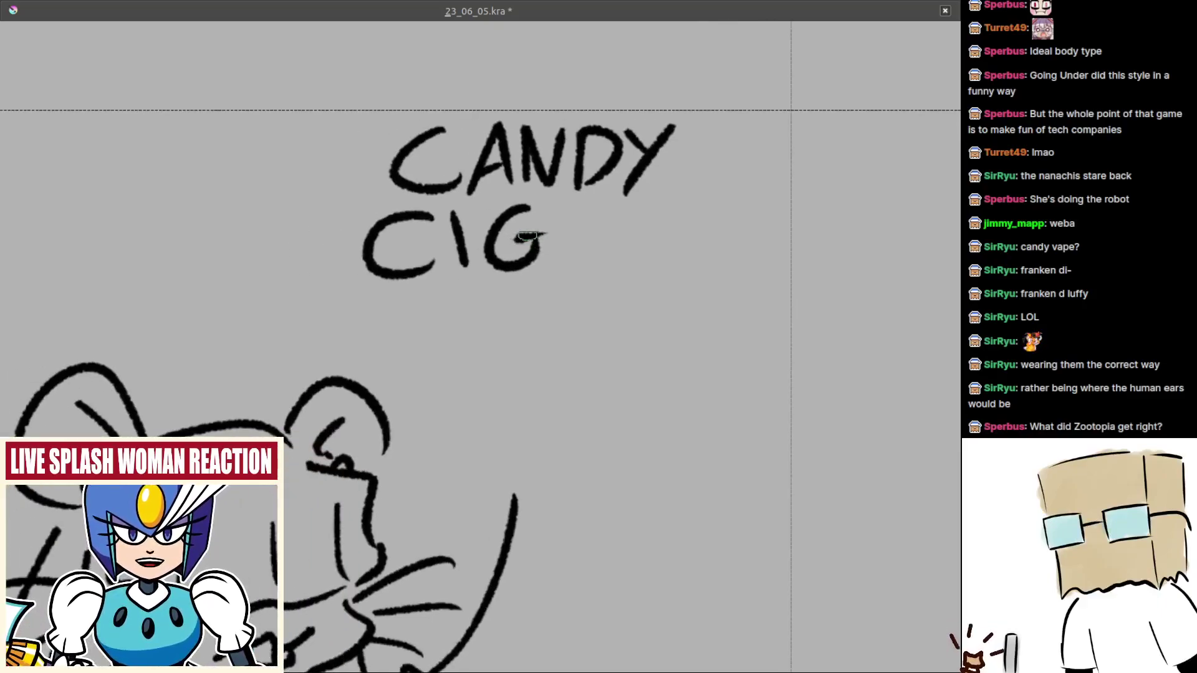
- Paste the picture of the rabbit wearing earphones onto the page and examine it closely
scroll(555, 222, "down", 3)
scroll(399, 274, "up", 3)
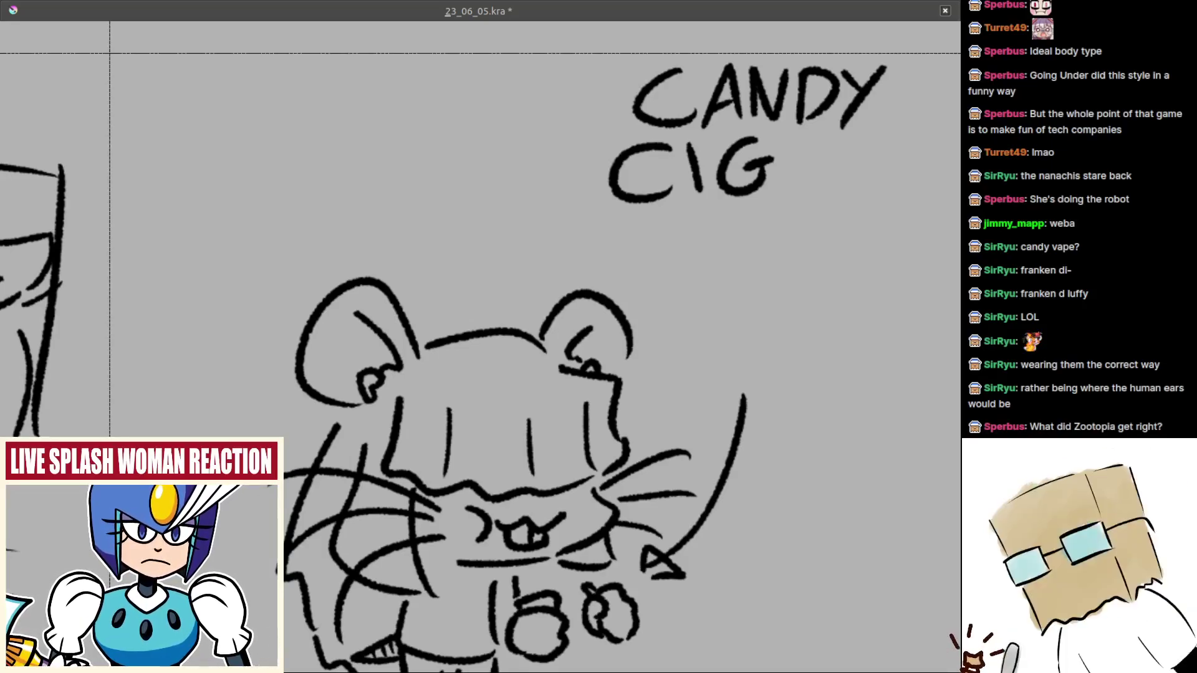
scroll(504, 321, "down", 6)
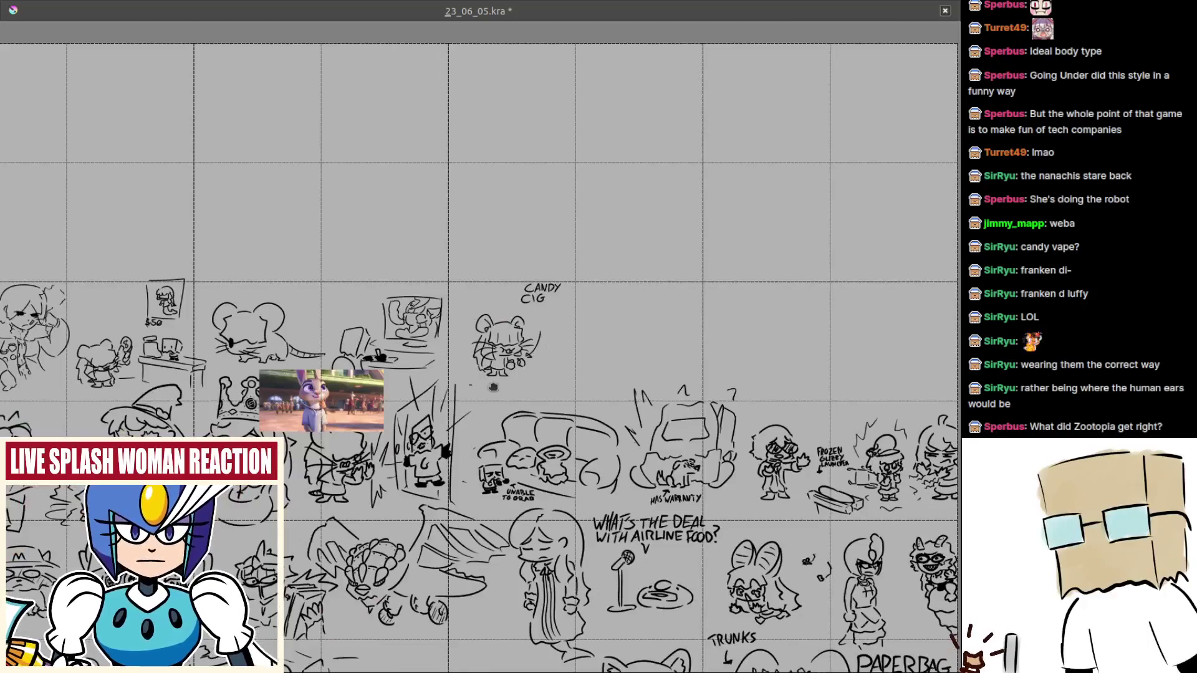
scroll(268, 403, "up", 5)
scroll(701, 400, "up", 3)
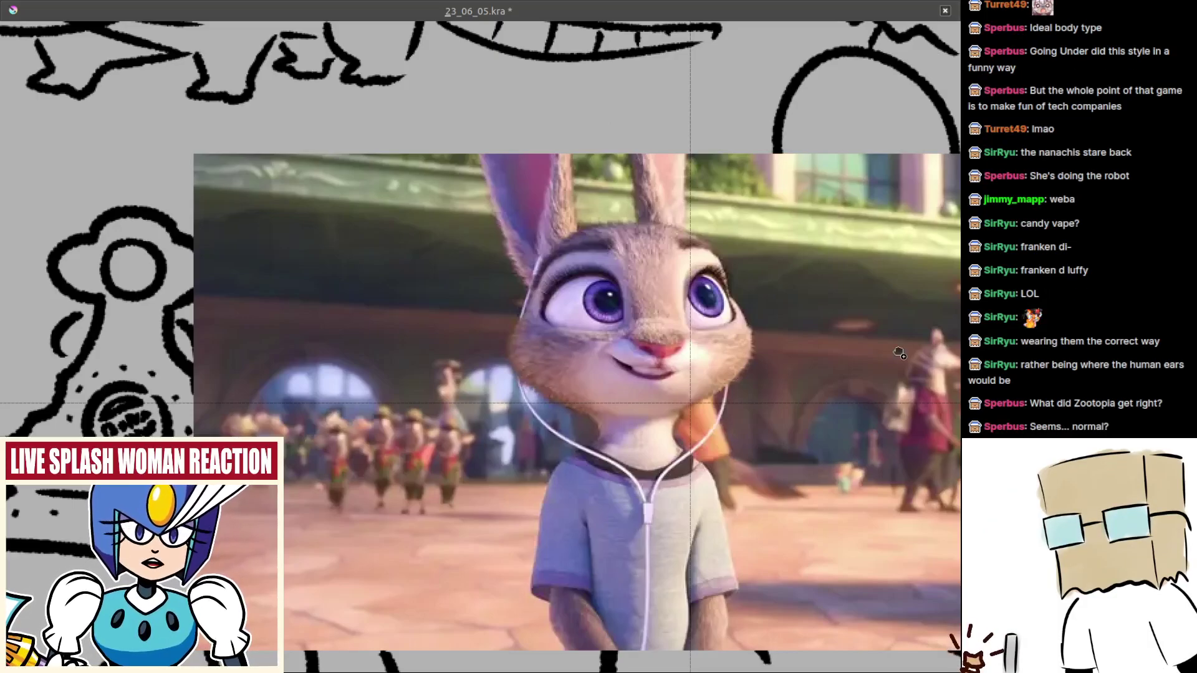
- Paste the two-panel drawing of the rabbit with headphones and the fox, and examine both panels
key("ctrl+v")
scroll(681, 397, "down", 3)
left_click_drag(735, 390, 653, 322)
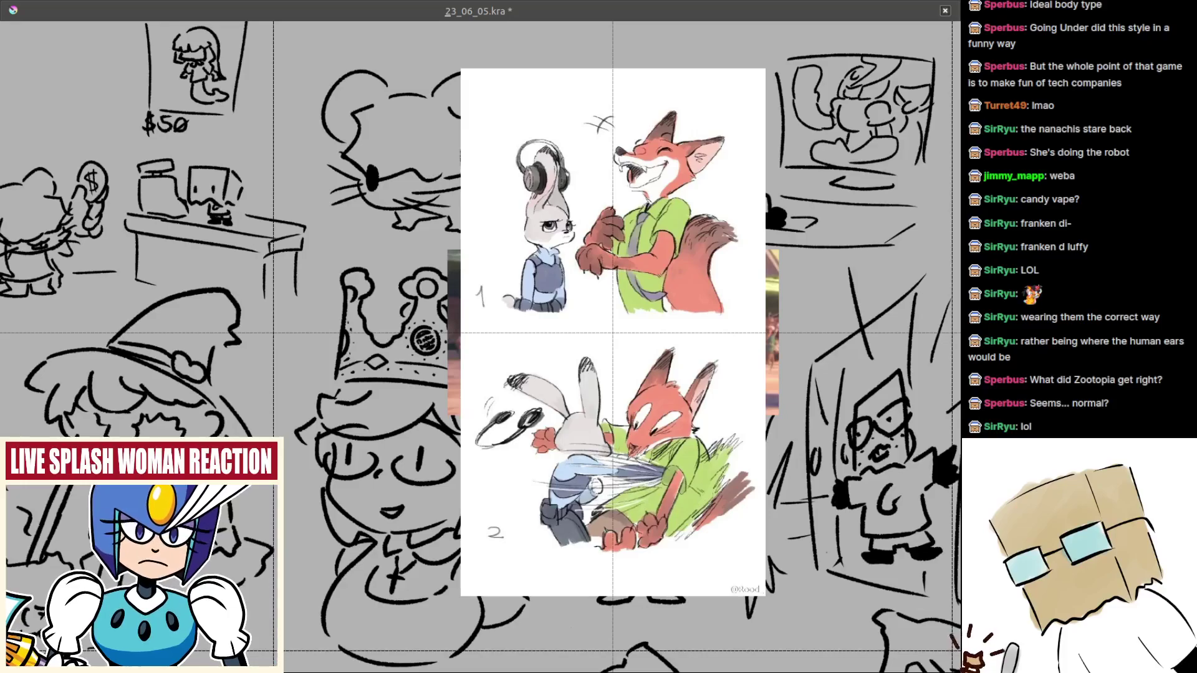
scroll(515, 333, "up", 2)
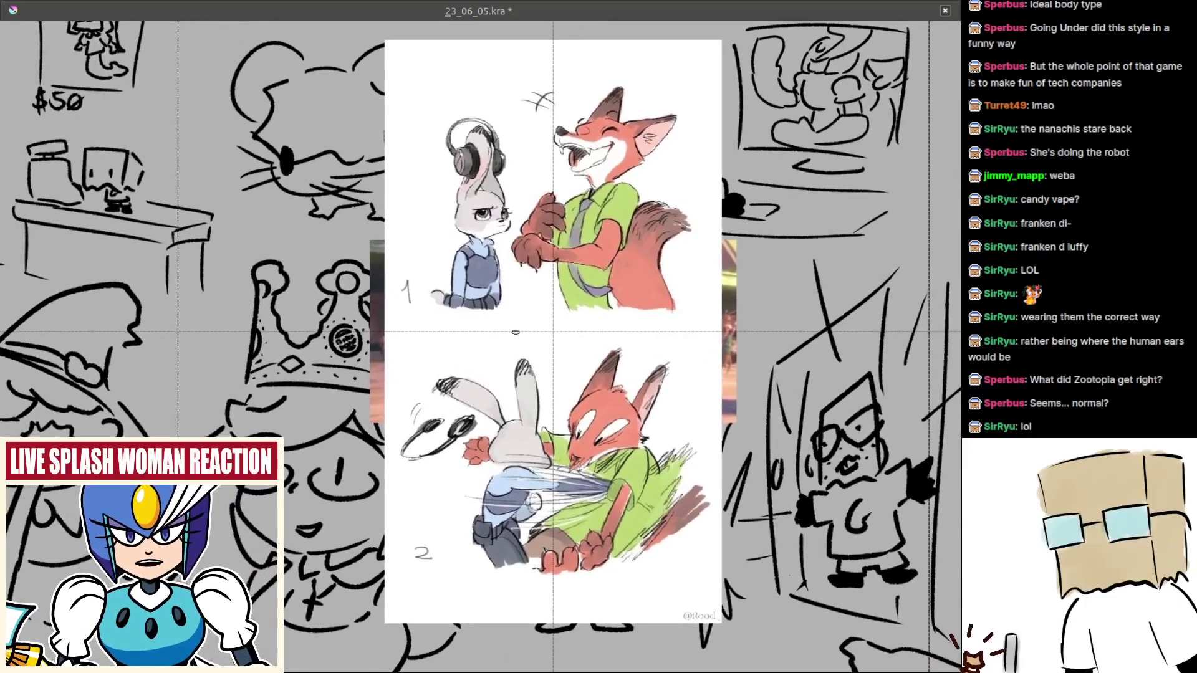
mouse_move(498, 336)
left_mouse_down()
mouse_move(513, 354)
mouse_move(570, 309)
mouse_move(578, 351)
mouse_move(532, 387)
mouse_move(596, 374)
left_mouse_up()
- Undo both pasted rabbit pictures
key("ctrl")
key("ctrl+z")
key("ctrl+z")
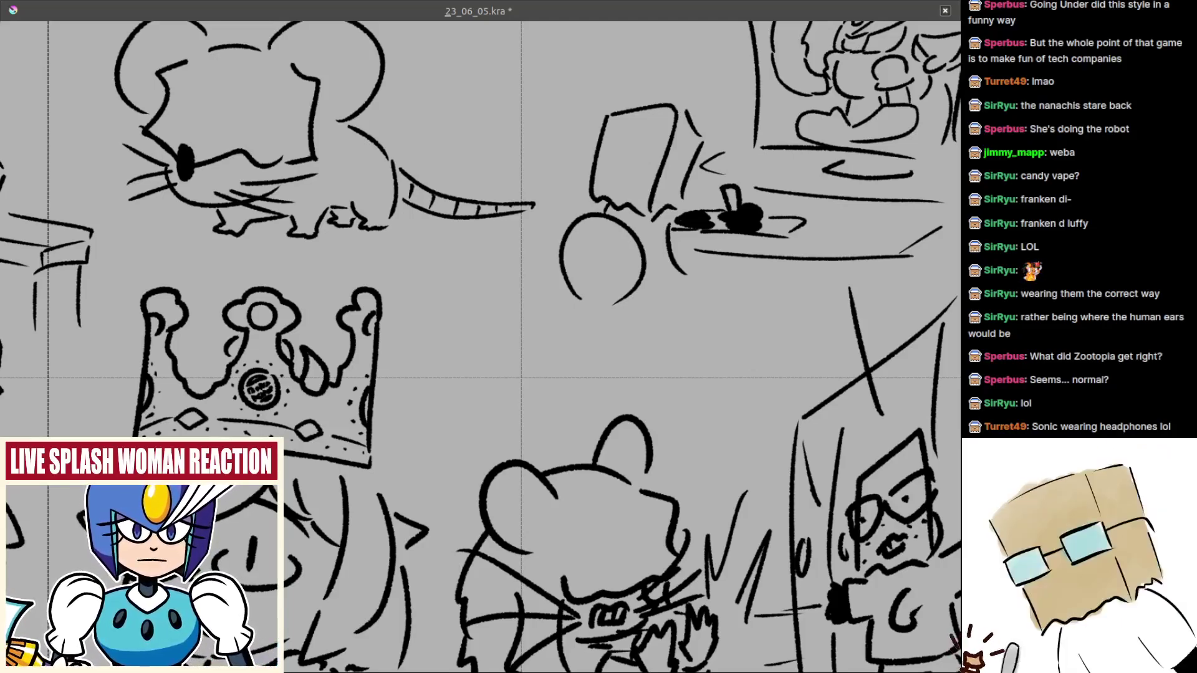
- Paste the Sonic headphones meme onto the page, examine it, and undo the paste
key("ctrl+v")
scroll(611, 316, "down", 2)
scroll(614, 323, "up", 3)
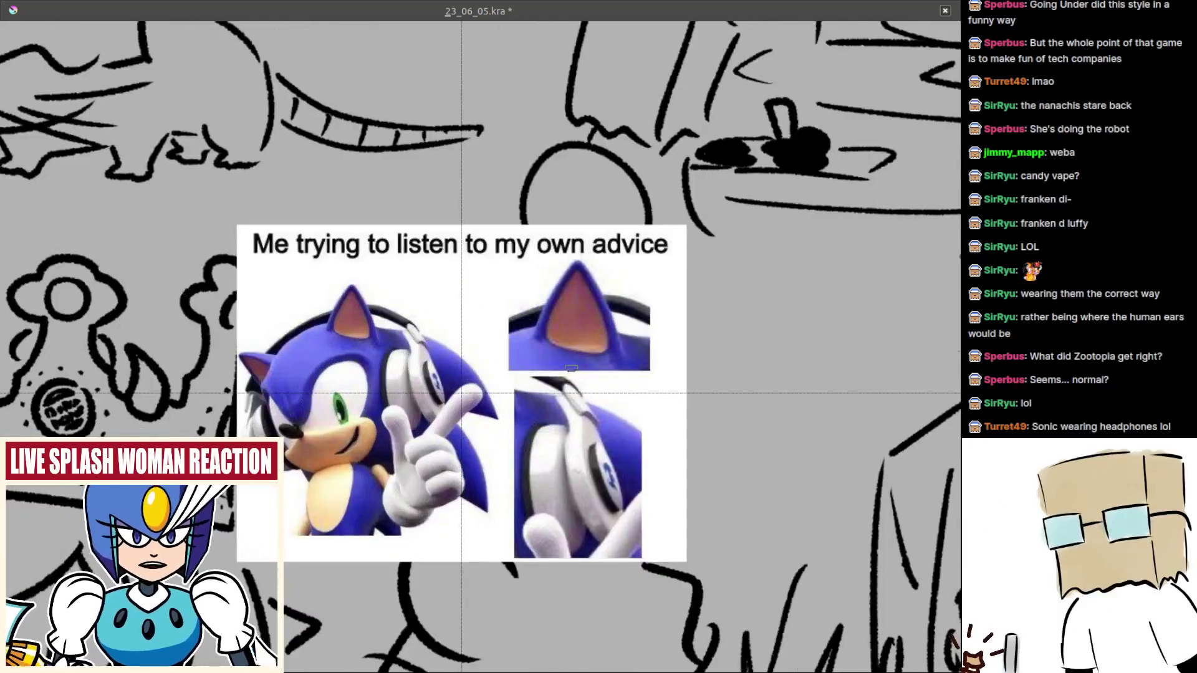
left_click_drag(571, 373, 641, 349)
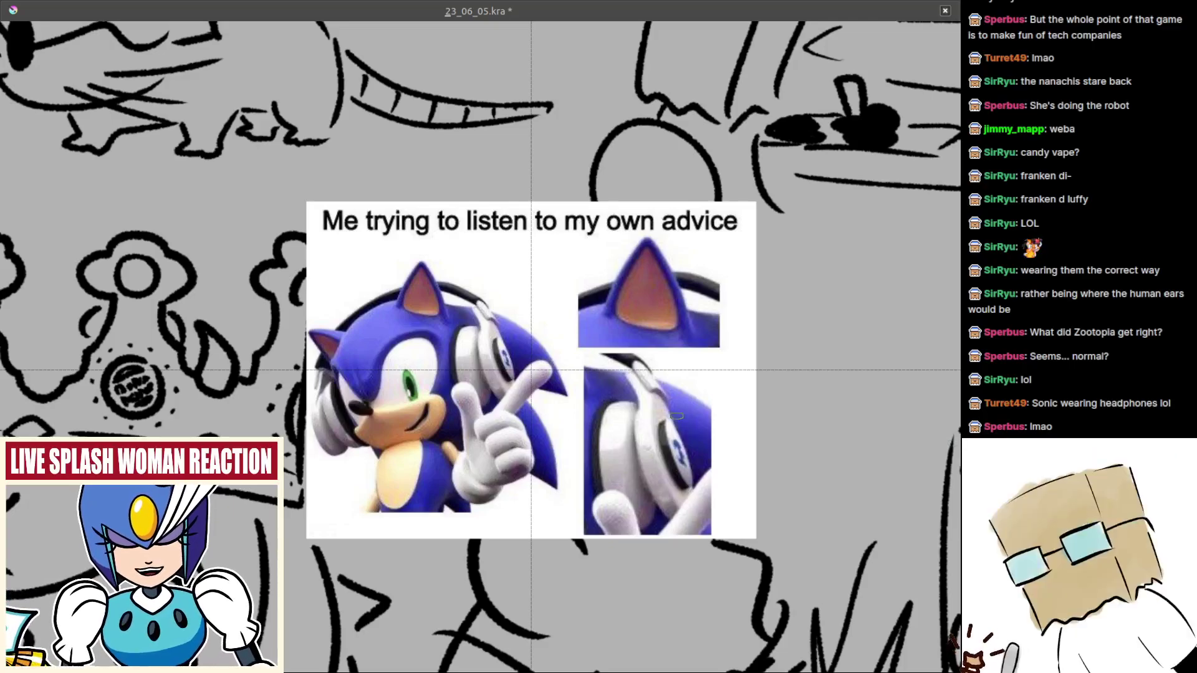
left_click_drag(593, 443, 530, 423)
left_click_drag(544, 423, 586, 535)
key("ctrl+z")
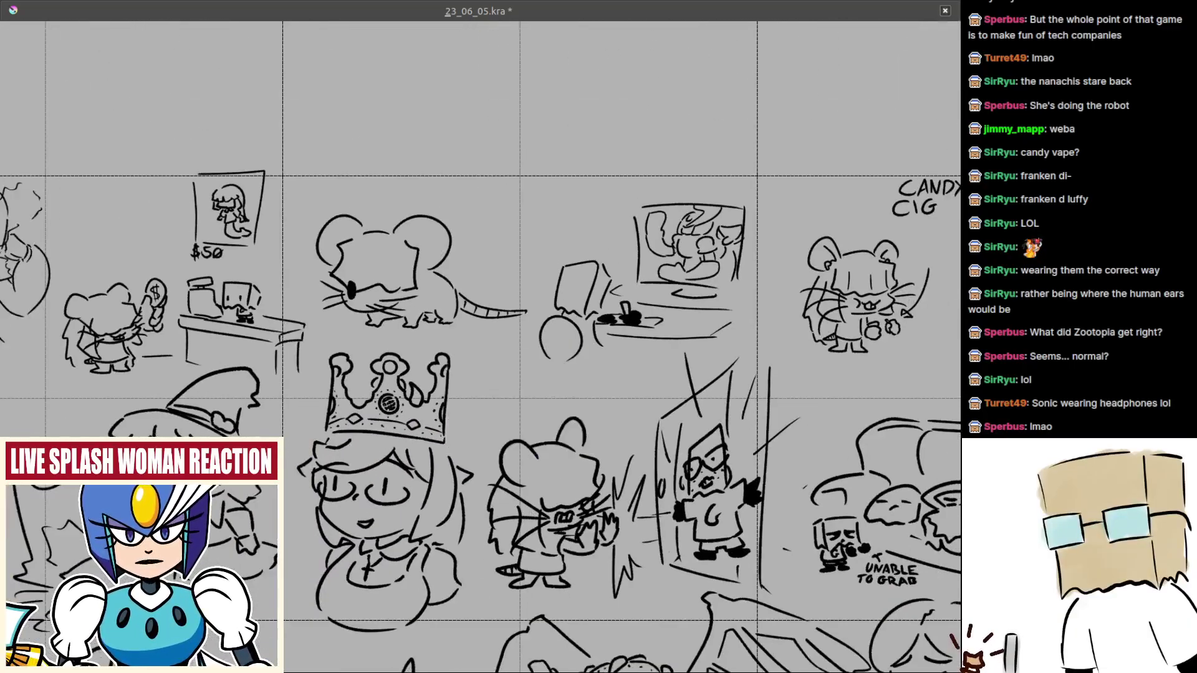
- Extend the "CANDY CIG" label above the bag-headed mouse so it reads "CANDY CIGARETTES"
left_click_drag(809, 436, 628, 424)
scroll(628, 425, "up", 6)
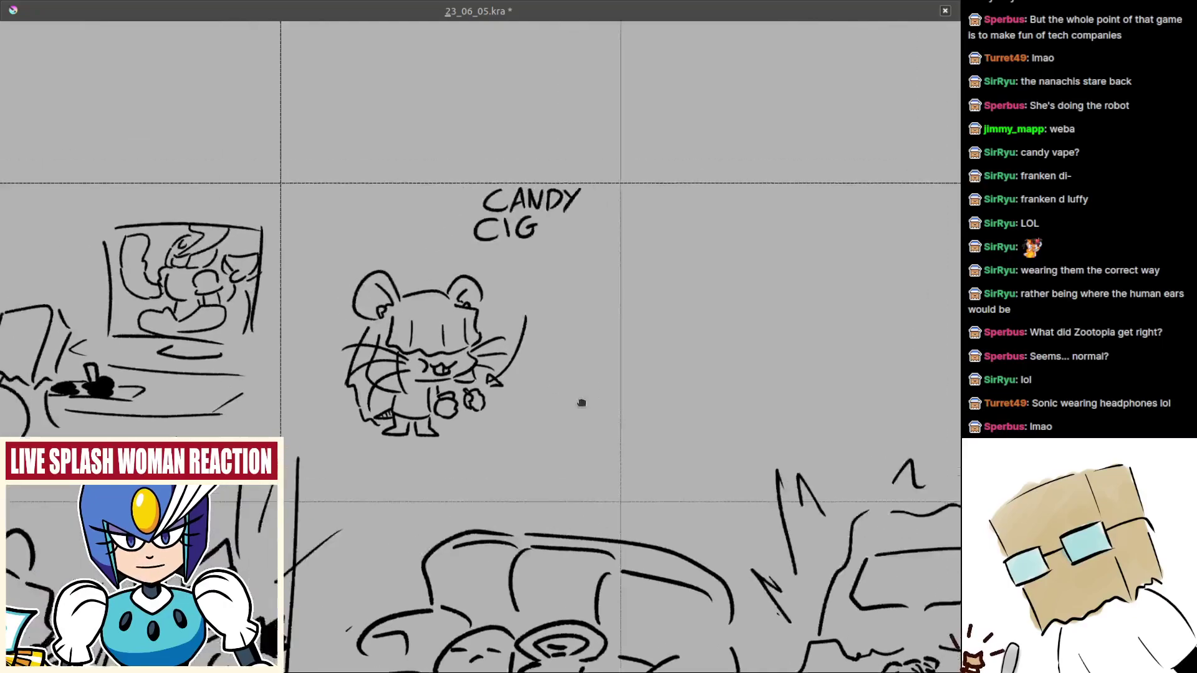
scroll(590, 245, "up", 1)
mouse_move(582, 257)
left_mouse_down()
mouse_move(625, 254)
mouse_move(616, 231)
left_mouse_up()
mouse_move(630, 248)
left_mouse_down()
mouse_move(596, 235)
mouse_move(616, 223)
mouse_move(631, 256)
left_mouse_up()
mouse_move(664, 251)
left_mouse_down()
mouse_move(607, 264)
mouse_move(630, 219)
left_mouse_up()
left_click_drag(587, 253, 618, 251)
mouse_move(590, 271)
left_mouse_down()
mouse_move(633, 268)
mouse_move(647, 225)
mouse_move(685, 219)
left_mouse_up()
mouse_move(692, 274)
left_mouse_down()
mouse_move(686, 236)
mouse_move(742, 220)
mouse_move(691, 225)
left_mouse_up()
mouse_move(693, 228)
left_mouse_down()
mouse_move(732, 225)
mouse_move(722, 245)
left_mouse_up()
left_click_drag(692, 267, 721, 264)
left_click_drag(532, 343, 694, 337)
mouse_move(489, 300)
left_mouse_down()
mouse_move(466, 328)
mouse_move(500, 337)
mouse_move(500, 363)
left_mouse_up()
key("ctrl+z")
key("ctrl+z")
key("ctrl+z")
left_click_drag(636, 336, 470, 361)
mouse_move(758, 245)
left_mouse_down()
mouse_move(735, 254)
mouse_move(727, 290)
left_mouse_up()
- Letter "(REAL CIGA" as the start of a third line under "CANDY CIGARETTES"
left_click_drag(493, 375, 686, 316)
left_click(460, 346)
left_click_drag(489, 310, 491, 367)
key("ctrl+z")
key("ctrl+z")
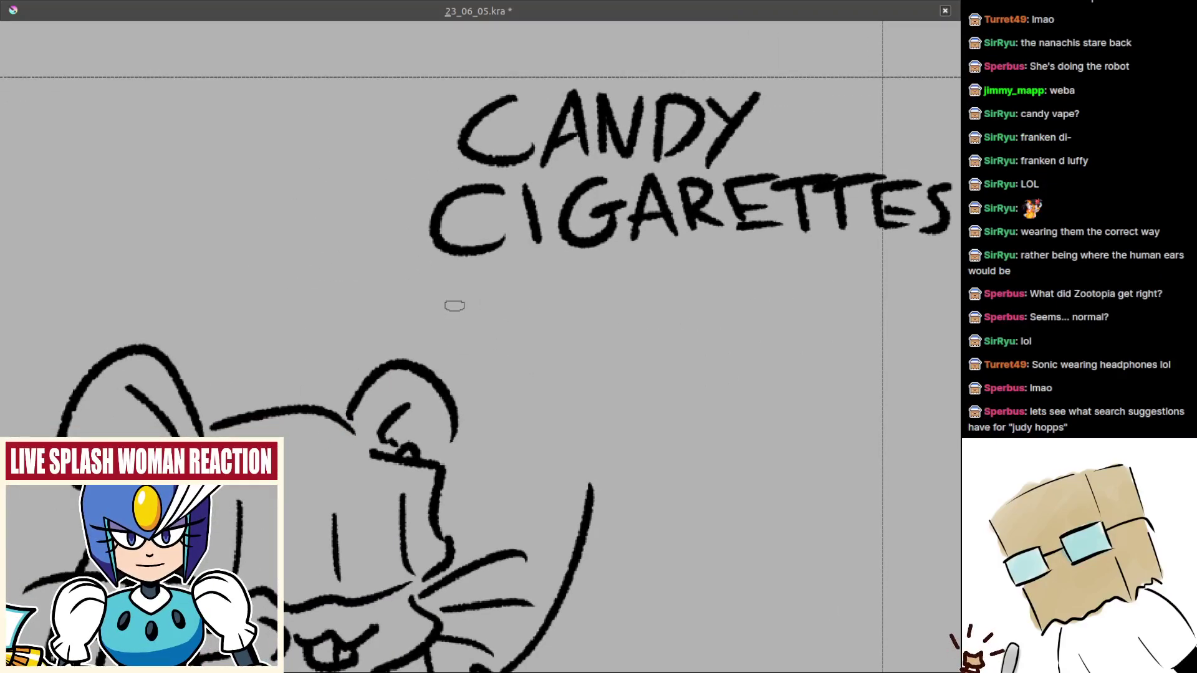
left_click_drag(474, 288, 474, 339)
key("ctrl+z")
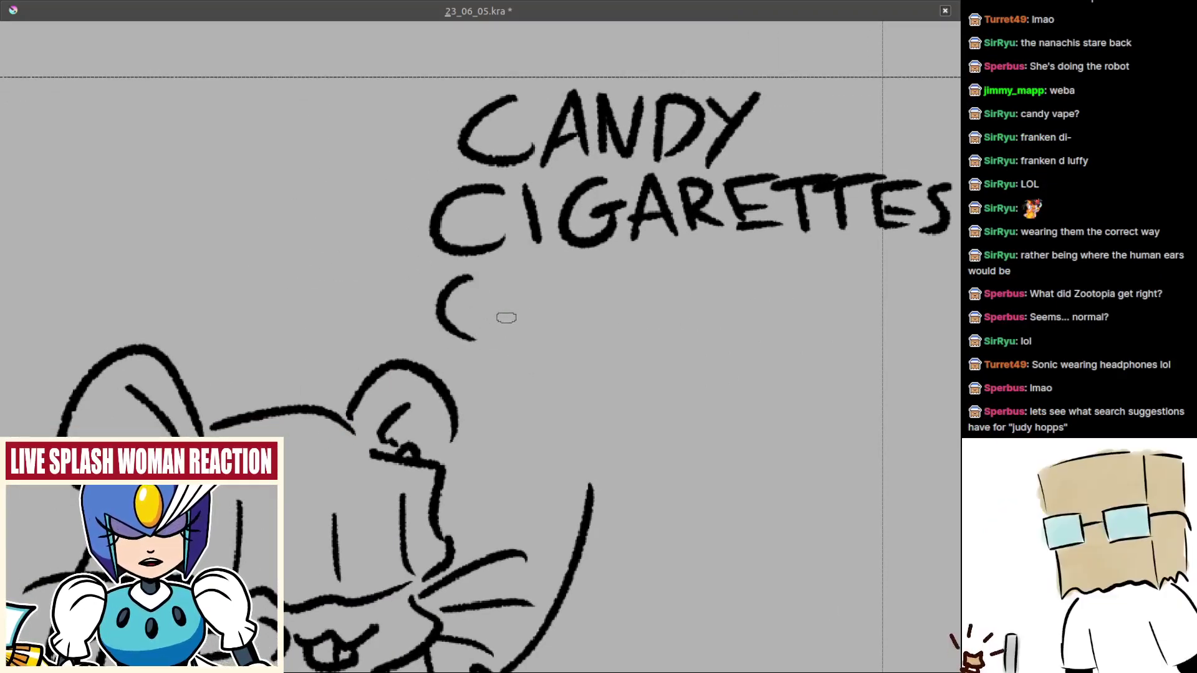
key("ctrl+z")
mouse_move(462, 270)
left_mouse_down()
mouse_move(449, 324)
mouse_move(479, 346)
left_mouse_up()
mouse_move(485, 293)
left_mouse_down()
mouse_move(498, 333)
mouse_move(524, 330)
left_mouse_up()
mouse_move(534, 325)
left_mouse_down()
mouse_move(481, 339)
mouse_move(484, 306)
mouse_move(515, 291)
mouse_move(514, 313)
left_mouse_up()
left_click_drag(492, 342, 521, 338)
left_click_drag(544, 294, 527, 347)
mouse_move(545, 293)
left_mouse_down()
mouse_move(559, 333)
mouse_move(554, 321)
left_mouse_up()
mouse_move(576, 322)
left_mouse_down()
mouse_move(529, 322)
mouse_move(563, 330)
left_mouse_up()
left_click_drag(578, 328, 541, 319)
mouse_move(561, 283)
left_mouse_down()
mouse_move(555, 317)
mouse_move(601, 320)
left_mouse_up()
key("ctrl+z")
mouse_move(642, 285)
left_mouse_down()
mouse_move(642, 315)
mouse_move(658, 294)
mouse_move(693, 334)
left_mouse_up()
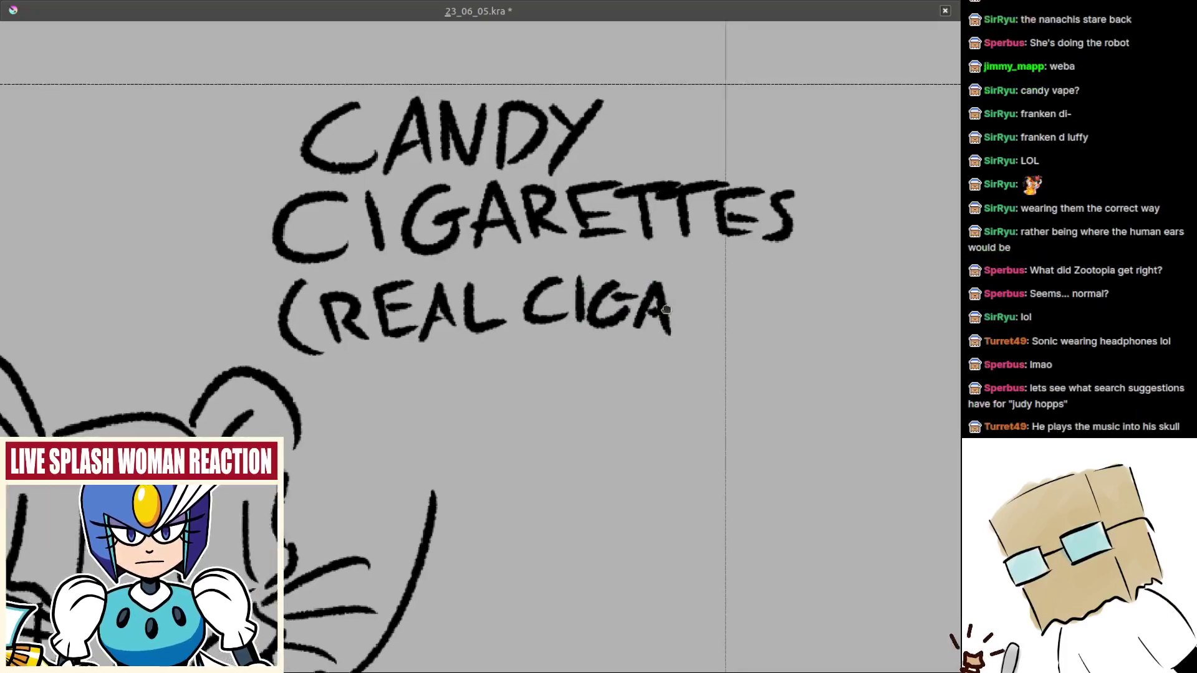
- Finish the third label line so it reads "(REAL CIGARETTES)" with a closing parenthesis
key("ctrl+z")
key("ctrl+z")
key("ctrl+z")
key("ctrl+z")
mouse_move(578, 308)
left_mouse_down()
mouse_move(611, 308)
mouse_move(613, 329)
mouse_move(614, 282)
mouse_move(636, 329)
left_mouse_up()
key("ctrl+z")
key("ctrl+z")
key("ctrl+z")
left_click_drag(608, 317, 627, 317)
mouse_move(654, 278)
left_mouse_down()
mouse_move(651, 330)
mouse_move(650, 309)
mouse_move(597, 335)
left_mouse_up()
key("ctrl+z")
key("ctrl+z")
left_click_drag(602, 284, 620, 326)
mouse_move(634, 321)
left_mouse_down()
mouse_move(601, 320)
mouse_move(638, 291)
mouse_move(641, 339)
mouse_move(624, 316)
mouse_move(654, 342)
left_mouse_up()
key("ctrl+z")
key("ctrl+z")
key("ctrl+z")
key("ctrl+z")
key("ctrl+z")
mouse_move(645, 291)
left_mouse_down()
mouse_move(643, 346)
mouse_move(651, 290)
mouse_move(650, 356)
mouse_move(666, 301)
mouse_move(667, 352)
left_mouse_up()
left_click_drag(672, 301, 696, 301)
left_click_drag(675, 324, 694, 324)
left_click_drag(670, 356, 701, 351)
left_click_drag(714, 349, 671, 334)
mouse_move(688, 279)
left_mouse_down()
mouse_move(664, 302)
mouse_move(668, 339)
mouse_move(701, 348)
left_mouse_up()
key("ctrl+z")
mouse_move(716, 256)
left_mouse_down()
mouse_move(733, 302)
mouse_move(710, 356)
left_mouse_up()
mouse_move(683, 327)
left_mouse_down()
mouse_move(695, 374)
mouse_move(644, 406)
mouse_move(631, 343)
left_mouse_up()
scroll(633, 327, "up", 2)
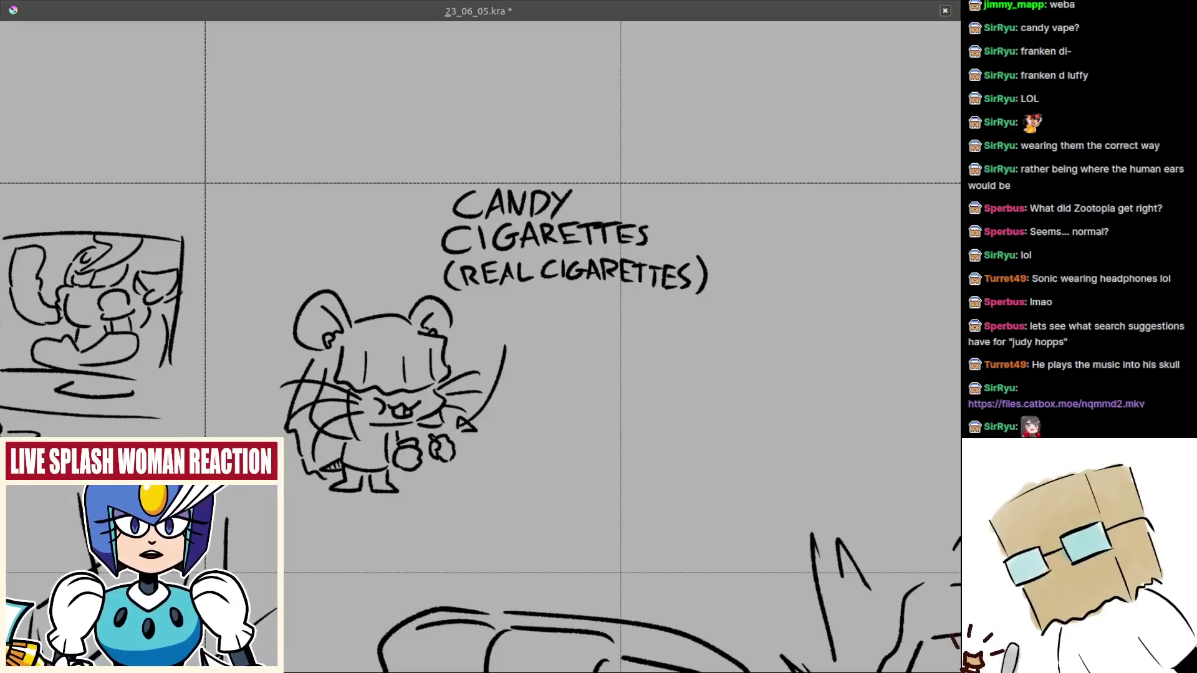
- Paste the manga picture of the winged, beaked bird character onto the page, examine it, and undo the paste
scroll(565, 393, "down", 2)
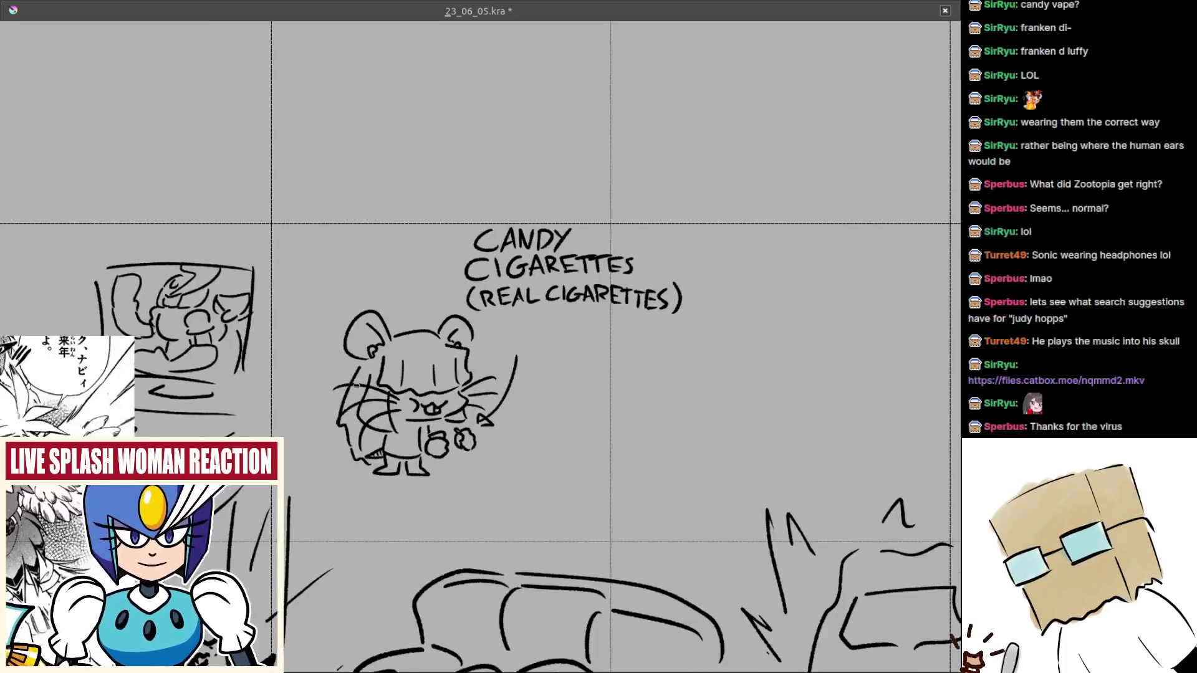
left_click_drag(119, 533, 792, 354)
scroll(775, 451, "up", 2)
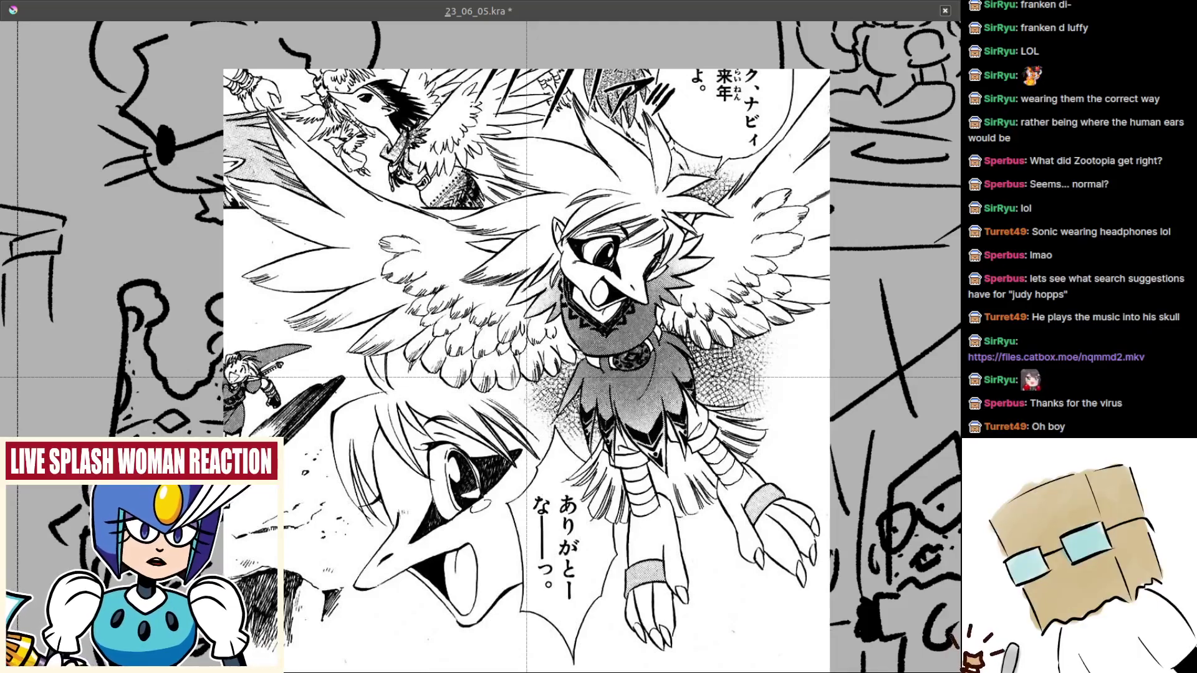
left_click_drag(623, 454, 597, 525)
key("ctrl+z")
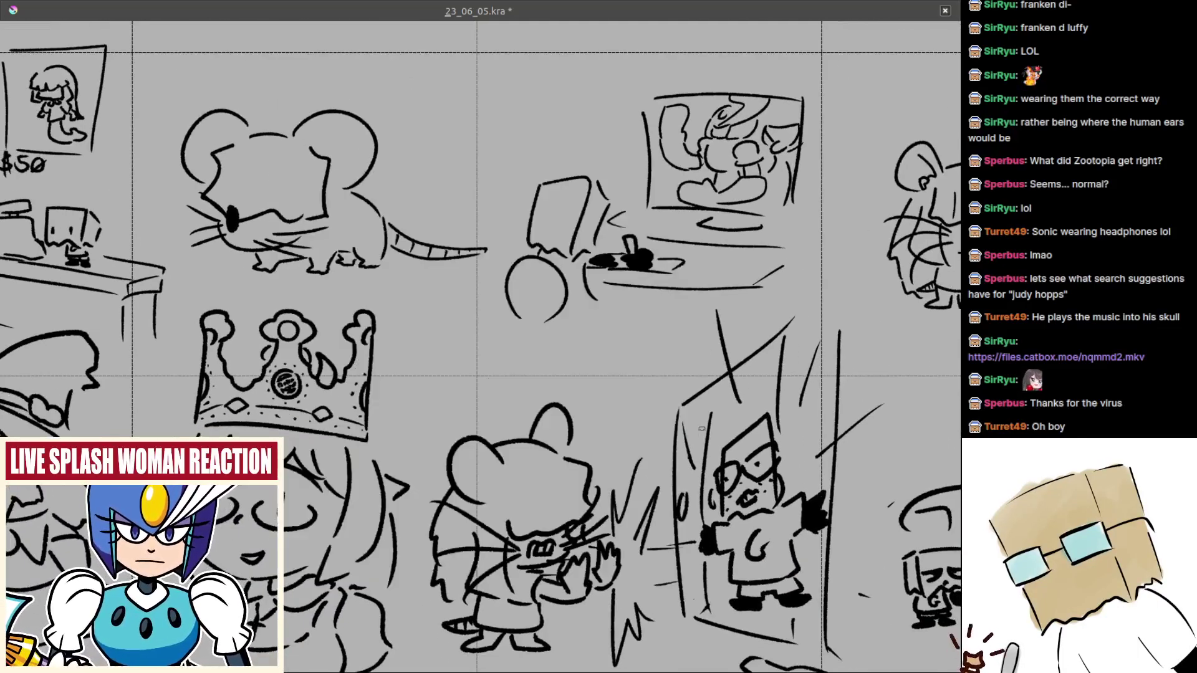
- Start a beaked face in the empty space beside the cigarettes label with the far-eye line, upper beak edge, nostril and near eye's lower line
left_click_drag(702, 429, 406, 445)
left_click_drag(692, 370, 356, 441)
left_click_drag(591, 347, 559, 366)
left_click_drag(776, 318, 748, 274)
mouse_move(671, 283)
left_mouse_down()
mouse_move(684, 298)
mouse_move(630, 331)
left_mouse_up()
mouse_move(593, 294)
left_mouse_down()
mouse_move(570, 319)
mouse_move(595, 344)
left_mouse_up()
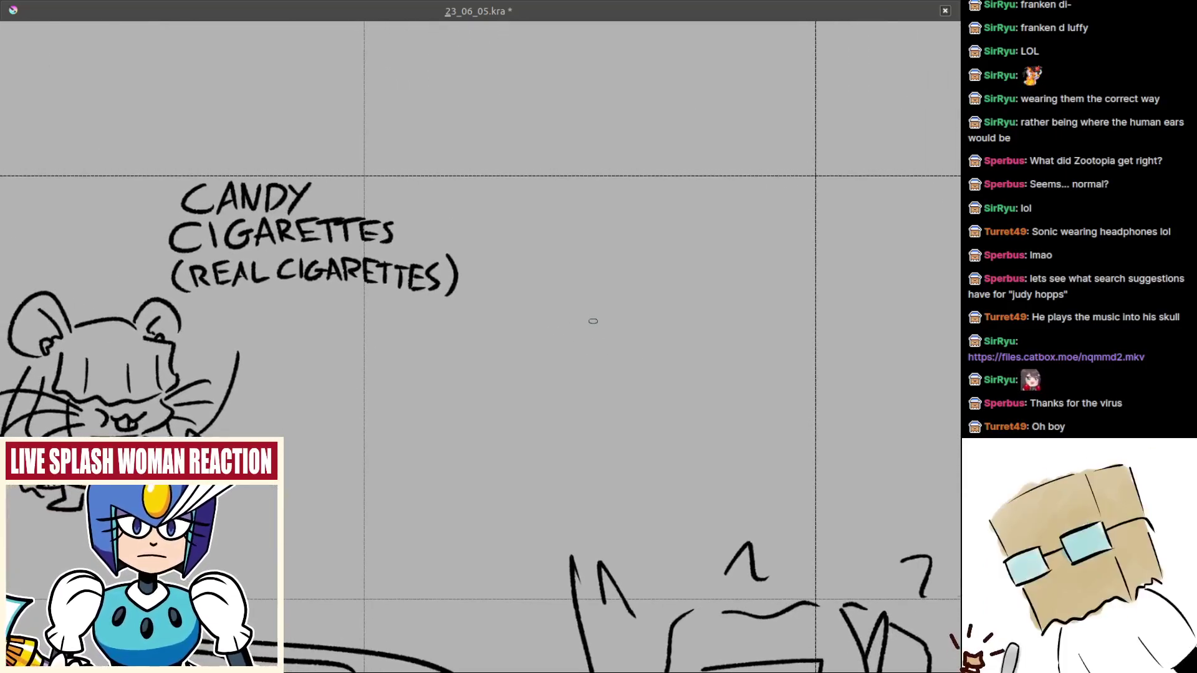
left_click_drag(584, 287, 590, 333)
key("ctrl+z")
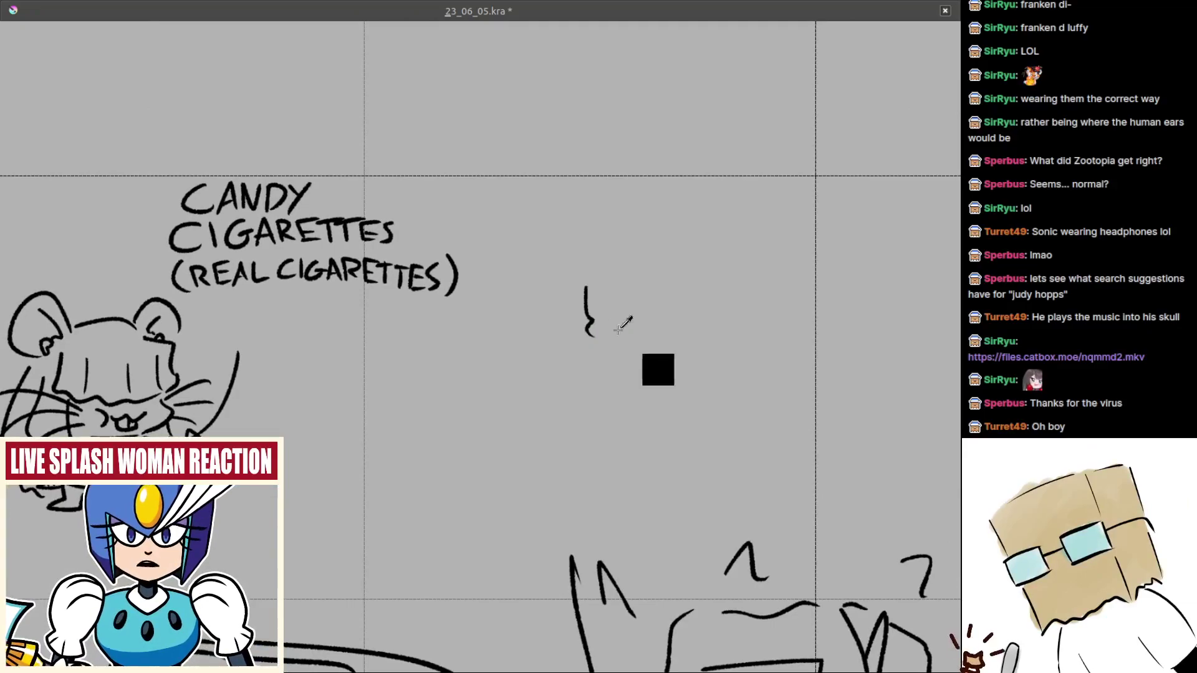
key("ctrl+z")
mouse_move(590, 278)
left_mouse_down()
mouse_move(601, 331)
mouse_move(594, 318)
mouse_move(641, 345)
mouse_move(640, 314)
mouse_move(595, 313)
mouse_move(630, 318)
mouse_move(582, 335)
mouse_move(588, 313)
mouse_move(583, 342)
mouse_move(590, 324)
mouse_move(651, 313)
mouse_move(580, 320)
mouse_move(653, 308)
mouse_move(644, 244)
left_mouse_up()
key("ctrl+z")
scroll(620, 342, "up", 1)
key("ctrl+z")
key("ctrl+z")
key("ctrl+z")
key("ctrl+z")
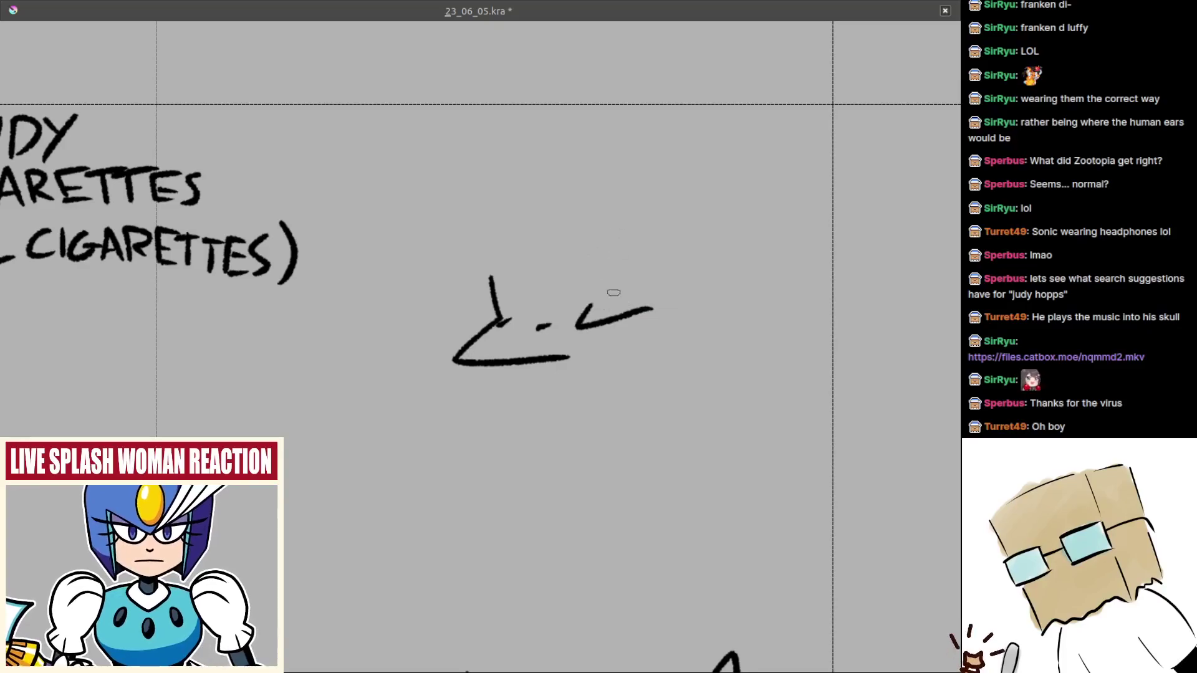
- Draw the tall arched outline and the pointed outer corner of the beaked face's near eye
mouse_move(600, 299)
left_mouse_down()
mouse_move(655, 245)
mouse_move(655, 309)
left_mouse_up()
key("ctrl+z")
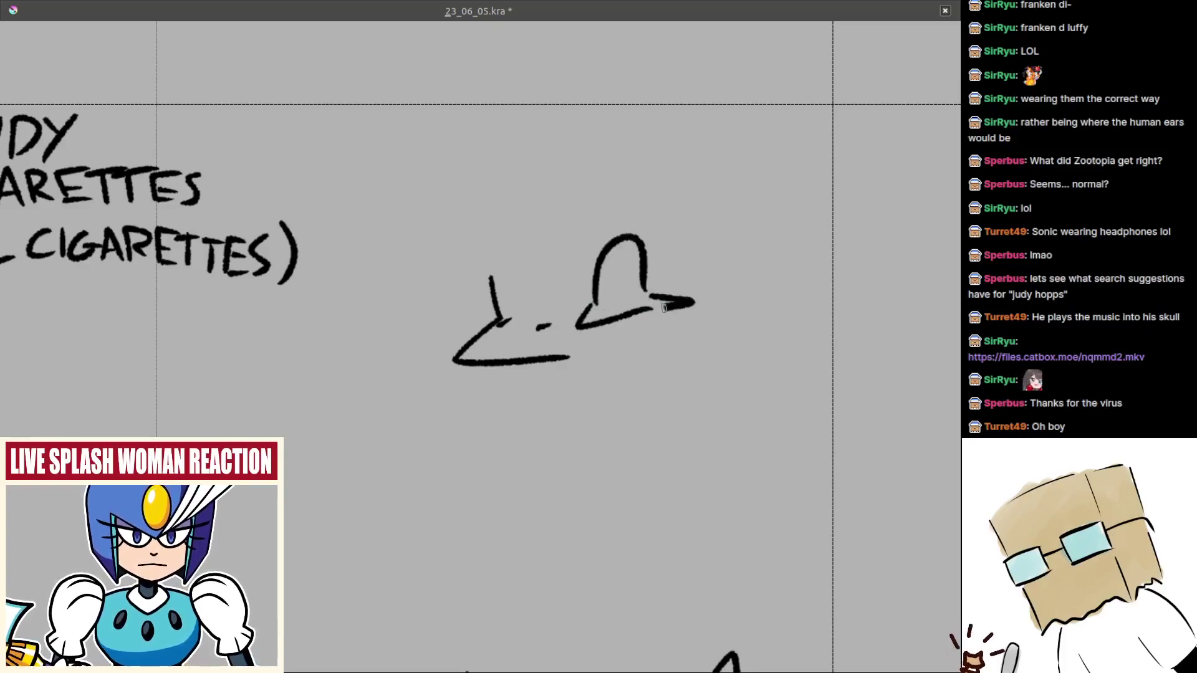
scroll(640, 295, "up", 2)
mouse_move(598, 275)
left_mouse_down()
mouse_move(599, 296)
mouse_move(651, 269)
mouse_move(623, 312)
left_mouse_up()
key("ctrl+z")
left_click_drag(611, 262, 684, 217)
key("ctrl+z")
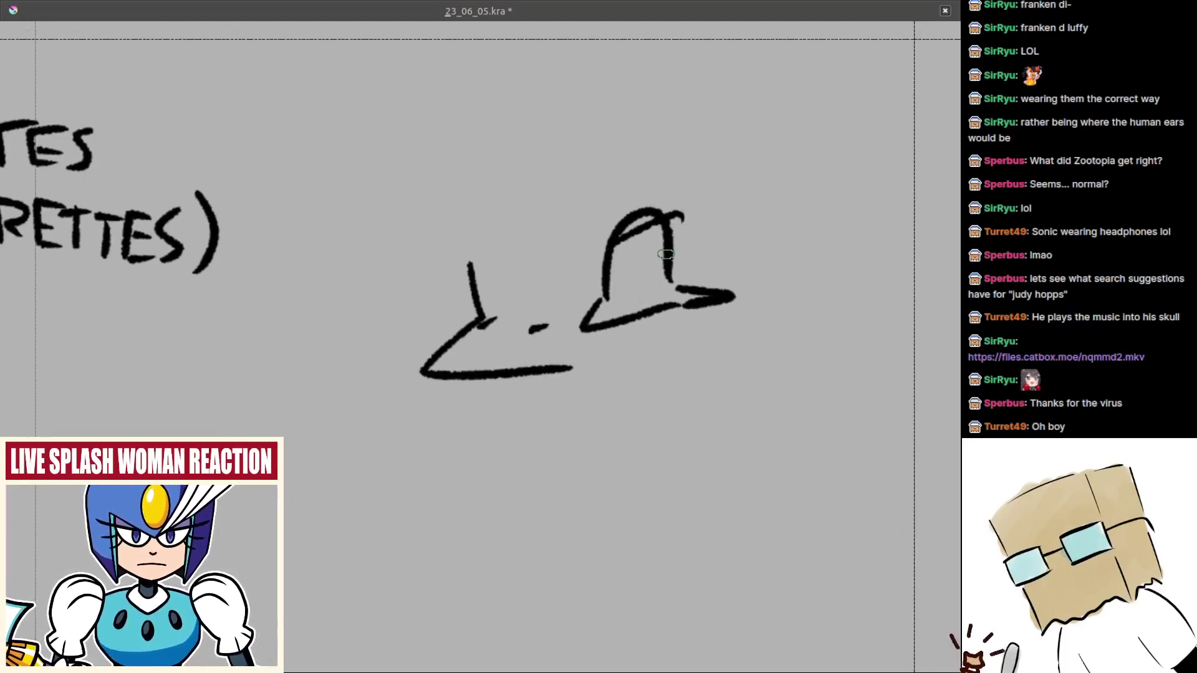
- Add a small lash tip and a dark oval pupil to the near eye
mouse_move(630, 252)
left_mouse_down()
mouse_move(682, 244)
mouse_move(687, 267)
left_mouse_up()
key("ctrl+z")
key("ctrl+z")
key("ctrl+z")
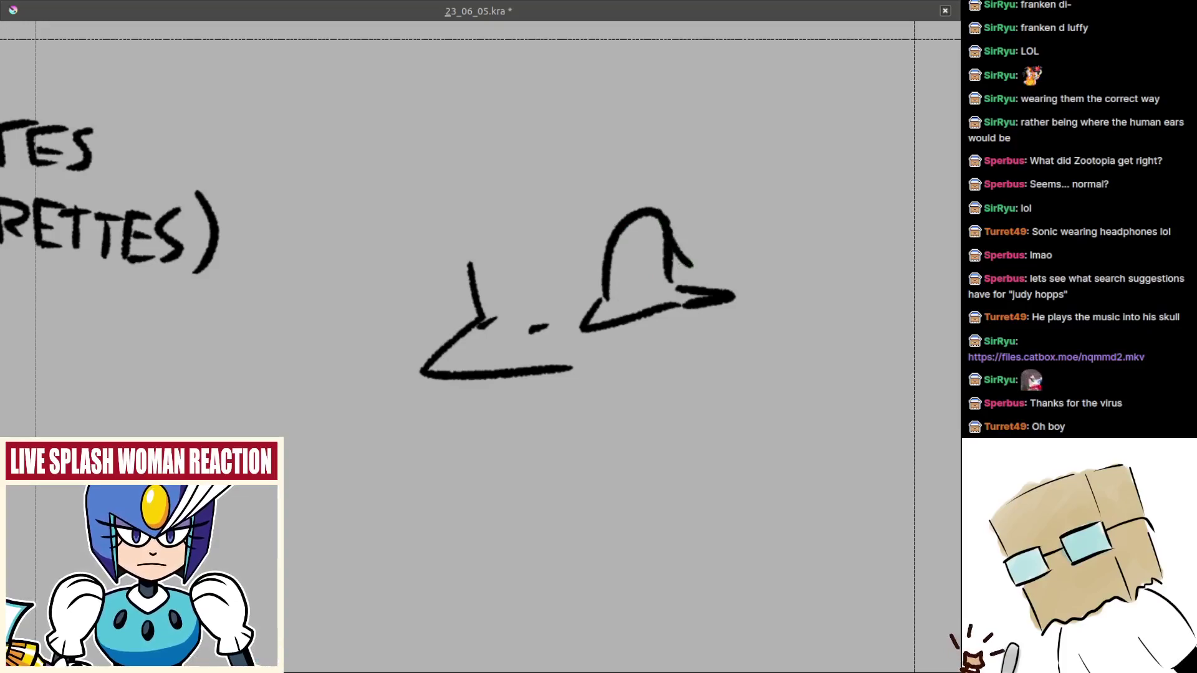
key("ctrl+z")
left_click_drag(665, 215, 668, 224)
left_click_drag(621, 256, 632, 267)
key("ctrl+z")
left_click_drag(641, 325, 721, 325)
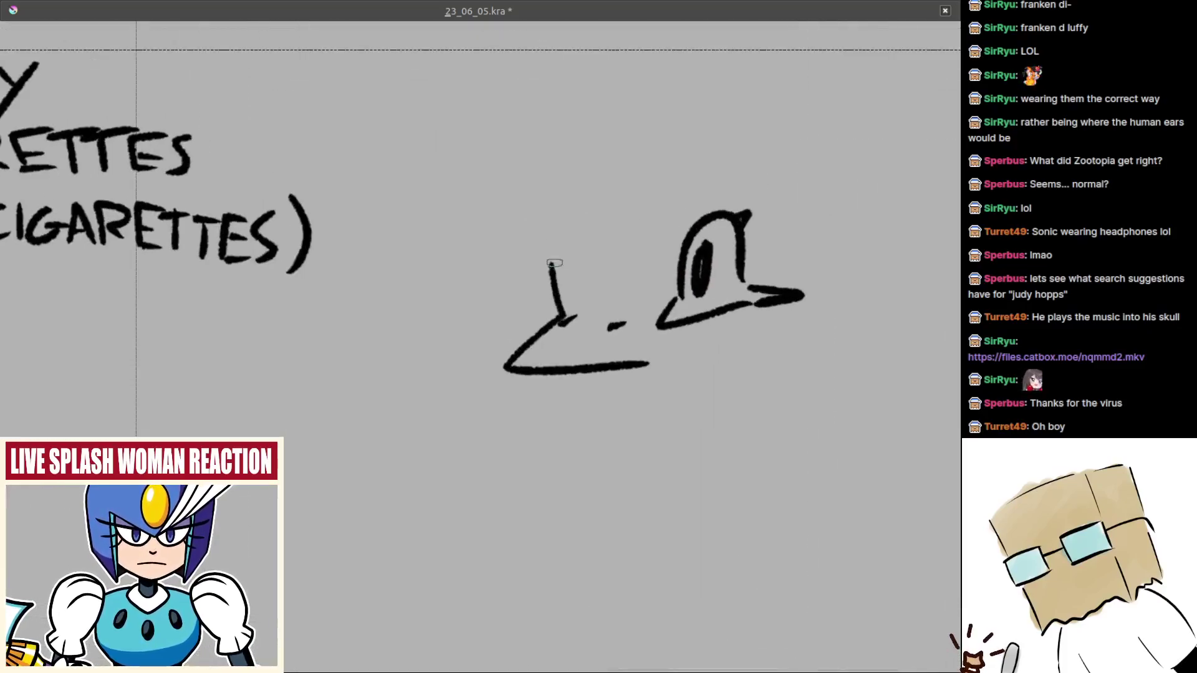
- Complete the narrow far eye with its arched outline and dark pupil
mouse_move(551, 242)
left_mouse_down()
mouse_move(578, 305)
mouse_move(559, 294)
mouse_move(561, 267)
left_mouse_up()
key("ctrl+z")
mouse_move(561, 295)
left_mouse_down()
mouse_move(556, 366)
mouse_move(521, 336)
mouse_move(553, 391)
mouse_move(545, 380)
left_mouse_up()
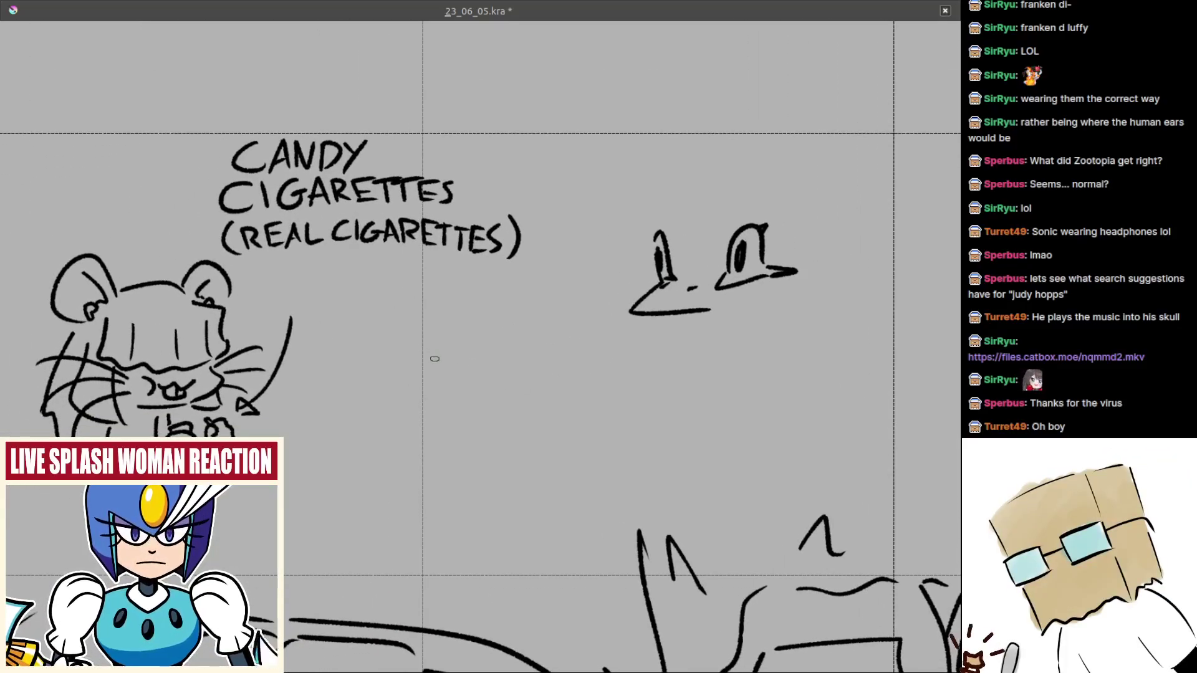
- Extend the lower edge of the beak back underneath the near eye
left_click_drag(625, 440, 497, 475)
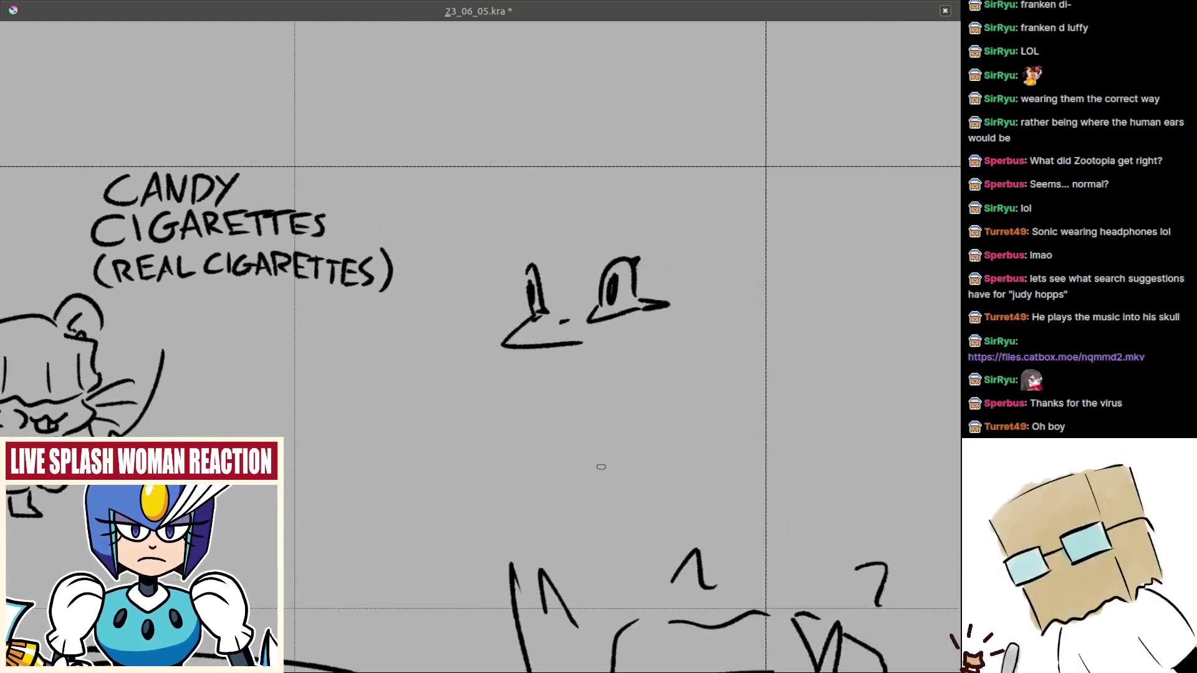
mouse_move(608, 355)
left_mouse_down()
mouse_move(609, 378)
mouse_move(658, 354)
mouse_move(670, 382)
mouse_move(694, 365)
left_mouse_up()
key("ctrl+z")
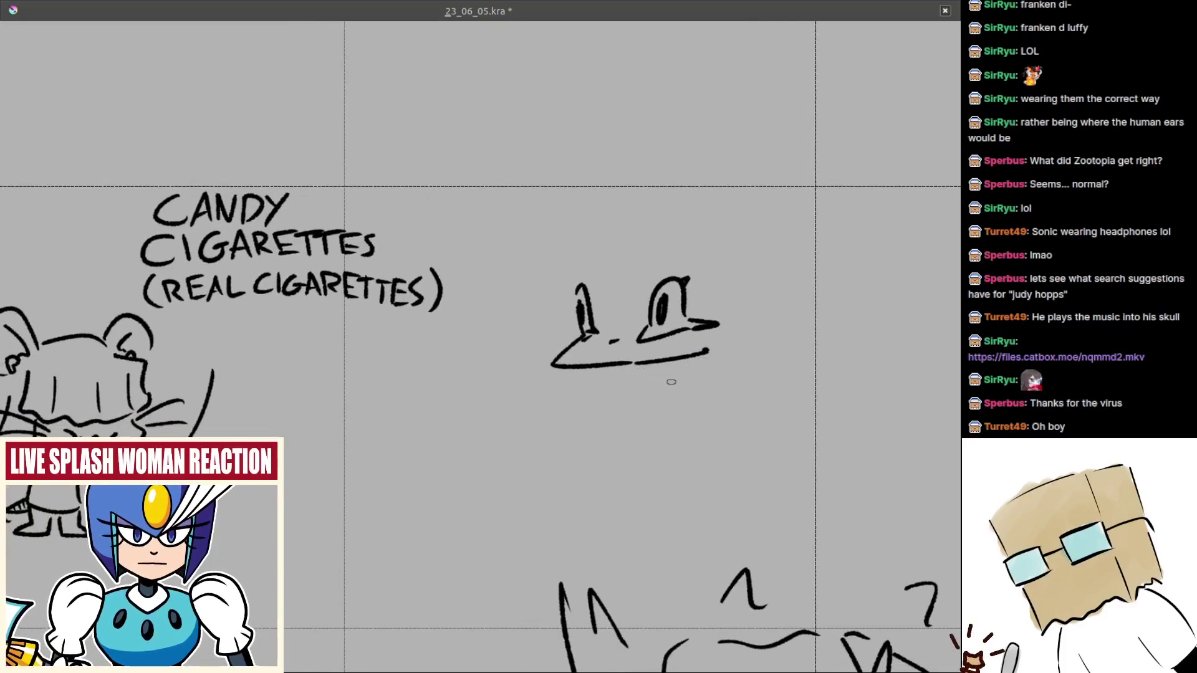
mouse_move(671, 382)
left_mouse_down()
mouse_move(692, 368)
mouse_move(625, 362)
mouse_move(653, 360)
left_mouse_up()
key("ctrl+z")
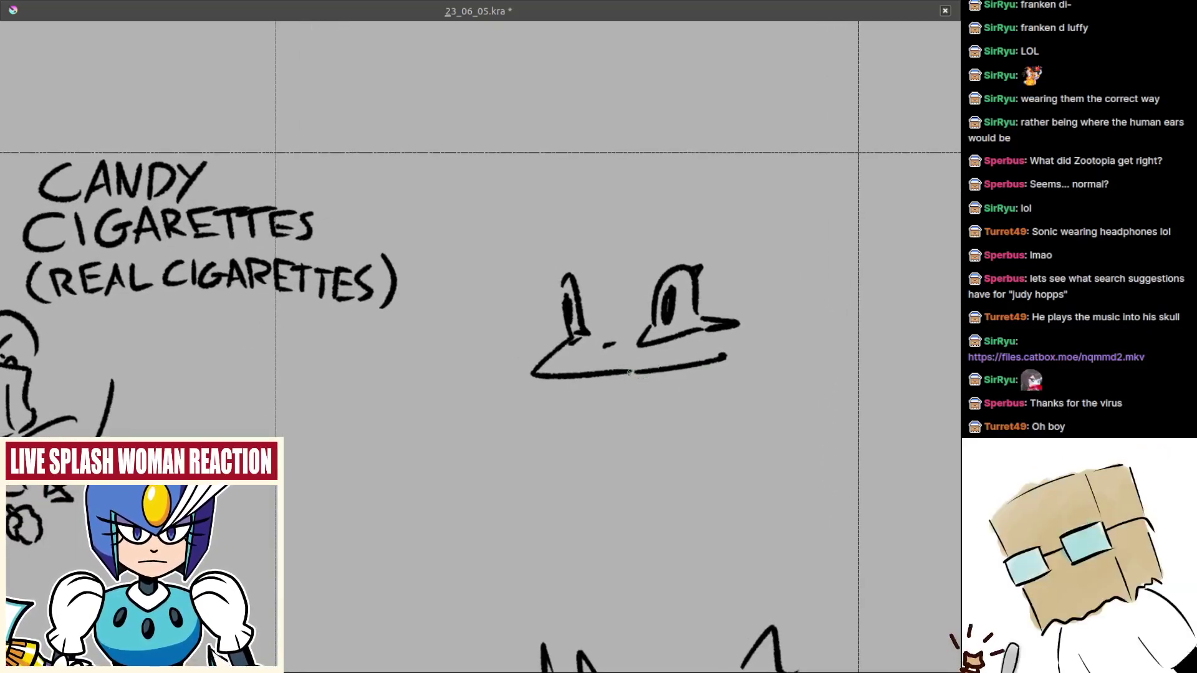
- Draw the pointed hair strand between the eyes and the lid line above the near eye
scroll(642, 420, "down", 3)
scroll(615, 339, "up", 1)
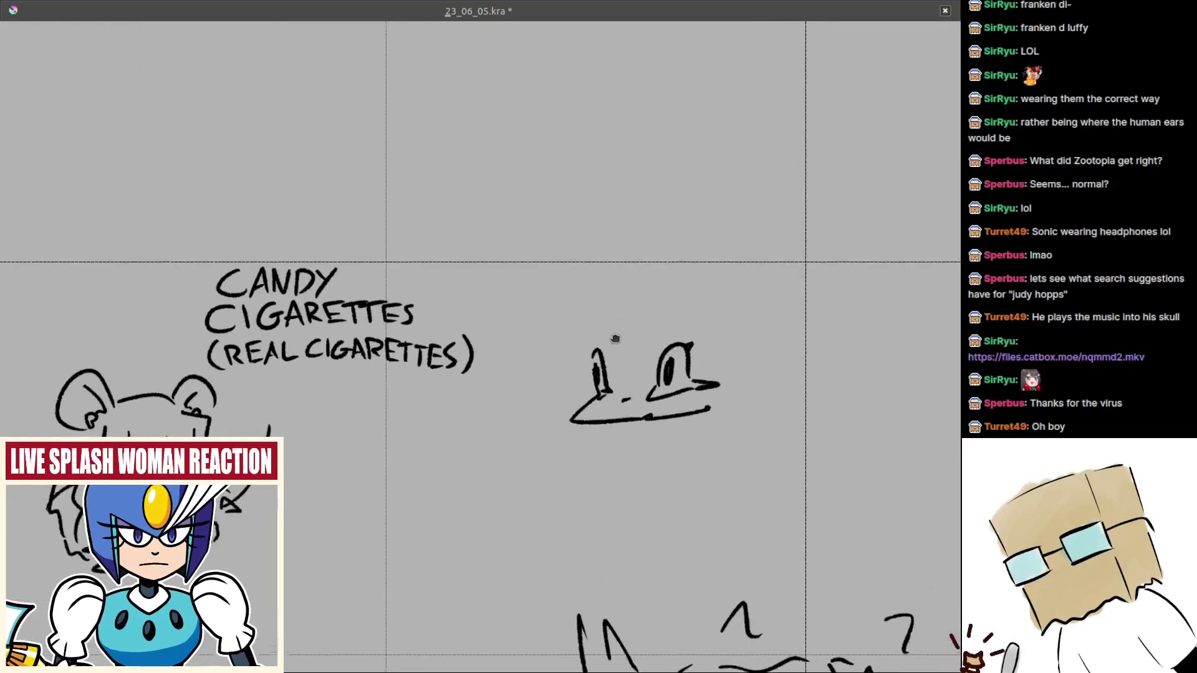
scroll(616, 339, "up", 1)
mouse_move(593, 310)
left_mouse_down()
mouse_move(614, 352)
mouse_move(726, 333)
left_mouse_up()
left_click_drag(634, 318, 664, 338)
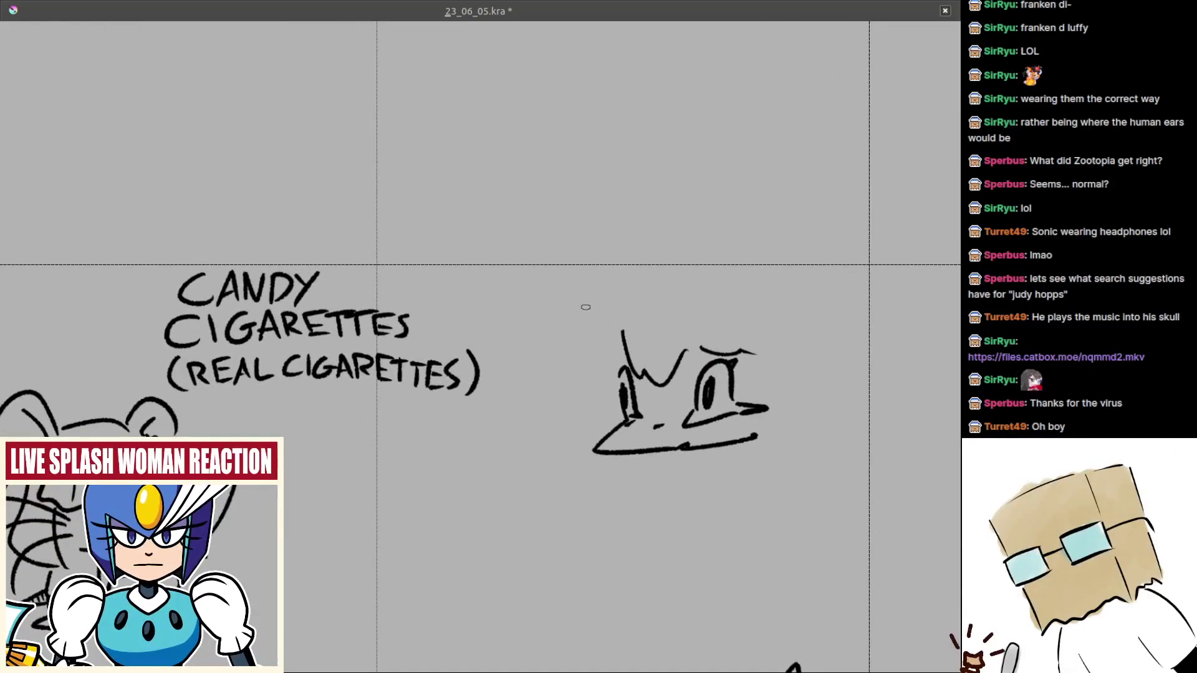
- Add the jagged fringe over the far eye and the pointed hair tuft at the forehead
mouse_move(589, 294)
left_mouse_down()
mouse_move(559, 342)
mouse_move(594, 350)
mouse_move(587, 380)
mouse_move(629, 371)
left_mouse_up()
key("ctrl+z")
left_click_drag(653, 348, 621, 373)
left_click_drag(586, 311, 652, 302)
left_click_drag(690, 311, 655, 312)
key("ctrl+z")
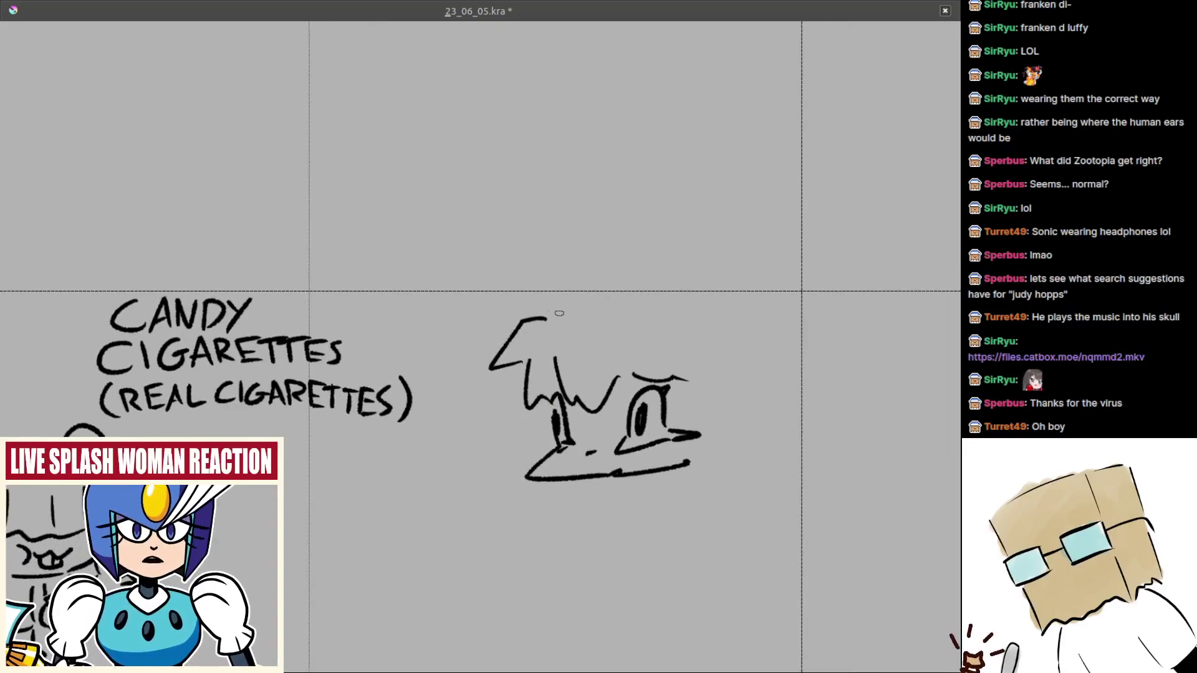
- Draw the spiky crown, the jagged back of the hair and the angled strand beside the near eye
mouse_move(542, 314)
left_mouse_down()
mouse_move(573, 305)
mouse_move(576, 285)
mouse_move(648, 269)
mouse_move(762, 323)
mouse_move(787, 422)
mouse_move(742, 417)
mouse_move(734, 437)
left_mouse_up()
key("ctrl+z")
mouse_move(726, 430)
left_mouse_down()
mouse_move(722, 384)
mouse_move(717, 412)
mouse_move(689, 359)
mouse_move(721, 349)
mouse_move(727, 326)
mouse_move(760, 323)
mouse_move(757, 366)
left_mouse_up()
key("ctrl+z")
key("ctrl+z")
key("ctrl+z")
mouse_move(703, 332)
left_mouse_down()
mouse_move(751, 364)
mouse_move(734, 332)
mouse_move(760, 308)
mouse_move(759, 324)
left_mouse_up()
key("ctrl+z")
mouse_move(789, 413)
left_mouse_down()
mouse_move(772, 372)
mouse_move(784, 361)
mouse_move(731, 397)
left_mouse_up()
scroll(703, 384, "up", 2)
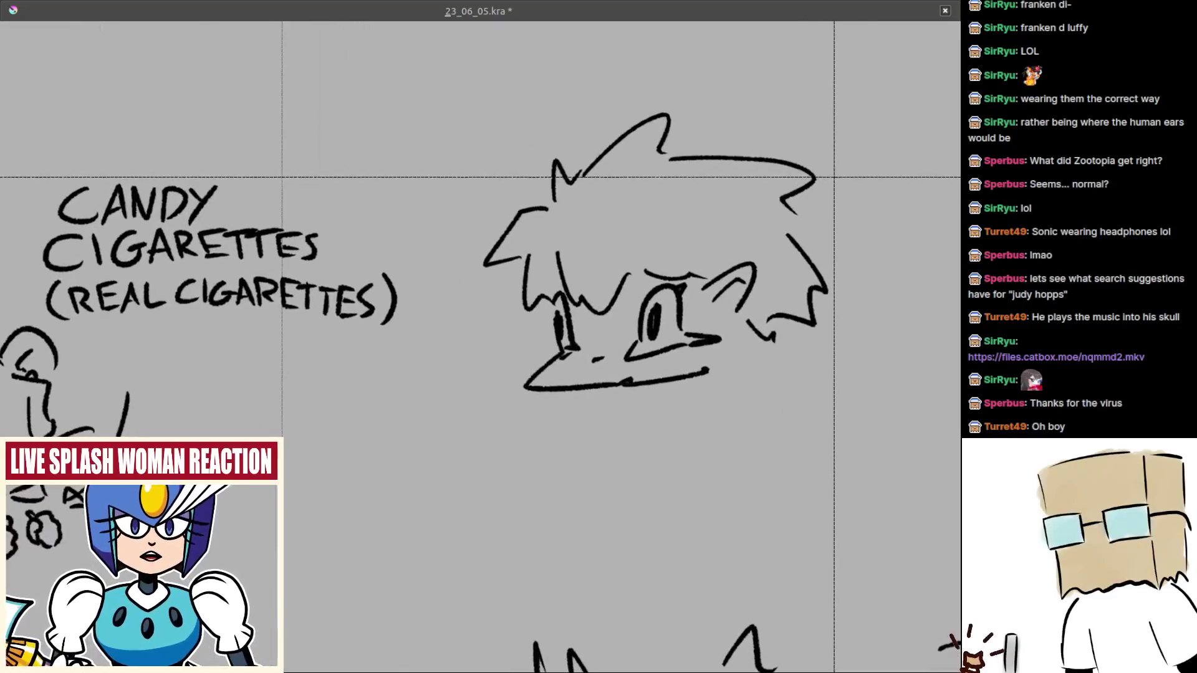
- Draw the cheek line below the back hair and a short tick at the rear end of the beak
left_click_drag(718, 335, 700, 325)
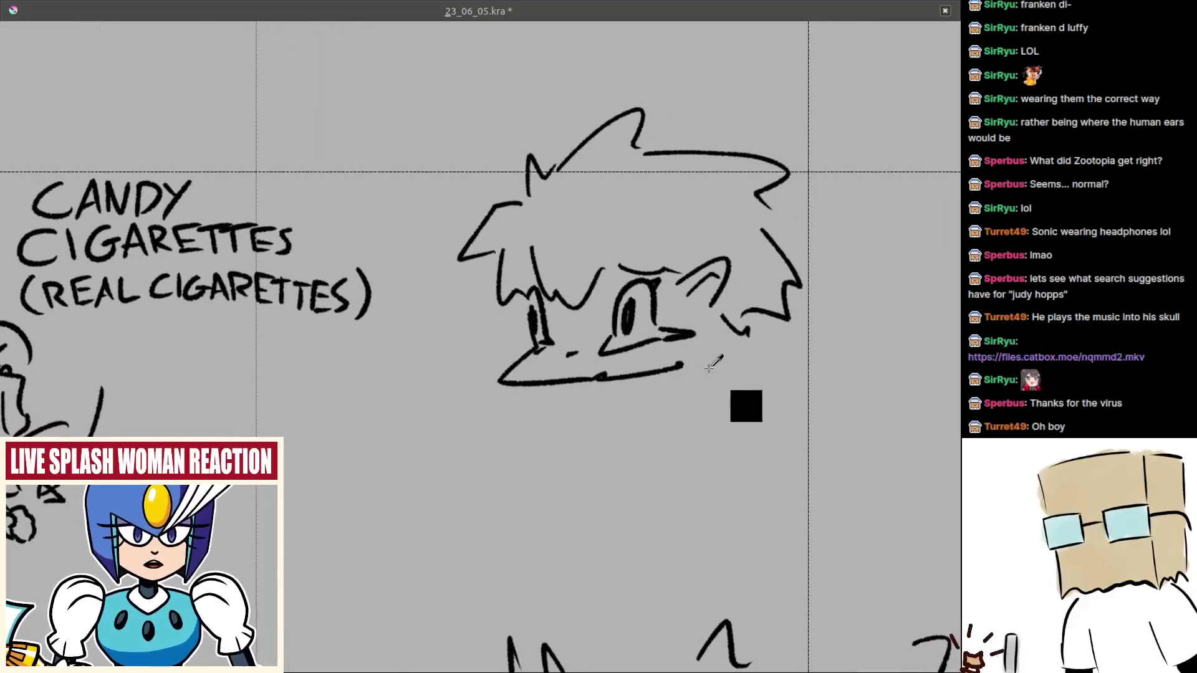
mouse_move(705, 373)
left_mouse_down()
mouse_move(687, 362)
mouse_move(728, 304)
mouse_move(702, 364)
left_mouse_up()
mouse_move(739, 321)
left_mouse_down()
mouse_move(732, 355)
mouse_move(744, 354)
left_mouse_up()
key("ctrl+z")
left_click_drag(738, 365, 735, 367)
key("ctrl+z")
key("ctrl+z")
left_click_drag(698, 325, 700, 343)
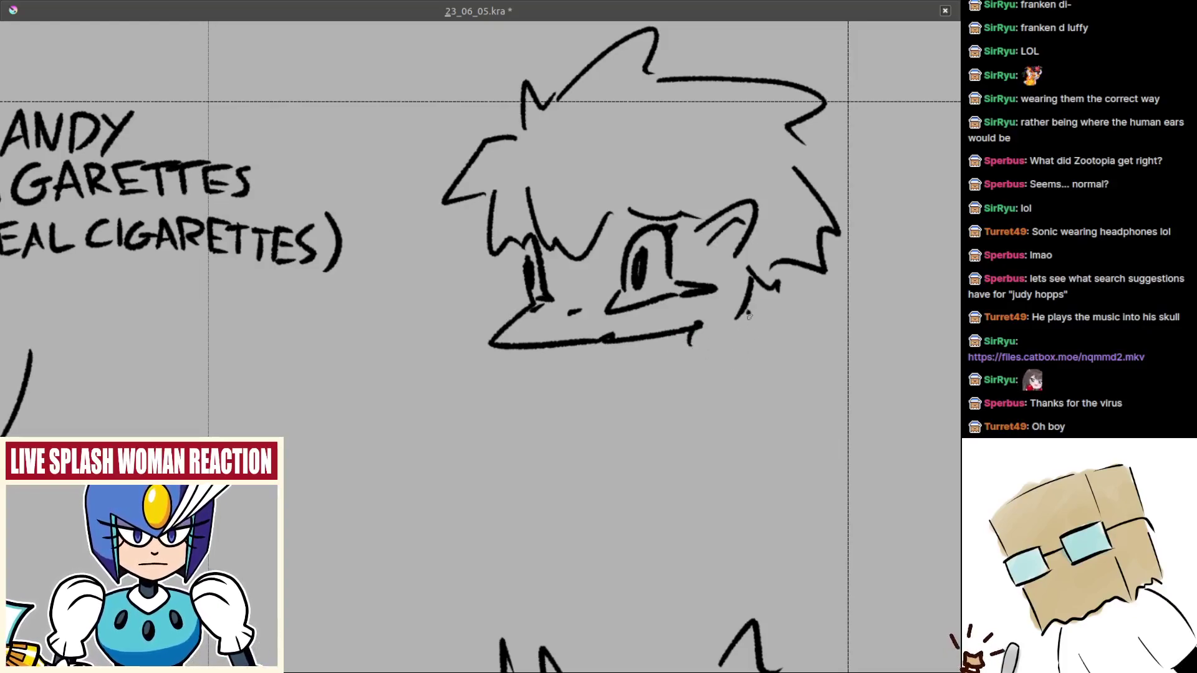
- Redraw the tick under the beak's rear end and add a short neck curve below the cheek line
left_click_drag(688, 335, 688, 347)
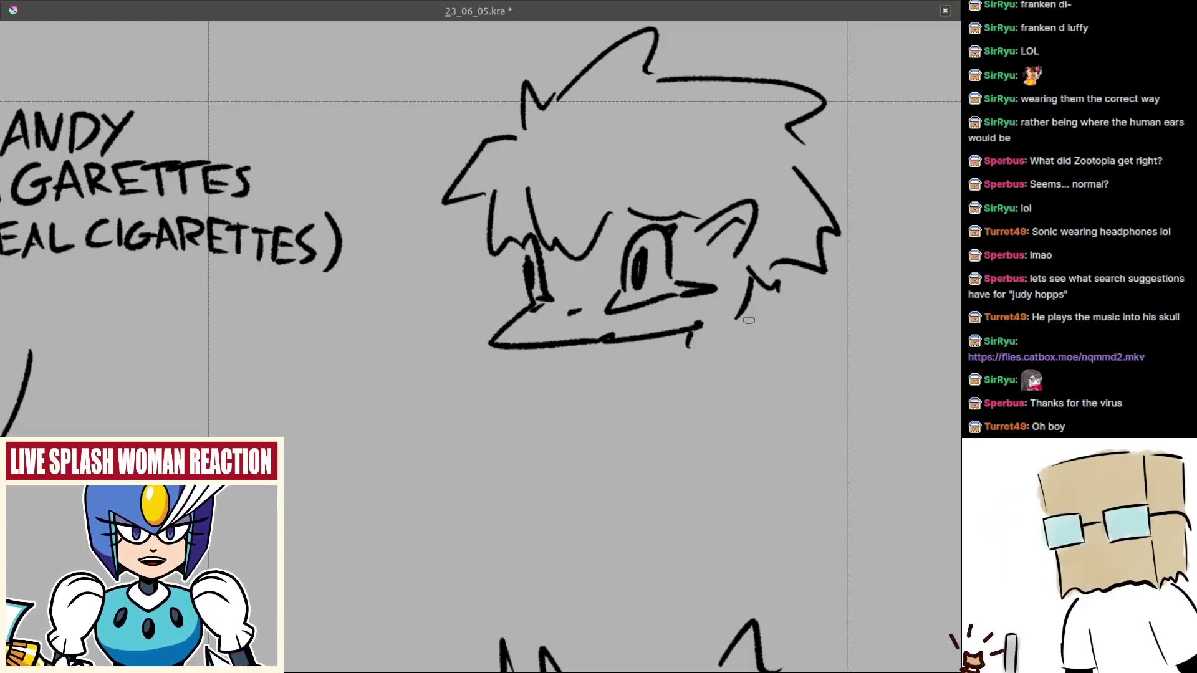
mouse_move(742, 317)
left_mouse_down()
mouse_move(754, 337)
mouse_move(693, 349)
left_mouse_up()
key("ctrl+z")
key("ctrl+z")
key("ctrl+z")
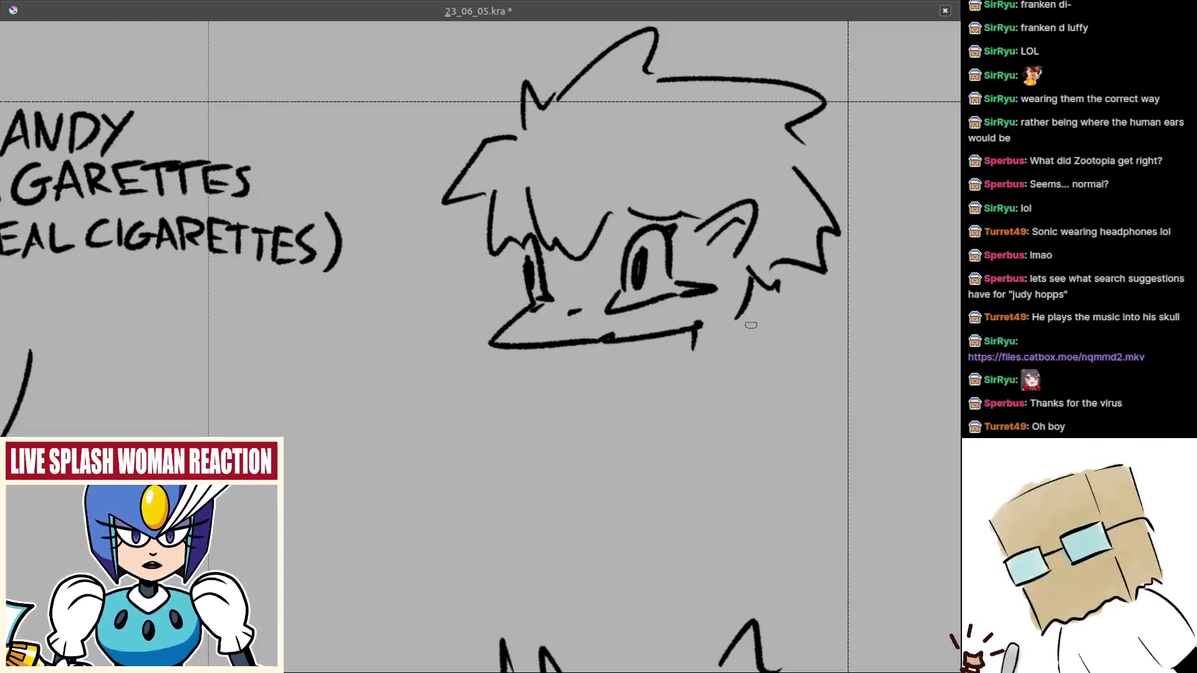
left_click_drag(742, 318, 752, 341)
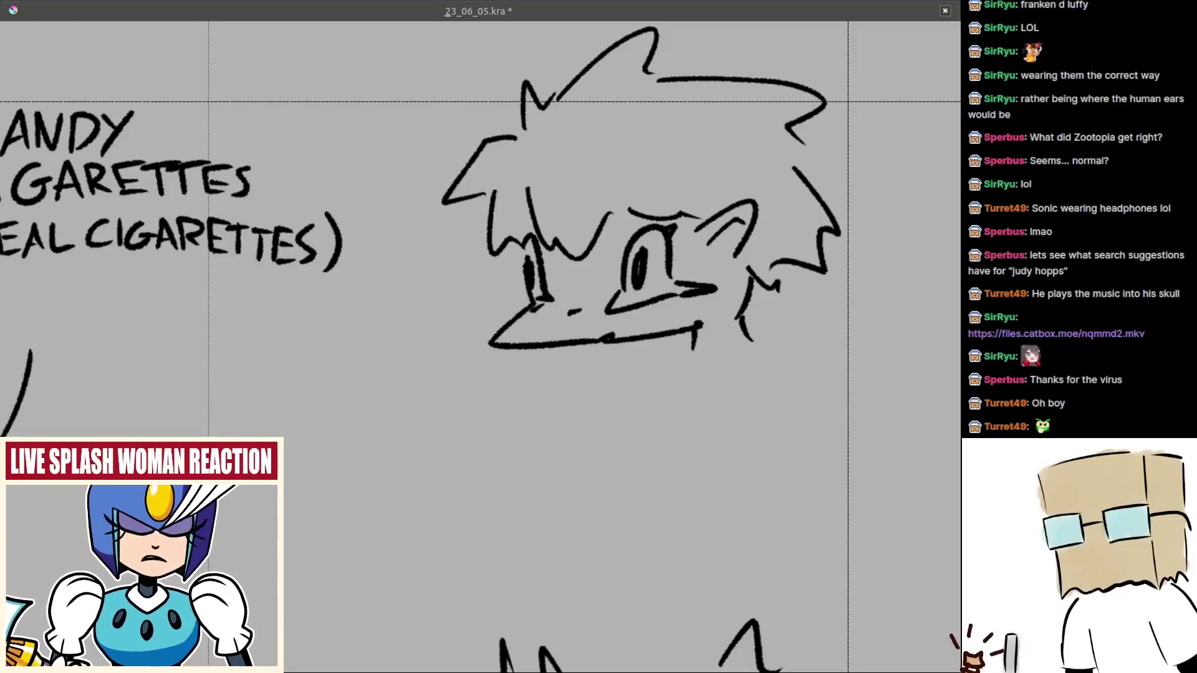
- Erase the jagged hair outline at the back of the head down to the cheek line
left_click_drag(651, 373, 586, 403)
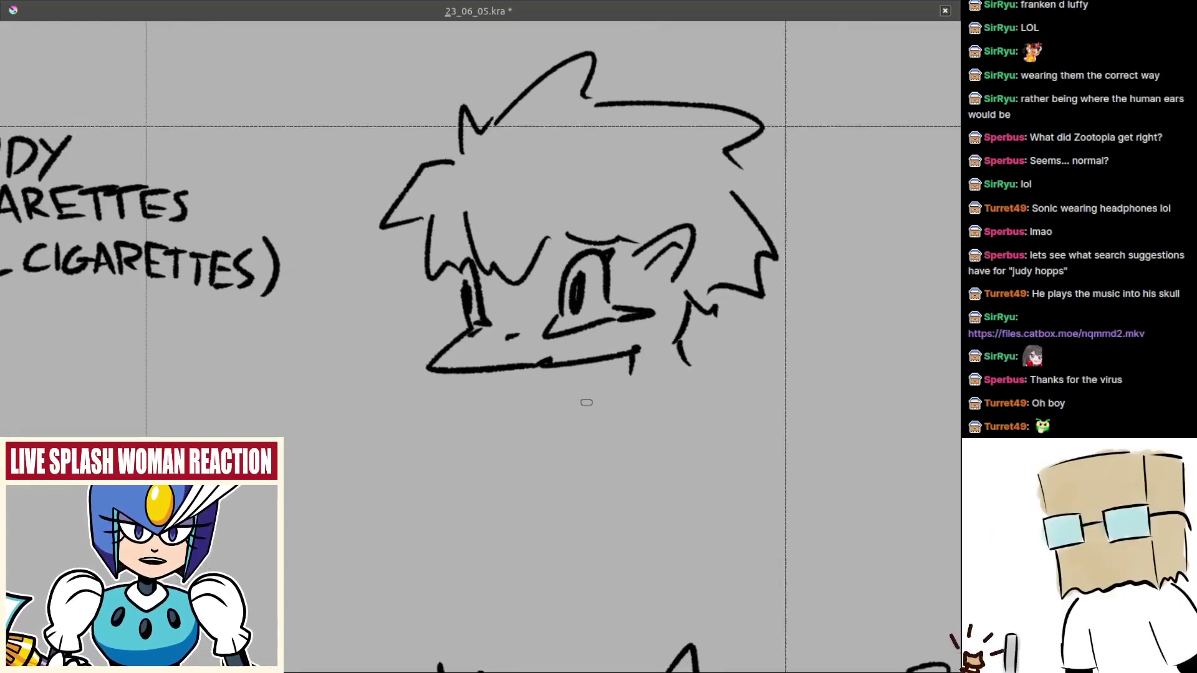
left_click_drag(698, 467, 641, 431)
mouse_move(653, 374)
left_mouse_down()
mouse_move(668, 358)
mouse_move(641, 328)
mouse_move(661, 344)
mouse_move(641, 377)
mouse_move(657, 379)
mouse_move(652, 354)
left_mouse_up()
key("ctrl+z")
left_click_drag(690, 319, 665, 347)
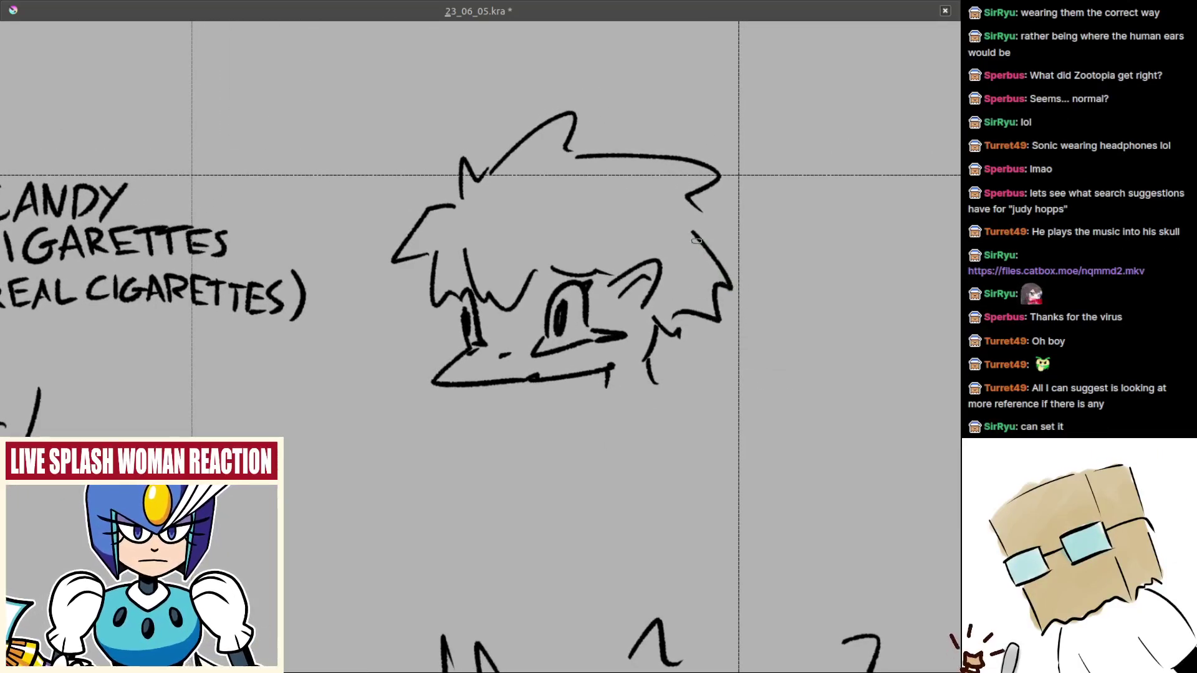
left_click_drag(697, 241, 723, 259)
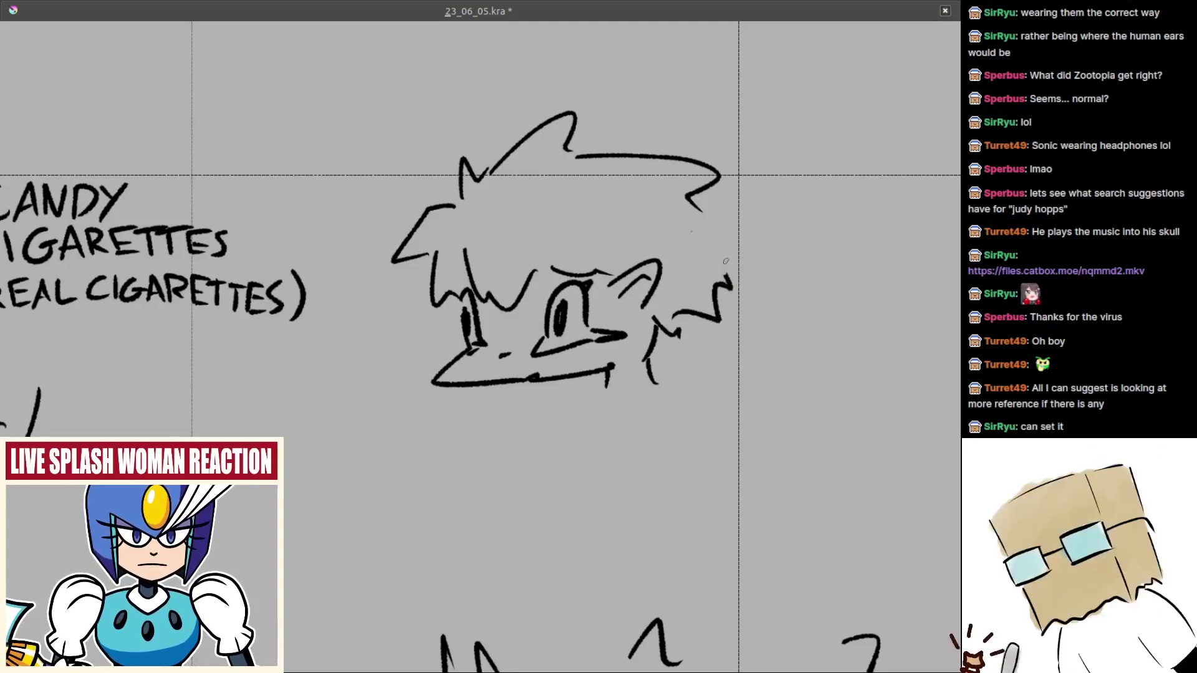
left_click_drag(722, 286, 717, 300)
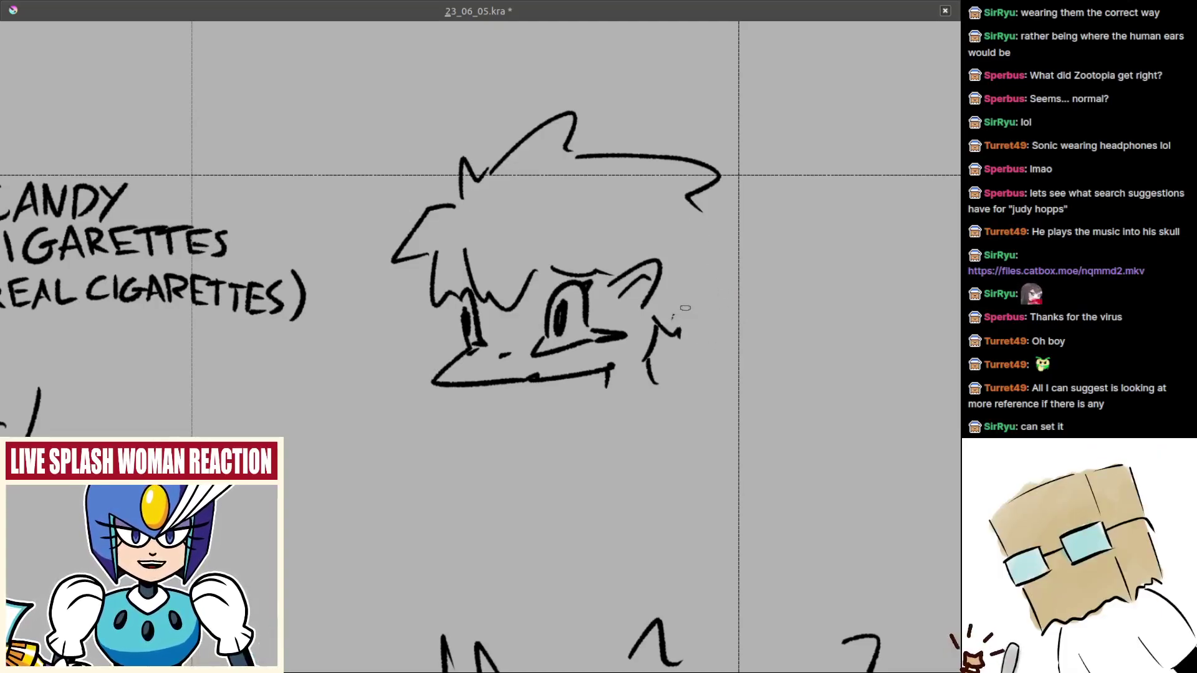
left_click_drag(674, 319, 674, 333)
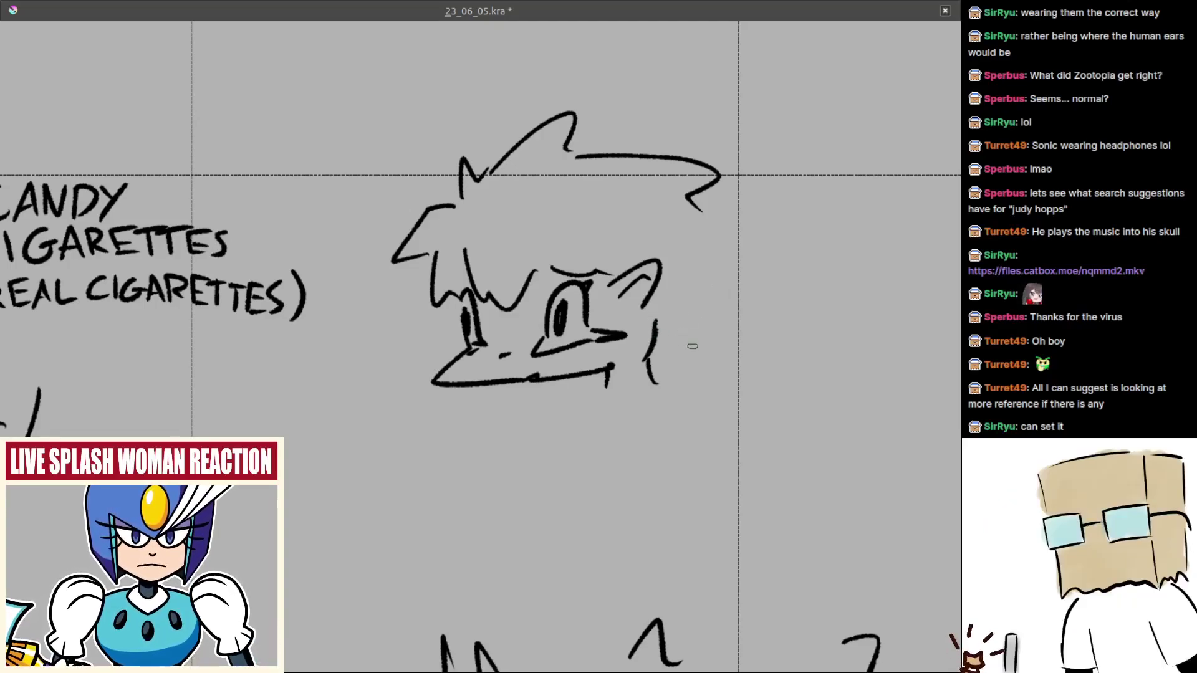
scroll(690, 346, "down", 1)
left_click_drag(720, 315, 703, 318)
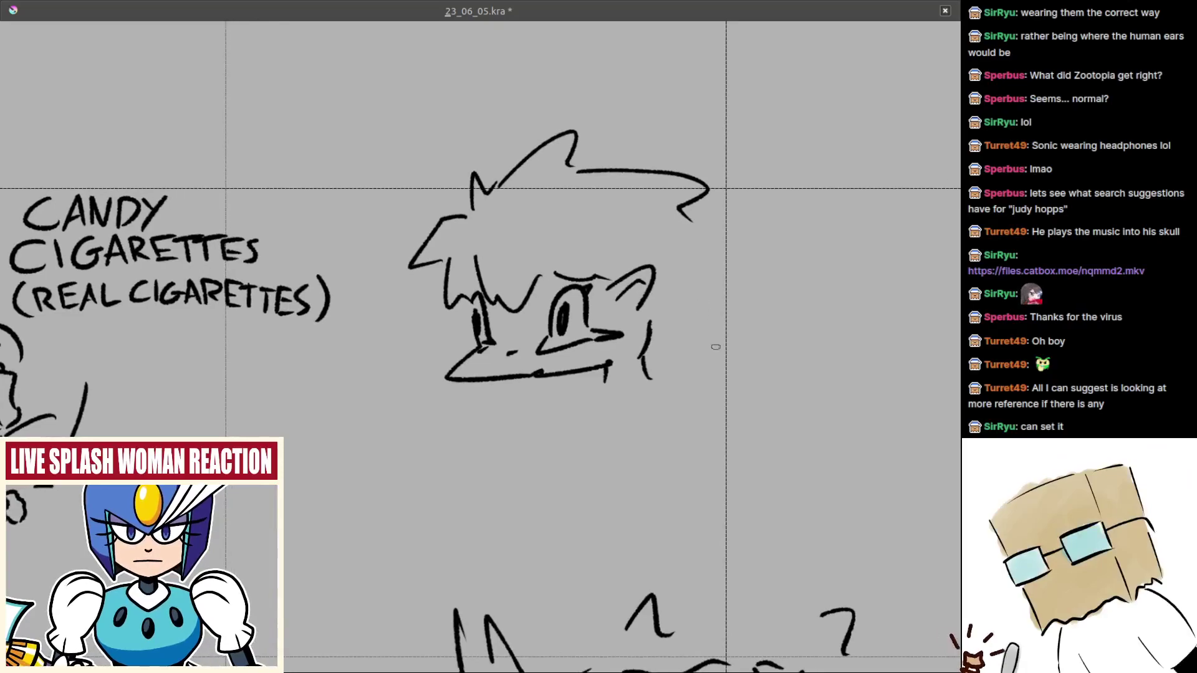
mouse_move(702, 233)
left_mouse_down()
mouse_move(744, 264)
mouse_move(771, 351)
mouse_move(724, 405)
left_mouse_up()
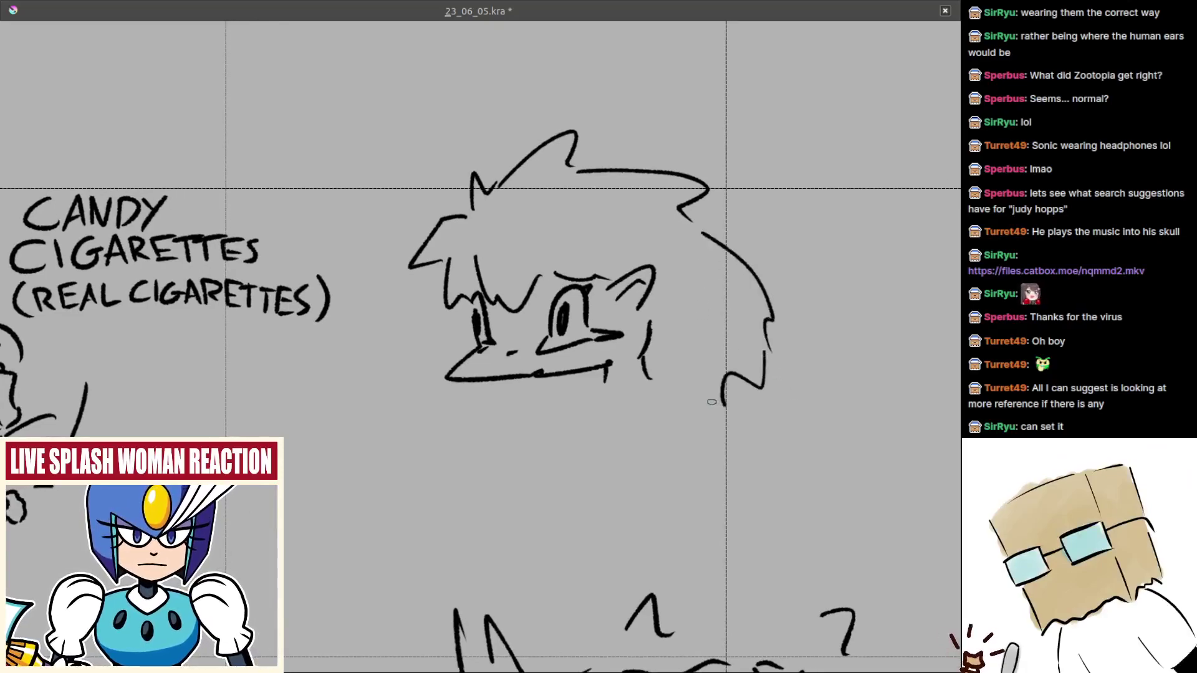
key("ctrl+z")
key("ctrl+z")
left_click_drag(697, 219, 760, 257)
key("ctrl+z")
mouse_move(695, 221)
left_mouse_down()
mouse_move(754, 249)
mouse_move(782, 307)
mouse_move(744, 311)
mouse_move(741, 256)
mouse_move(764, 311)
mouse_move(726, 365)
left_mouse_up()
key("ctrl+z")
key("ctrl+z")
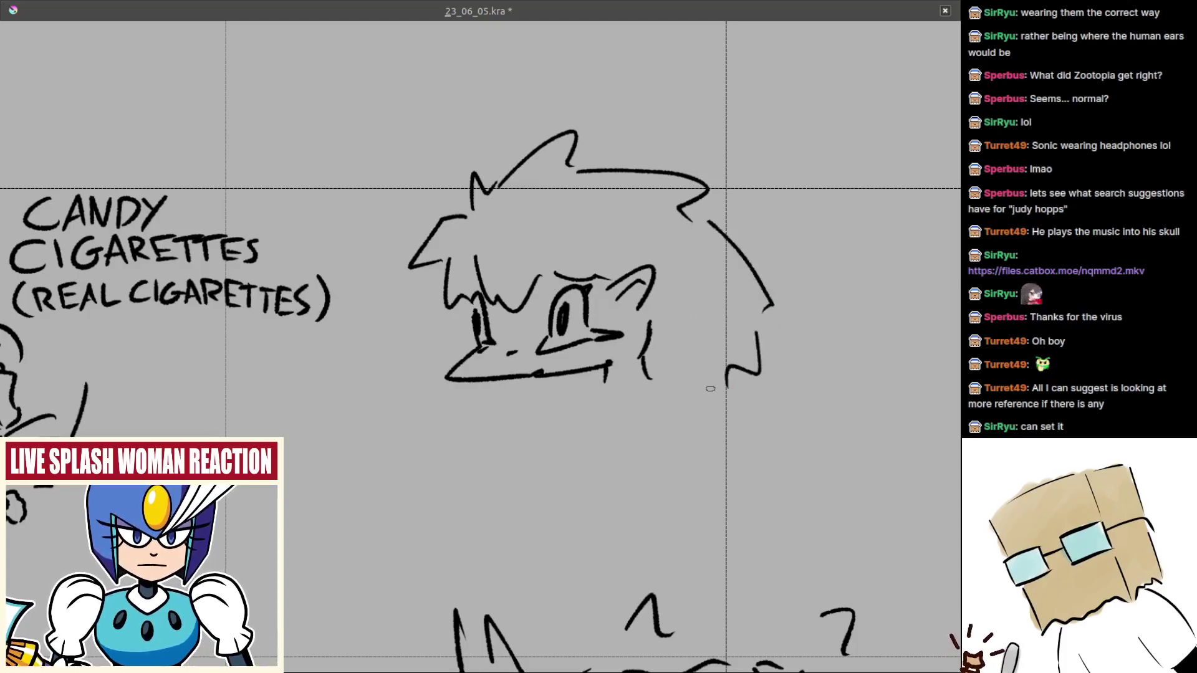
key("ctrl+z")
left_click_drag(648, 373, 705, 405)
left_click_drag(756, 311, 787, 367)
key("ctrl+z")
key("ctrl+z")
key("ctrl+z")
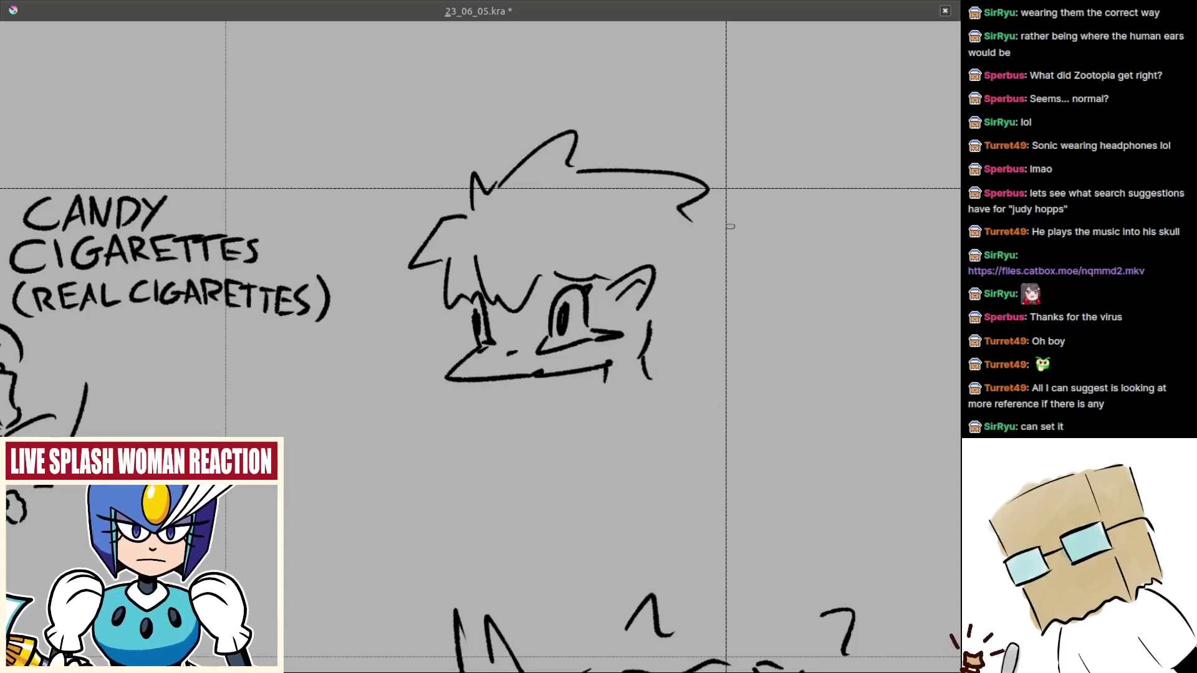
key("ctrl+z")
- Draw the bird's back hair as a long outer curve from the crown, with shorter pointed tufts stepping in toward the nape
mouse_move(692, 207)
left_mouse_down()
mouse_move(718, 219)
mouse_move(769, 313)
mouse_move(799, 315)
mouse_move(770, 326)
mouse_move(787, 399)
left_mouse_up()
key("ctrl+z")
key("ctrl+z")
left_click_drag(757, 329, 779, 381)
key("ctrl+z")
left_click_drag(742, 315, 767, 376)
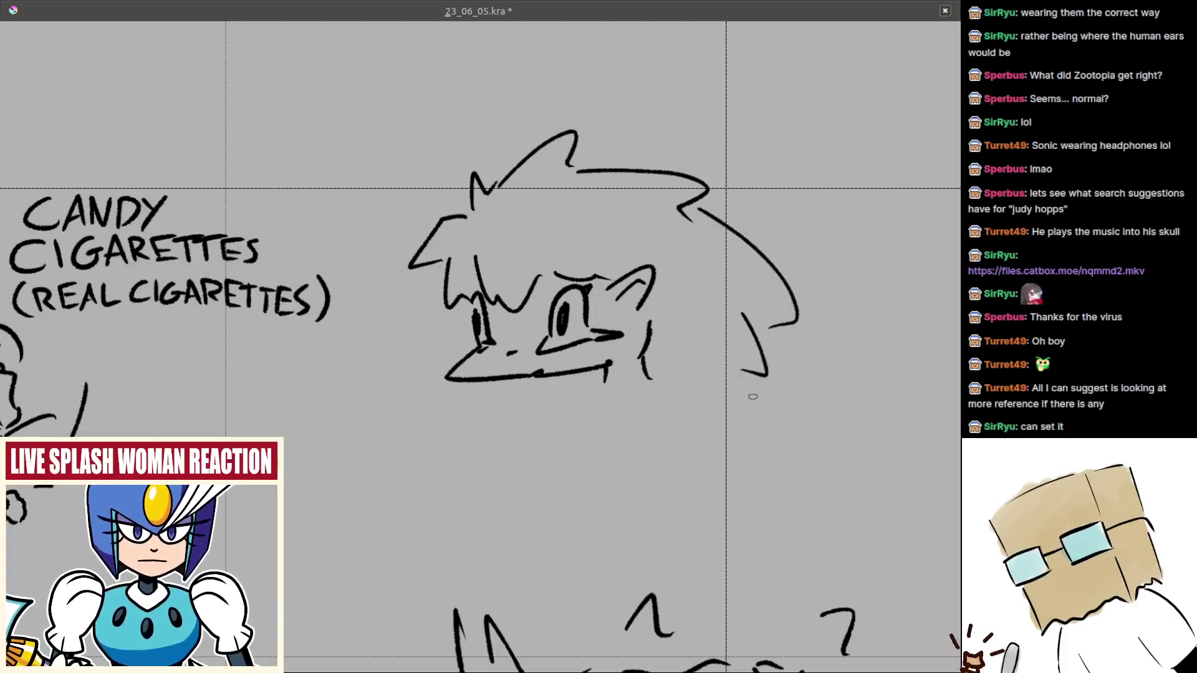
left_click_drag(703, 350, 682, 389)
- Add a small zigzag strand inside the back hair, between the ear and the outer curve
scroll(670, 322, "up", 1)
left_click_drag(693, 265, 754, 300)
key("ctrl+z")
mouse_move(768, 301)
left_mouse_down()
mouse_move(775, 273)
mouse_move(821, 251)
left_mouse_up()
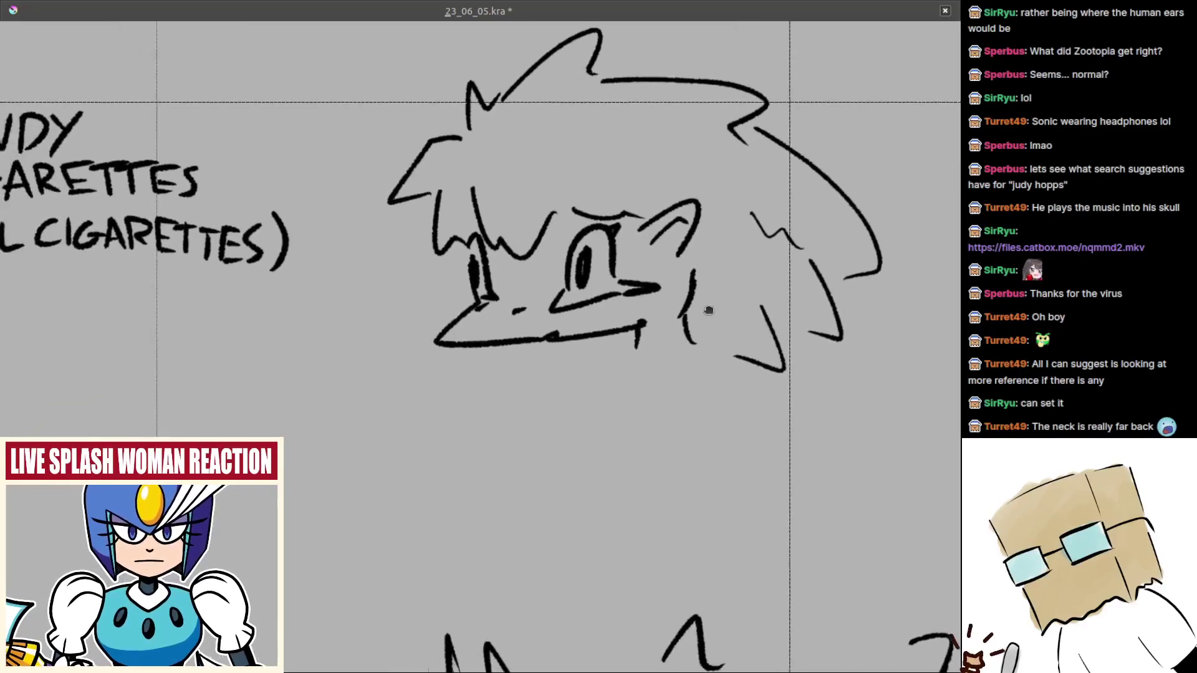
left_click_drag(760, 326, 736, 344)
scroll(745, 332, "down", 5)
scroll(724, 435, "up", 6)
mouse_move(696, 382)
left_mouse_down()
mouse_move(631, 351)
mouse_move(571, 499)
left_mouse_up()
left_click_drag(713, 343, 777, 486)
key("ctrl+z")
key("ctrl+z")
scroll(688, 394, "down", 4)
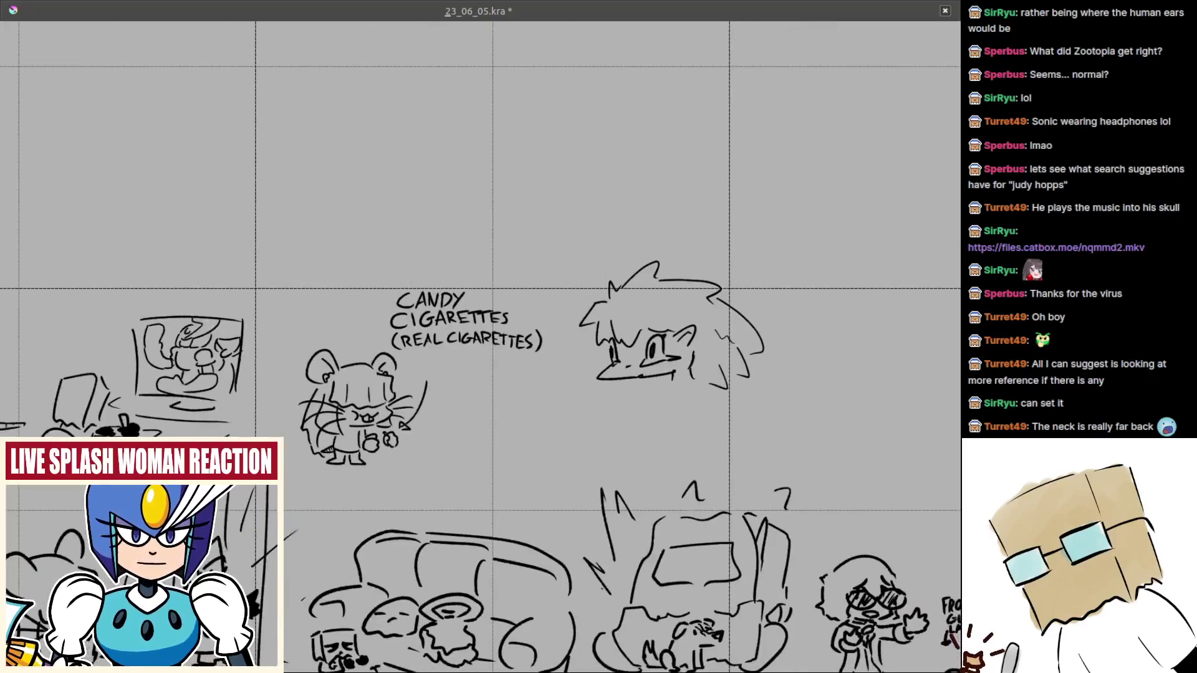
- Mirror the canvas view horizontally and check the bird's head close up
scroll(655, 459, "down", 4)
key("m")
mouse_move(334, 463)
left_mouse_down()
mouse_move(536, 436)
mouse_move(470, 364)
left_mouse_up()
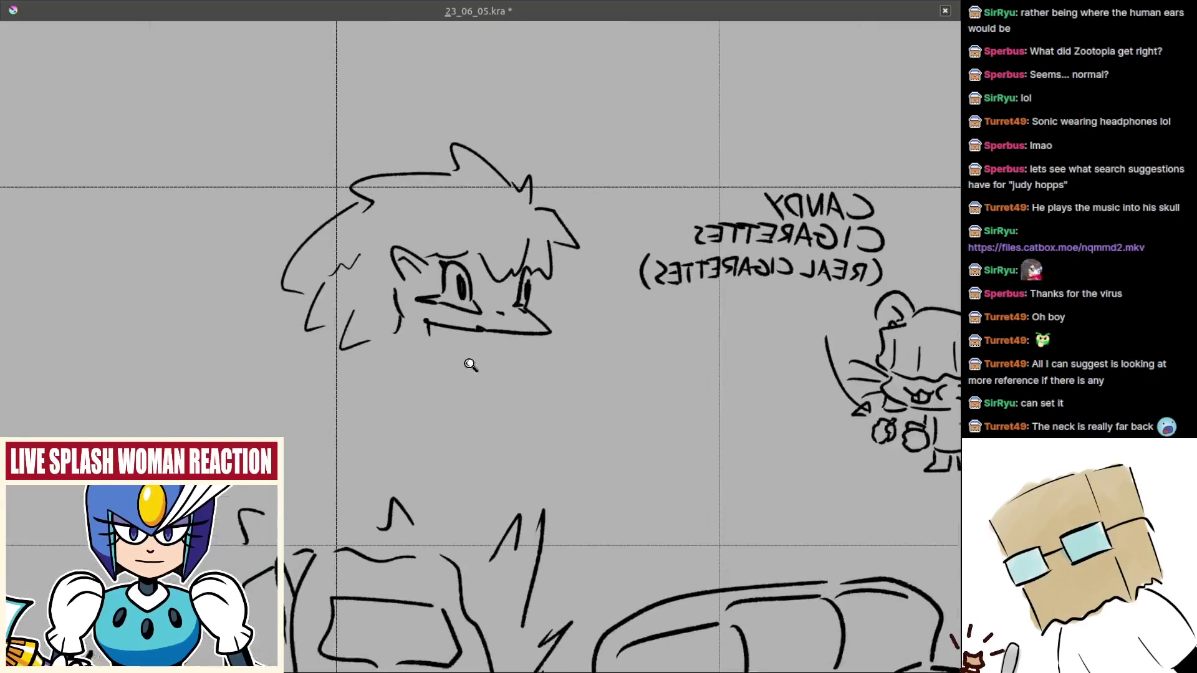
scroll(471, 365, "up", 3)
left_click_drag(614, 389, 567, 401)
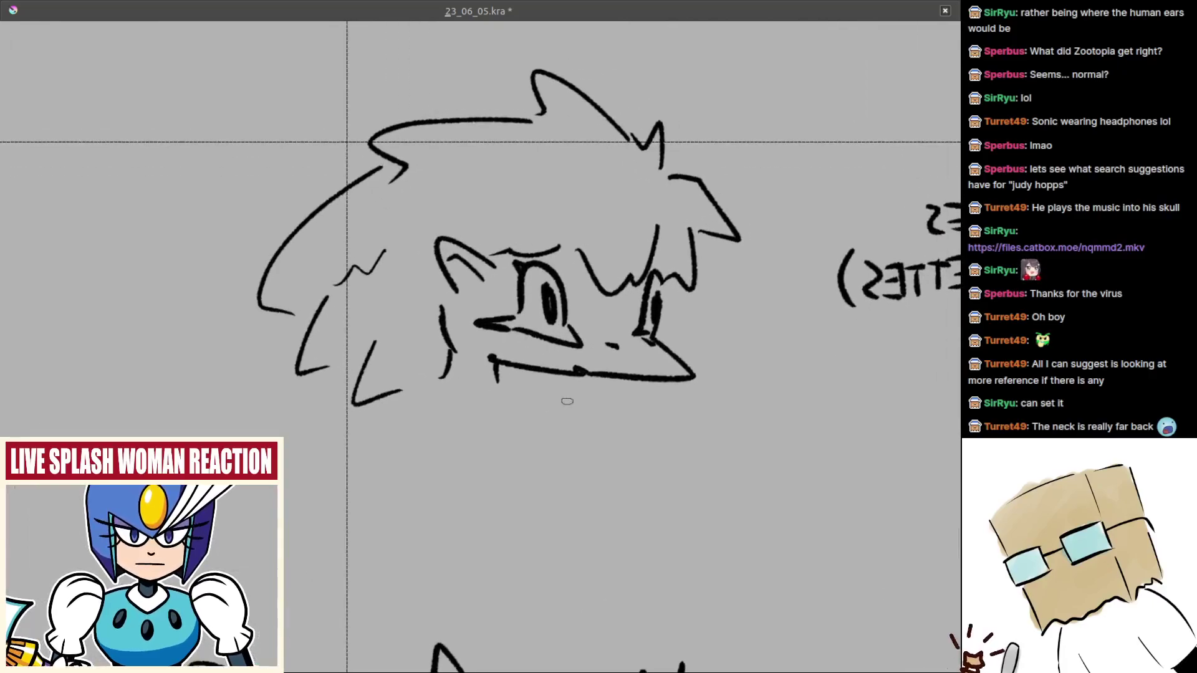
- Replace the old cheek line with a curve running from the ear into the neck, and redraw the tick beneath the beak
left_click_drag(509, 426, 533, 393)
scroll(506, 419, "up", 1)
scroll(531, 396, "up", 2)
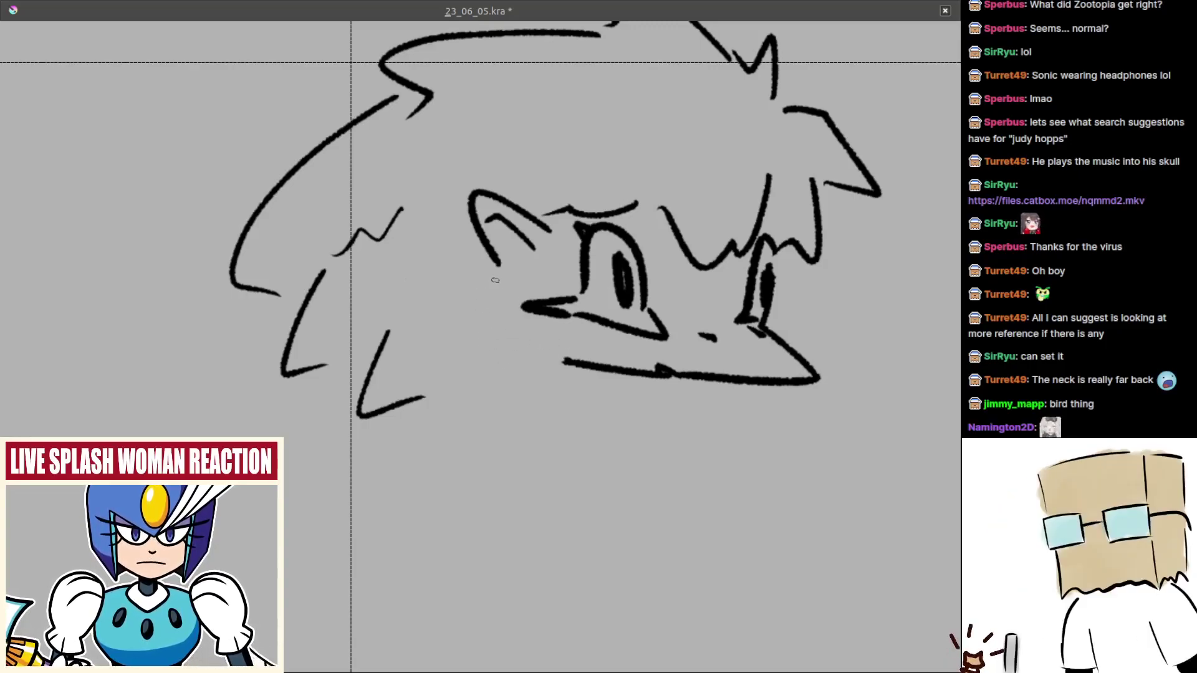
mouse_move(495, 281)
left_mouse_down()
mouse_move(529, 348)
mouse_move(563, 377)
left_mouse_up()
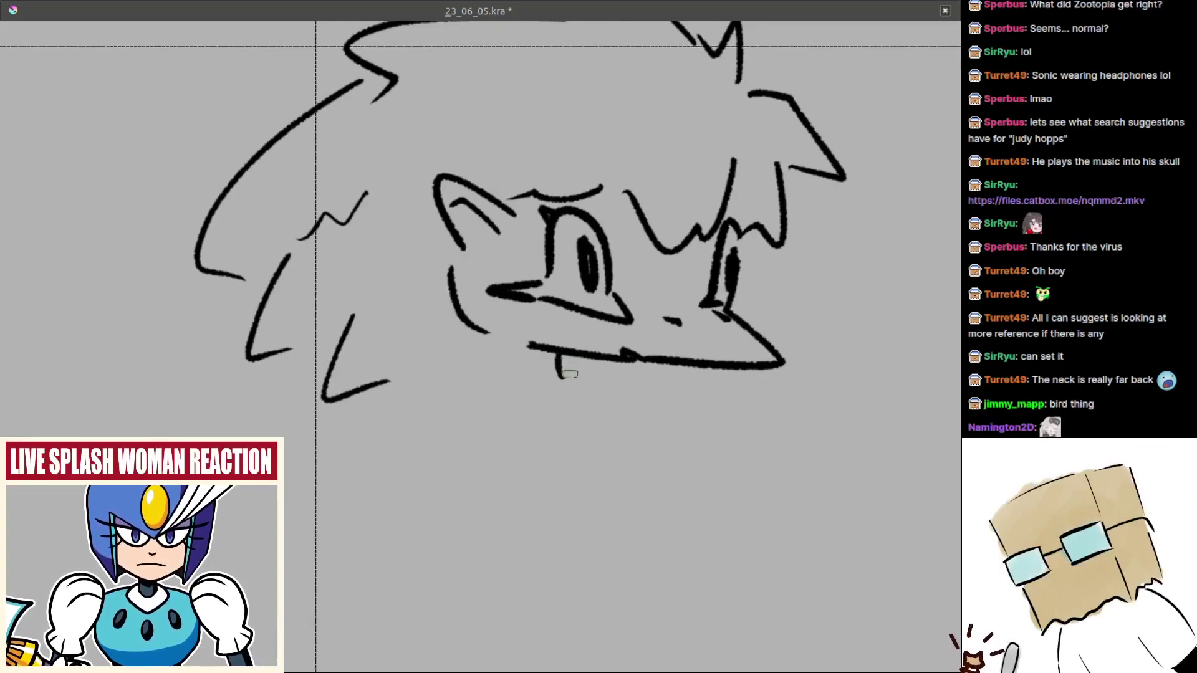
key("ctrl+z")
mouse_move(474, 331)
left_mouse_down()
mouse_move(545, 350)
mouse_move(509, 378)
left_mouse_up()
key("ctrl+z")
scroll(511, 377, "down", 4)
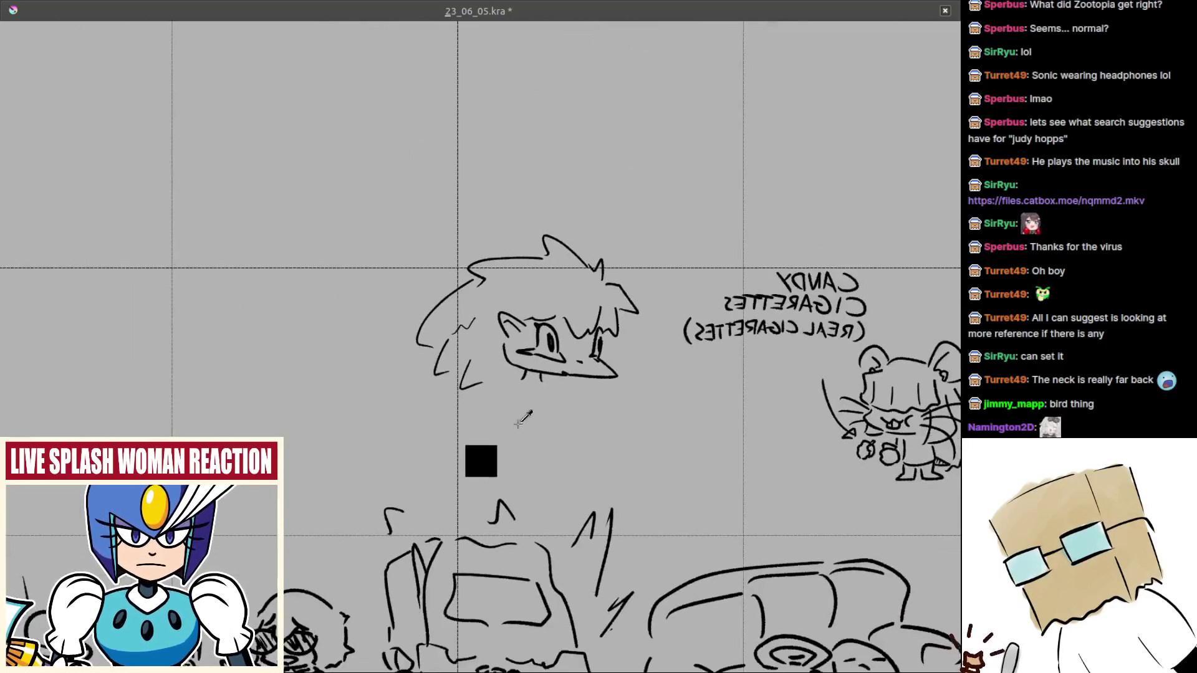
scroll(535, 377, "up", 4)
left_click_drag(521, 319, 552, 330)
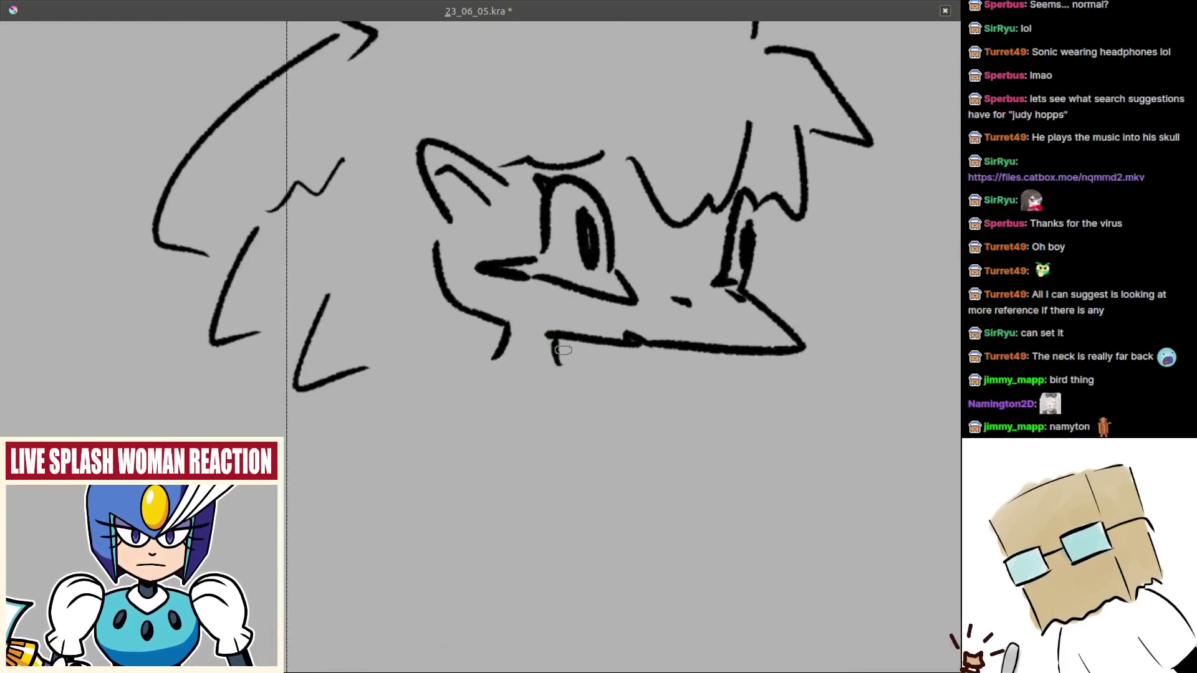
- Draw the slanted neckline at the base of the neck with a pointed collar tip on each side
scroll(563, 350, "down", 4)
scroll(530, 388, "up", 3)
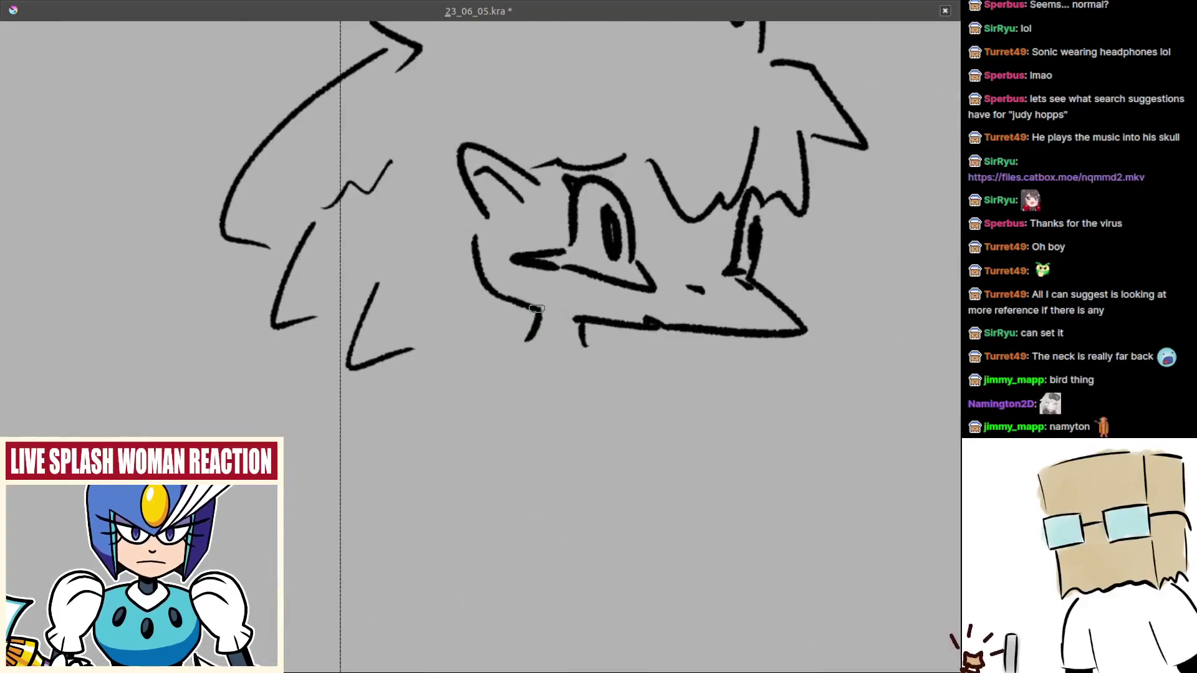
scroll(534, 312, "down", 4)
scroll(555, 368, "up", 3)
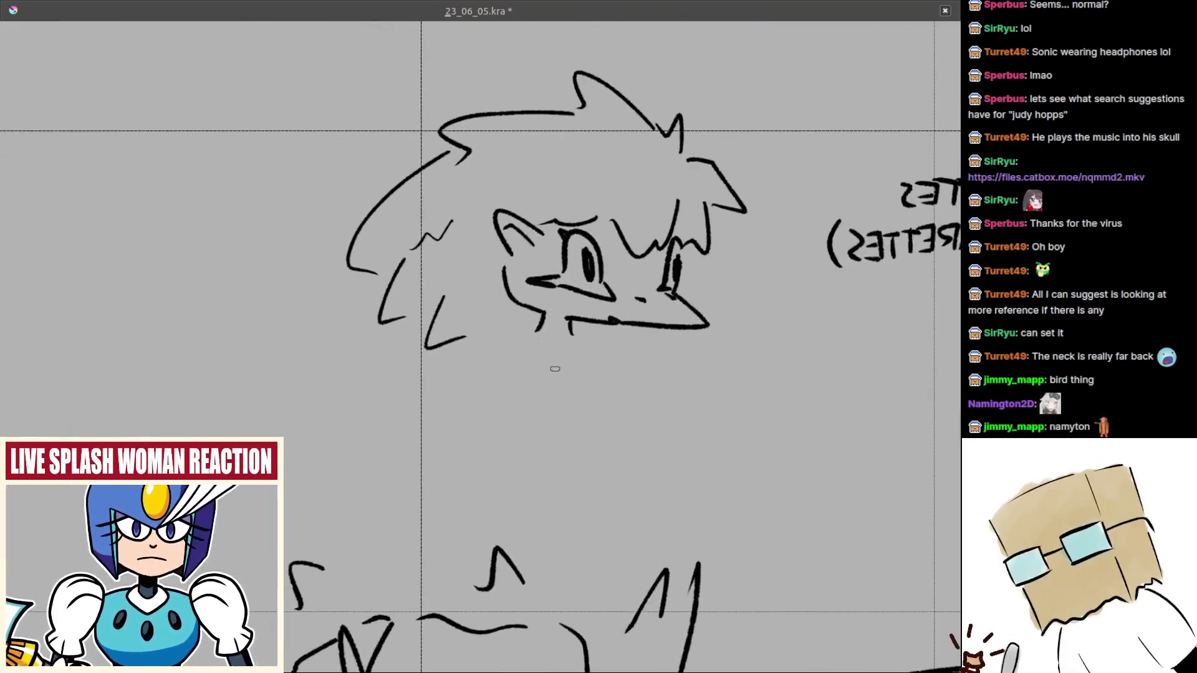
left_click_drag(581, 387, 598, 432)
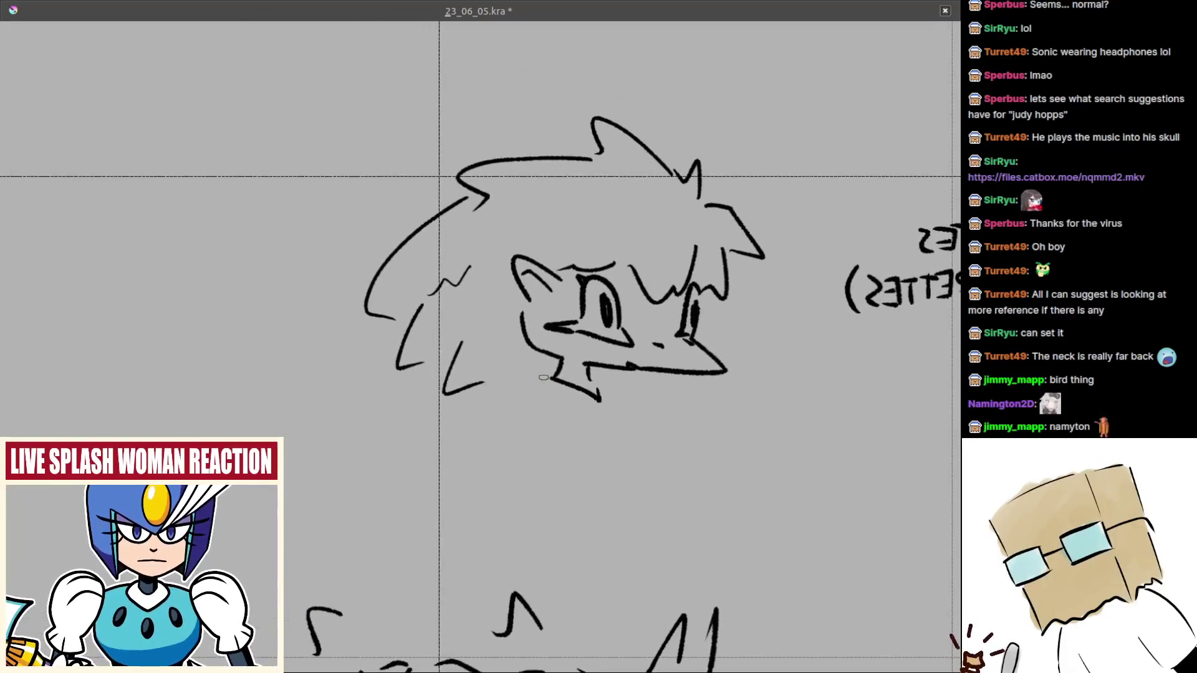
mouse_move(552, 372)
left_mouse_down()
mouse_move(546, 387)
mouse_move(600, 393)
left_mouse_up()
scroll(595, 390, "up", 3)
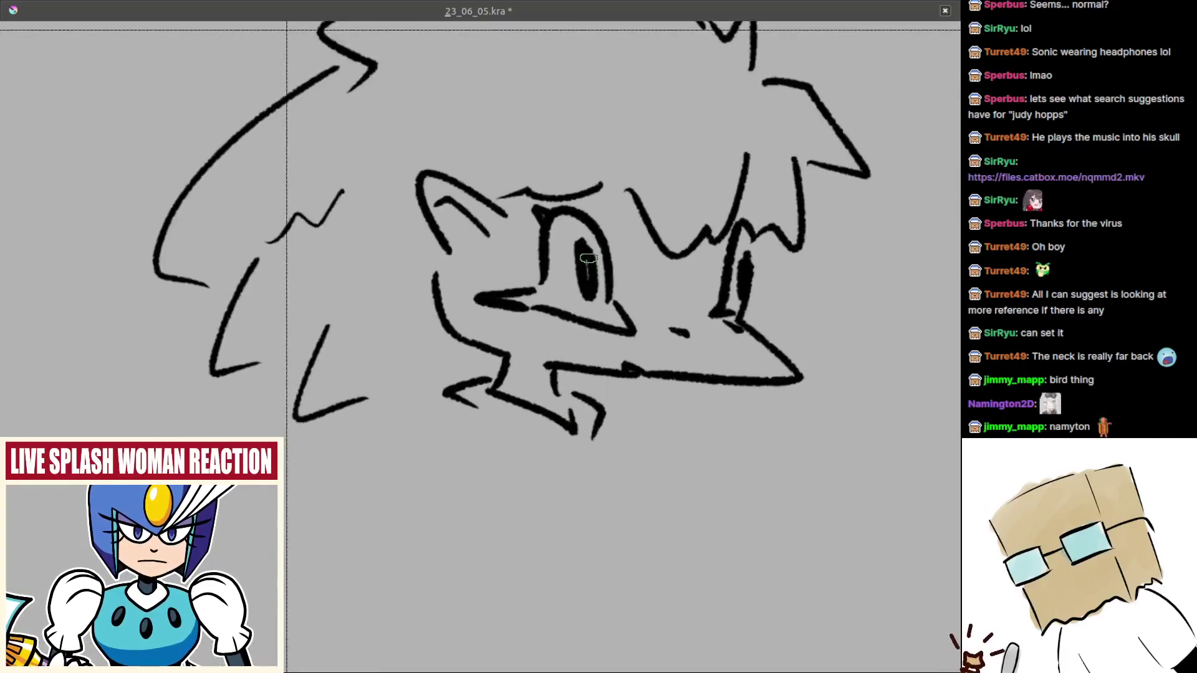
- Touch up the pupils of both eyes
mouse_move(589, 258)
left_mouse_down()
mouse_move(588, 277)
mouse_move(589, 257)
left_mouse_up()
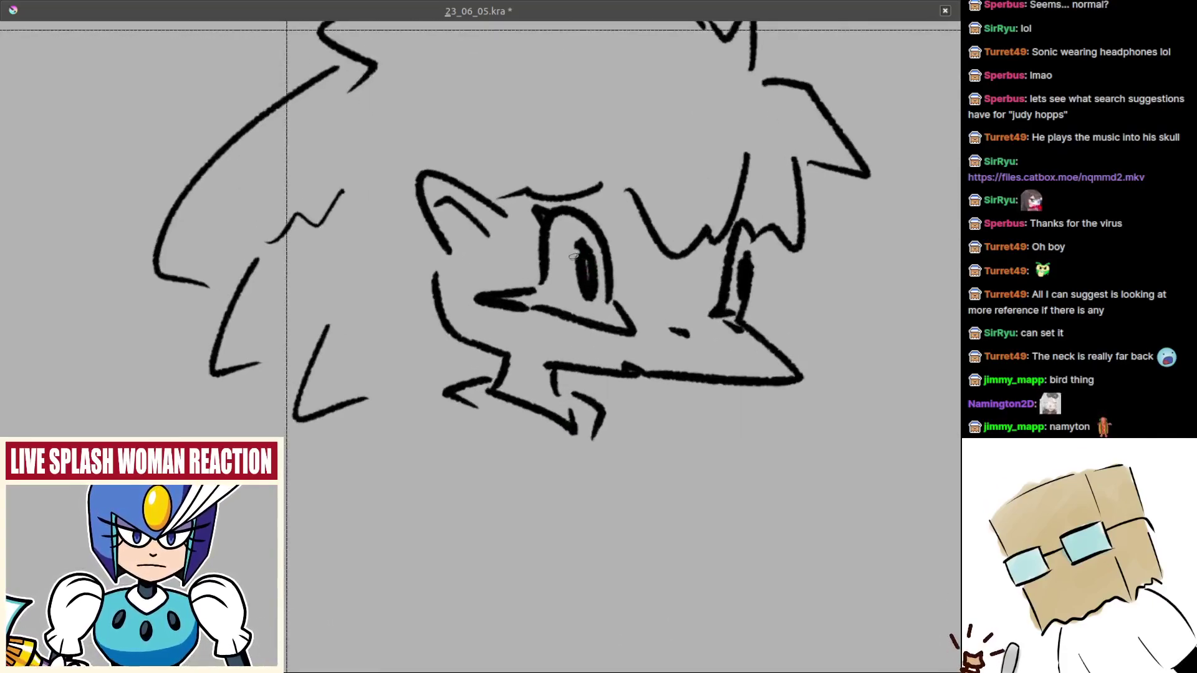
left_click_drag(744, 279, 692, 274)
scroll(683, 269, "down", 5)
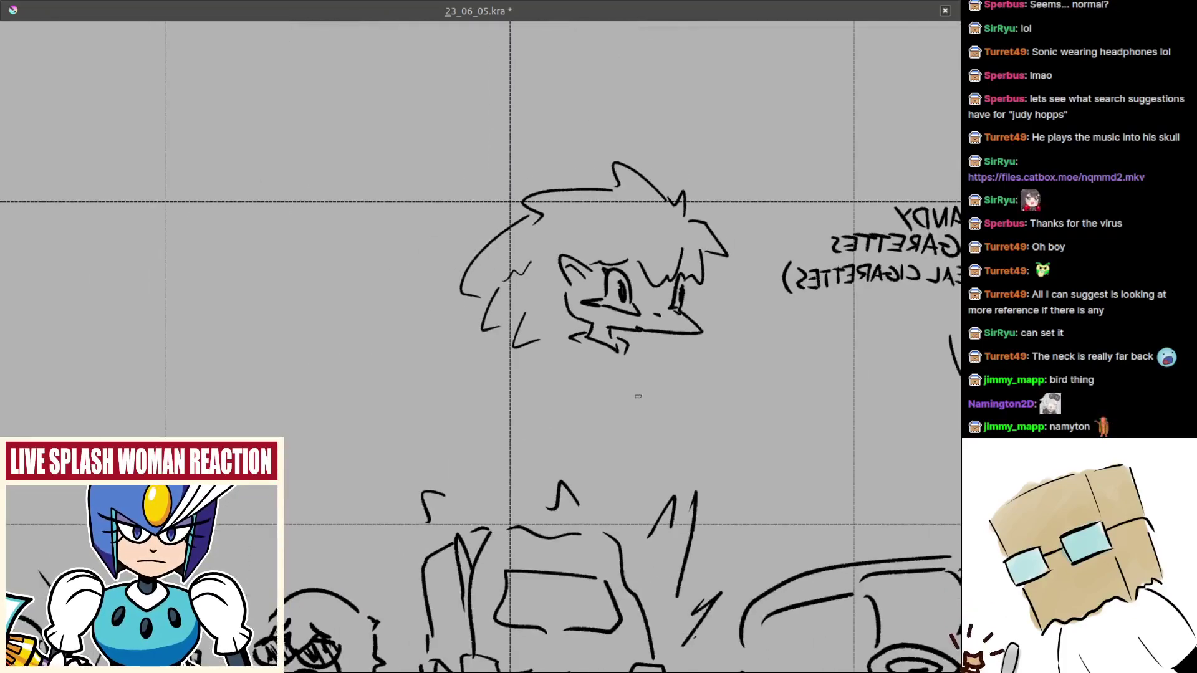
- Draw a scalloped ruffle around the neckline and jagged collar flaps over both shoulders
scroll(580, 337, "up", 4)
left_click_drag(558, 340, 636, 373)
key("ctrl+z")
mouse_move(513, 373)
left_mouse_down()
mouse_move(569, 316)
mouse_move(517, 331)
left_mouse_up()
key("ctrl+z")
left_click_drag(555, 292, 520, 309)
key("ctrl+z")
mouse_move(589, 270)
left_mouse_down()
mouse_move(546, 283)
mouse_move(586, 295)
mouse_move(578, 311)
mouse_move(603, 326)
mouse_move(553, 314)
mouse_move(588, 323)
left_mouse_up()
key("ctrl+z")
key("ctrl+z")
mouse_move(697, 293)
left_mouse_down()
mouse_move(717, 320)
mouse_move(691, 342)
left_mouse_up()
mouse_move(679, 347)
left_mouse_down()
mouse_move(661, 398)
mouse_move(613, 327)
mouse_move(525, 357)
mouse_move(522, 399)
left_mouse_up()
- Draw the near arm as two smooth, slightly curved lines below the collar flap, replacing the jagged attempt
left_click_drag(592, 317, 598, 380)
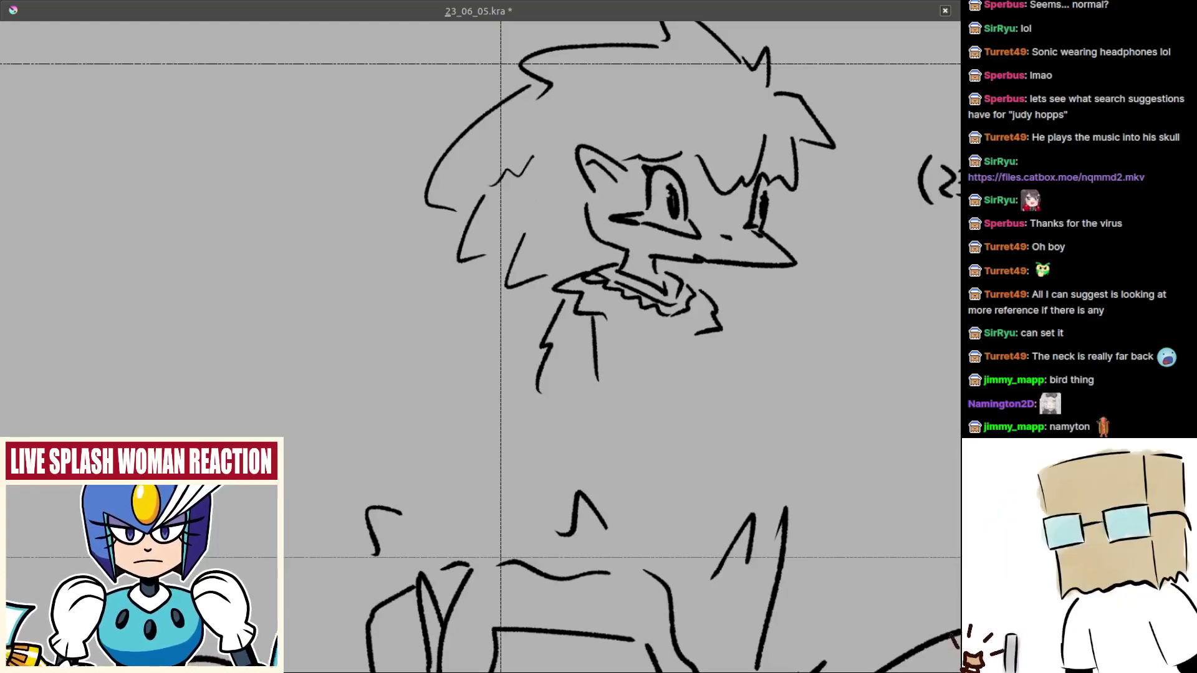
scroll(599, 356, "up", 2)
key("ctrl+z")
key("ctrl+z")
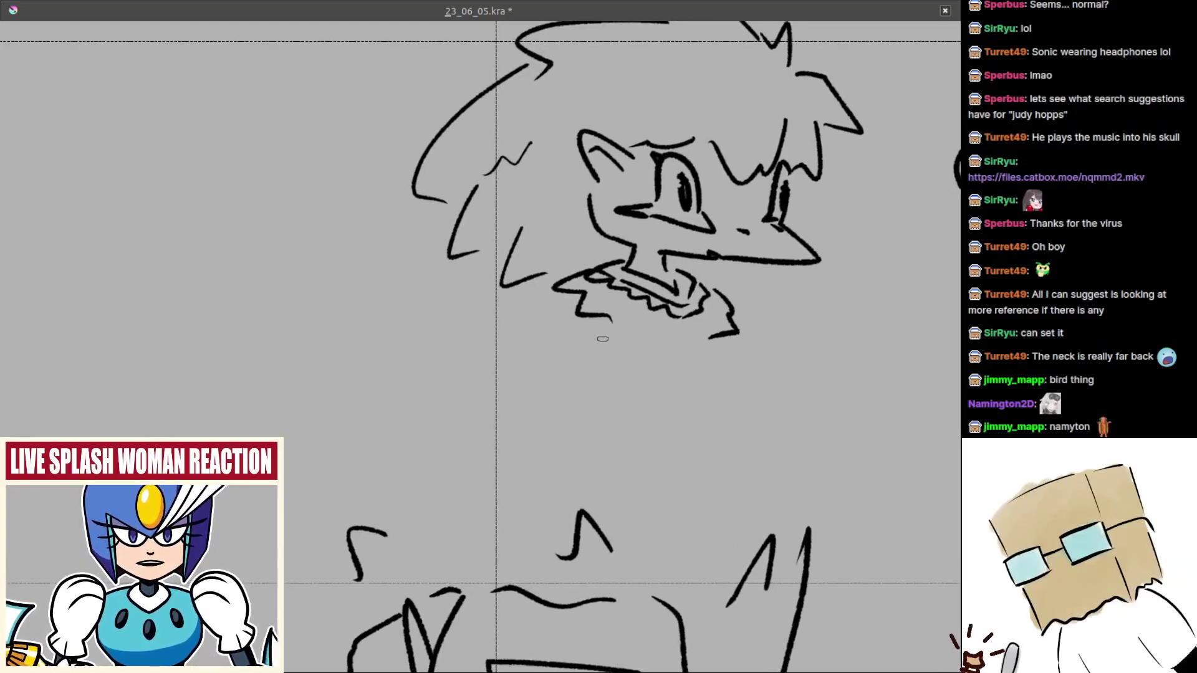
mouse_move(603, 346)
left_mouse_down()
mouse_move(593, 411)
mouse_move(595, 367)
mouse_move(594, 399)
left_mouse_up()
key("ctrl+z")
key("ctrl+z")
key("ctrl+z")
left_click_drag(566, 299, 547, 386)
key("ctrl+z")
left_click_drag(570, 316, 551, 398)
key("ctrl+z")
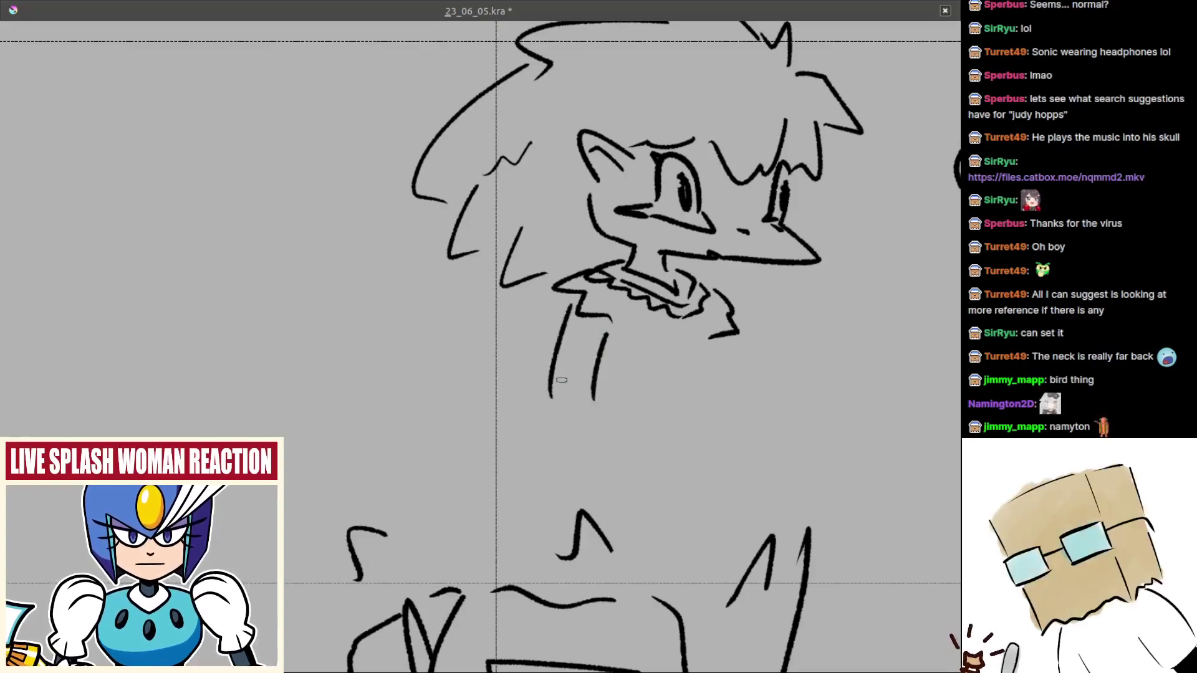
- Draw two roughly parallel lines below the far collar flap for the far arm
mouse_move(653, 338)
left_mouse_down()
mouse_move(556, 343)
mouse_move(624, 366)
mouse_move(580, 355)
mouse_move(585, 322)
mouse_move(598, 318)
left_mouse_up()
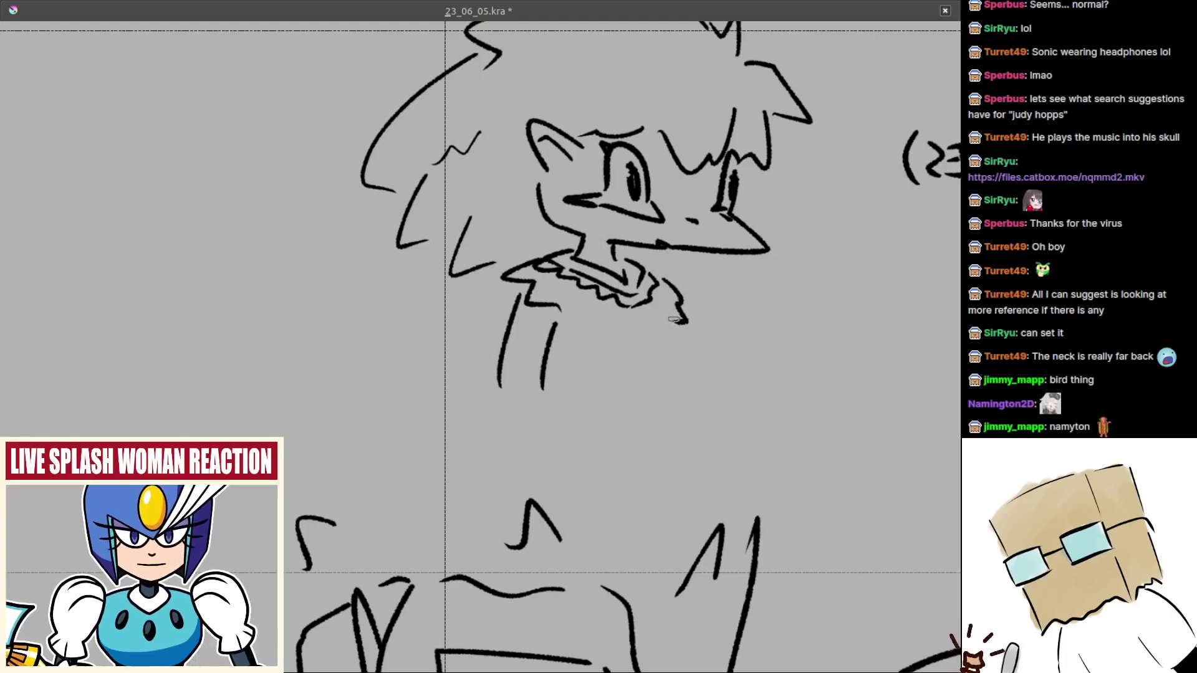
left_click_drag(676, 324, 672, 385)
key("ctrl+z")
mouse_move(660, 322)
left_mouse_down()
mouse_move(662, 425)
mouse_move(661, 382)
mouse_move(664, 414)
left_mouse_up()
key("ctrl+z")
mouse_move(685, 373)
left_mouse_down()
mouse_move(521, 396)
mouse_move(535, 357)
mouse_move(552, 419)
left_mouse_up()
mouse_move(521, 313)
left_mouse_down()
mouse_move(520, 385)
mouse_move(499, 315)
left_mouse_up()
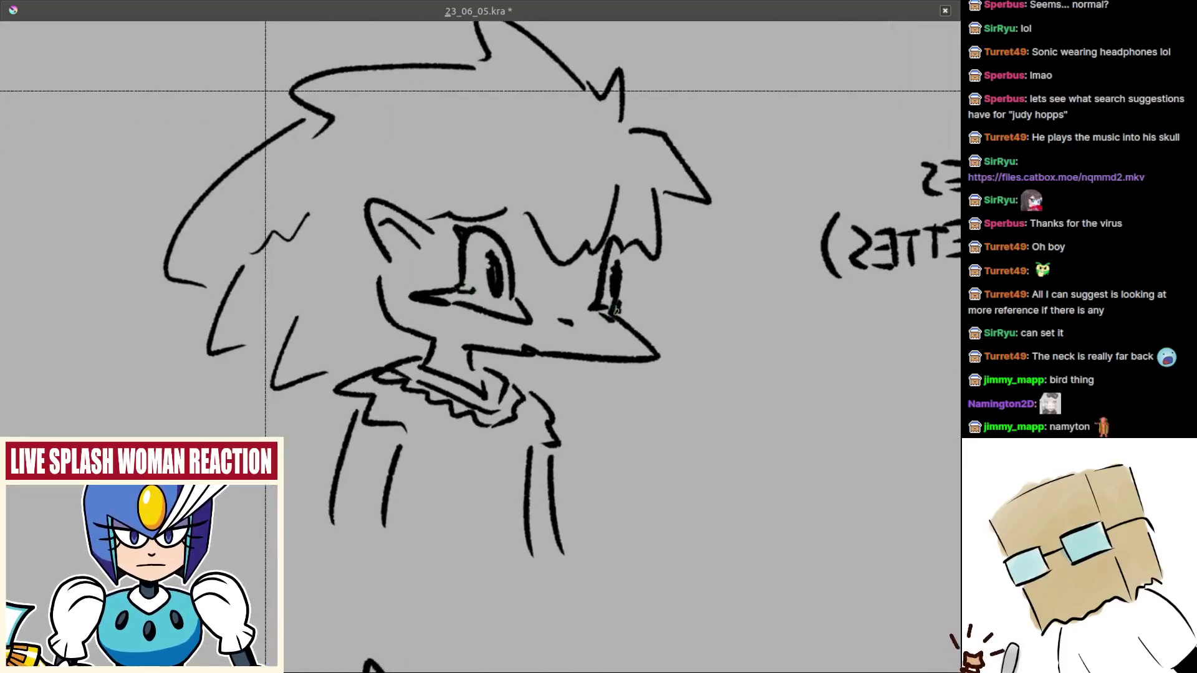
scroll(616, 312, "down", 3)
scroll(695, 361, "up", 2)
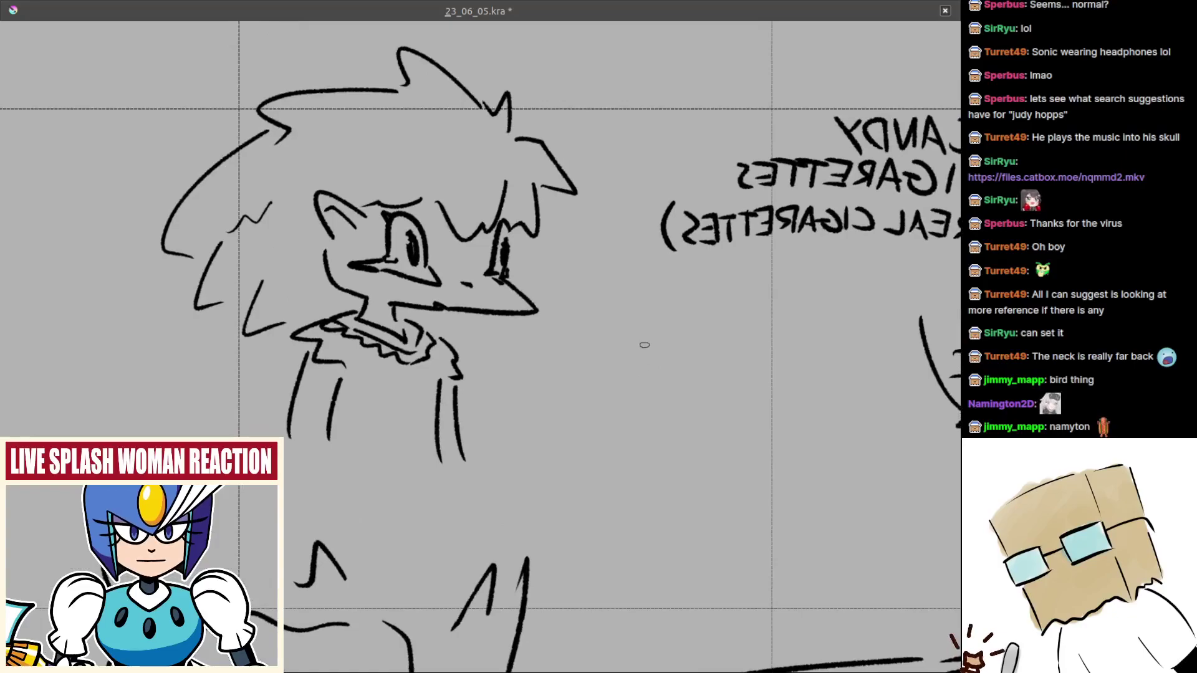
- Return the canvas view to its unmirrored orientation and move the whole bird sketch slightly down and to the right
key("m")
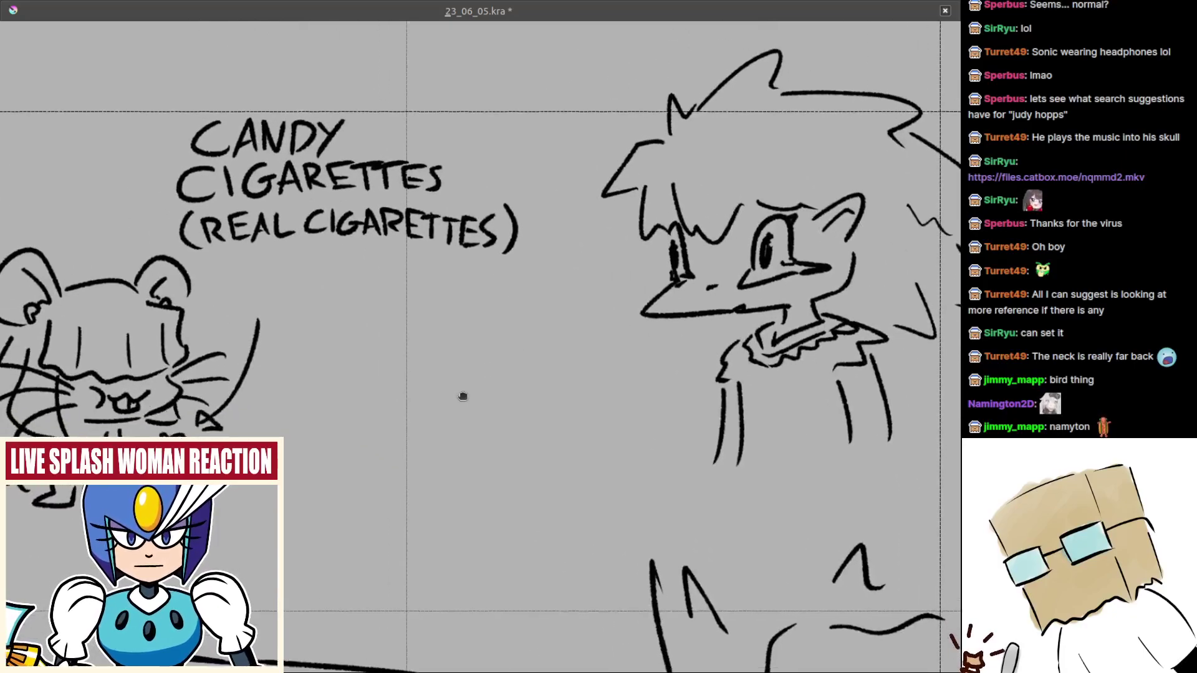
left_click_drag(463, 397, 345, 425)
mouse_move(463, 57)
left_mouse_down()
mouse_move(876, 516)
mouse_move(933, 534)
left_mouse_up()
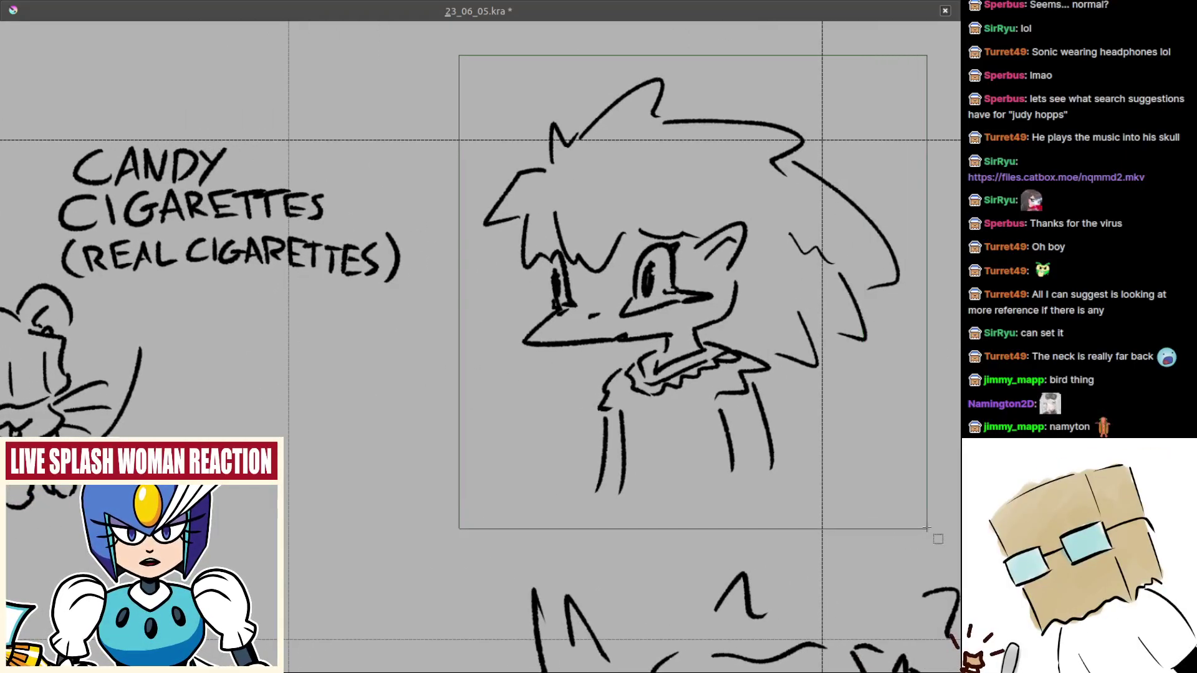
key("t")
left_click_drag(735, 421, 778, 462)
key("ctrl+shift+a")
key("b")
left_click_drag(439, 424, 506, 382)
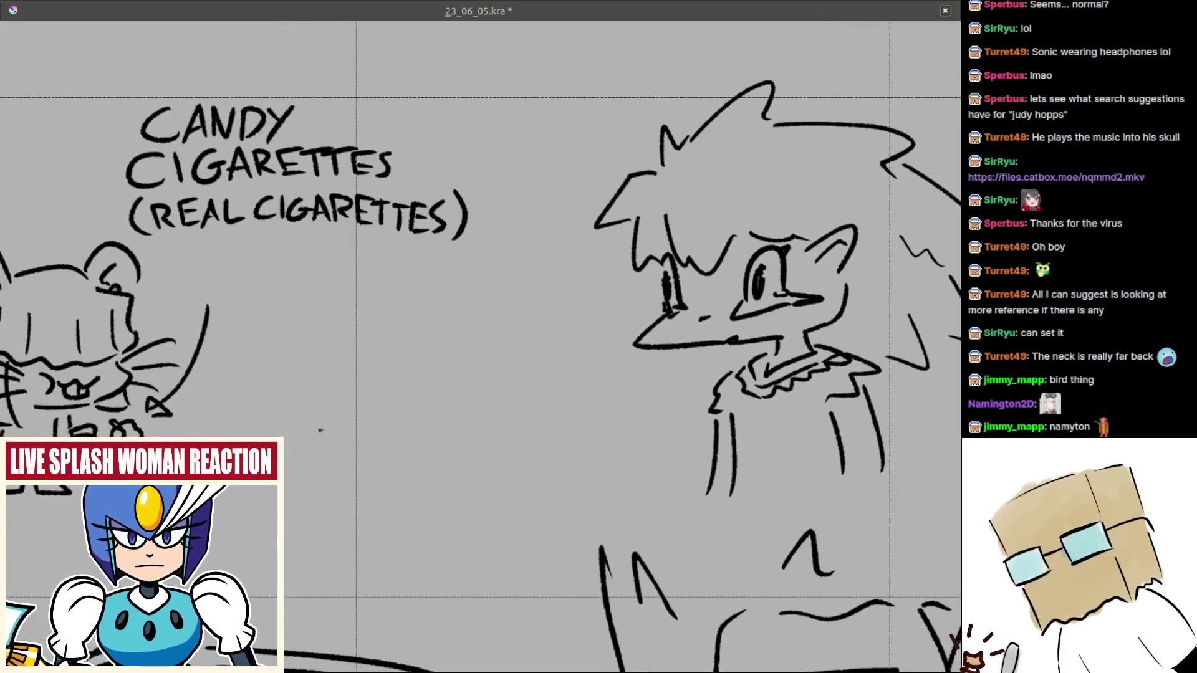
mouse_move(319, 463)
left_mouse_down()
mouse_move(429, 414)
mouse_move(457, 470)
mouse_move(444, 499)
left_mouse_up()
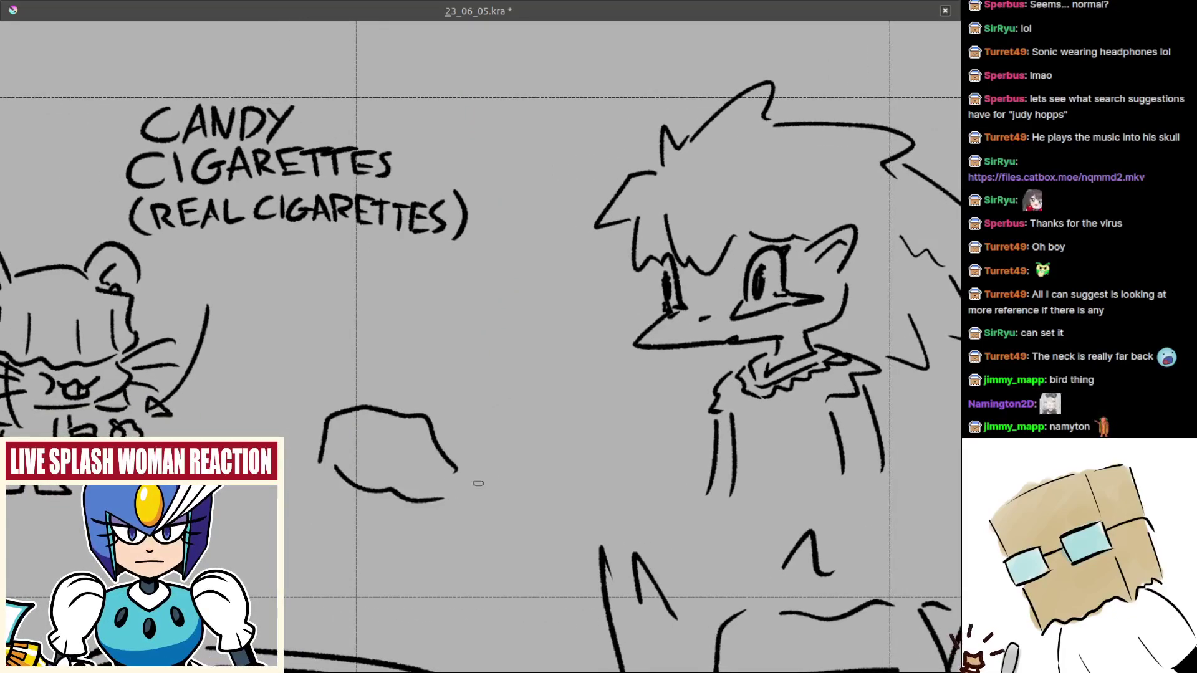
key("ctrl+z")
key("ctrl+z")
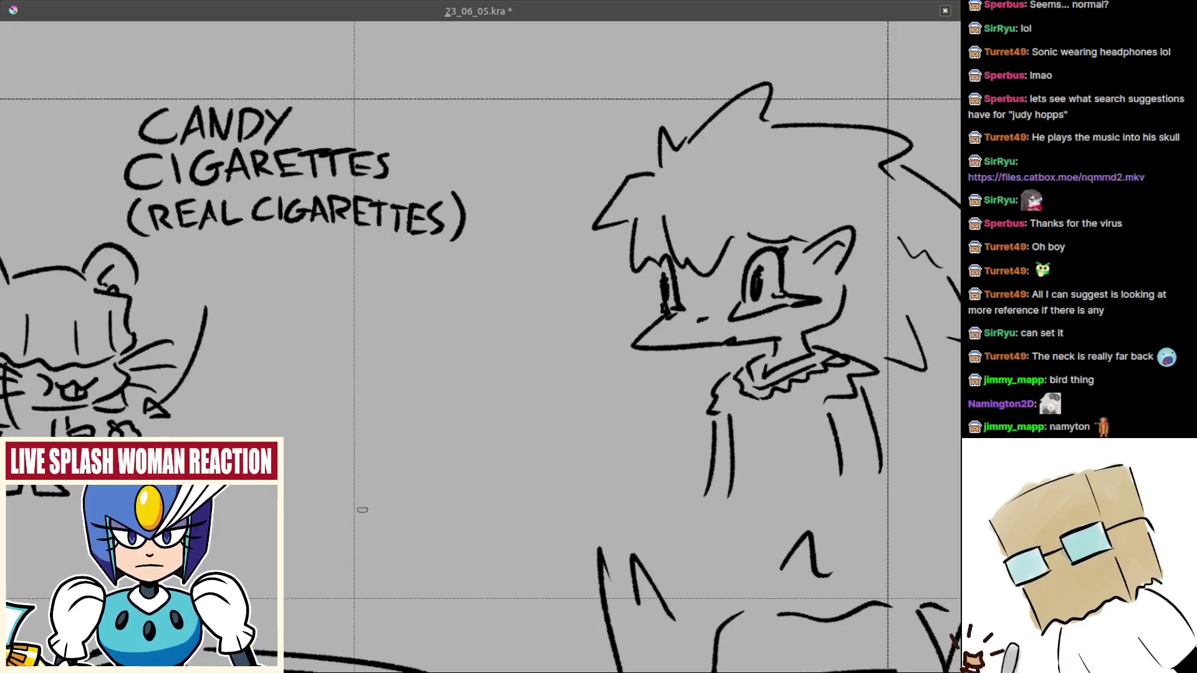
- Draw a large slanted rounded oval in the empty space between the mouse and the bird
mouse_move(348, 508)
left_mouse_down()
mouse_move(337, 447)
mouse_move(430, 458)
mouse_move(480, 490)
mouse_move(375, 525)
left_mouse_up()
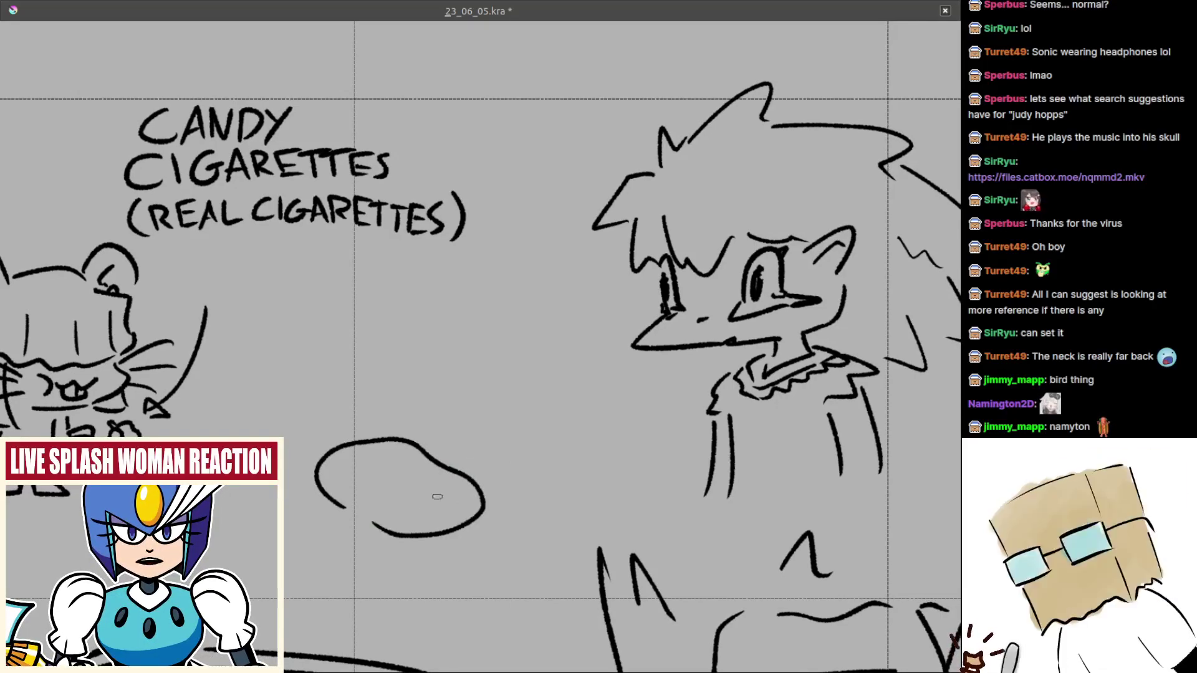
mouse_move(424, 444)
left_mouse_down()
mouse_move(528, 439)
mouse_move(559, 471)
mouse_move(507, 469)
mouse_move(487, 426)
left_mouse_up()
key("ctrl+z")
- Select the rounded oval and move it a little up and toward the bird
key("ctrl+r")
left_click_drag(317, 401, 566, 568)
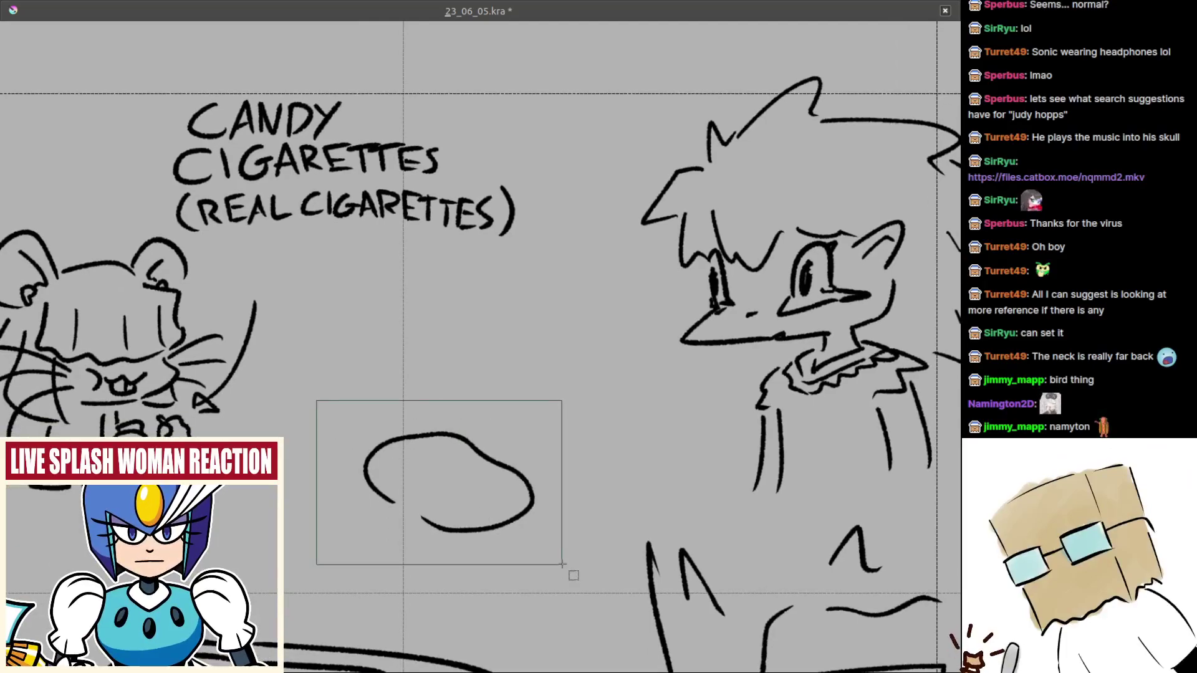
key("t")
left_click_drag(510, 533, 534, 480)
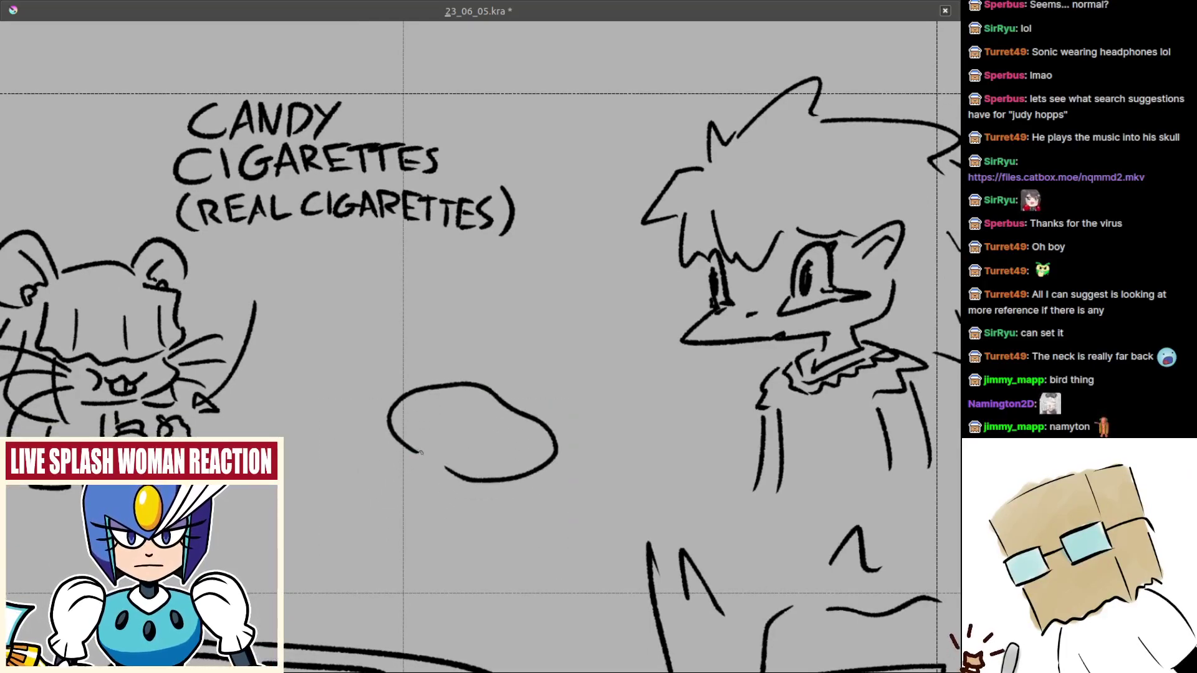
- Close the oval's outline and add two rounded shapes tucked beneath it, a wide one and a smaller one on the bird's side
left_click_drag(421, 453, 446, 466)
mouse_move(376, 435)
left_mouse_down()
mouse_move(405, 423)
mouse_move(413, 463)
mouse_move(419, 457)
mouse_move(398, 459)
mouse_move(477, 506)
mouse_move(563, 479)
left_mouse_up()
key("ctrl+z")
key("ctrl+z")
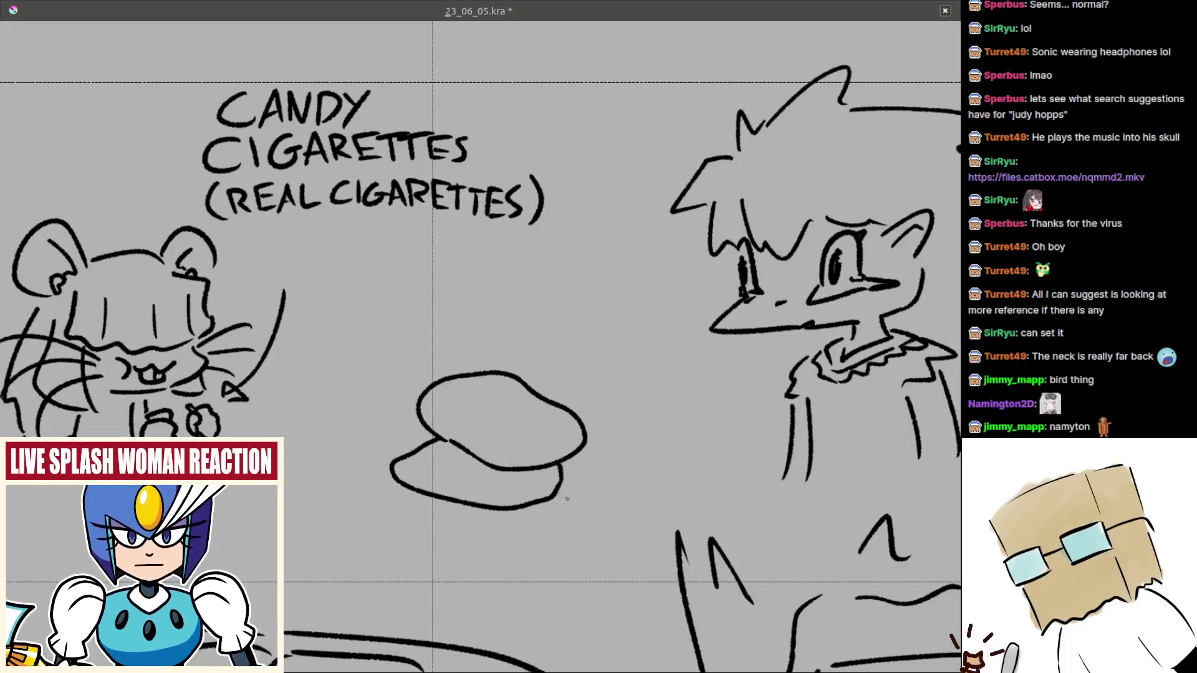
mouse_move(561, 484)
left_mouse_down()
mouse_move(632, 470)
mouse_move(638, 448)
mouse_move(592, 436)
left_mouse_up()
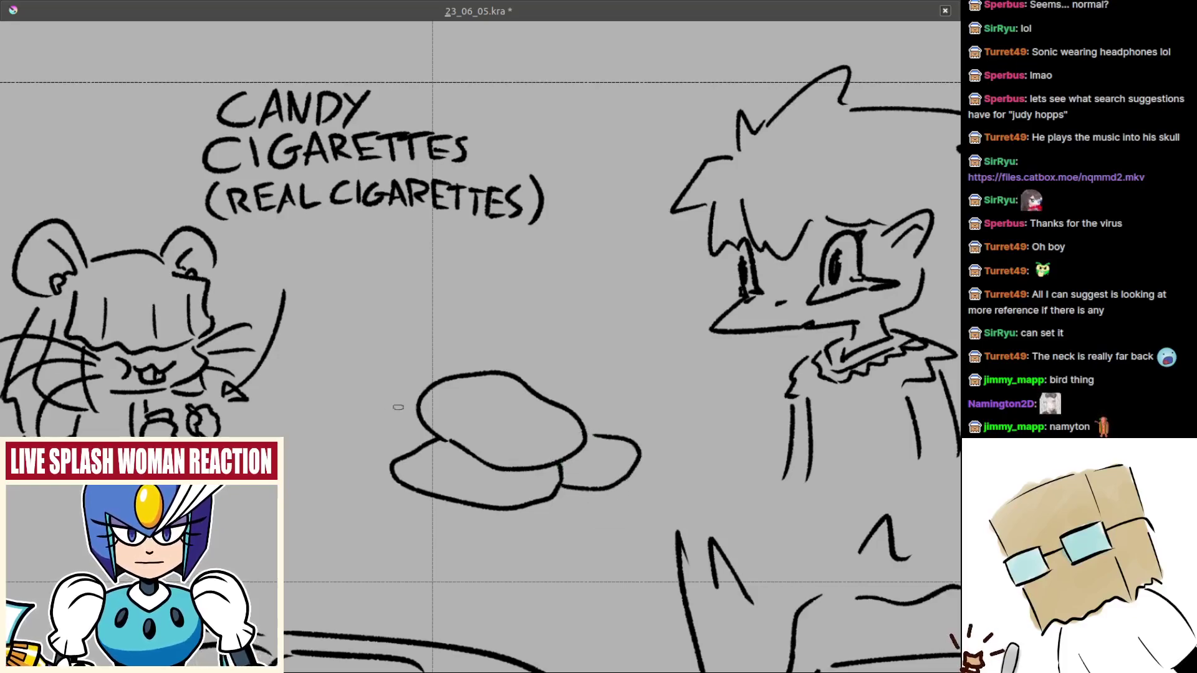
- Add a third small rounded shape tucked under the oval on the mouse's side
mouse_move(360, 425)
left_mouse_down()
mouse_move(385, 467)
mouse_move(439, 430)
mouse_move(391, 444)
mouse_move(382, 460)
left_mouse_up()
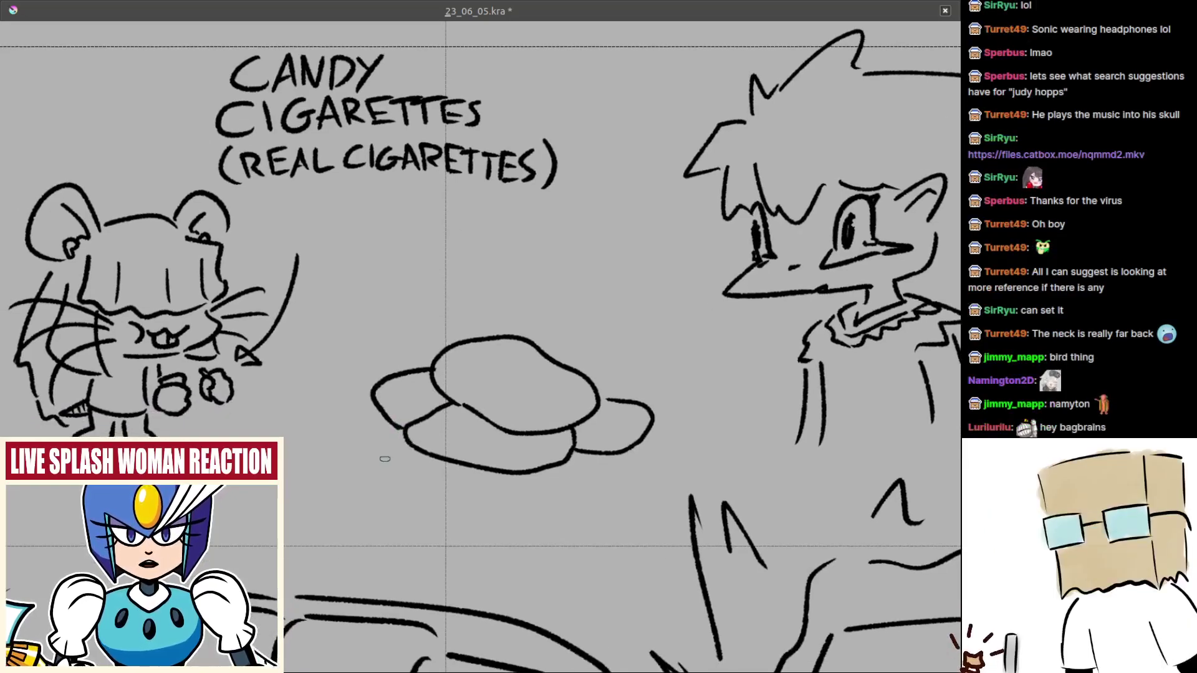
left_click_drag(521, 469, 480, 463)
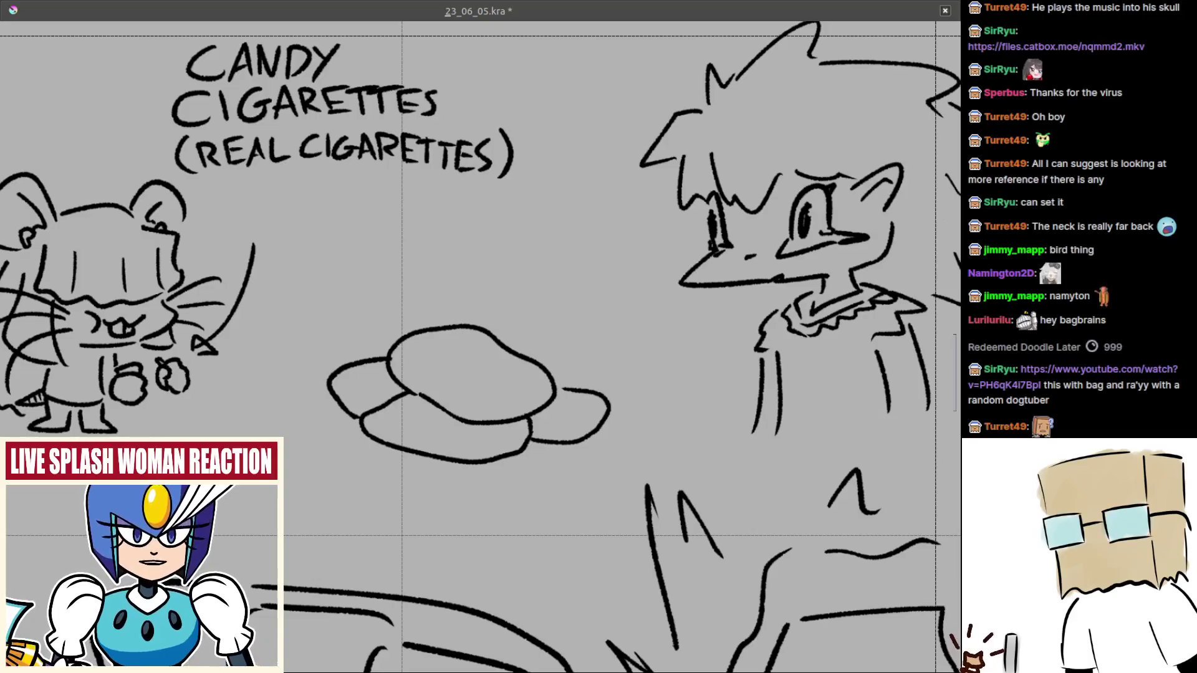
scroll(458, 399, "down", 3)
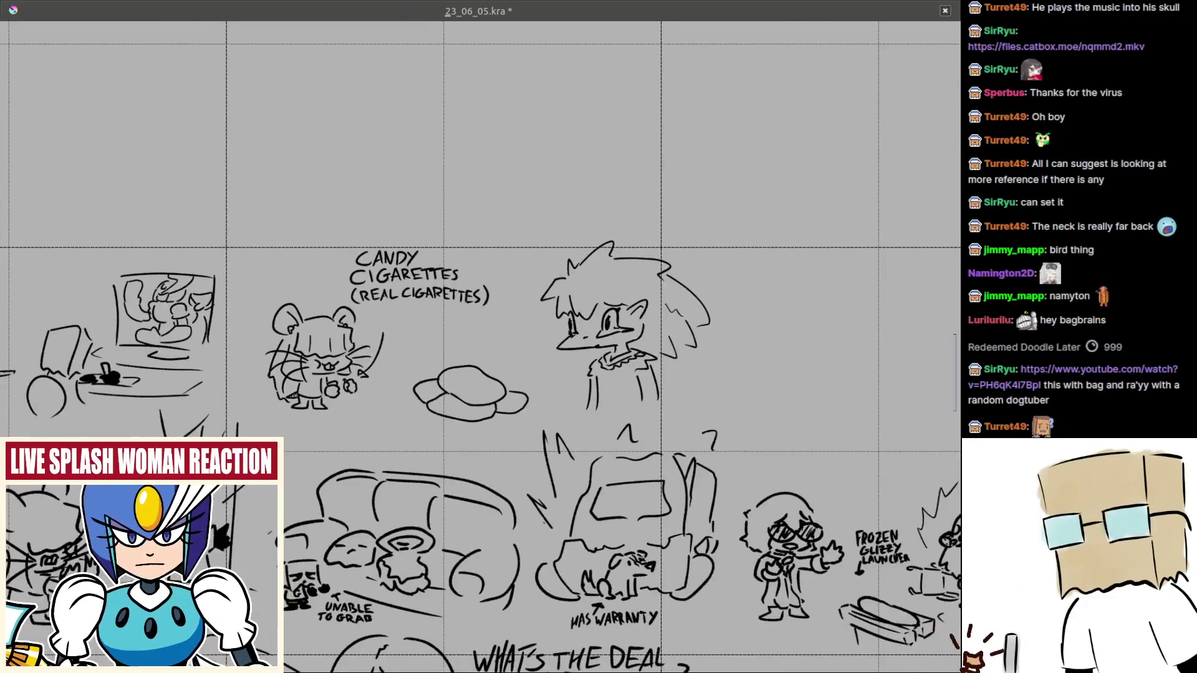
- Letter BIRD in capitals across the upper part of the rounded oval
scroll(452, 389, "up", 4)
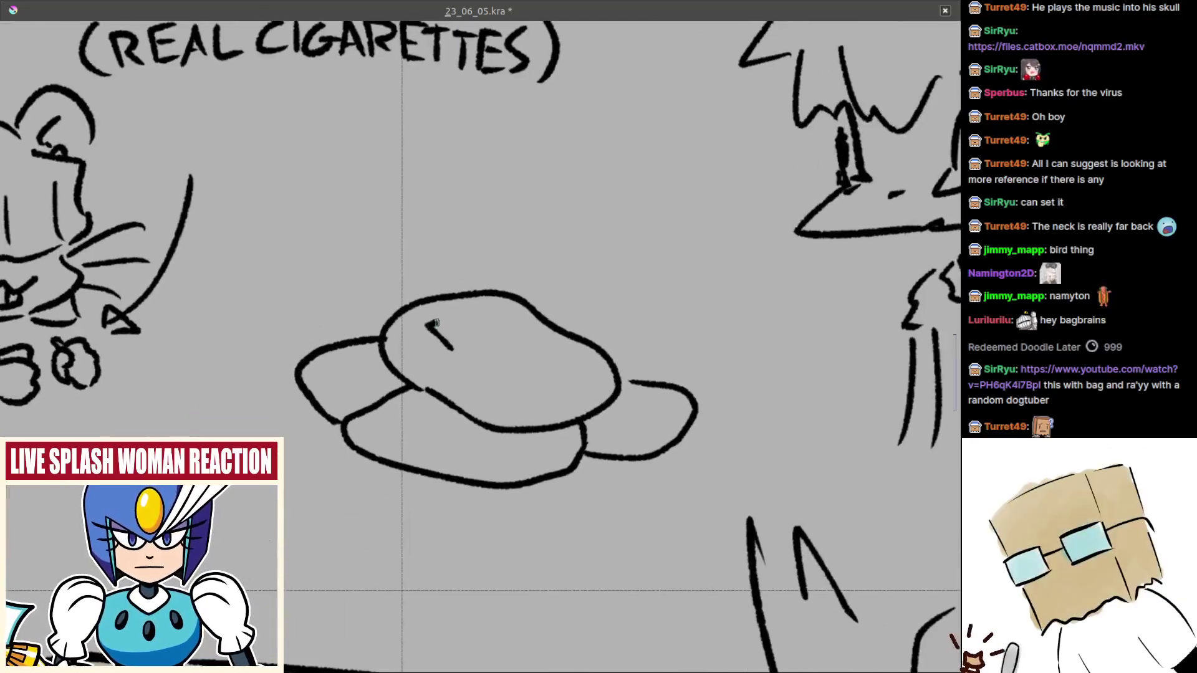
scroll(471, 326, "up", 2)
mouse_move(463, 337)
left_mouse_down()
mouse_move(489, 328)
mouse_move(494, 313)
mouse_move(502, 326)
mouse_move(535, 329)
mouse_move(513, 309)
mouse_move(542, 332)
left_mouse_up()
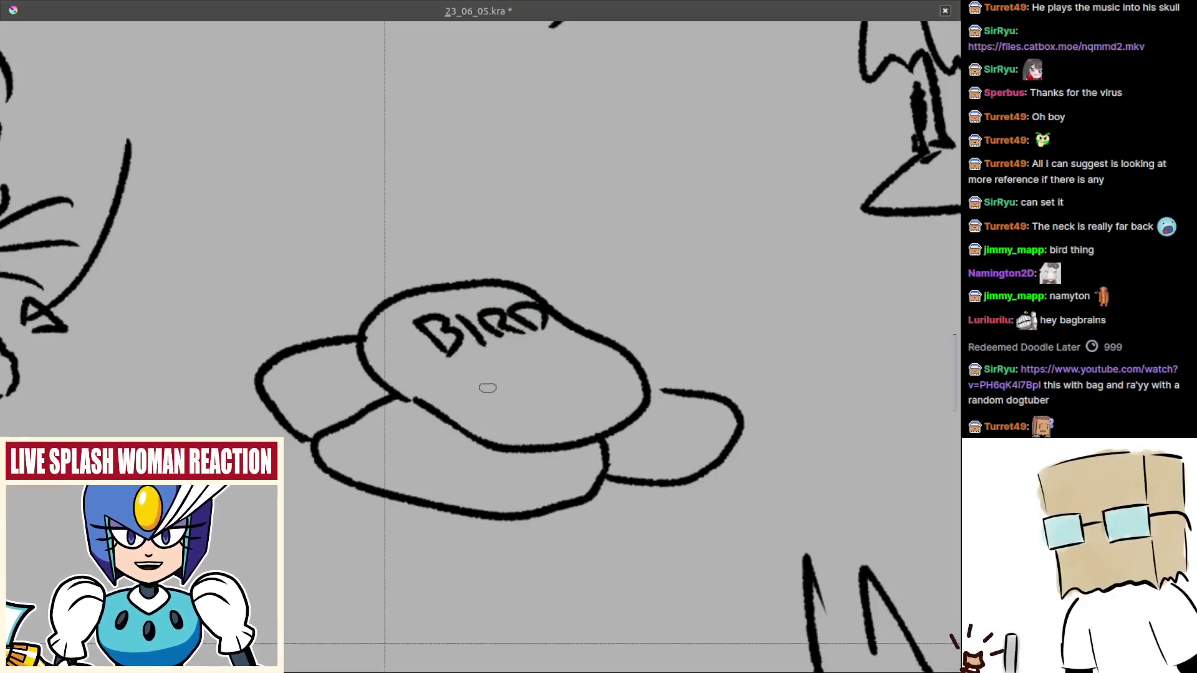
- Letter SEED in capitals on the oval, directly beneath the word BIRD
mouse_move(485, 358)
left_mouse_down()
mouse_move(467, 363)
mouse_move(482, 394)
mouse_move(525, 348)
left_mouse_up()
mouse_move(504, 370)
left_mouse_down()
mouse_move(534, 373)
mouse_move(525, 362)
left_mouse_up()
key("ctrl+z")
mouse_move(523, 382)
left_mouse_down()
mouse_move(545, 369)
mouse_move(548, 396)
left_mouse_up()
left_click_drag(574, 434, 573, 412)
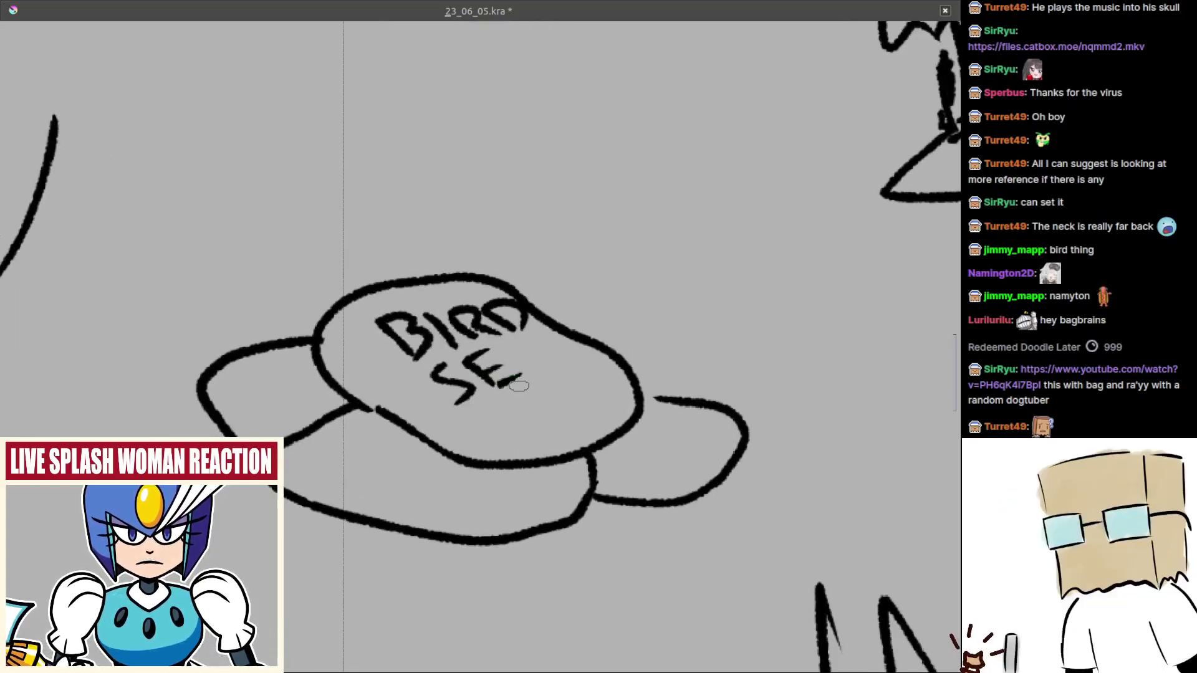
key("ctrl+z")
mouse_move(507, 346)
left_mouse_down()
mouse_move(531, 376)
mouse_move(518, 341)
left_mouse_up()
left_click_drag(519, 363, 561, 363)
mouse_move(531, 344)
left_mouse_down()
mouse_move(568, 340)
mouse_move(578, 376)
left_mouse_up()
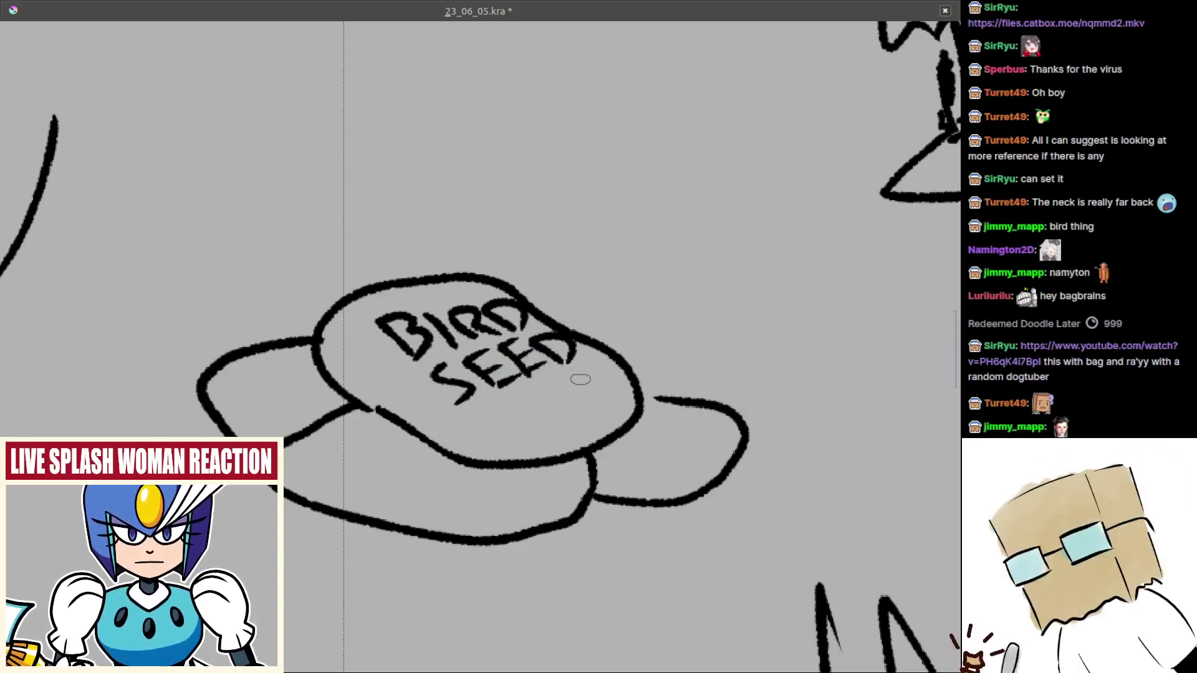
- Select the whole bird seed pile, move it slightly toward the bird, and clear the selection
scroll(573, 386, "down", 5)
key("ctrl+r")
left_click_drag(408, 295, 648, 420)
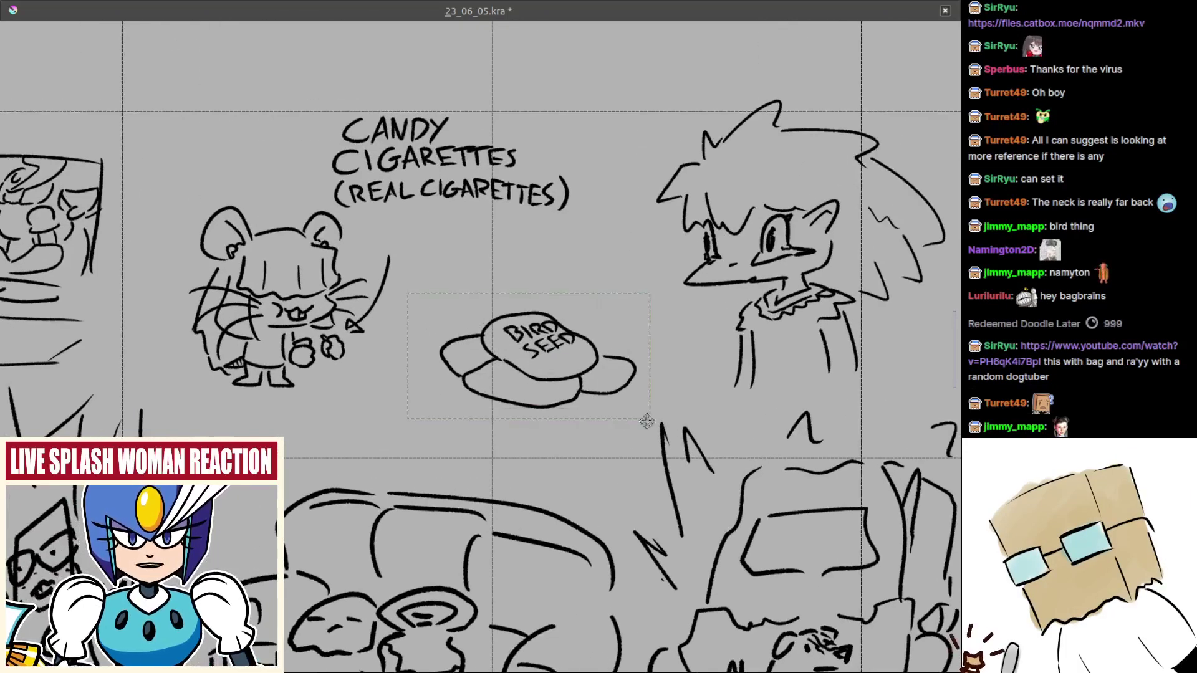
key("t")
mouse_move(563, 402)
left_mouse_down()
mouse_move(616, 402)
mouse_move(604, 407)
left_mouse_up()
key("ctrl+shift+a")
key("b")
left_click_drag(637, 315, 541, 349)
- Draw a short wavy line on the bird's face just below its larger eye
scroll(540, 349, "up", 1)
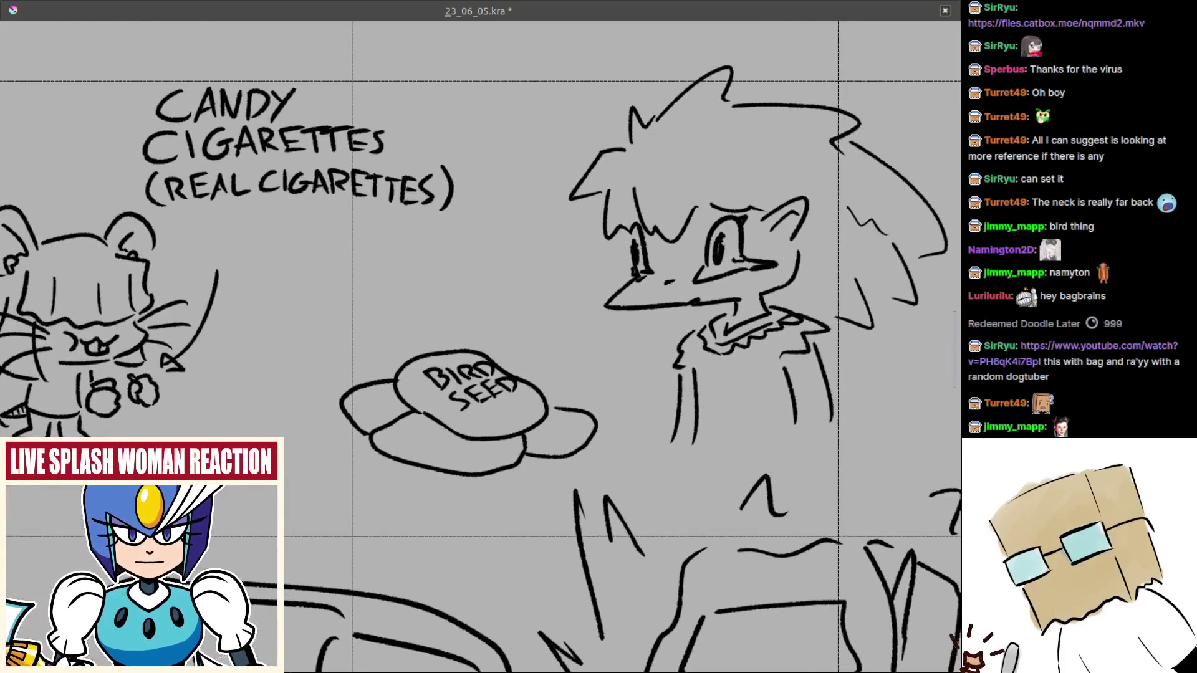
left_click_drag(711, 352, 657, 393)
scroll(680, 320, "up", 1)
left_click_drag(660, 330, 731, 316)
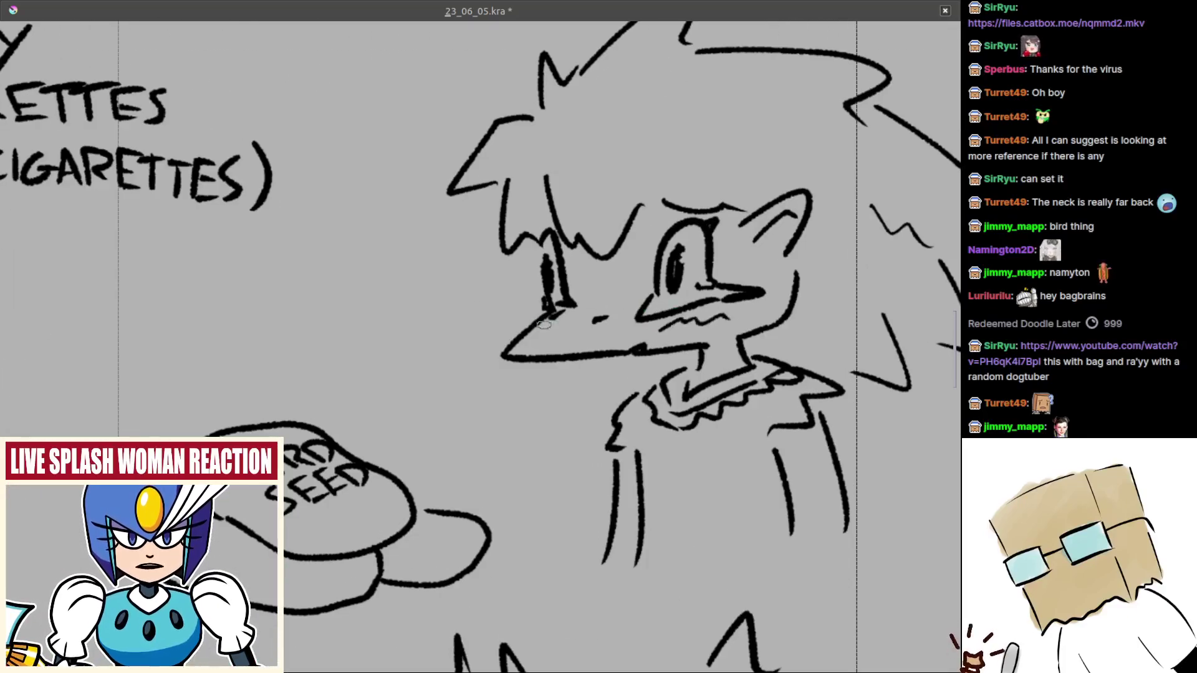
scroll(555, 331, "down", 4)
scroll(512, 349, "up", 2)
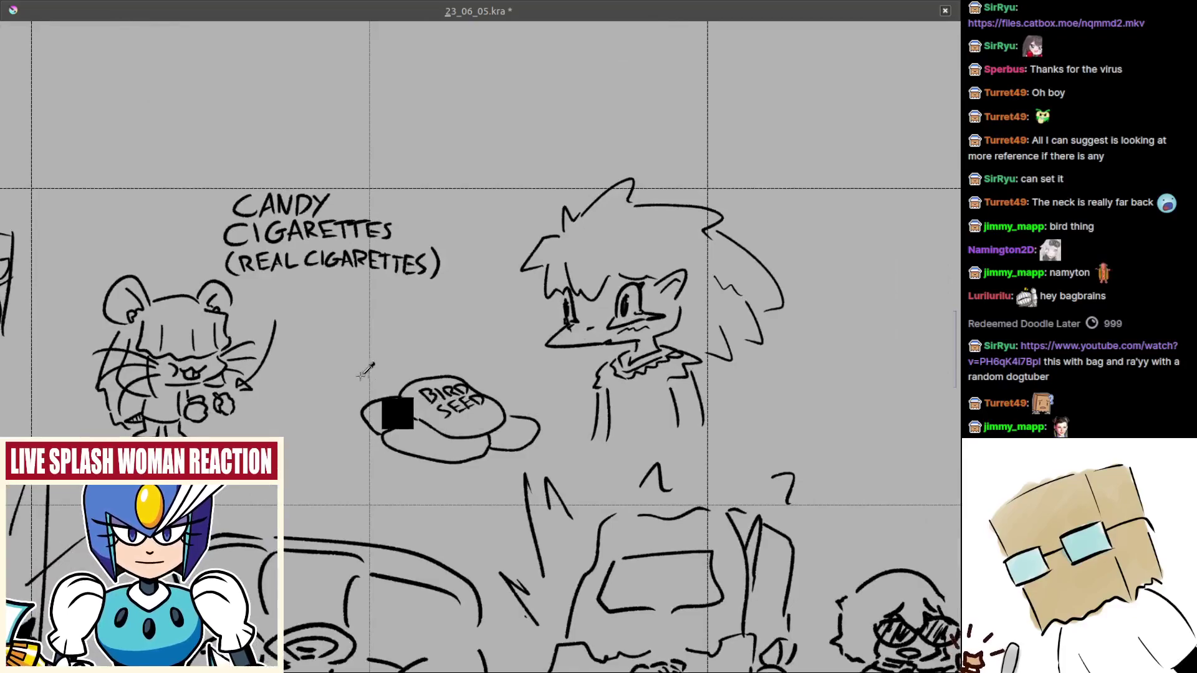
- Select the bird seed pile and move it up and a little toward the mouse, leaving room underneath
scroll(493, 344, "up", 4)
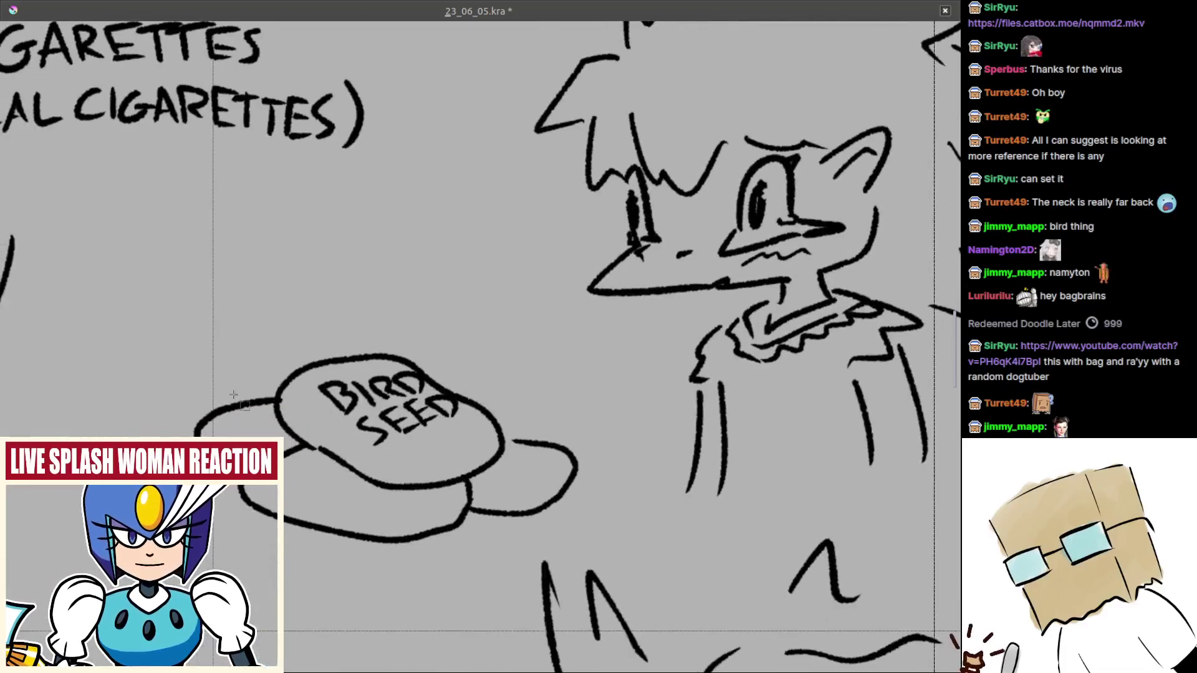
key("ctrl+r")
left_click_drag(164, 349, 613, 552)
key("t")
mouse_move(530, 537)
left_mouse_down()
mouse_move(480, 419)
mouse_move(596, 427)
left_mouse_up()
scroll(527, 422, "down", 3)
key("ctrl+z")
scroll(430, 443, "up", 1)
- Draw a lower layer of three rounded shapes beneath the bird seed pile, one in the middle and one at each side
mouse_move(373, 422)
left_mouse_down()
mouse_move(418, 454)
mouse_move(487, 451)
mouse_move(520, 424)
left_mouse_up()
left_click_drag(534, 505, 532, 486)
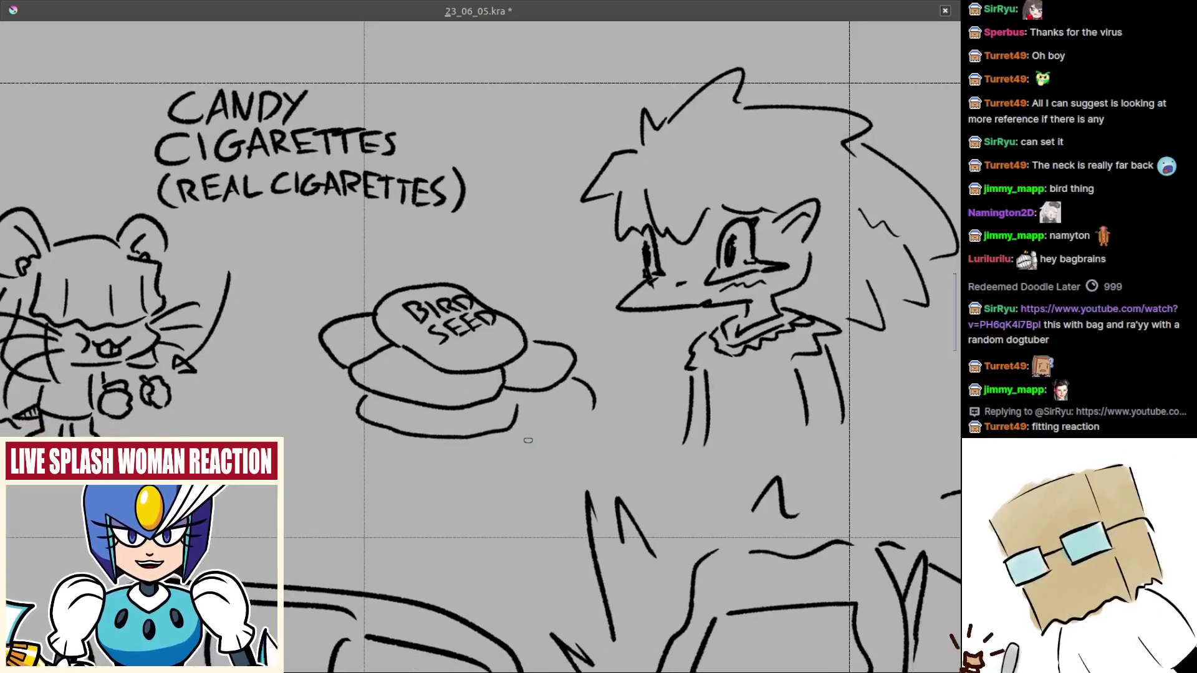
left_click_drag(531, 417, 584, 411)
mouse_move(313, 354)
left_mouse_down()
mouse_move(389, 385)
mouse_move(425, 433)
left_mouse_up()
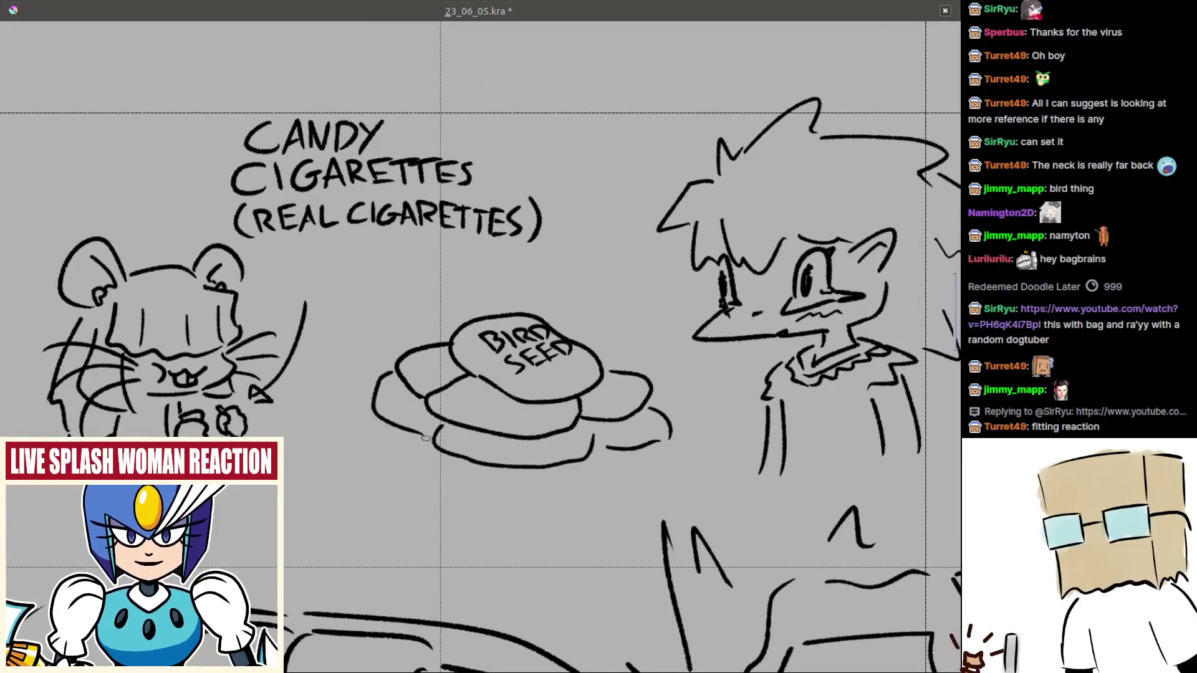
mouse_move(510, 434)
left_mouse_down()
mouse_move(508, 492)
mouse_move(524, 508)
mouse_move(574, 356)
left_mouse_up()
- Draw two tall arches for eyes and a smaller arch for a mouth in the empty space behind the bird's hair
left_click_drag(717, 341, 624, 378)
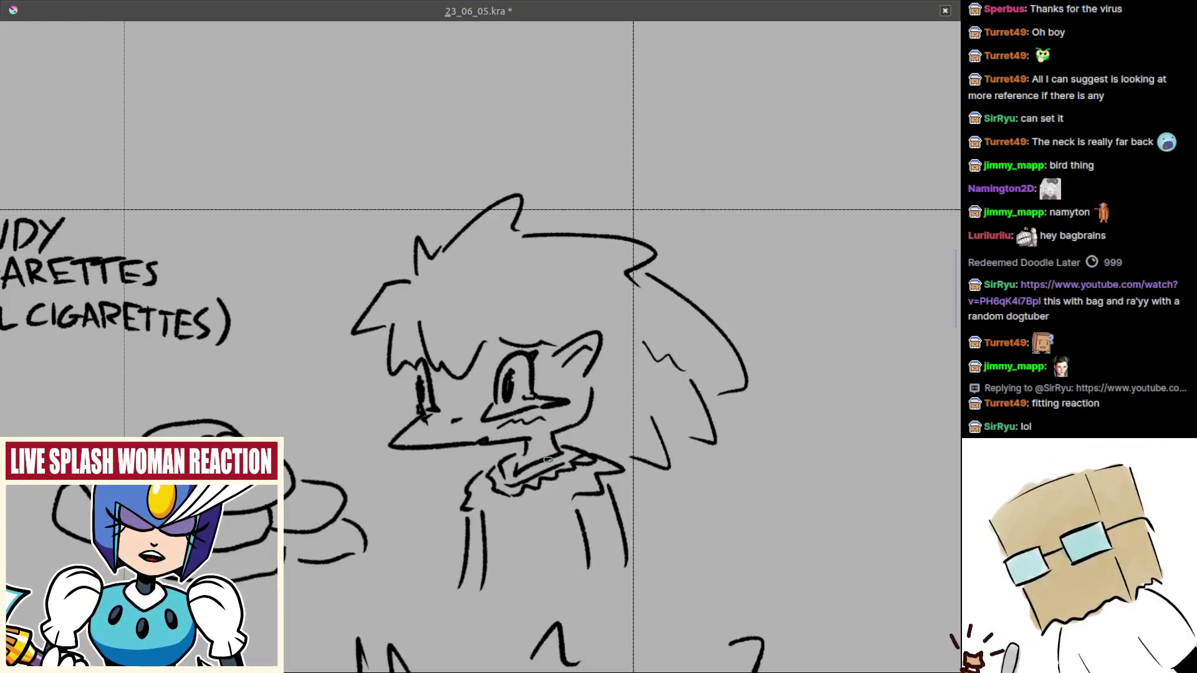
mouse_move(842, 413)
left_mouse_down()
mouse_move(596, 385)
mouse_move(488, 357)
left_mouse_up()
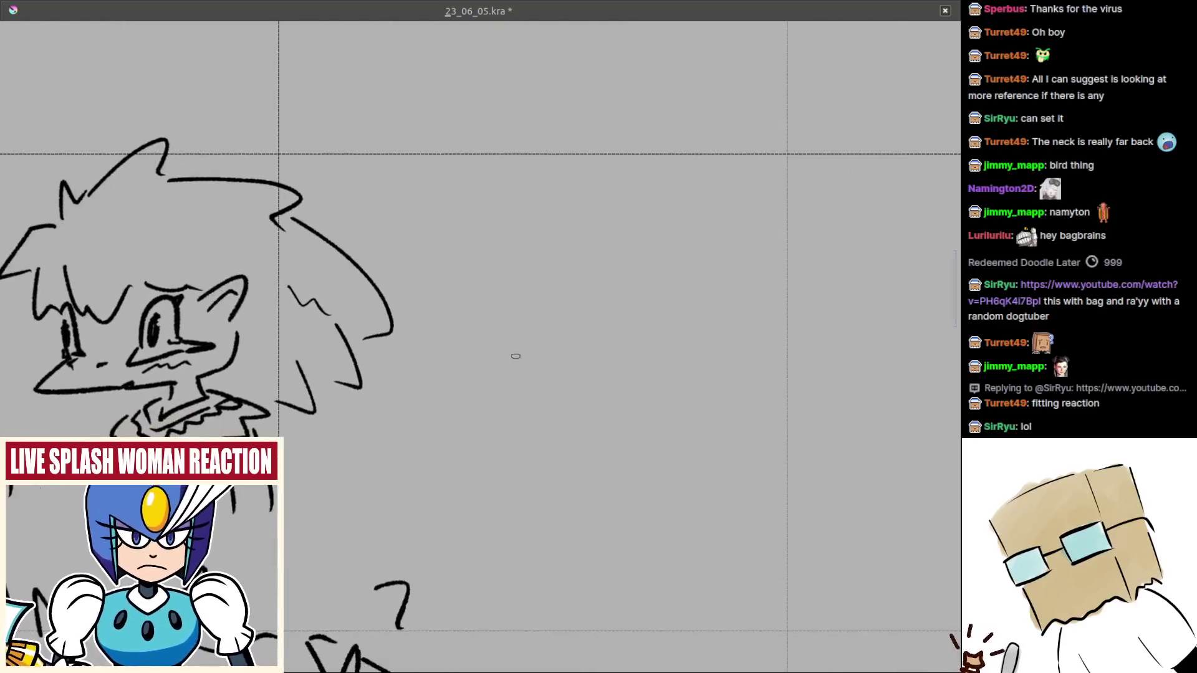
left_click_drag(508, 397, 626, 350)
key("ctrl+z")
left_click_drag(505, 383, 605, 397)
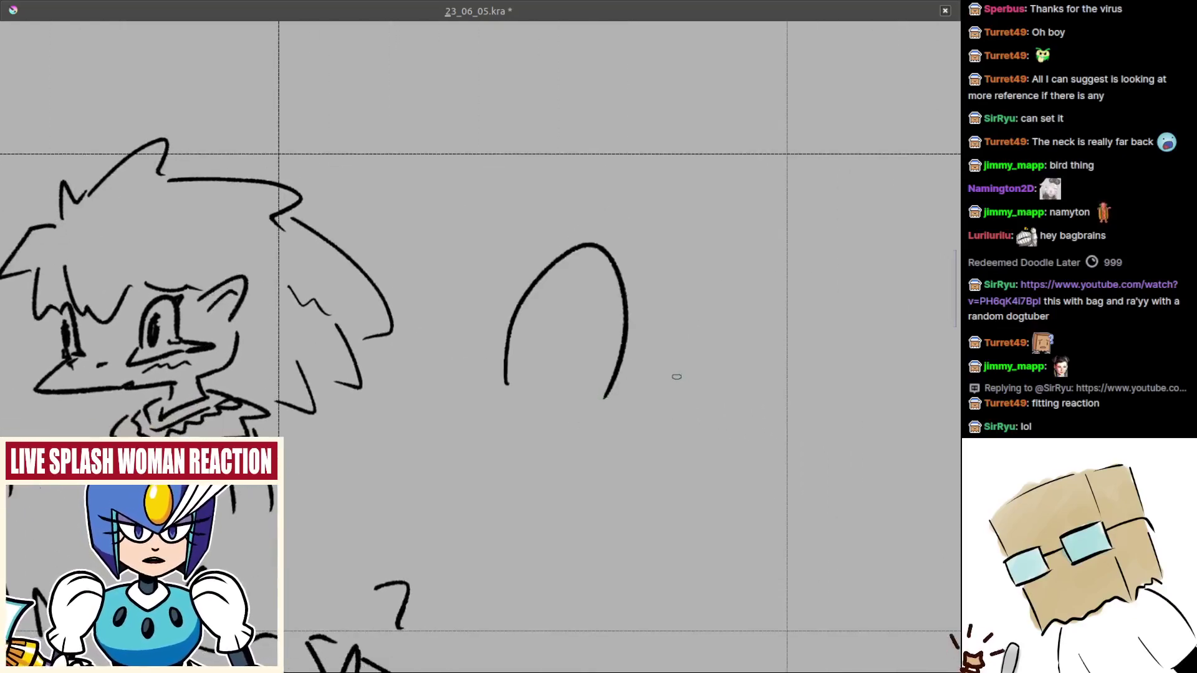
mouse_move(676, 377)
left_mouse_down()
mouse_move(711, 395)
mouse_move(737, 390)
left_mouse_up()
key("ctrl+z")
left_click_drag(551, 497, 639, 516)
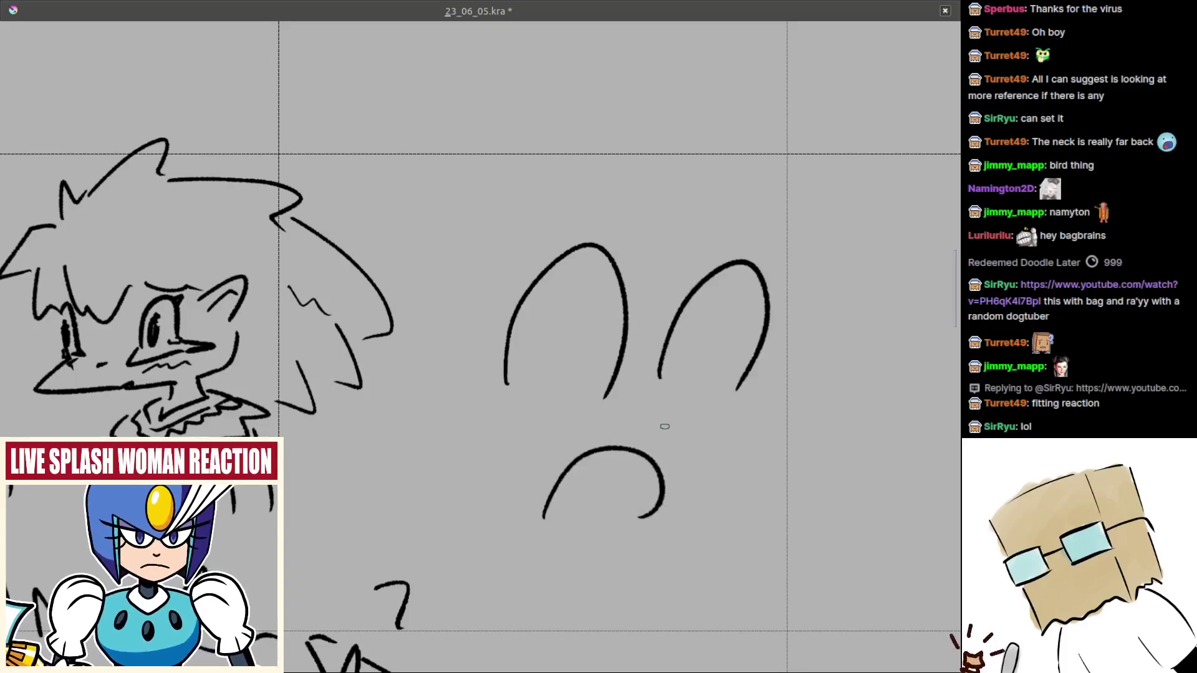
- Add a small pointed nose, short hatch lines between the arched eyes, and curved strokes along their outer sides
left_click_drag(670, 412, 667, 453)
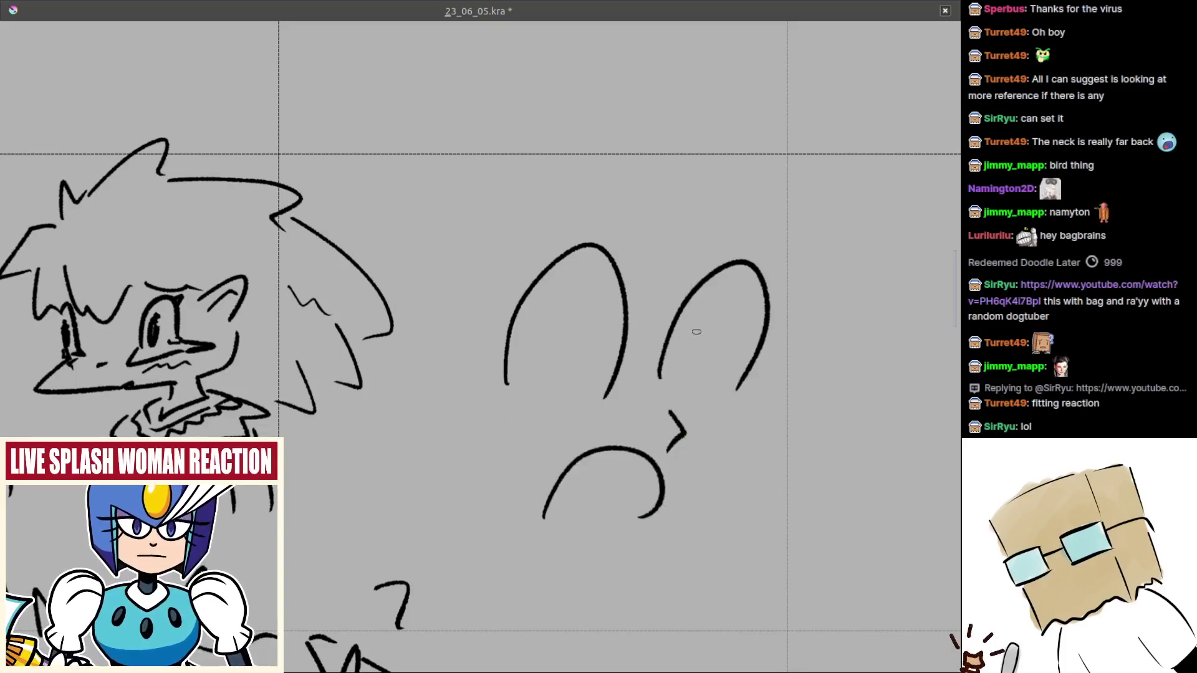
mouse_move(637, 318)
left_mouse_down()
mouse_move(679, 326)
mouse_move(669, 341)
left_mouse_up()
left_click_drag(638, 356, 669, 361)
left_click_drag(475, 325, 523, 333)
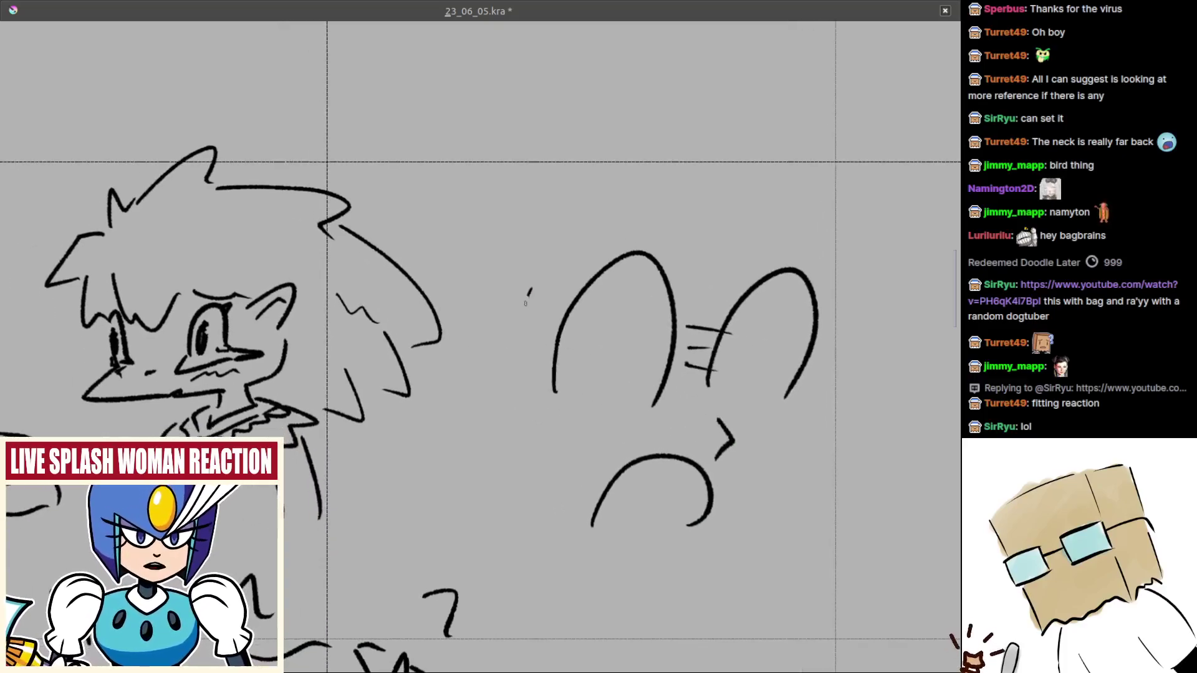
left_click_drag(530, 289, 508, 376)
left_click_drag(543, 290, 533, 378)
left_click_drag(557, 291, 554, 391)
left_click_drag(830, 352, 805, 395)
left_click_drag(853, 361, 833, 416)
- Draw a small oval pupil inside each of the two arched eyes
left_click_drag(630, 284, 636, 327)
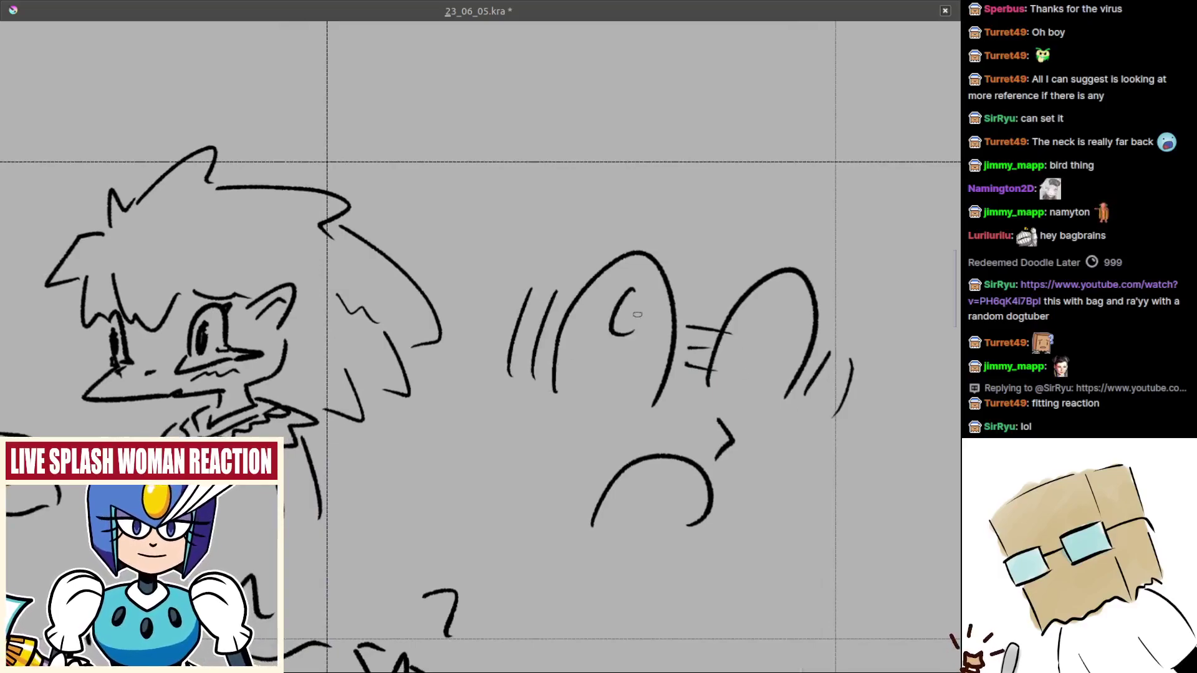
key("ctrl+z")
left_click_drag(639, 280, 649, 312)
mouse_move(767, 304)
left_mouse_down()
mouse_move(753, 340)
mouse_move(791, 321)
left_mouse_up()
key("ctrl+z")
left_click_drag(754, 377, 749, 486)
- Close the mouth arch with a wavy inner line and add short lashes above the eyes and small dots below them
mouse_move(723, 430)
left_mouse_down()
mouse_move(733, 367)
mouse_move(603, 371)
left_mouse_up()
left_click_drag(594, 437, 609, 449)
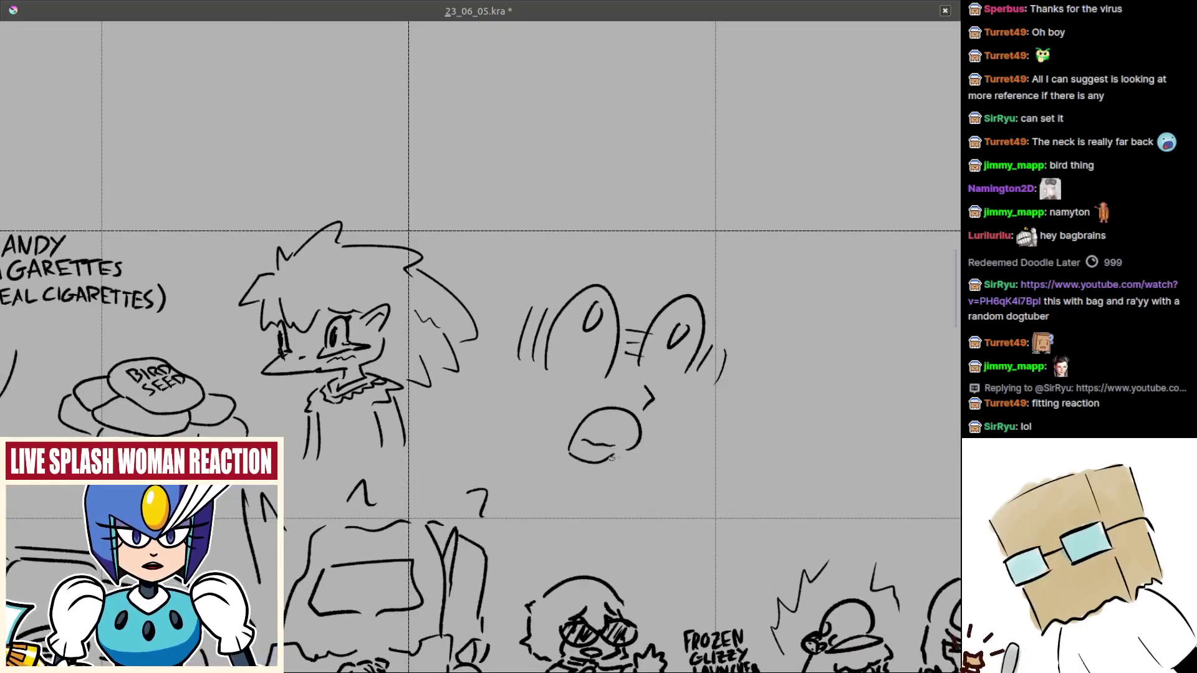
mouse_move(632, 484)
left_mouse_down()
mouse_move(632, 494)
mouse_move(629, 433)
mouse_move(639, 434)
left_mouse_up()
key("ctrl+z")
scroll(592, 433, "up", 1)
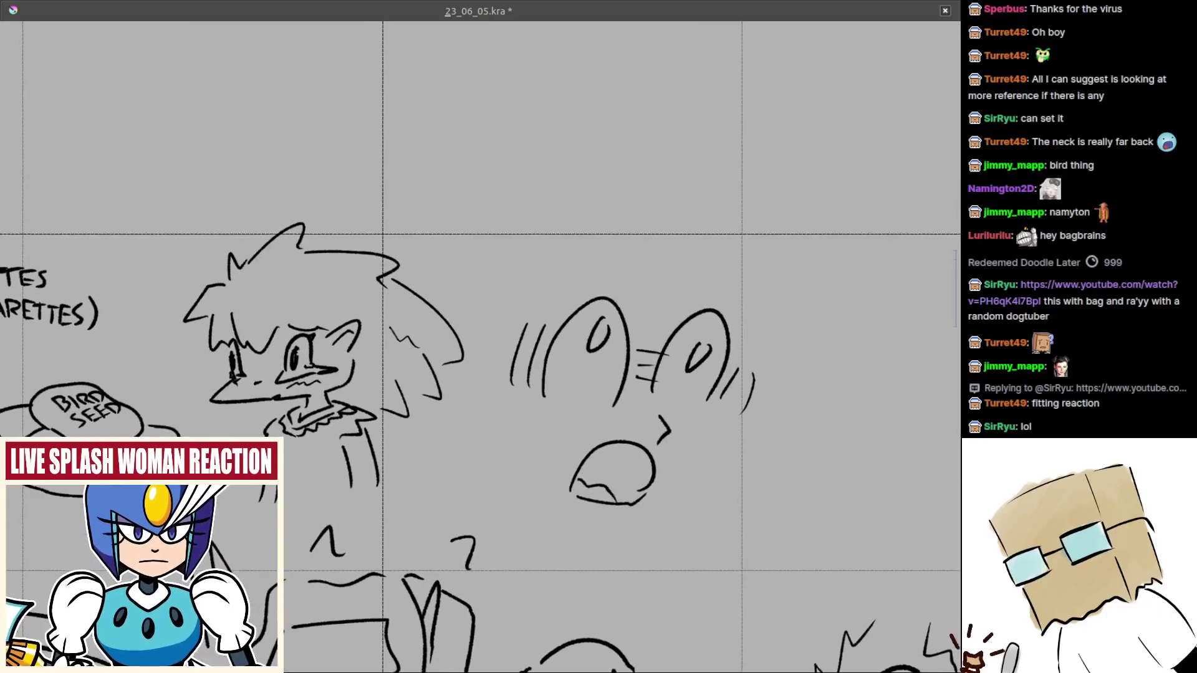
scroll(604, 421, "down", 4)
scroll(580, 436, "up", 2)
scroll(578, 427, "up", 2)
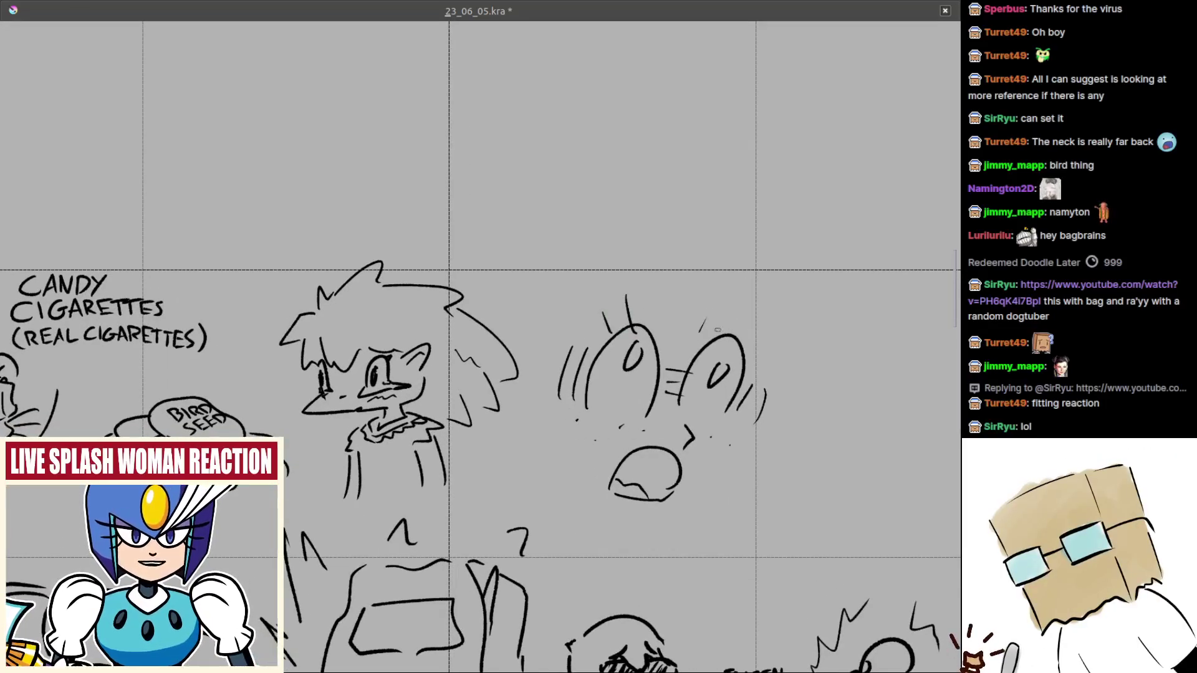
- Select the remaining face sketch beside the bird and delete it
scroll(702, 346, "down", 6)
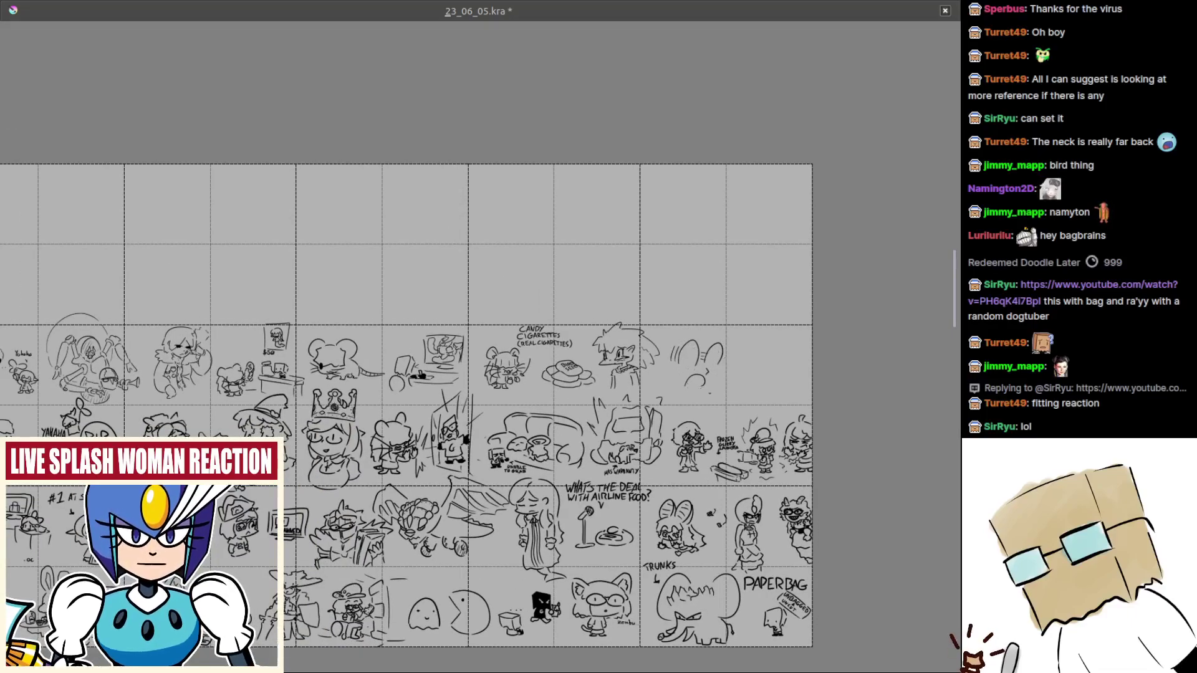
scroll(692, 371, "up", 4)
left_click_drag(594, 277, 783, 463)
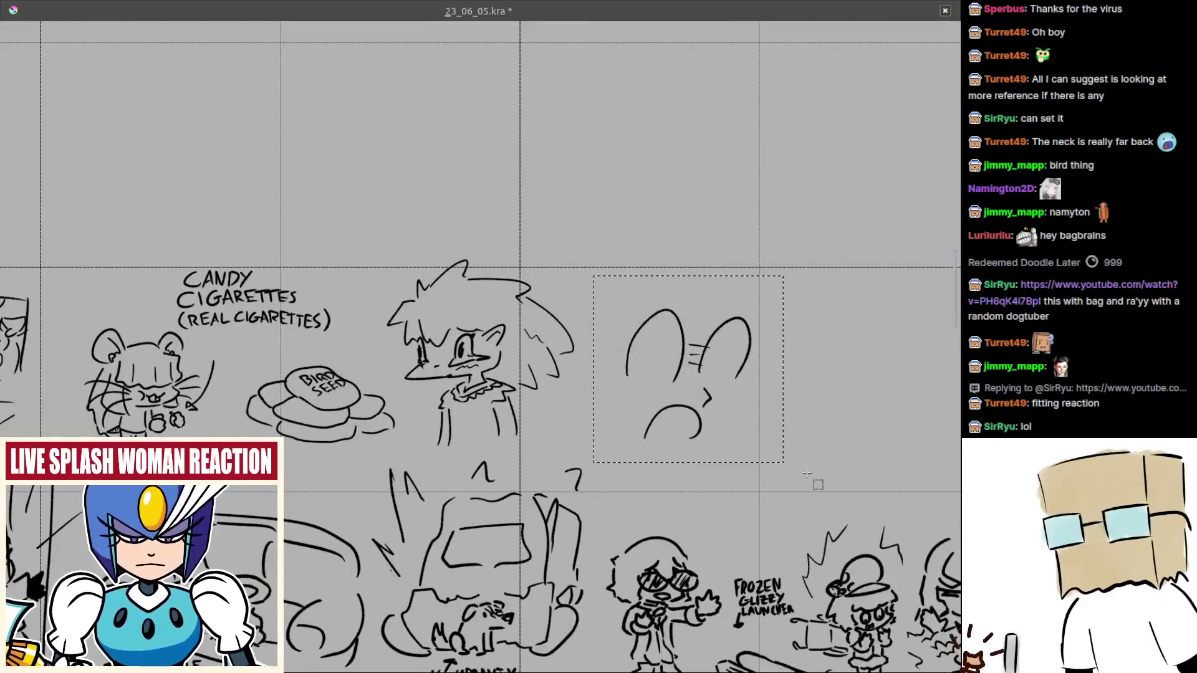
key("Delete")
key("b")
left_click_drag(630, 317, 540, 332)
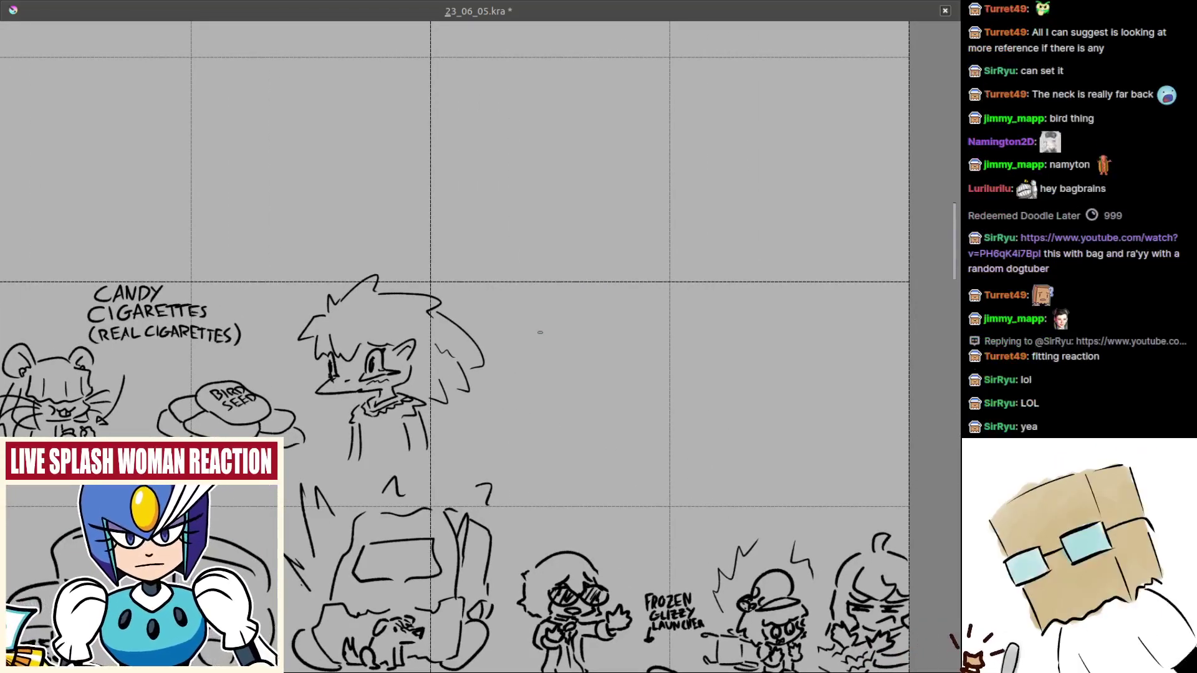
scroll(243, 511, "up", 1)
scroll(601, 368, "up", 2)
mouse_move(603, 363)
left_mouse_down()
mouse_move(497, 293)
mouse_move(565, 271)
mouse_move(535, 304)
left_mouse_up()
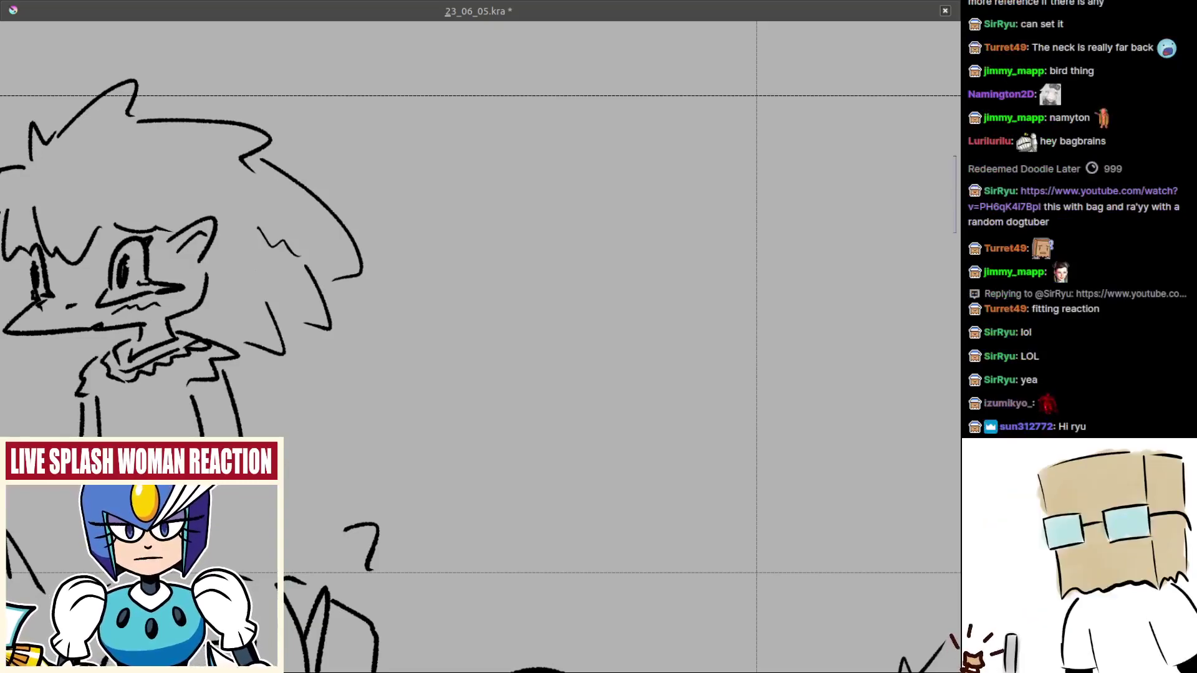
scroll(638, 319, "down", 5)
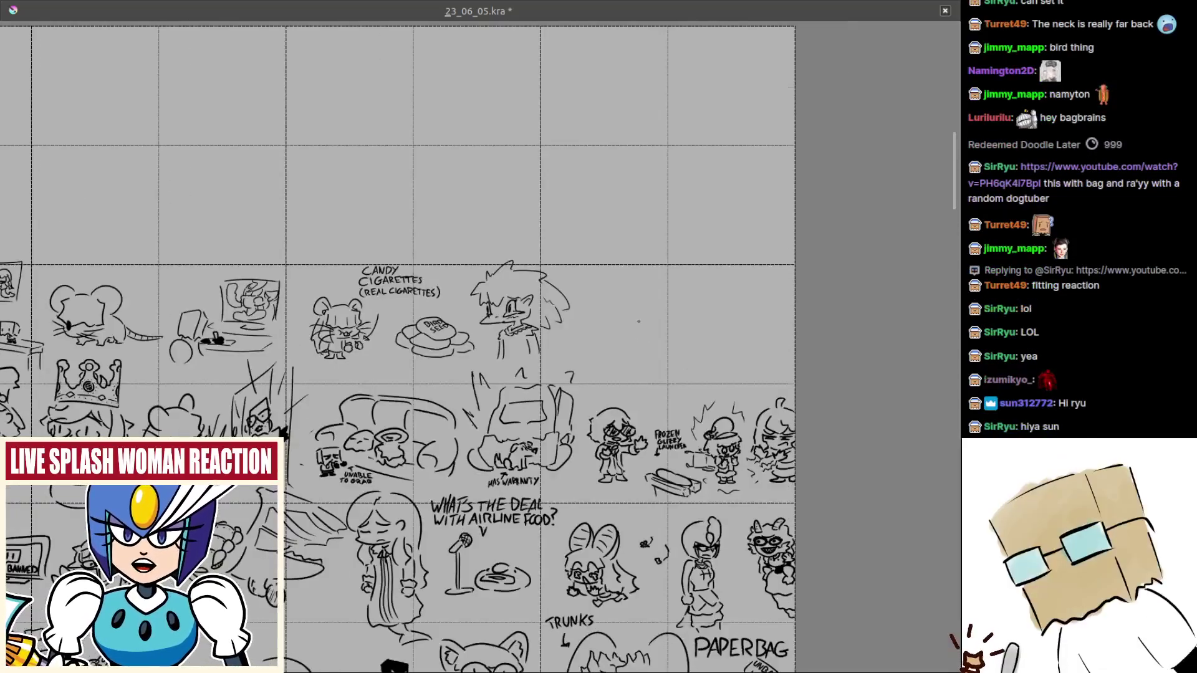
scroll(647, 314, "up", 1)
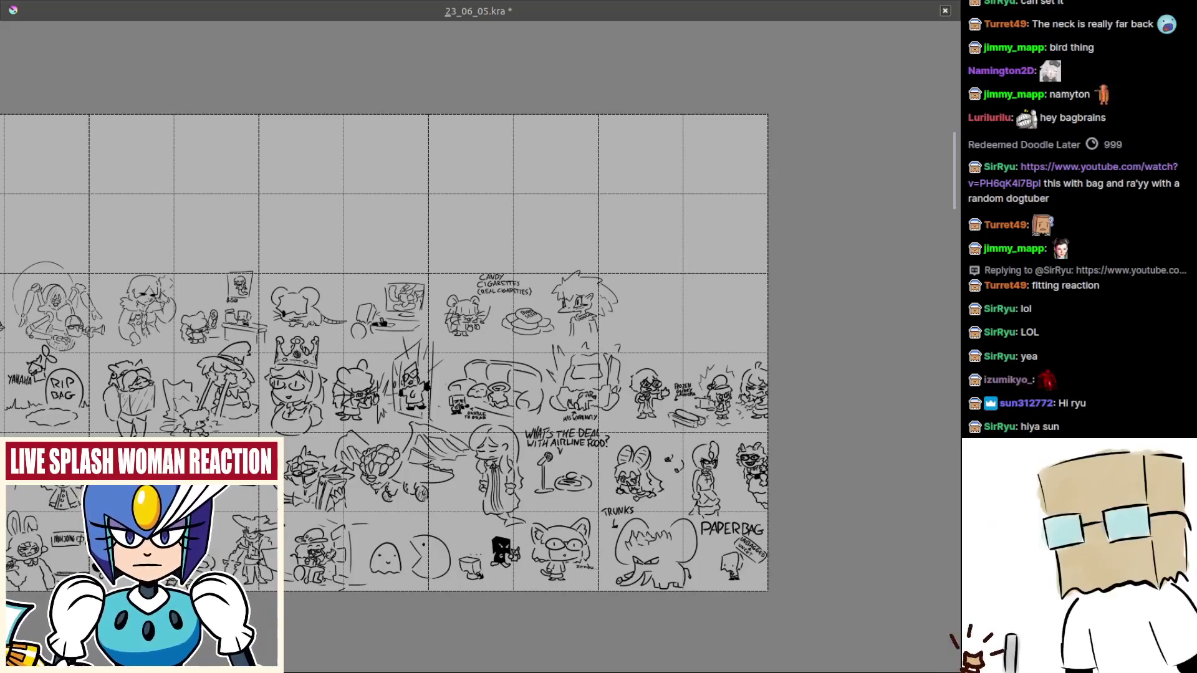
left_click_drag(651, 346, 718, 343)
scroll(719, 343, "down", 1)
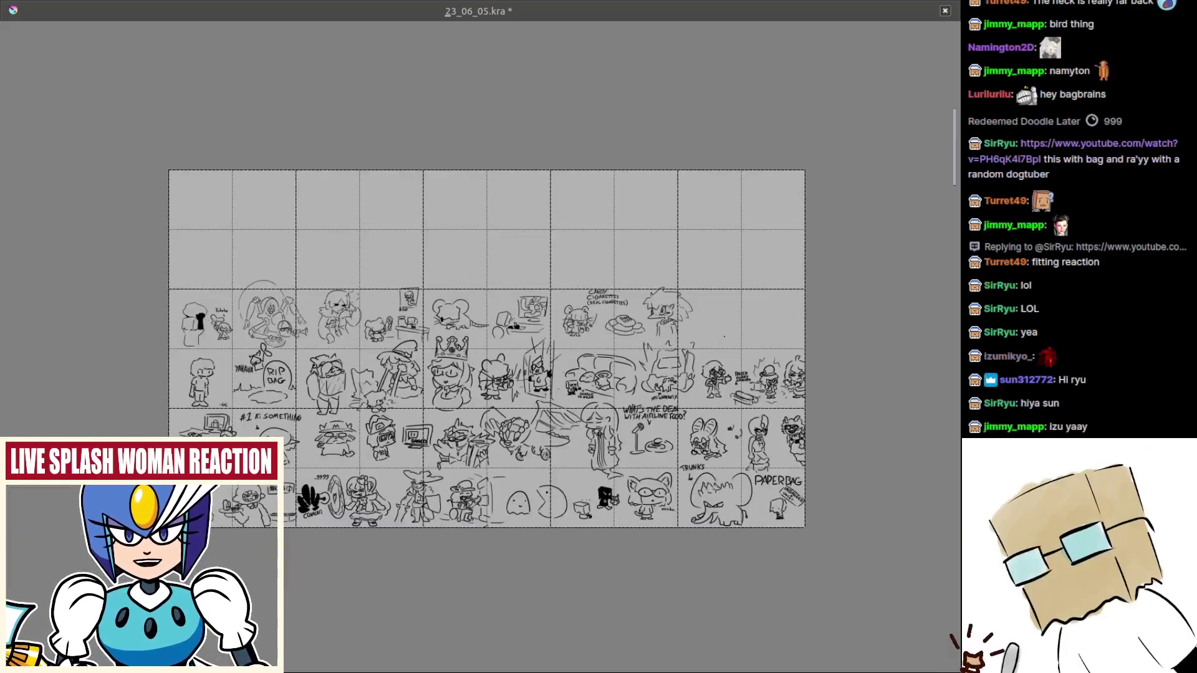
scroll(742, 320, "up", 2)
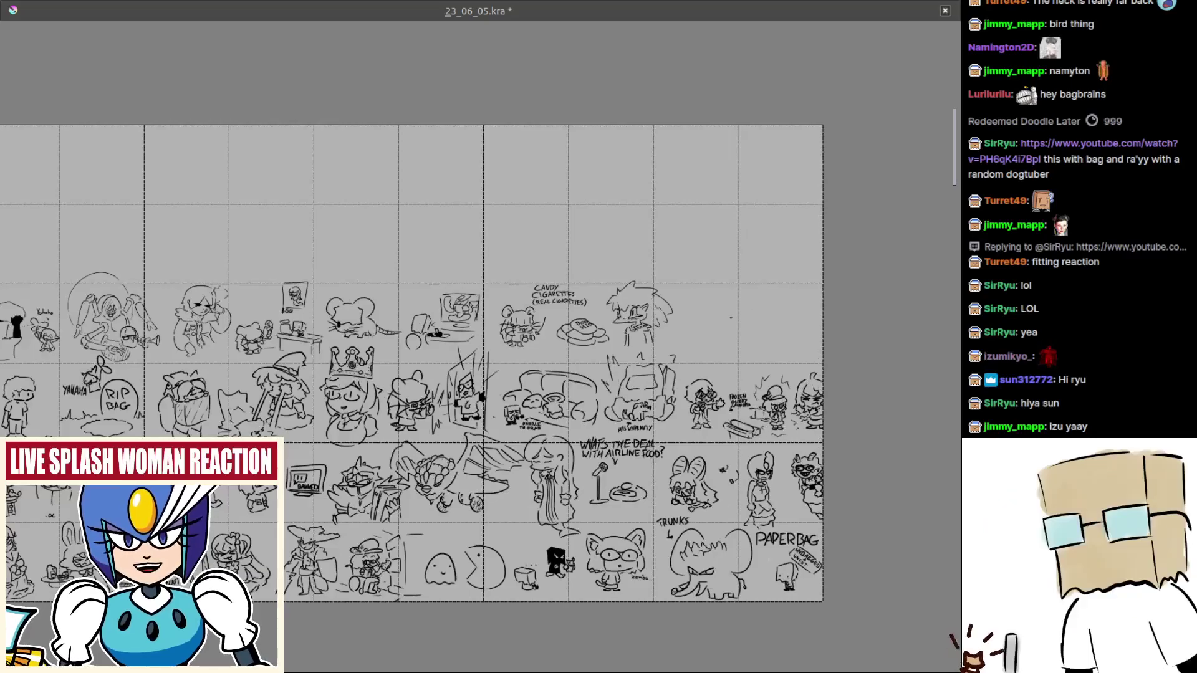
scroll(733, 318, "up", 2)
scroll(730, 318, "up", 2)
scroll(731, 319, "down", 4)
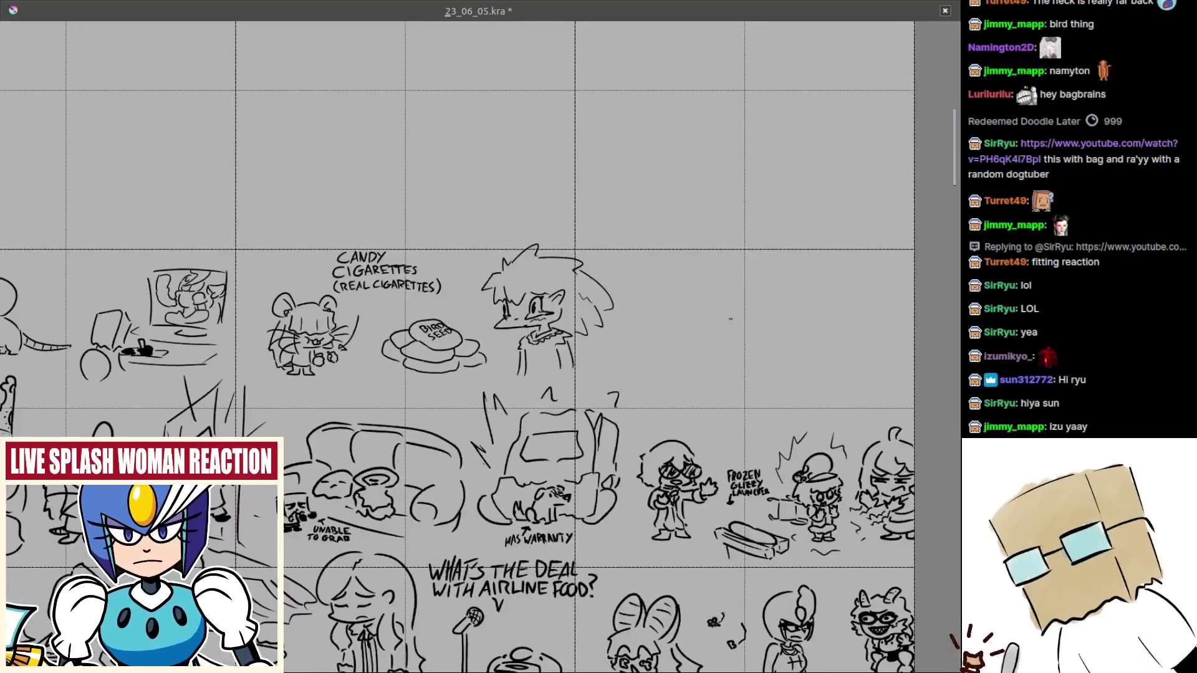
scroll(731, 319, "up", 3)
scroll(731, 319, "up", 2)
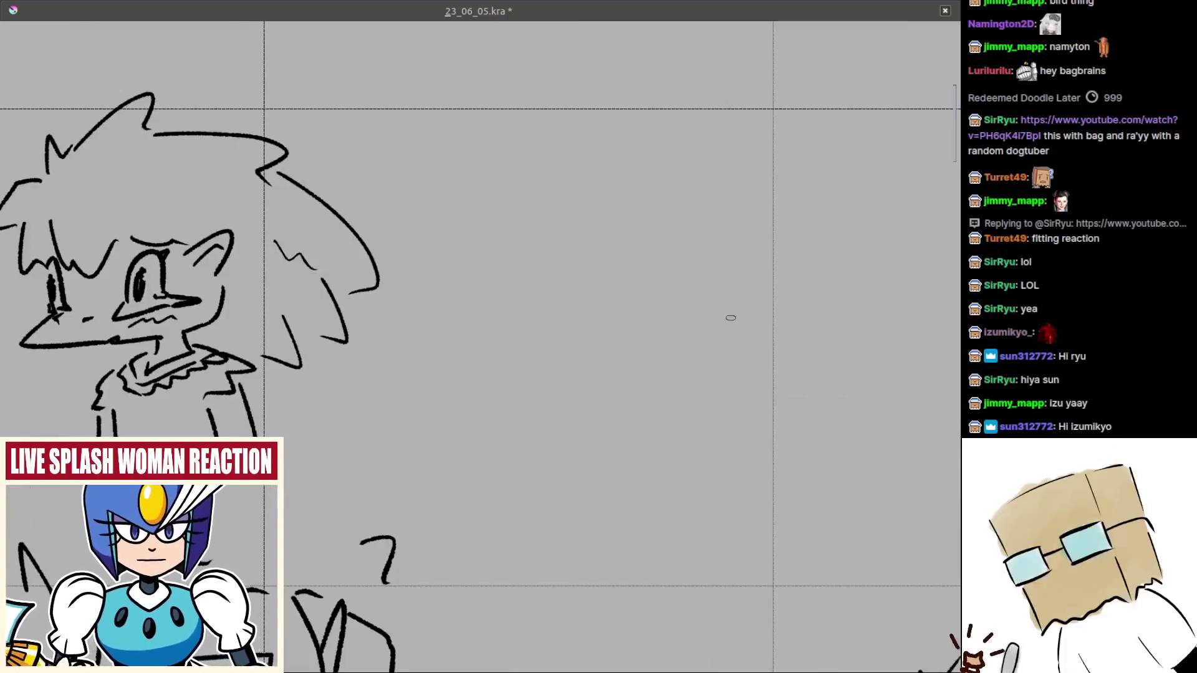
scroll(535, 366, "down", 4)
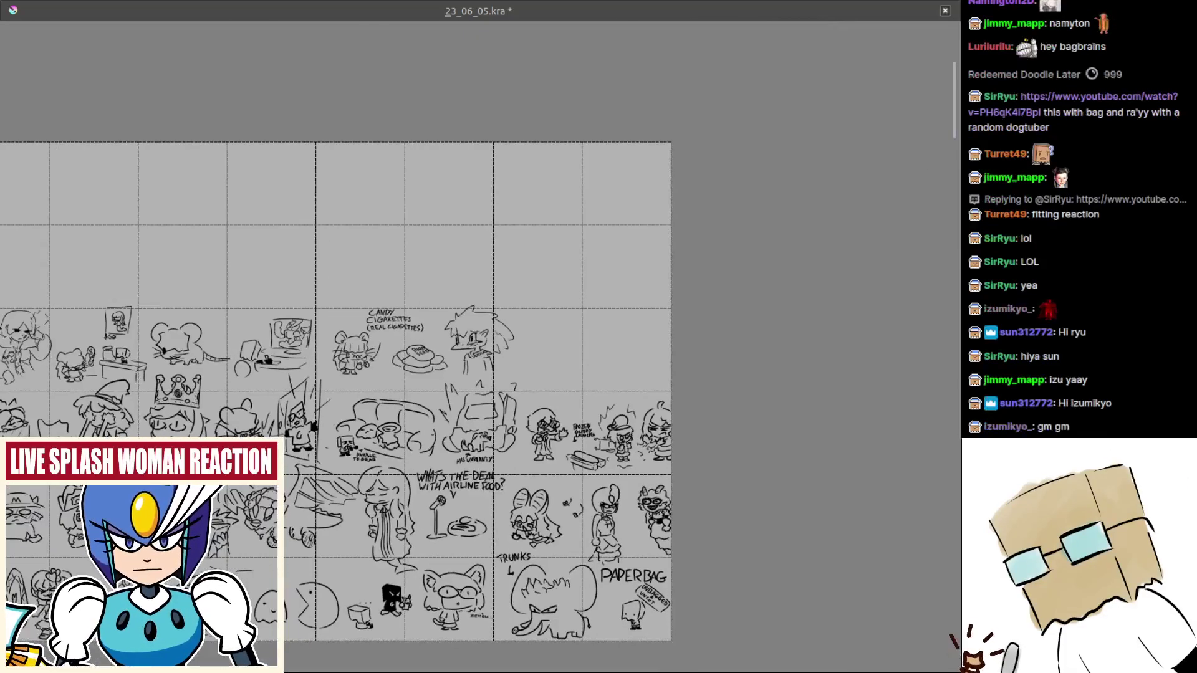
- Bring a reference photo of four stacked burgers onto the page beside the crown sketch and examine the buns and fillings
left_click_drag(534, 366, 515, 359)
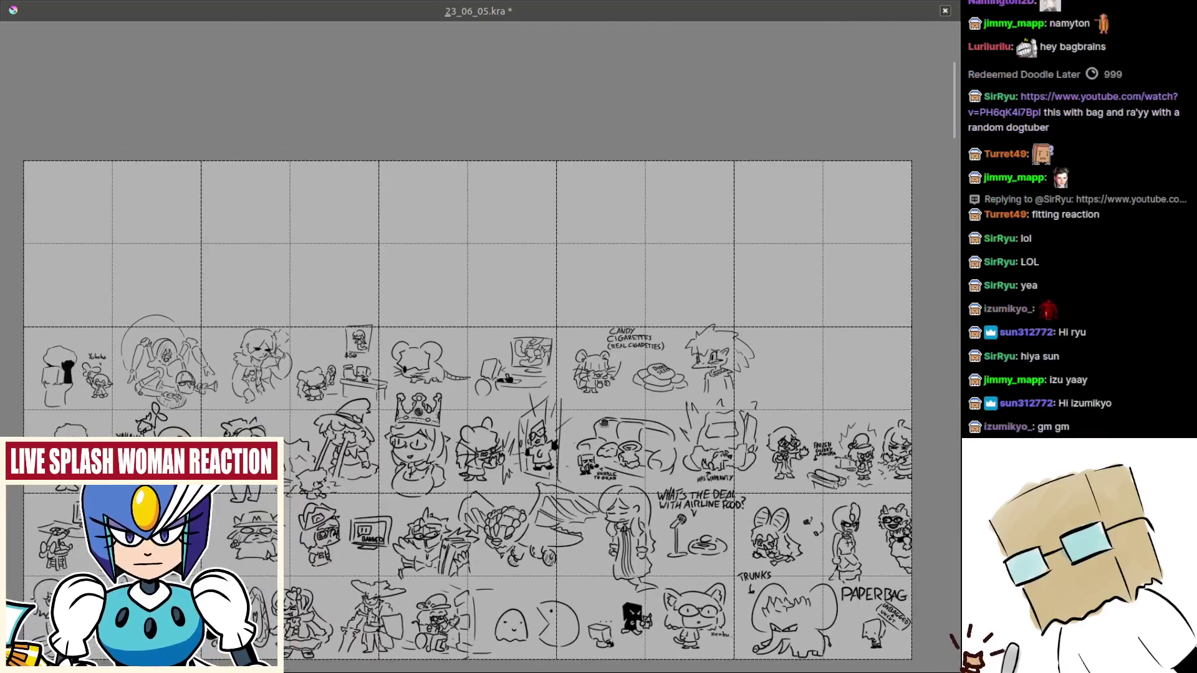
left_click_drag(604, 423, 606, 423)
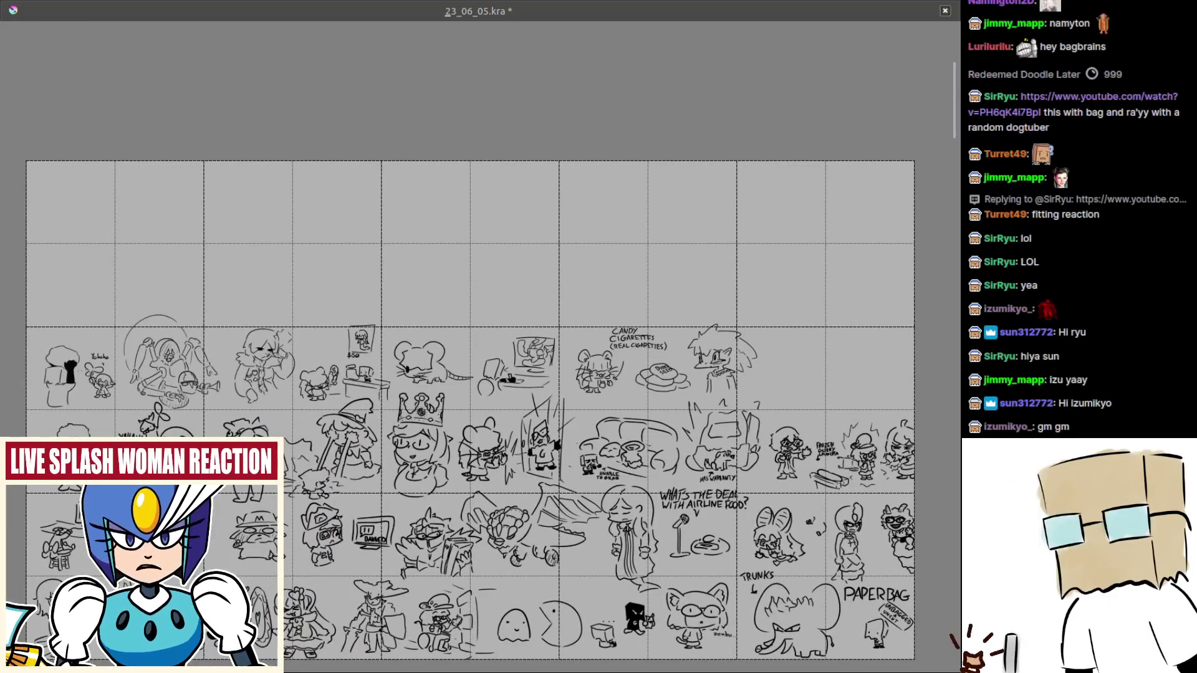
mouse_move(813, 380)
left_mouse_down()
mouse_move(647, 378)
mouse_move(664, 309)
mouse_move(529, 375)
left_mouse_up()
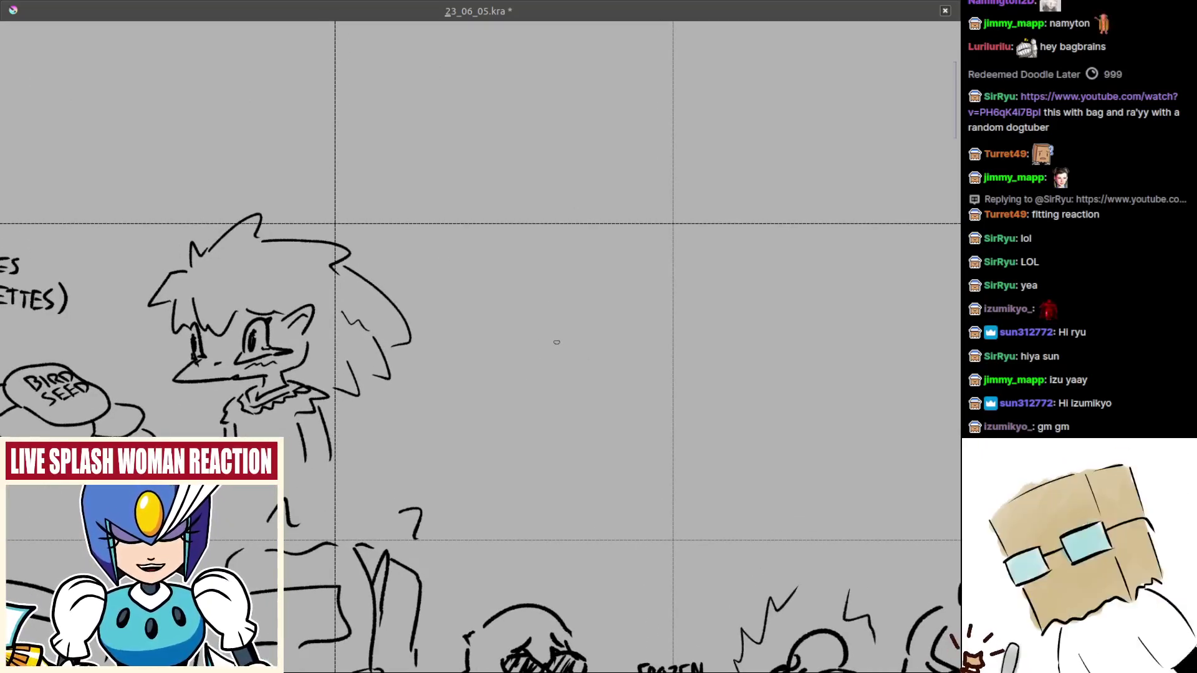
left_click_drag(577, 332, 531, 321)
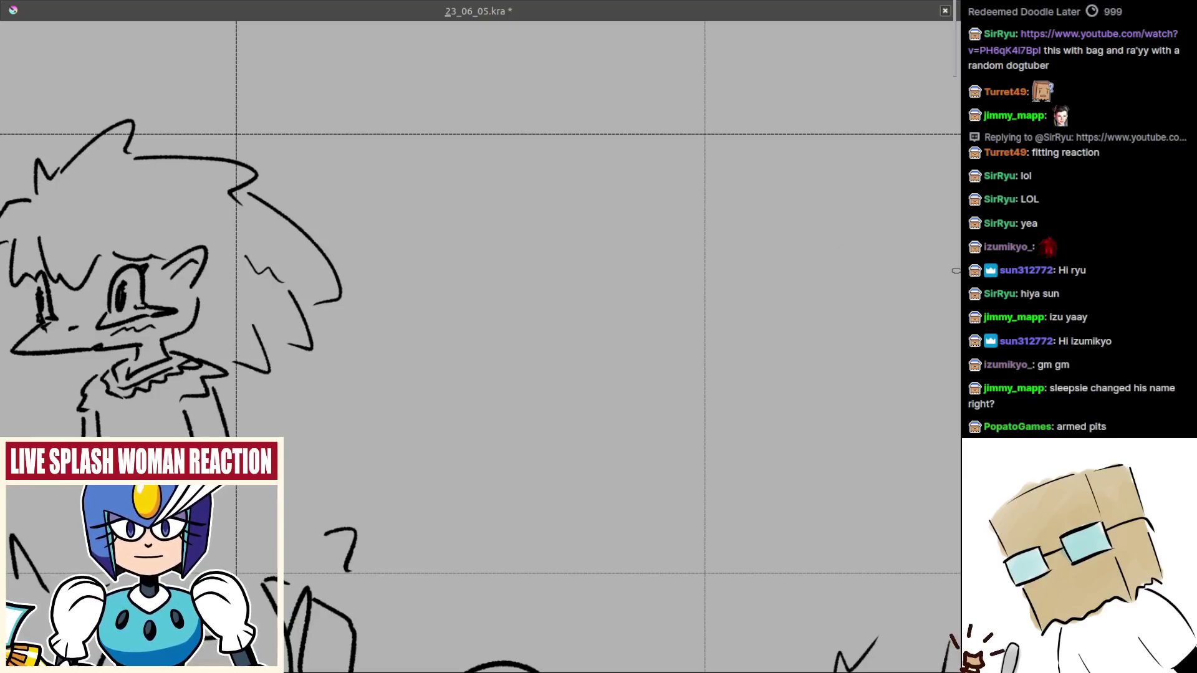
scroll(621, 384, "down", 5)
scroll(726, 336, "up", 10)
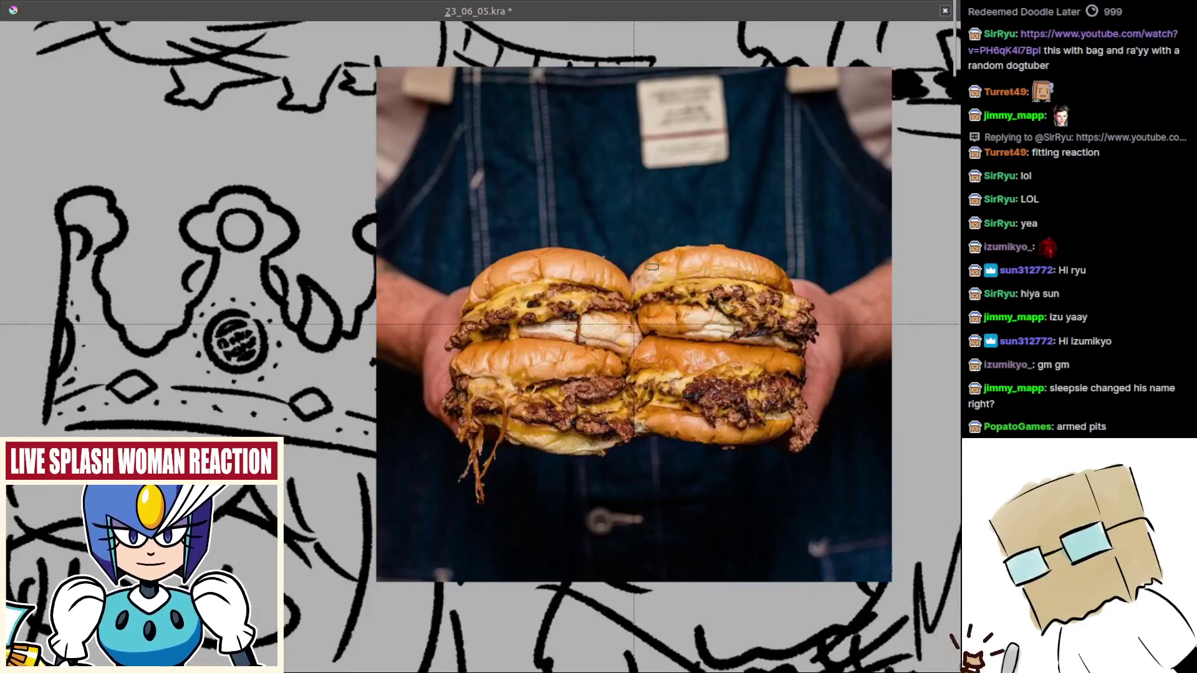
left_click_drag(703, 238, 628, 234)
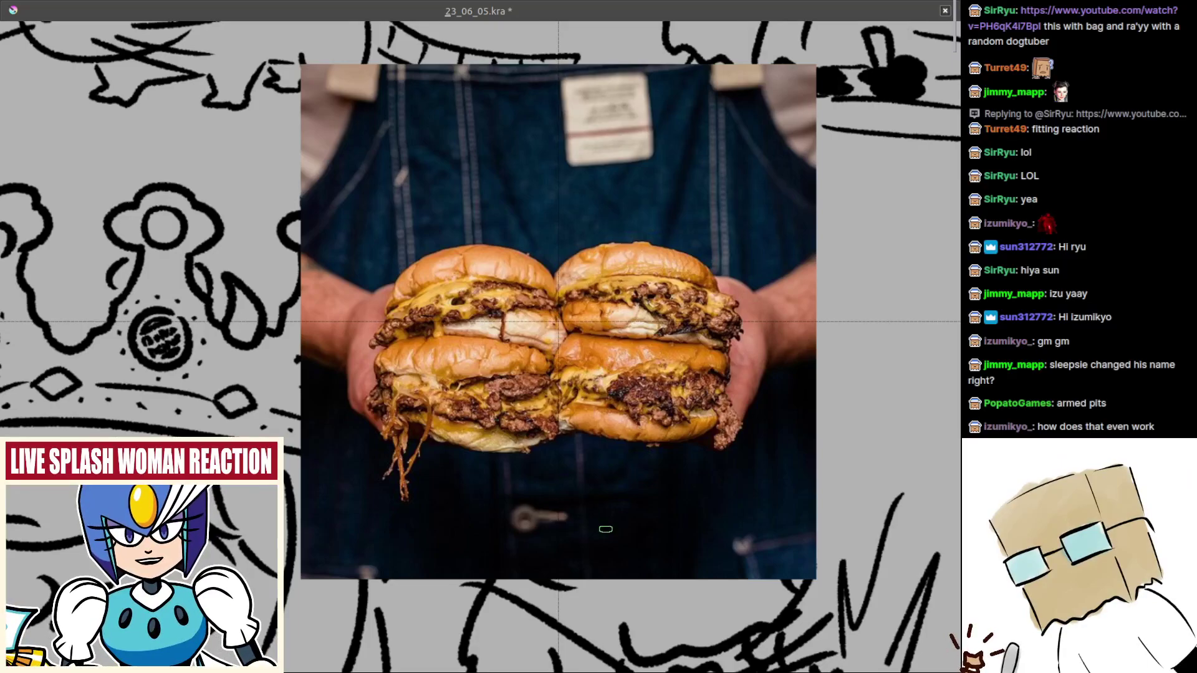
scroll(566, 481, "down", 3)
scroll(577, 493, "up", 2)
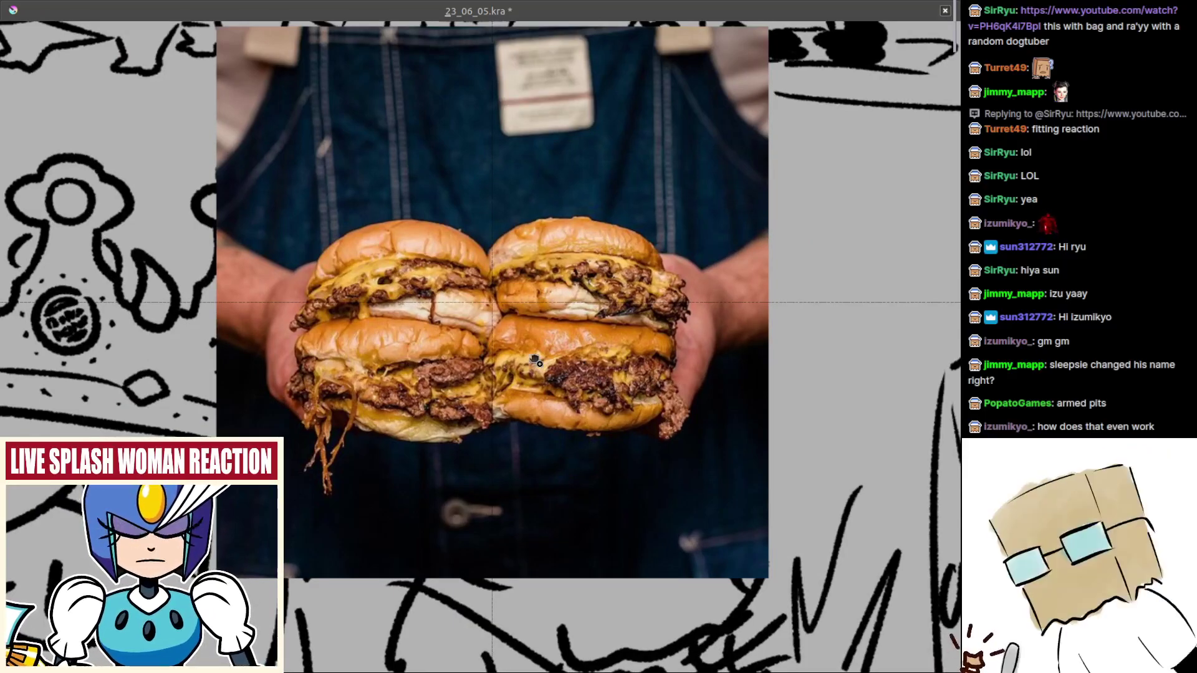
- Paste a second reference photo of a single cheeseburger over the first, examine it, and remove both photos from the page
key("ctrl+v")
left_click_drag(672, 469, 639, 468)
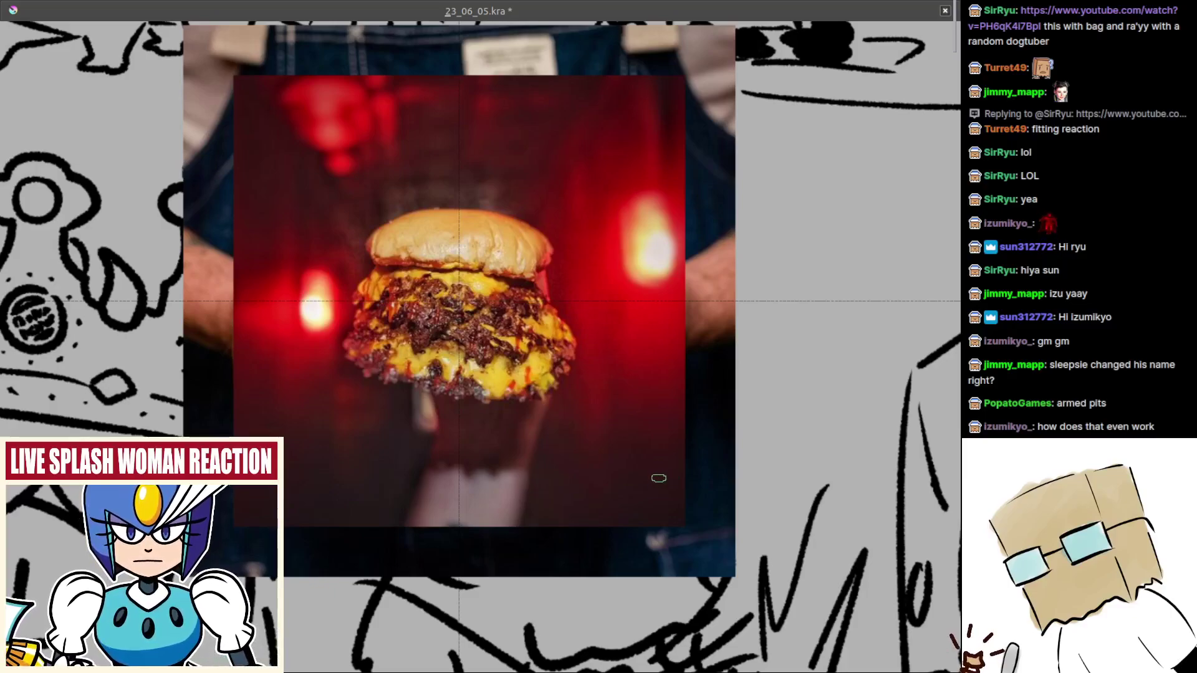
left_click_drag(612, 435, 570, 443)
scroll(570, 441, "down", 6)
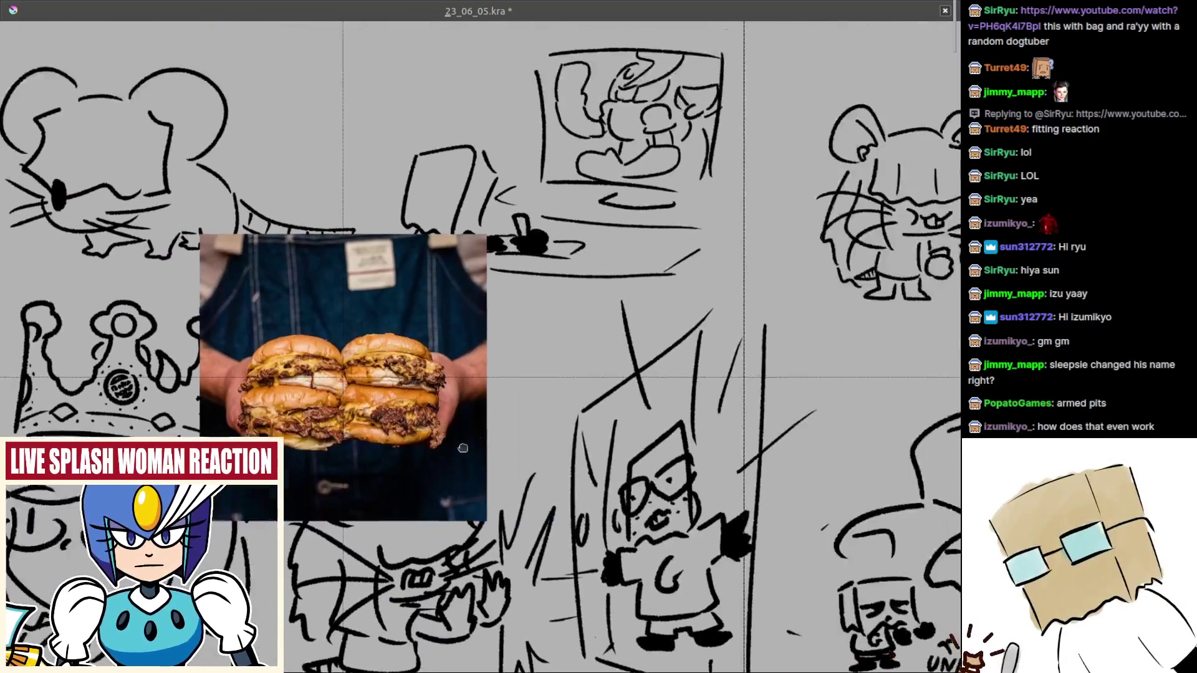
scroll(563, 472, "right", 1)
scroll(563, 472, "right", 1)
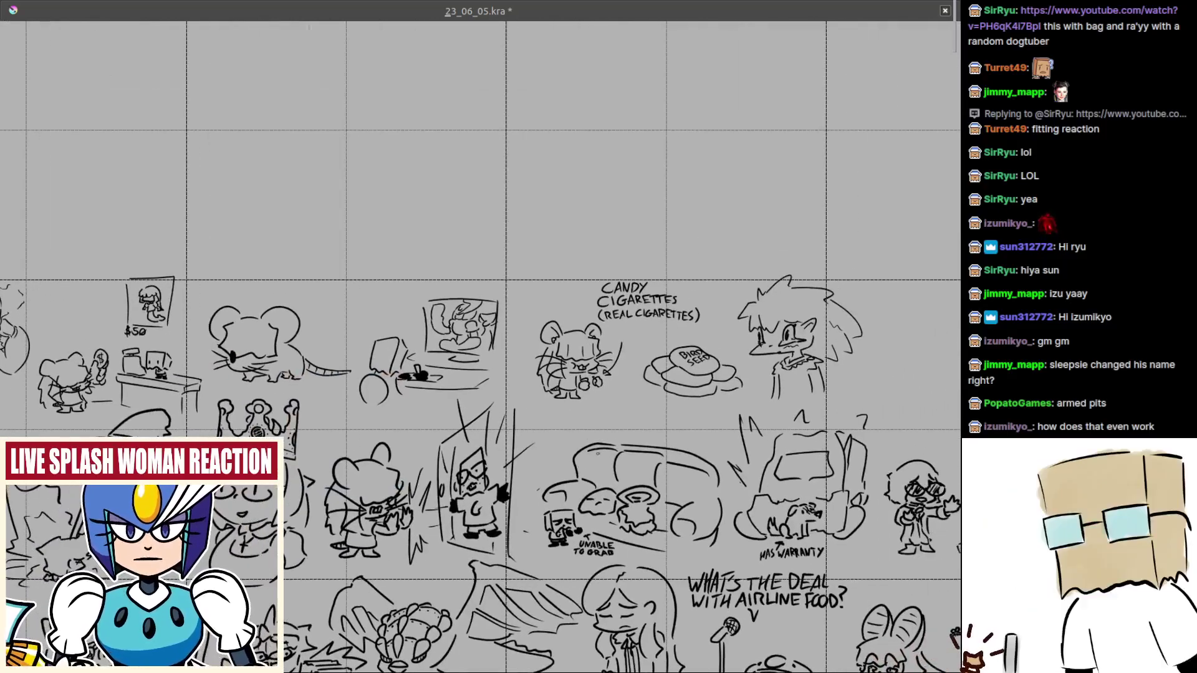
- Draw a domed top bun with a wavy lower edge in the empty cell beside the ruffled-collar bird
scroll(561, 405, "up", 5)
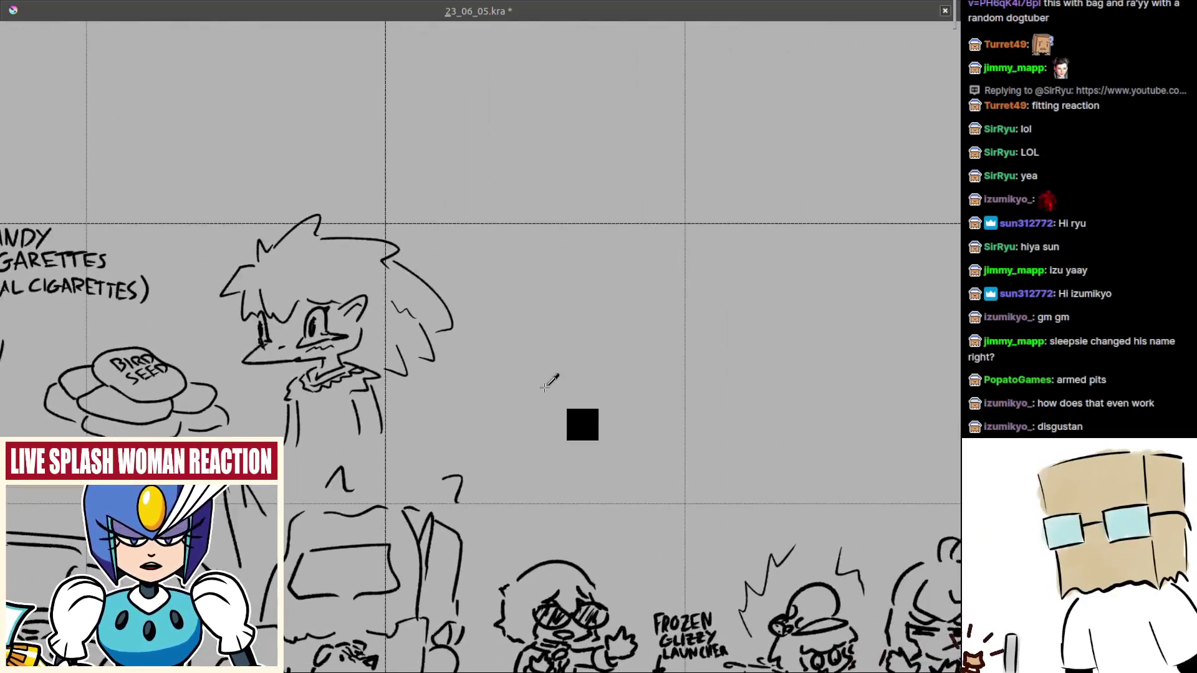
scroll(546, 387, "up", 4)
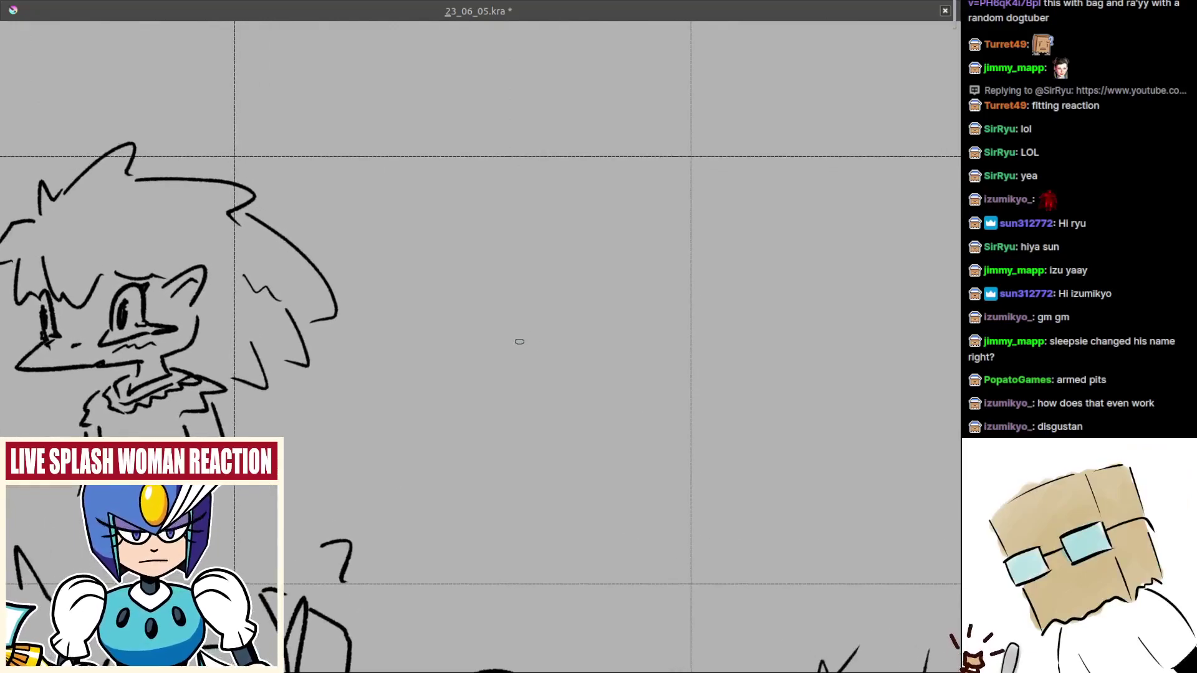
scroll(535, 342, "left", 1)
left_click_drag(448, 326, 605, 331)
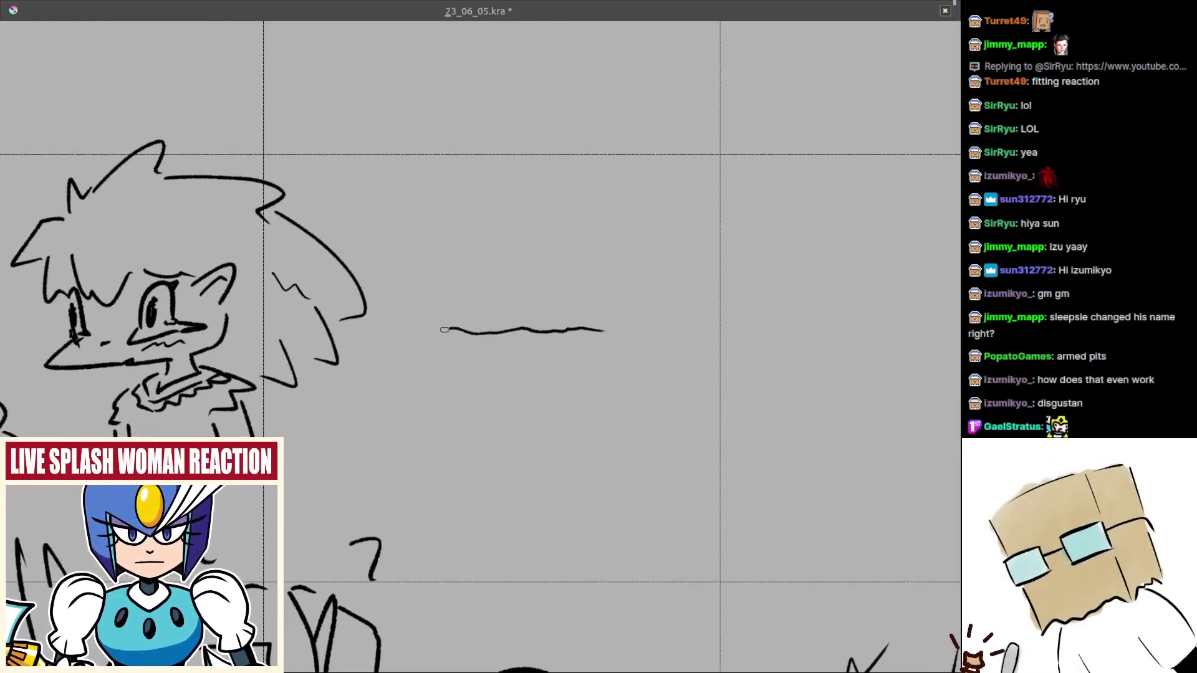
mouse_move(444, 330)
left_mouse_down()
mouse_move(512, 260)
mouse_move(585, 275)
mouse_move(544, 263)
mouse_move(609, 295)
mouse_move(612, 328)
left_mouse_up()
scroll(493, 360, "up", 1)
left_click_drag(493, 359, 539, 346)
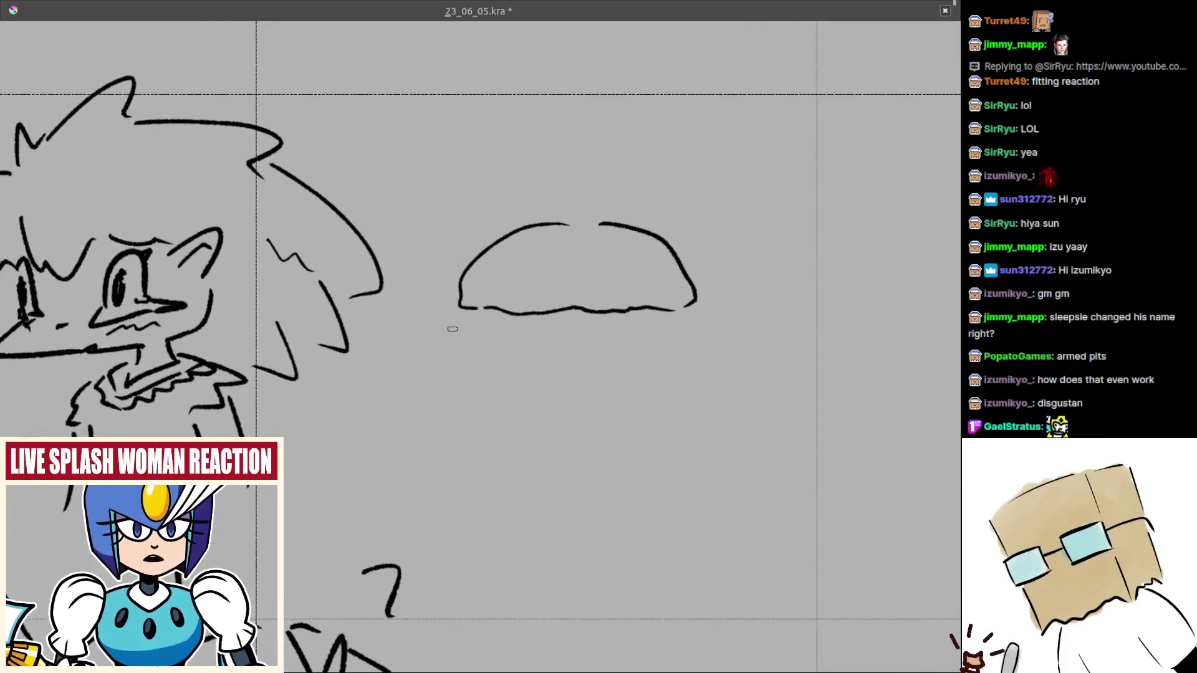
- Draw the burger filling below the top bun with bulging uneven sides, short inner crease lines and a broken lower edge
mouse_move(453, 320)
left_mouse_down()
mouse_move(403, 356)
mouse_move(447, 332)
mouse_move(475, 389)
left_mouse_up()
key("ctrl+z")
key("ctrl+z")
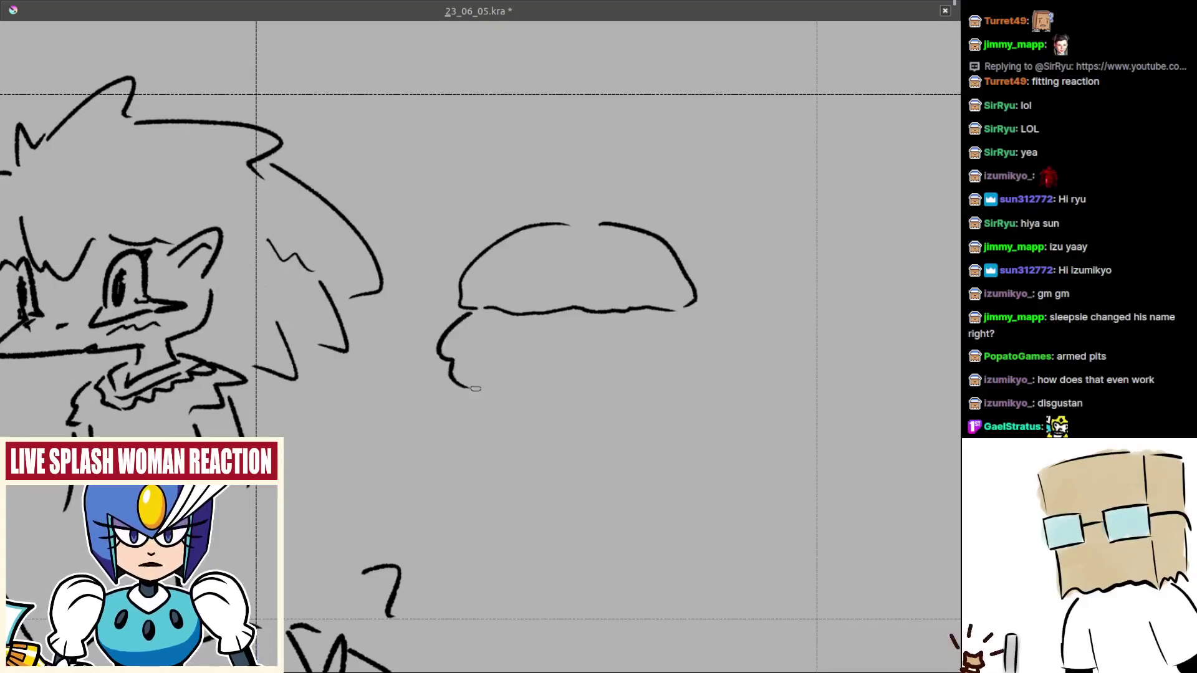
mouse_move(707, 312)
left_mouse_down()
mouse_move(723, 340)
mouse_move(700, 373)
left_mouse_up()
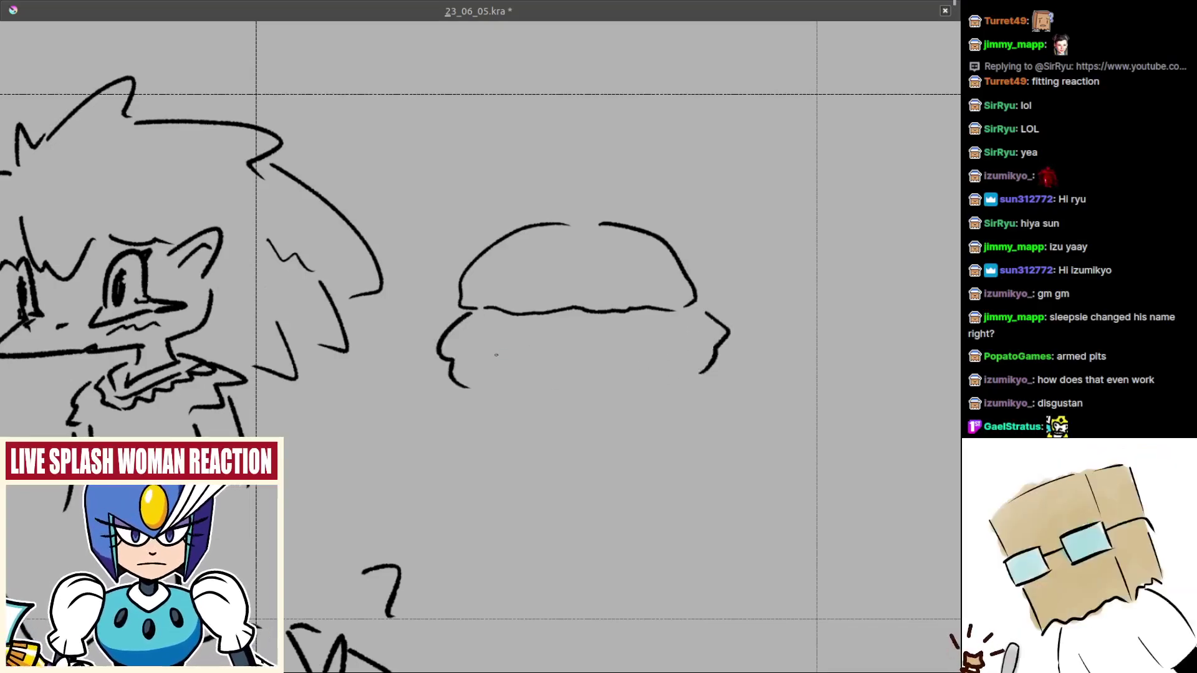
mouse_move(496, 356)
left_mouse_down()
mouse_move(651, 349)
mouse_move(635, 346)
mouse_move(639, 377)
left_mouse_up()
key("ctrl+z")
left_click_drag(484, 389, 564, 383)
left_click_drag(604, 387, 629, 389)
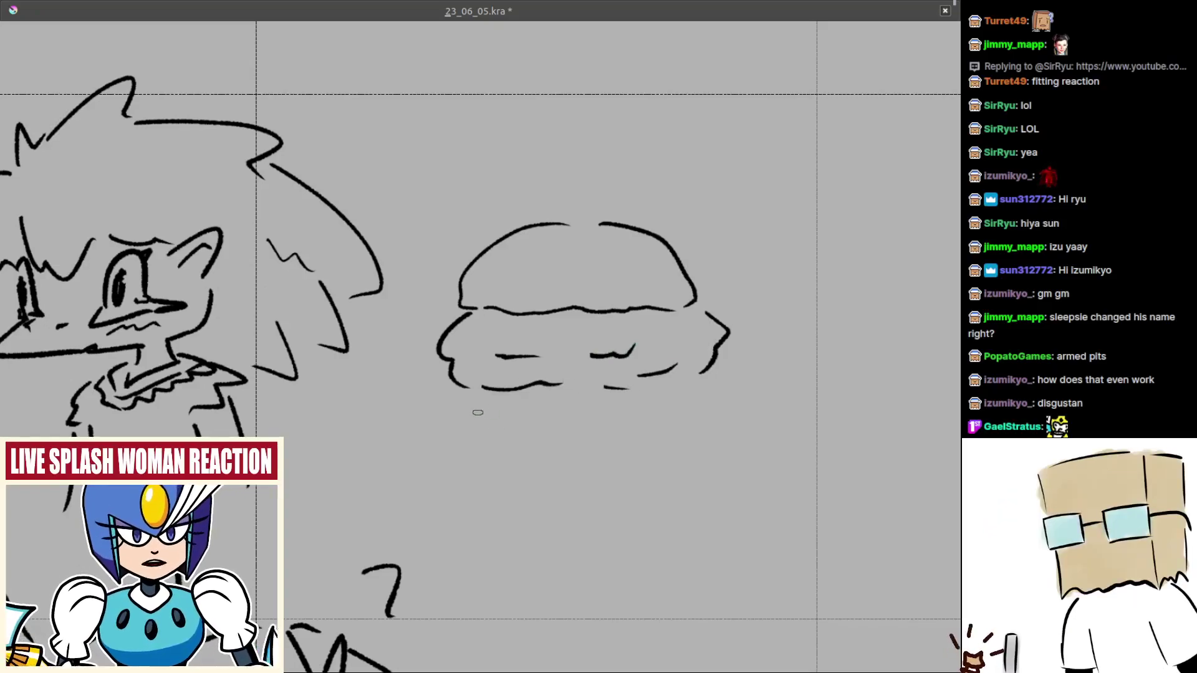
- Draw a thin curved bottom bun under the filling and add short highlight lines on the top bun
mouse_move(463, 396)
left_mouse_down()
mouse_move(530, 408)
mouse_move(714, 381)
left_mouse_up()
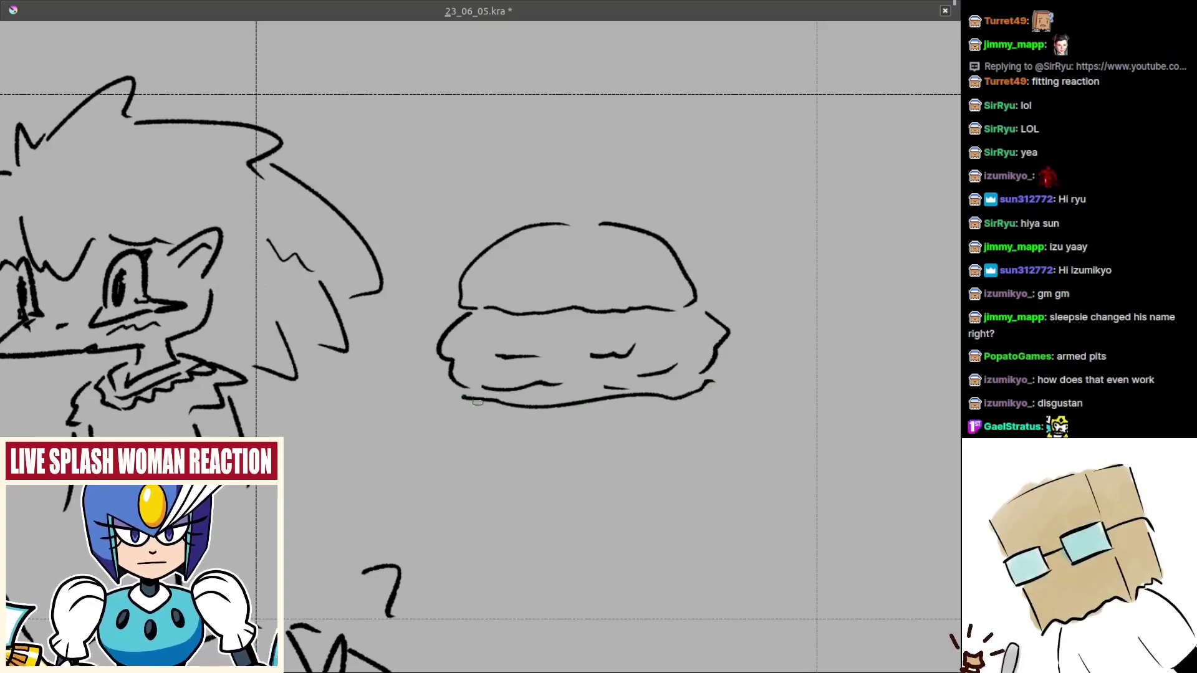
left_click_drag(475, 404, 601, 412)
left_click_drag(674, 400, 600, 415)
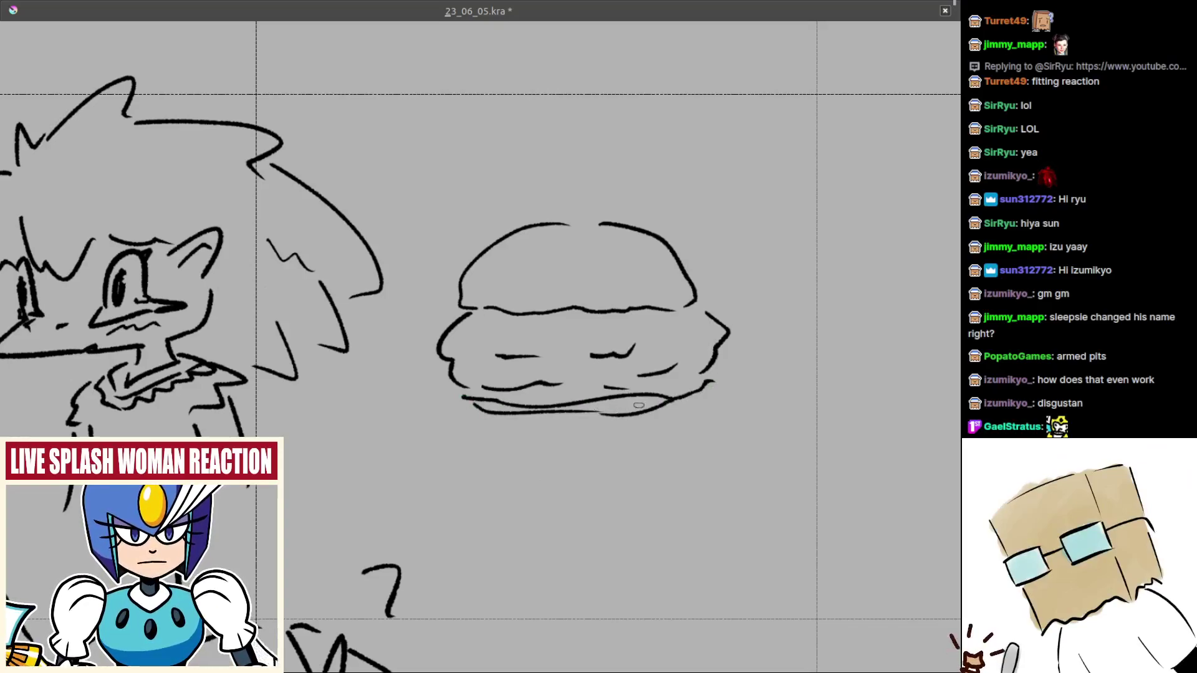
left_click_drag(622, 372, 652, 409)
mouse_move(497, 323)
left_mouse_down()
mouse_move(555, 319)
mouse_move(529, 328)
left_mouse_up()
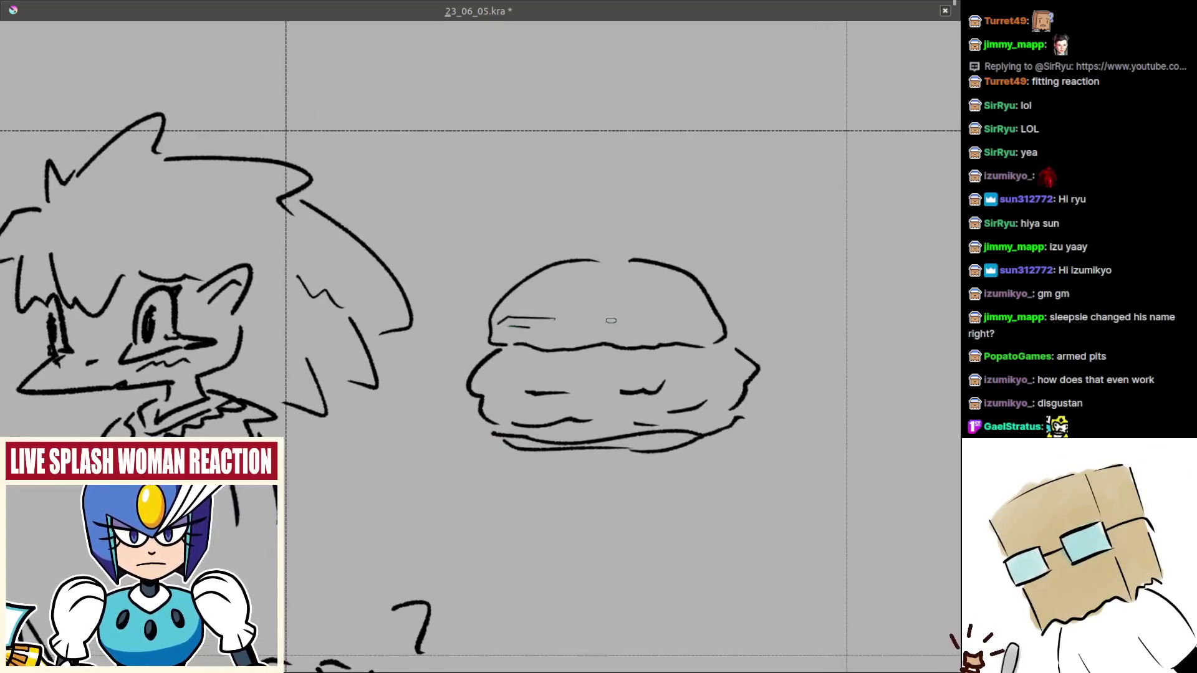
- Remove the thin highlight lines from the burger's top bun, leaving the bun blank
scroll(611, 321, "down", 4)
scroll(629, 315, "up", 3)
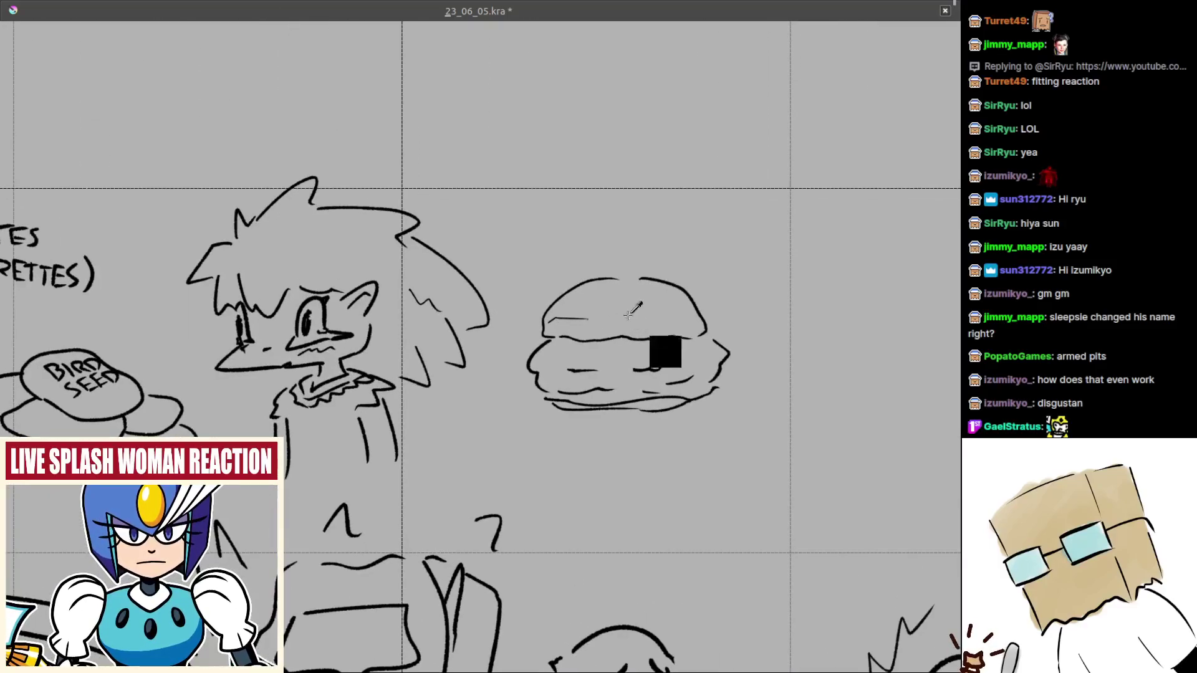
scroll(630, 315, "up", 2)
mouse_move(566, 320)
left_mouse_down()
mouse_move(632, 320)
mouse_move(566, 322)
left_mouse_up()
scroll(583, 324, "down", 4)
key("ctrl+z")
scroll(635, 317, "up", 3)
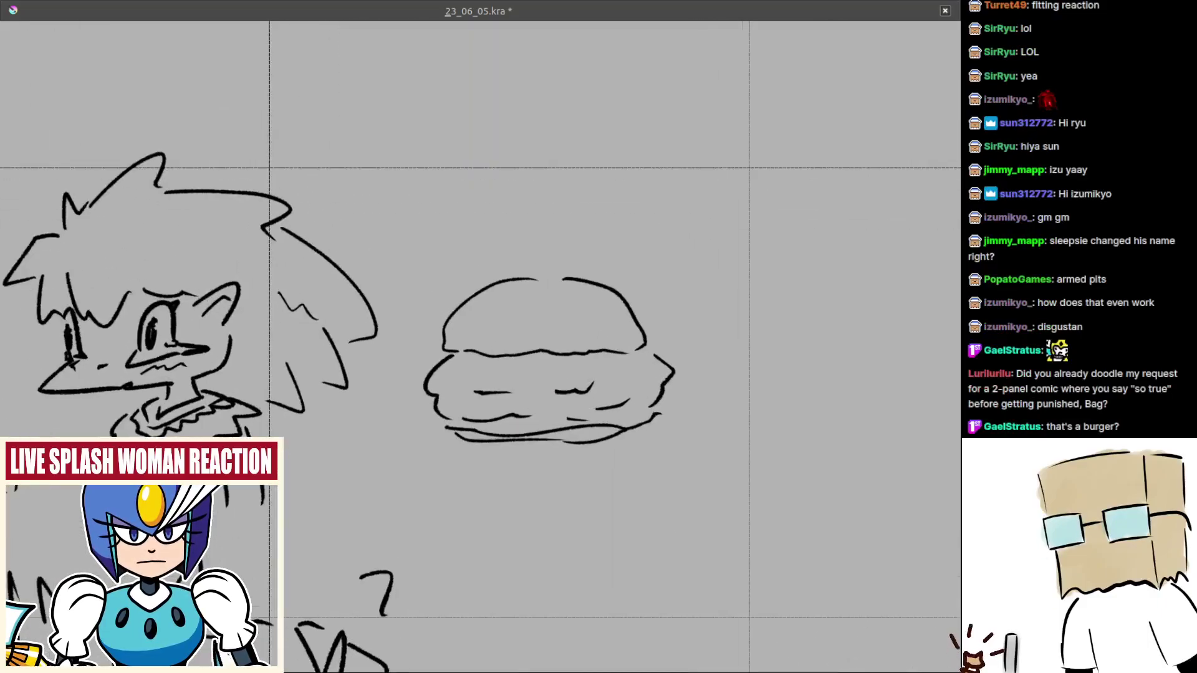
scroll(616, 368, "down", 4)
scroll(616, 368, "up", 3)
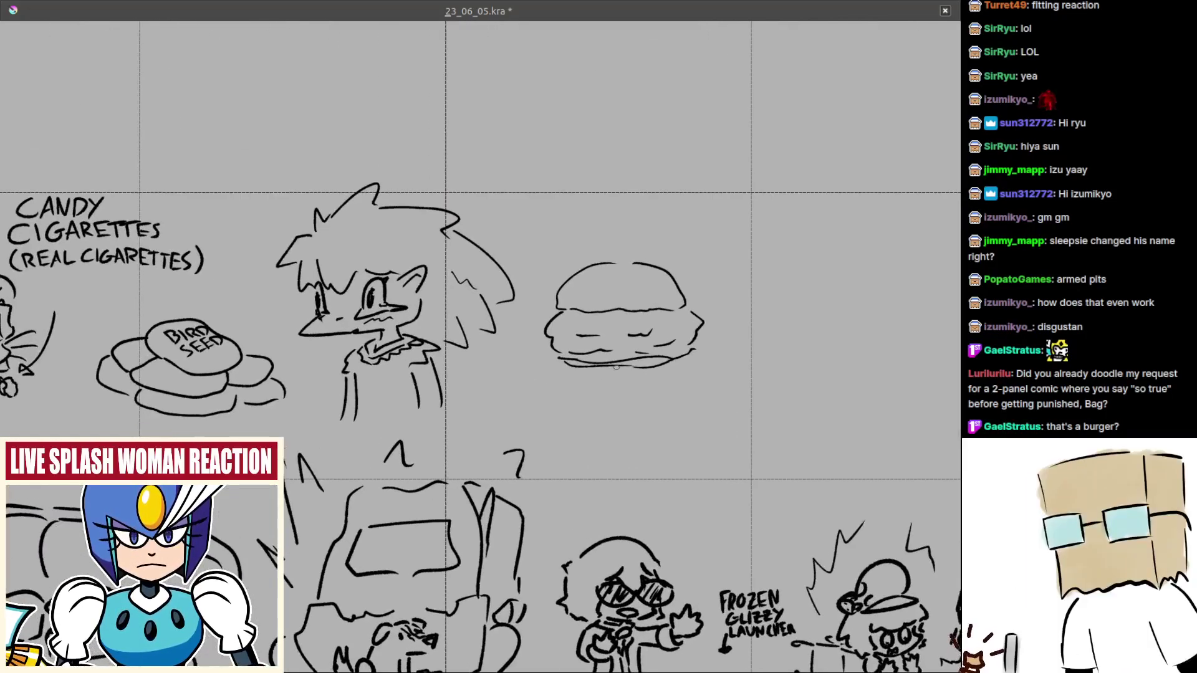
- Bring back the interface panels and save the doodle sheet file
left_click_drag(616, 367, 535, 395)
scroll(615, 318, "down", 5)
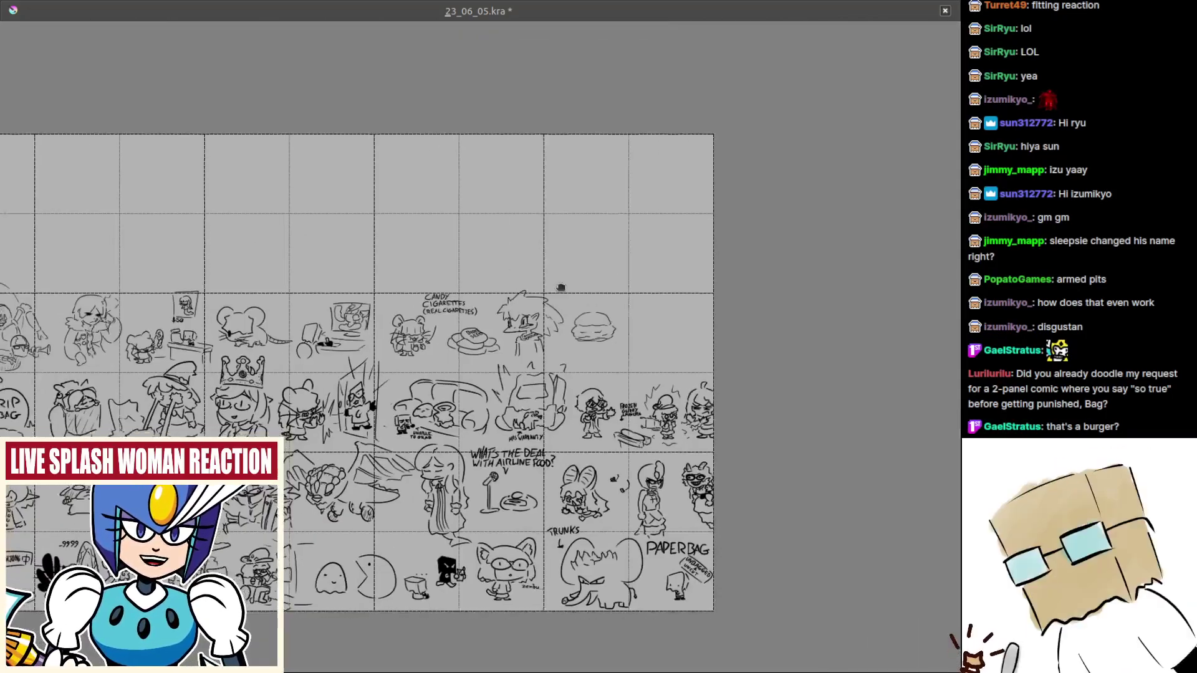
scroll(561, 286, "up", 2)
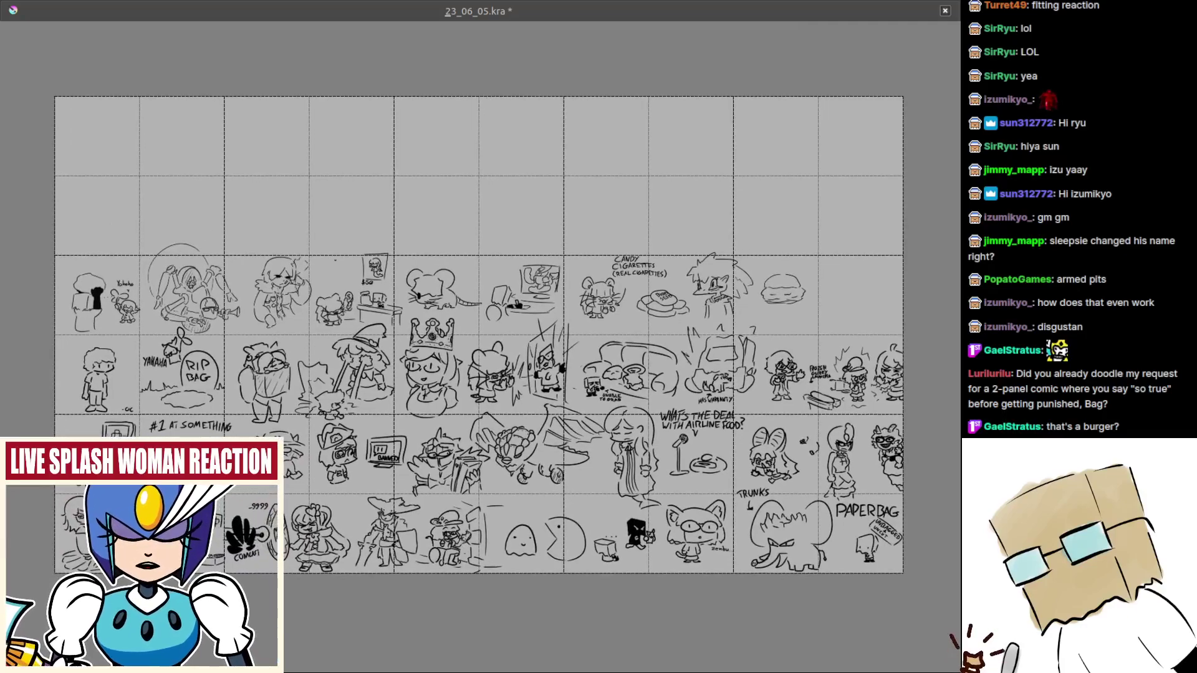
key("Tab")
key("ctrl+s")
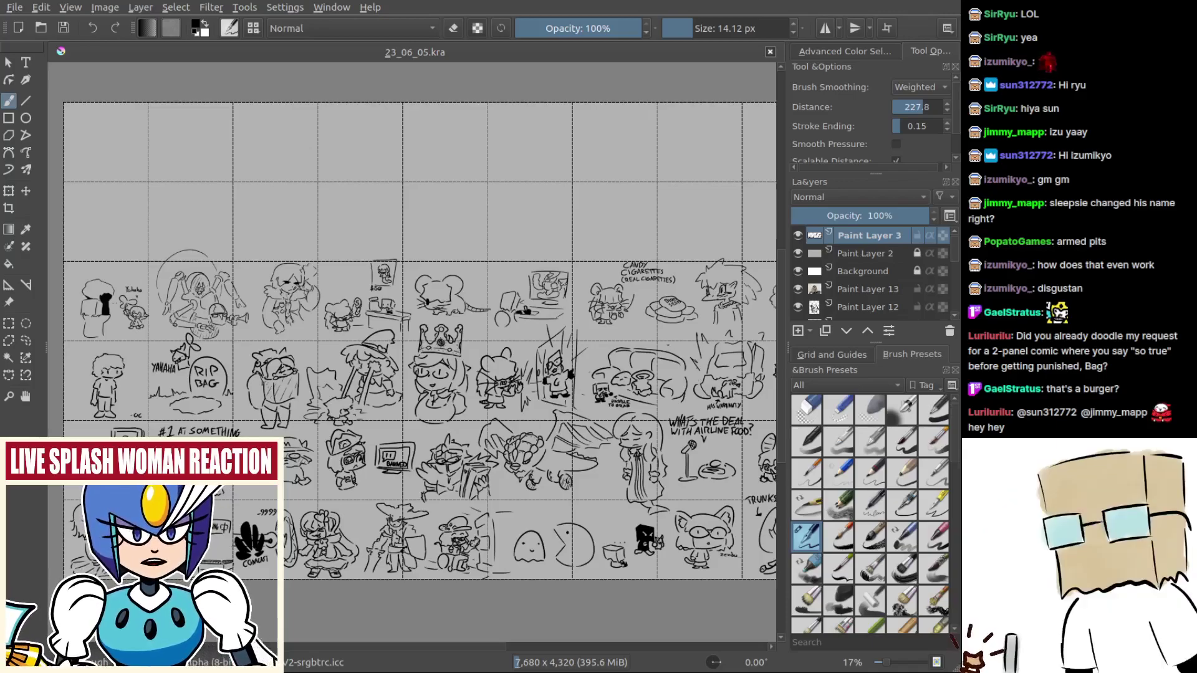
- Paste the copied sheet of older doodles onto the canvas
mouse_move(736, 299)
left_mouse_down()
mouse_move(459, 322)
mouse_move(496, 344)
left_mouse_up()
scroll(458, 322, "up", 2)
scroll(496, 344, "up", 3)
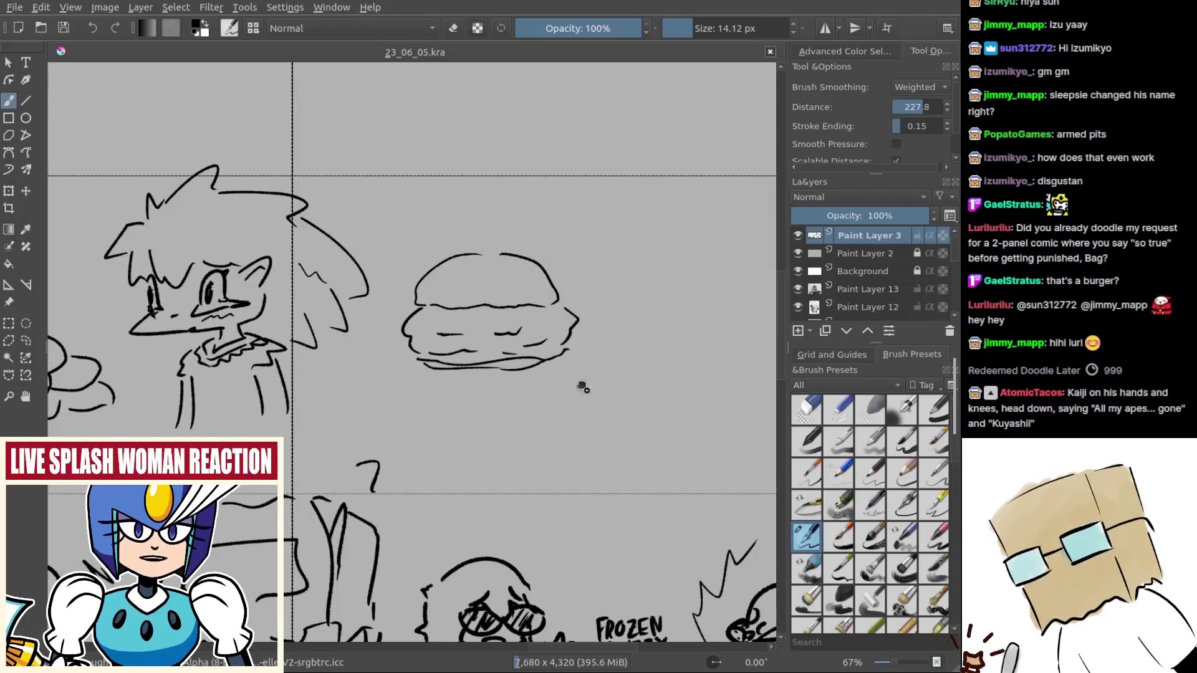
key("ctrl+v")
scroll(390, 445, "down", 3)
mouse_move(390, 445)
left_mouse_down()
mouse_move(586, 367)
mouse_move(494, 349)
mouse_move(660, 321)
left_mouse_up()
scroll(586, 367, "up", 1)
- Hide the interface panels and examine the "Breaking Bad, but with meth" doodle on the pasted sheet
key("Tab")
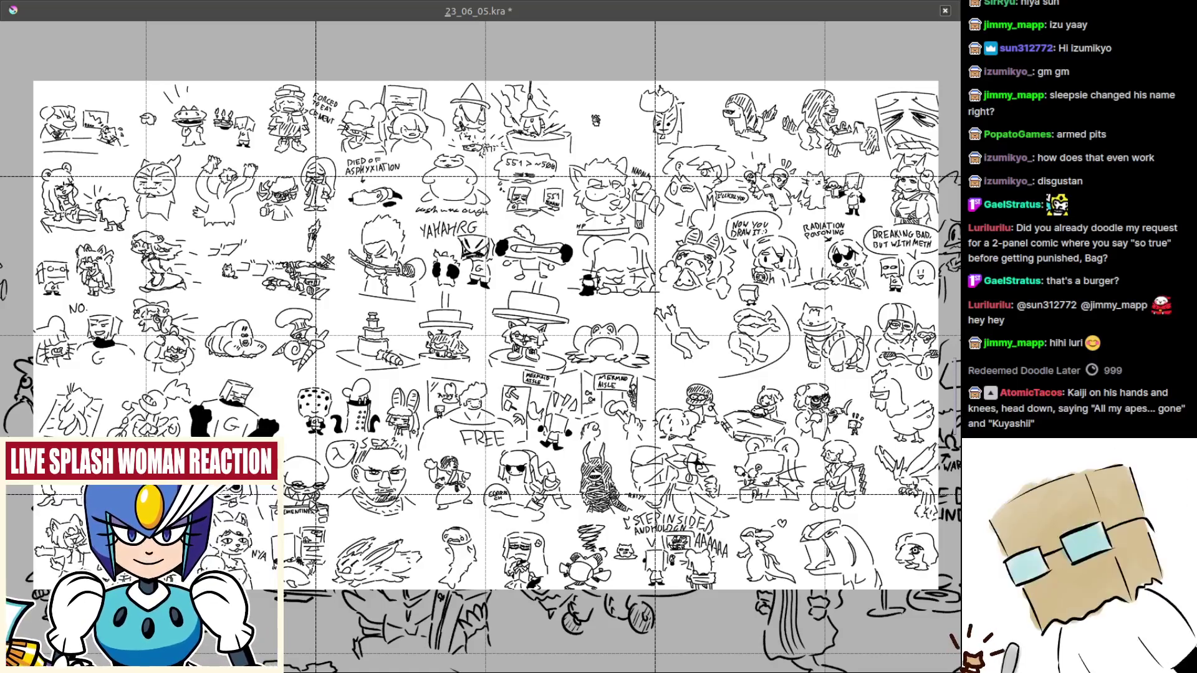
left_click_drag(739, 382, 526, 418)
scroll(652, 261, "up", 1)
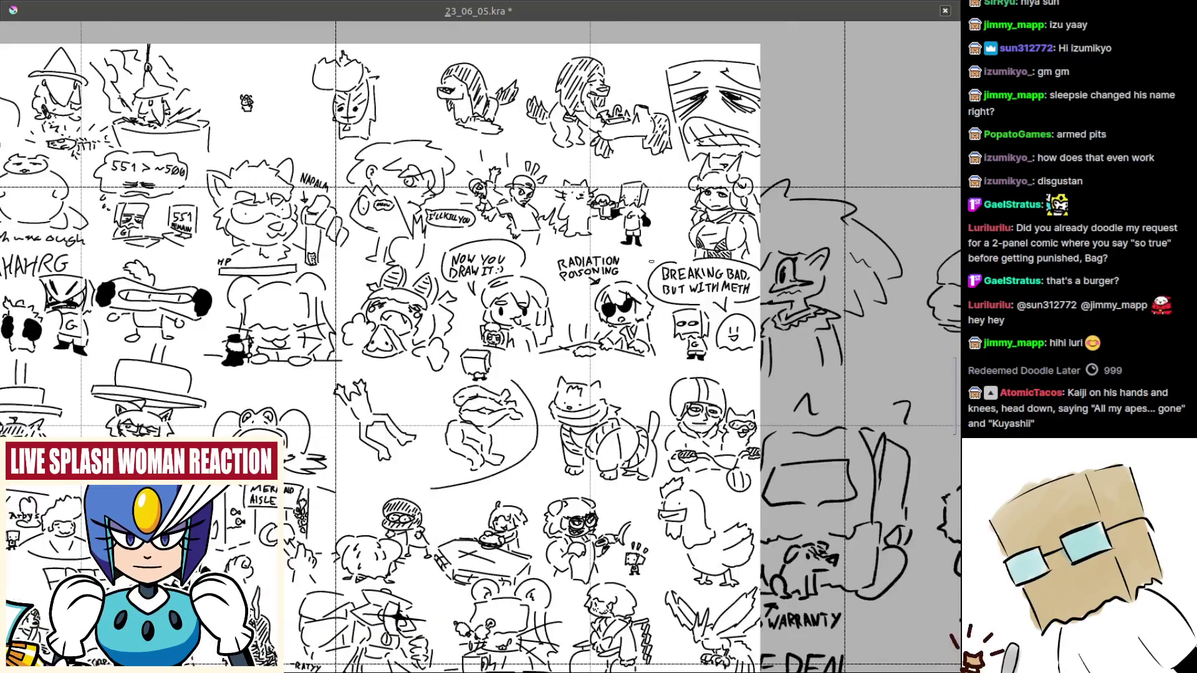
scroll(706, 296, "up", 3)
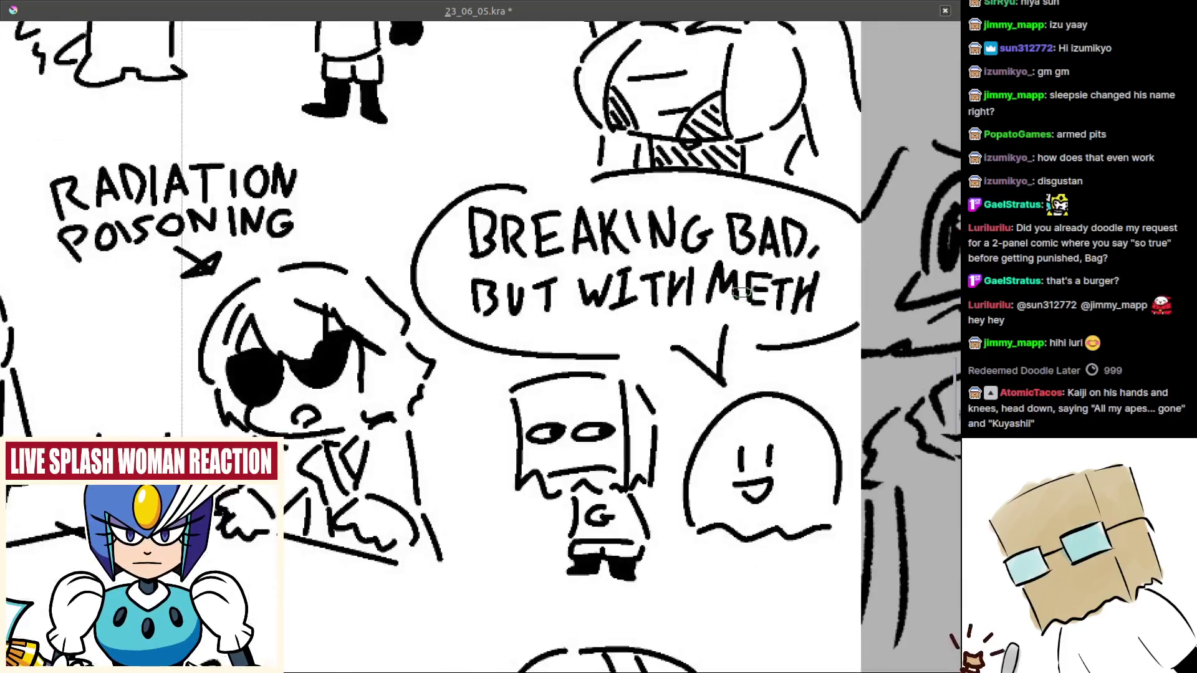
scroll(557, 303, "up", 1)
scroll(557, 303, "up", 2)
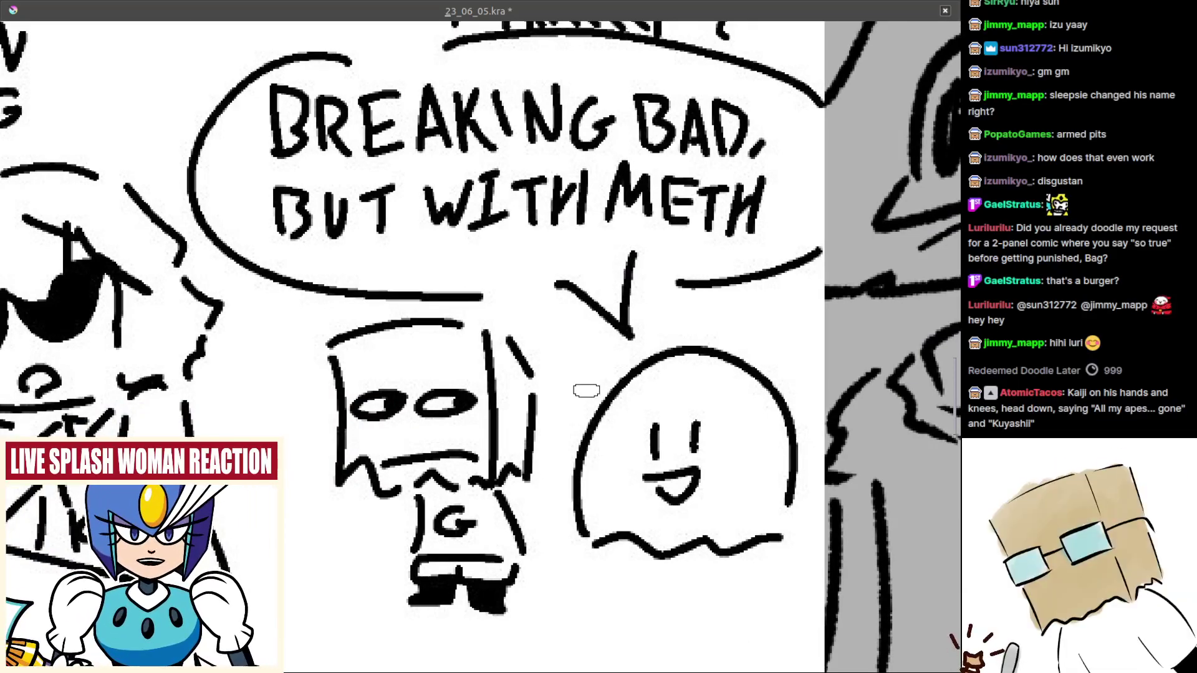
scroll(586, 391, "down", 10)
left_click_drag(463, 503, 672, 425)
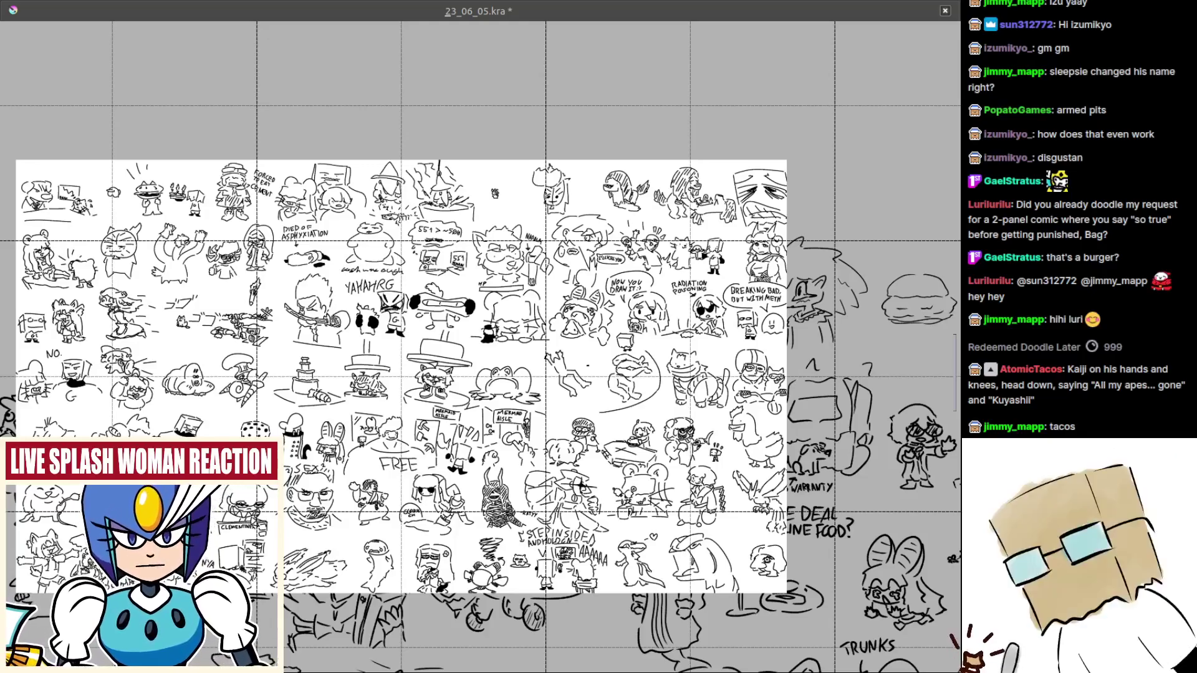
- Examine the "NYA" cat character doodle in the lowest row of the pasted sheet
scroll(614, 371, "down", 2)
scroll(520, 439, "up", 4)
left_click_drag(521, 439, 650, 418)
mouse_move(522, 463)
left_mouse_down()
mouse_move(639, 413)
mouse_move(727, 405)
left_mouse_up()
left_click_drag(449, 412, 670, 433)
left_click_drag(408, 473, 648, 423)
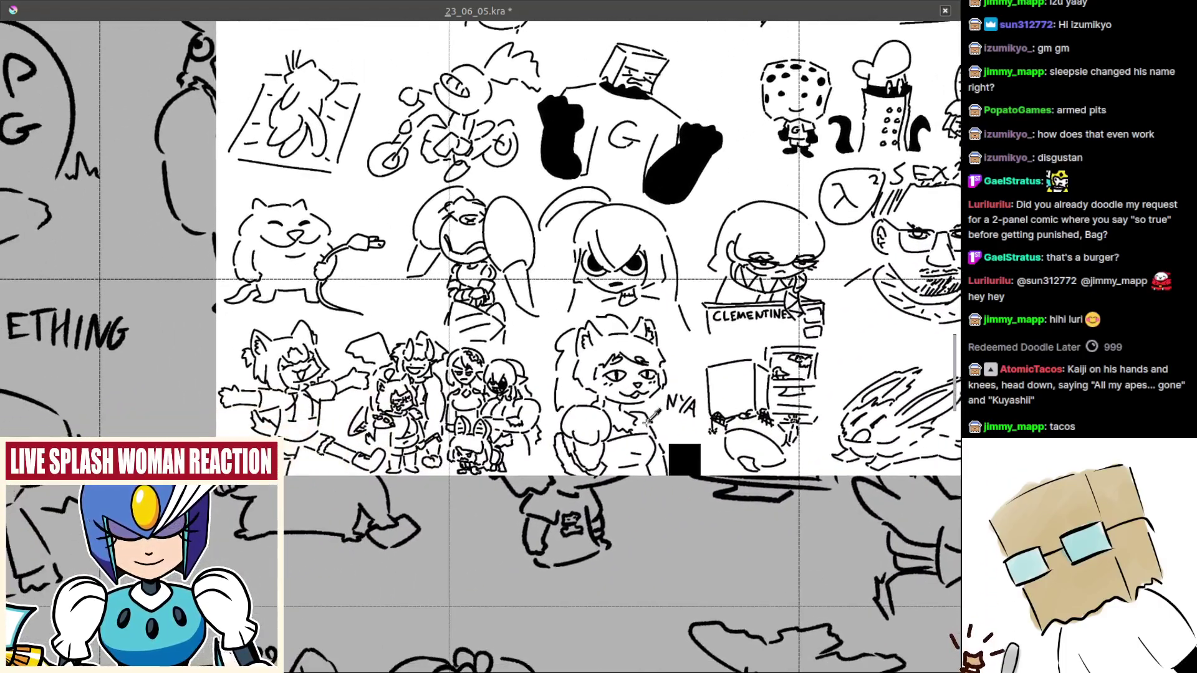
scroll(649, 419, "up", 5)
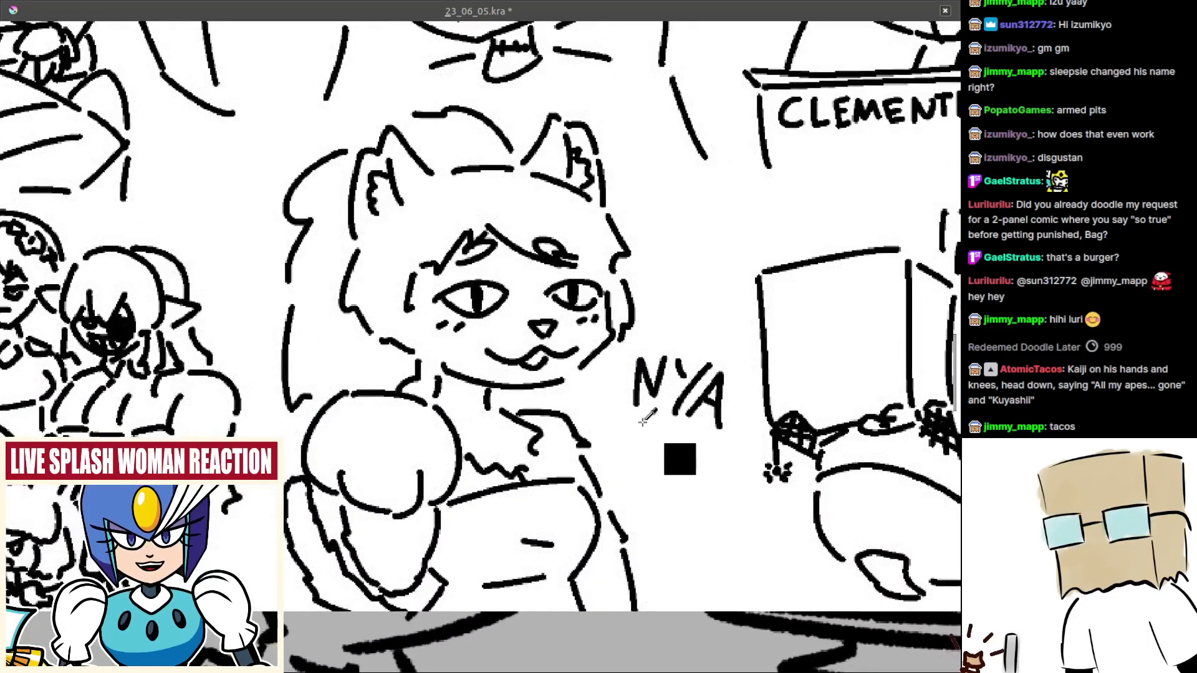
scroll(642, 422, "down", 6)
- Examine the doodle of the smiling cat holding an electric plug on the pasted sheet
left_click_drag(643, 422, 726, 430)
left_click_drag(532, 460, 573, 498)
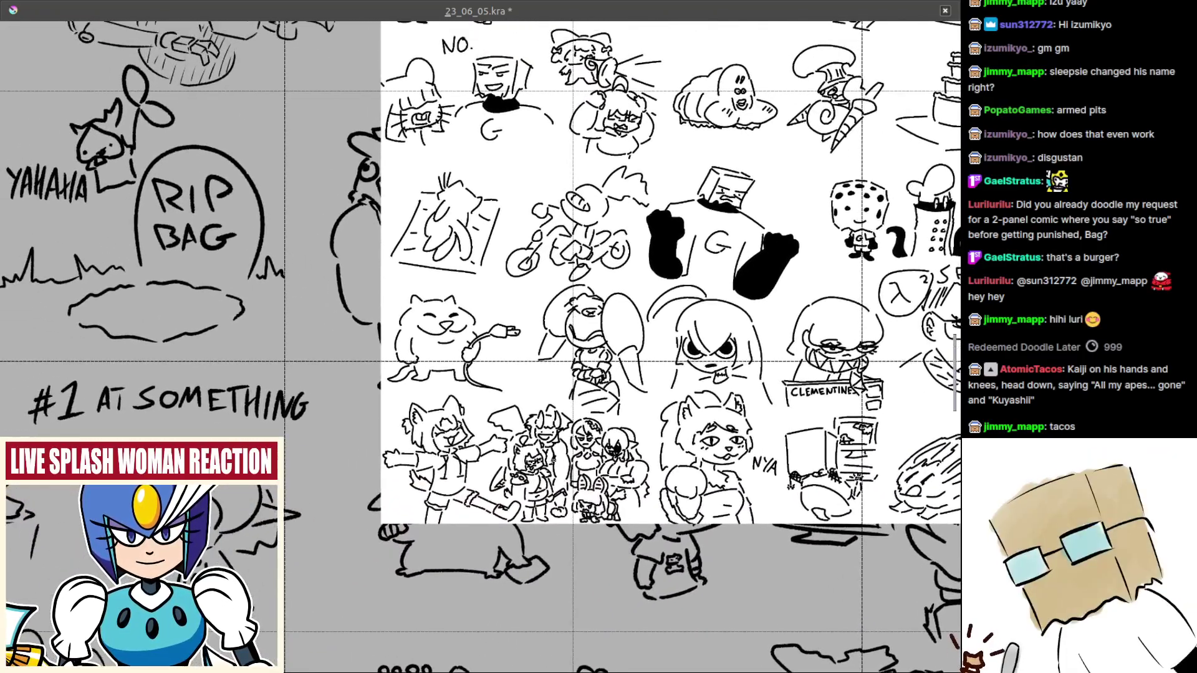
left_click_drag(465, 387, 581, 464)
scroll(588, 452, "up", 6)
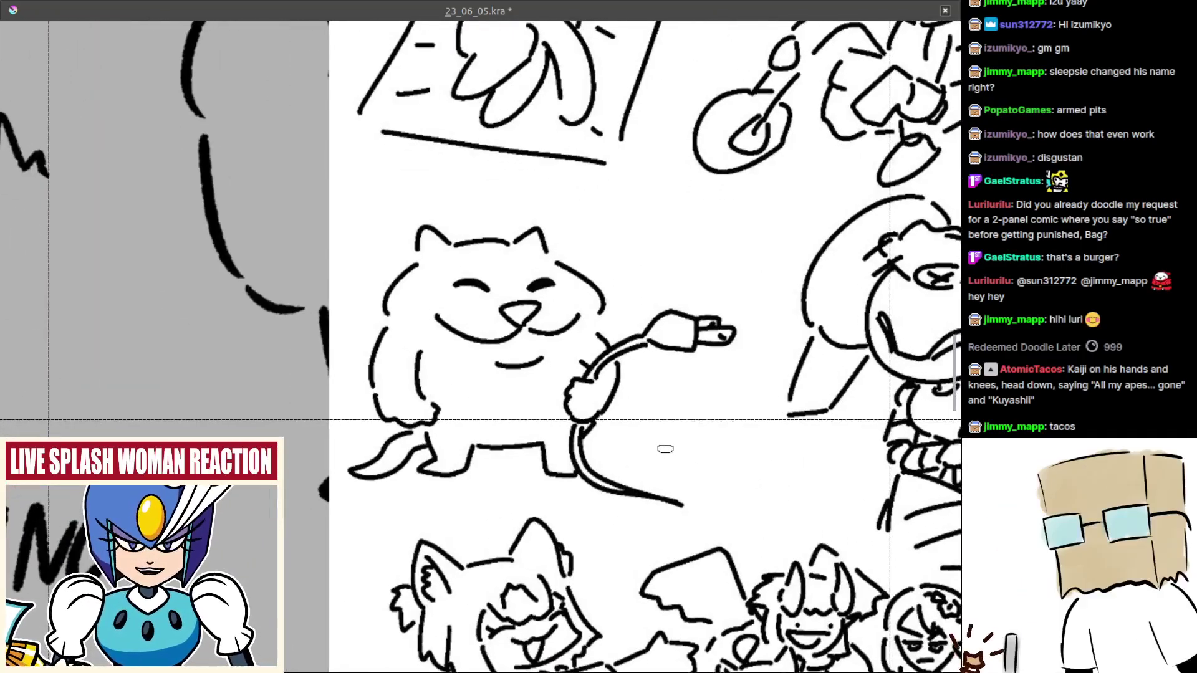
scroll(630, 437, "up", 1)
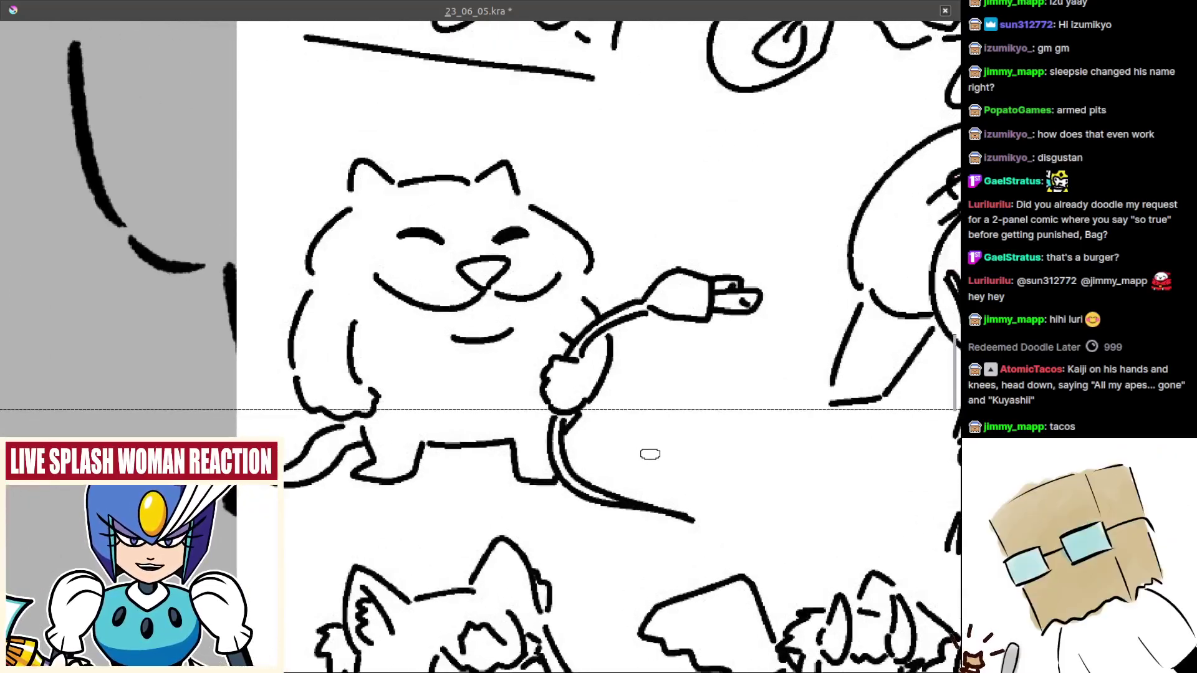
left_click_drag(660, 469, 670, 471)
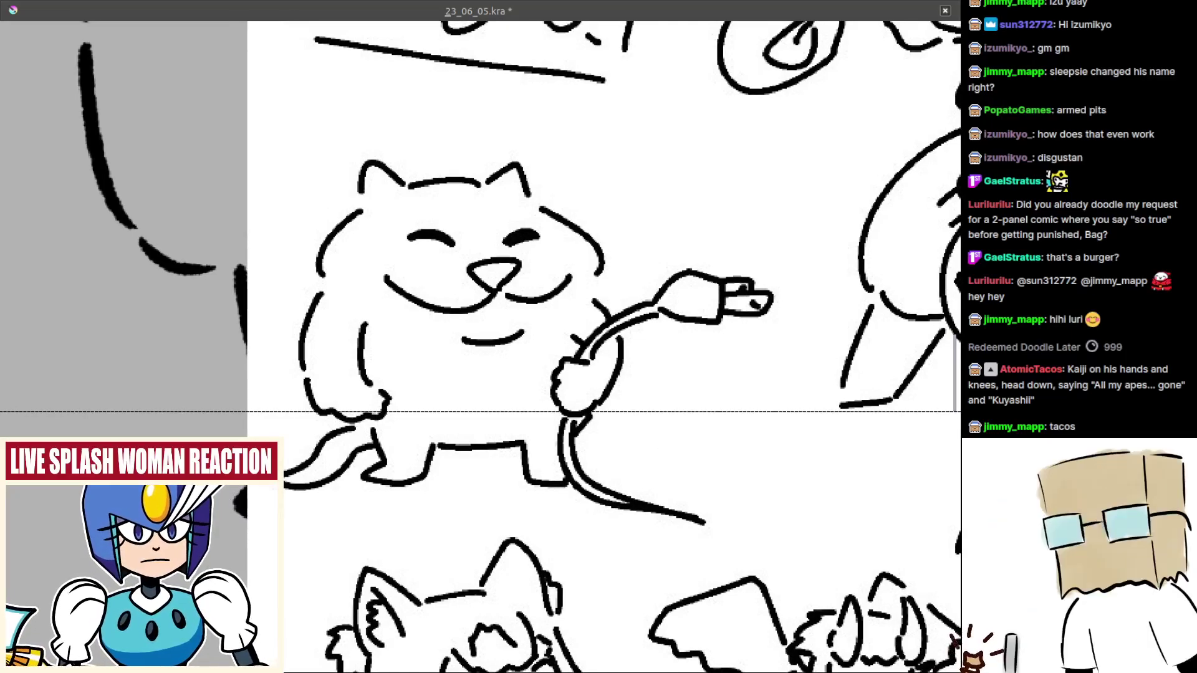
left_click_drag(589, 391, 588, 474)
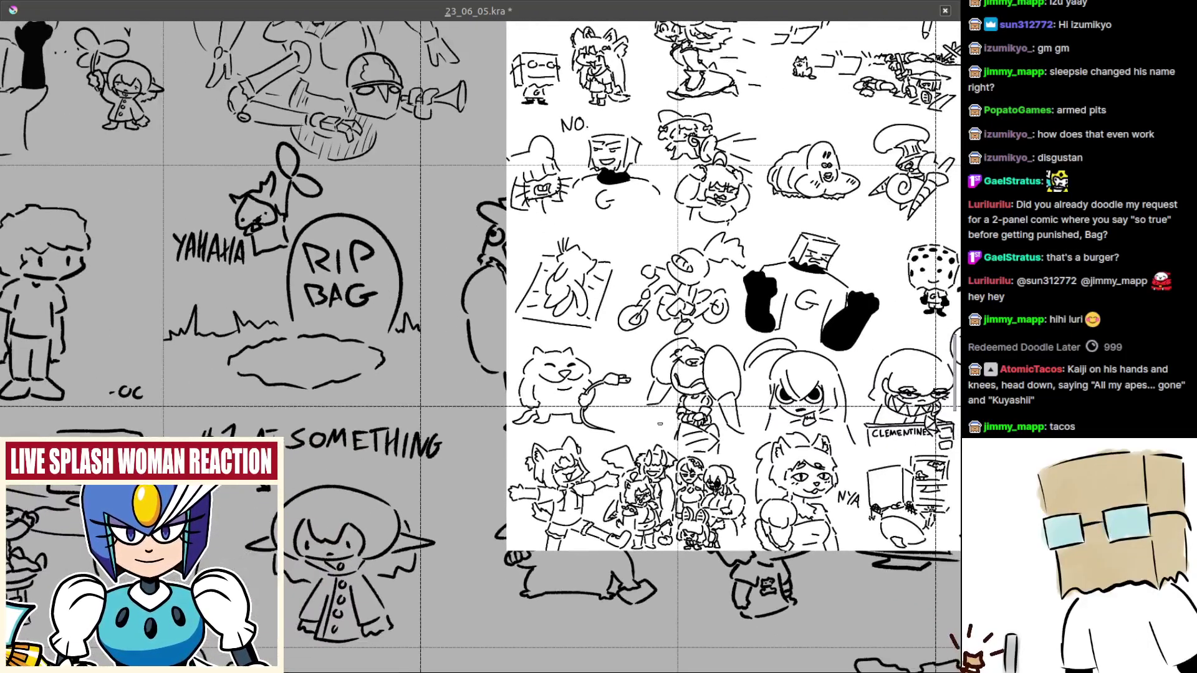
- Undo the paste of the older doodle sheet
left_click_drag(734, 349, 566, 425)
key("minus")
key("minus")
key("minus")
key("minus")
left_click_drag(687, 343, 607, 389)
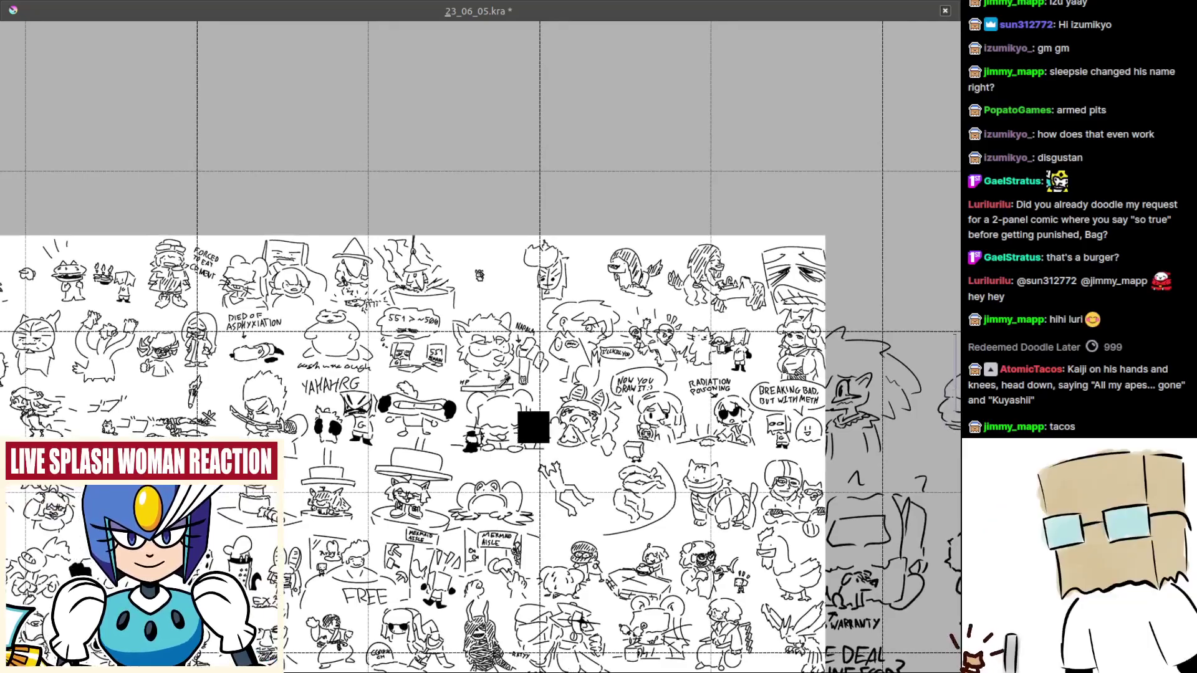
key("ctrl+z")
left_click_drag(489, 442, 491, 485)
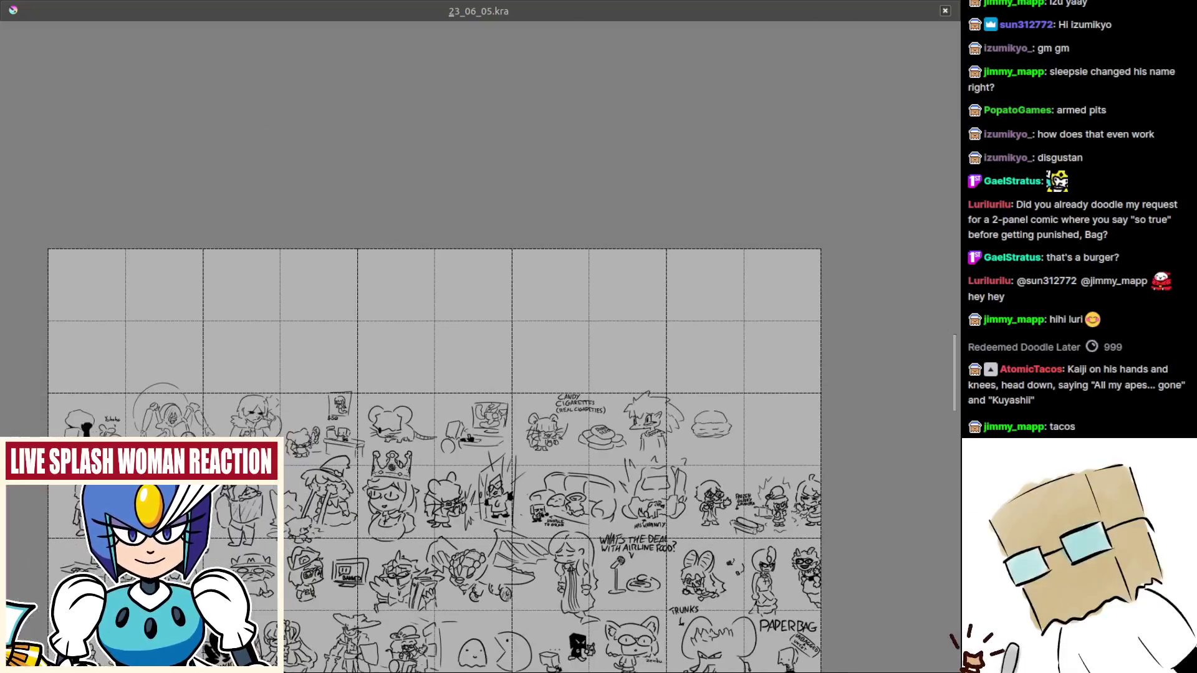
- Redo the paste of the older doodle sheet and examine the pointed-hat doodles in its top row
mouse_move(593, 403)
left_mouse_down()
mouse_move(454, 370)
mouse_move(507, 352)
left_mouse_up()
key("ctrl+shift+z")
left_click_drag(299, 336, 649, 357)
mouse_move(431, 317)
left_mouse_down()
mouse_move(443, 262)
mouse_move(497, 293)
mouse_move(543, 271)
left_mouse_up()
mouse_move(636, 262)
left_mouse_down()
mouse_move(617, 279)
mouse_move(657, 251)
left_mouse_up()
key("minus")
key("minus")
key("plus")
key("plus")
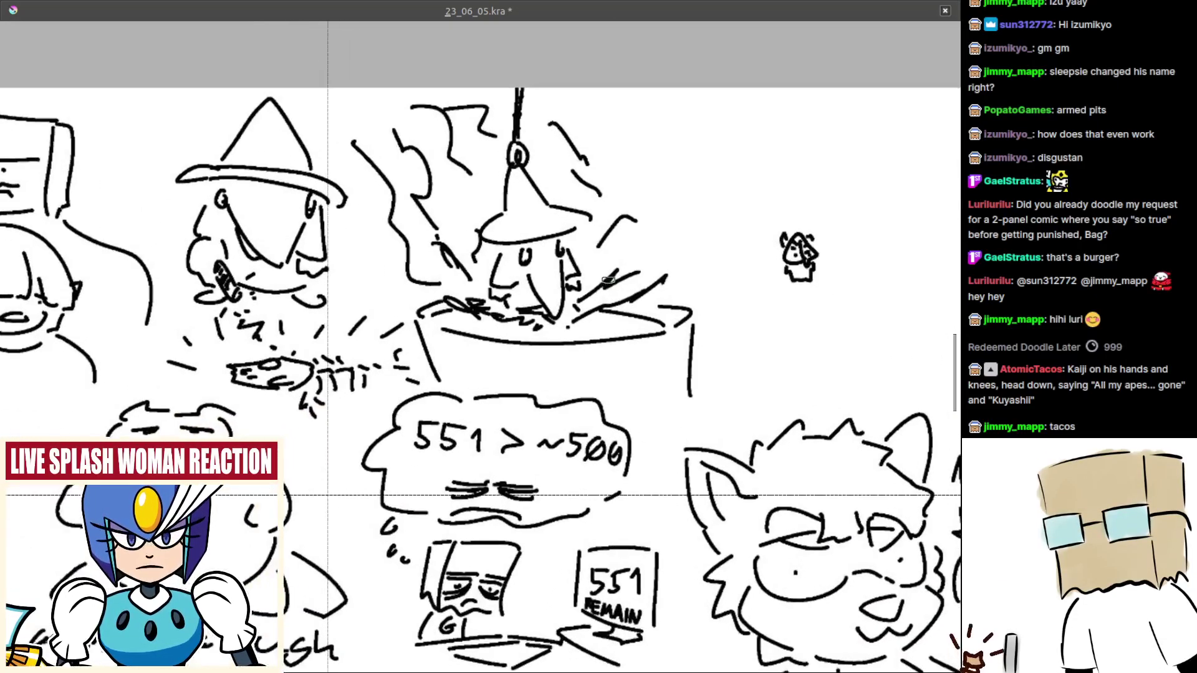
left_click_drag(615, 300, 605, 302)
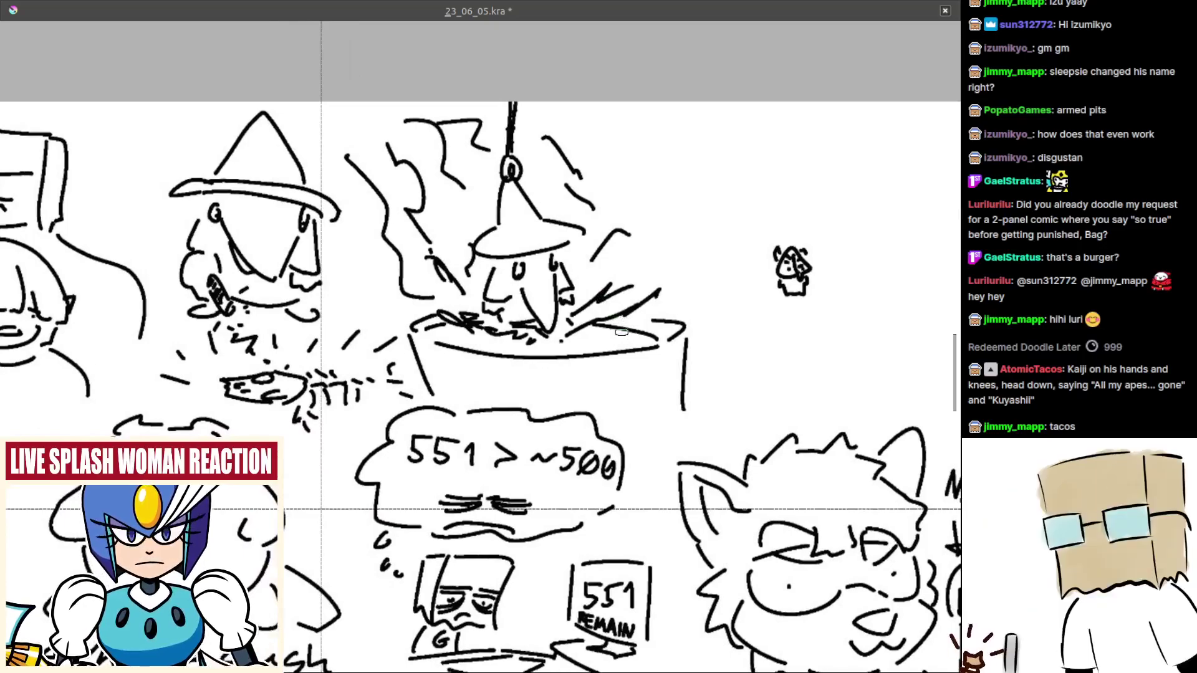
- Remove the pasted older doodle sheet from the canvas again by undoing the paste
key("minus")
key("minus")
key("minus")
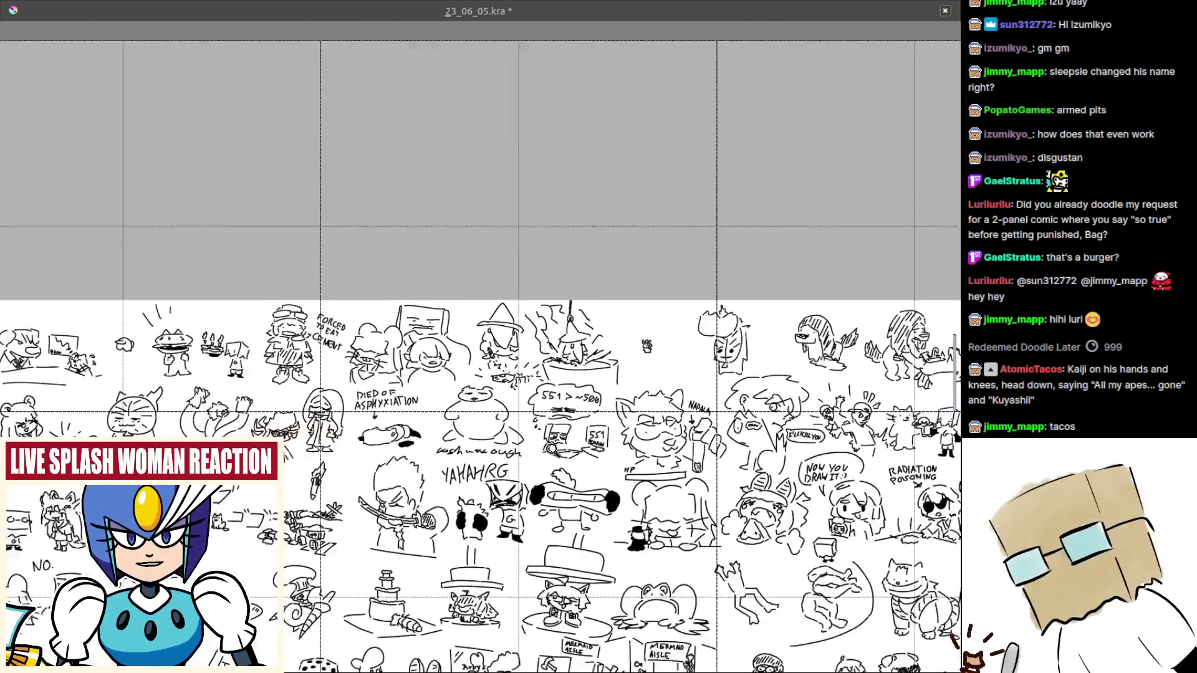
key("ctrl+z")
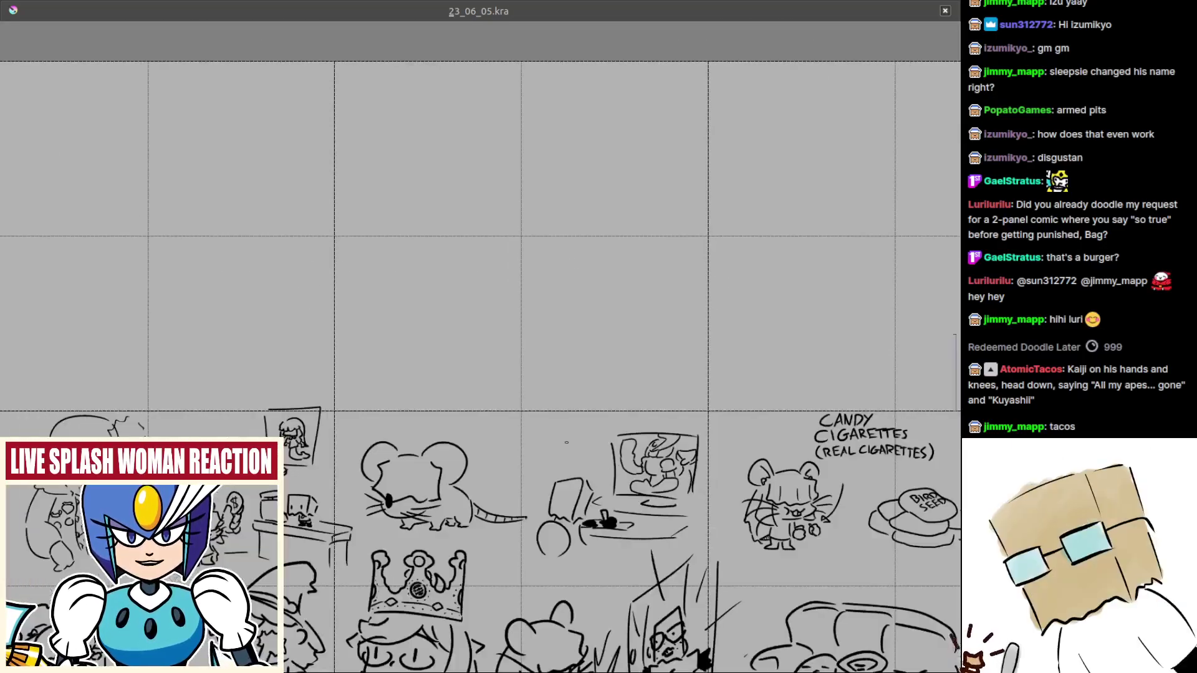
- Draw a wavy filling edge across the burger just beneath the top bun
mouse_move(628, 464)
left_mouse_down()
mouse_move(436, 448)
mouse_move(241, 407)
left_mouse_up()
left_click_drag(648, 488, 442, 427)
left_click_drag(605, 453, 598, 249)
left_click_drag(541, 247, 549, 374)
scroll(548, 374, "up", 1)
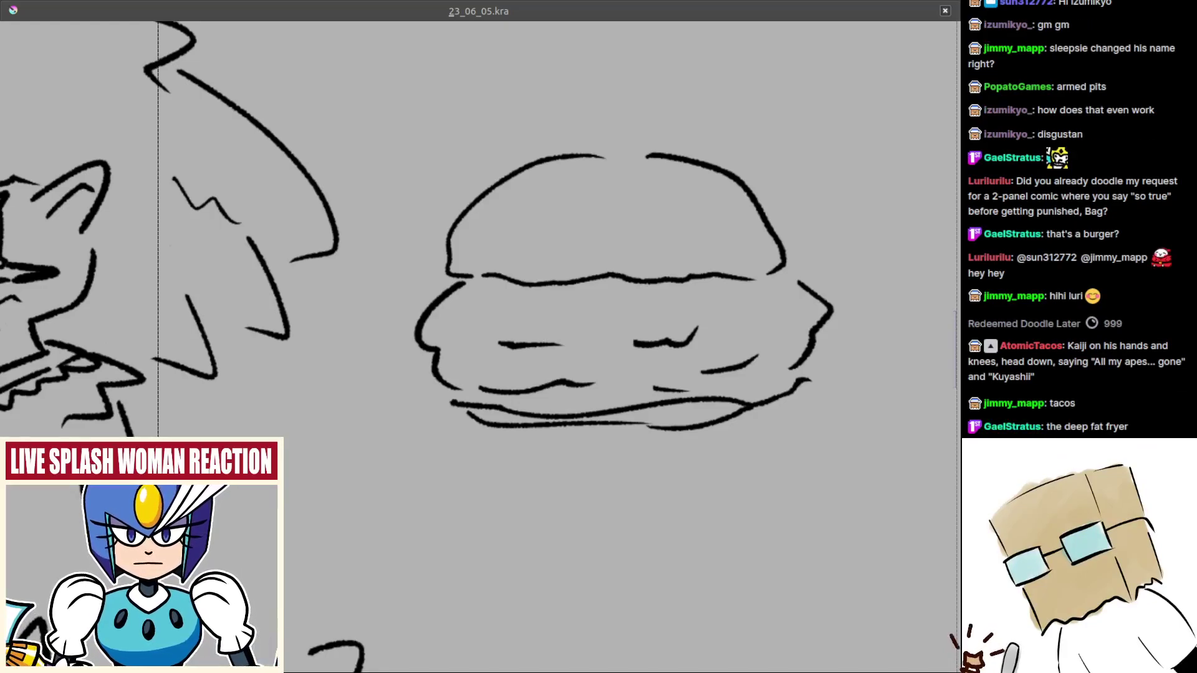
scroll(492, 337, "up", 1)
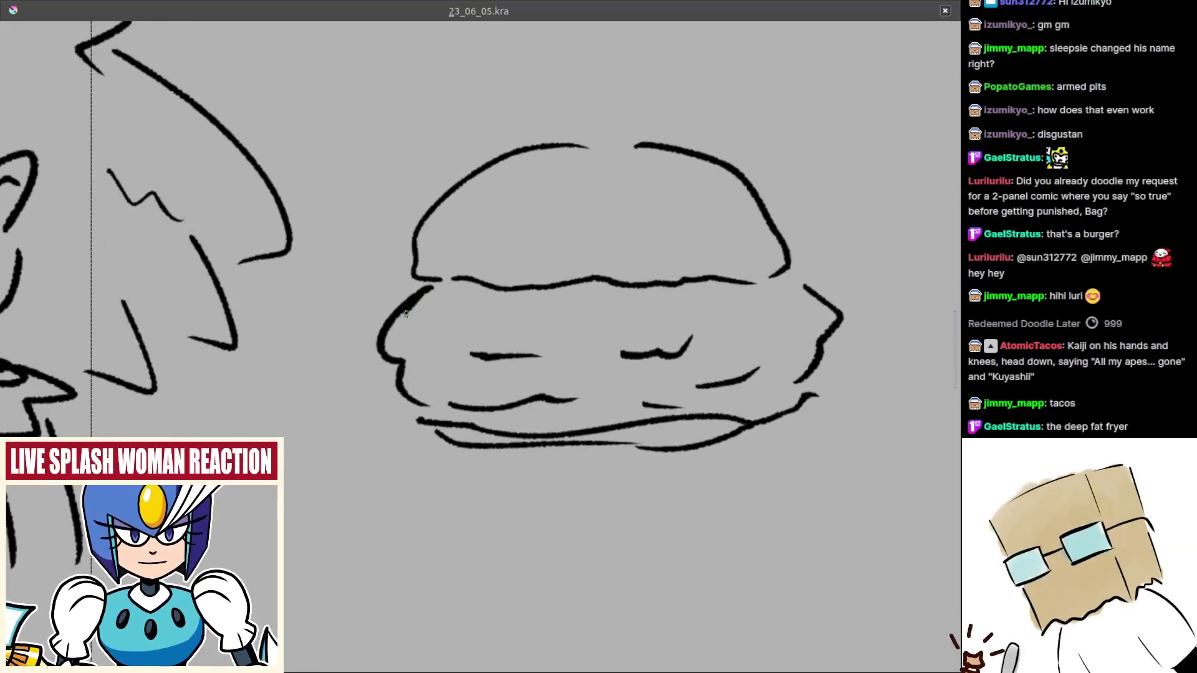
mouse_move(399, 317)
left_mouse_down()
mouse_move(406, 328)
mouse_move(590, 313)
mouse_move(703, 321)
mouse_move(764, 305)
mouse_move(758, 292)
mouse_move(711, 308)
mouse_move(737, 329)
mouse_move(801, 301)
mouse_move(779, 285)
mouse_move(806, 295)
mouse_move(793, 286)
left_mouse_up()
key("ctrl+z")
key("ctrl+z")
scroll(755, 319, "down", 2)
scroll(711, 328, "up", 1)
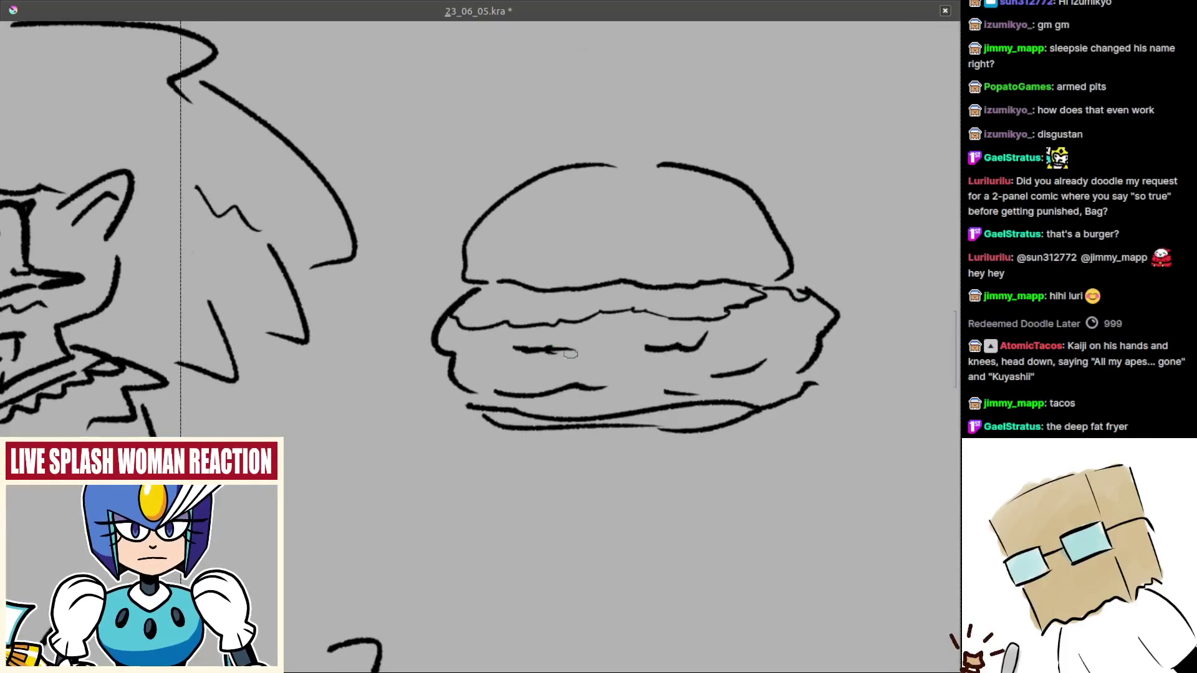
- Add short crease and contour strokes to the burger's patty and its lower filling
mouse_move(518, 400)
left_mouse_down()
mouse_move(760, 393)
mouse_move(722, 399)
mouse_move(773, 378)
mouse_move(766, 391)
mouse_move(720, 400)
left_mouse_up()
key("ctrl+z")
left_click_drag(712, 388, 754, 408)
mouse_move(571, 372)
left_mouse_down()
mouse_move(555, 378)
mouse_move(672, 387)
mouse_move(814, 262)
left_mouse_up()
- Examine the current doodle sheet, including the long-haired figure beside the airline food doodle
scroll(686, 376, "down", 5)
scroll(564, 374, "down", 1)
left_click_drag(564, 374, 618, 330)
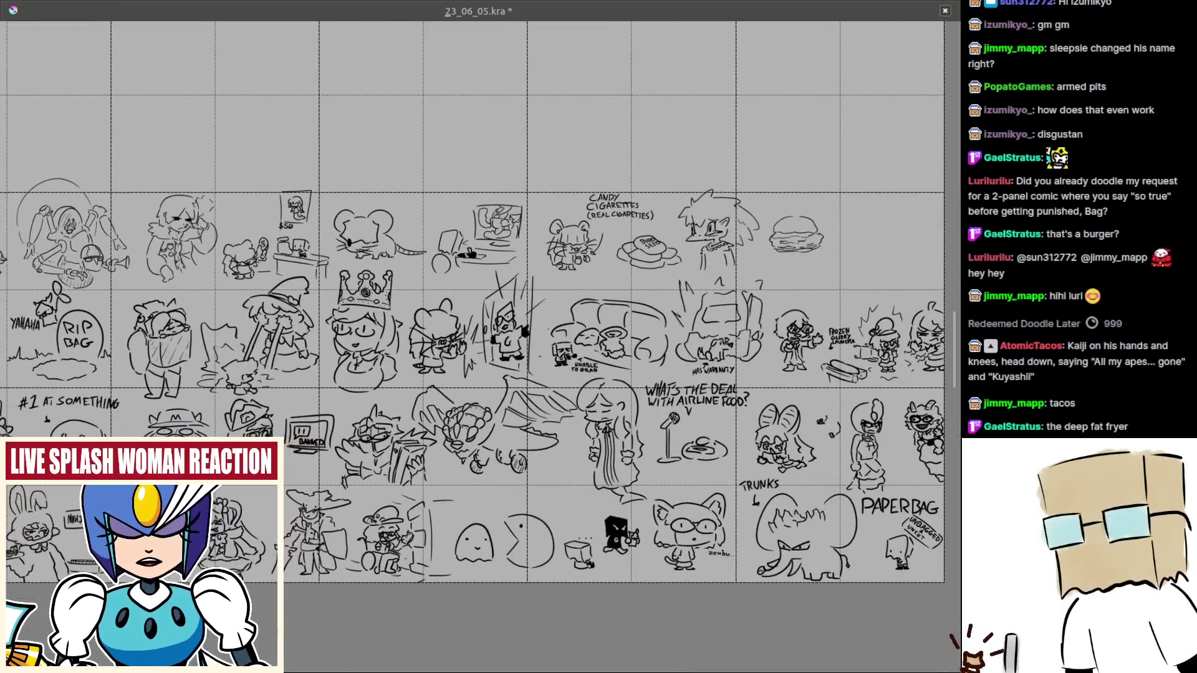
scroll(706, 369, "up", 5)
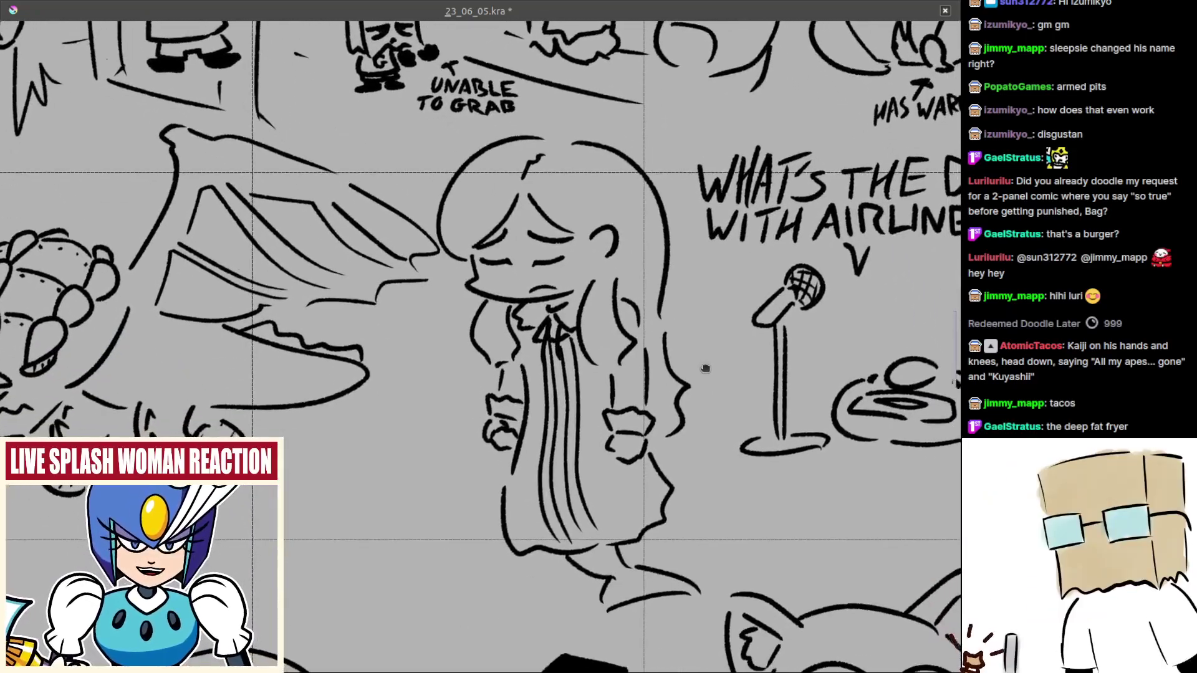
scroll(705, 368, "down", 2)
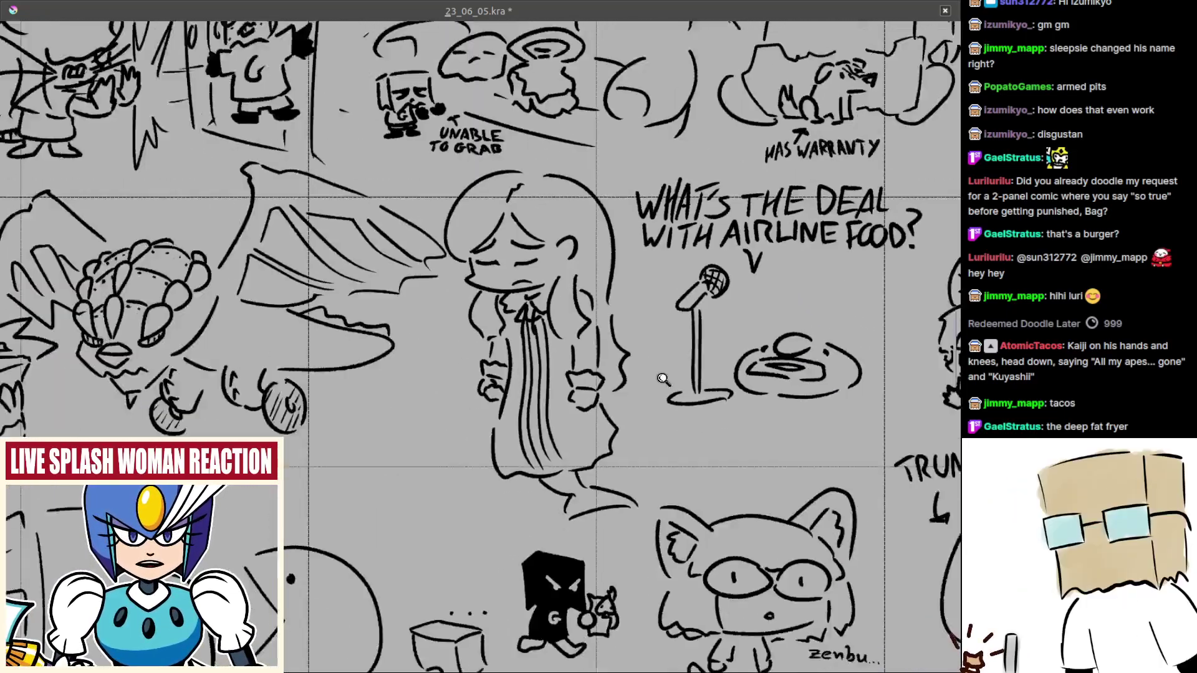
mouse_move(662, 380)
left_mouse_down()
mouse_move(717, 428)
mouse_move(566, 406)
mouse_move(468, 468)
left_mouse_up()
mouse_move(701, 303)
left_mouse_down()
mouse_move(654, 322)
mouse_move(517, 544)
left_mouse_up()
scroll(580, 334, "up", 2)
left_click_drag(494, 278, 489, 353)
scroll(490, 352, "up", 2)
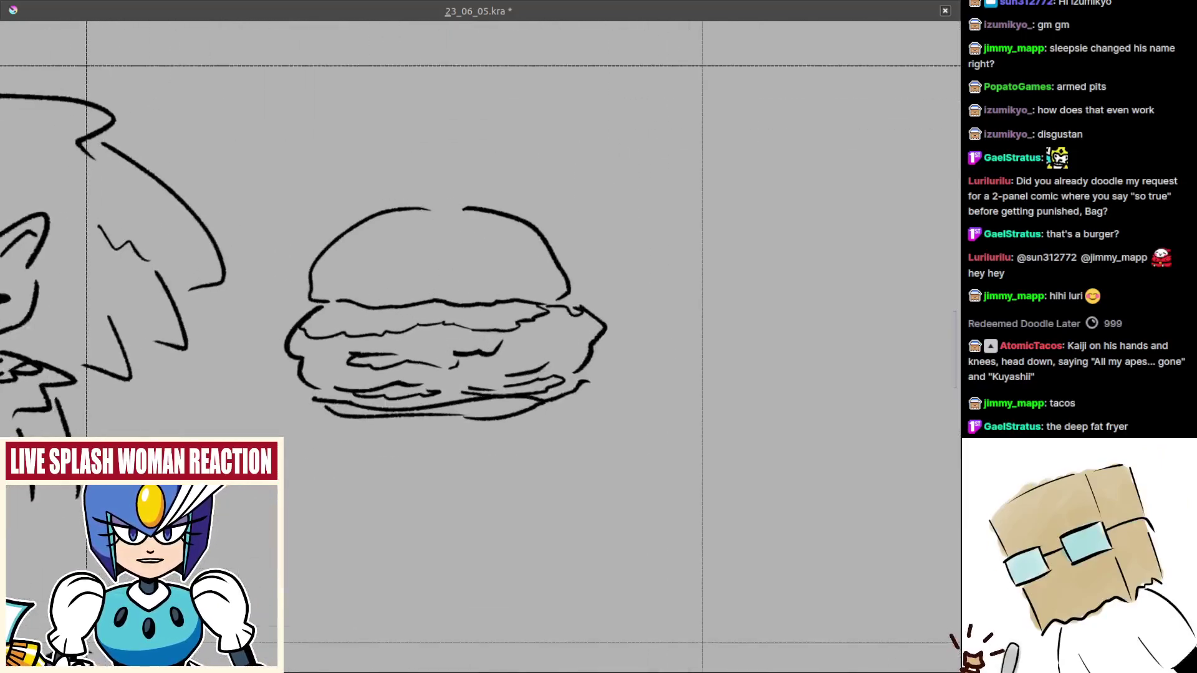
- Draw thin diagonal shading strokes on the left side of the burger's top bun
left_click_drag(430, 311, 548, 355)
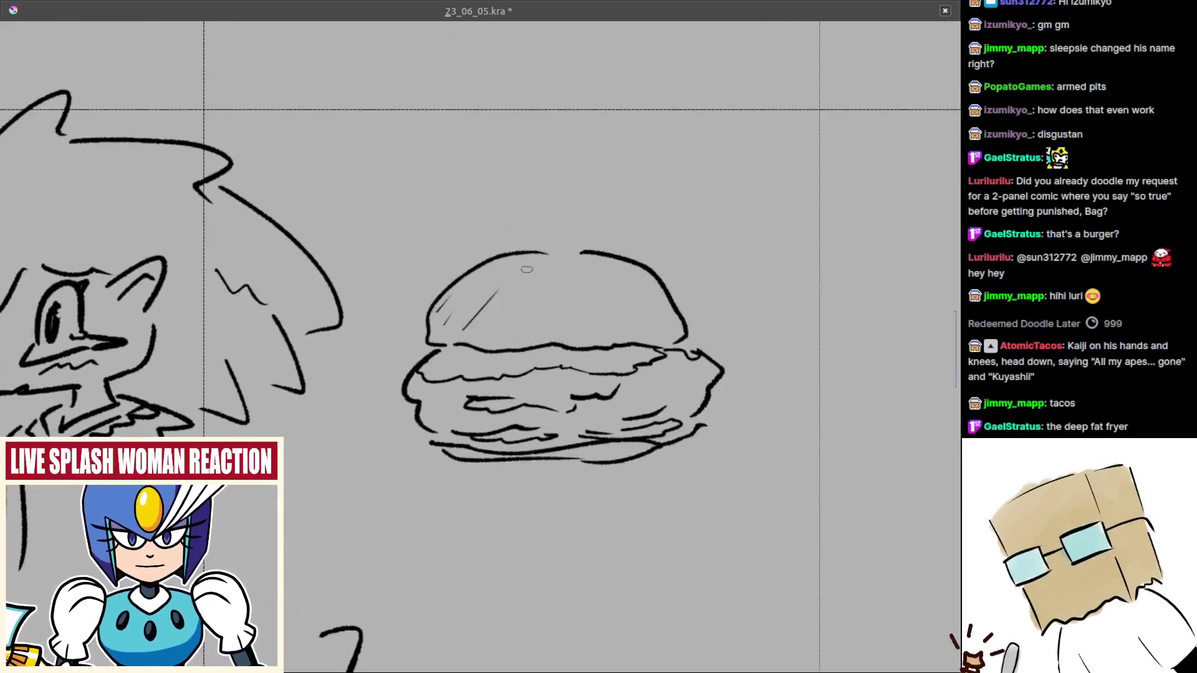
left_click_drag(436, 316, 449, 295)
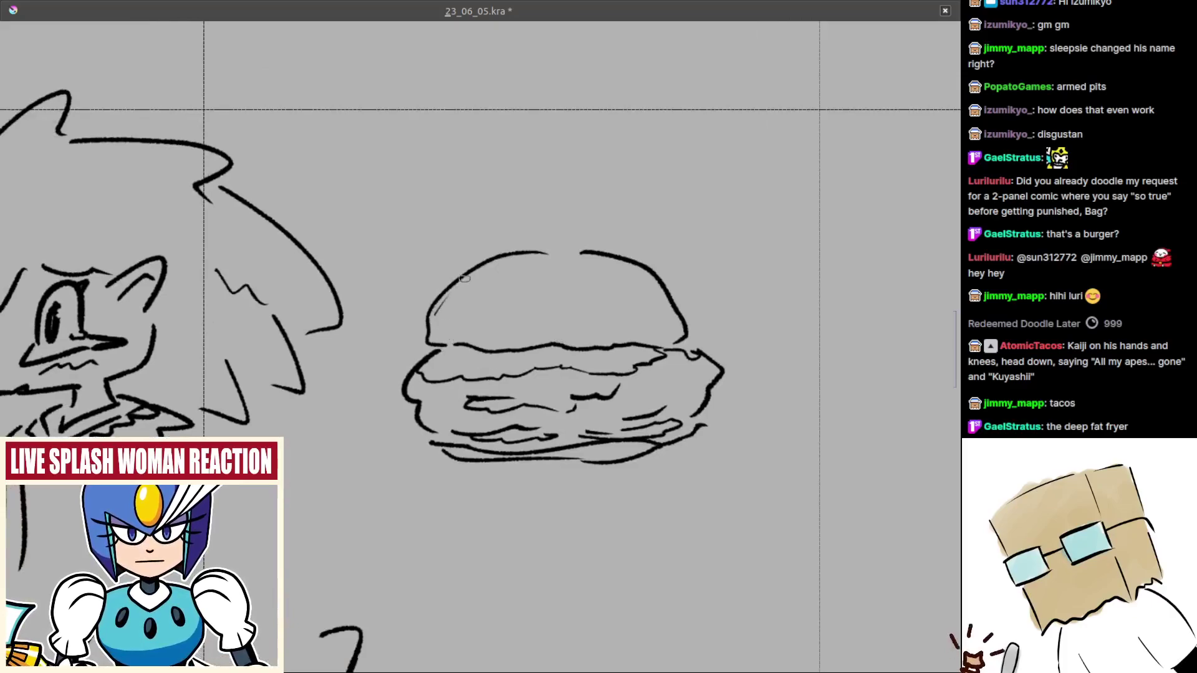
left_click_drag(447, 337, 530, 258)
key("ctrl+z")
mouse_move(449, 328)
left_mouse_down()
mouse_move(491, 270)
mouse_move(508, 293)
left_mouse_up()
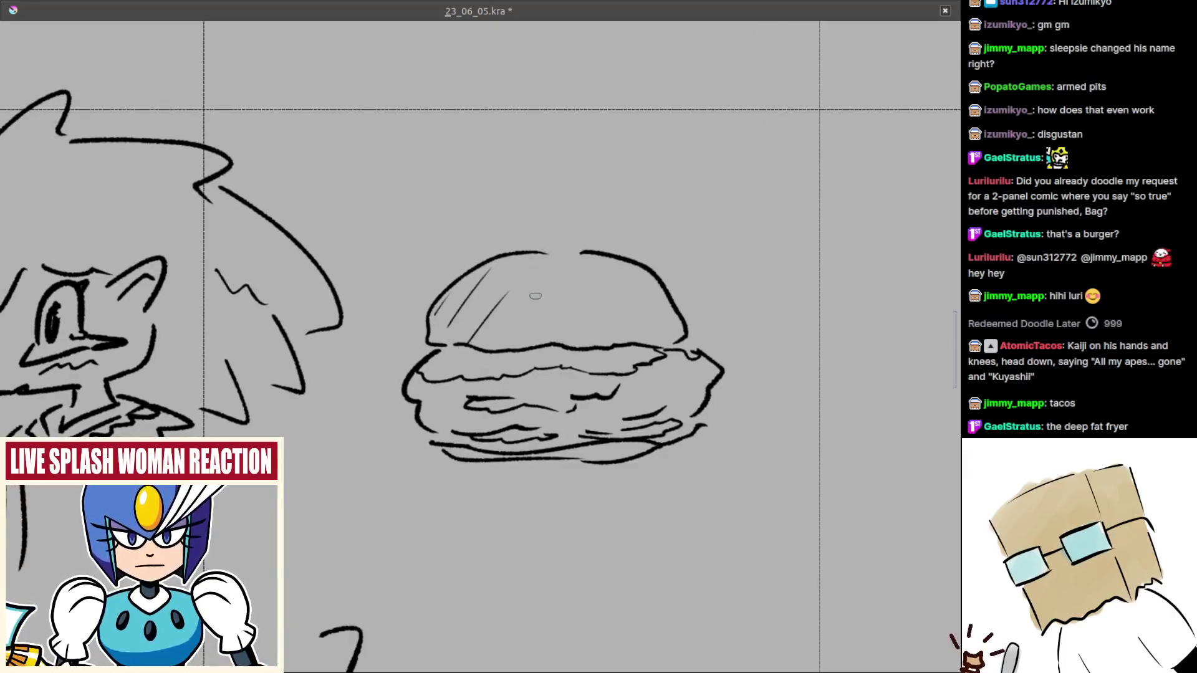
- Continue the thin diagonal shading across the burger's top bun to its right edge, with short strokes along the lower rim
left_click_drag(493, 343, 553, 264)
key("ctrl+z")
key("ctrl+z")
mouse_move(480, 325)
left_mouse_down()
mouse_move(525, 268)
mouse_move(515, 321)
left_mouse_up()
left_click_drag(592, 264, 540, 321)
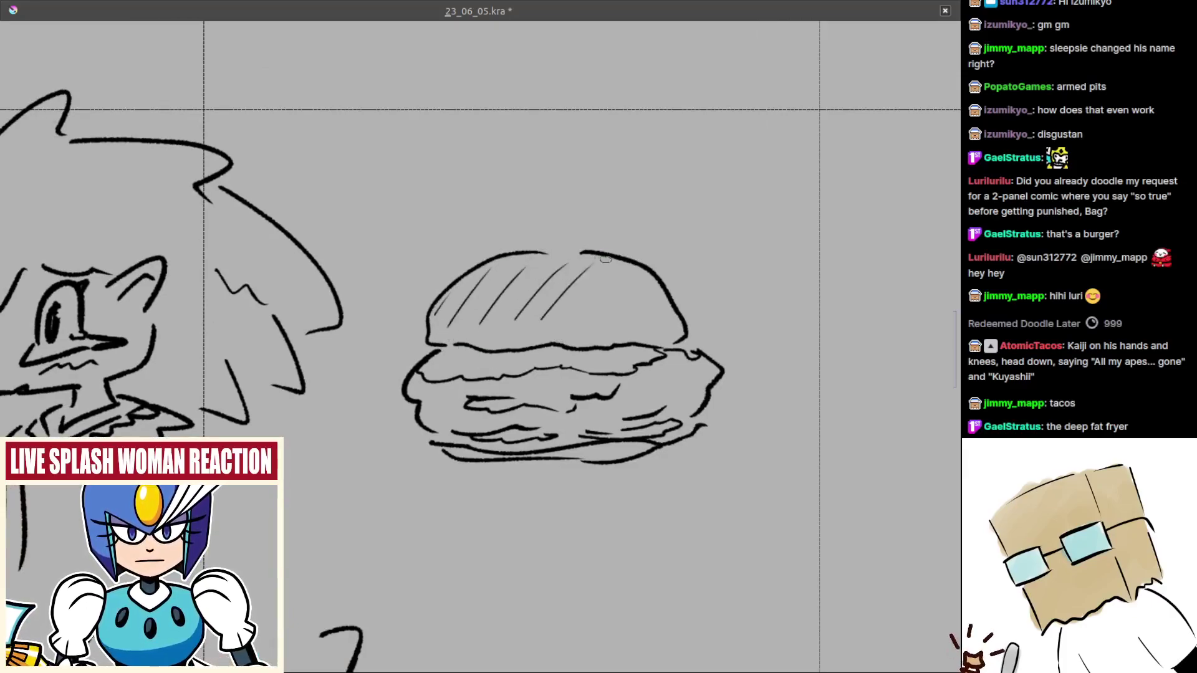
left_click_drag(481, 350, 486, 346)
left_click_drag(502, 346, 508, 340)
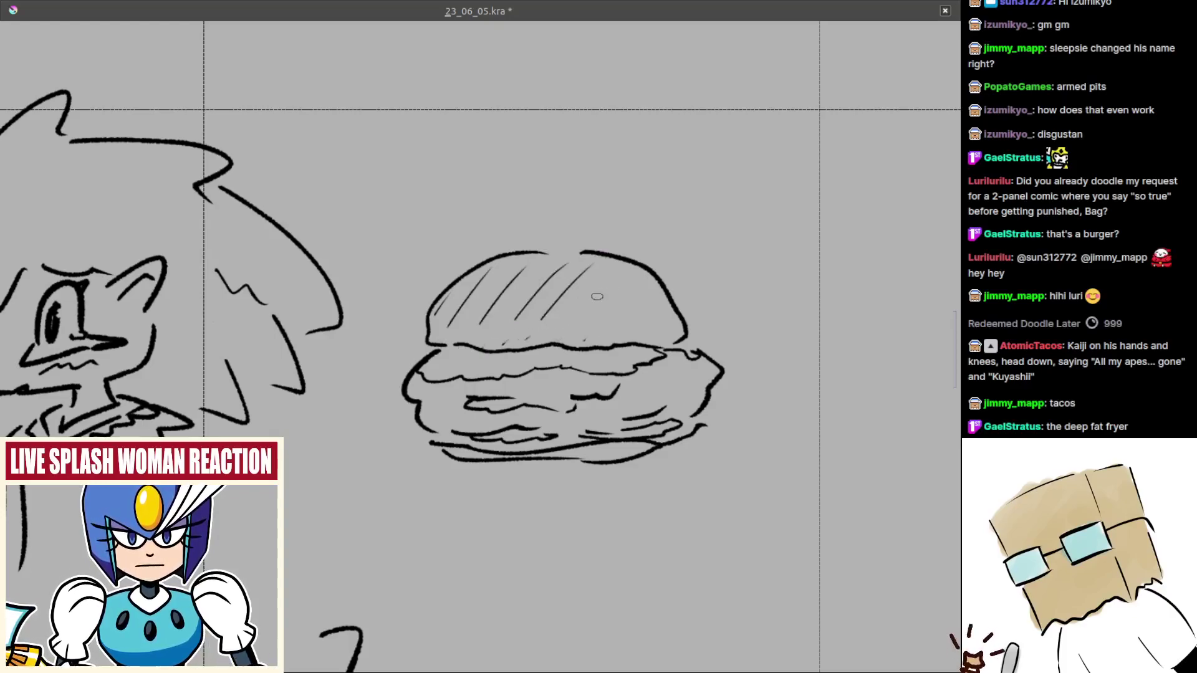
key("ctrl+z")
mouse_move(607, 275)
left_mouse_down()
mouse_move(563, 321)
mouse_move(596, 322)
left_mouse_up()
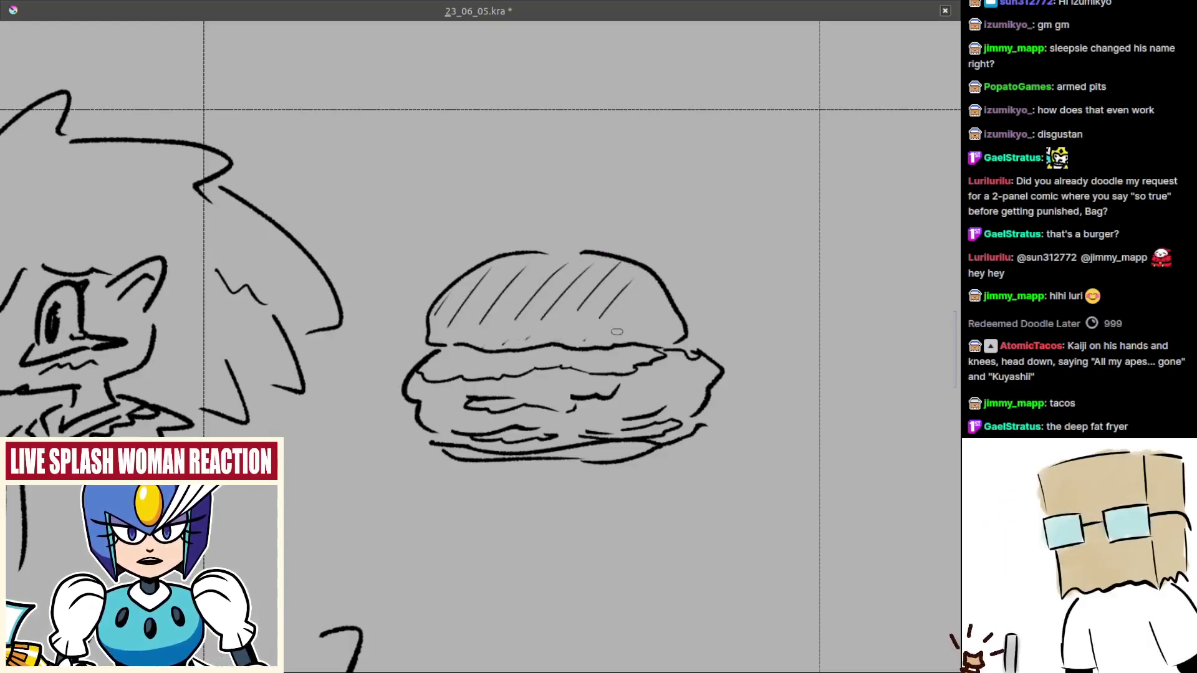
mouse_move(654, 282)
left_mouse_down()
mouse_move(633, 299)
mouse_move(634, 339)
mouse_move(653, 306)
mouse_move(656, 344)
left_mouse_up()
left_click_drag(681, 334, 673, 340)
- Hatch the left side of the burger's filling and the bottom bun with short diagonal strokes
left_click_drag(654, 383, 503, 401)
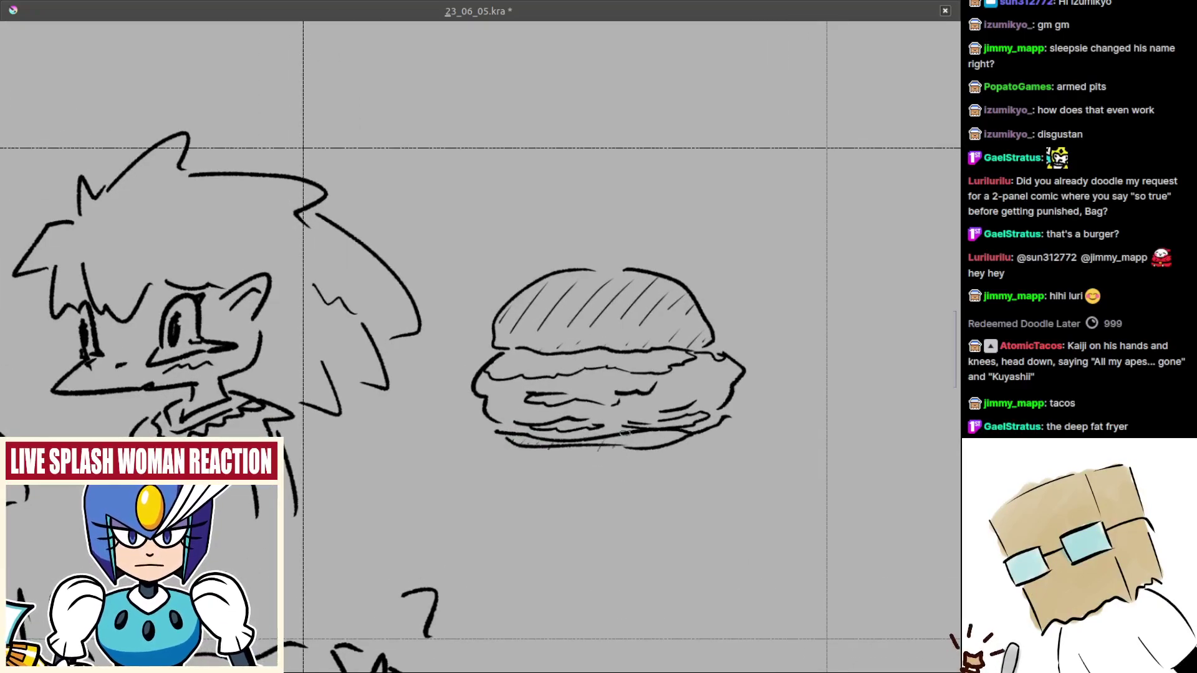
mouse_move(518, 393)
left_mouse_down()
mouse_move(526, 377)
mouse_move(469, 382)
left_mouse_up()
mouse_move(489, 381)
left_mouse_down()
mouse_move(487, 416)
mouse_move(561, 444)
left_mouse_up()
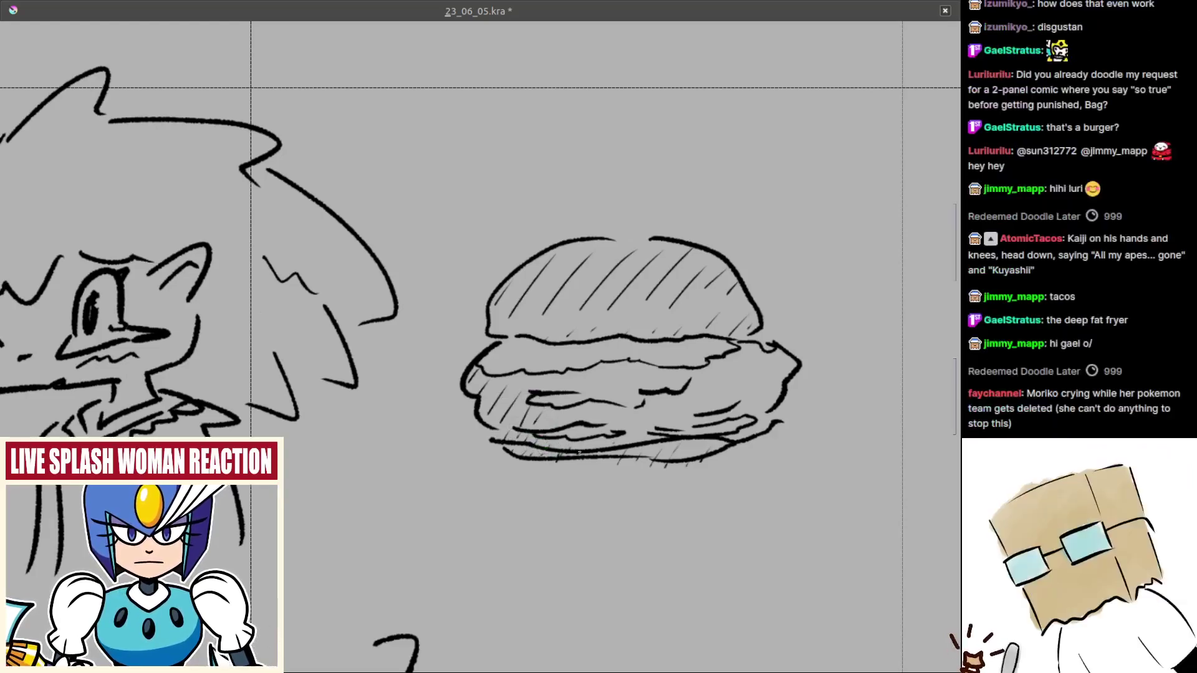
scroll(570, 446, "up", 2)
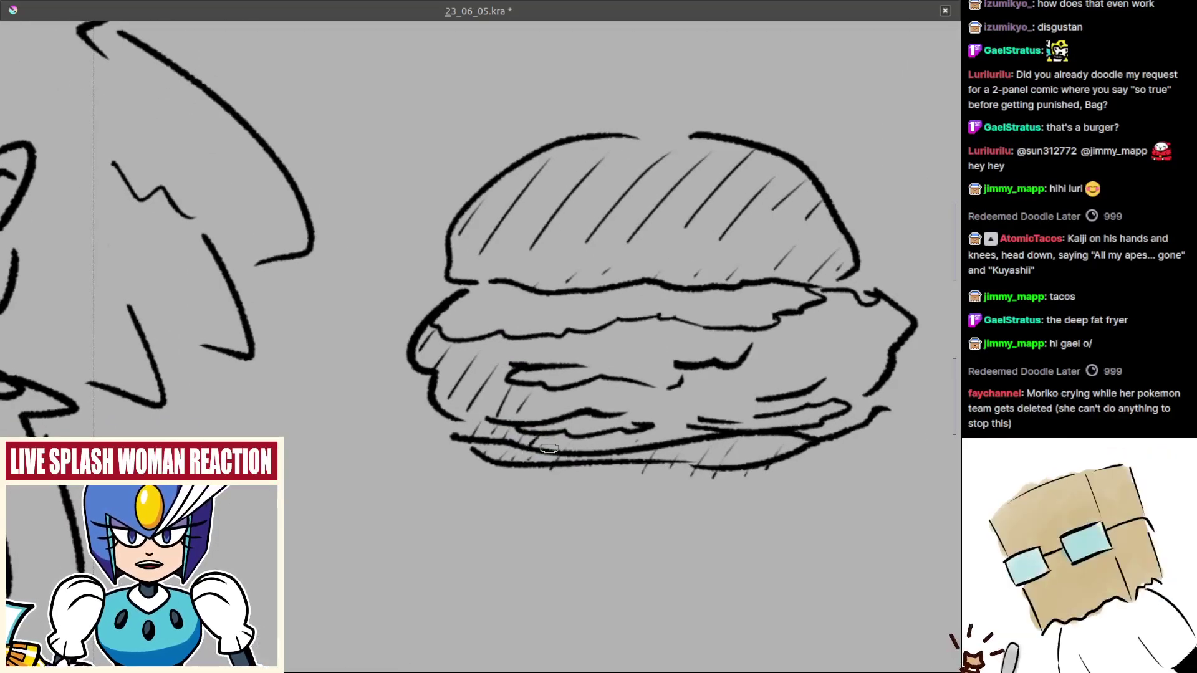
mouse_move(583, 439)
left_mouse_down()
mouse_move(573, 452)
mouse_move(543, 449)
mouse_move(593, 447)
mouse_move(566, 446)
left_mouse_up()
left_click_drag(587, 434, 575, 449)
scroll(591, 429, "right", 1)
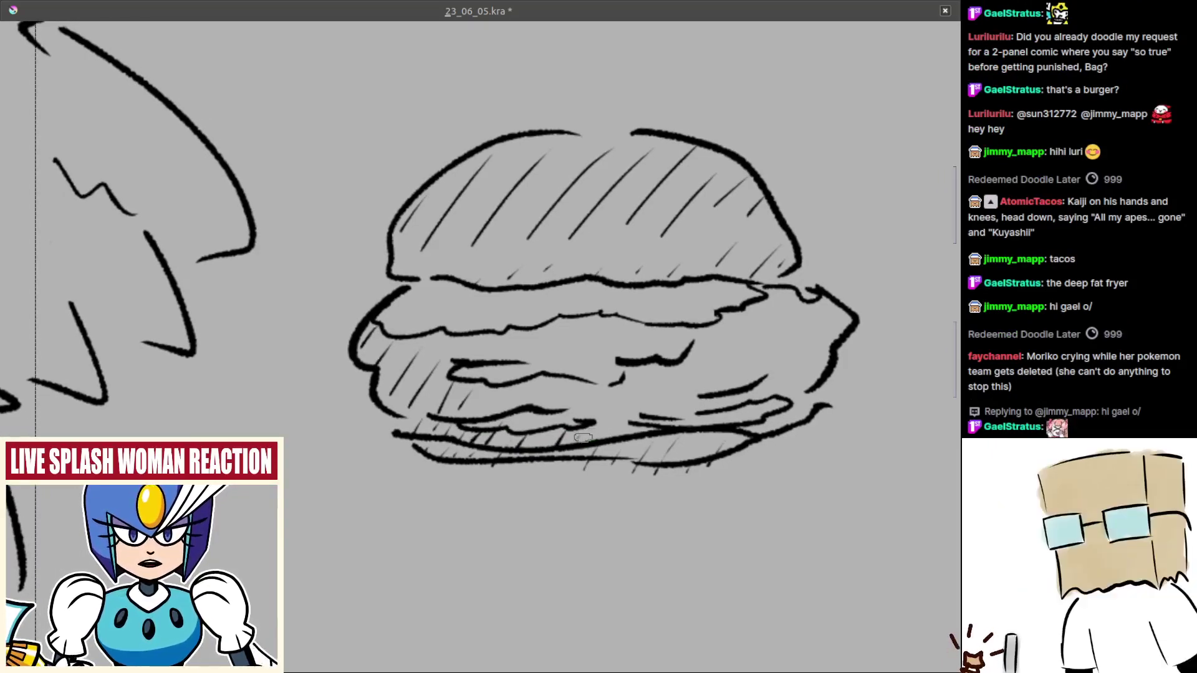
- Hatch the lower middle of the patty with diagonal strokes between its crease lines
mouse_move(541, 446)
left_mouse_down()
mouse_move(553, 429)
mouse_move(586, 428)
mouse_move(641, 367)
left_mouse_up()
key("ctrl+z")
left_click_drag(603, 439, 642, 367)
left_click_drag(596, 416, 613, 386)
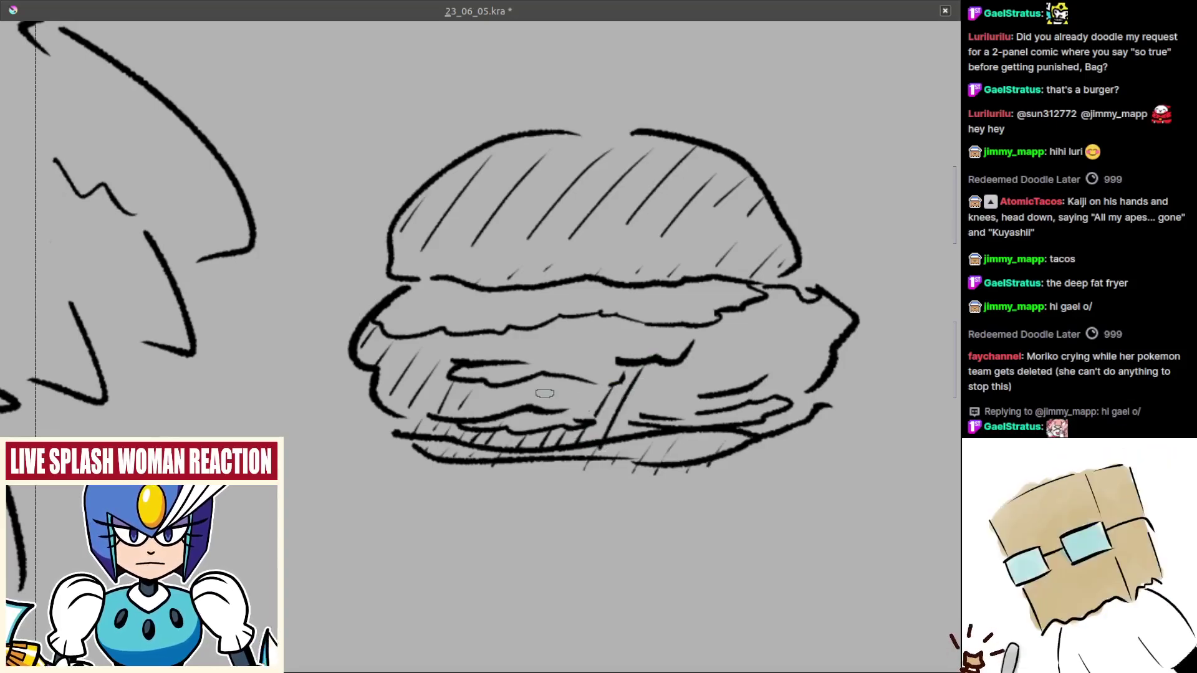
mouse_move(485, 417)
left_mouse_down()
mouse_move(501, 389)
mouse_move(527, 378)
left_mouse_up()
mouse_move(527, 409)
left_mouse_down()
mouse_move(546, 381)
mouse_move(568, 378)
left_mouse_up()
left_click_drag(571, 413, 589, 388)
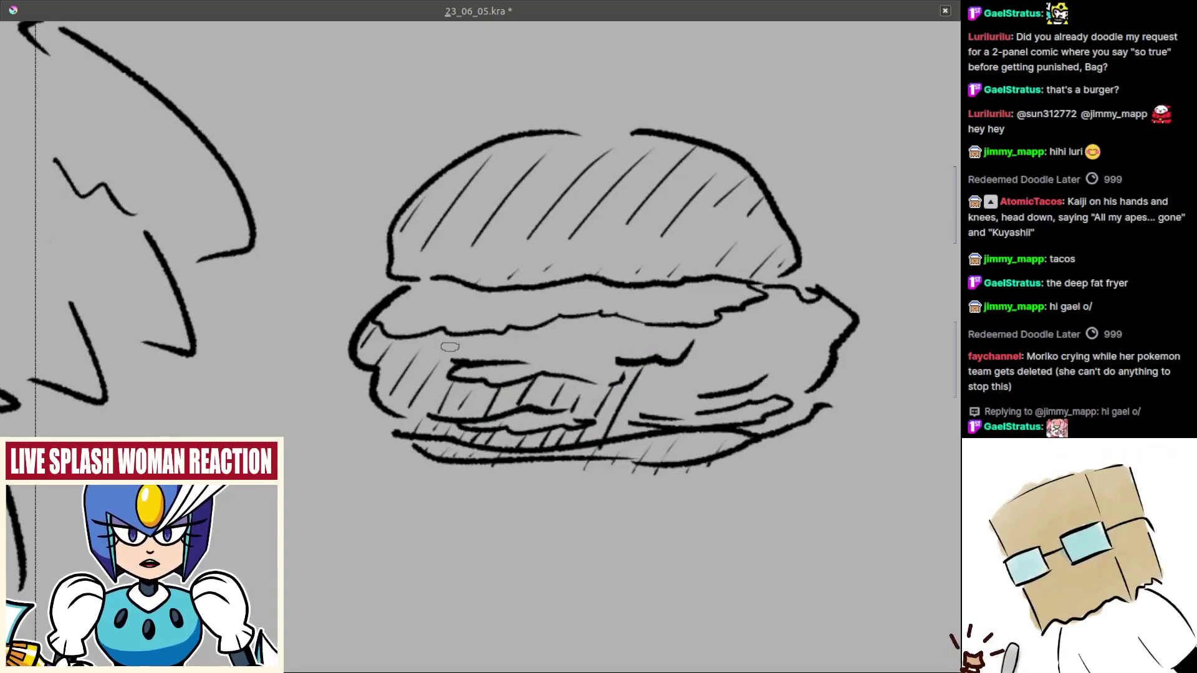
- Hatch the upper part of the patty beneath the wavy filling edge and its whole right side
left_click_drag(430, 359, 458, 337)
left_click_drag(472, 357, 492, 339)
mouse_move(515, 365)
left_mouse_down()
mouse_move(559, 326)
mouse_move(596, 329)
left_mouse_up()
mouse_move(617, 354)
left_mouse_down()
mouse_move(642, 329)
mouse_move(663, 332)
left_mouse_up()
mouse_move(648, 413)
left_mouse_down()
mouse_move(672, 366)
mouse_move(708, 353)
left_mouse_up()
key("ctrl+z")
left_click_drag(680, 414, 755, 306)
mouse_move(720, 399)
left_mouse_down()
mouse_move(779, 303)
mouse_move(808, 309)
left_mouse_up()
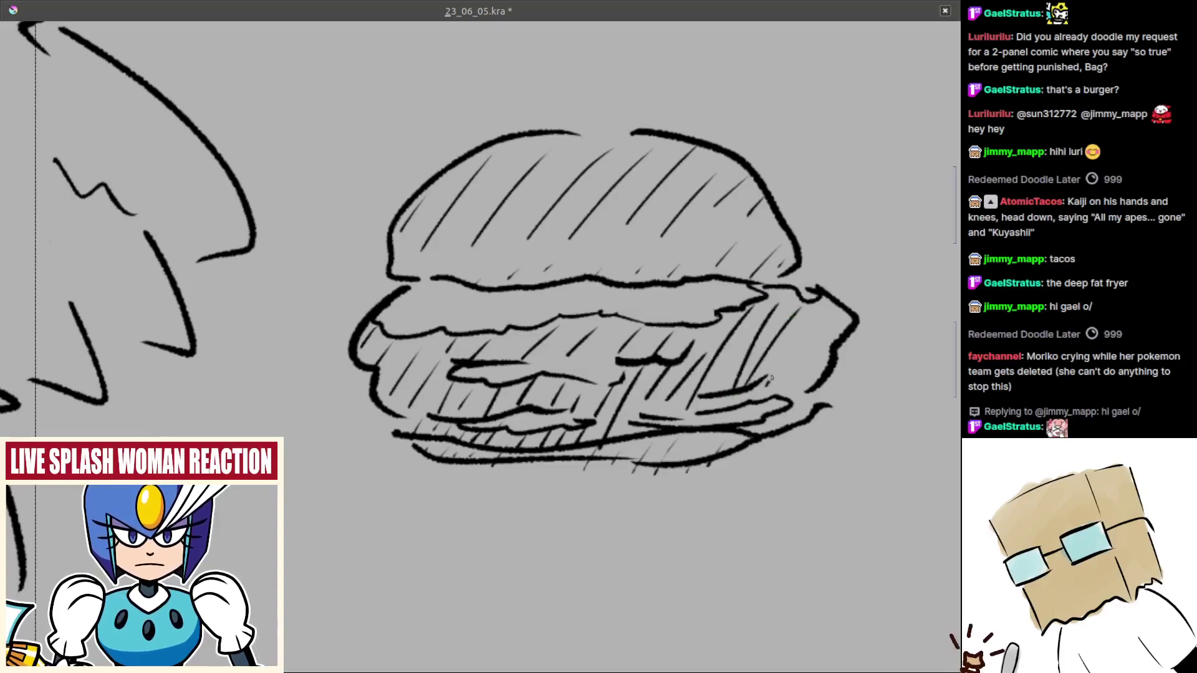
left_click_drag(768, 383, 819, 314)
mouse_move(795, 385)
left_mouse_down()
mouse_move(841, 321)
mouse_move(795, 450)
left_mouse_up()
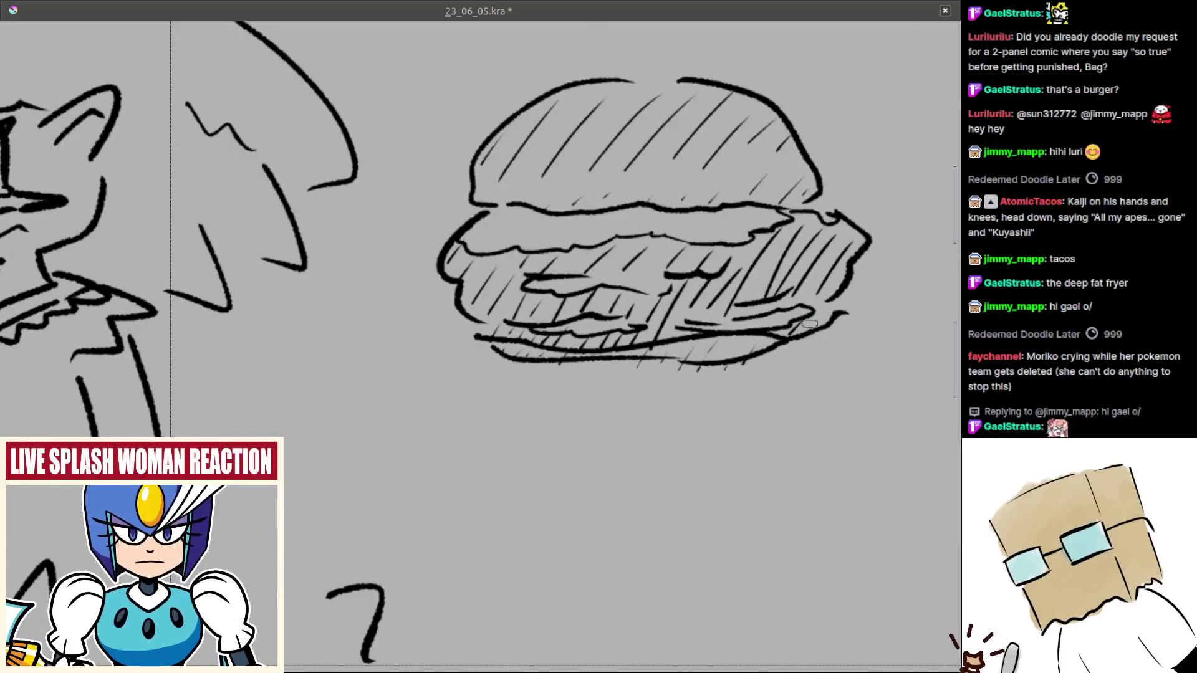
- Review the shaded burger among its neighbouring doodles and save the doodle sheet
scroll(828, 325, "down", 4)
mouse_move(828, 331)
left_mouse_down()
mouse_move(660, 366)
mouse_move(586, 421)
left_mouse_up()
scroll(586, 421, "up", 1)
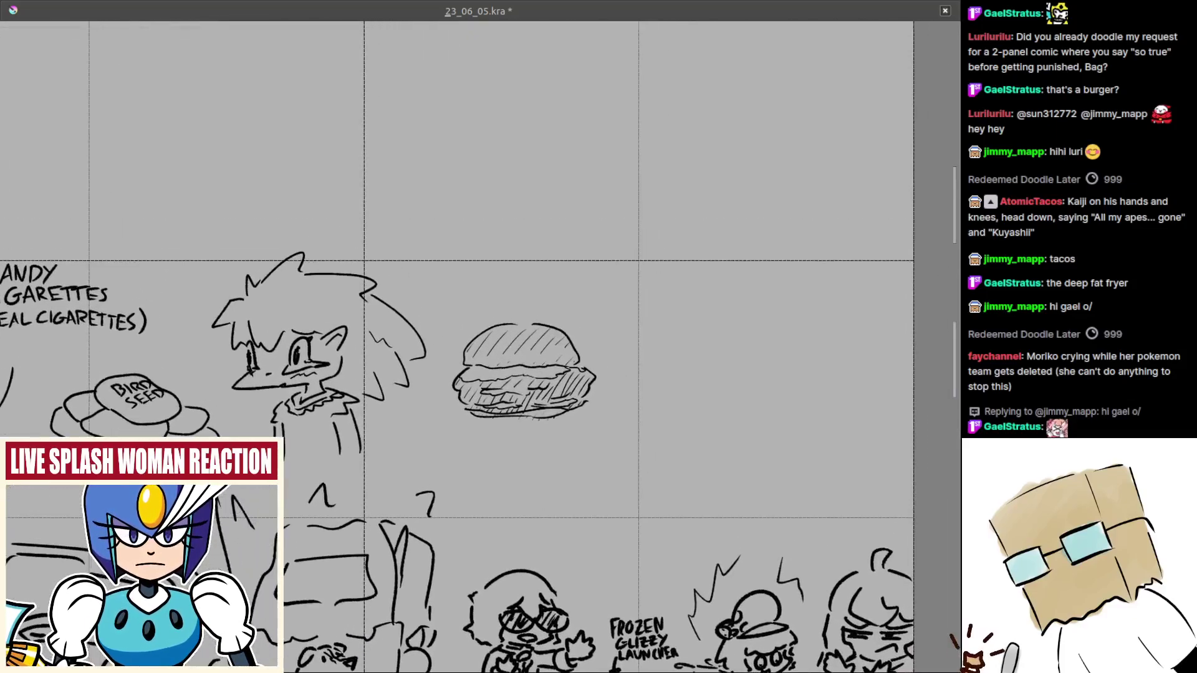
scroll(584, 385, "up", 2)
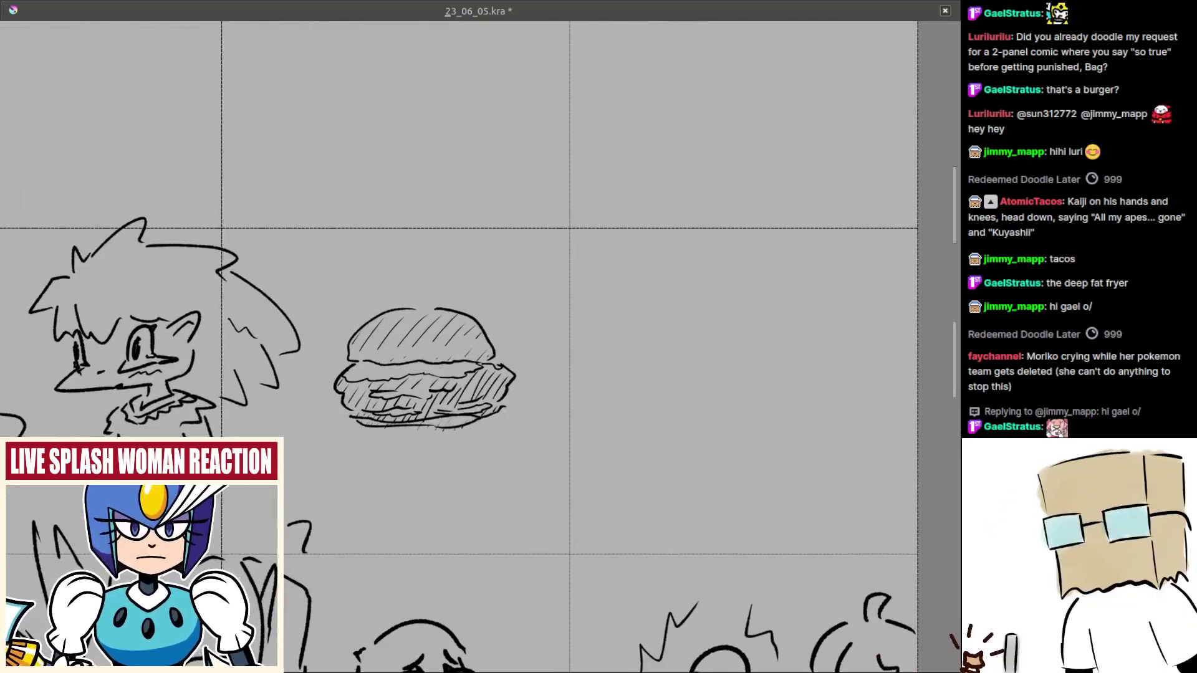
key("ctrl+s")
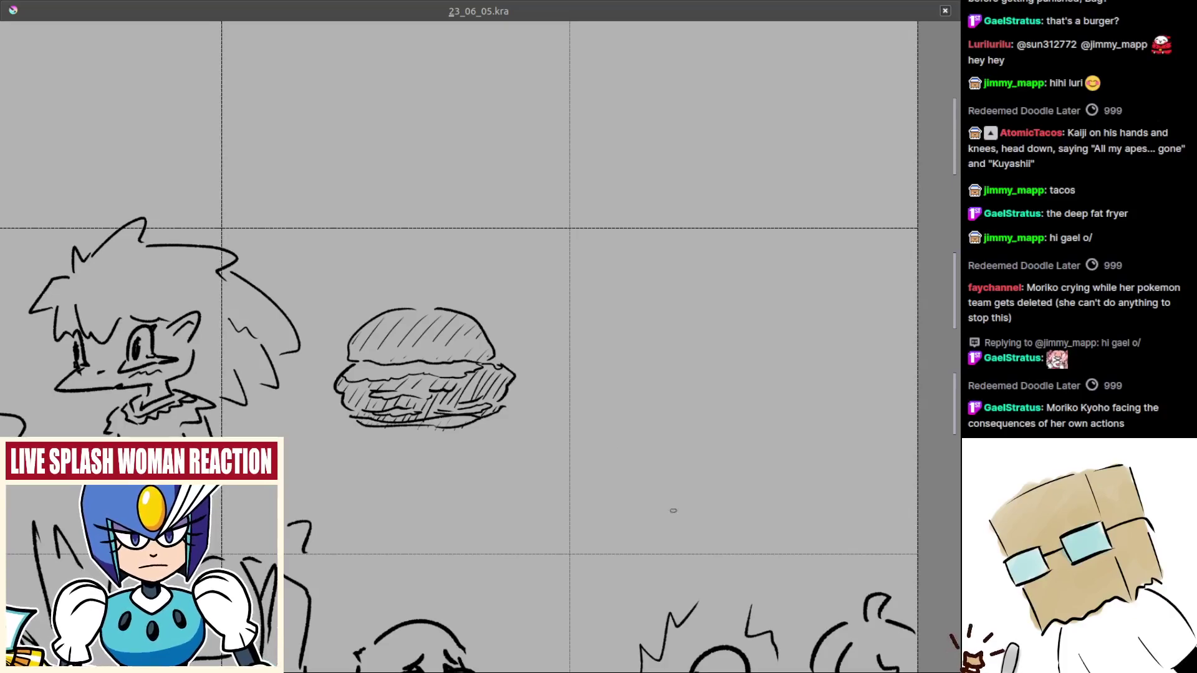
- Select the burger with a rectangular selection and move it slightly down and to the right within its grid cell
left_click_drag(674, 507, 552, 499)
left_click_drag(539, 393, 483, 363)
key("ctrl+r")
mouse_move(123, 275)
left_mouse_down()
mouse_move(395, 454)
mouse_move(350, 458)
left_mouse_up()
key("t")
left_click_drag(568, 452, 484, 458)
- Draw the straight top rim and two half-round lenses of a pair of glasses in the empty cell beside the burger
mouse_move(479, 391)
left_mouse_down()
mouse_move(481, 359)
mouse_move(526, 351)
mouse_move(481, 287)
mouse_move(492, 268)
mouse_move(521, 278)
mouse_move(518, 262)
mouse_move(494, 262)
mouse_move(552, 244)
mouse_move(540, 262)
left_mouse_up()
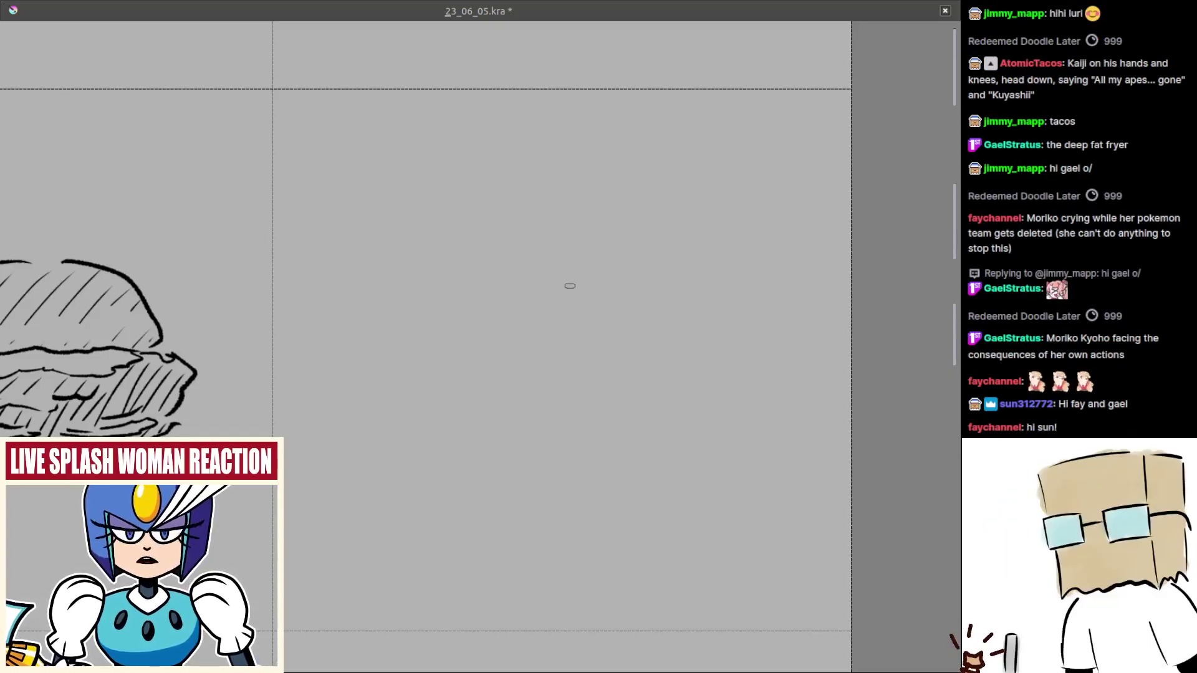
left_click_drag(580, 291, 564, 275)
left_click_drag(492, 285, 590, 283)
key("ctrl+z")
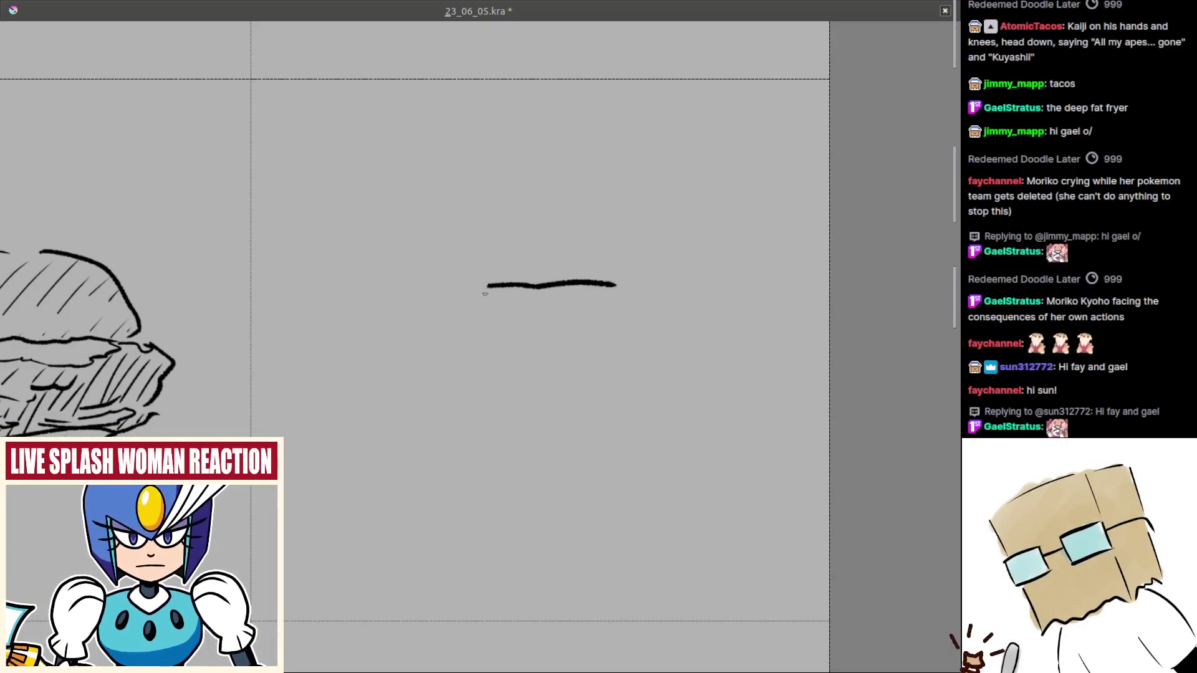
mouse_move(485, 294)
left_mouse_down()
mouse_move(526, 327)
mouse_move(585, 331)
left_mouse_up()
key("ctrl+z")
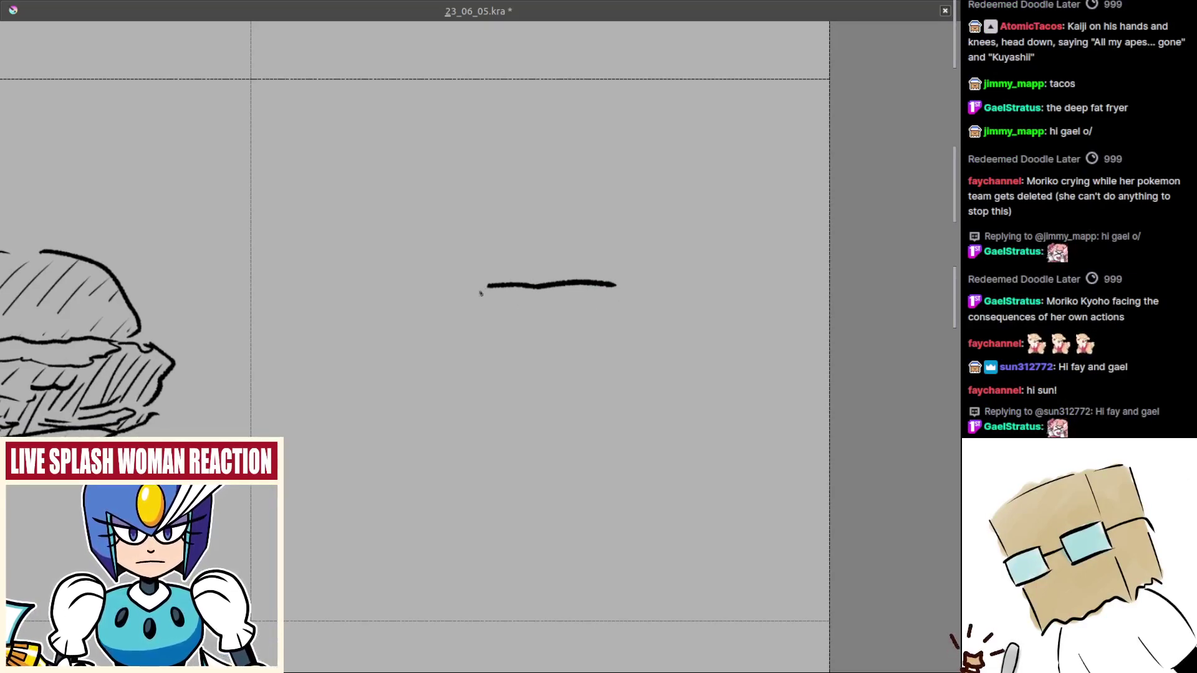
mouse_move(481, 292)
left_mouse_down()
mouse_move(503, 325)
mouse_move(611, 308)
mouse_move(662, 283)
mouse_move(696, 293)
left_mouse_up()
key("ctrl+z")
- Draw the glasses' arm with a curved ear below it, and pointed bangs above the lenses
mouse_move(623, 296)
left_mouse_down()
mouse_move(682, 301)
mouse_move(674, 367)
mouse_move(691, 381)
mouse_move(663, 392)
left_mouse_up()
key("ctrl+z")
key("ctrl+z")
left_click_drag(673, 324, 677, 384)
left_click_drag(649, 363, 676, 368)
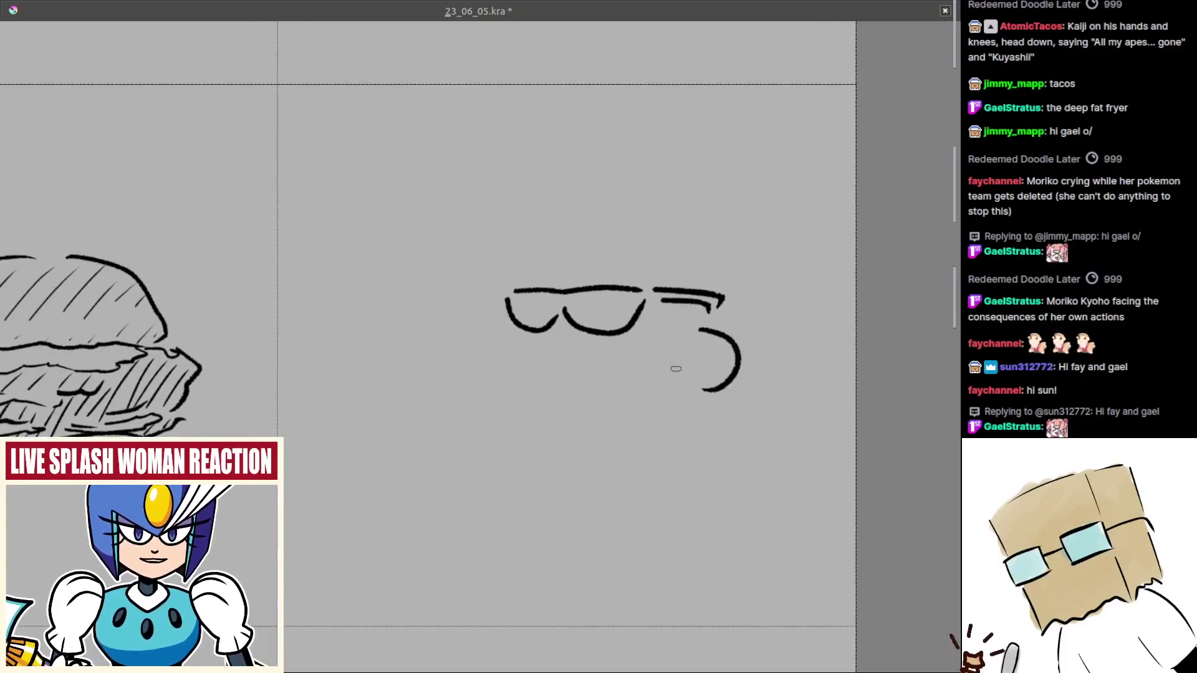
mouse_move(543, 257)
left_mouse_down()
mouse_move(580, 275)
mouse_move(603, 254)
mouse_move(651, 296)
left_mouse_up()
left_click_drag(586, 215, 694, 195)
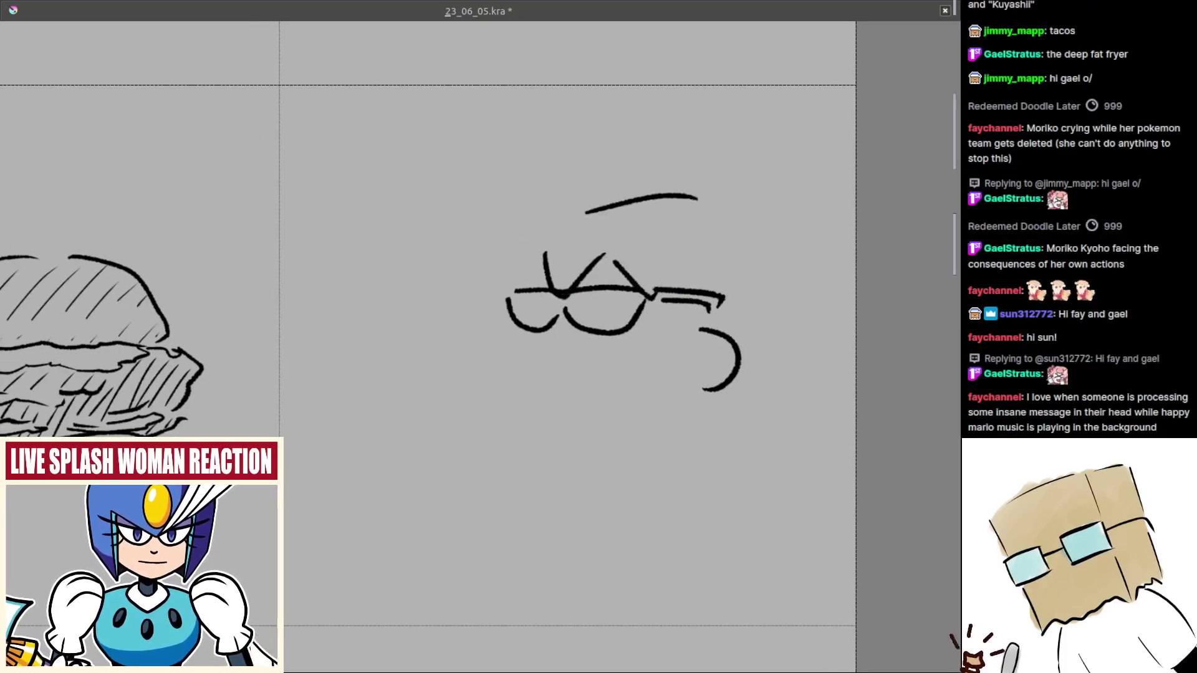
key("ctrl+z")
mouse_move(612, 195)
left_mouse_down()
mouse_move(775, 259)
mouse_move(786, 344)
left_mouse_up()
key("ctrl+z")
left_click_drag(654, 192, 788, 323)
key("ctrl+z")
mouse_move(658, 197)
left_mouse_down()
mouse_move(695, 217)
mouse_move(802, 349)
mouse_move(792, 311)
mouse_move(790, 337)
left_mouse_up()
key("ctrl+z")
key("ctrl+z")
key("ctrl+z")
left_click_drag(619, 177, 774, 302)
key("ctrl+z")
- Draw the hair's rounded outline over the head, ending in pointed locks on both sides of the face
mouse_move(644, 192)
left_mouse_down()
mouse_move(805, 353)
mouse_move(761, 430)
left_mouse_up()
key("ctrl+z")
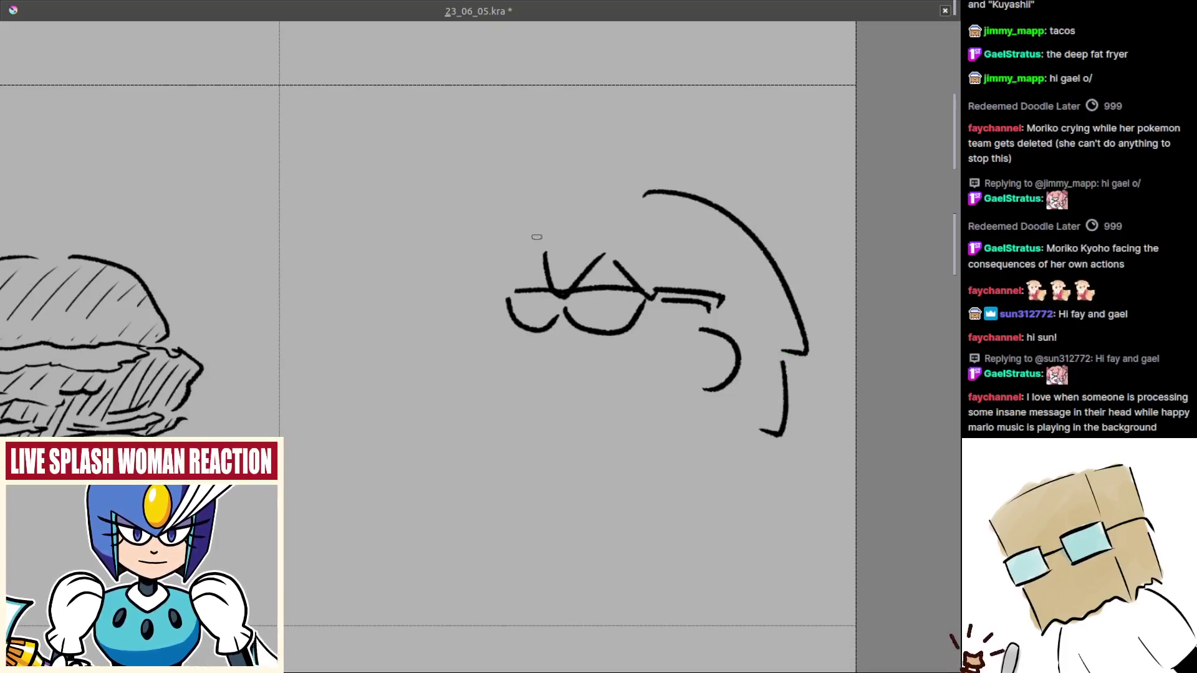
left_click_drag(618, 193, 492, 258)
left_click_drag(482, 329, 523, 297)
left_click_drag(540, 243, 550, 292)
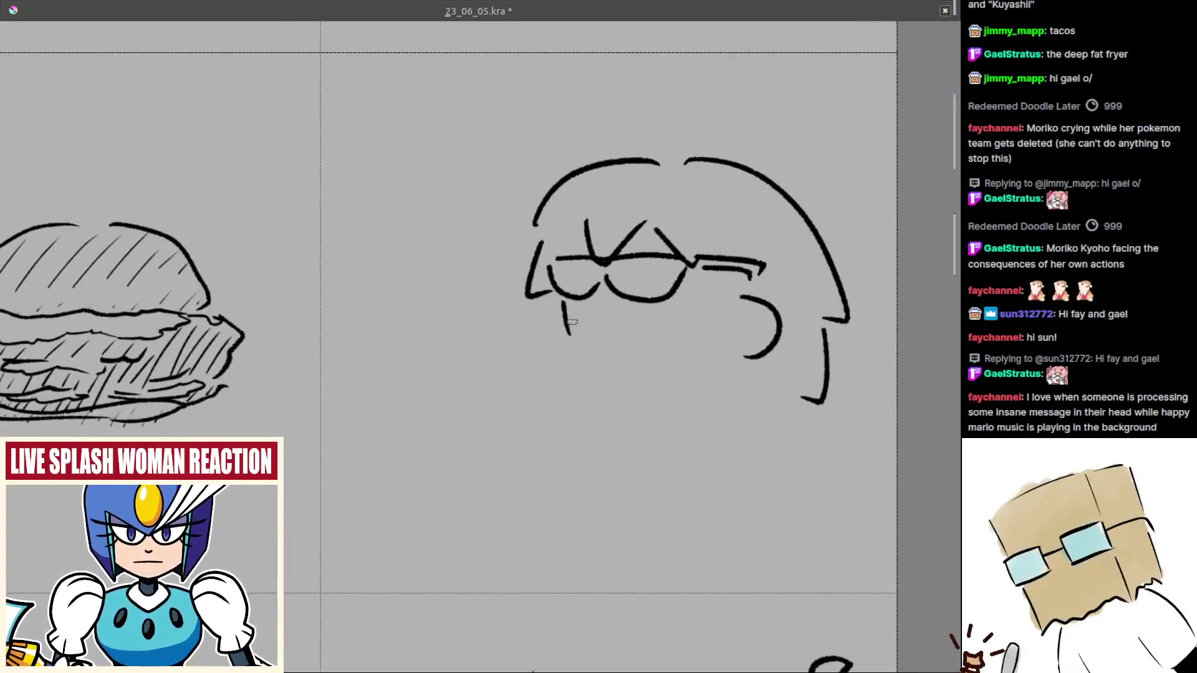
- Draw the face contour below the glasses with a frowning mouth and a rounded chin
left_click_drag(560, 300, 575, 337)
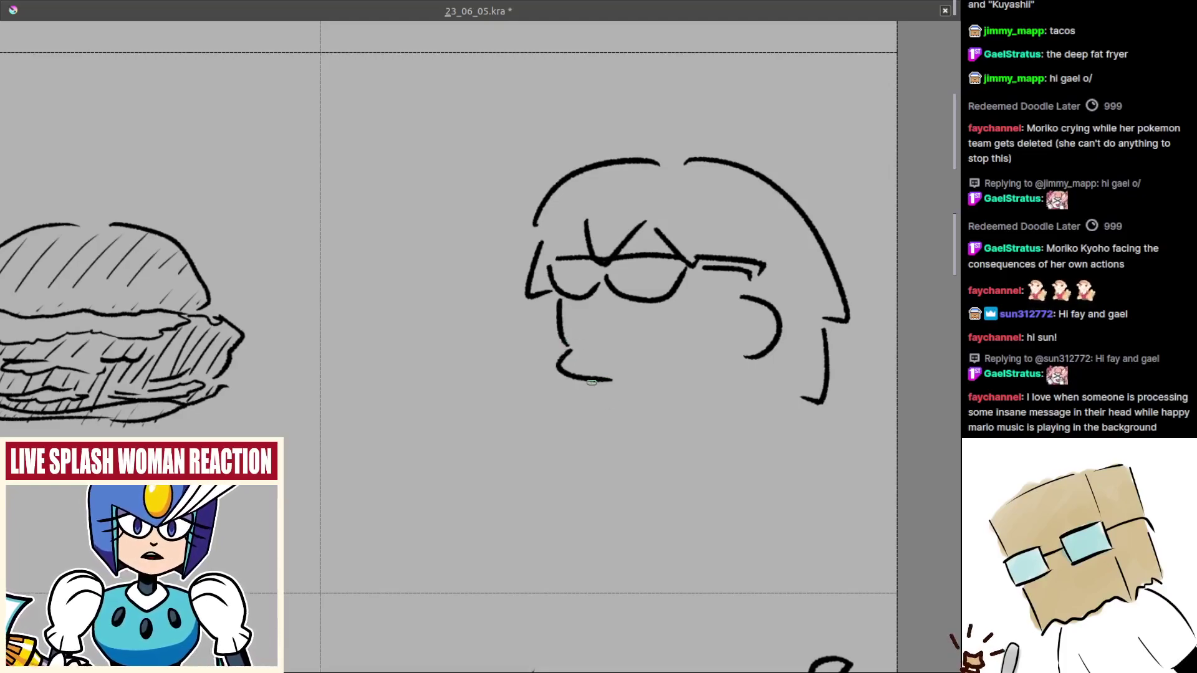
left_click_drag(581, 382, 702, 407)
mouse_move(583, 364)
left_mouse_down()
mouse_move(660, 339)
mouse_move(702, 388)
mouse_move(615, 318)
left_mouse_up()
key("ctrl+z")
- Add slanted brow strokes between the bangs and fill both lenses of the glasses with diagonal hatching
scroll(614, 318, "up", 2)
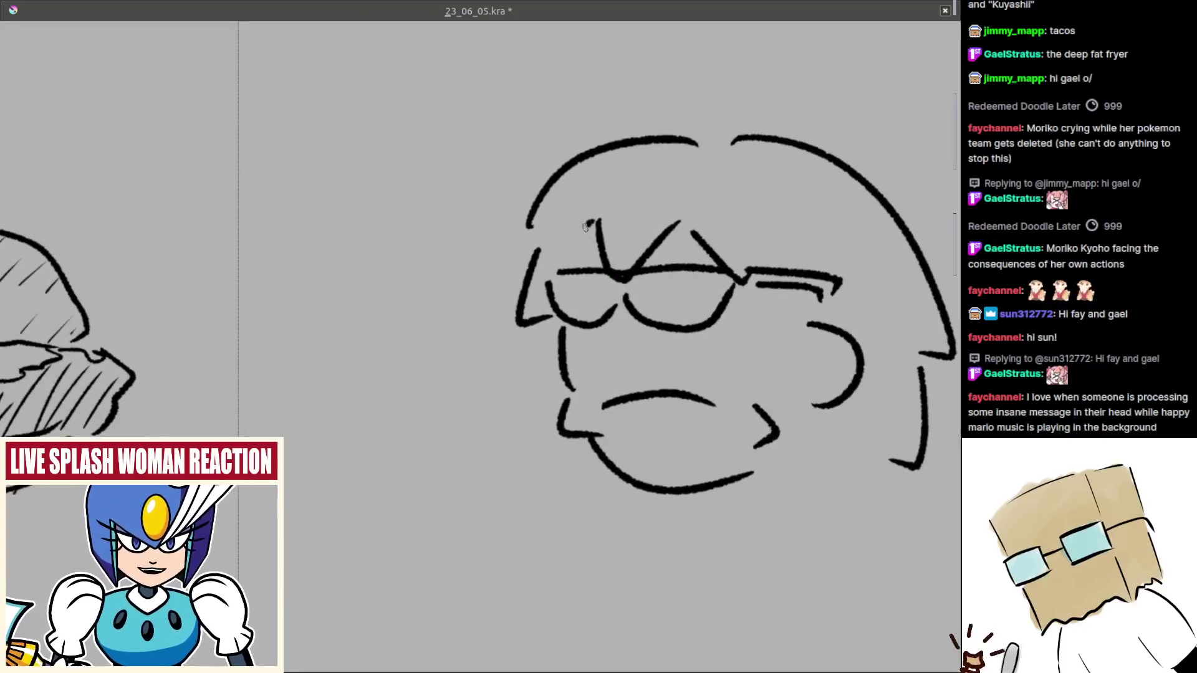
mouse_move(589, 223)
left_mouse_down()
mouse_move(573, 262)
mouse_move(588, 264)
mouse_move(567, 261)
mouse_move(606, 254)
mouse_move(560, 260)
mouse_move(710, 254)
left_mouse_up()
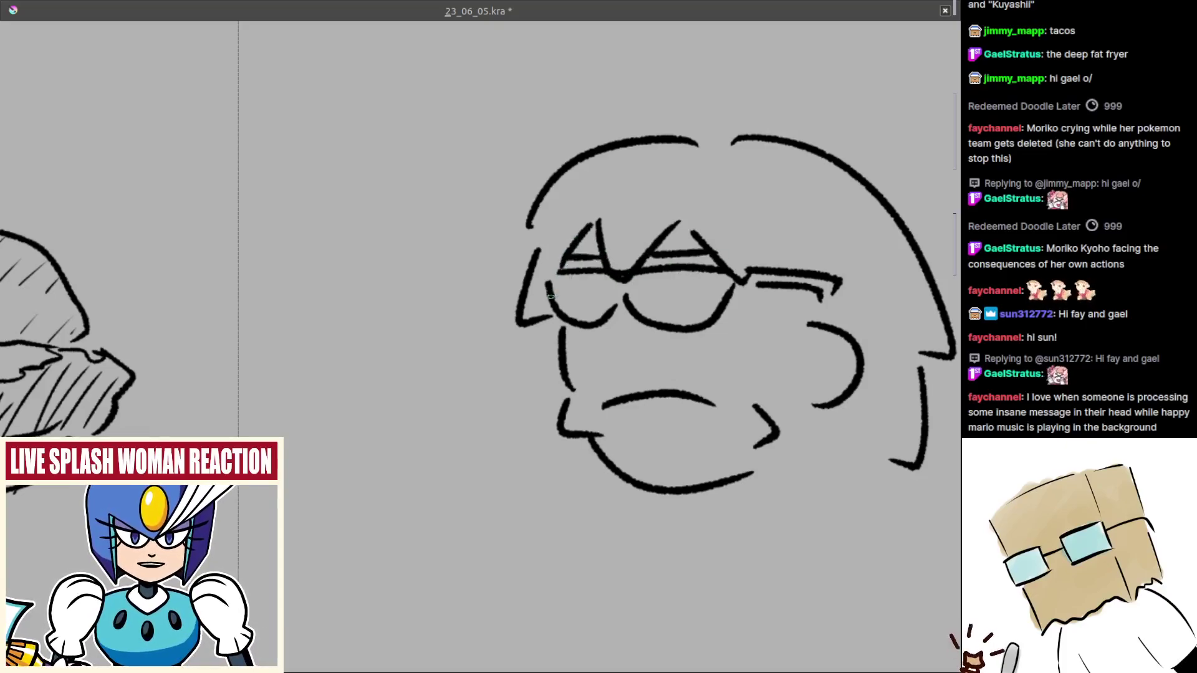
mouse_move(550, 297)
left_mouse_down()
mouse_move(591, 309)
mouse_move(585, 321)
mouse_move(622, 290)
mouse_move(641, 294)
mouse_move(637, 321)
left_mouse_up()
left_click_drag(688, 283, 669, 315)
mouse_move(707, 281)
left_mouse_down()
mouse_move(678, 319)
mouse_move(693, 320)
left_mouse_up()
left_click_drag(728, 285, 711, 324)
mouse_move(704, 326)
left_mouse_down()
mouse_move(705, 381)
mouse_move(628, 276)
mouse_move(645, 279)
mouse_move(660, 350)
mouse_move(631, 318)
left_mouse_up()
- Draw a pointed nose beneath the glasses and short side-of-face strokes above and below the ear
mouse_move(619, 380)
left_mouse_down()
mouse_move(604, 353)
mouse_move(699, 363)
mouse_move(686, 350)
left_mouse_up()
scroll(701, 343, "down", 3)
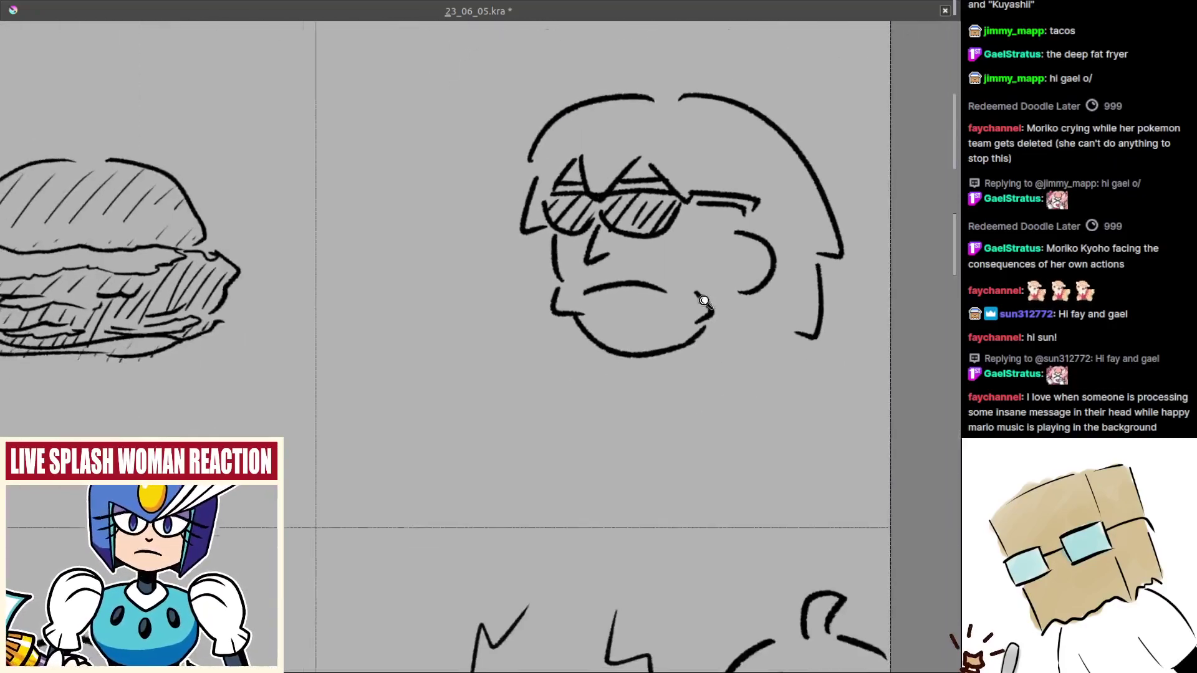
scroll(704, 302, "up", 1)
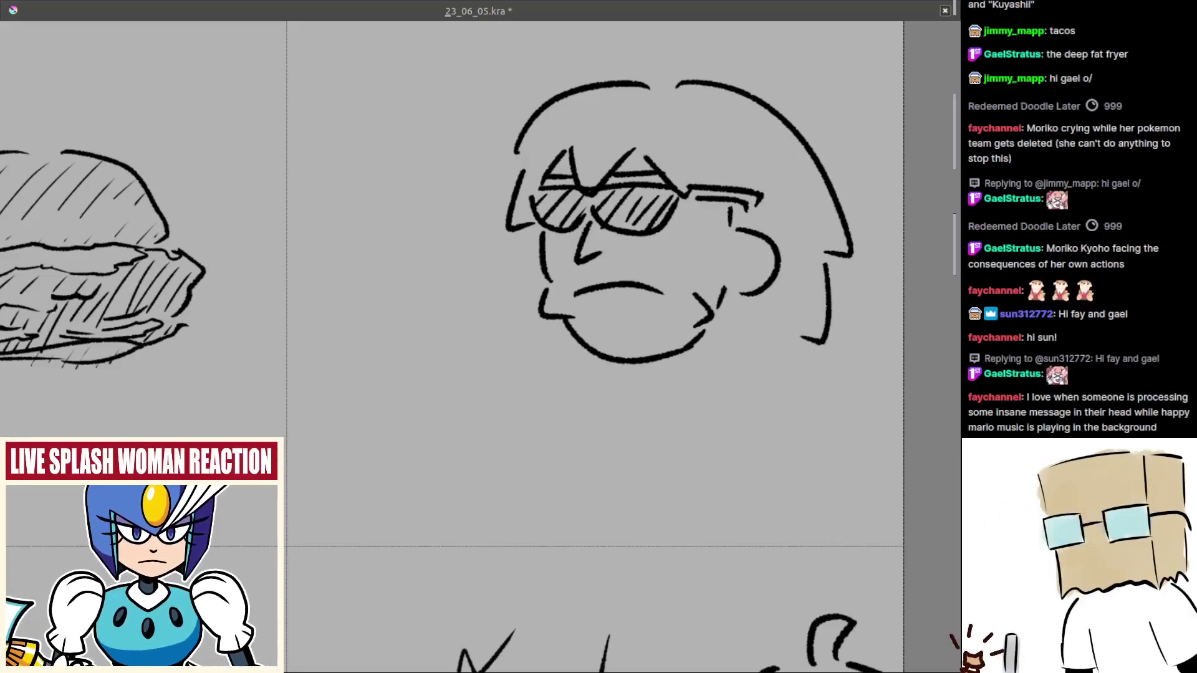
- Examine the face with sunglasses up close and beside the neighbouring doodles to judge its proportions
scroll(723, 303, "down", 5)
scroll(724, 281, "up", 3)
left_click_drag(673, 361, 699, 342)
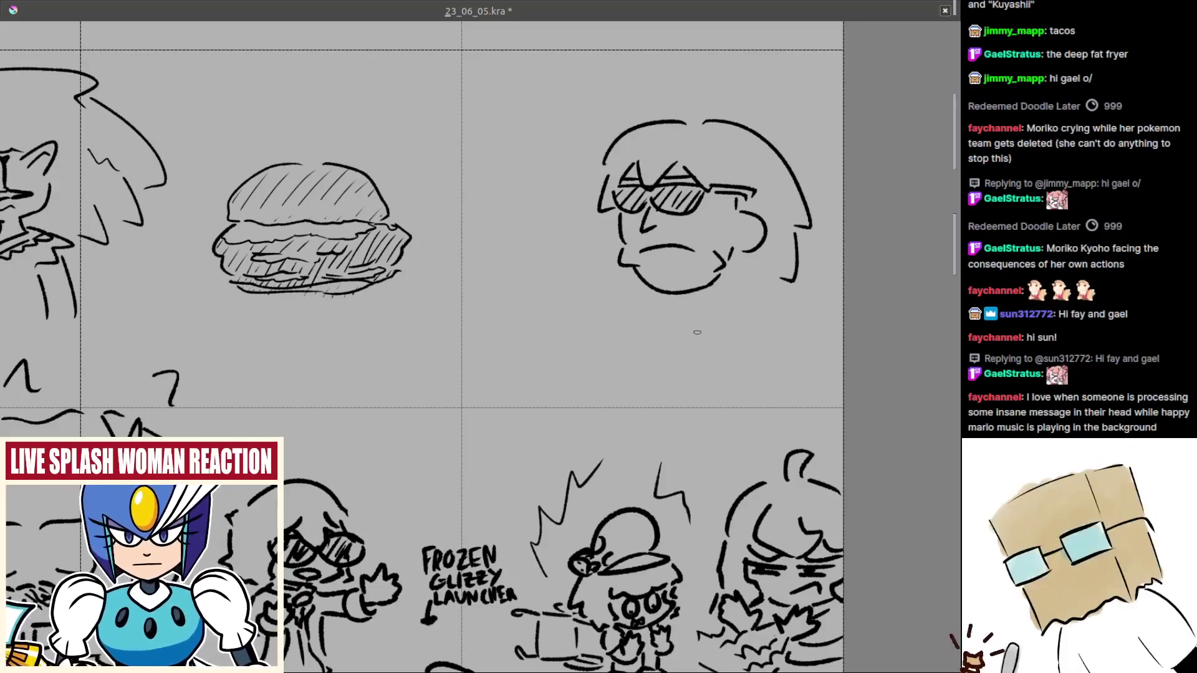
left_click_drag(683, 344, 544, 412)
scroll(544, 412, "up", 1)
left_click_drag(580, 369, 559, 387)
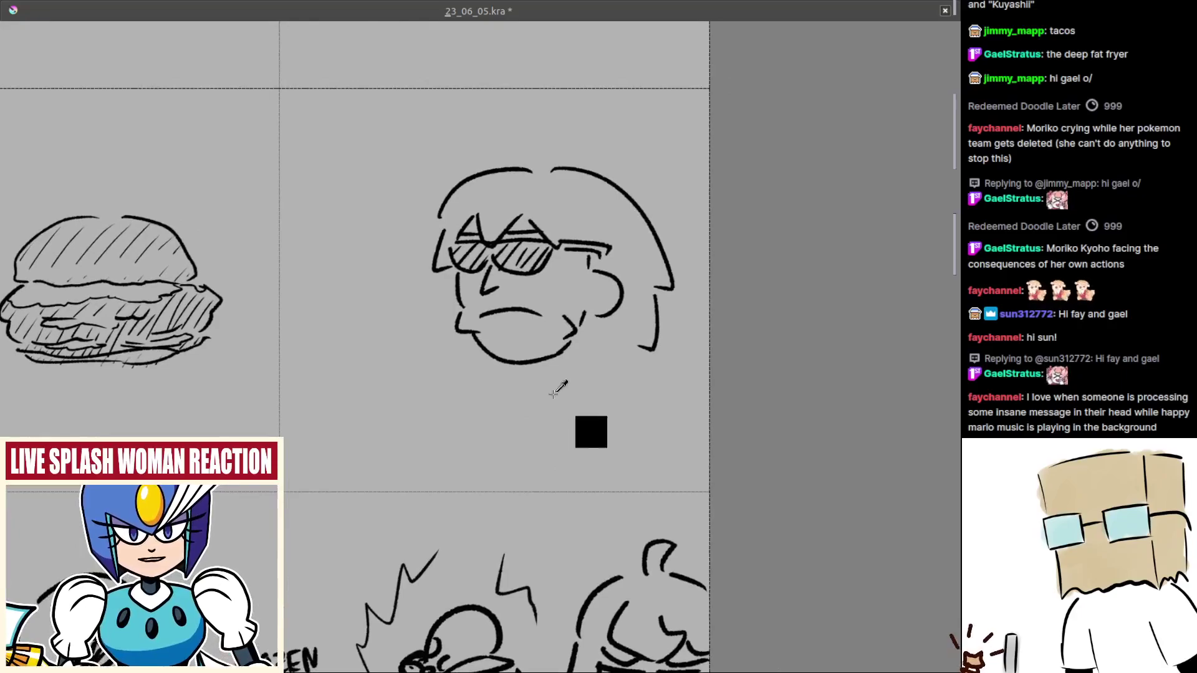
scroll(553, 386, "up", 1)
scroll(561, 390, "down", 1)
scroll(576, 387, "up", 2)
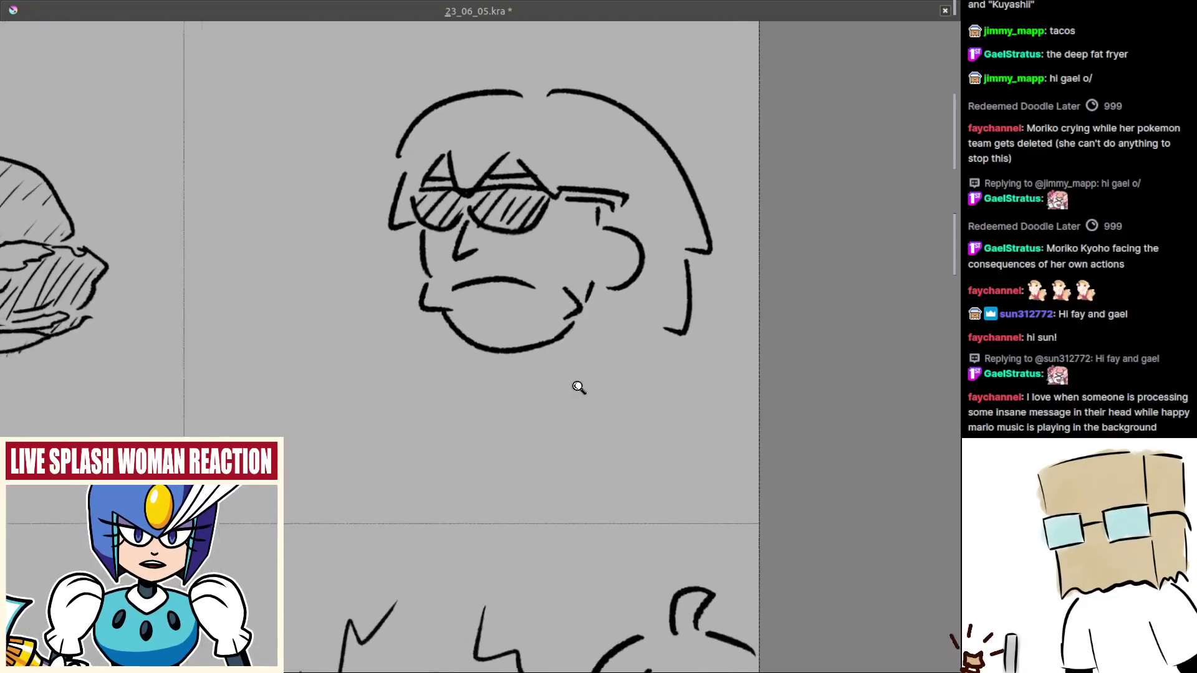
scroll(574, 391, "down", 1)
scroll(562, 414, "up", 1)
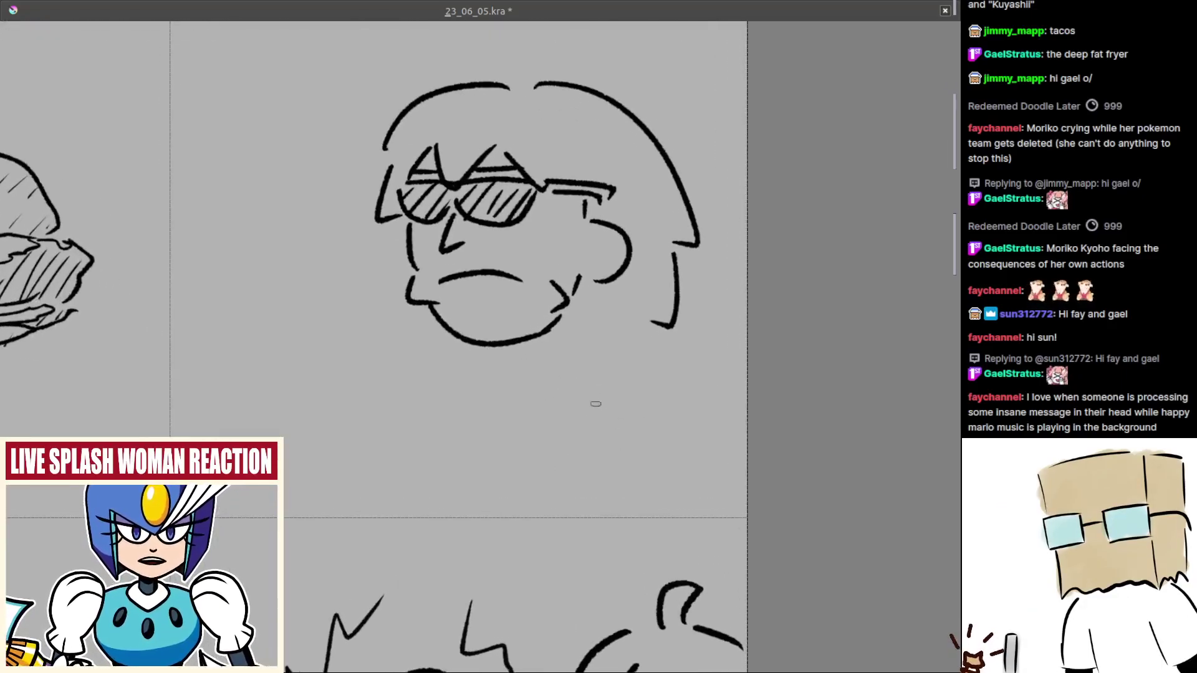
scroll(596, 404, "down", 1)
scroll(602, 404, "up", 1)
scroll(602, 404, "up", 1)
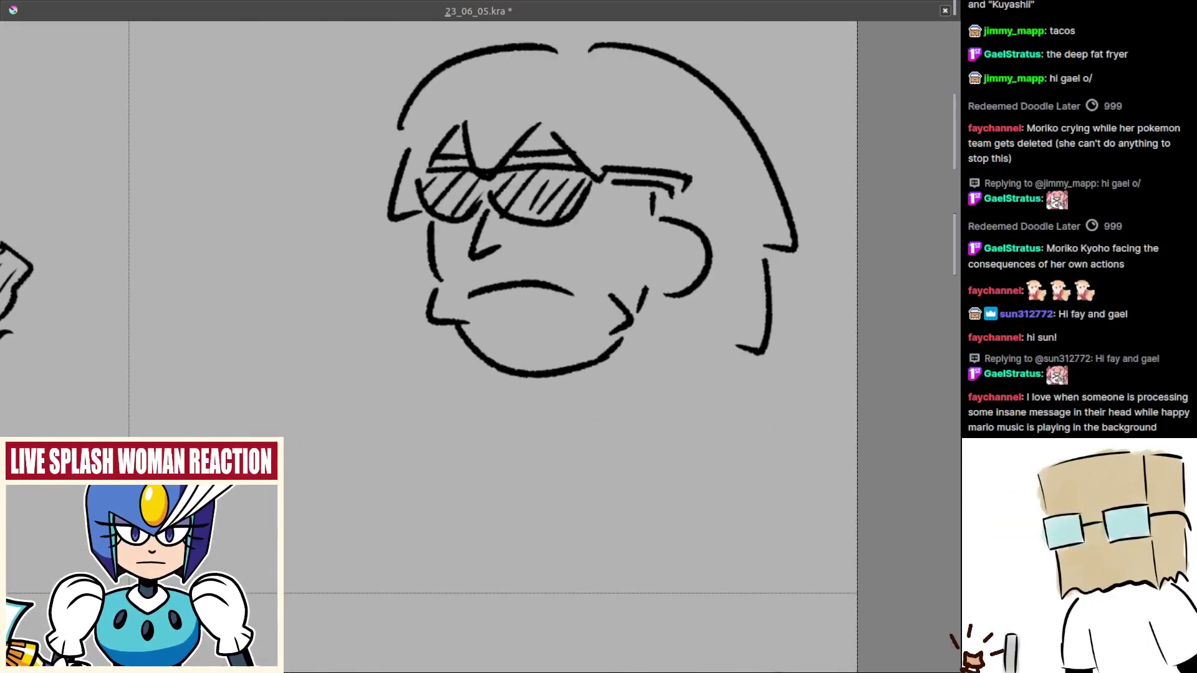
scroll(648, 271, "down", 3)
- Erase the large ear and redraw it smaller, connected to the side-of-face strokes above and below it
scroll(651, 249, "up", 5)
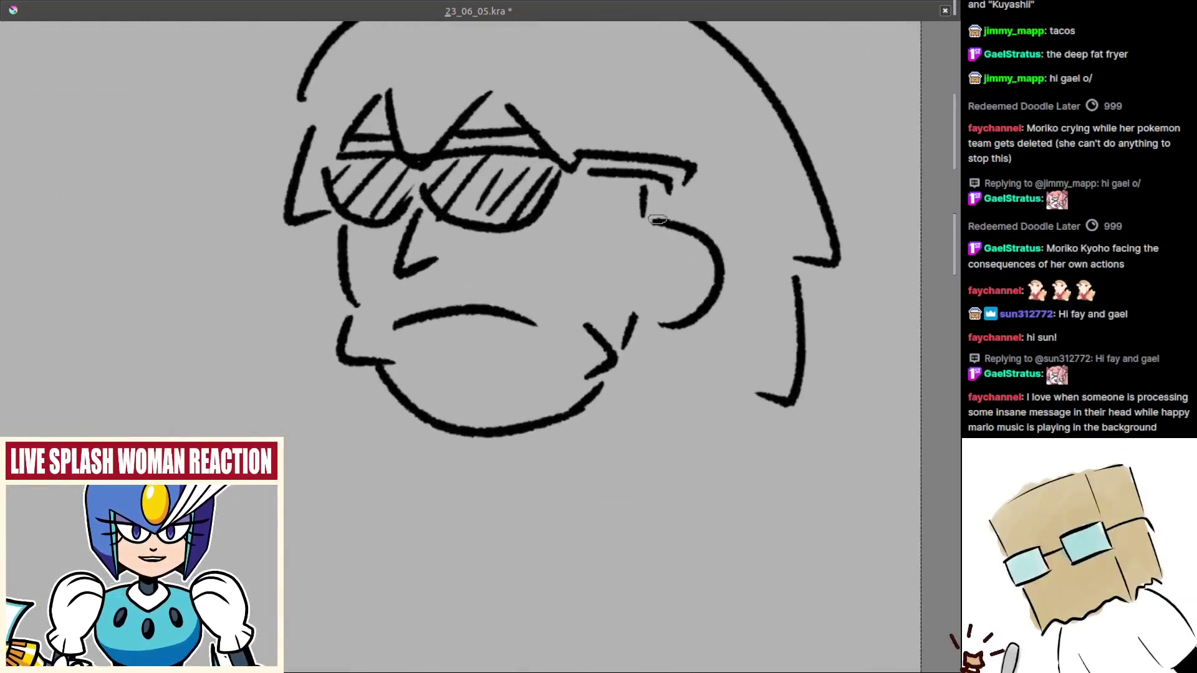
mouse_move(686, 257)
left_mouse_down()
mouse_move(727, 214)
mouse_move(697, 345)
left_mouse_up()
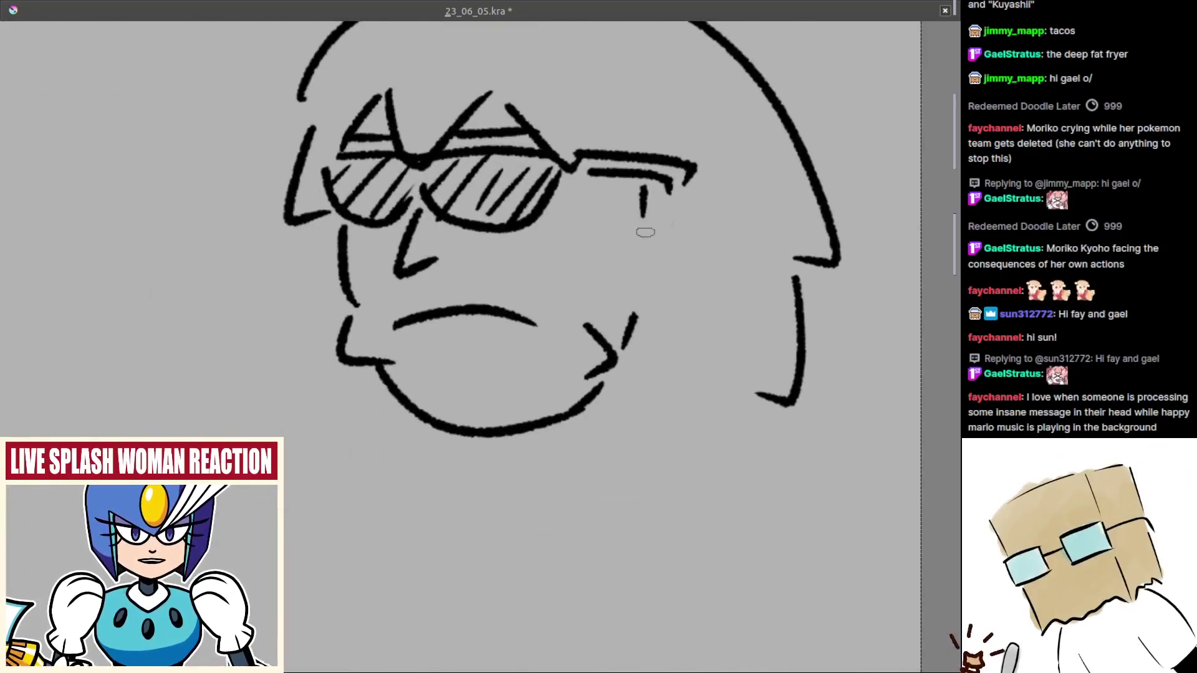
left_click_drag(648, 219, 655, 303)
key("ctrl+z")
mouse_move(649, 218)
left_mouse_down()
mouse_move(651, 300)
mouse_move(681, 252)
mouse_move(650, 314)
left_mouse_up()
key("ctrl+z")
scroll(645, 284, "down", 3)
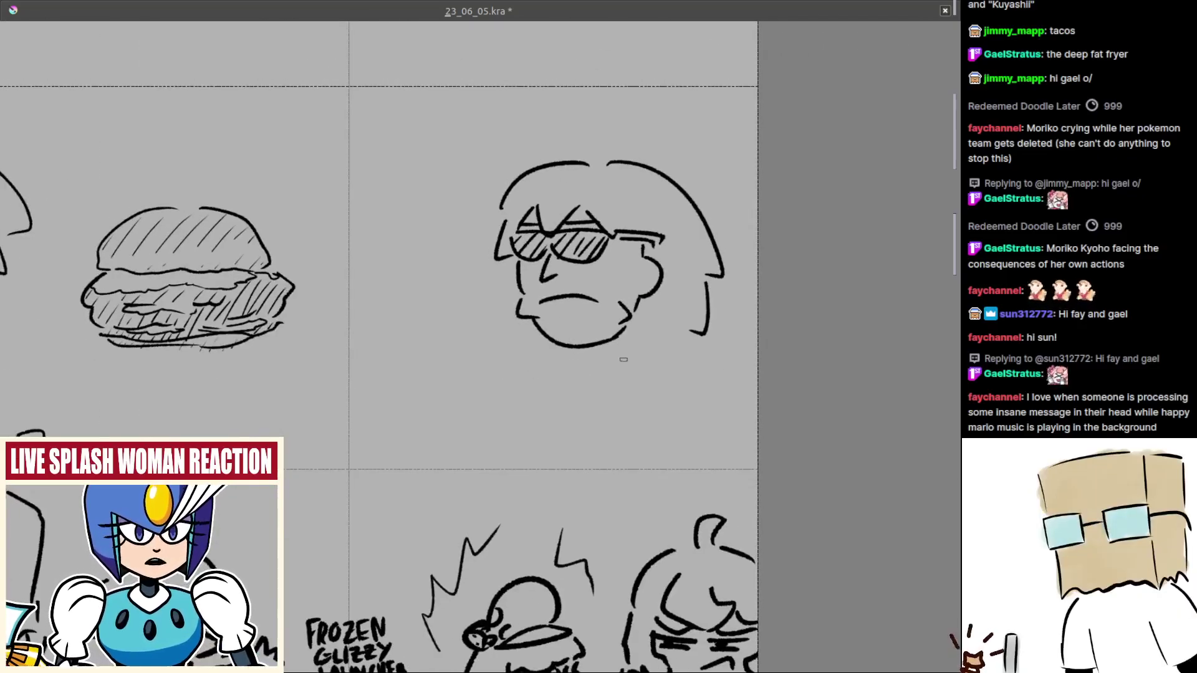
scroll(623, 360, "up", 4)
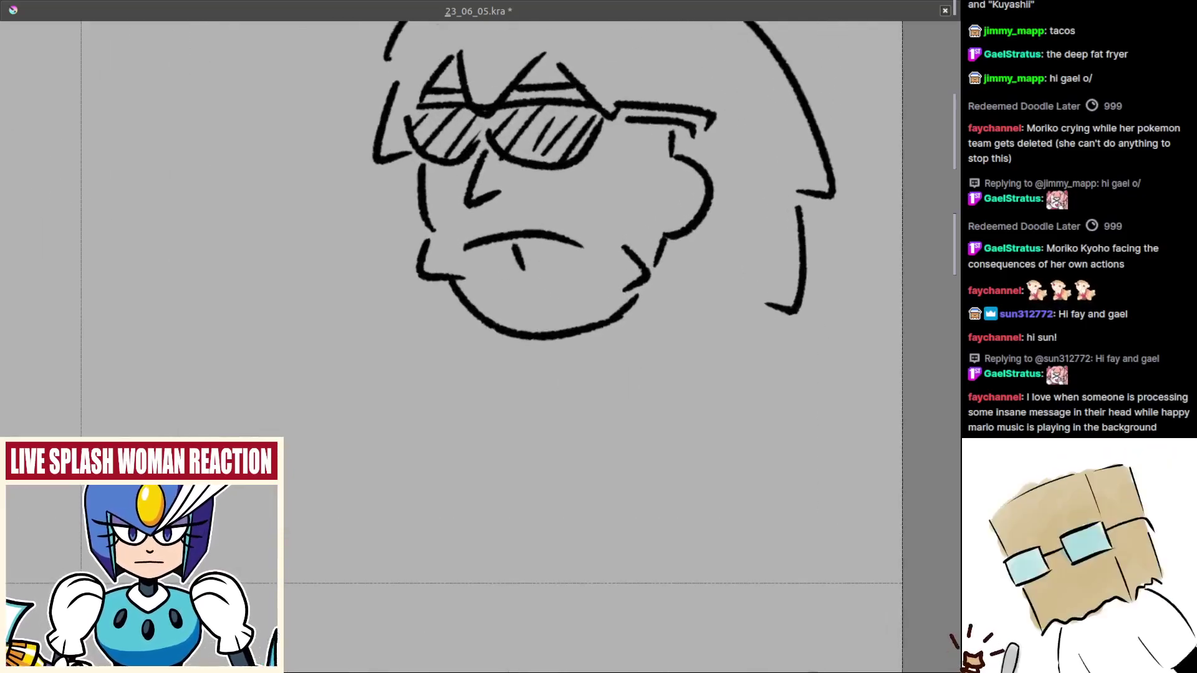
- Erase the short stroke under the mouth, extend the frown's right end, and draw a drooping tongue hanging from it
left_click_drag(514, 253, 558, 297)
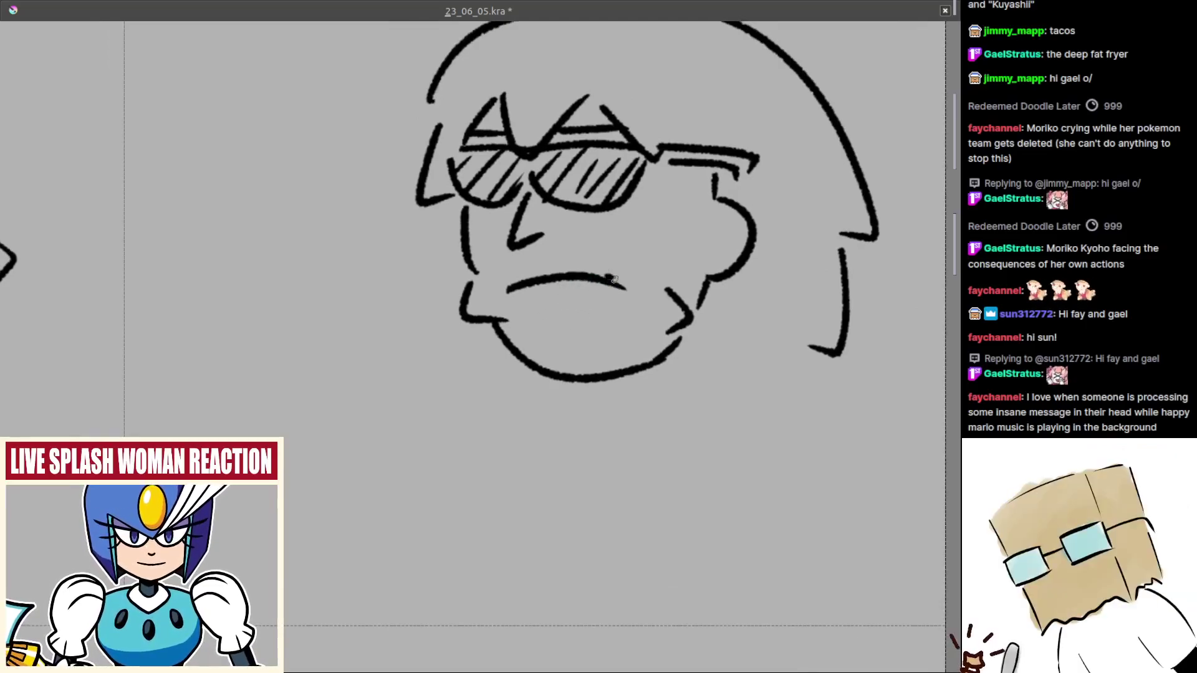
mouse_move(636, 292)
left_mouse_down()
mouse_move(611, 284)
mouse_move(655, 306)
left_mouse_up()
key("ctrl+z")
key("ctrl+z")
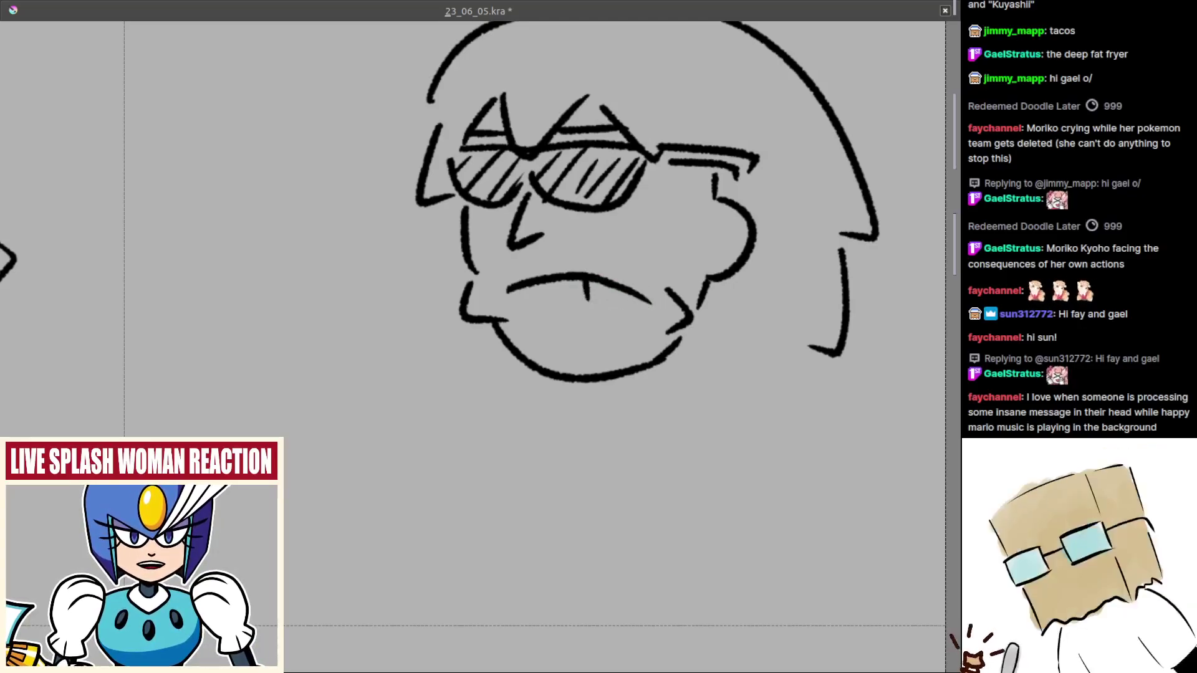
left_click_drag(586, 282, 585, 297)
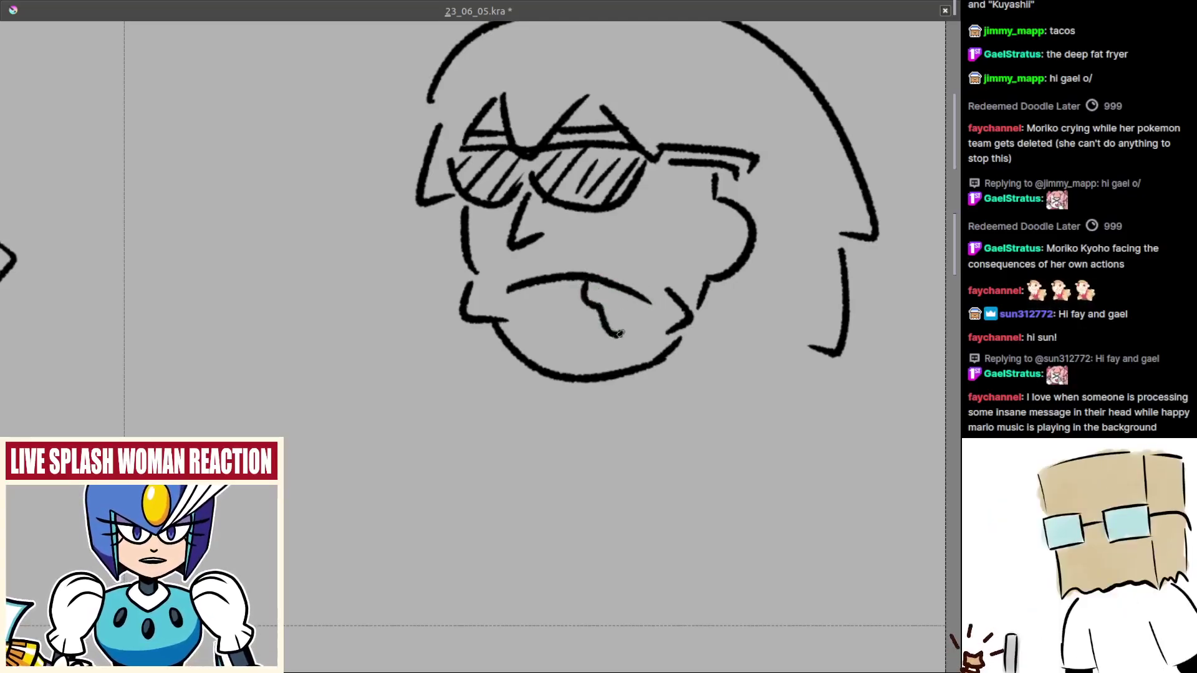
left_click_drag(620, 334, 643, 296)
mouse_move(617, 297)
left_mouse_down()
mouse_move(631, 358)
mouse_move(637, 338)
left_mouse_up()
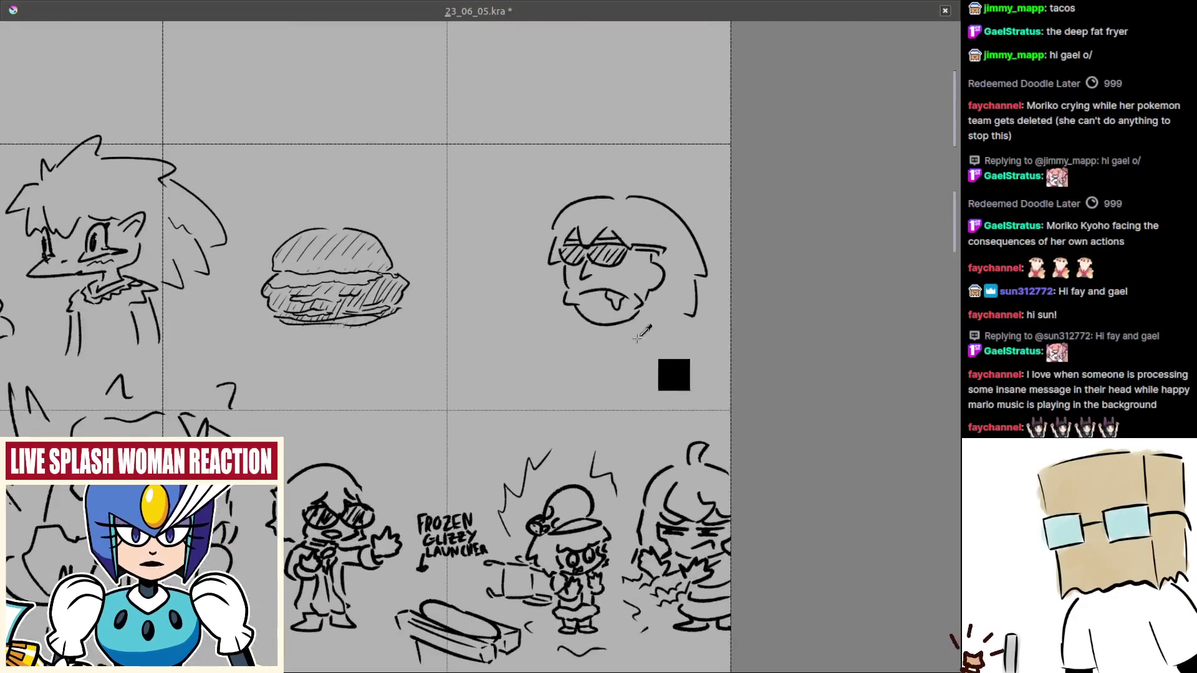
- Draw a short neck with a curved collar line beneath the right part of the chin
scroll(642, 335, "up", 3)
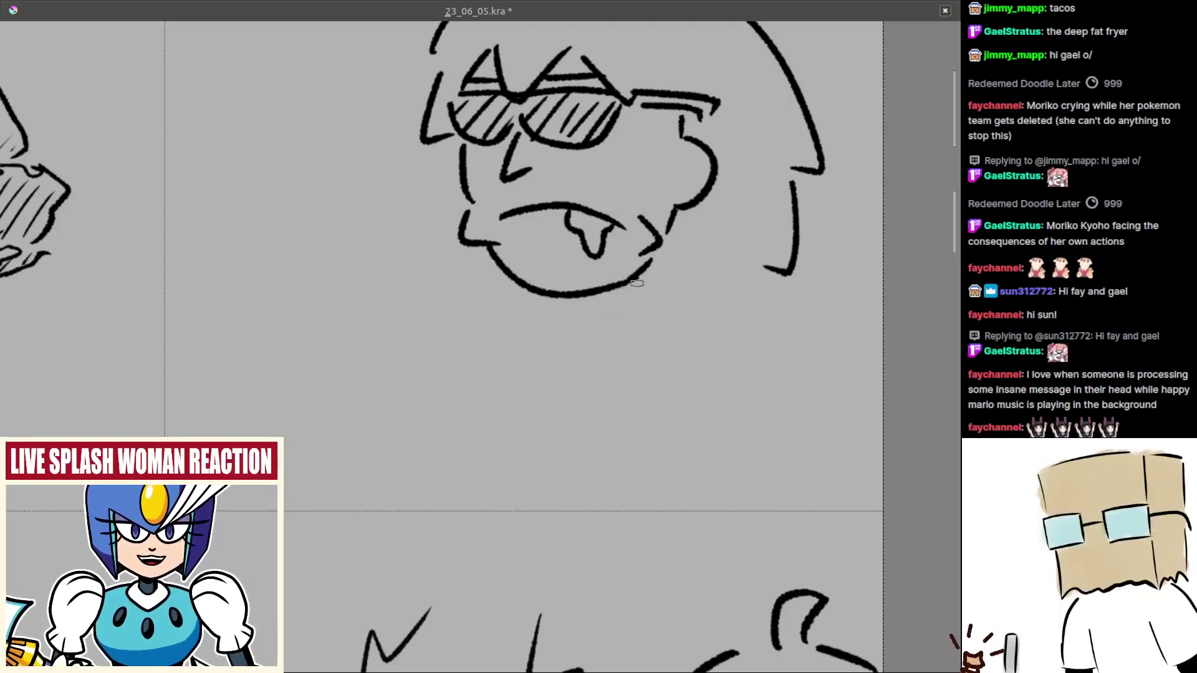
left_click_drag(615, 289, 619, 311)
left_click_drag(617, 313, 600, 365)
scroll(601, 347, "up", 2)
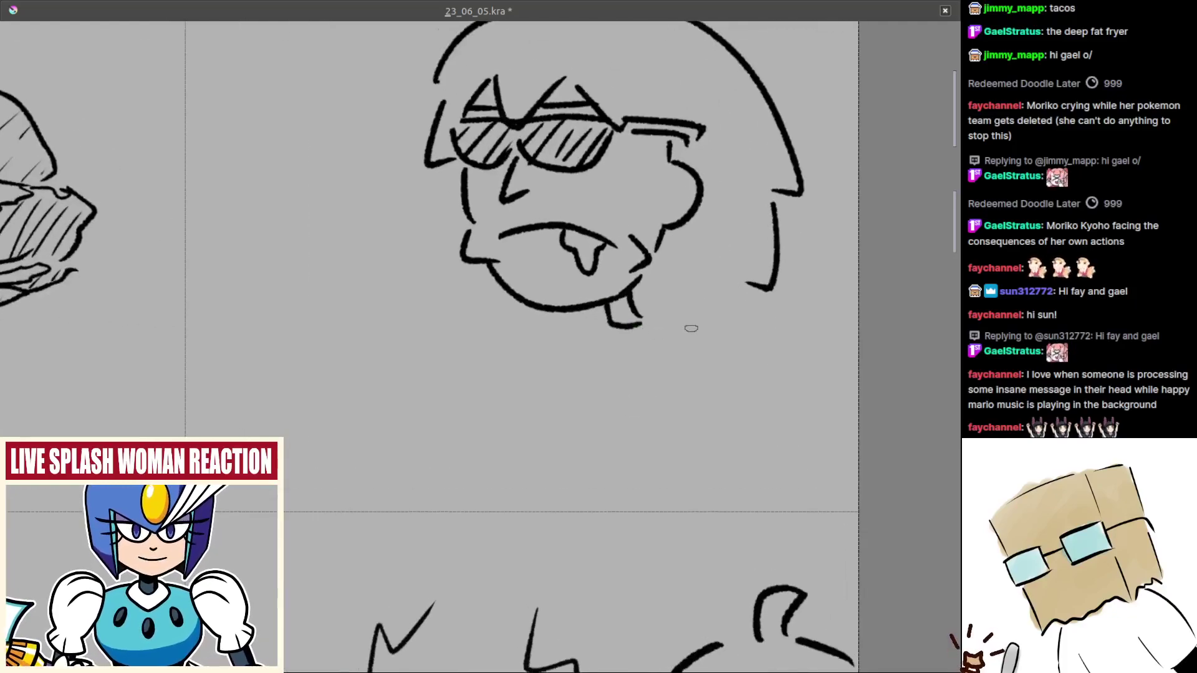
- Draw two vertical shirt-front lines below the neck and a notched jacket lapel to their right
mouse_move(658, 316)
left_mouse_down()
mouse_move(710, 331)
mouse_move(684, 324)
mouse_move(677, 493)
left_mouse_up()
key("ctrl+z")
mouse_move(653, 327)
left_mouse_down()
mouse_move(640, 437)
mouse_move(661, 508)
mouse_move(661, 486)
left_mouse_up()
key("ctrl+z")
left_click_drag(614, 315, 611, 497)
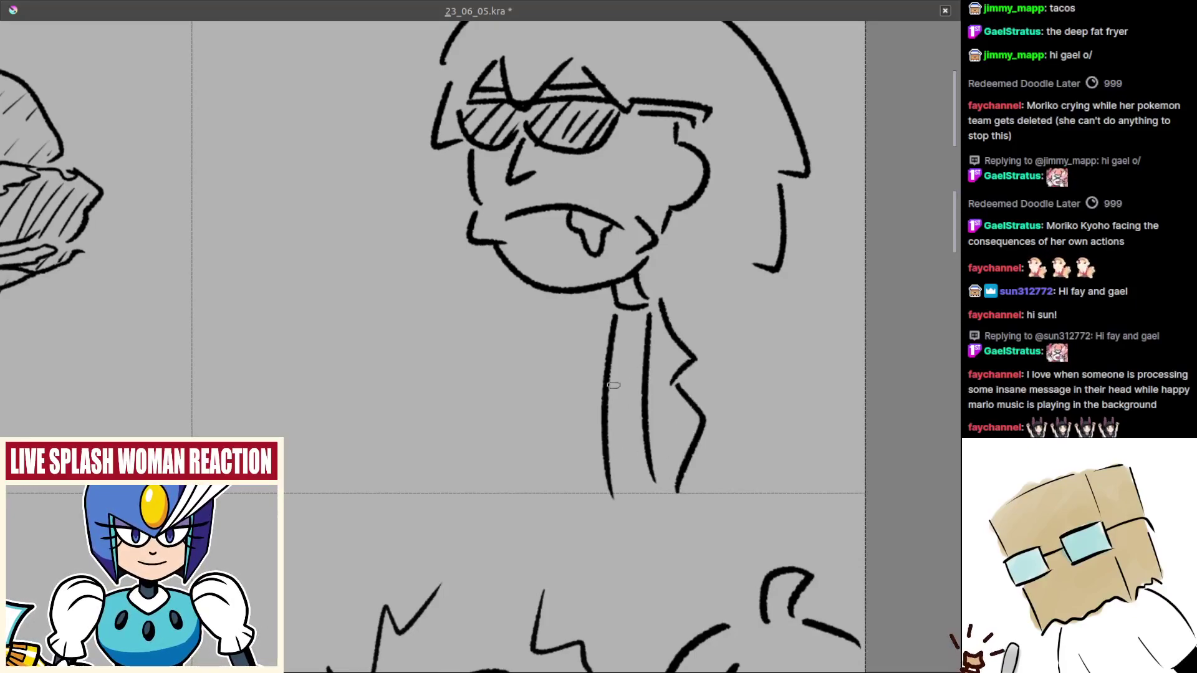
- Draw the matching notched lapel and curved jacket edge to the left of the shirt front
mouse_move(596, 314)
left_mouse_down()
mouse_move(571, 378)
mouse_move(581, 381)
left_mouse_up()
mouse_move(582, 388)
left_mouse_down()
mouse_move(566, 438)
mouse_move(588, 488)
left_mouse_up()
key("ctrl+z")
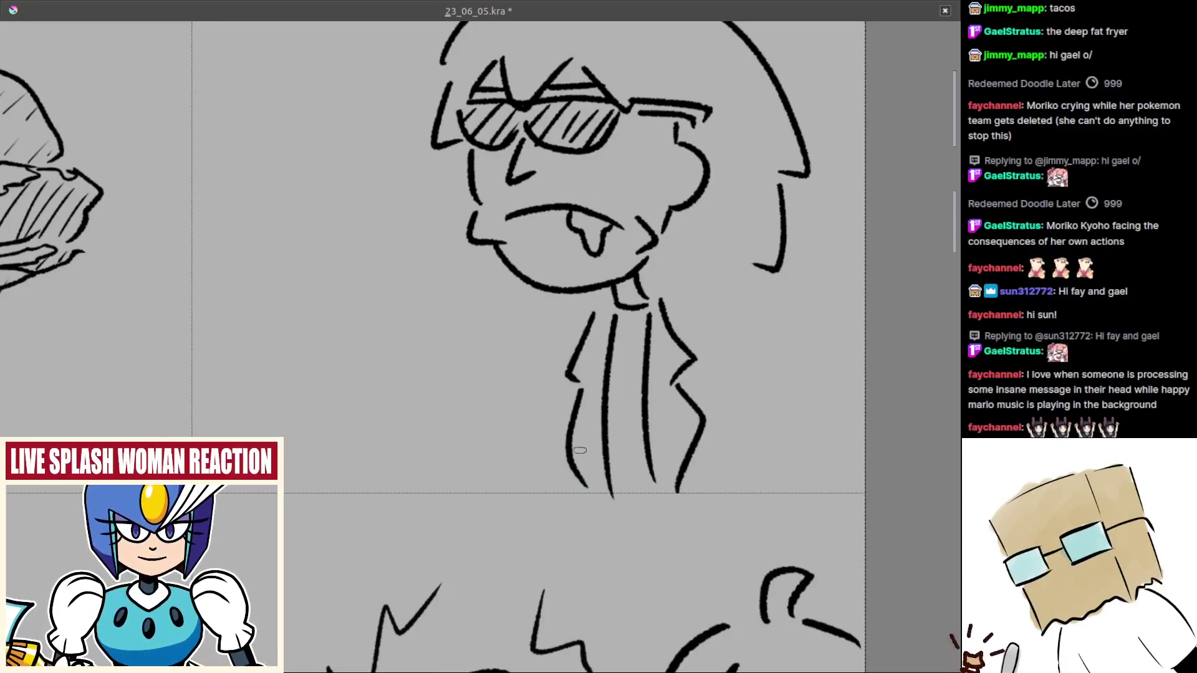
left_click_drag(572, 445, 622, 379)
- Draw the right shoulder as a sloping line from the neck that bends down into the start of a sleeve
scroll(622, 379, "up", 2)
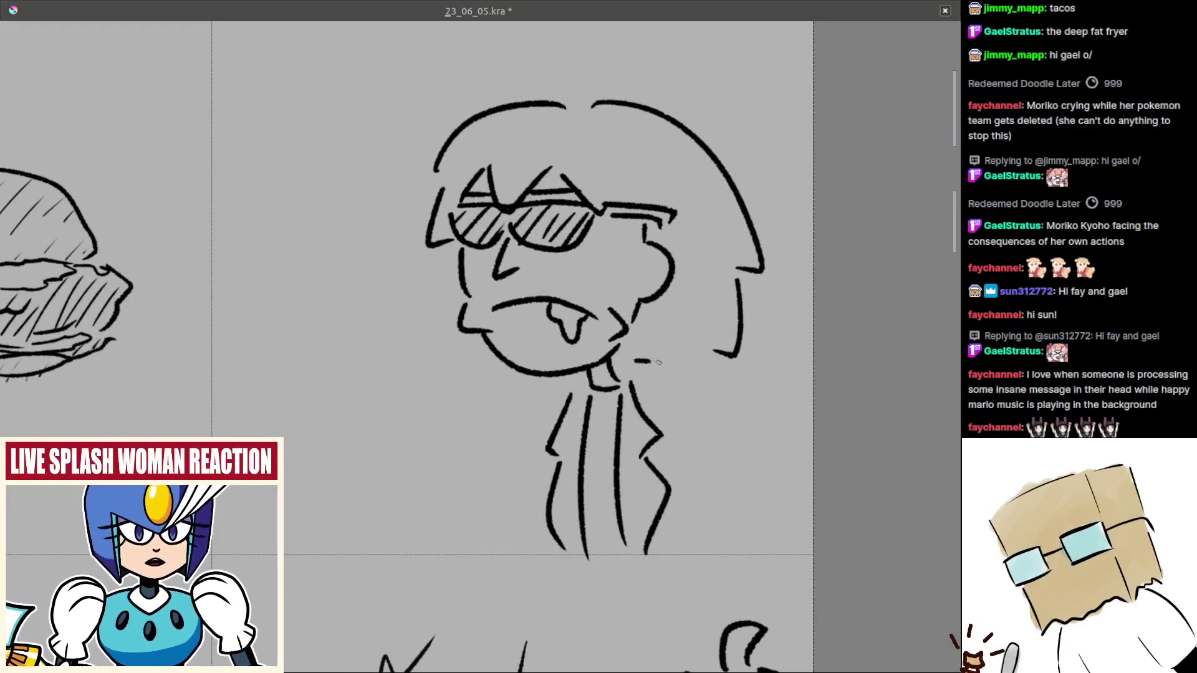
mouse_move(635, 353)
left_mouse_down()
mouse_move(757, 439)
mouse_move(730, 391)
left_mouse_up()
key("ctrl+z")
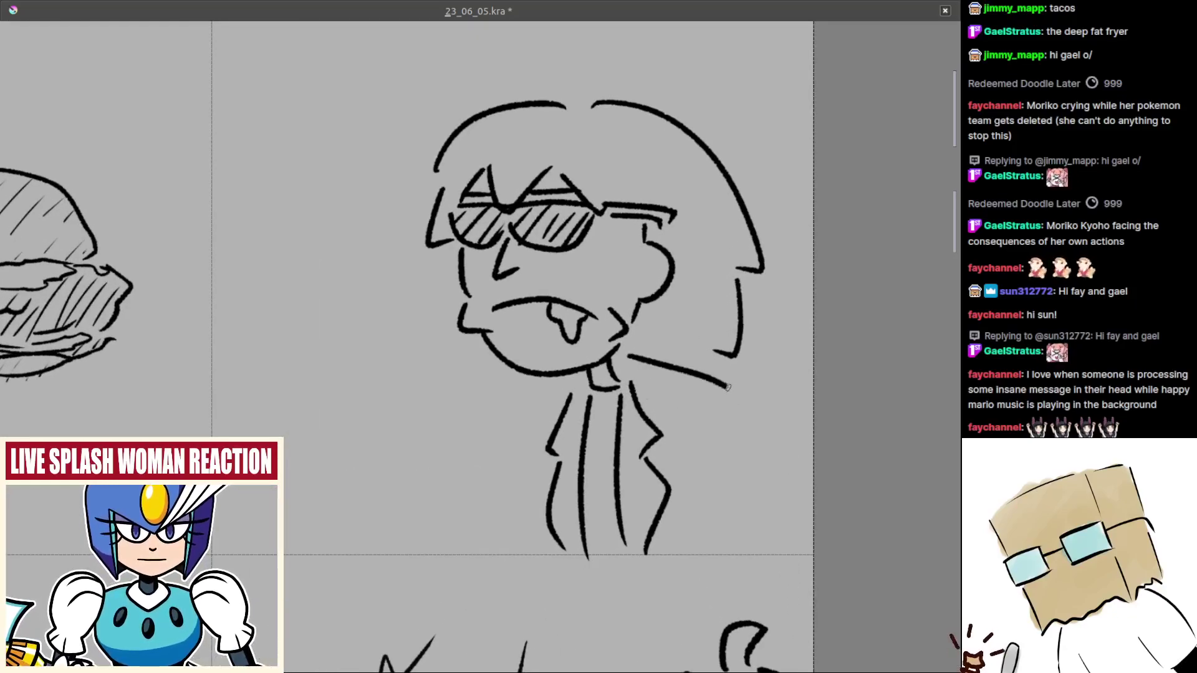
key("ctrl+z")
mouse_move(644, 374)
left_mouse_down()
mouse_move(739, 394)
mouse_move(735, 414)
left_mouse_up()
left_click_drag(660, 425, 766, 456)
key("ctrl+z")
mouse_move(743, 404)
left_mouse_down()
mouse_move(786, 411)
mouse_move(859, 475)
left_mouse_up()
scroll(807, 459, "down", 2)
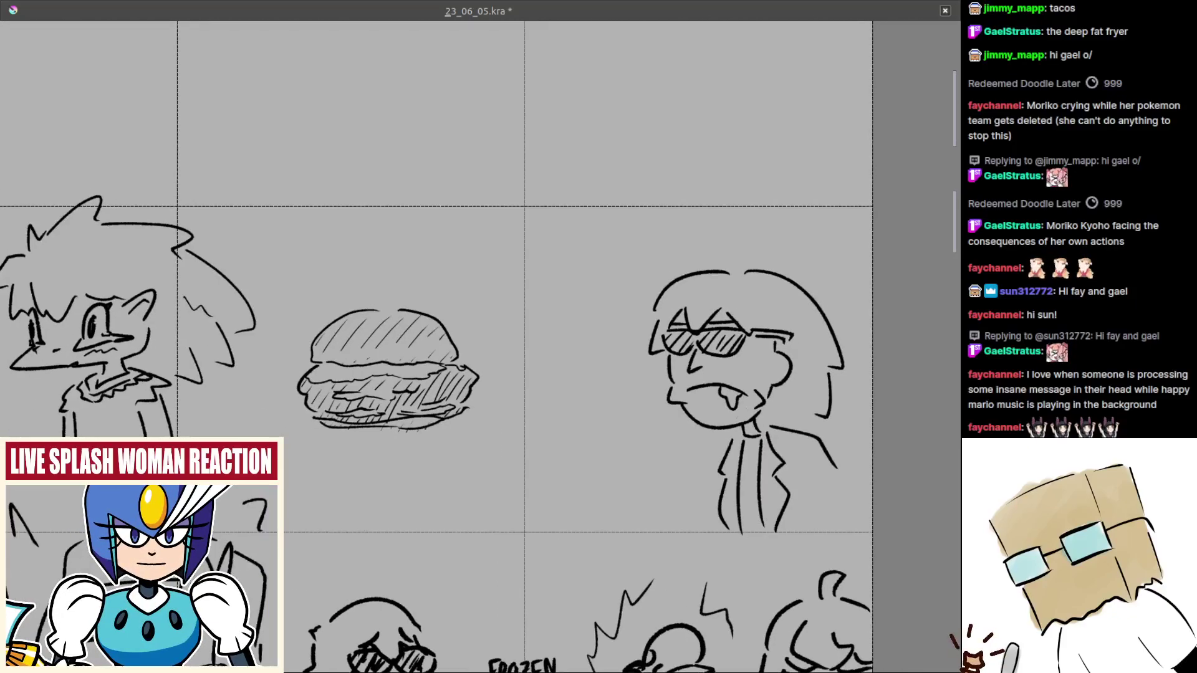
- Select the whole sunglasses character and move it slightly left within its cell
left_click_drag(612, 235, 871, 548)
key("t")
mouse_move(807, 502)
left_mouse_down()
mouse_move(761, 470)
mouse_move(773, 487)
left_mouse_up()
scroll(674, 421, "up", 1)
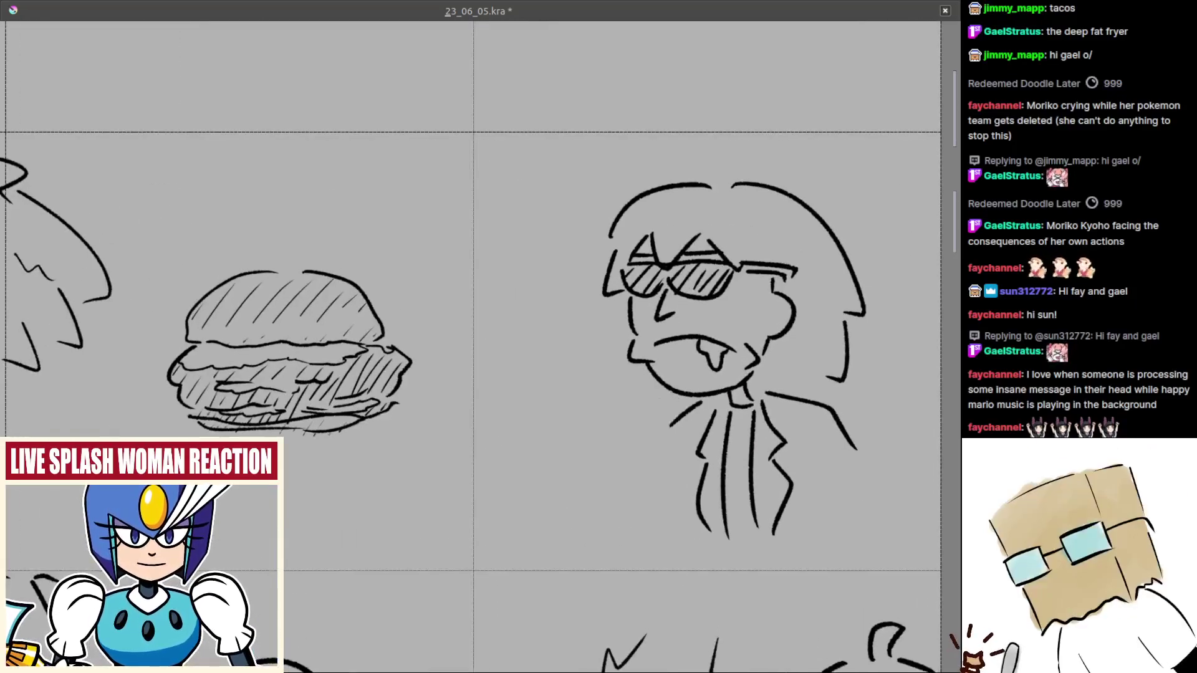
key("ctrl+z")
mouse_move(701, 397)
left_mouse_down()
mouse_move(661, 480)
mouse_move(659, 516)
left_mouse_up()
left_click_drag(803, 460, 683, 442)
left_click_drag(566, 461, 564, 443)
key("ctrl+z")
mouse_move(497, 535)
left_mouse_down()
mouse_move(542, 401)
mouse_move(603, 356)
left_mouse_up()
key("ctrl+z")
key("ctrl+z")
key("ctrl+z")
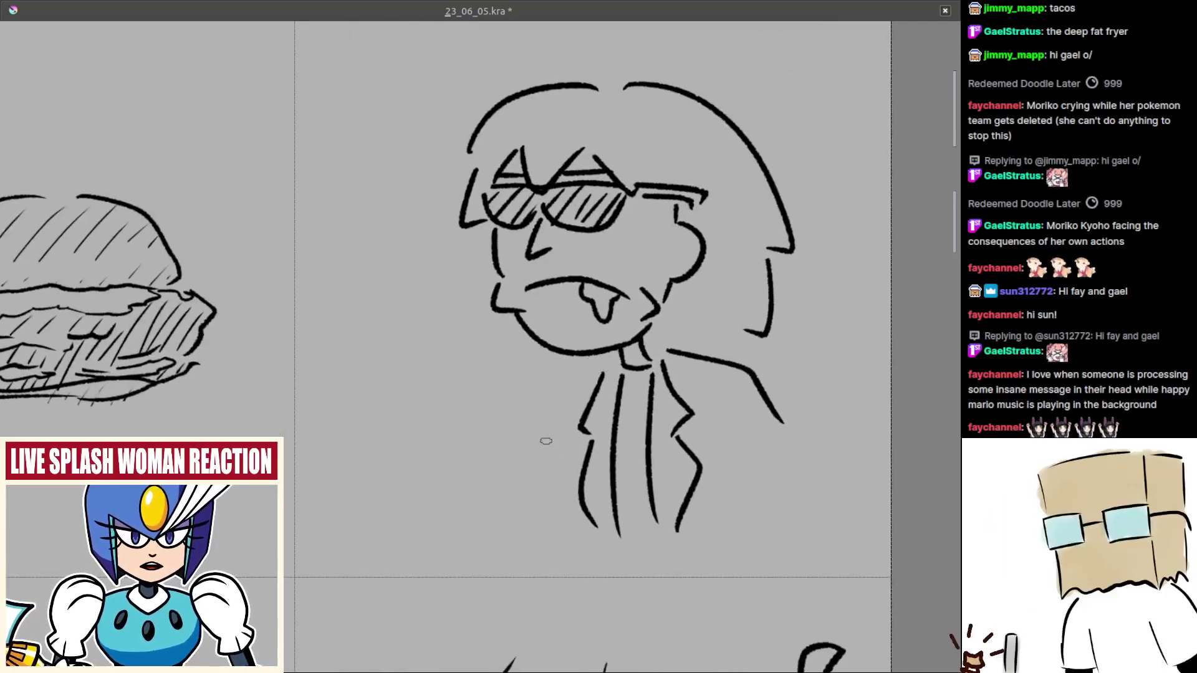
mouse_move(538, 514)
left_mouse_down()
mouse_move(547, 405)
mouse_move(613, 366)
left_mouse_up()
left_click_drag(622, 396, 589, 377)
key("ctrl+z")
key("ctrl+z")
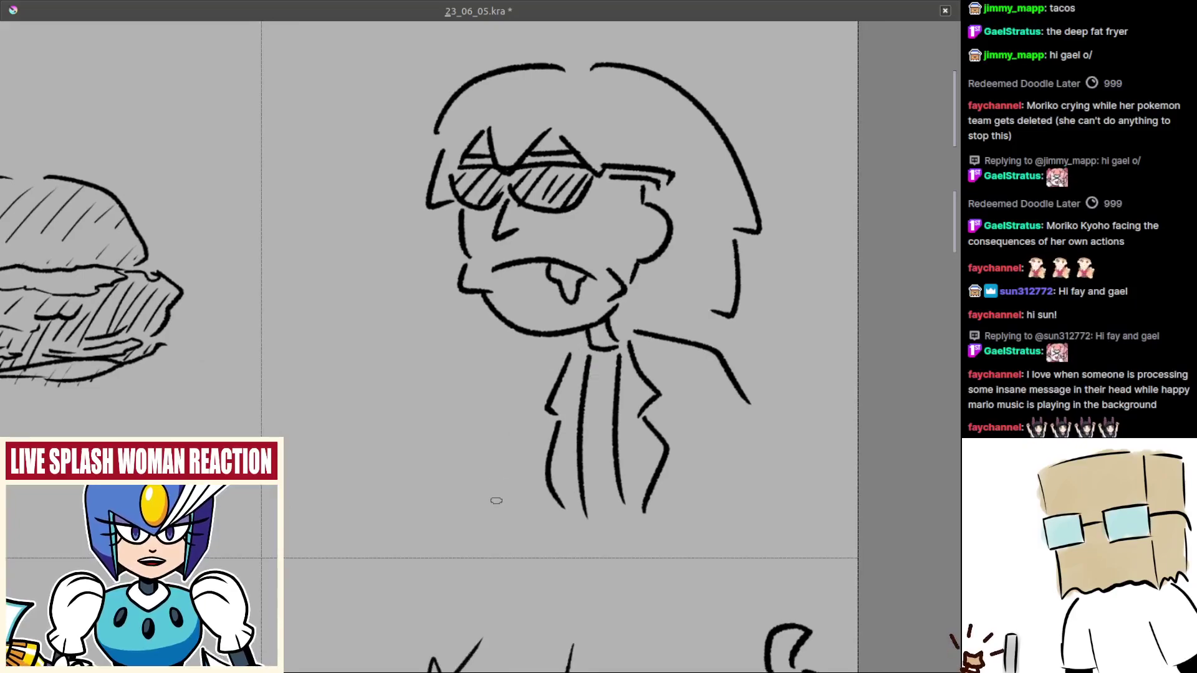
- Draw the left shoulder and sleeve, then close the hair ends with jagged strokes around the neck
mouse_move(502, 501)
left_mouse_down()
mouse_move(512, 374)
mouse_move(568, 344)
left_mouse_up()
mouse_move(599, 369)
left_mouse_down()
mouse_move(594, 384)
mouse_move(680, 422)
mouse_move(636, 352)
mouse_move(621, 377)
left_mouse_up()
left_click_drag(574, 352, 644, 387)
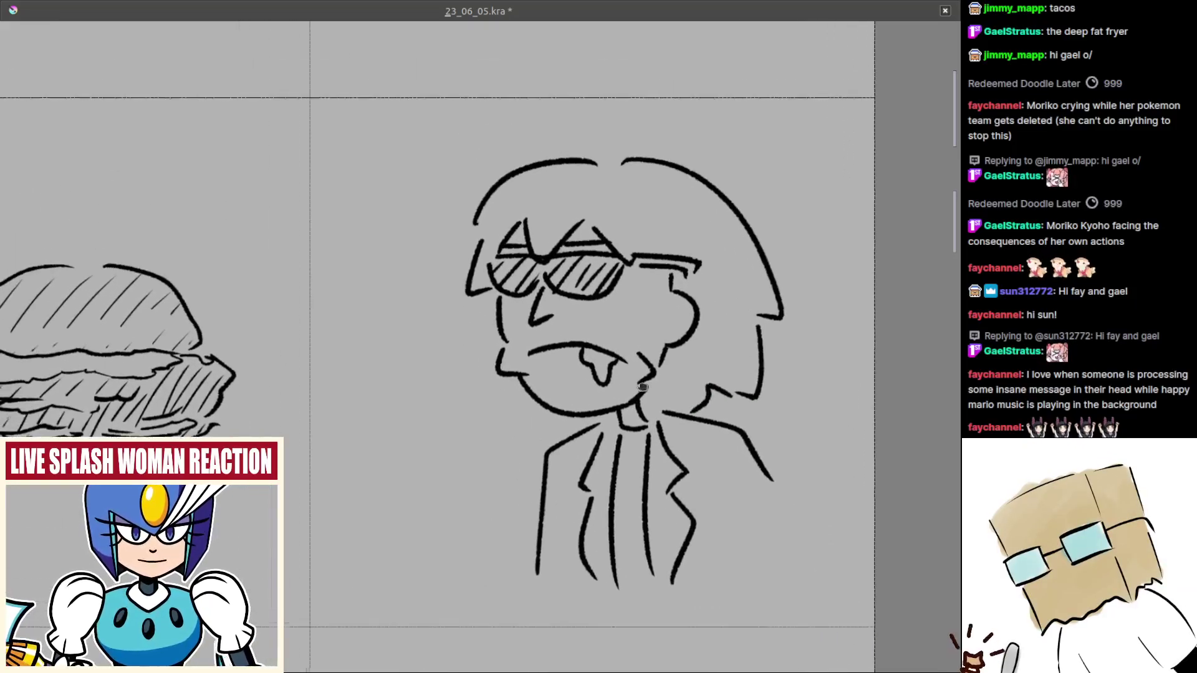
mouse_move(525, 398)
left_mouse_down()
mouse_move(547, 430)
mouse_move(562, 421)
left_mouse_up()
left_click_drag(558, 415, 588, 504)
- Draw a pointed speech tail toward the face and hand-letter "DIE," above and left of the head
mouse_move(454, 334)
left_mouse_down()
mouse_move(476, 390)
mouse_move(531, 373)
left_mouse_up()
left_click_drag(515, 338, 539, 391)
key("ctrl+z")
left_click_drag(508, 381, 537, 395)
left_click_drag(487, 348, 533, 404)
mouse_move(449, 365)
left_mouse_down()
mouse_move(439, 327)
mouse_move(447, 364)
mouse_move(540, 356)
left_mouse_up()
mouse_move(522, 368)
left_mouse_down()
mouse_move(573, 347)
mouse_move(580, 324)
mouse_move(598, 342)
left_mouse_up()
left_click(558, 326, "ctrl")
- Hand-letter "OOMFIE" beneath "DIE,", replacing the misplaced I after the M with an F
left_click_drag(385, 419, 447, 393)
left_click_drag(475, 349, 465, 411)
key("ctrl+z")
mouse_move(465, 348)
left_mouse_down()
mouse_move(480, 346)
mouse_move(472, 340)
left_mouse_up()
key("ctrl+z")
mouse_move(527, 345)
left_mouse_down()
mouse_move(535, 374)
mouse_move(556, 376)
mouse_move(535, 341)
mouse_move(568, 399)
left_mouse_up()
key("ctrl+z")
mouse_move(572, 346)
left_mouse_down()
mouse_move(590, 387)
mouse_move(616, 384)
left_mouse_up()
left_click_drag(605, 332, 617, 382)
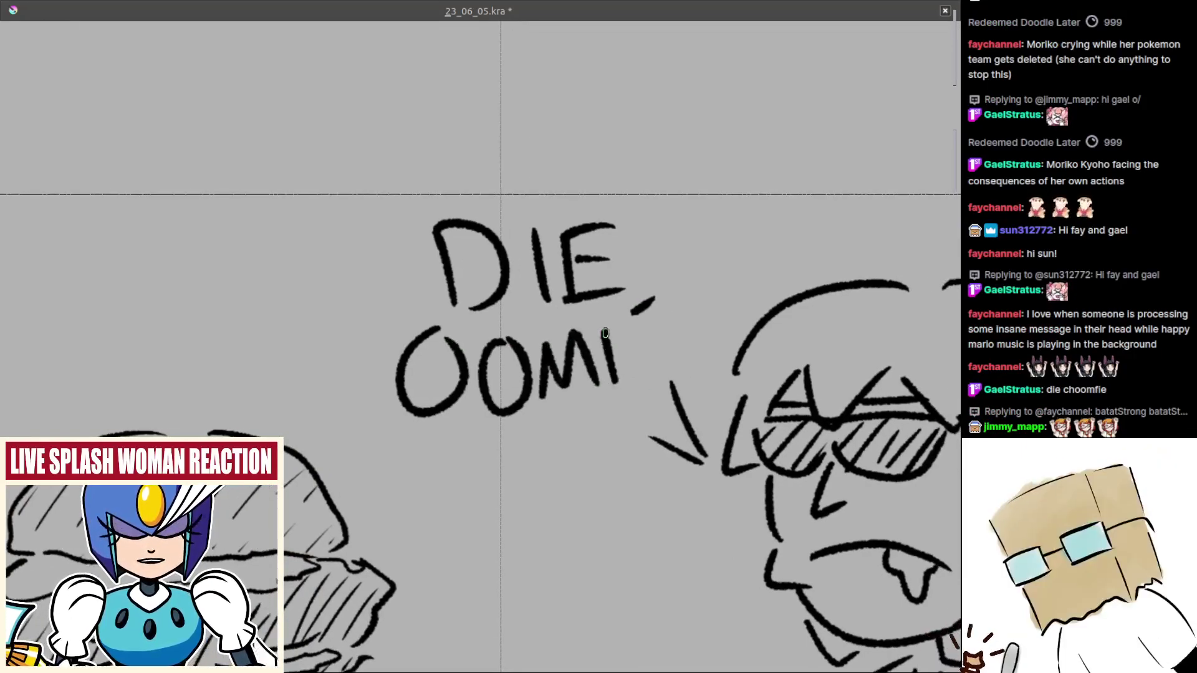
key("ctrl+z")
mouse_move(608, 334)
left_mouse_down()
mouse_move(620, 391)
mouse_move(645, 325)
left_mouse_up()
mouse_move(616, 361)
left_mouse_down()
mouse_move(645, 348)
mouse_move(662, 388)
left_mouse_up()
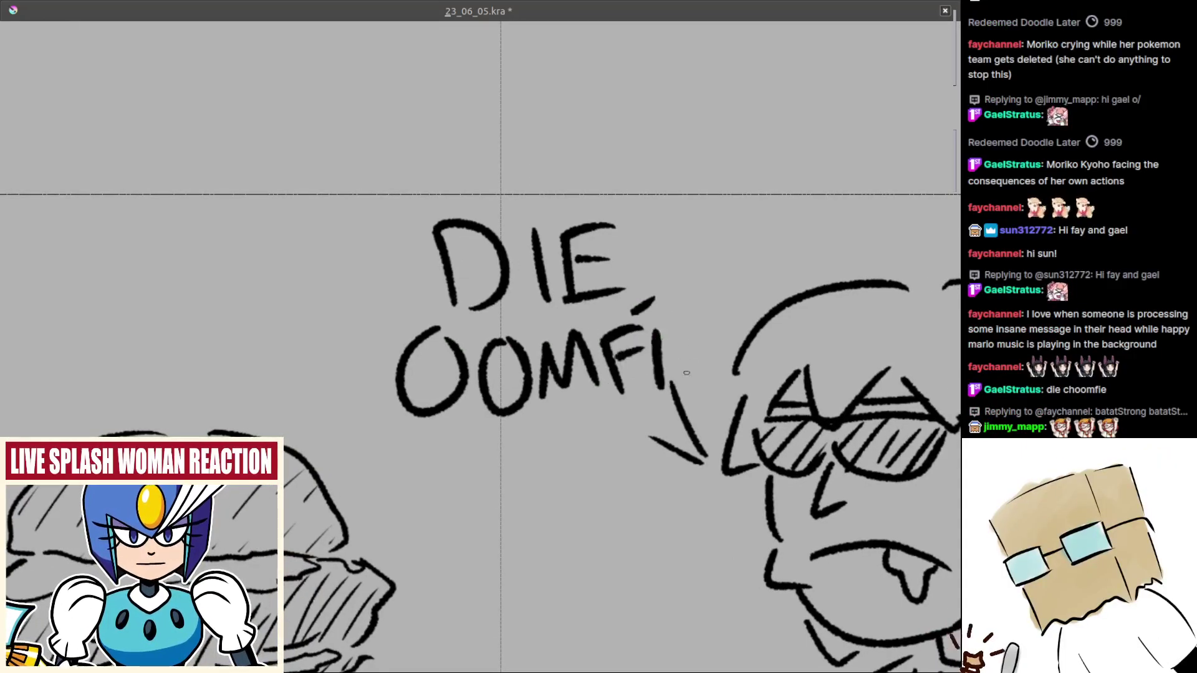
left_click_drag(677, 331, 686, 375)
left_click_drag(678, 329, 710, 318)
mouse_move(685, 356)
left_mouse_down()
mouse_move(707, 343)
mouse_move(711, 363)
left_mouse_up()
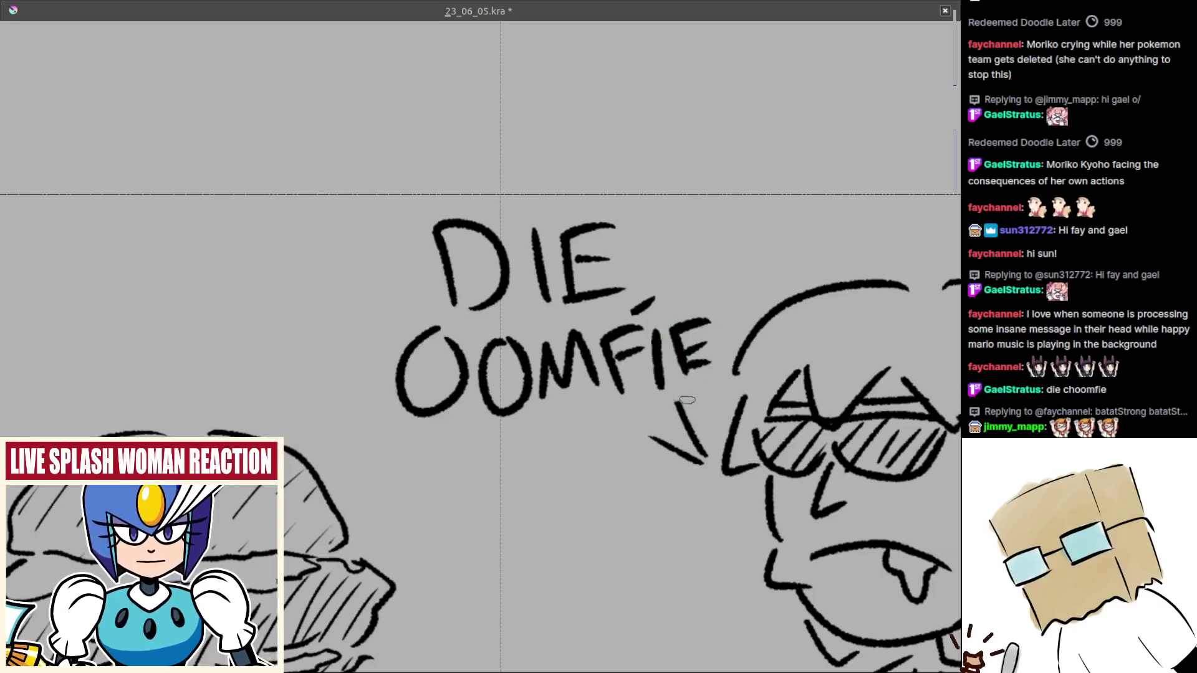
- Extend the speech tail with a line beneath OOMFIE and lengthen the jacket's right sleeve
left_click_drag(679, 404, 708, 394)
left_click_drag(660, 443, 539, 430)
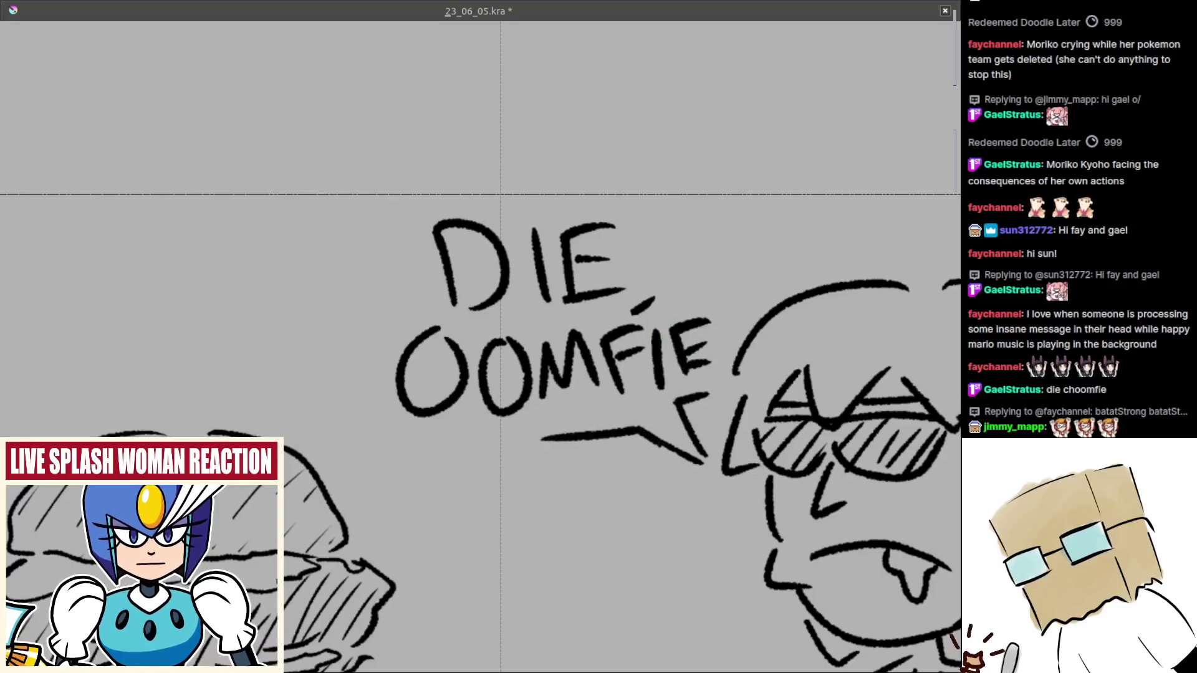
scroll(661, 455, "down", 5)
scroll(665, 479, "up", 1)
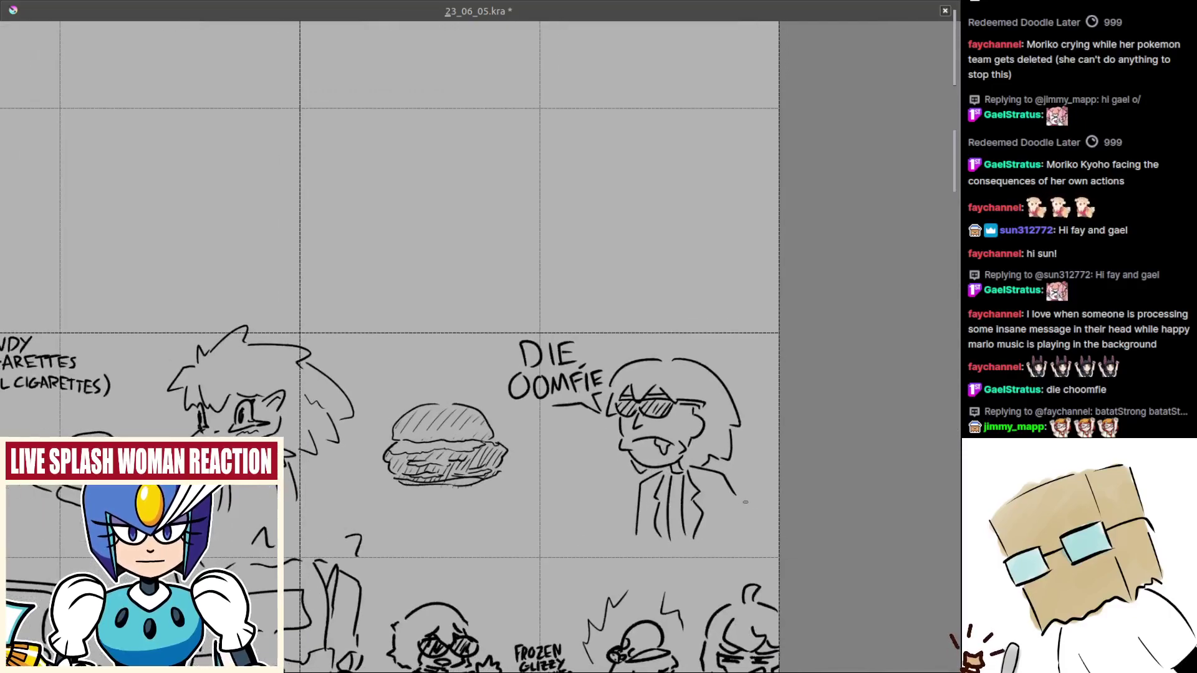
scroll(733, 524, "up", 2)
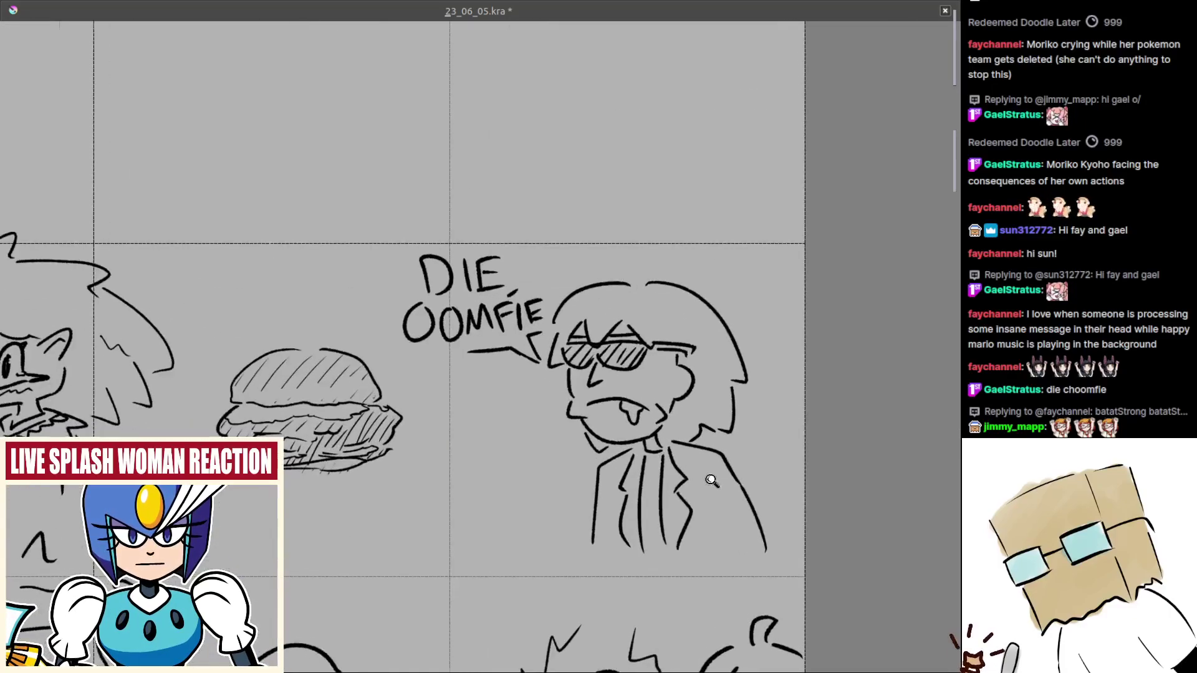
- Save the doodle sheet with the finished sunglasses character
scroll(717, 549, "down", 6)
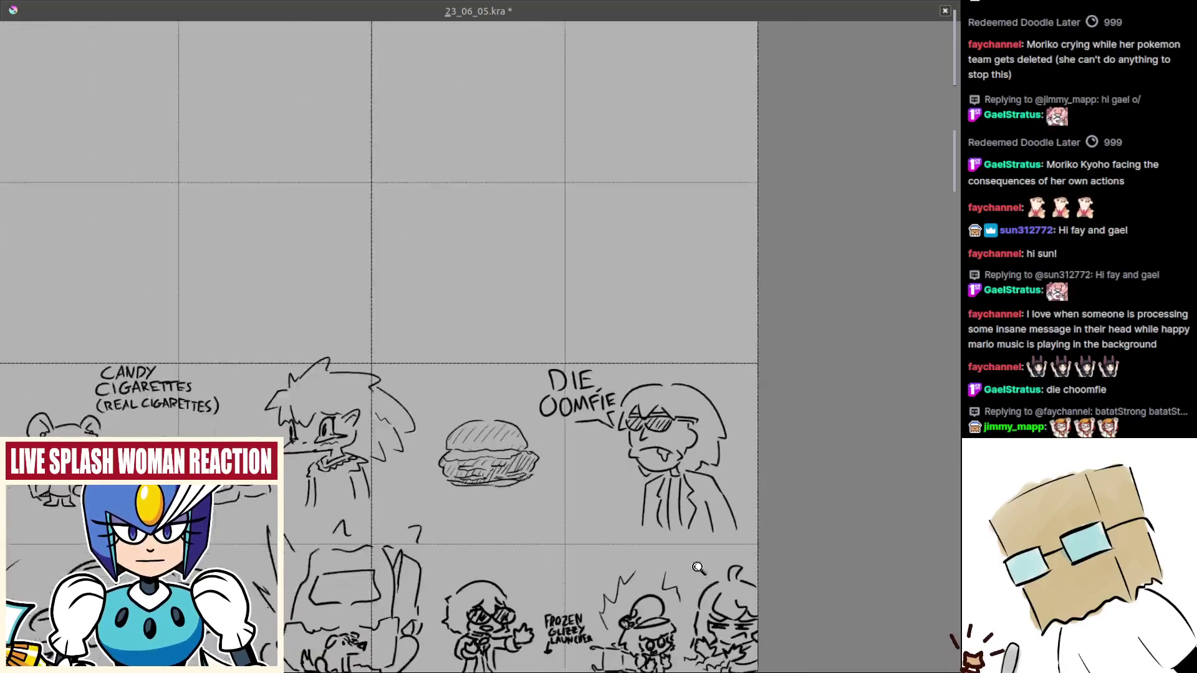
scroll(623, 465, "down", 4)
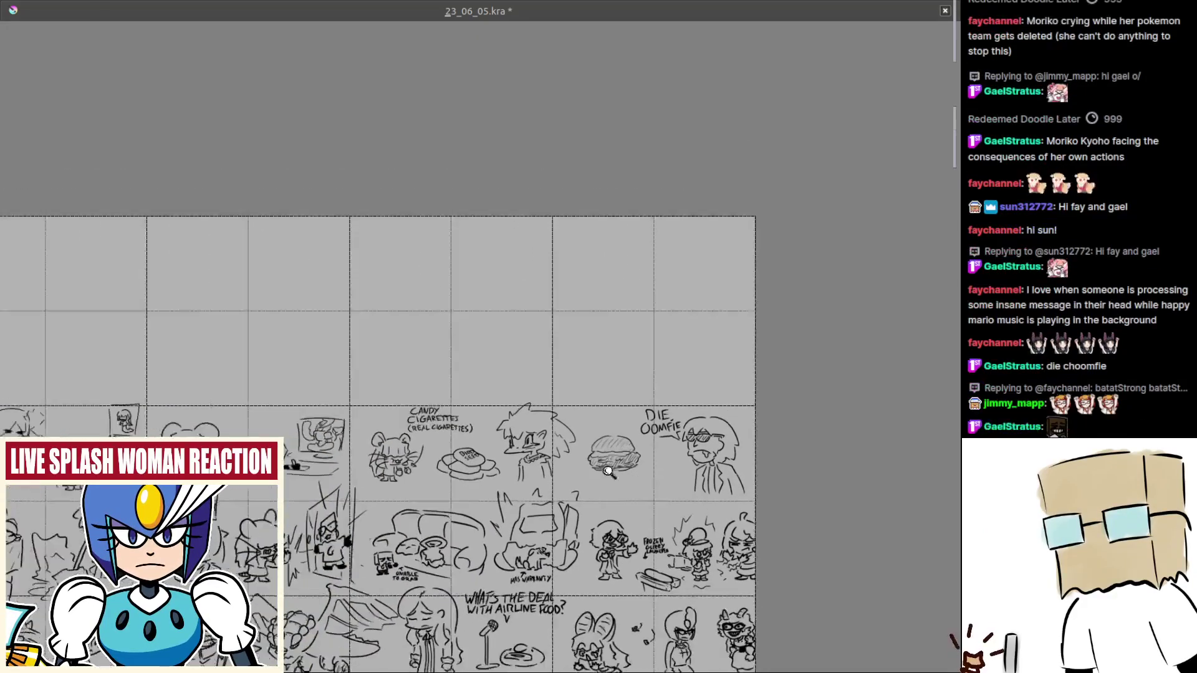
scroll(618, 463, "up", 2)
key("ctrl+s")
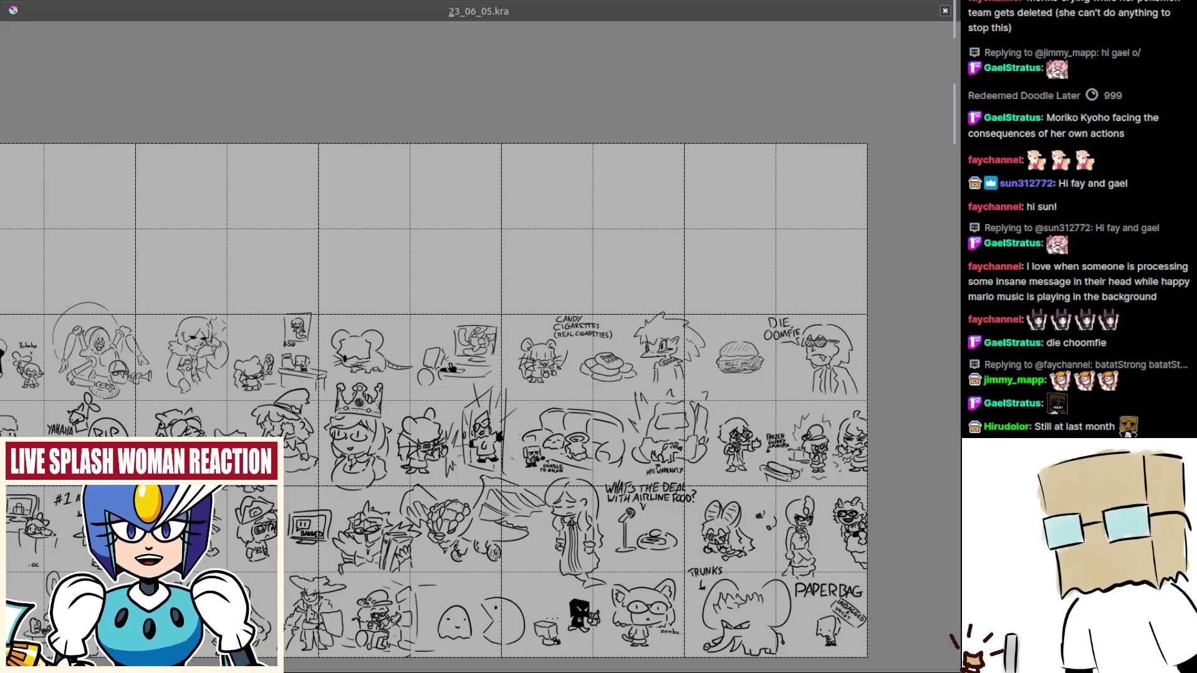
- Begin a new face in the leftmost cell above the filled rows with two curved, jagged-tipped fringe strokes
left_click_drag(281, 299, 675, 393)
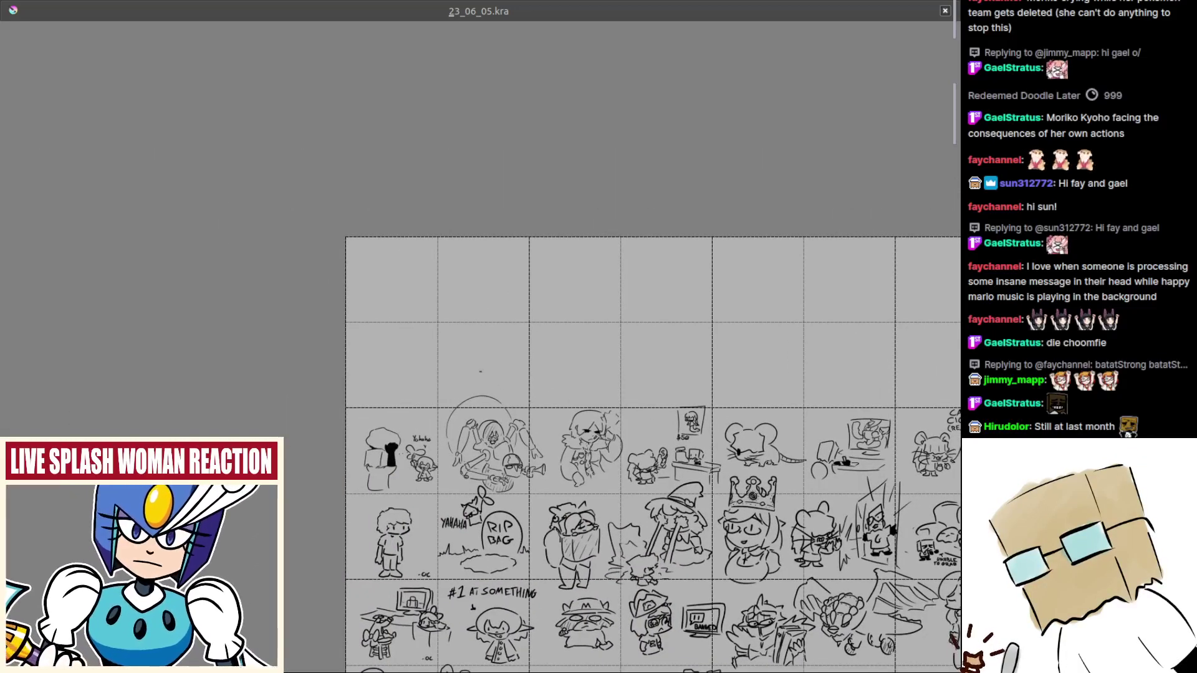
mouse_move(416, 384)
left_mouse_down()
mouse_move(443, 315)
mouse_move(372, 302)
mouse_move(417, 350)
mouse_move(401, 321)
mouse_move(345, 352)
mouse_move(346, 335)
mouse_move(347, 365)
mouse_move(379, 387)
mouse_move(395, 380)
left_mouse_up()
key("ctrl+z")
key("ctrl+z")
left_click_drag(454, 324, 463, 349)
key("ctrl+z")
mouse_move(455, 306)
left_mouse_down()
mouse_move(480, 361)
mouse_move(413, 376)
left_mouse_up()
mouse_move(401, 404)
left_mouse_down()
mouse_move(395, 414)
mouse_move(374, 361)
mouse_move(360, 364)
mouse_move(404, 371)
mouse_move(407, 358)
mouse_move(370, 386)
mouse_move(397, 359)
mouse_move(506, 368)
left_mouse_up()
key("ctrl+z")
key("ctrl+z")
- Draw two half-lidded eyes with small pupils and teardrops at their outer corners under the fringe
left_click(400, 362)
key("ctrl+z")
key("ctrl+z")
key("ctrl+z")
mouse_move(472, 365)
left_mouse_down()
mouse_move(510, 365)
mouse_move(508, 338)
mouse_move(496, 364)
mouse_move(513, 366)
mouse_move(499, 383)
mouse_move(517, 370)
mouse_move(529, 382)
mouse_move(491, 355)
left_mouse_up()
key("ctrl+z")
scroll(499, 380, "up", 1)
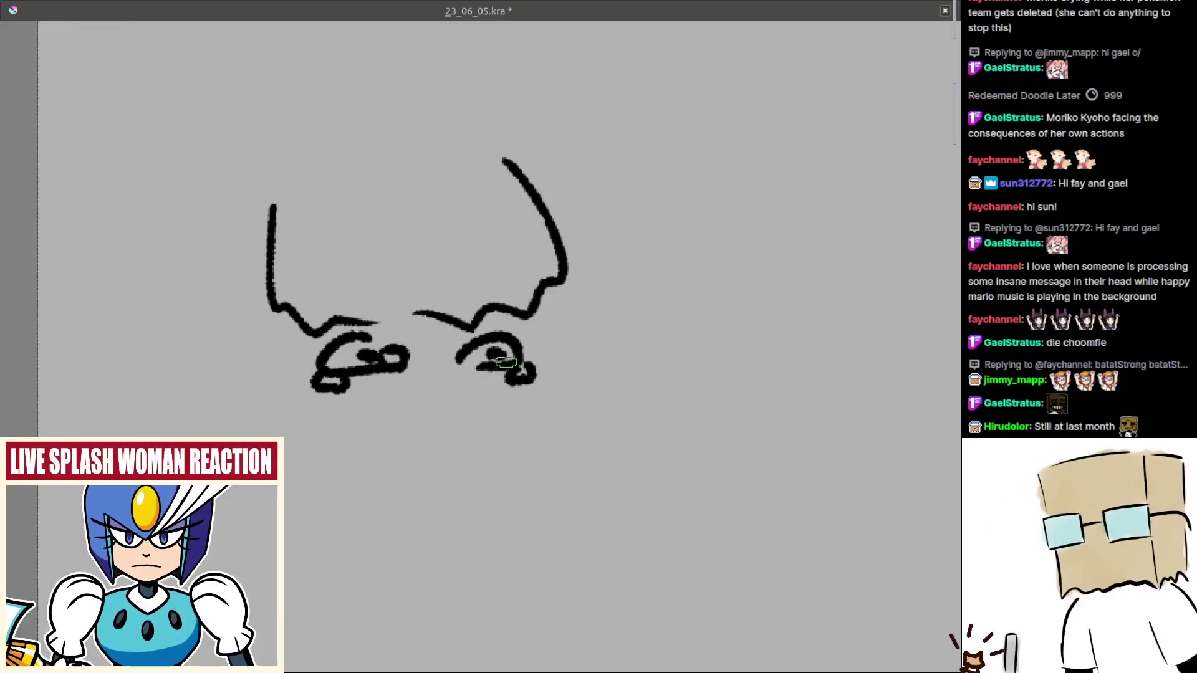
- Draw a wavy, distressed mouth centred below the teary eyes
mouse_move(382, 468)
left_mouse_down()
mouse_move(376, 437)
mouse_move(479, 421)
mouse_move(388, 443)
mouse_move(429, 418)
left_mouse_up()
scroll(406, 399, "down", 2)
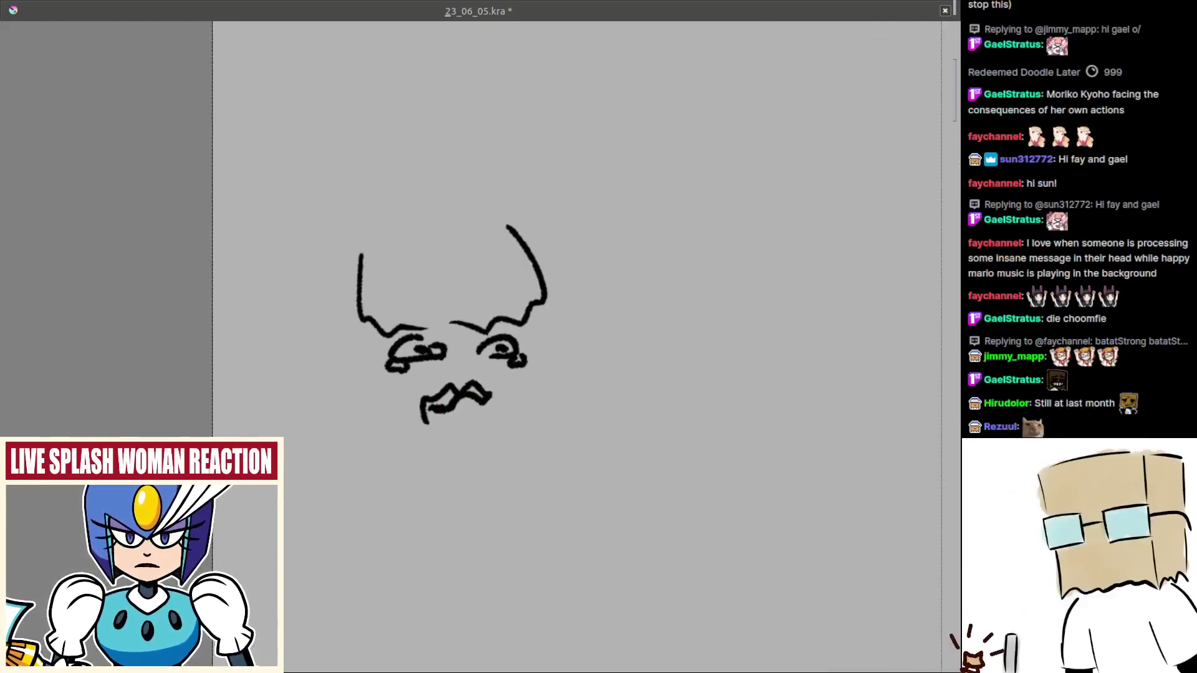
scroll(429, 420, "up", 2)
- Draw the inner and outer strands of the side hair on the right of the crying face
left_click_drag(541, 386, 528, 381)
left_click_drag(564, 287, 573, 362)
key("ctrl+z")
mouse_move(561, 337)
left_mouse_down()
mouse_move(577, 362)
mouse_move(560, 340)
mouse_move(558, 388)
left_mouse_up()
key("ctrl+z")
key("ctrl+z")
key("ctrl+z")
key("ctrl+z")
left_click_drag(560, 262, 568, 335)
key("ctrl+z")
mouse_move(551, 287)
left_mouse_down()
mouse_move(566, 366)
mouse_move(600, 332)
mouse_move(596, 407)
left_mouse_up()
key("ctrl+z")
key("ctrl+z")
mouse_move(574, 260)
left_mouse_down()
mouse_move(598, 399)
mouse_move(584, 437)
mouse_move(582, 384)
left_mouse_up()
key("ctrl+z")
- Finish the tip of the right side hair and draw a shallow curved chin under the mouth
left_click_drag(556, 342, 568, 389)
left_click_drag(557, 381, 593, 369)
key("ctrl+z")
left_click_drag(468, 399, 594, 368)
left_click_drag(524, 370, 583, 387)
key("ctrl+z")
- Draw the left cheek strand curving from the fringe down beside the mouth
mouse_move(444, 275)
left_mouse_down()
mouse_move(466, 368)
mouse_move(492, 406)
mouse_move(457, 353)
mouse_move(501, 415)
mouse_move(457, 358)
mouse_move(490, 405)
left_mouse_up()
key("ctrl+z")
key("ctrl+z")
key("ctrl+z")
left_click_drag(435, 331, 461, 373)
- Draw a long outer hair lock with a jagged lower end on the left of the crying face
left_click_drag(401, 232, 377, 320)
key("ctrl+z")
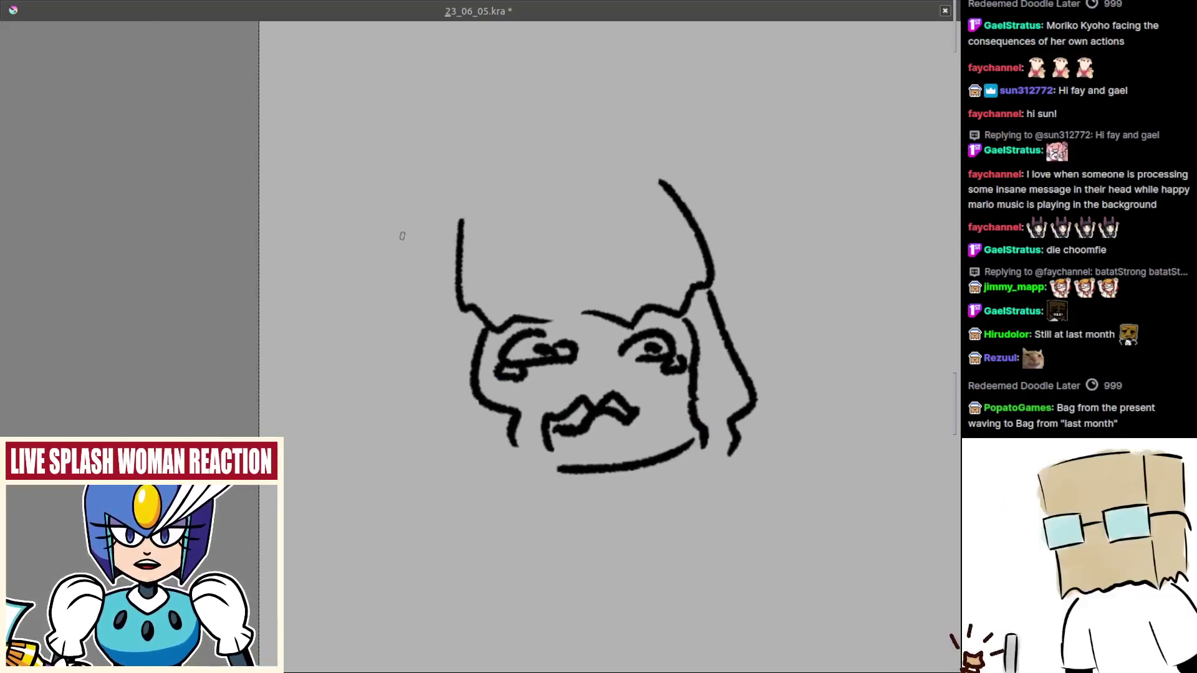
mouse_move(417, 251)
left_mouse_down()
mouse_move(388, 404)
mouse_move(480, 508)
mouse_move(499, 492)
left_mouse_up()
left_click_drag(517, 447, 513, 480)
scroll(513, 480, "right", 1)
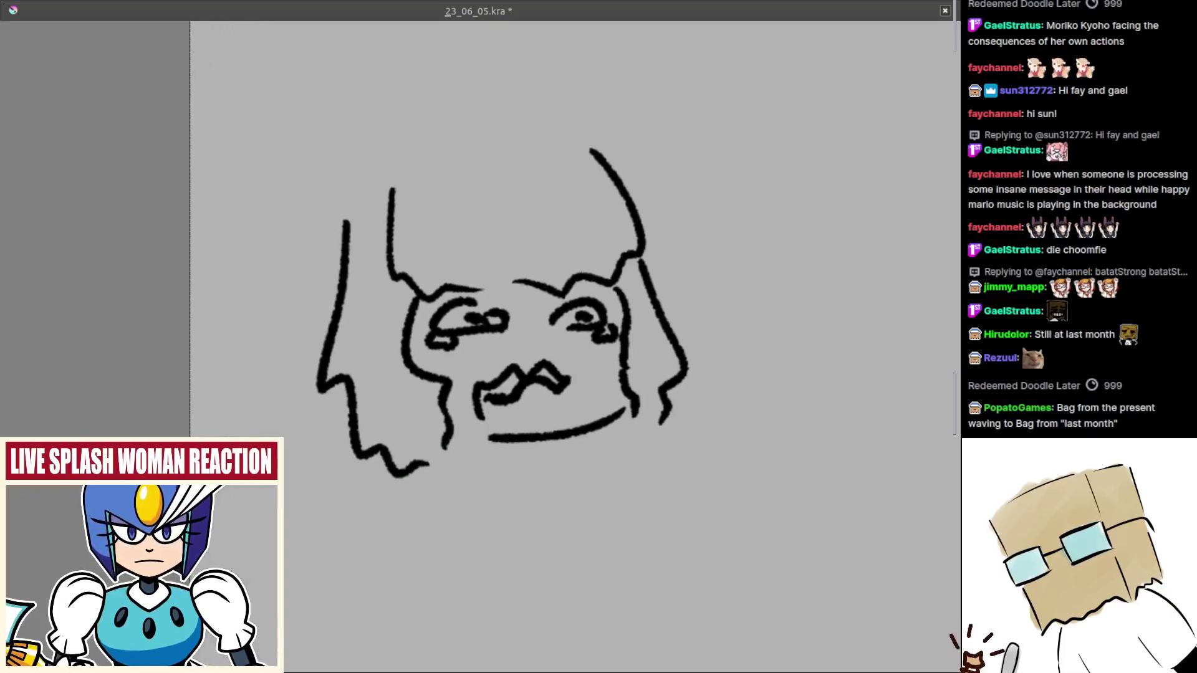
- Sketch a short, nearly flat crown line across the top of the crying character's head
scroll(439, 443, "down", 3)
left_click_drag(430, 343, 409, 384)
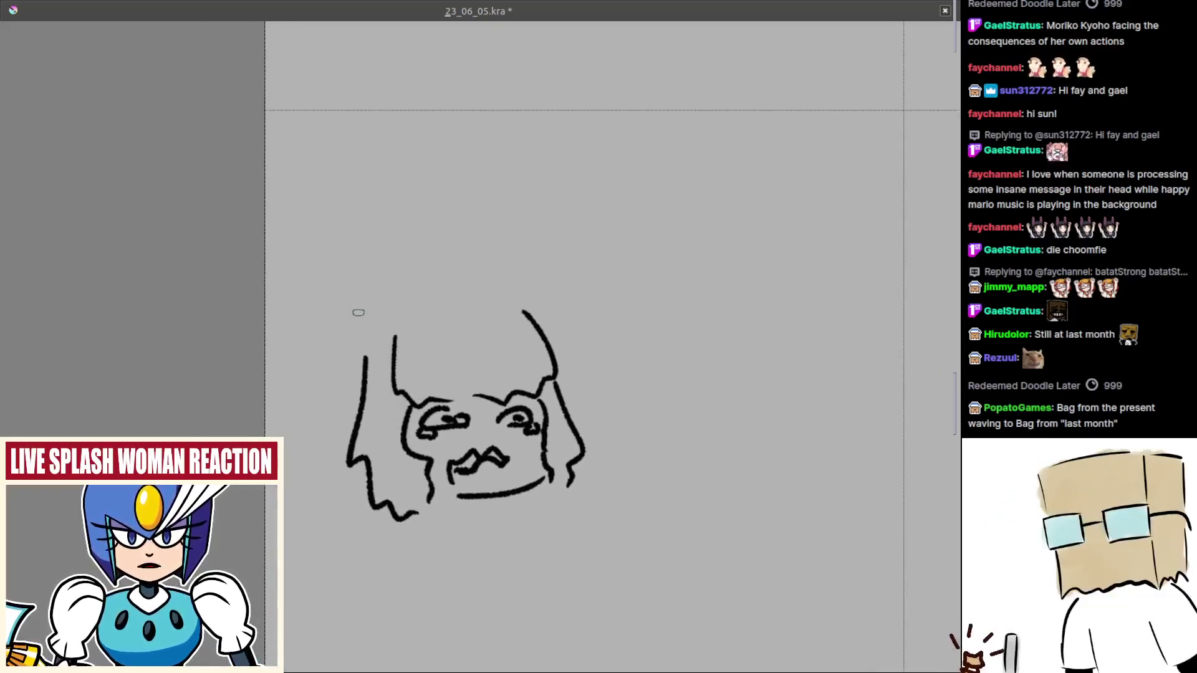
scroll(359, 313, "left", 1)
left_click_drag(436, 262, 521, 255)
key("ctrl+z")
mouse_move(445, 270)
left_mouse_down()
mouse_move(552, 259)
mouse_move(496, 265)
mouse_move(465, 251)
mouse_move(515, 206)
left_mouse_up()
key("ctrl+z")
mouse_move(512, 275)
left_mouse_down()
mouse_move(516, 216)
mouse_move(639, 114)
mouse_move(581, 286)
left_mouse_up()
key("ctrl+z")
- Draw a tall rabbit ear leaning right from the top of the head, with an inner ear line
left_click_drag(611, 140, 543, 261)
key("ctrl+z")
mouse_move(616, 122)
left_mouse_down()
mouse_move(562, 241)
mouse_move(554, 297)
left_mouse_up()
key("ctrl+z")
left_click_drag(527, 246, 576, 225)
key("ctrl+z")
left_click_drag(677, 107, 596, 249)
- Sketch a small jagged hair tuft on the crown line beside the base of the finished ear
left_click_drag(423, 260, 450, 299)
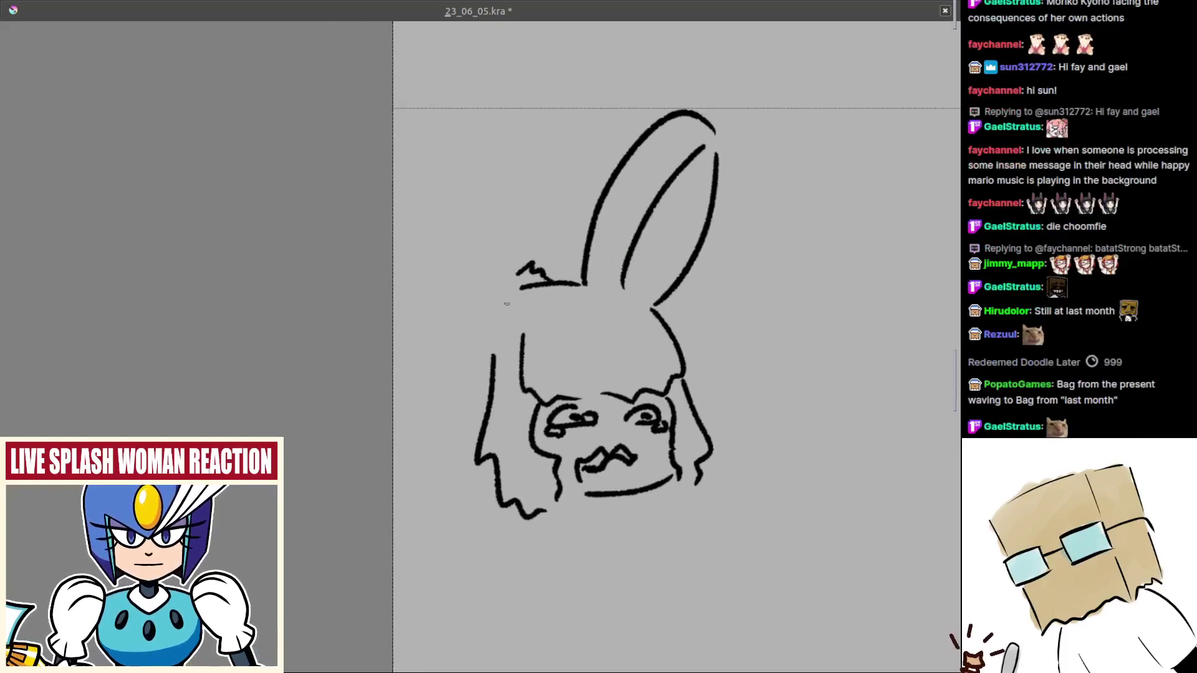
left_click_drag(523, 286, 447, 180)
key("ctrl+z")
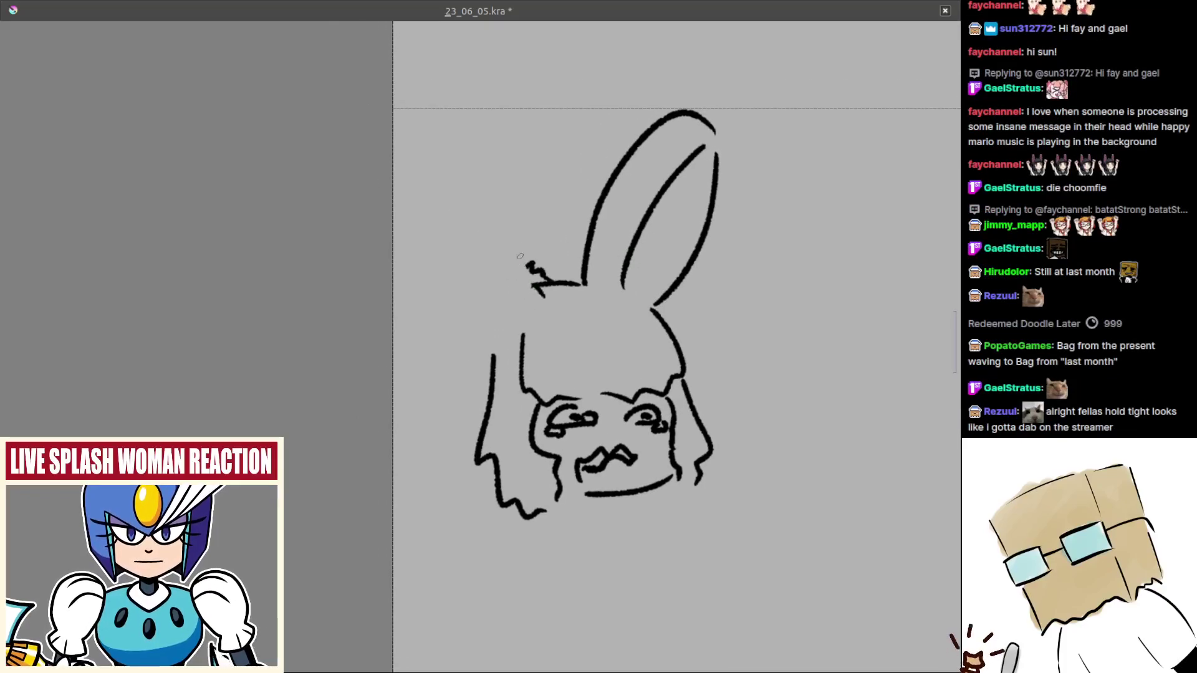
- Draw the outline of a second tall rabbit ear leaning left from the top of the head
left_click_drag(540, 302, 445, 119)
key("ctrl+z")
mouse_move(486, 341)
left_mouse_down()
mouse_move(436, 165)
mouse_move(513, 187)
left_mouse_up()
key("ctrl+z")
key("ctrl+z")
key("ctrl+z")
mouse_move(477, 353)
left_mouse_down()
mouse_move(536, 287)
mouse_move(502, 240)
mouse_move(536, 306)
mouse_move(458, 340)
mouse_move(498, 354)
mouse_move(384, 193)
mouse_move(390, 143)
left_mouse_up()
key("ctrl+z")
scroll(502, 334, "up", 2)
scroll(455, 337, "up", 2)
key("ctrl+z")
key("ctrl+z")
key("ctrl+z")
mouse_move(465, 343)
left_mouse_down()
mouse_move(415, 142)
mouse_move(380, 163)
mouse_move(553, 290)
left_mouse_up()
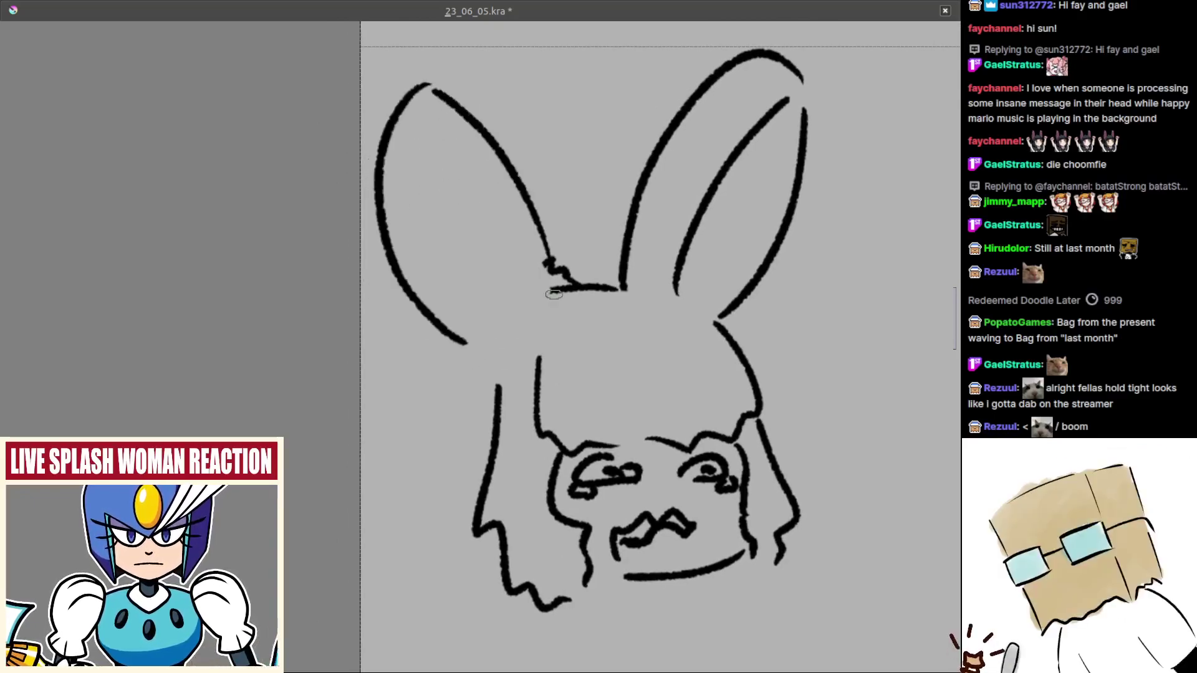
- Redraw the left ear's inner-side edge as a rounder curve running down to the crown line
key("ctrl+z")
mouse_move(433, 90)
left_mouse_down()
mouse_move(537, 307)
mouse_move(556, 306)
mouse_move(514, 306)
left_mouse_up()
key("ctrl+z")
key("ctrl+z")
mouse_move(432, 101)
left_mouse_down()
mouse_move(500, 181)
mouse_move(549, 312)
left_mouse_up()
key("ctrl+z")
key("ctrl+z")
key("ctrl+z")
key("ctrl+z")
mouse_move(423, 98)
left_mouse_down()
mouse_move(528, 308)
mouse_move(451, 119)
mouse_move(544, 316)
left_mouse_up()
key("ctrl+z")
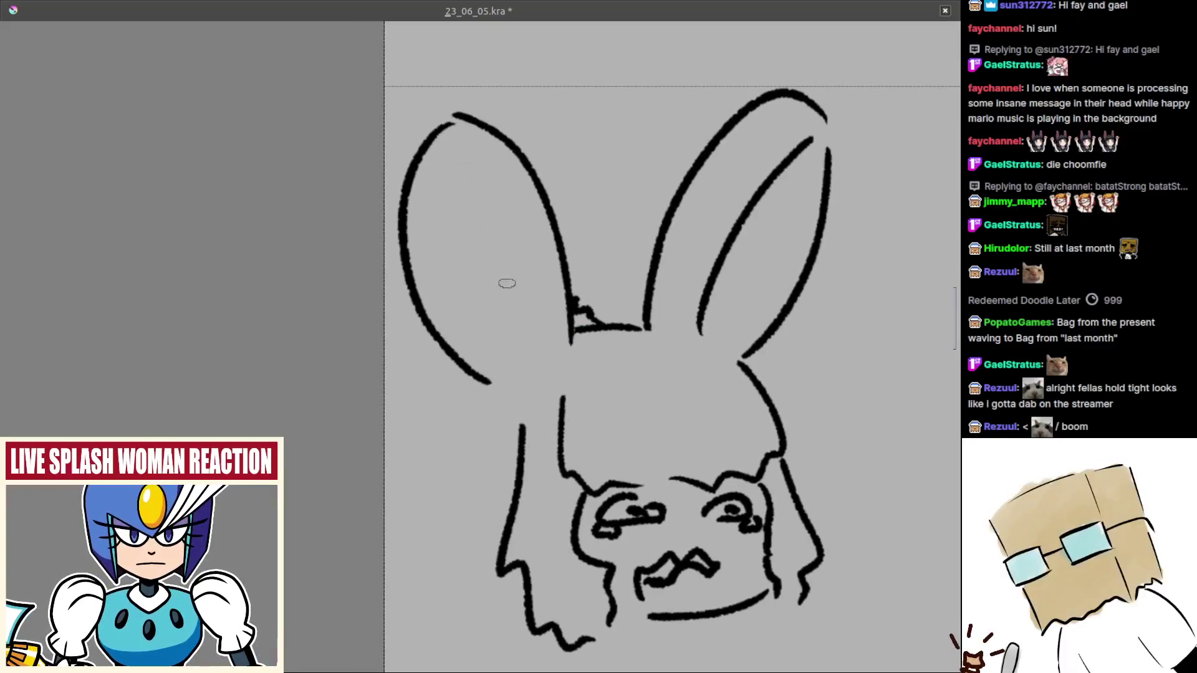
- Draw a curved inner ear line inside the left ear, following its outer edge
left_click_drag(435, 156, 514, 365)
key("ctrl+z")
key("ctrl+z")
mouse_move(454, 132)
left_mouse_down()
mouse_move(529, 376)
mouse_move(527, 361)
left_mouse_up()
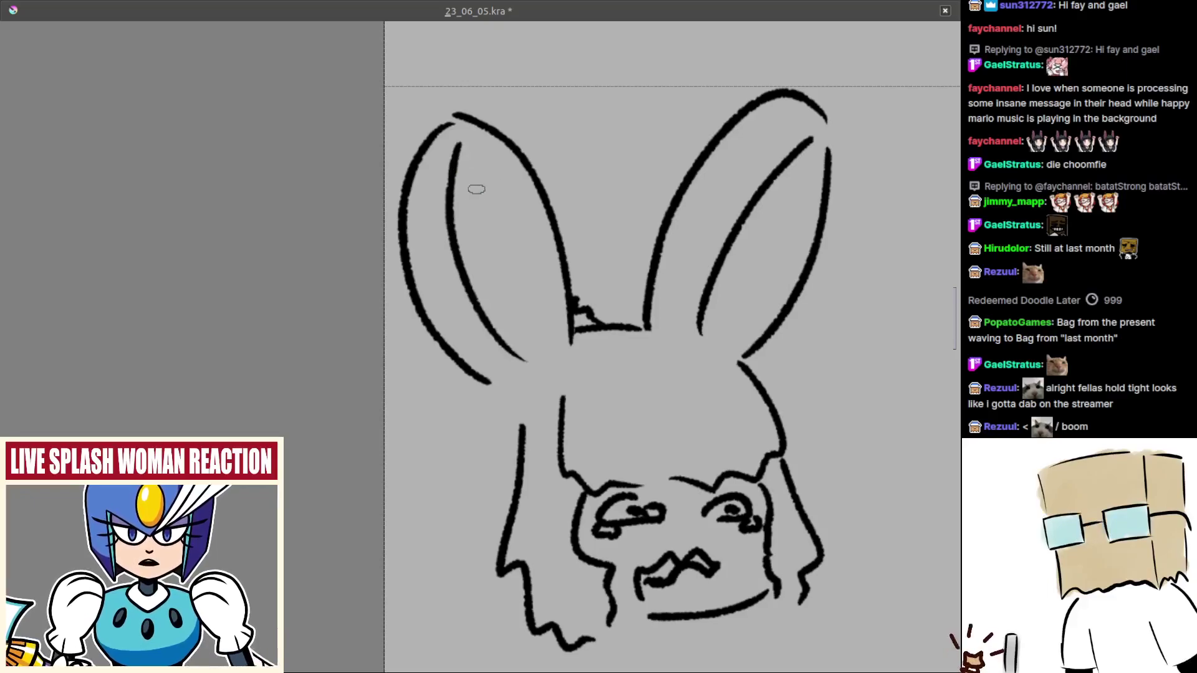
- Hatch the inside of the left ear with five short slanted strokes from the inner line
left_click_drag(457, 180, 499, 166)
left_click_drag(465, 230, 518, 216)
key("ctrl+z")
left_click_drag(468, 258, 511, 236)
key("ctrl+z")
left_click_drag(457, 225, 523, 202)
left_click_drag(479, 275, 542, 255)
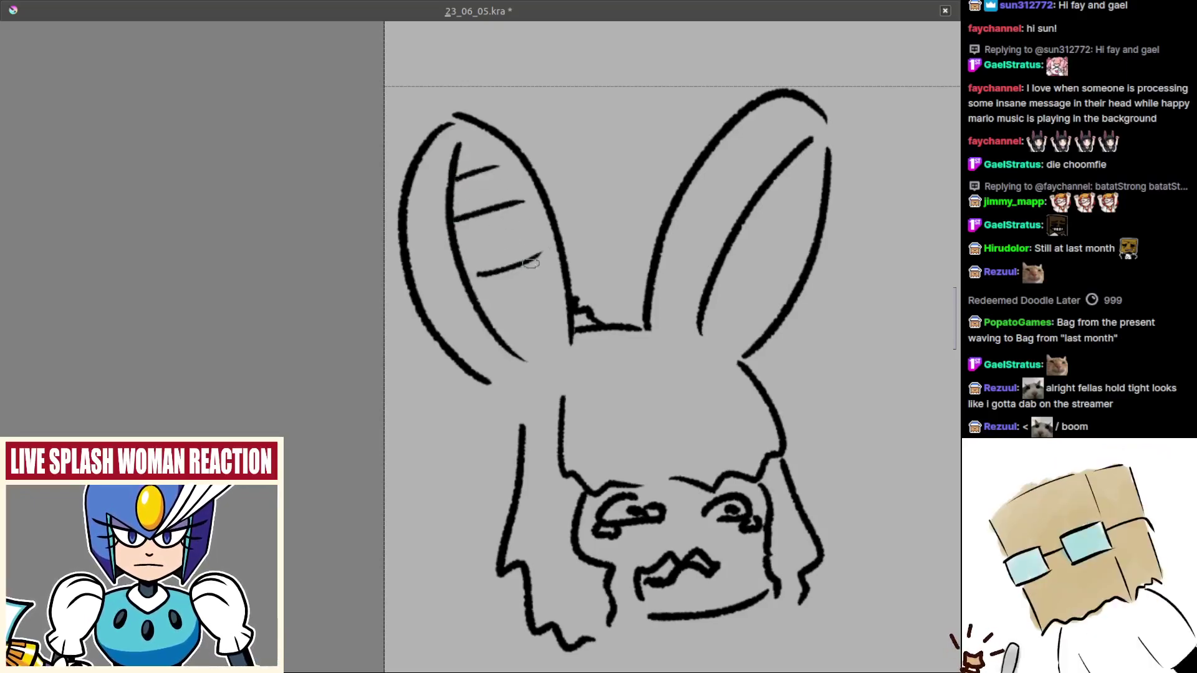
key("ctrl+z")
key("ctrl+z")
left_click_drag(462, 222, 504, 207)
mouse_move(483, 279)
left_mouse_down()
mouse_move(537, 257)
mouse_move(530, 267)
left_mouse_up()
key("ctrl+z")
key("ctrl+z")
left_click_drag(470, 242, 521, 251)
key("ctrl+z")
mouse_move(494, 300)
left_mouse_down()
mouse_move(552, 286)
mouse_move(529, 302)
left_mouse_up()
key("ctrl+z")
left_click_drag(524, 349, 545, 336)
- Hatch the inside of the right ear with four short slanted strokes and save the document
left_click_drag(593, 345, 427, 368)
left_click_drag(613, 197, 653, 215)
key("ctrl+z")
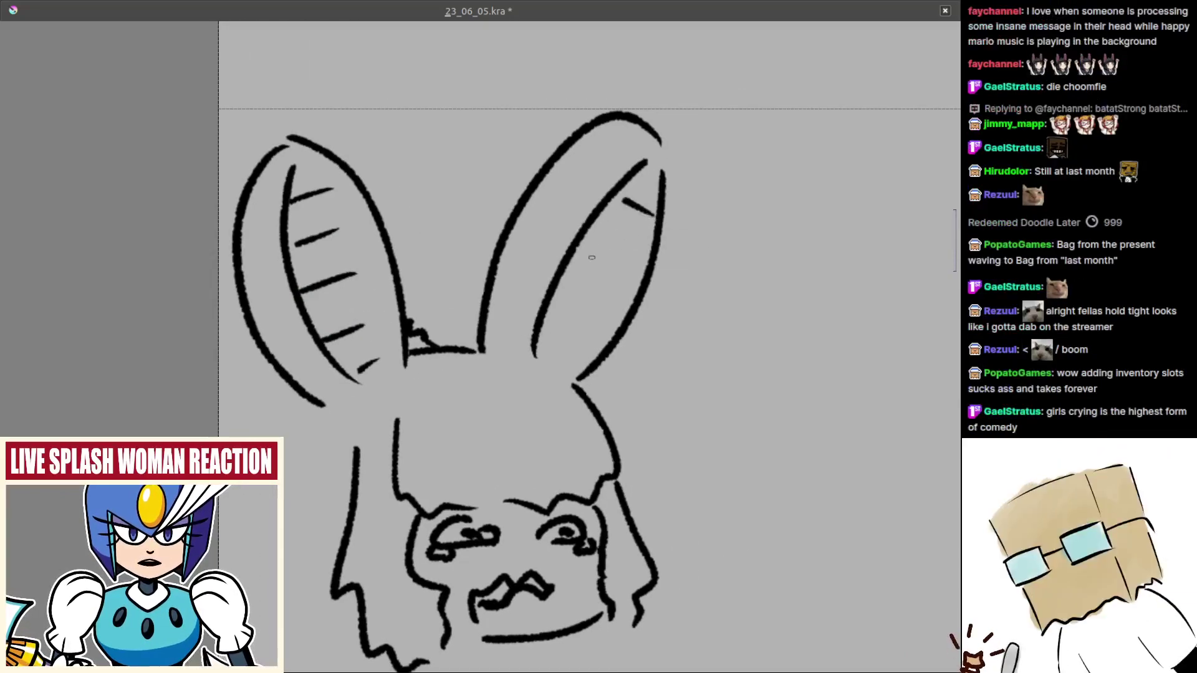
left_click_drag(590, 256, 635, 266)
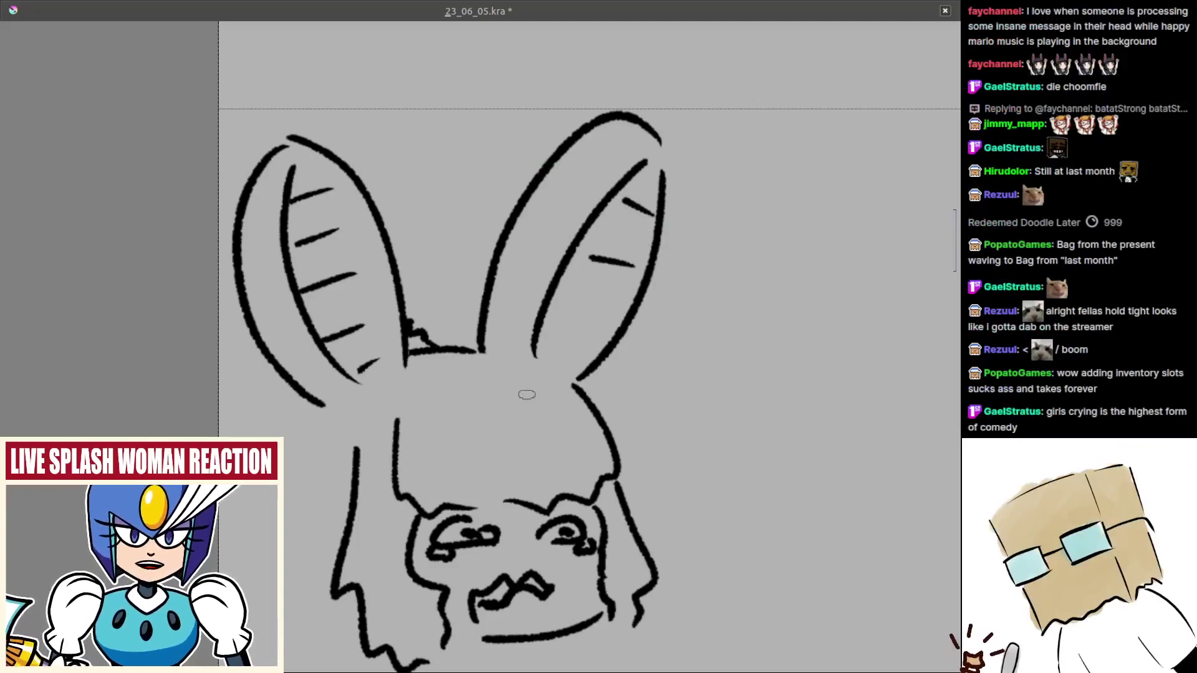
left_click_drag(560, 300, 605, 312)
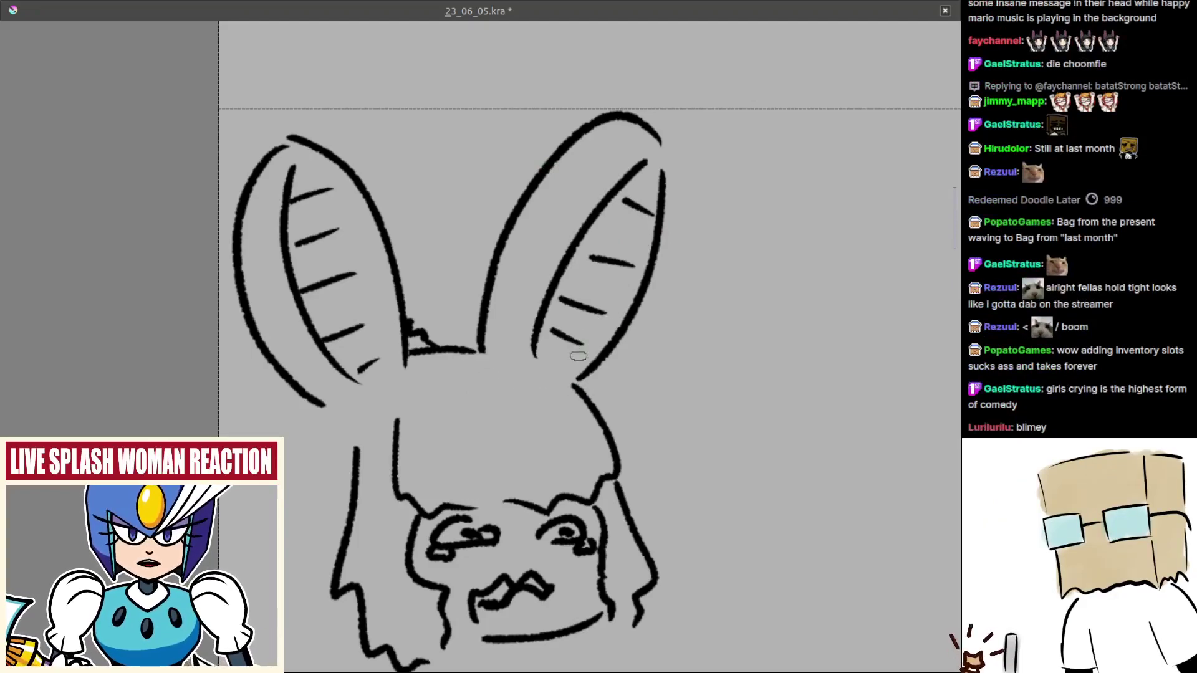
mouse_move(544, 337)
left_mouse_down()
mouse_move(566, 343)
mouse_move(551, 335)
left_mouse_up()
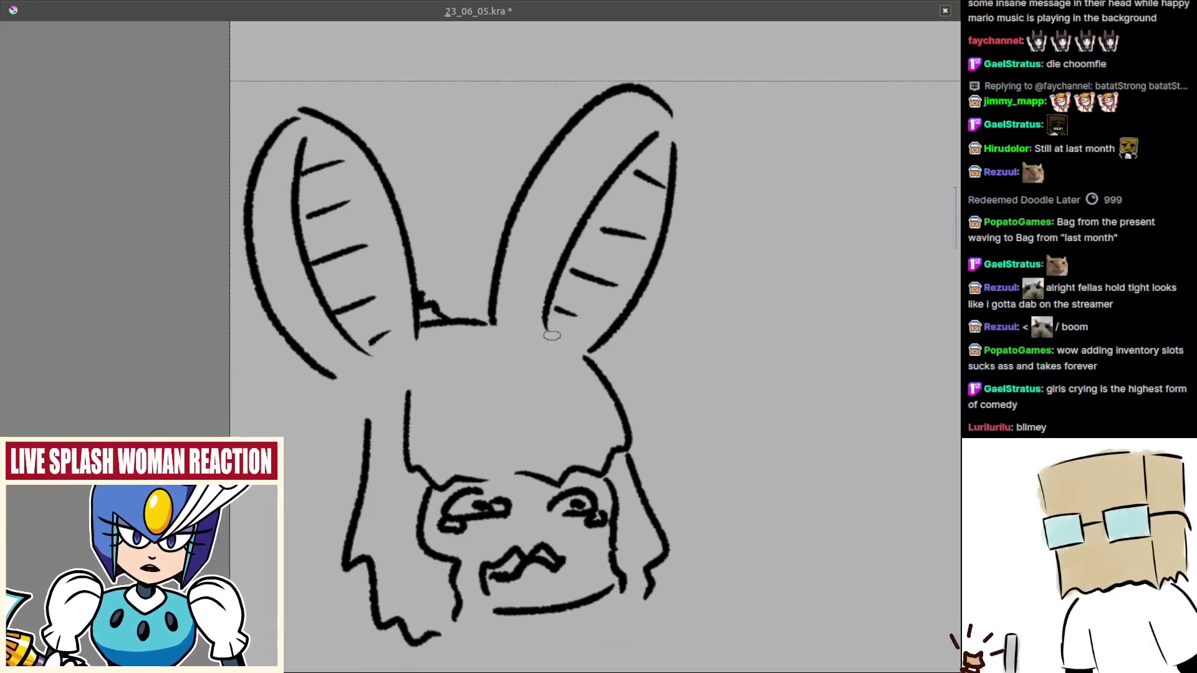
mouse_move(550, 386)
left_mouse_down()
mouse_move(568, 351)
mouse_move(574, 427)
mouse_move(564, 353)
left_mouse_up()
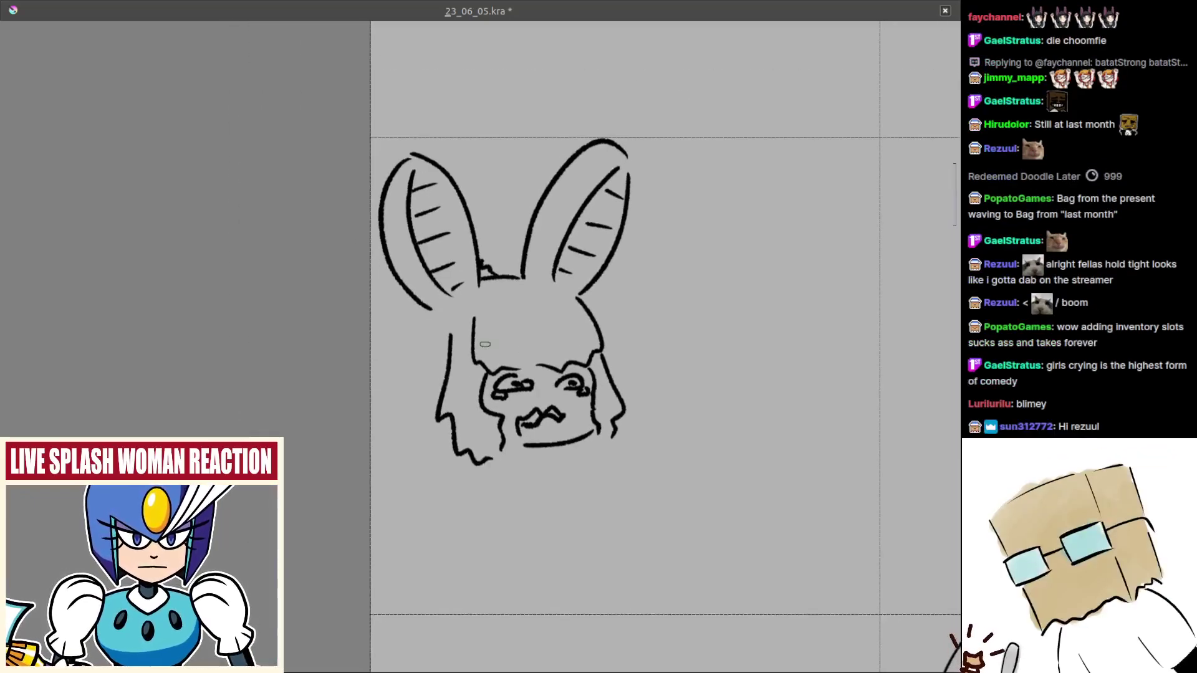
key("ctrl+s")
- Add a small pointed tip to the middle of the fringe and draw a long outer hair line down from the left ear
scroll(508, 342, "up", 2)
left_click_drag(596, 367, 603, 359)
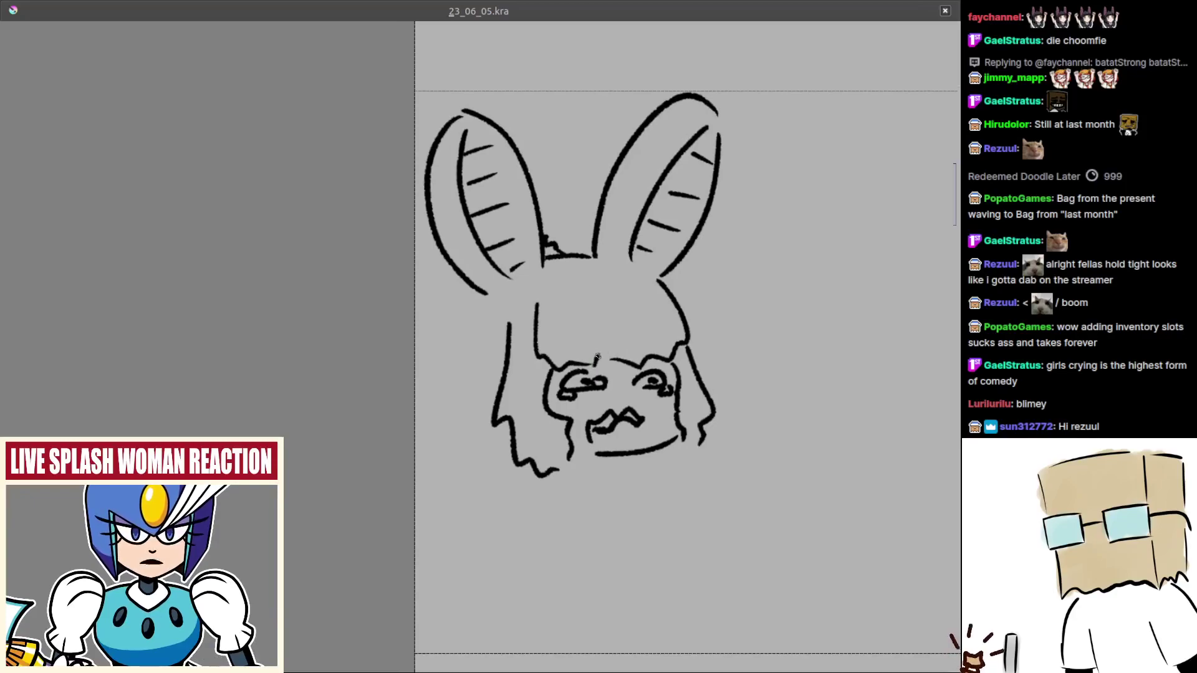
mouse_move(462, 338)
left_mouse_down()
mouse_move(526, 358)
mouse_move(504, 445)
left_mouse_up()
key("ctrl+z")
left_click_drag(533, 330, 515, 473)
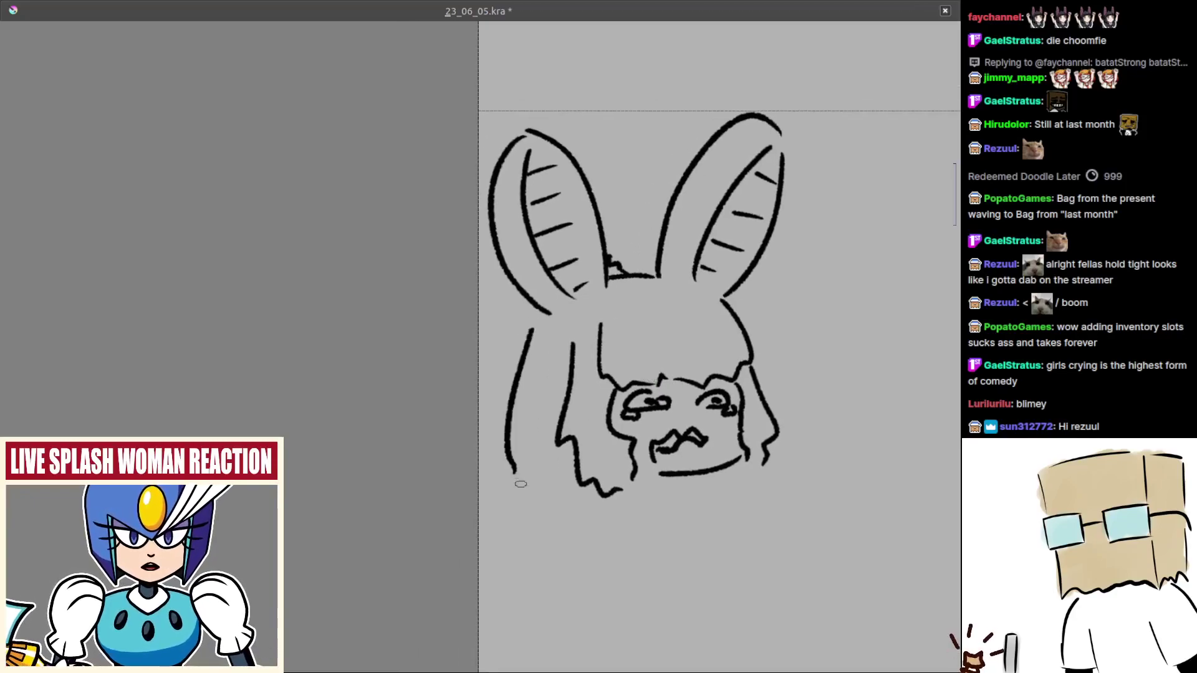
key("ctrl+z")
mouse_move(533, 314)
left_mouse_down()
mouse_move(506, 435)
mouse_move(518, 472)
left_mouse_up()
- Give the outer left hair line a jagged lower end and try out strokes below the chin
mouse_move(553, 466)
left_mouse_down()
mouse_move(516, 438)
mouse_move(519, 455)
mouse_move(407, 434)
left_mouse_up()
left_click_drag(574, 409, 606, 363)
left_click_drag(529, 384, 528, 364)
left_click_drag(490, 358, 538, 361)
key("ctrl+z")
key("ctrl+z")
key("ctrl+z")
key("ctrl+z")
key("ctrl+z")
key("ctrl+plus")
key("ctrl+z")
- Clean up the chin line and draw a curved collar with a small V under the chin
key("e")
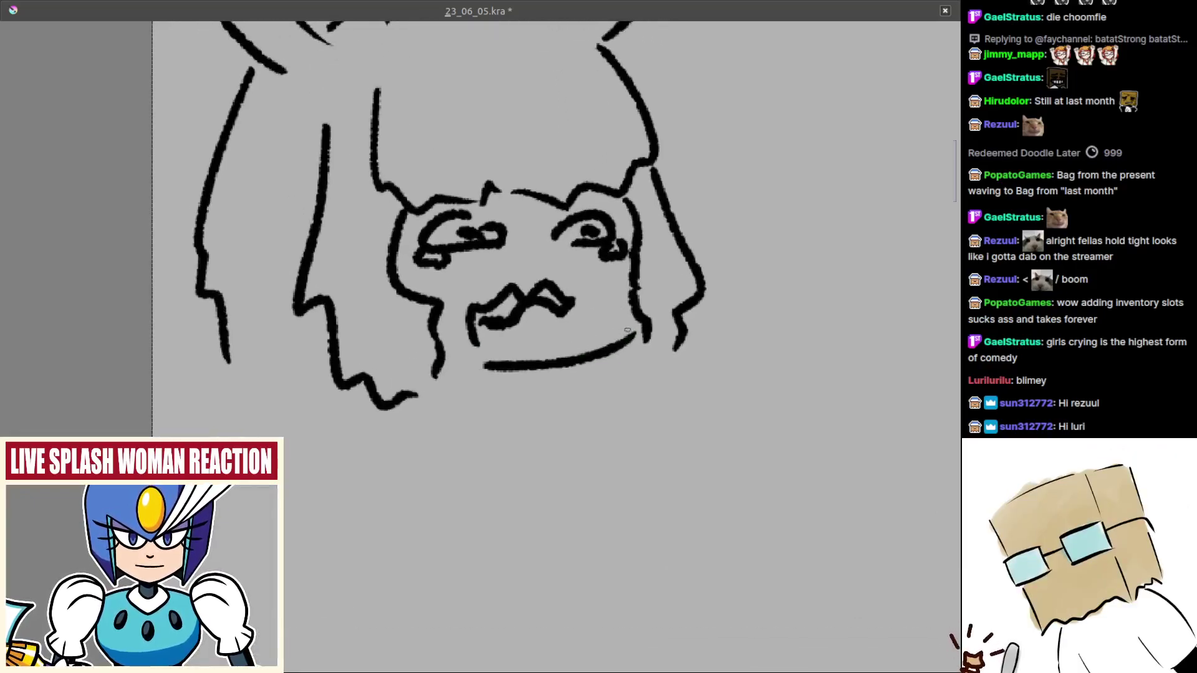
mouse_move(628, 331)
left_mouse_down()
mouse_move(584, 368)
mouse_move(476, 368)
mouse_move(609, 313)
left_mouse_up()
key("e")
key("ctrl+z")
key("ctrl+z")
mouse_move(445, 363)
left_mouse_down()
mouse_move(613, 317)
mouse_move(569, 430)
mouse_move(558, 388)
left_mouse_up()
mouse_move(517, 343)
left_mouse_down()
mouse_move(545, 342)
mouse_move(511, 334)
mouse_move(512, 318)
left_mouse_up()
mouse_move(479, 360)
left_mouse_down()
mouse_move(568, 361)
mouse_move(592, 328)
mouse_move(564, 380)
left_mouse_up()
key("ctrl+z")
key("ctrl+z")
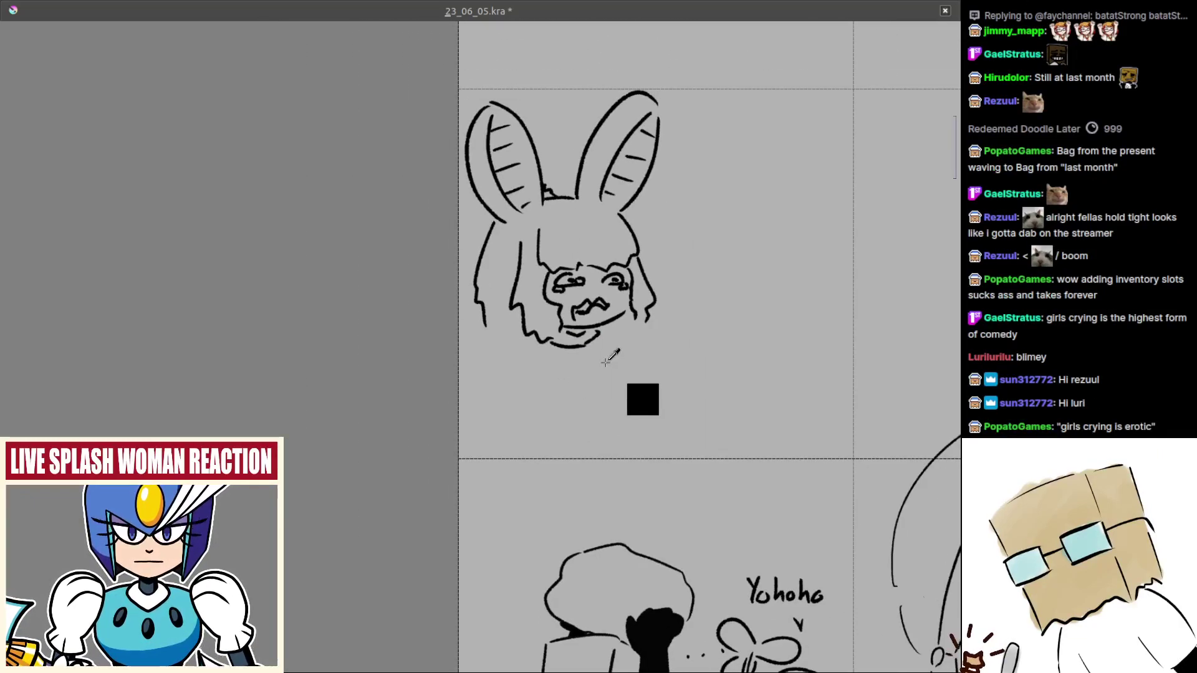
left_click_drag(640, 361, 644, 319)
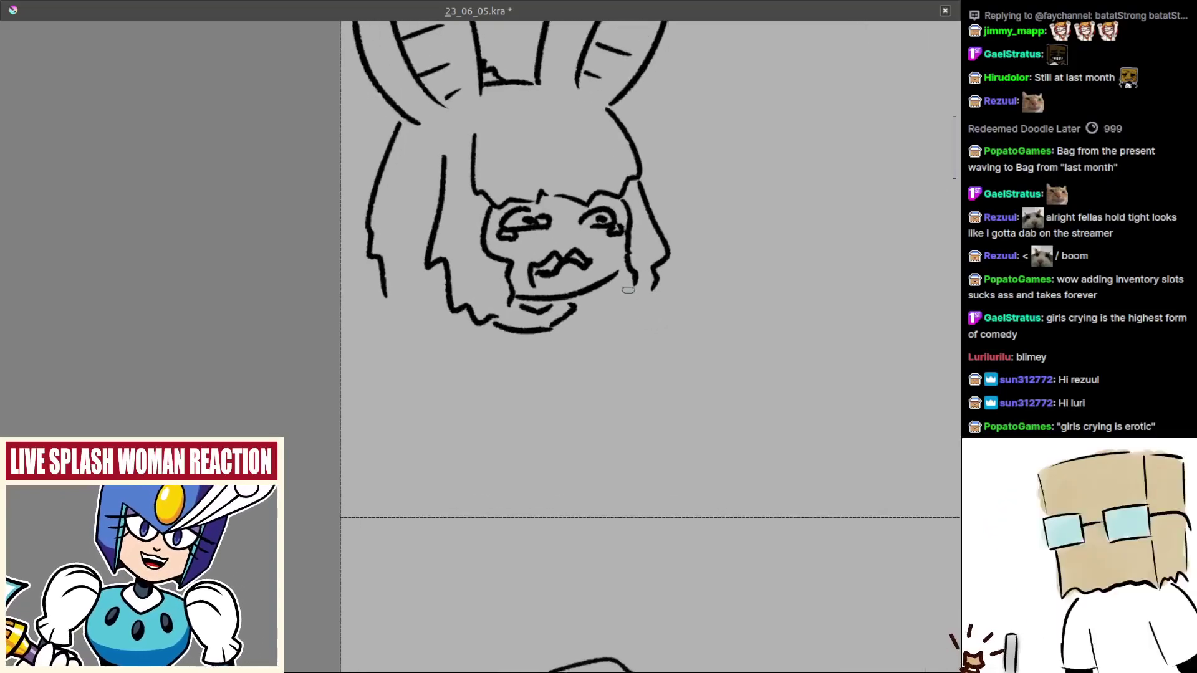
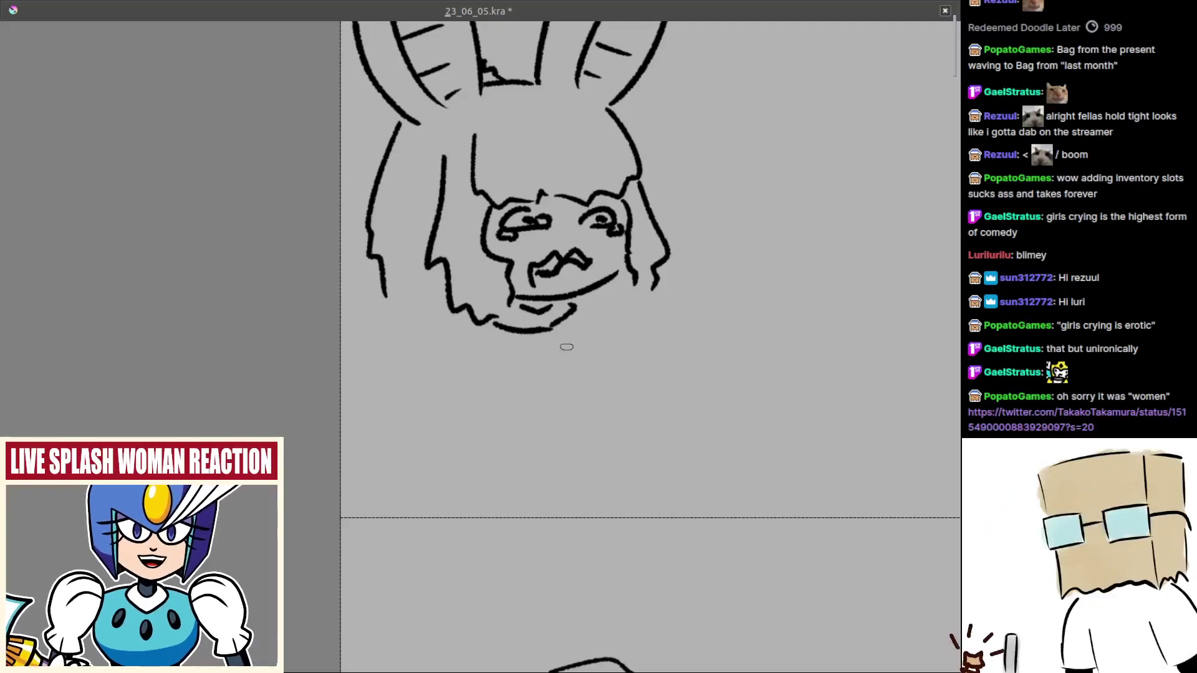
- Draw a flared dress body below the collar, finished with a wavy trim band along its hem
left_click_drag(475, 327, 449, 413)
key("ctrl+z")
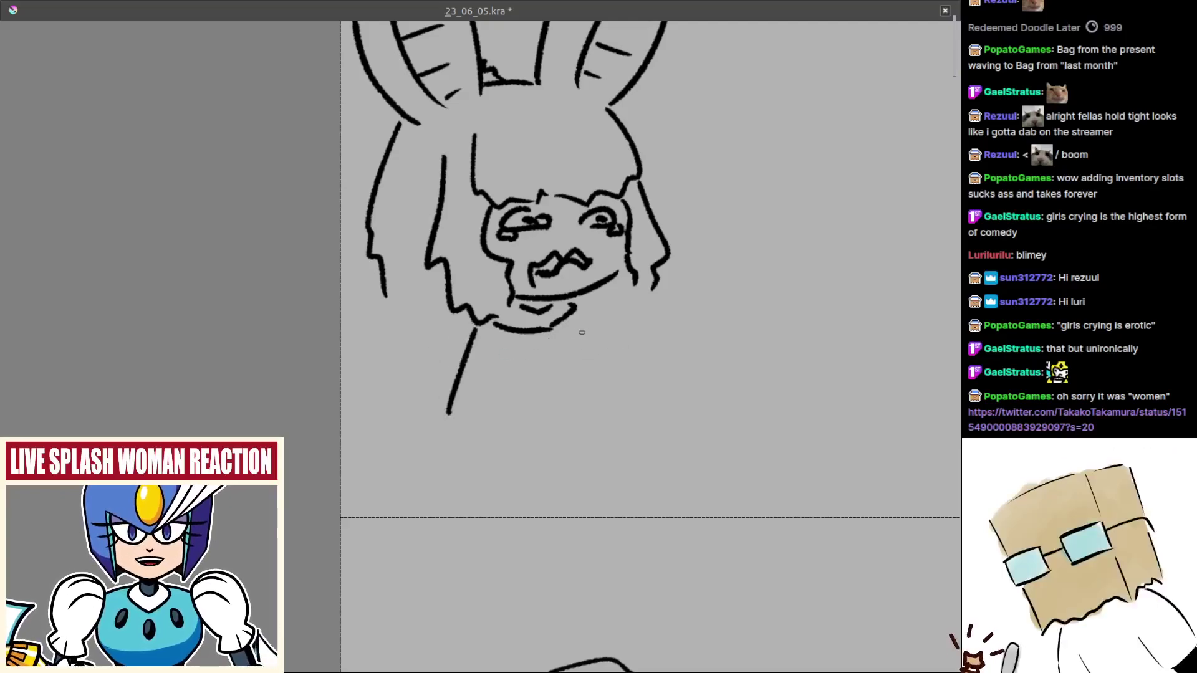
left_click_drag(574, 322, 595, 416)
mouse_move(440, 425)
left_mouse_down()
mouse_move(530, 435)
mouse_move(590, 426)
left_mouse_up()
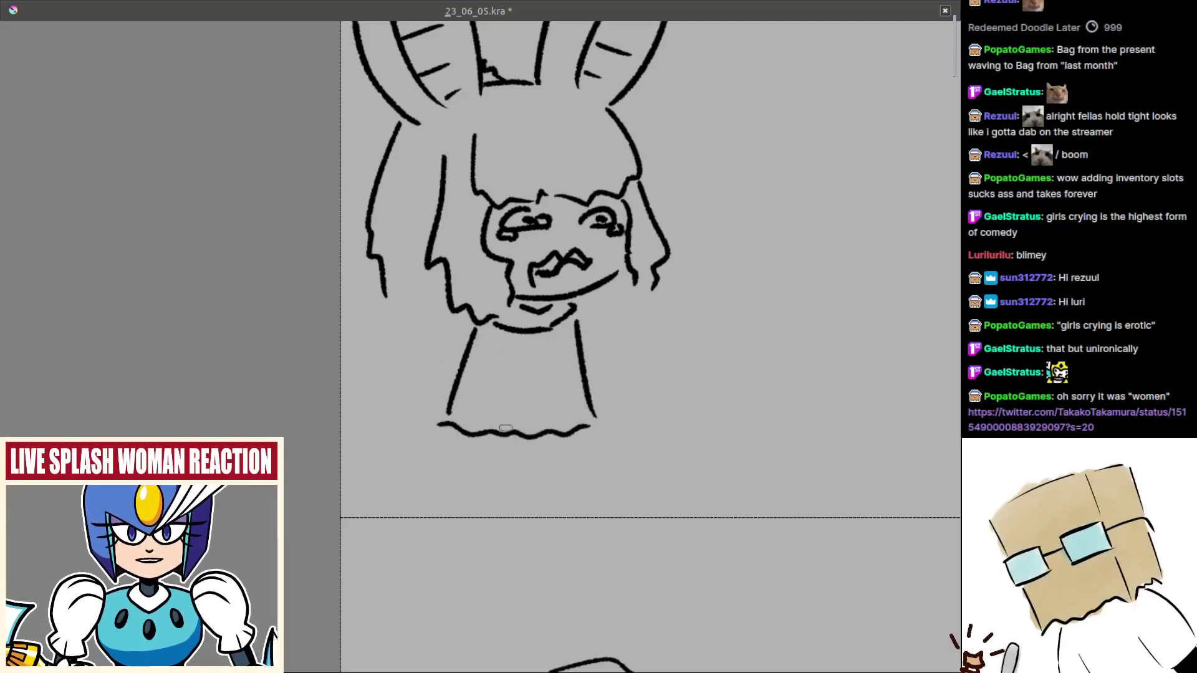
mouse_move(437, 436)
left_mouse_down()
mouse_move(508, 456)
mouse_move(577, 454)
mouse_move(596, 427)
mouse_move(553, 454)
mouse_move(531, 502)
left_mouse_up()
left_click_drag(519, 437, 513, 404)
- Draw two drawstrings hanging from the collar, each ending in a small fluffy pompom
scroll(513, 404, "up", 4)
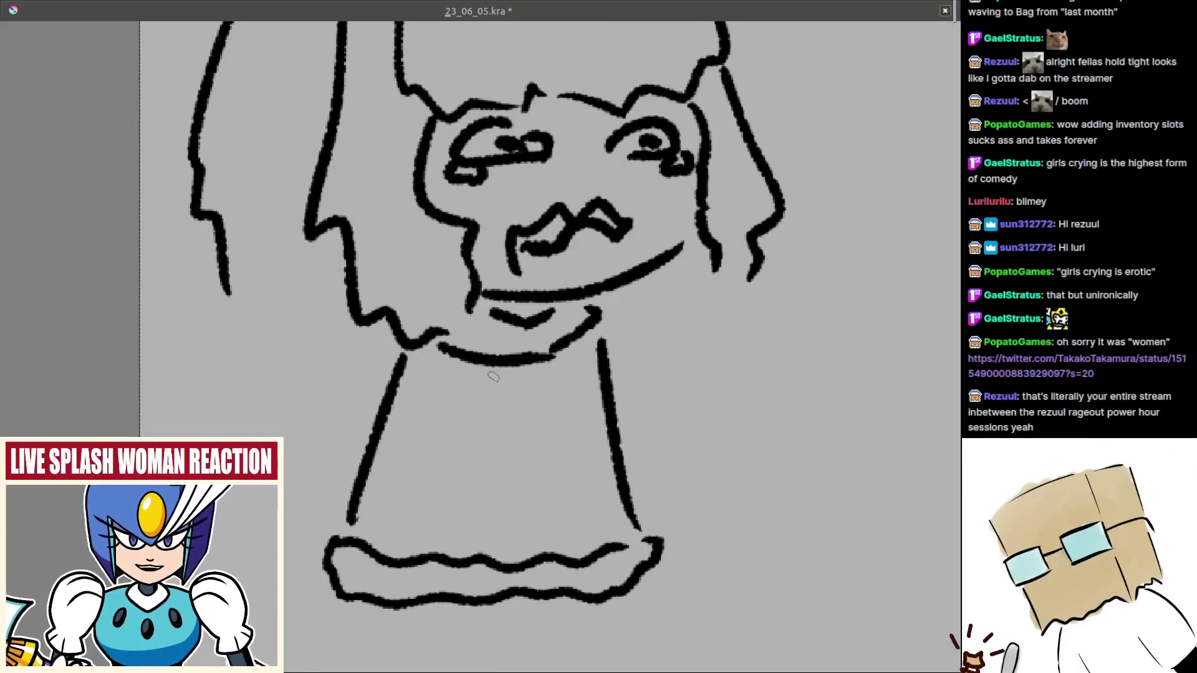
mouse_move(484, 375)
left_mouse_down()
mouse_move(485, 473)
mouse_move(477, 467)
mouse_move(474, 492)
mouse_move(503, 490)
mouse_move(502, 465)
left_mouse_up()
mouse_move(559, 376)
left_mouse_down()
mouse_move(561, 442)
mouse_move(578, 462)
mouse_move(555, 471)
mouse_move(581, 455)
left_mouse_up()
key("ctrl+z")
scroll(565, 440, "down", 3)
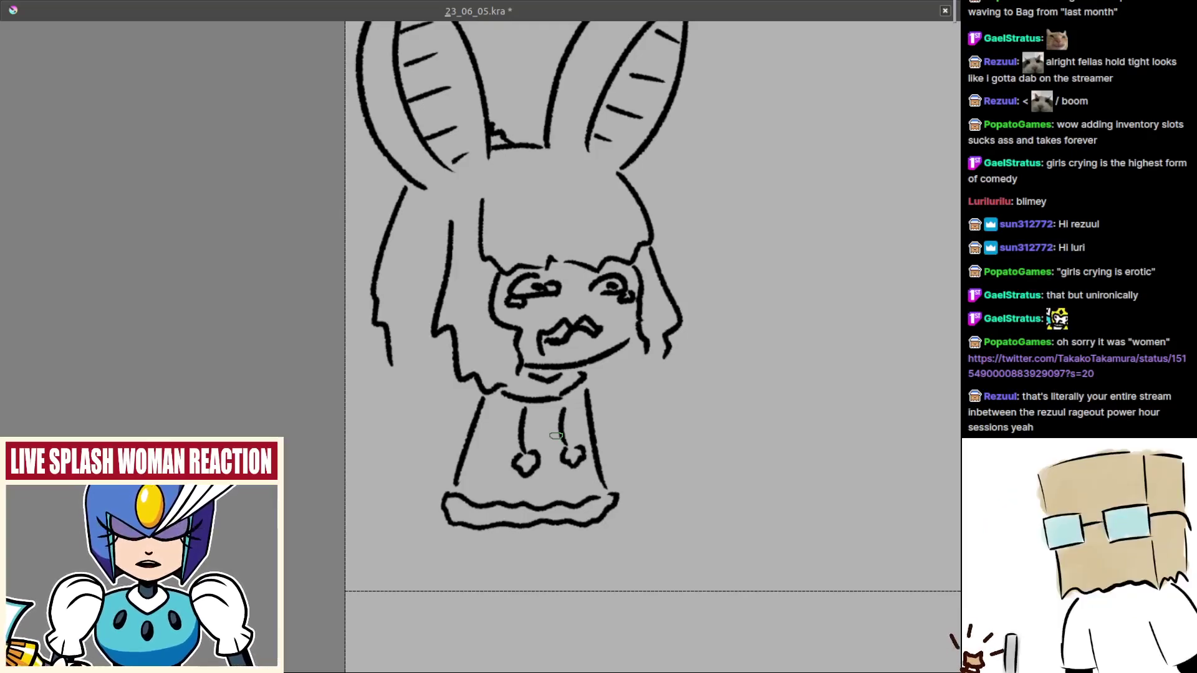
- Extend the back hair on the left with a lower strand ending in jagged tips beside the dress
mouse_move(391, 373)
left_mouse_down()
mouse_move(408, 431)
mouse_move(443, 444)
left_mouse_up()
left_click_drag(577, 402, 528, 413)
left_click_drag(529, 413, 523, 382)
key("ctrl+z")
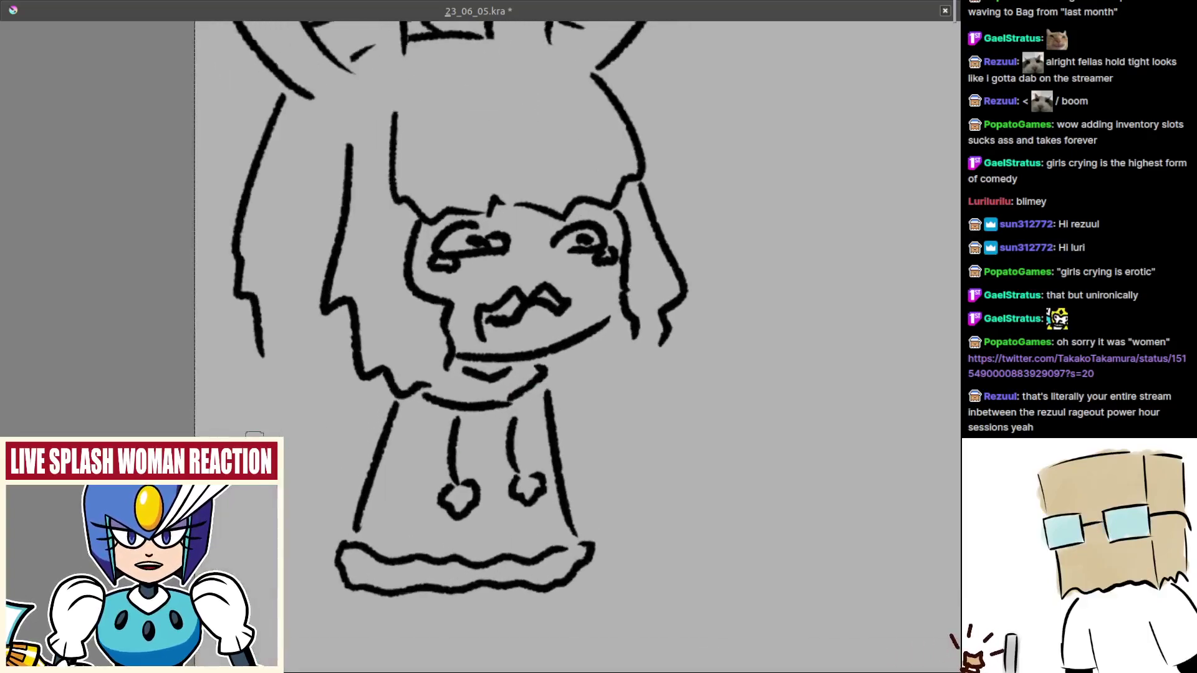
left_click_drag(253, 430, 346, 438)
key("ctrl+z")
mouse_move(348, 388)
left_mouse_down()
mouse_move(352, 437)
mouse_move(414, 497)
left_mouse_up()
key("ctrl+z")
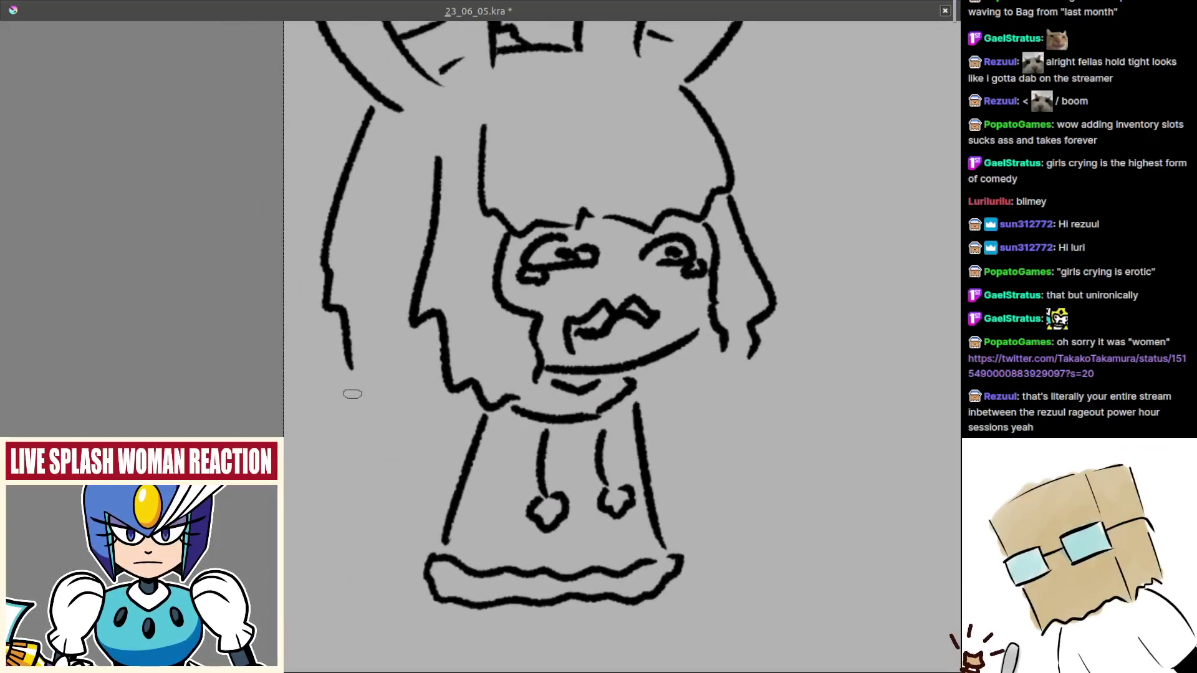
mouse_move(350, 393)
left_mouse_down()
mouse_move(357, 446)
mouse_move(414, 495)
left_mouse_up()
scroll(480, 471, "right", 2)
scroll(481, 470, "right", 2)
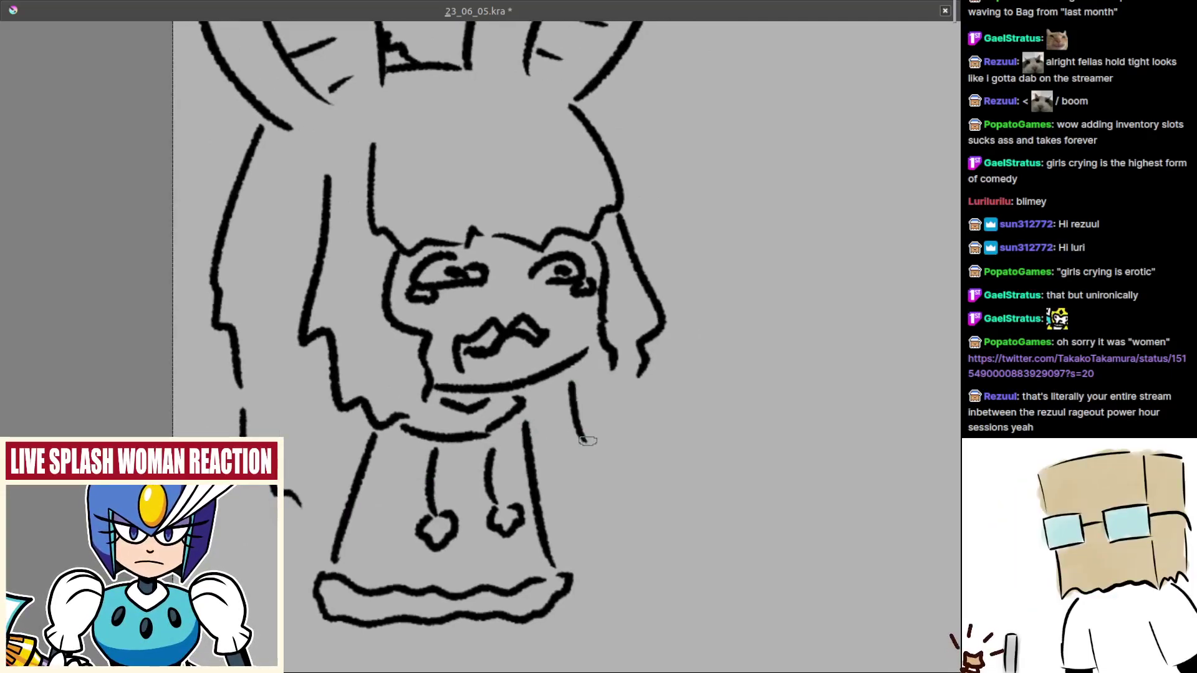
- Draw a short jagged strand of back hair to the right of the dress, below the chin
scroll(554, 466, "down", 3)
left_click_drag(568, 523, 555, 464)
key("ctrl+z")
mouse_move(557, 384)
left_mouse_down()
mouse_move(552, 481)
mouse_move(570, 550)
mouse_move(565, 528)
left_mouse_up()
scroll(420, 516, "up", 4)
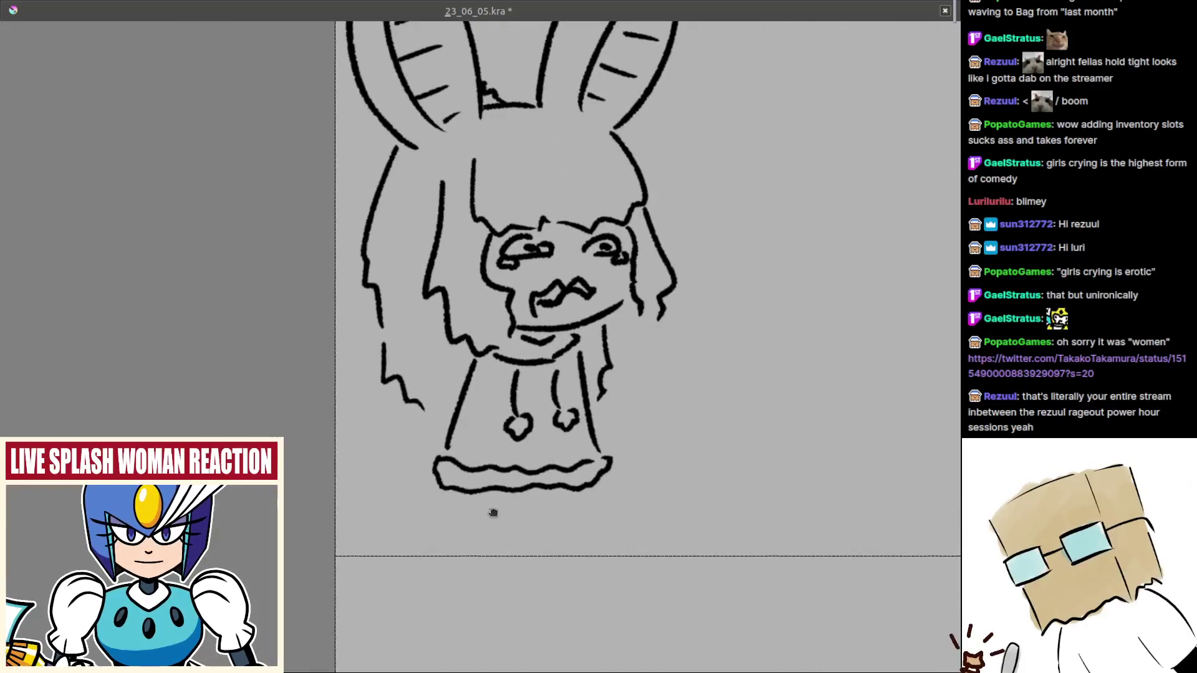
- Draw two short legs with small pointed feet beneath the dress hem
key("ctrl+z")
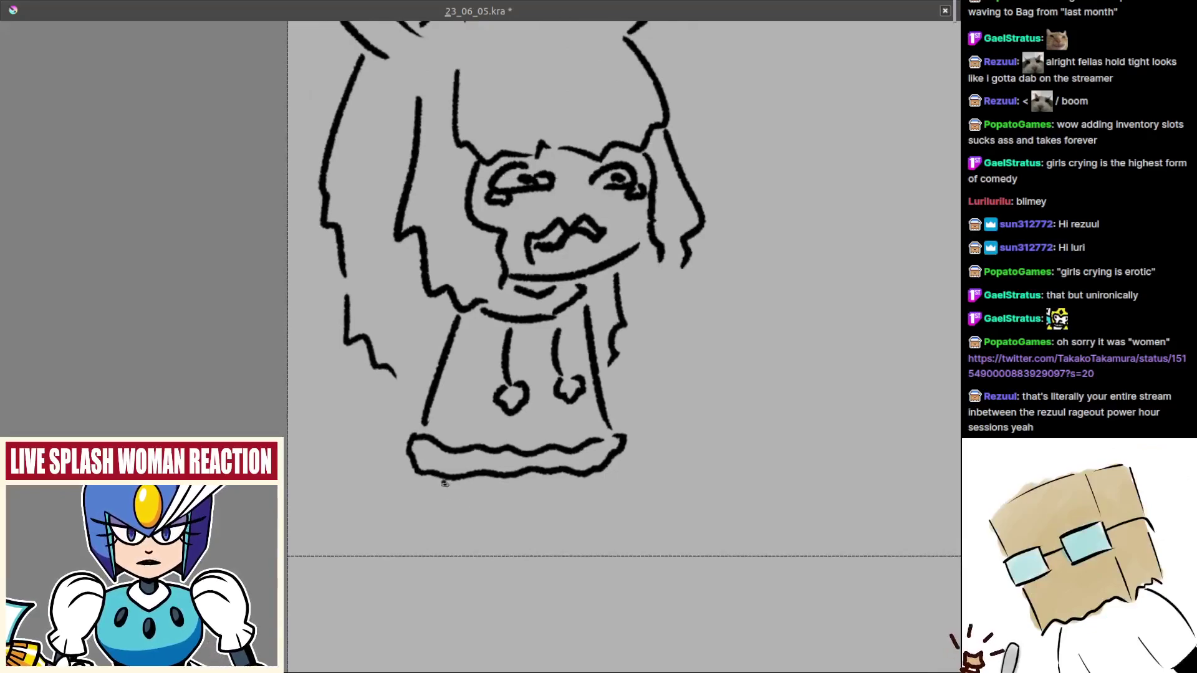
mouse_move(445, 483)
left_mouse_down()
mouse_move(497, 521)
mouse_move(506, 489)
mouse_move(538, 510)
mouse_move(522, 497)
mouse_move(586, 510)
left_mouse_up()
key("ctrl+z")
key("ctrl+z")
key("ctrl+z")
mouse_move(526, 485)
left_mouse_down()
mouse_move(535, 507)
mouse_move(582, 507)
mouse_move(582, 482)
mouse_move(540, 550)
mouse_move(533, 596)
left_mouse_up()
left_click_drag(526, 524, 547, 463)
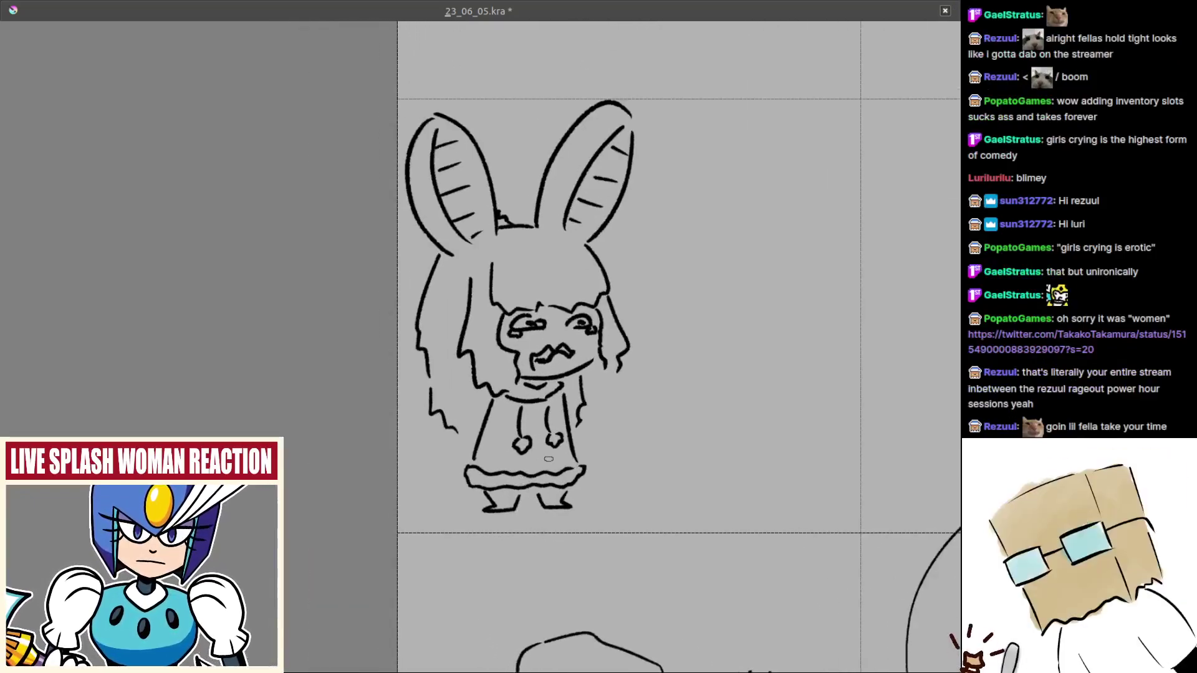
- Save the document with the full-body rabbit-eared character
scroll(549, 459, "up", 3)
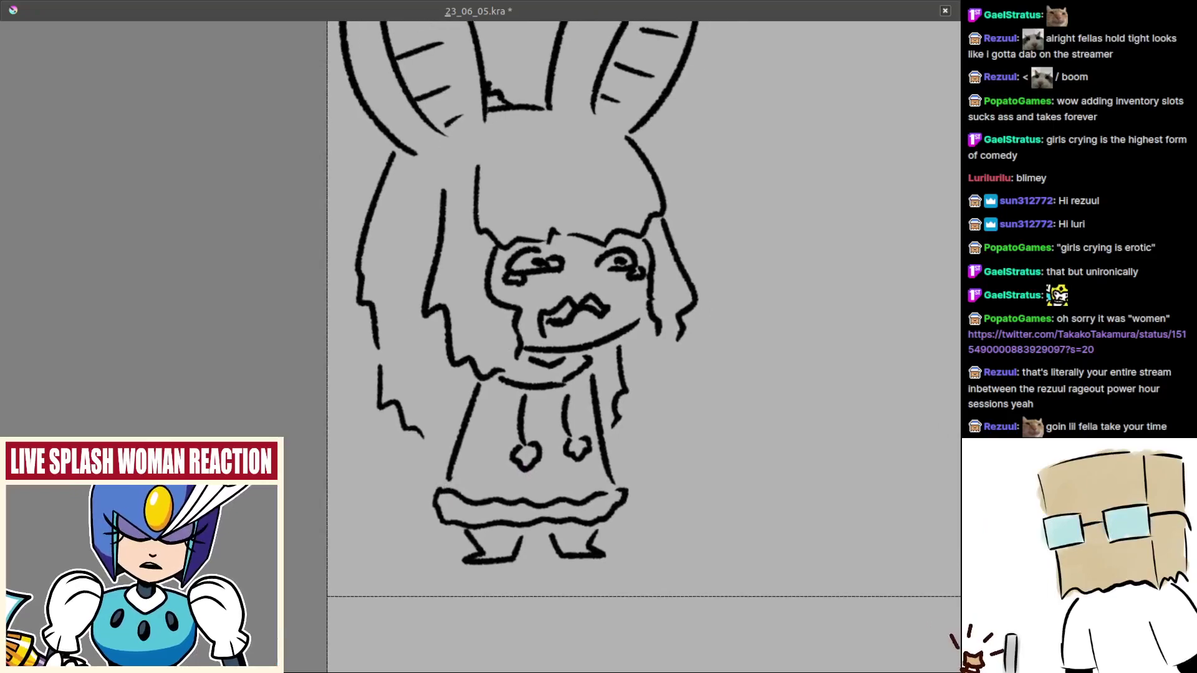
left_click_drag(431, 477, 436, 473)
left_click_drag(515, 473, 355, 529)
left_click_drag(578, 383, 429, 412)
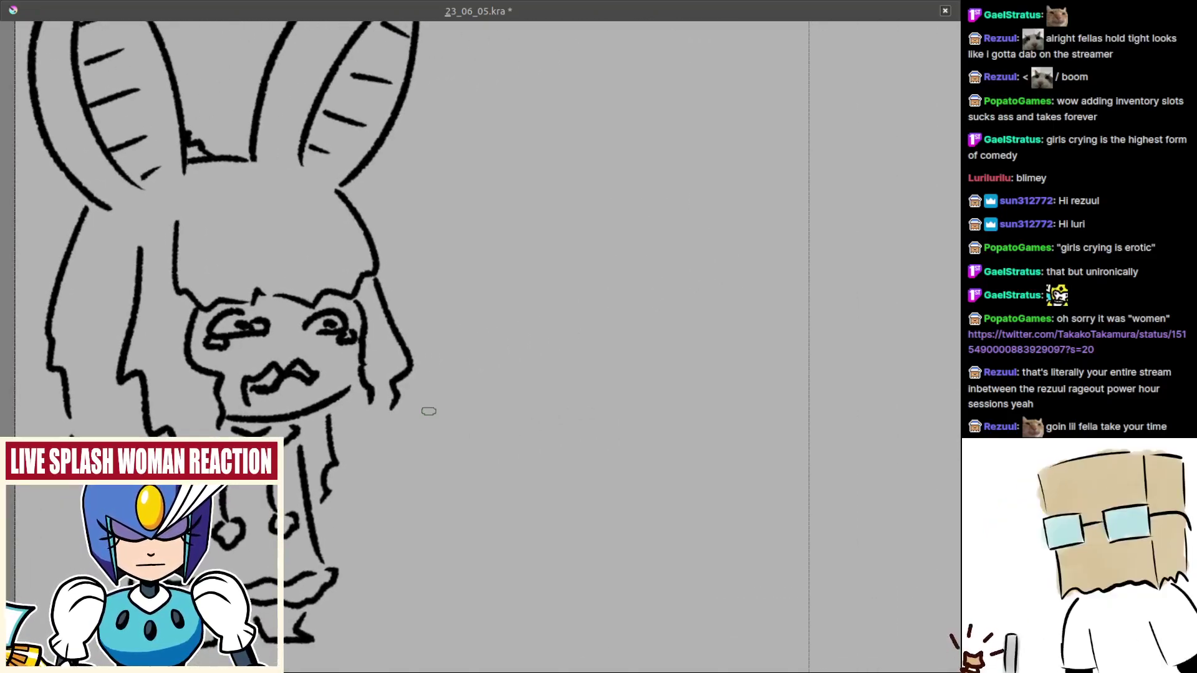
scroll(469, 415, "down", 3)
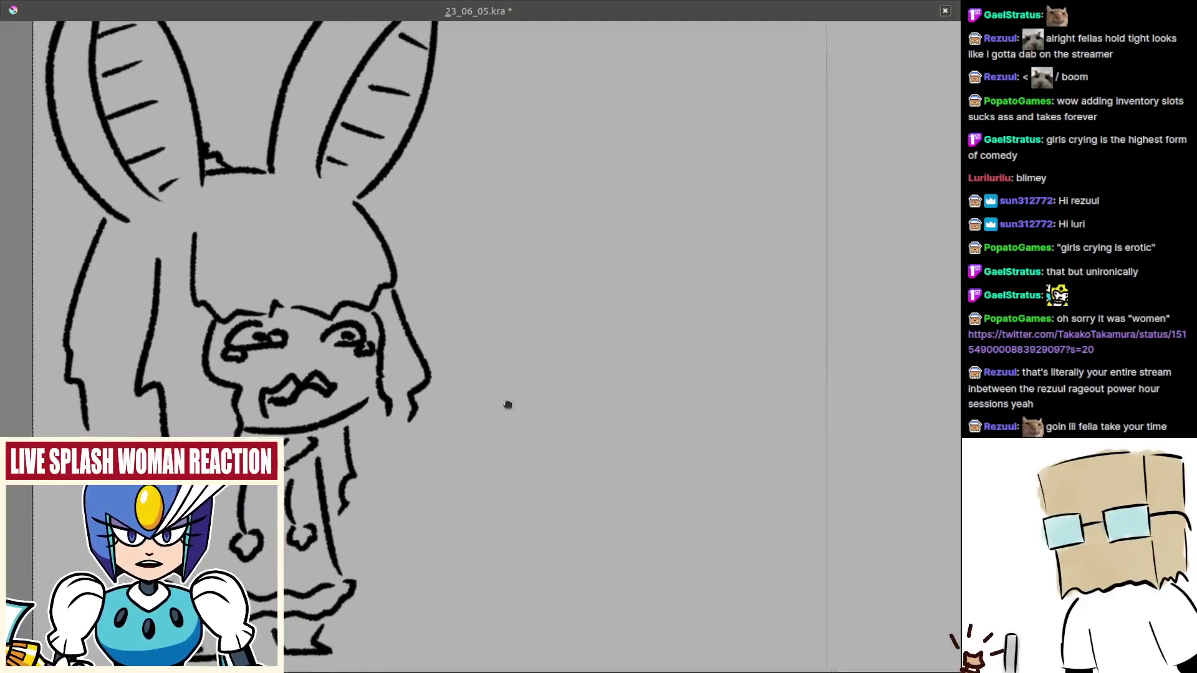
scroll(461, 482, "up", 3)
left_click_drag(369, 437, 480, 471)
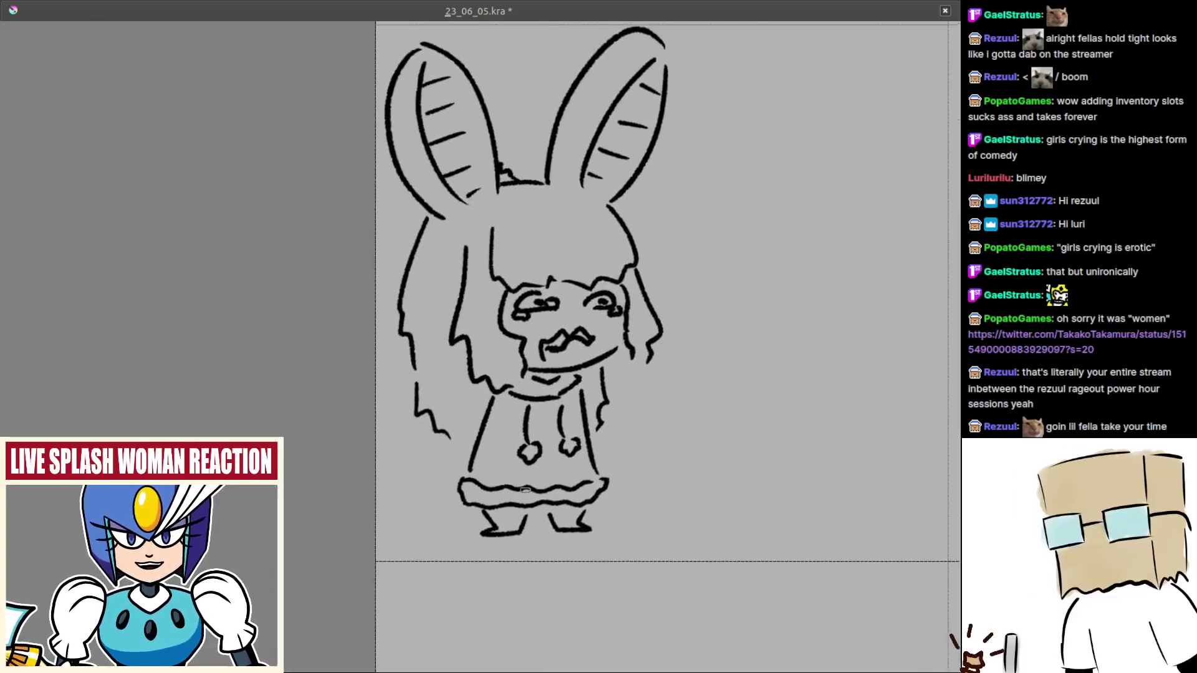
key("ctrl+s")
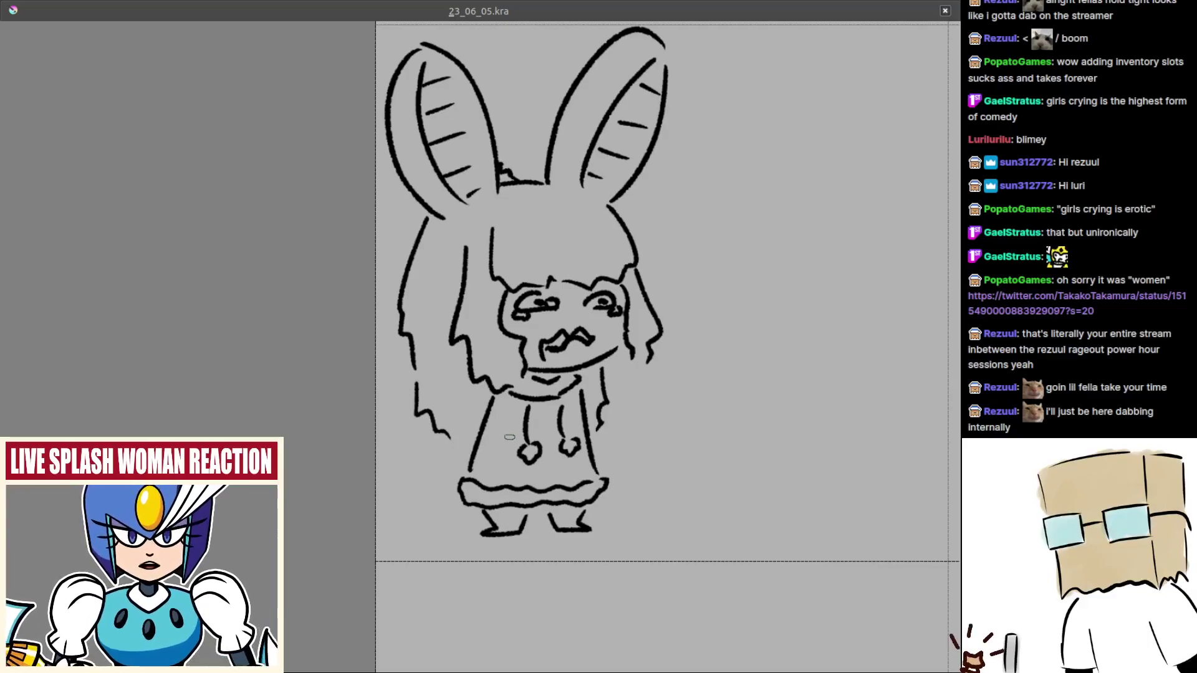
- Close the open lower end of the right side hair lock with a short jagged stroke
mouse_move(509, 437)
left_mouse_down()
mouse_move(331, 435)
mouse_move(437, 456)
mouse_move(471, 487)
left_mouse_up()
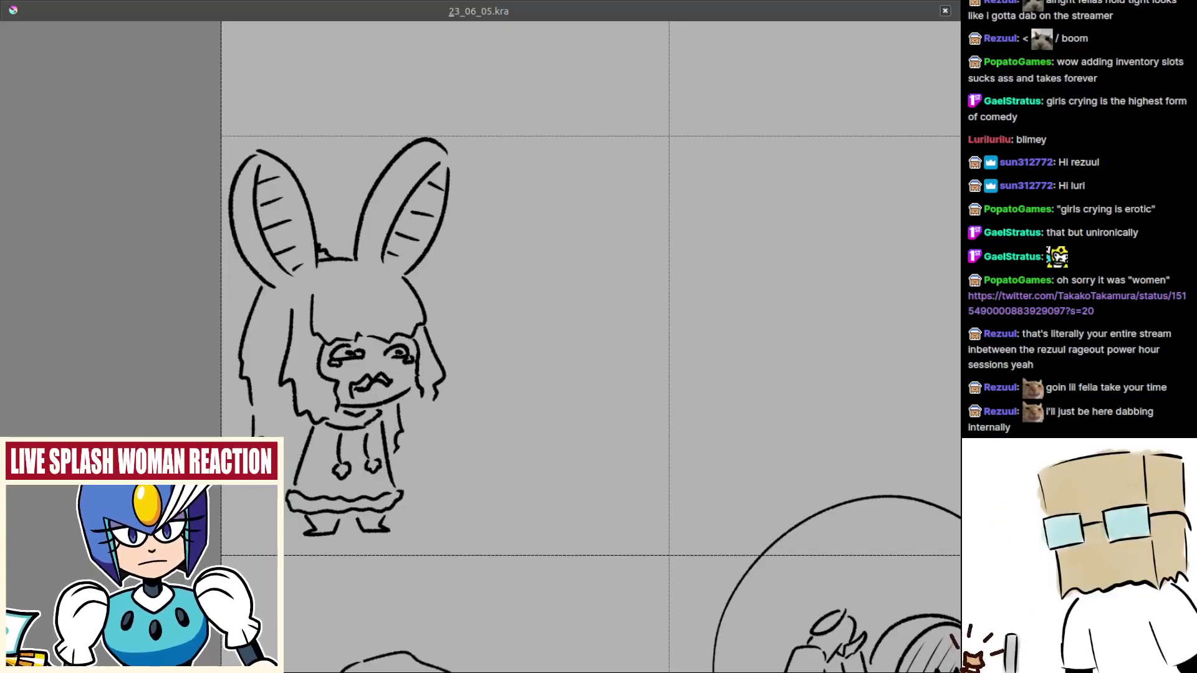
scroll(529, 335, "up", 2, "ctrl")
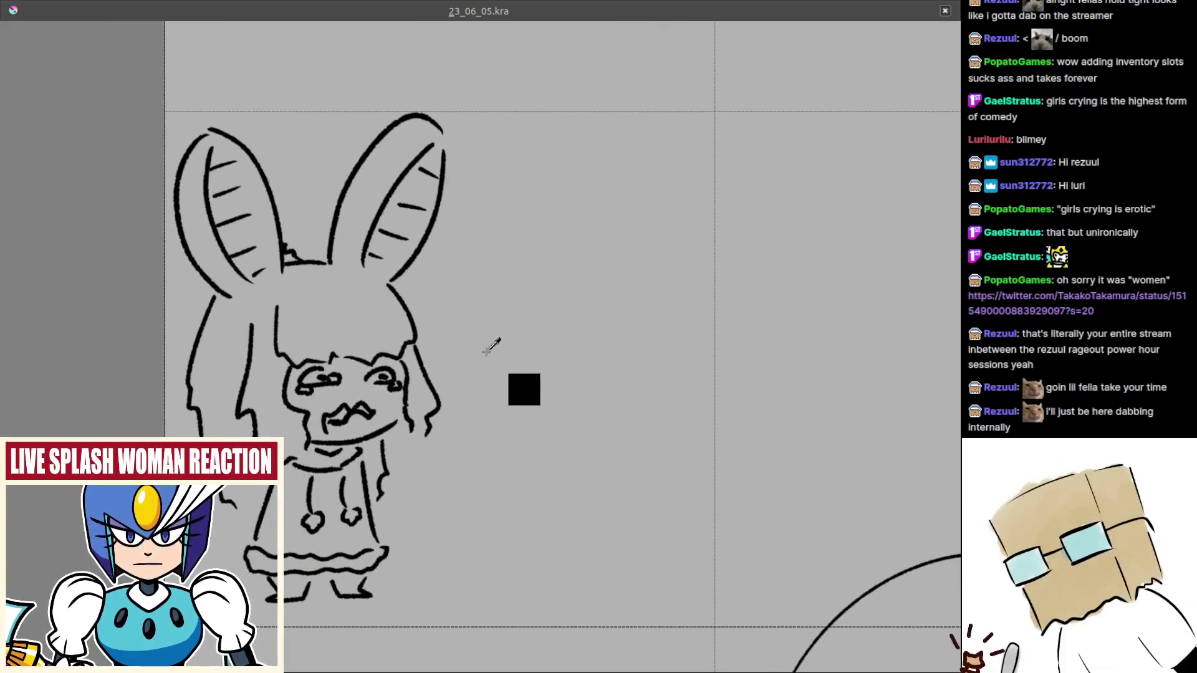
scroll(531, 346, "up", 1, "ctrl")
left_click_drag(532, 349, 517, 329)
scroll(377, 436, "up", 1)
mouse_move(376, 436)
left_mouse_down()
mouse_move(414, 409)
mouse_move(478, 397)
mouse_move(478, 438)
left_mouse_up()
key("ctrl+z")
key("ctrl+z")
scroll(483, 430, "up", 2, "ctrl")
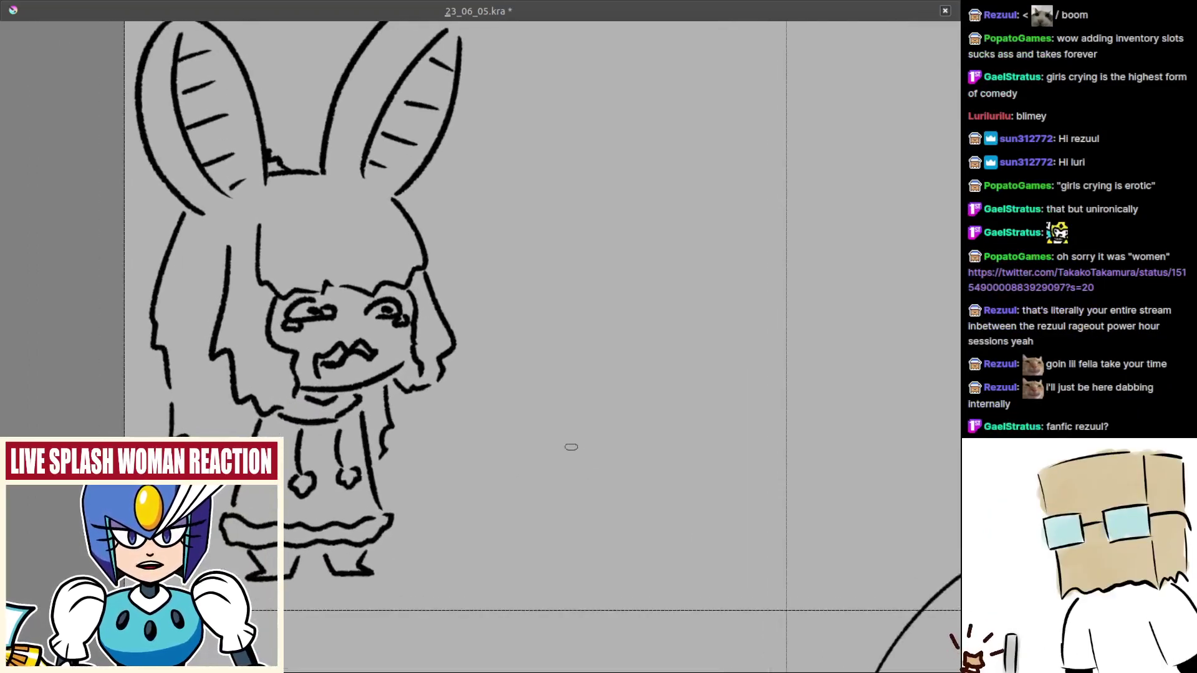
- Save the document with the finished rabbit-eared character
mouse_move(412, 406)
left_mouse_down()
mouse_move(390, 394)
mouse_move(414, 405)
mouse_move(445, 382)
left_mouse_up()
key("ctrl+z")
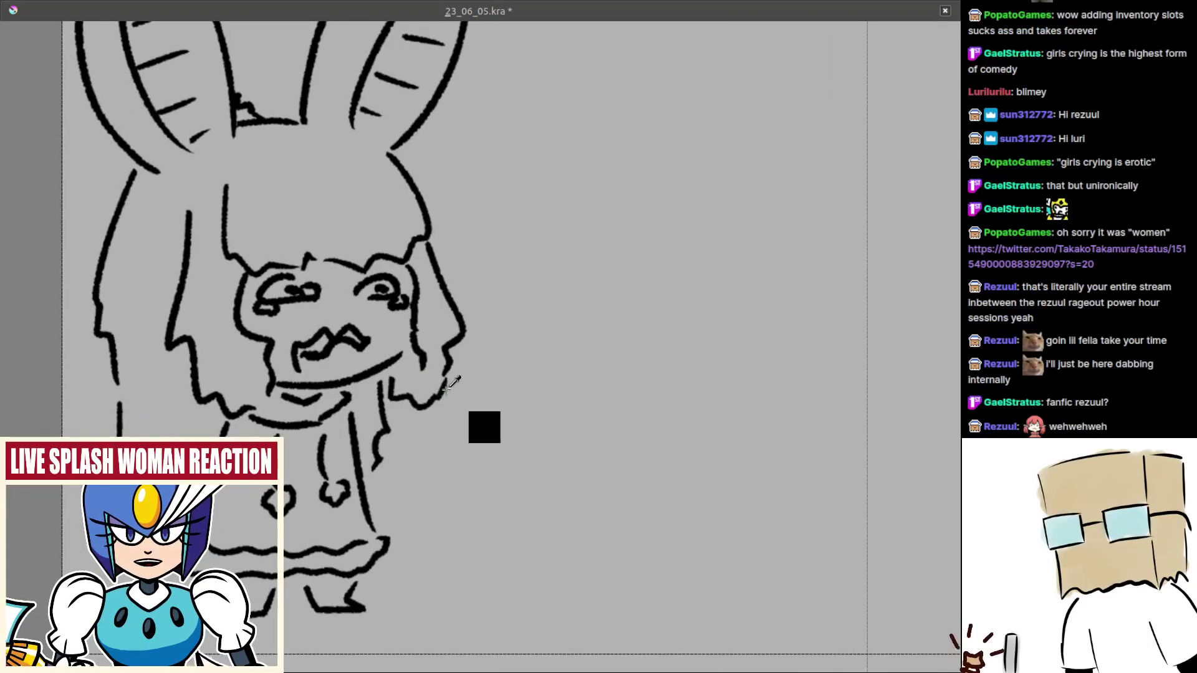
scroll(474, 415, "down", 3, "ctrl")
scroll(512, 461, "up", 2, "ctrl")
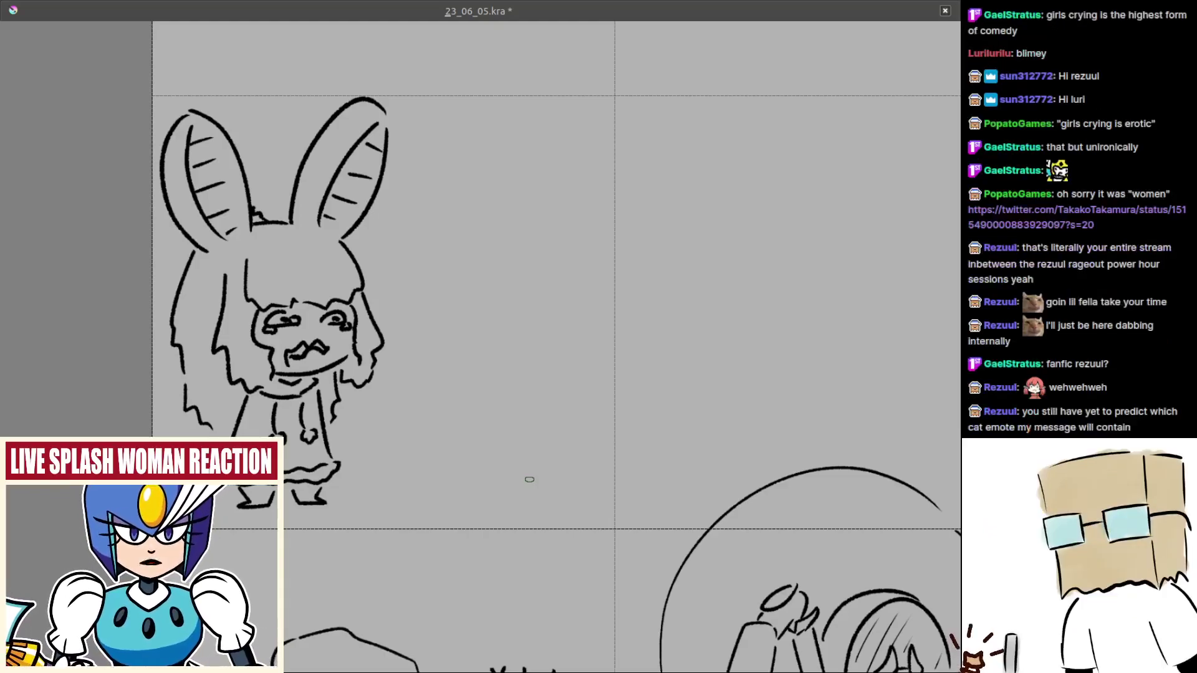
scroll(517, 411, "up", 3)
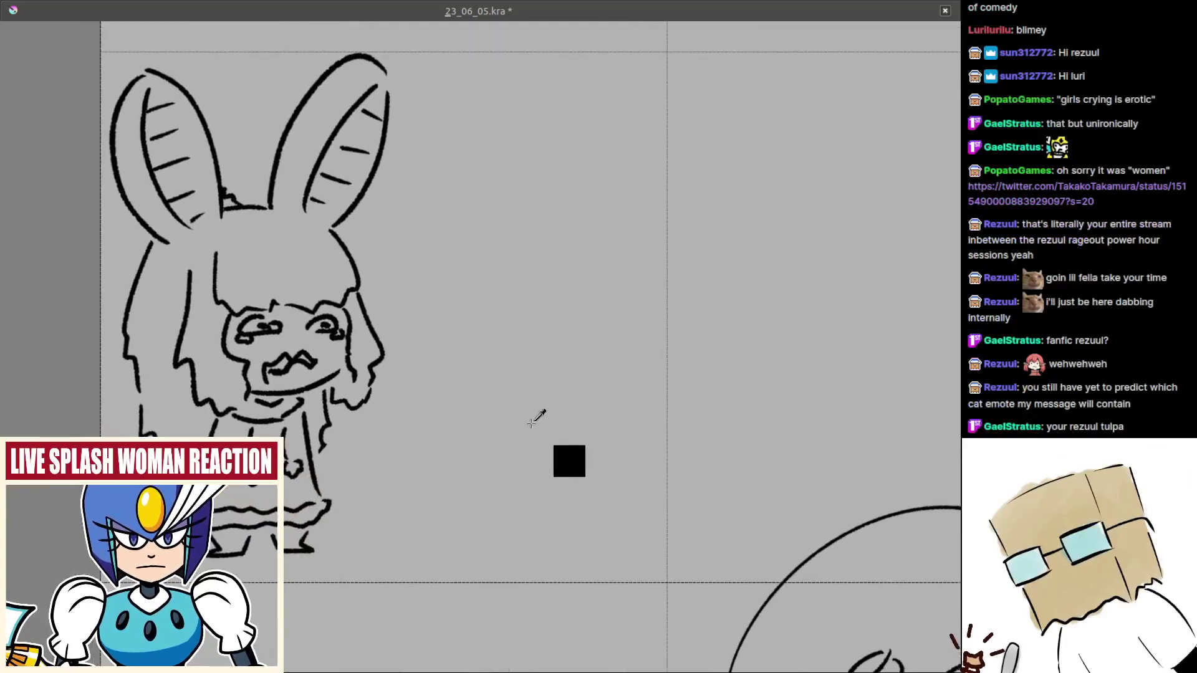
scroll(531, 423, "up", 3)
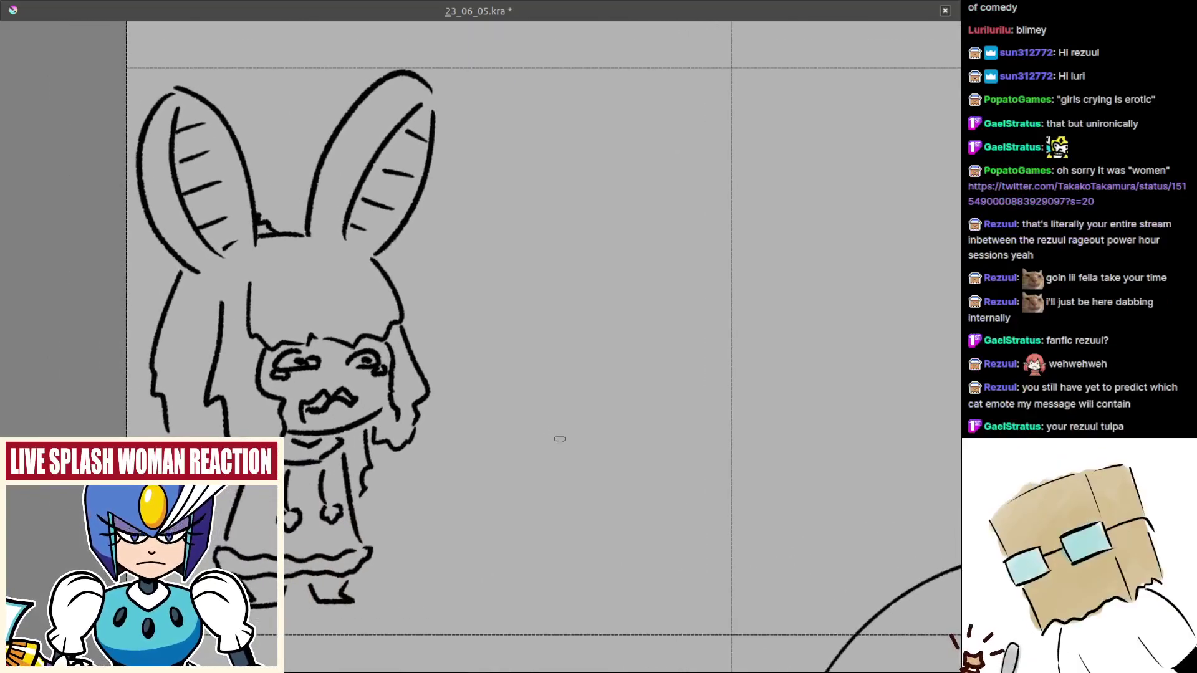
key("ctrl+s")
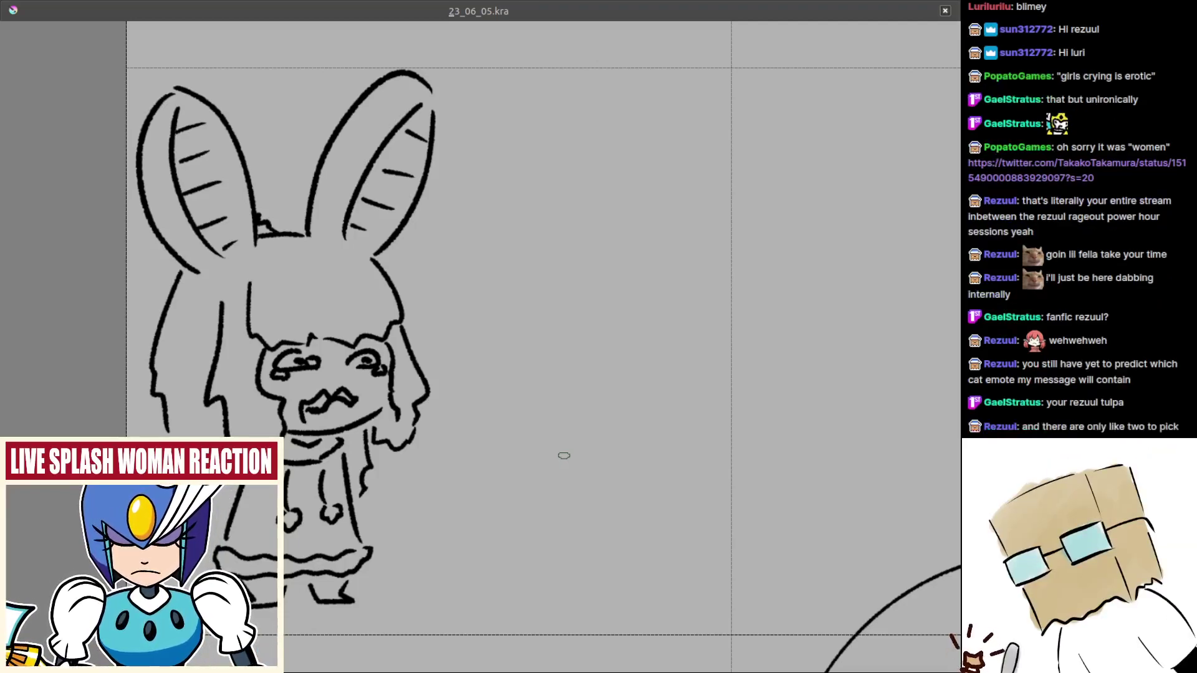
mouse_move(537, 387)
left_mouse_down()
mouse_move(476, 379)
mouse_move(556, 415)
mouse_move(563, 447)
left_mouse_up()
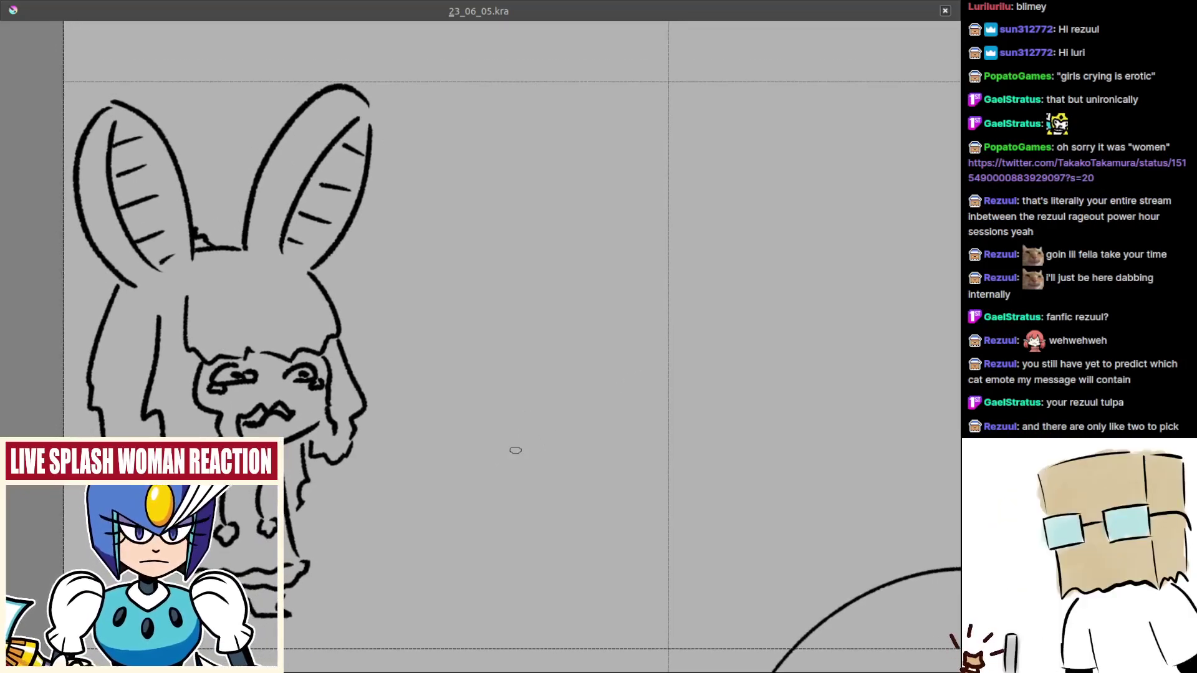
left_click_drag(534, 335, 519, 317)
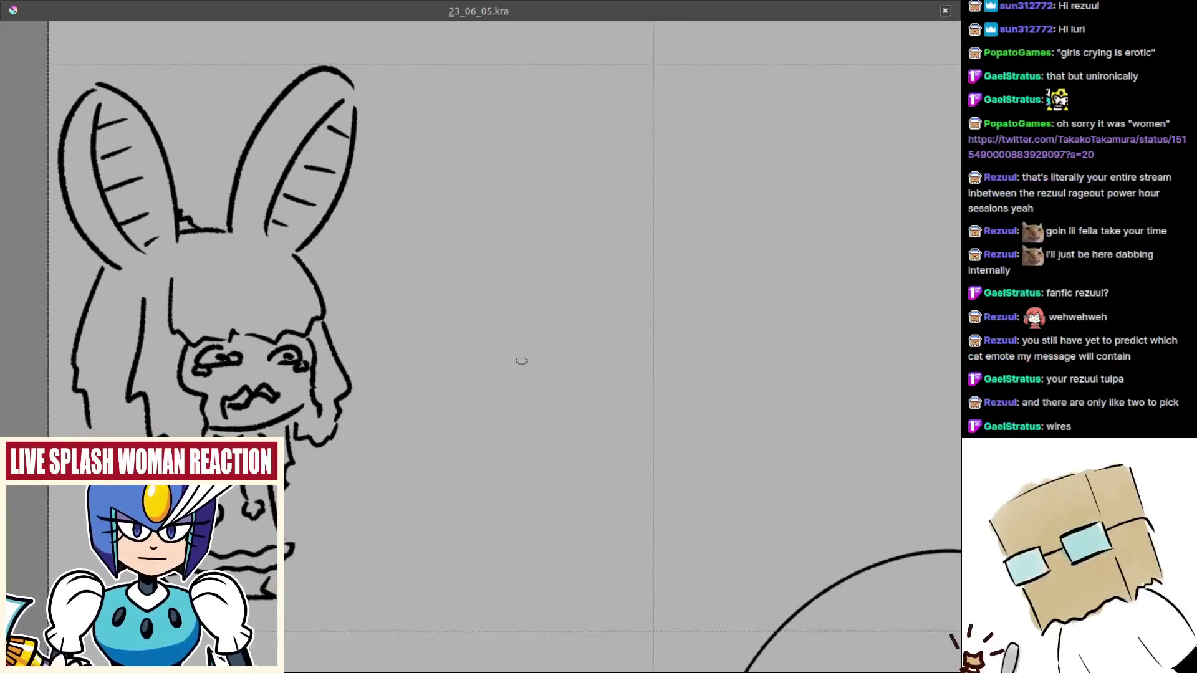
mouse_move(525, 362)
left_mouse_down()
mouse_move(521, 342)
mouse_move(538, 359)
mouse_move(525, 327)
mouse_move(483, 356)
mouse_move(521, 361)
left_mouse_up()
left_click_drag(434, 349, 473, 359)
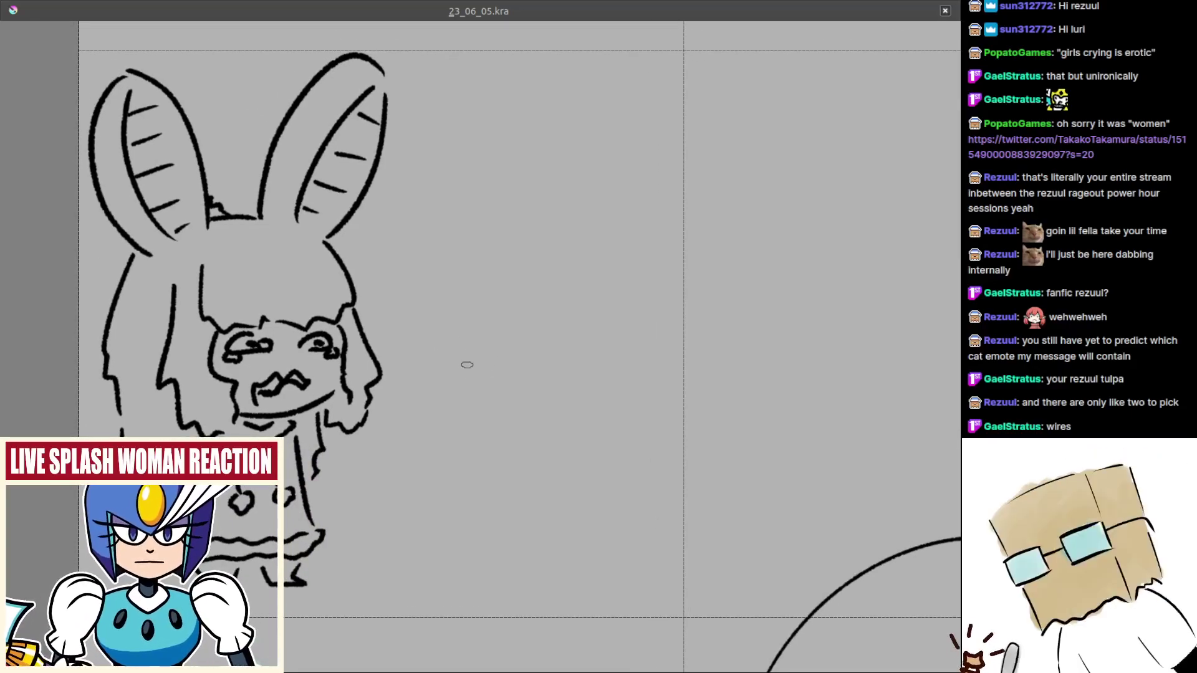
left_click_drag(472, 256, 471, 378)
key("ctrl+z")
key("ctrl+z")
mouse_move(479, 211)
left_mouse_down()
mouse_move(483, 373)
mouse_move(468, 406)
left_mouse_up()
key("ctrl+z")
left_click_drag(481, 206, 627, 200)
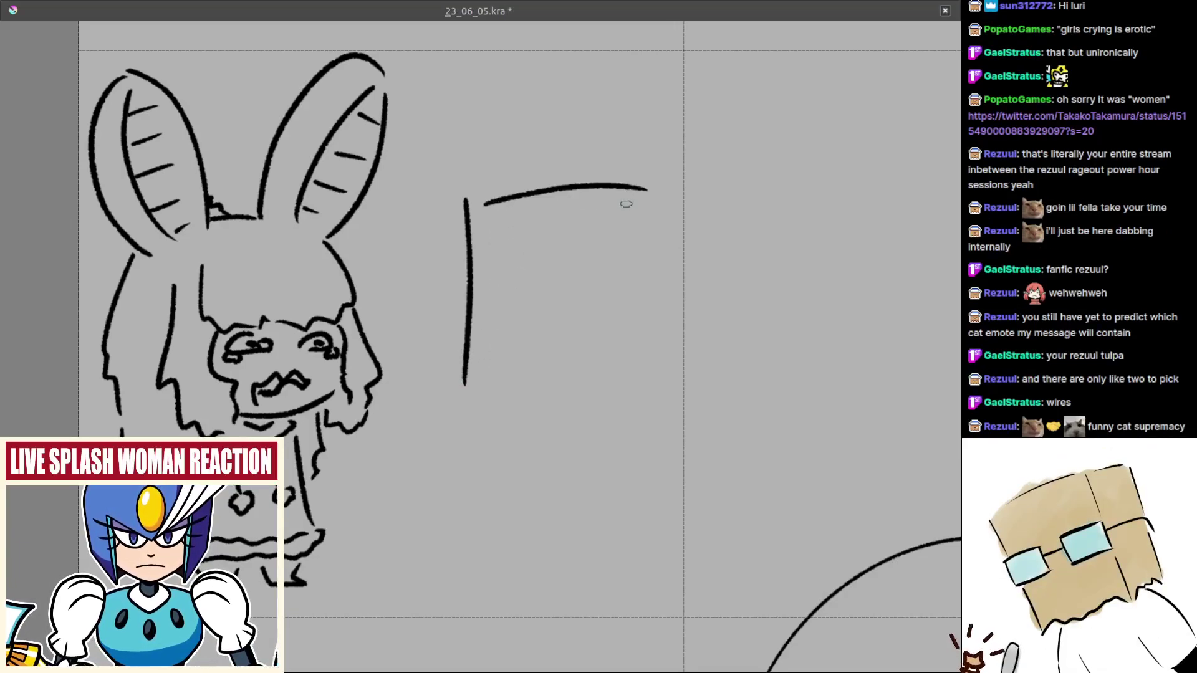
key("ctrl+z")
key("ctrl+z")
- Sketch the left, top and bottom edges of an angled computer monitor beside the rabbit-eared character
left_click_drag(474, 207, 465, 342)
key("ctrl+z")
mouse_move(481, 218)
left_mouse_down()
mouse_move(480, 368)
mouse_move(657, 219)
mouse_move(657, 197)
left_mouse_up()
key("ctrl+z")
key("ctrl+z")
key("ctrl+z")
mouse_move(487, 388)
left_mouse_down()
mouse_move(644, 410)
mouse_move(628, 408)
left_mouse_up()
mouse_move(669, 205)
left_mouse_down()
mouse_move(679, 387)
mouse_move(669, 345)
mouse_move(674, 407)
left_mouse_up()
key("ctrl+z")
key("ctrl+z")
key("ctrl+z")
key("ctrl+z")
left_click_drag(677, 199, 674, 407)
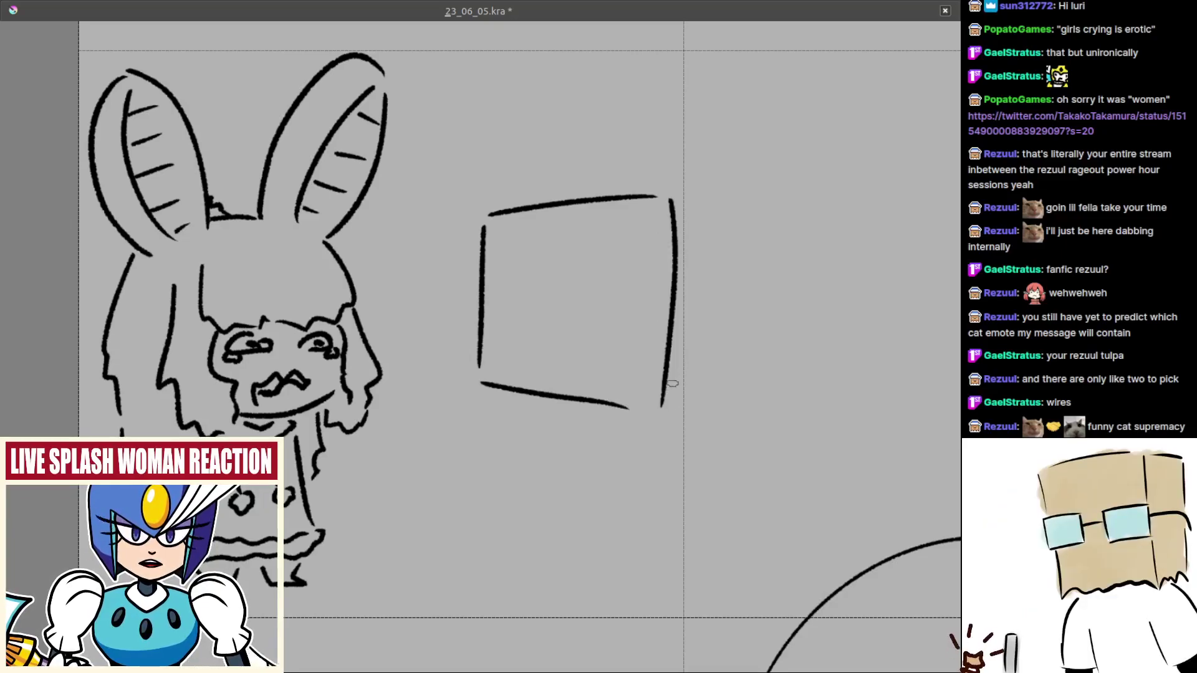
key("ctrl+z")
left_click_drag(679, 200, 665, 399)
key("ctrl+z")
left_click_drag(677, 210, 662, 406)
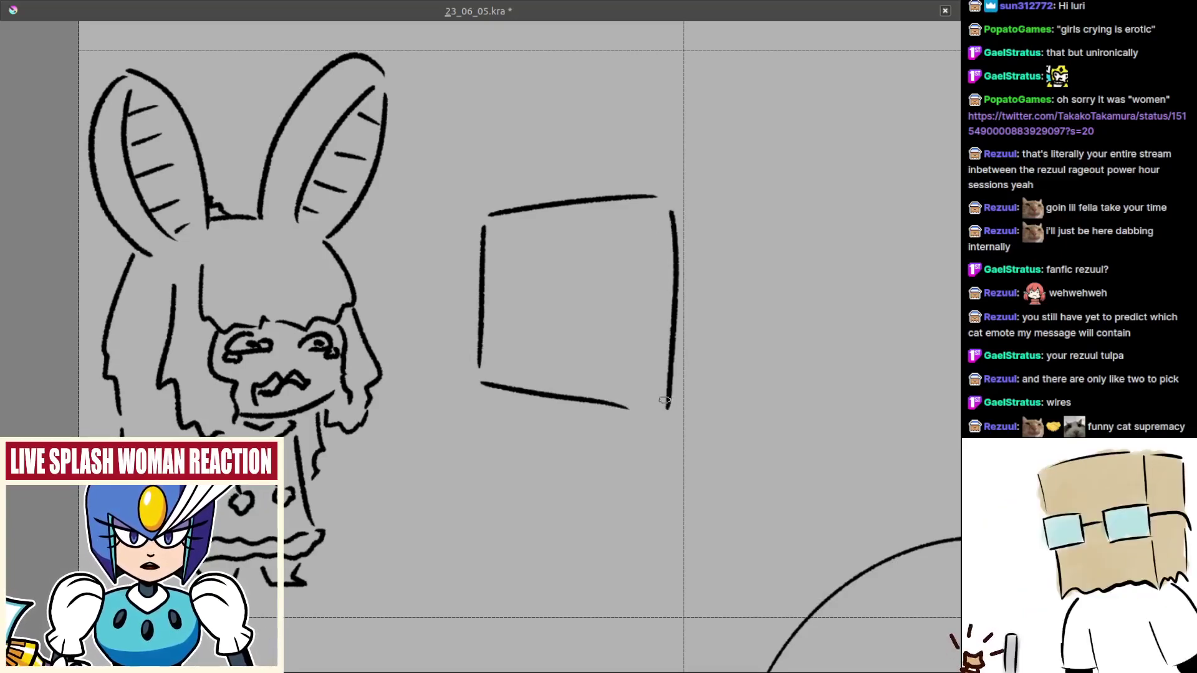
key("ctrl+z")
- Draw the monitor's near-vertical right edge and extend the top and bottom edges toward it with short dashes
left_click_drag(674, 199, 659, 395)
key("ctrl+z")
key("ctrl+z")
left_click_drag(685, 196, 672, 415)
key("ctrl+z")
mouse_move(662, 198)
left_mouse_down()
mouse_move(681, 197)
mouse_move(643, 326)
mouse_move(614, 318)
left_mouse_up()
left_click_drag(614, 318, 617, 255)
- Draw a small angular stand base beneath the monitor's bottom edge
mouse_move(598, 328)
left_mouse_down()
mouse_move(569, 397)
mouse_move(623, 421)
left_mouse_up()
scroll(568, 397, "up", 2)
key("ctrl+z")
left_click_drag(579, 387, 644, 414)
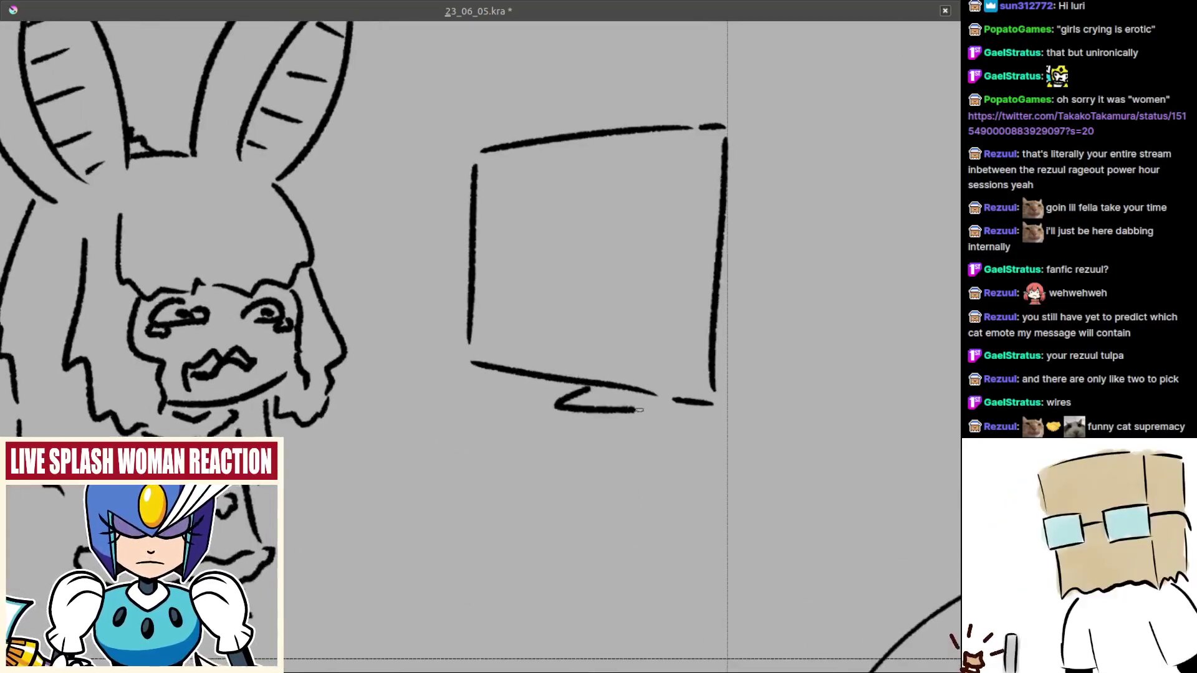
key("ctrl+z")
mouse_move(578, 385)
left_mouse_down()
mouse_move(623, 422)
mouse_move(661, 410)
mouse_move(569, 401)
left_mouse_up()
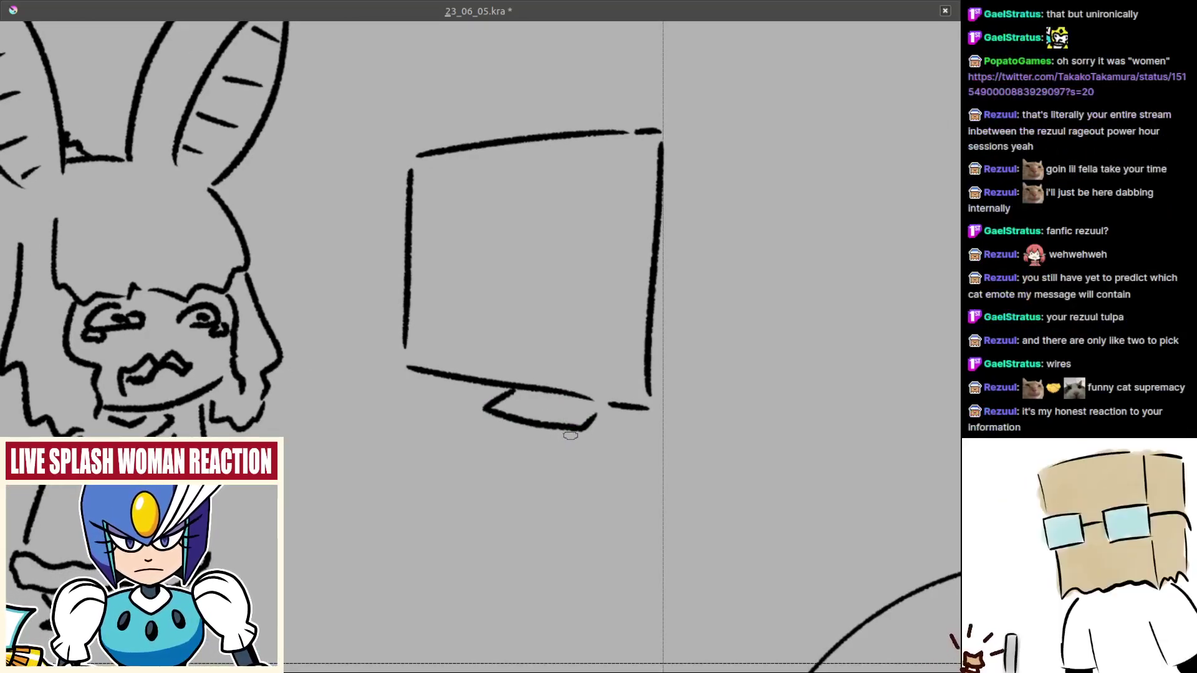
left_click_drag(571, 375, 548, 404)
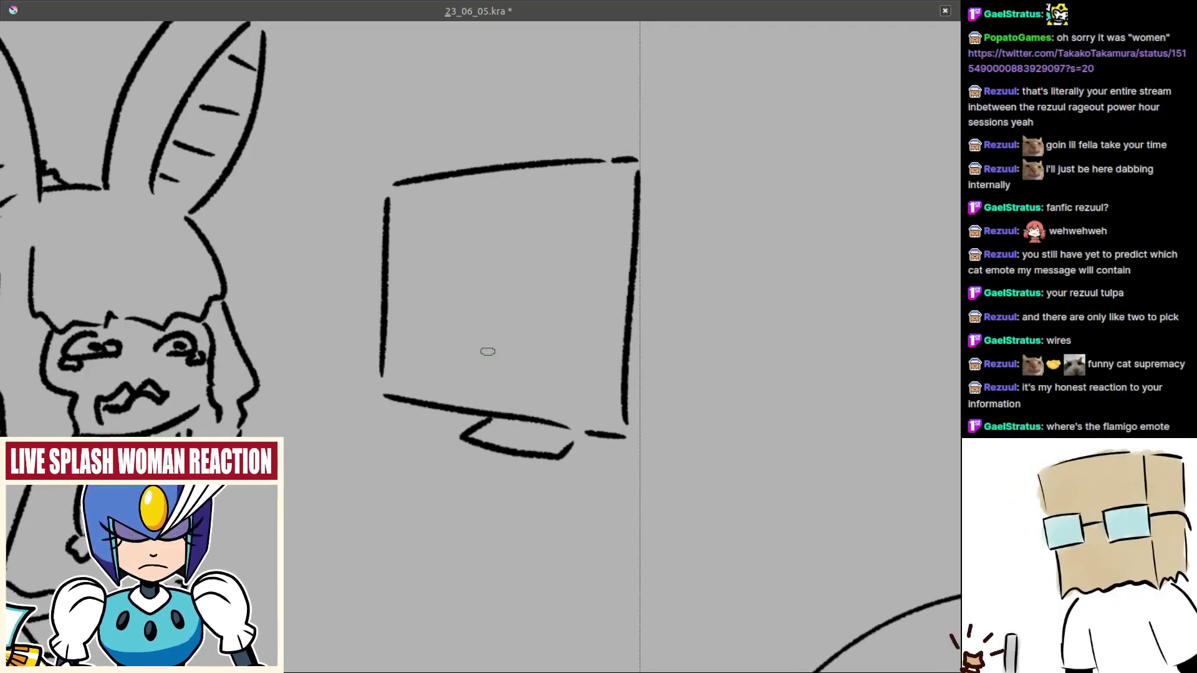
- Give the monitor depth with a narrow side face beyond its right edge, including short strokes at both corners
left_click_drag(536, 297, 587, 305)
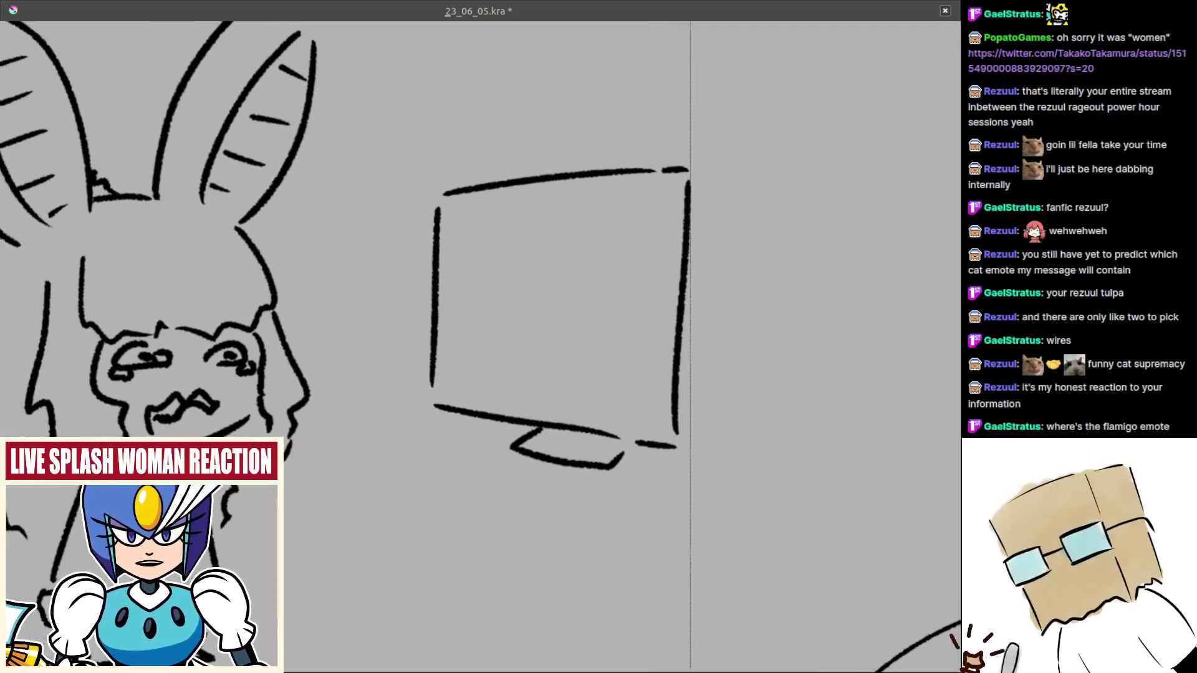
scroll(555, 331, "up", 1)
scroll(543, 305, "down", 2)
scroll(615, 234, "up", 1)
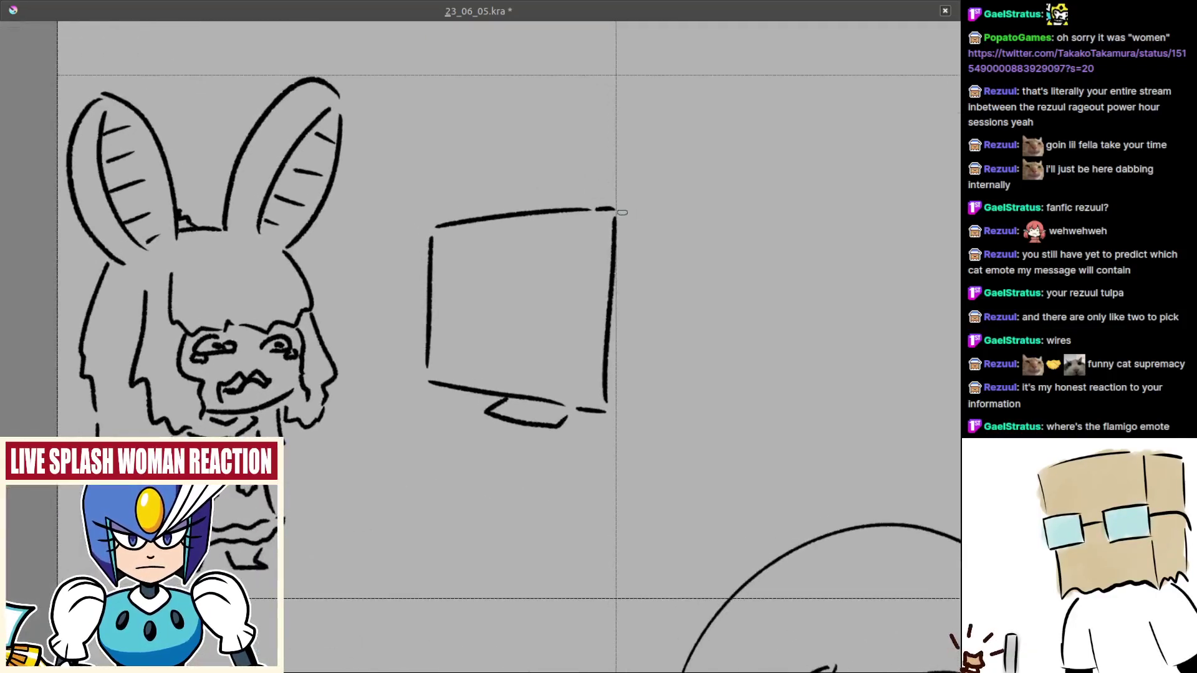
mouse_move(622, 212)
left_mouse_down()
mouse_move(635, 258)
mouse_move(619, 397)
left_mouse_up()
key("ctrl+z")
key("ctrl+z")
left_click_drag(635, 266, 628, 403)
key("ctrl+z")
key("ctrl+z")
mouse_move(635, 289)
left_mouse_down()
mouse_move(630, 396)
mouse_move(628, 381)
left_mouse_up()
key("ctrl+z")
key("ctrl+z")
left_click_drag(636, 265, 625, 396)
key("ctrl+z")
key("ctrl+z")
mouse_move(513, 365)
left_mouse_down()
mouse_move(497, 312)
mouse_move(529, 366)
left_mouse_up()
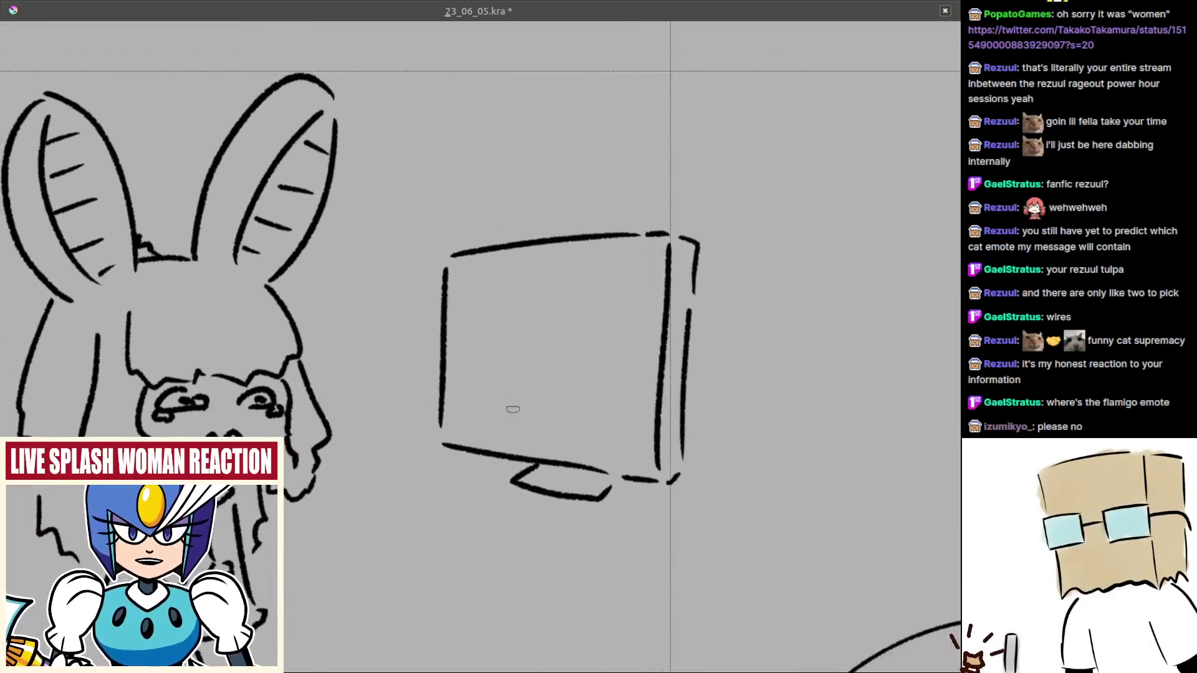
left_click_drag(513, 410, 526, 313)
left_click_drag(632, 388, 637, 380)
left_click_drag(623, 385, 611, 455)
mouse_move(501, 403)
left_mouse_down()
mouse_move(655, 446)
mouse_move(660, 431)
left_mouse_up()
key("ctrl+z")
key("ctrl+z")
key("ctrl+z")
left_click_drag(489, 382, 698, 438)
key("ctrl+z")
left_click_drag(522, 393, 702, 433)
left_click_drag(602, 400, 606, 349)
key("ctrl+z")
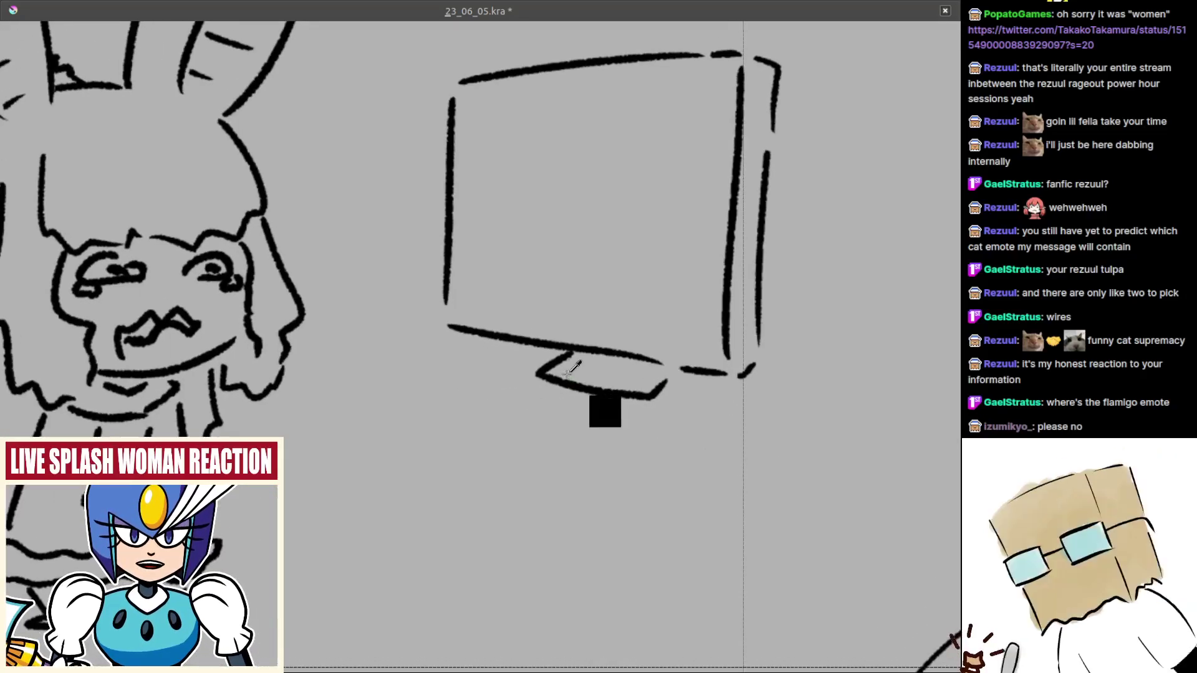
- Draw a long slanted desk edge line running below the monitor and its stand
left_click_drag(450, 381, 739, 437)
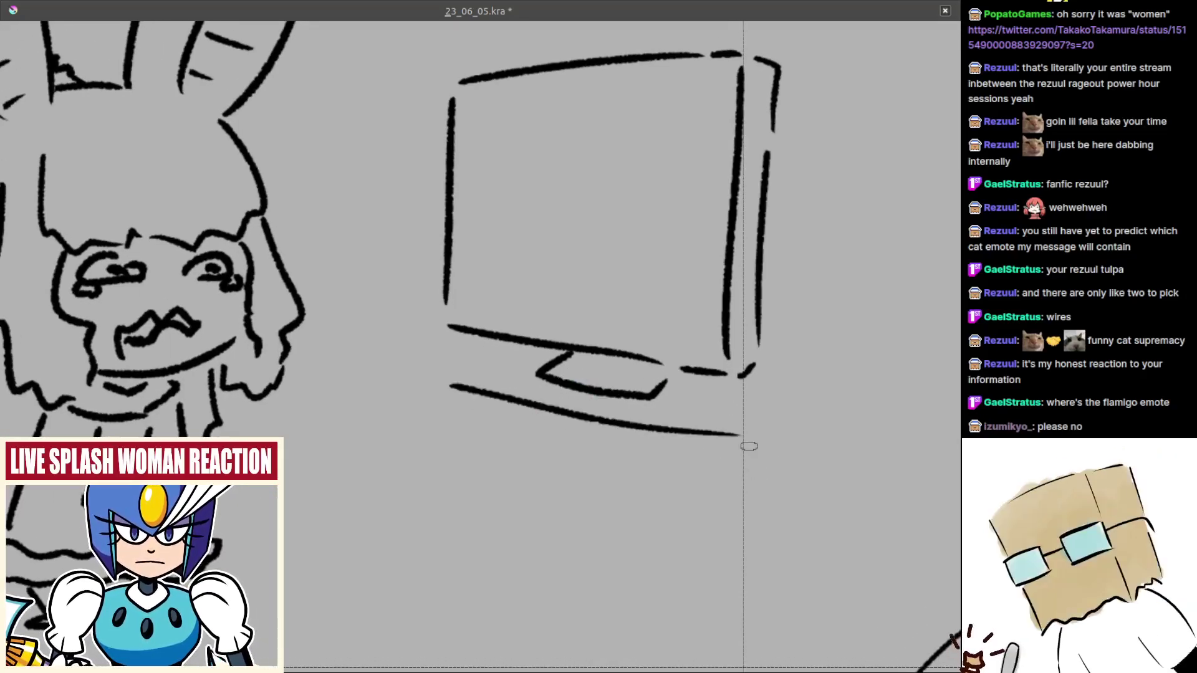
key("ctrl+z")
left_click_drag(461, 379, 730, 439)
scroll(578, 371, "down", 3)
scroll(548, 280, "up", 5)
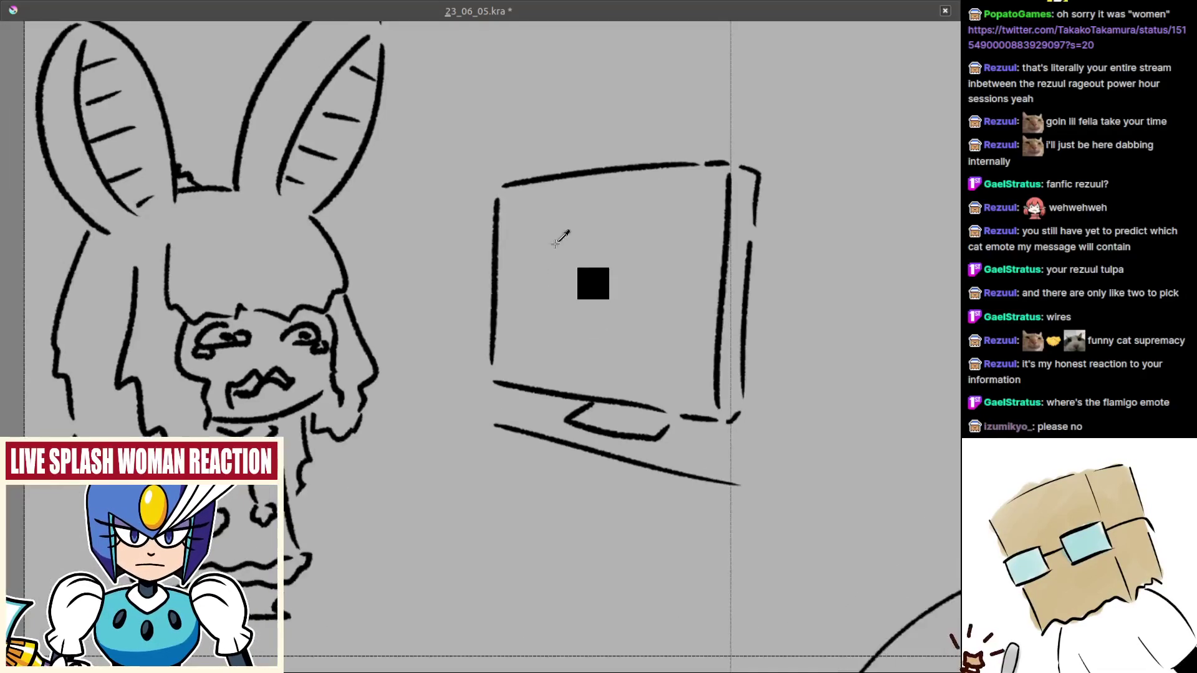
left_click_drag(618, 284, 619, 308)
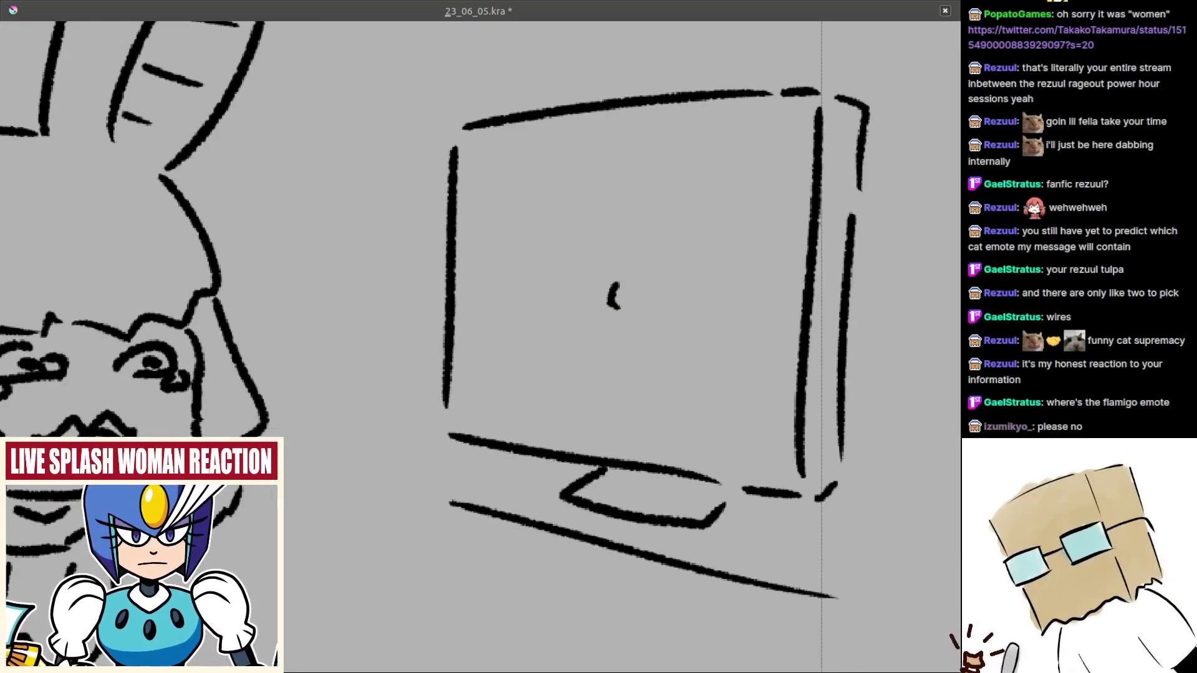
mouse_move(614, 327)
left_mouse_down()
mouse_move(552, 310)
mouse_move(580, 304)
mouse_move(571, 322)
mouse_move(575, 299)
mouse_move(555, 299)
mouse_move(597, 325)
left_mouse_up()
scroll(552, 309, "up", 1)
key("ctrl+z")
key("ctrl+z")
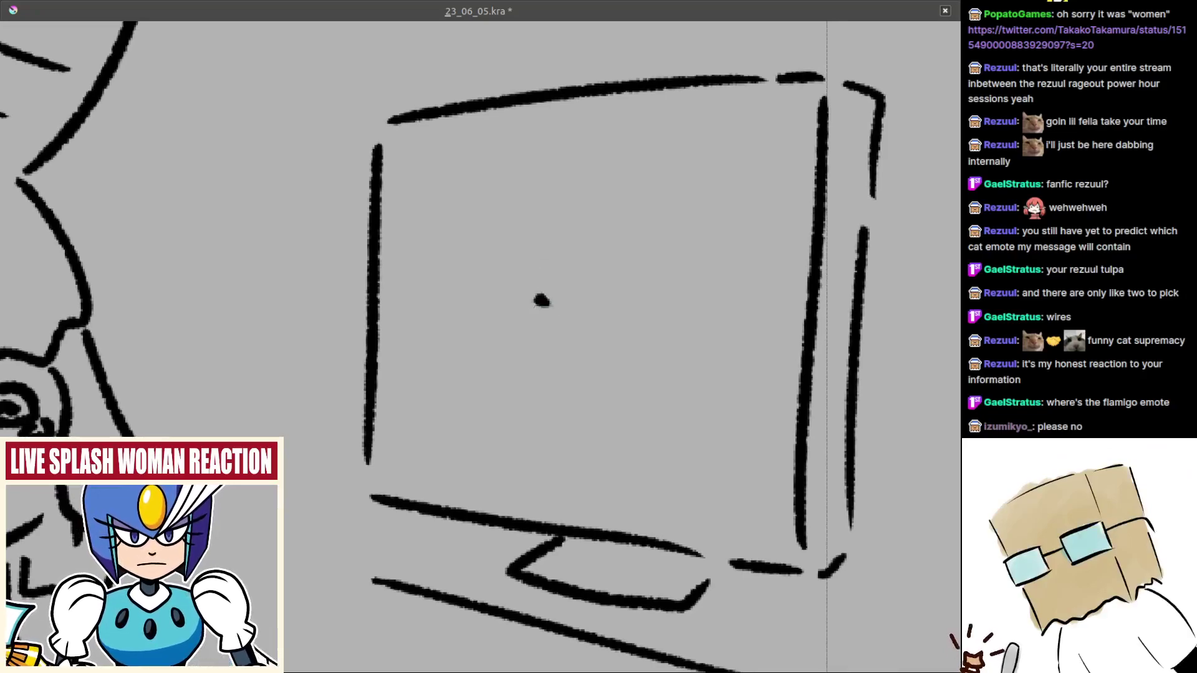
left_click_drag(516, 315, 586, 318)
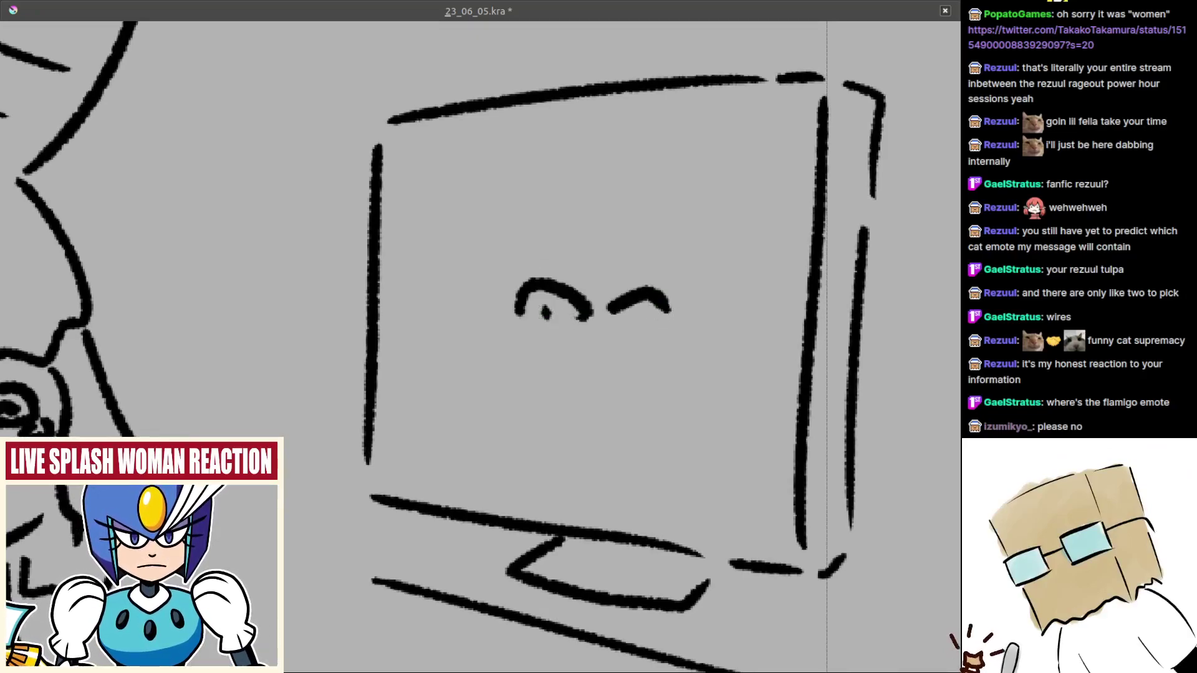
key("ctrl+z")
- Draw two small arched eyes with pupils inside the monitor screen, joined by a curved line underneath
left_click_drag(534, 315, 570, 312)
mouse_move(544, 308)
left_mouse_down()
mouse_move(614, 304)
mouse_move(639, 313)
mouse_move(594, 307)
mouse_move(642, 313)
left_mouse_up()
key("ctrl+z")
left_click_drag(615, 315, 623, 315)
mouse_move(526, 324)
left_mouse_down()
mouse_move(664, 325)
mouse_move(643, 319)
mouse_move(656, 341)
mouse_move(644, 332)
left_mouse_up()
key("ctrl+z")
key("ctrl+z")
key("ctrl+z")
key("ctrl+z")
key("ctrl+z")
left_click_drag(512, 317, 537, 286)
key("ctrl+z")
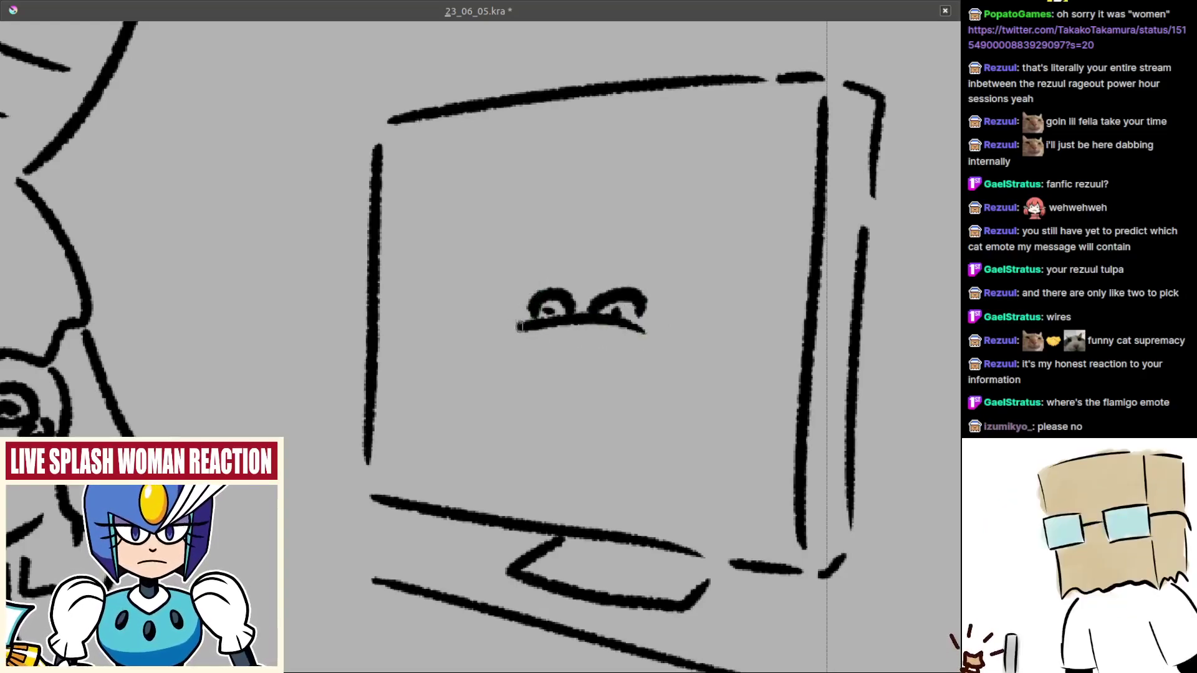
- Frame the eyes on the monitor with a thick eye-socket outline and an outer gorilla-like brow ridge
mouse_move(519, 327)
left_mouse_down()
mouse_move(528, 283)
mouse_move(667, 294)
mouse_move(655, 325)
left_mouse_up()
key("ctrl+z")
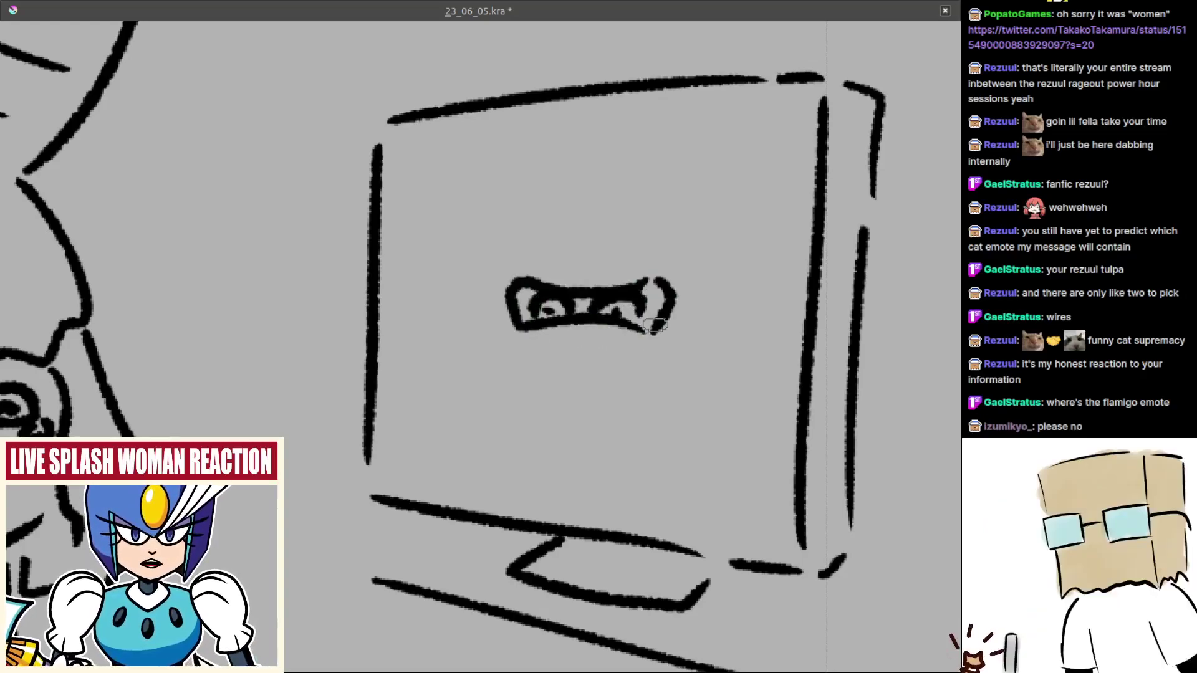
mouse_move(481, 298)
left_mouse_down()
mouse_move(501, 317)
mouse_move(624, 233)
mouse_move(692, 274)
left_mouse_up()
key("ctrl+z")
mouse_move(516, 352)
left_mouse_down()
mouse_move(512, 292)
mouse_move(699, 286)
mouse_move(689, 270)
mouse_move(697, 359)
left_mouse_up()
mouse_move(565, 372)
left_mouse_down()
mouse_move(610, 297)
mouse_move(592, 288)
mouse_move(688, 289)
left_mouse_up()
key("ctrl+z")
- Add two short nostril strokes below the eyes and the rounded left side of the gorilla's muzzle
left_click_drag(648, 314, 663, 310)
mouse_move(565, 282)
left_mouse_down()
mouse_move(523, 340)
mouse_move(538, 354)
left_mouse_up()
key("ctrl+z")
key("ctrl+z")
mouse_move(574, 276)
left_mouse_down()
mouse_move(542, 304)
mouse_move(672, 350)
mouse_move(650, 338)
left_mouse_up()
key("ctrl+z")
key("ctrl+z")
mouse_move(544, 275)
left_mouse_down()
mouse_move(525, 304)
mouse_move(570, 381)
mouse_move(595, 391)
mouse_move(602, 380)
mouse_move(537, 279)
mouse_move(597, 400)
left_mouse_up()
key("ctrl+z")
key("ctrl+z")
key("ctrl+z")
mouse_move(623, 381)
left_mouse_down()
mouse_move(537, 398)
mouse_move(652, 384)
left_mouse_up()
left_click_drag(709, 351, 702, 344)
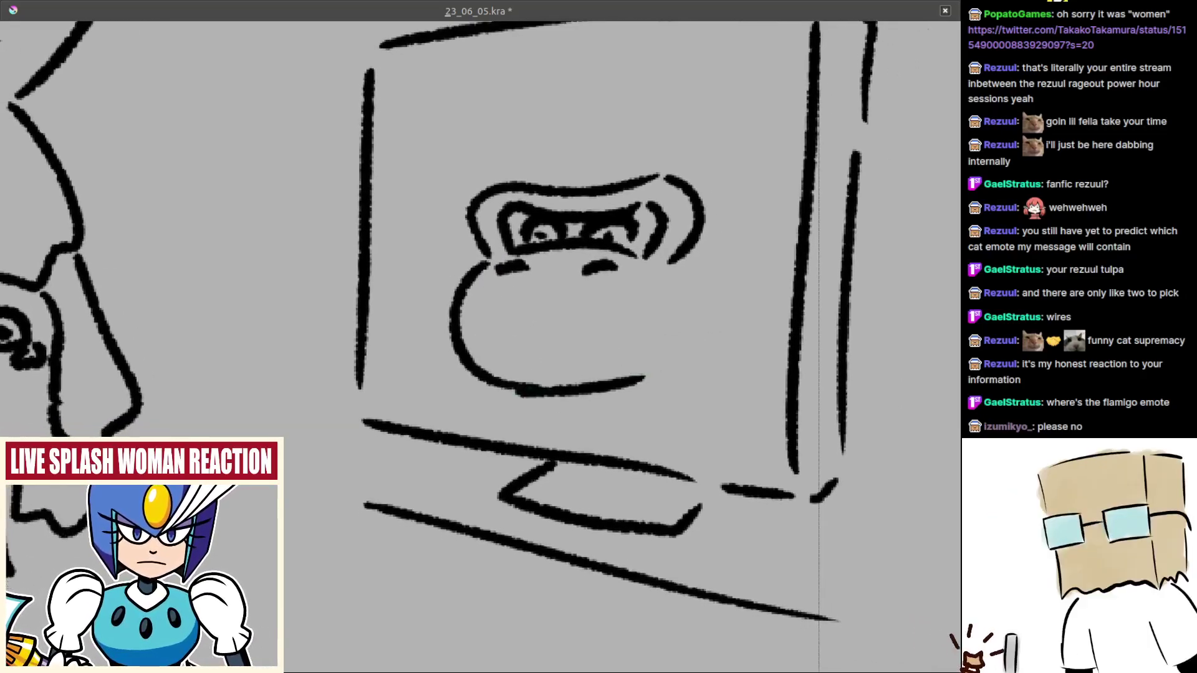
- Redraw the lower curve of the gorilla's muzzle as a smooth wide arc
key("ctrl+z")
mouse_move(517, 386)
left_mouse_down()
mouse_move(575, 389)
mouse_move(500, 384)
mouse_move(641, 366)
left_mouse_up()
key("ctrl+z")
key("ctrl+z")
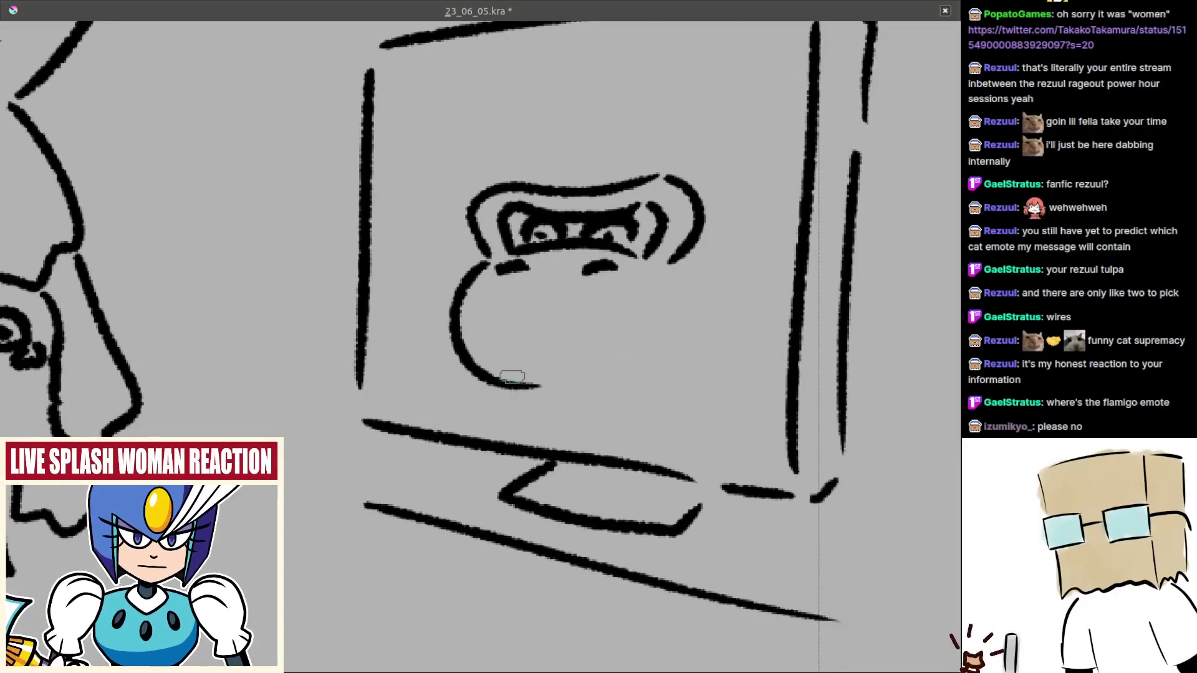
left_click_drag(513, 385, 641, 370)
left_click_drag(675, 385, 692, 408)
key("ctrl+z")
key("ctrl+z")
mouse_move(494, 391)
left_mouse_down()
mouse_move(571, 407)
mouse_move(503, 384)
mouse_move(588, 398)
mouse_move(507, 405)
mouse_move(536, 406)
mouse_move(658, 397)
left_mouse_up()
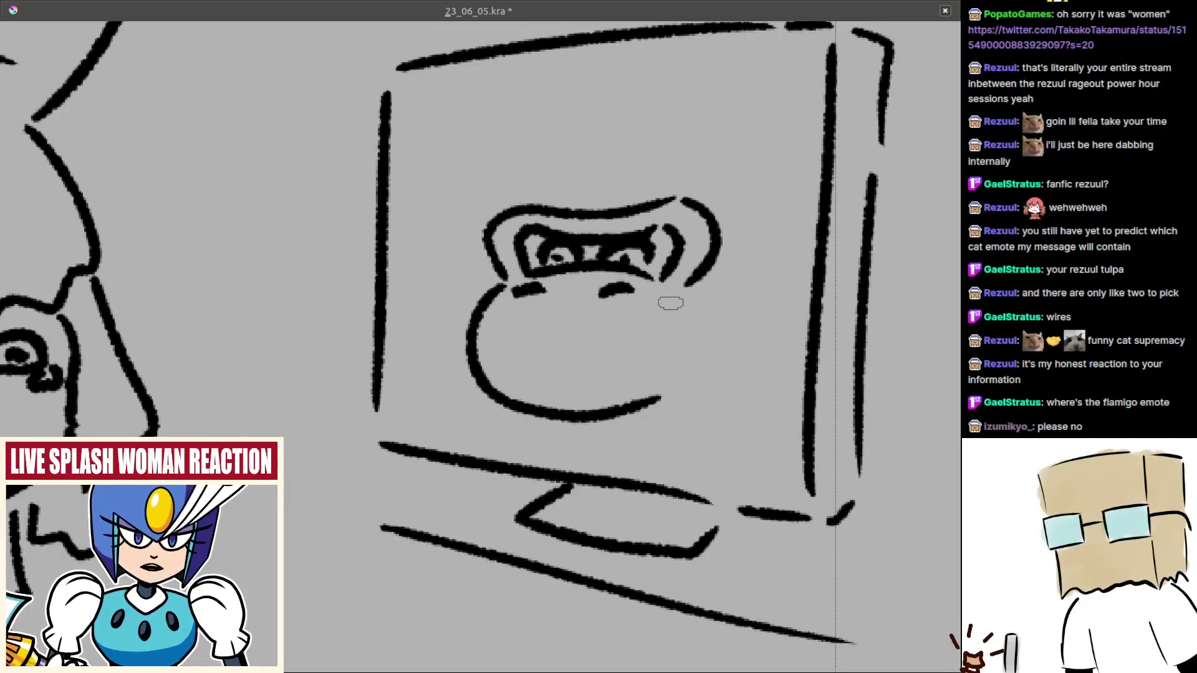
- Close the right side of the gorilla's muzzle with a rounded stroke
left_click_drag(691, 297, 687, 349)
key("ctrl+z")
mouse_move(709, 296)
left_mouse_down()
mouse_move(709, 339)
mouse_move(683, 393)
left_mouse_up()
key("ctrl+z")
mouse_move(585, 334)
left_mouse_down()
mouse_move(513, 372)
mouse_move(564, 414)
left_mouse_up()
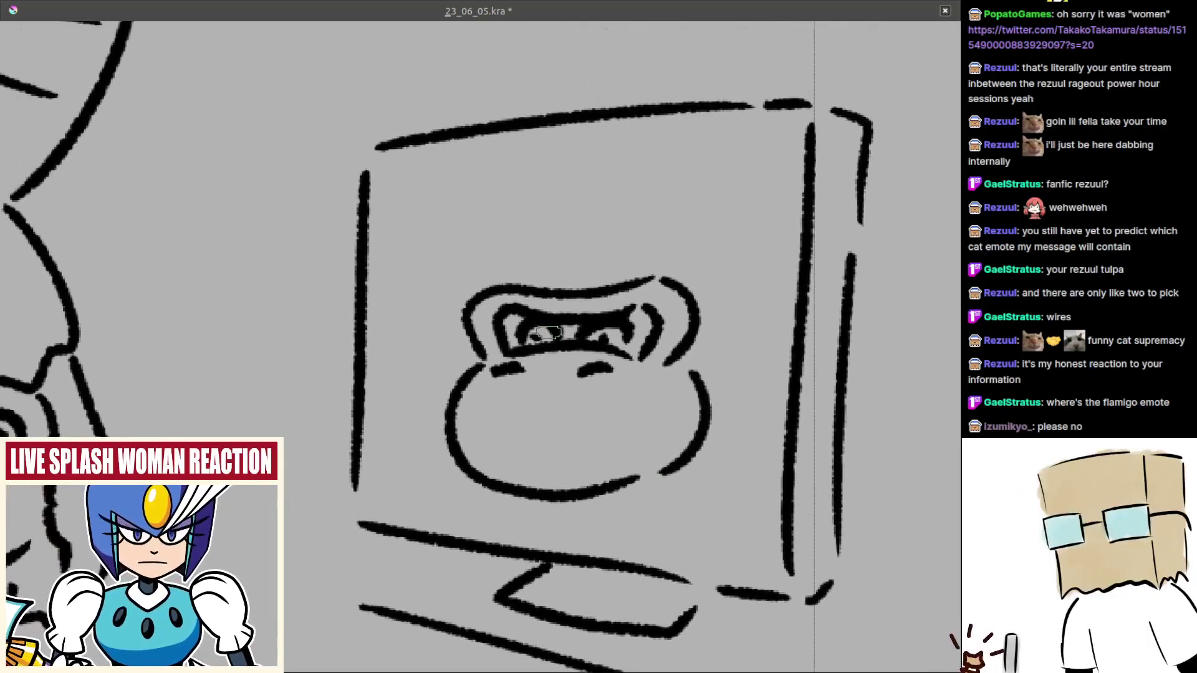
- Draw the left side of the gorilla's head, curving up from the brow into a hair tuft
key("ctrl+z")
mouse_move(498, 274)
left_mouse_down()
mouse_move(483, 228)
mouse_move(569, 151)
left_mouse_up()
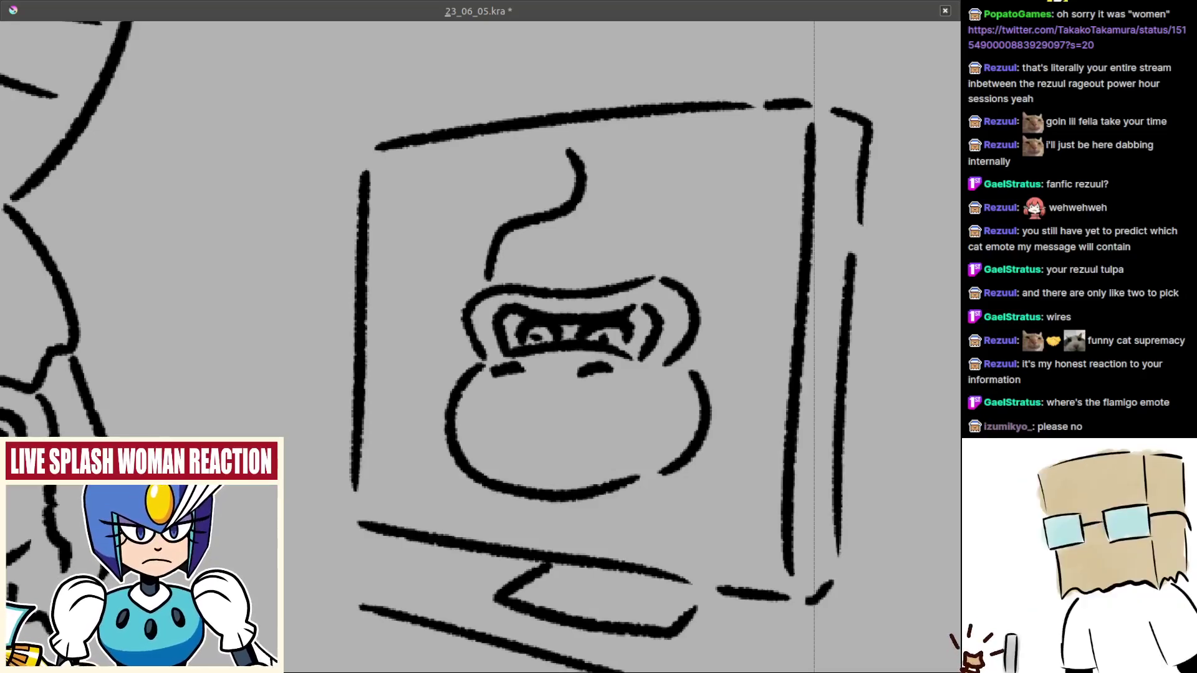
left_click_drag(581, 359, 560, 377)
- Draw the right slope of the gorilla's hair tuft as a short curved stroke
mouse_move(555, 164)
left_mouse_down()
mouse_move(614, 175)
mouse_move(575, 164)
mouse_move(678, 226)
mouse_move(674, 214)
mouse_move(742, 267)
mouse_move(700, 239)
mouse_move(709, 282)
mouse_move(643, 240)
left_mouse_up()
key("ctrl+z")
key("ctrl+z")
key("ctrl+z")
key("ctrl+z")
- Round off the right side of the gorilla's head with a curved stroke below the tuft
mouse_move(606, 174)
left_mouse_down()
mouse_move(677, 259)
mouse_move(635, 211)
mouse_move(655, 290)
mouse_move(643, 307)
mouse_move(650, 276)
left_mouse_up()
key("ctrl+z")
key("ctrl+z")
key("ctrl+z")
key("ctrl+z")
key("ctrl+z")
mouse_move(610, 153)
left_mouse_down()
mouse_move(644, 256)
mouse_move(661, 208)
mouse_move(662, 258)
left_mouse_up()
key("ctrl+z")
key("ctrl+z")
- Draw the gorilla's oval ear with an inner curve on the right side of the head
mouse_move(617, 272)
left_mouse_down()
mouse_move(649, 247)
mouse_move(663, 342)
mouse_move(644, 373)
left_mouse_up()
key("ctrl+z")
key("ctrl+z")
key("ctrl+z")
key("ctrl+z")
mouse_move(614, 265)
left_mouse_down()
mouse_move(658, 327)
mouse_move(668, 255)
left_mouse_up()
key("ctrl+z")
left_click_drag(618, 290, 650, 352)
key("ctrl+z")
mouse_move(616, 316)
left_mouse_down()
mouse_move(657, 254)
mouse_move(621, 305)
mouse_move(663, 317)
mouse_move(668, 278)
mouse_move(652, 373)
left_mouse_up()
key("ctrl+z")
key("ctrl+z")
key("ctrl+z")
key("ctrl+z")
mouse_move(669, 323)
left_mouse_down()
mouse_move(719, 343)
mouse_move(689, 345)
mouse_move(688, 326)
mouse_move(684, 363)
mouse_move(660, 374)
left_mouse_up()
key("ctrl+z")
key("ctrl+z")
left_click_drag(660, 366, 707, 344)
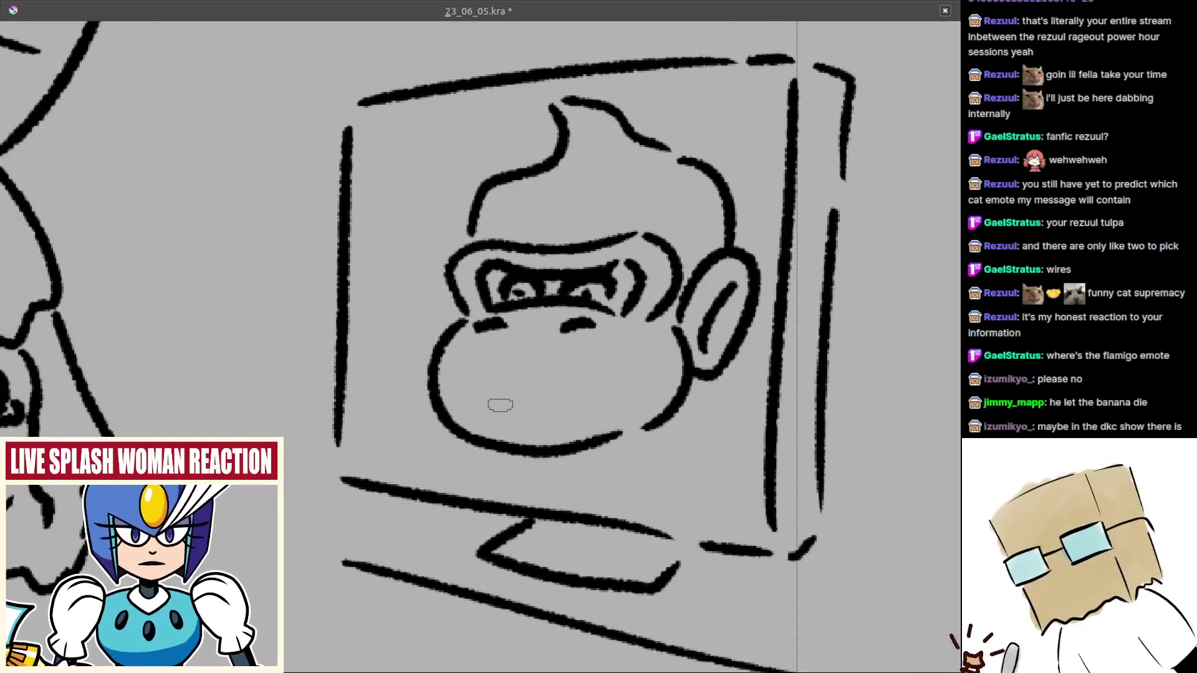
- Draw a flat, straight mouth line across the gorilla's muzzle and begin the neck beneath it
mouse_move(471, 365)
left_mouse_down()
mouse_move(491, 381)
mouse_move(550, 383)
mouse_move(540, 335)
mouse_move(554, 350)
left_mouse_up()
key("ctrl+z")
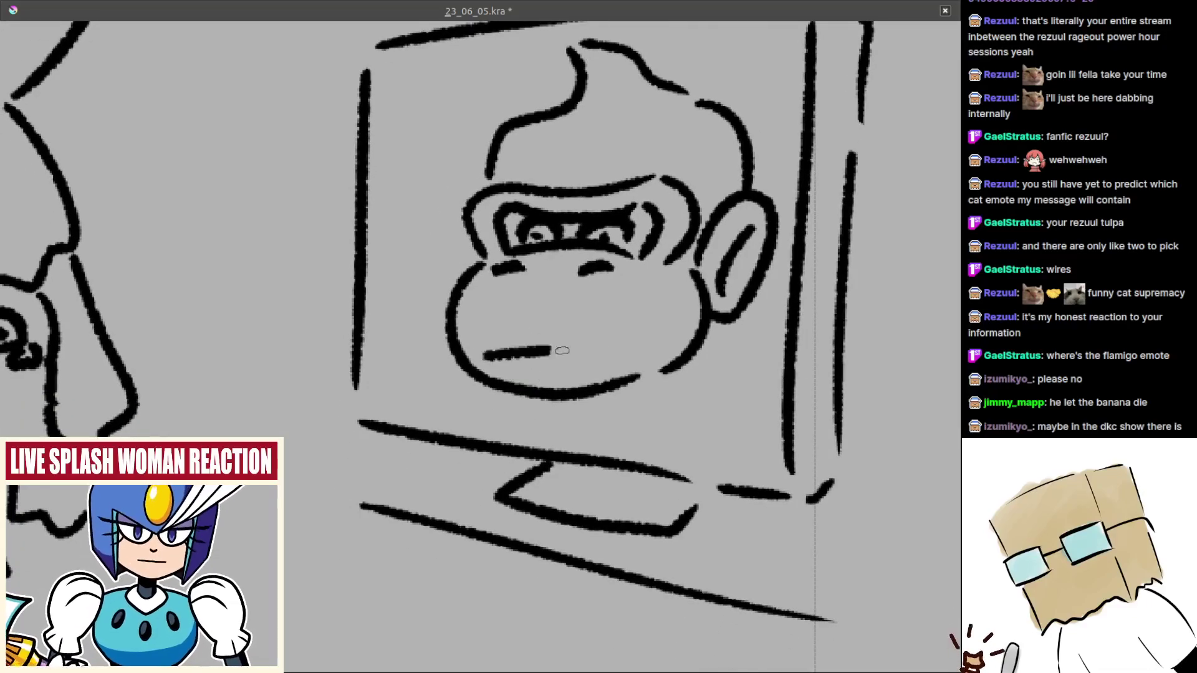
key("ctrl+z")
mouse_move(481, 345)
left_mouse_down()
mouse_move(604, 345)
mouse_move(633, 469)
mouse_move(670, 451)
mouse_move(656, 438)
mouse_move(605, 461)
mouse_move(618, 462)
left_mouse_up()
key("ctrl+z")
key("ctrl+z")
- Draw the gorilla's neck and chest strokes under the muzzle and a short shoulder stroke behind the ear
mouse_move(652, 421)
left_mouse_down()
mouse_move(671, 472)
mouse_move(662, 465)
left_mouse_up()
key("ctrl+z")
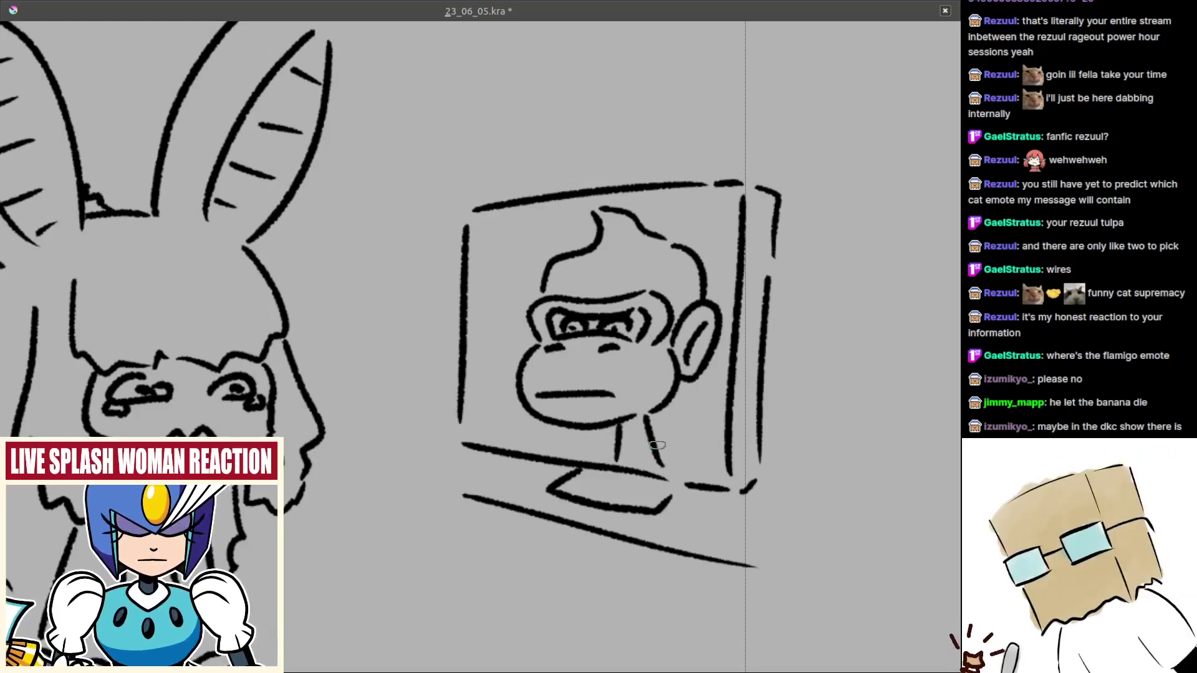
left_click_drag(529, 436, 563, 459)
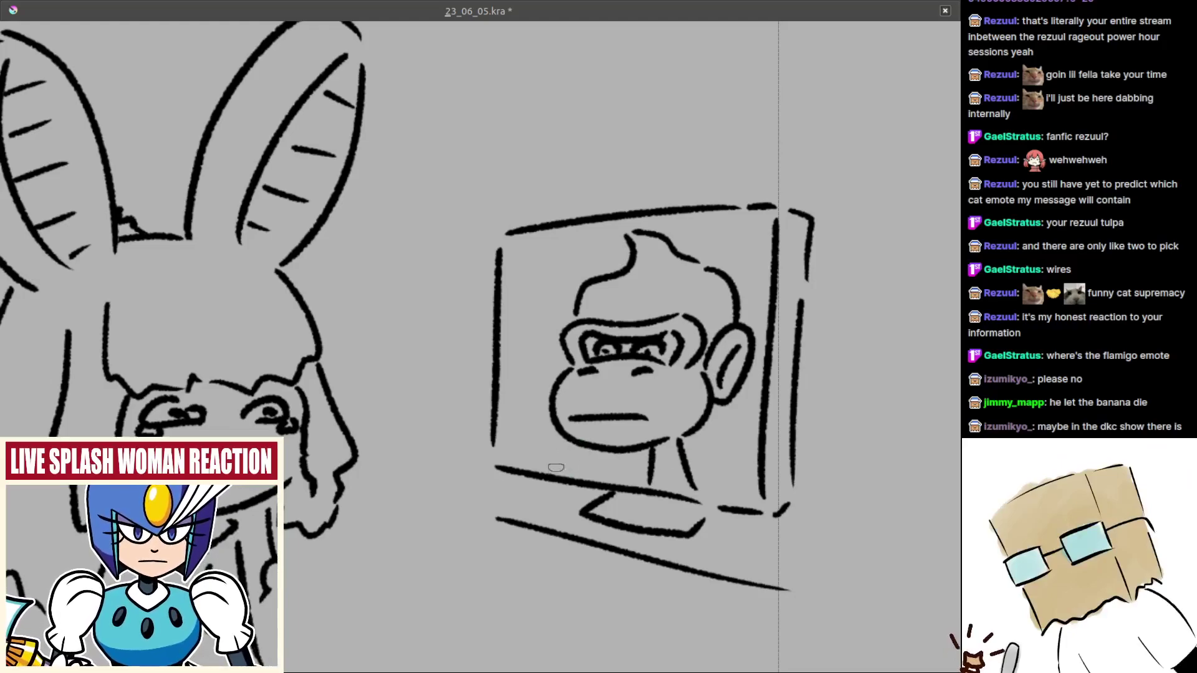
key("ctrl+z")
left_click_drag(633, 474, 608, 462)
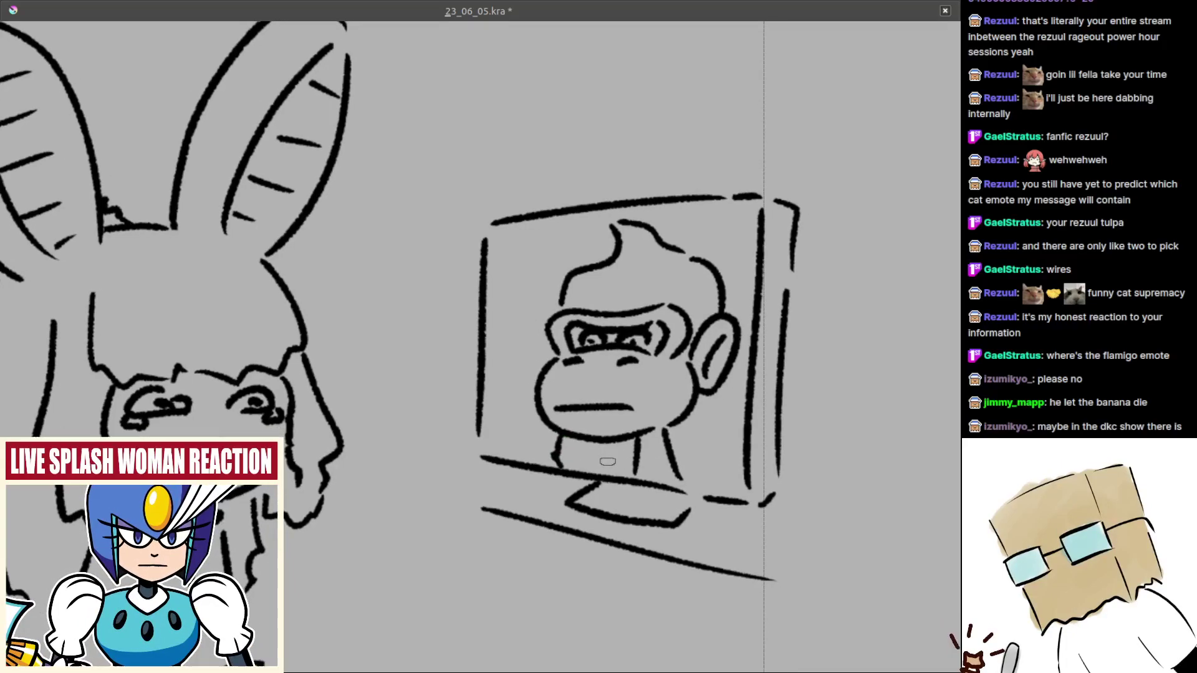
left_click_drag(713, 458, 671, 460)
mouse_move(677, 494)
left_mouse_down()
mouse_move(661, 468)
mouse_move(677, 412)
left_mouse_up()
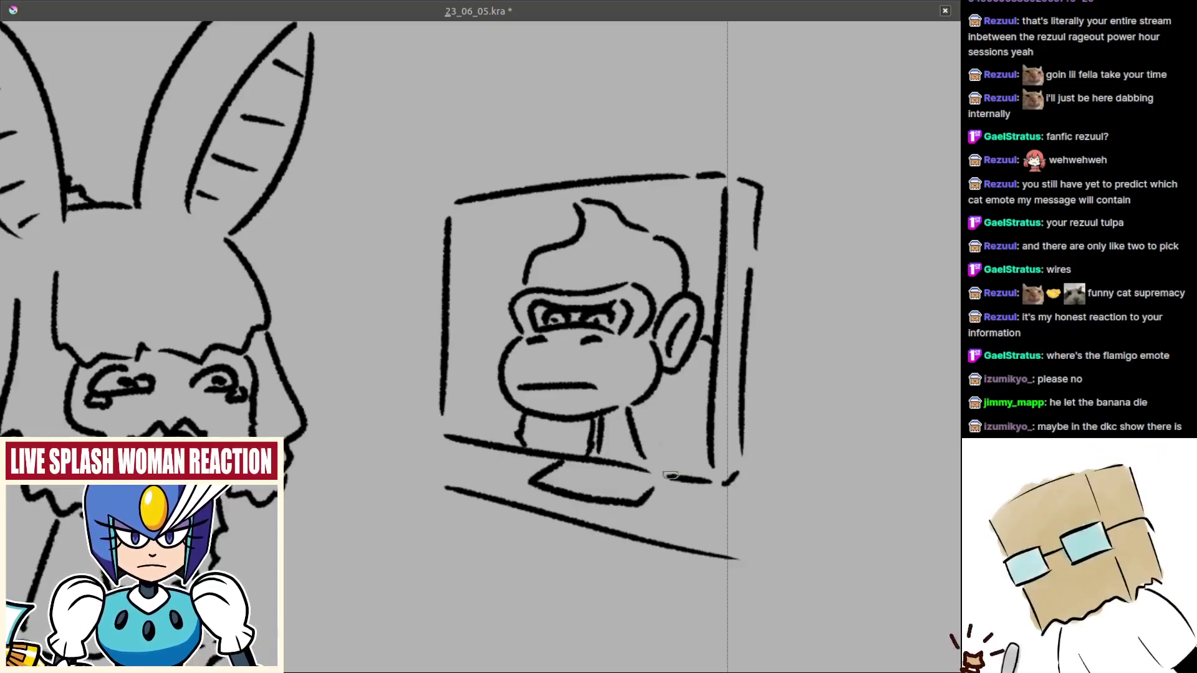
- Add a jagged fur stroke beside the gorilla's neck, running down to the monitor's lower edge
scroll(671, 437, "down", 6)
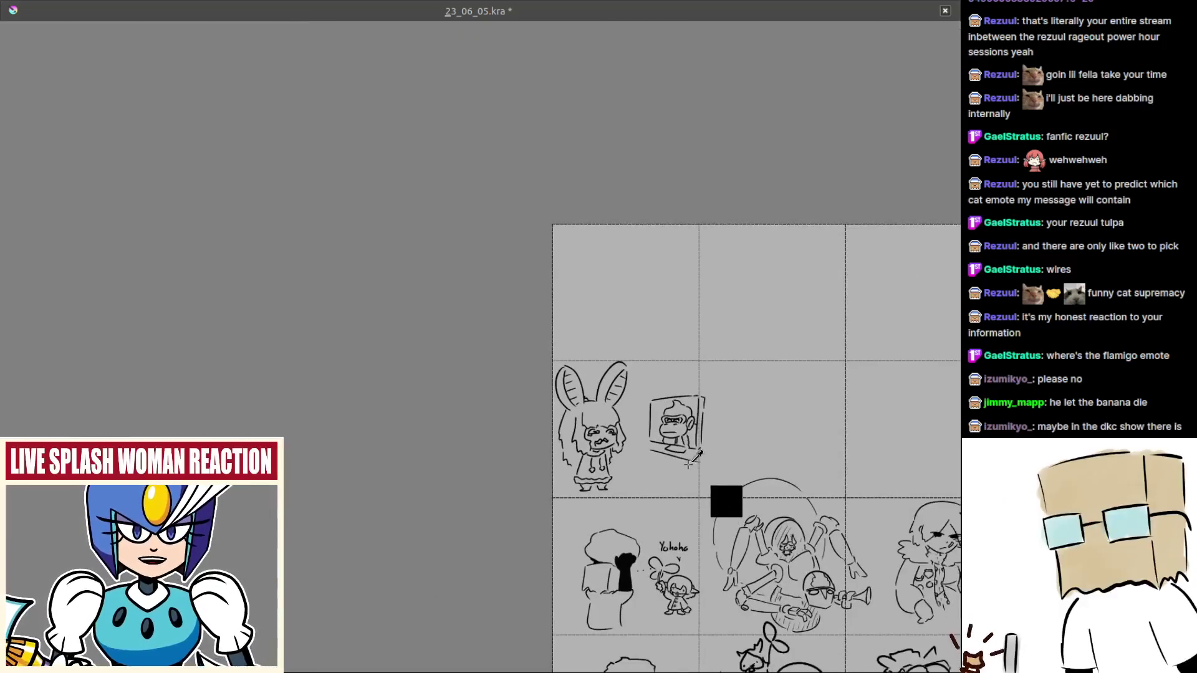
scroll(692, 462, "up", 8)
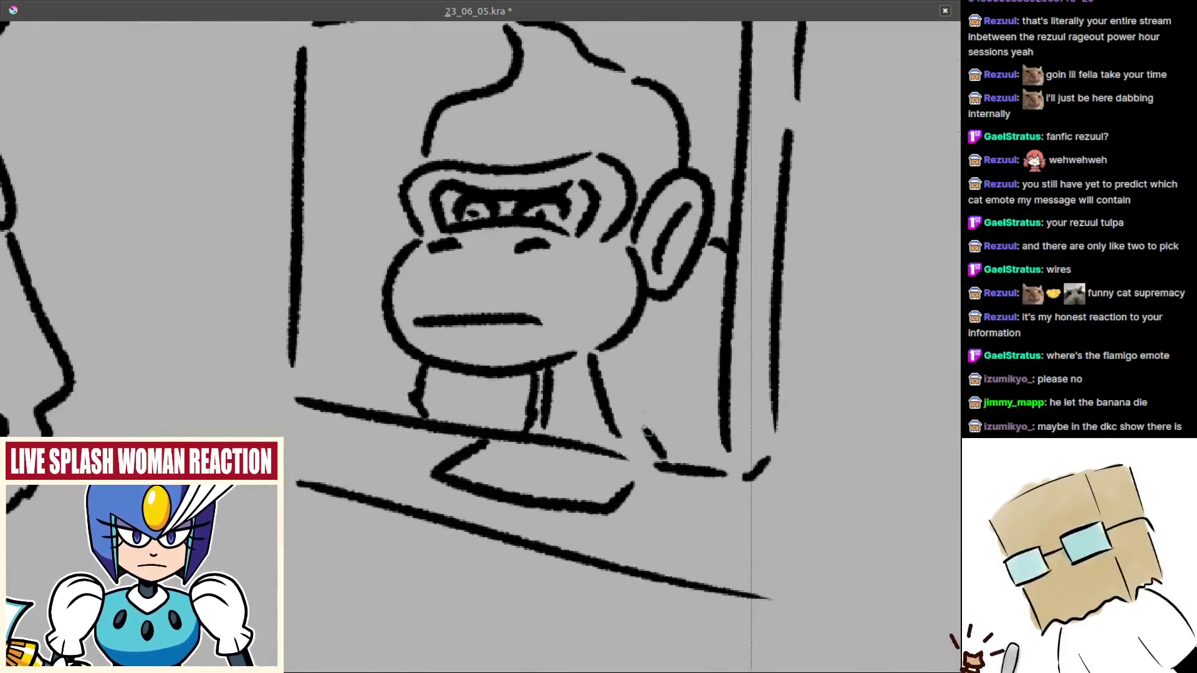
left_click_drag(648, 431, 655, 352)
key("ctrl+z")
mouse_move(665, 464)
left_mouse_down()
mouse_move(632, 400)
mouse_move(633, 363)
left_mouse_up()
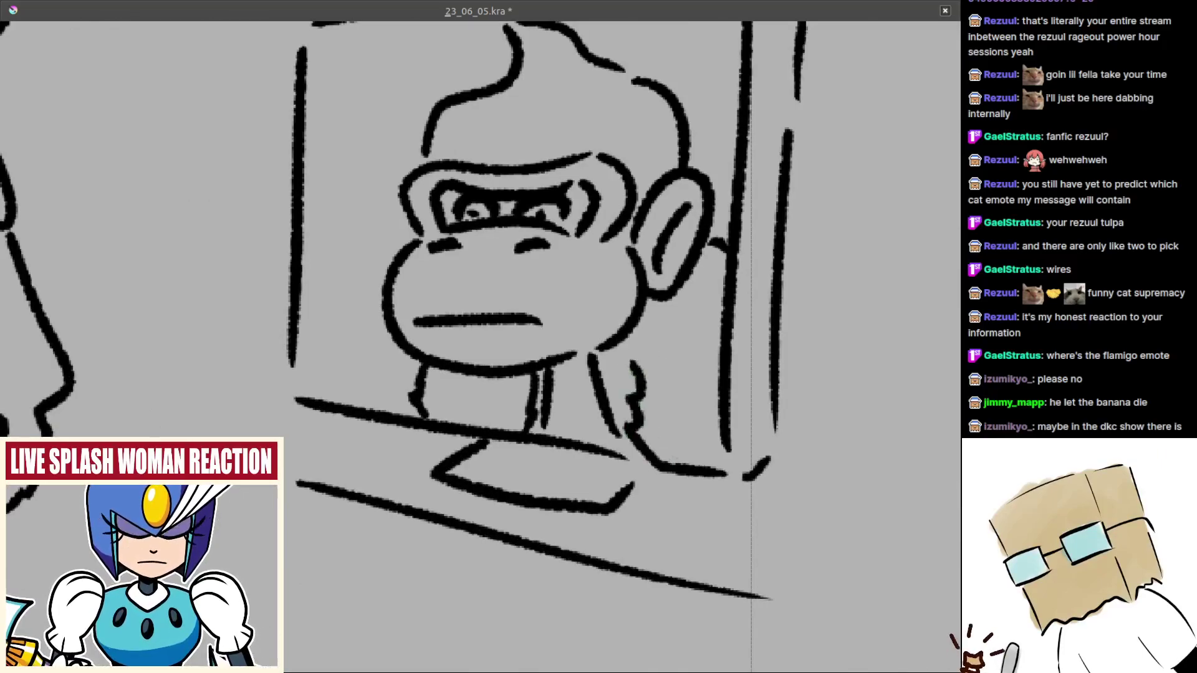
- Review the finished monitor doodle beside the crying rabbit-eared character and save the file
scroll(661, 443, "down", 2)
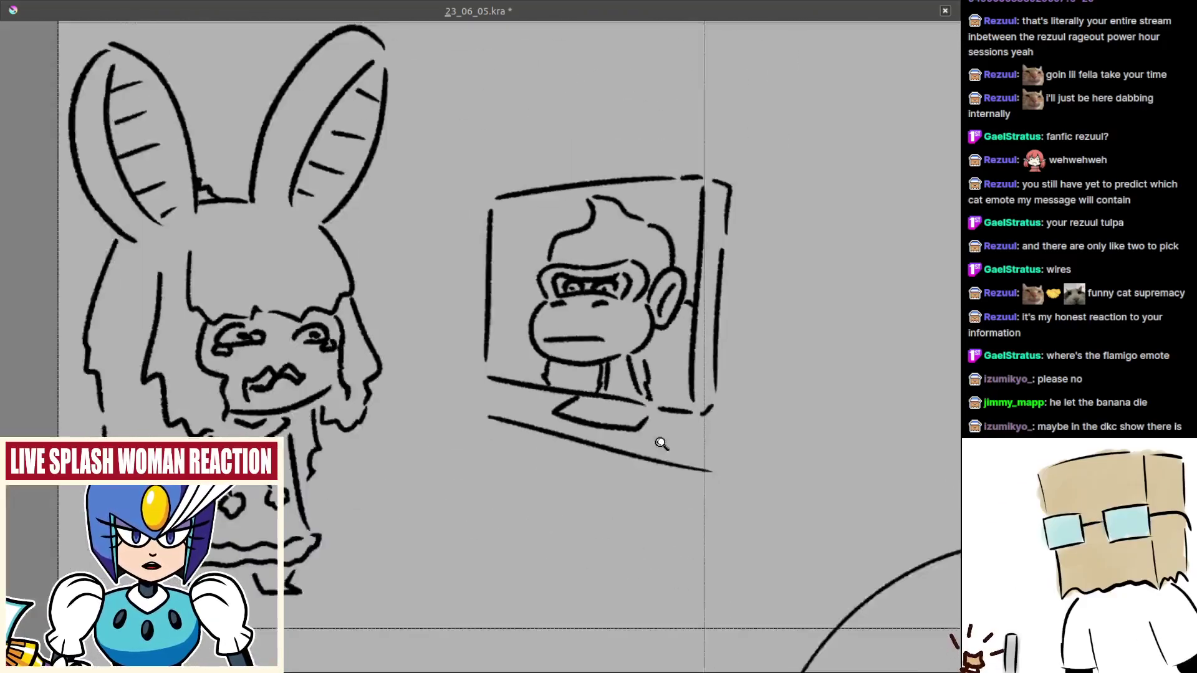
scroll(661, 443, "down", 3)
scroll(603, 386, "up", 2)
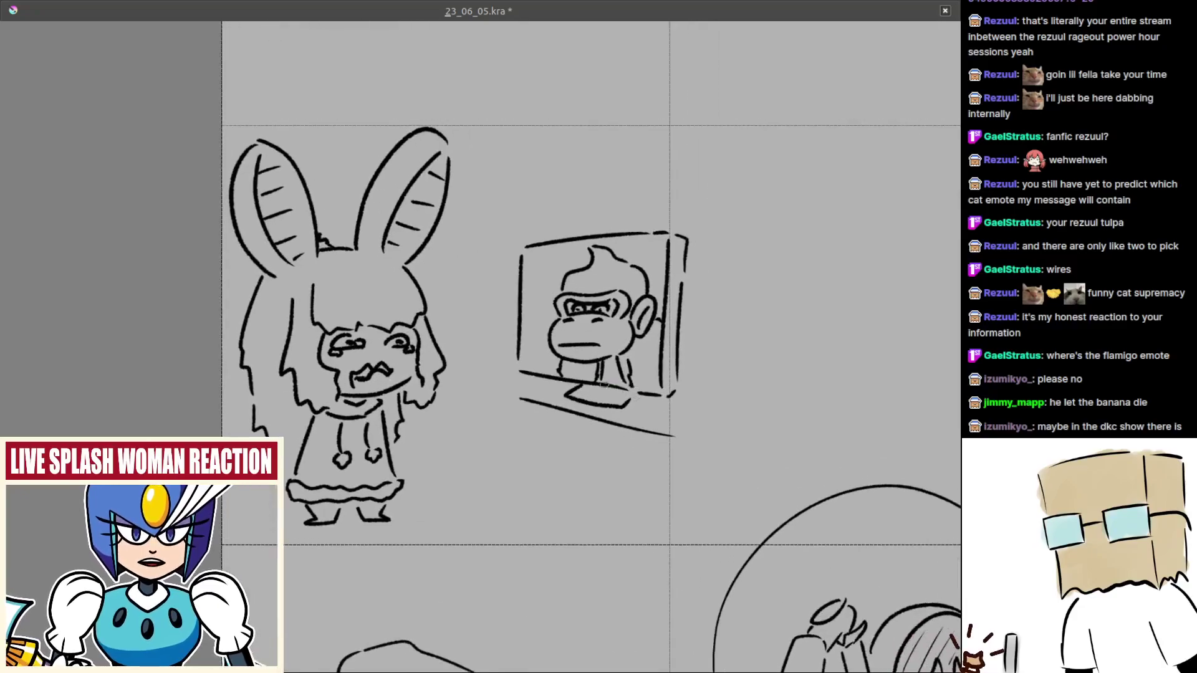
left_click_drag(604, 385, 570, 396)
scroll(631, 431, "down", 1)
key("ctrl+s")
left_click_drag(609, 437, 557, 455)
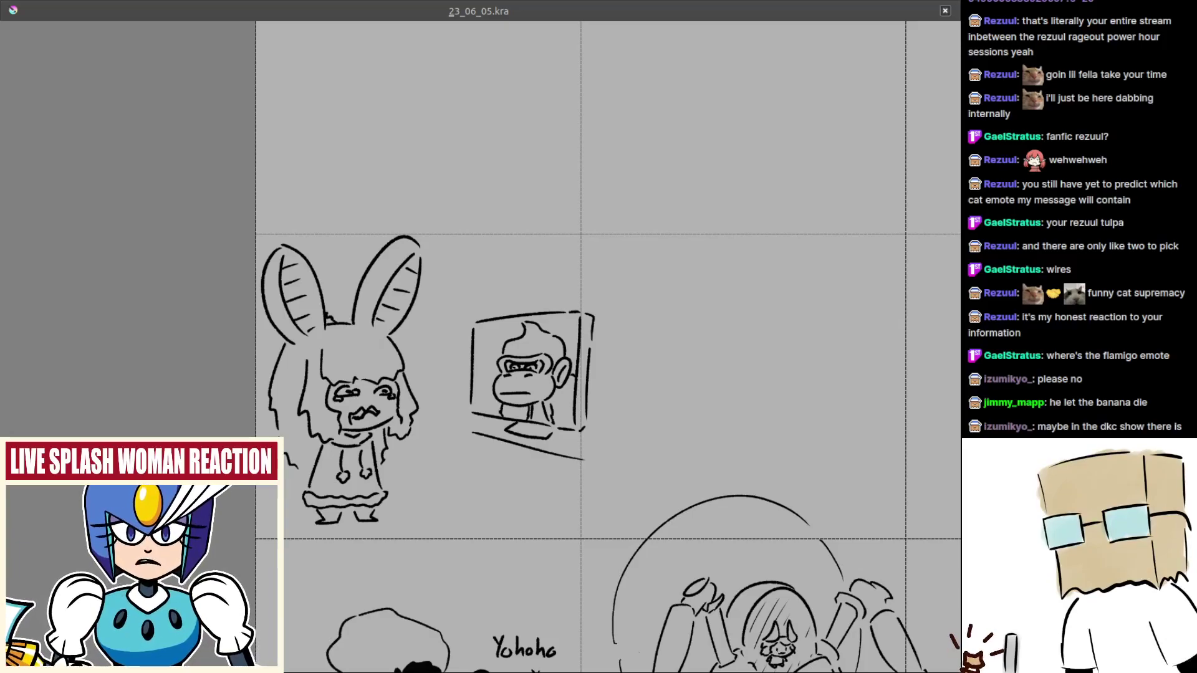
- Select the monitor drawing with a rectangle and move it slightly left, inside the rabbit-eared character's grid cell
left_click_drag(625, 421, 623, 491)
left_click_drag(284, 294, 540, 526)
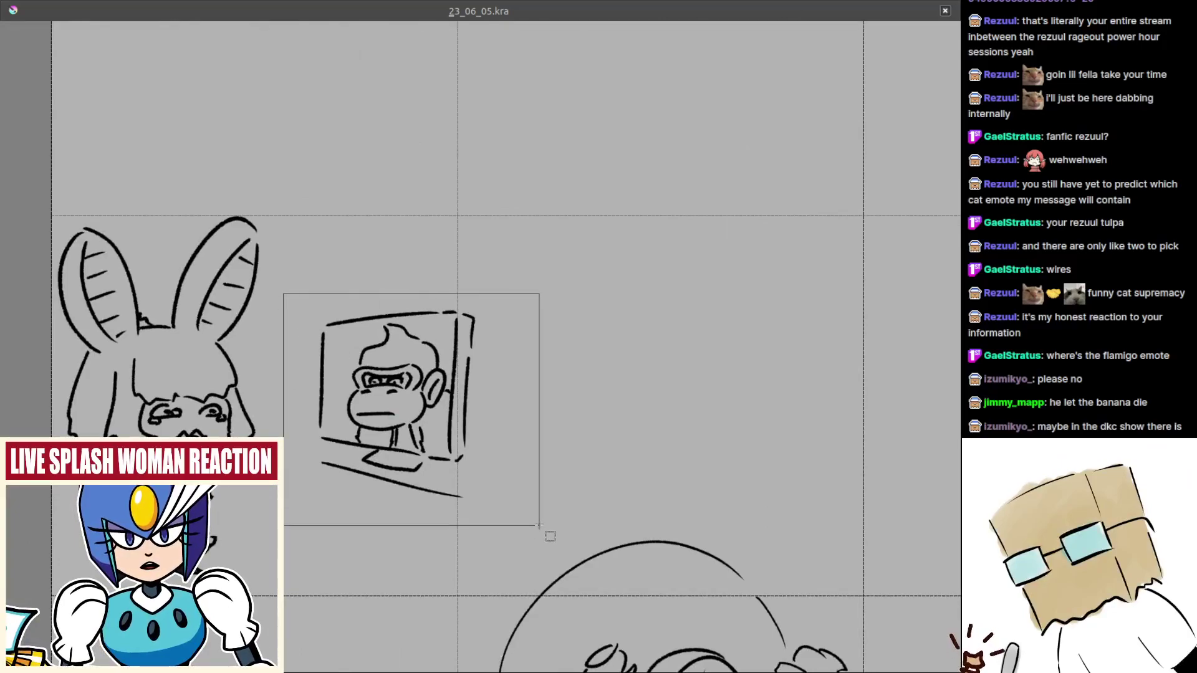
key("t")
left_click_drag(470, 490, 447, 490)
left_click_drag(566, 493, 423, 510)
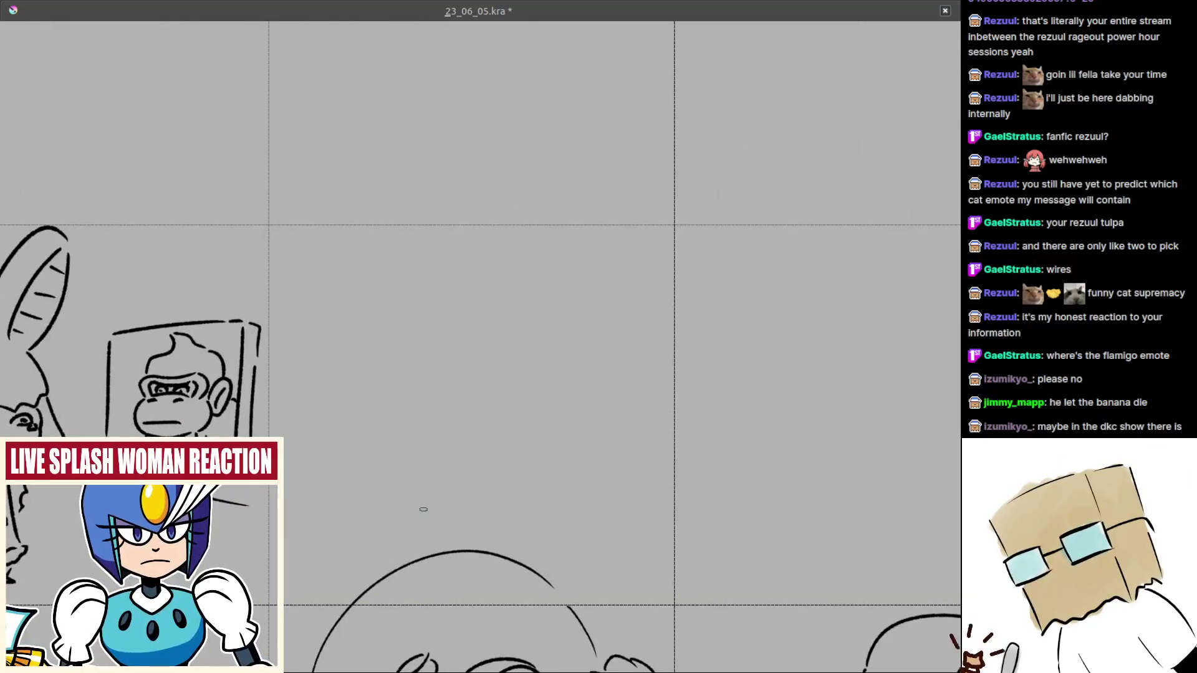
- Start a fox-like character in the empty cell beside the monitor with a tall, rounded left ear
left_click_drag(564, 443, 696, 432)
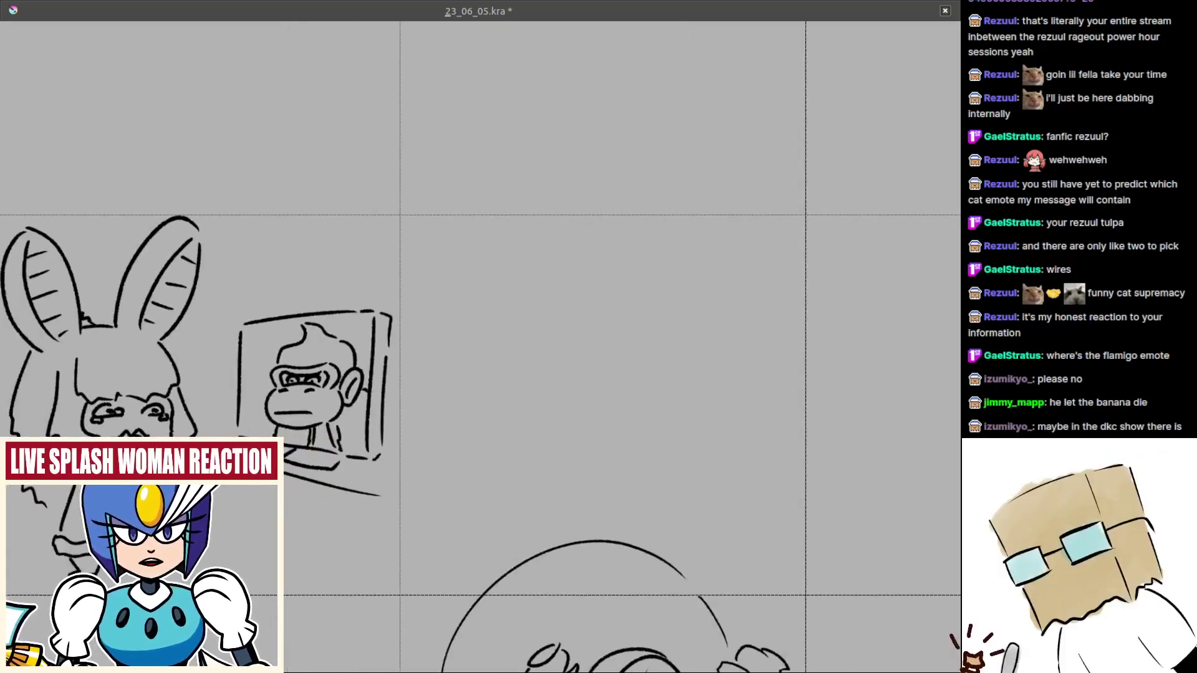
left_click_drag(618, 388, 578, 391)
left_click_drag(557, 435, 573, 414)
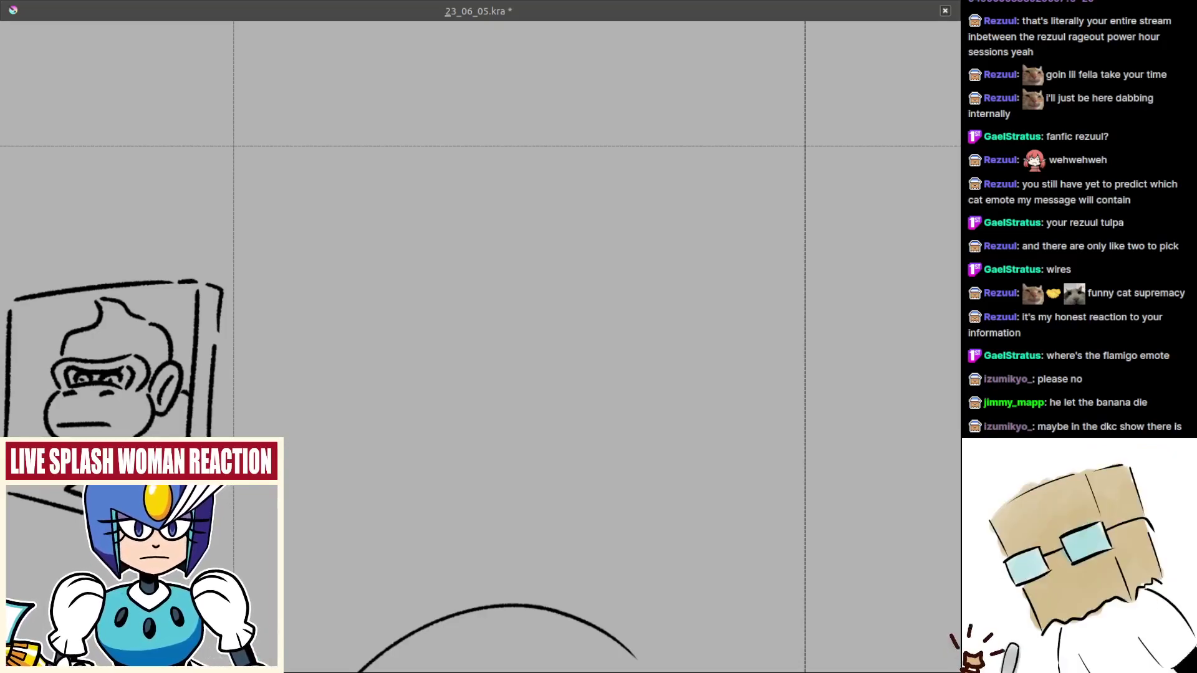
scroll(415, 355, "down", 1)
key("ctrl+z")
mouse_move(333, 363)
left_mouse_down()
mouse_move(298, 283)
mouse_move(345, 301)
left_mouse_up()
key("ctrl+z")
key("ctrl+z")
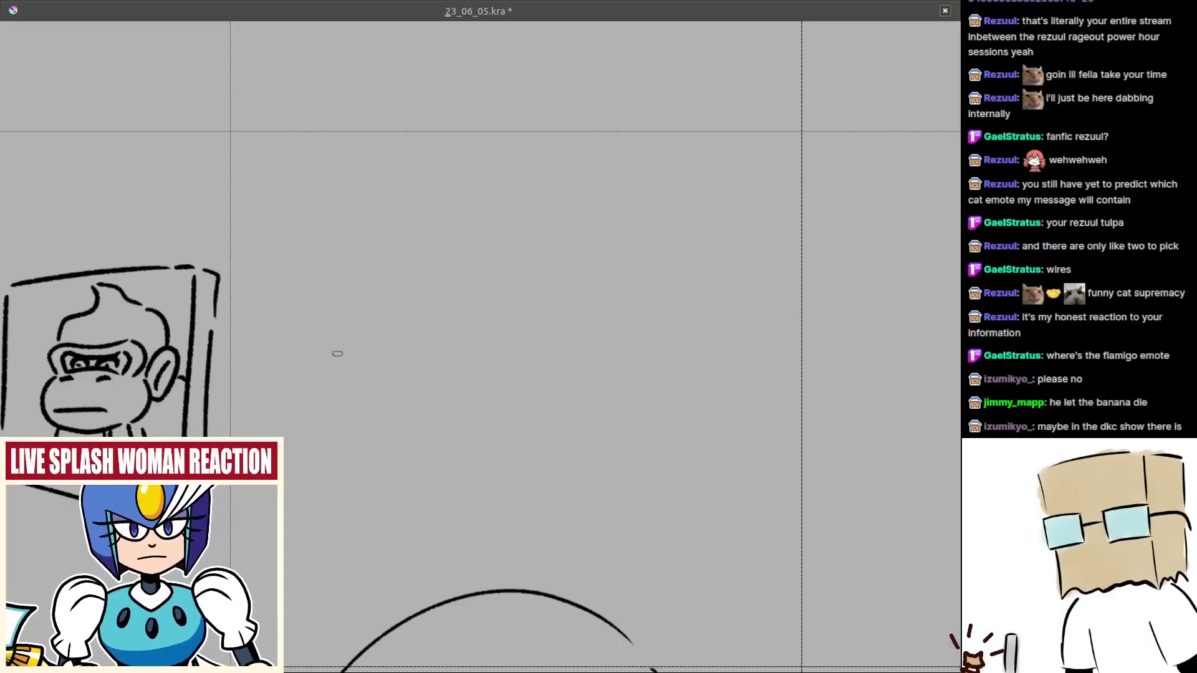
mouse_move(316, 349)
left_mouse_down()
mouse_move(278, 265)
mouse_move(350, 304)
left_mouse_up()
key("ctrl+z")
mouse_move(323, 356)
left_mouse_down()
mouse_move(294, 283)
mouse_move(378, 333)
mouse_move(383, 252)
left_mouse_up()
key("ctrl+z")
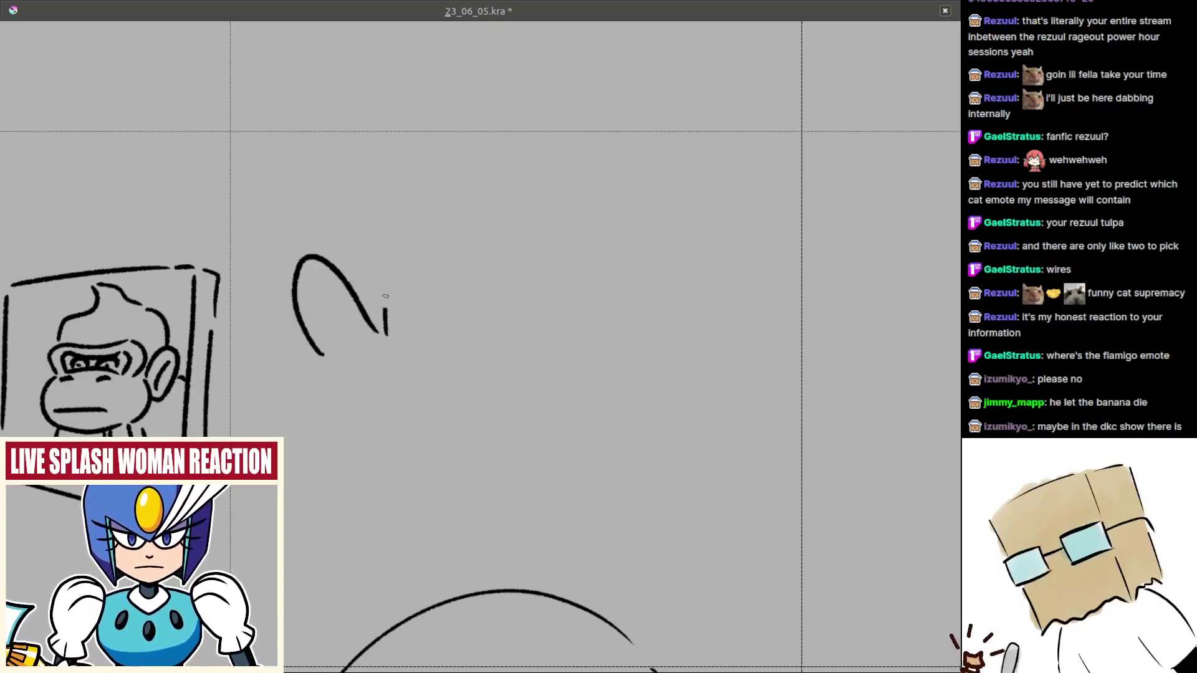
- Draw the fox's rounded right ear as an arch beside the left one
mouse_move(387, 333)
left_mouse_down()
mouse_move(388, 253)
mouse_move(427, 325)
mouse_move(429, 312)
mouse_move(442, 324)
mouse_move(415, 258)
mouse_move(440, 320)
left_mouse_up()
key("ctrl+z")
key("ctrl+z")
key("ctrl+z")
key("ctrl+z")
key("ctrl+z")
mouse_move(433, 315)
left_mouse_down()
mouse_move(468, 302)
mouse_move(449, 318)
mouse_move(465, 288)
mouse_move(498, 277)
mouse_move(465, 214)
left_mouse_up()
key("ctrl+z")
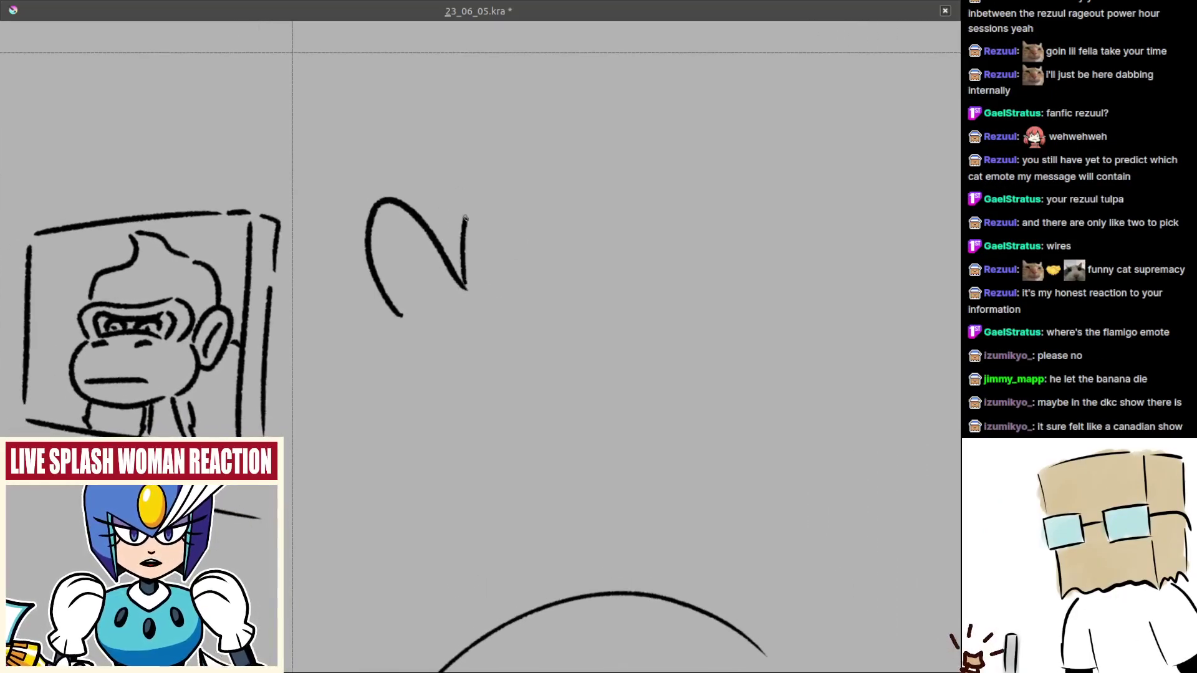
key("ctrl+z")
key("ctrl+z")
mouse_move(475, 277)
left_mouse_down()
mouse_move(514, 240)
mouse_move(525, 272)
left_mouse_up()
key("ctrl+z")
mouse_move(478, 292)
left_mouse_down()
mouse_move(473, 248)
mouse_move(539, 273)
mouse_move(526, 267)
mouse_move(548, 298)
left_mouse_up()
key("ctrl+z")
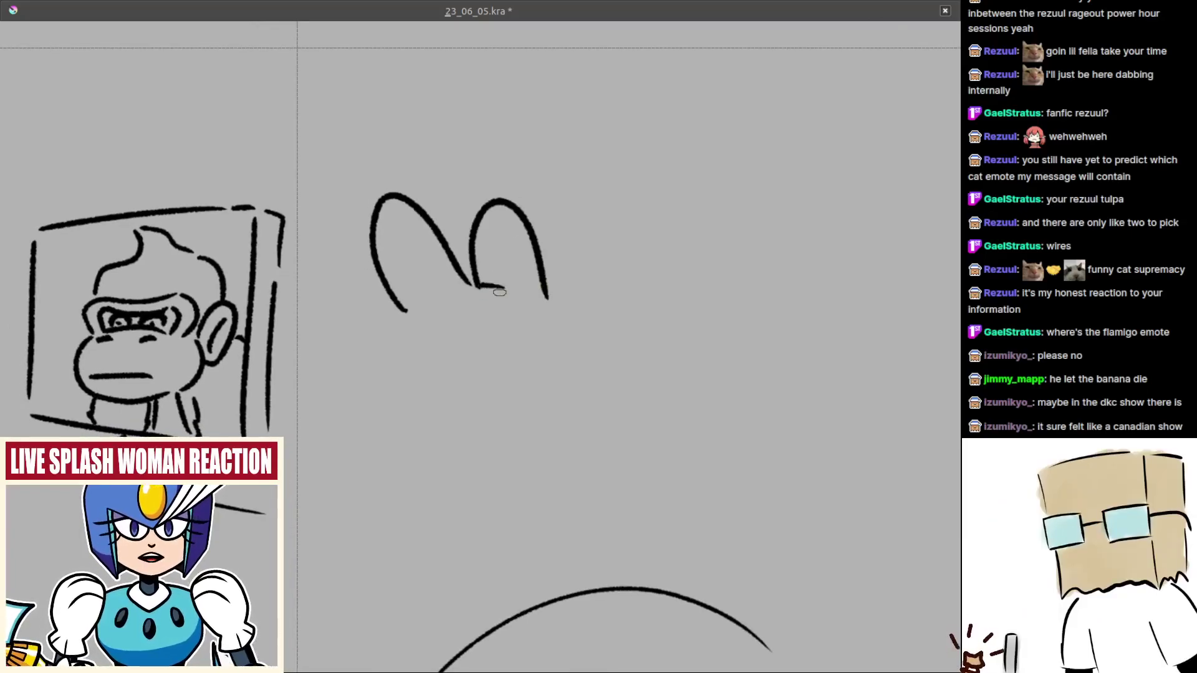
- Add a short head line at the base of the ears and zigzag markings across both ear tips
left_click_drag(470, 286, 501, 287)
mouse_move(504, 312)
left_mouse_down()
mouse_move(510, 297)
mouse_move(562, 352)
left_mouse_up()
left_click_drag(431, 288, 585, 264)
key("ctrl+z")
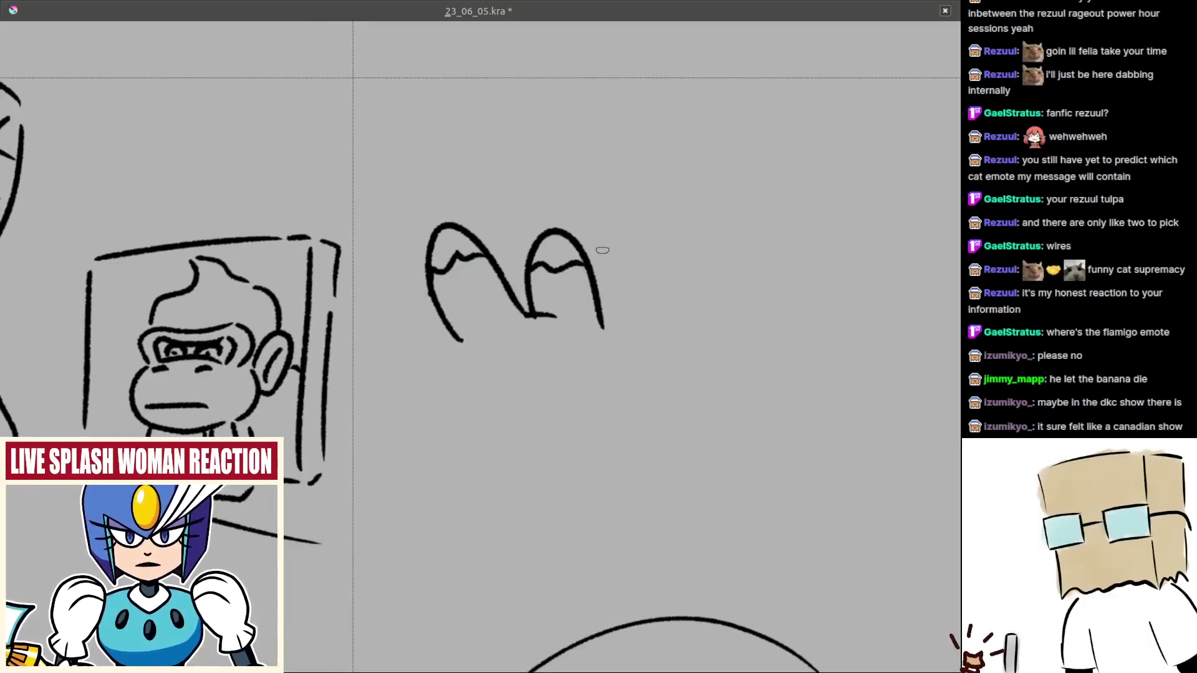
- Outline the fox's angular face with a pointed left cheek, a bent right cheek and a slanted jaw
mouse_move(580, 412)
left_mouse_down()
mouse_move(534, 382)
mouse_move(542, 376)
mouse_move(524, 384)
left_mouse_up()
mouse_move(452, 343)
left_mouse_down()
mouse_move(414, 361)
mouse_move(514, 402)
left_mouse_up()
key("ctrl+z")
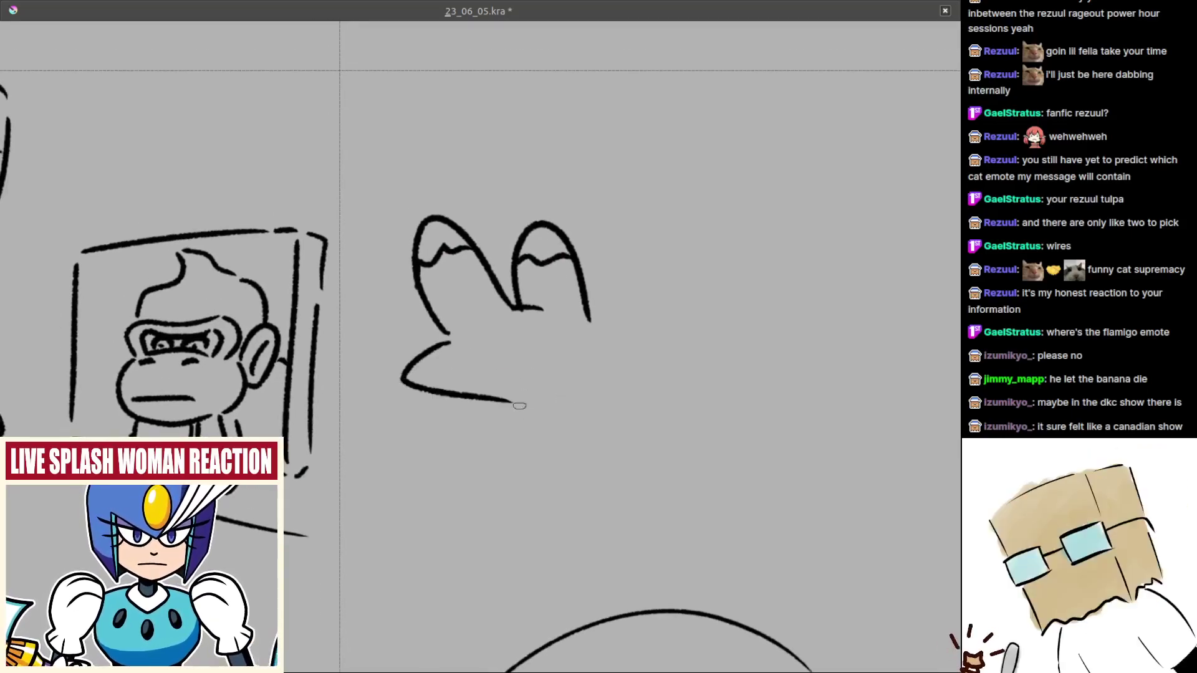
key("ctrl+z")
left_click_drag(449, 339, 527, 422)
left_click_drag(597, 333, 623, 376)
key("ctrl+z")
mouse_move(597, 324)
left_mouse_down()
mouse_move(623, 355)
mouse_move(620, 402)
mouse_move(596, 425)
left_mouse_up()
key("ctrl+z")
key("ctrl+z")
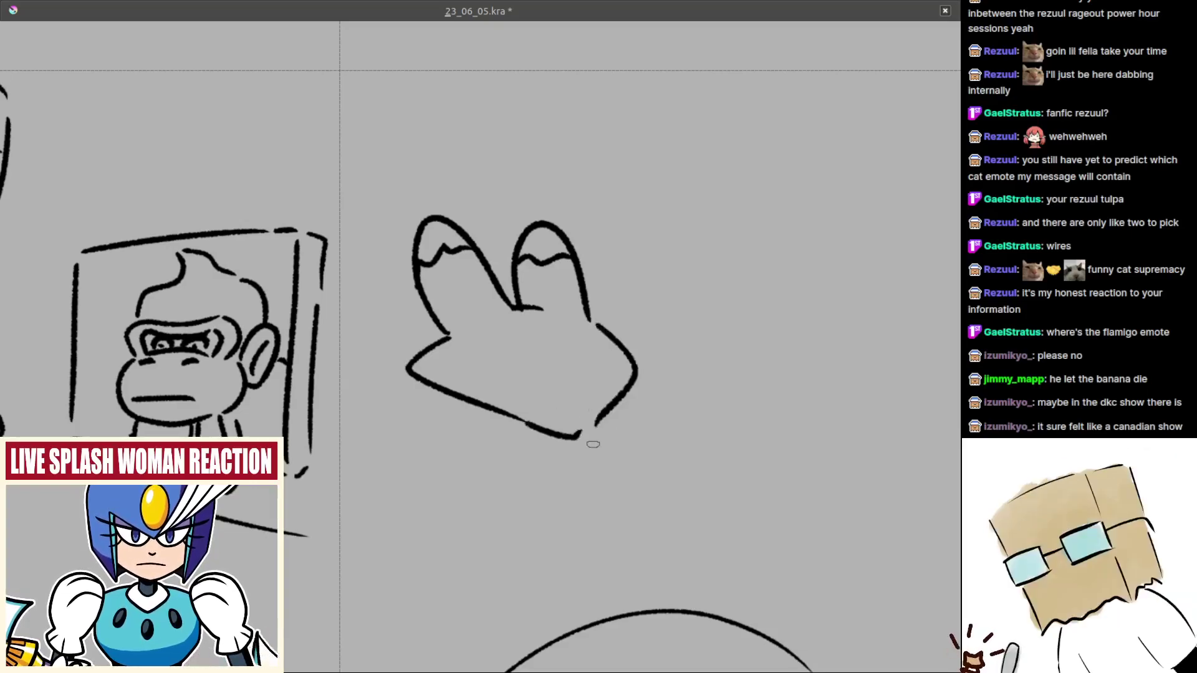
- Finish the tip of the fox's snout with a curved chin stroke and a small filled nose
scroll(544, 421, "up", 1)
left_click_drag(521, 419, 611, 437)
key("ctrl+z")
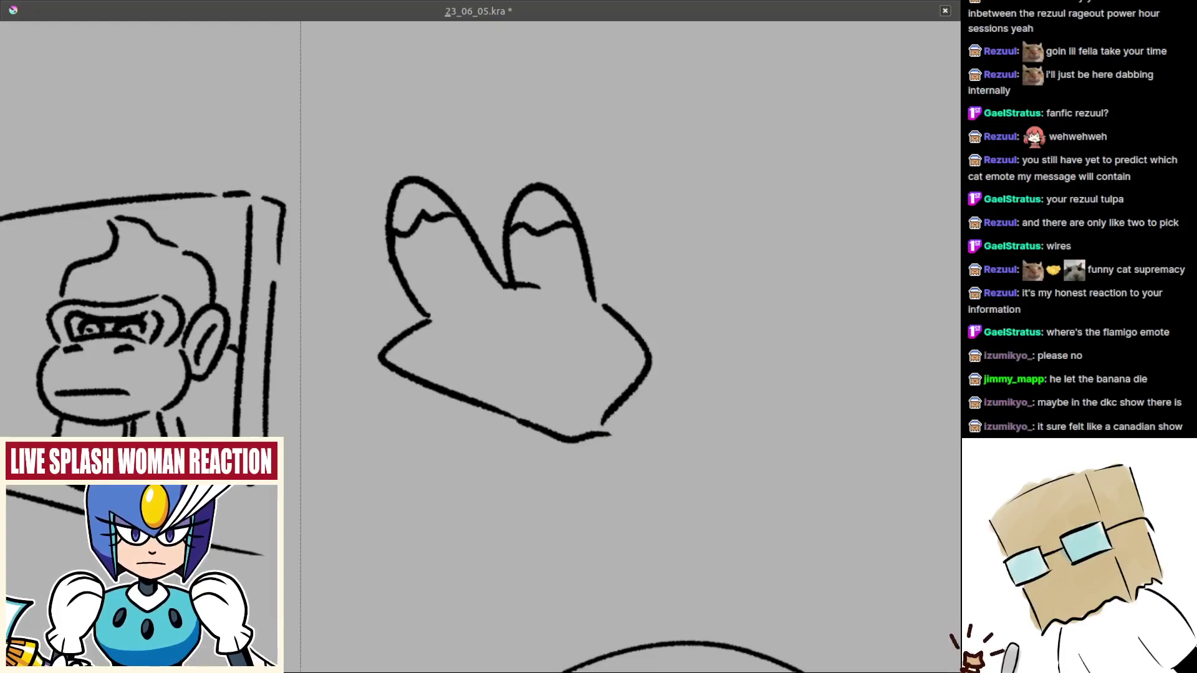
key("ctrl+z")
mouse_move(519, 419)
left_mouse_down()
mouse_move(627, 434)
mouse_move(557, 413)
left_mouse_up()
left_click_drag(523, 368, 540, 378)
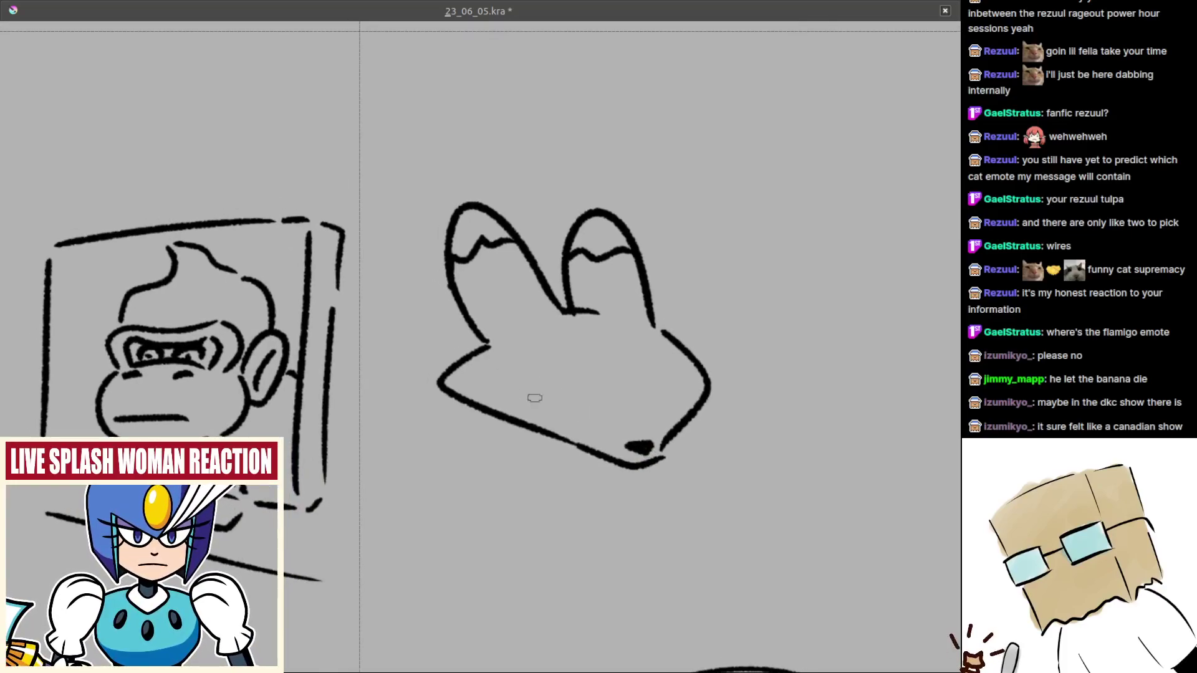
- Draw two thick, slanted, narrow eyes on the fox's face
mouse_move(519, 389)
left_mouse_down()
mouse_move(594, 416)
mouse_move(542, 396)
mouse_move(586, 410)
left_mouse_up()
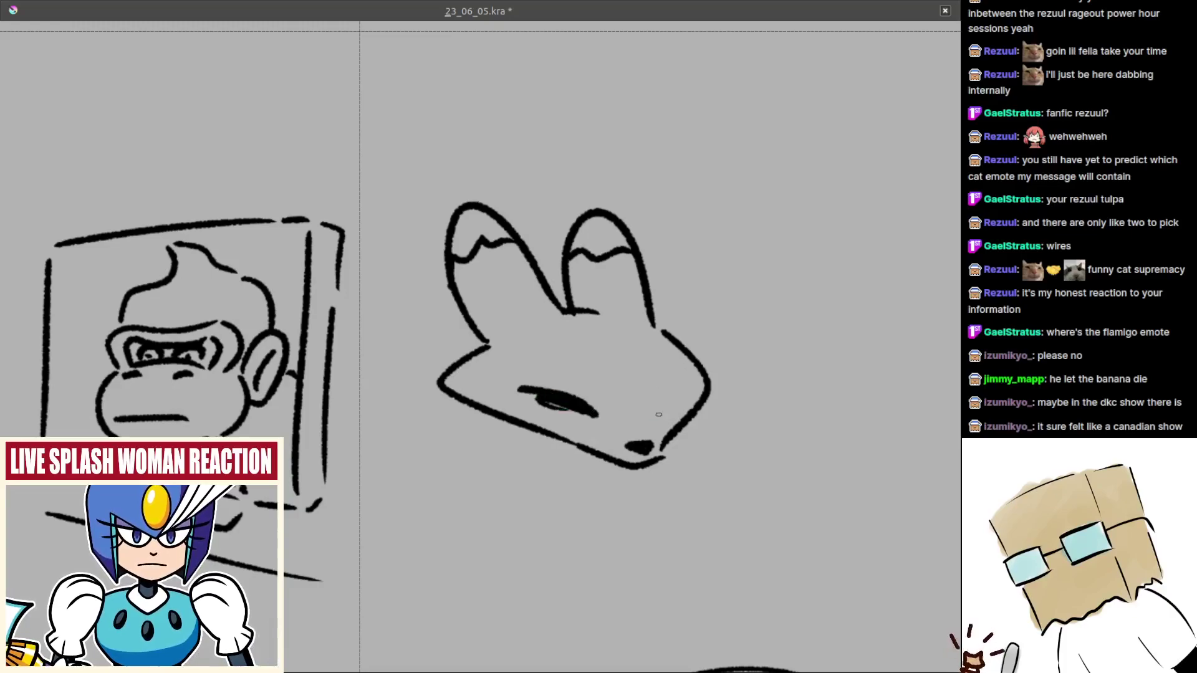
left_click_drag(659, 415, 681, 369)
left_click_drag(598, 393, 517, 414)
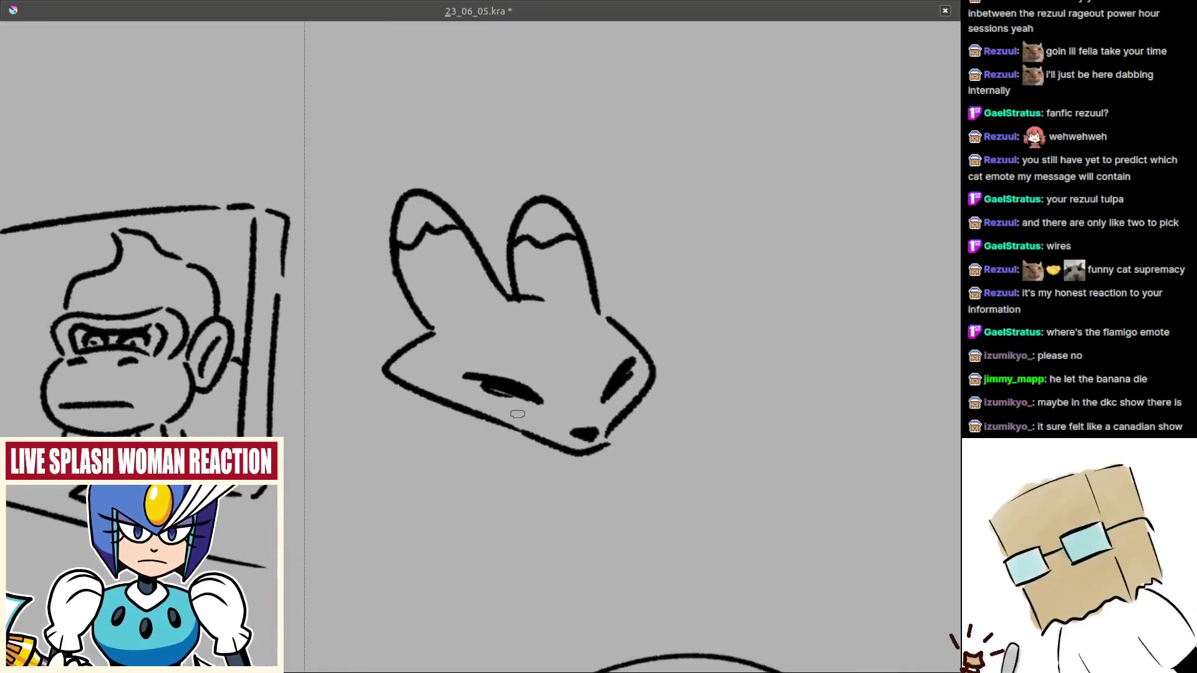
- Add lower-lid detail and small markings beneath the fox's eyes
left_click_drag(647, 404, 631, 387)
left_click_drag(552, 404, 583, 405)
left_click_drag(488, 372, 547, 398)
left_click_drag(620, 391, 652, 371)
mouse_move(634, 384)
left_mouse_down()
mouse_move(636, 426)
mouse_move(608, 405)
left_mouse_up()
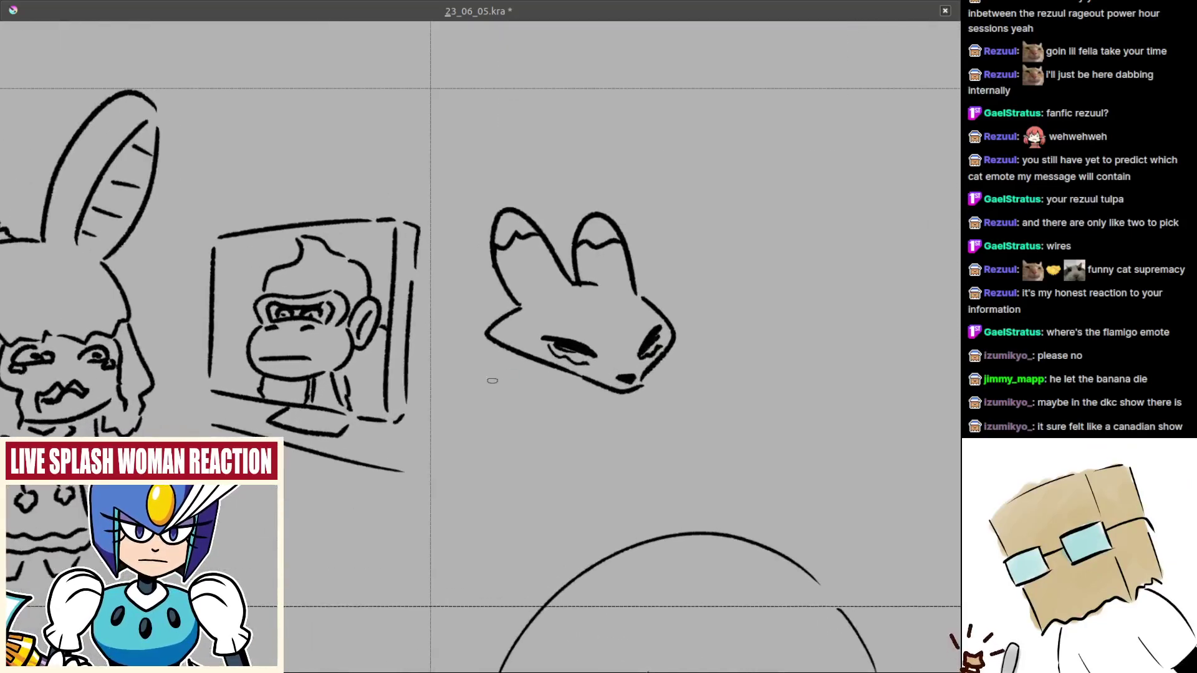
- Draw a jagged fur ruff around the fox's neck, from the left cheek down and up to the right
mouse_move(493, 381)
left_mouse_down()
mouse_move(533, 379)
mouse_move(510, 399)
mouse_move(511, 372)
mouse_move(574, 402)
left_mouse_up()
mouse_move(704, 338)
left_mouse_down()
mouse_move(709, 392)
mouse_move(683, 447)
left_mouse_up()
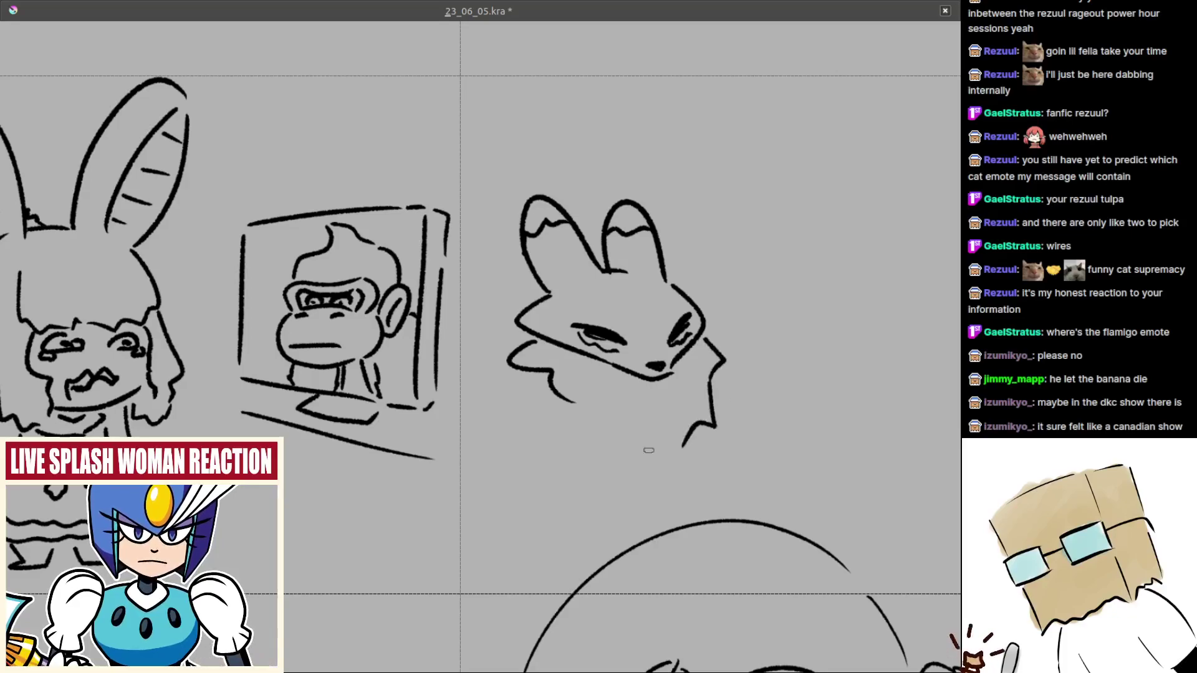
mouse_move(597, 422)
left_mouse_down()
mouse_move(645, 461)
mouse_move(577, 453)
left_mouse_up()
key("ctrl+z")
mouse_move(500, 381)
left_mouse_down()
mouse_move(507, 413)
mouse_move(593, 427)
left_mouse_up()
key("ctrl+z")
left_click_drag(593, 424, 620, 436)
key("ctrl+z")
left_click_drag(531, 400, 624, 435)
left_click_drag(645, 480, 609, 446)
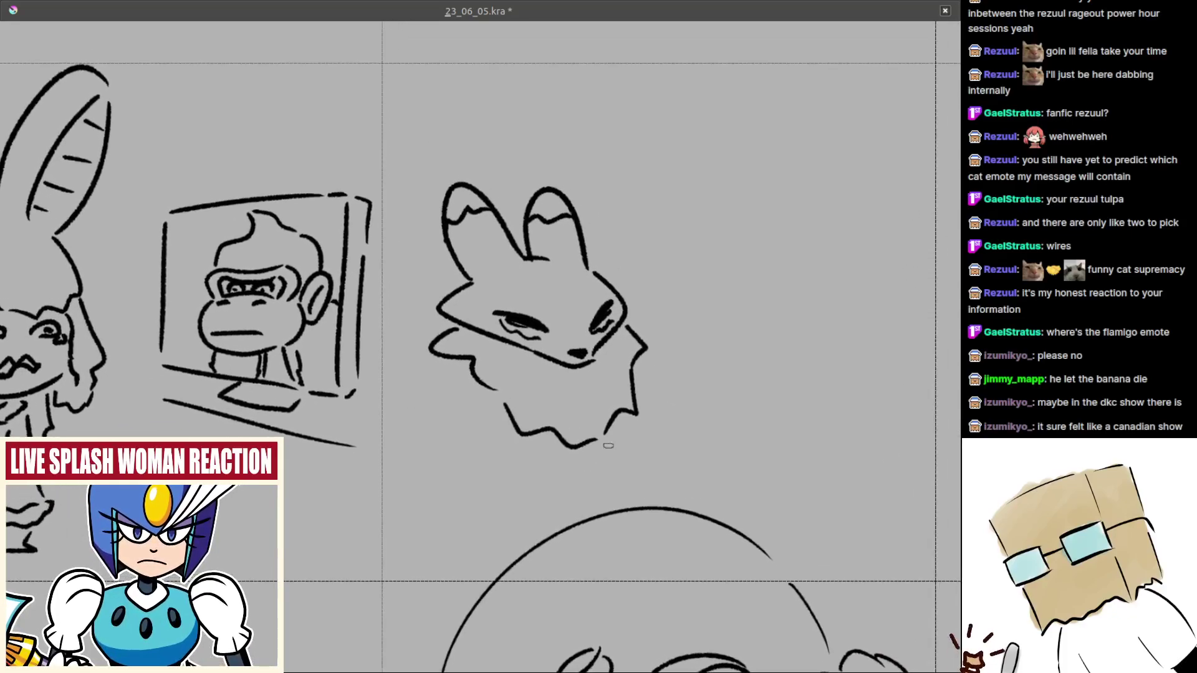
mouse_move(466, 377)
left_mouse_down()
mouse_move(501, 436)
mouse_move(621, 471)
left_mouse_up()
key("ctrl+z")
- Add tall, pointed shapes behind the fox's head, one on each side of the ruff
scroll(496, 410, "left", 3)
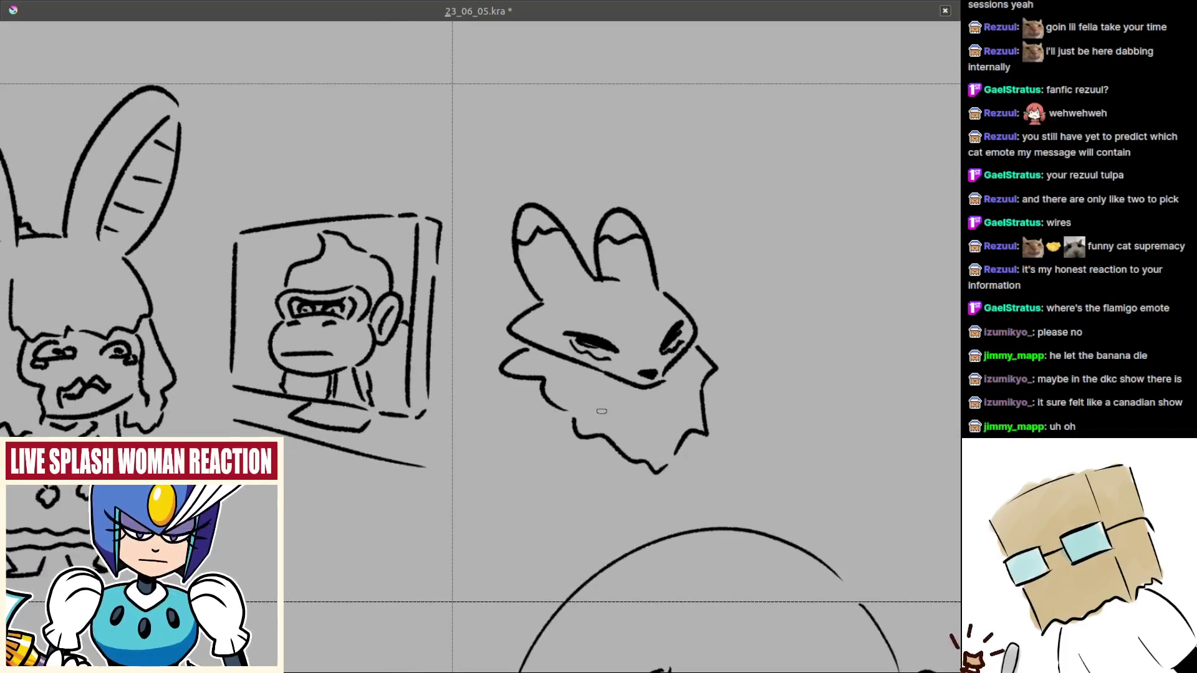
left_click_drag(602, 412, 564, 406)
left_click_drag(476, 424, 479, 414)
left_click_drag(470, 350, 475, 349)
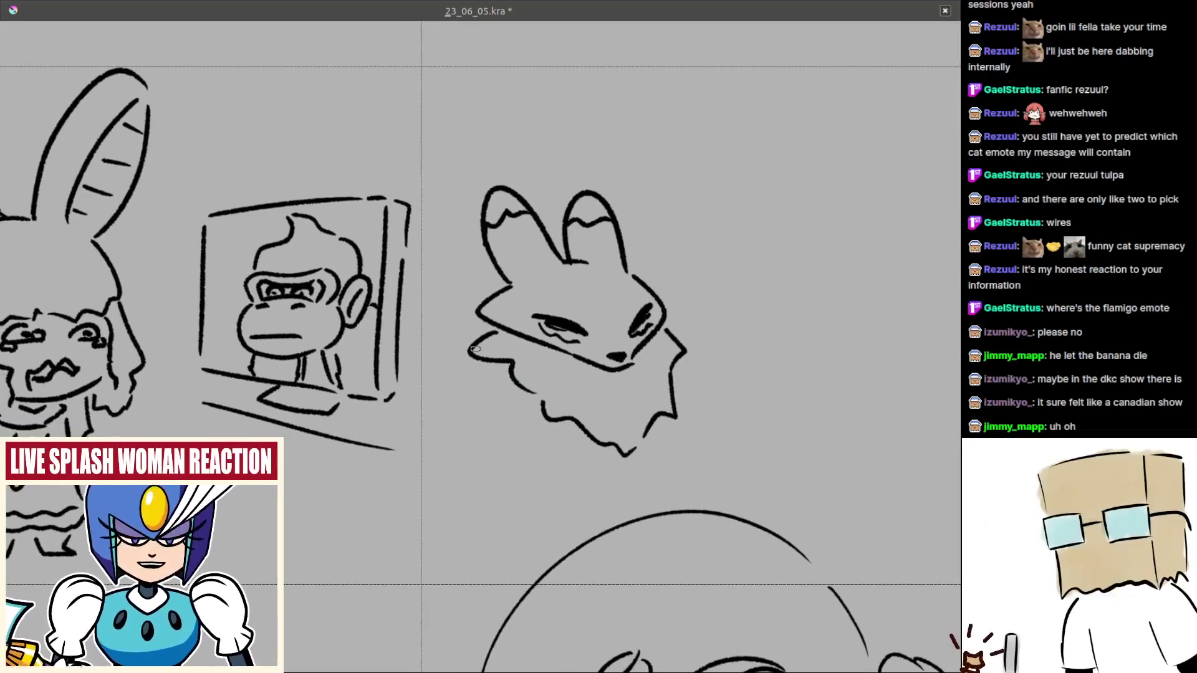
mouse_move(460, 389)
left_mouse_down()
mouse_move(434, 348)
mouse_move(436, 307)
mouse_move(485, 329)
left_mouse_up()
left_click_drag(504, 335, 450, 335)
mouse_move(610, 302)
left_mouse_down()
mouse_move(613, 282)
mouse_move(641, 287)
mouse_move(658, 317)
left_mouse_up()
key("ctrl+z")
key("ctrl+z")
mouse_move(603, 294)
left_mouse_down()
mouse_move(635, 252)
mouse_move(646, 326)
left_mouse_up()
left_click_drag(422, 455, 465, 400)
left_click_drag(460, 376, 441, 453)
key("ctrl+z")
key("ctrl+z")
left_click_drag(457, 353, 444, 406)
left_click_drag(677, 322, 690, 384)
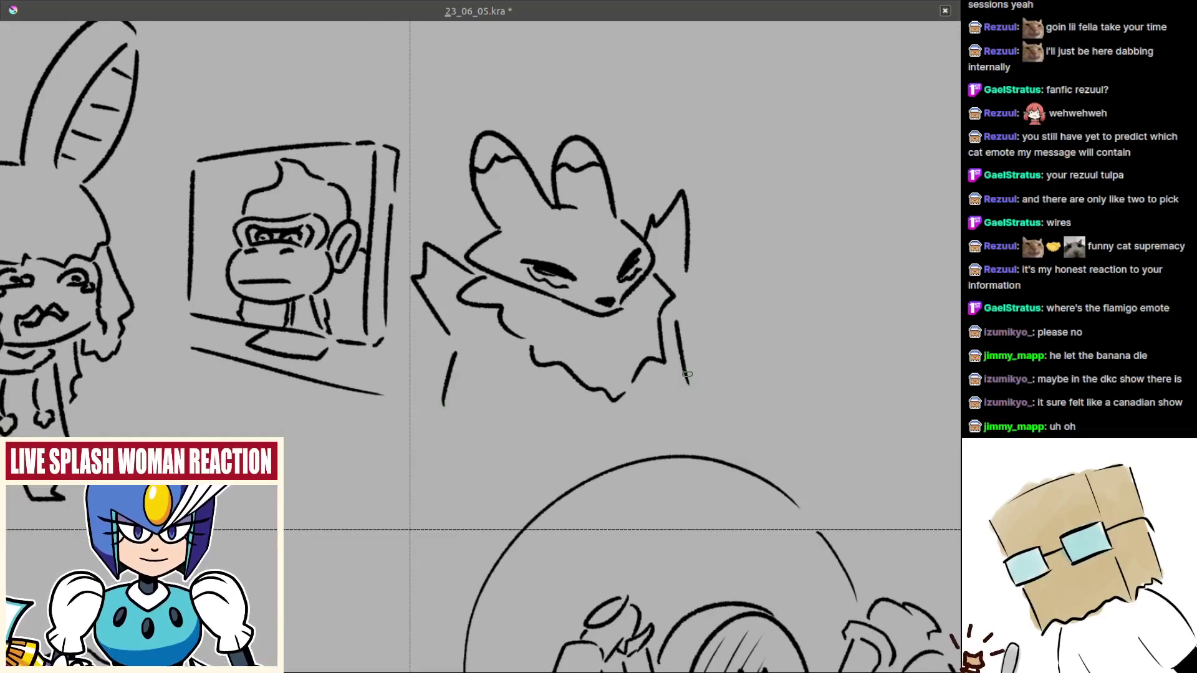
key("ctrl+z")
key("ctrl+z")
mouse_move(517, 377)
left_mouse_down()
mouse_move(547, 372)
mouse_move(555, 396)
left_mouse_up()
mouse_move(643, 354)
left_mouse_down()
mouse_move(495, 453)
mouse_move(386, 449)
left_mouse_up()
mouse_move(541, 376)
left_mouse_down()
mouse_move(543, 436)
mouse_move(567, 355)
mouse_move(536, 369)
left_mouse_up()
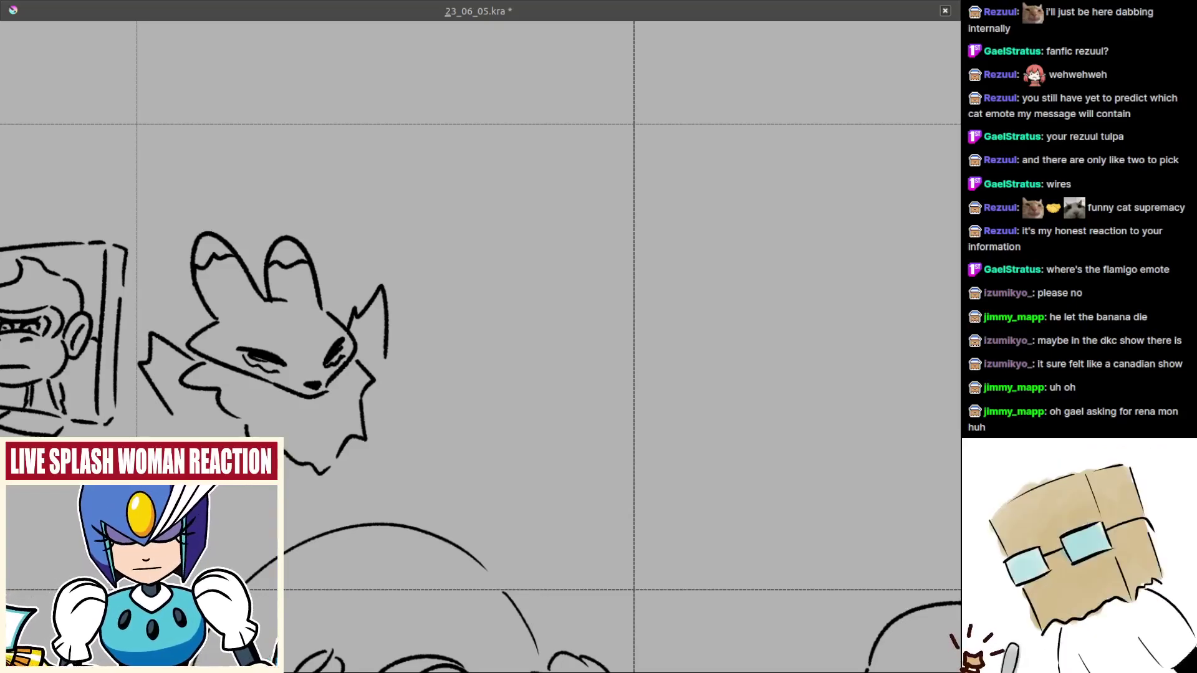
- Draw two wide oval eyes with small dark pupils at their left edges, in the empty space beside the fox
scroll(470, 326, "up", 2)
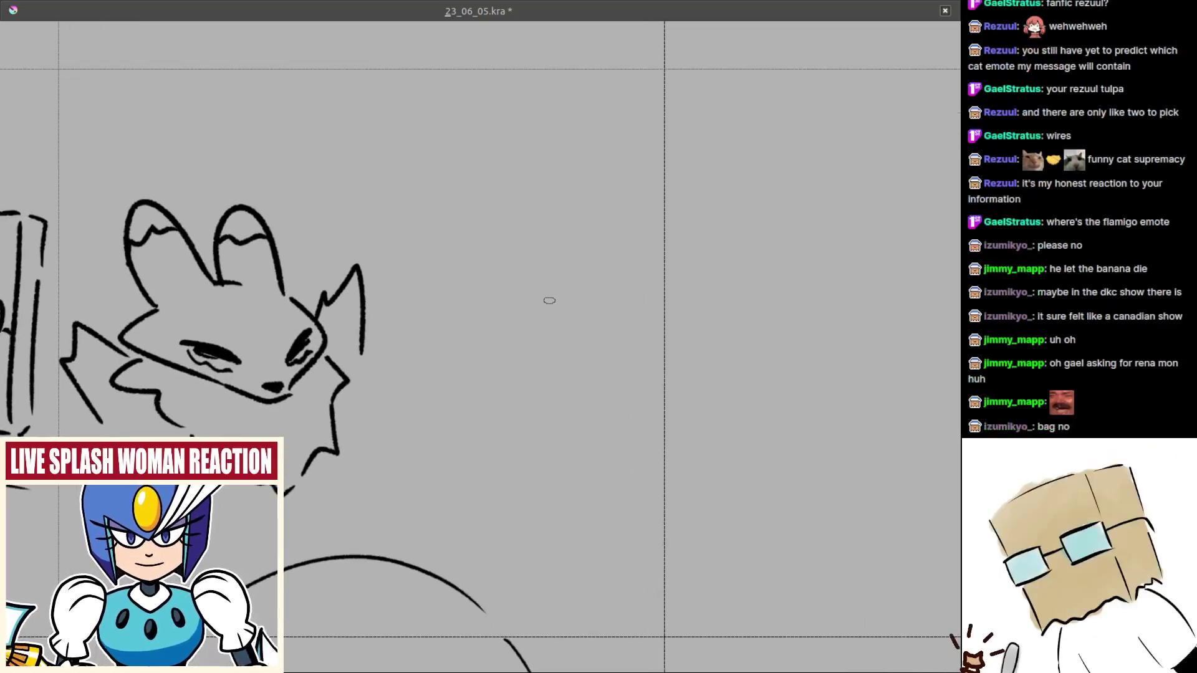
mouse_move(525, 315)
left_mouse_down()
mouse_move(481, 325)
mouse_move(534, 334)
mouse_move(527, 316)
mouse_move(490, 338)
left_mouse_up()
key("ctrl+z")
key("ctrl+z")
mouse_move(575, 318)
left_mouse_down()
mouse_move(545, 341)
mouse_move(587, 347)
mouse_move(589, 334)
left_mouse_up()
key("ctrl+z")
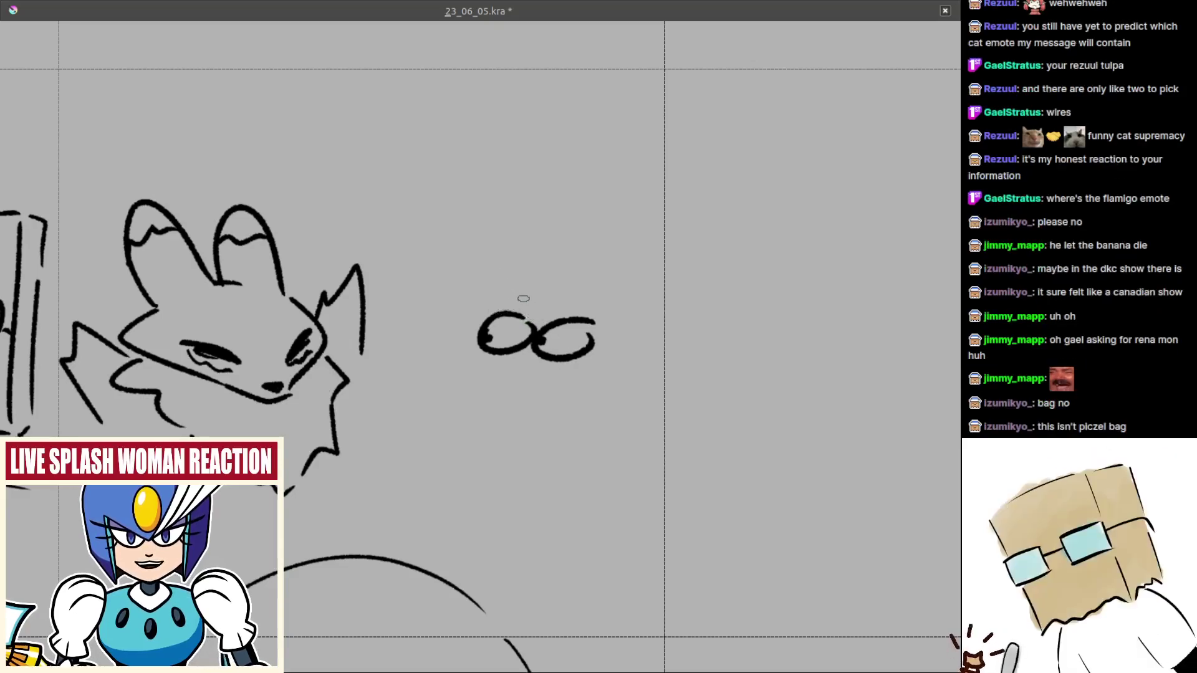
- Draw two tall, curved ears above the new eyes and a domed head outline sweeping around to the right
left_click_drag(524, 291, 582, 174)
mouse_move(578, 261)
left_mouse_down()
mouse_move(669, 154)
mouse_move(650, 181)
left_mouse_up()
key("ctrl+z")
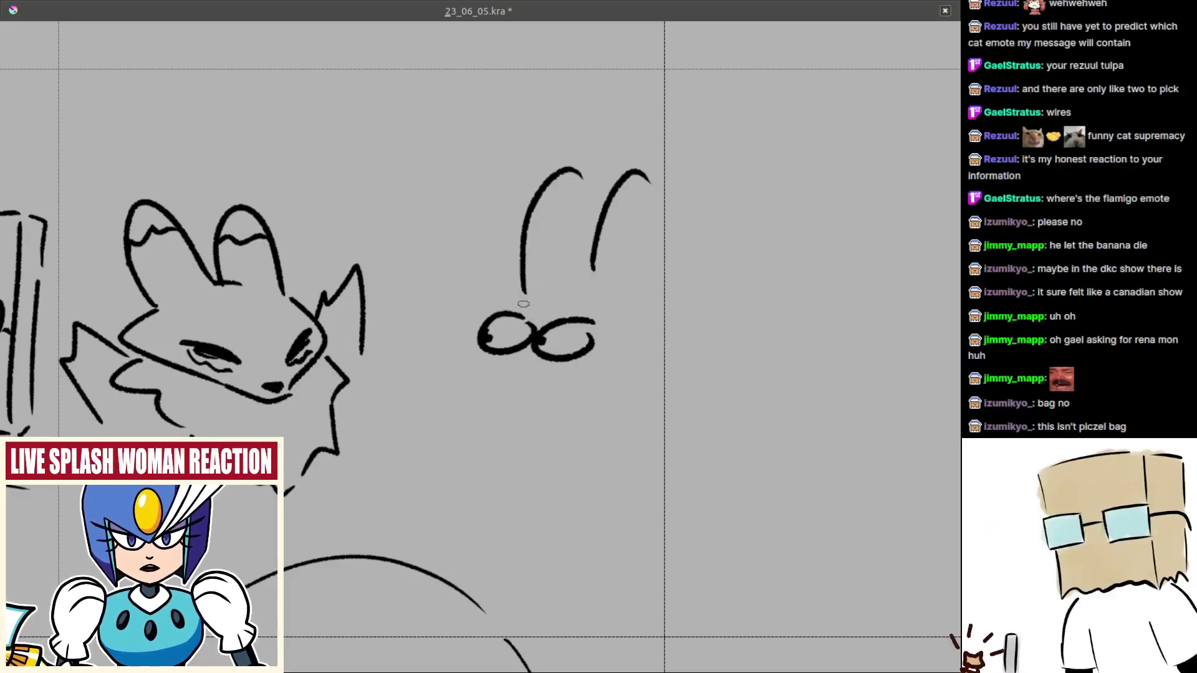
key("ctrl+z")
left_click_drag(582, 289, 664, 164)
mouse_move(501, 311)
left_mouse_down()
mouse_move(522, 265)
mouse_move(646, 323)
mouse_move(646, 377)
left_mouse_up()
key("ctrl+z")
key("ctrl+z")
key("ctrl+z")
- Draw a short curved cheek line beneath the left eye of the long-eared character
scroll(558, 373, "up", 2)
mouse_move(472, 351)
left_mouse_down()
mouse_move(465, 406)
mouse_move(501, 404)
left_mouse_up()
key("ctrl+z")
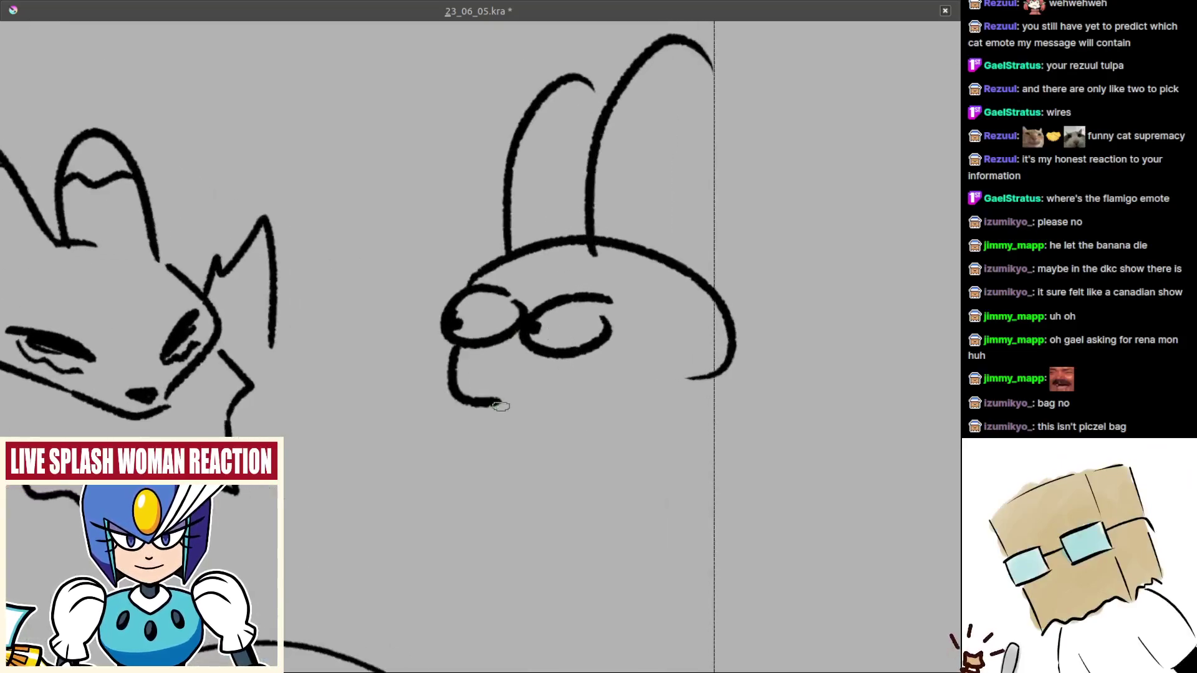
key("ctrl+z")
left_click_drag(463, 365, 497, 431)
key("ctrl+z")
mouse_move(466, 368)
left_mouse_down()
mouse_move(468, 420)
mouse_move(519, 432)
left_mouse_up()
- Draw a large, rounded claw-like oval with a notched left end beneath the right eye
mouse_move(543, 392)
left_mouse_down()
mouse_move(531, 409)
mouse_move(554, 431)
mouse_move(652, 415)
left_mouse_up()
key("ctrl+z")
left_click_drag(549, 429, 687, 393)
key("ctrl+z")
mouse_move(550, 391)
left_mouse_down()
mouse_move(636, 376)
mouse_move(689, 383)
left_mouse_up()
key("ctrl+z")
key("ctrl+z")
mouse_move(541, 396)
left_mouse_down()
mouse_move(637, 370)
mouse_move(682, 380)
left_mouse_up()
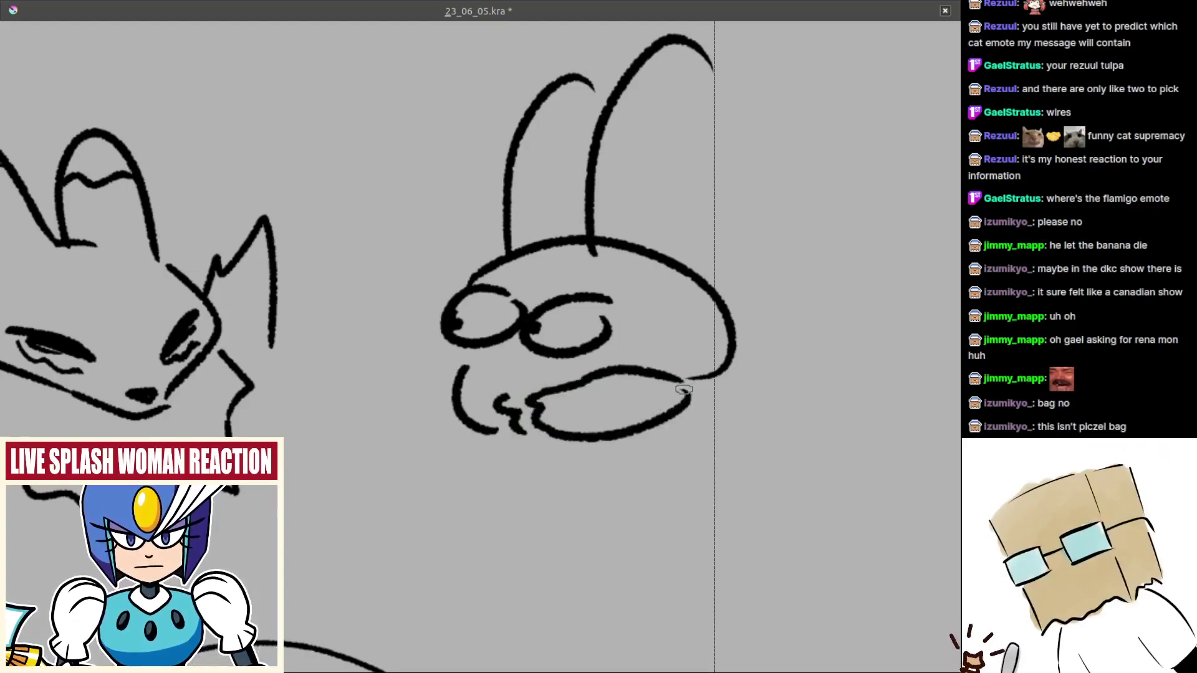
- Add a thin tapered shape above the large oval, close the left cheek, and draw a short line down from the head's right edge
left_click_drag(500, 378, 582, 374)
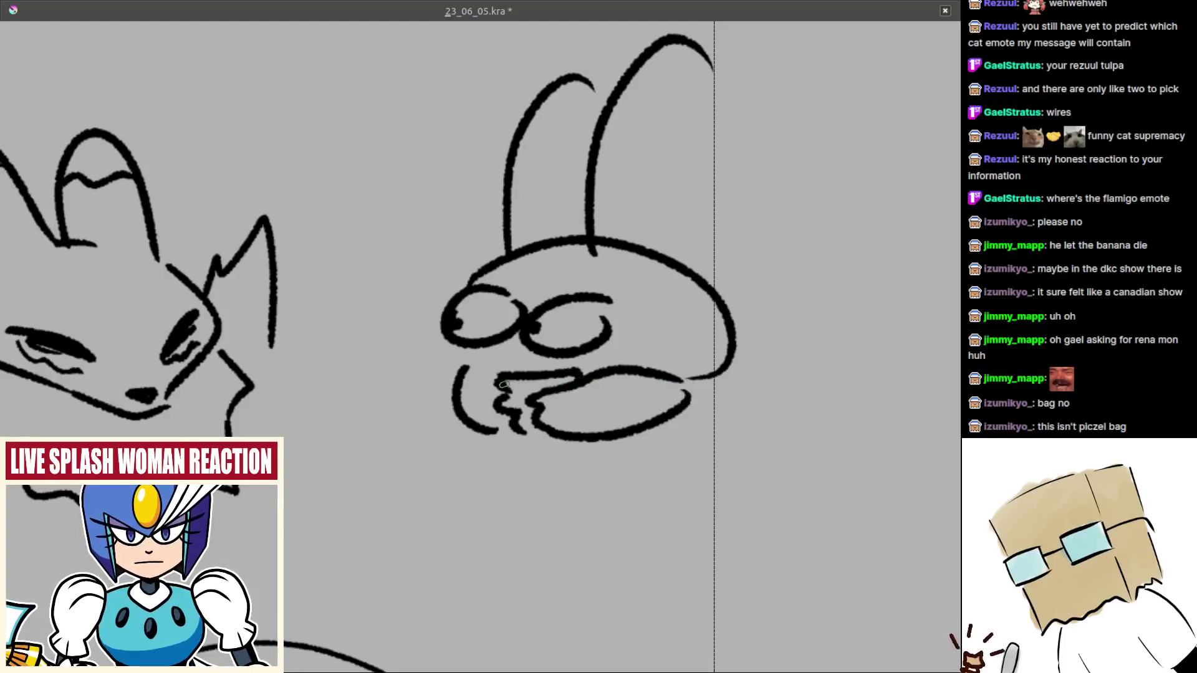
left_click_drag(502, 384, 550, 393)
mouse_move(502, 410)
left_mouse_down()
mouse_move(574, 394)
mouse_move(632, 443)
mouse_move(556, 468)
left_mouse_up()
left_click_drag(455, 354, 469, 374)
mouse_move(635, 378)
left_mouse_down()
mouse_move(565, 387)
mouse_move(638, 442)
left_mouse_up()
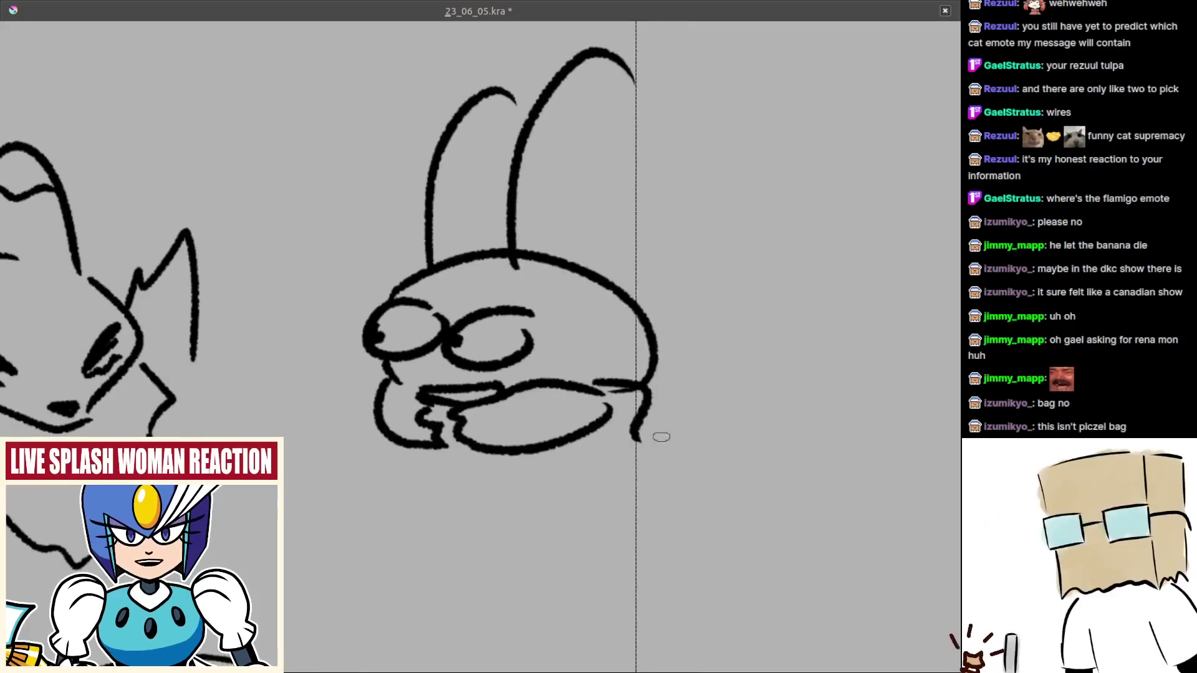
- Draw angular, leg-like spikes sticking out from the right side of the head
left_click_drag(617, 358, 689, 397)
left_click_drag(625, 331, 717, 336)
left_click_drag(607, 355, 739, 375)
left_click_drag(666, 387, 683, 384)
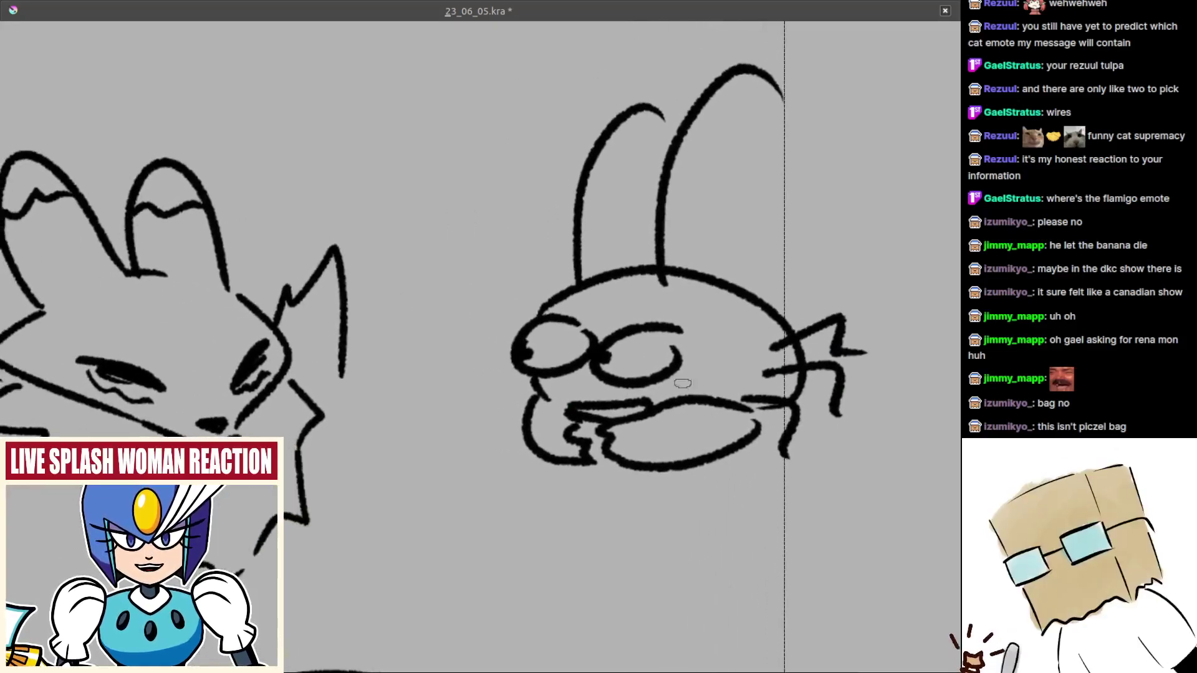
- Add small jagged spikes along the left side of the face, next to the eye and cheek
left_click_drag(532, 390, 511, 429)
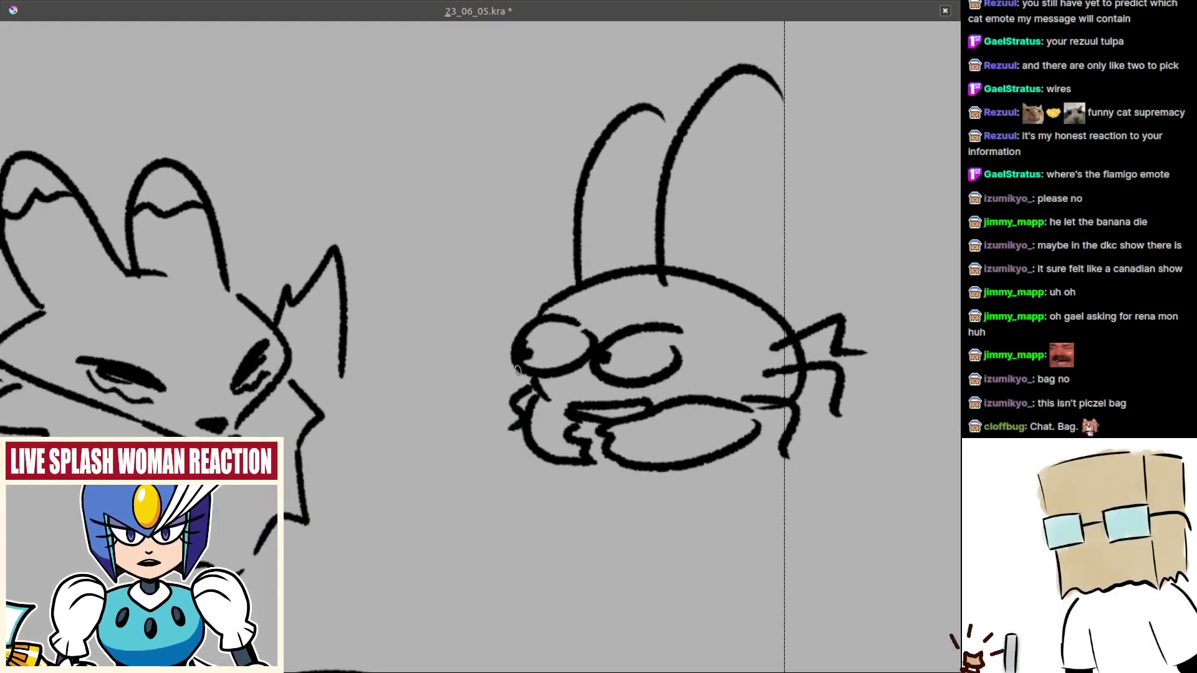
left_click_drag(518, 370, 485, 388)
mouse_move(510, 349)
left_mouse_down()
mouse_move(491, 338)
mouse_move(501, 337)
mouse_move(486, 360)
left_mouse_up()
key("ctrl+z")
scroll(514, 361, "down", 4)
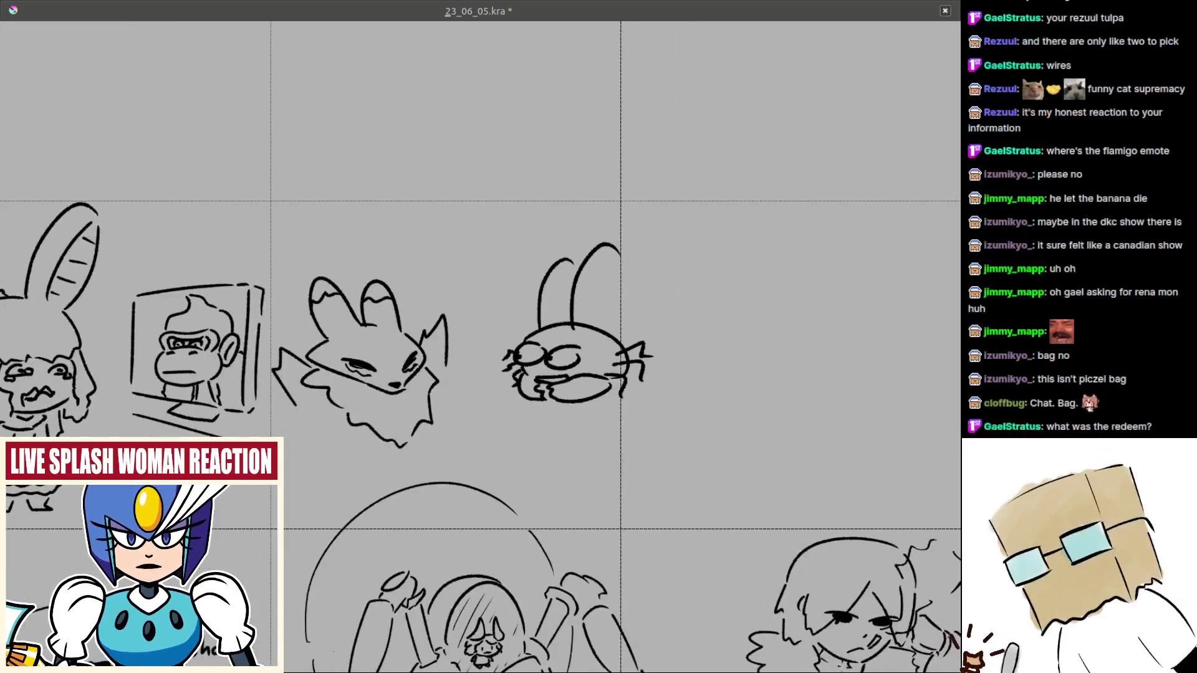
scroll(608, 324, "up", 3)
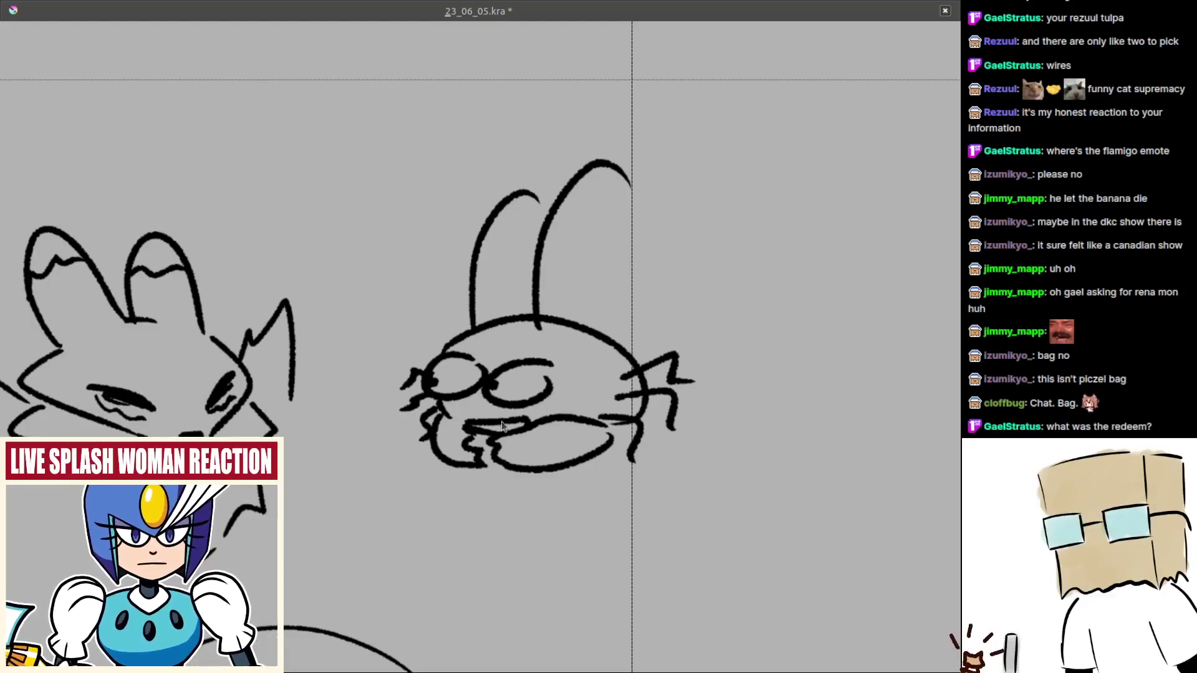
scroll(530, 427, "down", 2)
left_click_drag(628, 402, 709, 472)
key("ctrl+z")
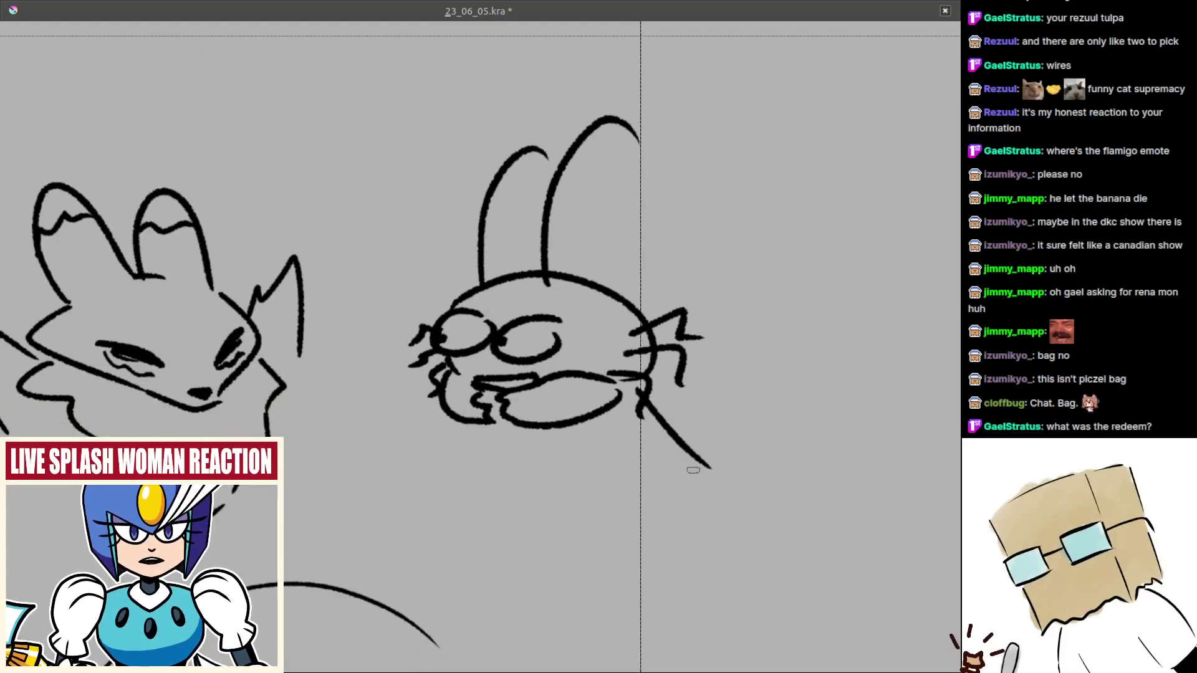
key("ctrl+z")
left_click_drag(613, 428, 638, 498)
key("ctrl+z")
left_click_drag(617, 392, 652, 480)
key("ctrl+z")
left_click_drag(615, 425, 654, 495)
key("ctrl+z")
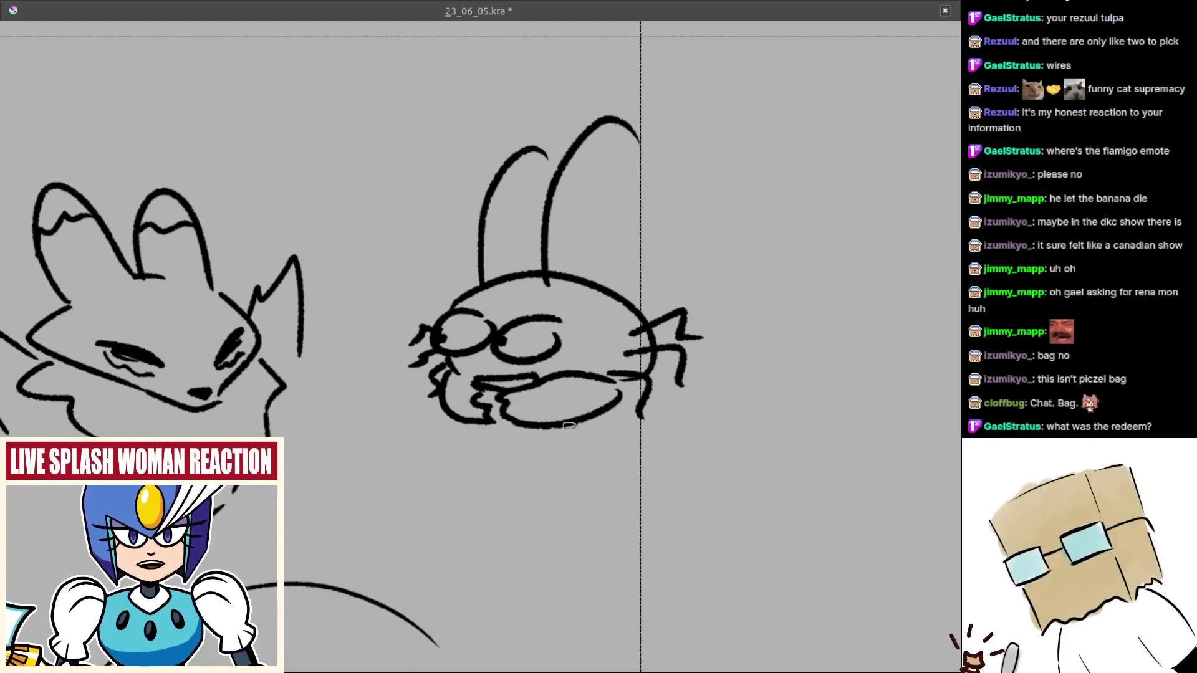
left_click_drag(604, 439, 578, 519)
mouse_move(565, 444)
left_mouse_down()
mouse_move(561, 340)
mouse_move(549, 368)
mouse_move(555, 470)
left_mouse_up()
mouse_move(577, 403)
left_mouse_down()
mouse_move(573, 357)
mouse_move(602, 382)
left_mouse_up()
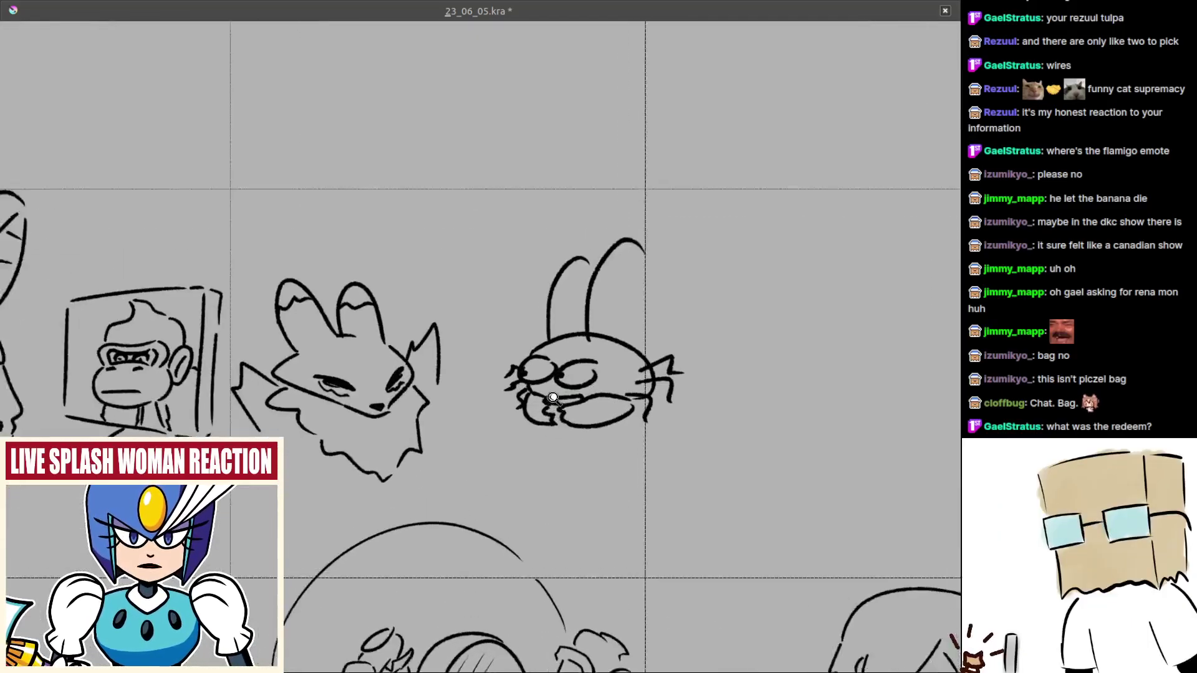
left_click_drag(548, 432, 560, 486)
scroll(572, 518, "up", 2)
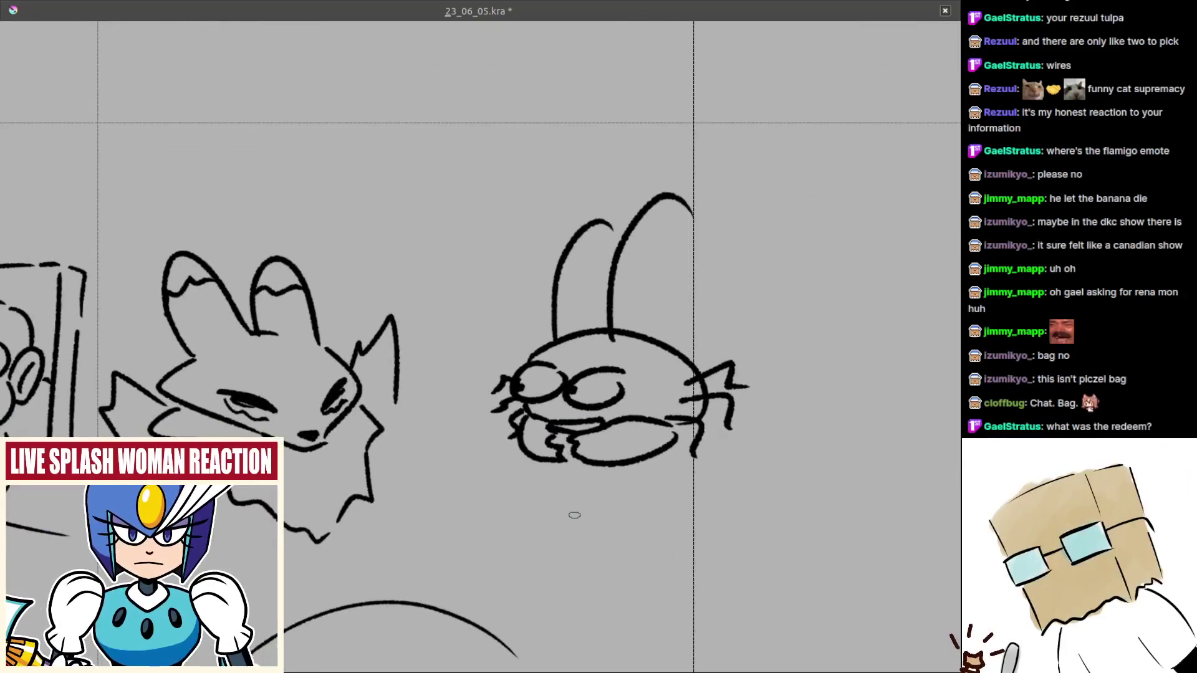
- Draw a small flared body beneath the head's right side, with two slanted sides and a flat hem
left_click_drag(686, 419, 716, 450)
left_click_drag(590, 462, 581, 516)
key("ctrl+z")
mouse_move(604, 455)
left_mouse_down()
mouse_move(596, 514)
mouse_move(622, 501)
mouse_move(618, 522)
mouse_move(723, 543)
left_mouse_up()
key("ctrl+z")
key("ctrl+z")
key("ctrl+z")
mouse_move(626, 527)
left_mouse_down()
mouse_move(658, 544)
mouse_move(714, 544)
left_mouse_up()
left_click_drag(716, 456, 741, 534)
key("ctrl+z")
key("ctrl+z")
key("ctrl+z")
mouse_move(615, 446)
left_mouse_down()
mouse_move(606, 485)
mouse_move(724, 485)
mouse_move(731, 467)
mouse_move(649, 506)
mouse_move(657, 457)
left_mouse_up()
key("ctrl+z")
key("ctrl+z")
key("ctrl+z")
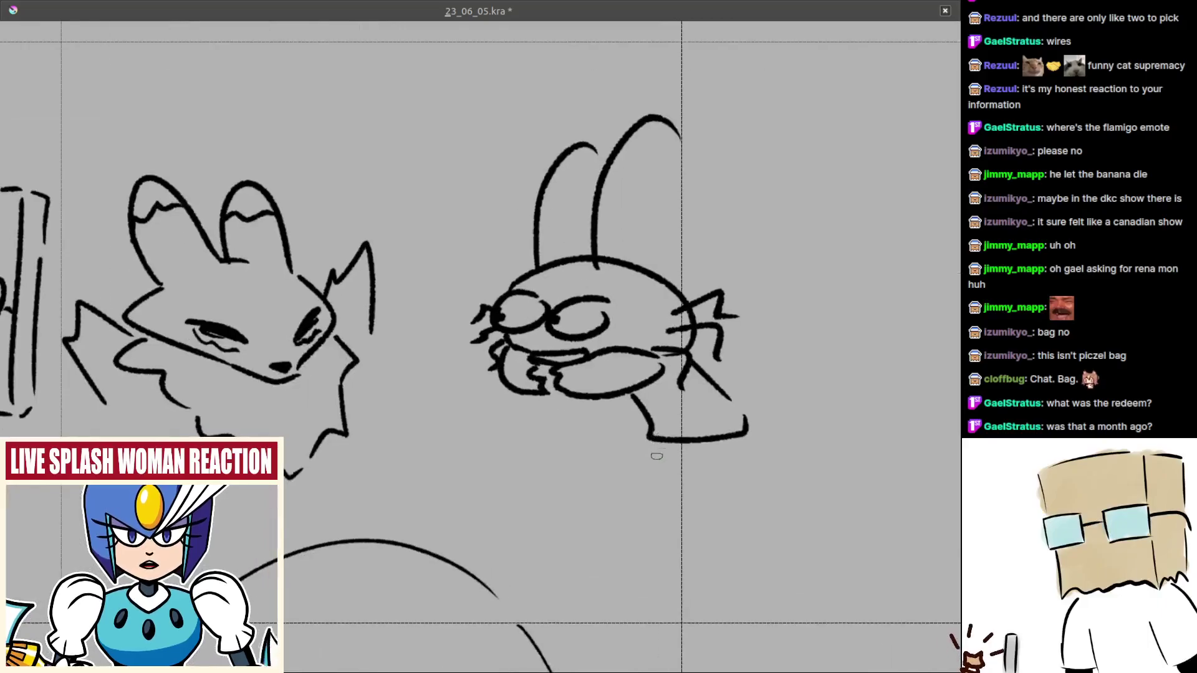
scroll(643, 467, "down", 8)
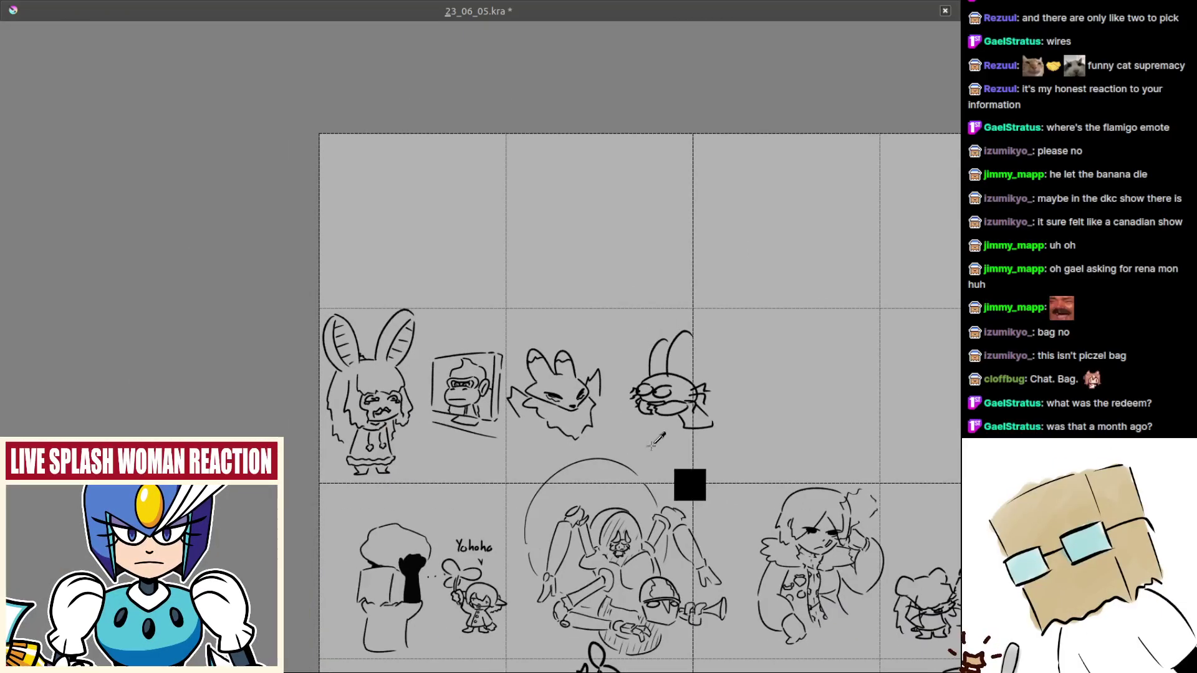
- Draw a tall, pointed spike with a jagged base at the left of the long-eared head, and save the document
scroll(652, 444, "up", 5)
mouse_move(587, 301)
left_mouse_down()
mouse_move(592, 206)
mouse_move(624, 282)
left_mouse_up()
scroll(638, 461, "down", 5)
scroll(637, 462, "down", 2)
scroll(626, 415, "up", 6)
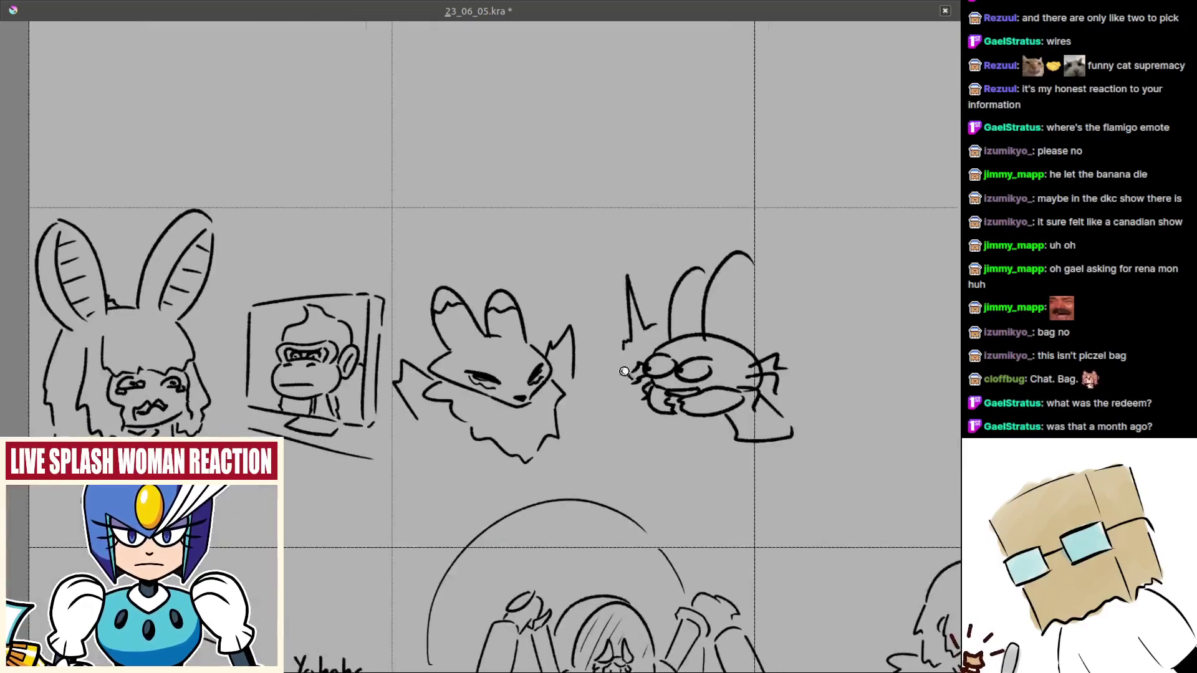
key("ctrl+z")
mouse_move(623, 345)
left_mouse_down()
mouse_move(615, 230)
mouse_move(697, 296)
mouse_move(639, 322)
mouse_move(619, 177)
mouse_move(684, 285)
mouse_move(683, 358)
left_mouse_up()
key("ctrl+z")
left_click_drag(809, 320, 593, 385)
scroll(614, 328, "up", 2)
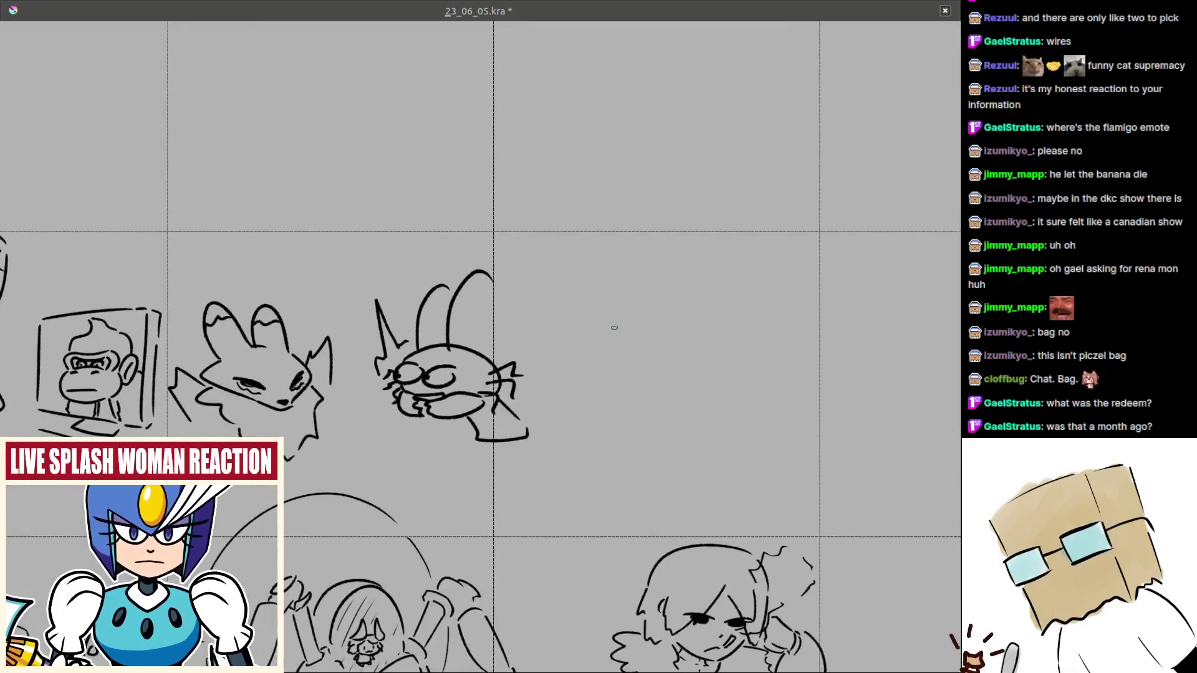
key("ctrl+s")
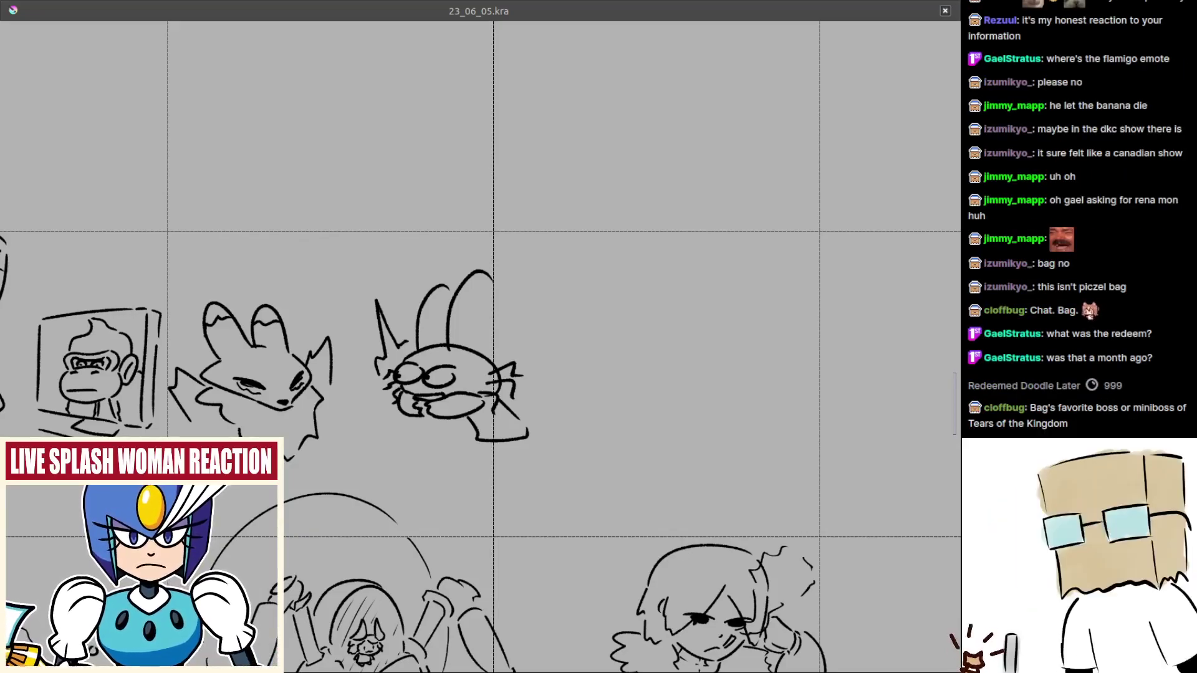
- Examine the reference picture of the blue-striped, horned creature placed among the doodles
scroll(748, 389, "down", 2)
left_click_drag(792, 364, 481, 355)
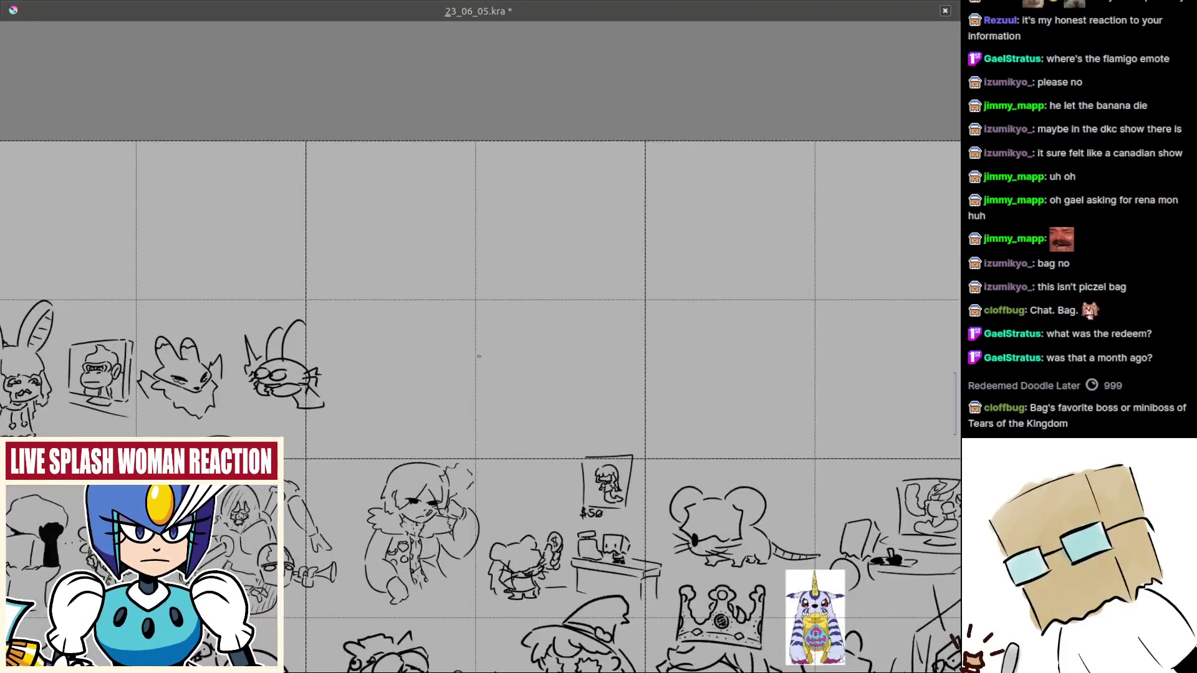
left_click_drag(726, 424, 518, 297)
scroll(643, 525, "up", 2)
scroll(643, 526, "up", 5)
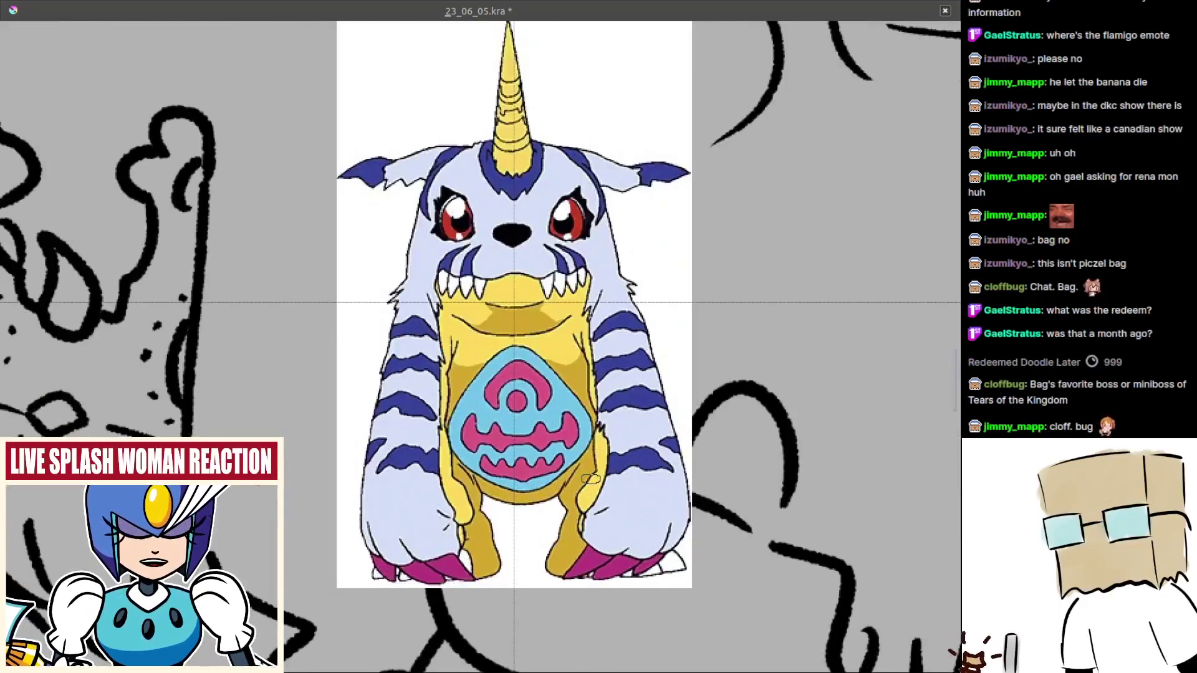
mouse_move(592, 480)
left_mouse_down()
mouse_move(614, 546)
mouse_move(601, 499)
left_mouse_up()
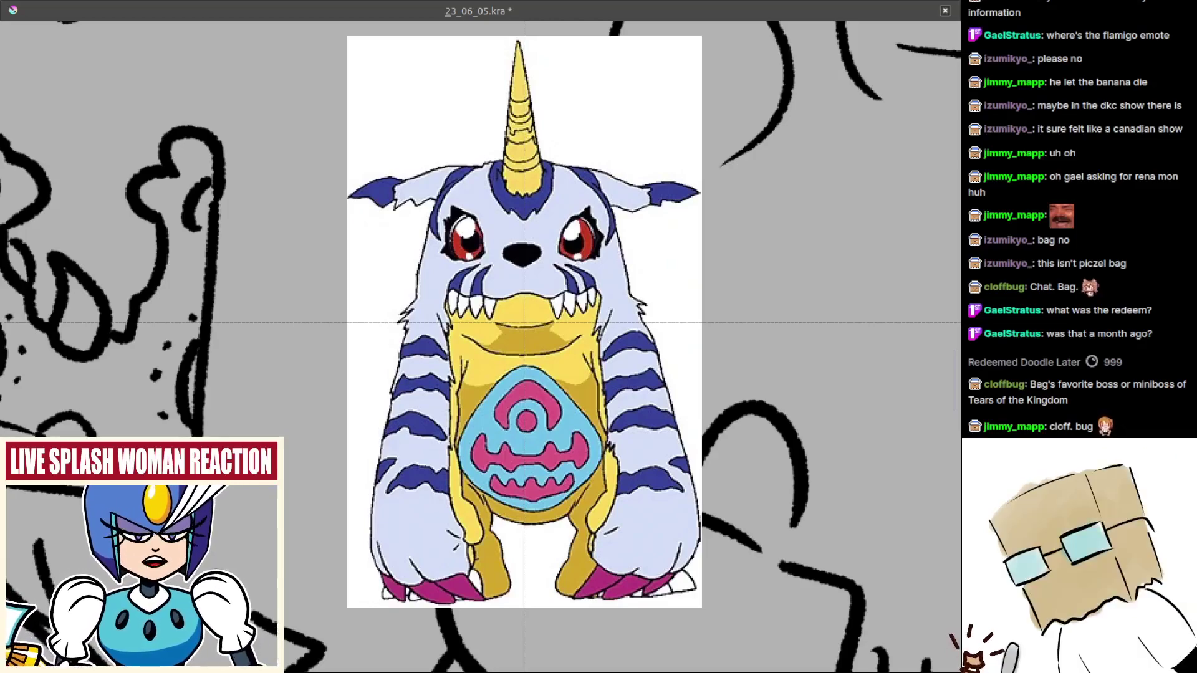
left_click_drag(674, 356, 689, 373)
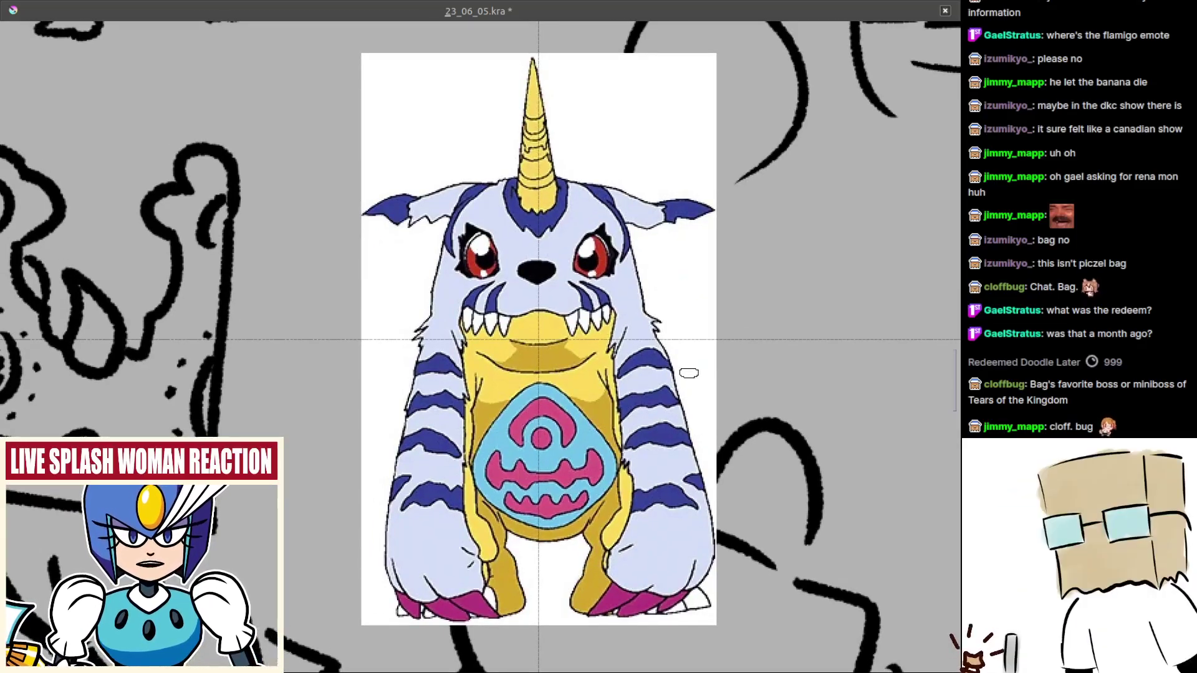
scroll(689, 373, "down", 1)
scroll(689, 373, "down", 3)
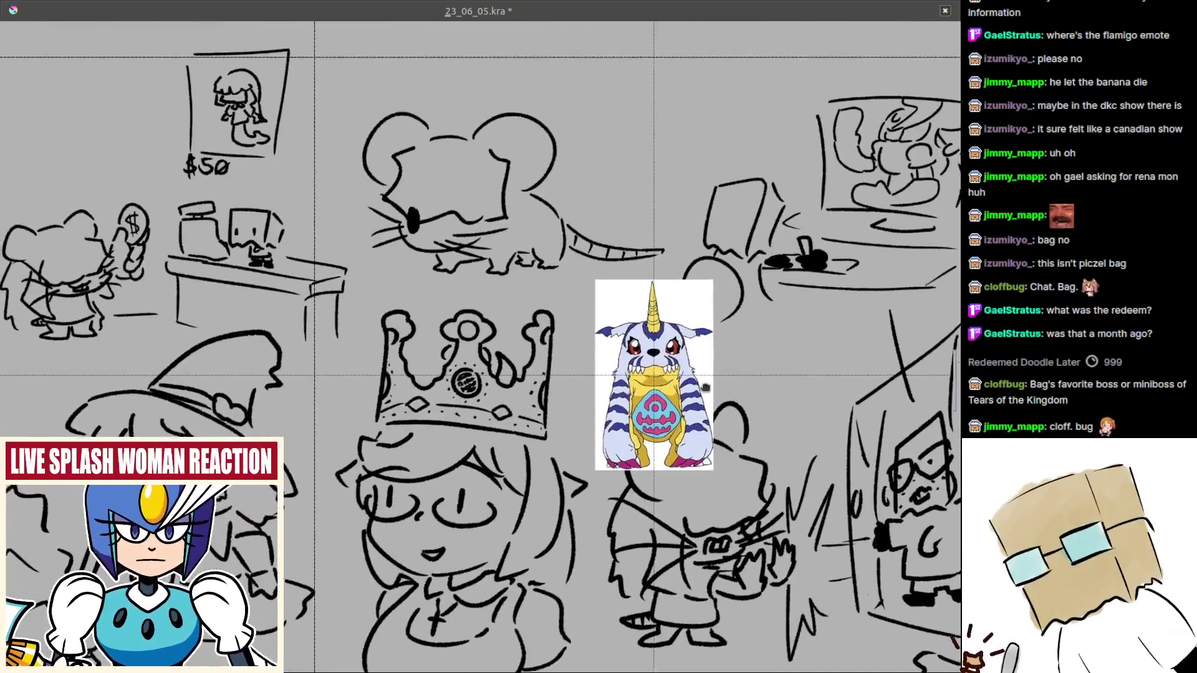
- Examine the larger reference picture of two horned creatures side by side and undo its placement on the sheet
scroll(723, 418, "up", 1)
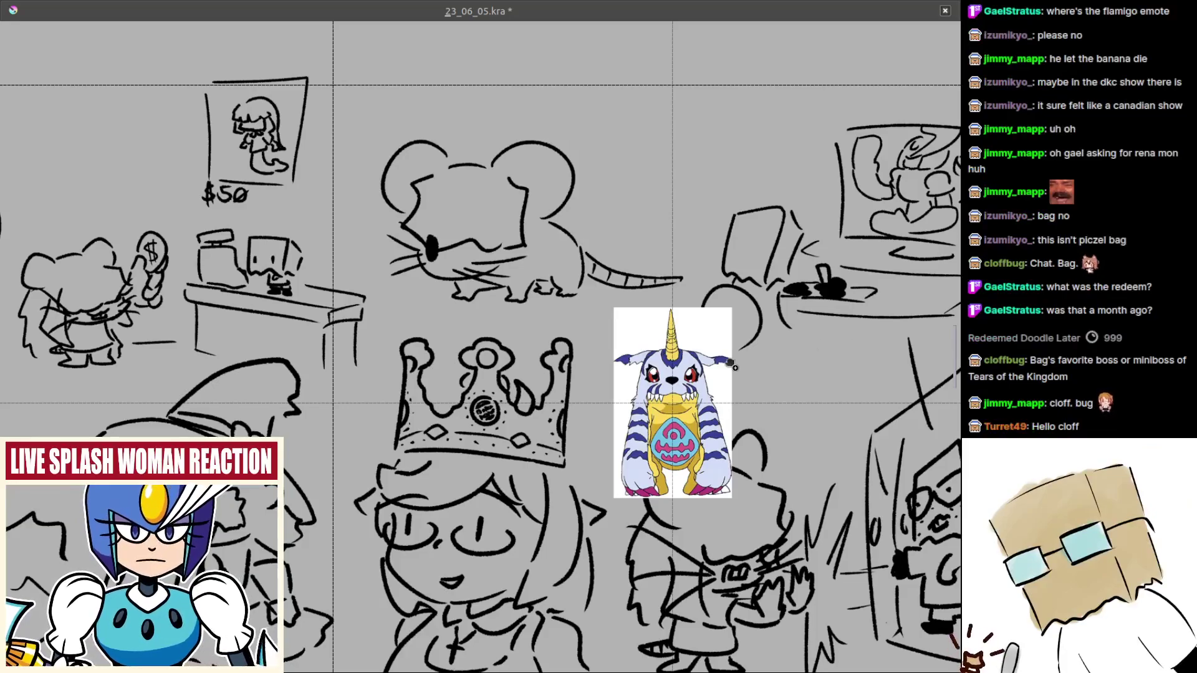
scroll(713, 402, "up", 4)
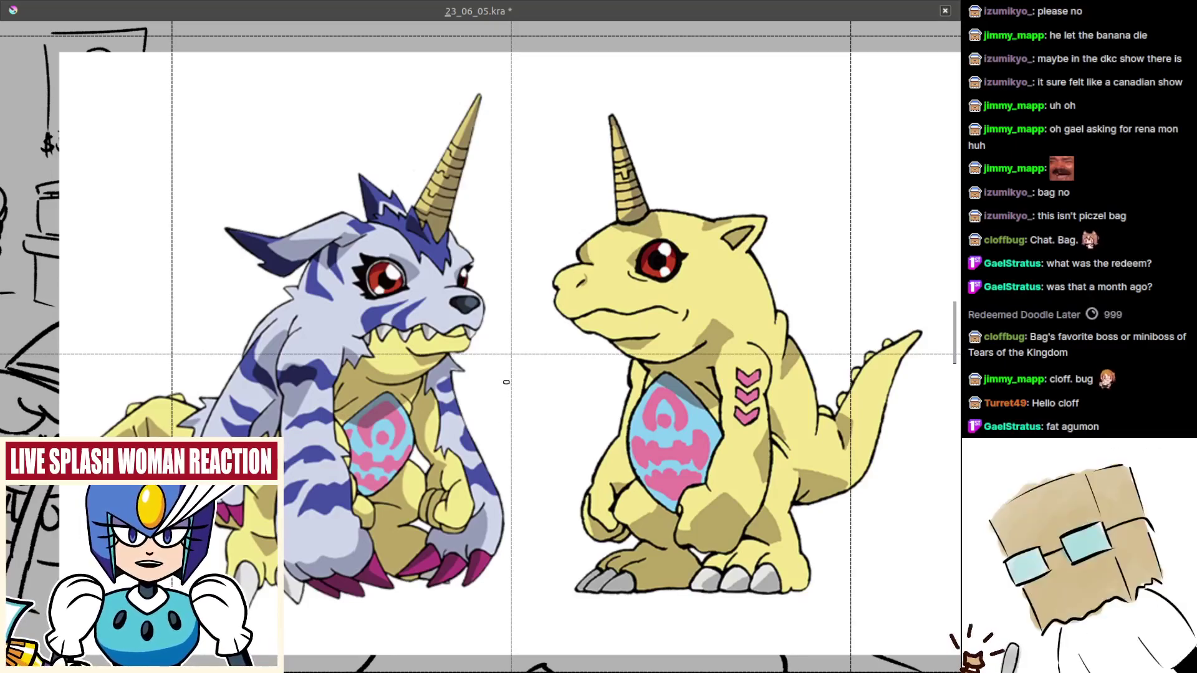
scroll(538, 357, "down", 3)
scroll(487, 323, "up", 1)
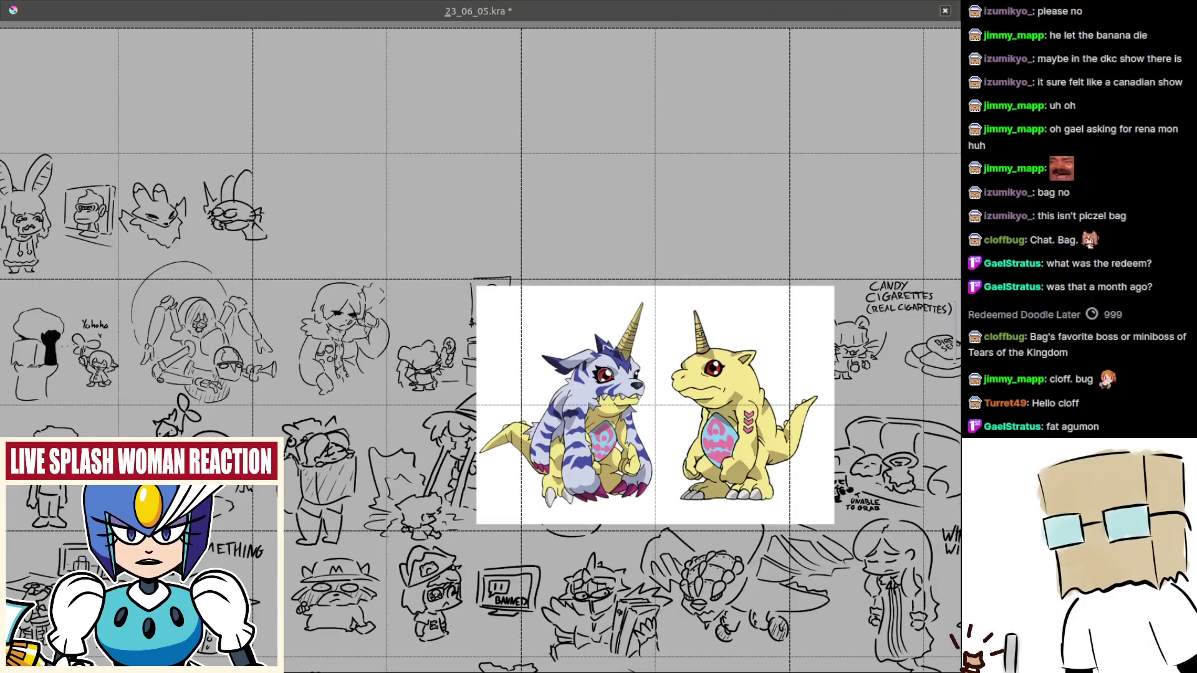
left_click_drag(487, 314, 551, 379)
key("ctrl+z")
left_click_drag(497, 342, 536, 372)
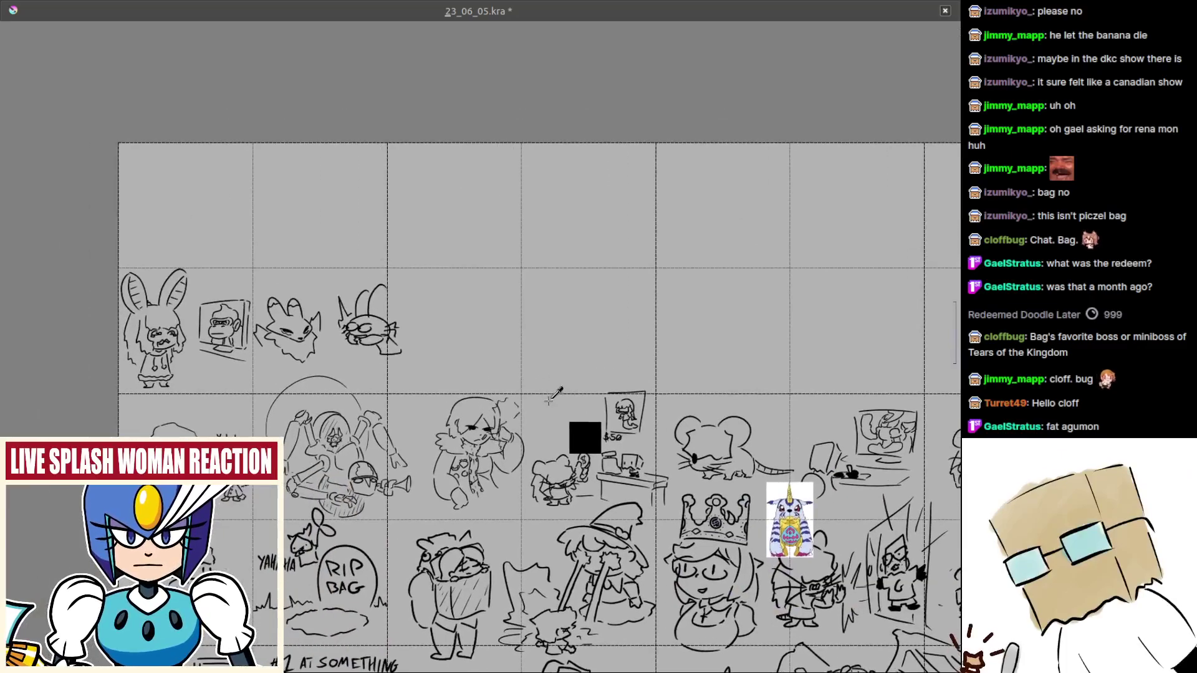
- Save the sheet, and add two small feet under the body's hem and short arms on both sides of the body
key("ctrl+s")
scroll(530, 347, "up", 3)
scroll(529, 344, "up", 4)
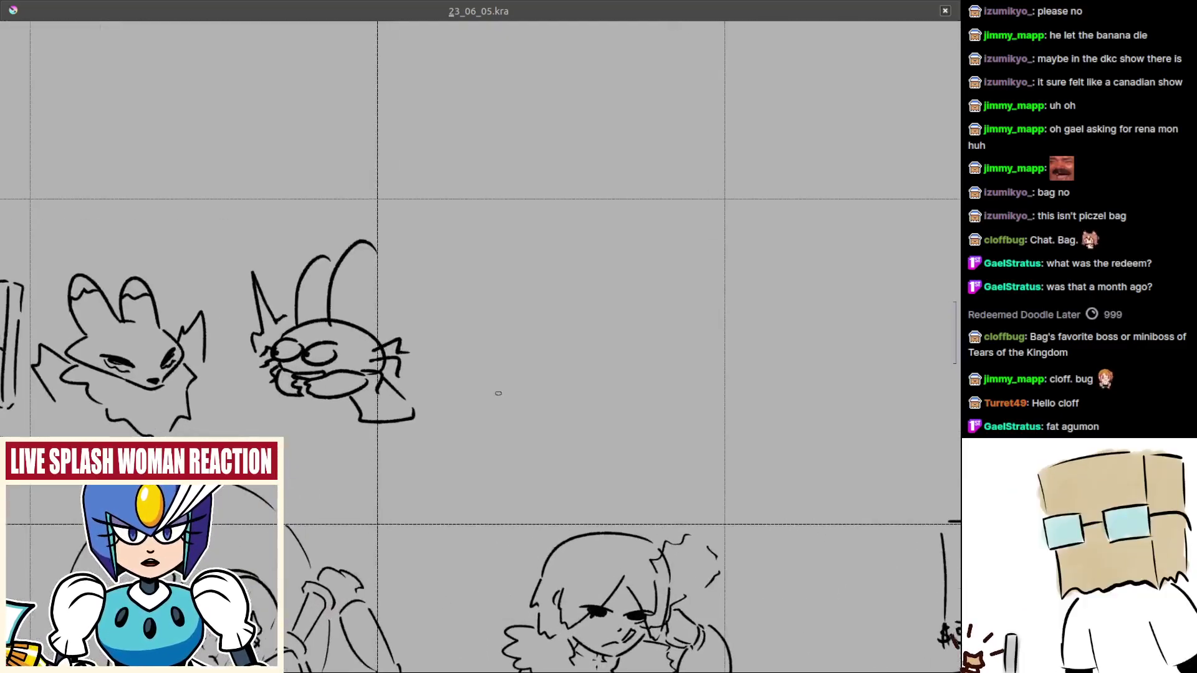
left_click_drag(460, 456, 479, 457)
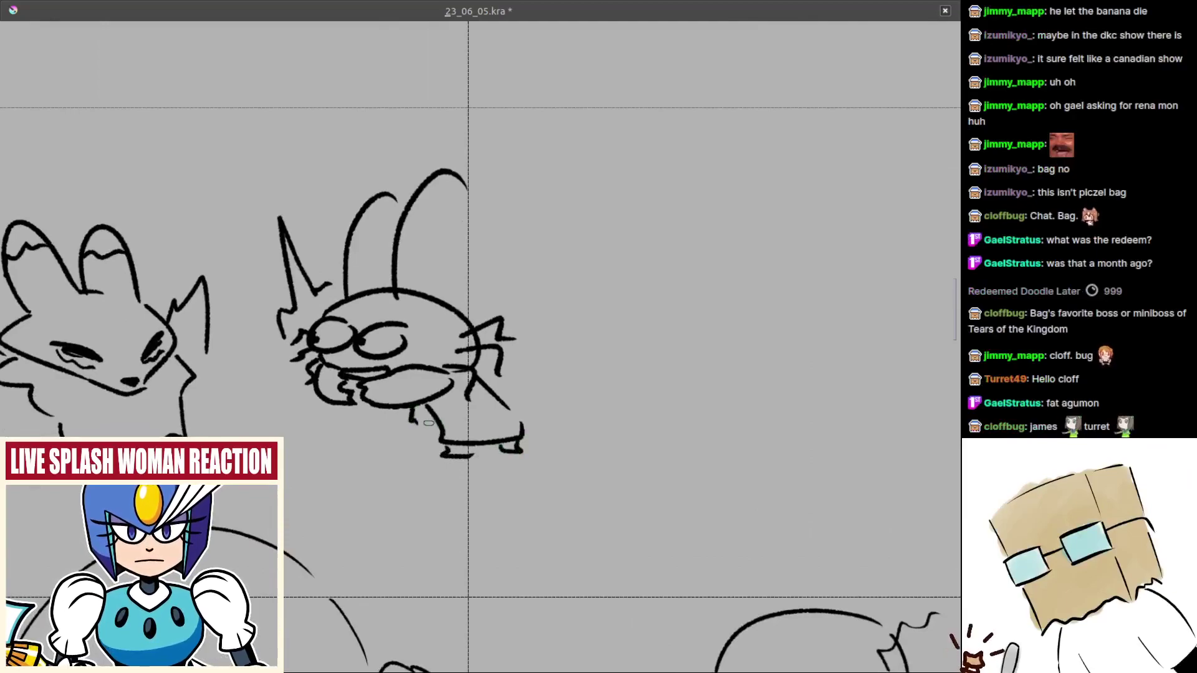
scroll(480, 420, "down", 4)
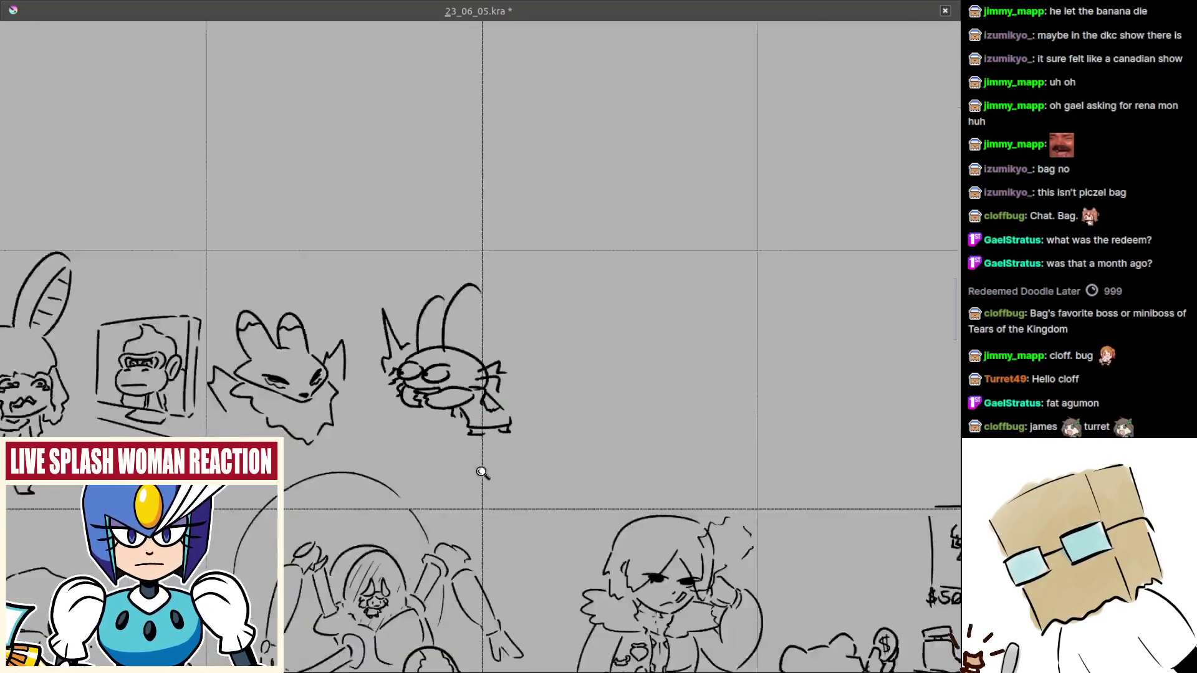
scroll(492, 395, "up", 4)
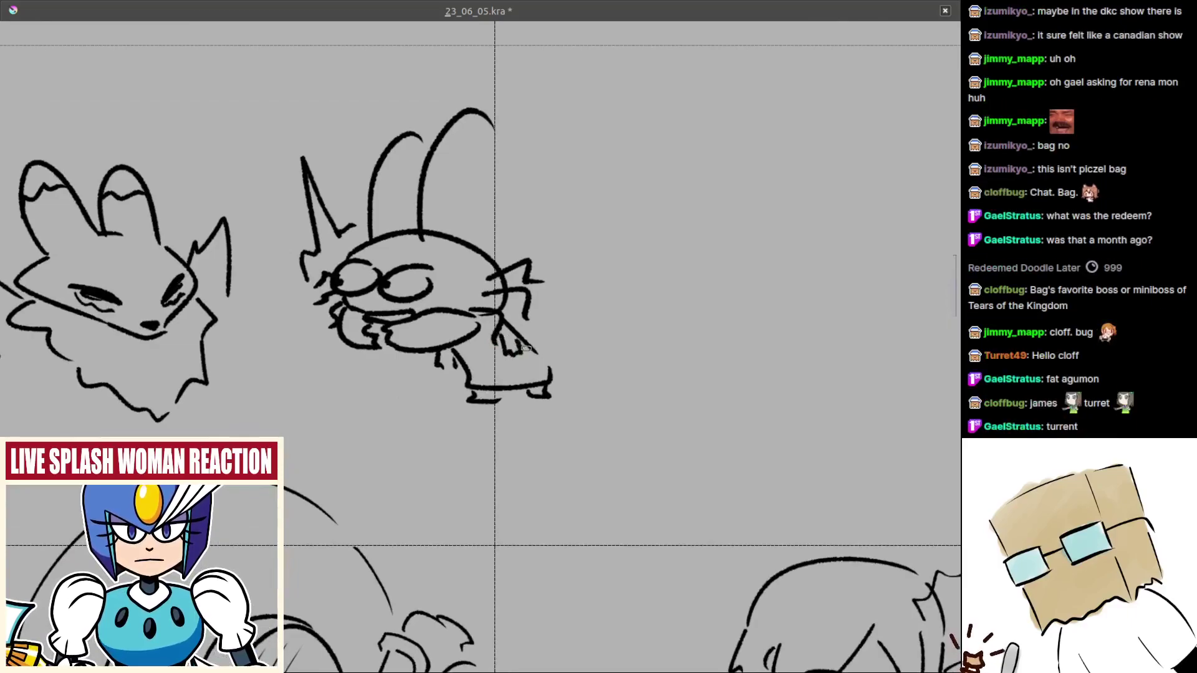
scroll(504, 353, "down", 5)
scroll(500, 488, "up", 3)
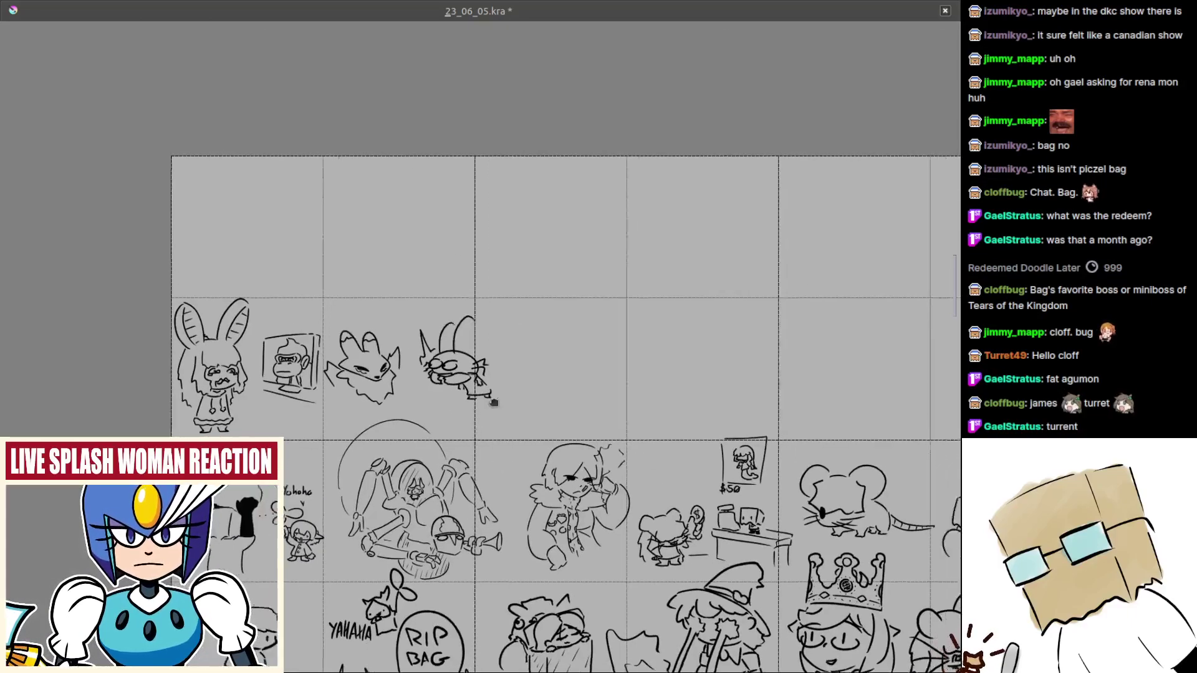
scroll(487, 430, "up", 4)
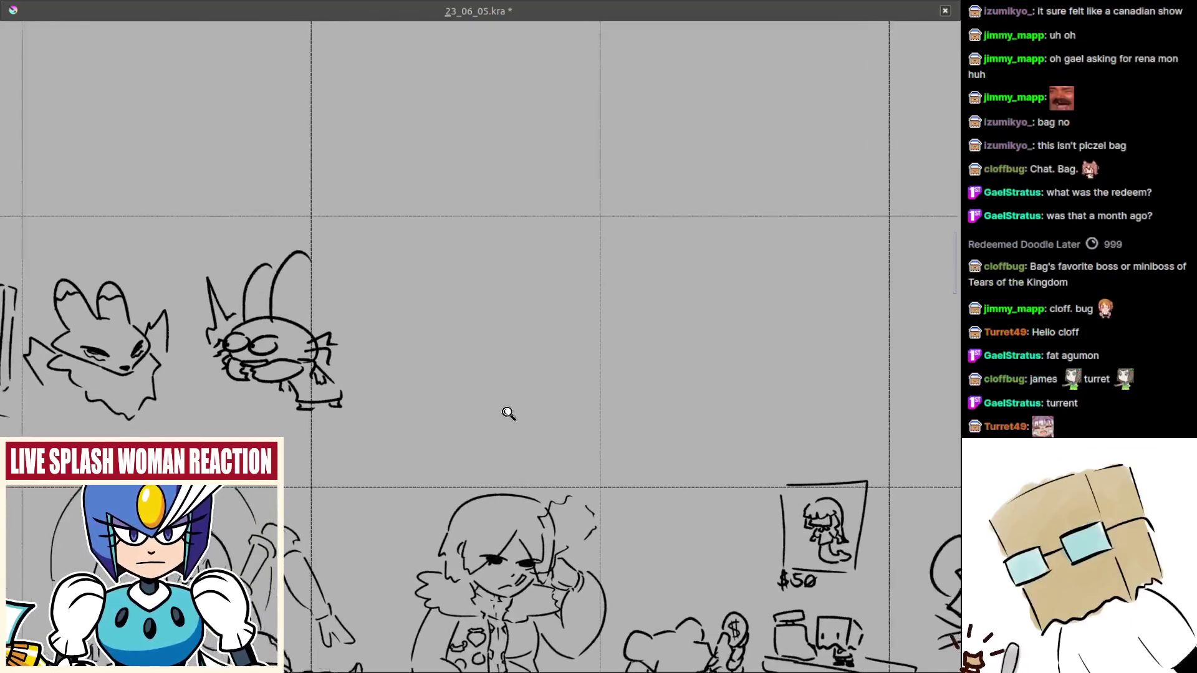
- Select the long-eared character and move it slightly down and to the left within its grid cell
scroll(487, 431, "up", 1)
left_click_drag(476, 399, 621, 437)
key("ctrl+r")
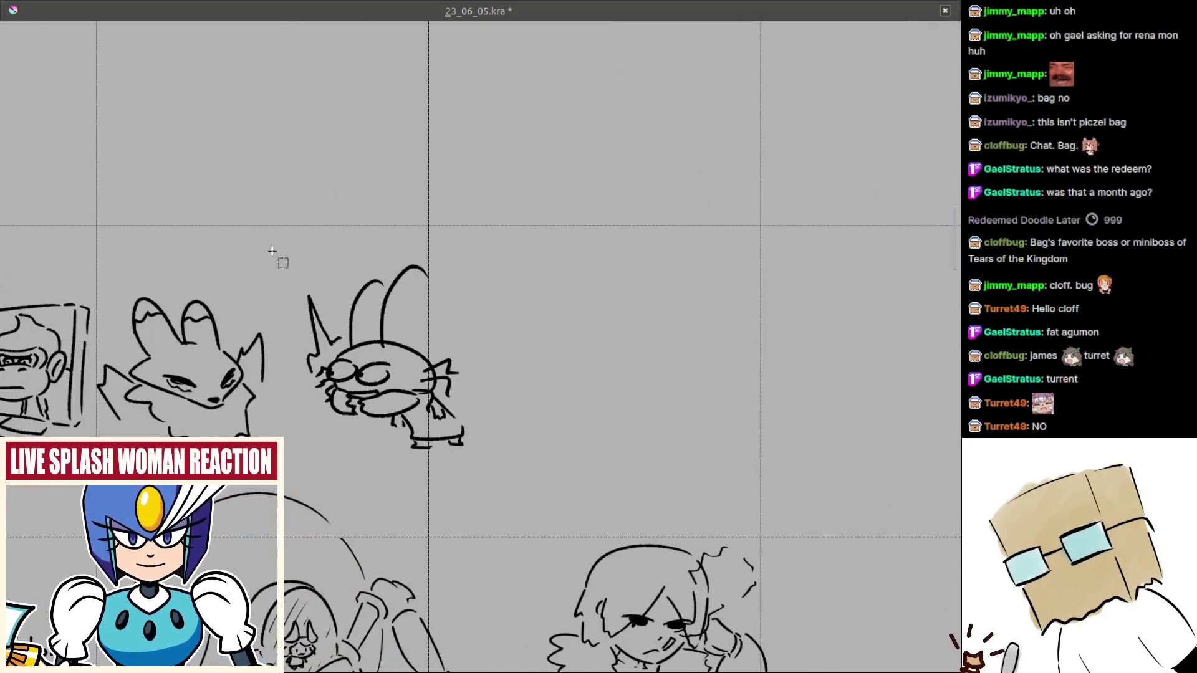
mouse_move(271, 251)
left_mouse_down()
mouse_move(513, 427)
mouse_move(484, 462)
mouse_move(499, 480)
mouse_move(497, 466)
mouse_move(481, 473)
left_mouse_up()
key("t")
key("b")
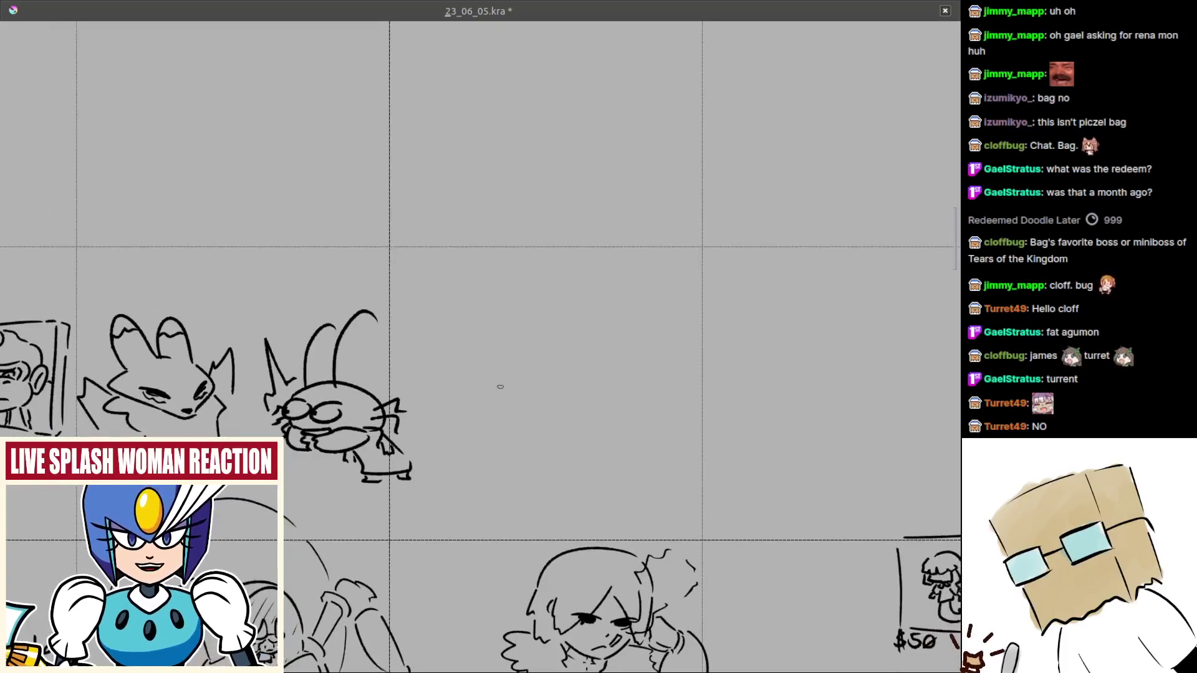
- Draw a tall pointed horn and one oval eye below it in the empty space beside the long-eared character
left_click_drag(508, 391, 463, 404)
scroll(516, 372, "up", 2)
scroll(508, 387, "up", 2)
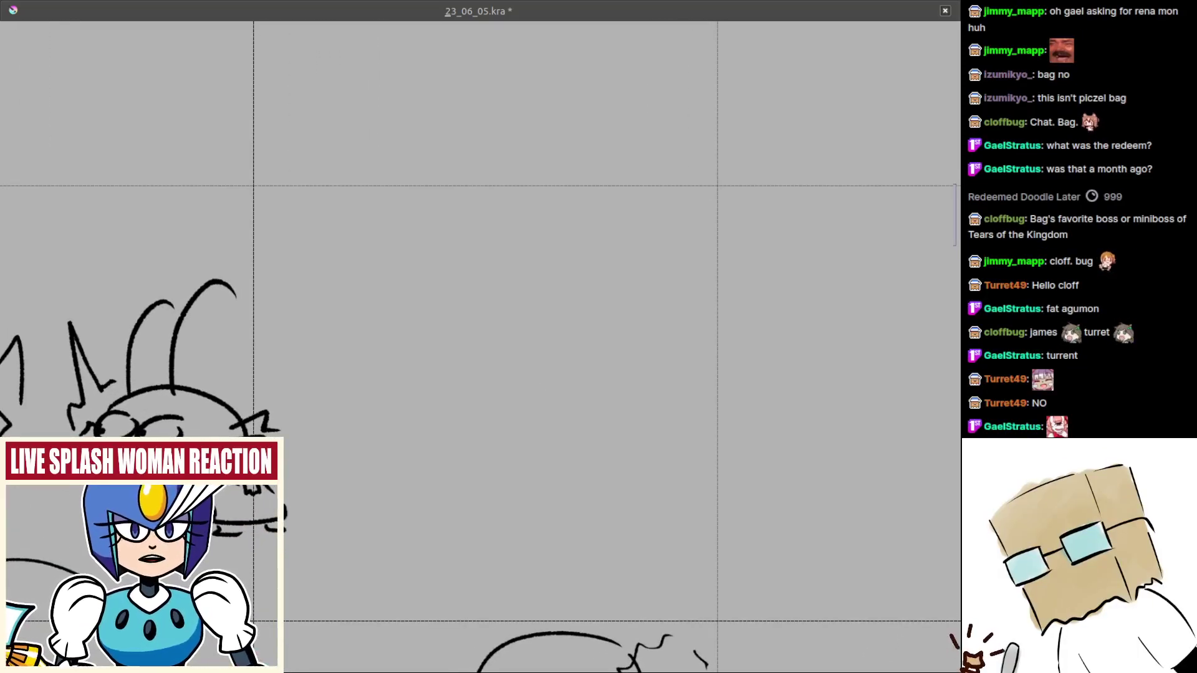
scroll(516, 395, "up", 1)
key("ctrl+z")
key("ctrl+z")
mouse_move(613, 387)
left_mouse_down()
mouse_move(634, 337)
mouse_move(666, 390)
mouse_move(648, 342)
mouse_move(655, 394)
mouse_move(680, 385)
mouse_move(662, 392)
mouse_move(699, 340)
mouse_move(698, 374)
mouse_move(738, 388)
mouse_move(729, 366)
mouse_move(748, 361)
left_mouse_up()
key("ctrl+z")
key("ctrl+z")
key("ctrl+z")
key("ctrl+z")
scroll(660, 376, "up", 2)
key("ctrl+z")
key("ctrl+z")
key("ctrl+z")
left_click(707, 383)
key("ctrl+z")
scroll(753, 353, "up", 2)
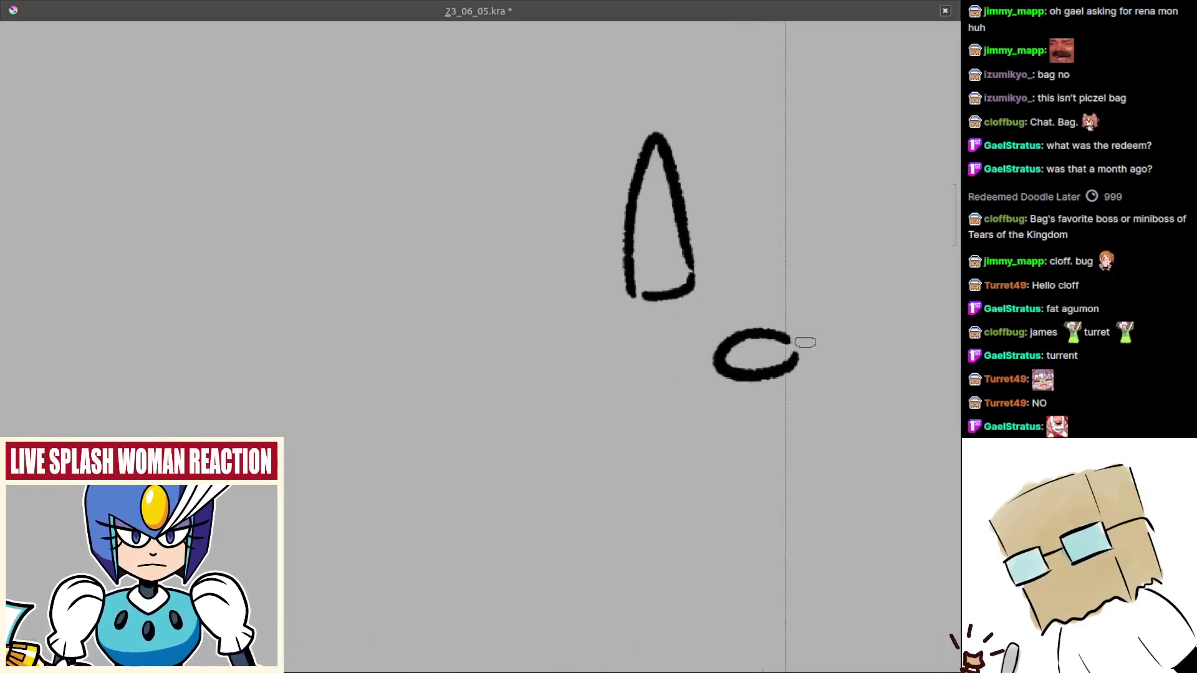
- Add the second oval eye on the horn's other side, and give both eyes small pupils and pointed outer corners
left_click(774, 356)
mouse_move(595, 335)
left_mouse_down()
mouse_move(643, 334)
mouse_move(590, 374)
mouse_move(641, 335)
mouse_move(585, 355)
left_mouse_up()
key("ctrl+z")
key("ctrl+z")
left_click(599, 347)
scroll(668, 334, "down", 3)
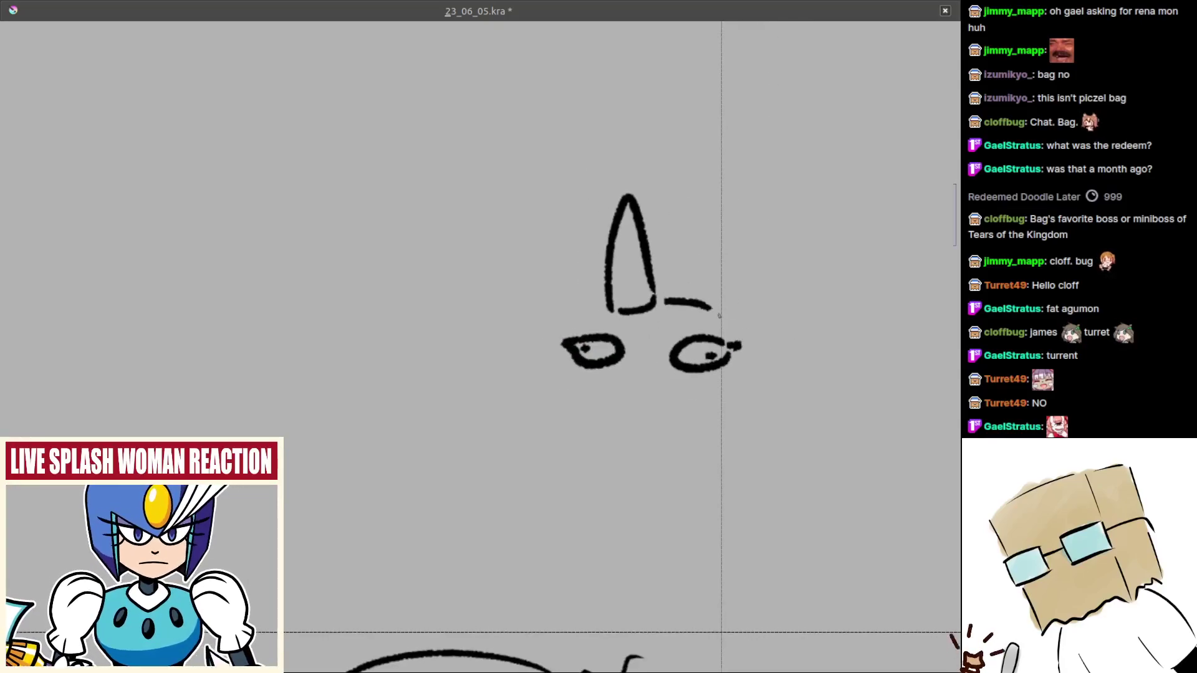
- Draw the flat top of the head with a pointed ear on each side of the horn and a curved cheek beside the left eye
key("ctrl+z")
key("ctrl+z")
mouse_move(670, 297)
left_mouse_down()
mouse_move(755, 291)
mouse_move(776, 318)
left_mouse_up()
key("ctrl+z")
left_click_drag(735, 316, 819, 333)
mouse_move(631, 327)
left_mouse_down()
mouse_move(595, 374)
mouse_move(597, 394)
left_mouse_up()
key("ctrl+z")
key("ctrl+z")
mouse_move(631, 325)
left_mouse_down()
mouse_move(603, 377)
mouse_move(623, 363)
mouse_move(610, 348)
mouse_move(597, 380)
left_mouse_up()
key("ctrl+z")
key("ctrl+z")
mouse_move(678, 397)
left_mouse_down()
mouse_move(581, 407)
mouse_move(593, 404)
left_mouse_up()
key("ctrl+z")
key("ctrl+z")
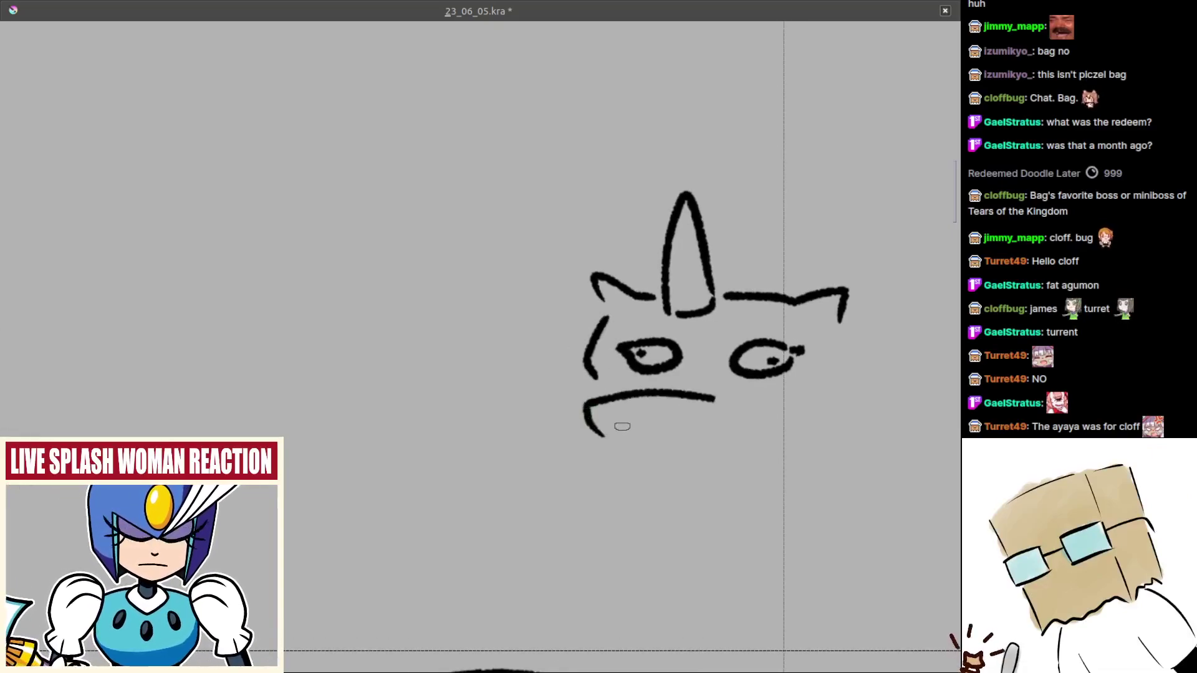
left_click(614, 420)
key("ctrl+z")
key("ctrl+z")
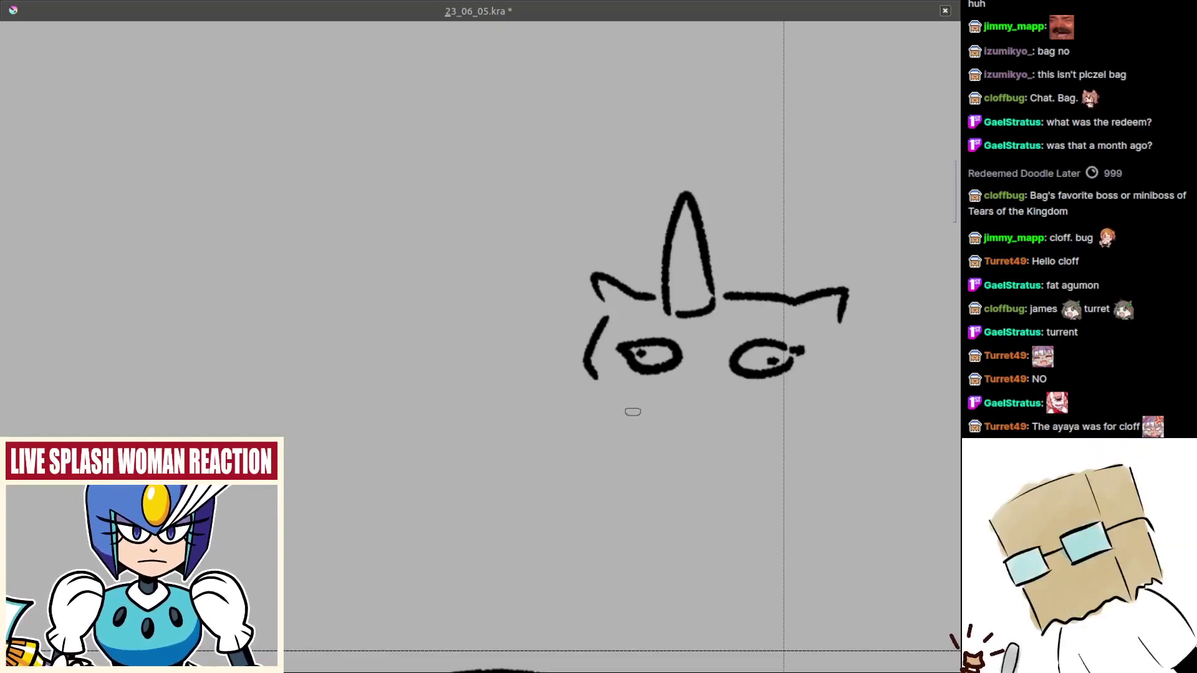
- Draw a short curved snout with two nostrils under the eyes and a wavy mouth line below it
scroll(633, 406, "up", 1)
key("ctrl+z")
mouse_move(626, 395)
left_mouse_down()
mouse_move(703, 398)
mouse_move(719, 385)
left_mouse_up()
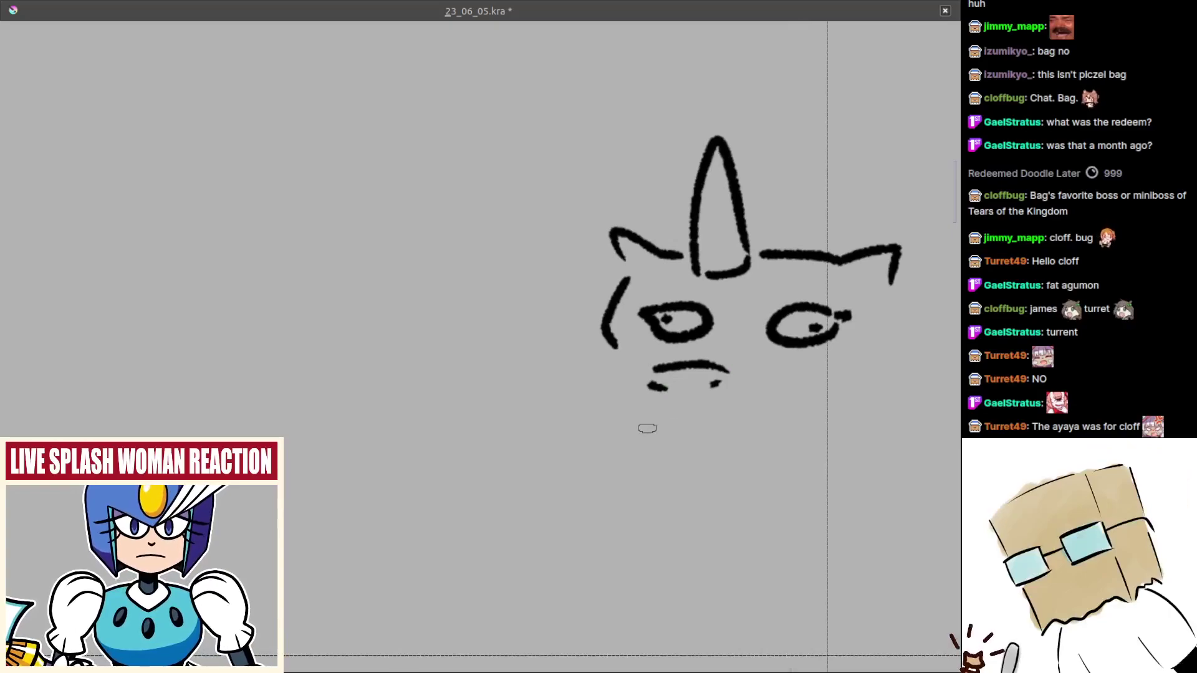
mouse_move(620, 425)
left_mouse_down()
mouse_move(675, 415)
mouse_move(753, 433)
left_mouse_up()
key("ctrl+z")
mouse_move(644, 405)
left_mouse_down()
mouse_move(718, 419)
mouse_move(768, 406)
left_mouse_up()
key("ctrl+z")
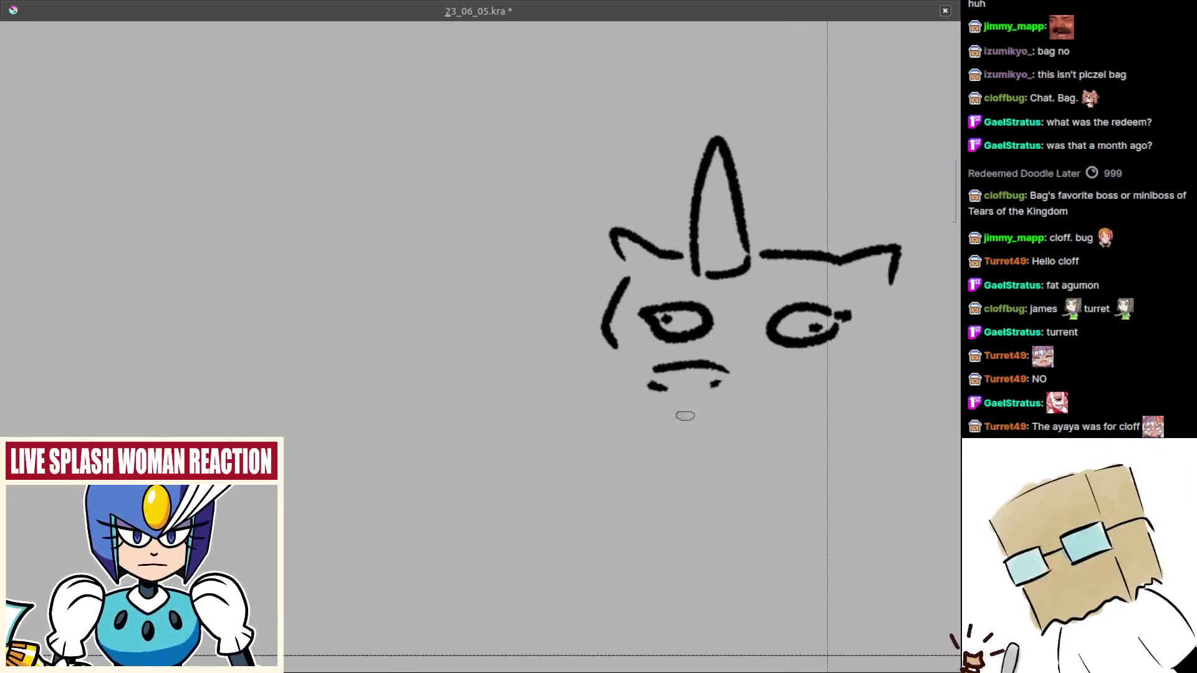
left_click_drag(692, 403, 775, 409)
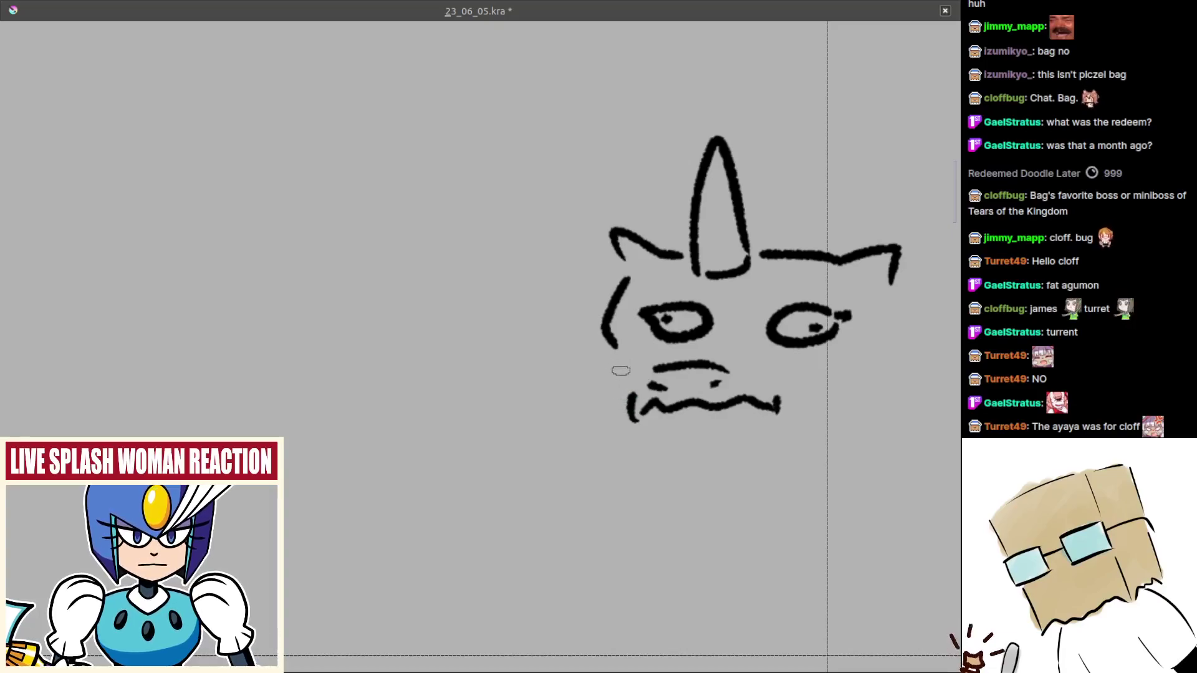
- Outline the left side of the muzzle and draw a curved chin under the wavy mouth
left_click_drag(620, 362, 623, 389)
mouse_move(629, 383)
left_mouse_down()
mouse_move(613, 369)
mouse_move(635, 373)
left_mouse_up()
key("ctrl+z")
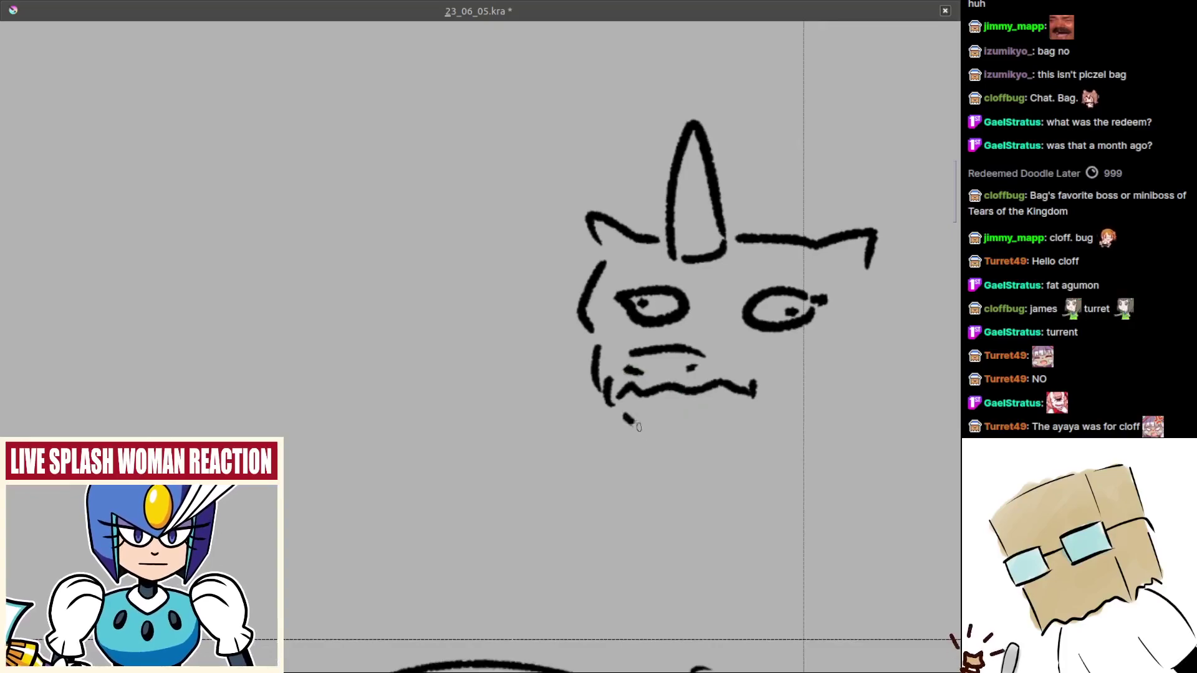
left_click_drag(629, 418, 775, 416)
mouse_move(791, 388)
left_mouse_down()
mouse_move(749, 384)
mouse_move(769, 377)
mouse_move(747, 358)
left_mouse_up()
- Draw two short arms with scalloped paws below the head, and outline the back of the head and the shoulder
left_click_drag(693, 393, 695, 441)
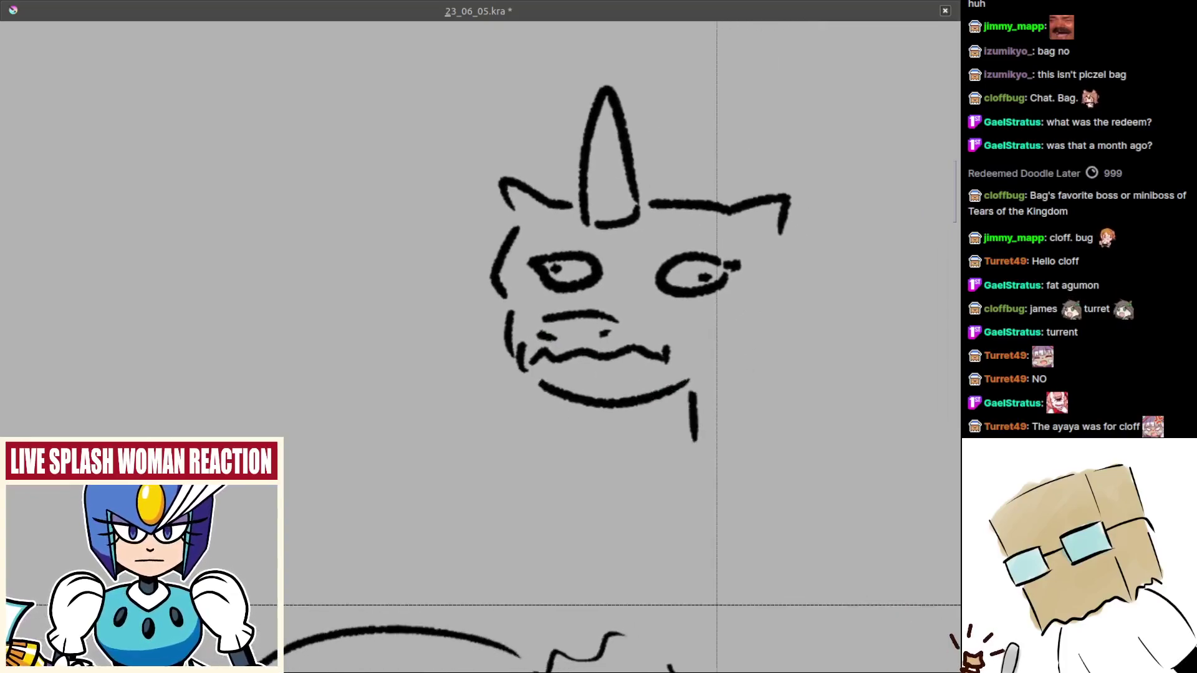
key("ctrl+z")
left_click_drag(729, 392, 748, 447)
key("ctrl+z")
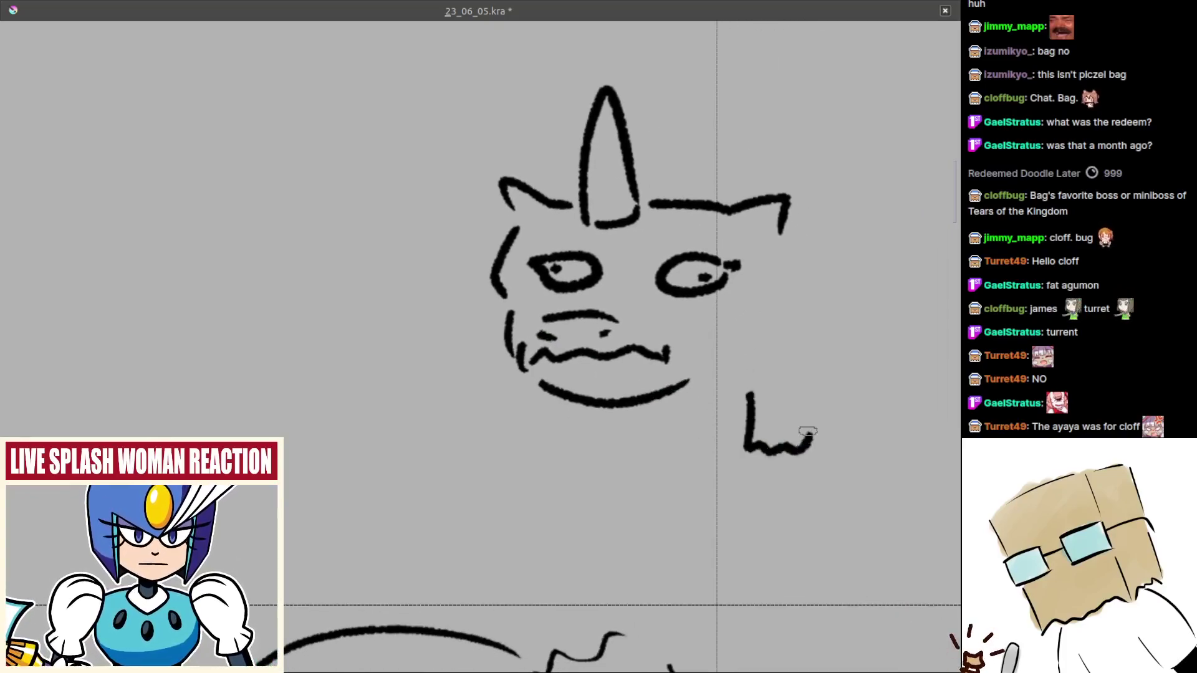
left_click_drag(794, 375, 813, 424)
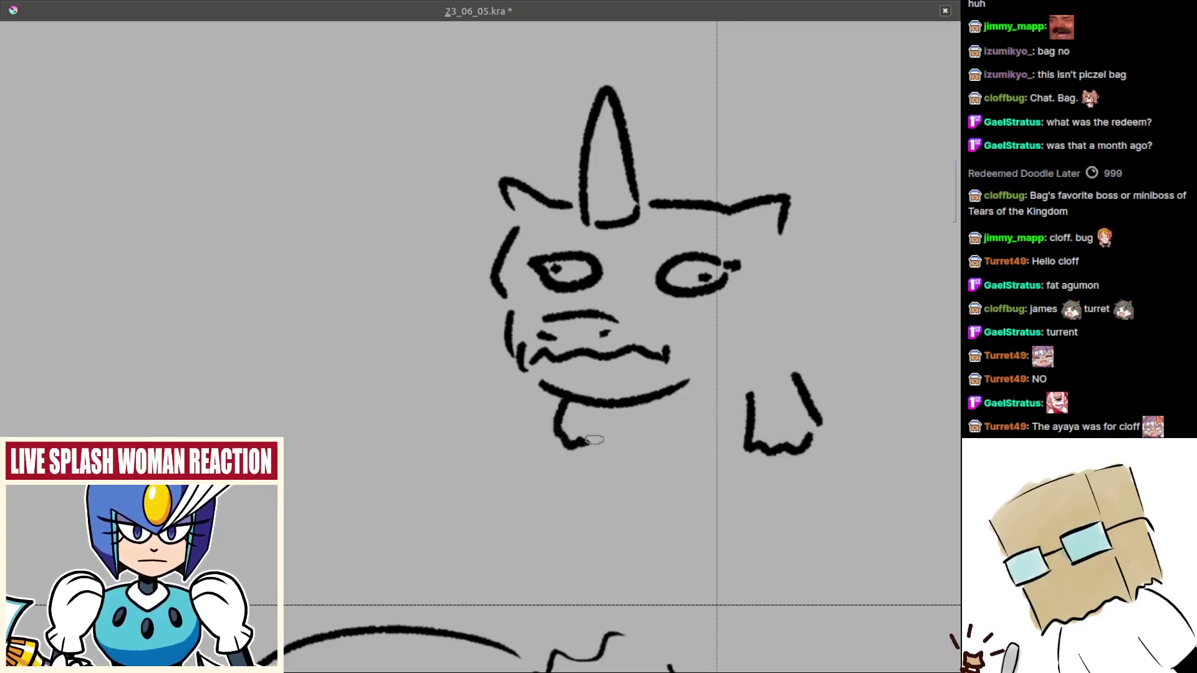
left_click_drag(594, 440, 598, 465)
key("ctrl+z")
mouse_move(595, 408)
left_mouse_down()
mouse_move(594, 458)
mouse_move(602, 440)
left_mouse_up()
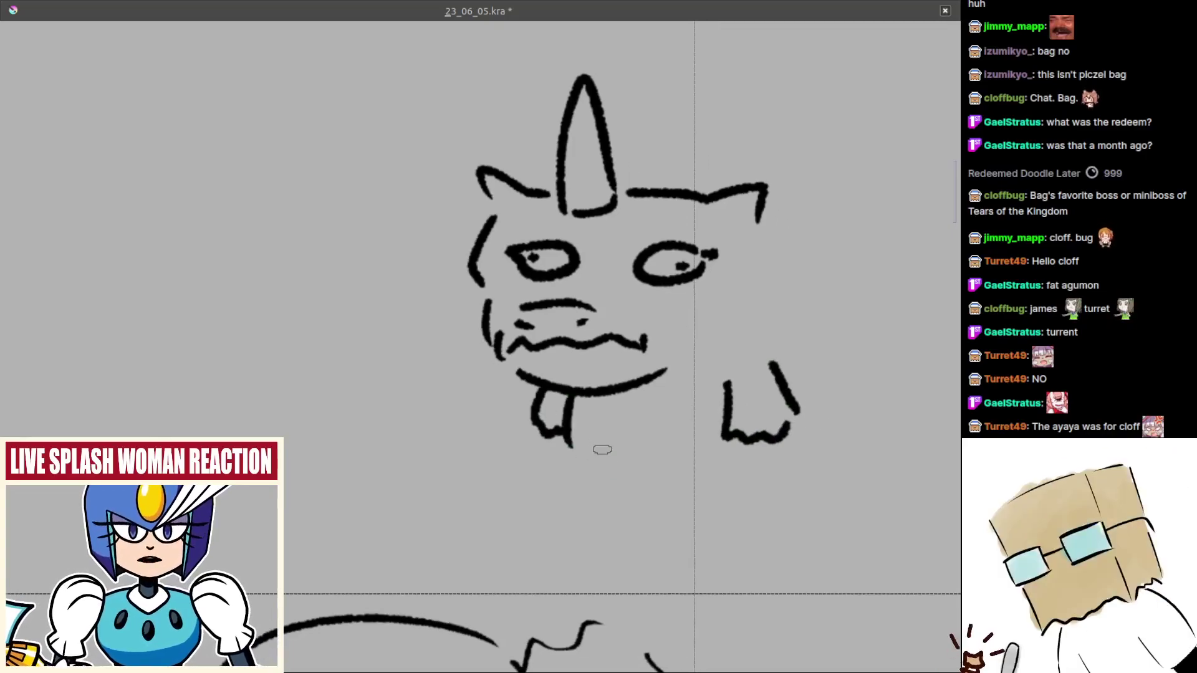
left_click_drag(783, 303, 710, 331)
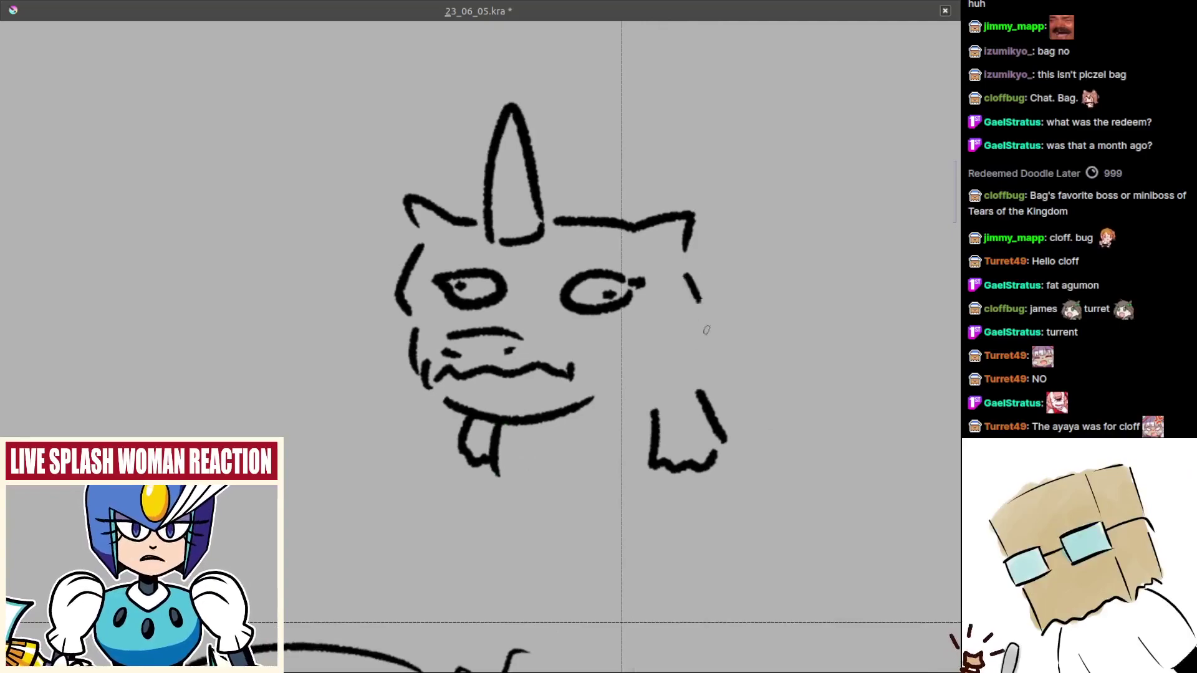
left_click_drag(693, 251, 716, 324)
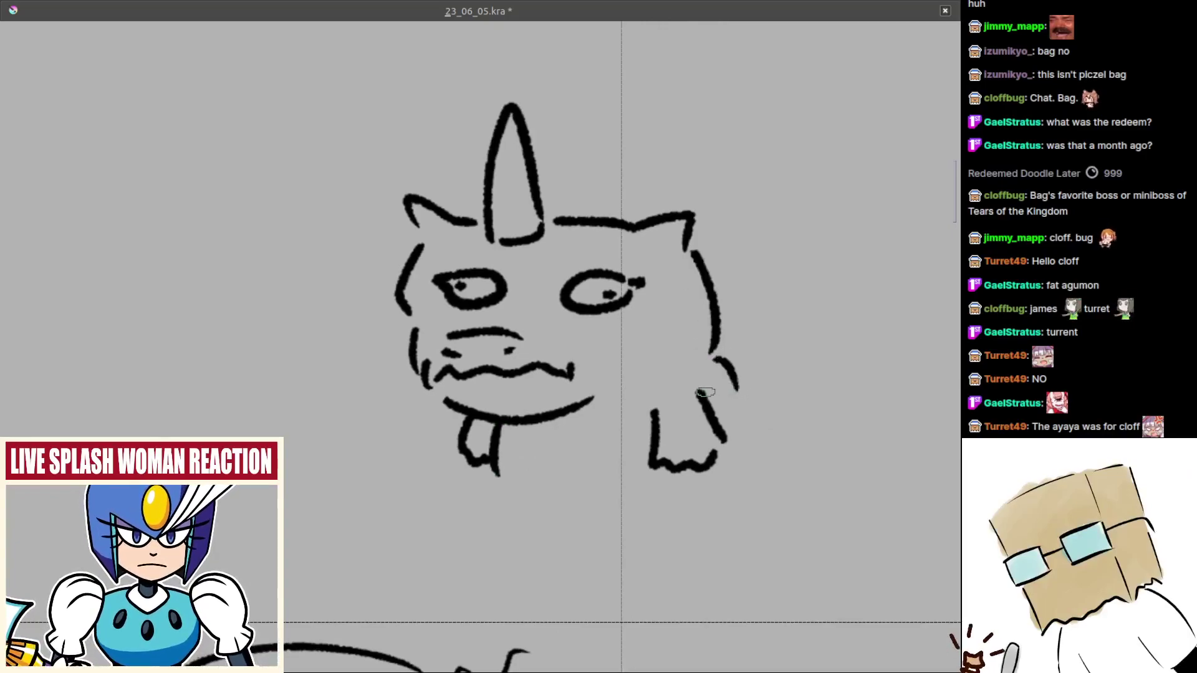
- Select the horned creature and move it to the left on the sheet
scroll(728, 337, "down", 3)
key("ctrl+r")
mouse_move(537, 204)
left_mouse_down()
mouse_move(767, 421)
mouse_move(720, 418)
left_mouse_up()
key("t")
key("b")
- Draw the creature's lower back down to the hip, and add the right leg with a wide, rounded foot
scroll(688, 367, "up", 4)
left_click(716, 334)
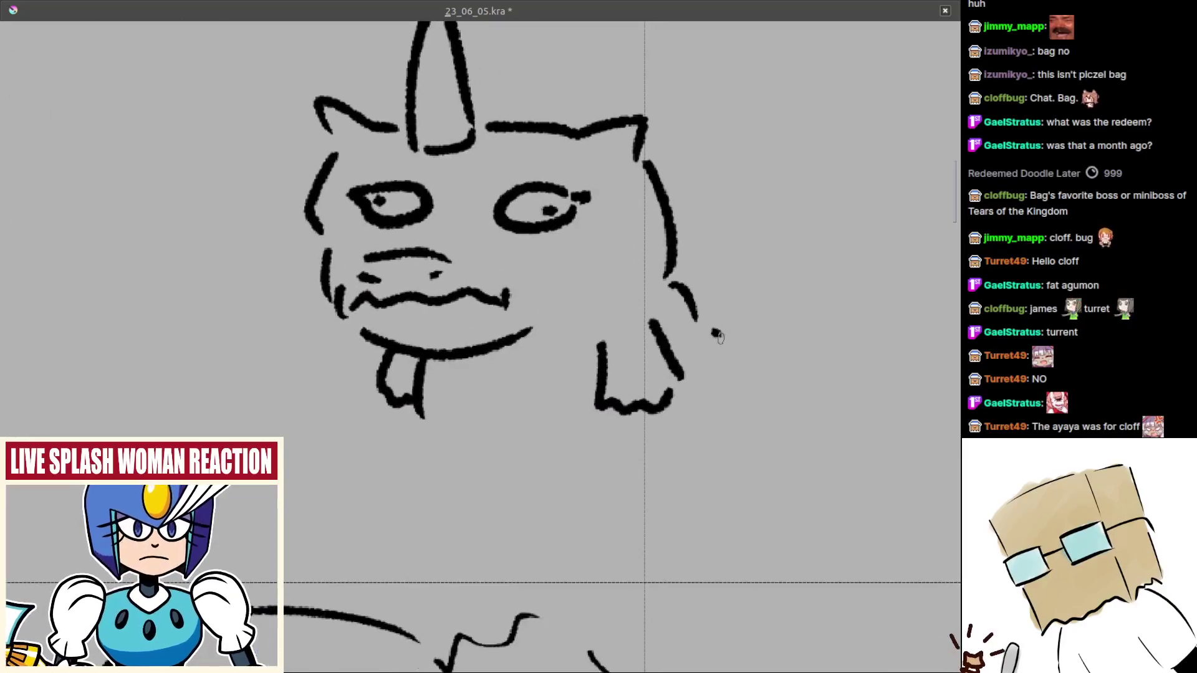
mouse_move(697, 331)
left_mouse_down()
mouse_move(716, 420)
mouse_move(720, 400)
mouse_move(671, 476)
mouse_move(663, 459)
mouse_move(668, 471)
mouse_move(648, 488)
mouse_move(716, 499)
left_mouse_up()
left_click_drag(743, 398, 732, 447)
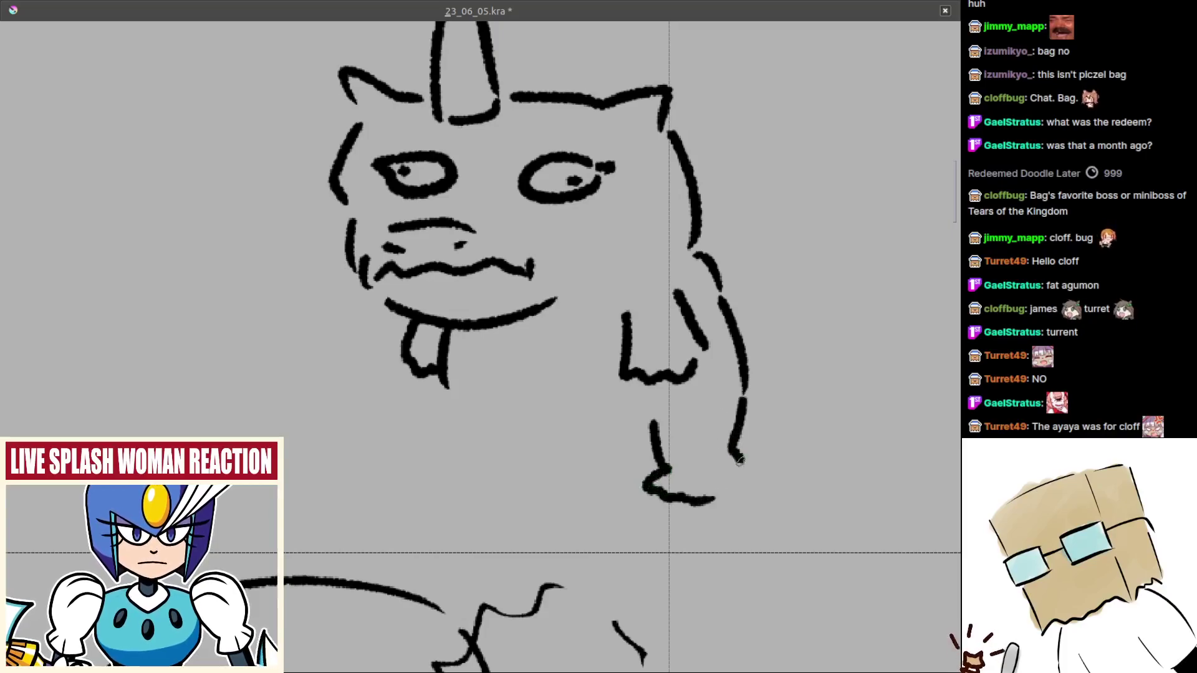
key("ctrl+z")
left_click_drag(744, 396, 744, 481)
left_click_drag(623, 478, 712, 499)
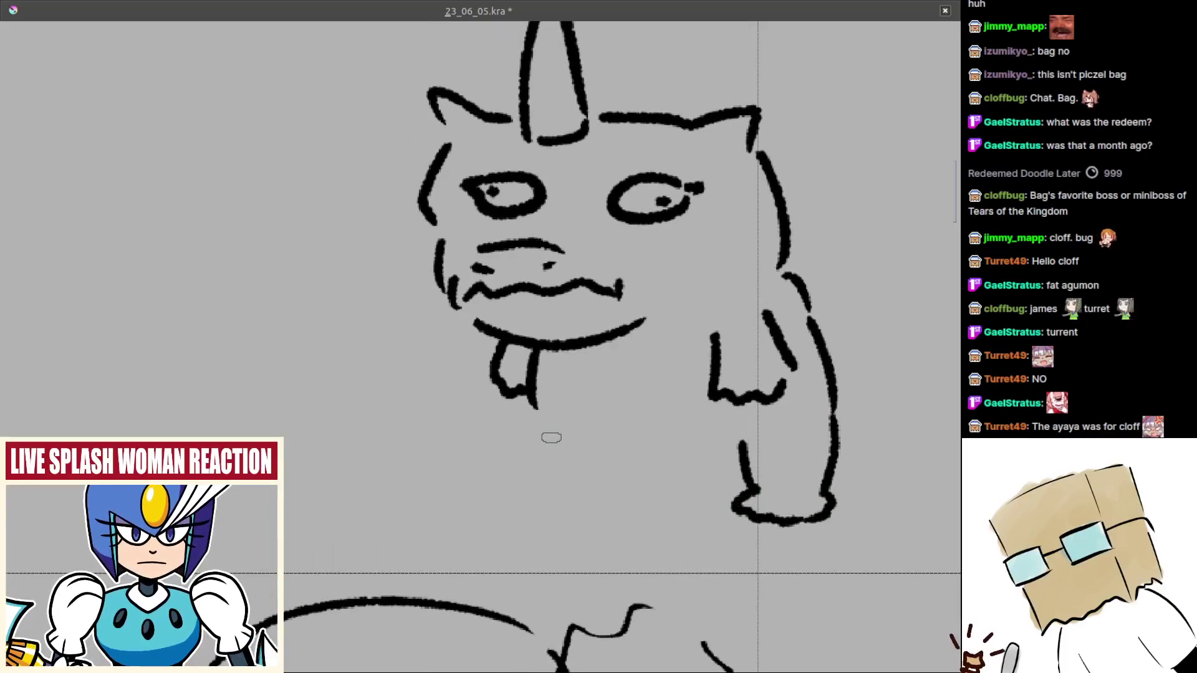
- Draw the creature's left leg with a small clawed foot and the body's curved underside between the feet
left_click_drag(536, 419, 566, 478)
key("ctrl+z")
mouse_move(541, 416)
left_mouse_down()
mouse_move(575, 481)
mouse_move(552, 494)
mouse_move(591, 517)
mouse_move(575, 500)
mouse_move(733, 494)
left_mouse_up()
key("ctrl+z")
key("ctrl+z")
key("ctrl+z")
left_click_drag(584, 457, 738, 492)
left_click_drag(744, 449, 637, 482)
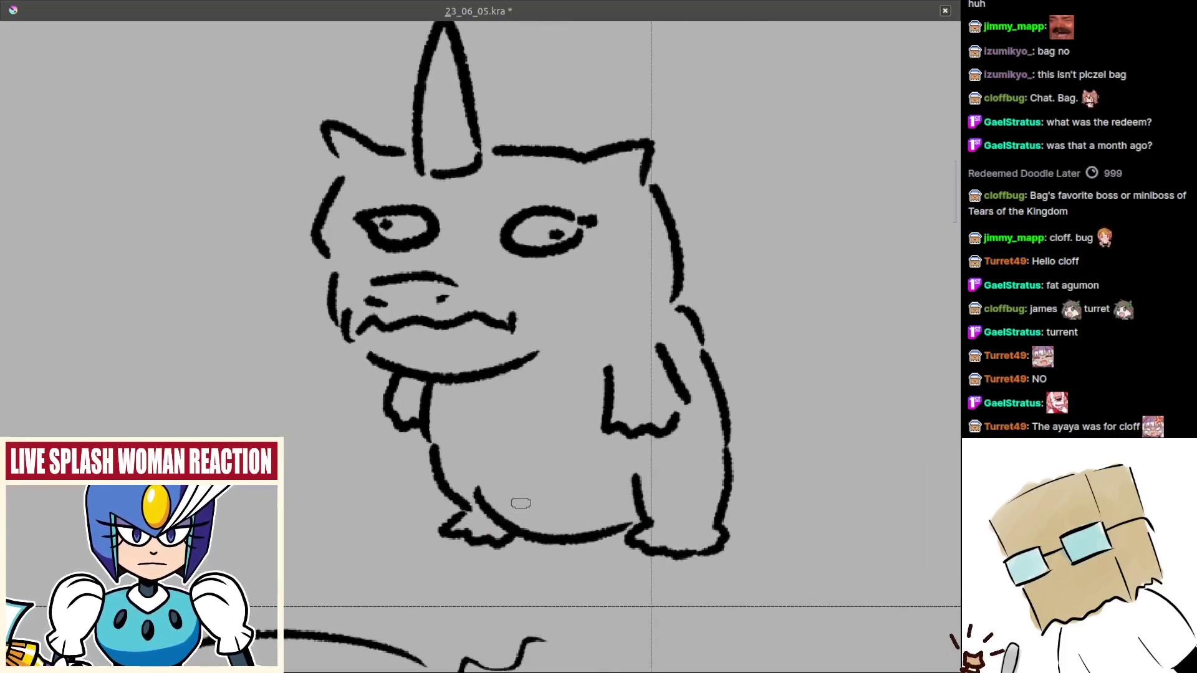
- Outline a large oval belly patch from the chin down to the body's underside
mouse_move(521, 503)
left_mouse_down()
mouse_move(519, 483)
mouse_move(620, 504)
left_mouse_up()
key("ctrl+z")
mouse_move(524, 458)
left_mouse_down()
mouse_move(537, 449)
mouse_move(513, 376)
mouse_move(494, 385)
mouse_move(506, 351)
mouse_move(629, 490)
left_mouse_up()
key("ctrl+z")
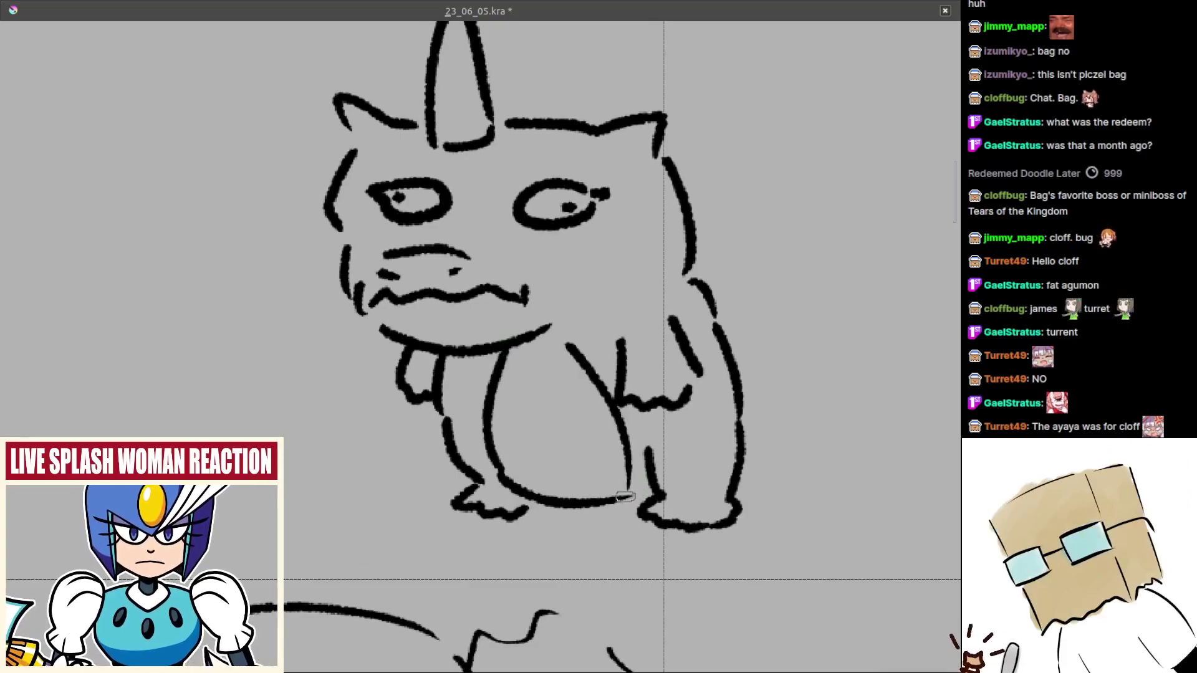
- Draw a tapering tail behind the right leg with a row of small spikes along its upper edge
mouse_move(664, 427)
left_mouse_down()
mouse_move(602, 435)
mouse_move(767, 436)
left_mouse_up()
key("ctrl+z")
left_click_drag(679, 499, 785, 460)
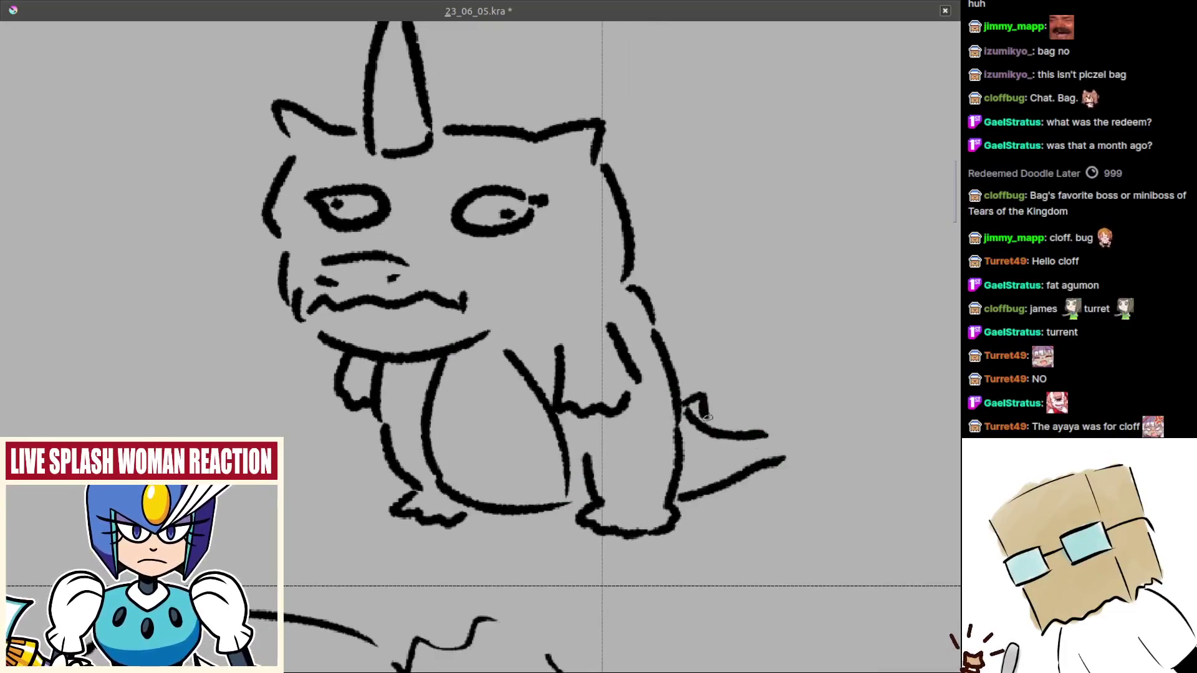
key("ctrl+z")
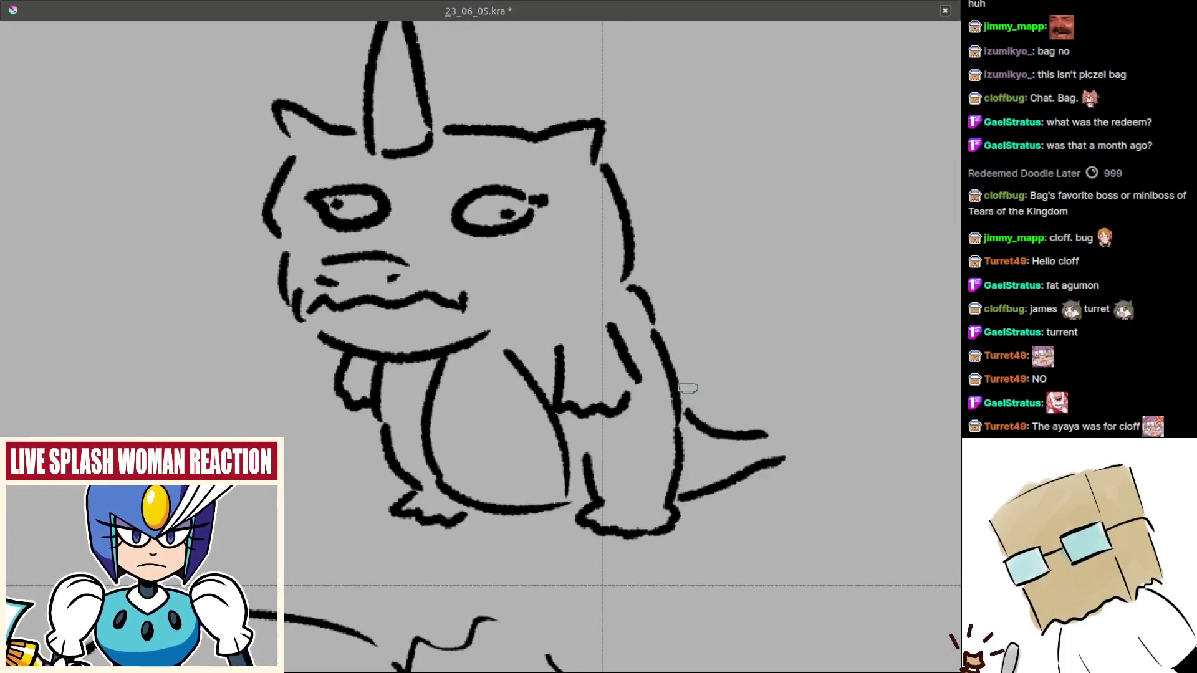
left_click_drag(688, 399, 767, 437)
mouse_move(747, 431)
left_mouse_down()
mouse_move(740, 443)
mouse_move(846, 526)
left_mouse_up()
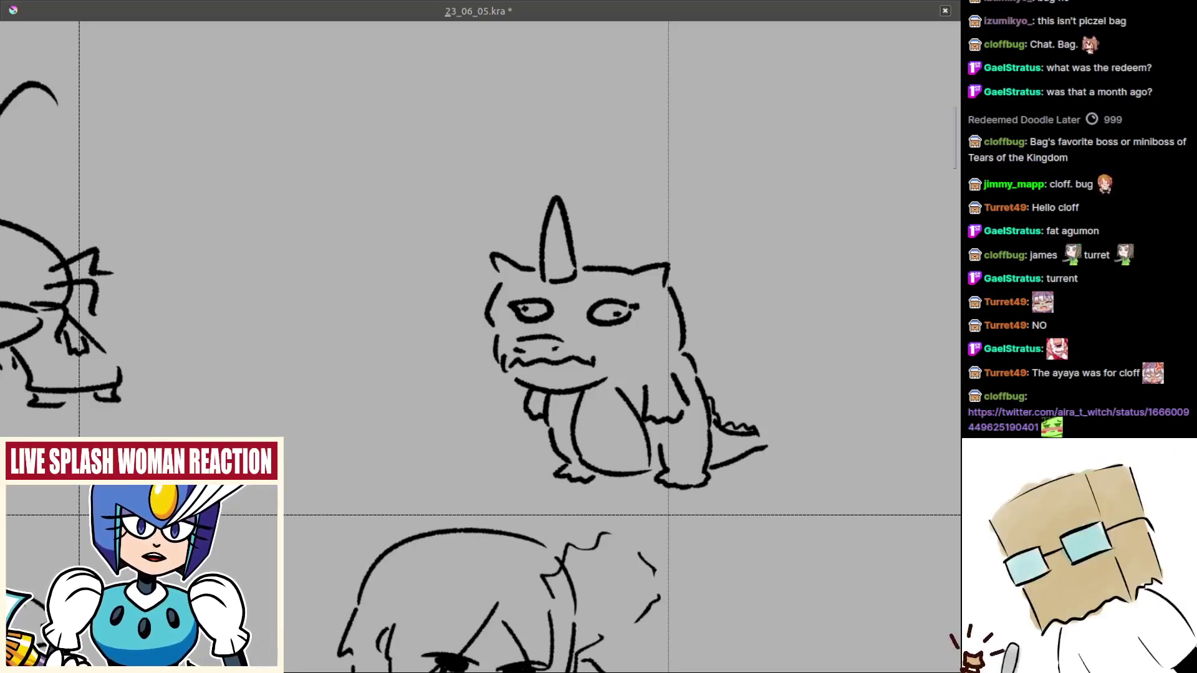
- Examine the reference picture of the kneeling blond character in blue clothing and undo its placement on the sheet
scroll(686, 474, "down", 3)
mouse_move(774, 483)
left_mouse_down()
mouse_move(478, 257)
mouse_move(739, 432)
mouse_move(325, 248)
mouse_move(348, 267)
left_mouse_up()
scroll(652, 334, "down", 1)
scroll(348, 267, "up", 1)
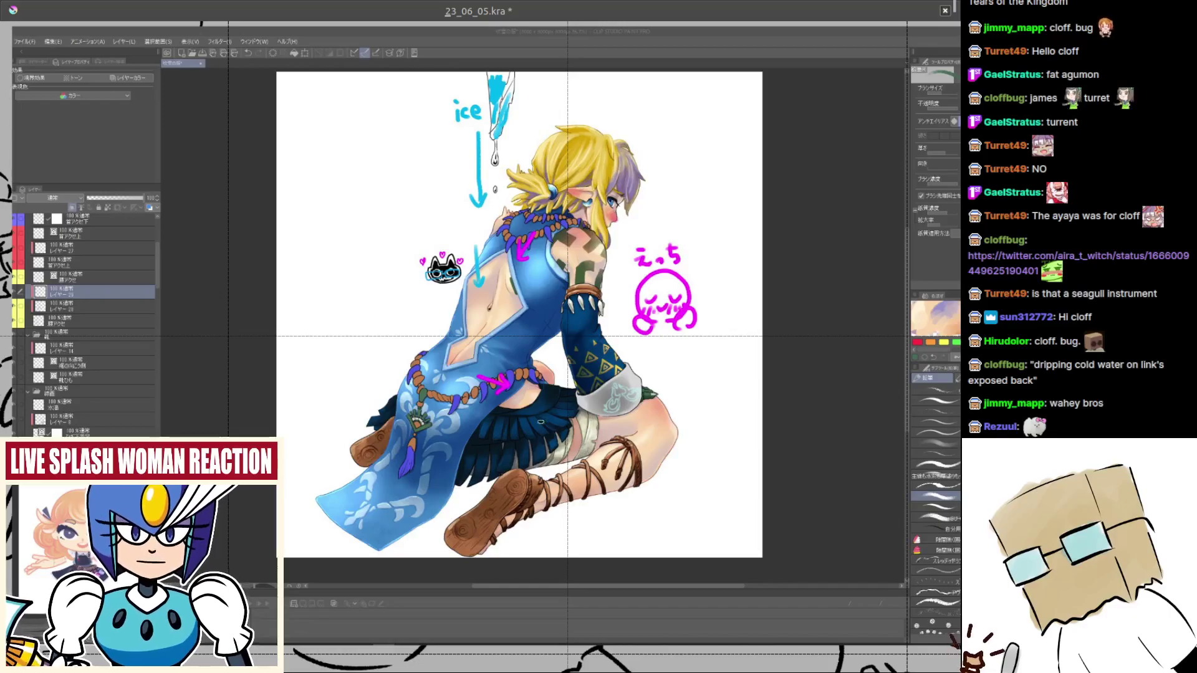
scroll(558, 431, "down", 2)
key("ctrl+z")
left_click_drag(355, 411, 637, 521)
scroll(633, 511, "down", 1)
scroll(542, 452, "up", 2)
left_click_drag(514, 358, 559, 406)
scroll(580, 381, "up", 3)
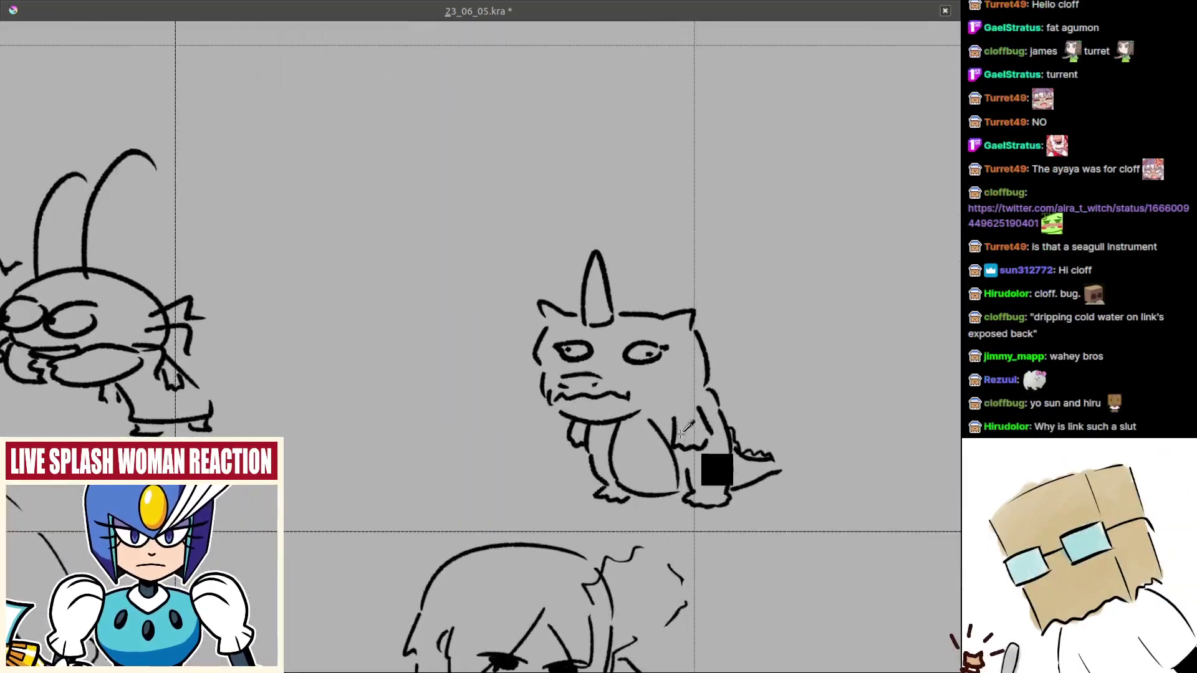
scroll(686, 428, "up", 2)
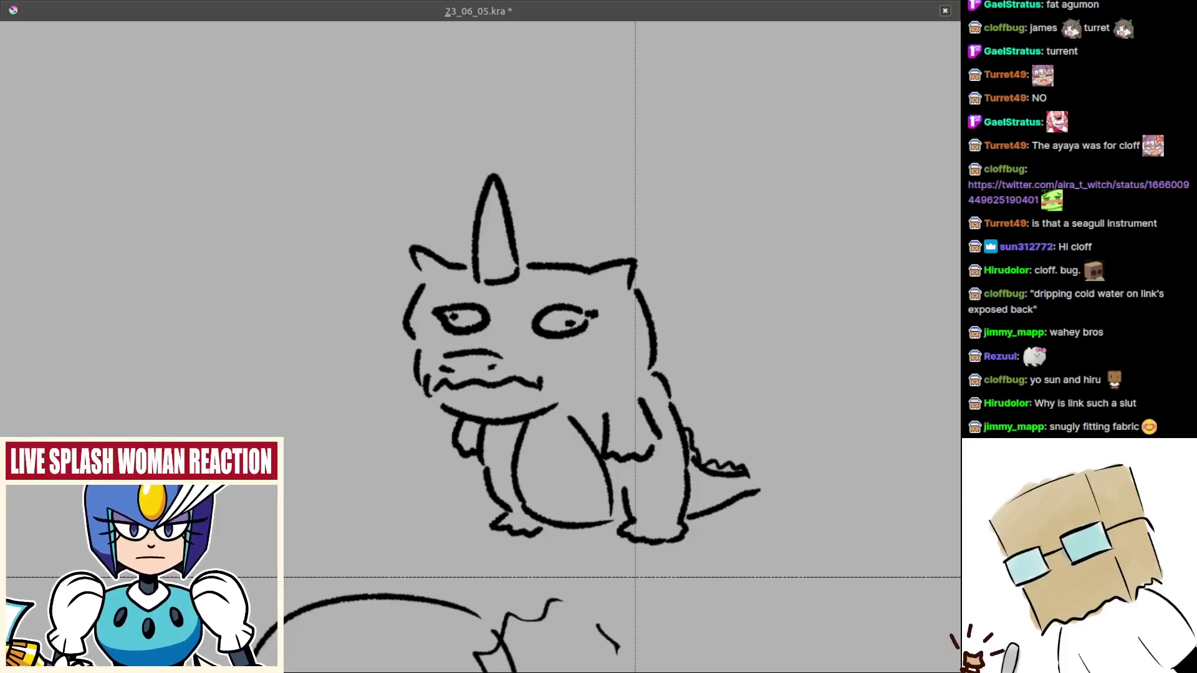
left_click_drag(361, 366, 659, 398)
scroll(659, 398, "down", 2)
left_click_drag(569, 354, 472, 366)
scroll(472, 364, "up", 1)
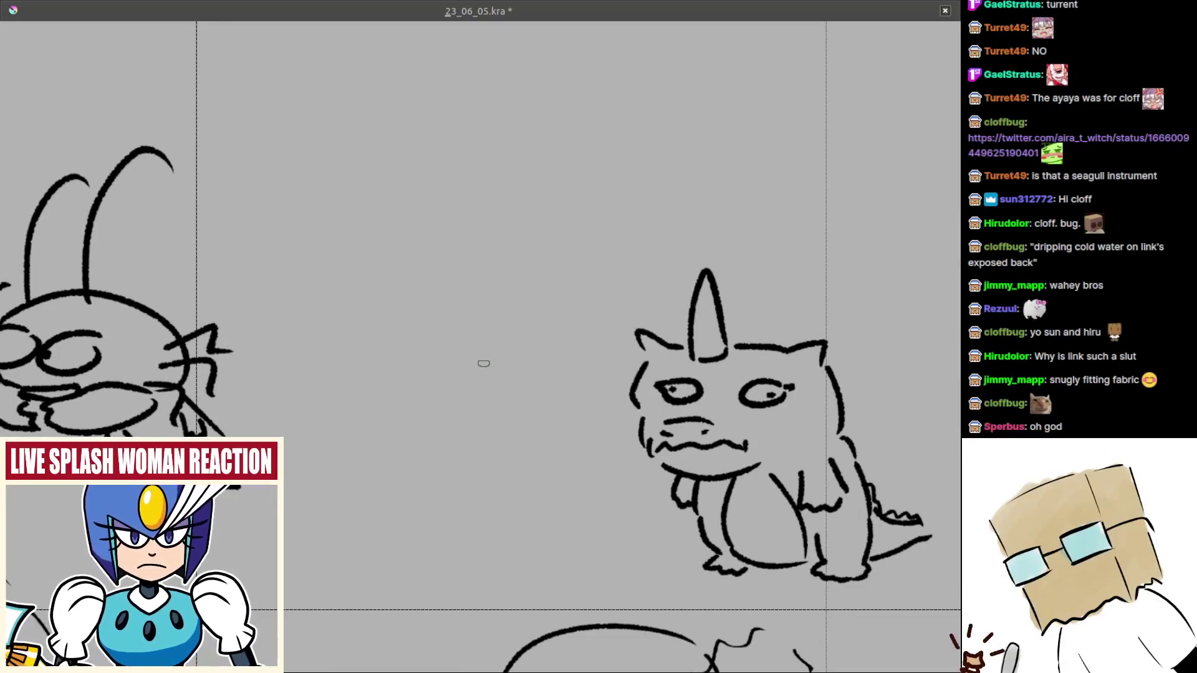
scroll(484, 363, "down", 1)
scroll(480, 393, "up", 1)
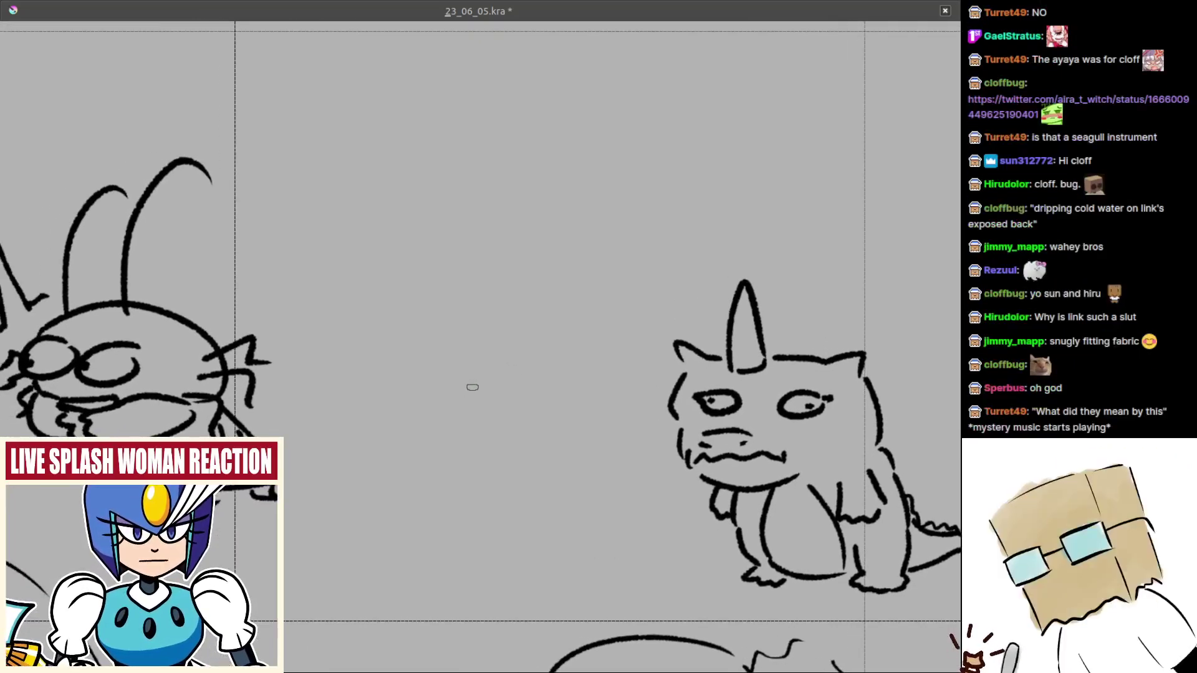
scroll(467, 398, "down", 1)
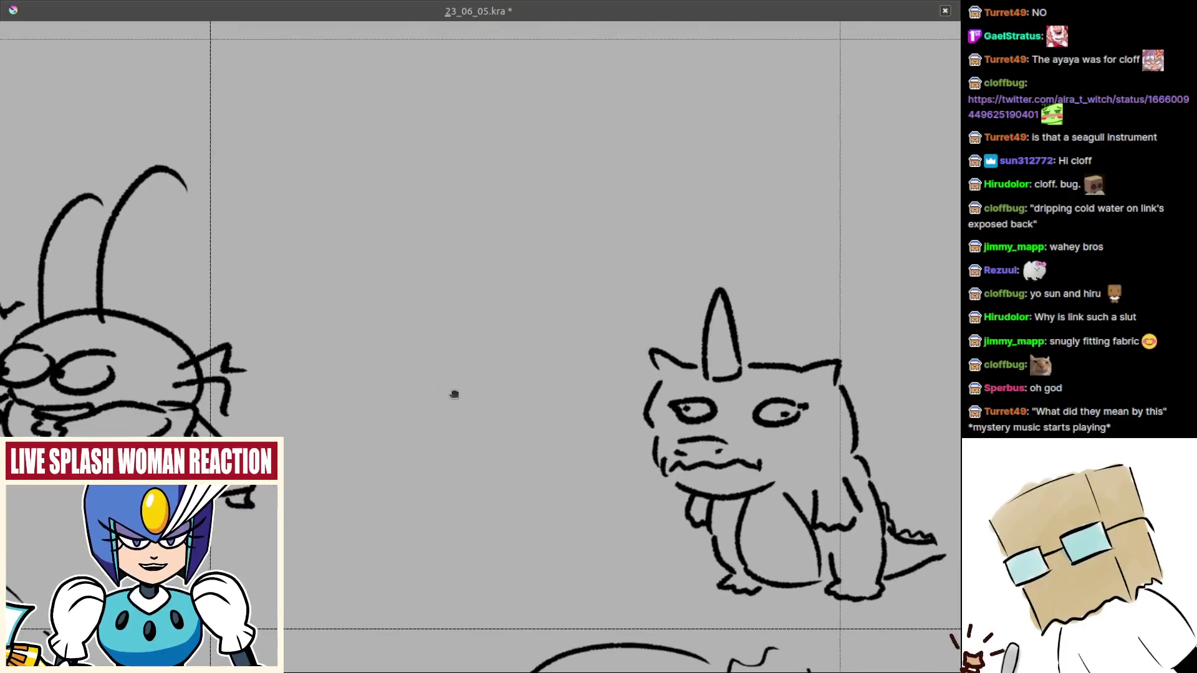
scroll(452, 399, "up", 1)
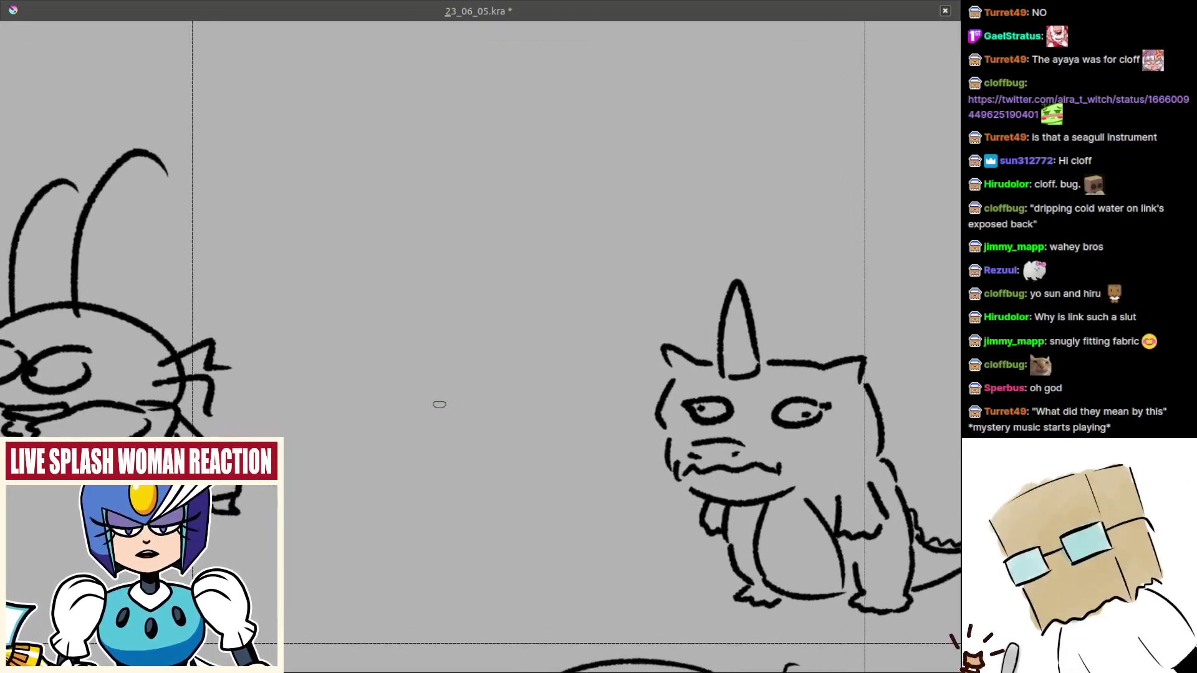
left_click_drag(440, 404, 444, 371)
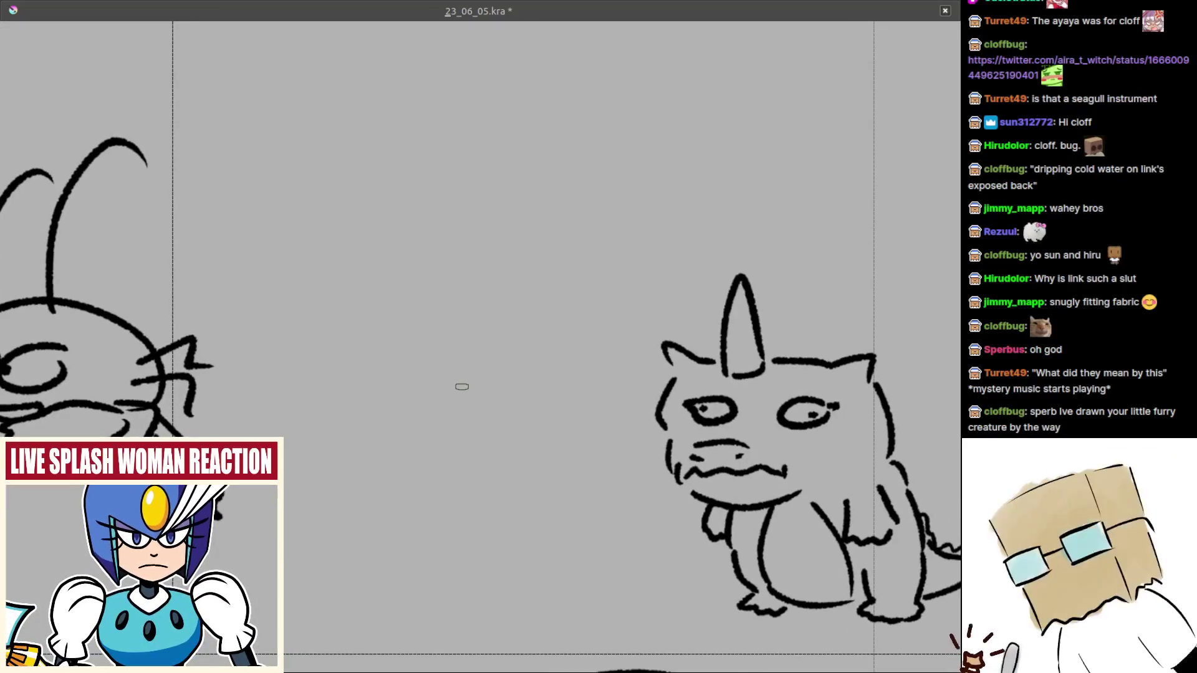
scroll(452, 393, "down", 1)
scroll(490, 321, "up", 1)
scroll(490, 321, "down", 1)
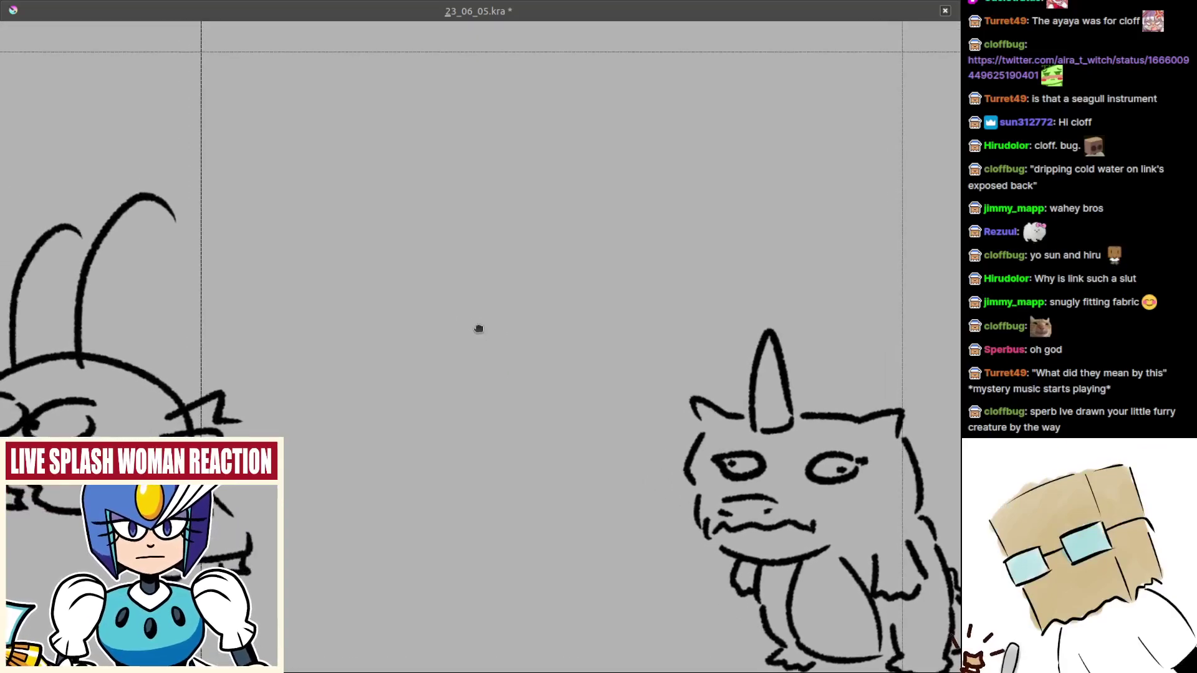
scroll(479, 329, "up", 1)
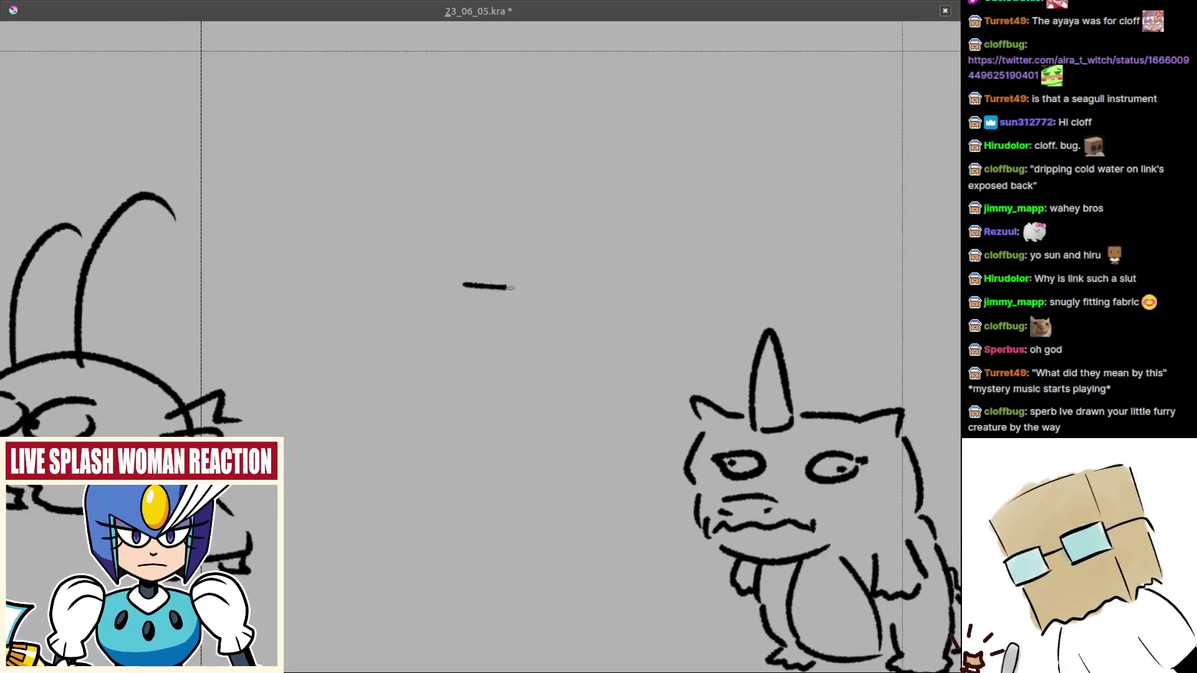
- Draw a new creature's mouth above the horned one as a nearly straight upper lip with a zigzag row of teeth
left_click_drag(511, 288, 537, 290)
key("ctrl+z")
left_click_drag(474, 293, 545, 303)
key("ctrl+z")
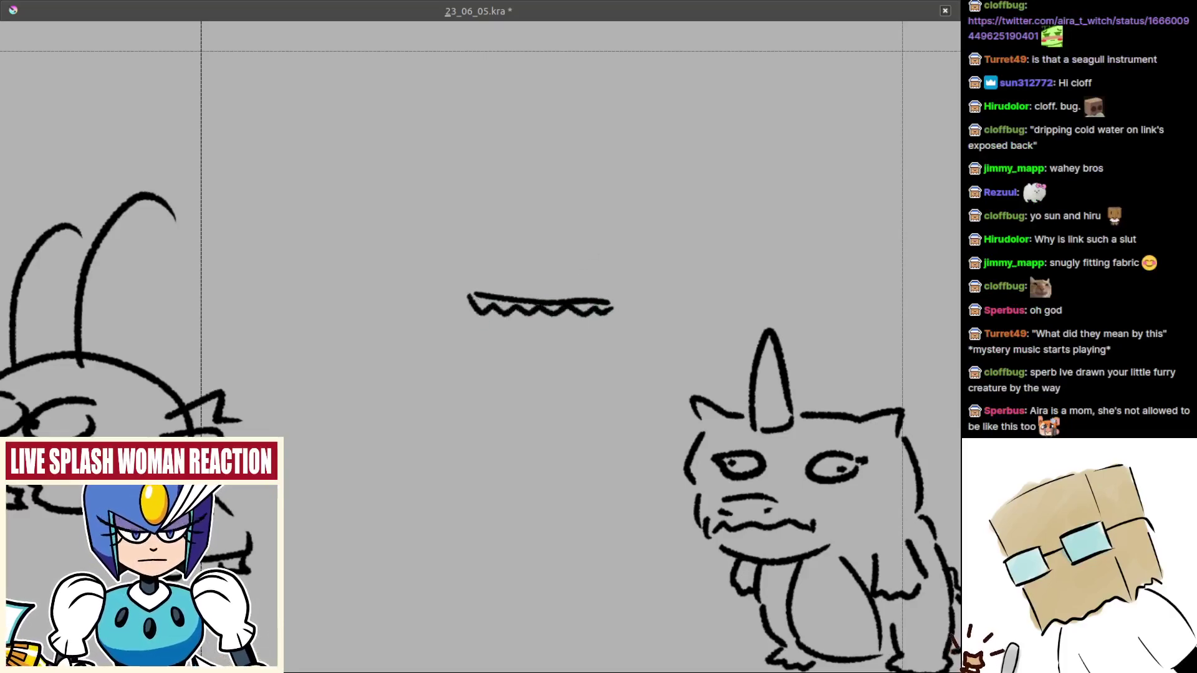
- Add a small nose above the mouth and a long curved contour for the right side of the creature's face
scroll(573, 261, "up", 1)
left_click_drag(597, 255, 593, 275)
left_click_drag(546, 246, 583, 296)
left_click_drag(575, 170, 653, 297)
key("ctrl+z")
mouse_move(579, 156)
left_mouse_down()
mouse_move(629, 210)
mouse_move(660, 311)
mouse_move(655, 248)
mouse_move(660, 340)
left_mouse_up()
key("ctrl+z")
key("ctrl+z")
key("ctrl+z")
left_click_drag(580, 271, 626, 283)
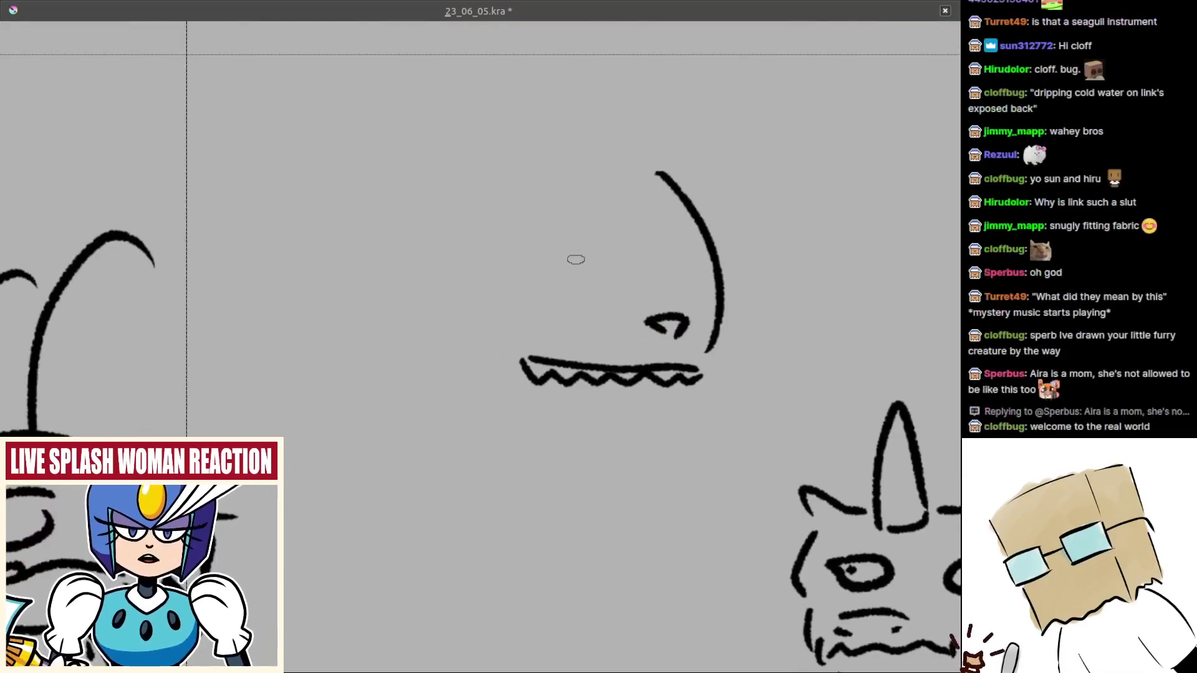
- Draw a large round left eye with a small dark pupil
mouse_move(609, 240)
left_mouse_down()
mouse_move(598, 271)
mouse_move(587, 254)
mouse_move(556, 267)
left_mouse_up()
key("ctrl+z")
key("ctrl+z")
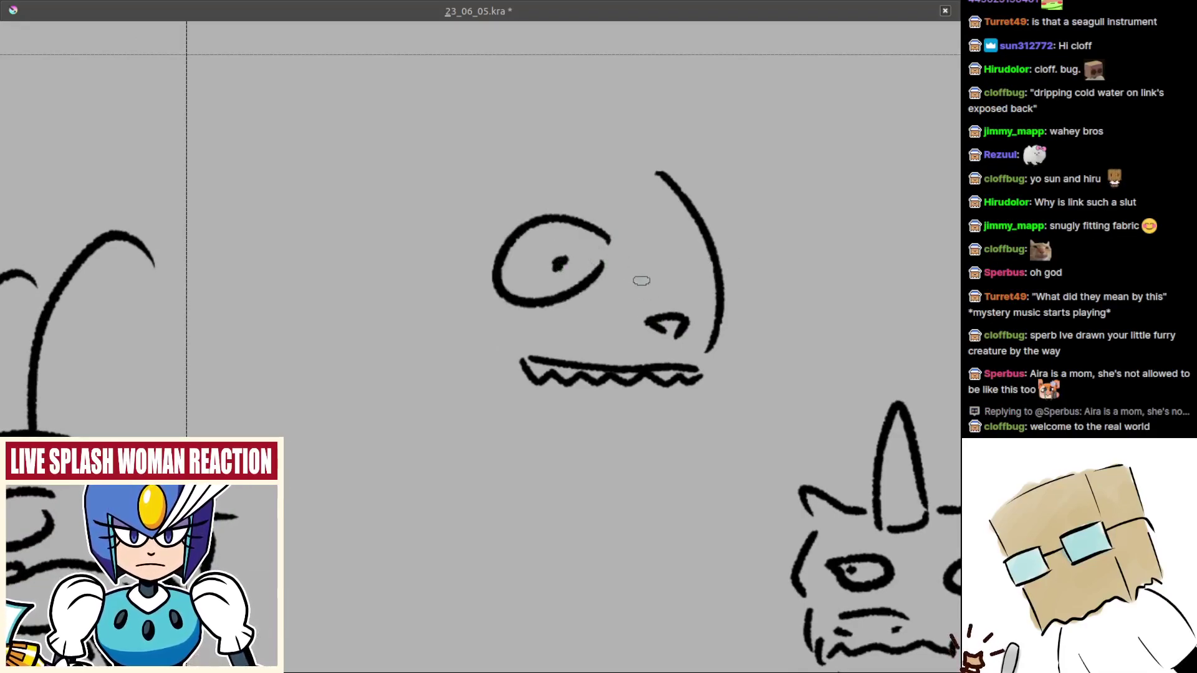
scroll(707, 256, "up", 1)
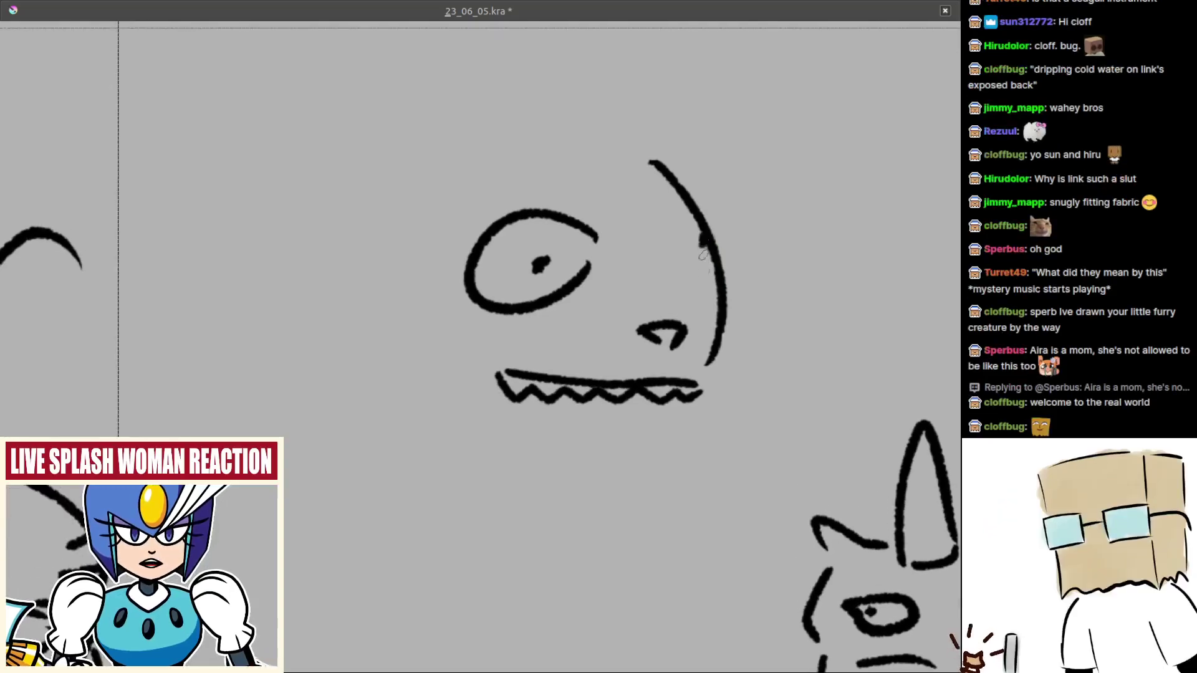
- Indent the right face contour at eye level and draw the narrow far eye bulging from it with a small pupil
left_click_drag(701, 231, 715, 292)
key("ctrl+z")
mouse_move(709, 224)
left_mouse_down()
mouse_move(724, 295)
mouse_move(721, 246)
mouse_move(704, 273)
mouse_move(699, 227)
mouse_move(721, 304)
left_mouse_up()
key("ctrl+z")
key("ctrl+z")
key("ctrl+z")
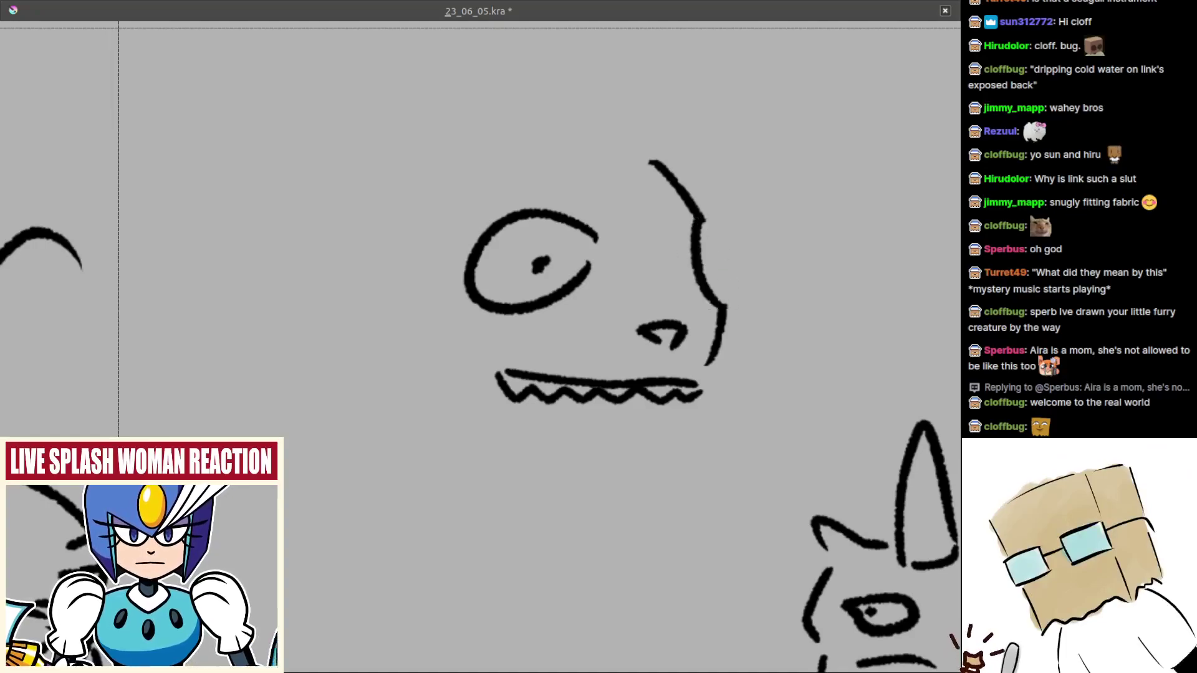
key("ctrl+z")
left_click_drag(704, 225, 720, 302)
mouse_move(710, 220)
left_mouse_down()
mouse_move(743, 281)
mouse_move(724, 304)
left_mouse_up()
left_click_drag(686, 251, 742, 360)
mouse_move(641, 288)
left_mouse_down()
mouse_move(674, 326)
mouse_move(637, 350)
left_mouse_up()
- Draw two long, curved antenna-like lines rising from the top of the head
left_click_drag(663, 310, 603, 230)
key("ctrl+z")
left_click_drag(656, 299, 575, 183)
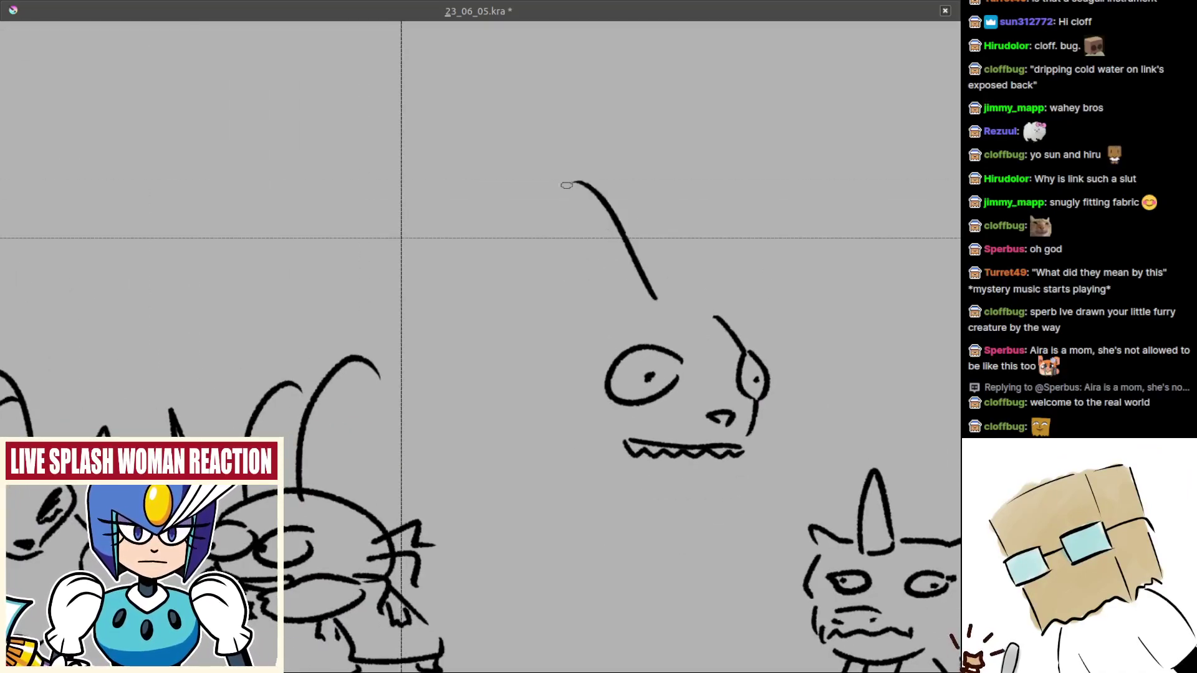
mouse_move(699, 308)
left_mouse_down()
mouse_move(628, 187)
mouse_move(697, 248)
mouse_move(672, 200)
left_mouse_up()
key("ctrl+z")
key("ctrl+z")
left_click_drag(695, 308, 654, 186)
left_click_drag(621, 308, 623, 305)
left_click_drag(603, 349, 616, 281)
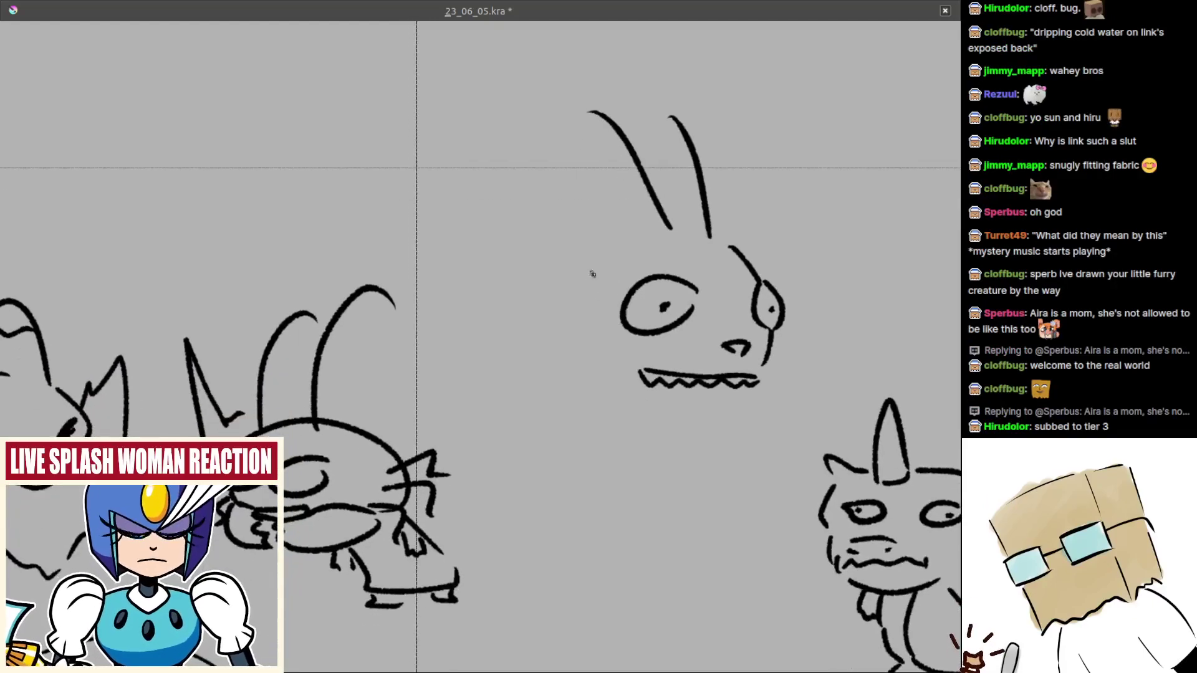
- Draw the curved top of the head around the bases of the two antennae
mouse_move(603, 232)
left_mouse_down()
mouse_move(557, 229)
mouse_move(499, 274)
mouse_move(555, 296)
mouse_move(677, 218)
mouse_move(714, 218)
mouse_move(742, 251)
mouse_move(718, 220)
mouse_move(742, 237)
left_mouse_up()
scroll(662, 265, "up", 1)
key("ctrl+z")
key("ctrl+z")
key("ctrl+z")
key("ctrl+z")
mouse_move(666, 199)
left_mouse_down()
mouse_move(717, 204)
mouse_move(694, 187)
left_mouse_up()
key("ctrl+z")
mouse_move(642, 199)
left_mouse_down()
mouse_move(692, 186)
mouse_move(661, 183)
mouse_move(729, 218)
left_mouse_up()
key("ctrl+z")
- Draw a floppy pointed ear on the left of the head with a jagged fur edge beneath it
mouse_move(705, 239)
left_mouse_down()
mouse_move(661, 307)
mouse_move(626, 266)
mouse_move(613, 302)
left_mouse_up()
left_click_drag(678, 331, 622, 319)
left_click_drag(701, 228, 681, 280)
- Add an angled brow line above the eyes and short fur strokes beneath the ear
mouse_move(624, 223)
left_mouse_down()
mouse_move(618, 209)
mouse_move(737, 263)
left_mouse_up()
left_click_drag(736, 253, 751, 242)
left_click_drag(759, 271, 753, 311)
scroll(672, 269, "up", 4)
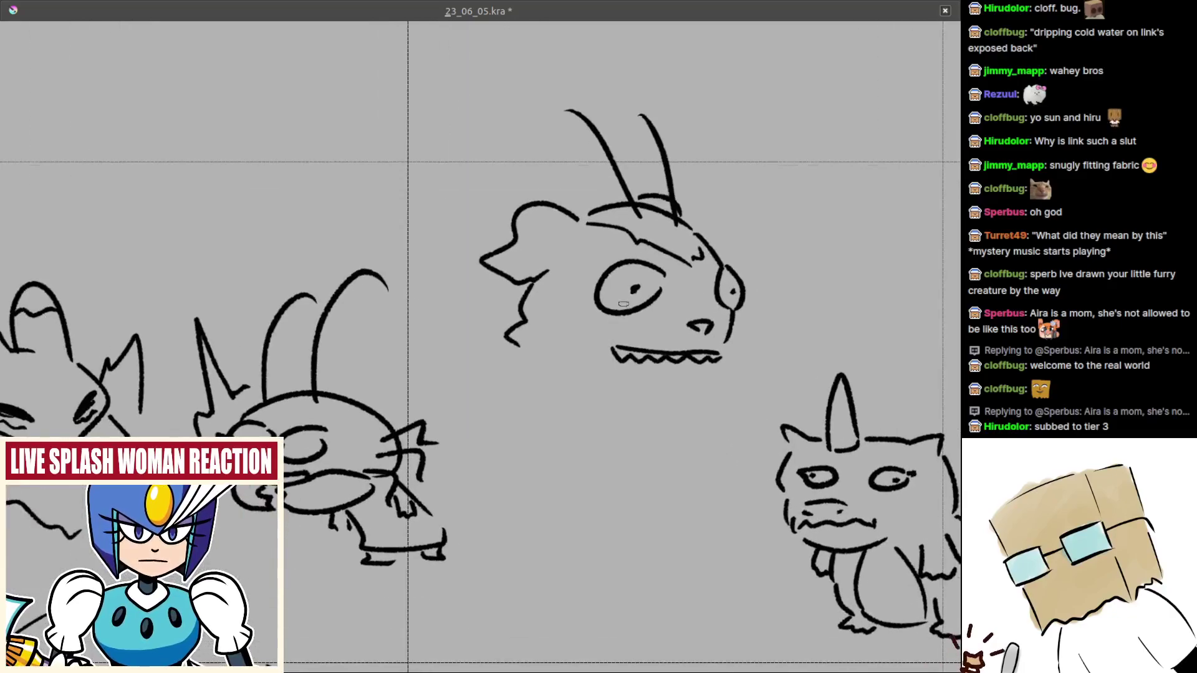
scroll(672, 269, "up", 2)
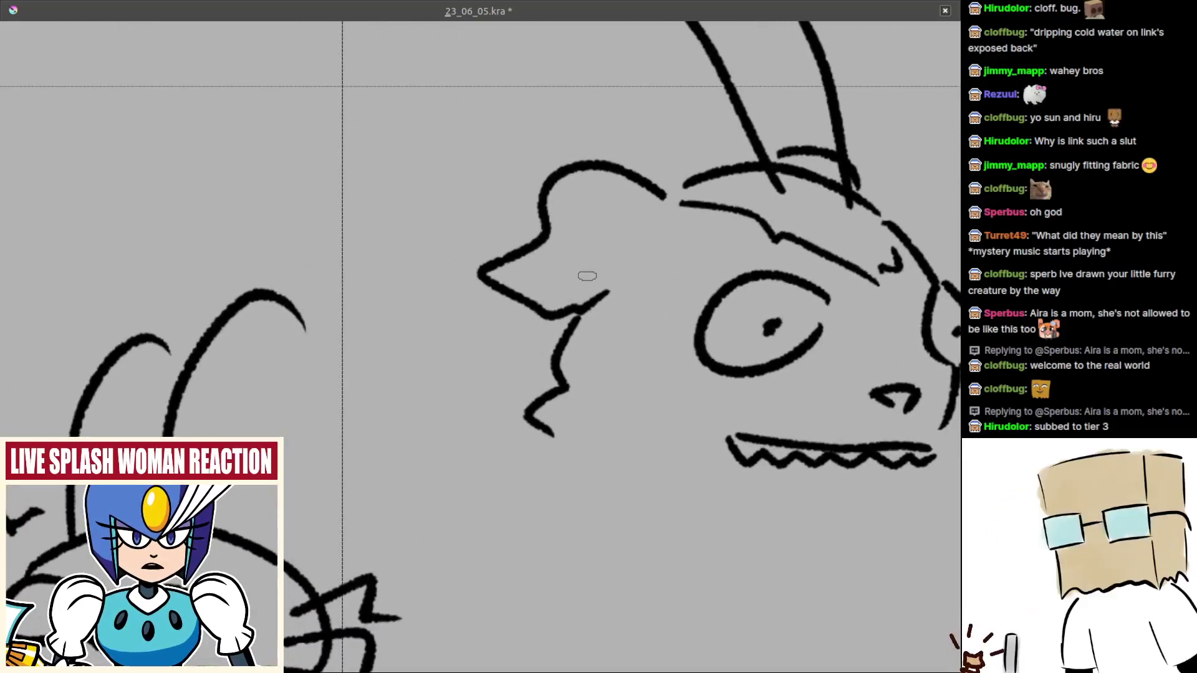
scroll(629, 235, "up", 1)
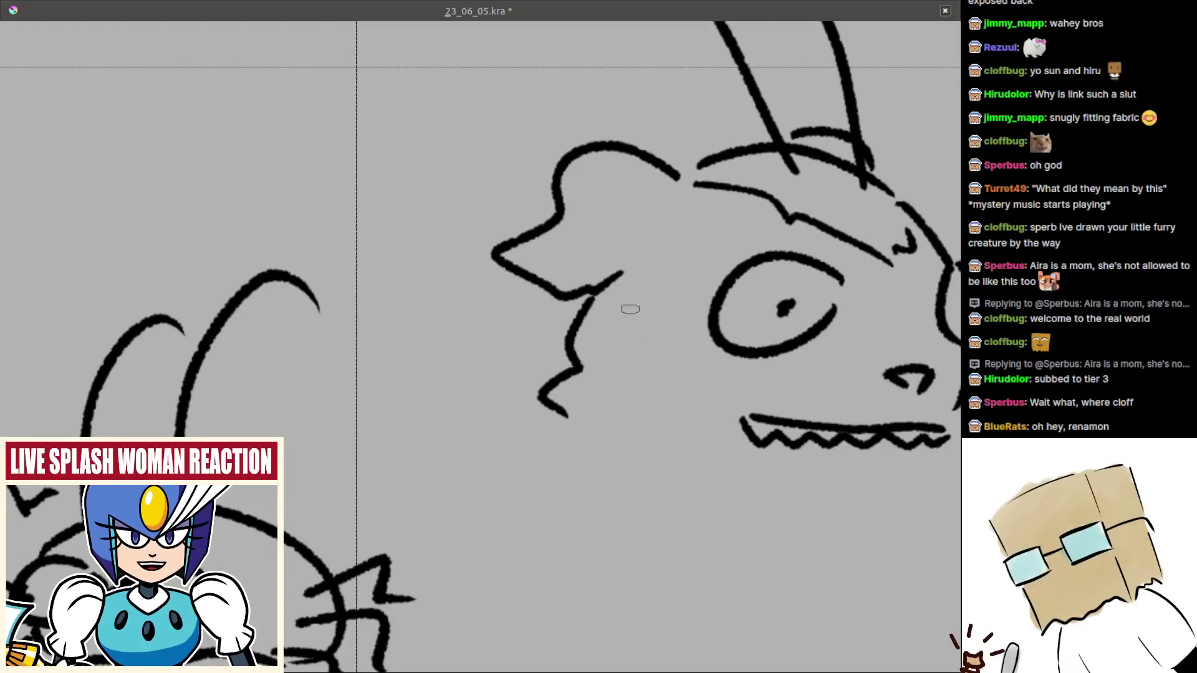
left_click_drag(614, 293, 600, 300)
scroll(589, 317, "down", 6)
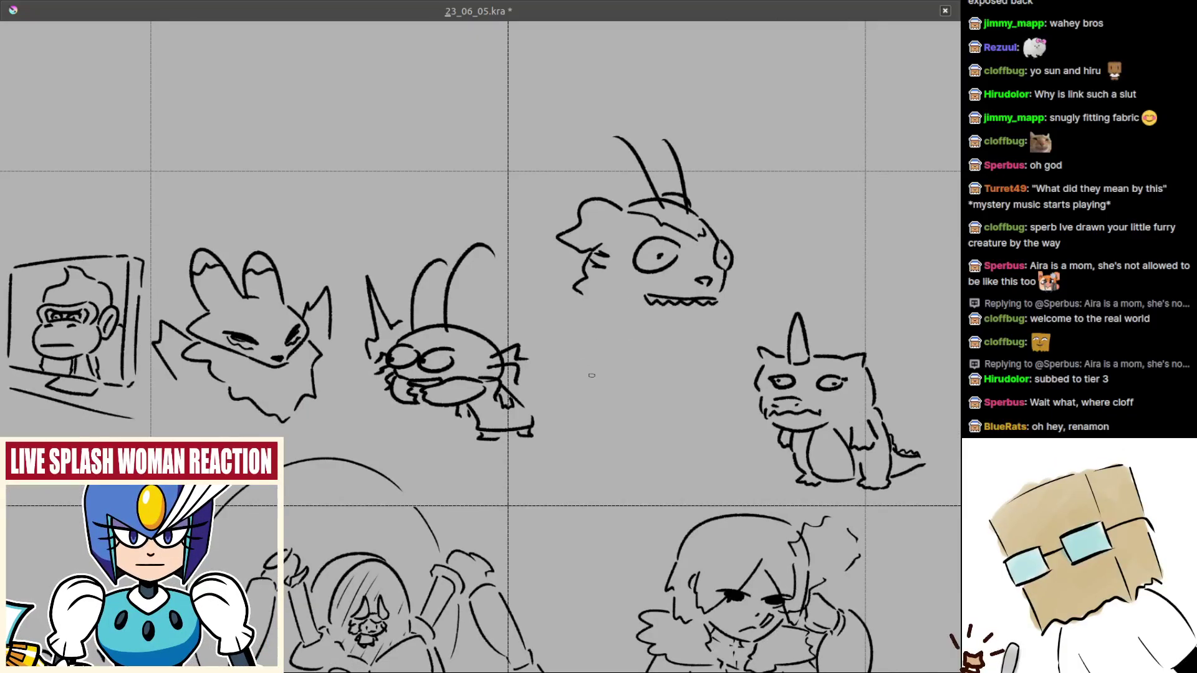
- Draw the open lower jaw beneath the teeth with a jagged tuft at the chin and a fur tuft at the jaw's left corner
scroll(561, 337, "up", 4)
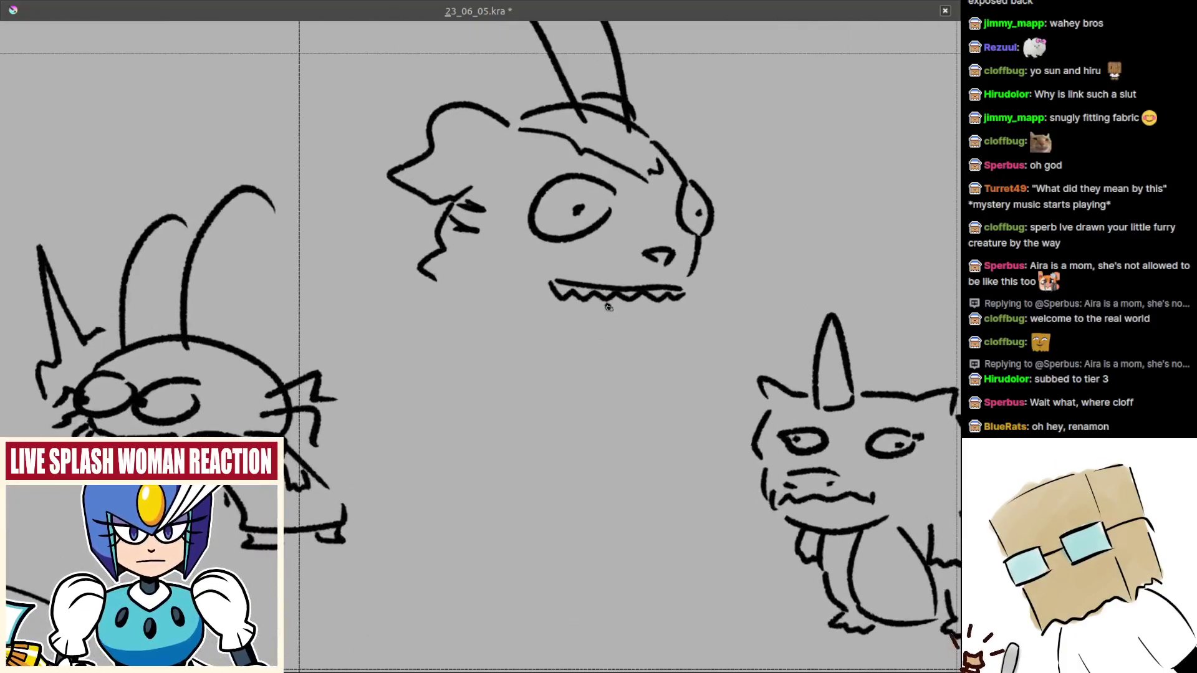
mouse_move(609, 306)
left_mouse_down()
mouse_move(606, 355)
mouse_move(625, 338)
mouse_move(614, 337)
mouse_move(623, 359)
left_mouse_up()
key("ctrl+z")
left_click_drag(672, 304, 626, 359)
key("ctrl+z")
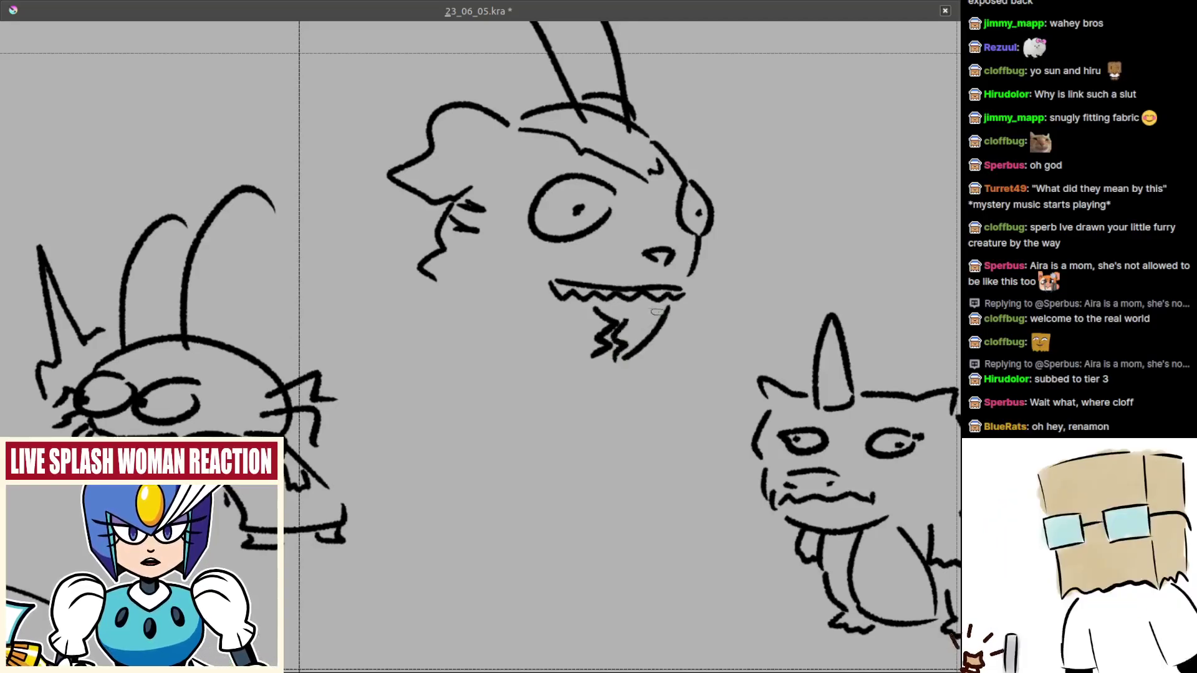
mouse_move(600, 305)
left_mouse_down()
mouse_move(634, 304)
mouse_move(614, 324)
mouse_move(626, 358)
left_mouse_up()
key("ctrl+z")
left_click_drag(584, 328, 622, 352)
key("ctrl+z")
mouse_move(566, 319)
left_mouse_down()
mouse_move(629, 351)
mouse_move(578, 339)
mouse_move(626, 363)
left_mouse_up()
key("ctrl+z")
left_click_drag(628, 318, 637, 319)
mouse_move(637, 320)
left_mouse_down()
mouse_move(610, 310)
mouse_move(588, 290)
mouse_move(567, 339)
left_mouse_up()
- Draw both sides of the long left foreleg, with a slight bend partway down
mouse_move(589, 321)
left_mouse_down()
mouse_move(611, 330)
mouse_move(577, 333)
mouse_move(512, 567)
left_mouse_up()
key("ctrl+z")
mouse_move(566, 366)
left_mouse_down()
mouse_move(595, 482)
mouse_move(577, 569)
left_mouse_up()
left_click_drag(537, 602, 531, 491)
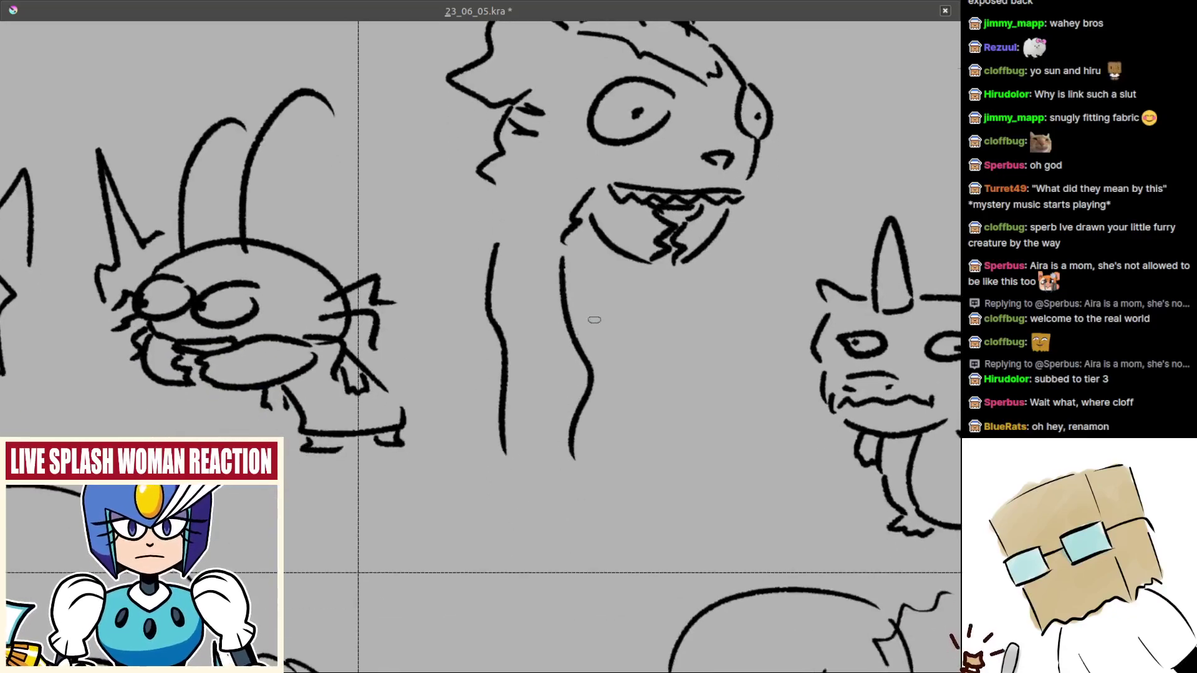
key("ctrl+z")
left_click_drag(569, 257, 580, 315)
key("ctrl+z")
mouse_move(572, 256)
left_mouse_down()
mouse_move(589, 315)
mouse_move(568, 285)
mouse_move(596, 461)
left_mouse_up()
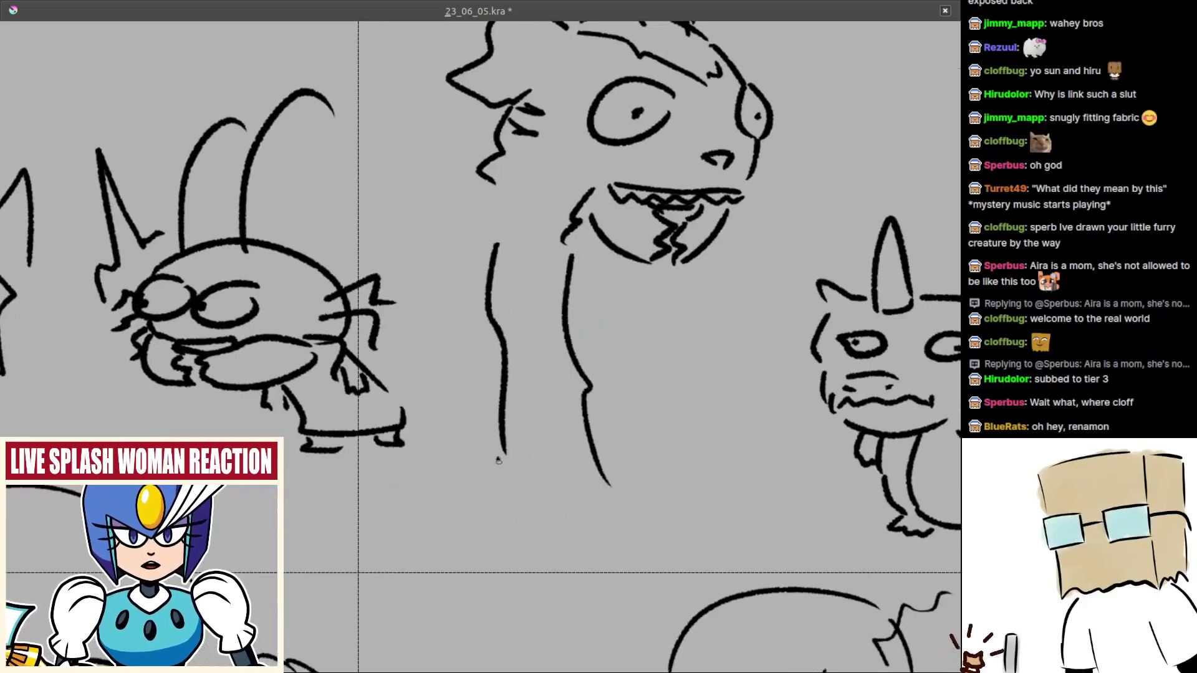
- Close the left foreleg with a broad foot, pointed claws along its base and a small claw on its right side
mouse_move(503, 460)
left_mouse_down()
mouse_move(575, 517)
mouse_move(594, 515)
left_mouse_up()
key("ctrl+z")
mouse_move(576, 553)
left_mouse_down()
mouse_move(564, 524)
mouse_move(541, 517)
mouse_move(630, 528)
mouse_move(637, 510)
left_mouse_up()
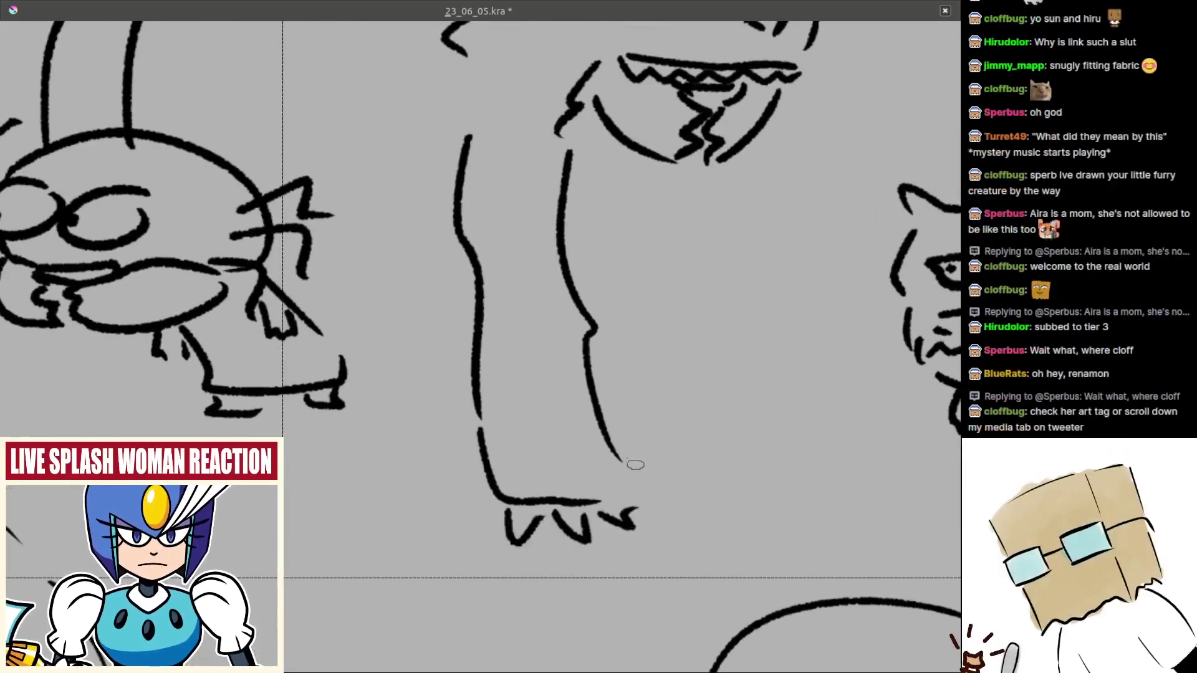
left_click_drag(629, 461, 643, 506)
key("ctrl+z")
left_click_drag(630, 458, 638, 491)
left_click_drag(623, 471, 617, 500)
left_click_drag(678, 398, 603, 493)
scroll(604, 492, "down", 3)
scroll(656, 350, "up", 1)
left_click_drag(664, 331, 689, 499)
key("ctrl+z")
key("ctrl+z")
mouse_move(680, 335)
left_mouse_down()
mouse_move(664, 352)
mouse_move(678, 529)
left_mouse_up()
key("ctrl+z")
key("ctrl+z")
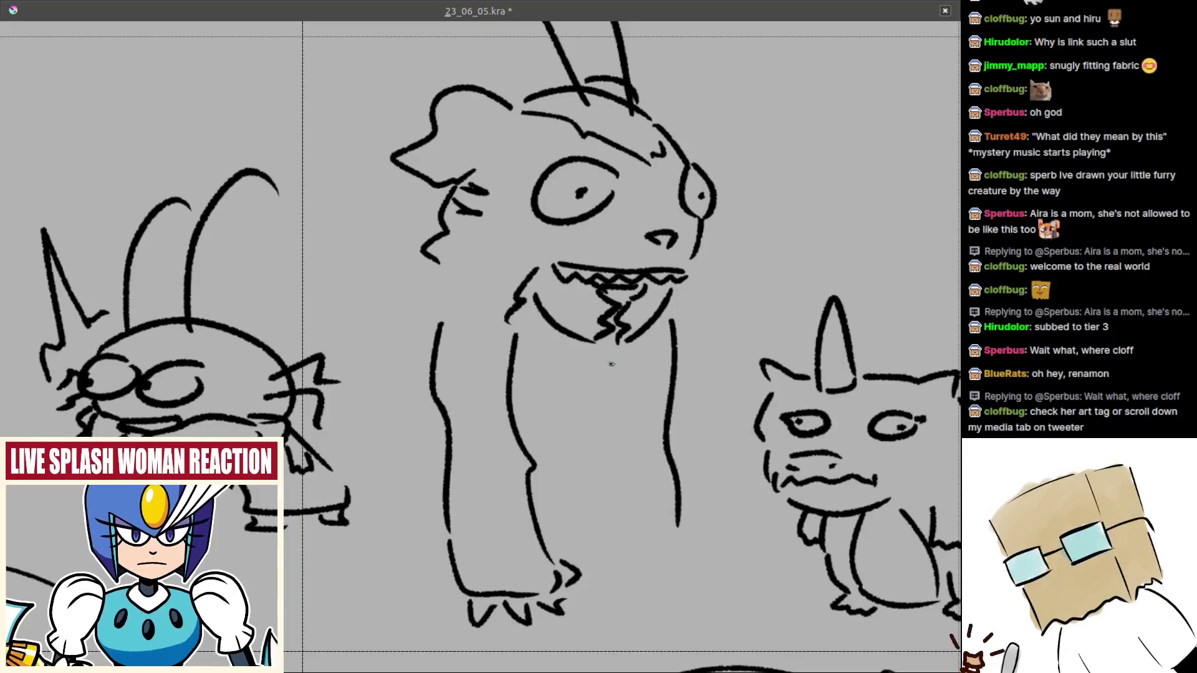
left_click_drag(611, 364, 626, 518)
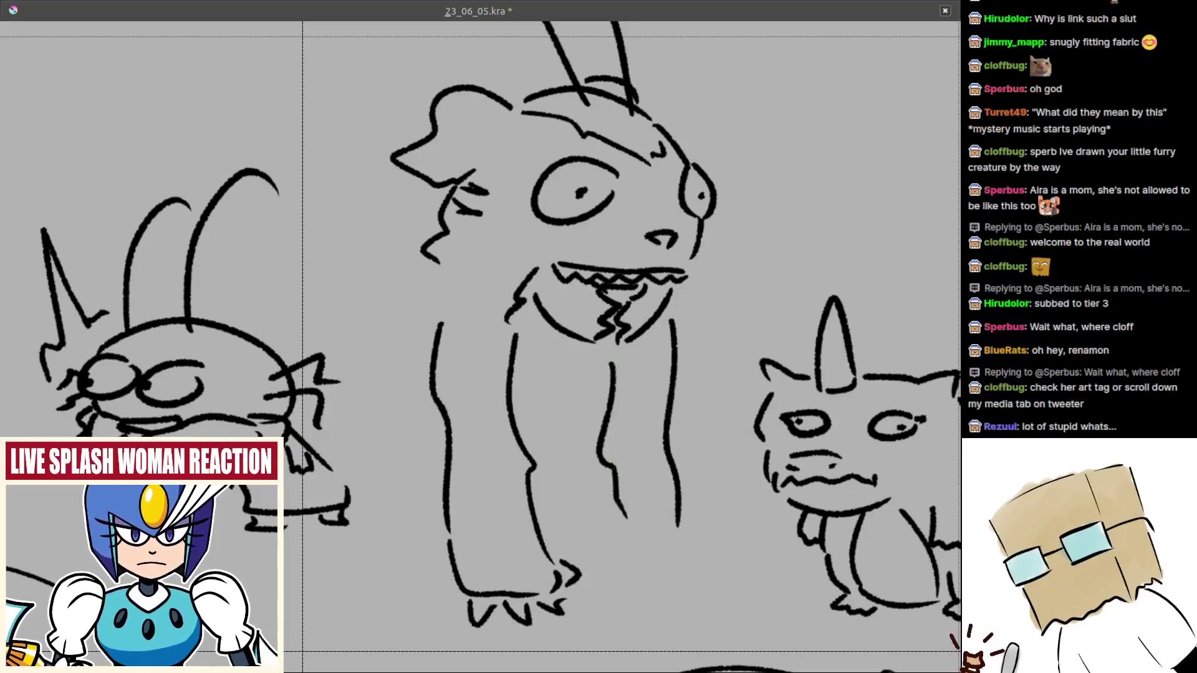
key("ctrl+z")
left_click_drag(610, 354, 605, 467)
key("ctrl+z")
left_click_drag(640, 397, 616, 399)
key("ctrl+z")
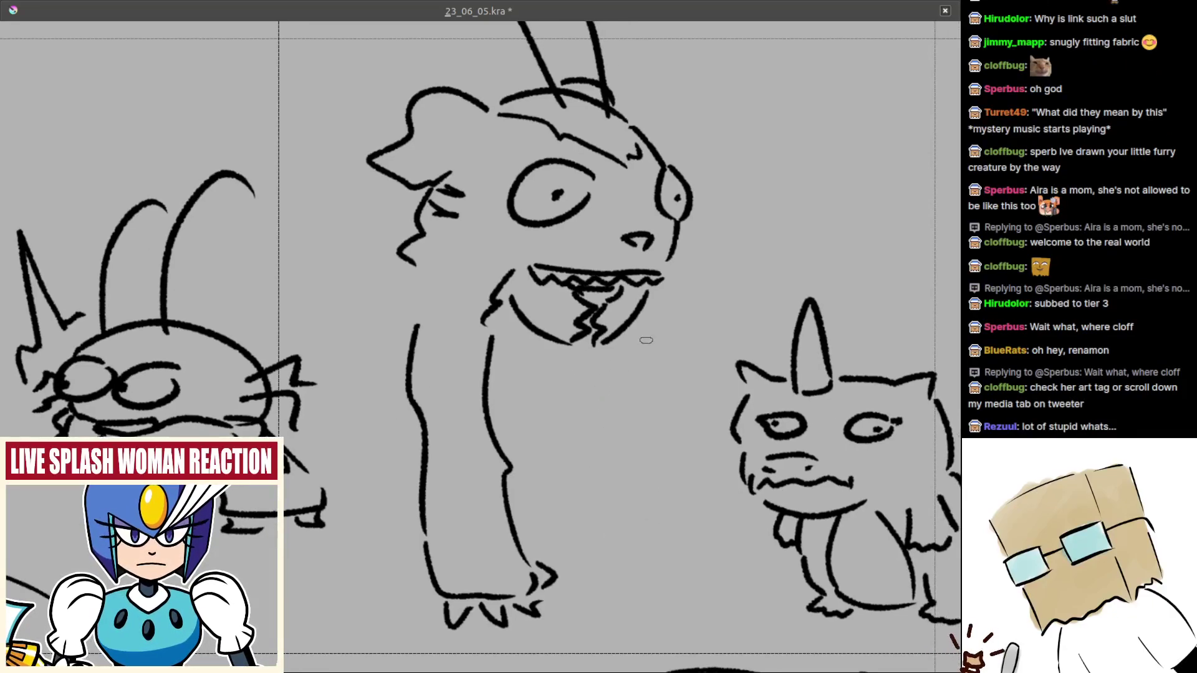
- Draw the shorter right foreleg below the jaw, bent midway and ending in a rounded foot
left_click_drag(643, 326, 667, 473)
mouse_move(590, 346)
left_mouse_down()
mouse_move(591, 435)
mouse_move(619, 526)
mouse_move(659, 546)
mouse_move(679, 532)
left_mouse_up()
key("ctrl+z")
key("ctrl+z")
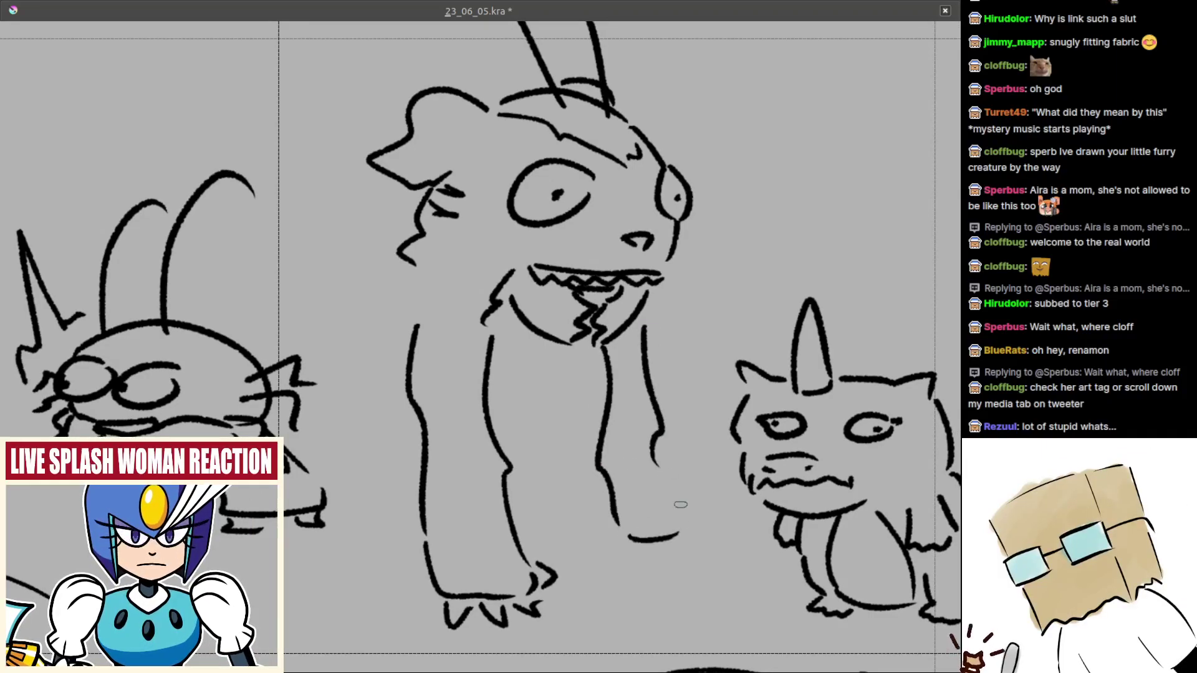
left_click_drag(663, 451, 688, 538)
key("ctrl+z")
- Add small pointed claws along the underside of the right foot
scroll(649, 532, "up", 3)
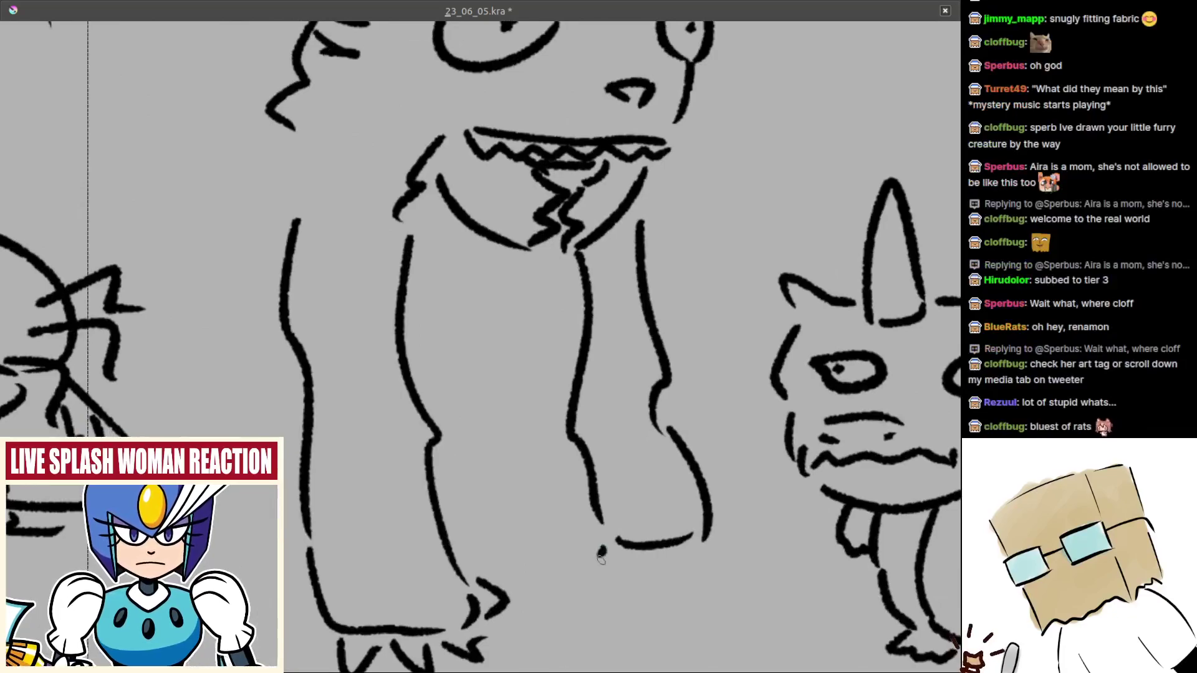
mouse_move(617, 549)
left_mouse_down()
mouse_move(639, 569)
mouse_move(693, 555)
left_mouse_up()
key("ctrl+z")
left_click_drag(701, 542, 720, 558)
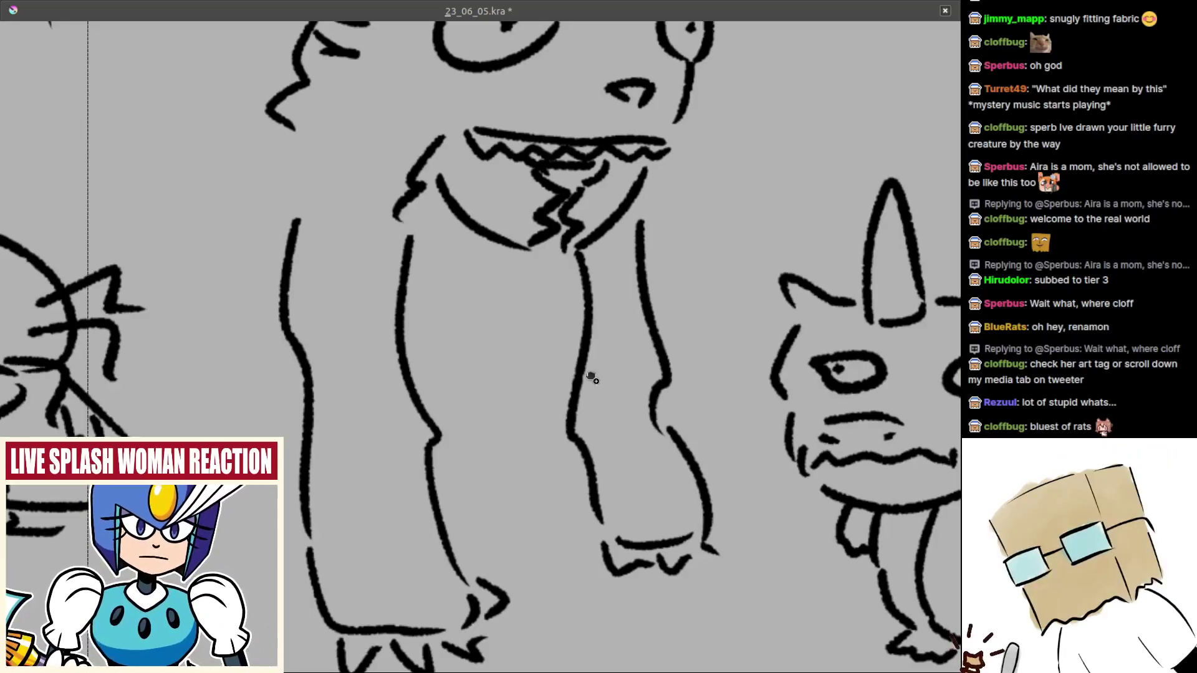
- Examine the reference picture of the blond character seen from behind on the dock and undo its placement on the sheet
scroll(590, 376, "down", 8)
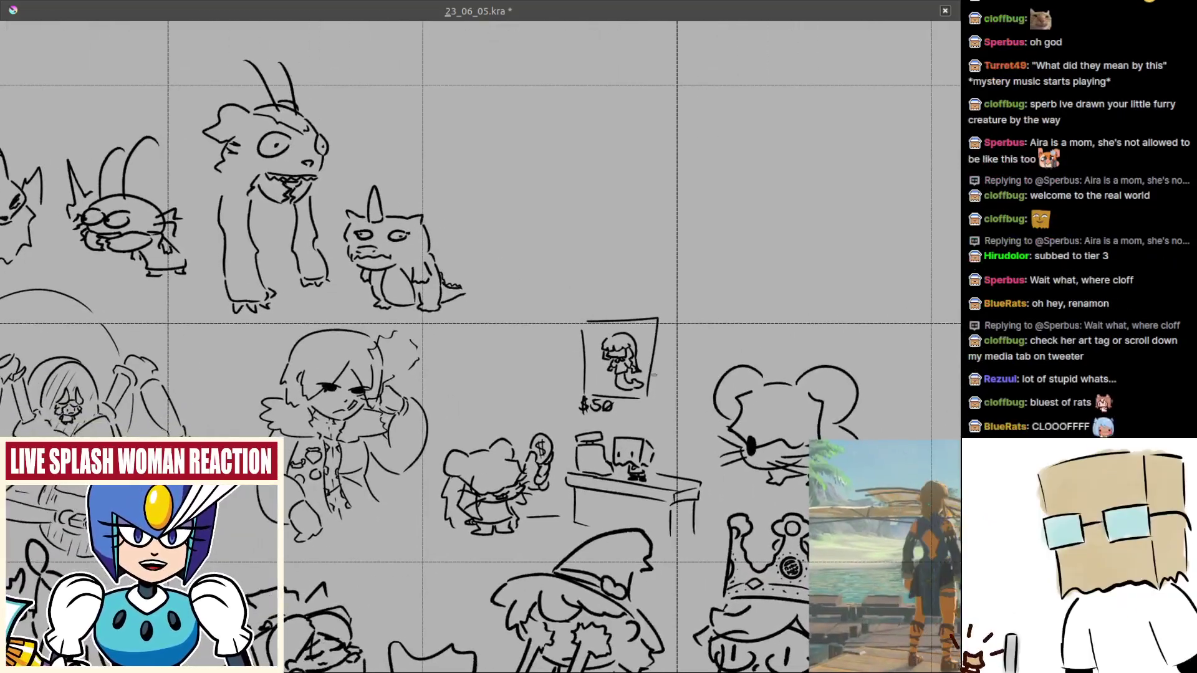
scroll(555, 449, "up", 5)
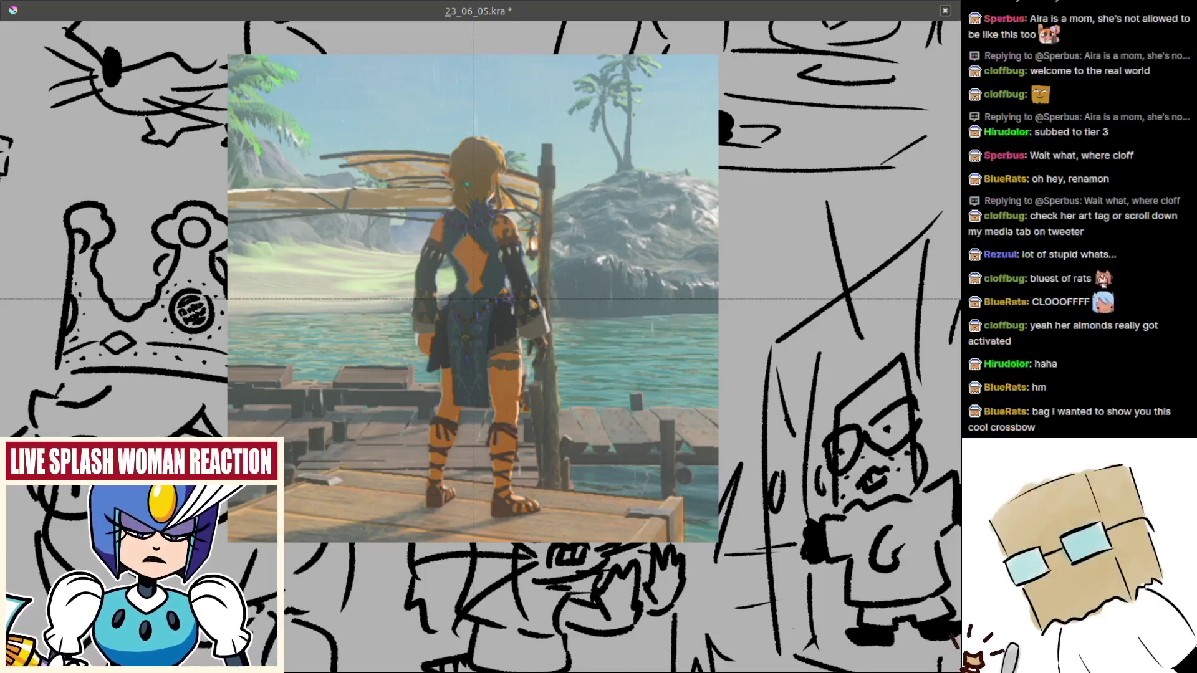
left_click_drag(421, 412, 474, 399)
left_click_drag(530, 439, 540, 509, "ctrl")
key("ctrl+z")
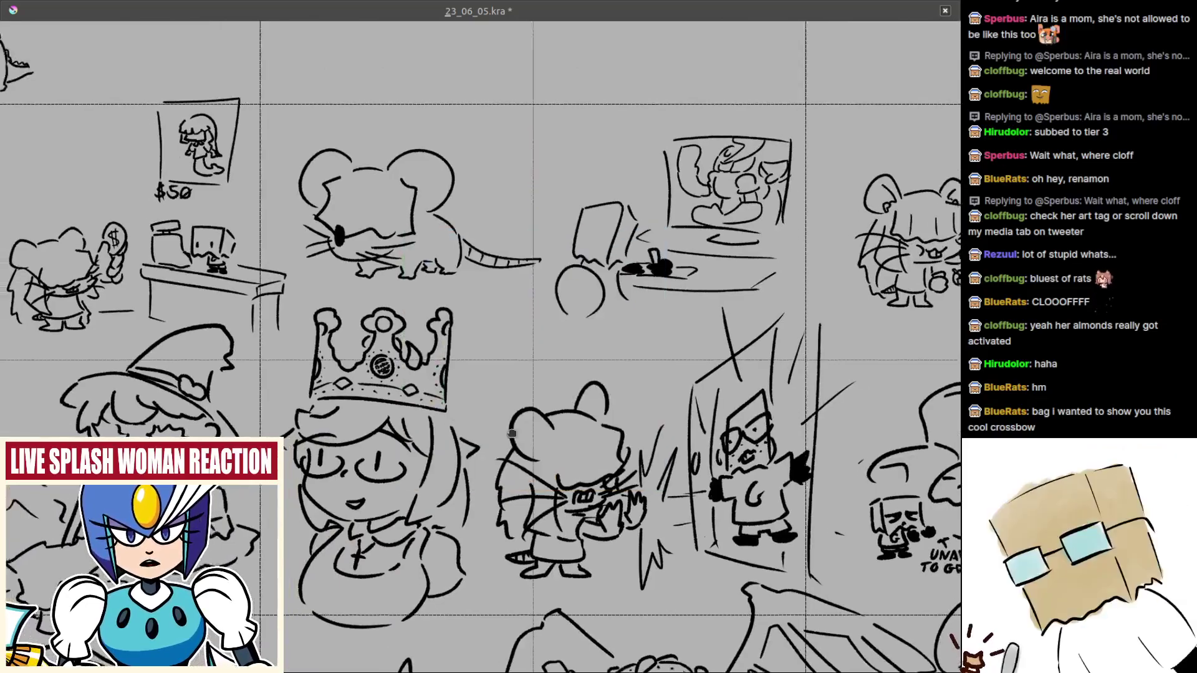
left_click_drag(405, 370, 535, 468)
left_click_drag(535, 467, 535, 510, "ctrl")
scroll(535, 510, "down", 5)
scroll(387, 368, "up", 6)
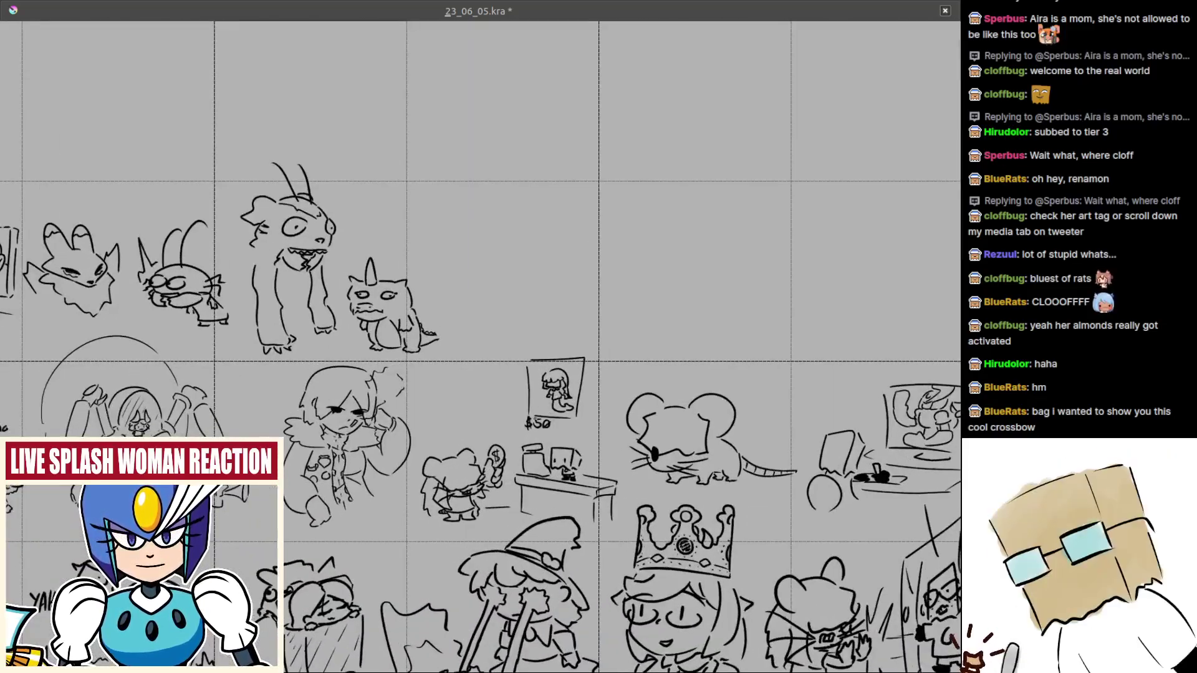
- Add jagged fur tufts to both cheeks around the creature's mouth and jaw
scroll(387, 368, "up", 5)
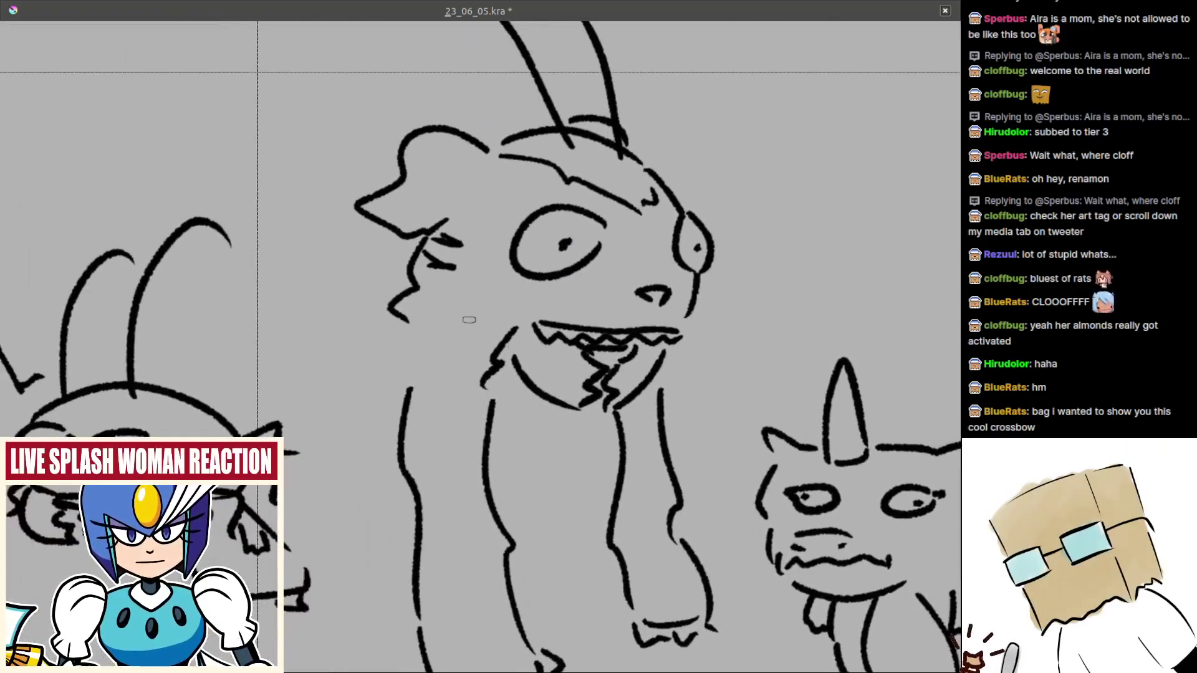
mouse_move(538, 316)
left_mouse_down()
mouse_move(493, 337)
mouse_move(521, 348)
mouse_move(491, 373)
mouse_move(526, 385)
mouse_move(522, 416)
left_mouse_up()
left_click_drag(536, 405, 433, 406)
mouse_move(603, 360)
left_mouse_down()
mouse_move(632, 387)
mouse_move(652, 365)
left_mouse_up()
key("ctrl+z")
key("ctrl+z")
key("ctrl+z")
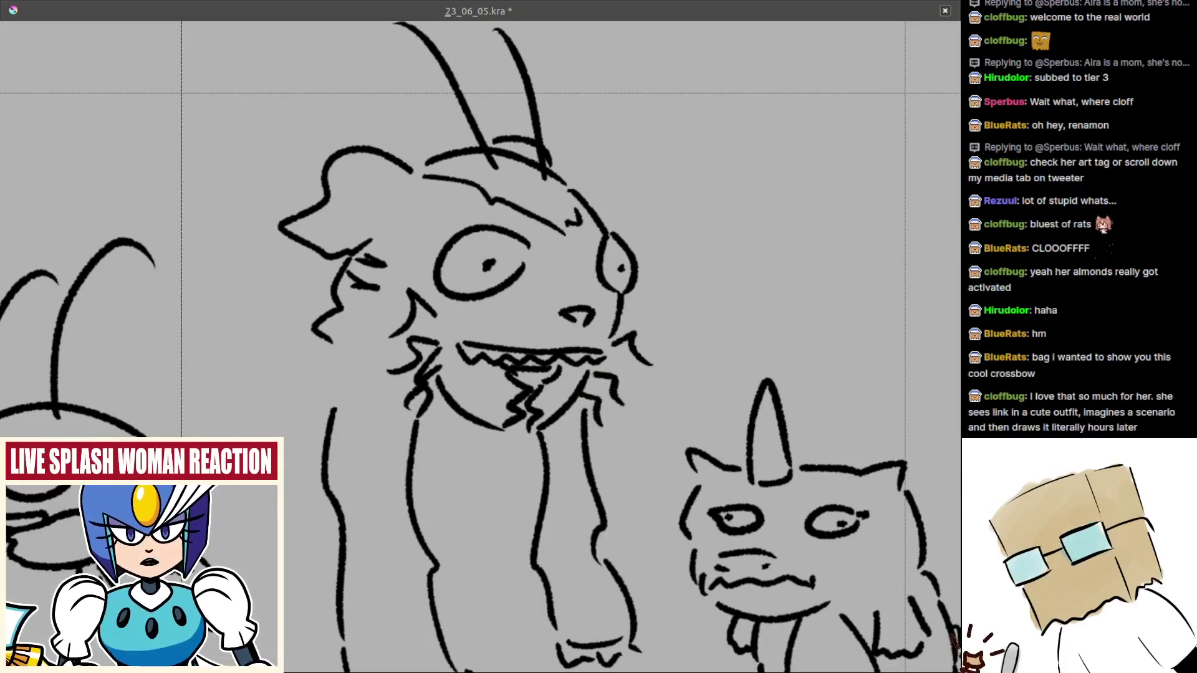
scroll(599, 405, "down", 2)
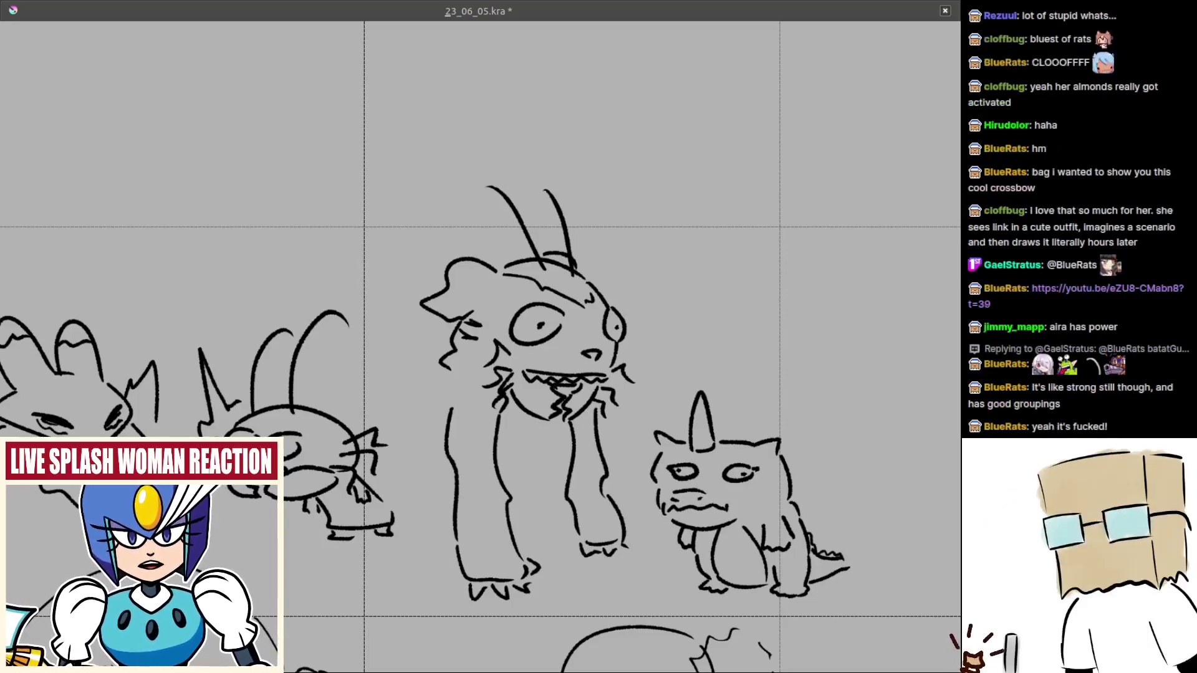
left_click_drag(522, 425, 312, 369)
left_click_drag(624, 404, 447, 401)
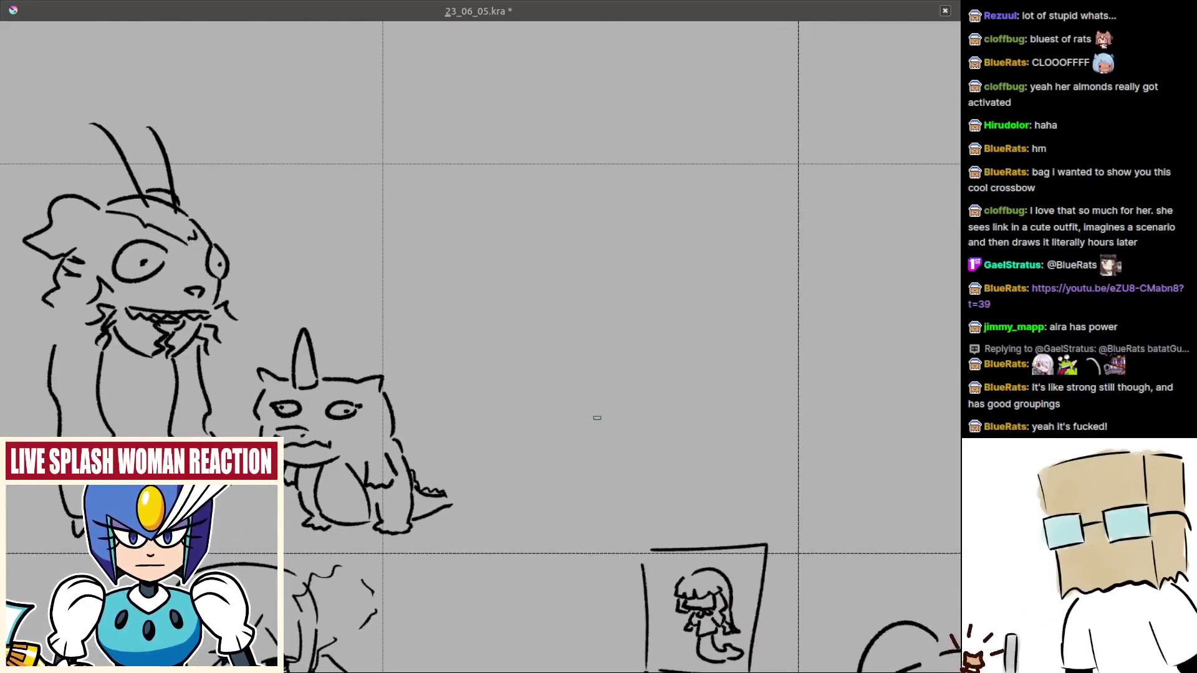
left_click_drag(413, 397, 724, 419)
left_click_drag(456, 396, 508, 391)
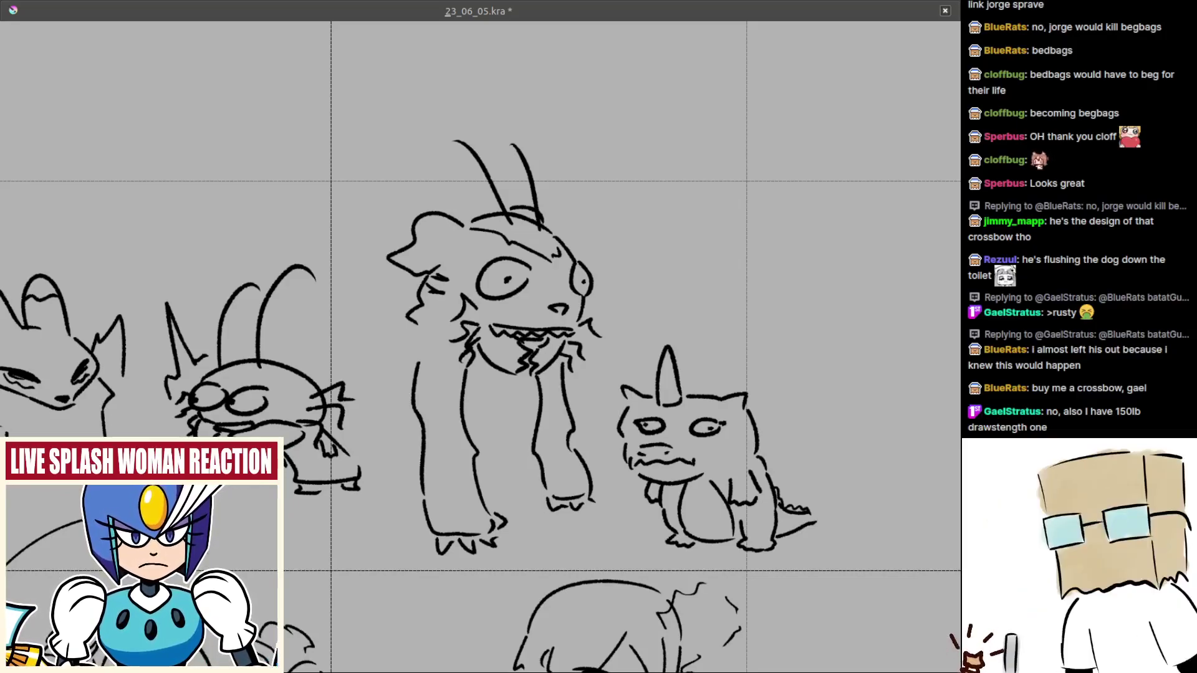
mouse_move(739, 469)
left_mouse_down()
mouse_move(728, 455)
mouse_move(689, 453)
mouse_move(683, 496)
left_mouse_up()
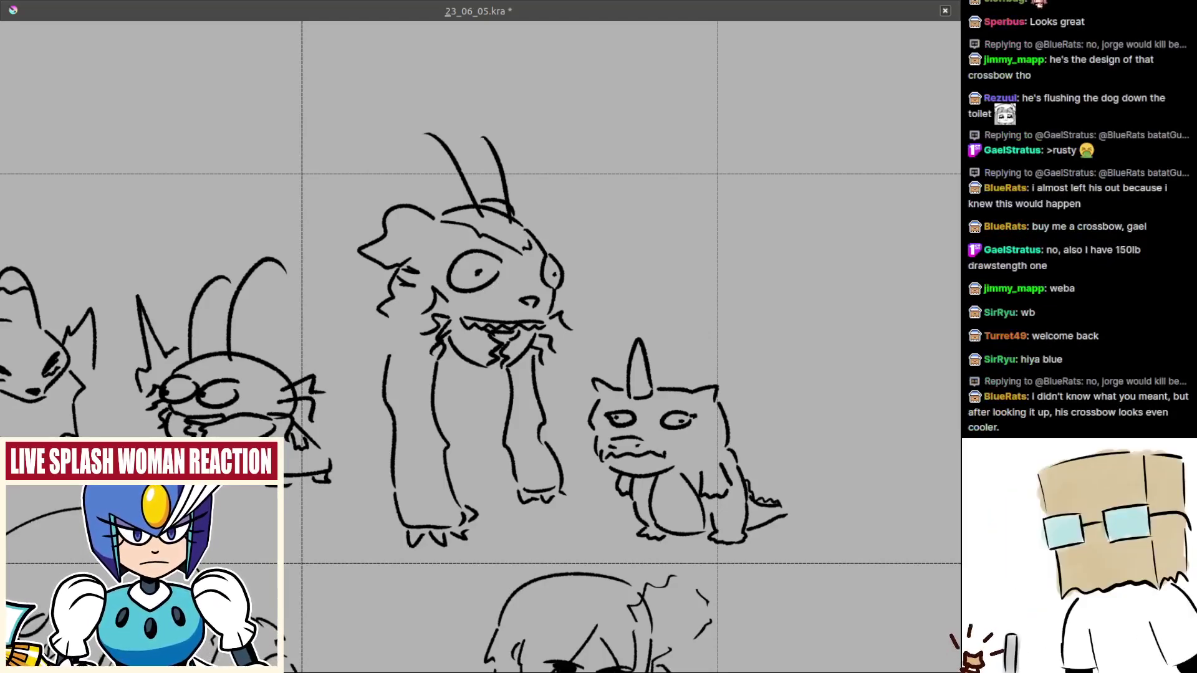
mouse_move(449, 537)
left_mouse_down()
mouse_move(209, 426)
mouse_move(109, 482)
left_mouse_up()
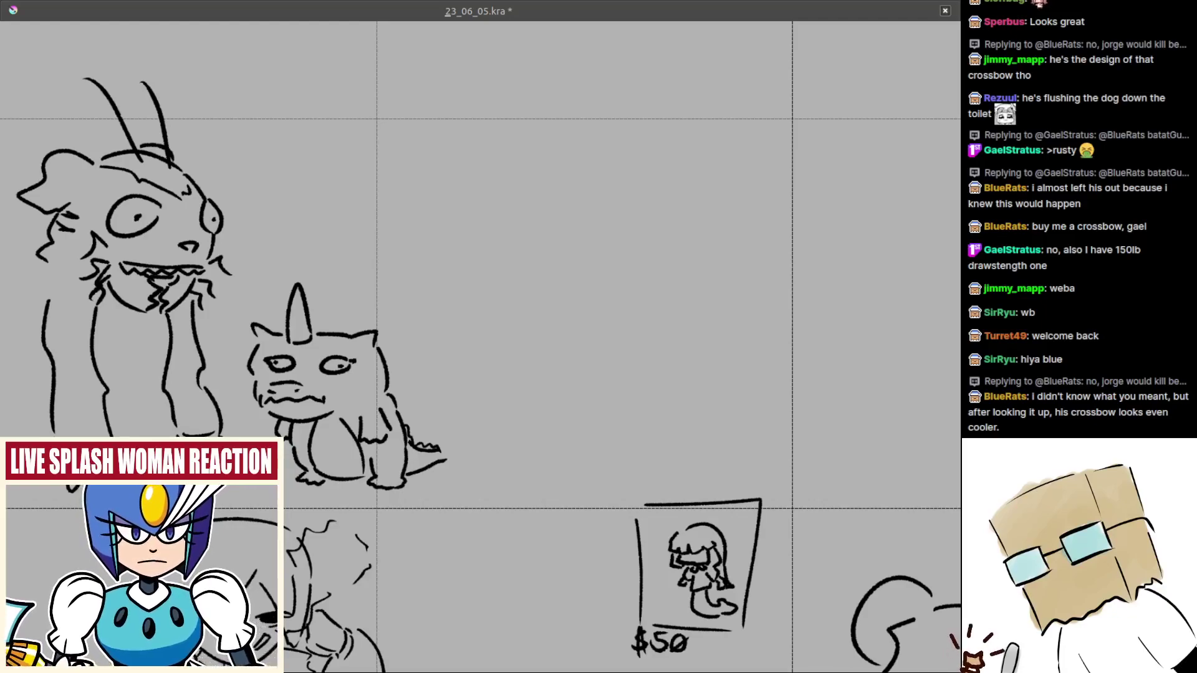
left_click_drag(437, 349, 530, 351)
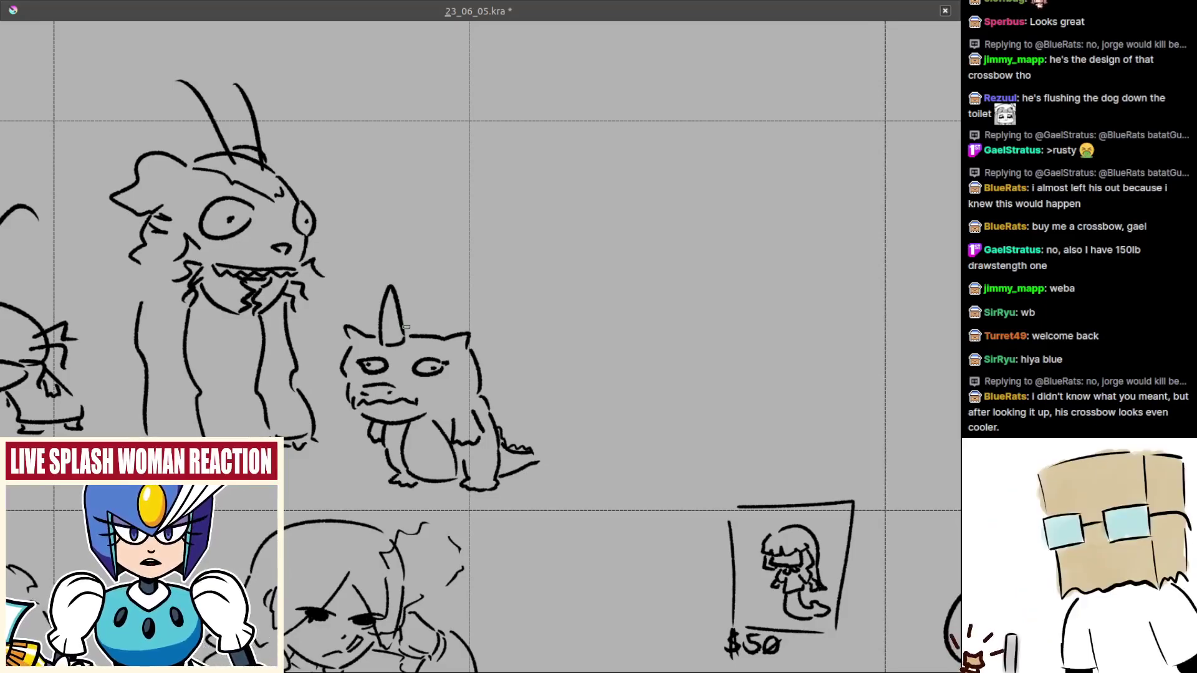
left_click_drag(499, 336, 470, 344)
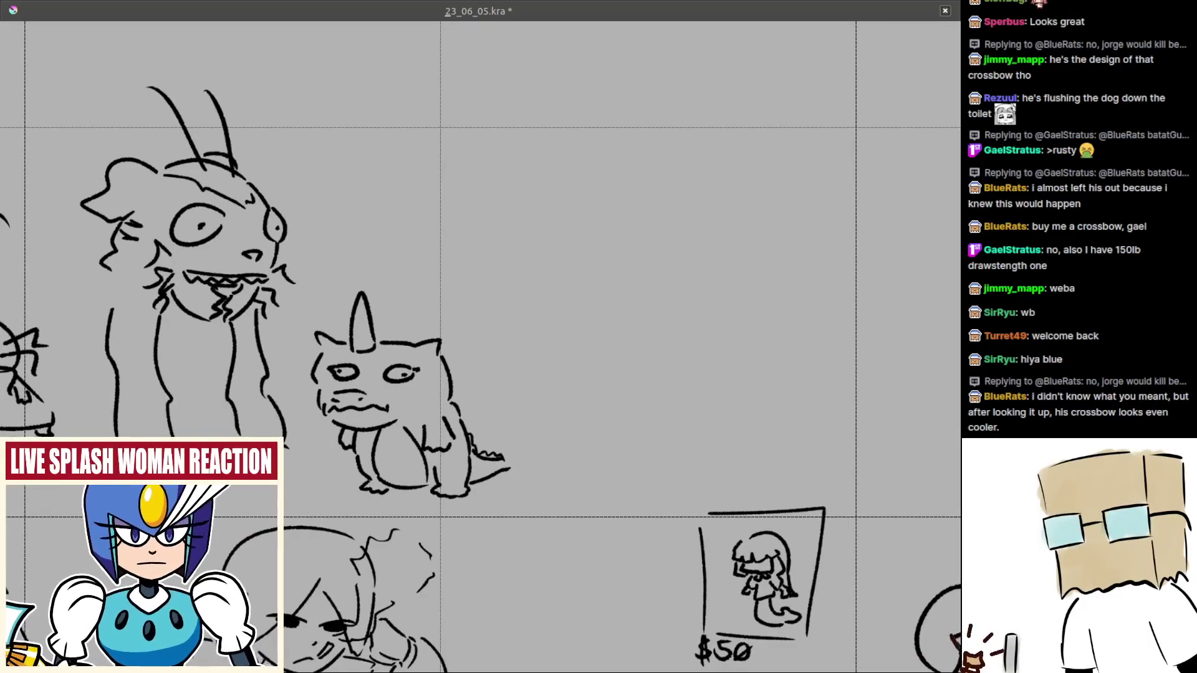
- Draw shaggy fur down the back of the tall creature's neck and a curved back line behind its left foreleg
mouse_move(144, 304)
left_mouse_down()
mouse_move(466, 367)
mouse_move(458, 342)
left_mouse_up()
left_click_drag(429, 333, 398, 386)
mouse_move(422, 397)
left_mouse_down()
mouse_move(421, 360)
mouse_move(379, 418)
left_mouse_up()
key("ctrl+z")
left_click_drag(422, 356, 380, 415)
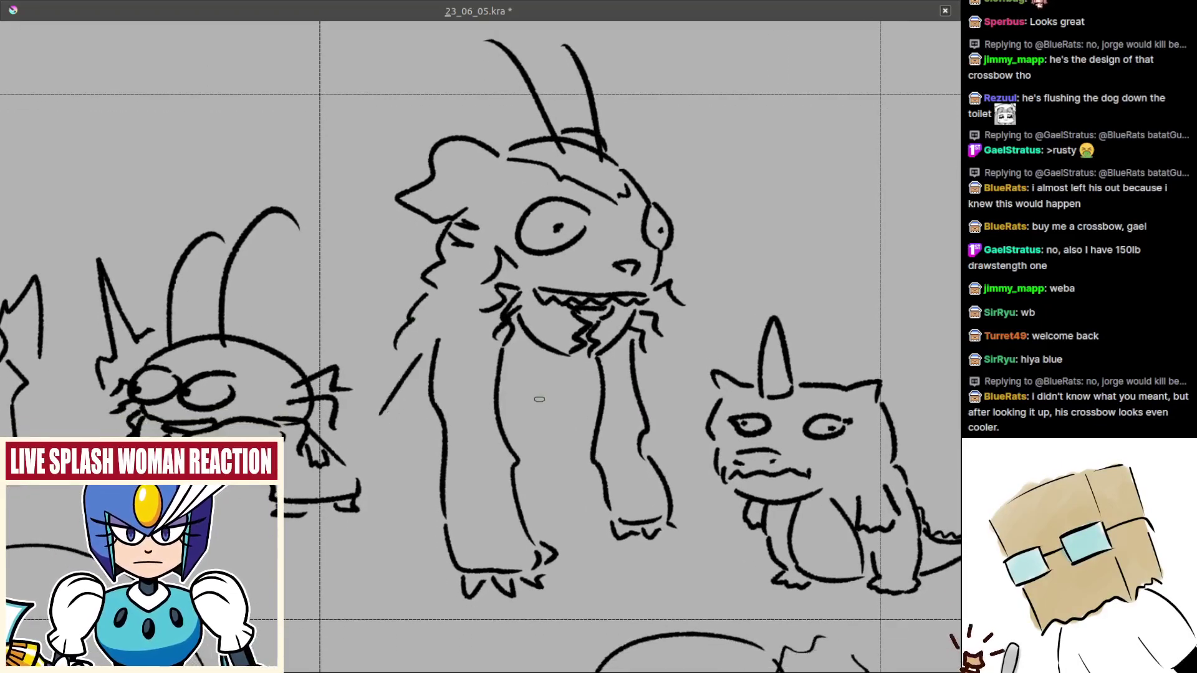
key("ctrl+z")
left_click_drag(436, 343, 374, 421)
- Draw the lower belly and upper hind-leg lines in the gap between the tall creature's two forelegs
left_click_drag(502, 384, 535, 389)
key("ctrl+z")
mouse_move(504, 407)
left_mouse_down()
mouse_move(537, 422)
mouse_move(542, 459)
left_mouse_up()
key("ctrl+z")
mouse_move(562, 406)
left_mouse_down()
mouse_move(564, 457)
mouse_move(600, 390)
mouse_move(589, 422)
left_mouse_up()
key("ctrl+z")
scroll(580, 399, "down", 1)
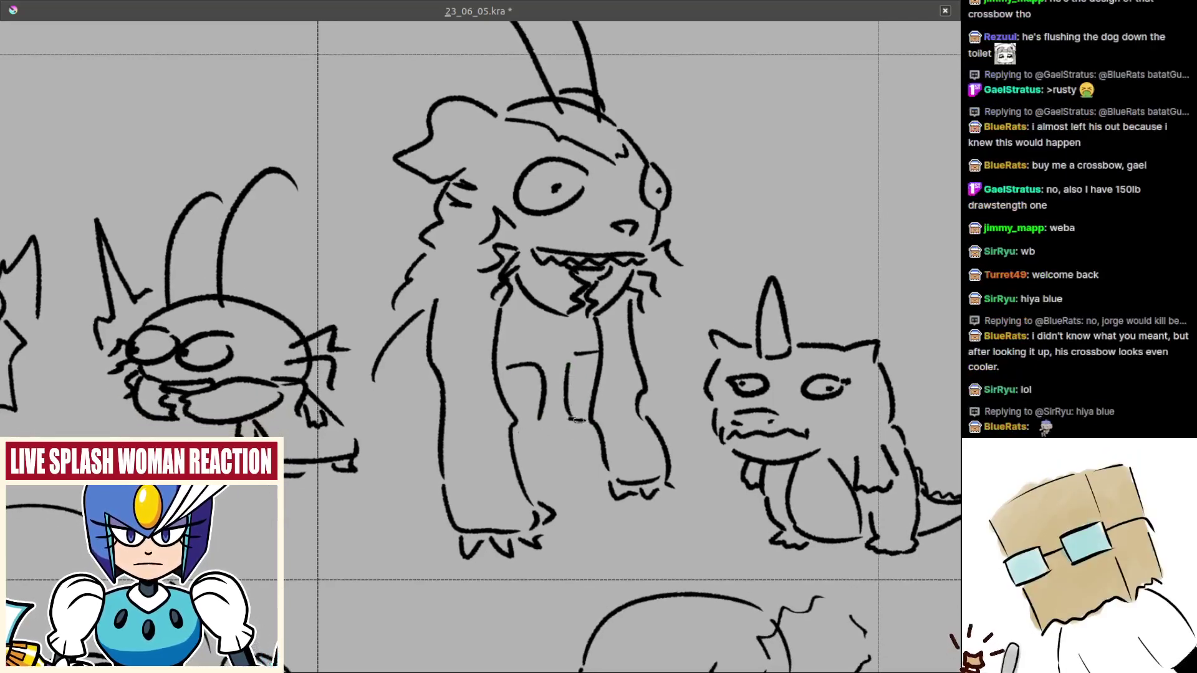
mouse_move(539, 433)
left_mouse_down()
mouse_move(543, 382)
mouse_move(526, 388)
left_mouse_up()
left_click_drag(464, 246, 533, 252)
key("ctrl+z")
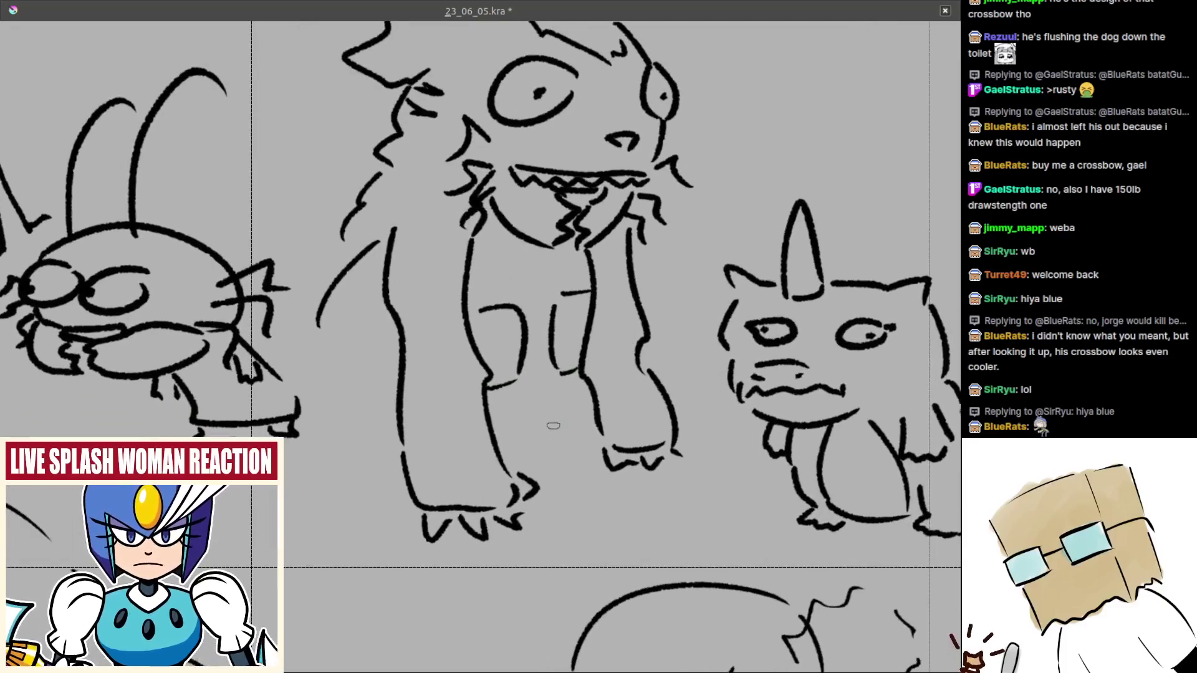
- Extend the tall creature's hind legs downward with short strokes between its front feet
mouse_move(553, 424)
left_mouse_down()
mouse_move(509, 401)
mouse_move(501, 448)
left_mouse_up()
key("ctrl+z")
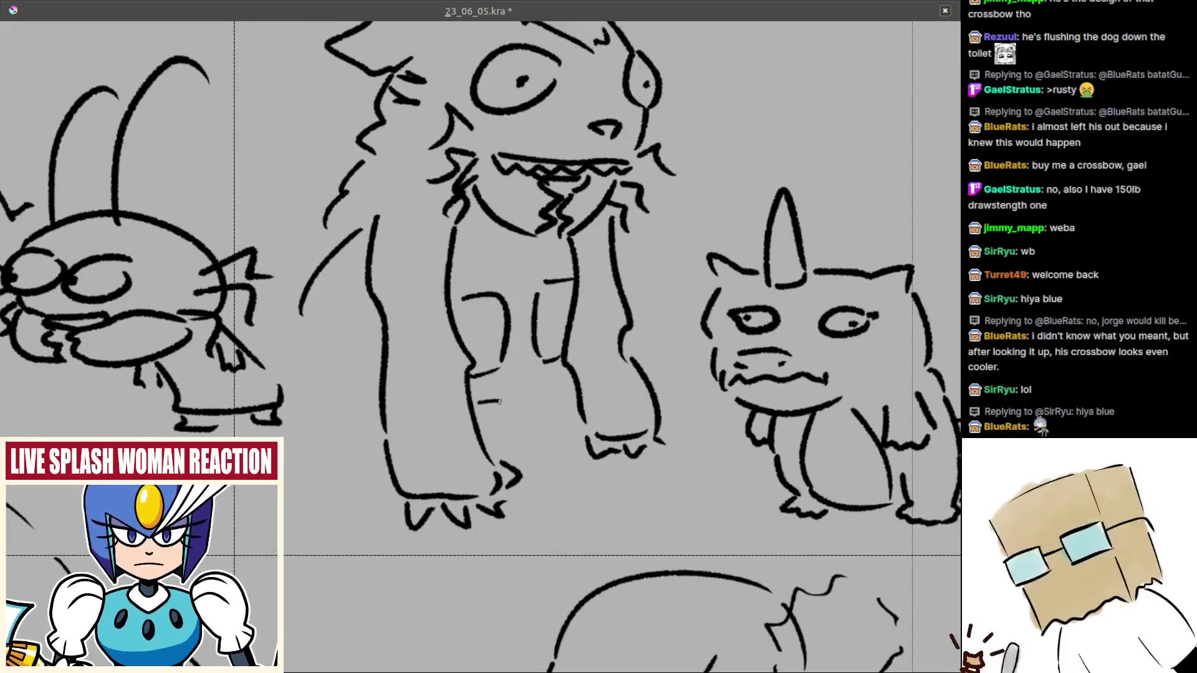
left_click_drag(514, 402, 508, 433)
mouse_move(556, 393)
left_mouse_down()
mouse_move(538, 530)
mouse_move(555, 471)
mouse_move(583, 465)
mouse_move(558, 416)
left_mouse_up()
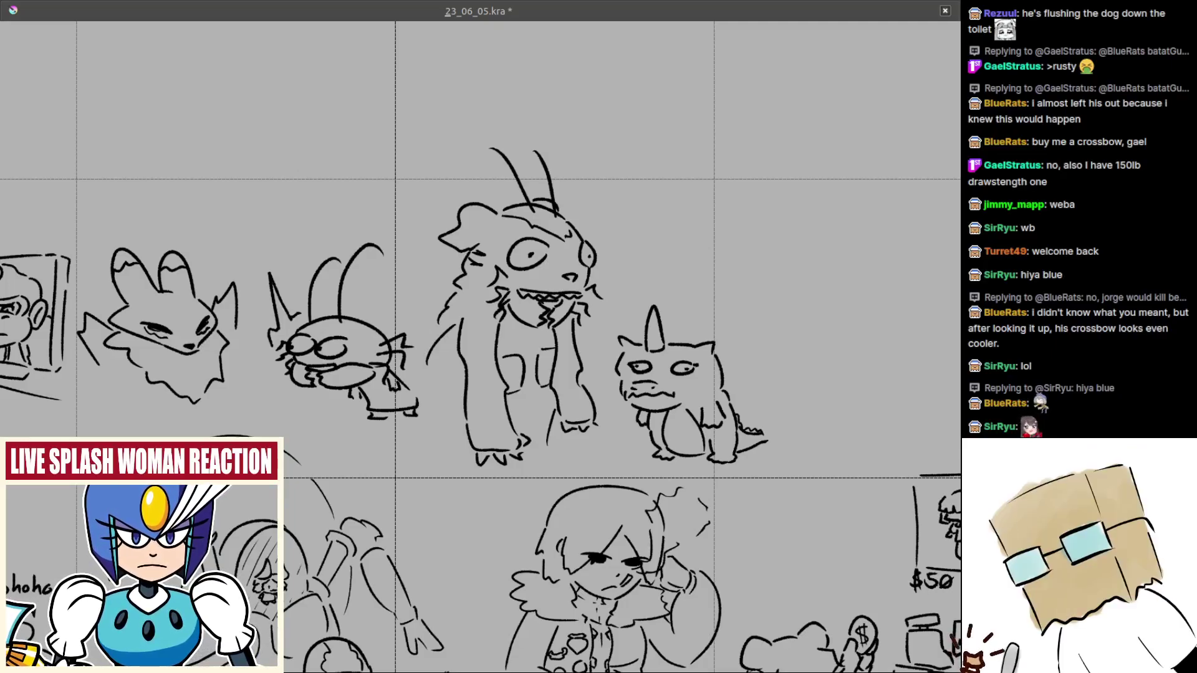
left_click_drag(429, 397, 434, 447)
mouse_move(629, 453)
left_mouse_down()
mouse_move(632, 437)
mouse_move(587, 453)
left_mouse_up()
scroll(587, 452, "up", 2)
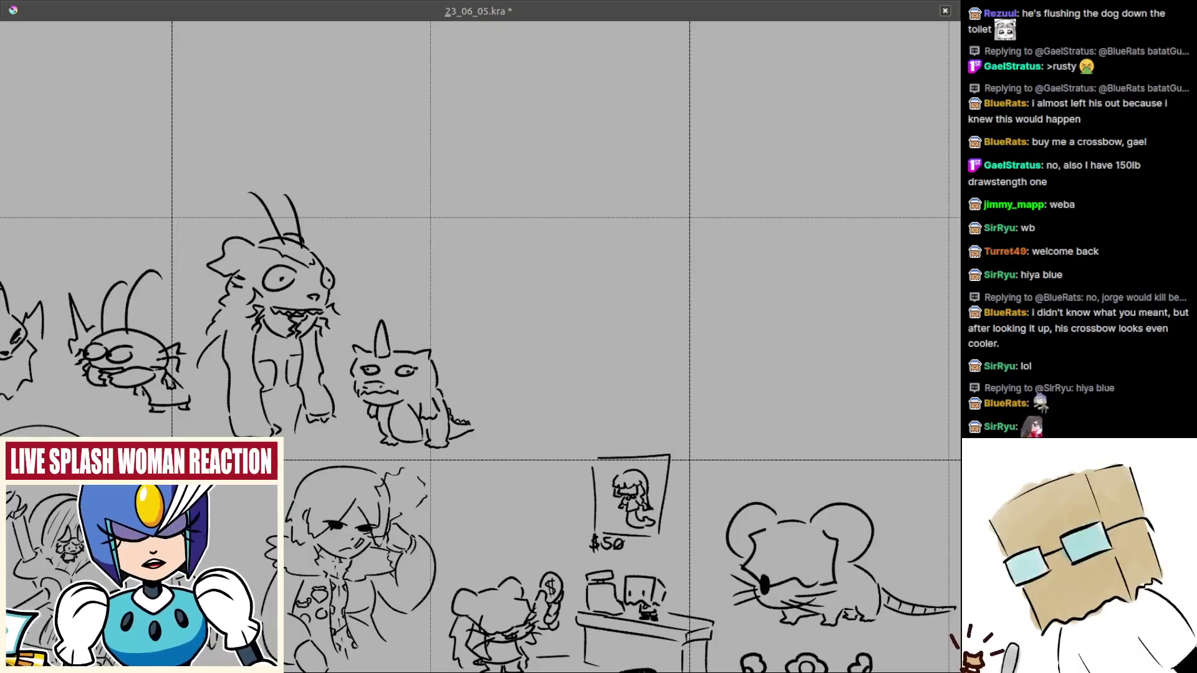
scroll(530, 341, "down", 3)
scroll(585, 387, "up", 4)
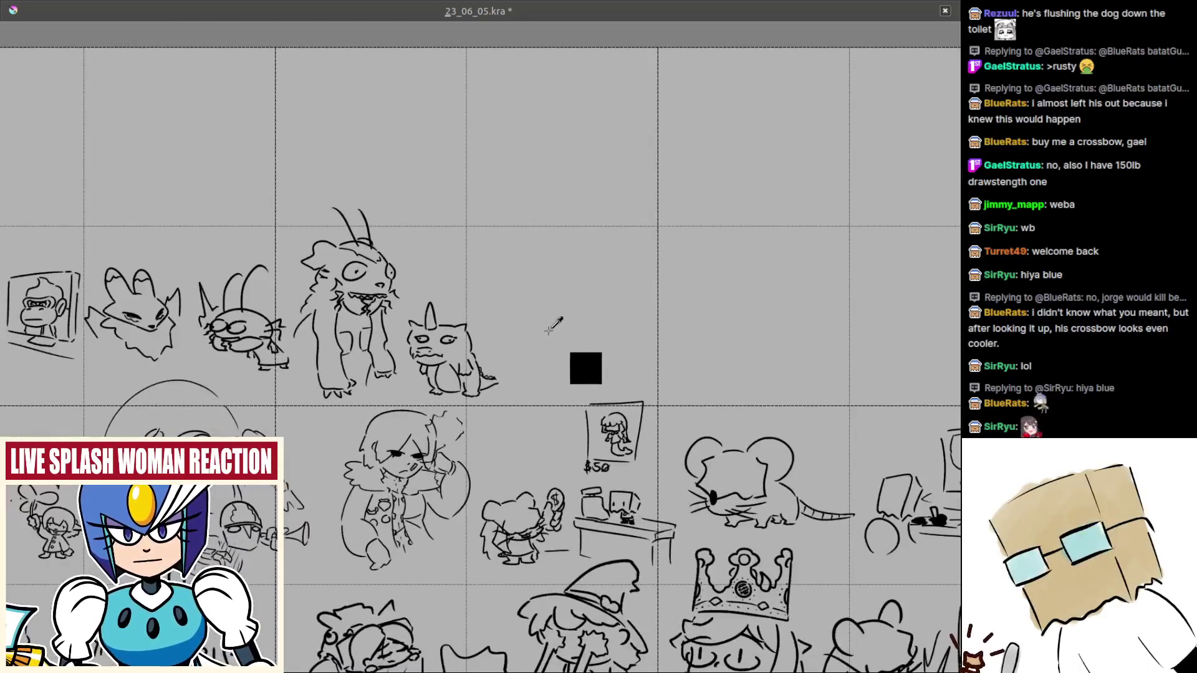
scroll(596, 332, "up", 2)
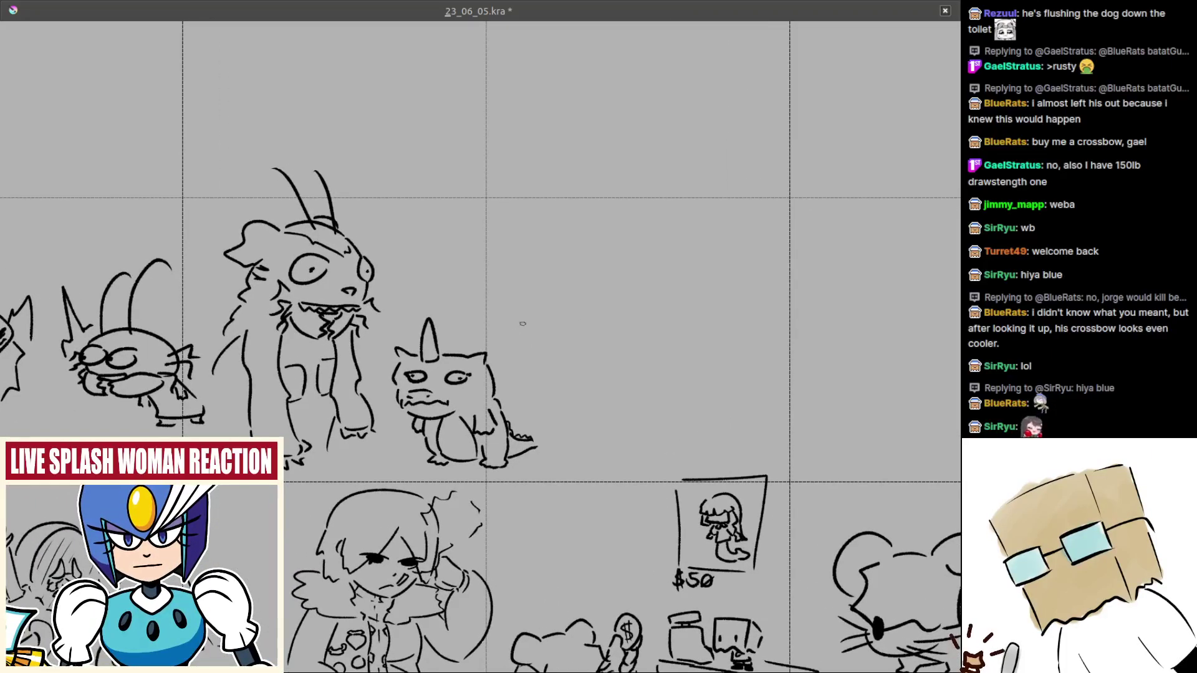
scroll(547, 315, "up", 1)
scroll(547, 315, "down", 3)
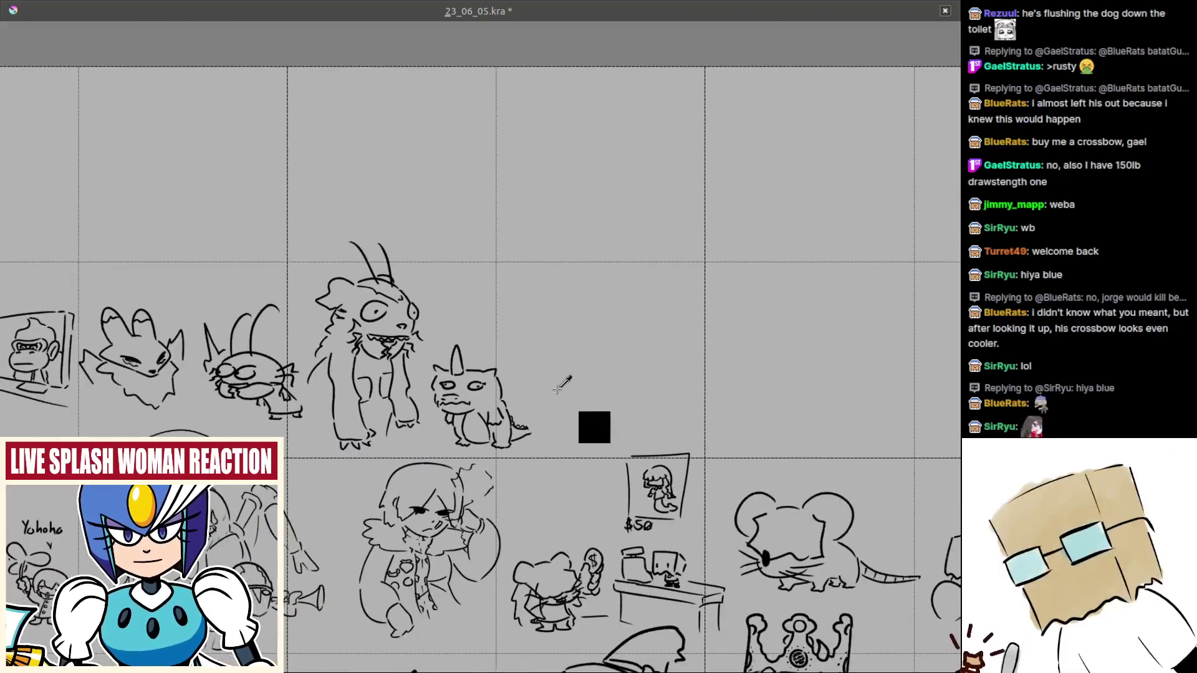
scroll(564, 382, "up", 2)
scroll(523, 340, "up", 2)
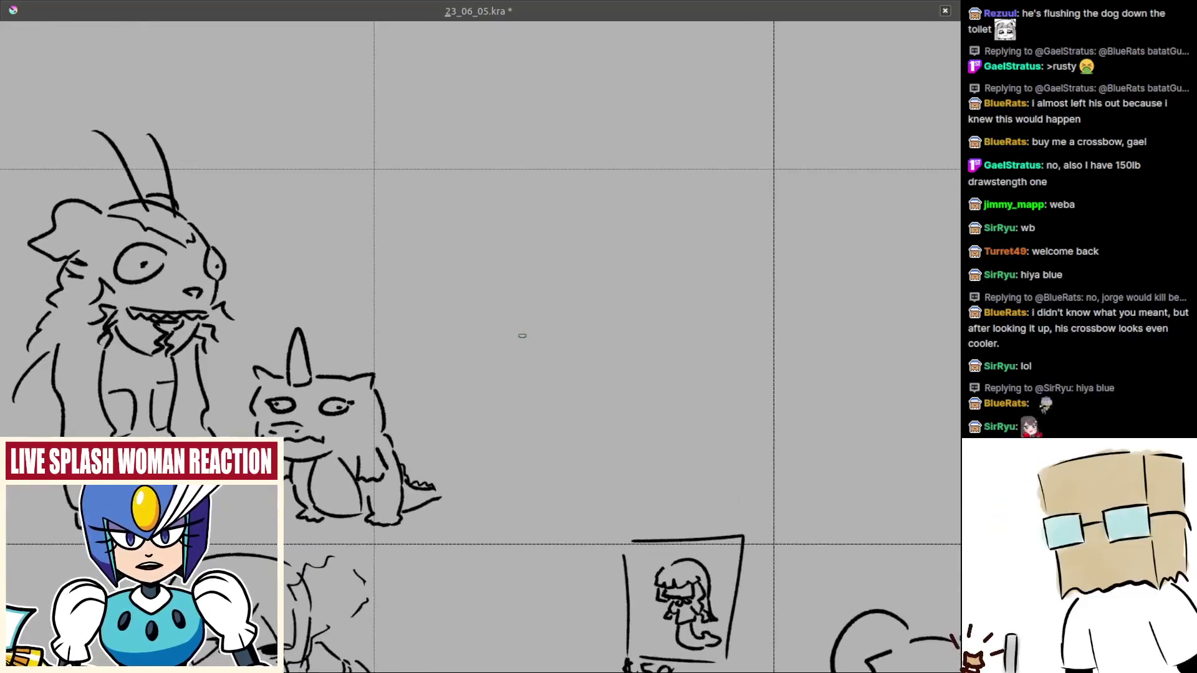
scroll(555, 360, "up", 1)
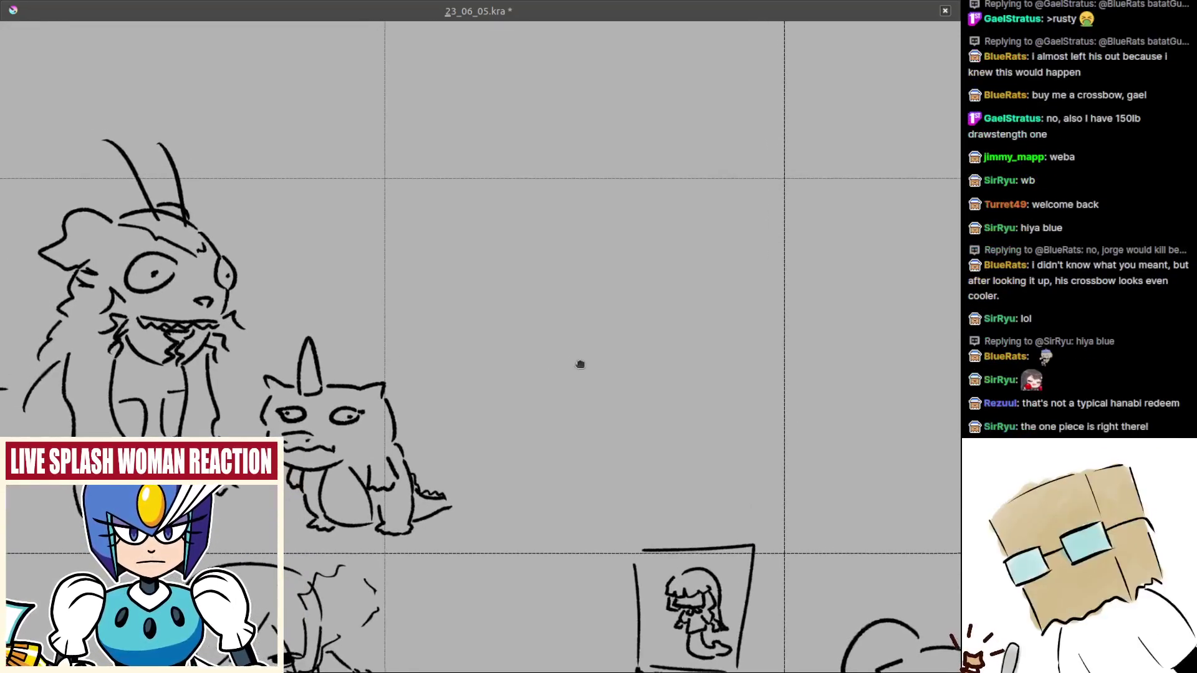
scroll(597, 377, "up", 4)
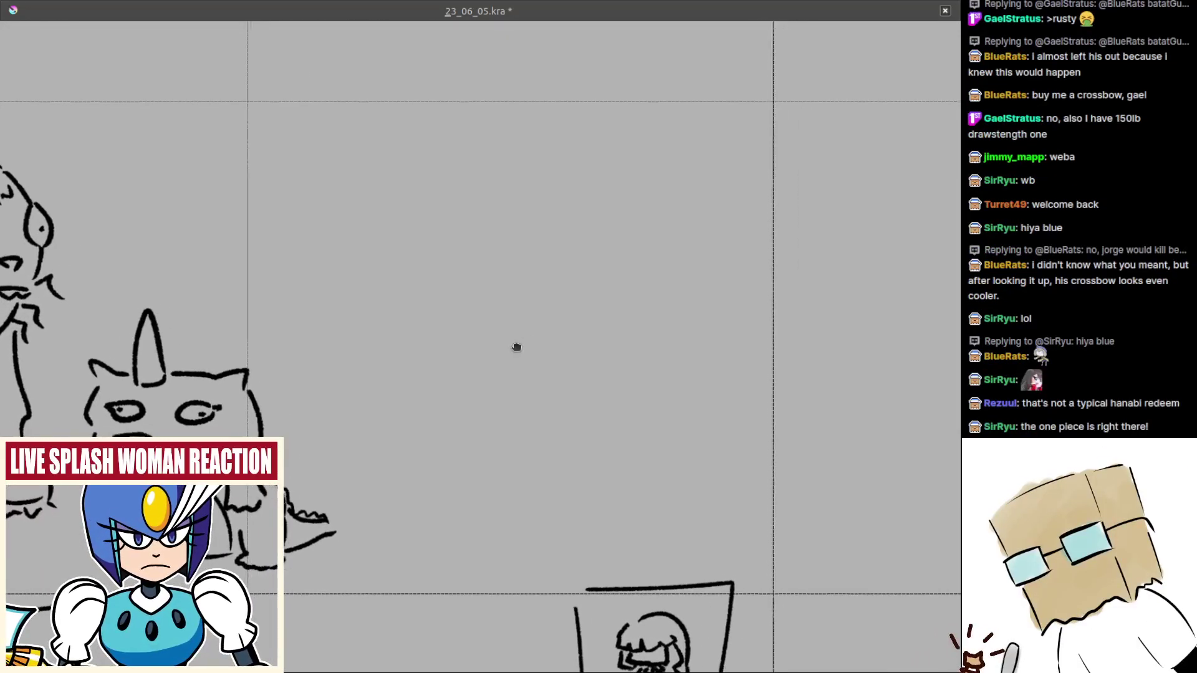
left_click_drag(474, 321, 449, 327)
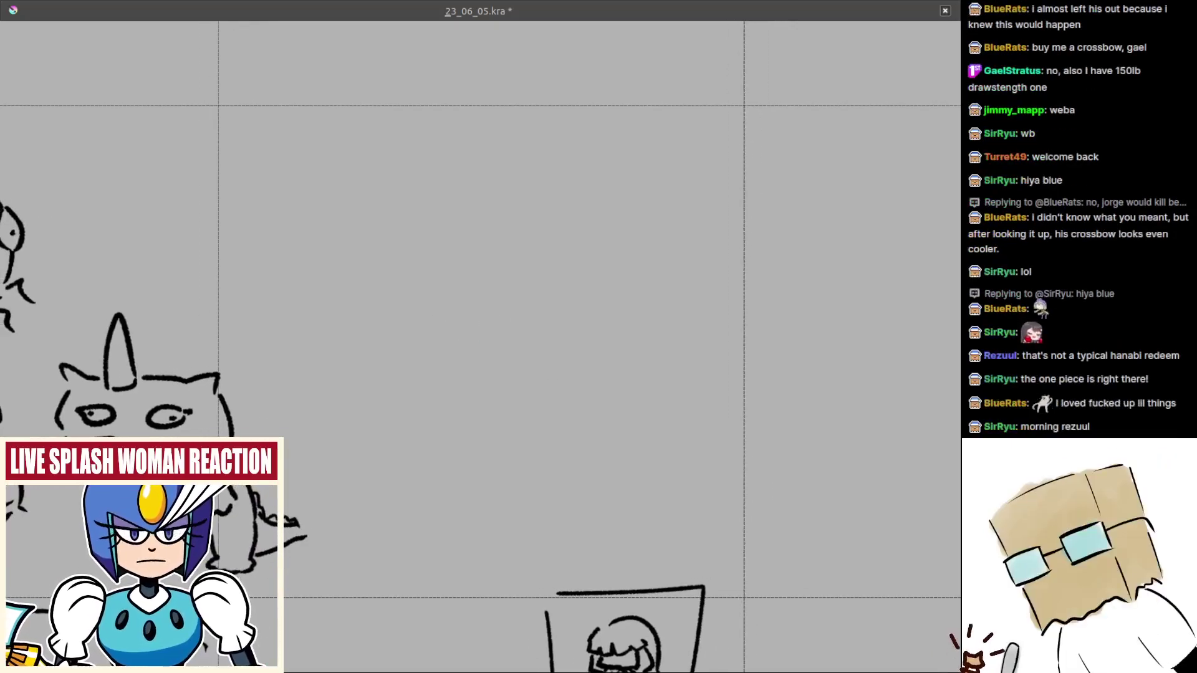
left_click_drag(525, 368, 462, 406)
mouse_move(539, 412)
left_mouse_down()
mouse_move(486, 429)
mouse_move(449, 423)
left_mouse_up()
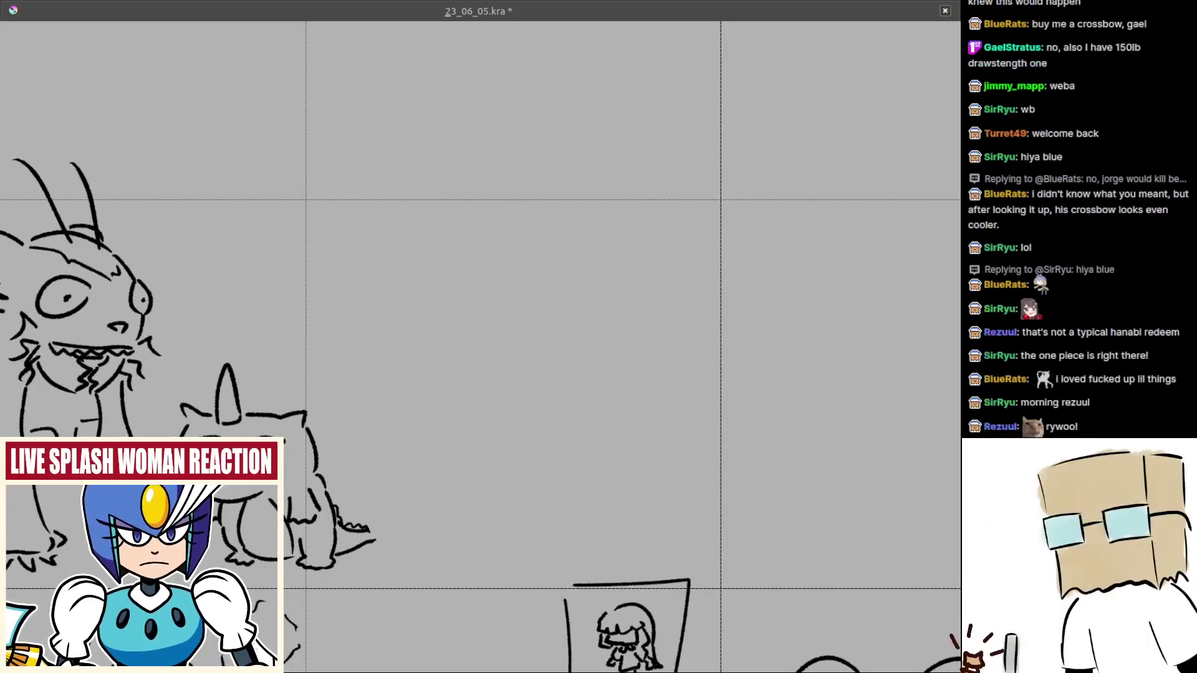
mouse_move(586, 390)
left_mouse_down()
mouse_move(518, 392)
mouse_move(510, 377)
mouse_move(553, 377)
mouse_move(536, 374)
left_mouse_up()
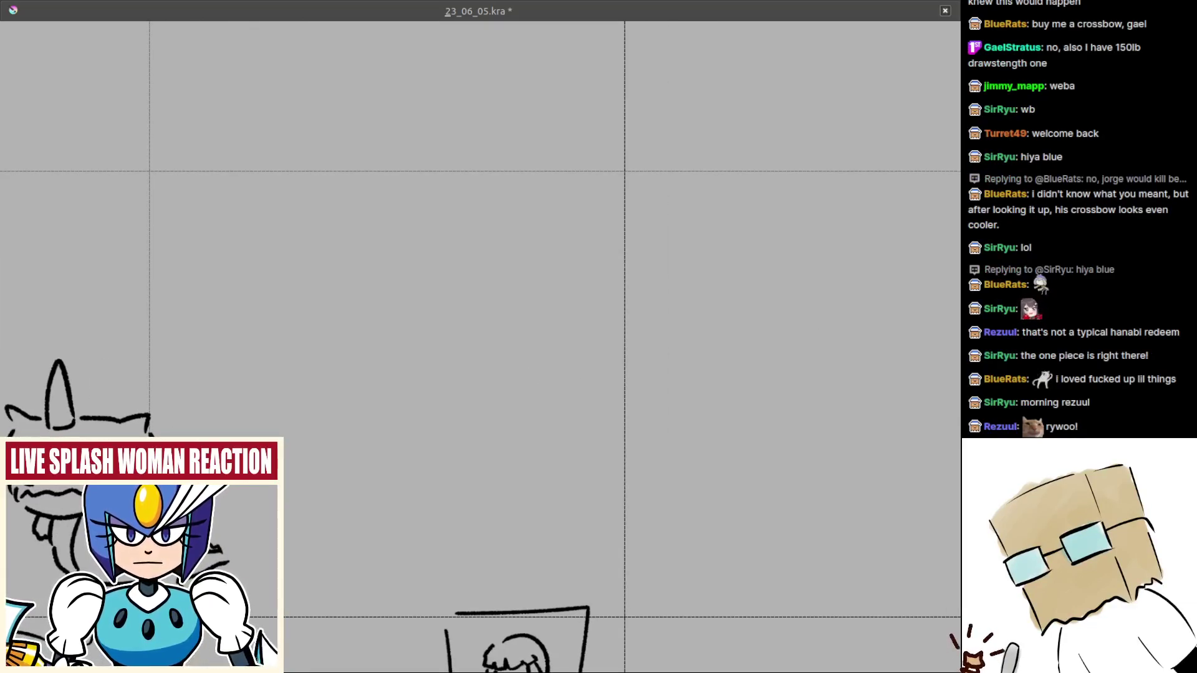
left_click_drag(531, 420, 590, 356)
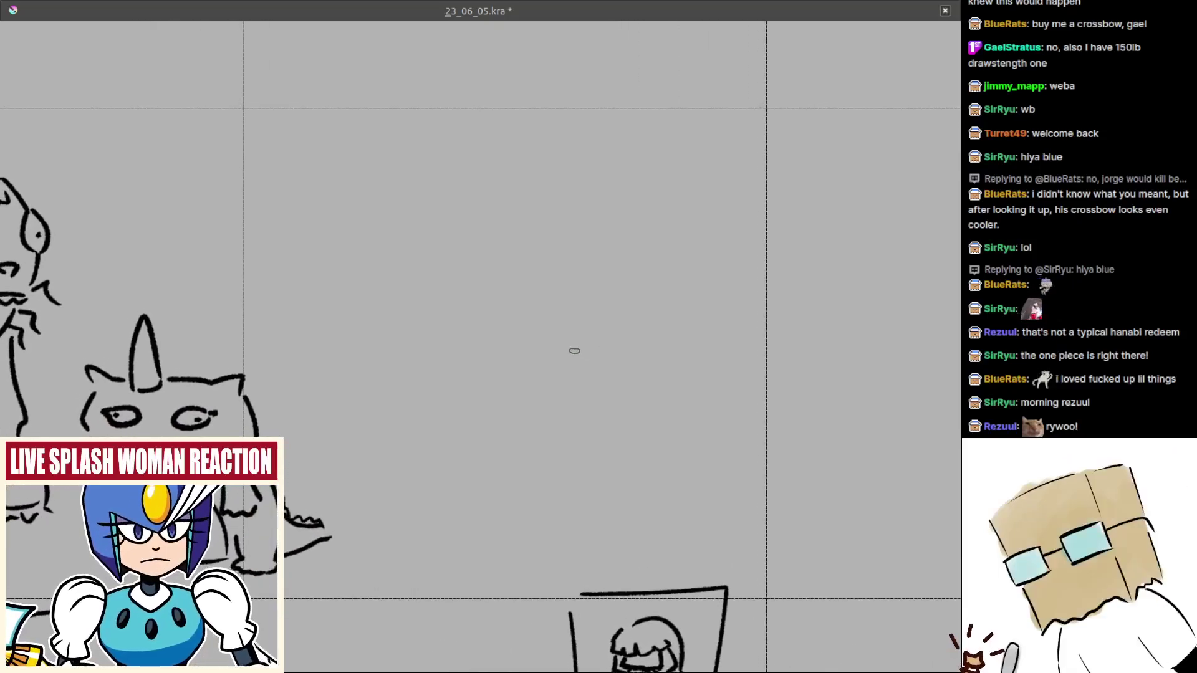
- Sketch the oval head outline of a small creature in the empty area beside the horned creature
left_click_drag(393, 375, 358, 290)
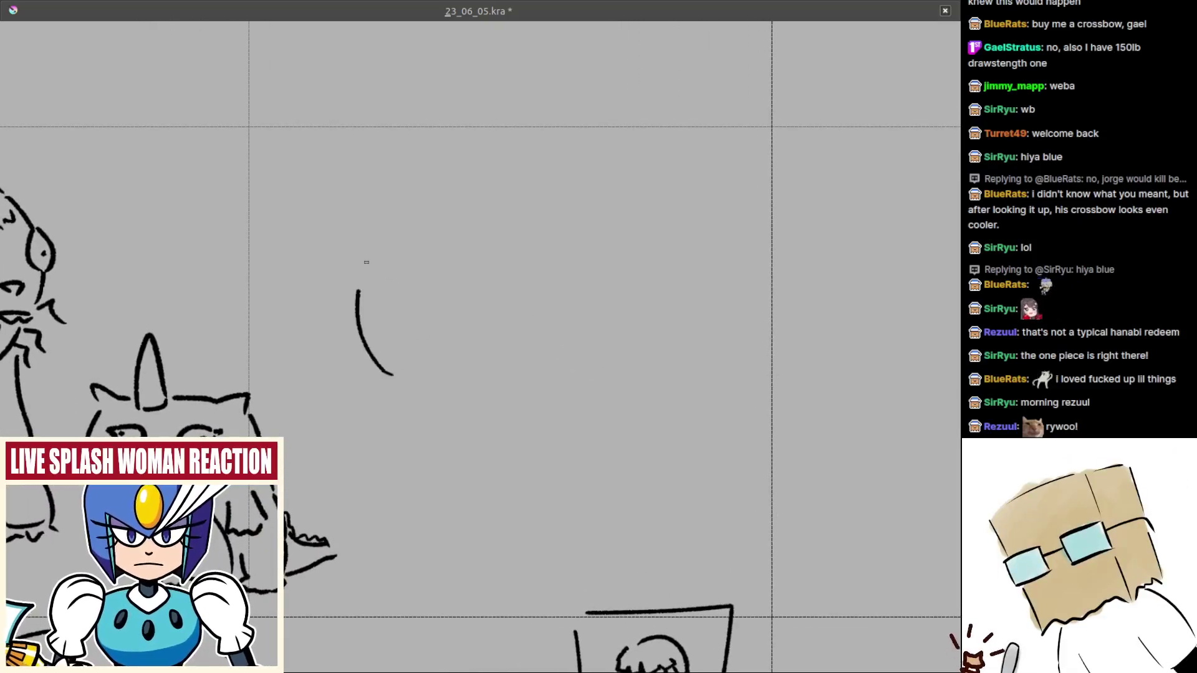
key("ctrl+z")
left_click_drag(368, 247, 393, 354)
key("ctrl+z")
mouse_move(497, 312)
left_mouse_down()
mouse_move(472, 384)
mouse_move(518, 338)
left_mouse_up()
key("ctrl+z")
- Draw a slanted, crooked mouth with a small drip-like mark across the lower half of the oval head
scroll(504, 350, "up", 1)
mouse_move(467, 368)
left_mouse_down()
mouse_move(505, 385)
mouse_move(489, 368)
mouse_move(522, 359)
left_mouse_up()
scroll(485, 380, "up", 1)
key("ctrl+z")
left_click_drag(457, 376, 468, 347)
mouse_move(474, 373)
left_mouse_down()
mouse_move(478, 355)
mouse_move(512, 363)
mouse_move(383, 383)
left_mouse_up()
key("ctrl+z")
left_click_drag(445, 373, 443, 361)
- Draw two wide oval eyes with small off-centre pupils above the small creature's mouth
scroll(444, 362, "up", 1)
mouse_move(428, 282)
left_mouse_down()
mouse_move(374, 336)
mouse_move(430, 300)
mouse_move(460, 337)
left_mouse_up()
key("ctrl+z")
left_click_drag(466, 303, 458, 310)
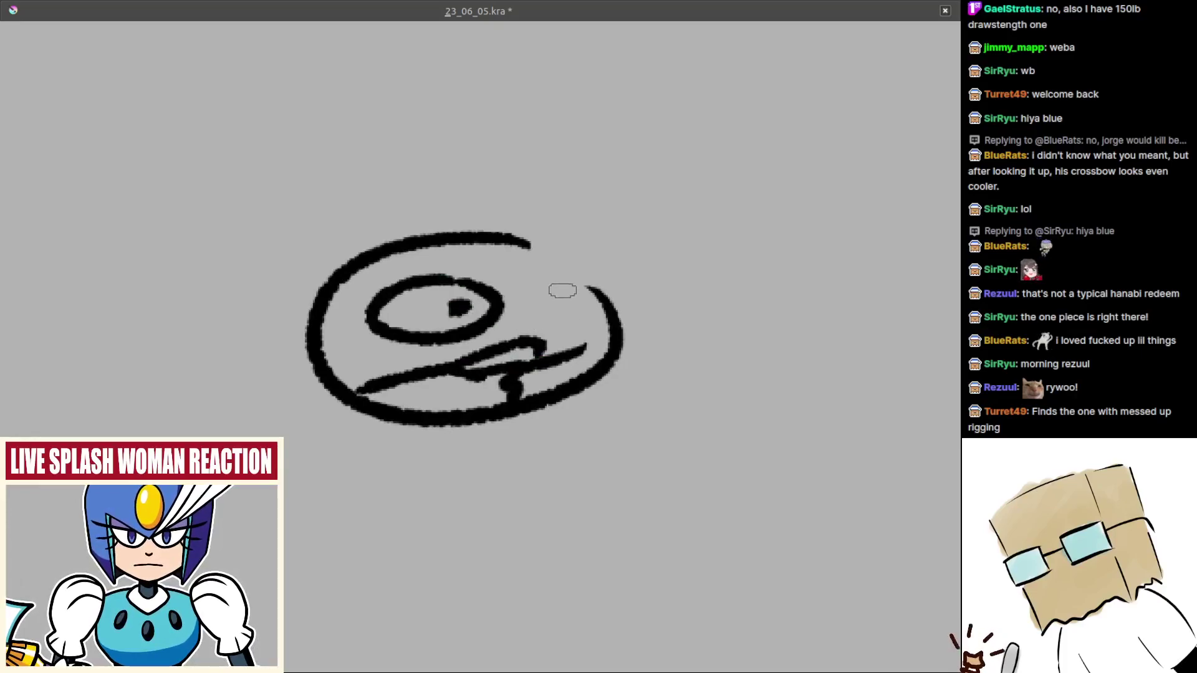
mouse_move(577, 282)
left_mouse_down()
mouse_move(528, 337)
mouse_move(591, 291)
left_mouse_up()
left_click_drag(570, 301, 646, 266)
- Add three short squiggly tendrils along the left side of the small creature's head
left_click_drag(423, 298, 335, 371)
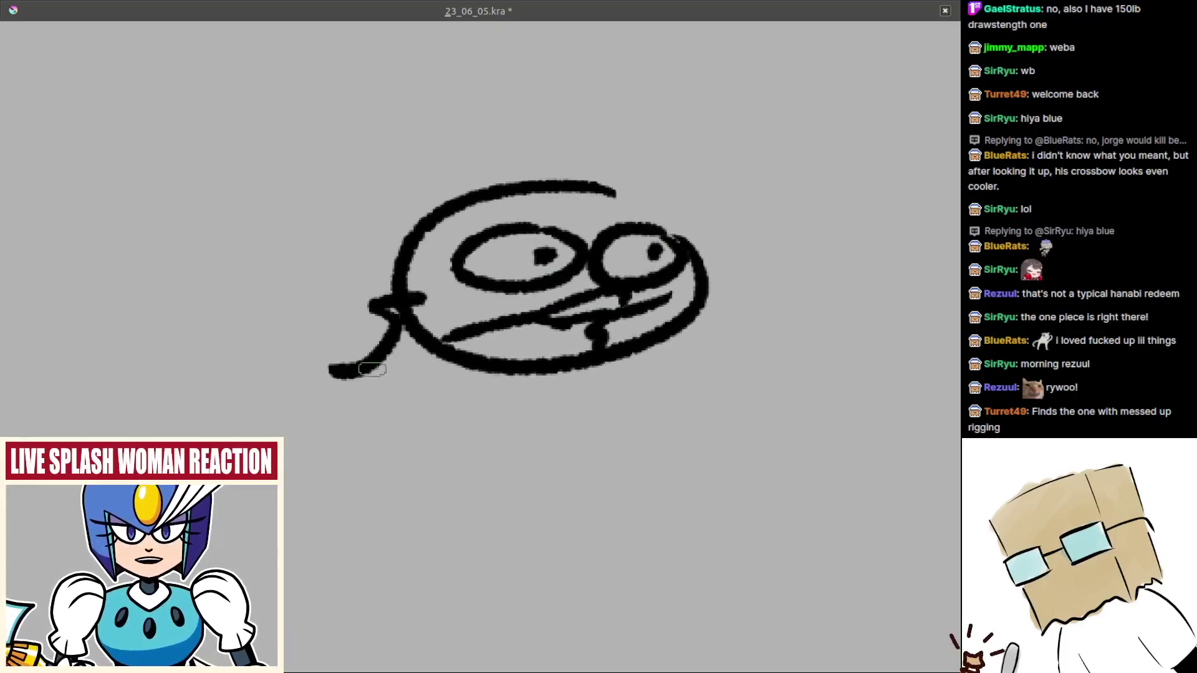
left_click_drag(435, 336, 419, 397)
key("ctrl+z")
key("ctrl+z")
mouse_move(416, 294)
left_mouse_down()
mouse_move(372, 306)
mouse_move(384, 343)
mouse_move(362, 375)
left_mouse_up()
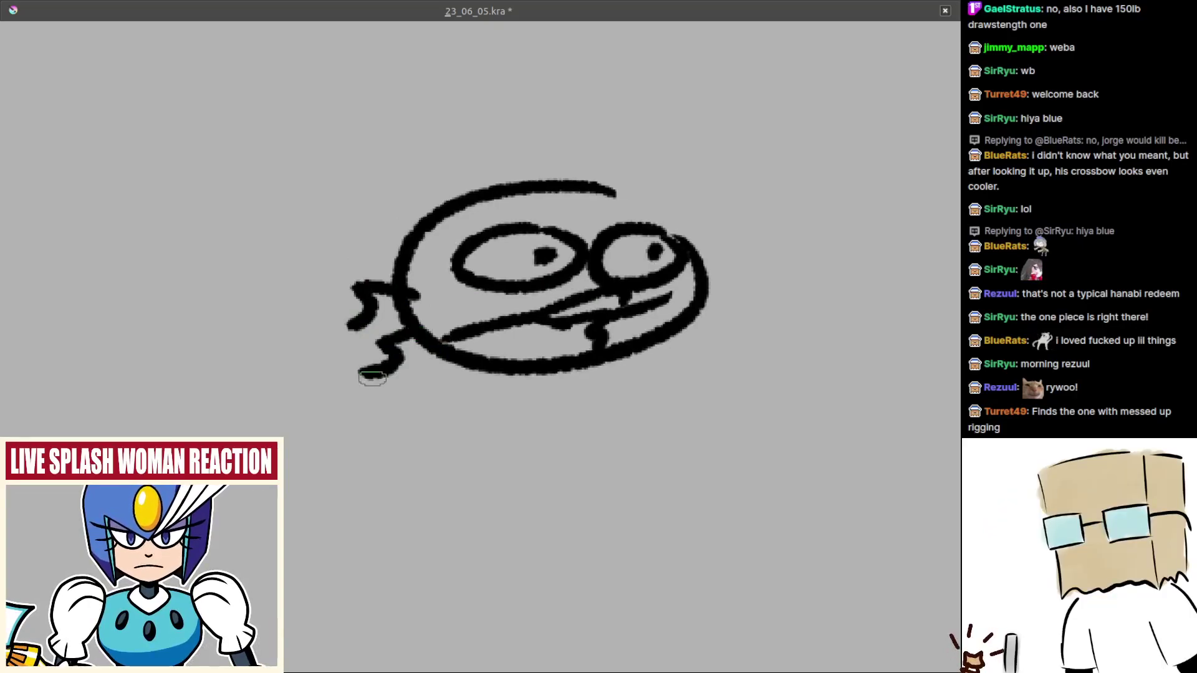
left_click_drag(429, 342, 413, 390)
- Close the top of the head outline and add three matching squiggly tendrils along its right side
left_click_drag(642, 337, 542, 334)
mouse_move(609, 282)
left_mouse_down()
mouse_move(628, 305)
mouse_move(627, 293)
mouse_move(659, 297)
left_mouse_up()
key("ctrl+z")
key("ctrl+z")
left_click_drag(604, 257, 652, 265)
mouse_move(602, 307)
left_mouse_down()
mouse_move(630, 332)
mouse_move(626, 295)
mouse_move(645, 320)
mouse_move(617, 362)
mouse_move(620, 431)
mouse_move(621, 412)
left_mouse_up()
key("ctrl+z")
left_click_drag(467, 241, 613, 331)
key("ctrl+z")
left_click_drag(623, 325, 689, 363)
key("ctrl+z")
key("ctrl+z")
left_click_drag(623, 326, 684, 365)
- Draw two long antennae curving up and to the left from the top of the small creature's head
scroll(618, 377, "down", 2)
mouse_move(565, 347)
left_mouse_down()
mouse_move(489, 282)
mouse_move(436, 293)
left_mouse_up()
key("ctrl+z")
key("ctrl+z")
left_click_drag(577, 354, 462, 311)
left_click_drag(620, 349, 585, 262)
key("ctrl+z")
mouse_move(621, 346)
left_mouse_down()
mouse_move(585, 263)
mouse_move(601, 276)
mouse_move(601, 314)
mouse_move(553, 279)
left_mouse_up()
key("ctrl+z")
scroll(561, 296, "down", 3)
scroll(565, 366, "up", 2)
scroll(556, 376, "up", 3)
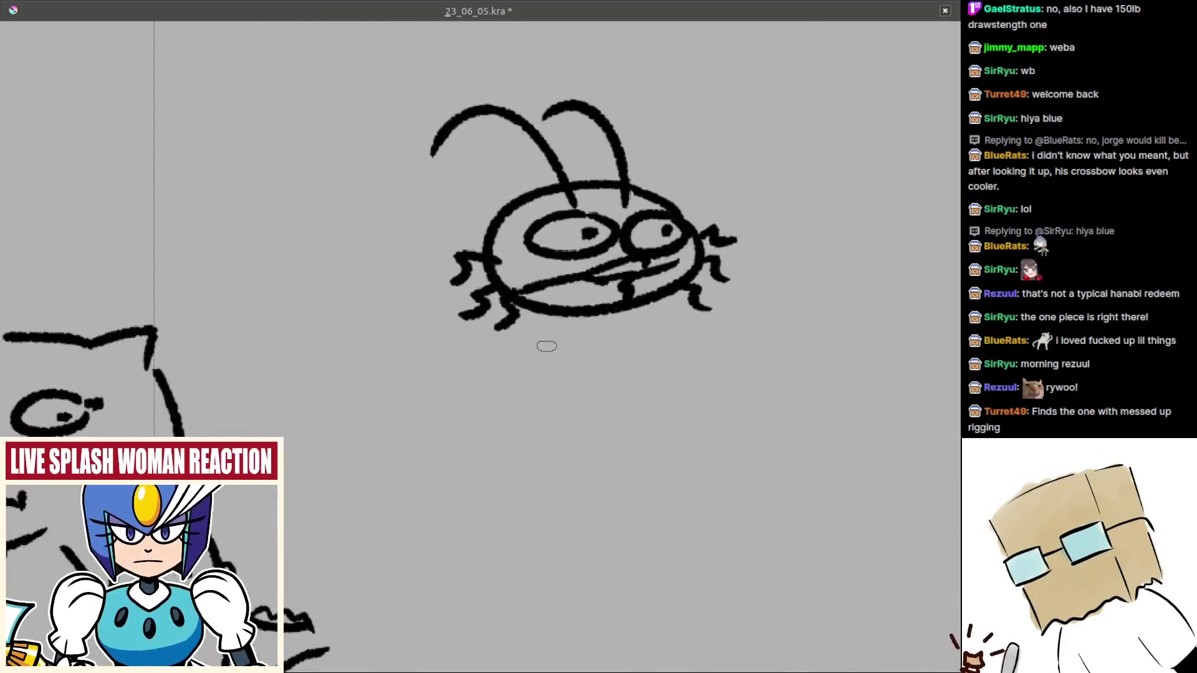
- Draw the small creature's left arm with a knobby hand and a short line for the right side of its body
mouse_move(556, 340)
left_mouse_down()
mouse_move(486, 357)
mouse_move(492, 369)
mouse_move(476, 353)
left_mouse_up()
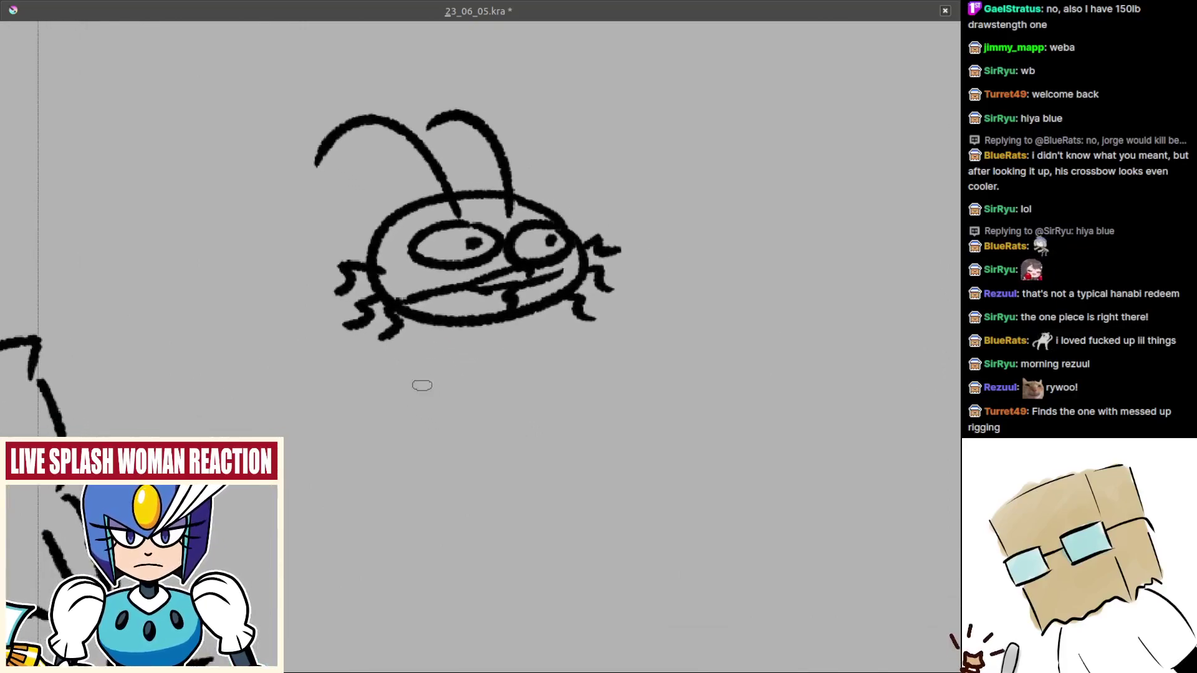
mouse_move(414, 329)
left_mouse_down()
mouse_move(368, 368)
mouse_move(406, 384)
mouse_move(401, 361)
mouse_move(384, 385)
mouse_move(419, 381)
mouse_move(404, 365)
mouse_move(399, 391)
mouse_move(444, 393)
mouse_move(450, 350)
mouse_move(507, 376)
mouse_move(503, 394)
left_mouse_up()
key("ctrl+z")
key("ctrl+z")
key("ctrl+z")
left_click_drag(481, 332, 487, 382)
key("ctrl+z")
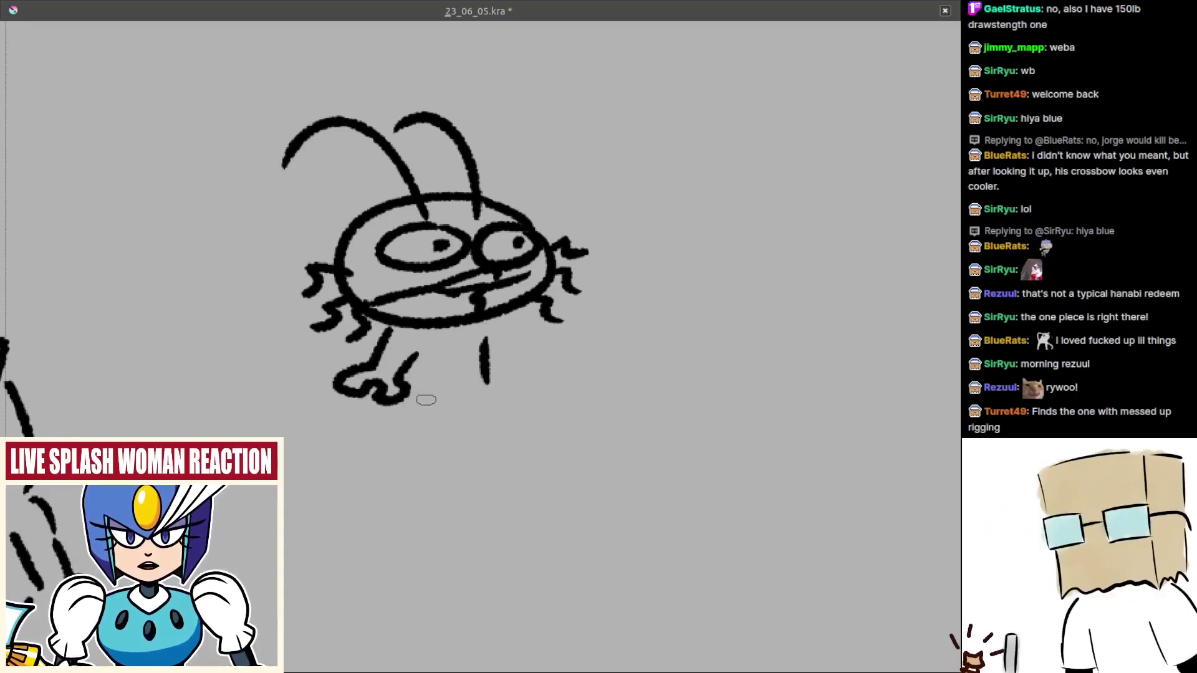
- Draw the small creature's stubby legs and feet and a round belly mark on its body
mouse_move(412, 400)
left_mouse_down()
mouse_move(418, 427)
mouse_move(450, 412)
mouse_move(377, 422)
mouse_move(479, 427)
left_mouse_up()
key("ctrl+z")
key("ctrl+z")
key("ctrl+z")
mouse_move(388, 405)
left_mouse_down()
mouse_move(381, 423)
mouse_move(399, 432)
mouse_move(427, 412)
mouse_move(496, 411)
mouse_move(491, 386)
mouse_move(462, 375)
mouse_move(489, 378)
mouse_move(491, 394)
left_mouse_up()
scroll(480, 388, "up", 1)
mouse_move(436, 386)
left_mouse_down()
mouse_move(485, 374)
mouse_move(445, 377)
left_mouse_up()
scroll(481, 399, "down", 2)
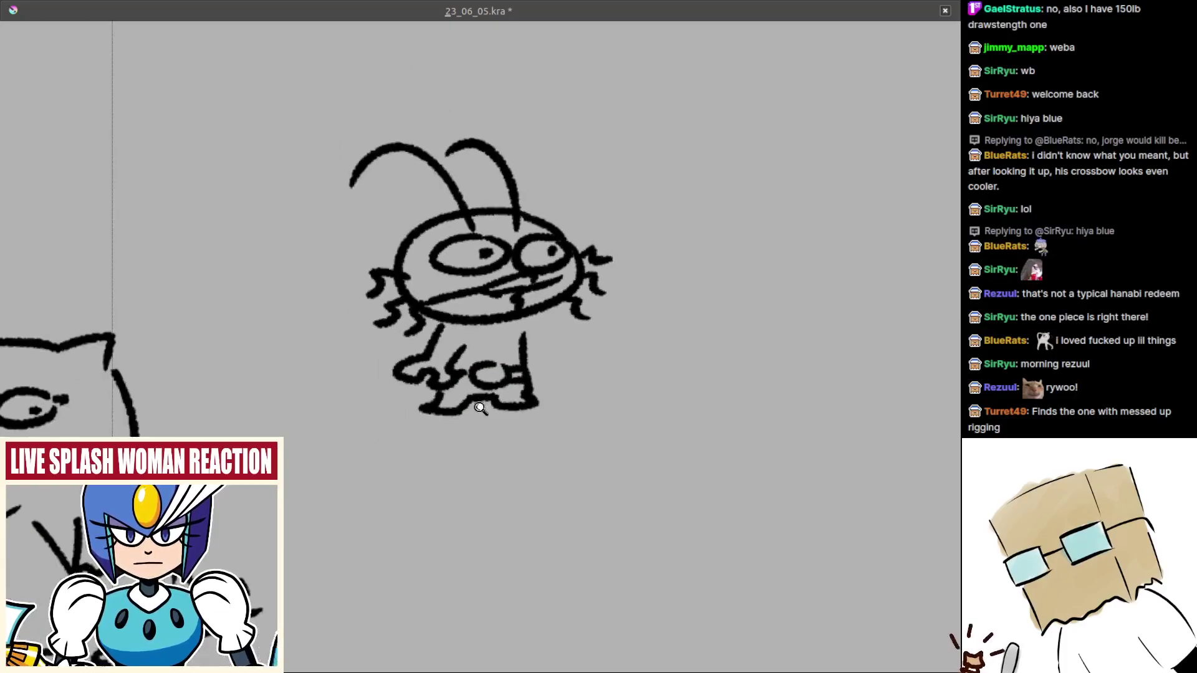
- Add the small creature's right arm along the side of its body
scroll(499, 362, "up", 2)
mouse_move(526, 311)
left_mouse_down()
mouse_move(543, 359)
mouse_move(563, 370)
mouse_move(539, 392)
left_mouse_up()
key("ctrl+z")
key("ctrl+z")
left_click_drag(534, 385, 527, 452)
scroll(527, 453, "down", 2)
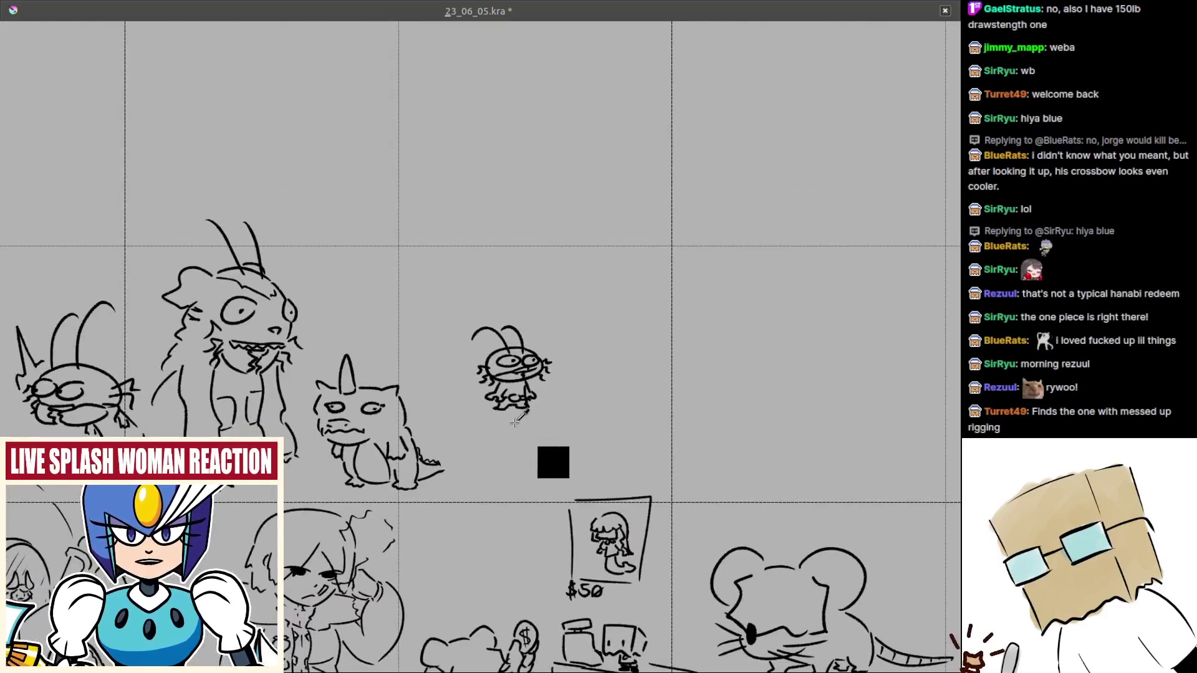
- Select the small antennaed creature, shift it slightly on the sheet, and clear the selection
scroll(553, 462, "up", 2)
key("ctrl+r")
mouse_move(290, 261)
left_mouse_down()
mouse_move(500, 470)
mouse_move(479, 503)
left_mouse_up()
key("ctrl+shift+a")
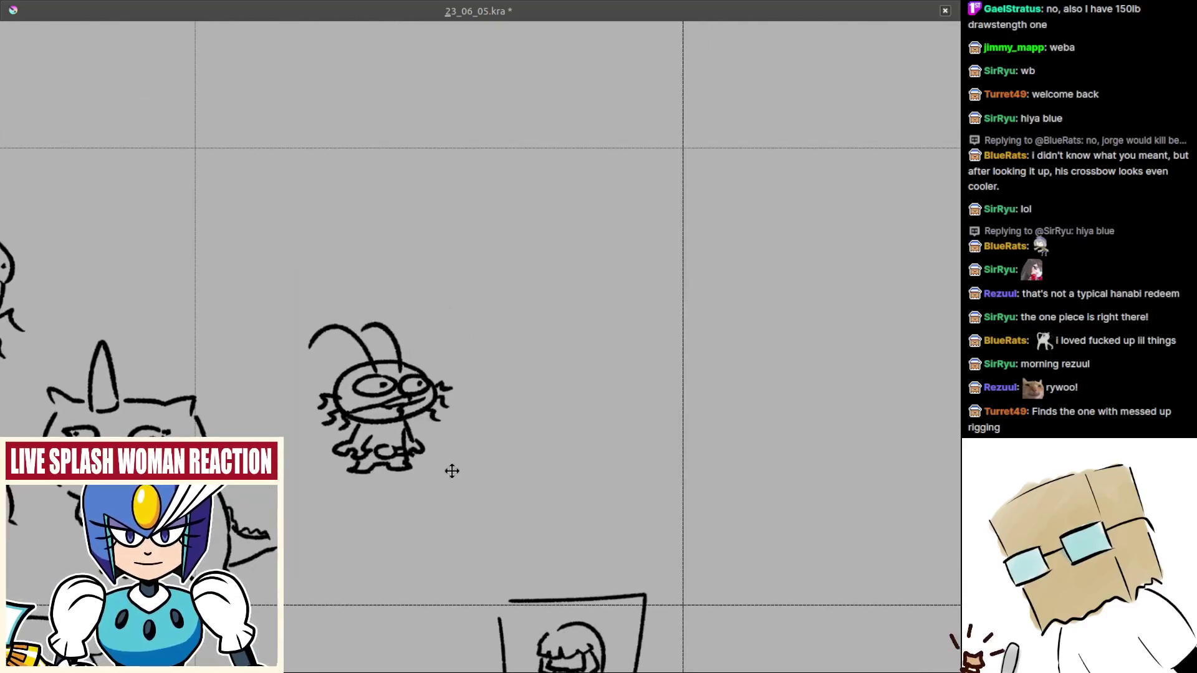
- Draw a four-sided panel frame with a slanted upper edge and open corners to the right of the small creature
left_click_drag(507, 229, 522, 369)
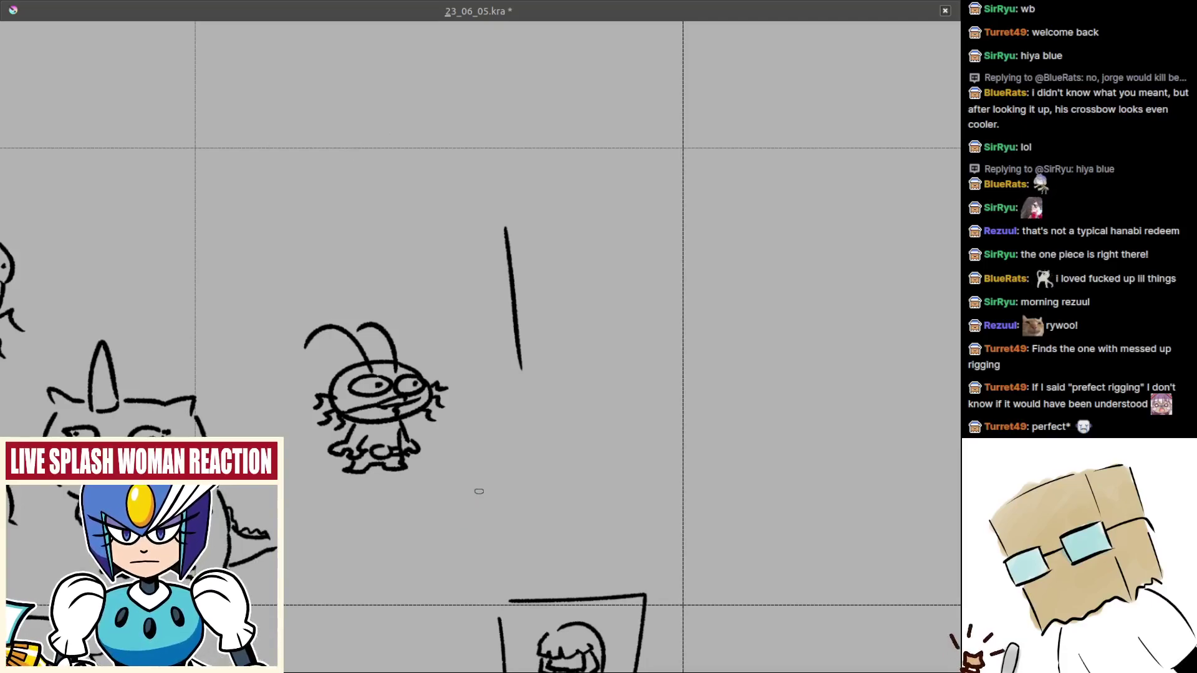
scroll(544, 289, "up", 1)
mouse_move(497, 215)
left_mouse_down()
mouse_move(662, 141)
mouse_move(640, 174)
mouse_move(703, 158)
left_mouse_up()
key("ctrl+z")
key("ctrl+z")
left_click_drag(615, 296, 561, 324)
left_click_drag(474, 446, 658, 454)
key("ctrl+z")
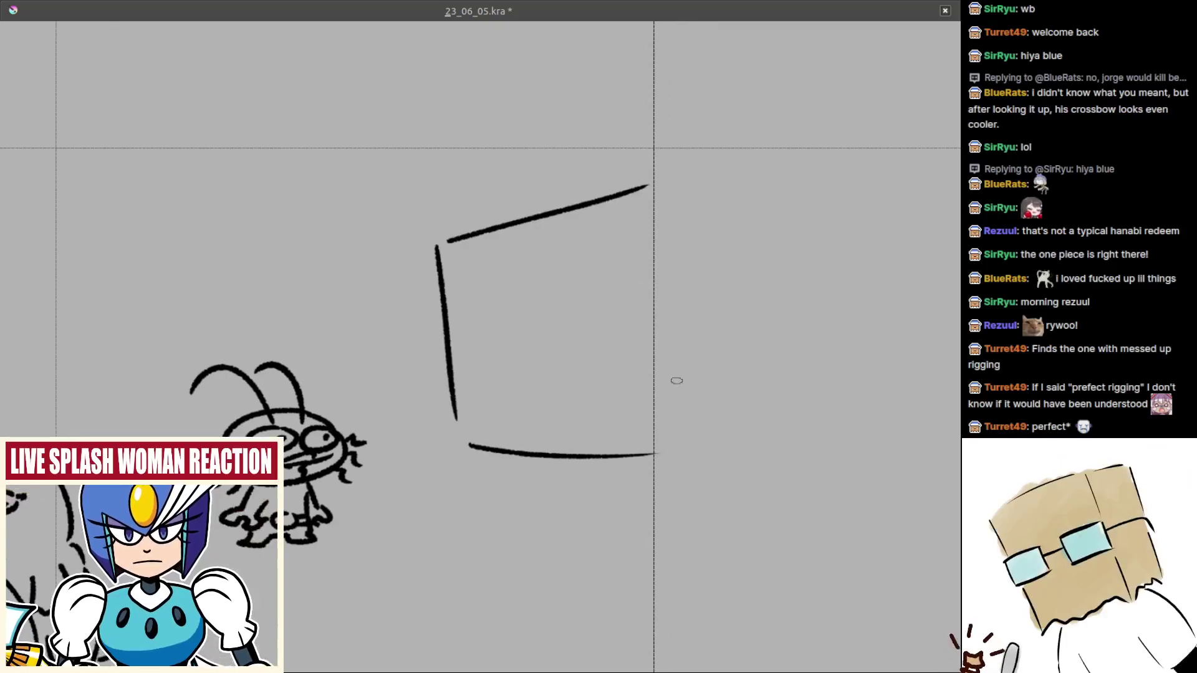
mouse_move(685, 201)
left_mouse_down()
mouse_move(714, 458)
mouse_move(698, 401)
mouse_move(714, 433)
left_mouse_up()
key("ctrl+z")
key("ctrl+z")
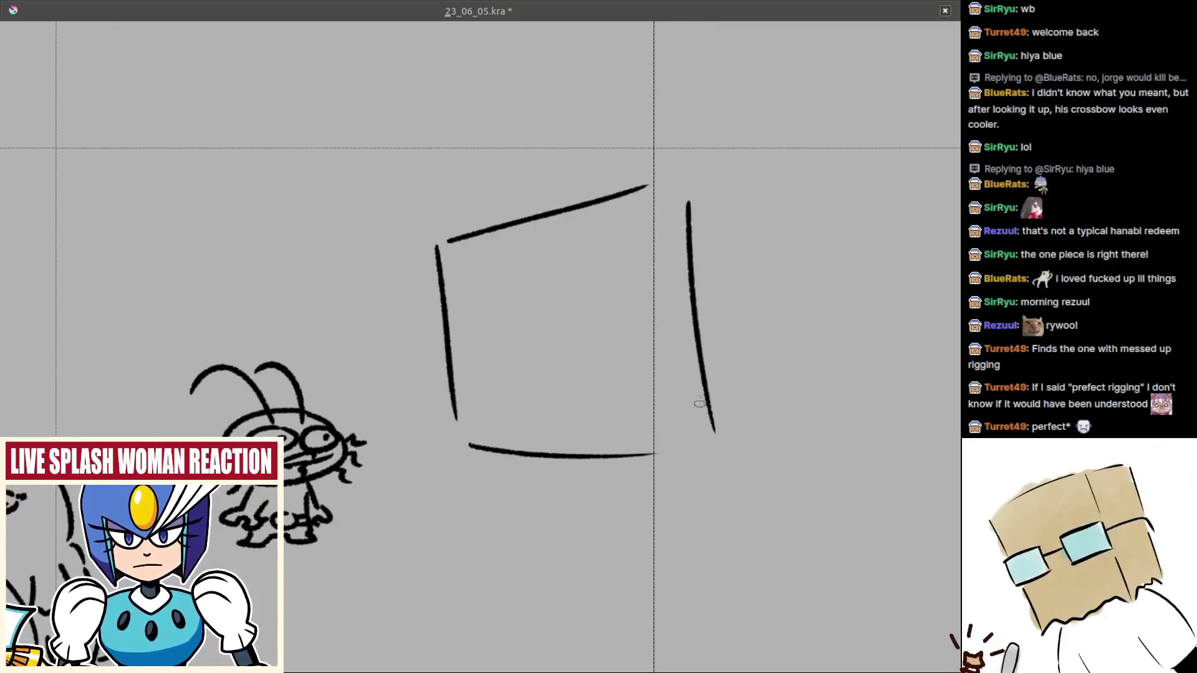
- Draw a slender pointed shape facing left inside the frame, with curved finger-like strokes fanning out from its right end
scroll(547, 343, "up", 1)
mouse_move(569, 245)
left_mouse_down()
mouse_move(570, 291)
mouse_move(596, 300)
mouse_move(508, 280)
mouse_move(578, 272)
mouse_move(481, 284)
mouse_move(544, 305)
left_mouse_up()
key("ctrl+z")
key("ctrl+z")
key("ctrl+z")
mouse_move(601, 278)
left_mouse_down()
mouse_move(533, 294)
mouse_move(551, 302)
mouse_move(578, 283)
mouse_move(557, 321)
mouse_move(617, 318)
left_mouse_up()
key("ctrl+z")
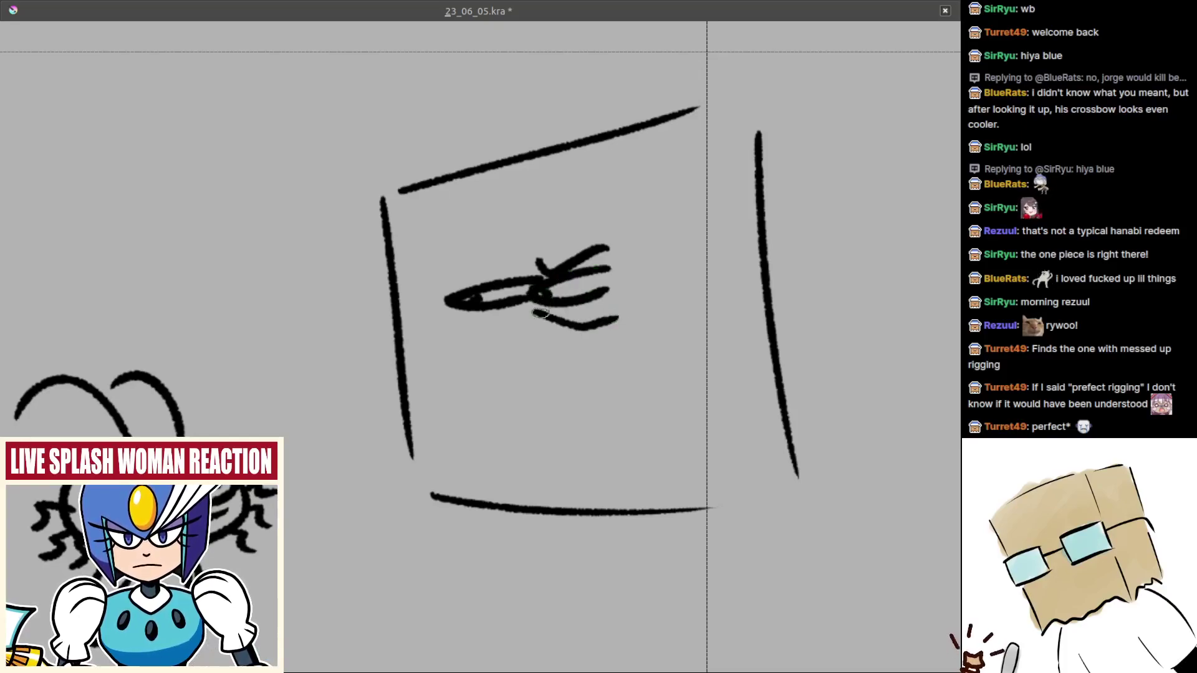
left_click_drag(521, 315, 588, 337)
- Add a hooked curve above the pointed shape, a jagged line up to the frame's upper edge and a long line to its right side
left_click_drag(523, 272, 580, 197)
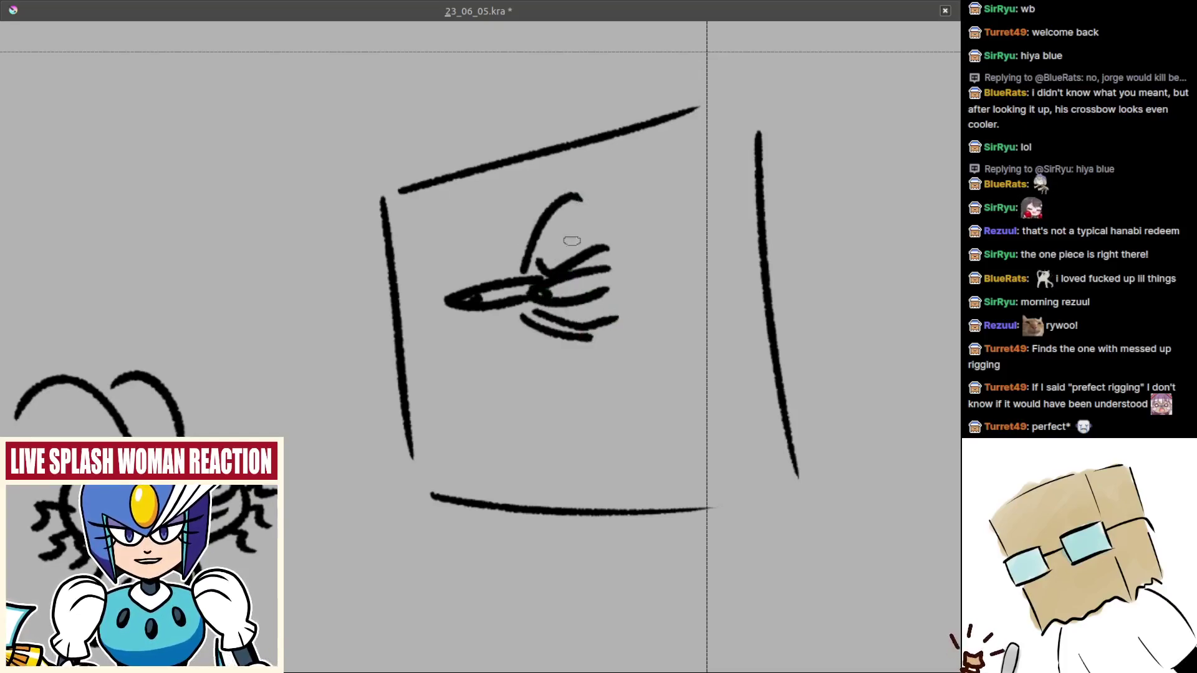
mouse_move(570, 244)
left_mouse_down()
mouse_move(718, 134)
mouse_move(722, 105)
left_mouse_up()
left_click_drag(717, 108, 656, 117)
left_click_drag(756, 156, 729, 194)
key("ctrl+z")
key("ctrl+z")
key("ctrl+z")
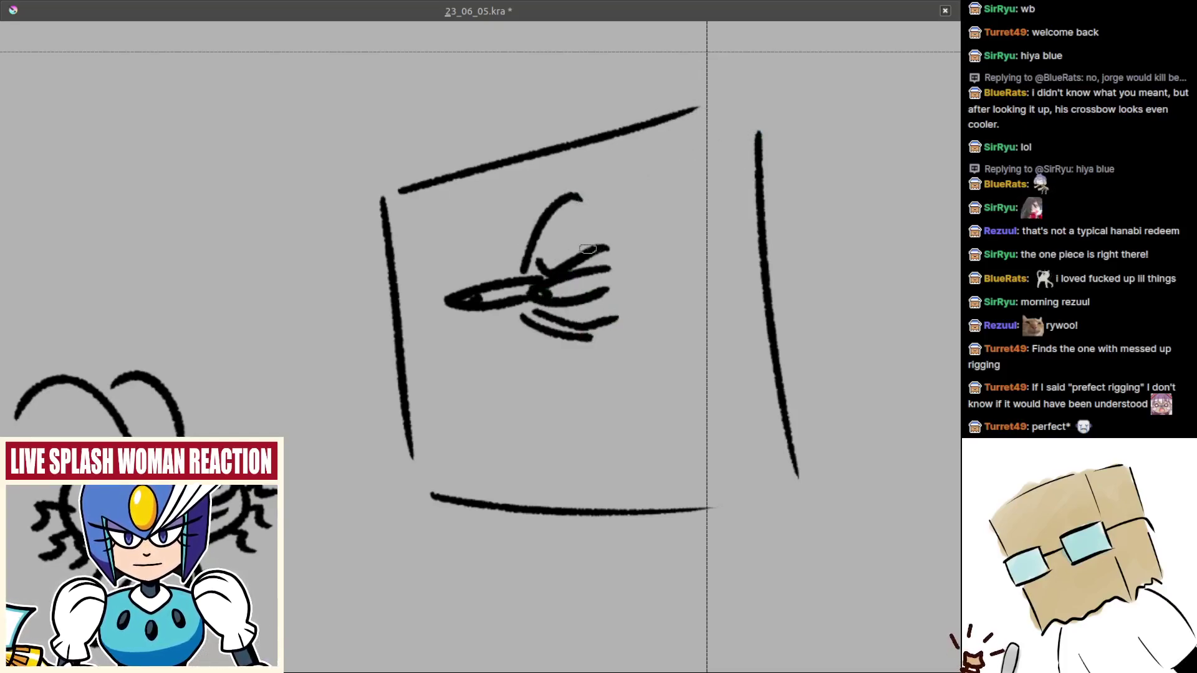
mouse_move(573, 250)
left_mouse_down()
mouse_move(643, 188)
mouse_move(640, 162)
mouse_move(686, 124)
mouse_move(758, 182)
left_mouse_up()
key("ctrl+z")
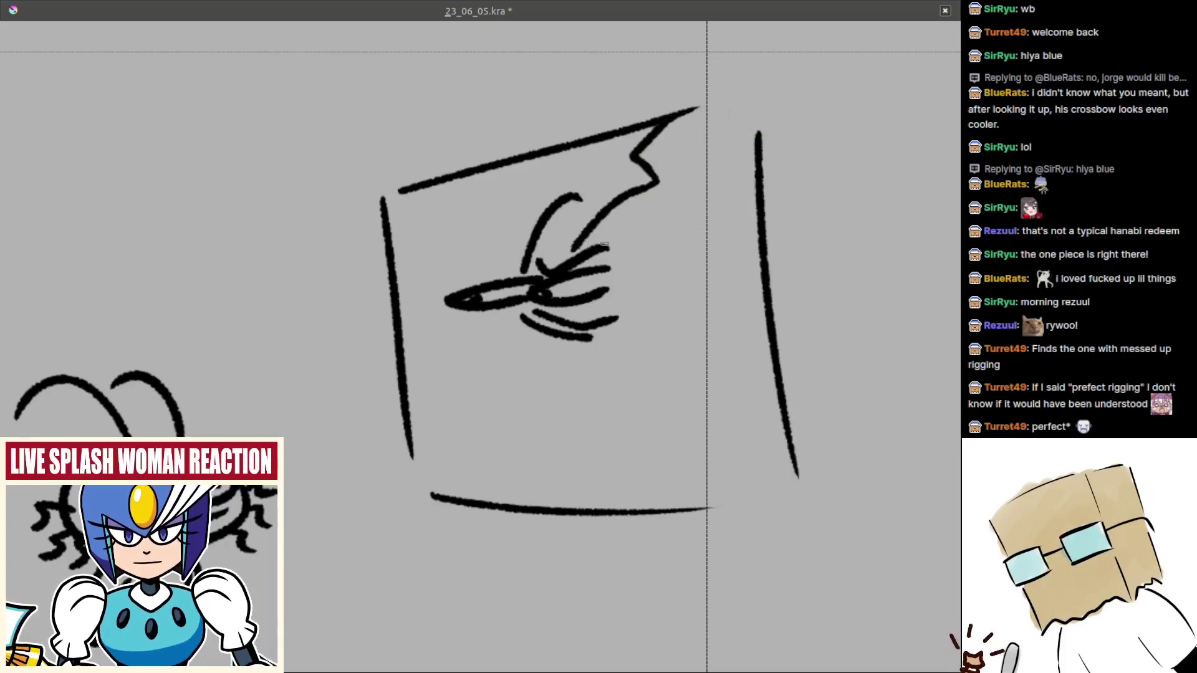
left_click_drag(572, 246, 758, 181)
- Draw two large curves below the long line and small detail strokes inside the hooked curve
mouse_move(623, 258)
left_mouse_down()
mouse_move(626, 286)
mouse_move(663, 325)
left_mouse_up()
key("ctrl+z")
left_click_drag(665, 233, 683, 323)
scroll(602, 328, "up", 1)
mouse_move(556, 205)
left_mouse_down()
mouse_move(562, 225)
mouse_move(572, 202)
left_mouse_up()
left_click_drag(613, 320, 639, 297)
key("ctrl+z")
key("ctrl+z")
left_click_drag(548, 196, 525, 232)
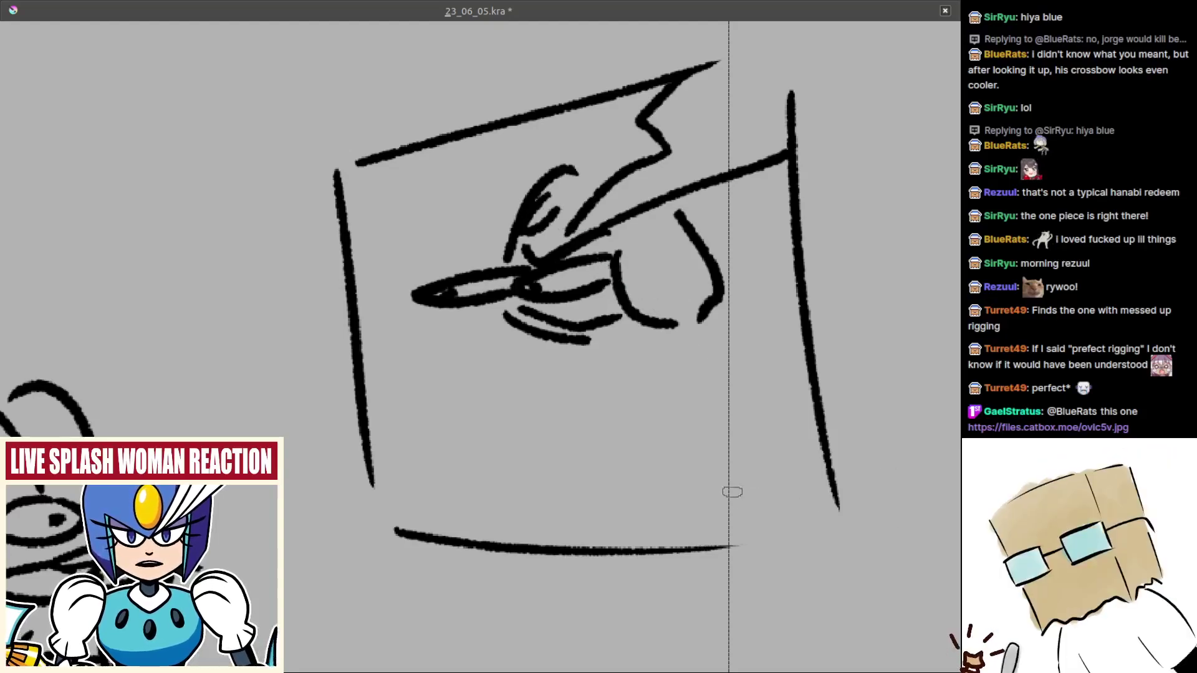
scroll(691, 486, "down", 2)
left_click_drag(732, 493, 702, 464)
scroll(650, 484, "up", 1)
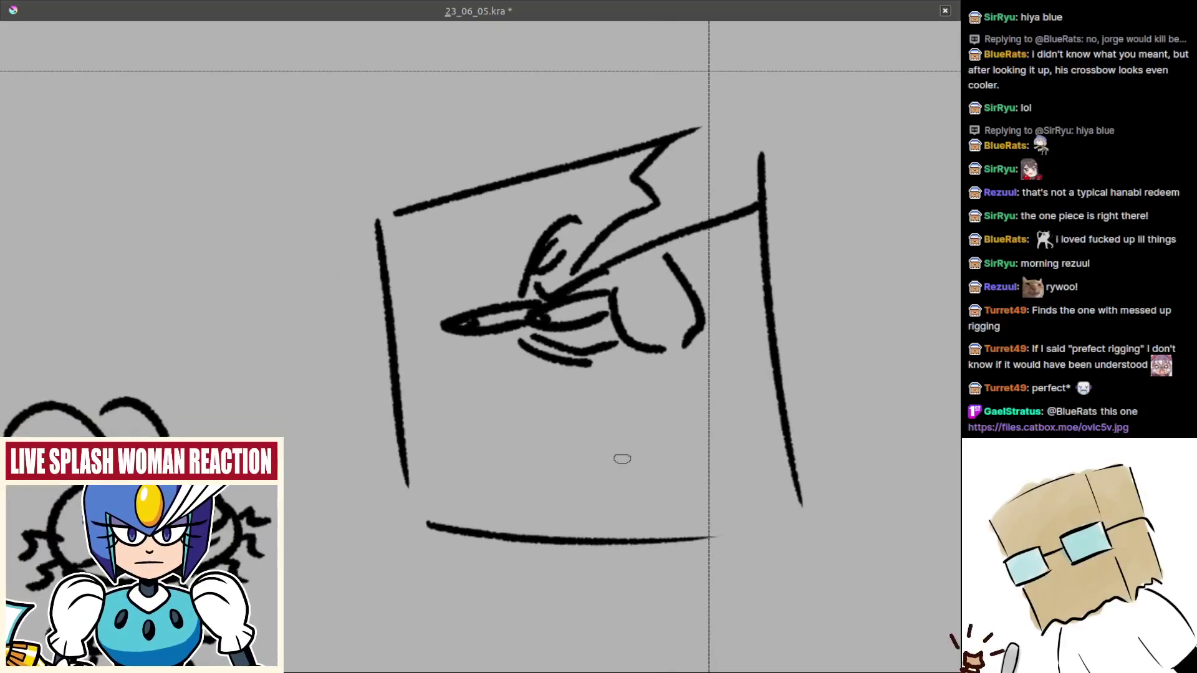
- Examine the crossbow reference photo and the grey belt-fed rifle photo laid over the doodle sheet
scroll(690, 377, "down", 5)
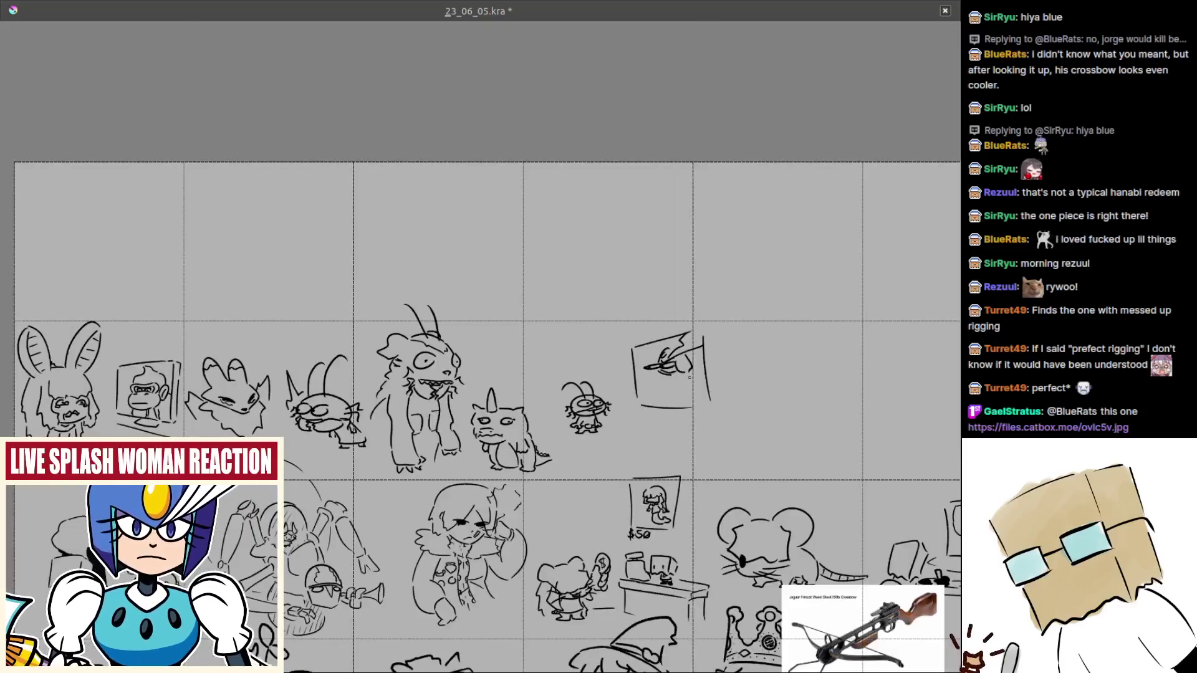
mouse_move(690, 378)
left_mouse_down()
mouse_move(358, 394)
mouse_move(366, 108)
left_mouse_up()
scroll(518, 429, "up", 5)
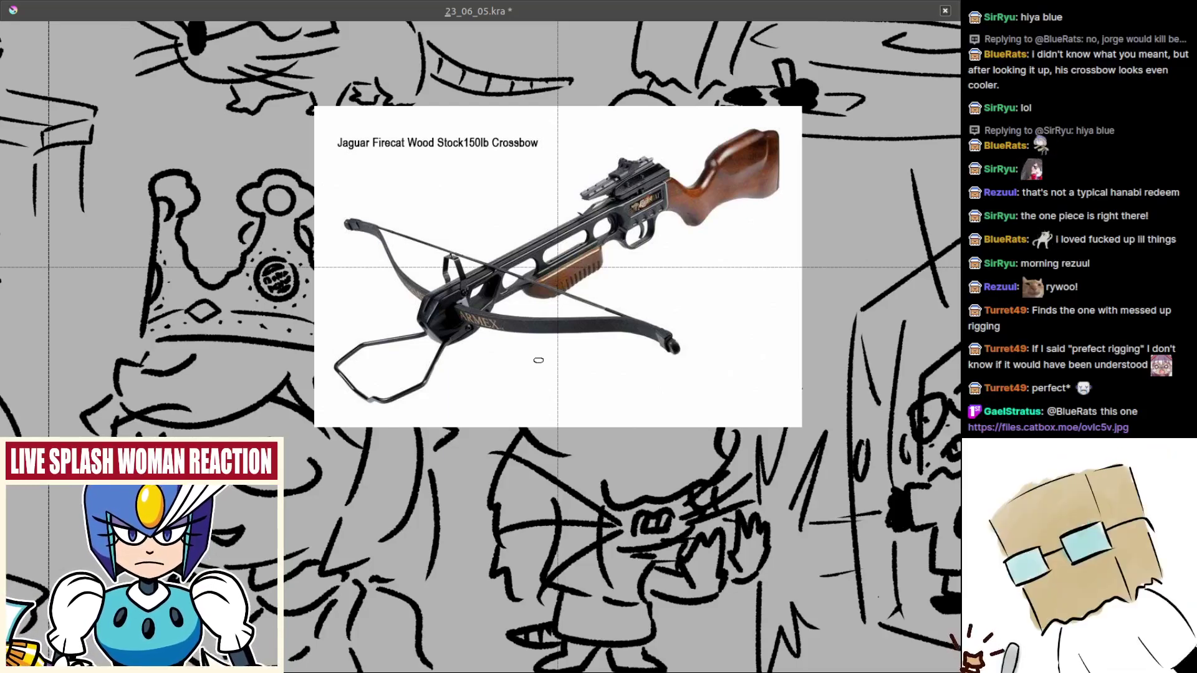
left_click_drag(550, 423, 459, 517)
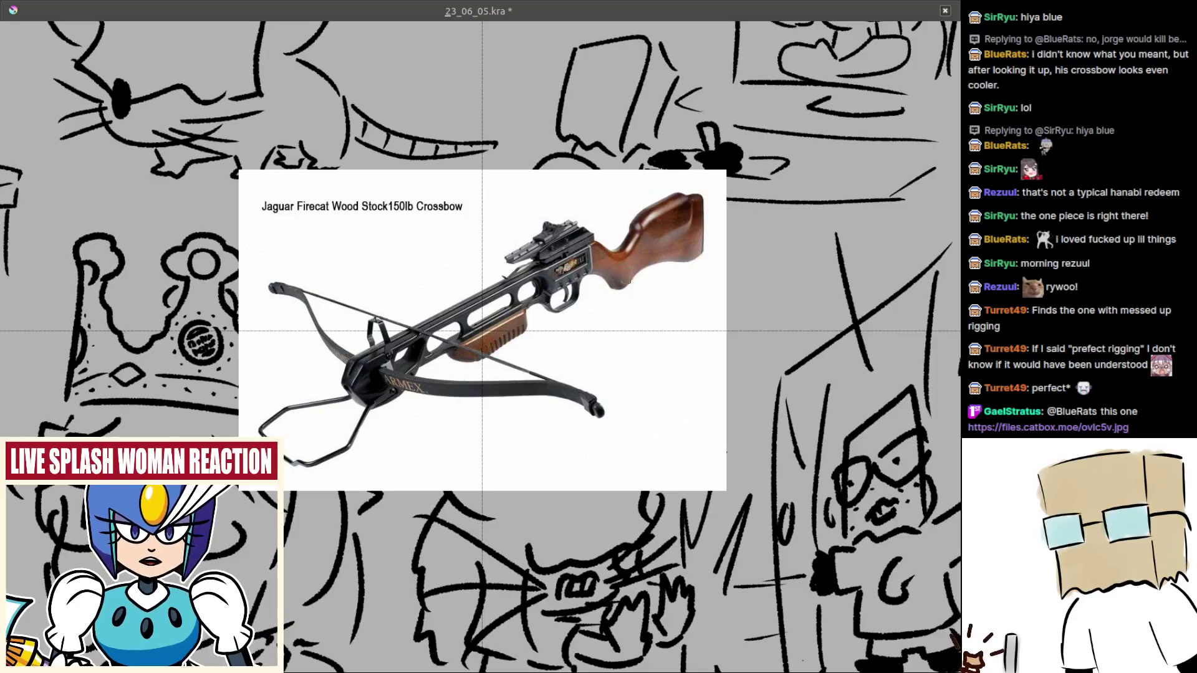
left_click_drag(629, 293, 663, 368)
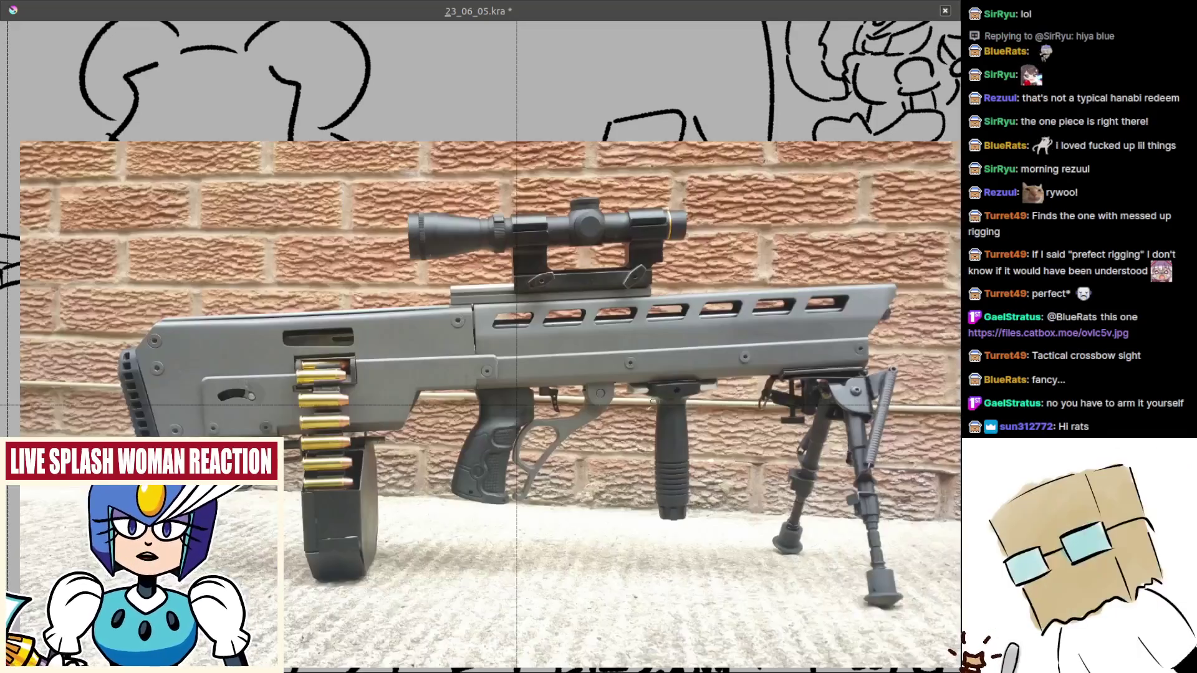
left_click_drag(617, 522, 599, 483)
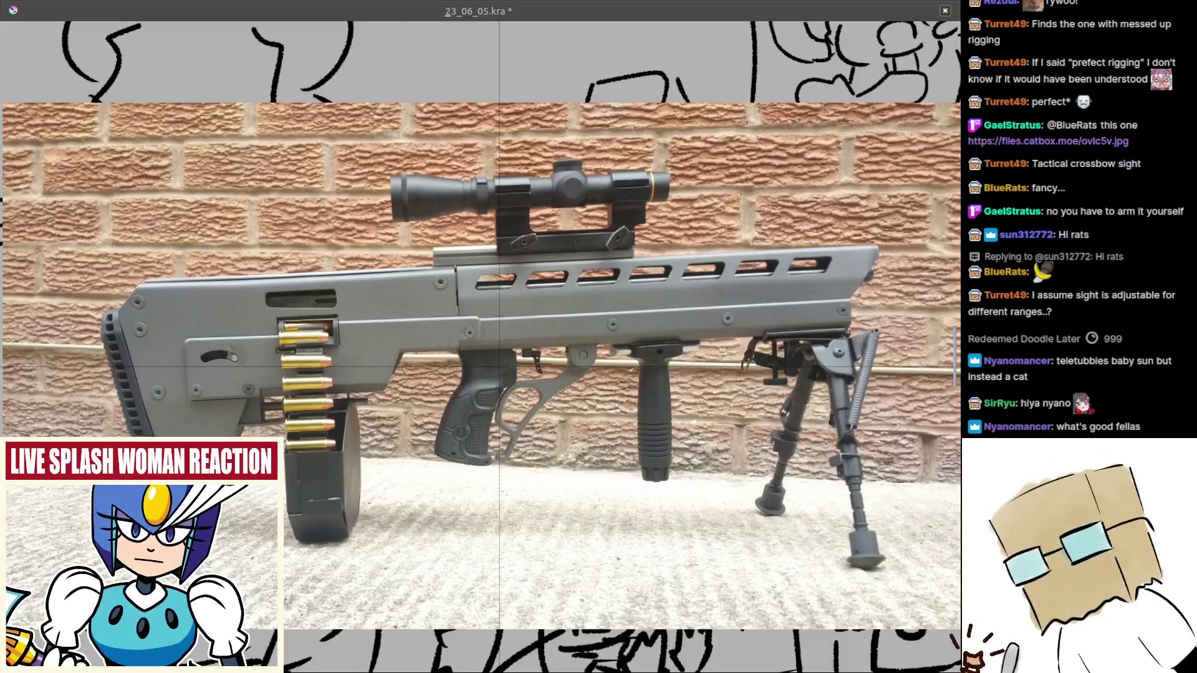
- Undo the pasted crossbow and grey rifle reference photos to clear the doodle sheet
scroll(561, 350, "down", 5)
scroll(543, 284, "up", 1)
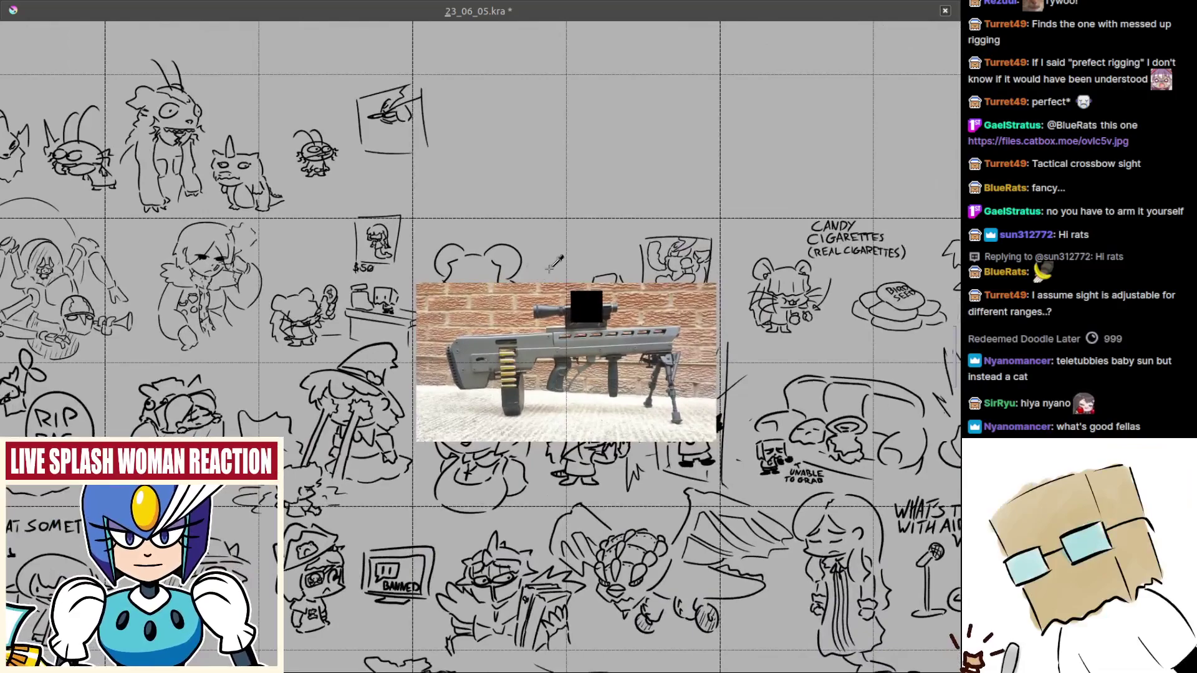
scroll(550, 267, "up", 1)
mouse_move(553, 268)
left_mouse_down()
mouse_move(572, 281)
mouse_move(549, 321)
mouse_move(621, 464)
left_mouse_up()
key("ctrl+z")
key("ctrl+z")
- Draw a short curved stroke below the fingers and a small rounded bulge with a pointed tip under the large curves in the frame
scroll(430, 305, "up", 4)
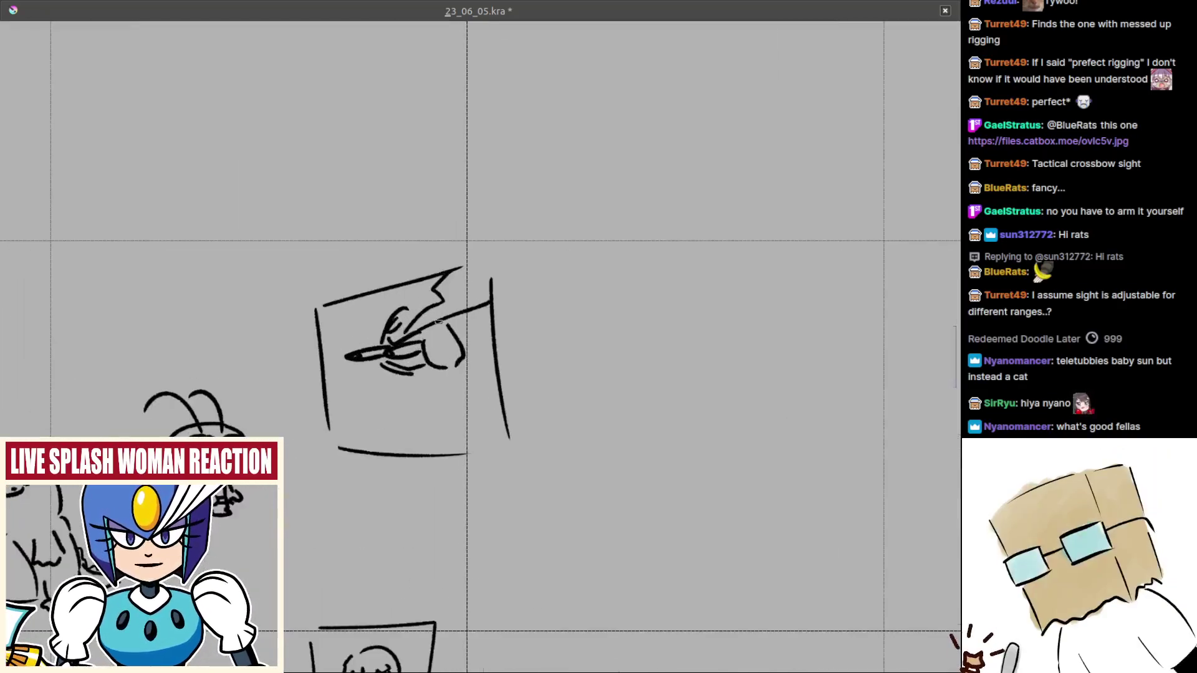
left_click_drag(548, 333, 534, 356)
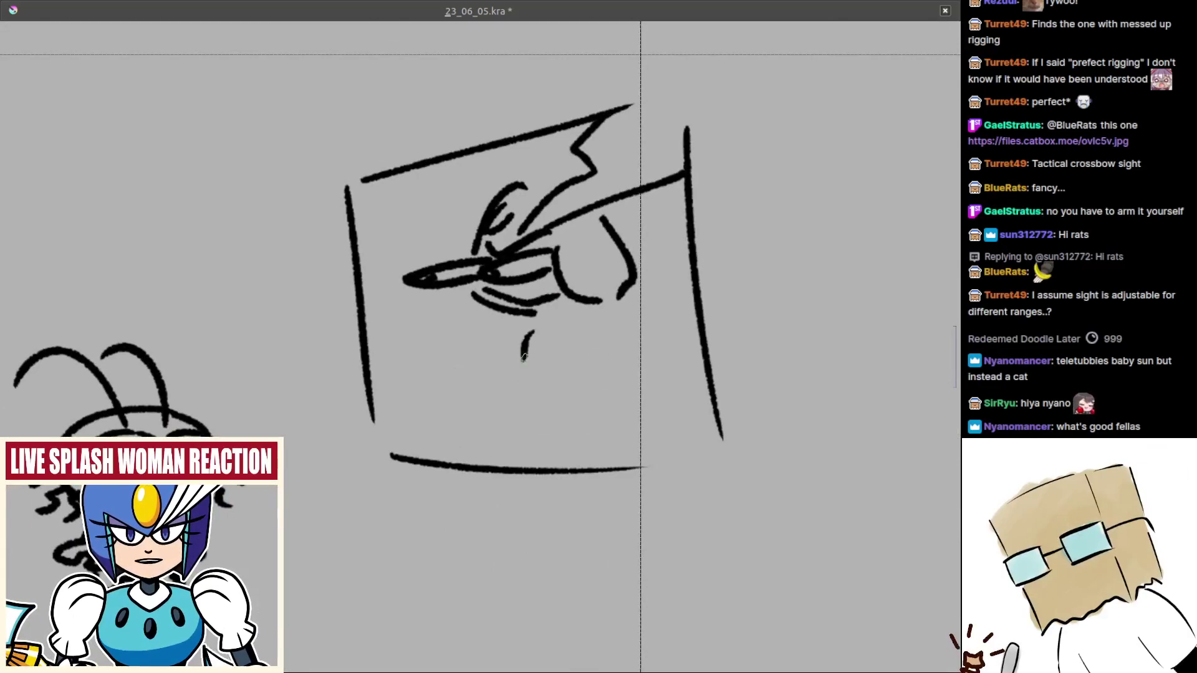
mouse_move(557, 315)
left_mouse_down()
mouse_move(590, 302)
mouse_move(550, 332)
mouse_move(568, 357)
left_mouse_up()
left_click_drag(604, 307, 622, 334)
mouse_move(633, 289)
left_mouse_down()
mouse_move(654, 306)
mouse_move(632, 333)
mouse_move(671, 329)
left_mouse_up()
key("ctrl+z")
scroll(558, 319, "up", 1)
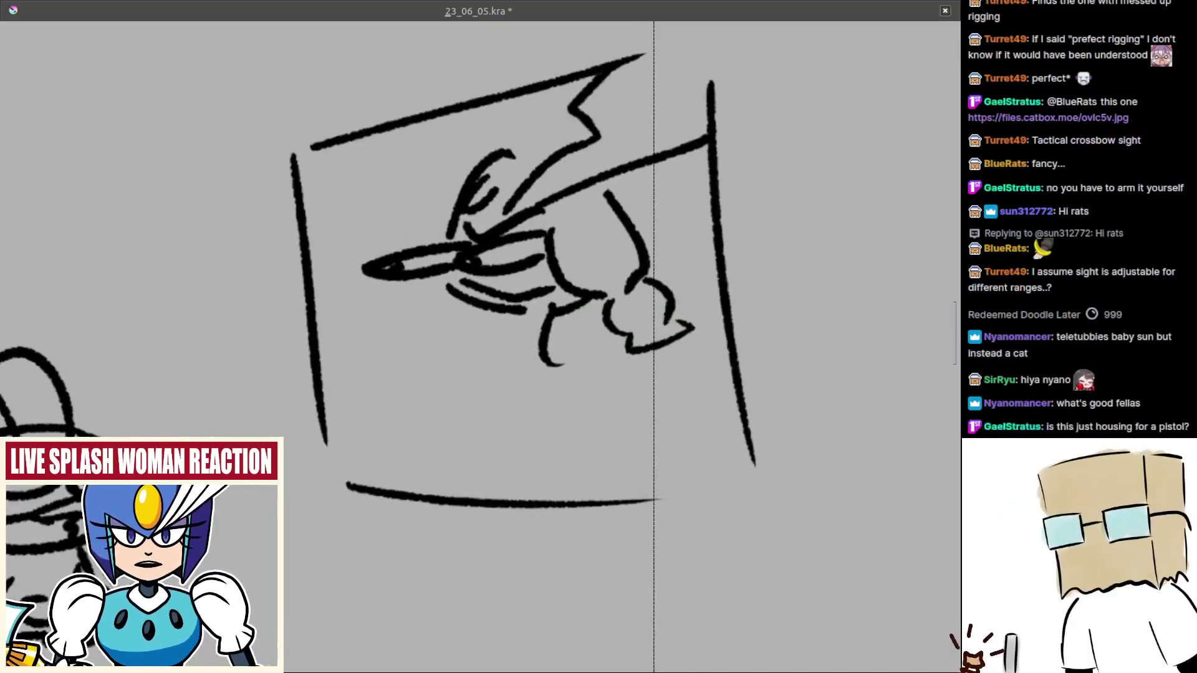
scroll(558, 315, "up", 1)
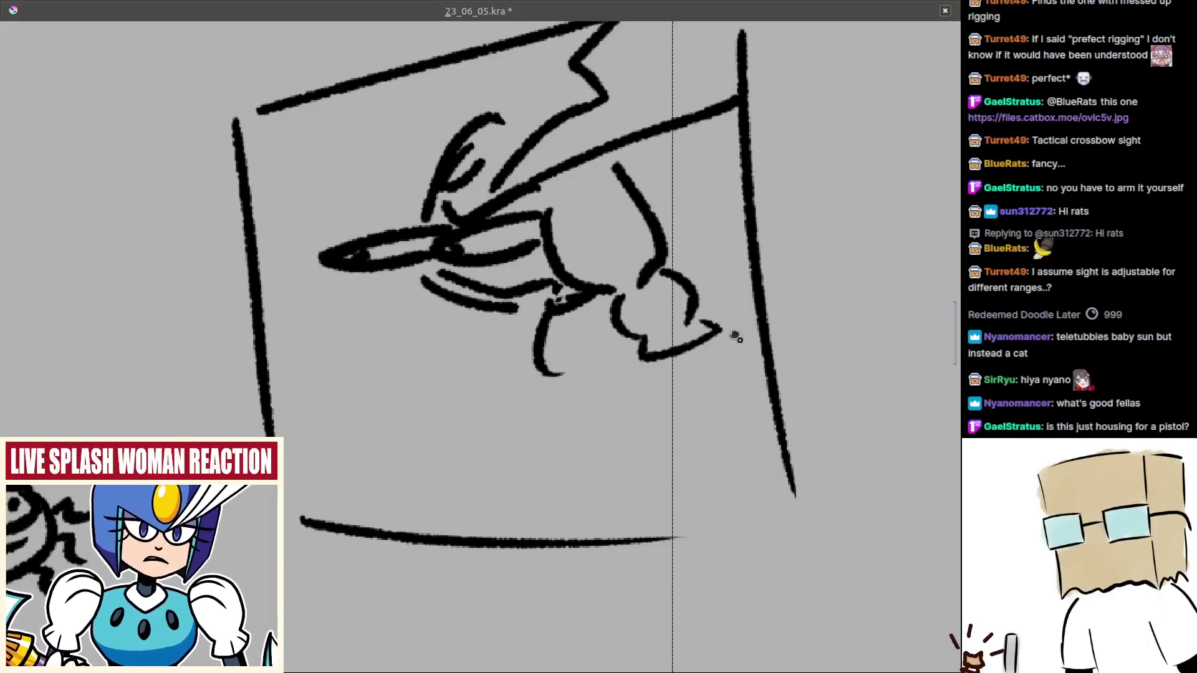
- Examine the labelled Ruger 96-44 diagram with its lever-action transfer bar and belt-feed indexing mechanism
scroll(630, 465, "down", 4)
left_click_drag(666, 517, 362, 232)
left_click_drag(699, 623, 449, 290)
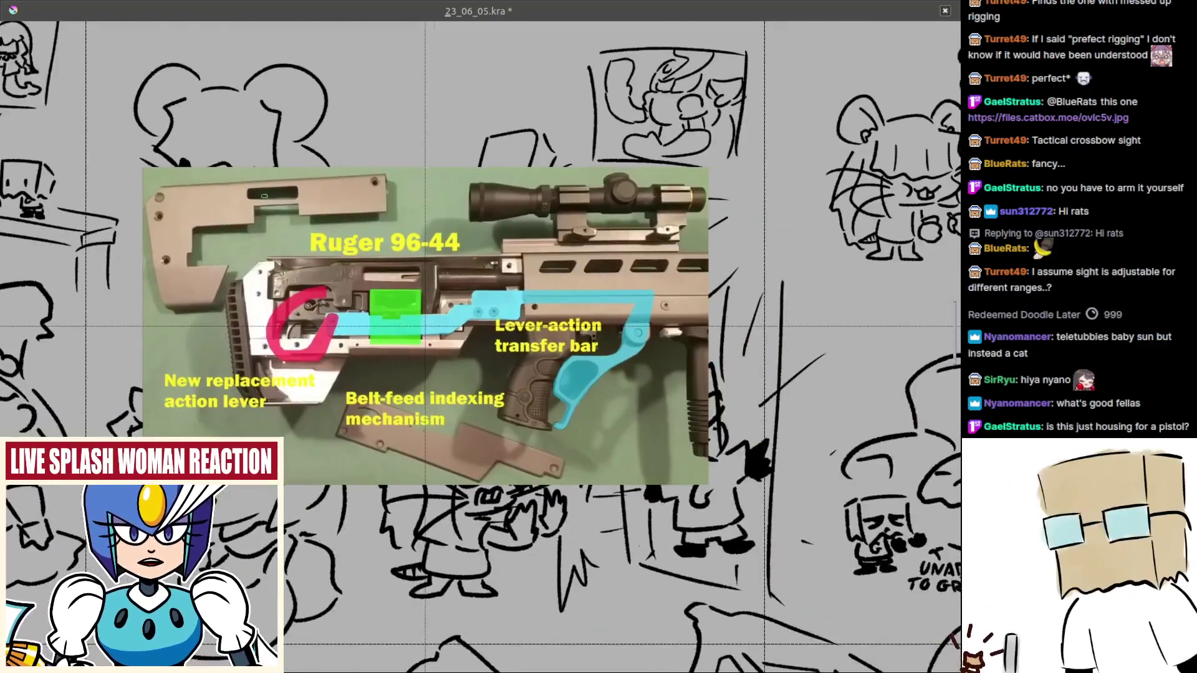
scroll(464, 396, "up", 2)
left_click_drag(474, 374, 522, 419)
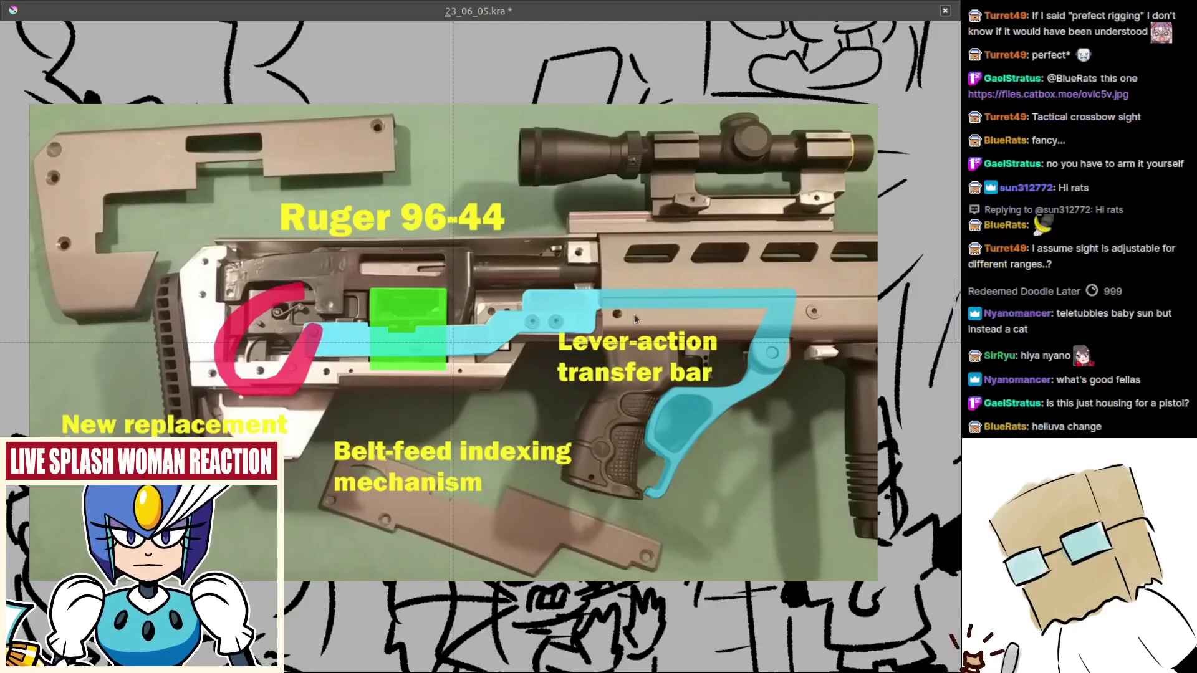
- Paste the photo of two wooden-stocked rifles over the sheet and inspect the lever of the scoped one
scroll(641, 330, "down", 2)
key("ctrl+v")
scroll(641, 331, "down", 2)
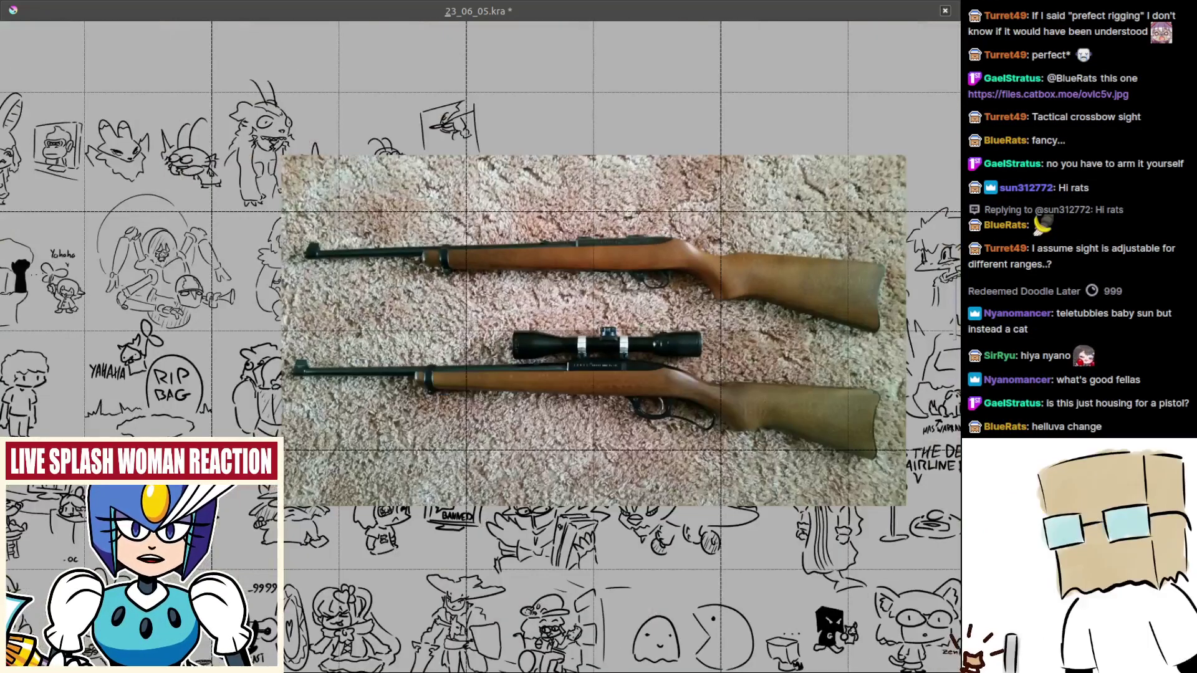
scroll(551, 340, "up", 1)
left_click_drag(641, 330, 573, 334)
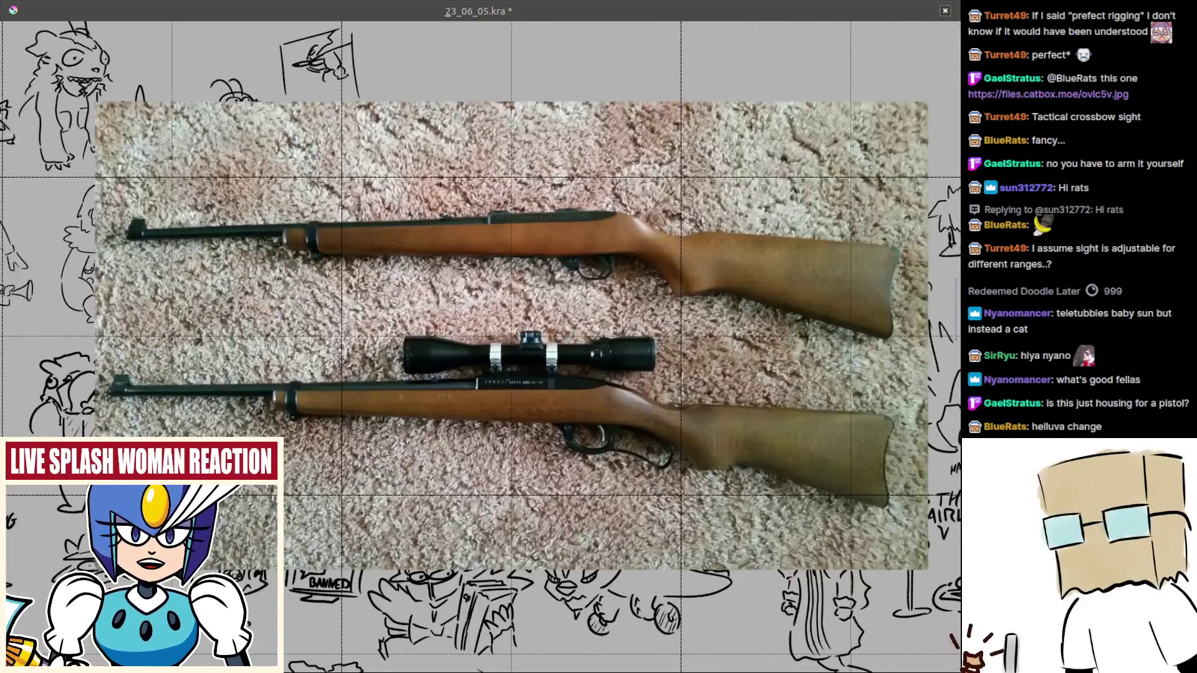
scroll(572, 334, "down", 1)
scroll(570, 338, "up", 2)
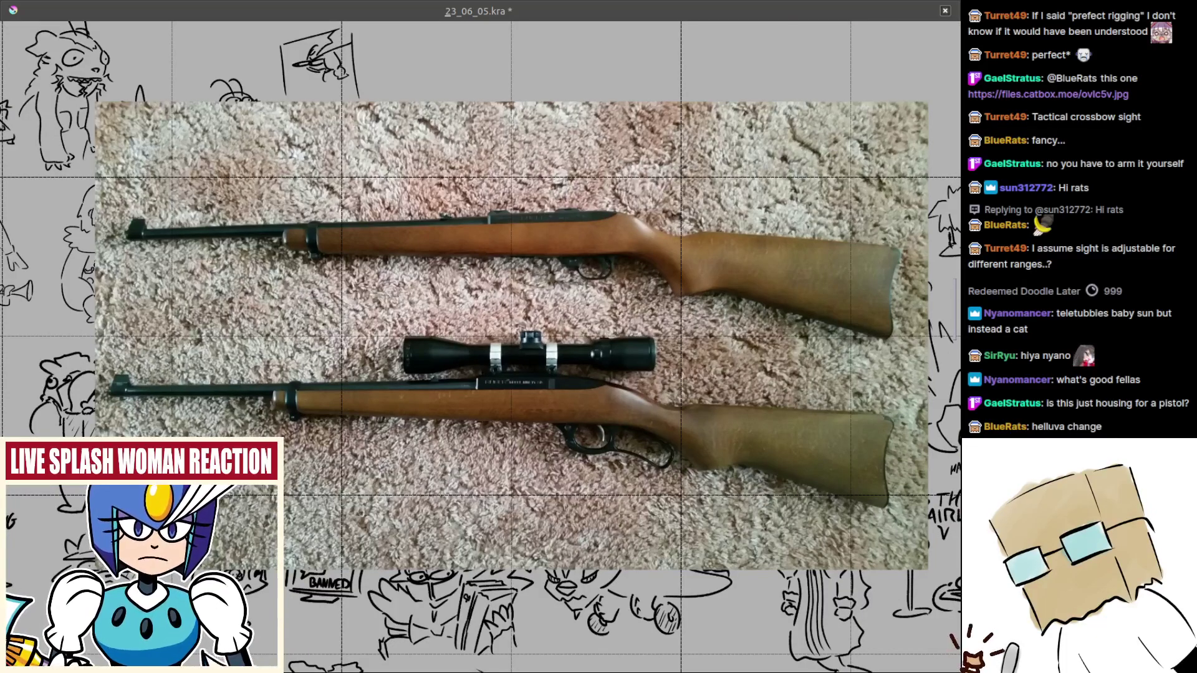
left_click_drag(665, 447, 645, 463)
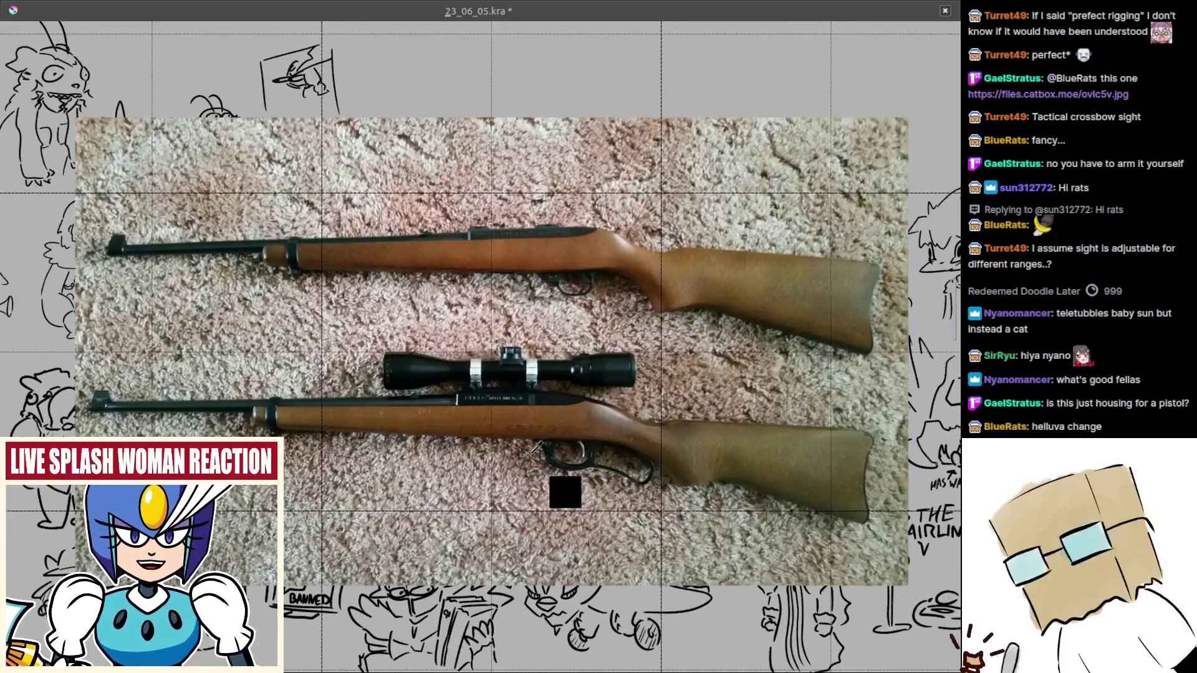
- Undo the pasted two-rifle photo and the Ruger 96-44 diagram, and return to the framed doodle
key("ctrl+z")
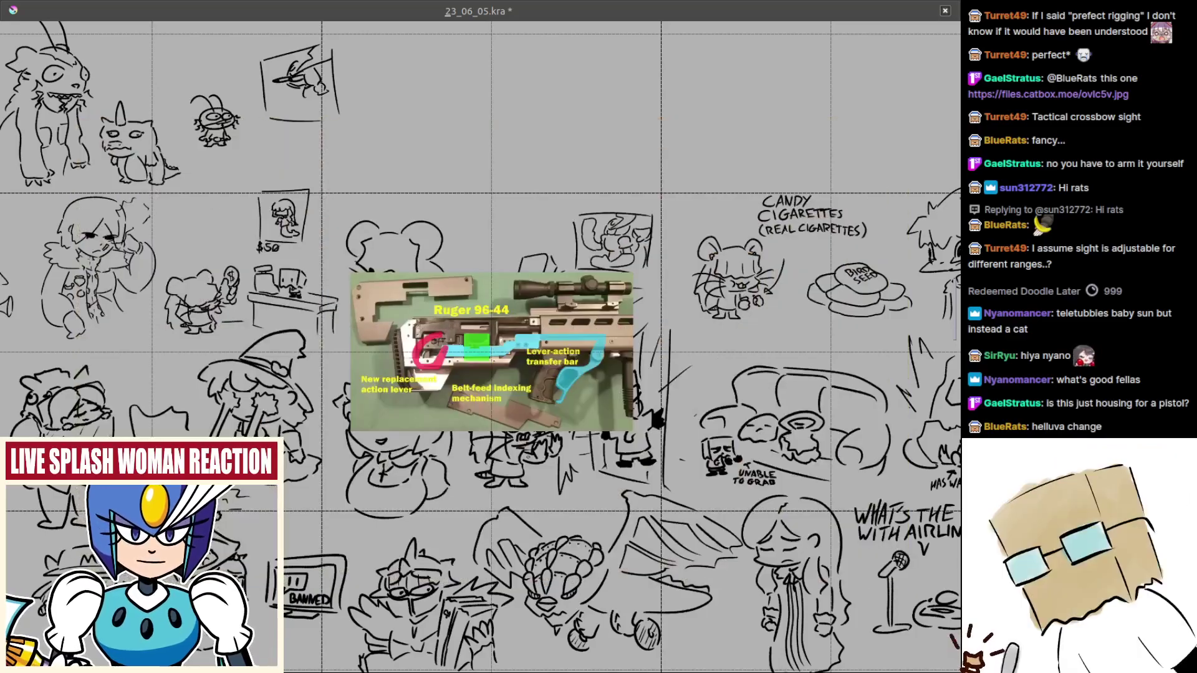
left_click_drag(552, 467, 645, 480)
key("ctrl+z")
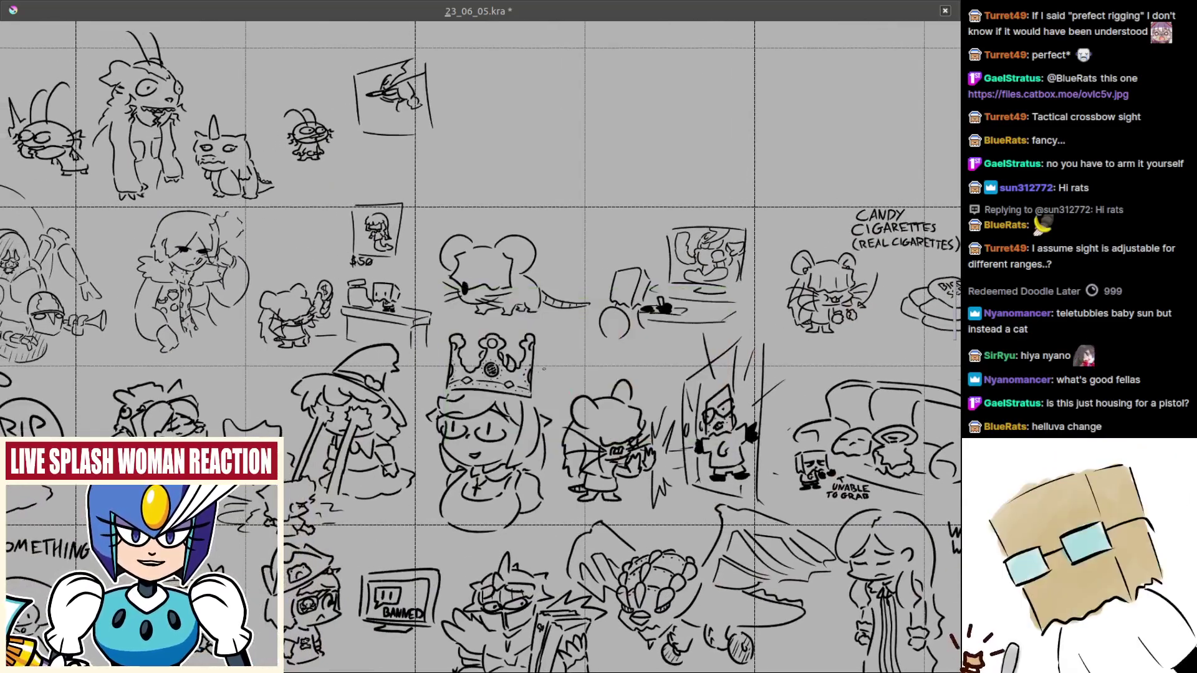
left_click_drag(539, 351, 663, 511)
scroll(563, 348, "up", 1)
scroll(569, 374, "up", 1)
left_click_drag(570, 382, 664, 534)
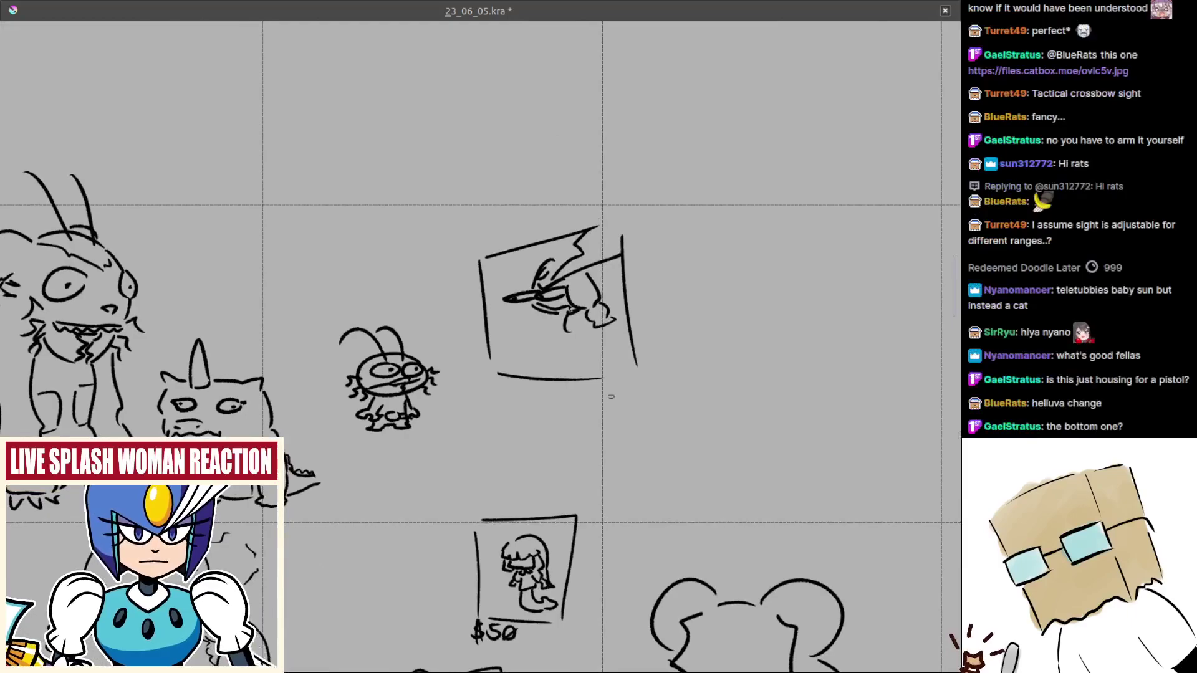
scroll(610, 396, "up", 1)
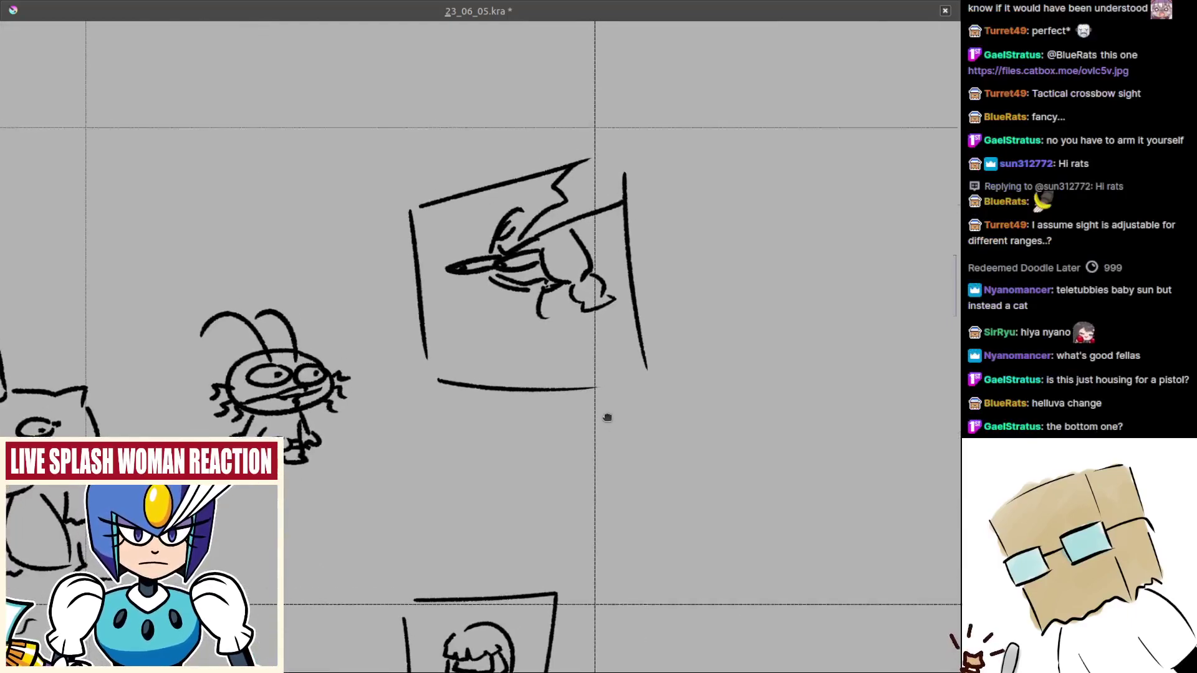
- Redo the pasted Ruger 96-44 diagram and two-rifle photo, and compare the trigger areas of both wooden-stocked rifles
scroll(614, 422, "down", 3)
key("ctrl+shift+z")
key("ctrl+shift+z")
left_click_drag(655, 442, 548, 306)
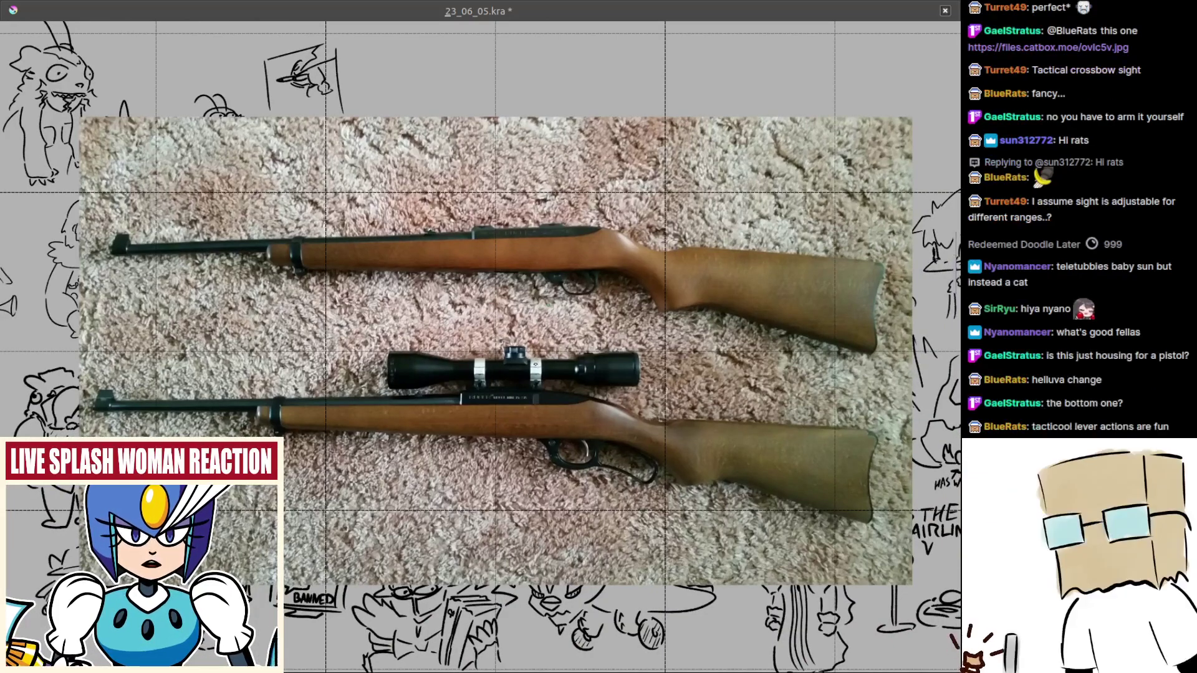
left_click_drag(518, 379, 500, 376)
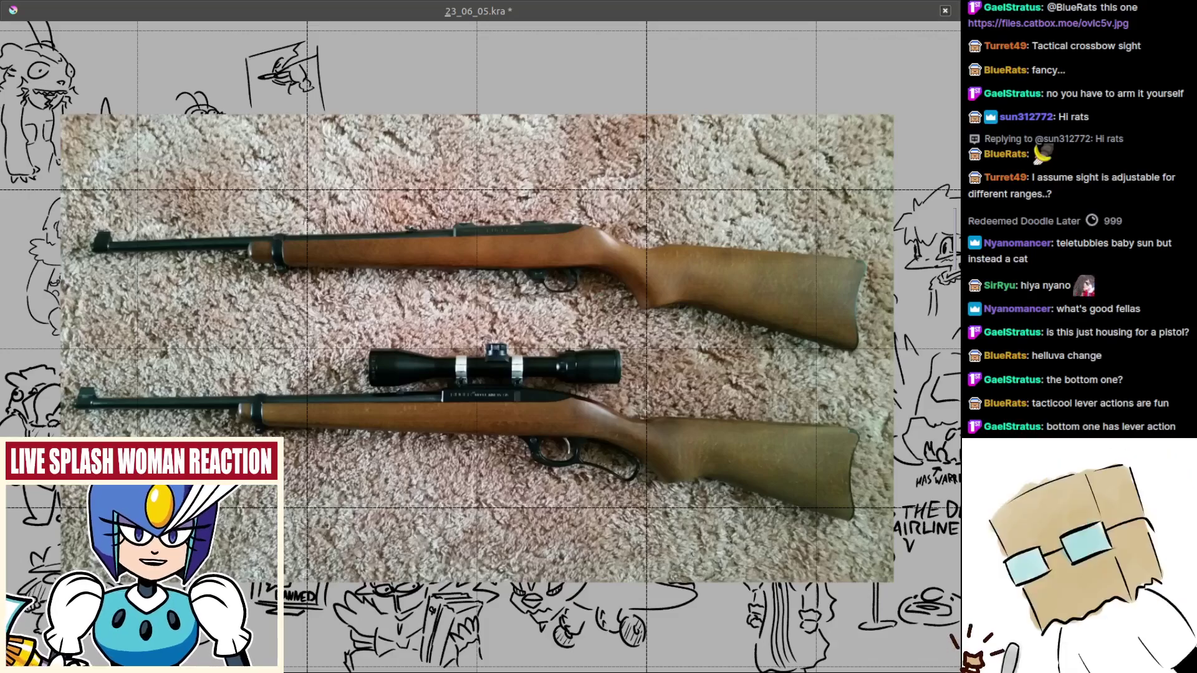
left_click_drag(560, 275, 589, 332)
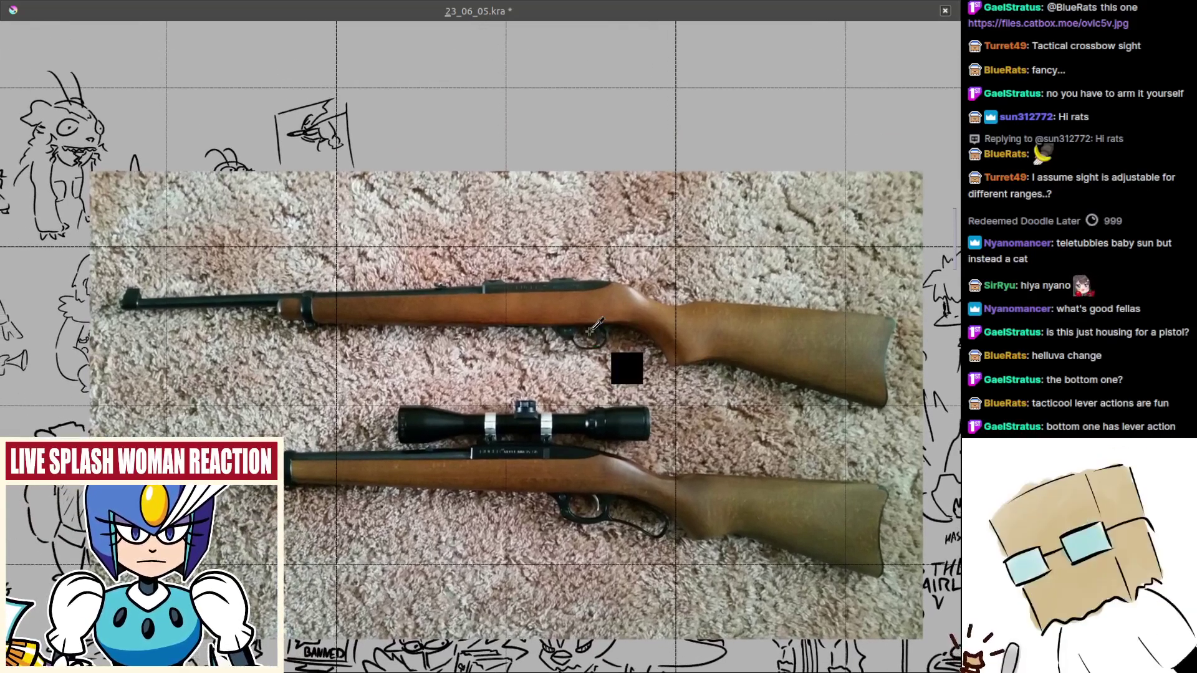
- Undo the last paste of the two-rifle photo and inspect the Ruger 96-44 diagram beneath it
key("ctrl+z")
scroll(514, 421, "up", 2)
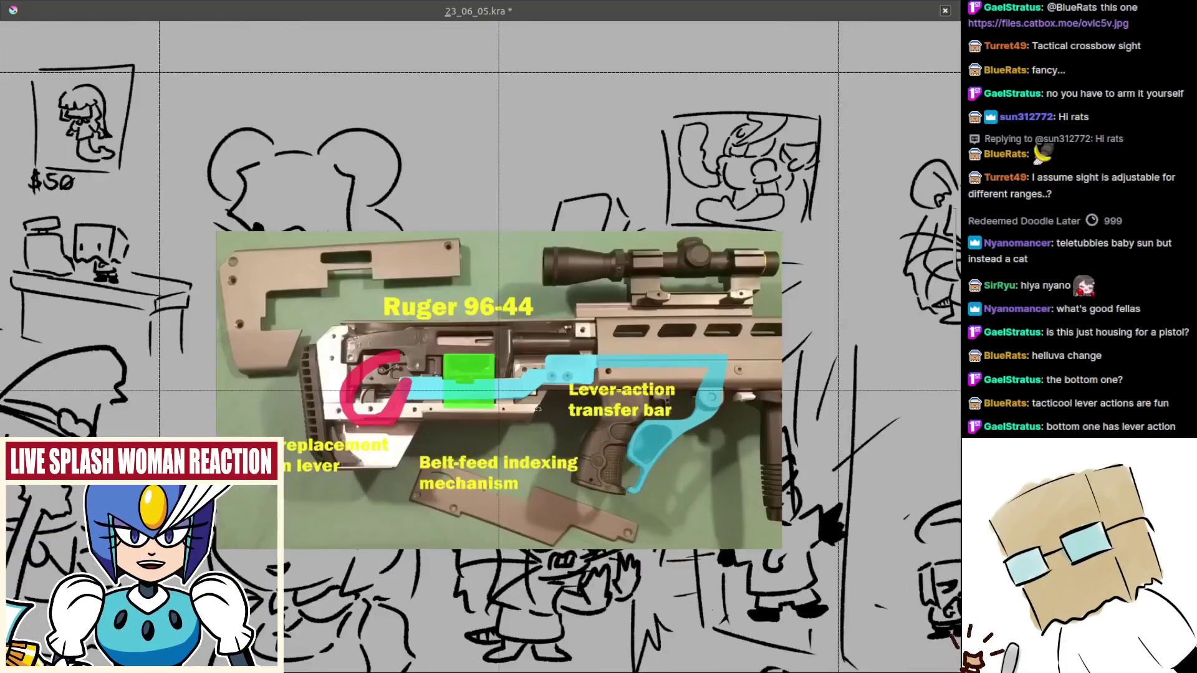
left_click_drag(549, 423, 555, 423)
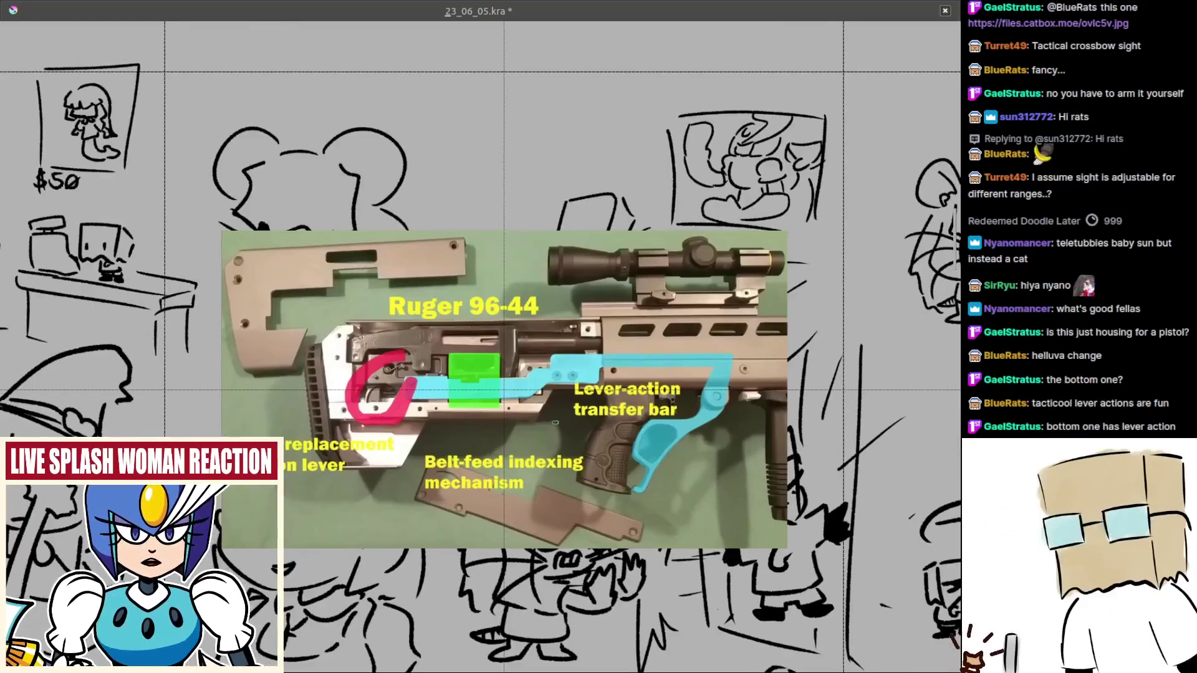